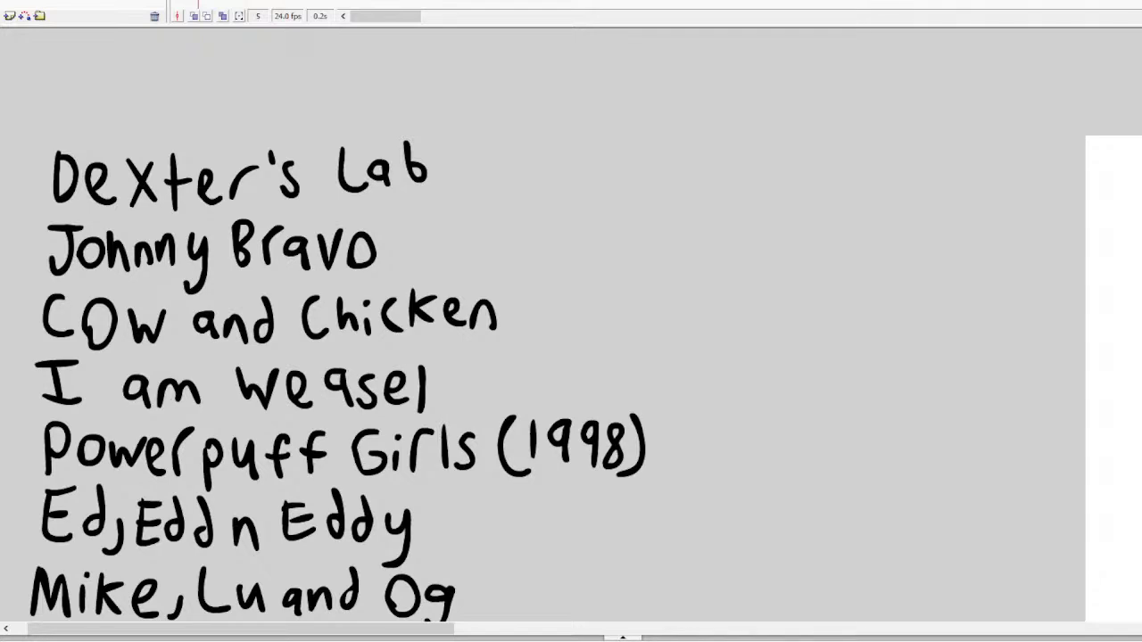
Draw the creature's squinting eyes, long snout and open mouth with jagged teeth, tongue and lower jaw on an empty canvas area
scroll(680, 588, "right", 10)
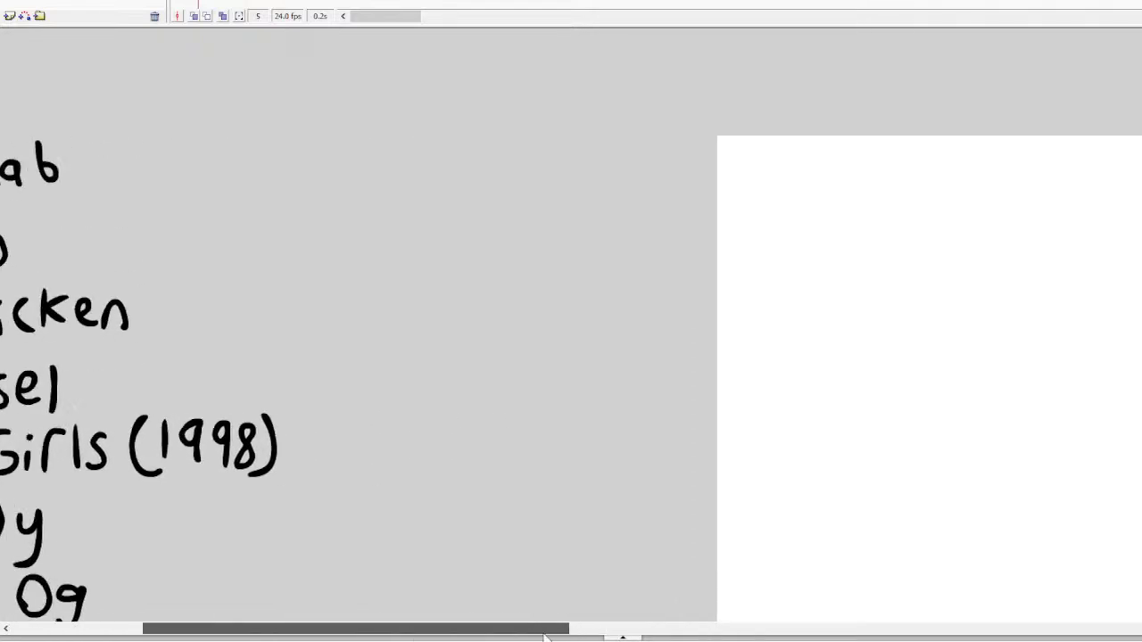
scroll(80, 5, "up", 1)
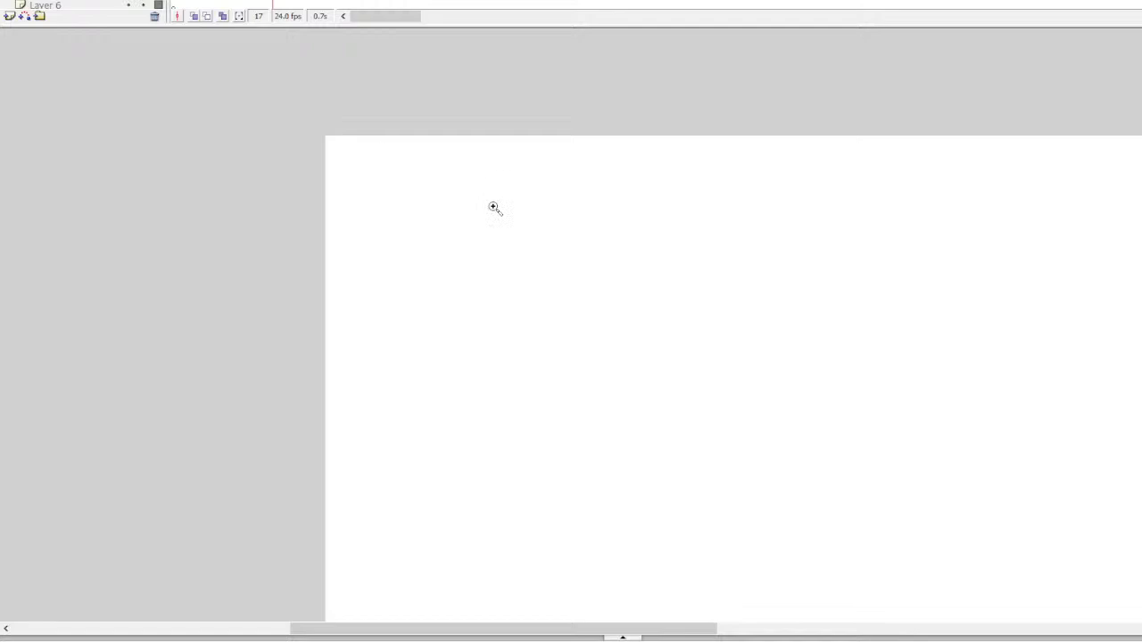
scroll(468, 192, "up", 2)
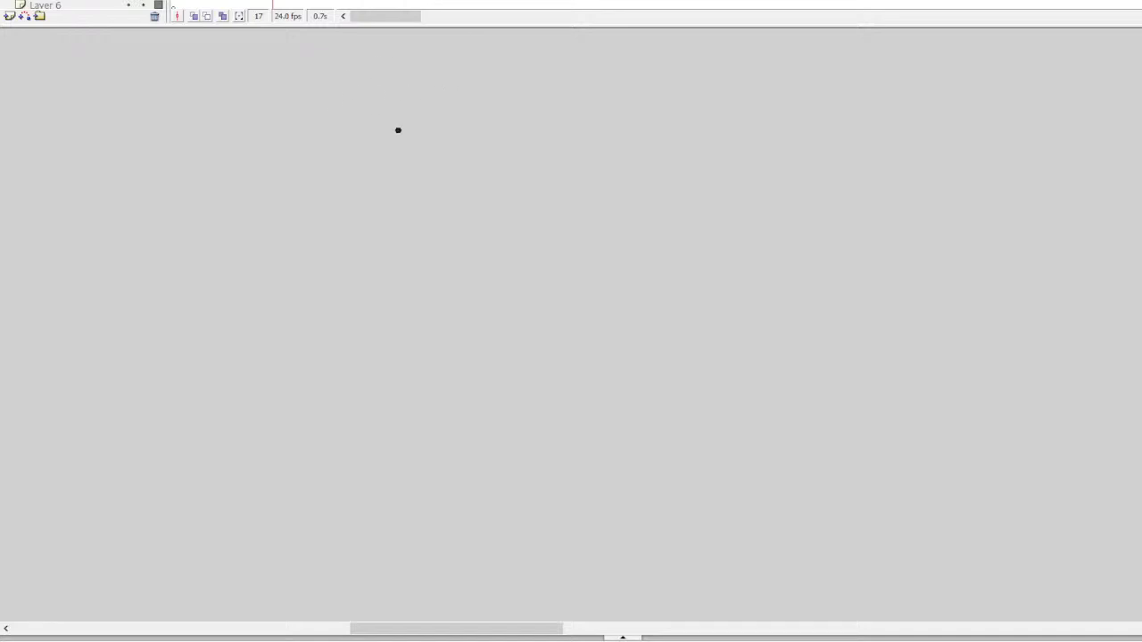
mouse_move(396, 175)
left_mouse_down()
mouse_move(417, 146)
mouse_move(402, 169)
mouse_move(472, 154)
left_mouse_up()
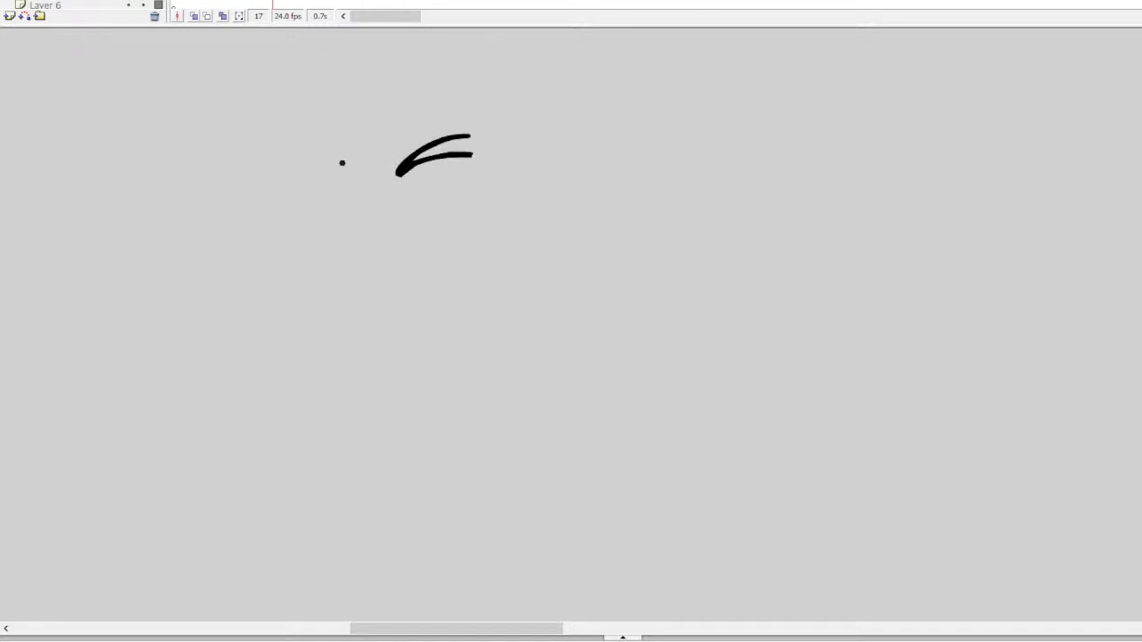
mouse_move(335, 166)
left_mouse_down()
mouse_move(294, 196)
mouse_move(196, 214)
mouse_move(204, 235)
mouse_move(245, 221)
mouse_move(218, 282)
mouse_move(228, 321)
mouse_move(249, 295)
mouse_move(233, 245)
mouse_move(189, 230)
mouse_move(192, 287)
mouse_move(248, 283)
mouse_move(269, 295)
mouse_move(293, 279)
mouse_move(345, 280)
mouse_move(368, 249)
mouse_move(396, 257)
mouse_move(408, 238)
mouse_move(482, 228)
mouse_move(491, 203)
mouse_move(413, 279)
mouse_move(386, 318)
mouse_move(387, 340)
mouse_move(341, 385)
mouse_move(344, 403)
mouse_move(323, 407)
mouse_move(313, 386)
mouse_move(355, 341)
mouse_move(378, 282)
mouse_move(295, 323)
mouse_move(303, 359)
mouse_move(385, 303)
mouse_move(374, 273)
left_mouse_up()
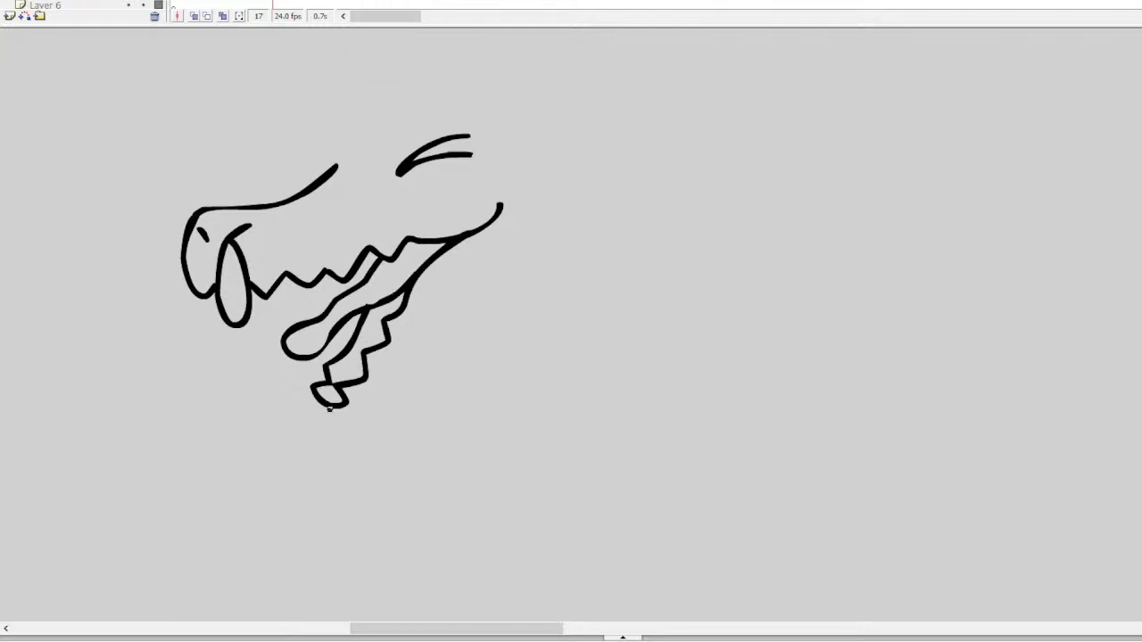
mouse_move(332, 405)
left_mouse_down()
mouse_move(403, 392)
mouse_move(492, 276)
left_mouse_up()
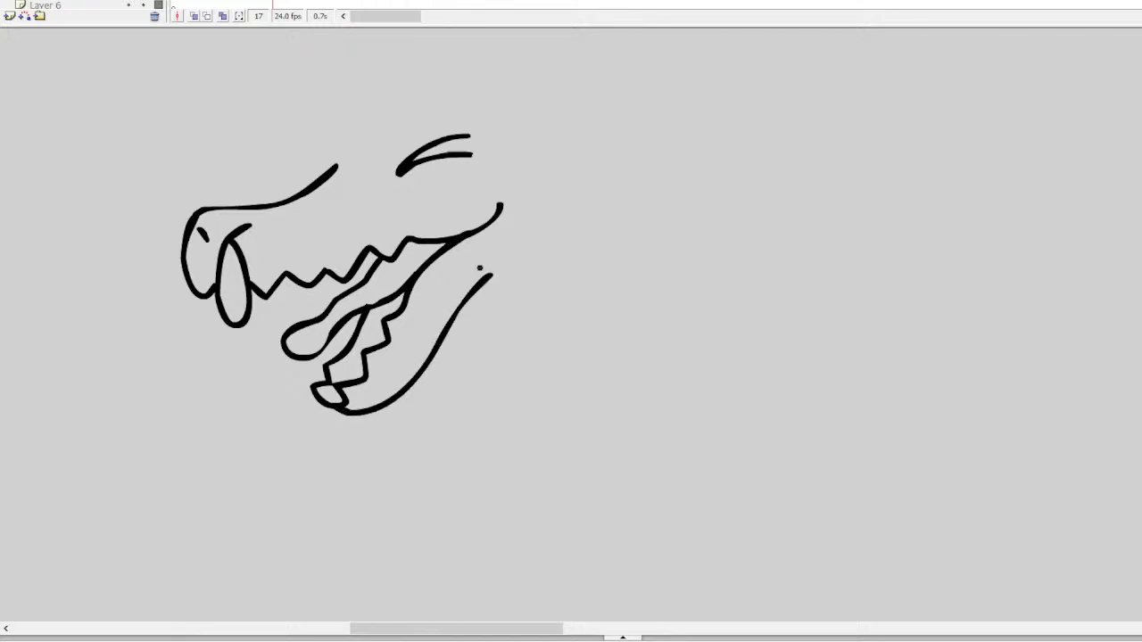
mouse_move(314, 143)
left_mouse_down()
mouse_move(339, 168)
mouse_move(298, 159)
left_mouse_up()
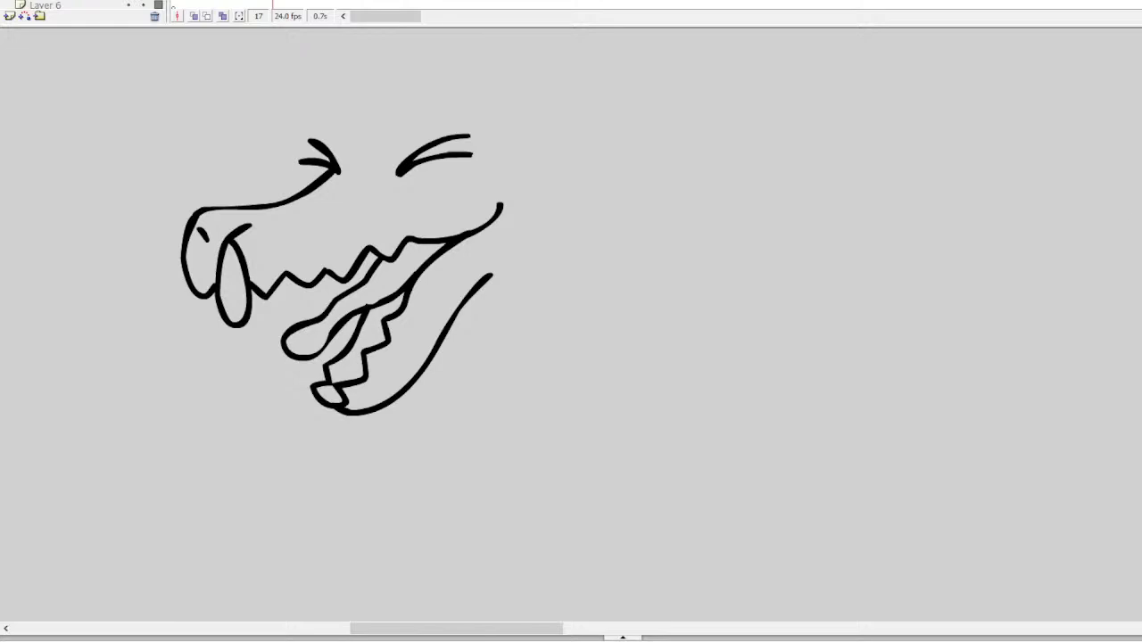
Draw a spiky outline around the creature's face and a larger spiky mane outside it
scroll(342, 357, "up", 3)
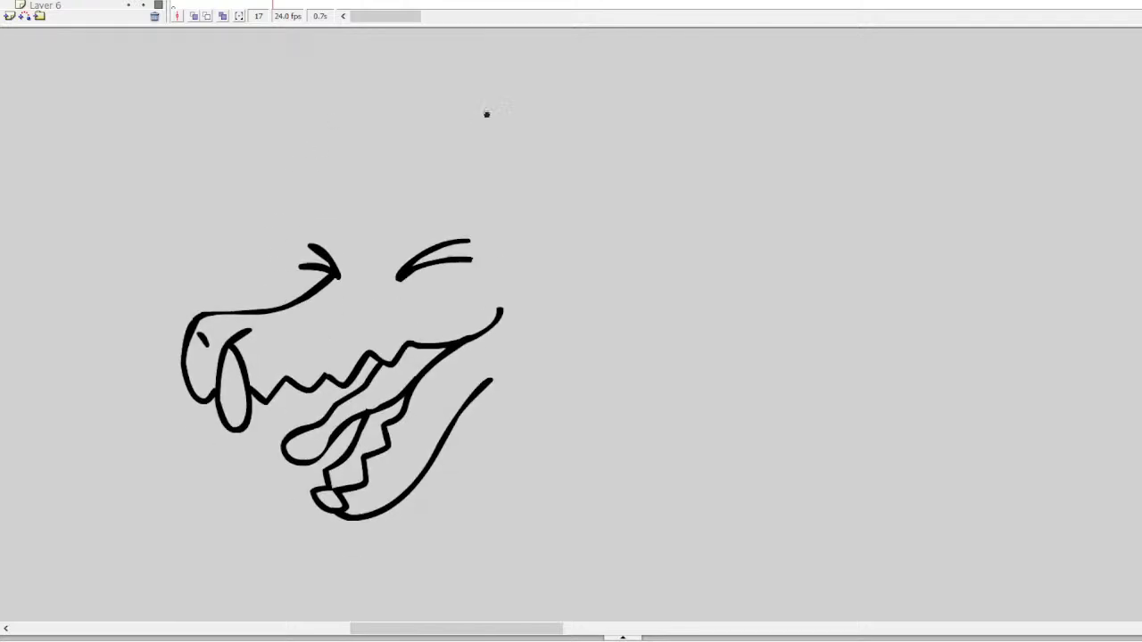
mouse_move(283, 306)
left_mouse_down()
mouse_move(276, 237)
mouse_move(298, 234)
mouse_move(359, 165)
mouse_move(381, 192)
mouse_move(455, 154)
mouse_move(455, 189)
mouse_move(556, 180)
mouse_move(514, 229)
mouse_move(574, 243)
mouse_move(540, 300)
mouse_move(595, 324)
mouse_move(481, 389)
left_mouse_up()
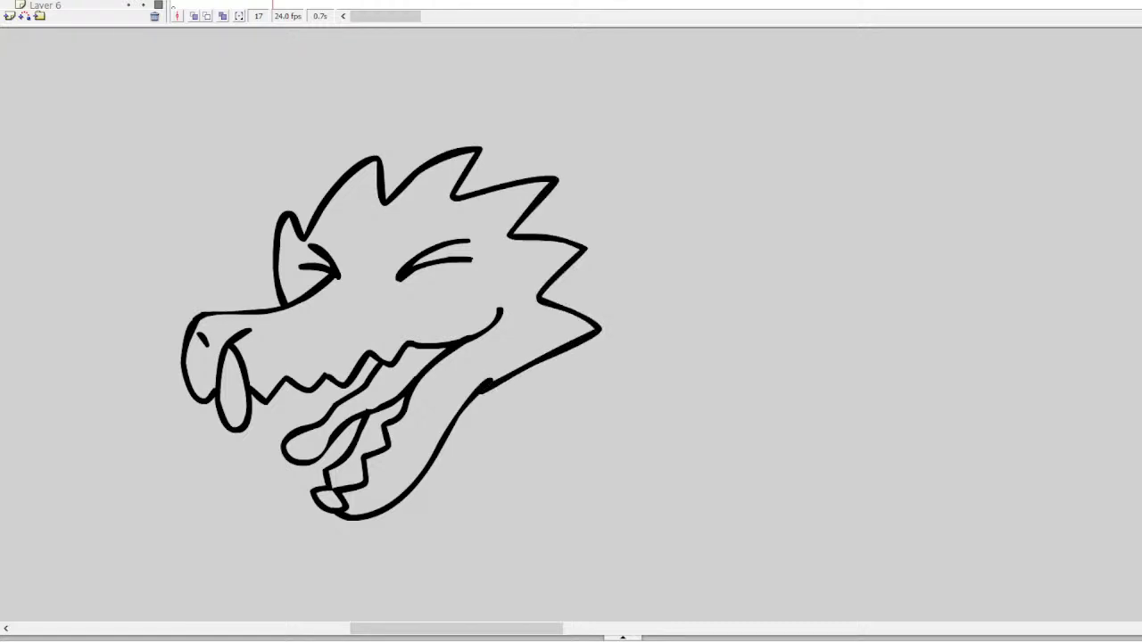
scroll(393, 375, "up", 3)
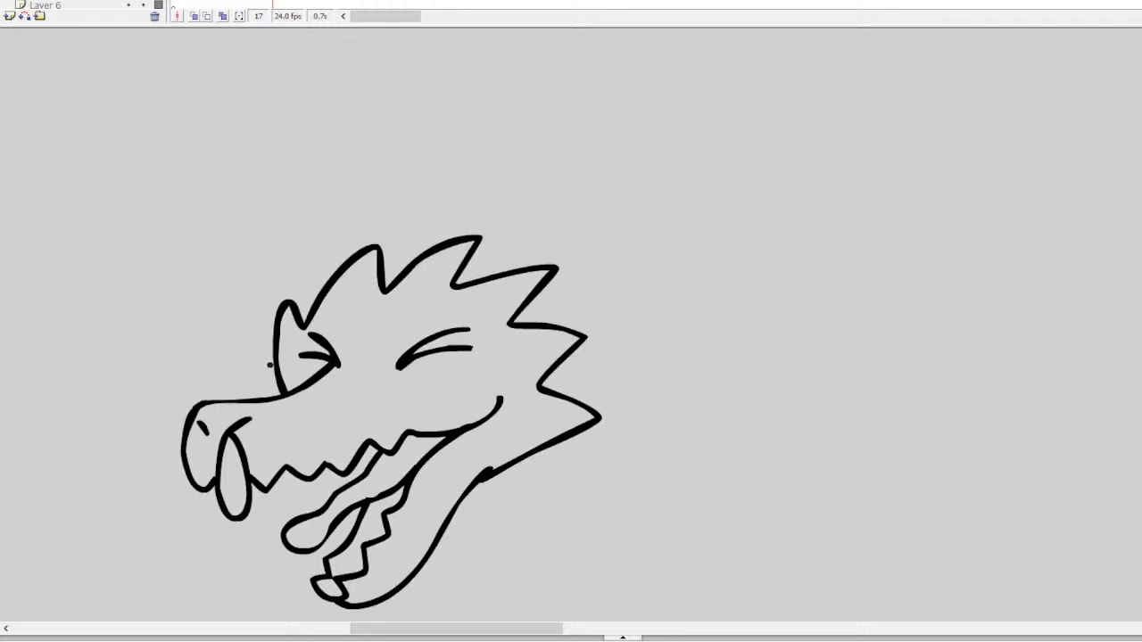
mouse_move(278, 393)
left_mouse_down()
mouse_move(292, 174)
mouse_move(295, 219)
mouse_move(410, 88)
mouse_move(407, 206)
mouse_move(502, 78)
mouse_move(545, 63)
mouse_move(514, 164)
mouse_move(682, 132)
mouse_move(654, 179)
mouse_move(694, 237)
mouse_move(772, 244)
mouse_move(704, 281)
mouse_move(710, 331)
mouse_move(773, 351)
mouse_move(598, 416)
left_mouse_up()
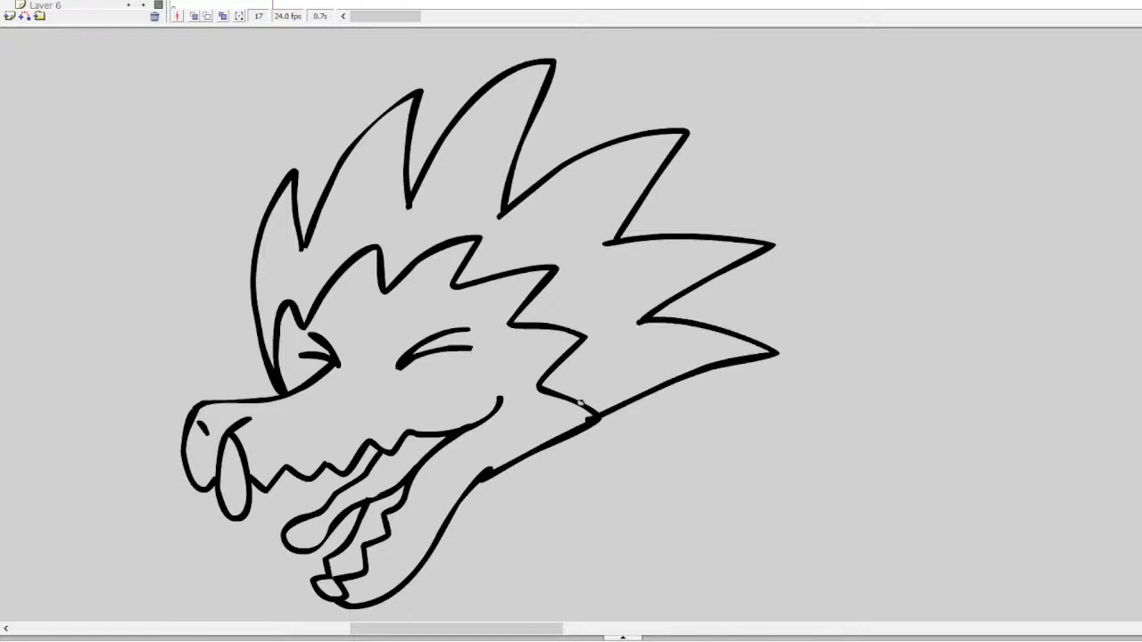
Draw a curved neck with a rounded base beneath the creature's head
scroll(571, 321, "down", 5)
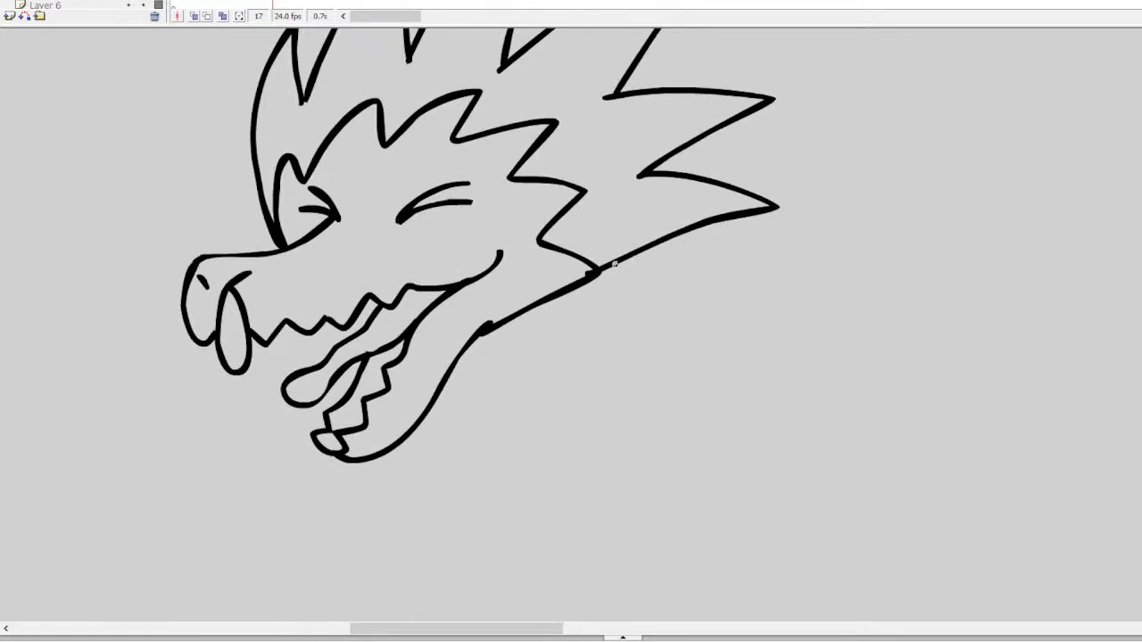
mouse_move(593, 287)
left_mouse_down()
mouse_move(610, 326)
mouse_move(563, 423)
left_mouse_up()
mouse_move(516, 321)
left_mouse_down()
mouse_move(538, 343)
mouse_move(497, 462)
mouse_move(501, 485)
mouse_move(611, 476)
mouse_move(578, 450)
left_mouse_up()
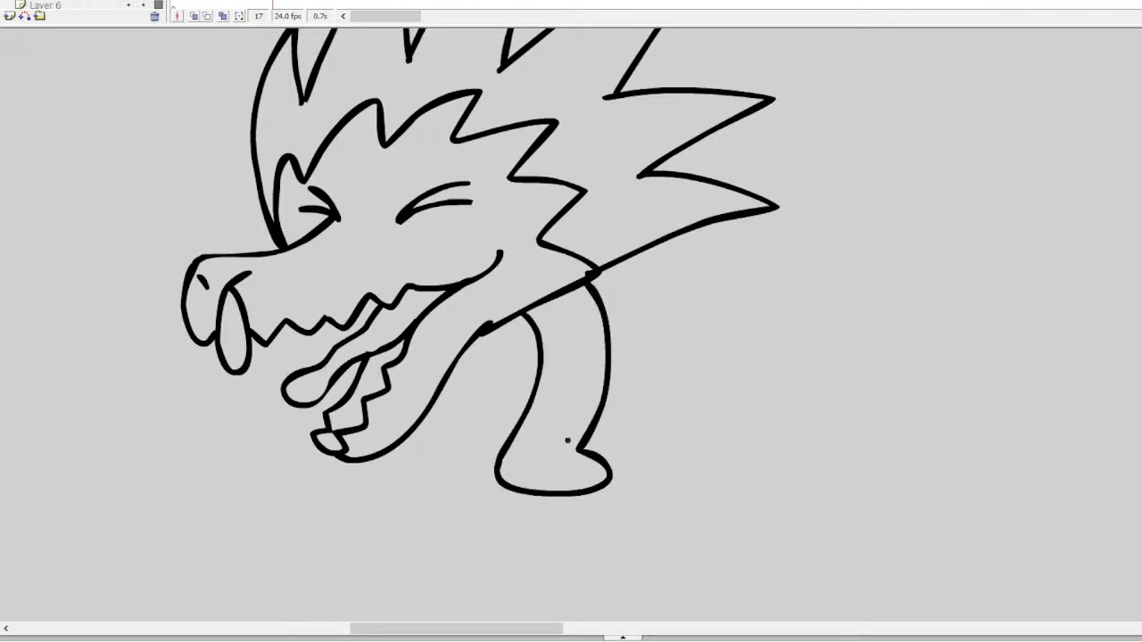
Draw the front curve of the creature's body and two front paws with finger lines below it
scroll(500, 130, "down", 5)
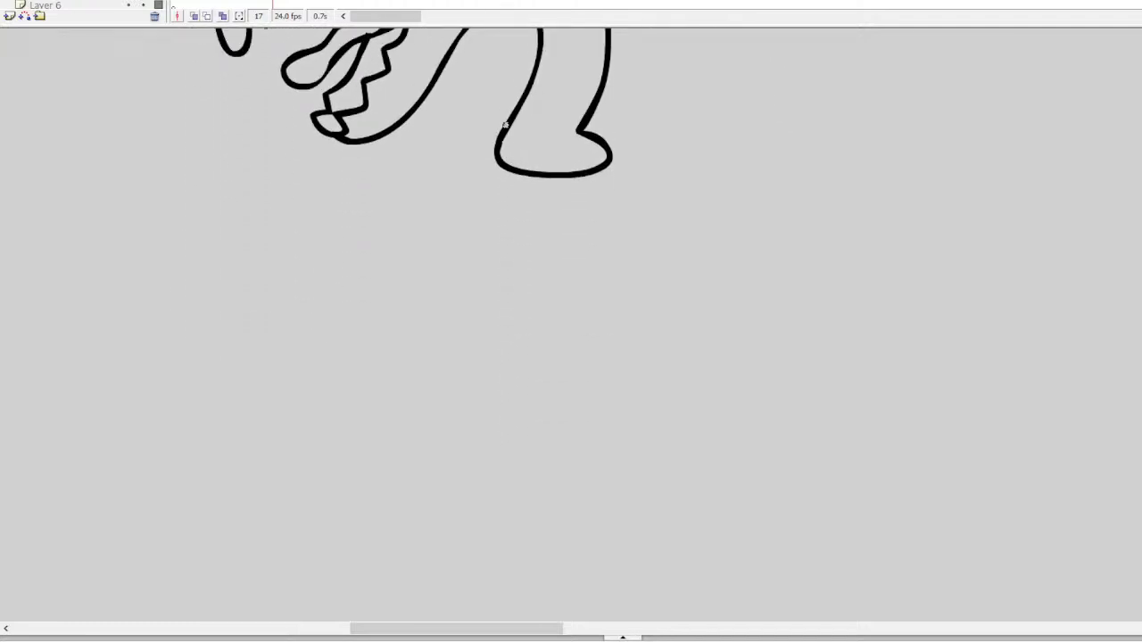
mouse_move(506, 120)
left_mouse_down()
mouse_move(382, 172)
mouse_move(328, 238)
mouse_move(316, 297)
left_mouse_up()
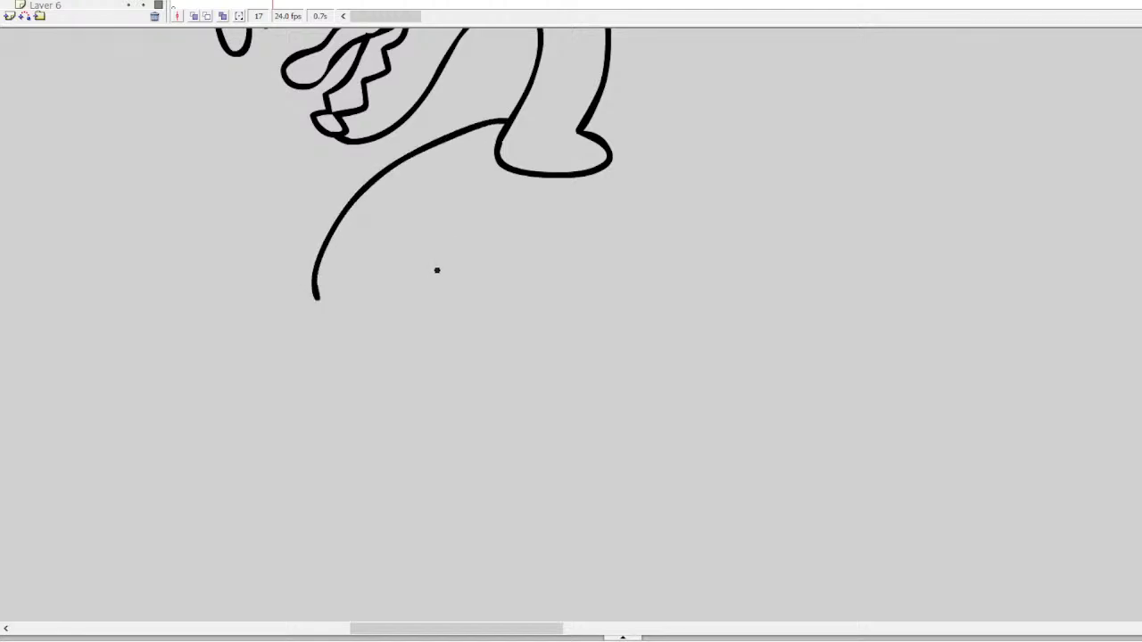
mouse_move(445, 281)
left_mouse_down()
mouse_move(489, 281)
mouse_move(510, 303)
mouse_move(492, 357)
left_mouse_up()
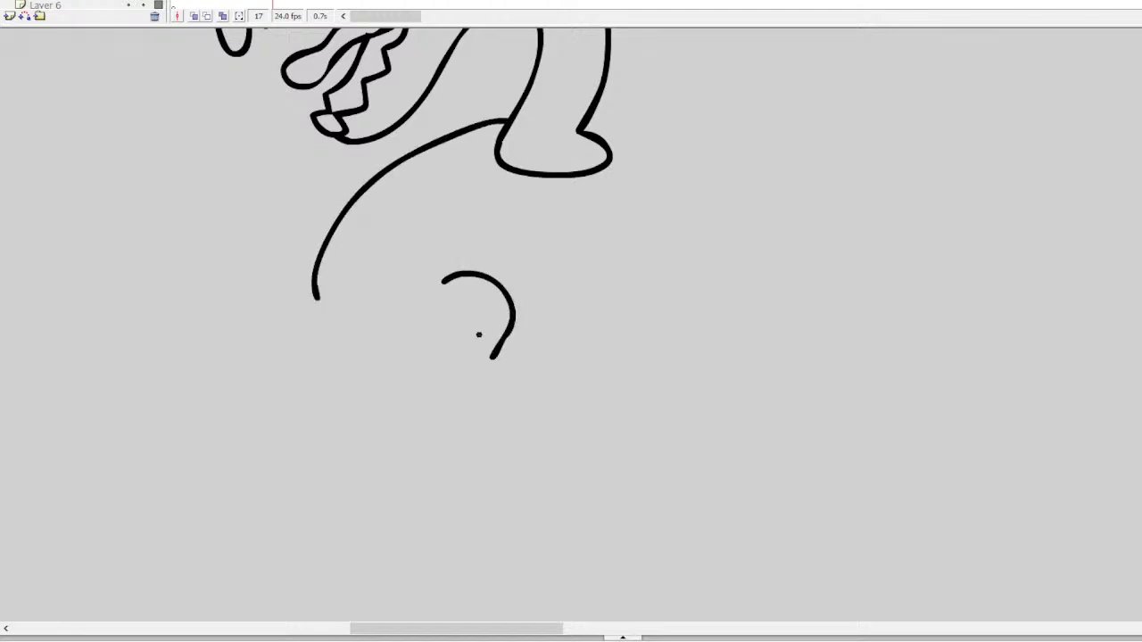
mouse_move(450, 281)
left_mouse_down()
mouse_move(414, 324)
mouse_move(408, 385)
mouse_move(443, 424)
mouse_move(515, 429)
left_mouse_up()
mouse_move(493, 355)
left_mouse_down()
mouse_move(533, 421)
mouse_move(473, 400)
mouse_move(456, 366)
left_mouse_up()
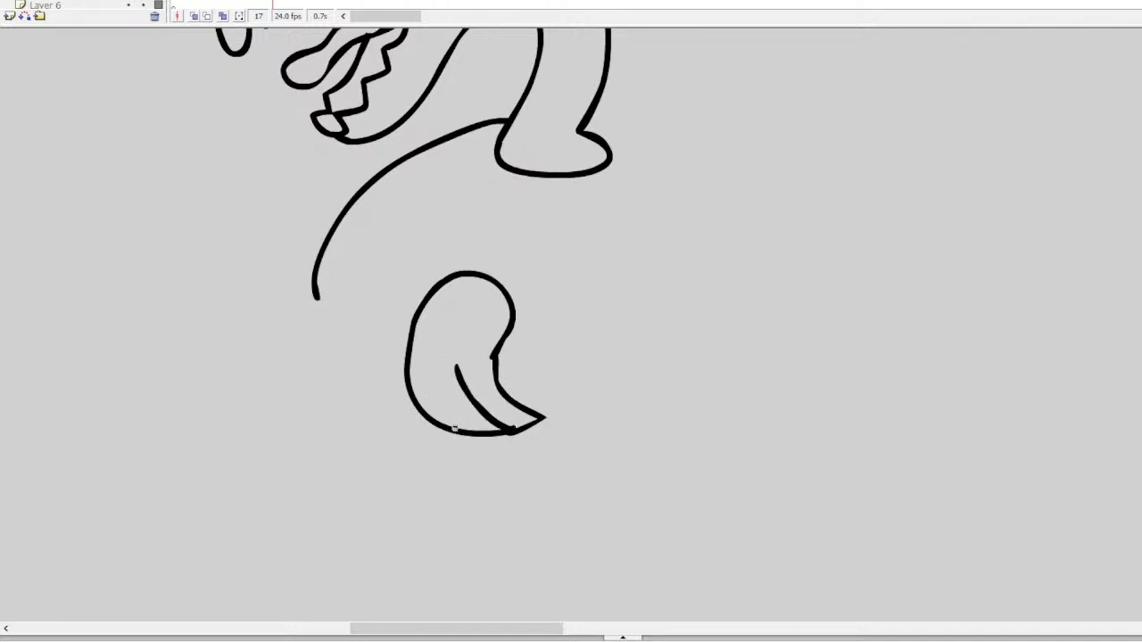
left_click_drag(454, 429, 434, 365)
mouse_move(316, 296)
left_mouse_down()
mouse_move(370, 265)
mouse_move(361, 382)
mouse_move(389, 412)
mouse_move(372, 430)
mouse_move(311, 407)
mouse_move(286, 351)
mouse_move(311, 297)
left_mouse_up()
left_click_drag(318, 416, 314, 352)
left_click_drag(354, 425, 335, 359)
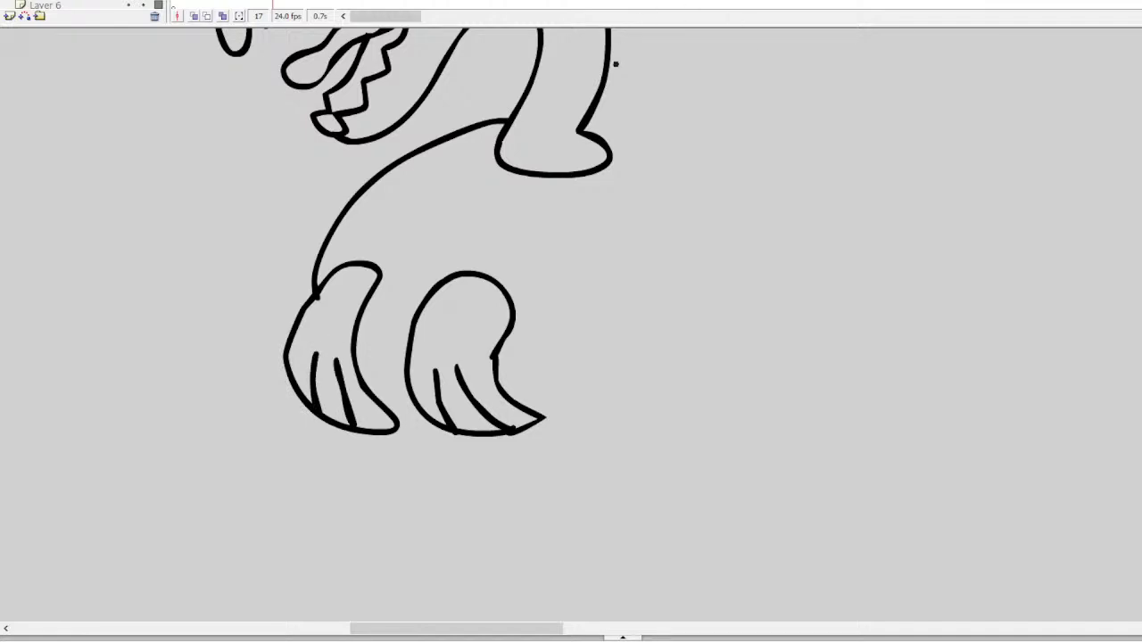
Complete the creature's rounded body outline and add scalloped layer lines across its side and beneath its belly
mouse_move(585, 126)
left_mouse_down()
mouse_move(698, 144)
mouse_move(785, 201)
mouse_move(837, 281)
mouse_move(843, 393)
mouse_move(809, 452)
mouse_move(790, 461)
mouse_move(762, 453)
mouse_move(742, 397)
mouse_move(673, 368)
mouse_move(653, 343)
mouse_move(494, 354)
left_mouse_up()
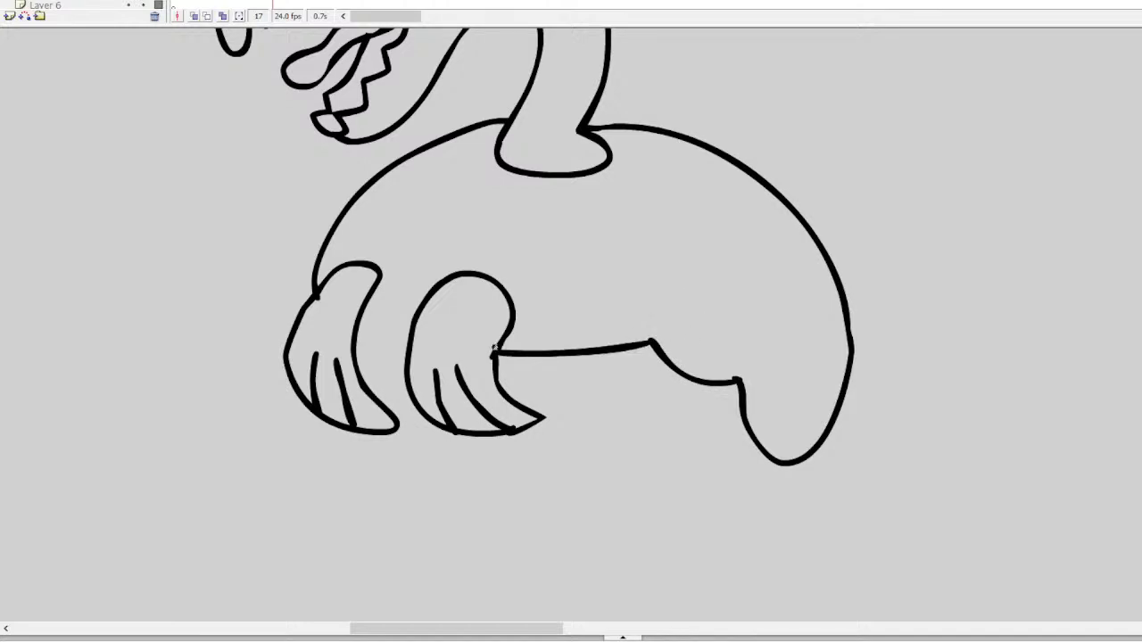
left_click_drag(412, 347, 354, 346)
mouse_move(368, 192)
left_mouse_down()
mouse_move(446, 217)
mouse_move(564, 228)
left_mouse_up()
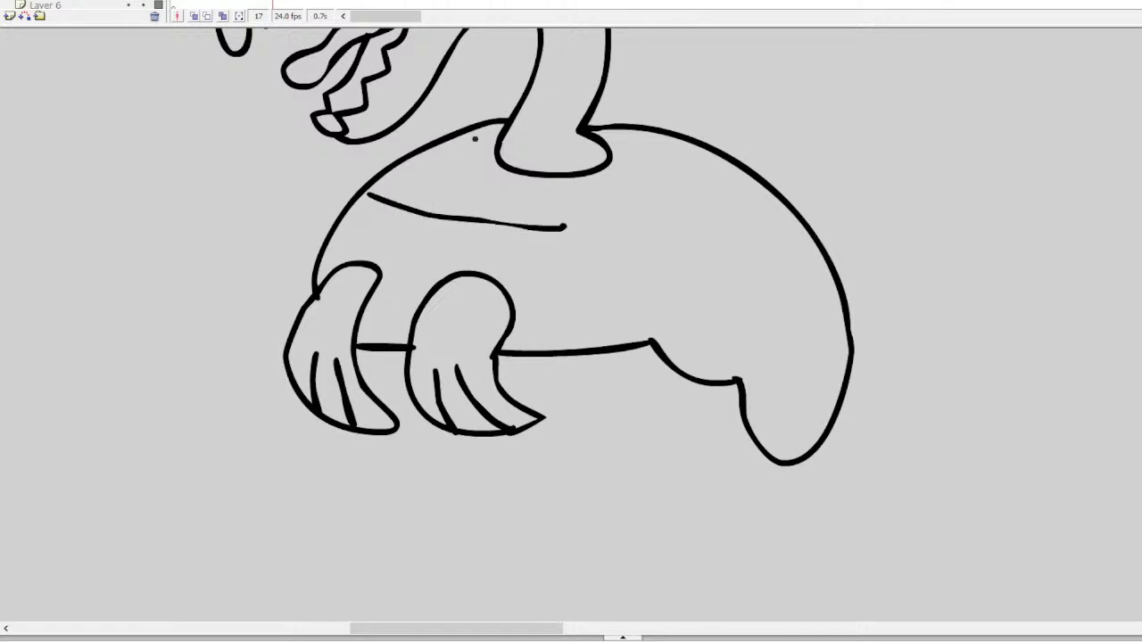
key("ctrl+z")
mouse_move(362, 194)
left_mouse_down()
mouse_move(429, 216)
mouse_move(716, 247)
mouse_move(731, 239)
mouse_move(785, 312)
mouse_move(810, 386)
mouse_move(834, 406)
left_mouse_up()
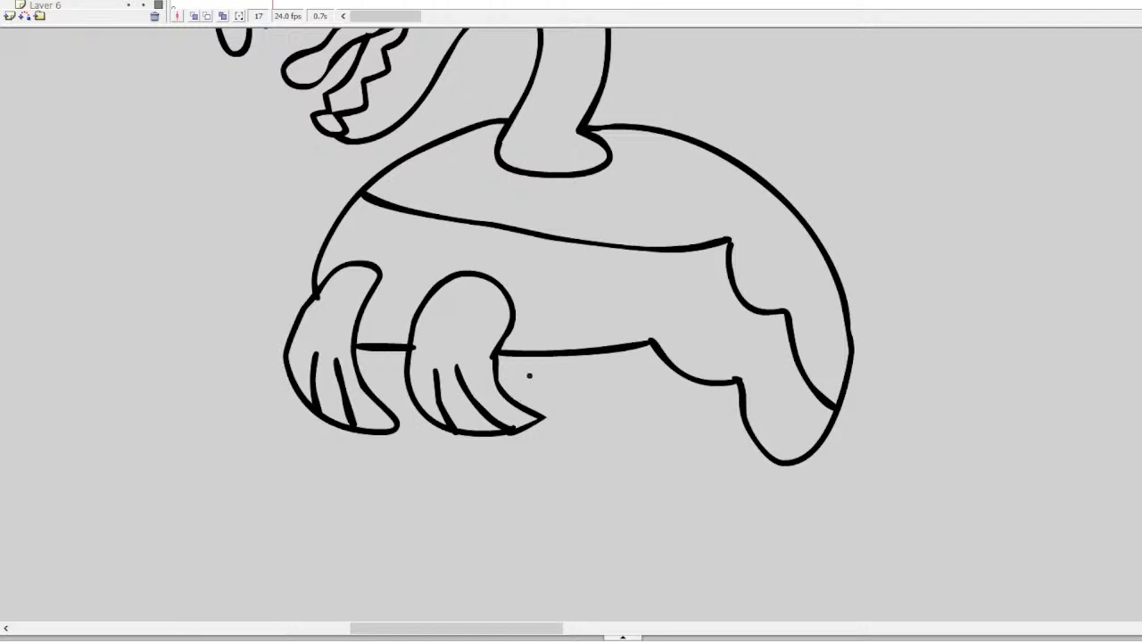
mouse_move(775, 466)
left_mouse_down()
mouse_move(749, 506)
mouse_move(714, 501)
mouse_move(694, 462)
mouse_move(744, 505)
mouse_move(670, 441)
mouse_move(694, 454)
mouse_move(657, 445)
mouse_move(631, 395)
mouse_move(608, 407)
mouse_move(507, 396)
left_mouse_up()
key("ctrl+z")
left_click_drag(414, 397, 383, 397)
Draw a second character's two bulging eyes with dot pupils on stalks and a large round nose behind the creature
mouse_move(473, 629)
left_mouse_down()
mouse_move(568, 625)
mouse_move(521, 580)
left_mouse_up()
scroll(774, 100, "up", 3)
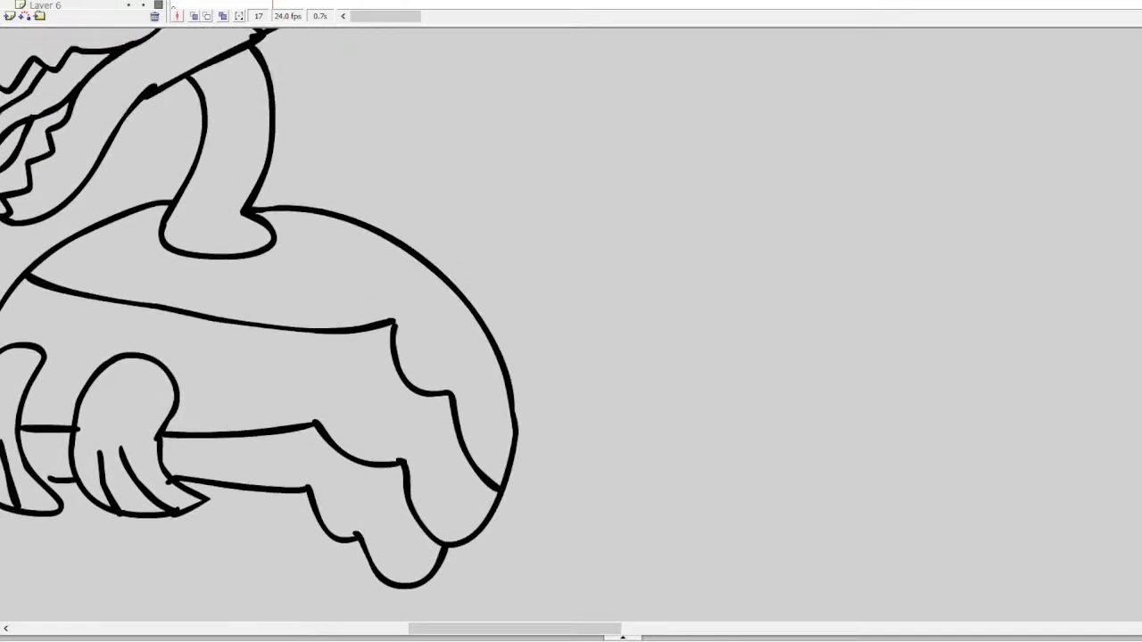
mouse_move(817, 100)
left_mouse_down()
mouse_move(843, 179)
mouse_move(838, 116)
mouse_move(714, 97)
mouse_move(745, 172)
mouse_move(773, 118)
left_mouse_up()
left_click(714, 142)
left_click_drag(774, 172, 746, 245)
left_click_drag(810, 189, 778, 259)
mouse_move(742, 174)
left_mouse_down()
mouse_move(744, 237)
mouse_move(715, 234)
mouse_move(624, 143)
mouse_move(629, 304)
mouse_move(681, 208)
left_mouse_up()
Draw the second character's gaping upper mouth with teeth and a wavy band running from the mouth to the creature's body
mouse_move(607, 306)
left_mouse_down()
mouse_move(668, 309)
mouse_move(752, 277)
mouse_move(817, 304)
mouse_move(830, 378)
mouse_move(790, 466)
left_mouse_up()
mouse_move(819, 397)
left_mouse_down()
mouse_move(789, 373)
mouse_move(722, 407)
mouse_move(618, 356)
mouse_move(581, 394)
mouse_move(549, 397)
mouse_move(495, 348)
left_mouse_up()
mouse_move(514, 413)
left_mouse_down()
mouse_move(585, 428)
mouse_move(634, 393)
mouse_move(709, 437)
mouse_move(810, 419)
left_mouse_up()
mouse_move(652, 324)
left_mouse_down()
mouse_move(701, 296)
mouse_move(688, 328)
mouse_move(630, 328)
left_mouse_up()
key("ctrl+z")
mouse_move(708, 292)
left_mouse_down()
mouse_move(750, 325)
mouse_move(767, 279)
mouse_move(793, 321)
mouse_move(823, 339)
left_mouse_up()
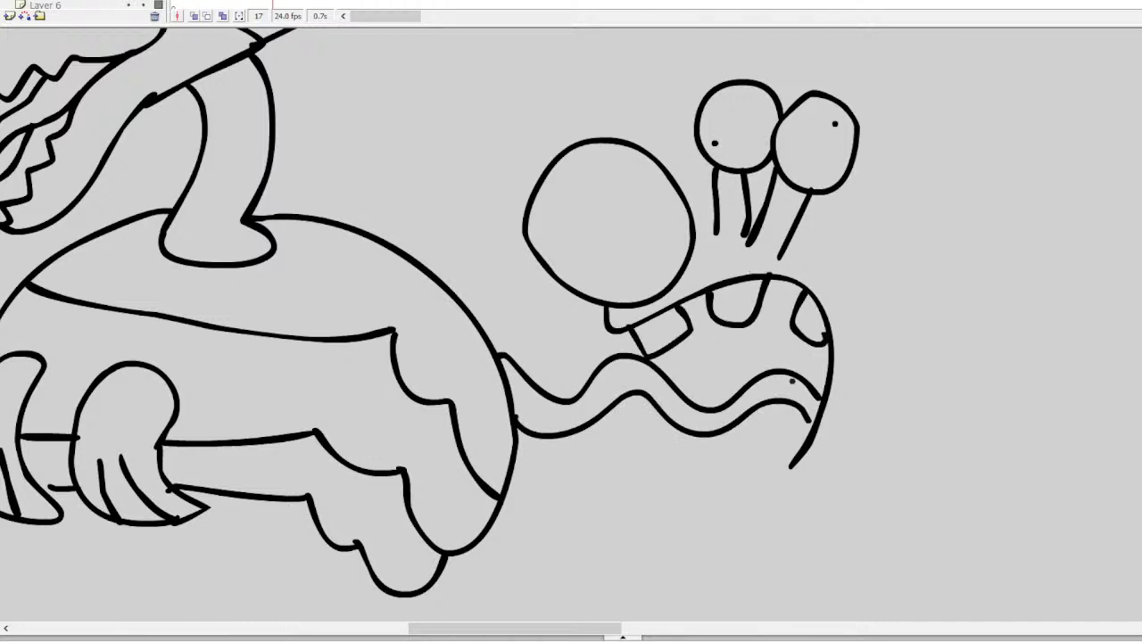
Complete the second character's lower mouth with teeth and an inner throat line, and outline the head around it
mouse_move(793, 465)
left_mouse_down()
mouse_move(721, 508)
mouse_move(674, 489)
mouse_move(704, 471)
mouse_move(722, 505)
mouse_move(754, 451)
mouse_move(777, 461)
left_mouse_up()
left_click_drag(806, 414, 812, 432)
left_click_drag(769, 291, 756, 384)
key("ctrl+z")
left_click_drag(752, 324, 753, 362)
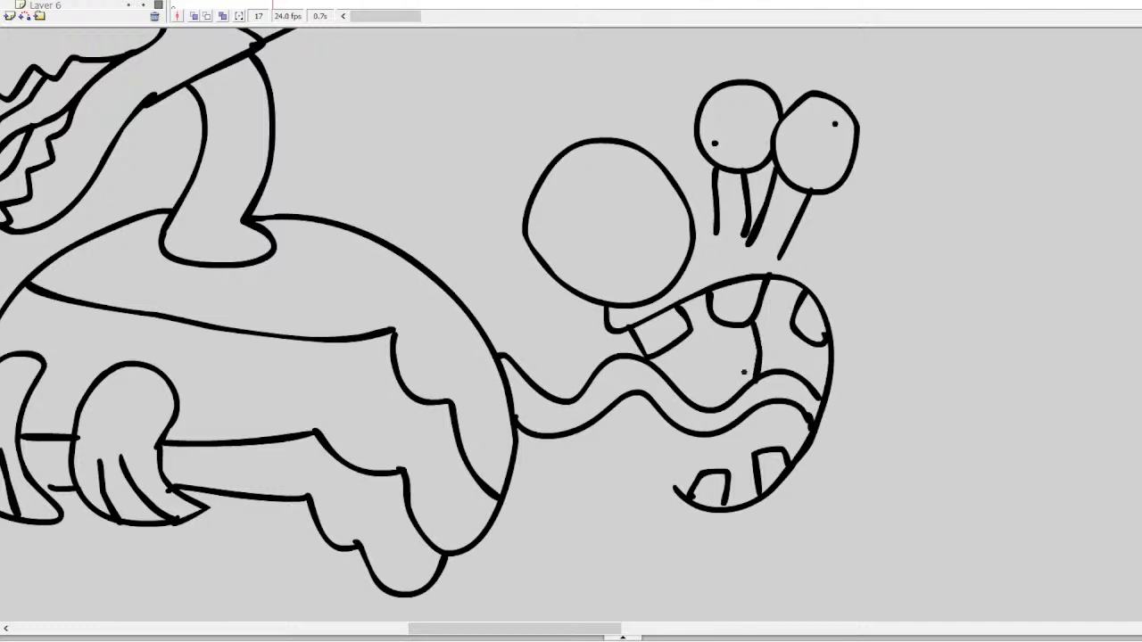
mouse_move(751, 411)
left_mouse_down()
mouse_move(695, 517)
mouse_move(759, 537)
mouse_move(825, 520)
mouse_move(891, 435)
mouse_move(904, 356)
mouse_move(869, 261)
mouse_move(808, 206)
left_mouse_up()
mouse_move(715, 215)
left_mouse_down()
mouse_move(695, 224)
mouse_move(766, 203)
mouse_move(825, 216)
left_mouse_up()
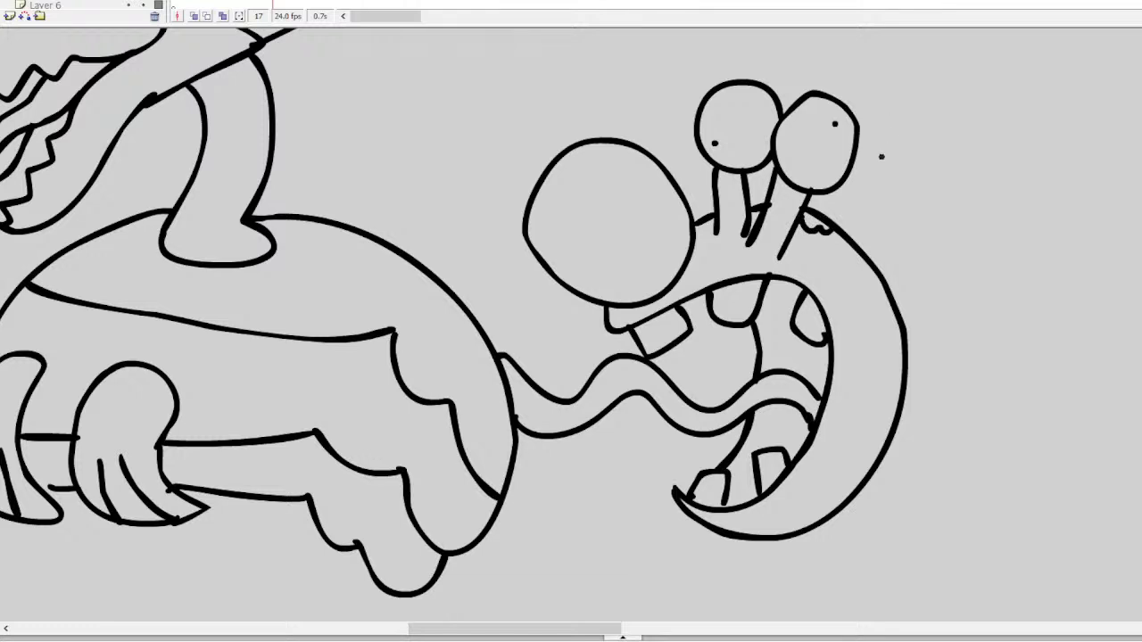
Draw a cap flying off the second character's head with three short motion lines beneath it, and add a rounded ear
scroll(941, 167, "up", 3)
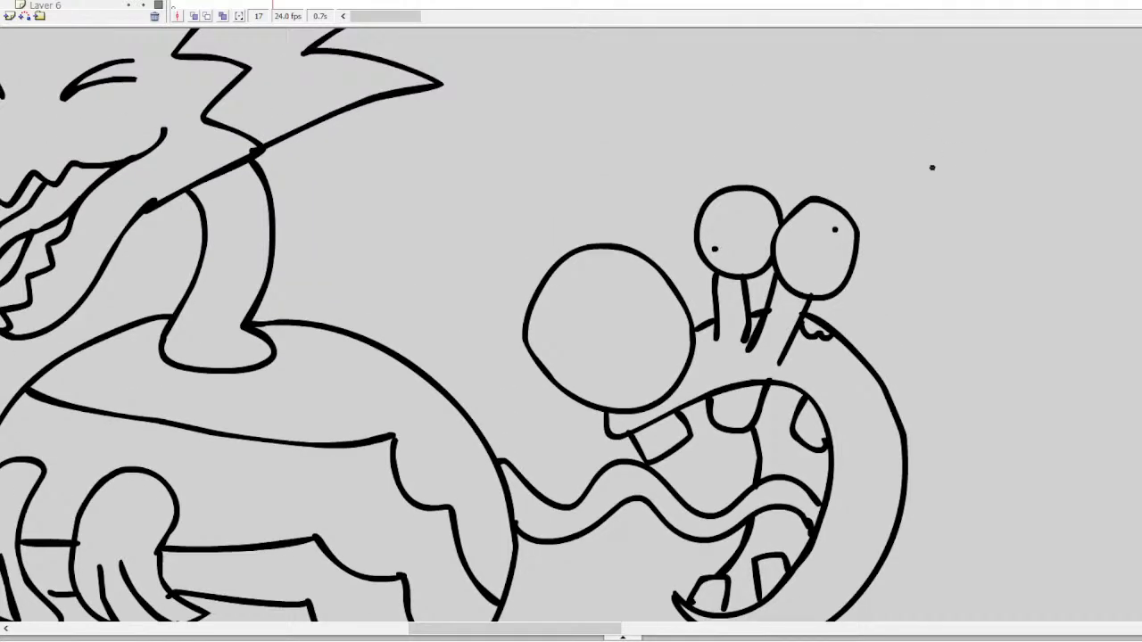
mouse_move(906, 221)
left_mouse_down()
mouse_move(892, 128)
mouse_move(868, 185)
mouse_move(905, 264)
mouse_move(963, 238)
mouse_move(980, 258)
mouse_move(942, 259)
mouse_move(880, 143)
mouse_move(849, 151)
mouse_move(876, 216)
mouse_move(928, 239)
left_mouse_up()
key("ctrl+z")
key("ctrl+z")
key("ctrl+z")
mouse_move(944, 216)
left_mouse_down()
mouse_move(956, 185)
mouse_move(967, 228)
left_mouse_up()
left_click_drag(954, 184, 947, 226)
mouse_move(890, 401)
left_mouse_down()
mouse_move(943, 375)
mouse_move(962, 435)
mouse_move(932, 468)
mouse_move(922, 397)
mouse_move(944, 422)
mouse_move(896, 407)
mouse_move(905, 446)
left_mouse_up()
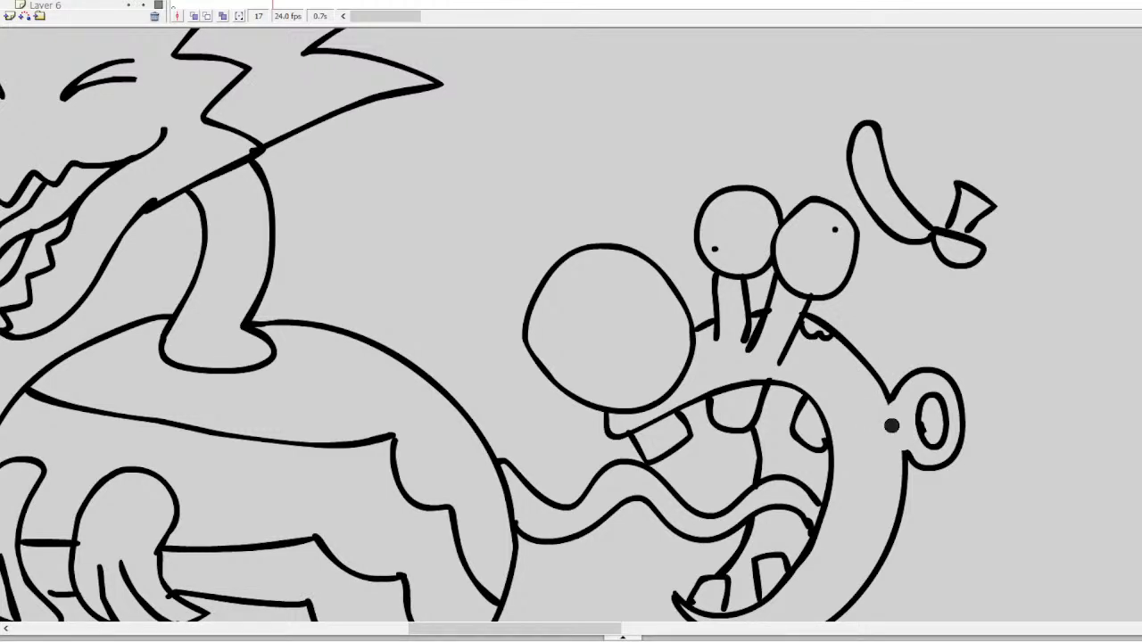
left_click_drag(874, 298, 902, 263)
mouse_move(895, 323)
left_mouse_down()
mouse_move(926, 285)
mouse_move(944, 297)
left_mouse_up()
Close the lower ends of the second character's two eye stalks
mouse_move(752, 348)
left_mouse_down()
mouse_move(779, 361)
mouse_move(718, 336)
left_mouse_up()
left_click_drag(728, 284, 730, 319)
left_click(798, 265)
key("ctrl+z")
key("ctrl+z")
Draw the second character's outstretched hand, joined to the head by a short arm and sleeve
scroll(917, 351, "down", 3)
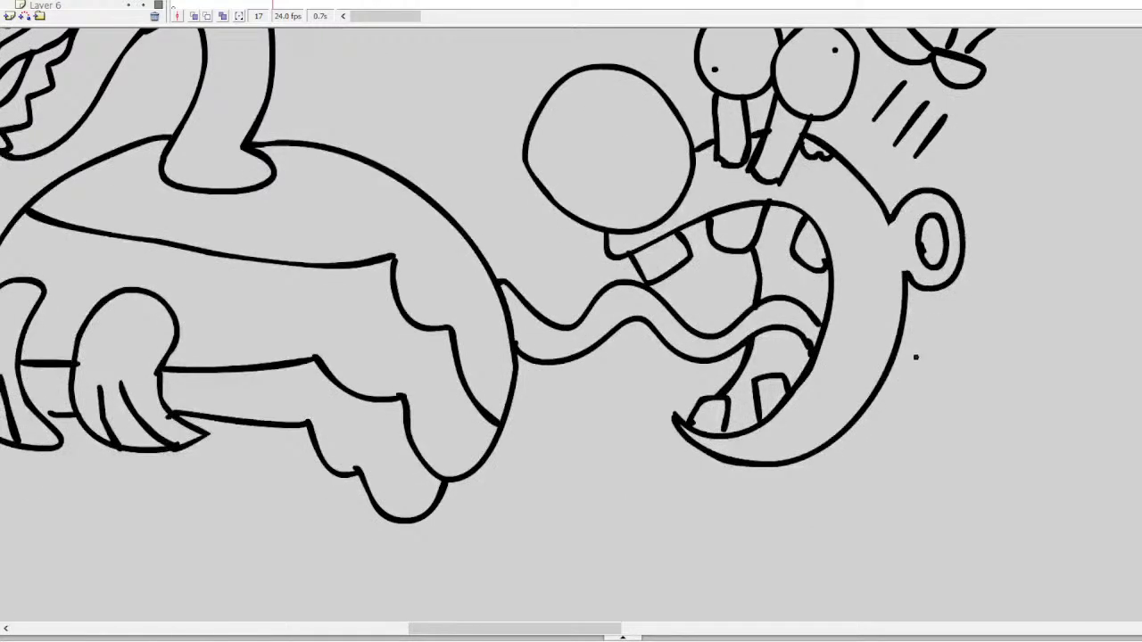
mouse_move(965, 370)
left_mouse_down()
mouse_move(911, 379)
mouse_move(960, 399)
mouse_move(1008, 320)
mouse_move(1026, 367)
mouse_move(1009, 441)
mouse_move(961, 399)
left_mouse_up()
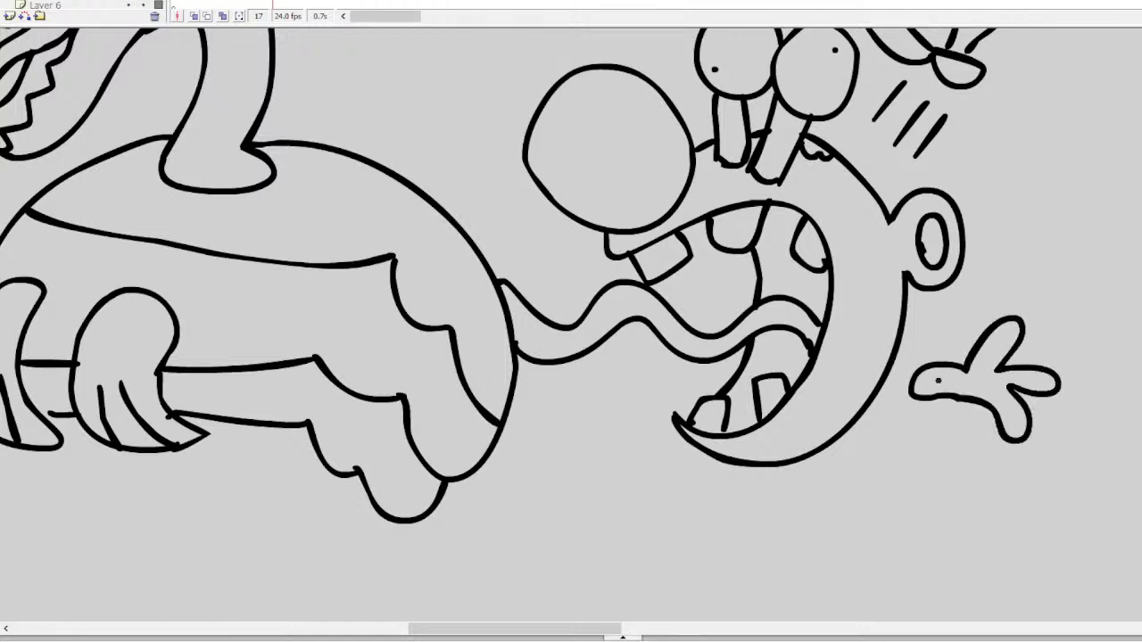
mouse_move(947, 332)
left_mouse_down()
mouse_move(920, 359)
mouse_move(952, 329)
mouse_move(902, 312)
left_mouse_up()
mouse_move(924, 360)
left_mouse_down()
mouse_move(886, 344)
mouse_move(957, 329)
mouse_move(926, 362)
left_mouse_up()
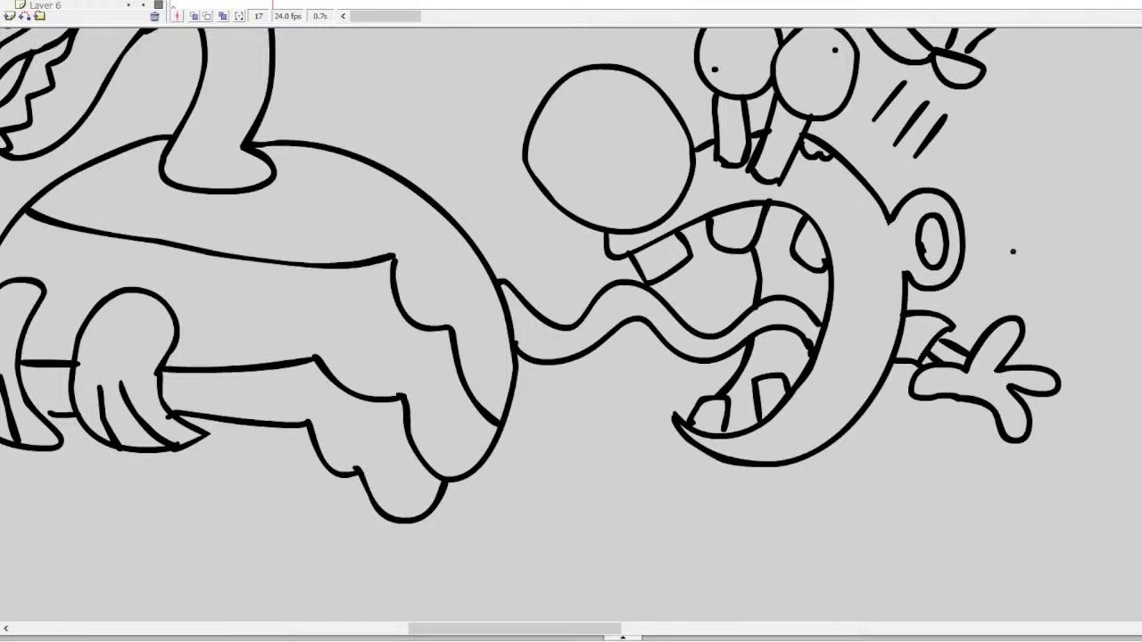
Draw the second character's leg with a shoe stretching out behind, and add the other hand's fingers beneath the head
mouse_move(912, 312)
left_mouse_down()
mouse_move(1019, 296)
mouse_move(1107, 254)
mouse_move(1110, 301)
mouse_move(1095, 350)
mouse_move(1067, 363)
mouse_move(1028, 288)
mouse_move(1050, 296)
mouse_move(1104, 277)
mouse_move(1078, 281)
mouse_move(1063, 361)
left_mouse_up()
key("ctrl+z")
key("ctrl+z")
mouse_move(1058, 293)
left_mouse_down()
mouse_move(1042, 299)
mouse_move(1067, 291)
left_mouse_up()
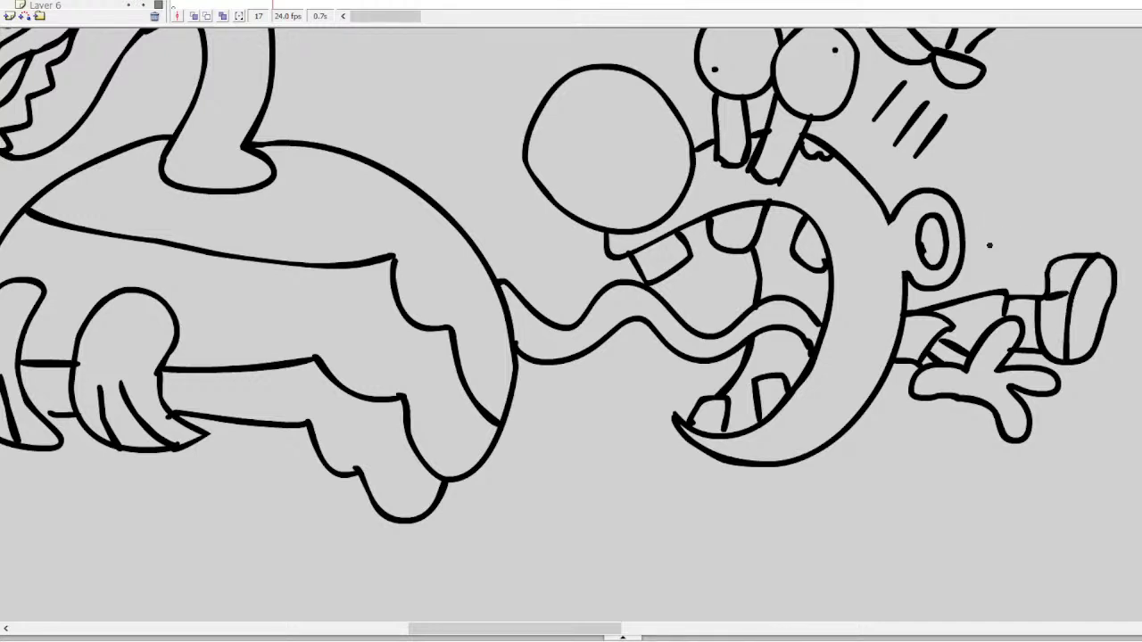
mouse_move(864, 409)
left_mouse_down()
mouse_move(893, 437)
mouse_move(863, 430)
mouse_move(809, 497)
mouse_move(794, 452)
mouse_move(801, 464)
mouse_move(752, 466)
left_mouse_up()
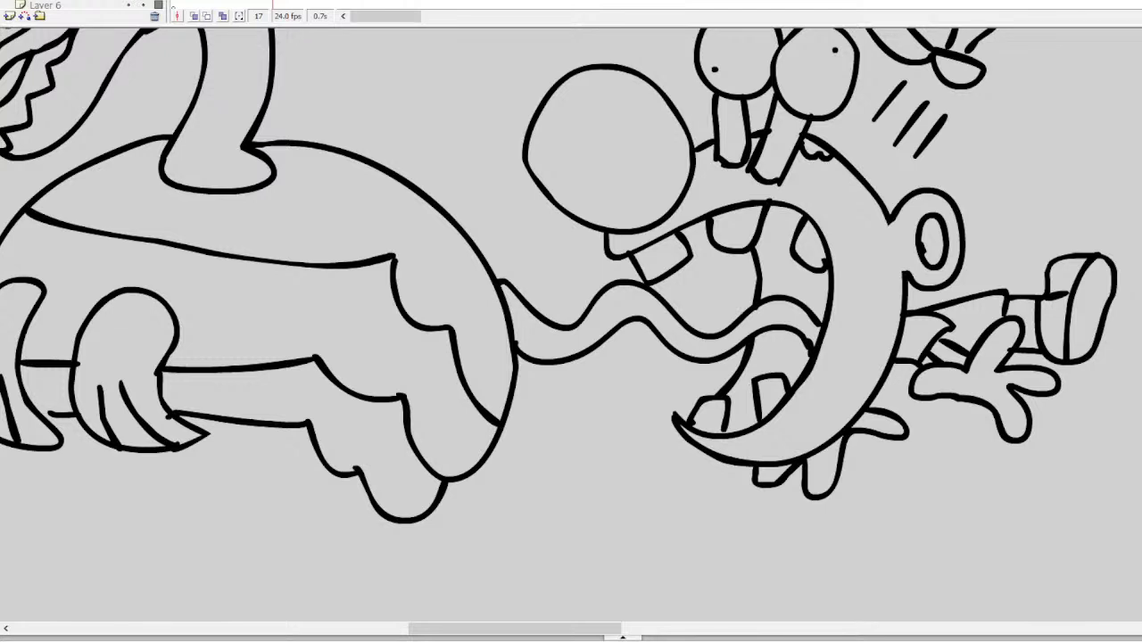
Draw a jagged zigzag outline around the whole second character, from the nose over the cap and back beneath the head
scroll(571, 326, "up", 3)
mouse_move(679, 220)
left_mouse_down()
mouse_move(582, 166)
mouse_move(526, 167)
mouse_move(467, 282)
mouse_move(474, 339)
mouse_move(513, 378)
mouse_move(567, 402)
mouse_move(561, 430)
mouse_move(572, 437)
mouse_move(489, 414)
left_mouse_up()
mouse_move(517, 516)
left_mouse_down()
mouse_move(536, 536)
mouse_move(631, 516)
mouse_move(643, 552)
left_mouse_up()
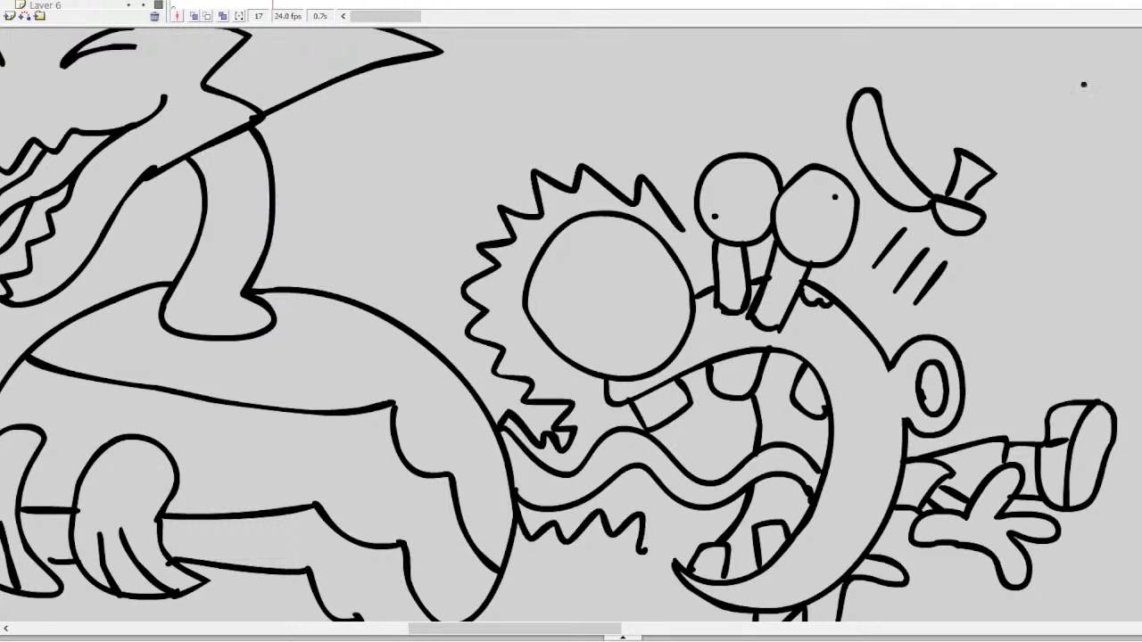
mouse_move(683, 216)
left_mouse_down()
mouse_move(706, 155)
mouse_move(757, 118)
mouse_move(818, 114)
mouse_move(850, 145)
left_mouse_up()
key("ctrl+z")
mouse_move(684, 228)
left_mouse_down()
mouse_move(686, 159)
mouse_move(732, 131)
mouse_move(815, 123)
mouse_move(860, 67)
mouse_move(901, 73)
mouse_move(938, 104)
mouse_move(1034, 130)
mouse_move(1058, 227)
mouse_move(1015, 362)
left_mouse_up()
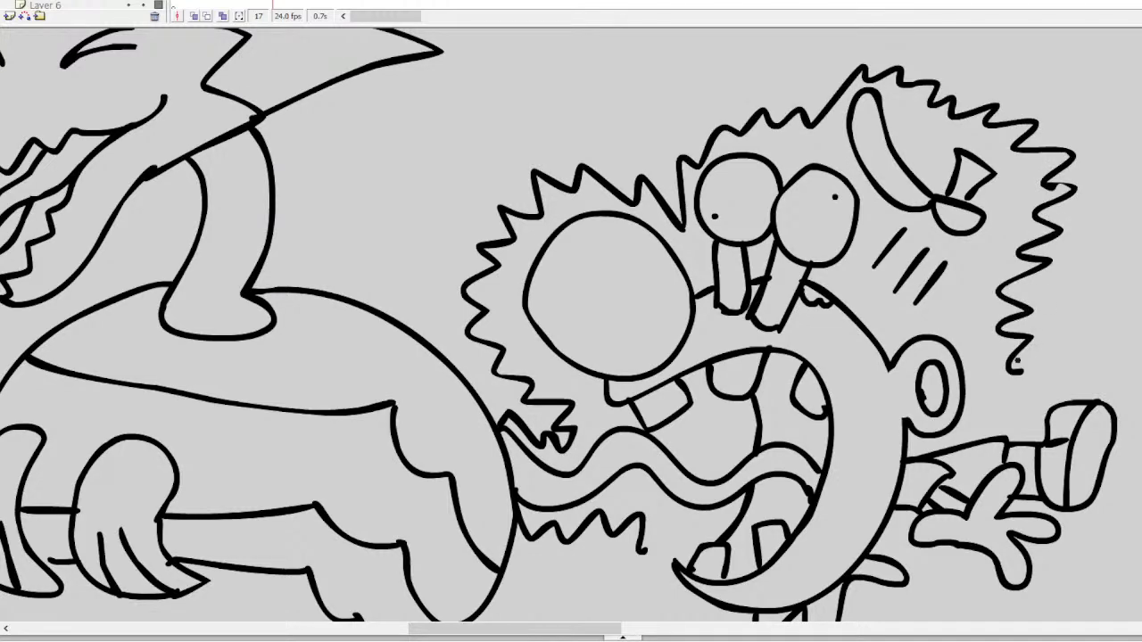
scroll(571, 326, "down", 5)
mouse_move(1014, 135)
left_mouse_down()
mouse_move(1132, 163)
mouse_move(1140, 189)
mouse_move(1135, 234)
mouse_move(1099, 310)
mouse_move(1025, 402)
mouse_move(911, 401)
mouse_move(861, 442)
mouse_move(795, 445)
mouse_move(659, 406)
mouse_move(635, 314)
left_mouse_up()
scroll(635, 607, "left", 5)
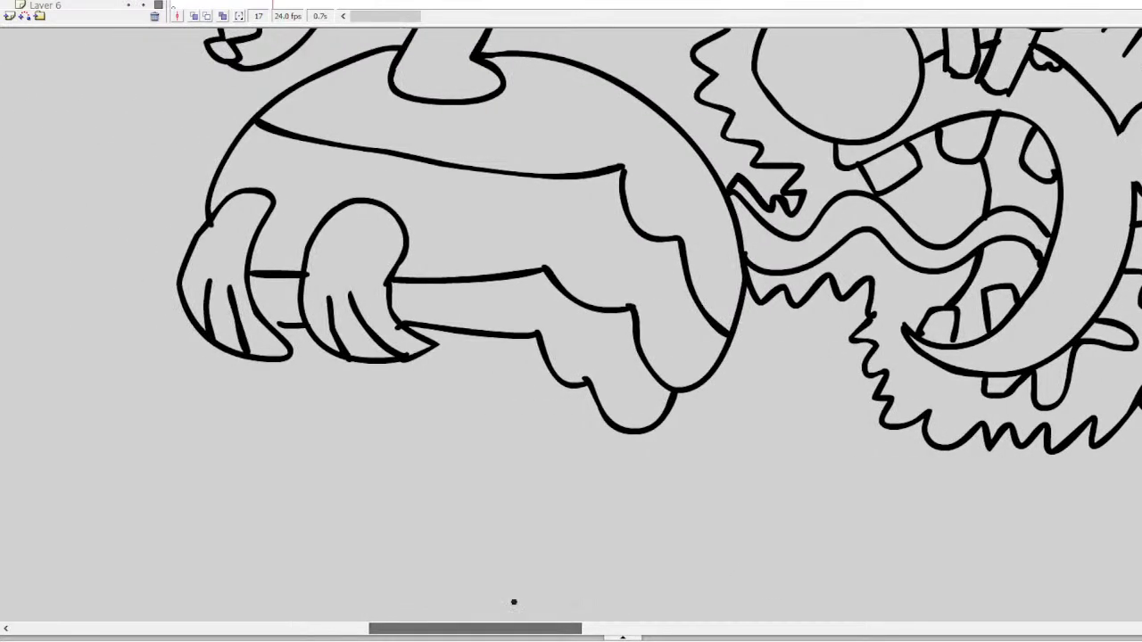
Draw the first creature's belly line beneath its hands and its near leg ending in a rounded shoe with a scalloped toe cap
mouse_move(227, 356)
left_mouse_down()
mouse_move(245, 392)
mouse_move(458, 510)
left_mouse_up()
key("ctrl+z")
mouse_move(243, 353)
left_mouse_down()
mouse_move(335, 423)
mouse_move(444, 441)
left_mouse_up()
mouse_move(506, 383)
left_mouse_down()
mouse_move(470, 402)
mouse_move(453, 473)
mouse_move(467, 525)
left_mouse_up()
mouse_move(483, 528)
left_mouse_down()
mouse_move(373, 559)
mouse_move(480, 588)
left_mouse_up()
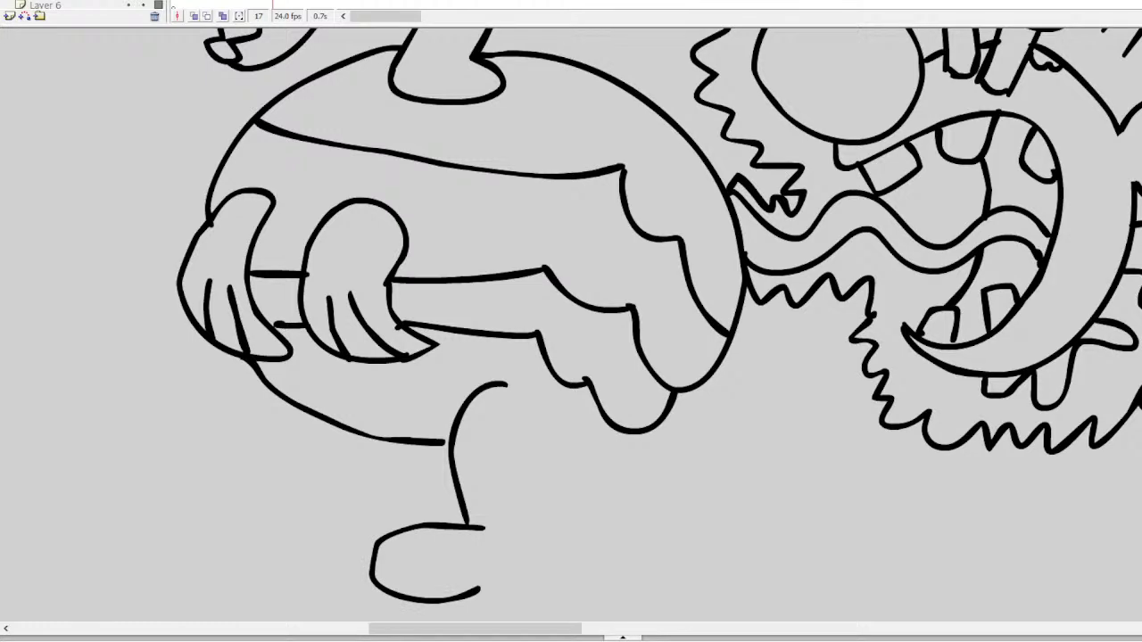
scroll(571, 321, "down", 2)
key("ctrl+z")
mouse_move(480, 443)
left_mouse_down()
mouse_move(376, 498)
mouse_move(458, 536)
mouse_move(572, 519)
mouse_move(599, 488)
mouse_move(599, 440)
mouse_move(565, 350)
mouse_move(528, 310)
mouse_move(471, 300)
left_mouse_up()
left_click_drag(442, 359, 451, 360)
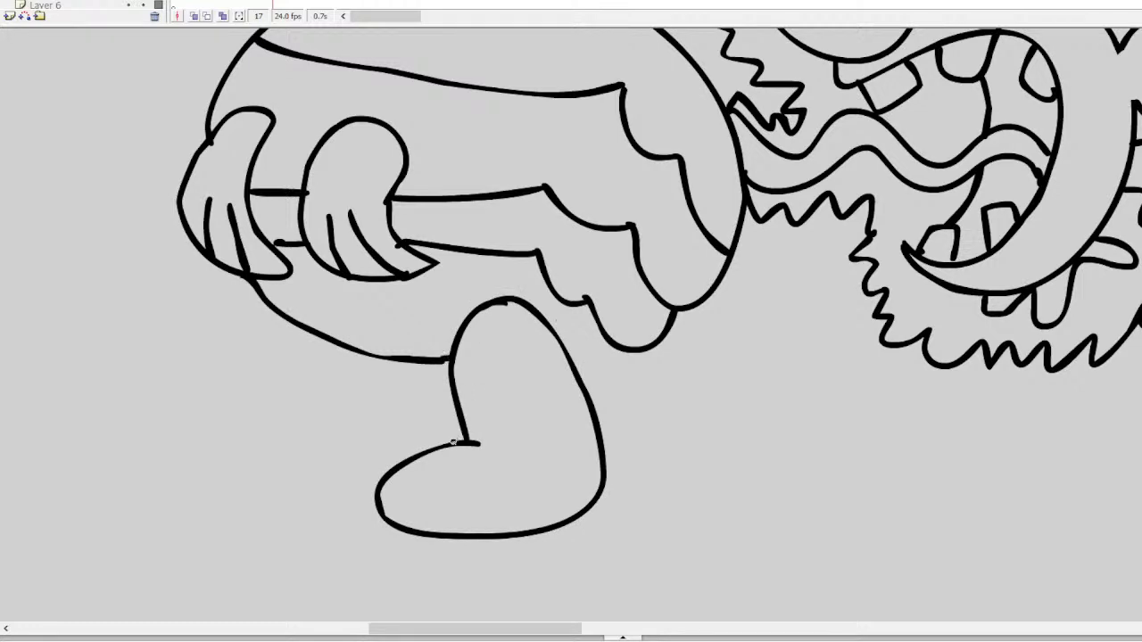
mouse_move(434, 450)
left_mouse_down()
mouse_move(460, 458)
mouse_move(473, 492)
mouse_move(502, 502)
mouse_move(511, 534)
left_mouse_up()
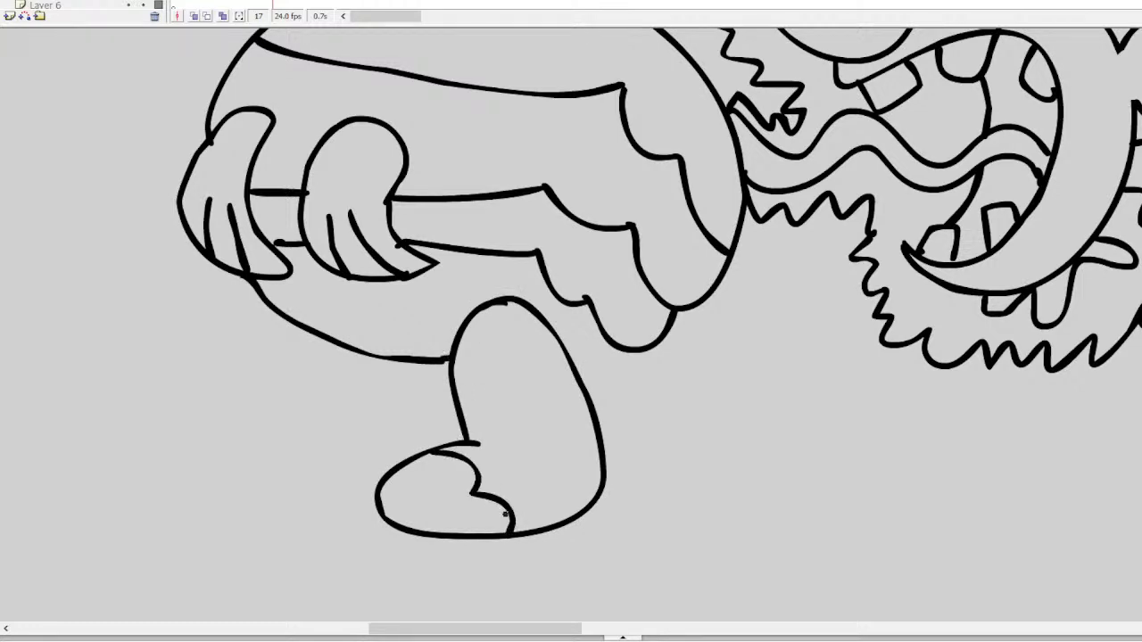
Draw the first creature's pointed tail with a fin behind the near leg, and its far leg with a matching shoe
mouse_move(692, 308)
left_mouse_down()
mouse_move(723, 349)
mouse_move(821, 388)
mouse_move(817, 404)
mouse_move(710, 432)
mouse_move(643, 418)
mouse_move(578, 377)
left_mouse_up()
mouse_move(696, 327)
left_mouse_down()
mouse_move(828, 312)
mouse_move(787, 369)
left_mouse_up()
mouse_move(292, 327)
left_mouse_down()
mouse_move(319, 406)
mouse_move(249, 480)
mouse_move(389, 469)
left_mouse_up()
left_click_drag(393, 362, 429, 441)
key("ctrl+z")
left_click_drag(403, 359, 430, 446)
mouse_move(282, 415)
left_mouse_down()
mouse_move(314, 452)
mouse_move(346, 461)
left_mouse_up()
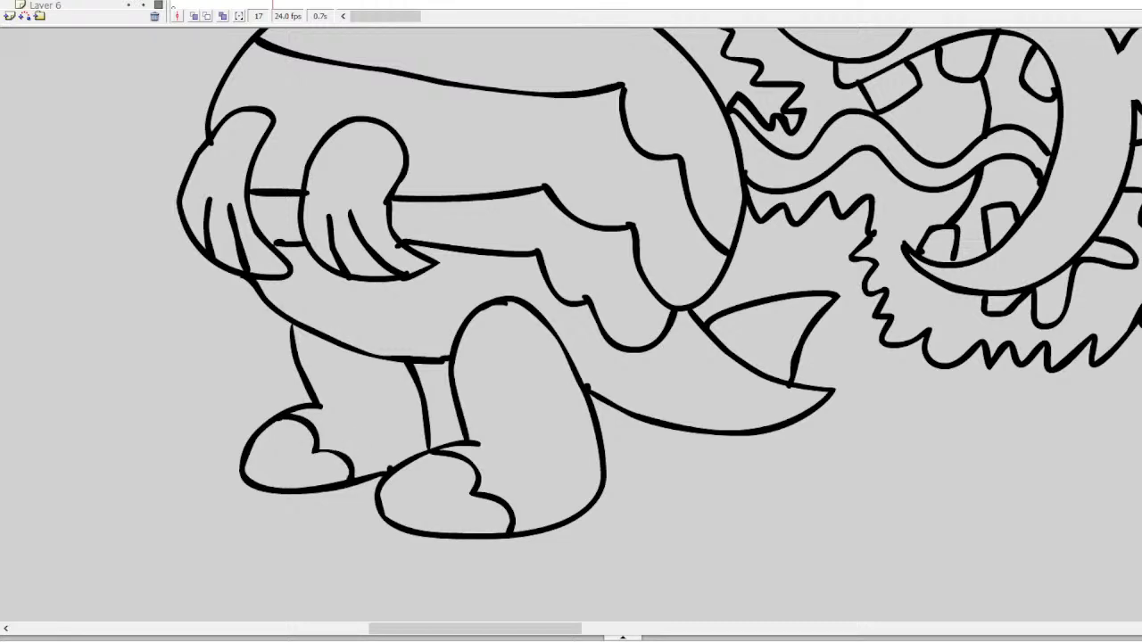
Strike through "Grim Adventures of Billy and Mandy" with a red line in the handwritten list of shows on frame 11
scroll(570, 325, "up", 5)
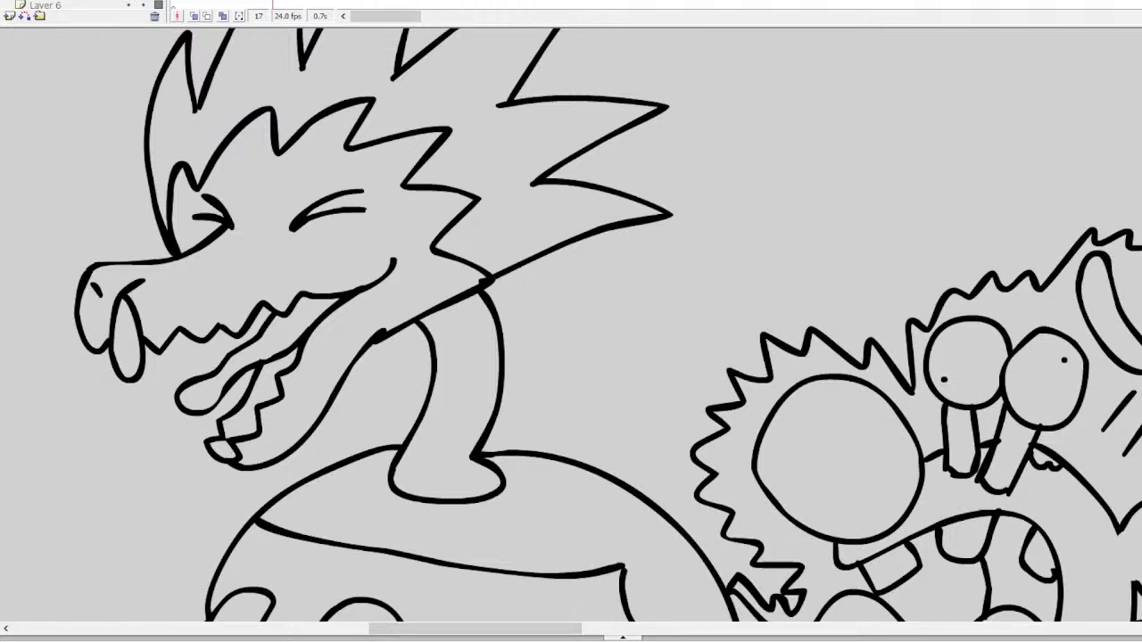
left_click(438, 338, "alt")
left_click_drag(603, 629, 286, 606)
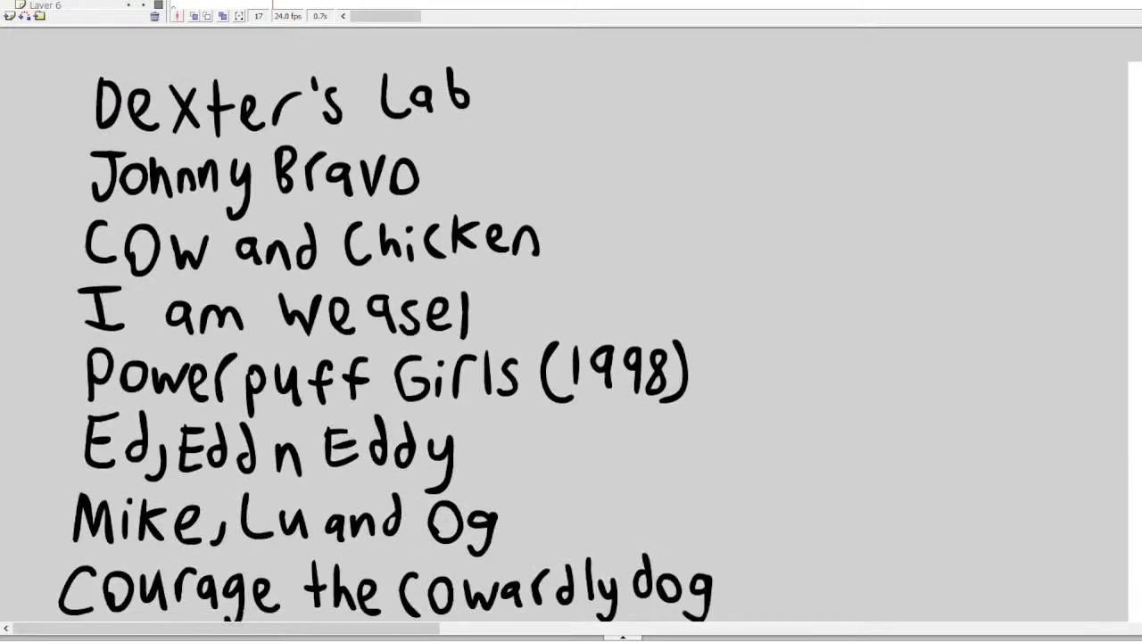
scroll(571, 321, "down", 10)
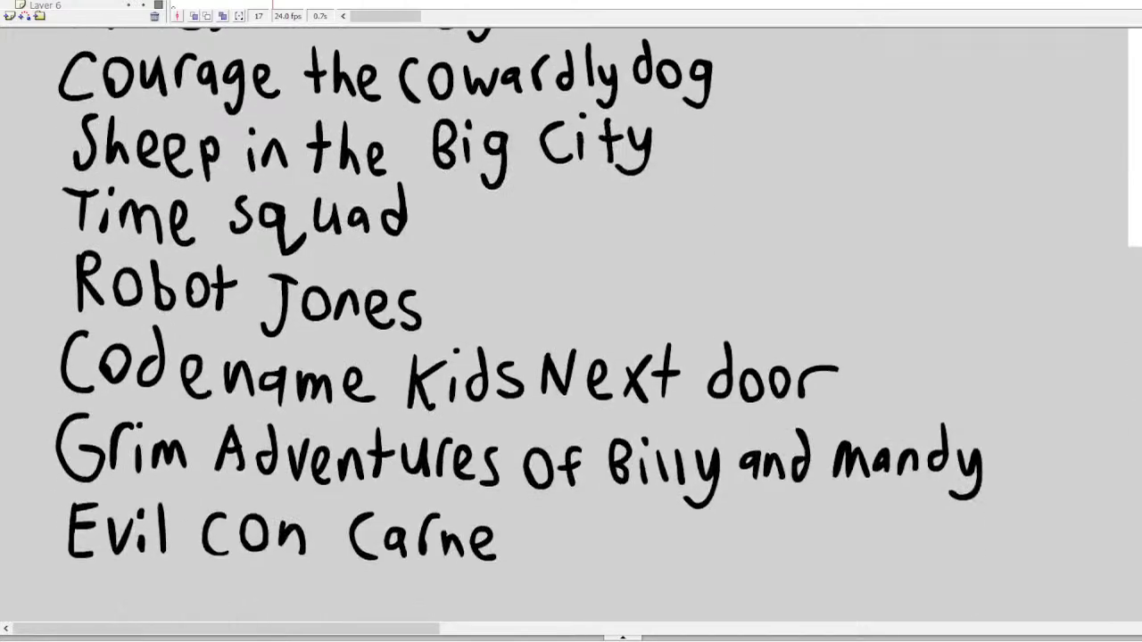
scroll(597, 295, "down", 1)
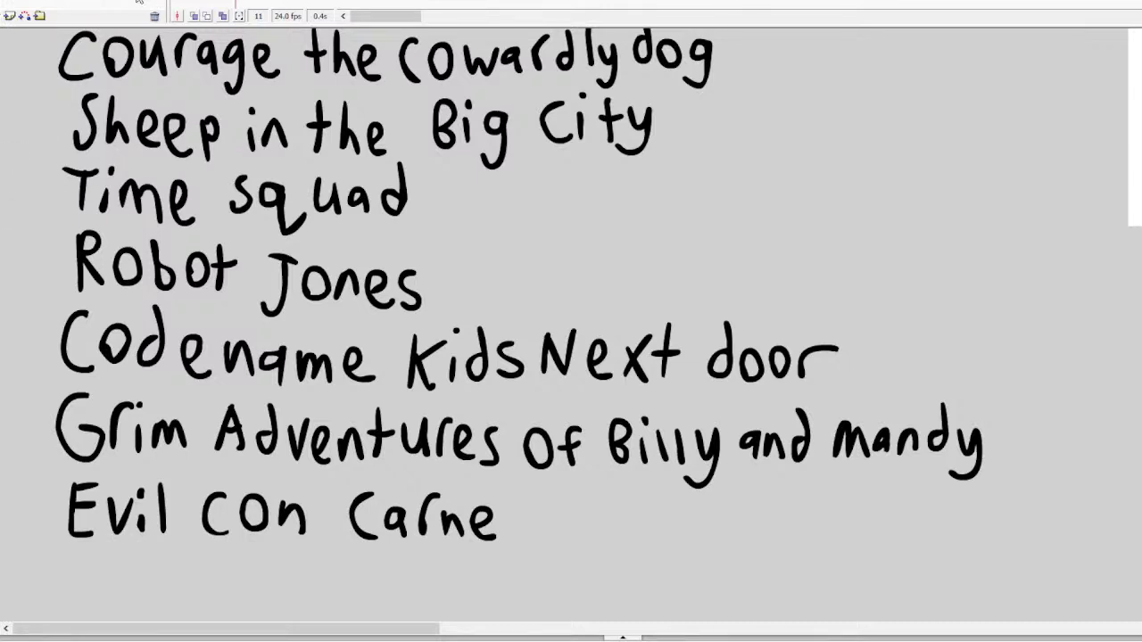
left_click_drag(1012, 446, 46, 429)
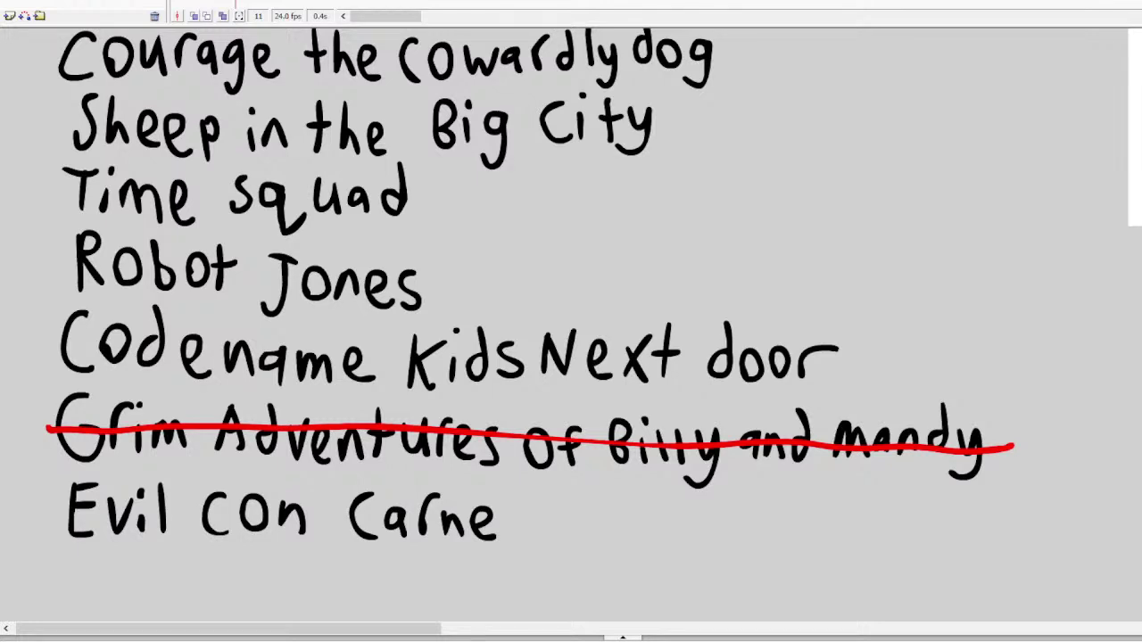
On frame 5, draw a half-moon eyeglass lens with an inner rim and a small pupil below the white stage
scroll(862, 610, "right", 10)
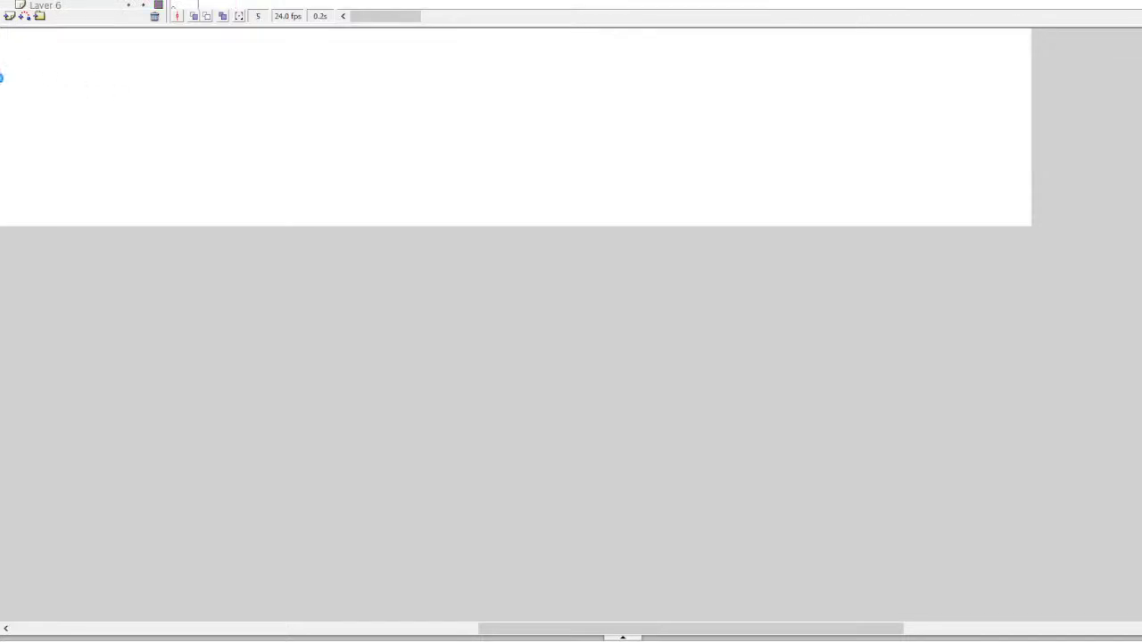
scroll(535, 361, "down", 5)
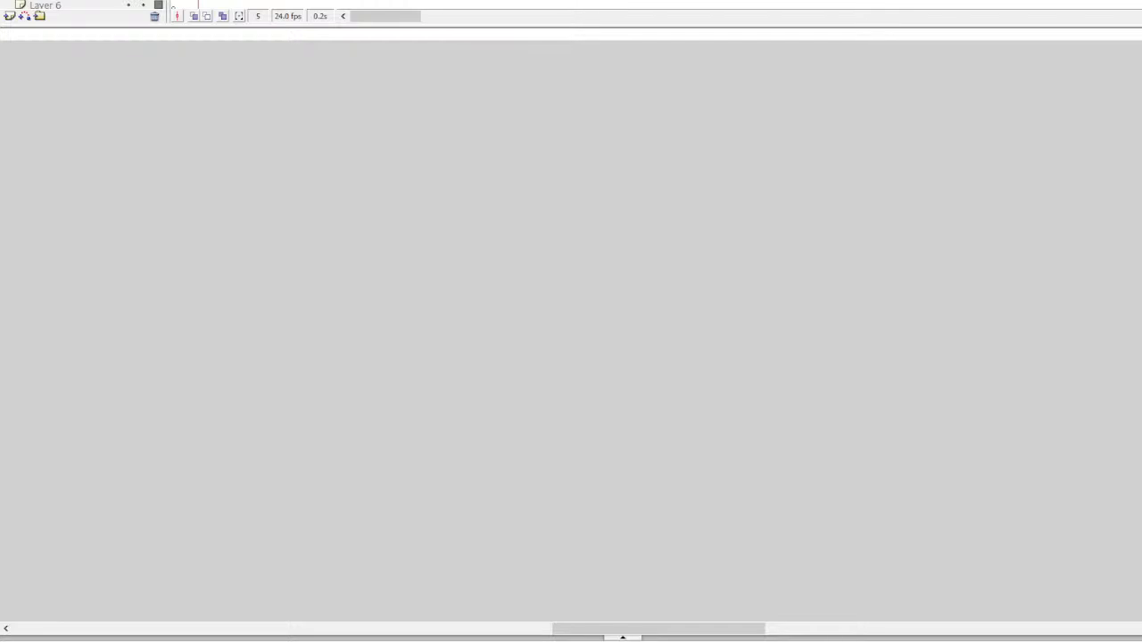
mouse_move(407, 168)
left_mouse_down()
mouse_move(375, 169)
mouse_move(390, 270)
mouse_move(436, 199)
mouse_move(389, 167)
left_mouse_up()
key("ctrl+z")
mouse_move(327, 134)
left_mouse_down()
mouse_move(298, 136)
mouse_move(267, 226)
mouse_move(342, 286)
mouse_move(408, 235)
mouse_move(413, 174)
mouse_move(383, 140)
mouse_move(321, 130)
left_mouse_up()
key("ctrl+z")
mouse_move(270, 169)
left_mouse_down()
mouse_move(462, 169)
mouse_move(450, 232)
mouse_move(384, 271)
mouse_move(311, 241)
mouse_move(265, 167)
mouse_move(295, 174)
mouse_move(309, 207)
mouse_move(367, 246)
left_mouse_up()
key("ctrl+z")
mouse_move(297, 185)
left_mouse_down()
mouse_move(445, 184)
mouse_move(448, 225)
mouse_move(388, 259)
mouse_move(328, 241)
mouse_move(301, 187)
mouse_move(451, 185)
mouse_move(426, 240)
mouse_move(372, 258)
mouse_move(323, 227)
mouse_move(293, 181)
mouse_move(387, 196)
mouse_move(371, 185)
left_mouse_up()
key("ctrl+z")
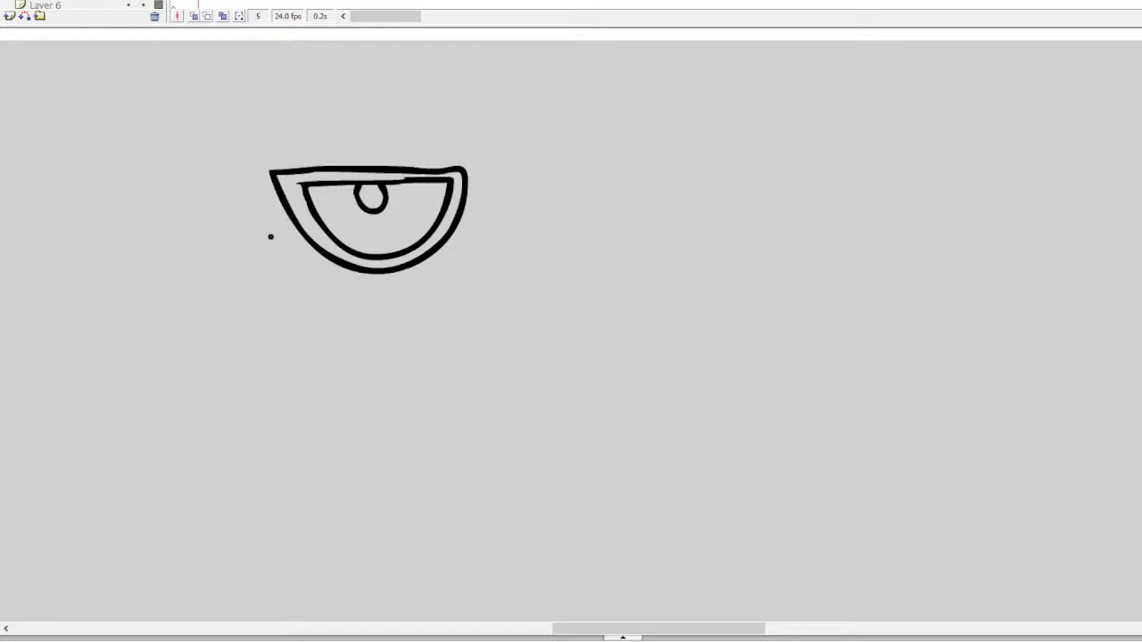
Draw an oval nose beside the lens and a second, smaller half-moon lens with an inner rim and pupil
mouse_move(293, 226)
left_mouse_down()
mouse_move(253, 218)
mouse_move(228, 243)
mouse_move(268, 262)
mouse_move(290, 232)
mouse_move(239, 224)
mouse_move(230, 256)
mouse_move(288, 254)
mouse_move(283, 227)
left_mouse_up()
key("ctrl+z")
mouse_move(275, 172)
left_mouse_down()
mouse_move(132, 177)
mouse_move(156, 225)
mouse_move(214, 249)
left_mouse_up()
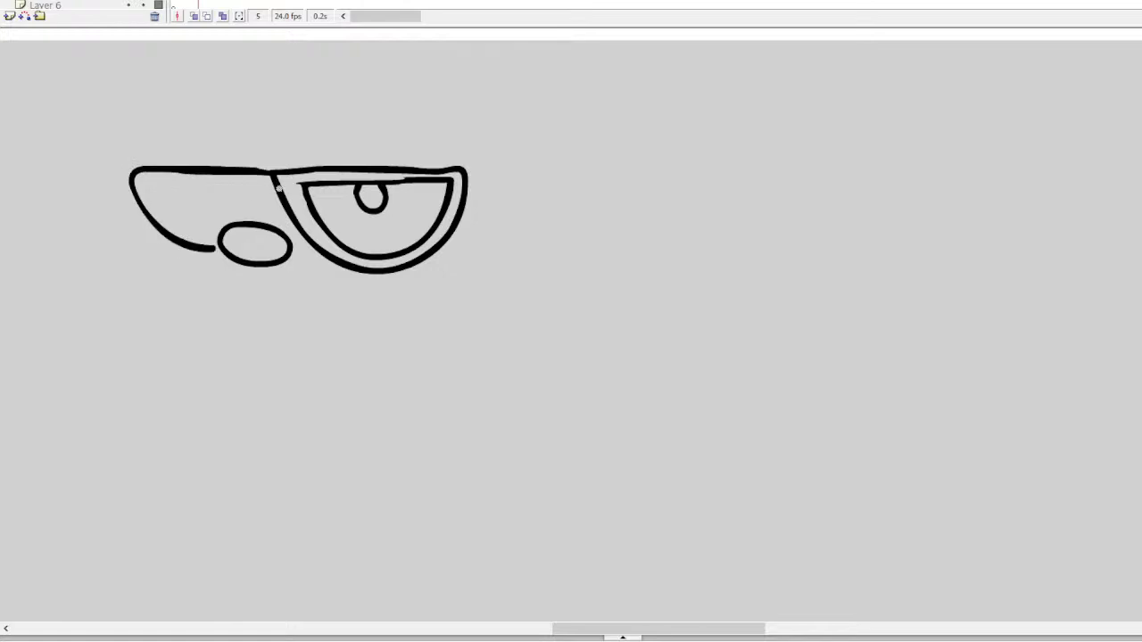
mouse_move(276, 183)
left_mouse_down()
mouse_move(263, 212)
mouse_move(234, 220)
mouse_move(220, 188)
mouse_move(148, 186)
mouse_move(259, 187)
left_mouse_up()
key("ctrl+z")
mouse_move(150, 182)
left_mouse_down()
mouse_move(180, 231)
mouse_move(219, 240)
left_mouse_up()
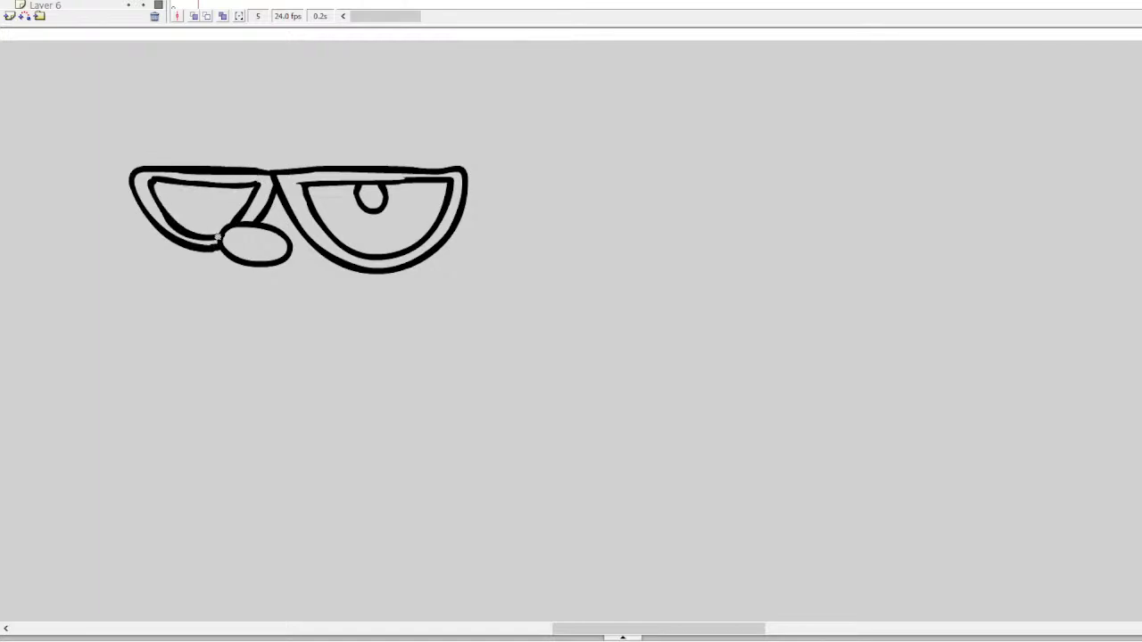
mouse_move(204, 184)
left_mouse_down()
mouse_move(212, 178)
mouse_move(212, 208)
mouse_move(223, 188)
mouse_move(203, 200)
mouse_move(220, 189)
left_mouse_up()
key("ctrl+z")
key("ctrl+z")
Draw a frowning mouth beneath the nose, the inner hair edge beside the larger lens, and the rounded jaw line
mouse_move(242, 295)
left_mouse_down()
mouse_move(310, 317)
mouse_move(339, 301)
left_mouse_up()
key("ctrl+z")
mouse_move(246, 308)
left_mouse_down()
mouse_move(302, 298)
mouse_move(334, 311)
left_mouse_up()
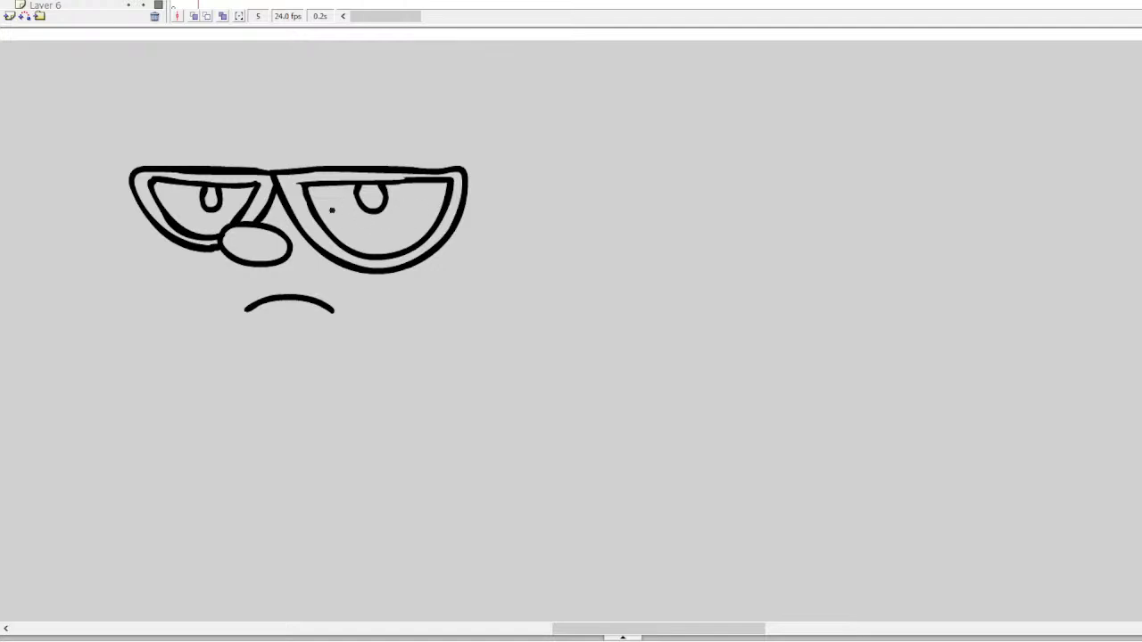
mouse_move(476, 173)
left_mouse_down()
mouse_move(472, 270)
mouse_move(505, 331)
left_mouse_up()
key("ctrl+z")
mouse_move(465, 170)
left_mouse_down()
mouse_move(480, 271)
mouse_move(509, 311)
left_mouse_up()
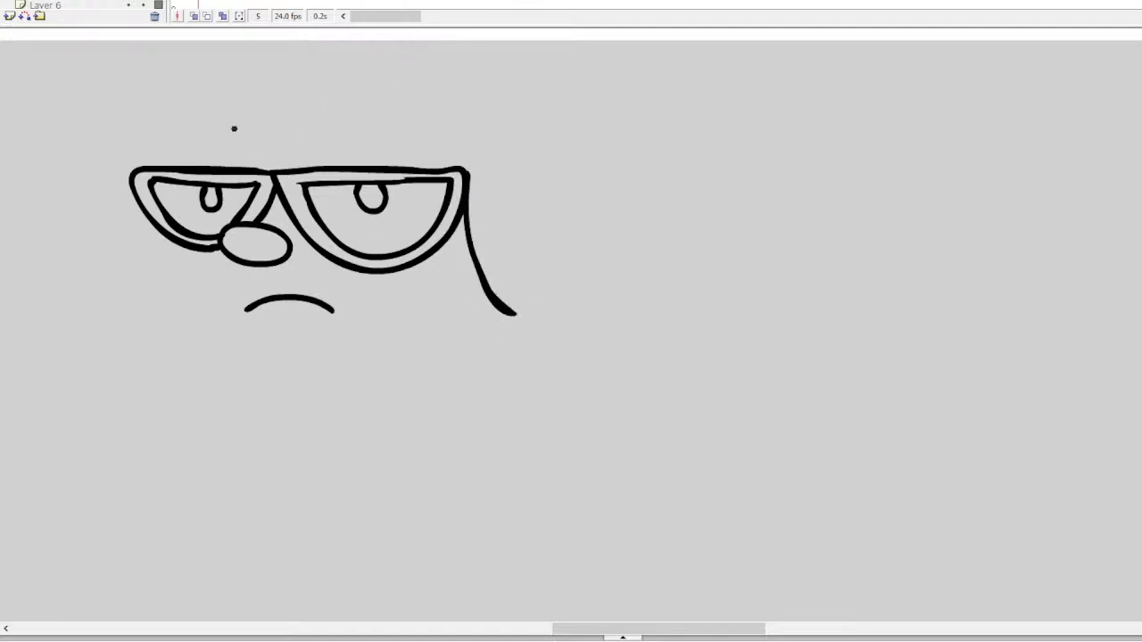
mouse_move(148, 213)
left_mouse_down()
mouse_move(147, 259)
mouse_move(208, 343)
mouse_move(271, 364)
mouse_move(359, 375)
mouse_move(421, 360)
mouse_move(449, 335)
mouse_move(473, 280)
left_mouse_up()
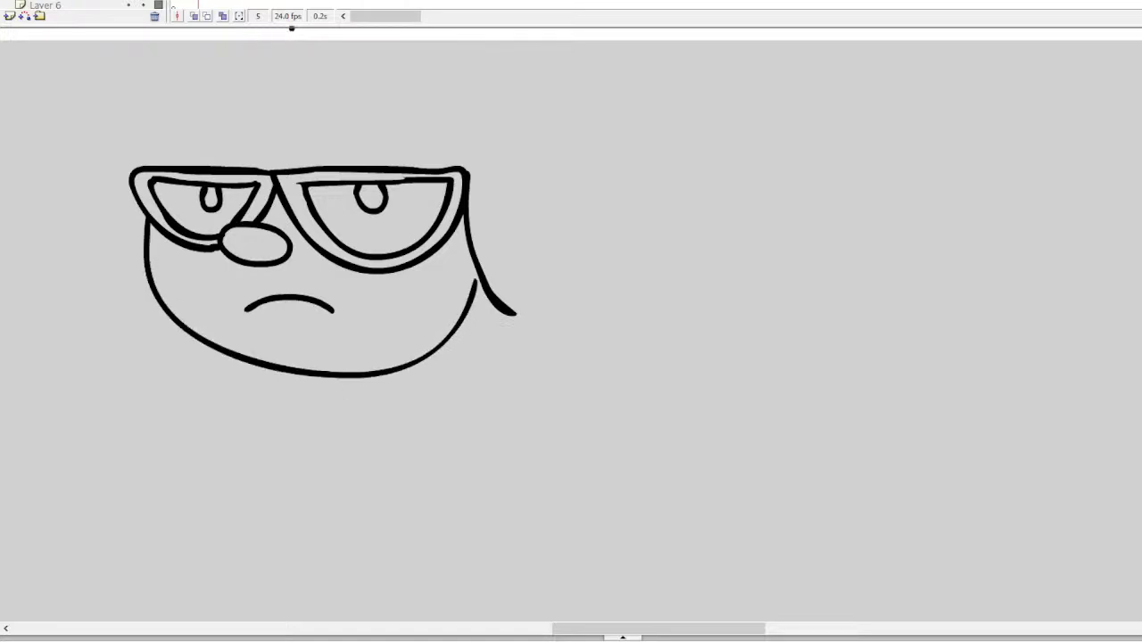
Draw a curled tuft of hair on top of the head and the outer hair line behind the larger lens
scroll(571, 268, "up", 3)
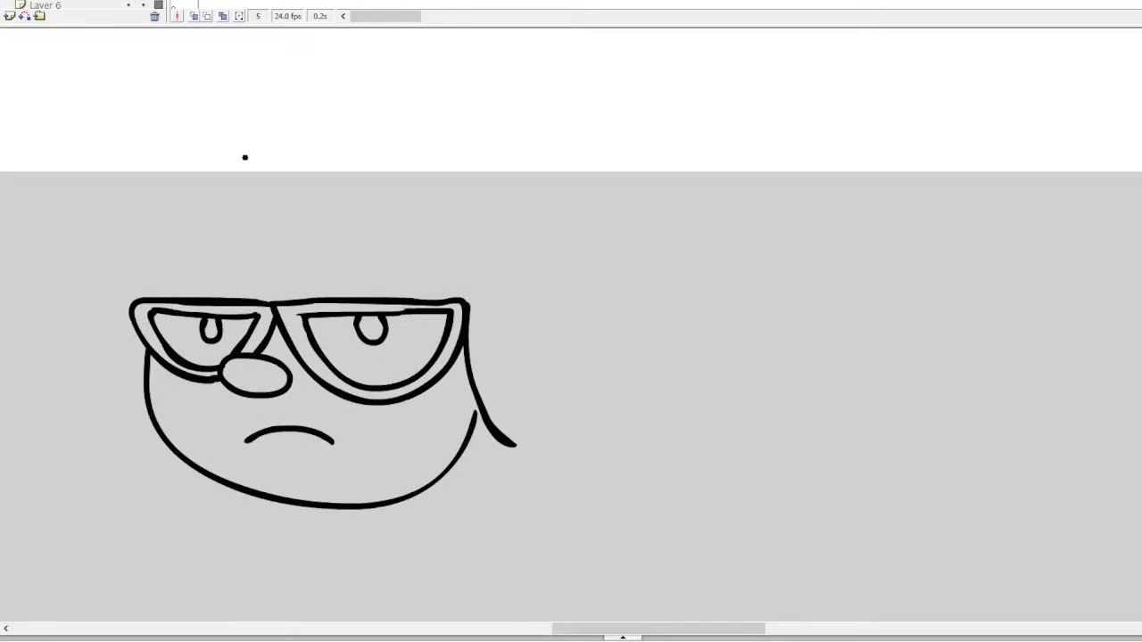
mouse_move(258, 228)
left_mouse_down()
mouse_move(291, 130)
mouse_move(376, 95)
mouse_move(418, 121)
mouse_move(424, 139)
mouse_move(389, 150)
mouse_move(353, 224)
mouse_move(284, 241)
mouse_move(346, 170)
mouse_move(402, 158)
mouse_move(448, 118)
mouse_move(371, 105)
mouse_move(294, 115)
mouse_move(255, 158)
mouse_move(260, 204)
mouse_move(281, 225)
left_mouse_up()
key("ctrl+z")
mouse_move(339, 170)
left_mouse_down()
mouse_move(410, 172)
mouse_move(500, 211)
mouse_move(535, 279)
mouse_move(546, 371)
mouse_move(496, 430)
left_mouse_up()
key("ctrl+z")
mouse_move(334, 182)
left_mouse_down()
mouse_move(460, 233)
mouse_move(523, 334)
mouse_move(537, 452)
left_mouse_up()
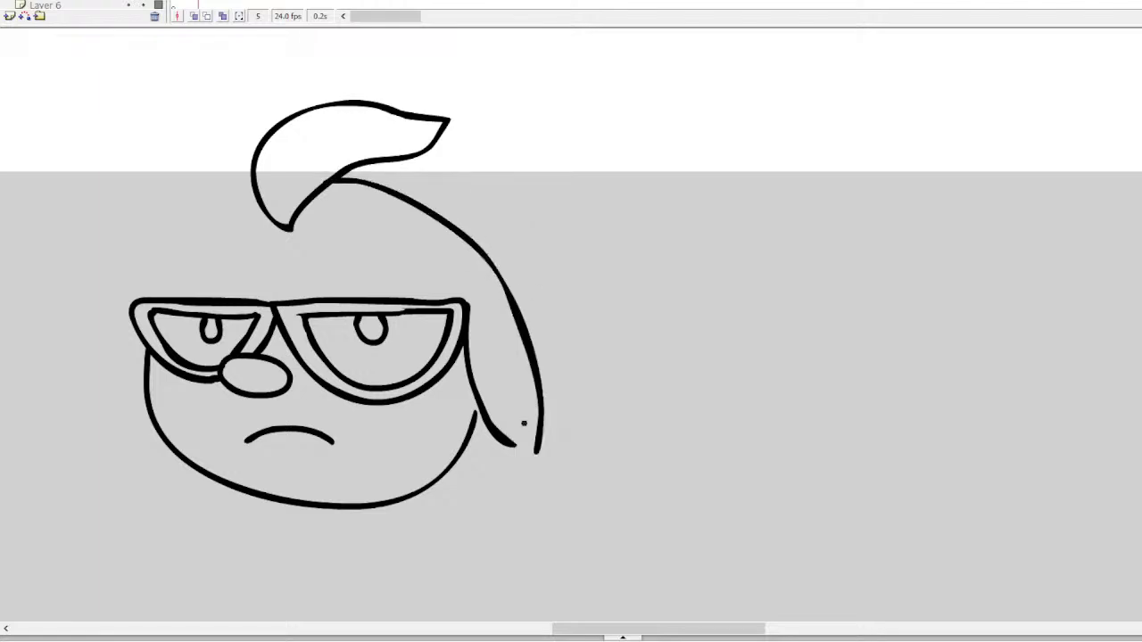
Draw the hair outline around the smaller lens's side, add the fringe line above the glasses, and close the hair tips
mouse_move(273, 218)
left_mouse_down()
mouse_move(239, 221)
mouse_move(172, 261)
mouse_move(145, 291)
left_mouse_up()
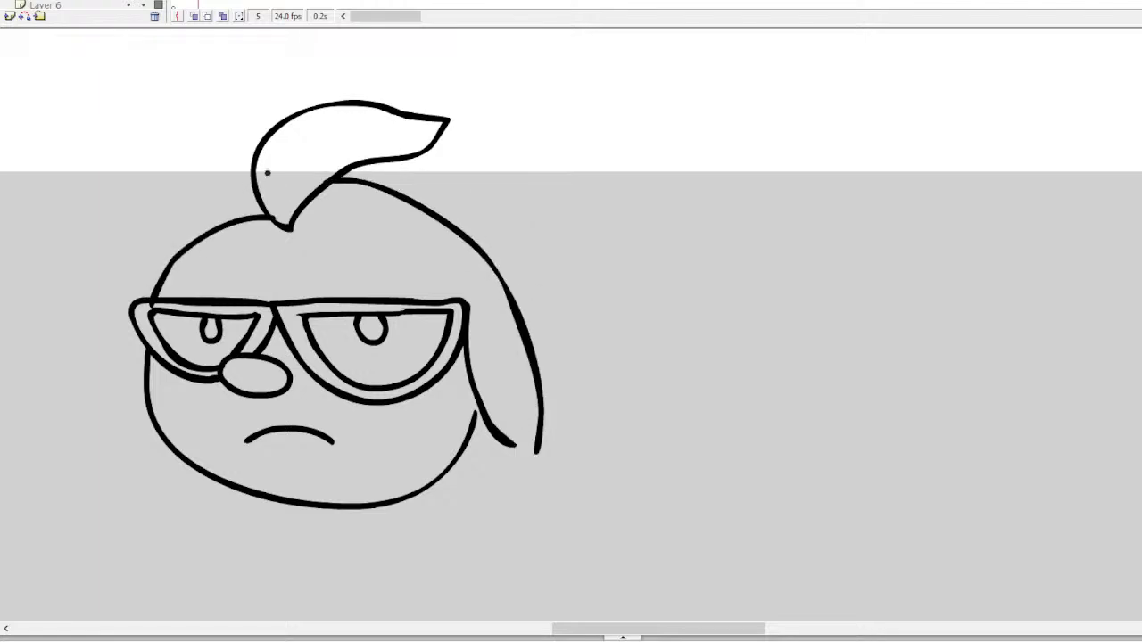
key("ctrl+z")
mouse_move(250, 180)
left_mouse_down()
mouse_move(164, 223)
mouse_move(113, 281)
mouse_move(96, 371)
mouse_move(122, 436)
mouse_move(156, 455)
left_mouse_up()
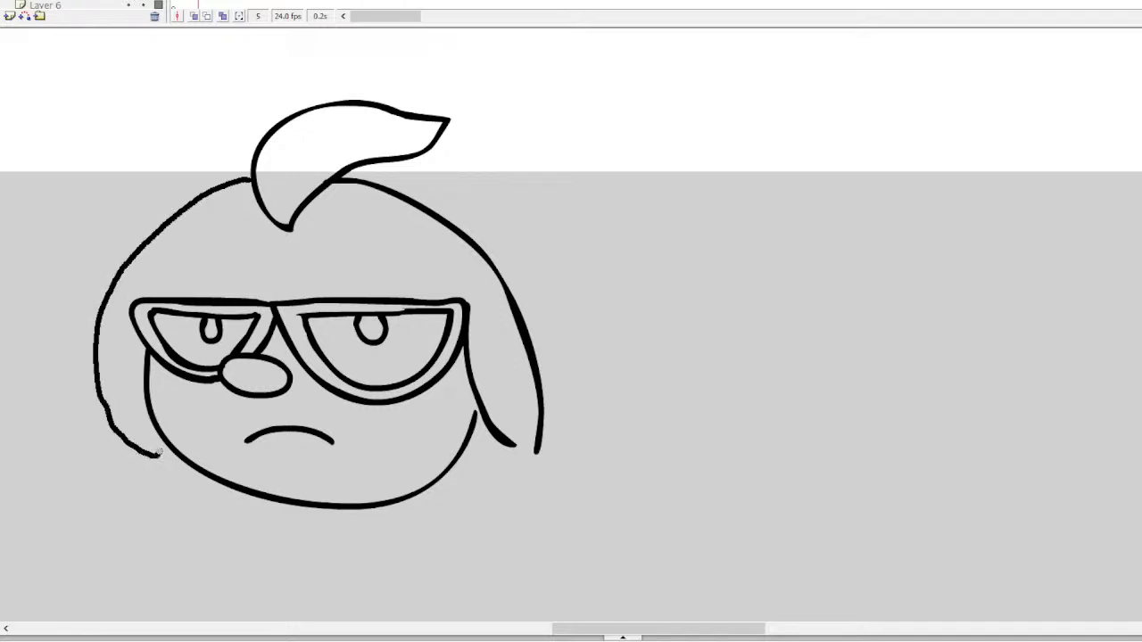
mouse_move(162, 291)
left_mouse_down()
mouse_move(295, 277)
mouse_move(446, 298)
left_mouse_up()
left_click_drag(498, 437, 478, 415)
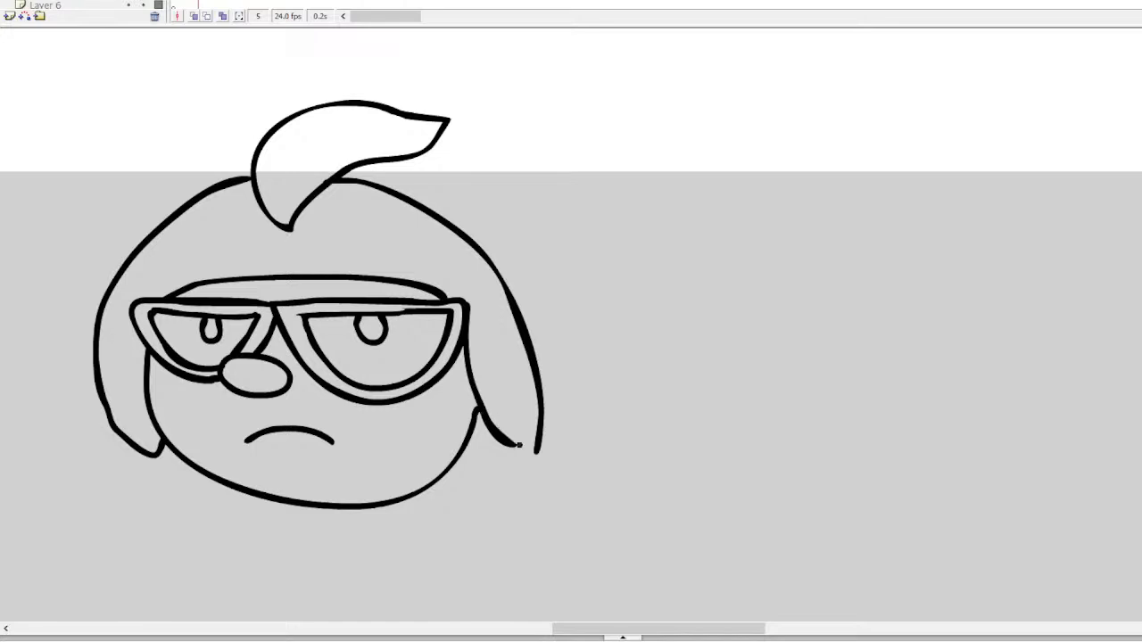
left_click_drag(514, 445, 538, 454)
scroll(571, 313, "down", 3)
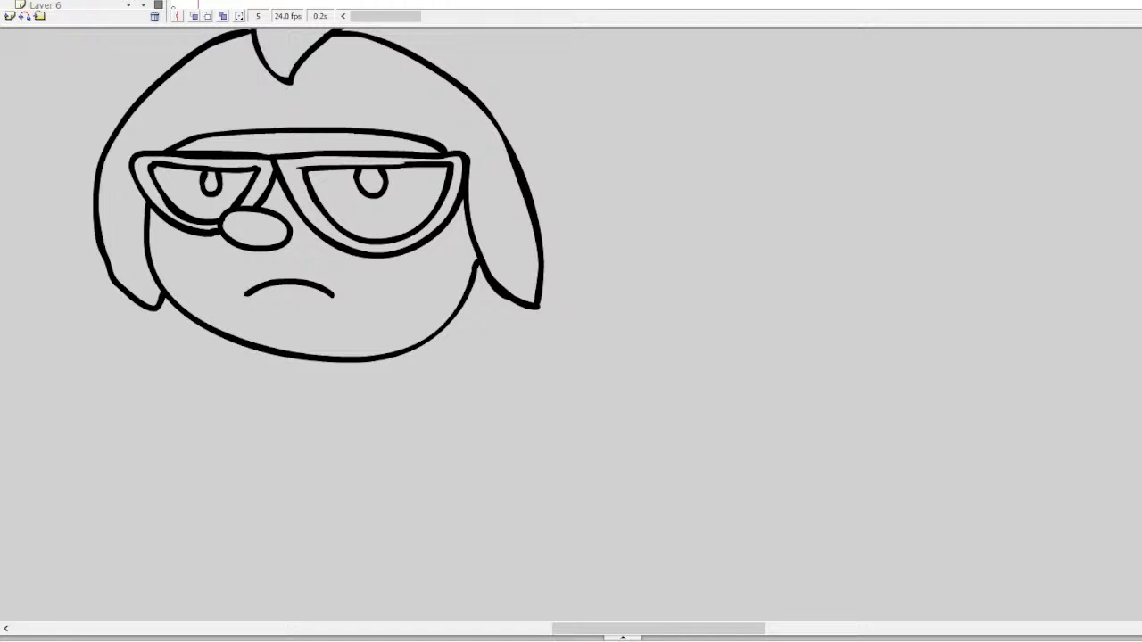
left_click_drag(430, 336, 433, 425)
mouse_move(391, 370)
left_mouse_down()
mouse_move(386, 419)
mouse_move(418, 422)
mouse_move(382, 480)
left_mouse_up()
mouse_move(431, 419)
left_mouse_down()
mouse_move(444, 424)
mouse_move(449, 470)
left_mouse_up()
key("ctrl+z")
key("ctrl+z")
key("ctrl+z")
key("ctrl+z")
key("ctrl+z")
key("ctrl+z")
Draw the character's hanging arm below the larger lens, with a sleeve, a wide glove cuff and a fingered hand
left_click_drag(472, 284, 480, 409)
mouse_move(430, 362)
left_mouse_down()
mouse_move(433, 406)
mouse_move(496, 421)
mouse_move(498, 457)
left_mouse_up()
mouse_move(440, 403)
left_mouse_down()
mouse_move(437, 437)
mouse_move(421, 465)
mouse_move(405, 463)
mouse_move(413, 497)
mouse_move(433, 499)
mouse_move(453, 524)
mouse_move(480, 511)
mouse_move(489, 524)
mouse_move(488, 450)
left_mouse_up()
Draw the coat's body beneath the head, with a vertical front seam and two oval buttons
mouse_move(207, 332)
left_mouse_down()
mouse_move(228, 436)
mouse_move(300, 461)
mouse_move(410, 461)
left_mouse_up()
left_click_drag(304, 359, 313, 456)
key("ctrl+z")
left_click_drag(367, 359, 372, 457)
key("ctrl+z")
mouse_move(315, 459)
left_mouse_down()
mouse_move(310, 361)
mouse_move(326, 402)
mouse_move(336, 387)
left_mouse_up()
left_click_drag(334, 431, 336, 414)
Draw the two short legs with notched boots beneath the coat
mouse_move(255, 454)
left_mouse_down()
mouse_move(259, 503)
mouse_move(214, 523)
left_mouse_up()
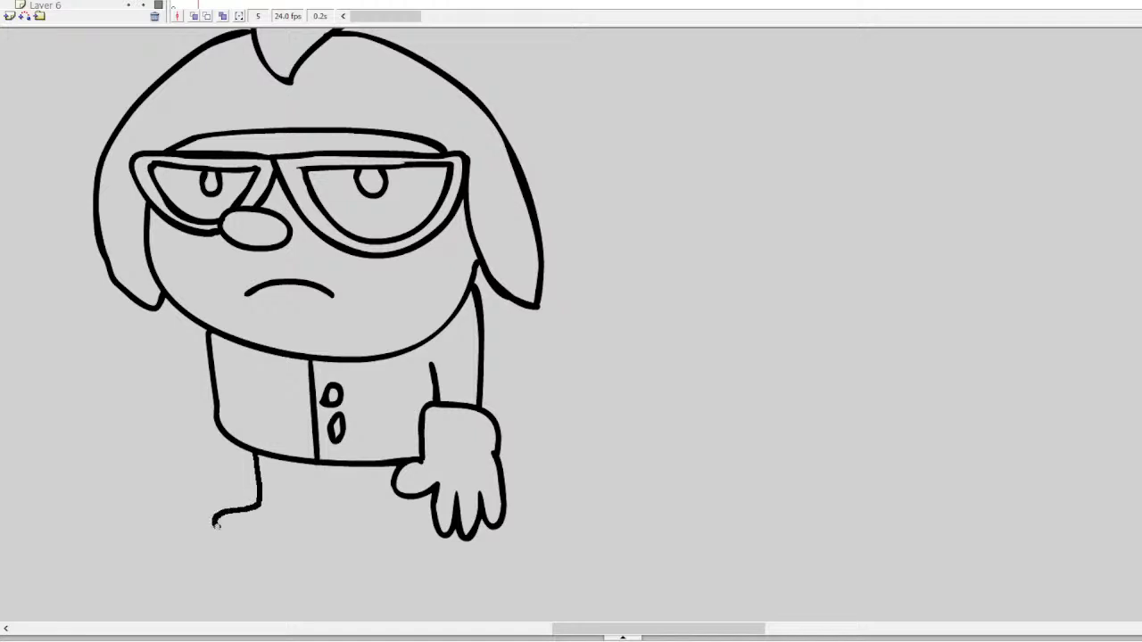
key("ctrl+z")
mouse_move(258, 455)
left_mouse_down()
mouse_move(252, 517)
mouse_move(217, 541)
mouse_move(249, 568)
mouse_move(293, 534)
mouse_move(295, 567)
mouse_move(322, 570)
mouse_move(324, 483)
mouse_move(309, 454)
mouse_move(351, 500)
mouse_move(332, 567)
mouse_move(354, 575)
mouse_move(377, 549)
mouse_move(381, 571)
mouse_move(404, 571)
mouse_move(397, 491)
left_mouse_up()
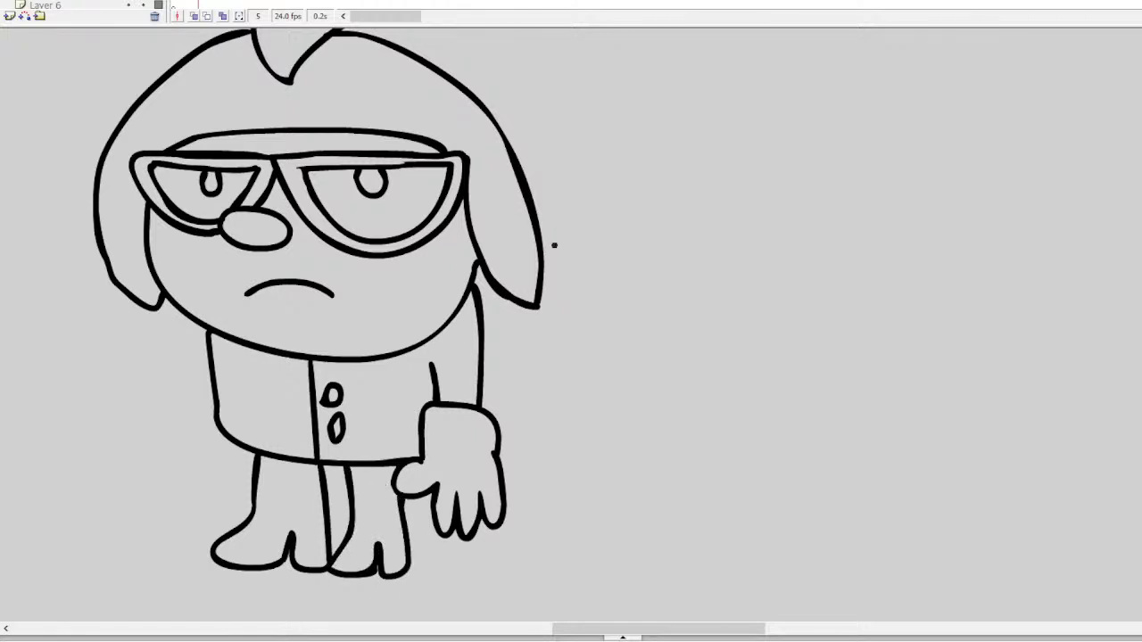
Add layered pointed hair locks hanging below the hair on both sides of the body
mouse_move(532, 306)
left_mouse_down()
mouse_move(537, 342)
mouse_move(491, 380)
mouse_move(485, 326)
left_mouse_up()
left_click_drag(511, 381, 500, 439)
mouse_move(150, 306)
left_mouse_down()
mouse_move(159, 335)
mouse_move(197, 347)
mouse_move(179, 361)
mouse_move(204, 417)
left_mouse_up()
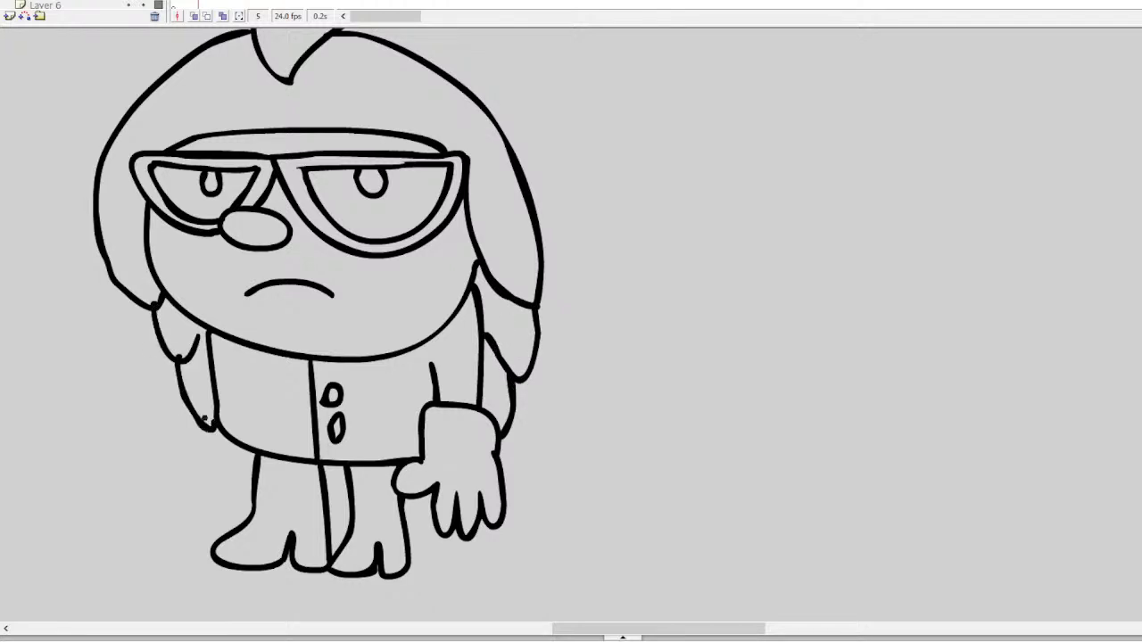
Fill the glasses frame and both pupils with black
scroll(570, 326, "up", 5)
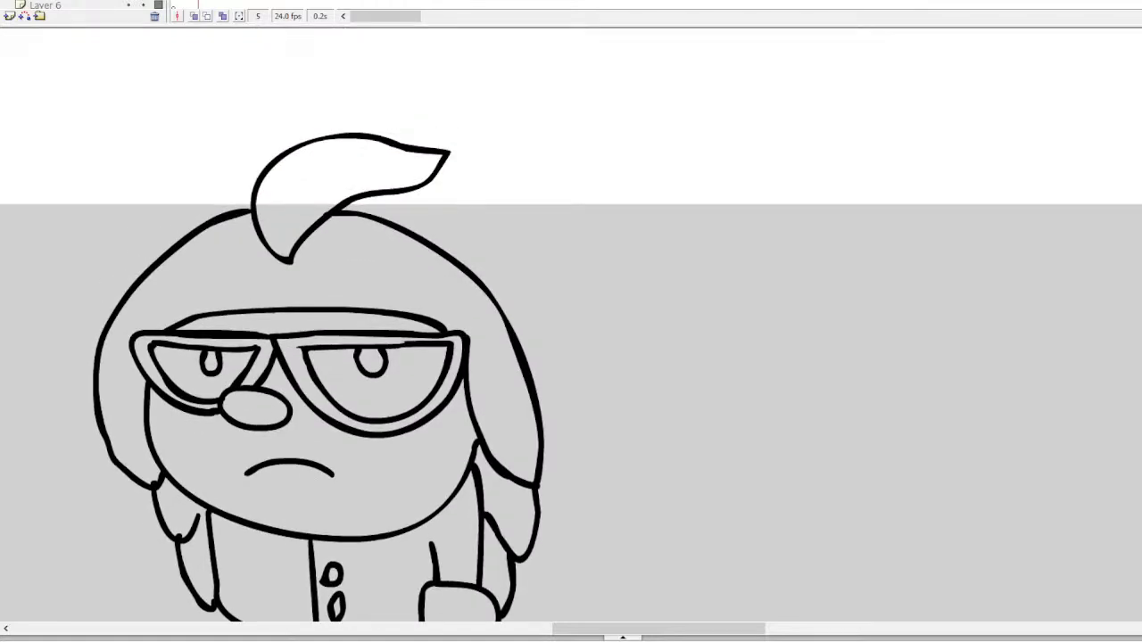
left_click(312, 355)
left_click(212, 358)
left_click(367, 355)
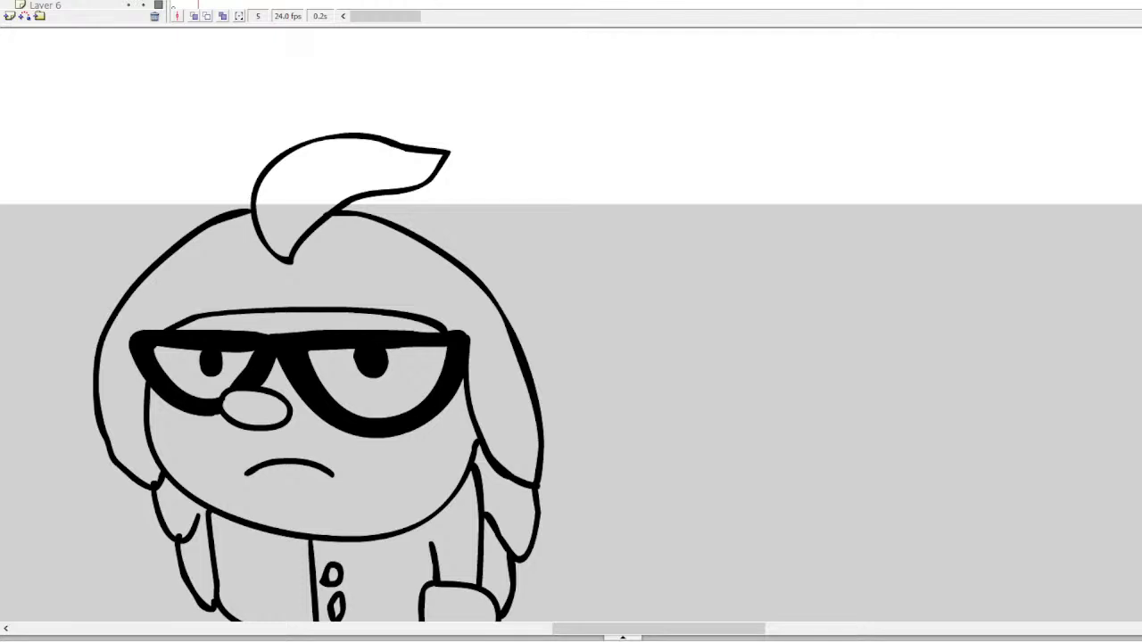
Draw a large round eye with a side-facing iris and small pupil in the empty area beside the glasses character
scroll(571, 326, "down", 3)
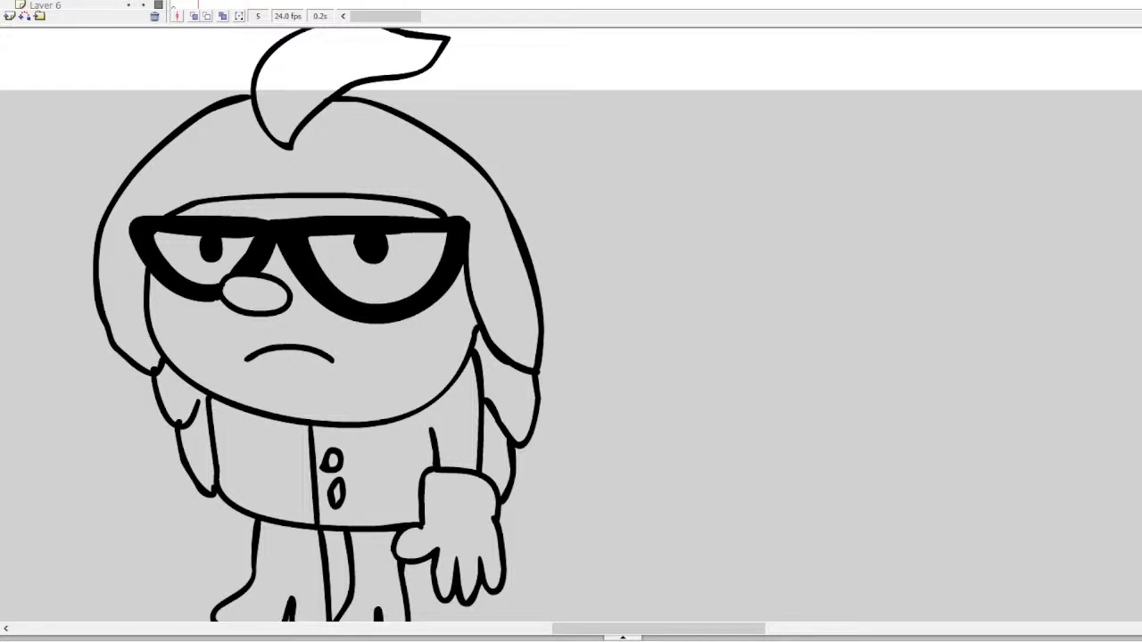
mouse_move(722, 629)
left_mouse_down()
mouse_move(749, 626)
mouse_move(757, 591)
left_mouse_up()
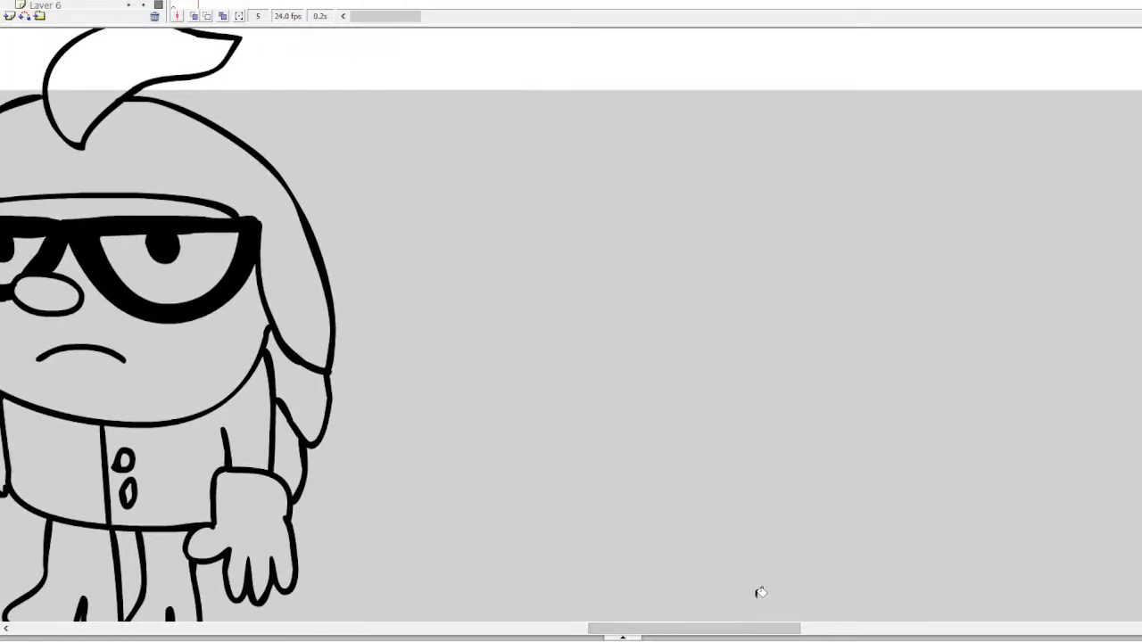
scroll(571, 325, "up", 3)
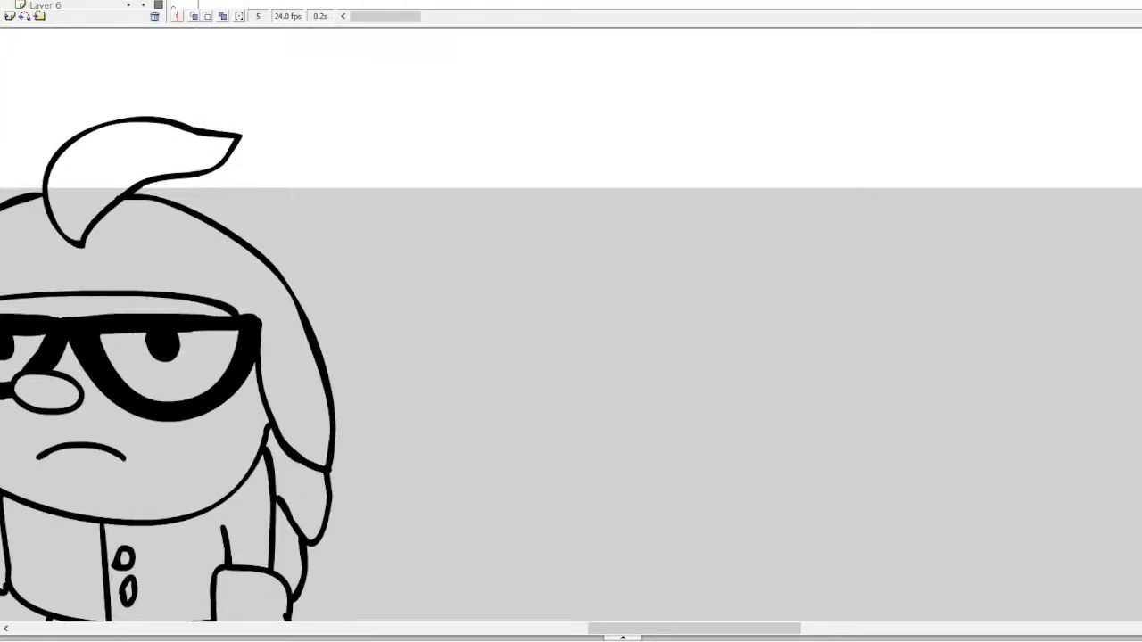
mouse_move(722, 147)
left_mouse_down()
mouse_move(674, 159)
mouse_move(721, 288)
mouse_move(759, 174)
mouse_move(706, 144)
mouse_move(720, 159)
mouse_move(754, 298)
mouse_move(812, 183)
mouse_move(749, 152)
mouse_move(773, 171)
mouse_move(744, 214)
mouse_move(773, 271)
mouse_move(798, 265)
left_mouse_up()
key("ctrl+z")
left_click_drag(810, 197, 788, 219)
key("ctrl+z")
key("ctrl+z")
mouse_move(808, 179)
left_mouse_down()
mouse_move(772, 204)
mouse_move(782, 267)
left_mouse_up()
left_click_drag(815, 198, 814, 218)
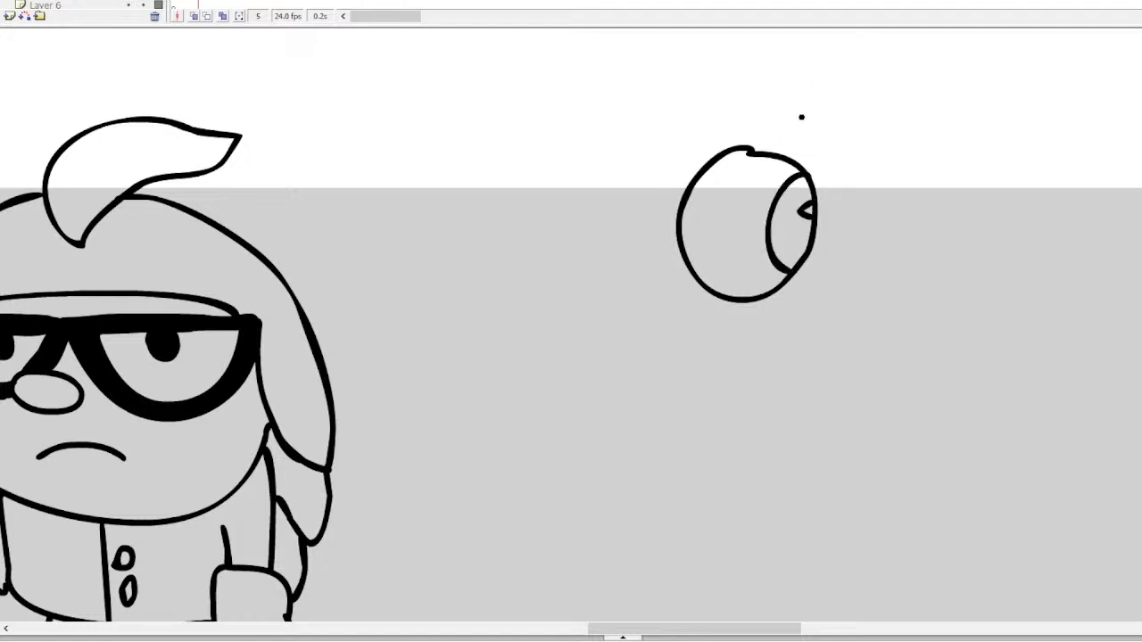
Thicken the eye's upper lid into a pointed eyelash, and draw a long upper lip and an open mouth shape beneath the eye
mouse_move(747, 150)
left_mouse_down()
mouse_move(812, 172)
mouse_move(835, 211)
mouse_move(811, 185)
left_mouse_up()
mouse_move(755, 150)
left_mouse_down()
mouse_move(784, 155)
mouse_move(714, 162)
mouse_move(760, 154)
left_mouse_up()
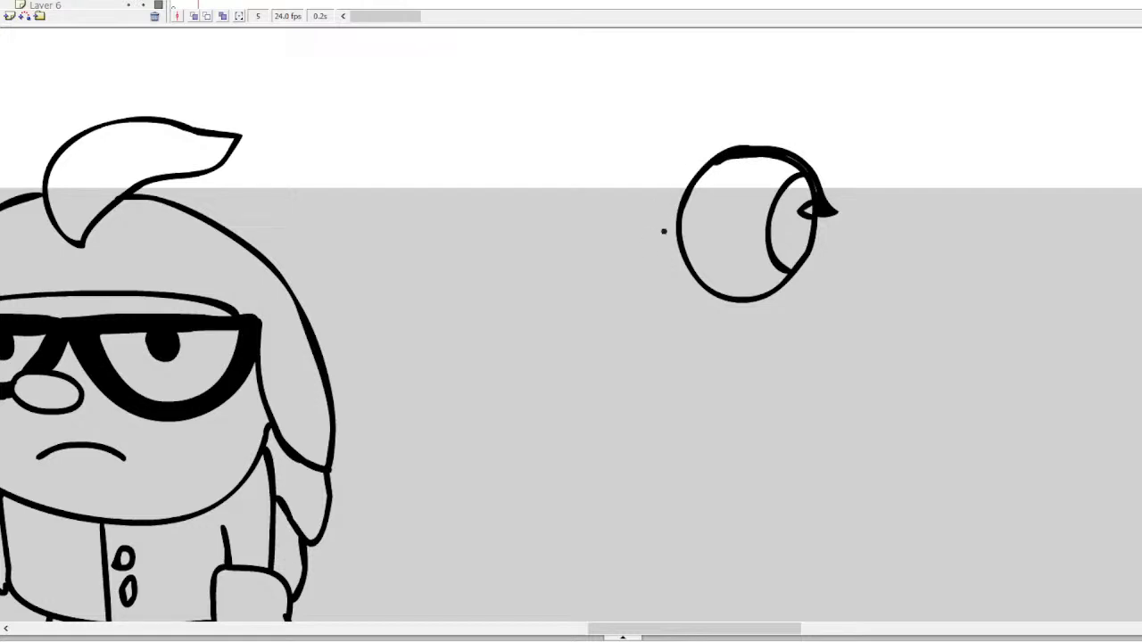
mouse_move(660, 273)
left_mouse_down()
mouse_move(732, 309)
mouse_move(776, 313)
left_mouse_up()
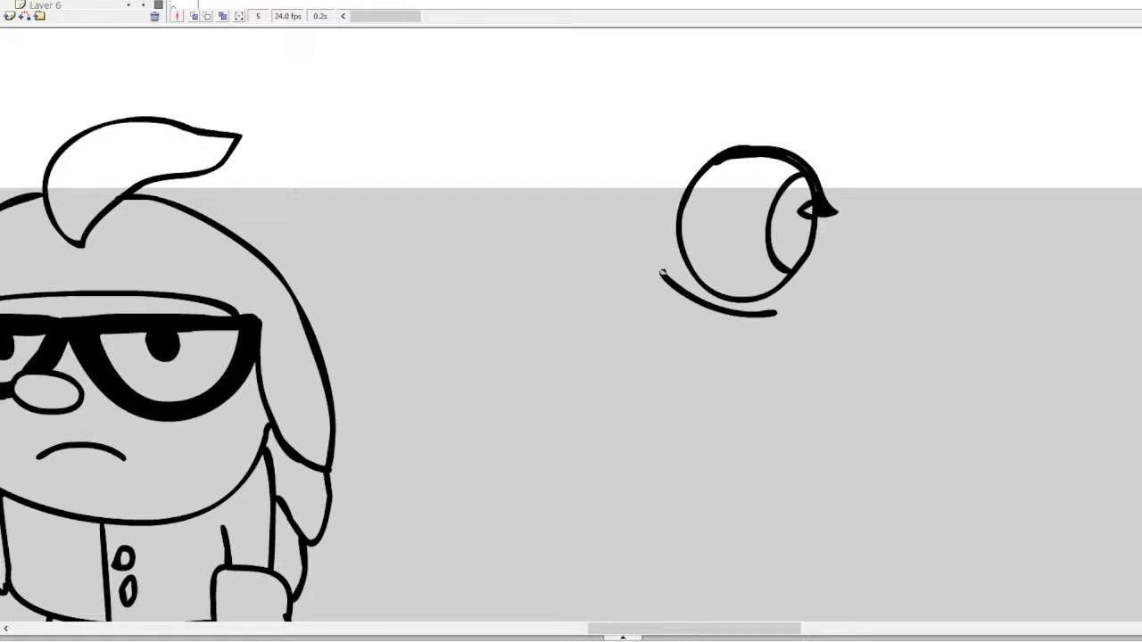
mouse_move(661, 273)
left_mouse_down()
mouse_move(603, 292)
mouse_move(527, 288)
mouse_move(530, 312)
mouse_move(703, 332)
mouse_move(776, 321)
mouse_move(758, 318)
mouse_move(774, 327)
mouse_move(722, 411)
mouse_move(660, 431)
mouse_move(600, 419)
left_mouse_up()
left_click_drag(613, 321, 596, 420)
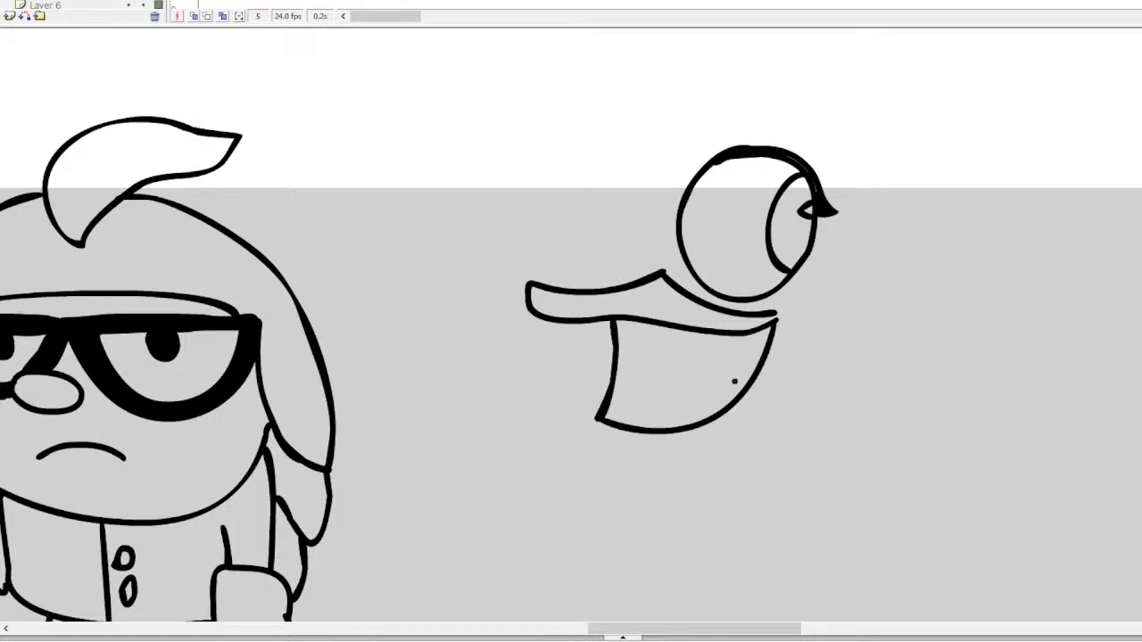
Draw a small pointed tooth in the open mouth and a lower lip outline wrapping around the mouth
mouse_move(687, 332)
left_mouse_down()
mouse_move(714, 333)
mouse_move(699, 357)
mouse_move(690, 332)
left_mouse_up()
key("ctrl+z")
mouse_move(599, 319)
left_mouse_down()
mouse_move(573, 410)
mouse_move(602, 446)
mouse_move(703, 437)
left_mouse_up()
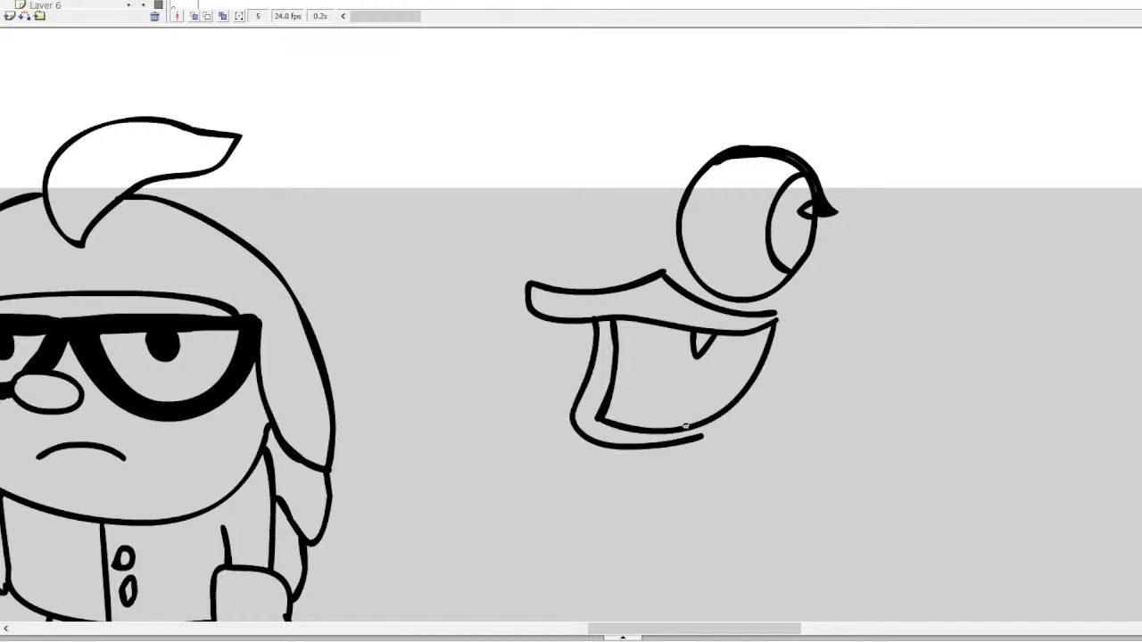
mouse_move(703, 437)
left_mouse_down()
mouse_move(756, 407)
mouse_move(790, 372)
mouse_move(804, 336)
mouse_move(778, 313)
left_mouse_up()
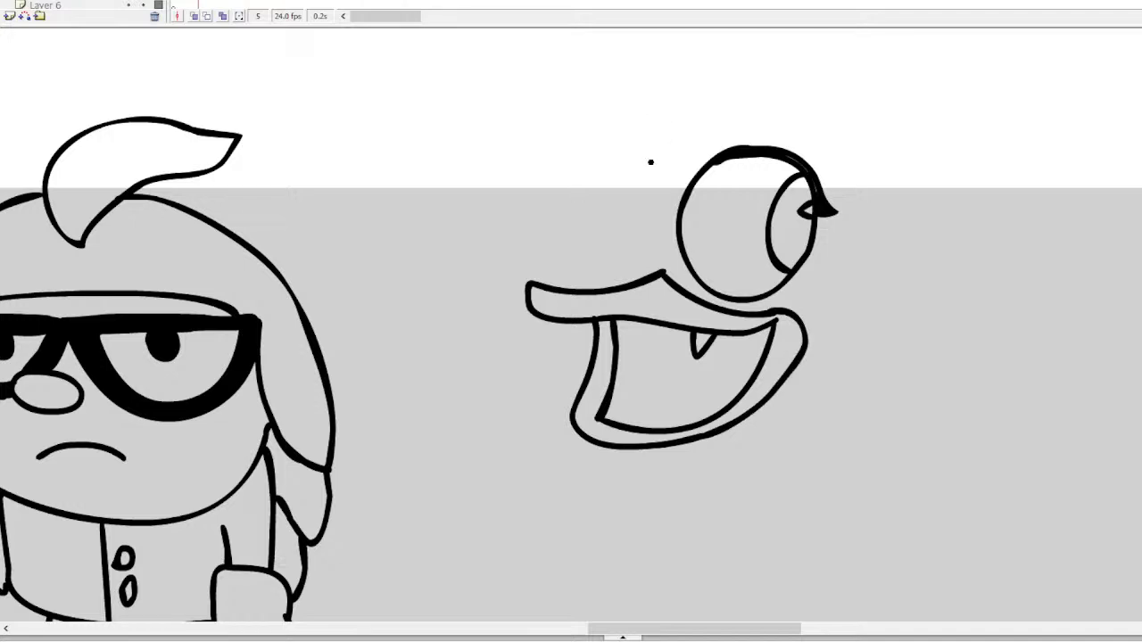
Draw a second large eye with a thick pointed lash, a side-facing iris and a wedge pupil, and match the first eye's pupil to it
mouse_move(657, 138)
left_mouse_down()
mouse_move(611, 140)
mouse_move(565, 192)
mouse_move(564, 252)
mouse_move(604, 281)
mouse_move(648, 260)
mouse_move(673, 160)
mouse_move(653, 138)
mouse_move(616, 130)
mouse_move(550, 182)
left_mouse_up()
key("ctrl+z")
mouse_move(665, 133)
left_mouse_down()
mouse_move(595, 133)
mouse_move(534, 195)
mouse_move(563, 189)
mouse_move(601, 135)
mouse_move(658, 134)
mouse_move(610, 130)
mouse_move(536, 200)
mouse_move(553, 202)
mouse_move(620, 120)
left_mouse_up()
key("ctrl+z")
key("ctrl+z")
key("ctrl+z")
key("ctrl+z")
key("ctrl+z")
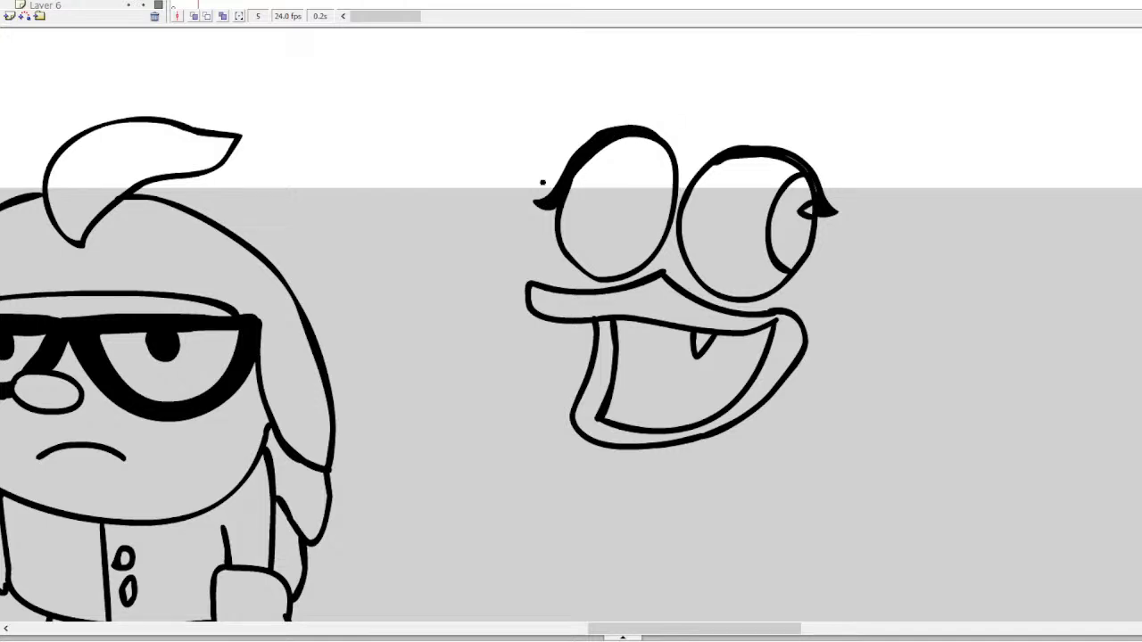
mouse_move(673, 187)
left_mouse_down()
mouse_move(658, 163)
mouse_move(631, 192)
mouse_move(645, 241)
left_mouse_up()
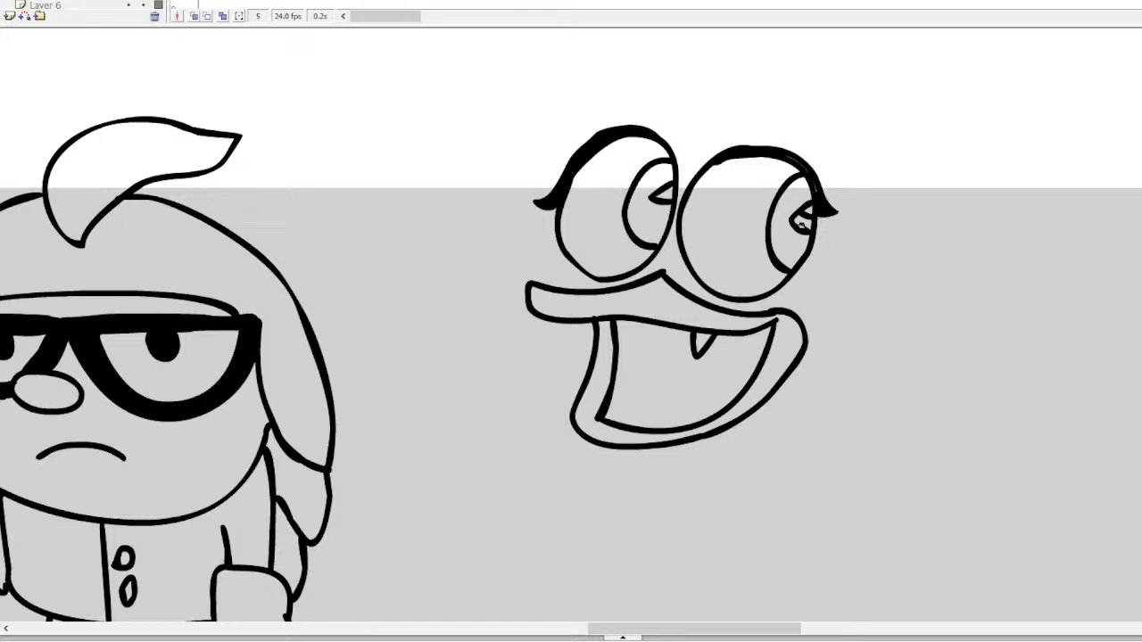
mouse_move(812, 203)
left_mouse_down()
mouse_move(794, 216)
mouse_move(801, 204)
left_mouse_up()
Draw a leaf-shaped pigtail beside the head and a curved head top joining it above the eyes
scroll(570, 371, "up", 2)
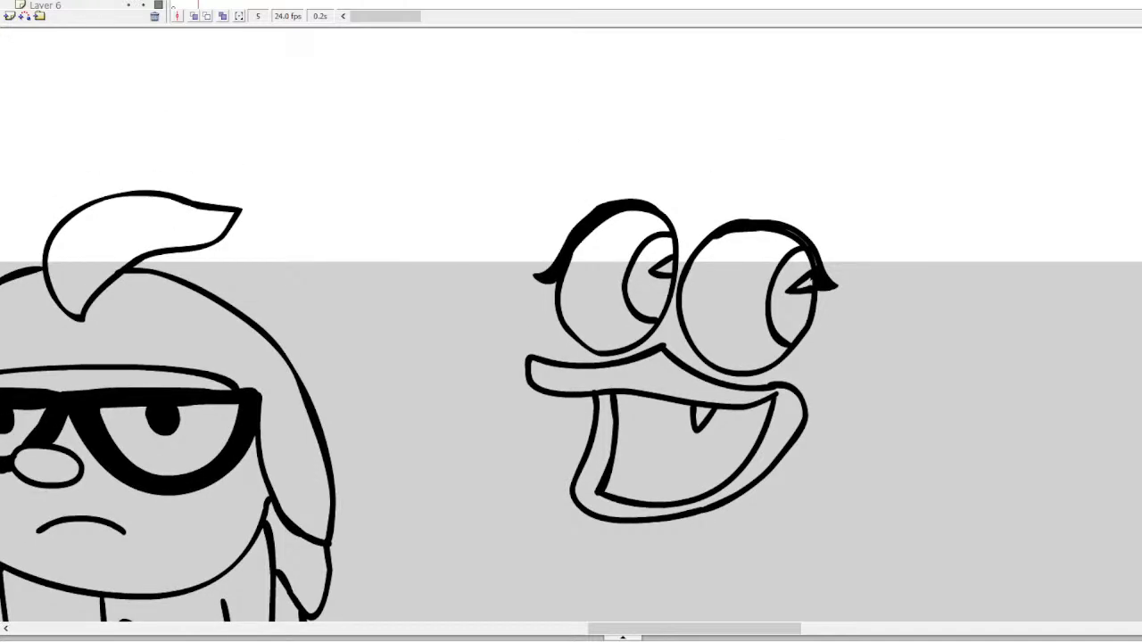
mouse_move(869, 266)
left_mouse_down()
mouse_move(864, 284)
mouse_move(1039, 142)
left_mouse_up()
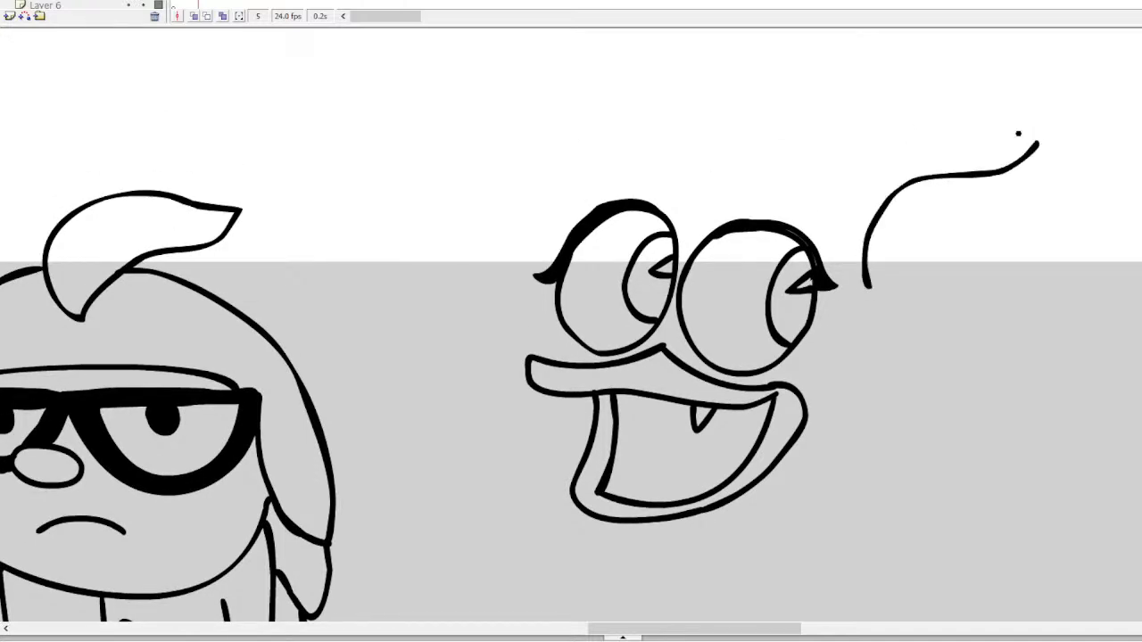
key("ctrl+z")
mouse_move(863, 266)
left_mouse_down()
mouse_move(918, 202)
mouse_move(976, 210)
mouse_move(1033, 186)
mouse_move(1026, 220)
mouse_move(976, 285)
mouse_move(897, 286)
mouse_move(938, 171)
mouse_move(1026, 172)
mouse_move(1069, 146)
mouse_move(1069, 186)
mouse_move(1021, 264)
mouse_move(936, 287)
mouse_move(888, 264)
mouse_move(789, 178)
mouse_move(752, 170)
mouse_move(661, 168)
mouse_move(578, 216)
left_mouse_up()
key("ctrl+z")
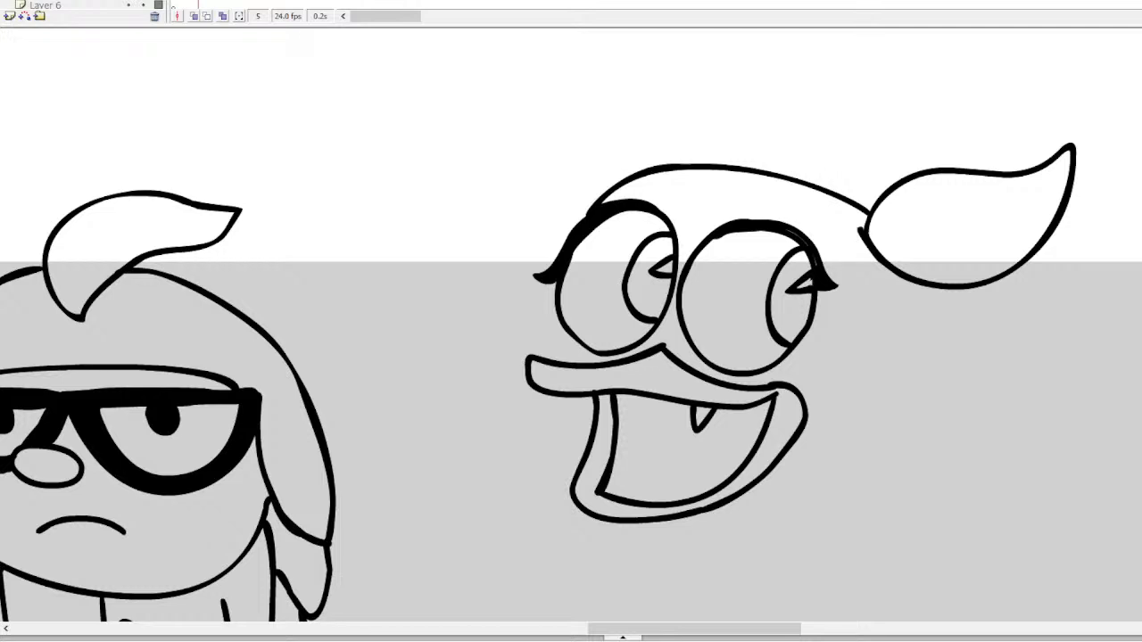
Redraw the eyelash tip lower on the outer side of the eye nearest the pigtail
mouse_move(840, 278)
left_mouse_down()
mouse_move(833, 295)
mouse_move(829, 284)
left_mouse_up()
key("ctrl+z")
mouse_move(817, 303)
left_mouse_down()
mouse_move(849, 309)
mouse_move(821, 312)
mouse_move(835, 313)
left_mouse_up()
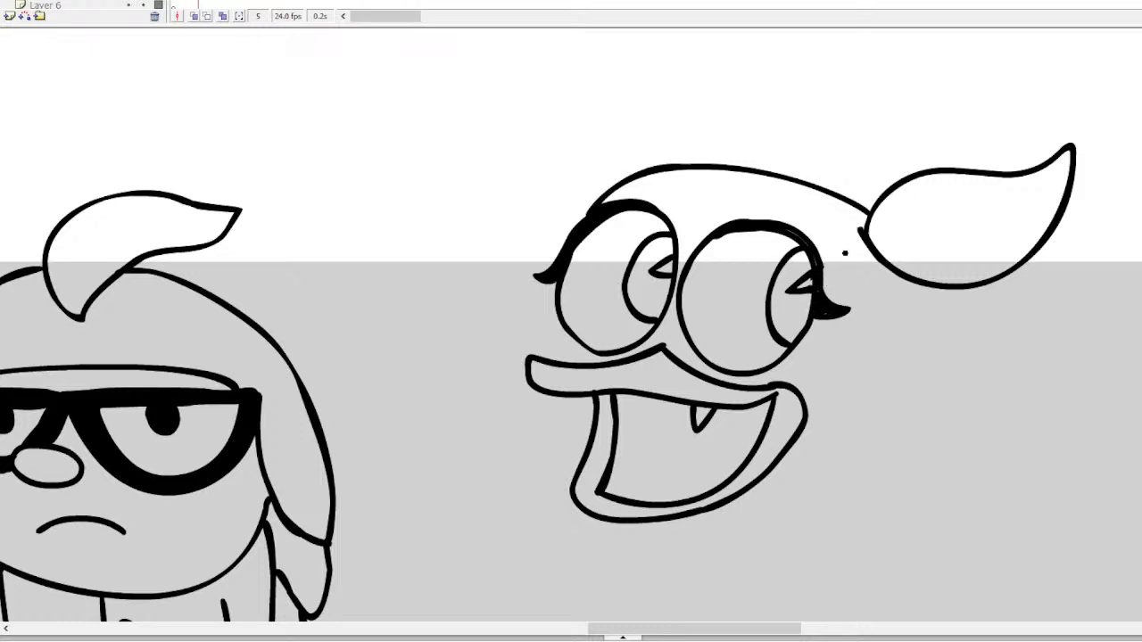
Outline the face around the cheeks and chin, and add the hairline and a second pigtail behind the head
mouse_move(559, 277)
left_mouse_down()
mouse_move(522, 339)
mouse_move(526, 421)
mouse_move(549, 478)
mouse_move(587, 521)
mouse_move(630, 533)
left_mouse_up()
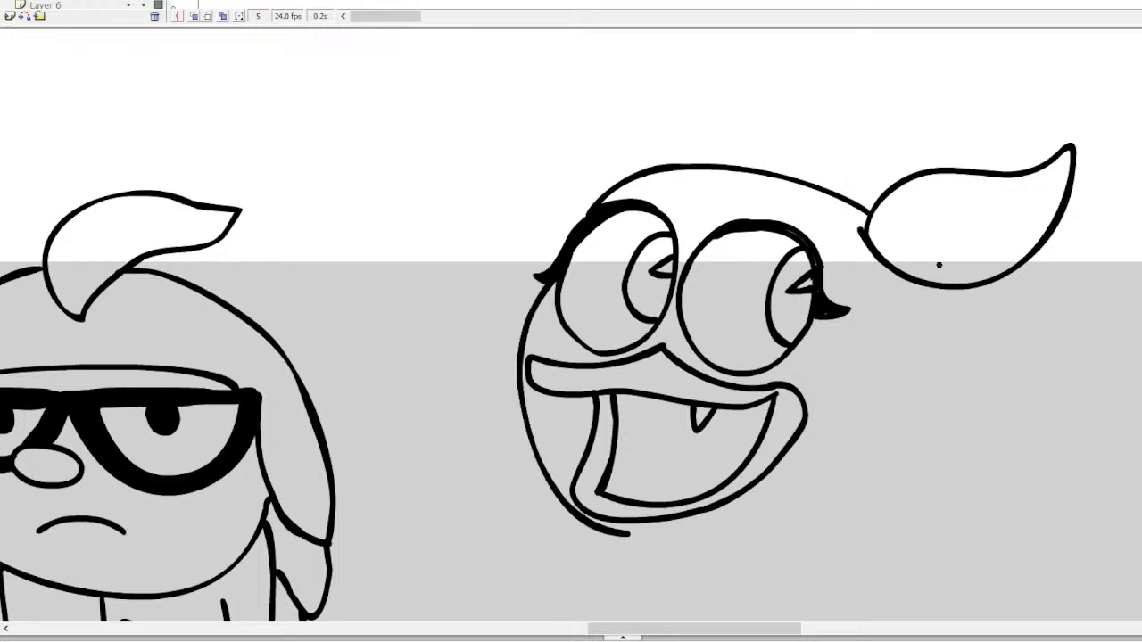
mouse_move(922, 286)
left_mouse_down()
mouse_move(907, 355)
mouse_move(863, 453)
mouse_move(807, 512)
mouse_move(737, 544)
mouse_move(680, 550)
mouse_move(640, 539)
left_mouse_up()
mouse_move(819, 191)
left_mouse_down()
mouse_move(814, 236)
mouse_move(897, 337)
left_mouse_up()
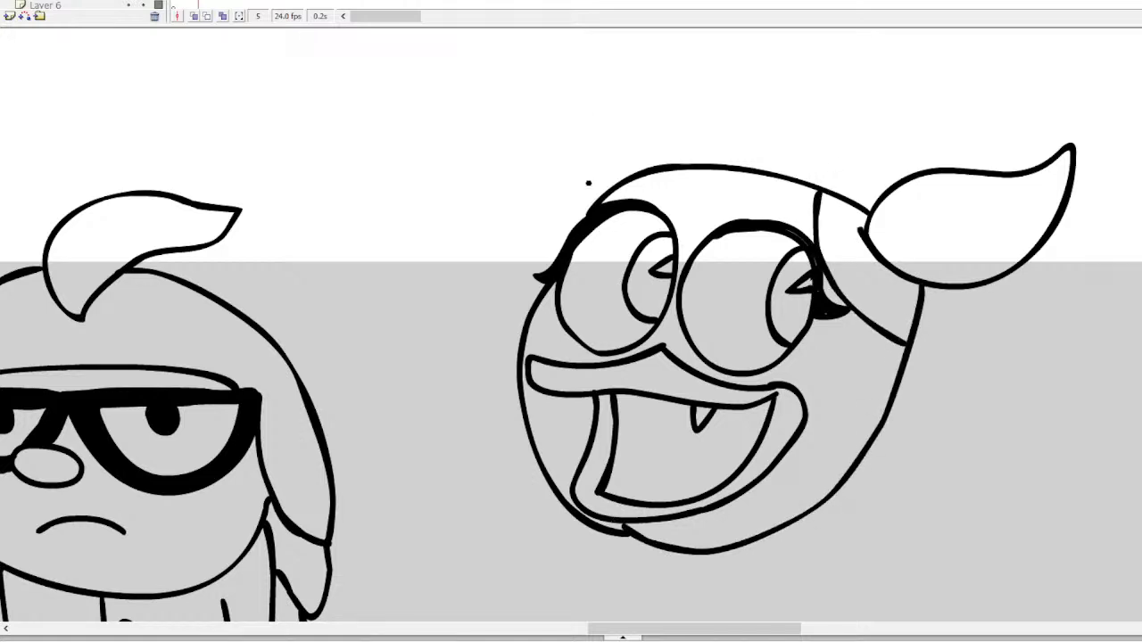
mouse_move(564, 229)
left_mouse_down()
mouse_move(575, 174)
mouse_move(719, 120)
mouse_move(748, 94)
mouse_move(725, 161)
left_mouse_up()
Draw crossed arms with rounded hands and fingers directly beneath the character's chin
scroll(571, 325, "down", 5)
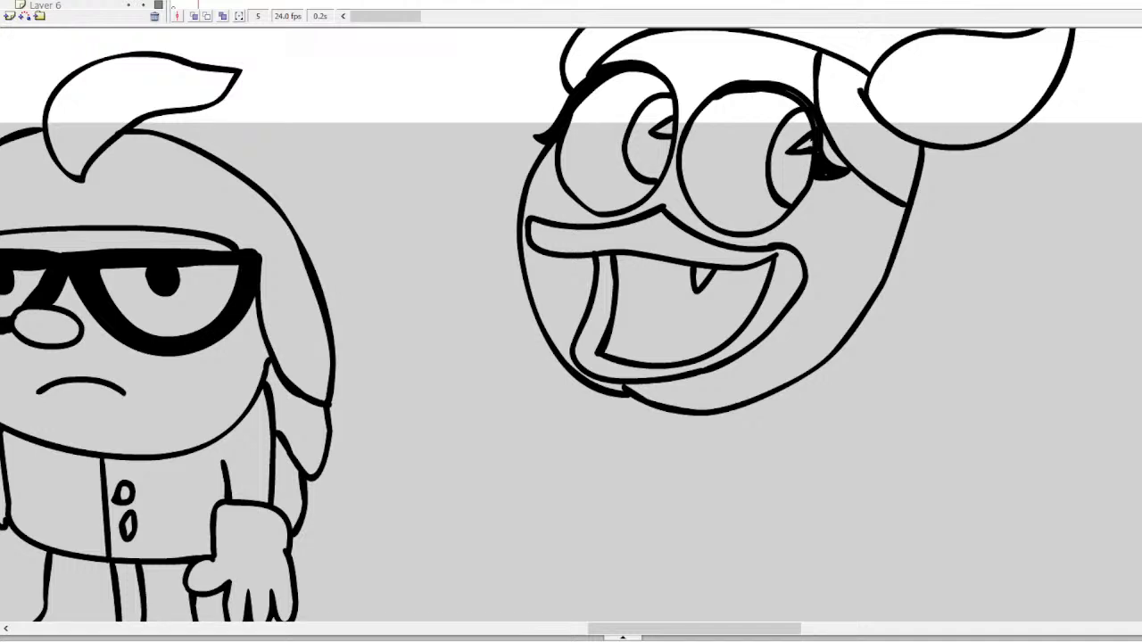
scroll(778, 276, "down", 4)
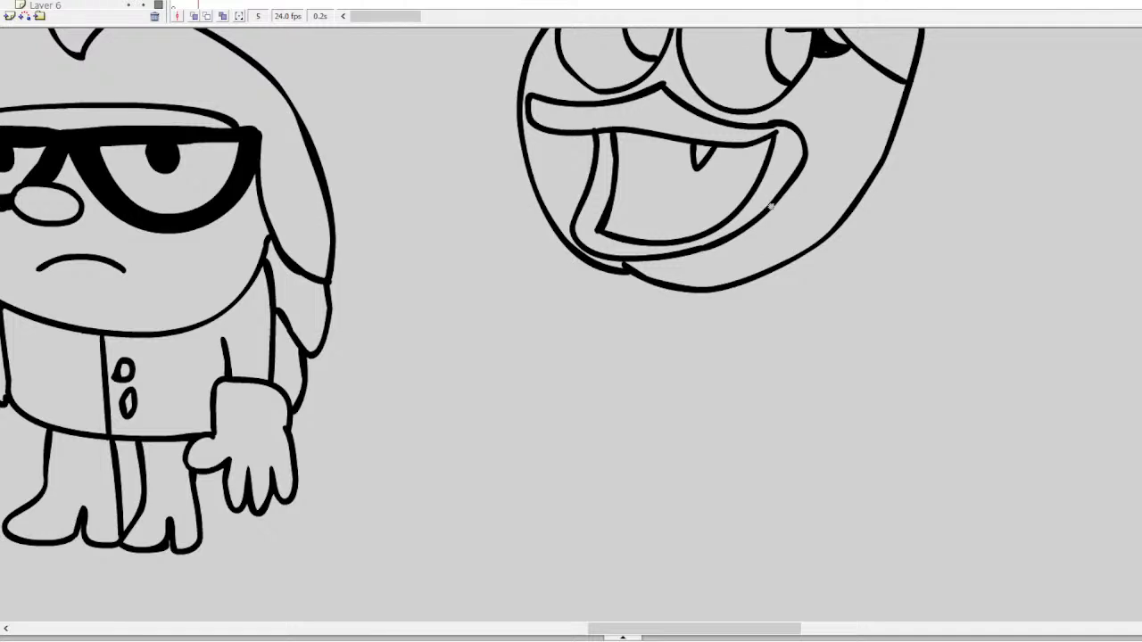
mouse_move(709, 308)
left_mouse_down()
mouse_move(765, 281)
mouse_move(795, 314)
mouse_move(783, 345)
mouse_move(740, 363)
mouse_move(777, 344)
left_mouse_up()
left_click_drag(767, 305, 783, 355)
mouse_move(775, 282)
left_mouse_down()
mouse_move(817, 250)
mouse_move(827, 265)
mouse_move(799, 311)
left_mouse_up()
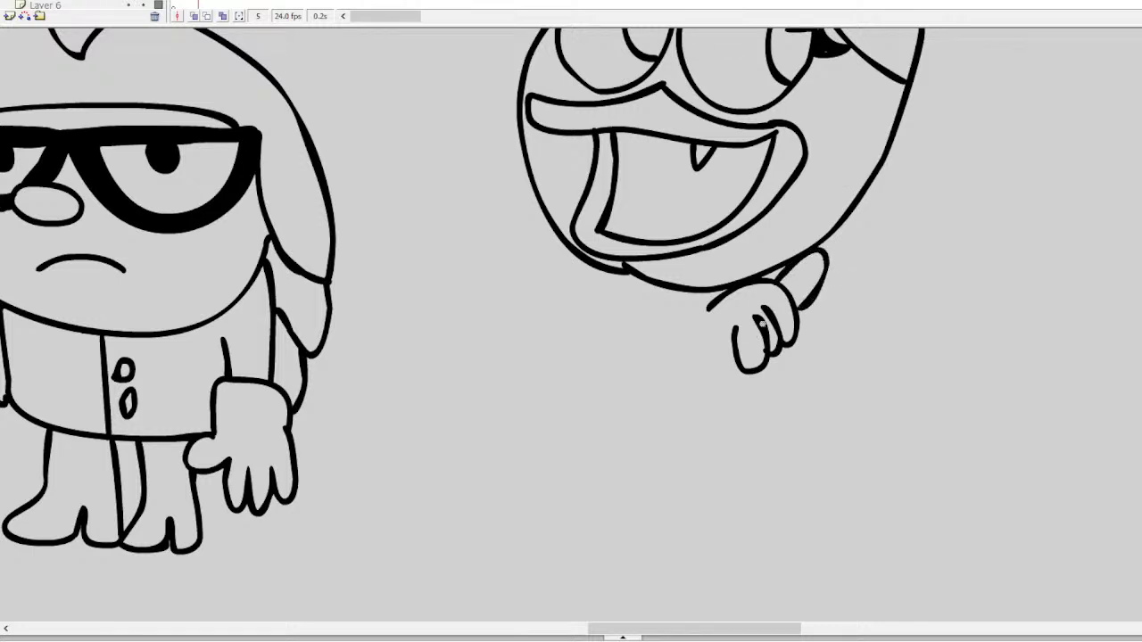
mouse_move(734, 356)
left_mouse_down()
mouse_move(665, 349)
mouse_move(628, 303)
left_mouse_up()
mouse_move(734, 330)
left_mouse_down()
mouse_move(639, 271)
mouse_move(633, 308)
mouse_move(608, 344)
mouse_move(592, 318)
mouse_move(620, 266)
left_mouse_up()
mouse_move(630, 309)
left_mouse_down()
mouse_move(628, 334)
mouse_move(654, 340)
left_mouse_up()
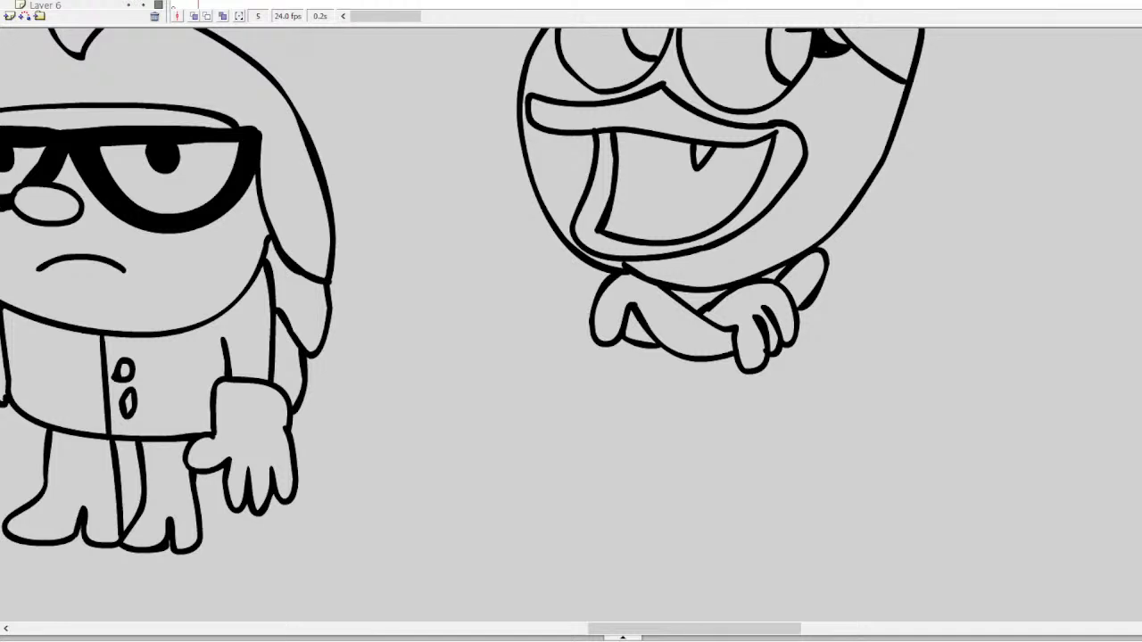
Draw the short torso and flared skirt below the arms, and add two lines for the first leg
mouse_move(662, 349)
left_mouse_down()
mouse_move(670, 390)
mouse_move(729, 402)
mouse_move(770, 370)
left_mouse_up()
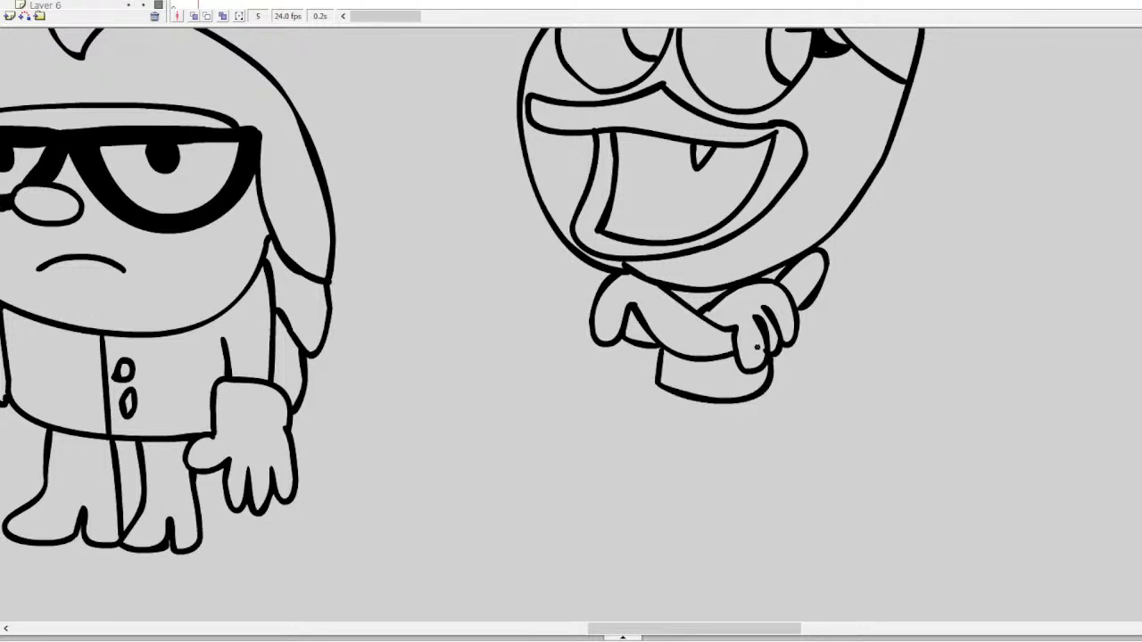
mouse_move(661, 385)
left_mouse_down()
mouse_move(635, 391)
mouse_move(701, 432)
mouse_move(805, 413)
mouse_move(769, 387)
left_mouse_up()
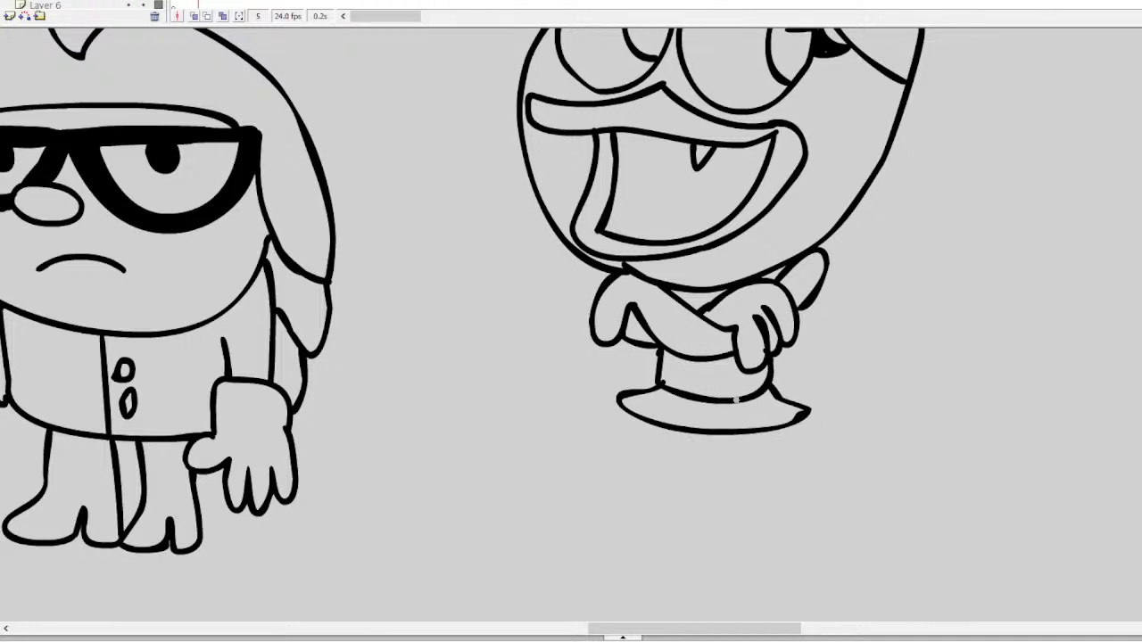
left_click_drag(724, 436, 729, 507)
left_click_drag(756, 436, 767, 504)
Draw a large rounded shoe at the end of the first leg, replacing the initial scalloped foot attempt
left_click(730, 507)
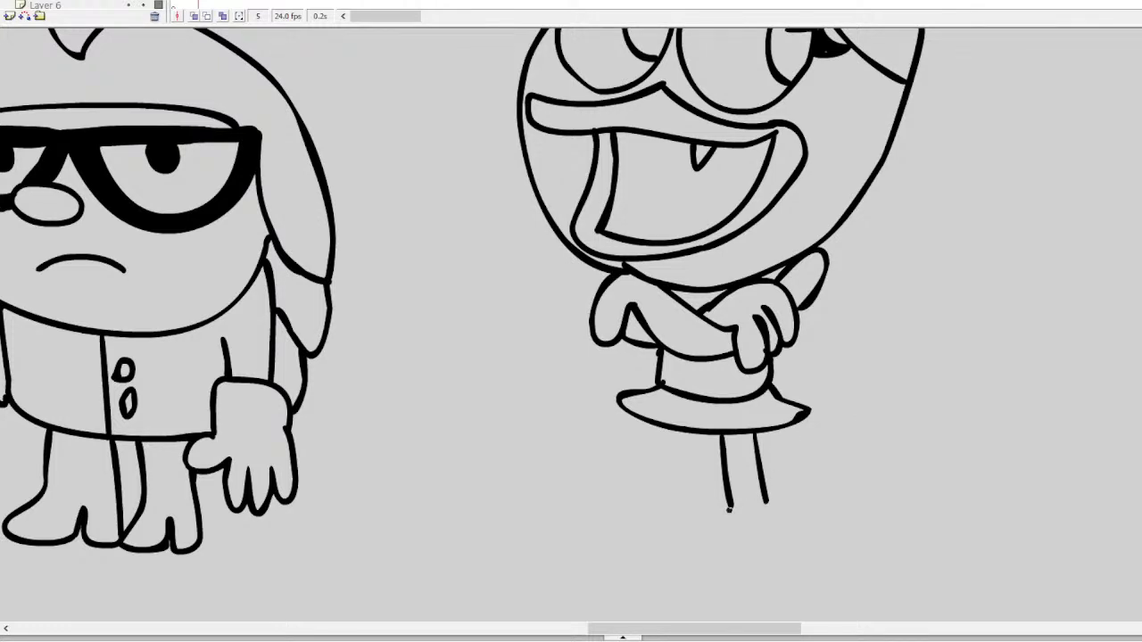
mouse_move(730, 506)
left_mouse_down()
mouse_move(700, 532)
mouse_move(700, 583)
mouse_move(762, 591)
mouse_move(800, 580)
left_mouse_up()
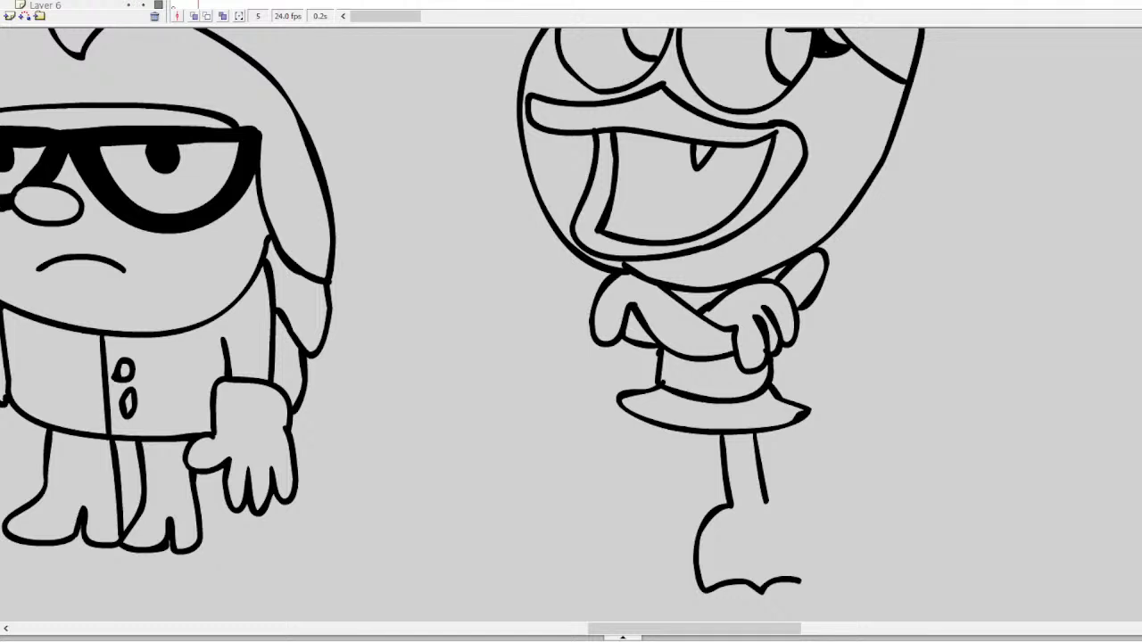
key("ctrl+z")
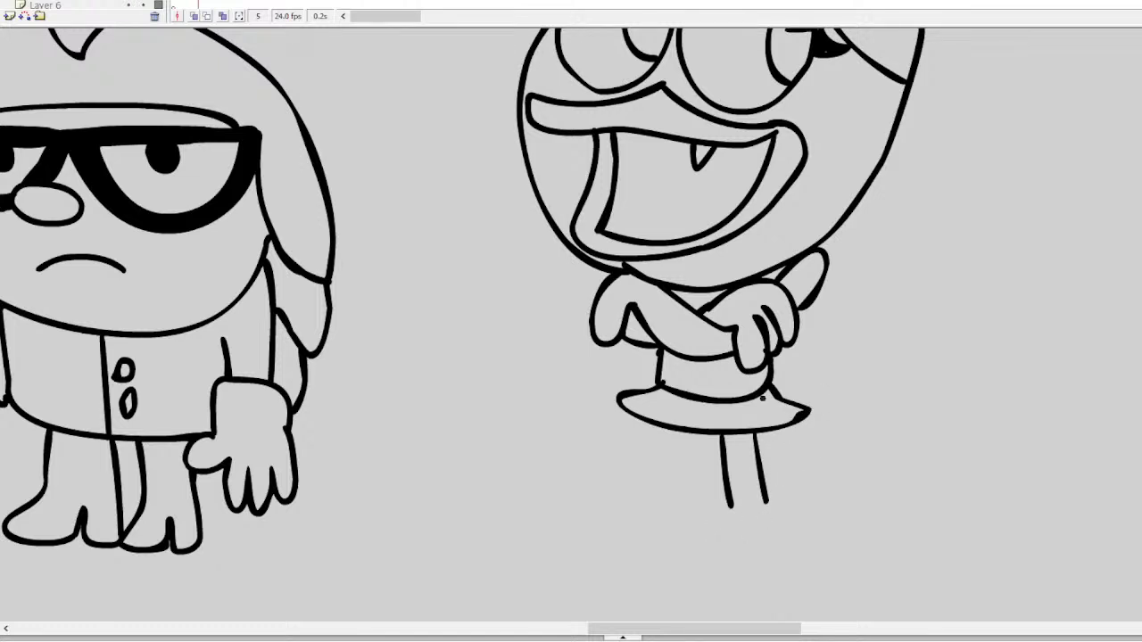
scroll(571, 321, "down", 3)
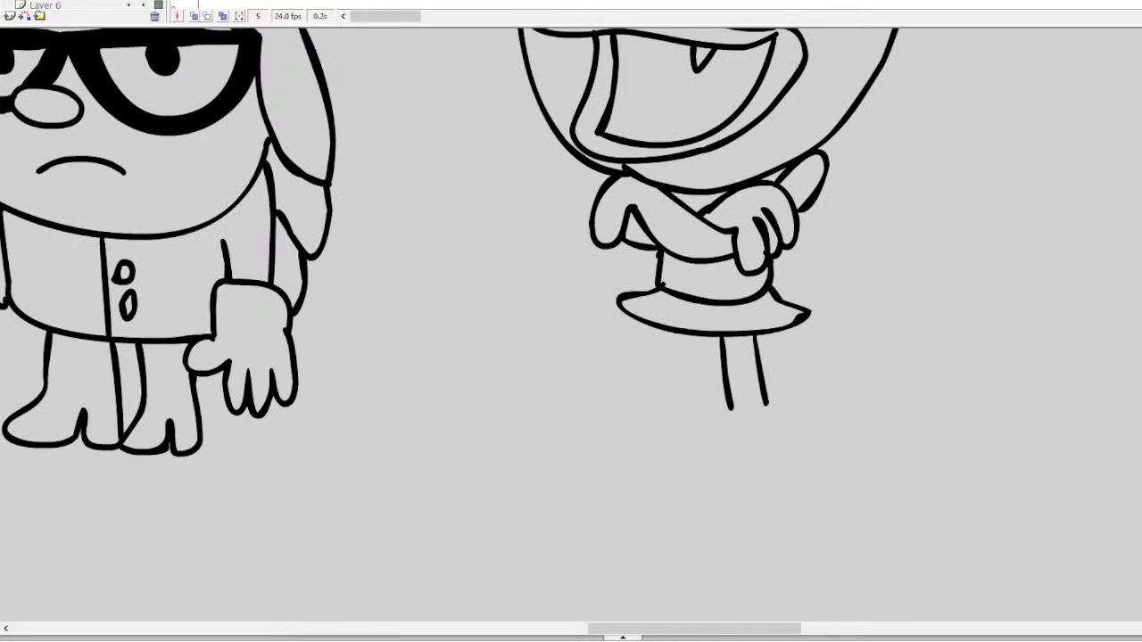
mouse_move(762, 403)
left_mouse_down()
mouse_move(839, 414)
mouse_move(862, 449)
mouse_move(836, 494)
mouse_move(767, 487)
mouse_move(729, 469)
mouse_move(726, 429)
mouse_move(820, 403)
mouse_move(866, 438)
mouse_move(856, 484)
mouse_move(765, 493)
mouse_move(732, 474)
mouse_move(725, 409)
left_mouse_up()
key("ctrl+z")
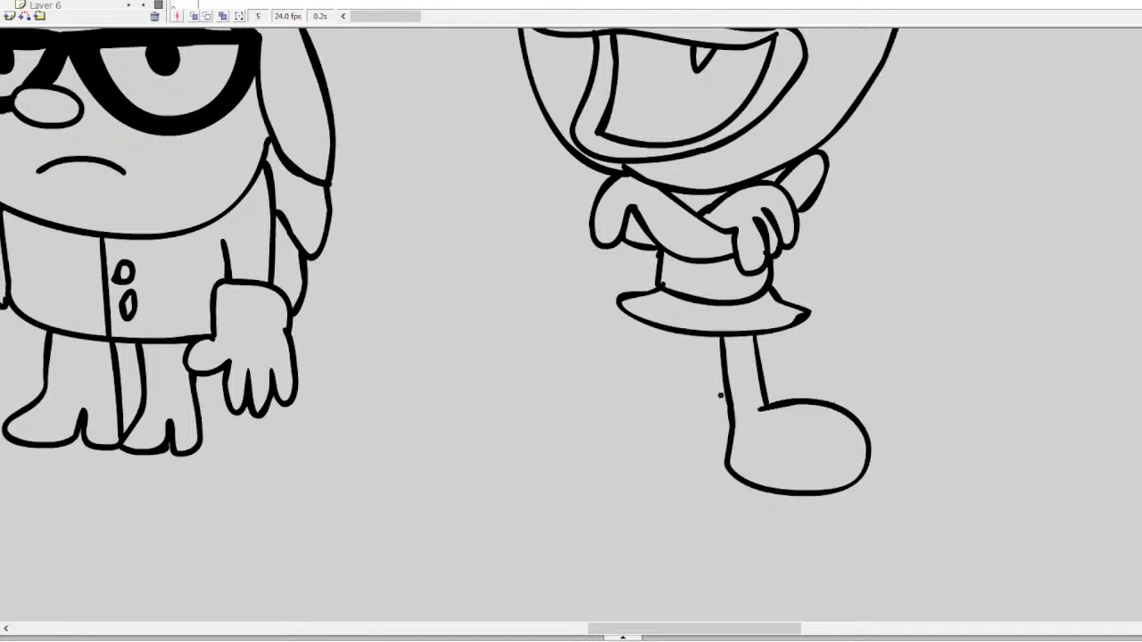
Draw the second leg with a matching large shoe, and add a curved seam across the upper part of both shoes
left_click_drag(661, 330, 661, 379)
mouse_move(704, 337)
left_mouse_down()
mouse_move(695, 470)
mouse_move(602, 484)
left_mouse_up()
left_click_drag(574, 407, 643, 409)
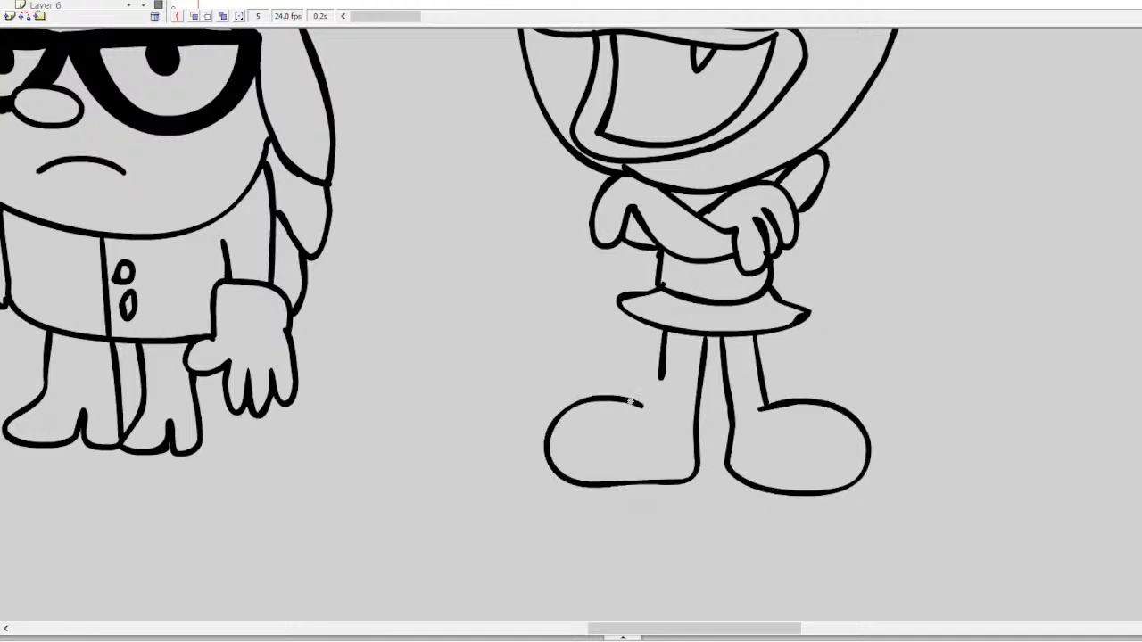
left_click_drag(660, 371, 654, 412)
mouse_move(649, 410)
left_mouse_down()
mouse_move(644, 438)
mouse_move(549, 412)
left_mouse_up()
mouse_move(763, 408)
left_mouse_down()
mouse_move(825, 440)
mouse_move(852, 413)
mouse_move(839, 435)
mouse_move(761, 409)
left_mouse_up()
key("ctrl+z")
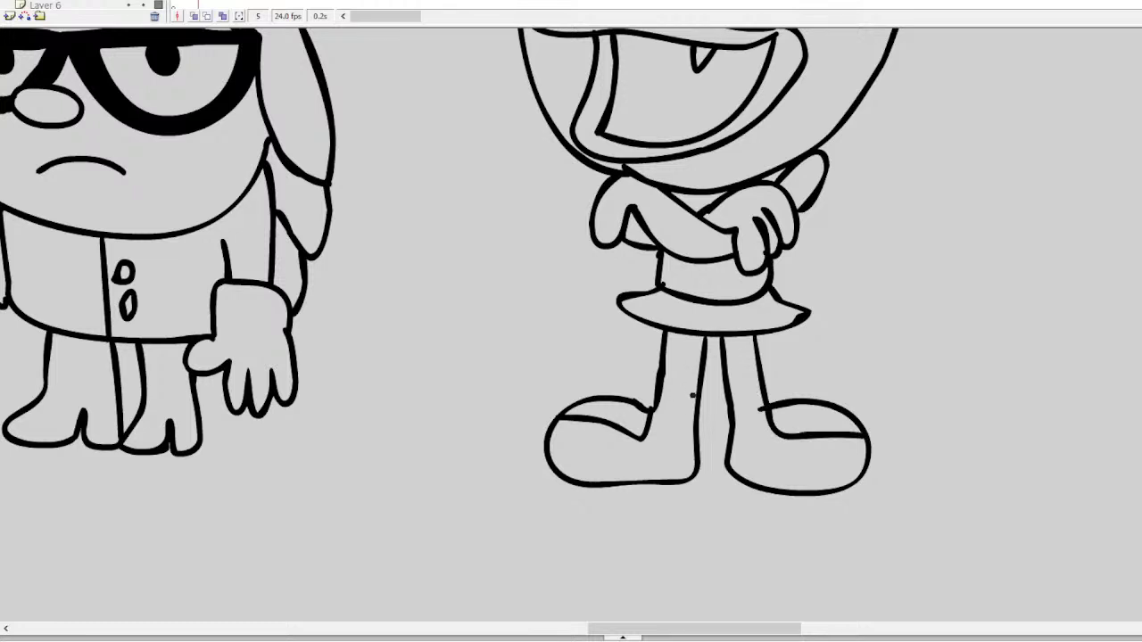
Draw horizontal sock stripes across both legs and undo the last few strokes
mouse_move(650, 408)
left_mouse_down()
mouse_move(696, 405)
mouse_move(698, 385)
mouse_move(764, 411)
mouse_move(745, 392)
mouse_move(760, 389)
left_mouse_up()
mouse_move(665, 362)
left_mouse_down()
mouse_move(758, 362)
mouse_move(754, 344)
left_mouse_up()
left_click_drag(669, 348, 760, 340)
key("ctrl+z")
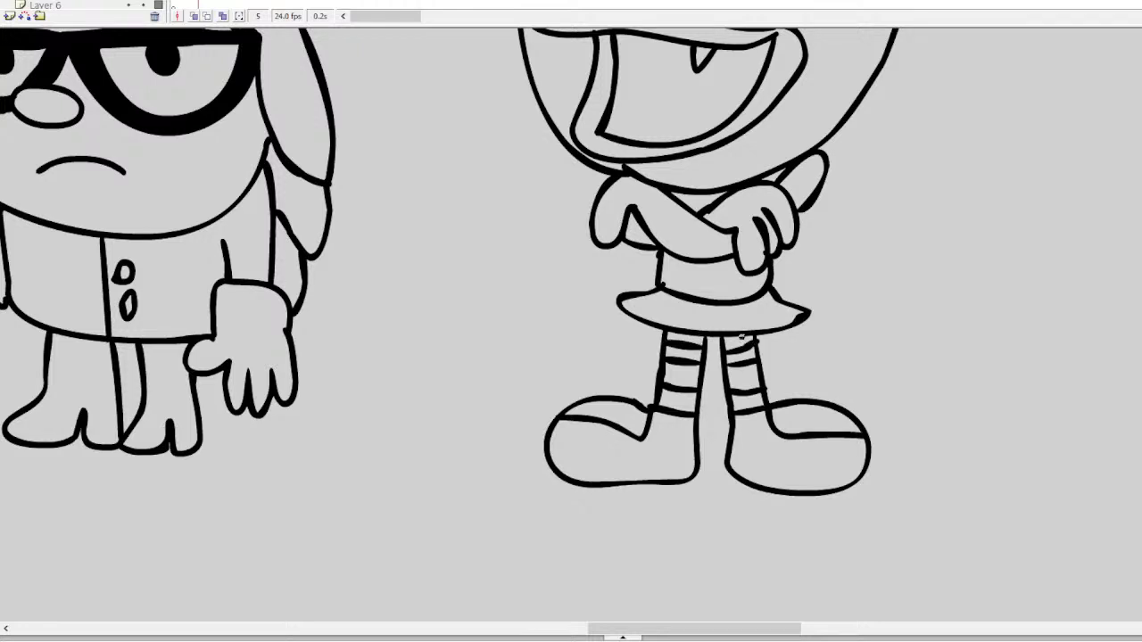
key("ctrl+z")
key("ctrl+z")
key("ctrl+z")
key("ctrl+z")
key("ctrl+z")
Cross off "Dexter's Lab" in the handwritten show list with a red line
scroll(571, 321, "up", 3)
scroll(571, 322, "up", 10)
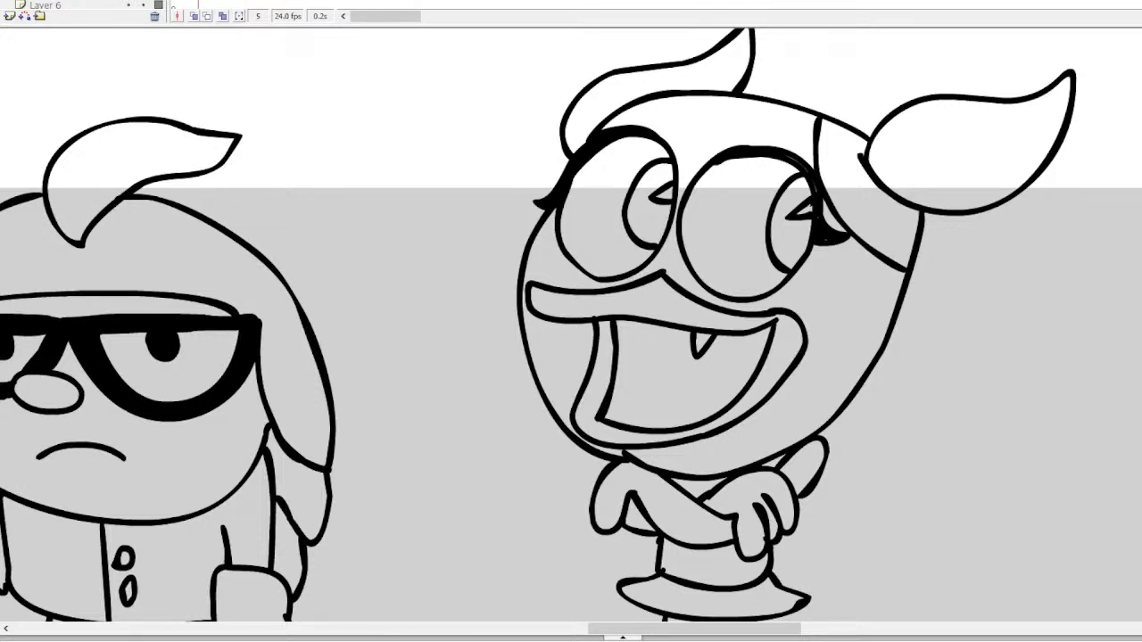
scroll(570, 321, "left", 15)
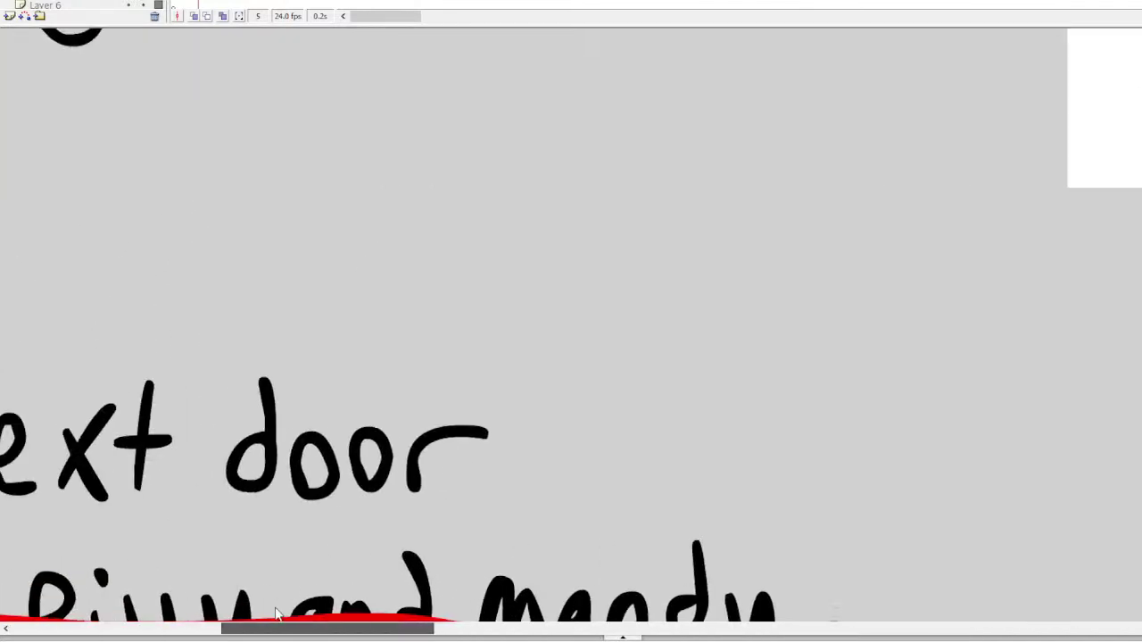
left_click(407, 344, "alt")
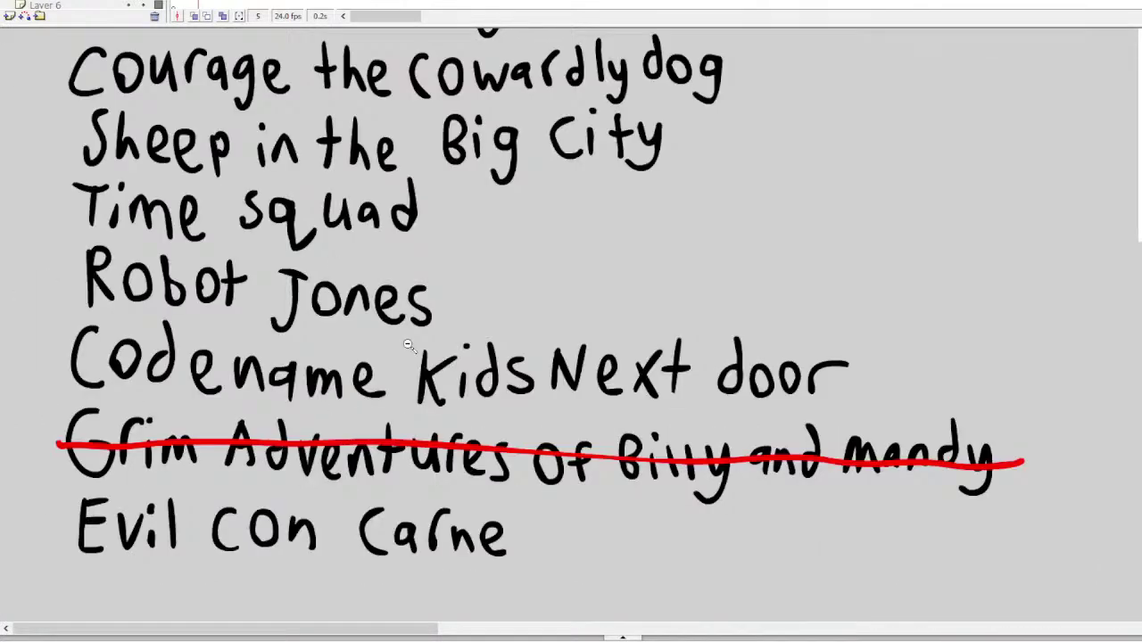
scroll(571, 321, "up", 7)
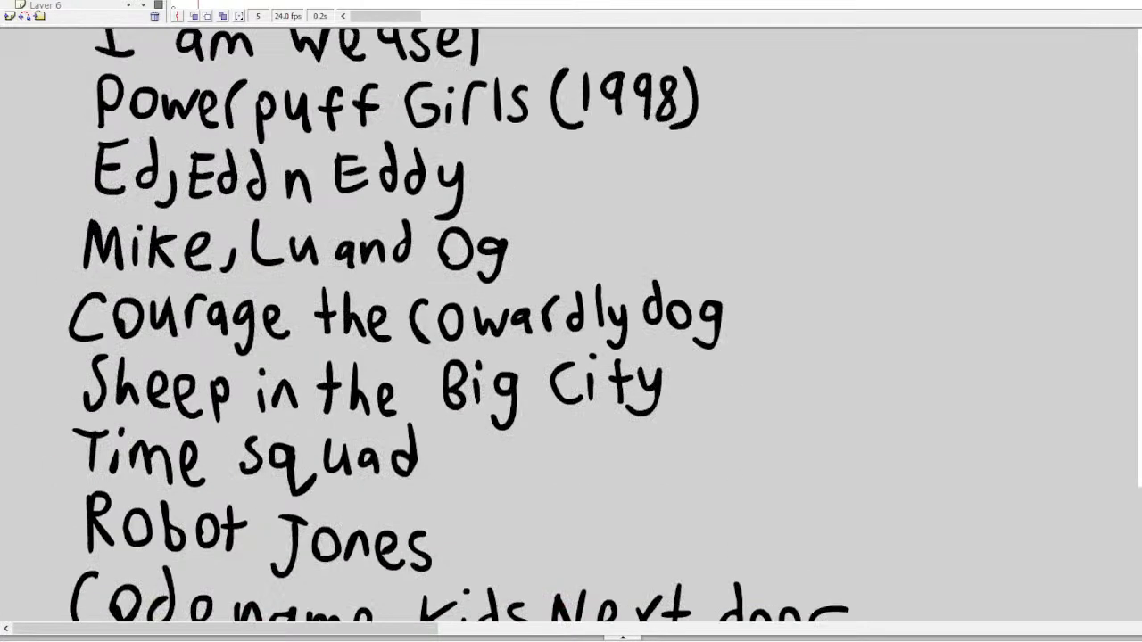
scroll(571, 321, "down", 8)
scroll(571, 322, "up", 1)
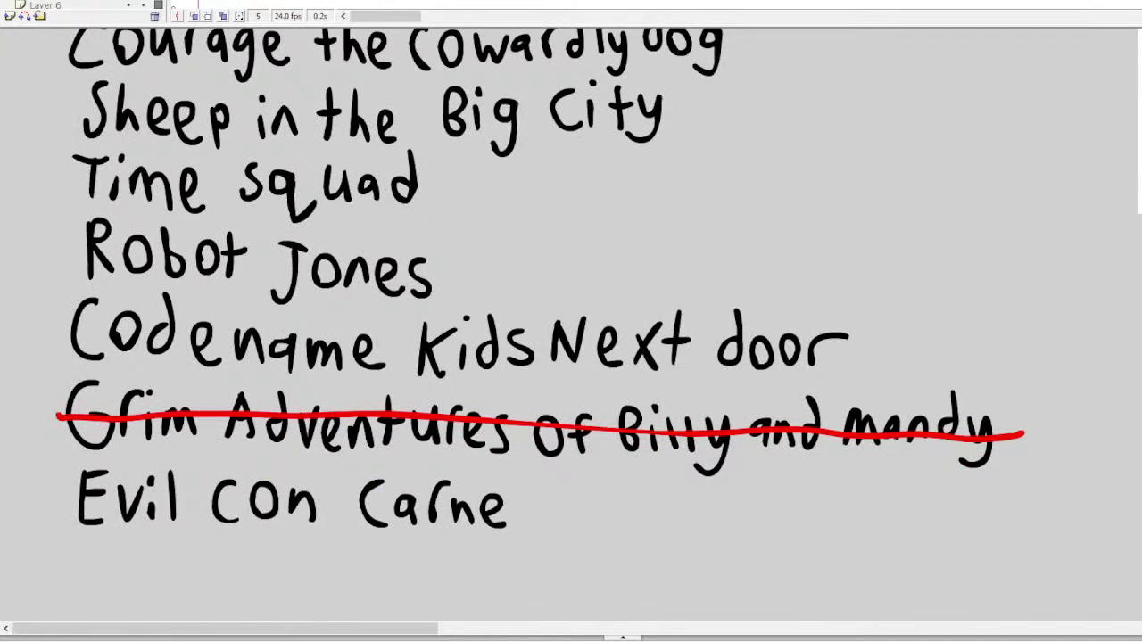
left_click(392, 419)
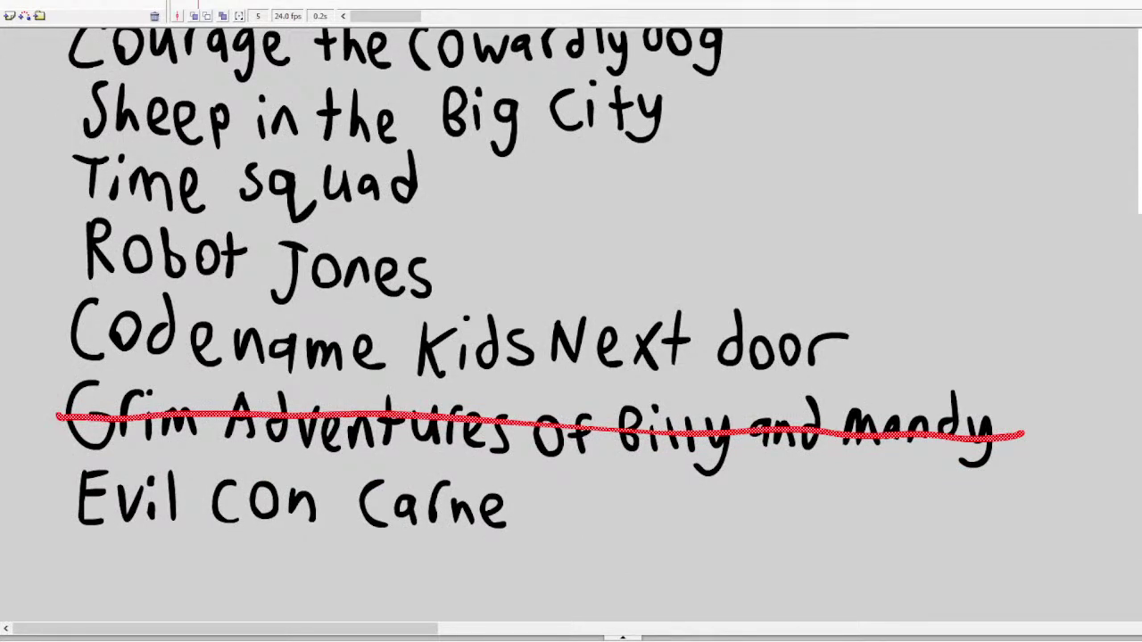
scroll(571, 321, "up", 7)
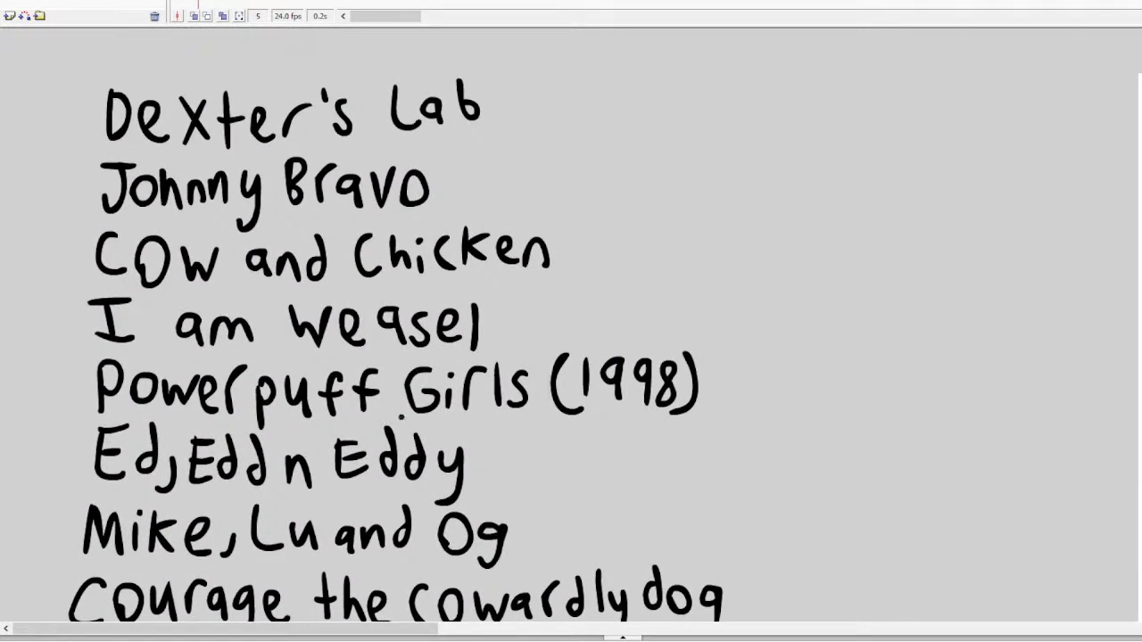
left_click_drag(502, 103, 105, 113)
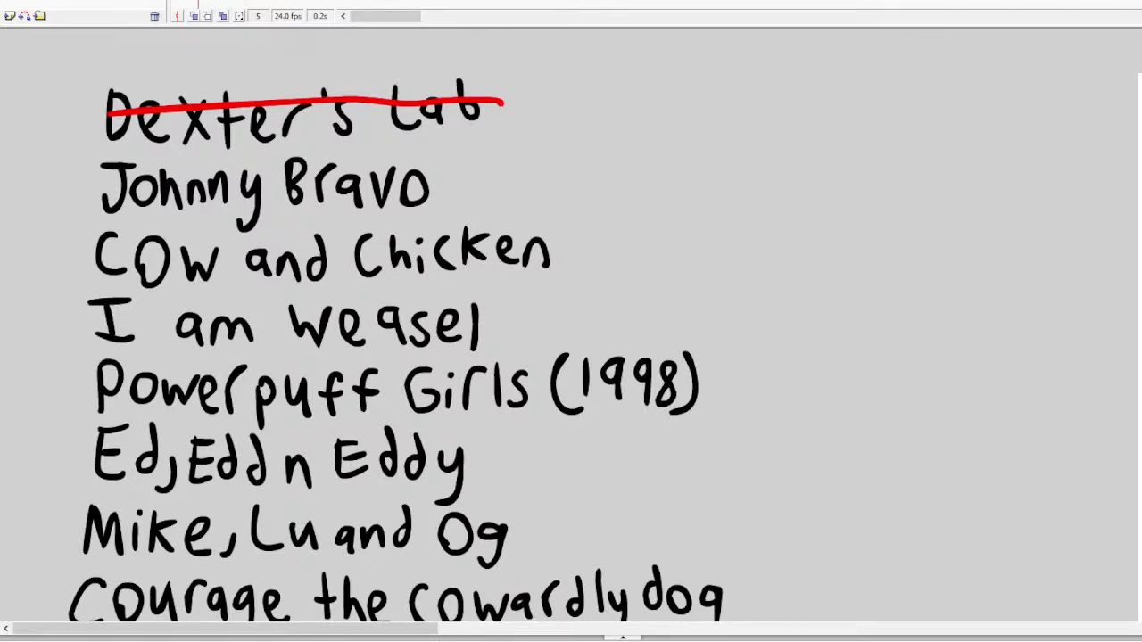
On the blank frame 14, draw two half-closed eyes with flat upper lids and an oval nose beside them
left_click_drag(415, 629, 692, 627)
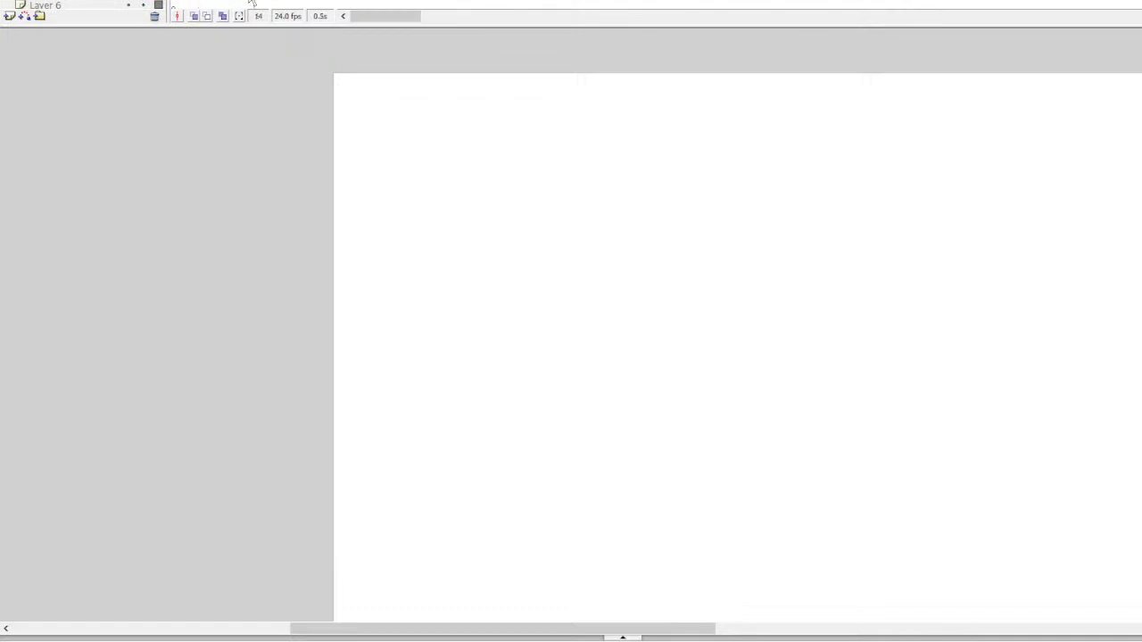
left_click_drag(372, 125, 425, 148)
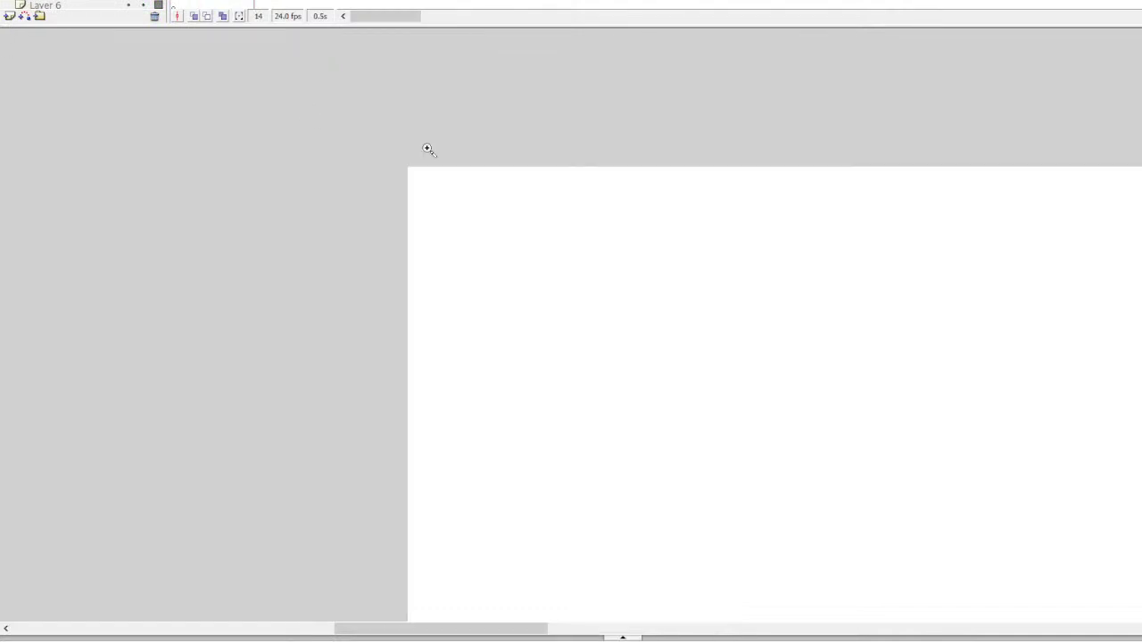
mouse_move(577, 204)
left_mouse_down()
mouse_move(661, 203)
mouse_move(654, 241)
mouse_move(611, 260)
mouse_move(529, 199)
mouse_move(478, 207)
left_mouse_up()
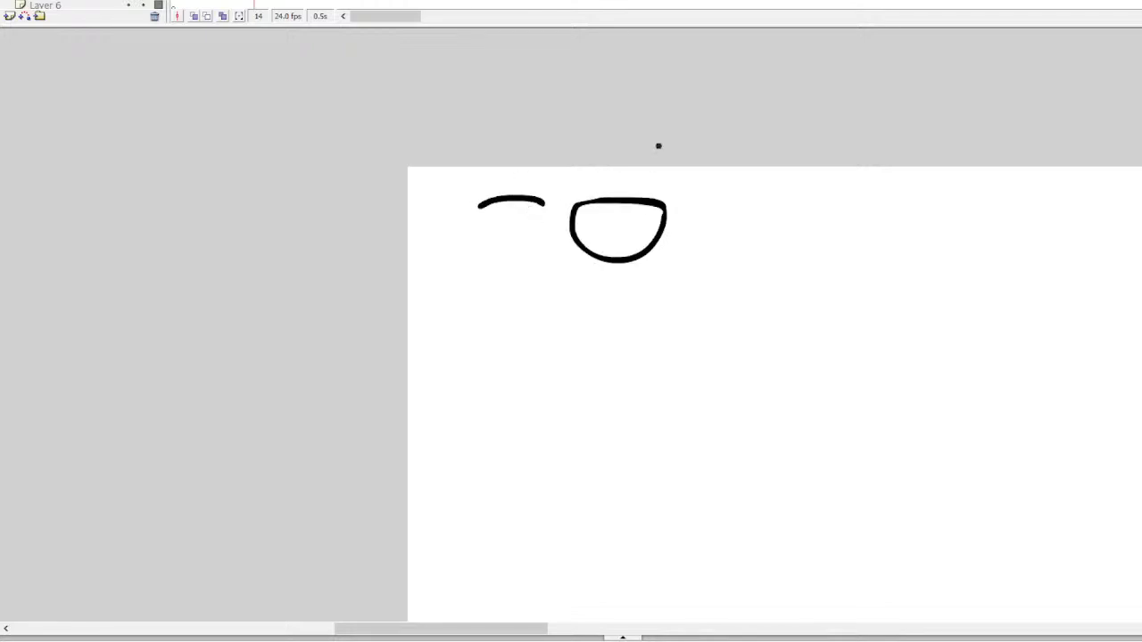
mouse_move(540, 234)
left_mouse_down()
mouse_move(481, 248)
mouse_move(376, 239)
left_mouse_up()
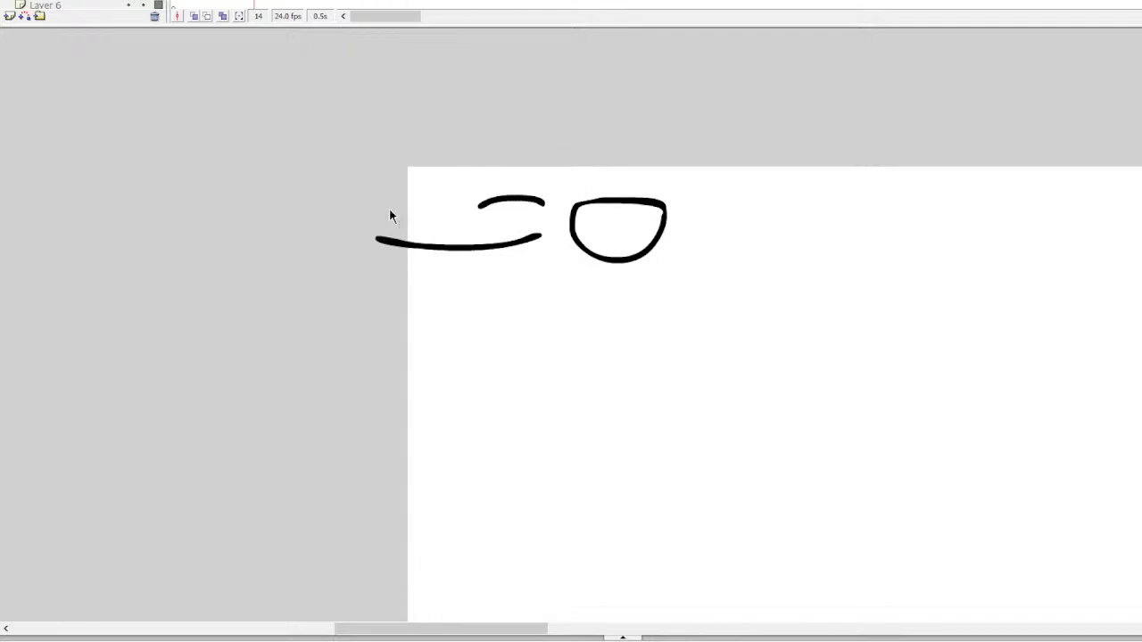
key("ctrl+z")
mouse_move(357, 246)
left_mouse_down()
mouse_move(354, 202)
mouse_move(309, 208)
mouse_move(333, 271)
mouse_move(360, 196)
mouse_move(310, 233)
mouse_move(338, 283)
mouse_move(380, 243)
left_mouse_up()
key("ctrl+z")
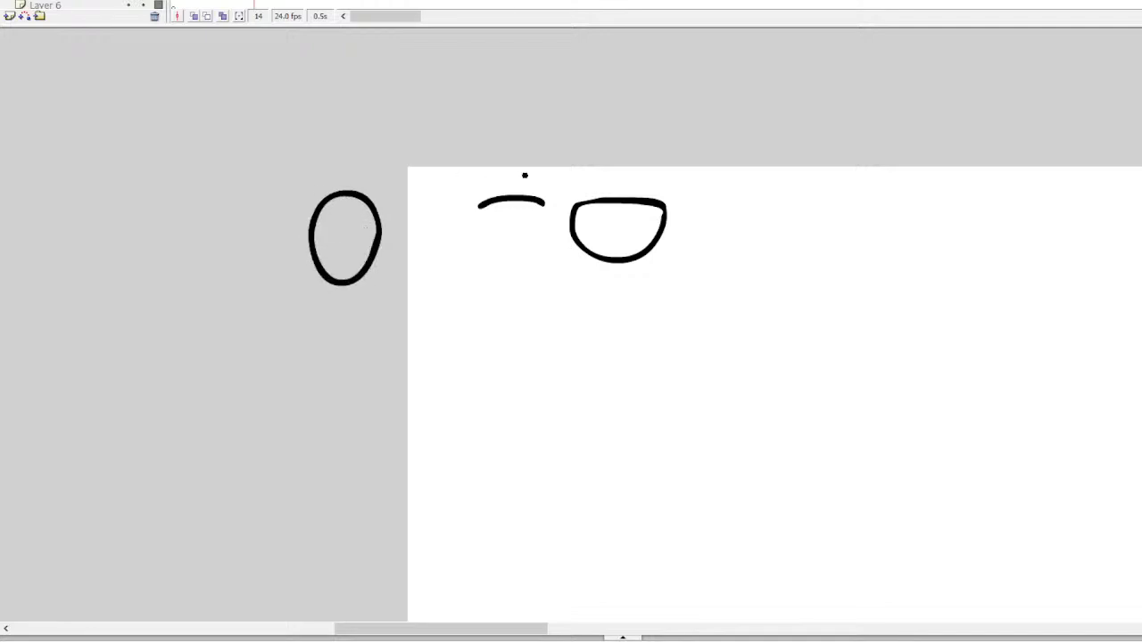
mouse_move(544, 207)
left_mouse_down()
mouse_move(529, 244)
mouse_move(506, 258)
mouse_move(480, 204)
left_mouse_up()
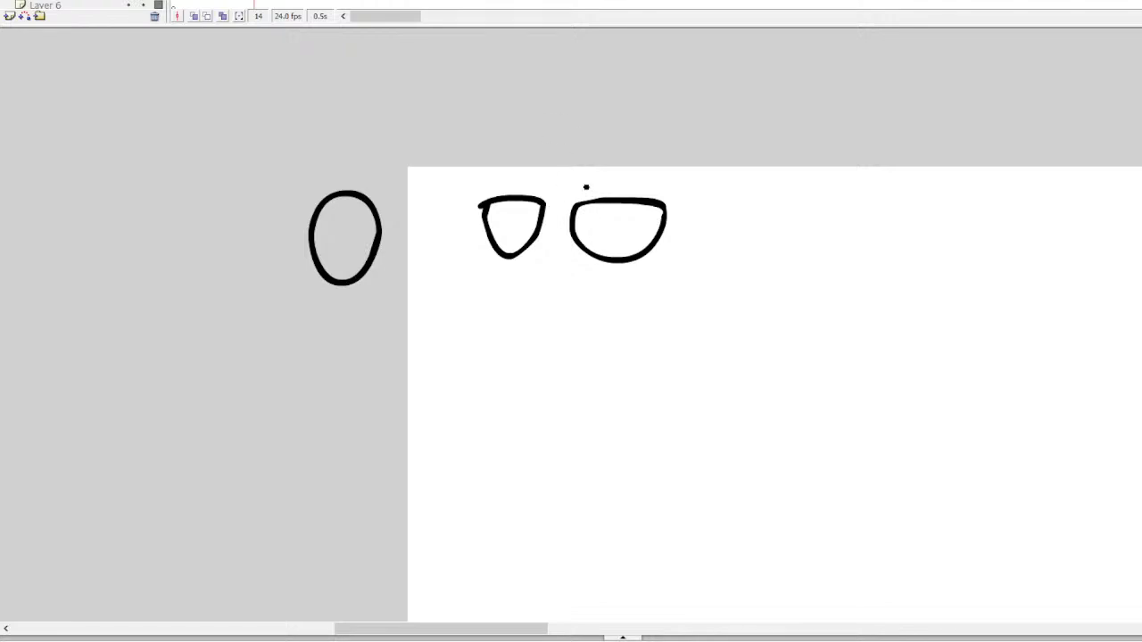
Draw narrow curved pupils inside both half-closed eyes
mouse_move(603, 202)
left_mouse_down()
mouse_move(595, 256)
mouse_move(618, 206)
left_mouse_up()
key("ctrl+z")
left_click_drag(606, 257, 611, 197)
mouse_move(514, 203)
left_mouse_down()
mouse_move(514, 244)
mouse_move(494, 241)
mouse_move(491, 203)
left_mouse_up()
Draw the tall hair outline with its hairline and a small round ear, plus two rounded arches above the eyes
scroll(615, 134, "up", 5)
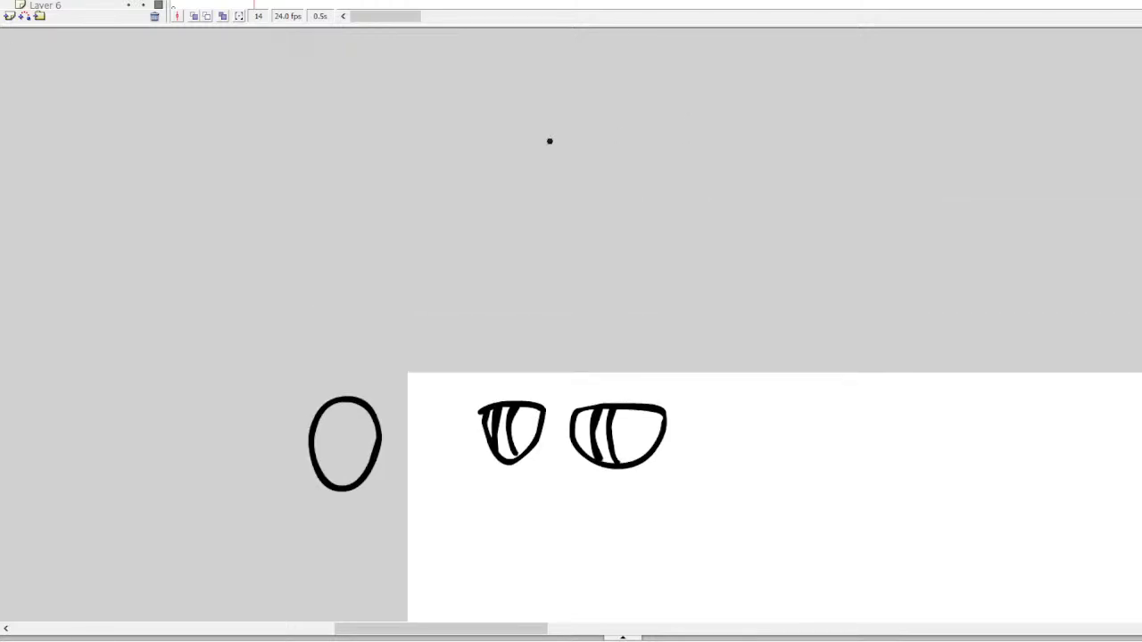
mouse_move(680, 229)
left_mouse_down()
mouse_move(511, 89)
mouse_move(461, 66)
mouse_move(406, 149)
mouse_move(420, 271)
mouse_move(656, 295)
mouse_move(698, 336)
mouse_move(695, 379)
left_mouse_up()
key("ctrl+z")
mouse_move(419, 272)
left_mouse_down()
mouse_move(554, 328)
mouse_move(662, 331)
mouse_move(682, 379)
mouse_move(736, 422)
mouse_move(716, 474)
left_mouse_up()
mouse_move(474, 381)
left_mouse_down()
mouse_move(481, 360)
mouse_move(550, 358)
mouse_move(557, 374)
mouse_move(634, 339)
mouse_move(671, 382)
mouse_move(671, 410)
left_mouse_up()
Draw the long snout under the nose with two hanging teeth, a smiling mouth and a cheek line below the eyes
scroll(571, 321, "down", 5)
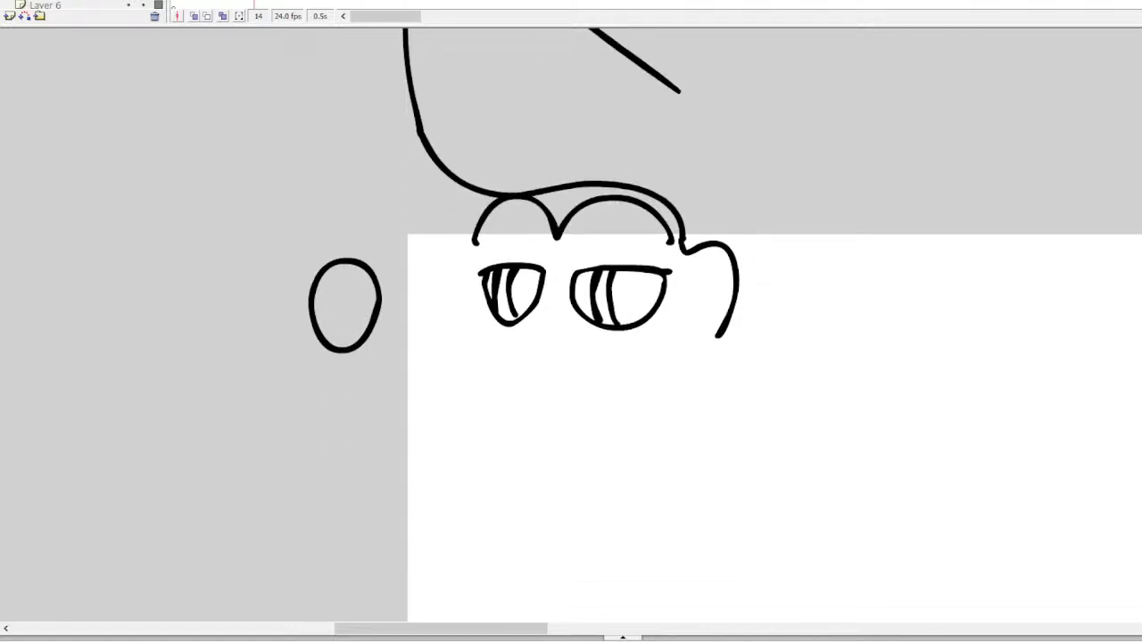
mouse_move(382, 299)
left_mouse_down()
mouse_move(412, 305)
mouse_move(438, 361)
mouse_move(524, 356)
left_mouse_up()
mouse_move(318, 341)
left_mouse_down()
mouse_move(306, 361)
mouse_move(347, 415)
mouse_move(444, 443)
mouse_move(535, 408)
mouse_move(616, 400)
mouse_move(637, 376)
mouse_move(662, 397)
left_mouse_up()
mouse_move(313, 416)
left_mouse_down()
mouse_move(336, 452)
mouse_move(403, 466)
mouse_move(415, 434)
left_mouse_up()
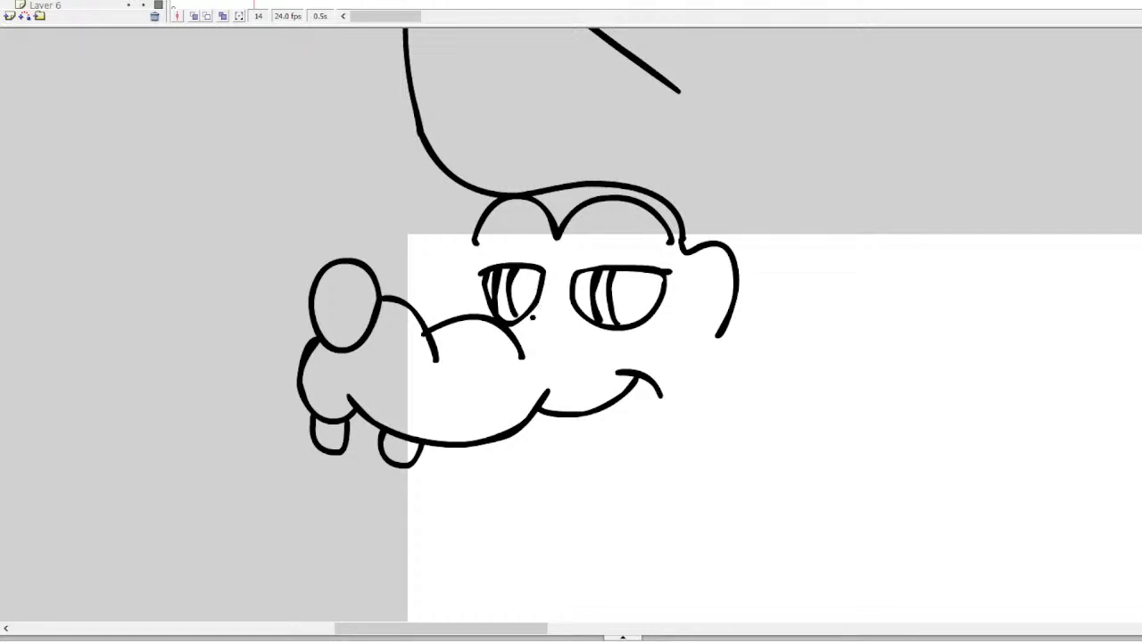
mouse_move(510, 328)
left_mouse_down()
mouse_move(570, 321)
mouse_move(666, 371)
left_mouse_up()
Close the eyelid shapes and outline the eyes beneath them, adding the bridge and side arm of the glasses
left_click_drag(671, 238, 672, 276)
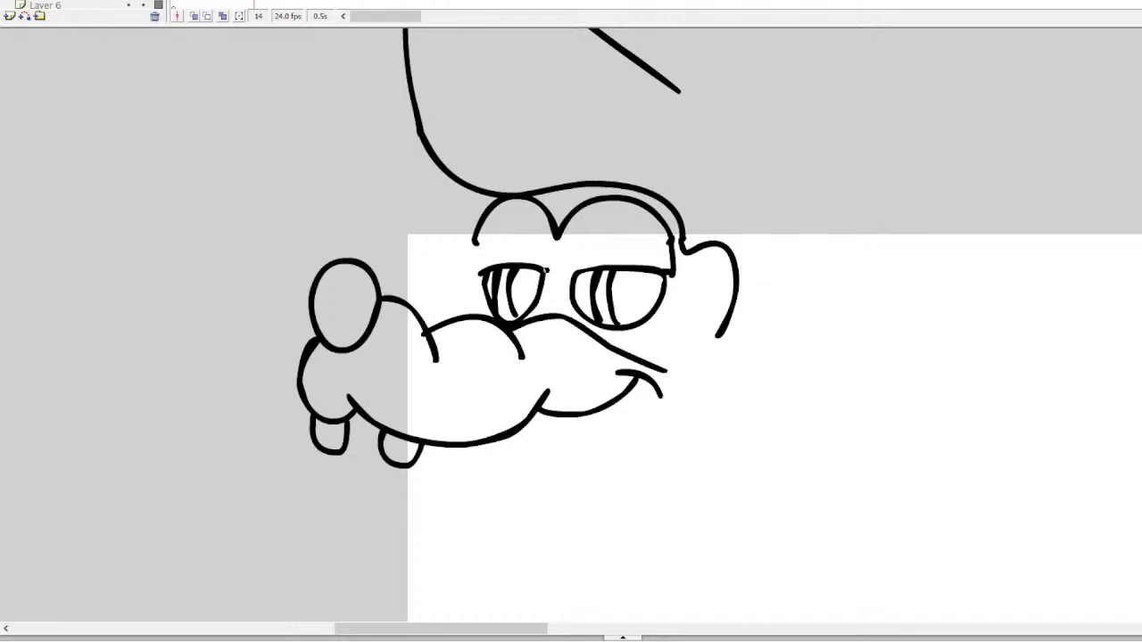
mouse_move(542, 273)
left_mouse_down()
mouse_move(582, 272)
mouse_move(530, 265)
left_mouse_up()
left_click_drag(475, 241, 478, 274)
left_click_drag(555, 235, 553, 264)
mouse_move(671, 277)
left_mouse_down()
mouse_move(670, 307)
mouse_move(647, 337)
mouse_move(607, 340)
left_mouse_up()
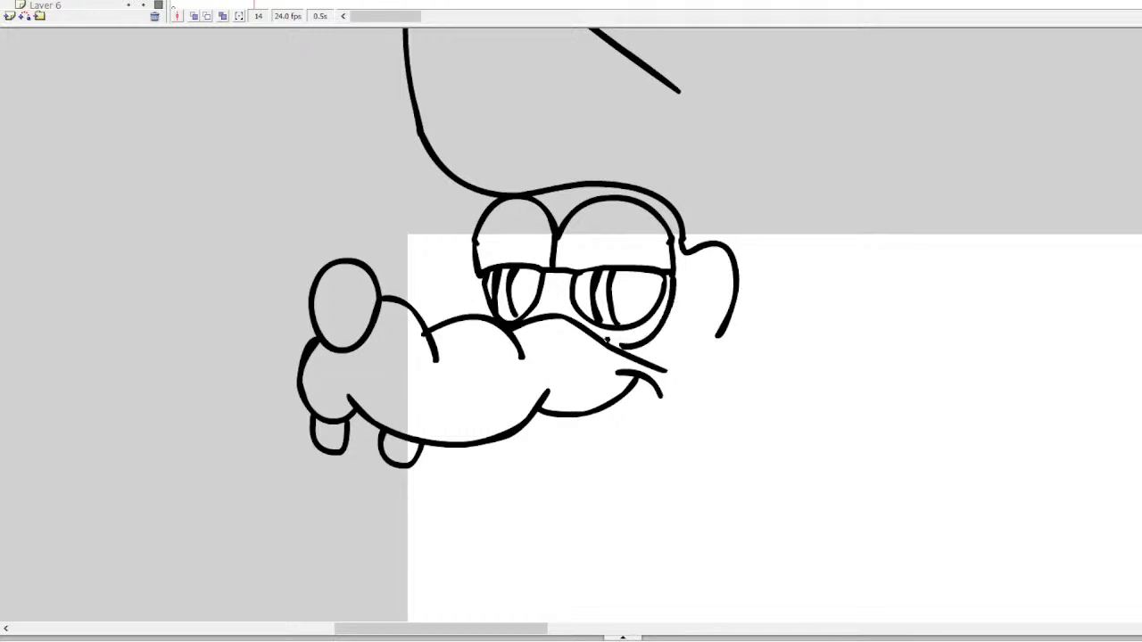
mouse_move(487, 269)
left_mouse_down()
mouse_move(480, 308)
mouse_move(491, 322)
left_mouse_up()
mouse_move(678, 271)
left_mouse_down()
mouse_move(735, 267)
mouse_move(693, 279)
mouse_move(739, 298)
left_mouse_up()
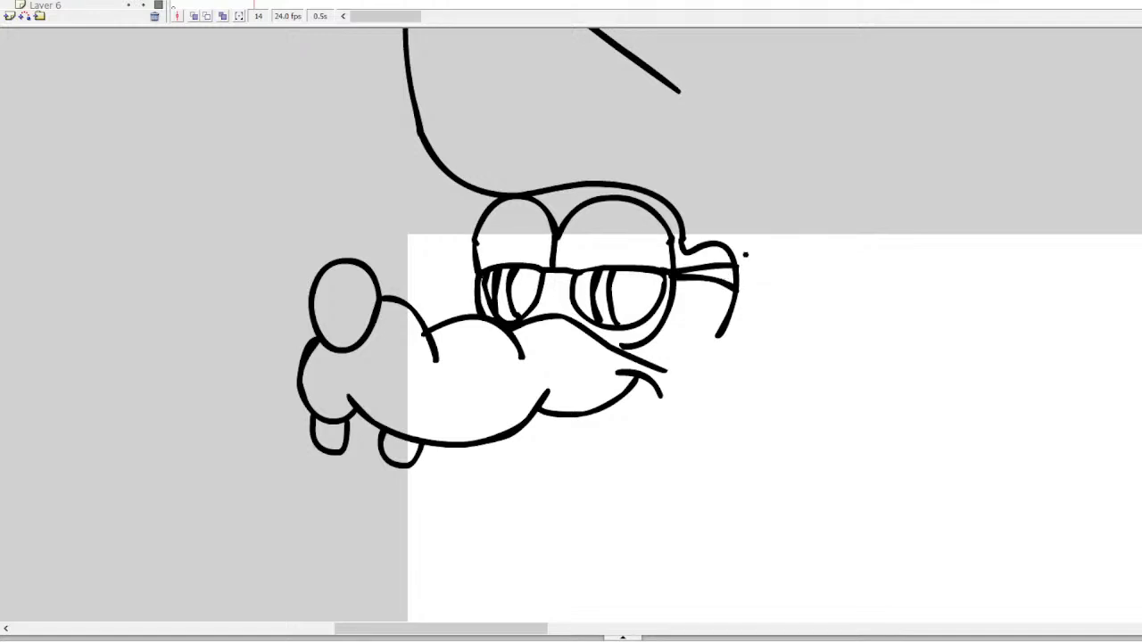
mouse_move(543, 282)
left_mouse_down()
mouse_move(575, 283)
mouse_move(559, 267)
mouse_move(555, 318)
left_mouse_up()
Erase the small round ear, then draw the lower jaw, the back of the head and the hooked glasses arm
mouse_move(717, 258)
left_mouse_down()
mouse_move(720, 314)
mouse_move(723, 260)
mouse_move(709, 255)
left_mouse_up()
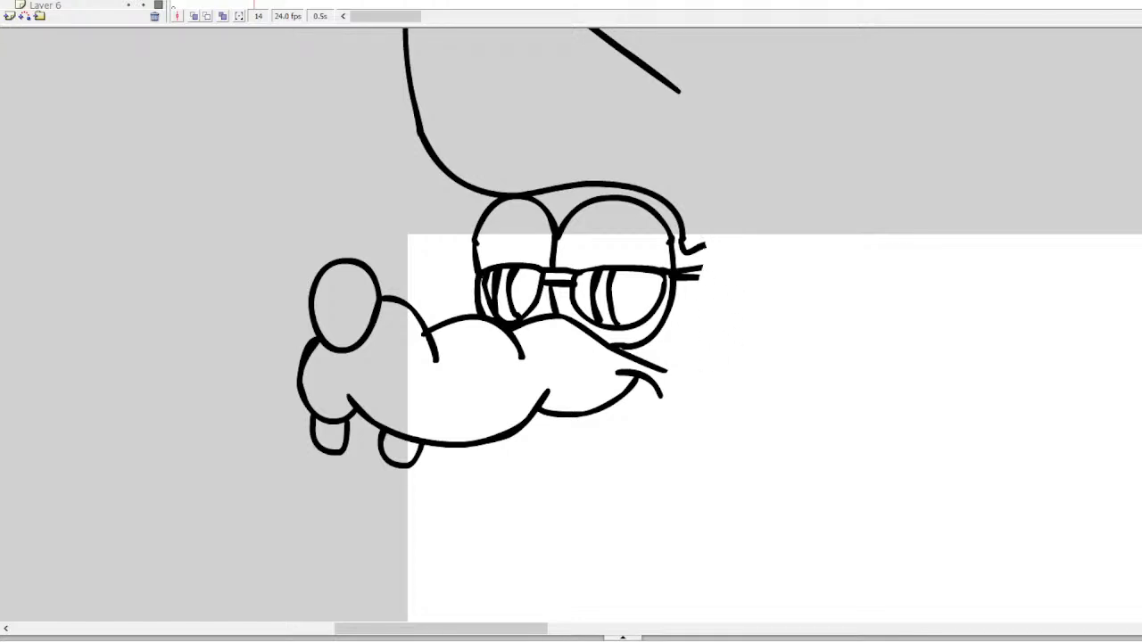
mouse_move(662, 371)
left_mouse_down()
mouse_move(669, 442)
mouse_move(595, 452)
mouse_move(522, 428)
left_mouse_up()
mouse_move(658, 195)
left_mouse_down()
mouse_move(700, 223)
mouse_move(728, 282)
mouse_move(724, 356)
left_mouse_up()
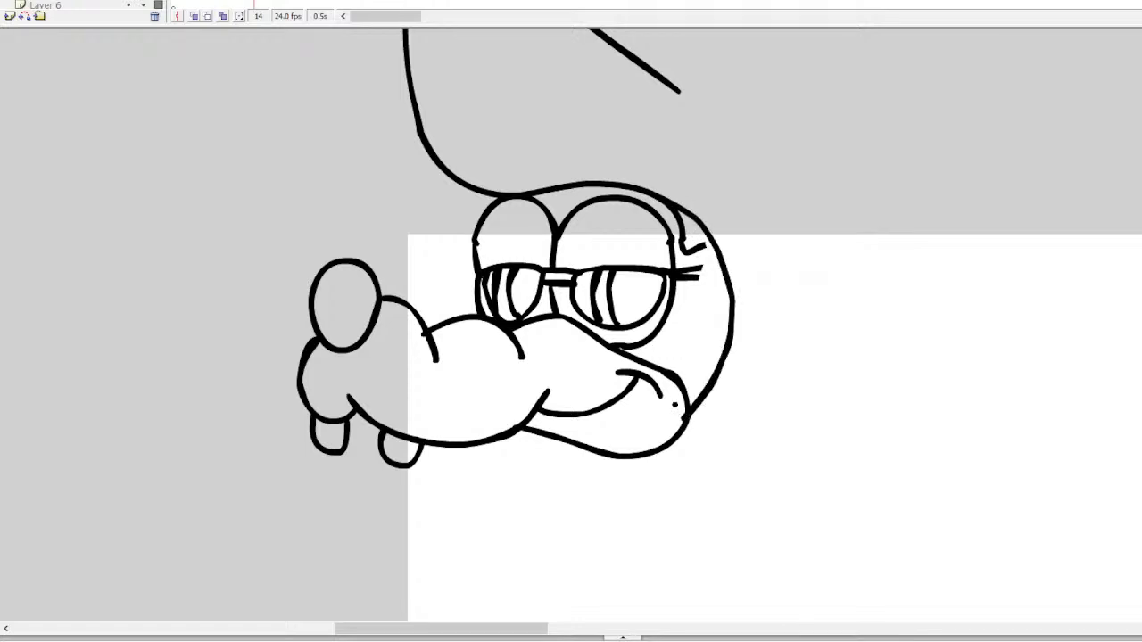
mouse_move(703, 276)
left_mouse_down()
mouse_move(704, 241)
mouse_move(691, 245)
mouse_move(670, 200)
mouse_move(653, 196)
mouse_move(712, 239)
mouse_move(696, 211)
left_mouse_up()
mouse_move(665, 270)
left_mouse_down()
mouse_move(717, 270)
mouse_move(718, 310)
mouse_move(670, 283)
left_mouse_up()
Complete the back of the hair, add three strand lines above the hairline and draw a long drooping ear
mouse_move(680, 89)
left_mouse_down()
mouse_move(710, 116)
mouse_move(742, 181)
mouse_move(727, 272)
left_mouse_up()
left_click_drag(493, 189, 465, 123)
left_click_drag(535, 189, 516, 118)
left_click_drag(580, 182, 575, 113)
mouse_move(726, 273)
left_mouse_down()
mouse_move(794, 496)
mouse_move(748, 448)
mouse_move(748, 314)
mouse_move(715, 281)
left_mouse_up()
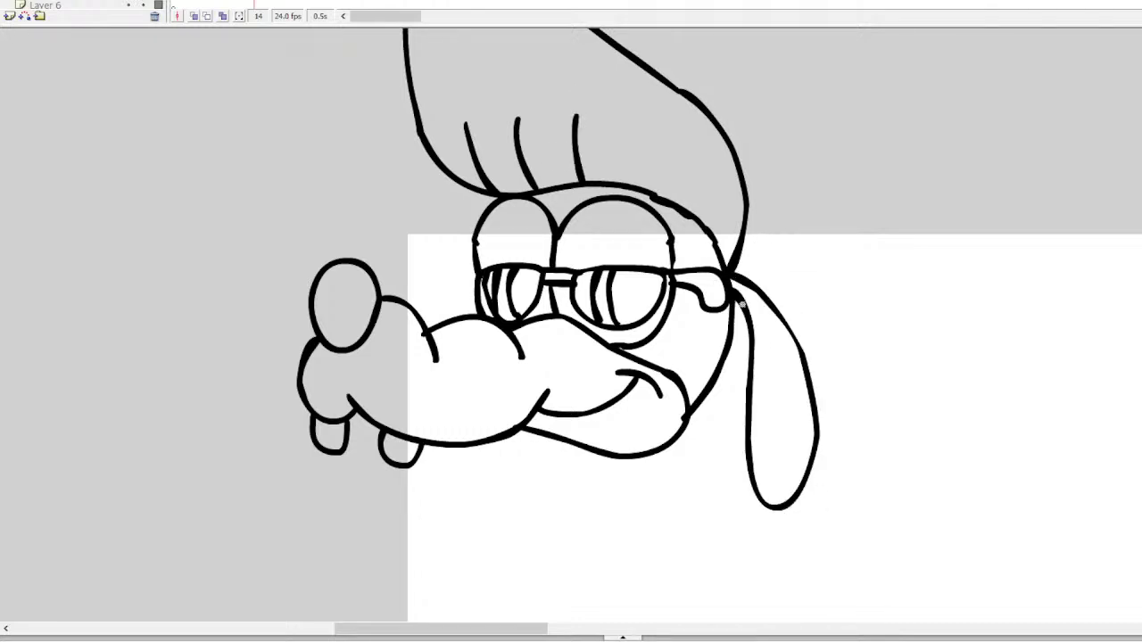
Draw the neck below the jaw and a wide puffed sleeve with a closed end for the first arm
scroll(571, 321, "down", 5)
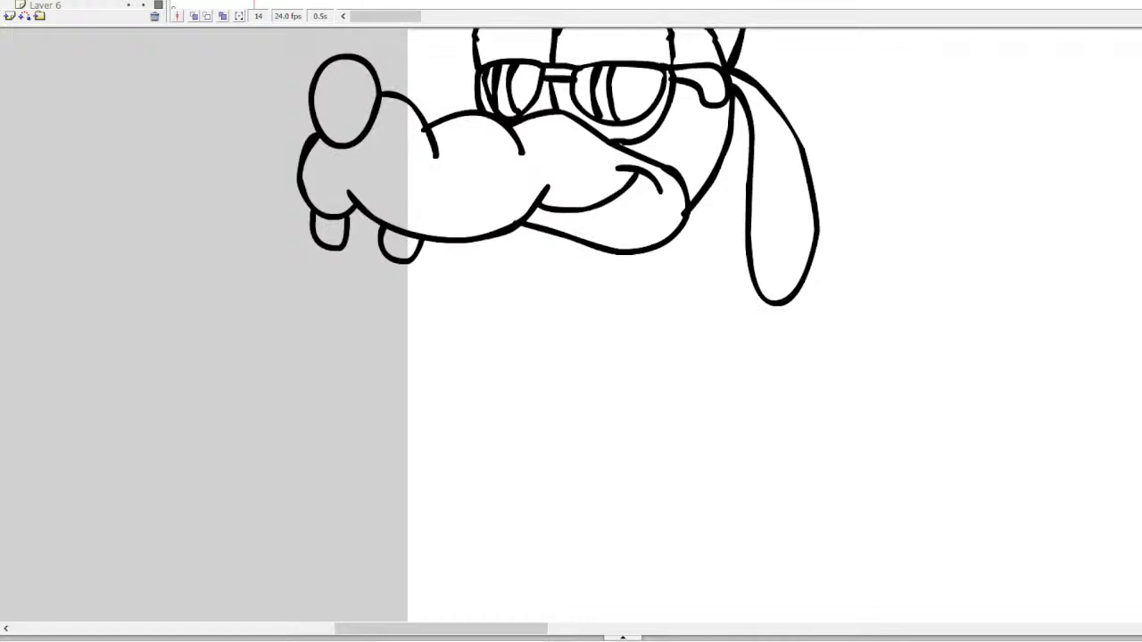
left_click_drag(686, 223, 685, 294)
mouse_move(649, 252)
left_mouse_down()
mouse_move(595, 286)
mouse_move(515, 278)
mouse_move(407, 333)
left_mouse_up()
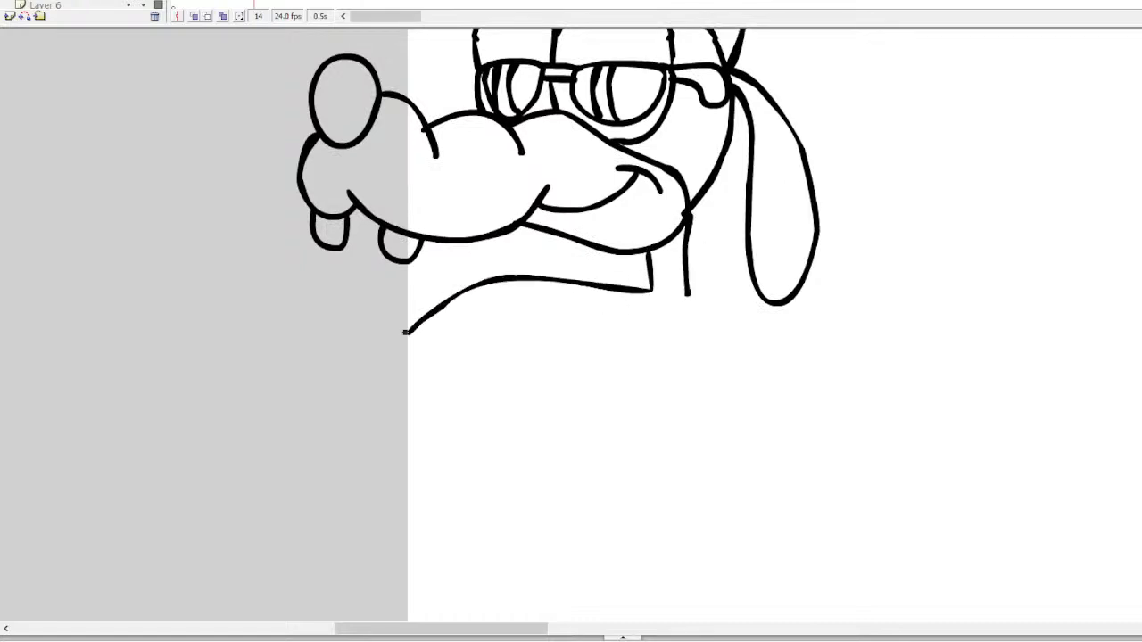
key("ctrl+z")
mouse_move(654, 293)
left_mouse_down()
mouse_move(685, 297)
mouse_move(537, 265)
mouse_move(437, 318)
left_mouse_up()
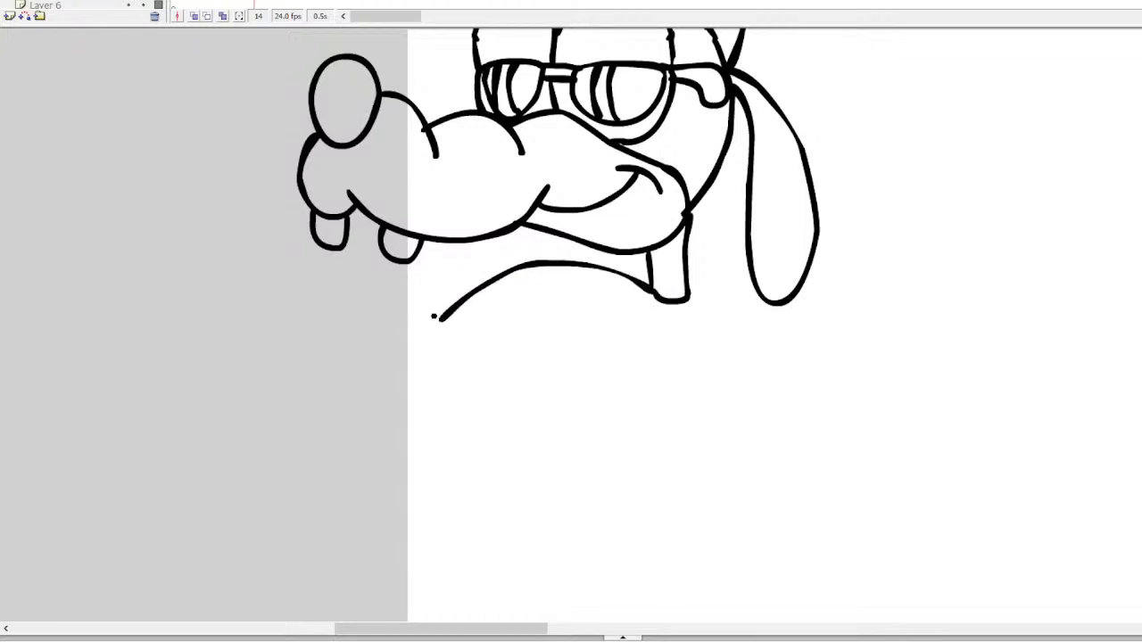
mouse_move(652, 379)
left_mouse_down()
mouse_move(620, 405)
mouse_move(494, 422)
mouse_move(423, 401)
left_mouse_up()
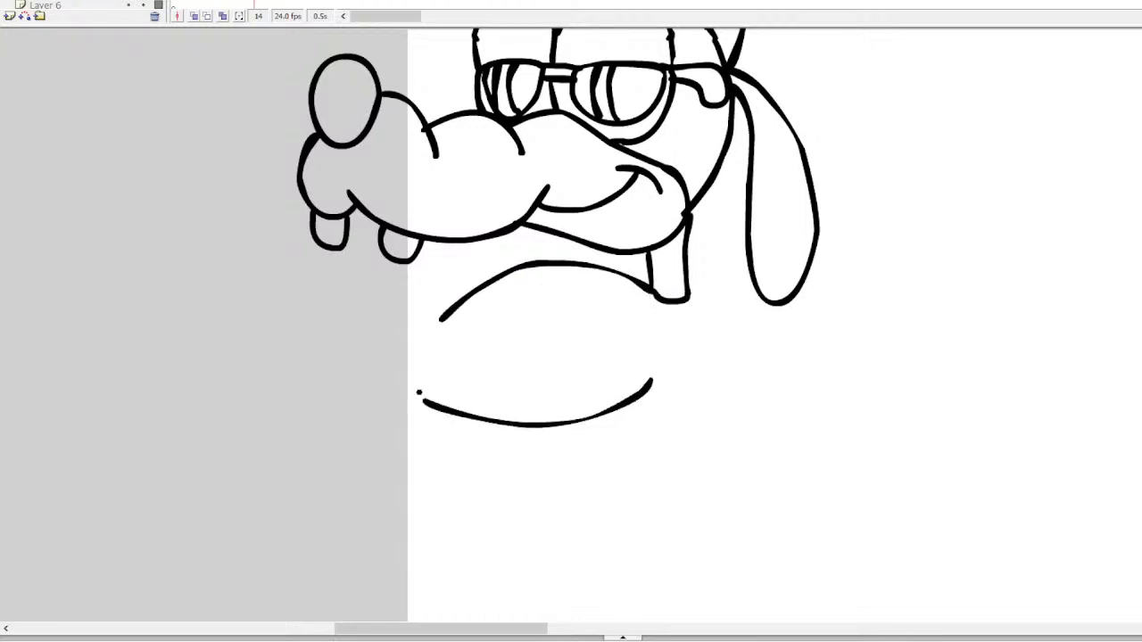
left_click_drag(439, 317, 425, 401)
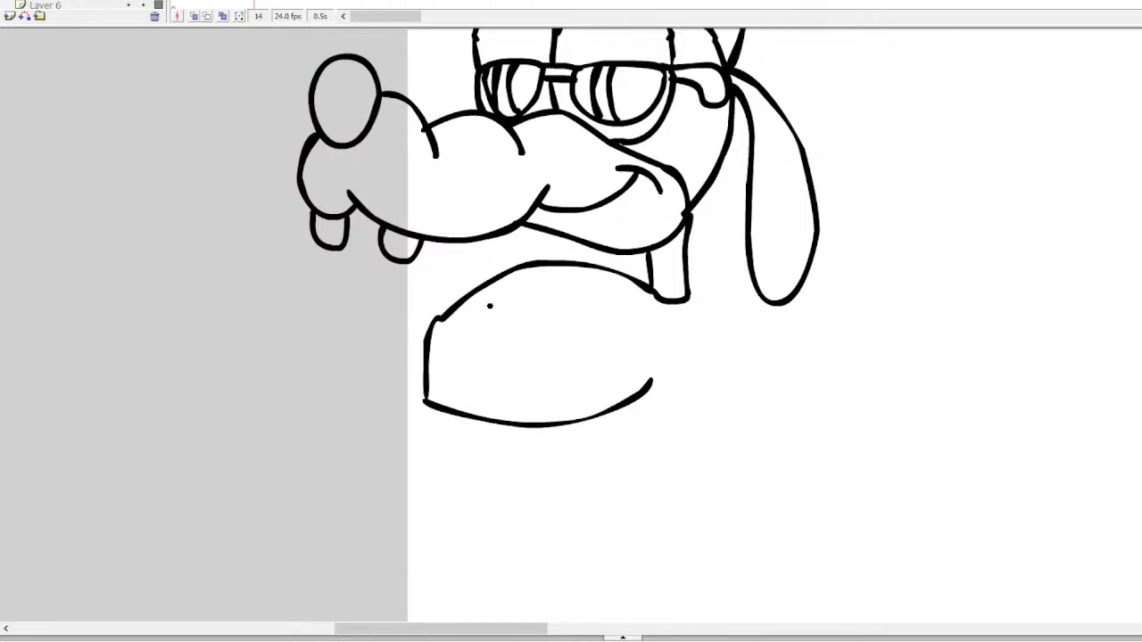
Draw the upper edge of the bent forearm rising from the end of the first sleeve
left_click_drag(430, 321, 338, 323)
key("ctrl+z")
mouse_move(426, 339)
left_mouse_down()
mouse_move(322, 336)
mouse_move(334, 338)
mouse_move(291, 270)
left_mouse_up()
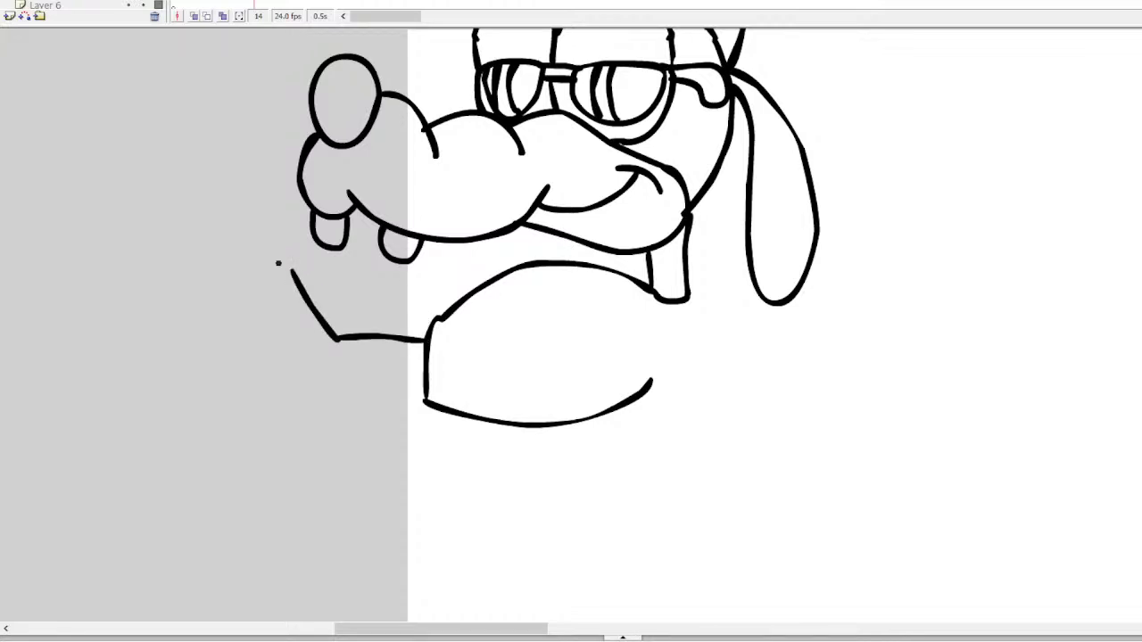
Draw a clenched gloved fist with curled fingers, a thumb and a cuff above the raised forearm
mouse_move(178, 171)
left_mouse_down()
mouse_move(175, 204)
mouse_move(166, 150)
mouse_move(152, 192)
left_mouse_up()
left_click_drag(203, 210, 214, 145)
key("ctrl+z")
mouse_move(207, 213)
left_mouse_down()
mouse_move(234, 152)
mouse_move(245, 209)
left_mouse_up()
mouse_move(240, 153)
left_mouse_down()
mouse_move(270, 162)
mouse_move(261, 208)
mouse_move(266, 197)
mouse_move(223, 215)
mouse_move(219, 246)
mouse_move(277, 220)
mouse_move(251, 237)
left_mouse_up()
mouse_move(264, 210)
left_mouse_down()
mouse_move(280, 223)
mouse_move(281, 259)
left_mouse_up()
mouse_move(164, 191)
left_mouse_down()
mouse_move(174, 262)
mouse_move(223, 279)
mouse_move(269, 253)
left_mouse_up()
key("ctrl+z")
mouse_move(153, 189)
left_mouse_down()
mouse_move(176, 246)
mouse_move(228, 260)
mouse_move(183, 251)
mouse_move(253, 256)
mouse_move(236, 279)
mouse_move(275, 252)
left_mouse_up()
key("ctrl+z")
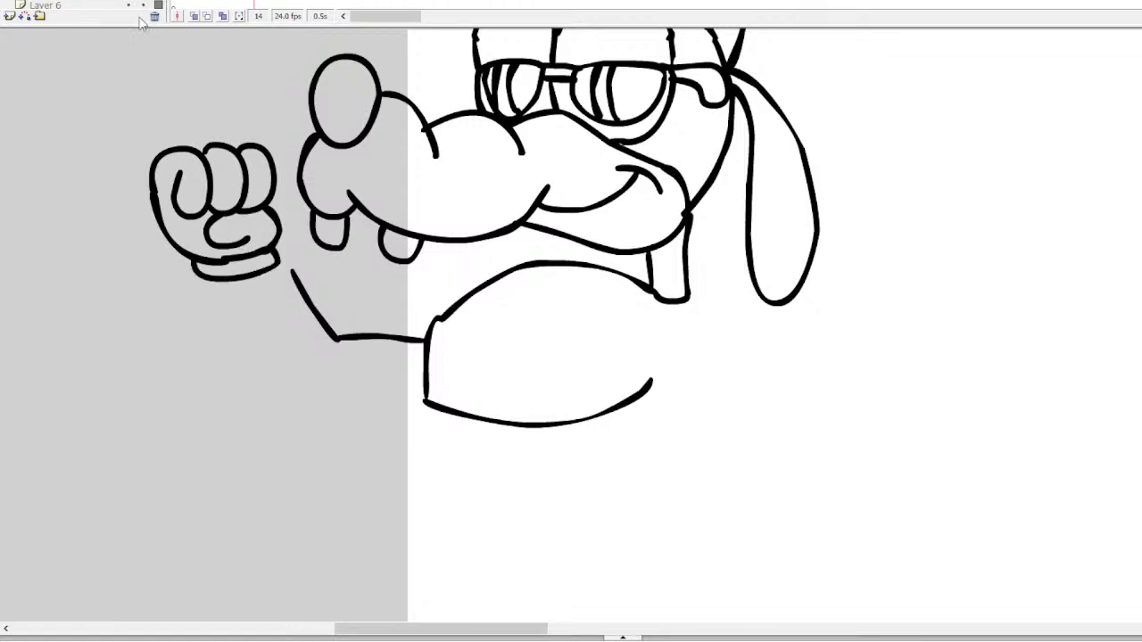
Move the fist closer to the forearm, draw the forearm's lower edge and add an oval cuff around the sleeve opening
double_click(274, 174)
left_click_drag(274, 174, 295, 175)
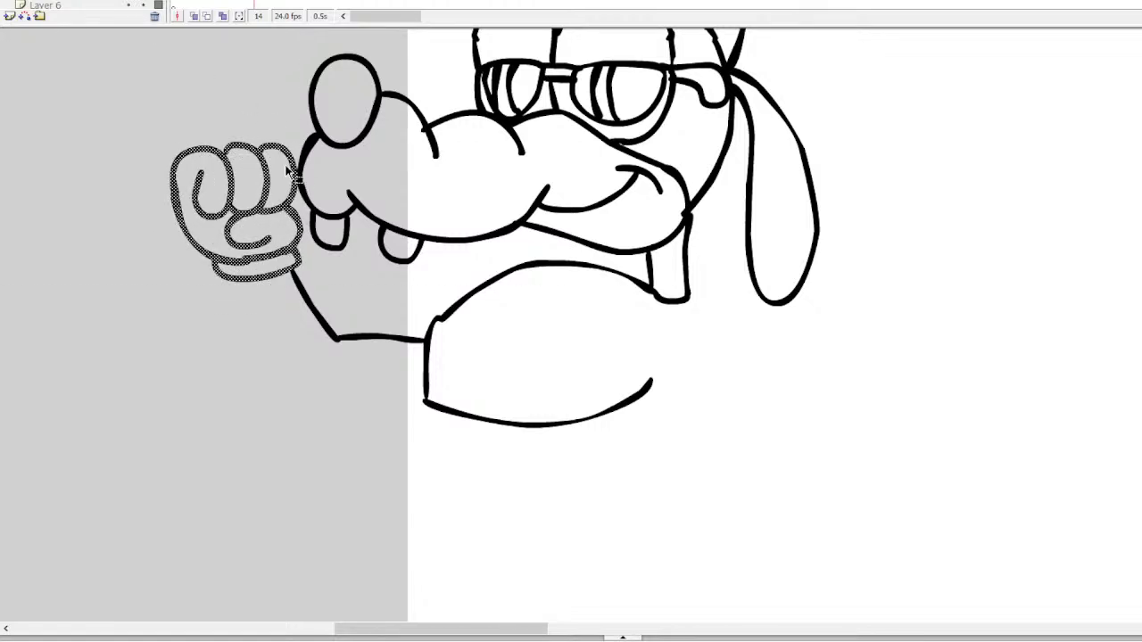
mouse_move(264, 284)
left_mouse_down()
mouse_move(327, 370)
mouse_move(411, 373)
left_mouse_up()
mouse_move(434, 304)
left_mouse_down()
mouse_move(420, 308)
mouse_move(411, 374)
mouse_move(441, 393)
mouse_move(437, 305)
left_mouse_up()
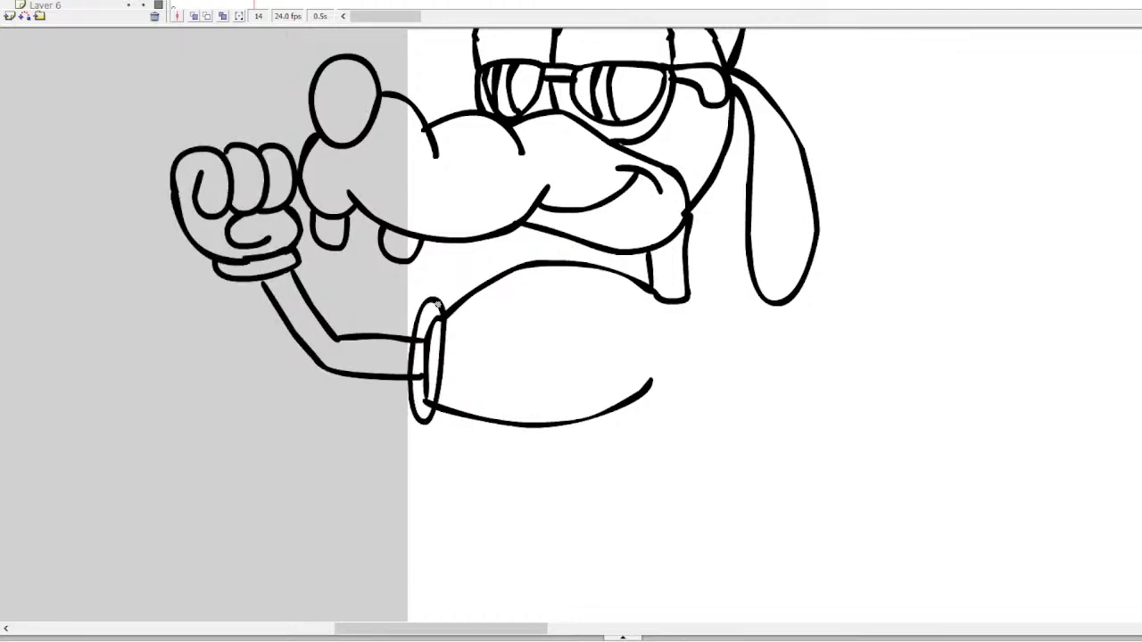
left_click_drag(531, 629, 544, 630)
mouse_move(619, 283)
left_mouse_down()
mouse_move(668, 265)
mouse_move(718, 276)
mouse_move(769, 321)
mouse_move(797, 399)
left_mouse_up()
key("ctrl+z")
left_click_drag(479, 426, 550, 517)
left_click_drag(705, 409, 696, 529)
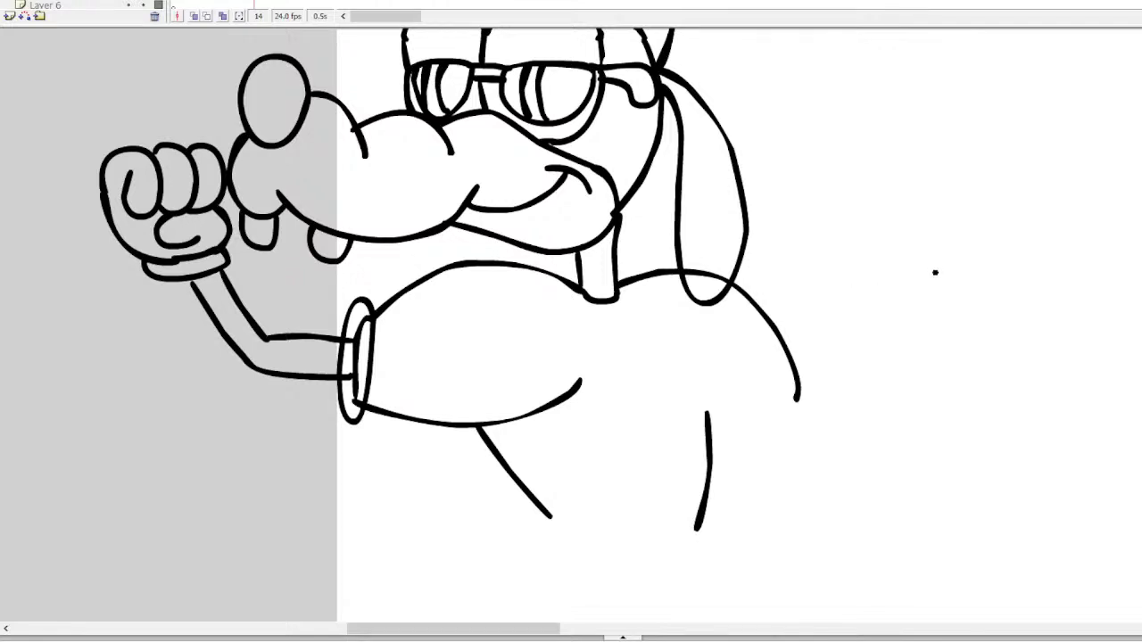
key("ctrl+z")
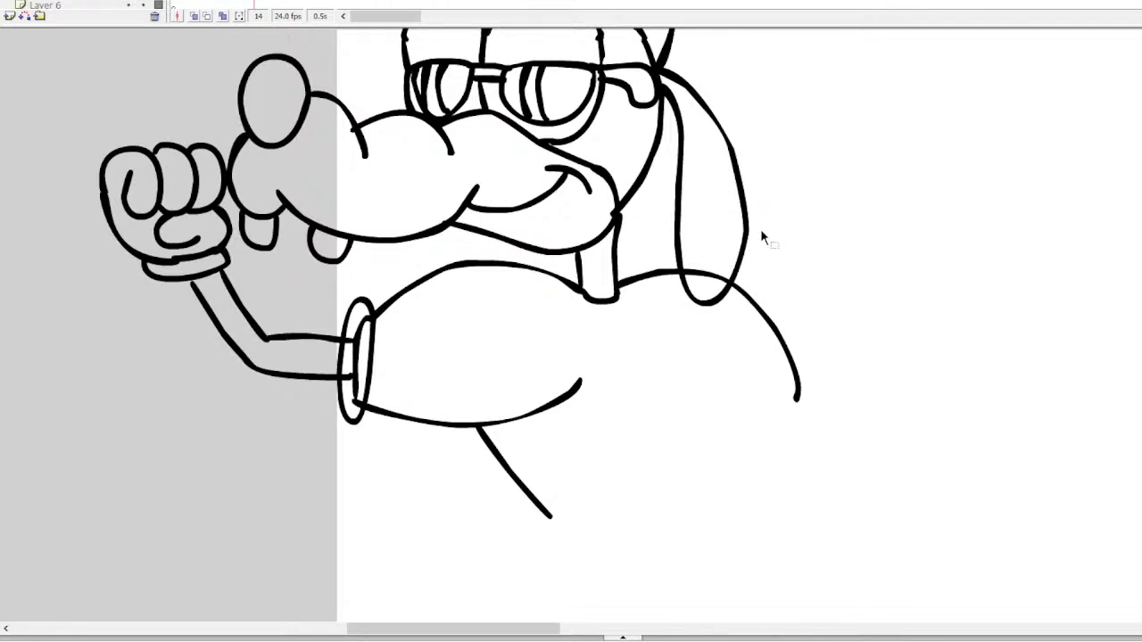
key("ctrl+z")
key("ctrl+z")
Draw the second shoulder and sleeve with a narrow slanted cuff, and the torso tapering to a flat waist
mouse_move(617, 285)
left_mouse_down()
mouse_move(728, 268)
mouse_move(795, 307)
left_mouse_up()
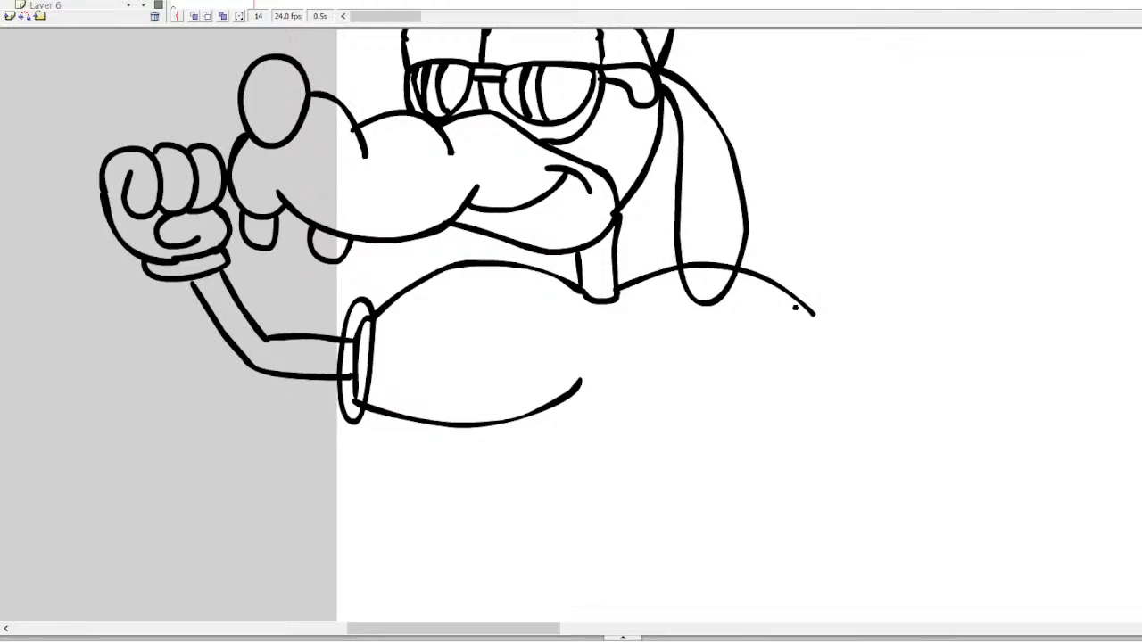
mouse_move(705, 361)
left_mouse_down()
mouse_move(708, 396)
mouse_move(657, 522)
mouse_move(594, 520)
mouse_move(568, 503)
mouse_move(528, 409)
left_mouse_up()
mouse_move(813, 312)
left_mouse_down()
mouse_move(825, 342)
mouse_move(803, 377)
mouse_move(705, 419)
left_mouse_up()
mouse_move(817, 332)
left_mouse_down()
mouse_move(851, 357)
mouse_move(809, 408)
mouse_move(744, 449)
mouse_move(705, 420)
left_mouse_up()
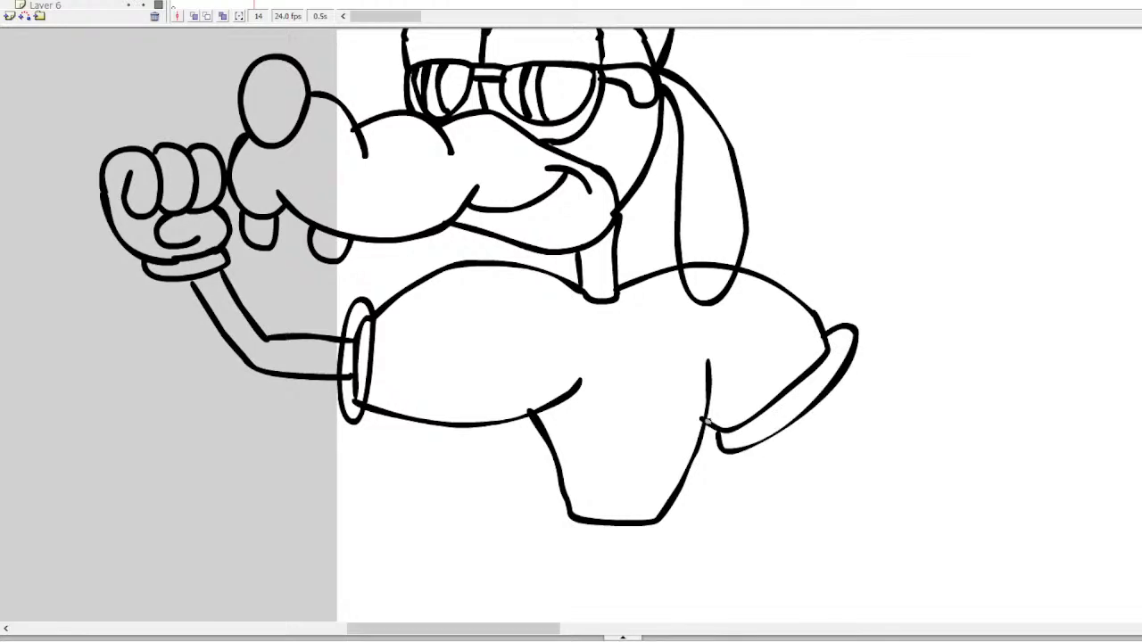
key("ctrl+z")
mouse_move(821, 323)
left_mouse_down()
mouse_move(833, 357)
mouse_move(798, 396)
mouse_move(706, 437)
left_mouse_up()
Draw the second arm bent at the elbow with its gloved hand resting on the hip
mouse_move(714, 421)
left_mouse_down()
mouse_move(804, 349)
mouse_move(872, 416)
mouse_move(848, 460)
mouse_move(766, 508)
left_mouse_up()
key("ctrl+z")
mouse_move(802, 395)
left_mouse_down()
mouse_move(842, 450)
mouse_move(754, 510)
left_mouse_up()
mouse_move(777, 413)
left_mouse_down()
mouse_move(800, 446)
mouse_move(745, 480)
mouse_move(754, 511)
left_mouse_up()
mouse_move(741, 468)
left_mouse_down()
mouse_move(678, 484)
mouse_move(710, 487)
left_mouse_up()
mouse_move(687, 500)
left_mouse_down()
mouse_move(678, 542)
mouse_move(712, 590)
mouse_move(755, 572)
mouse_move(704, 549)
left_mouse_up()
key("ctrl+z")
left_click_drag(670, 505, 667, 518)
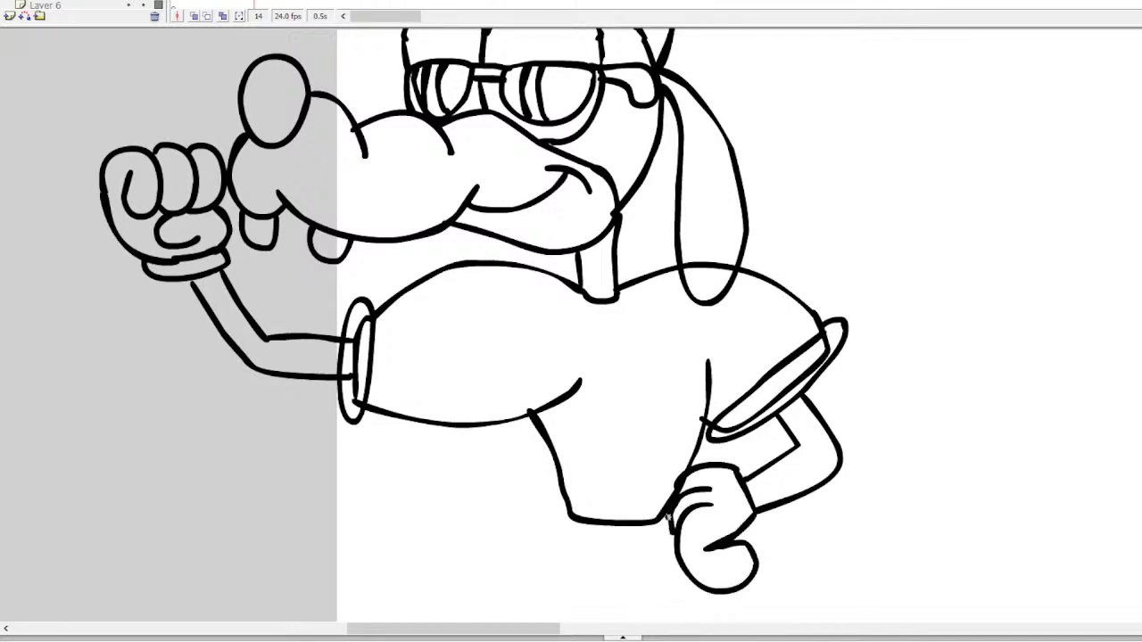
Draw the outer and inner edges of two spread trouser legs below the waist
scroll(571, 322, "down", 3)
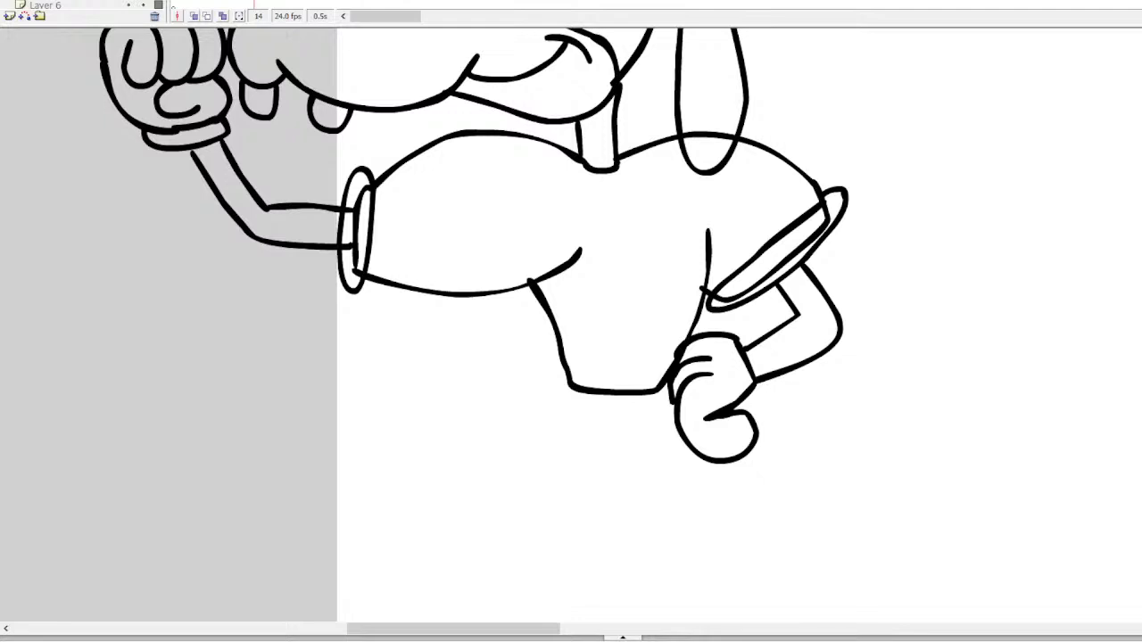
scroll(570, 321, "down", 4)
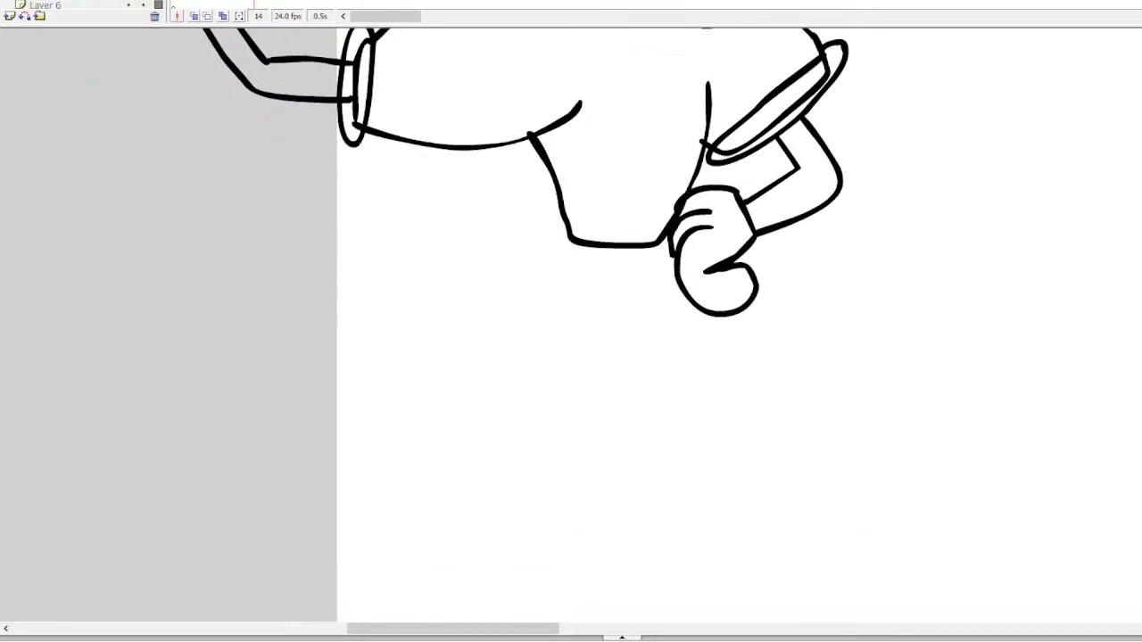
left_click_drag(574, 230, 522, 438)
key("ctrl+z")
mouse_move(574, 228)
left_mouse_down()
mouse_move(523, 331)
mouse_move(506, 409)
left_mouse_up()
left_click_drag(630, 276, 596, 413)
mouse_move(661, 228)
left_mouse_down()
mouse_move(712, 328)
mouse_move(739, 459)
left_mouse_up()
key("ctrl+z")
left_click_drag(699, 295, 732, 420)
left_click_drag(622, 313, 655, 410)
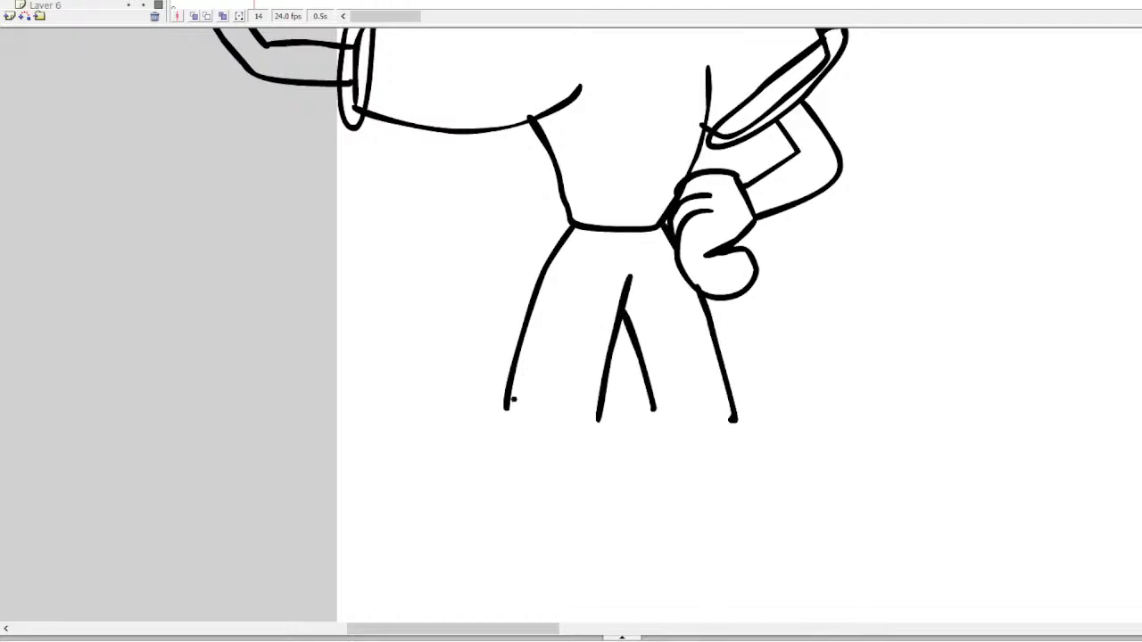
Extend both trouser legs downward and close them with rounded hems
mouse_move(506, 415)
left_mouse_down()
mouse_move(556, 481)
mouse_move(597, 414)
mouse_move(673, 470)
mouse_move(732, 418)
left_mouse_up()
key("ctrl+z")
mouse_move(653, 406)
left_mouse_down()
mouse_move(660, 471)
mouse_move(734, 491)
mouse_move(732, 418)
left_mouse_up()
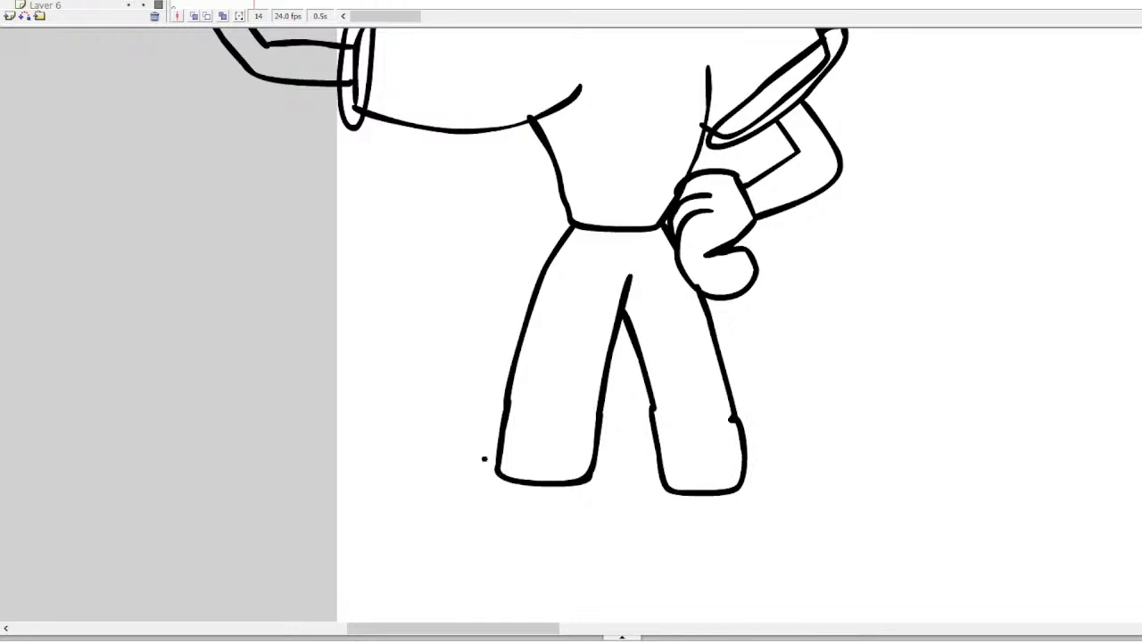
Draw large bulbous shoes with heels under both legs and add a round highlight on the first shoe's toe
mouse_move(500, 475)
left_mouse_down()
mouse_move(331, 466)
mouse_move(460, 562)
mouse_move(590, 519)
mouse_move(584, 479)
left_mouse_up()
mouse_move(667, 493)
left_mouse_down()
mouse_move(708, 573)
mouse_move(721, 535)
mouse_move(750, 577)
mouse_move(877, 565)
mouse_move(903, 458)
mouse_move(720, 484)
left_mouse_up()
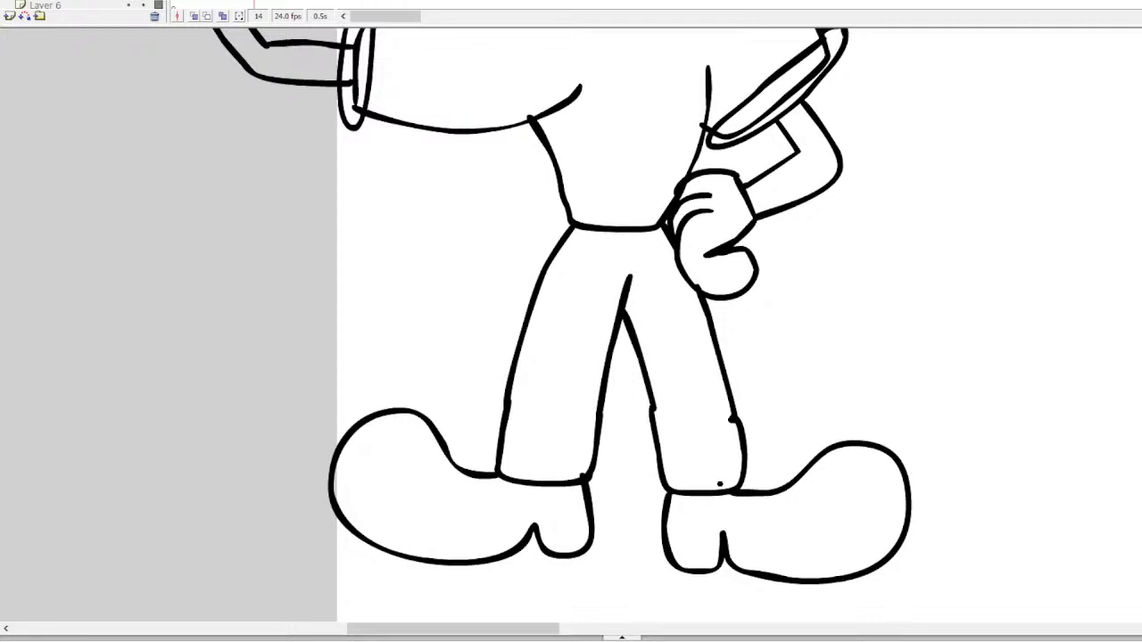
mouse_move(403, 418)
left_mouse_down()
mouse_move(384, 434)
mouse_move(398, 413)
left_mouse_up()
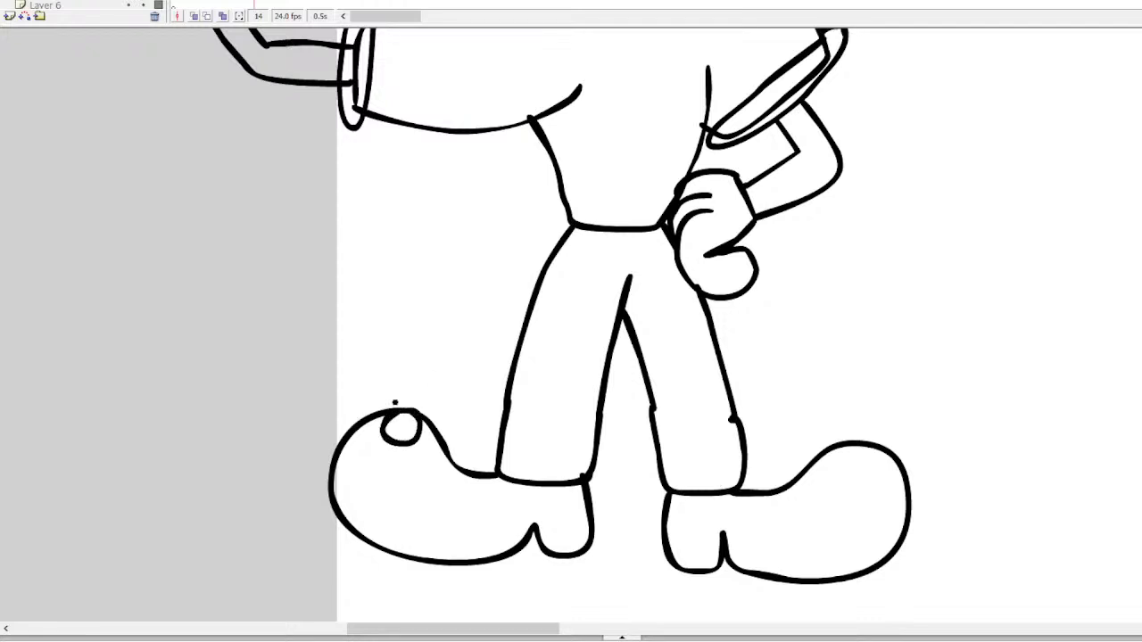
Draw a small round highlight on the toe of the second shoe
mouse_move(844, 446)
left_mouse_down()
mouse_move(838, 467)
mouse_move(850, 447)
left_mouse_up()
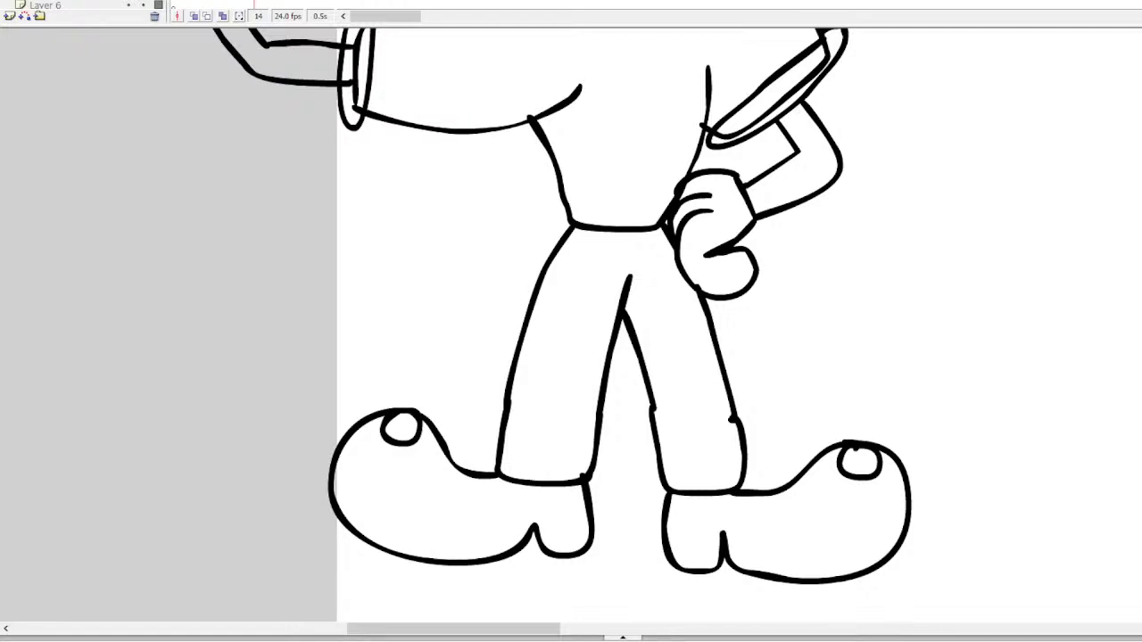
Try filling the raised arm, shirt and both sleeves with black, removing the ear outline that overlaps the shoulder
scroll(570, 321, "up", 5)
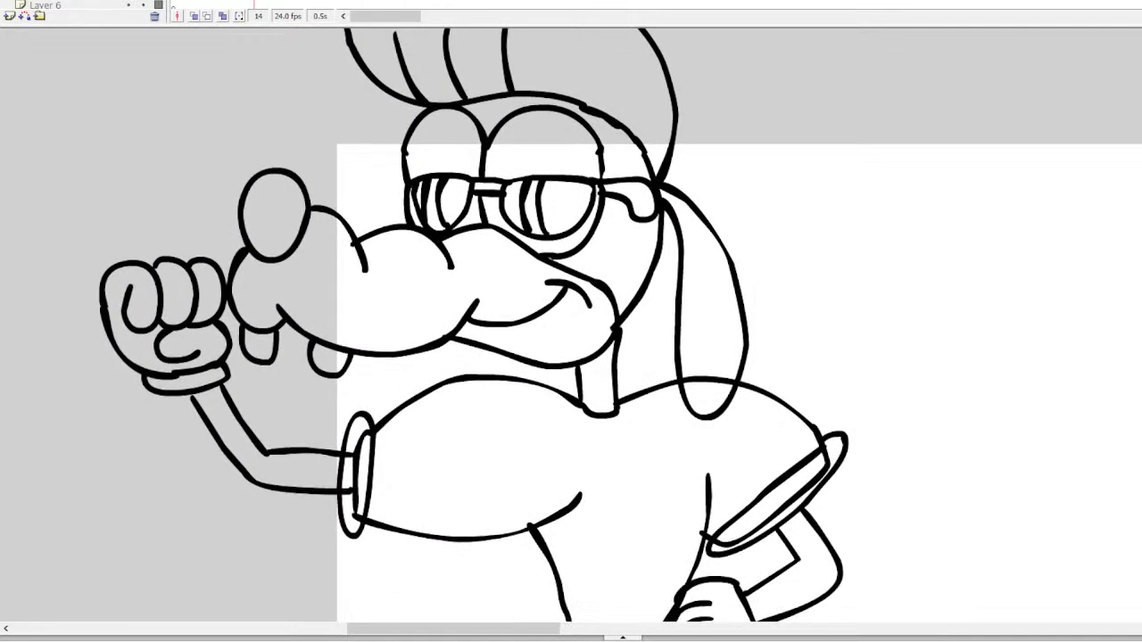
left_click(240, 403)
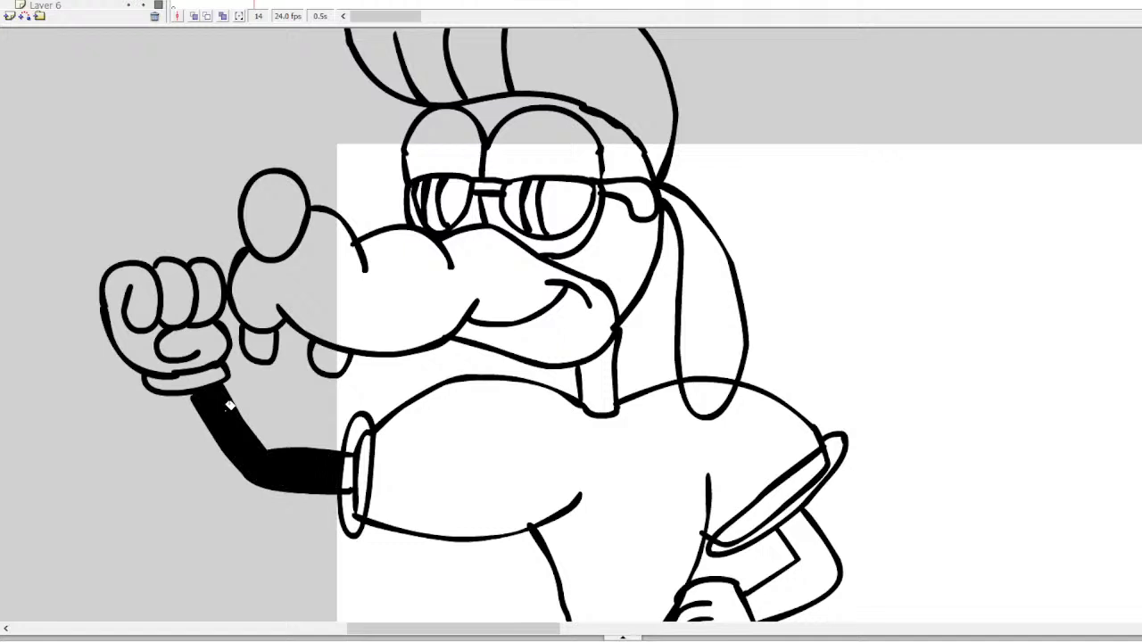
left_click(366, 461)
left_click(389, 473)
left_click(357, 504)
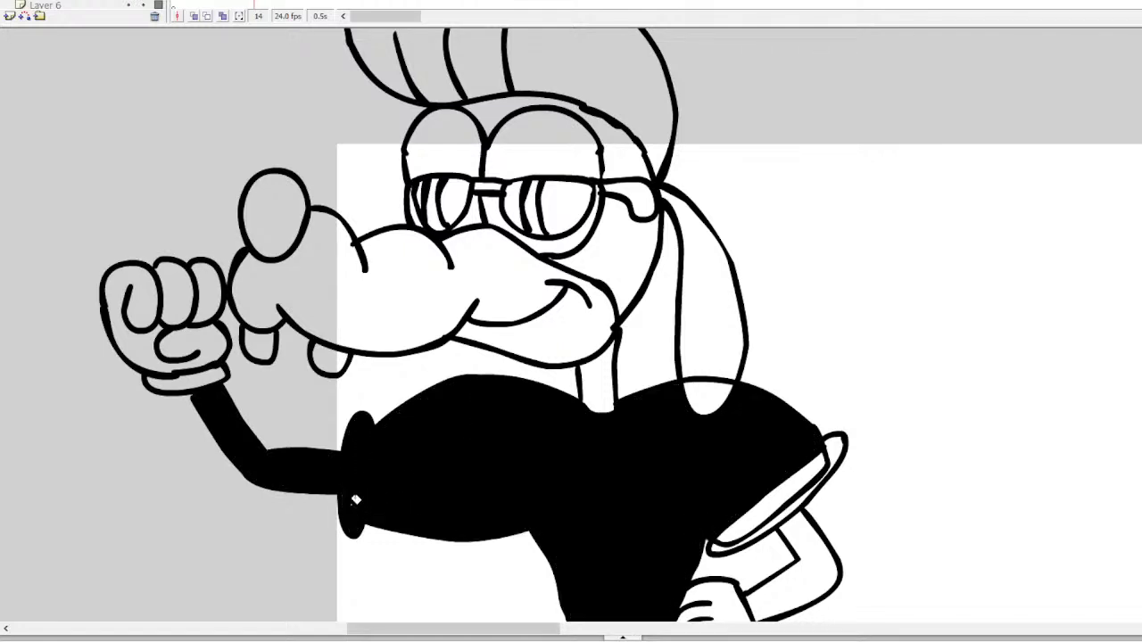
left_click(716, 393)
left_click(772, 505)
left_click(790, 505)
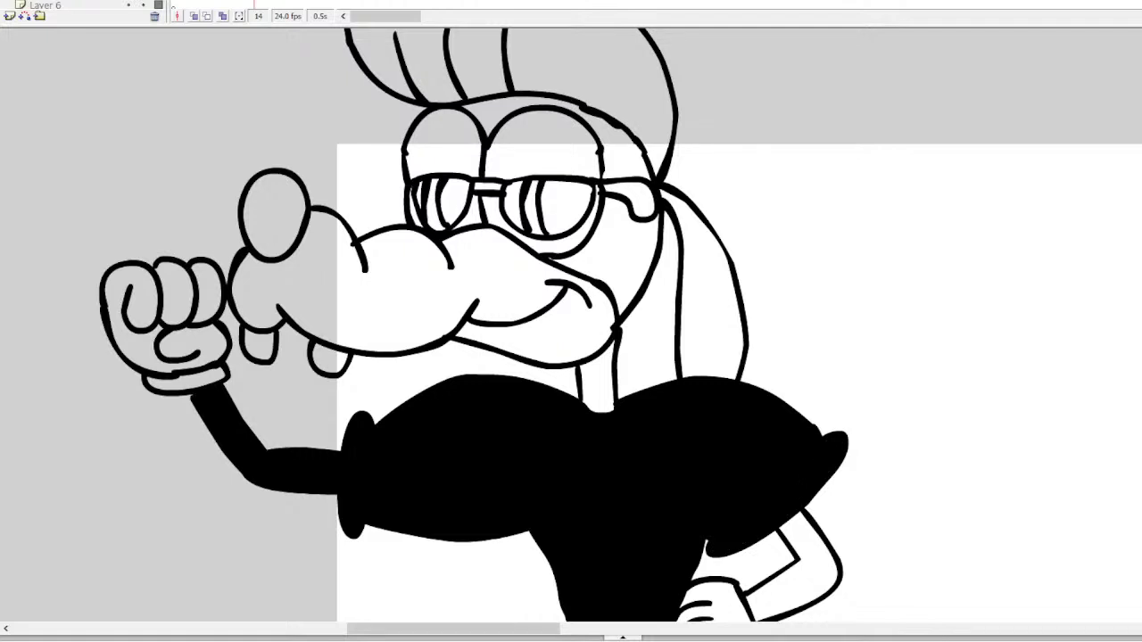
Try adding thin white crease lines on the black shirt at the sleeve cuff and both armpits
scroll(571, 322, "down", 4)
scroll(570, 321, "up", 2)
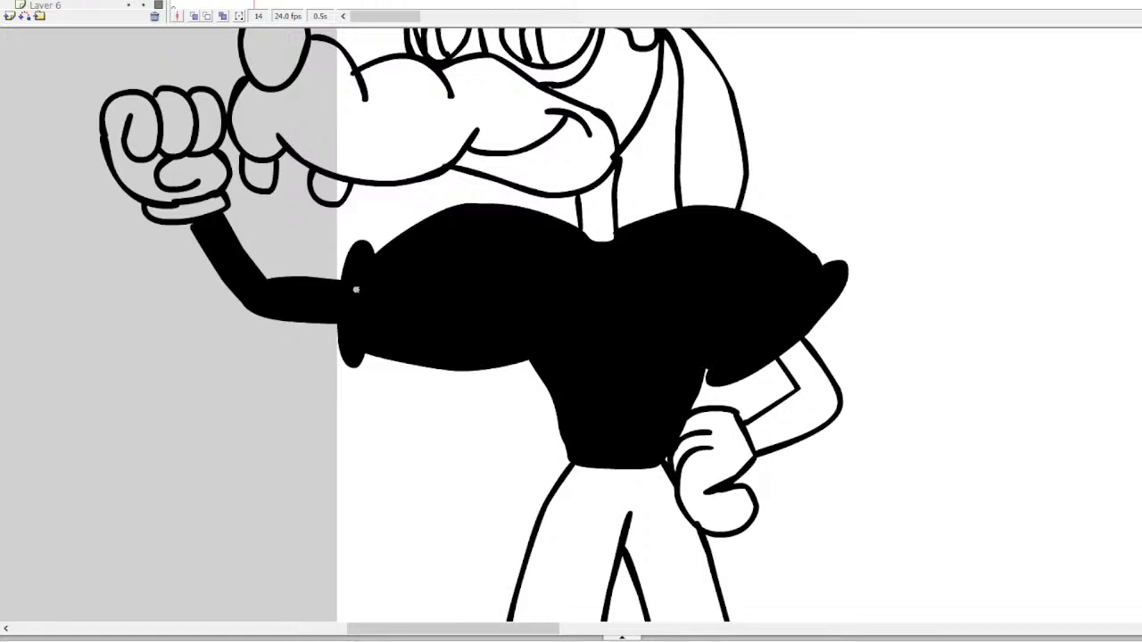
left_click_drag(352, 279, 348, 319)
left_click_drag(712, 266, 705, 360)
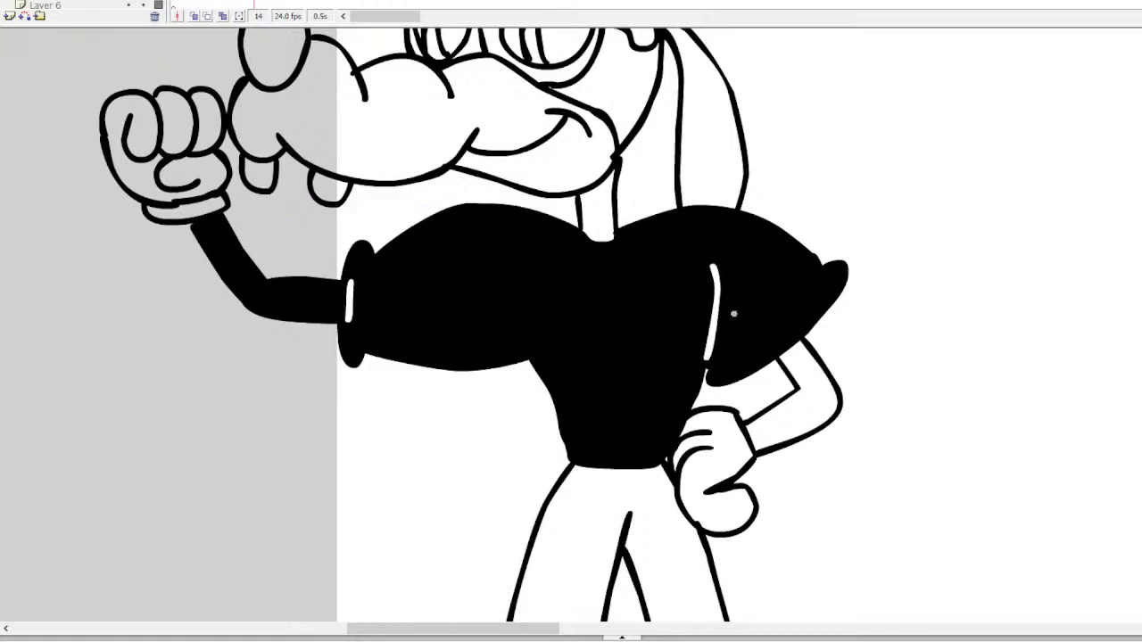
mouse_move(533, 349)
left_mouse_down()
mouse_move(576, 280)
mouse_move(572, 267)
left_mouse_up()
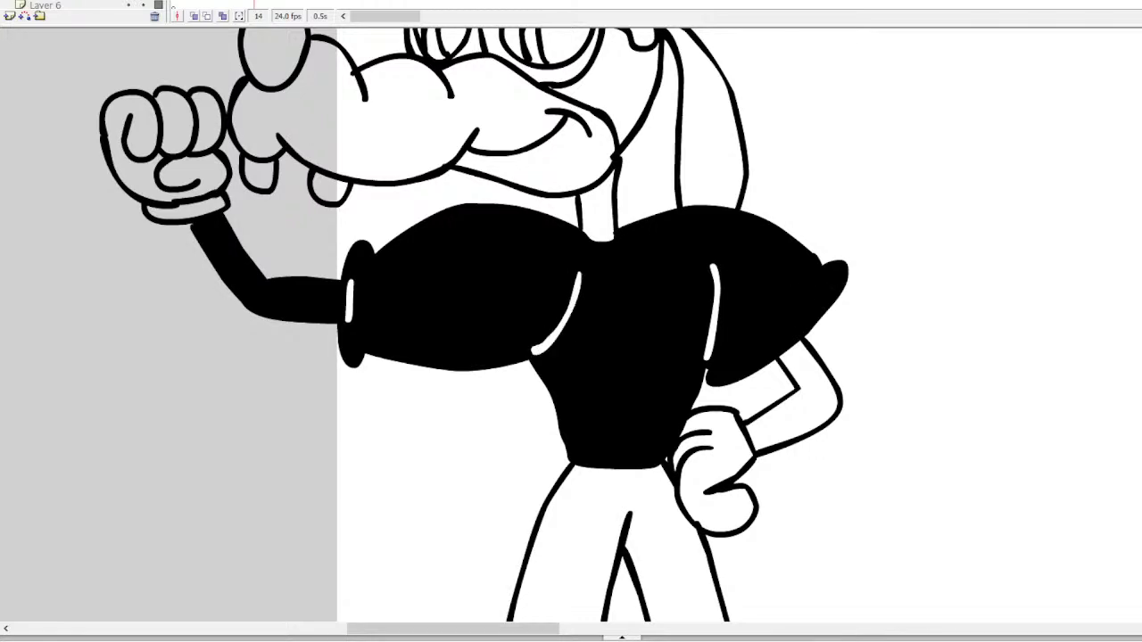
Try filling both shoes with black around their white toe highlights
scroll(571, 322, "down", 3)
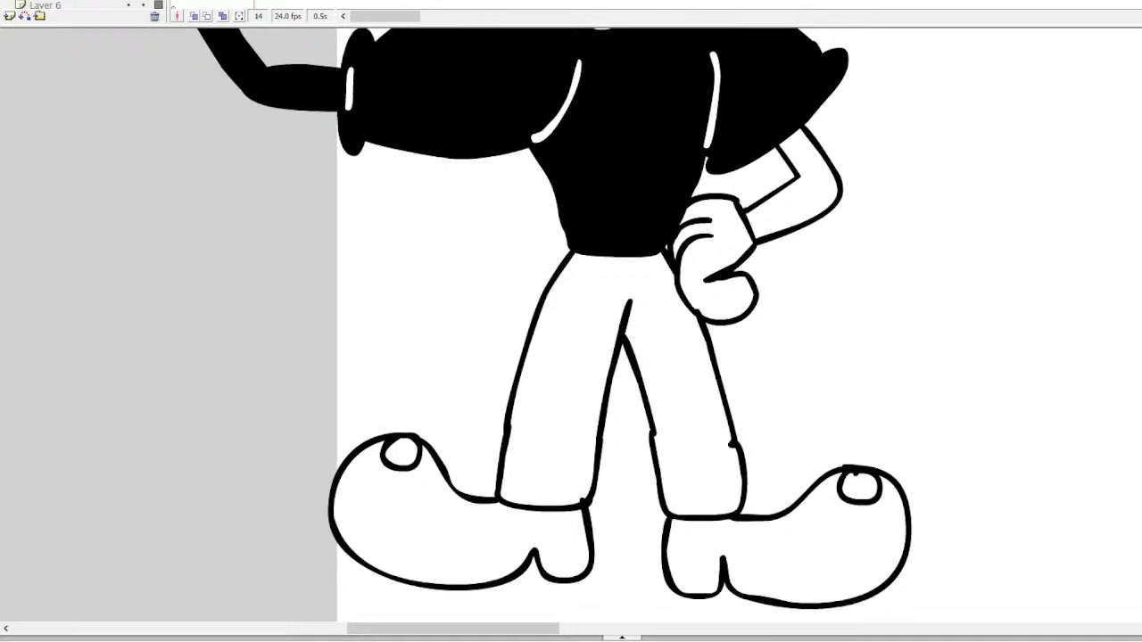
left_click(476, 536)
left_click(746, 541)
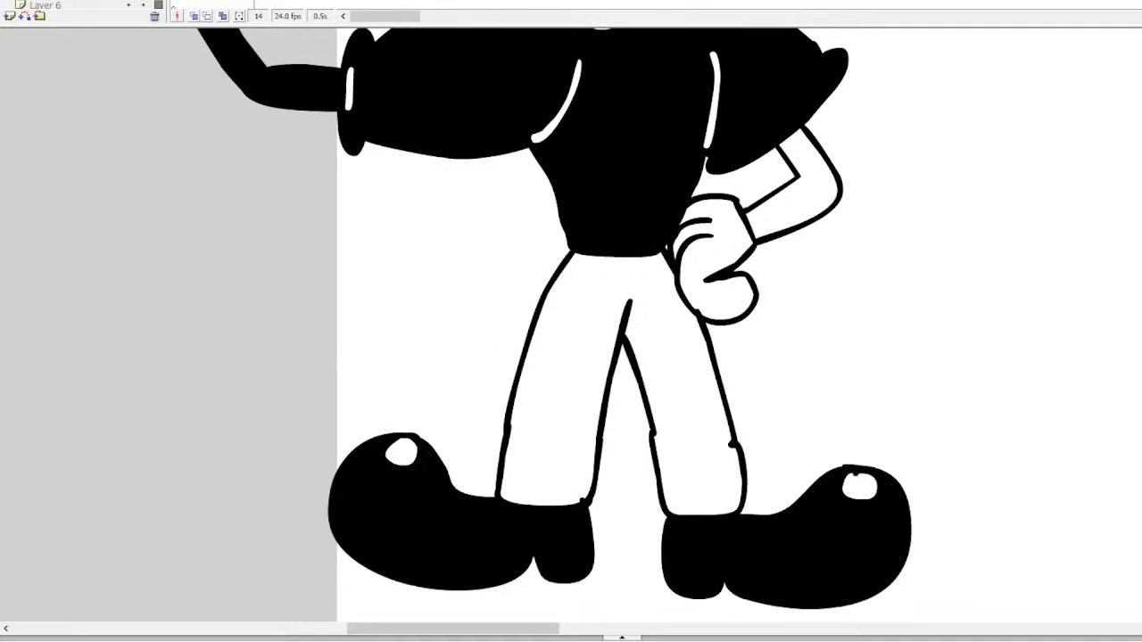
Try filling the eyelids, forehead and side of the head with black, and undo those fills
scroll(570, 321, "up", 6)
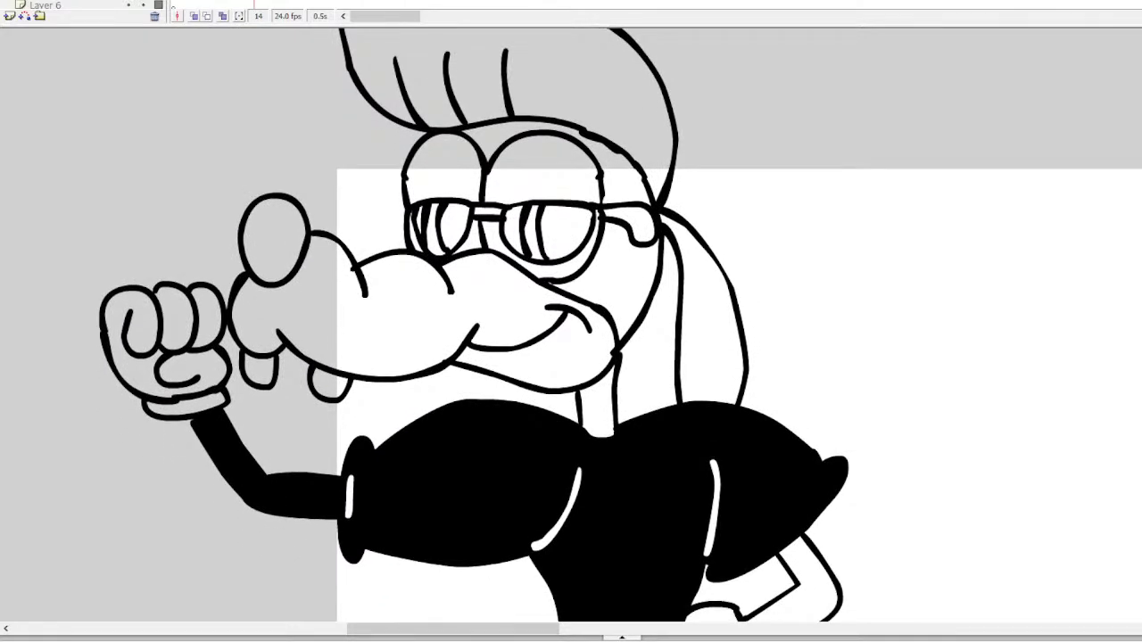
left_click(538, 179)
left_click(467, 159)
left_click(501, 121)
left_click(621, 262)
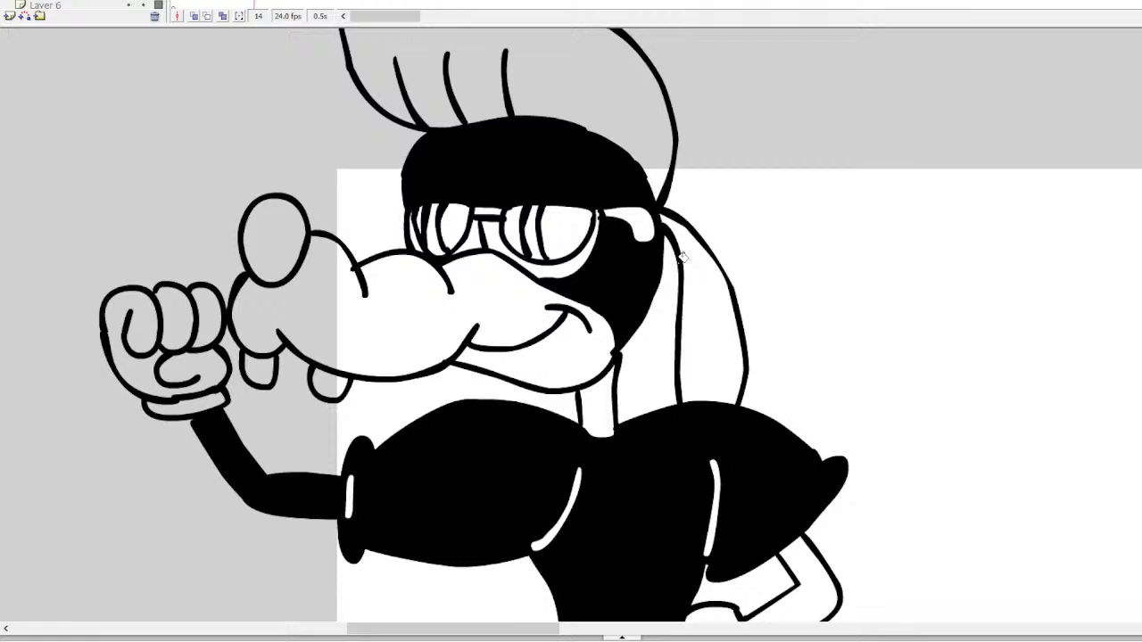
key("ctrl+z")
key("ctrl+z")
key("ctrl+z")
key("ctrl+z")
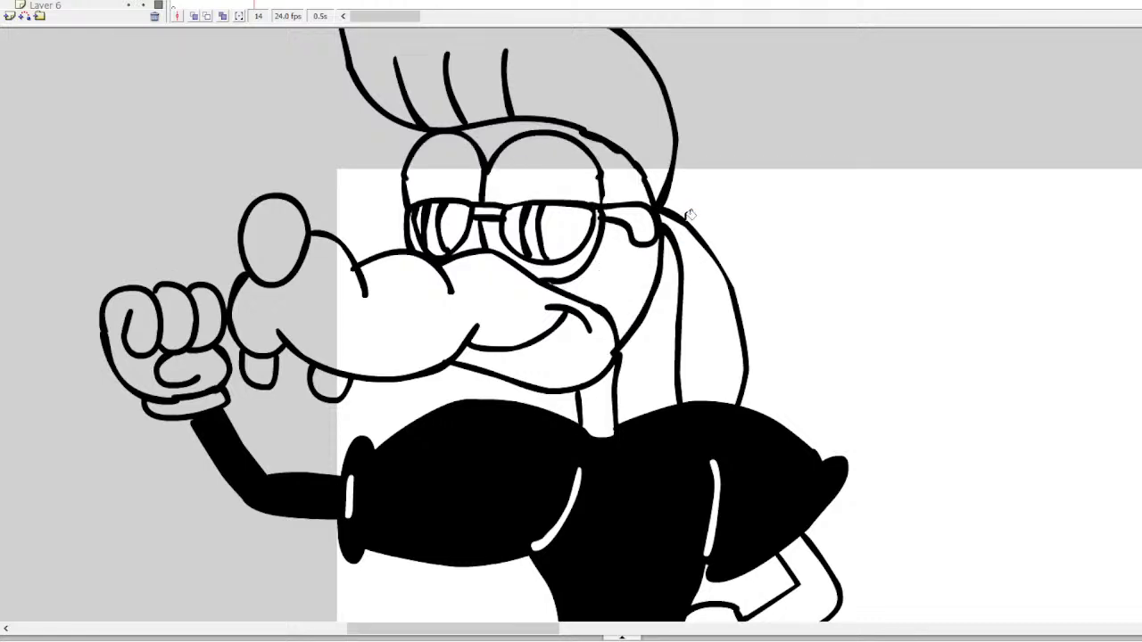
Undo the black fills on the shoes, shirt, sleeves and raised arm together with the white crease lines
scroll(571, 322, "down", 5)
scroll(571, 321, "up", 2)
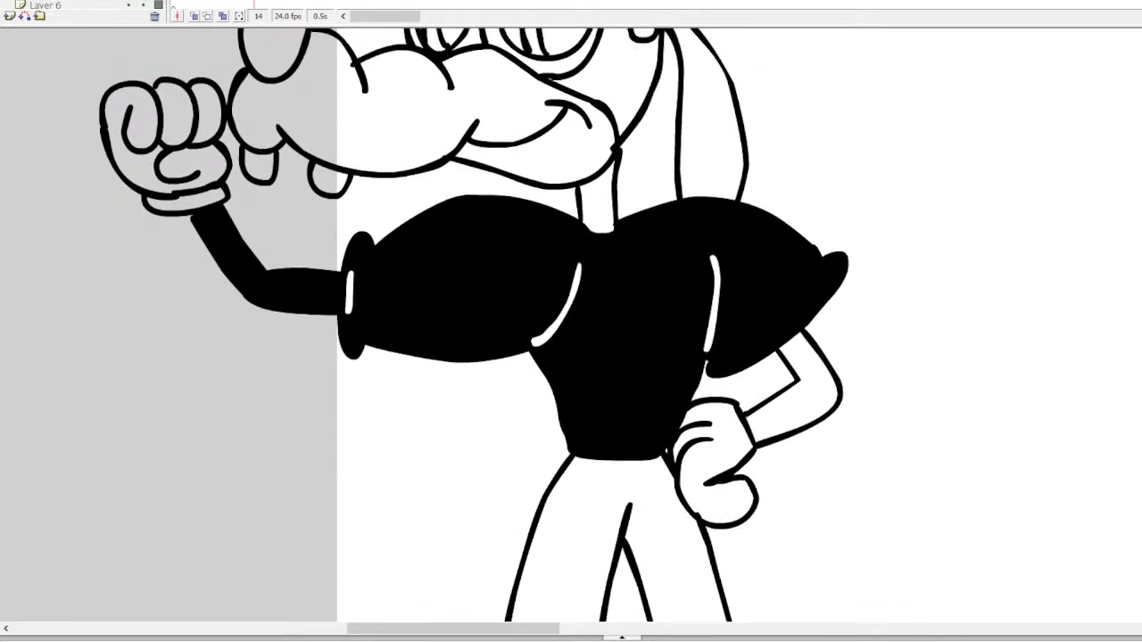
scroll(571, 321, "up", 1)
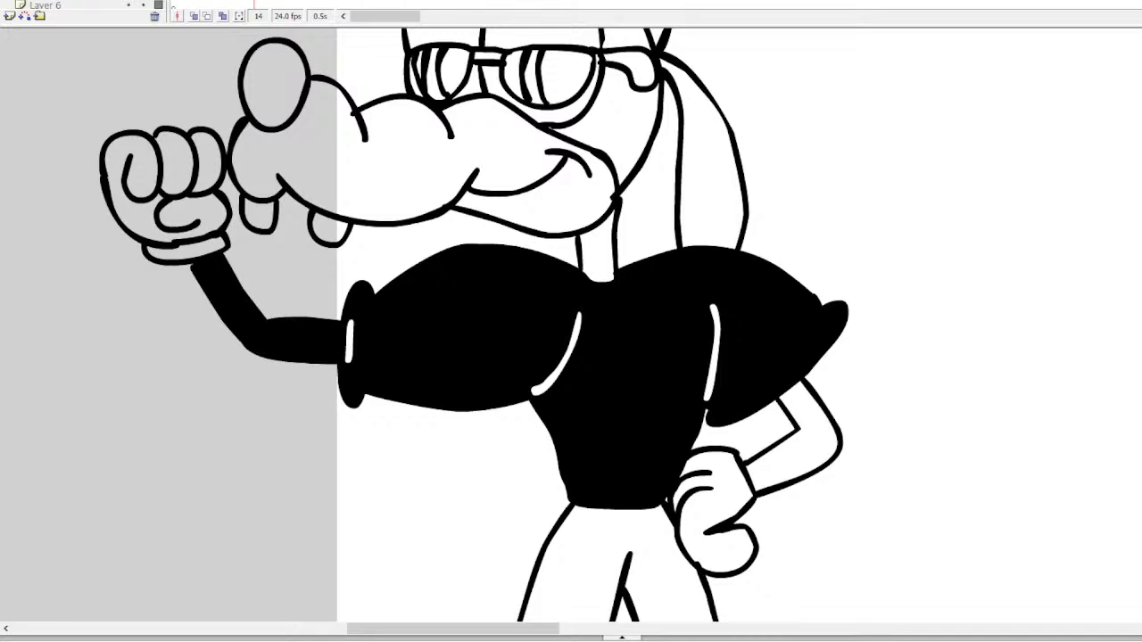
key("ctrl+z")
key("ctrl+z")
key("ctrl+z")
key("ctrl+z")
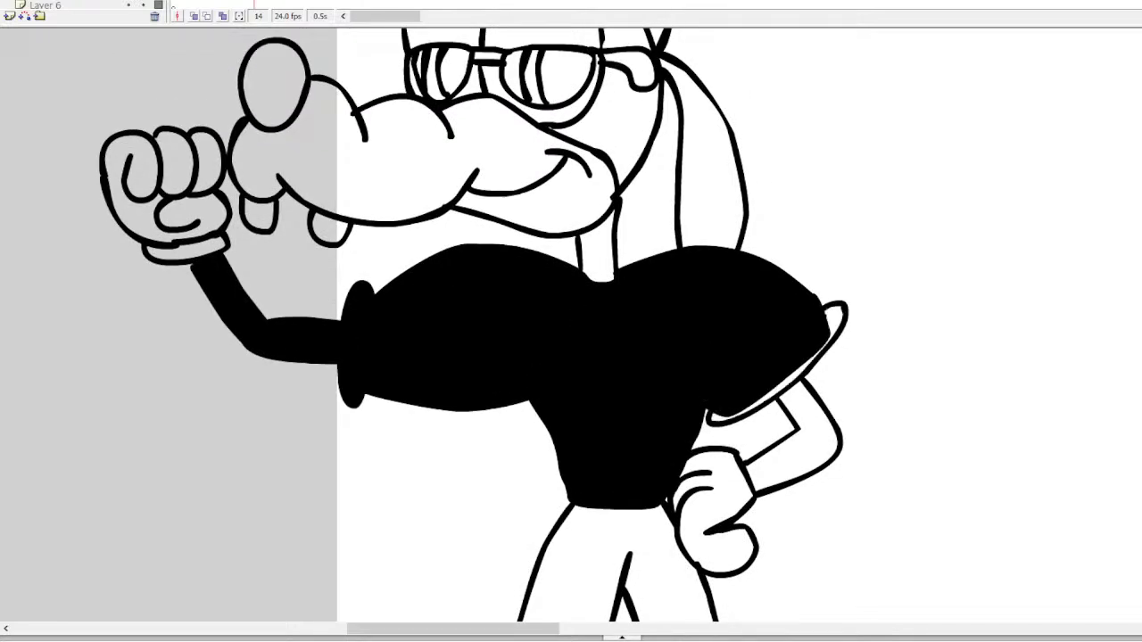
key("ctrl+z")
key("ctrl+z")
key("ctrl+z")
key("ctrl+z")
key("ctrl+z")
key("ctrl+z")
key("ctrl+z")
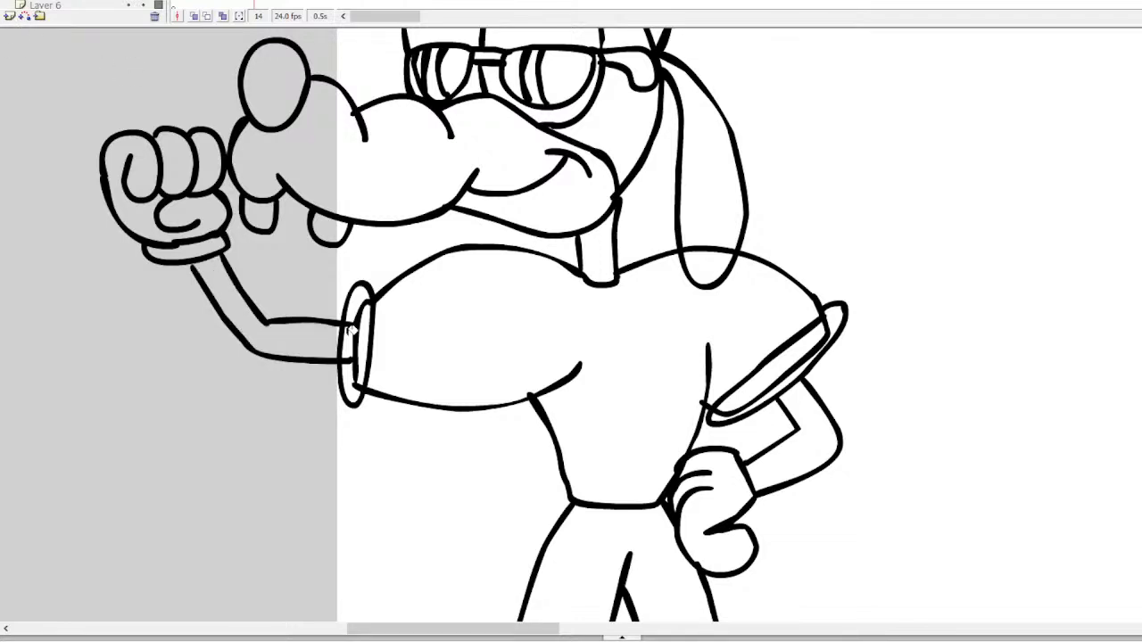
Fill both arms with dark gray and remove the ear tip that overlaps the shirt's shoulder
left_click(306, 335)
left_click(795, 445)
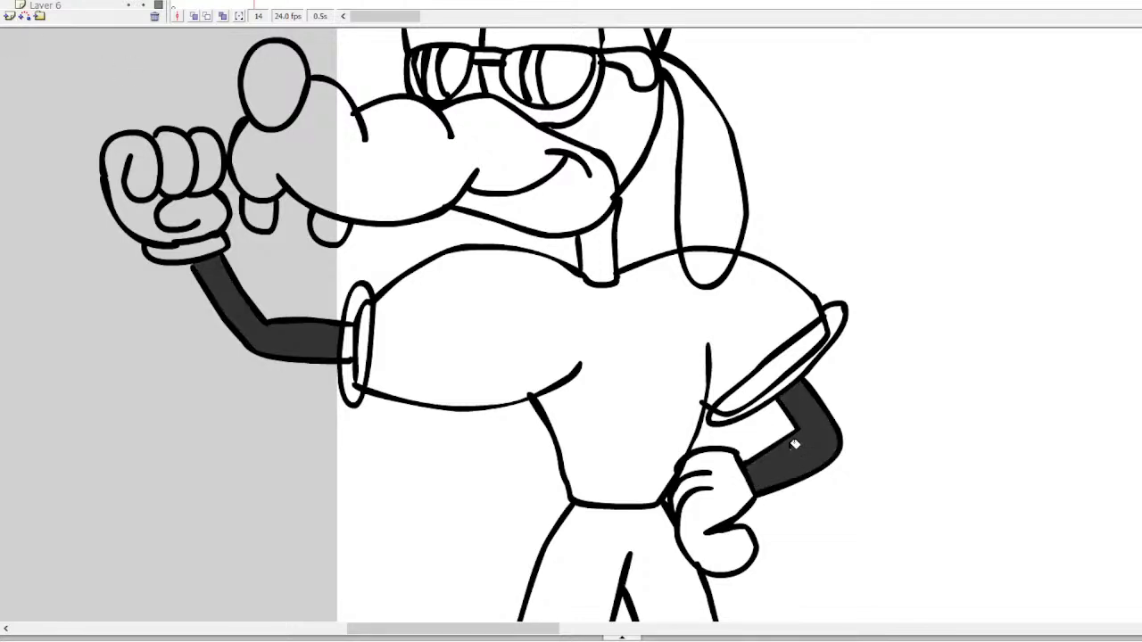
mouse_move(745, 239)
left_mouse_down()
mouse_move(696, 267)
mouse_move(683, 258)
mouse_move(726, 276)
mouse_move(736, 252)
left_mouse_up()
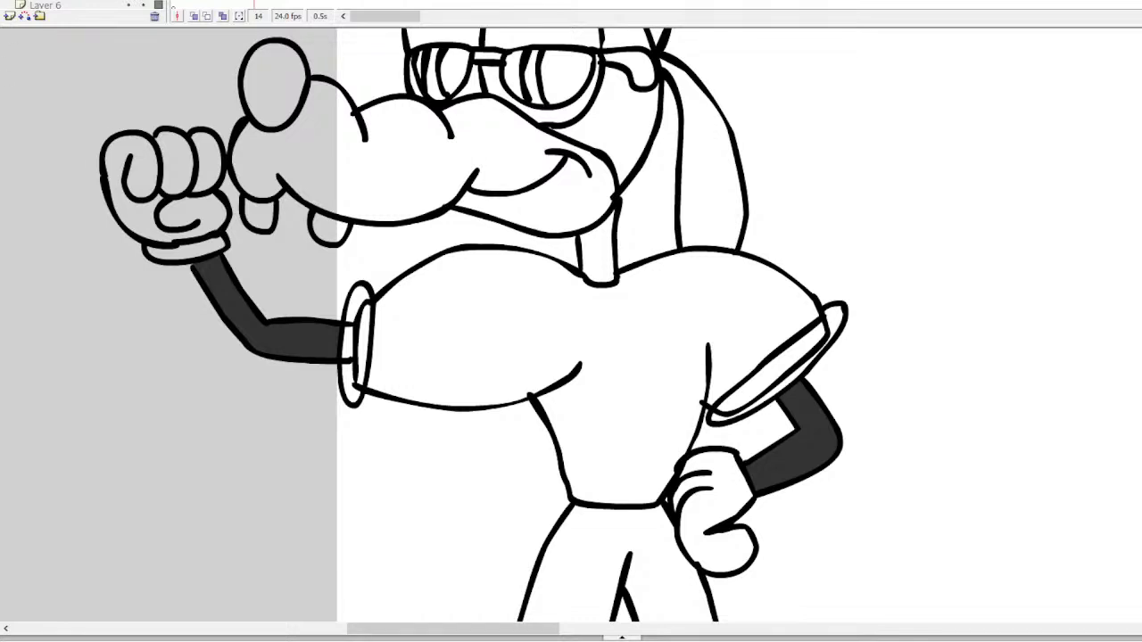
Fill the shirt, both sleeves and their cuffs with solid black
left_click(351, 342)
left_click(365, 344)
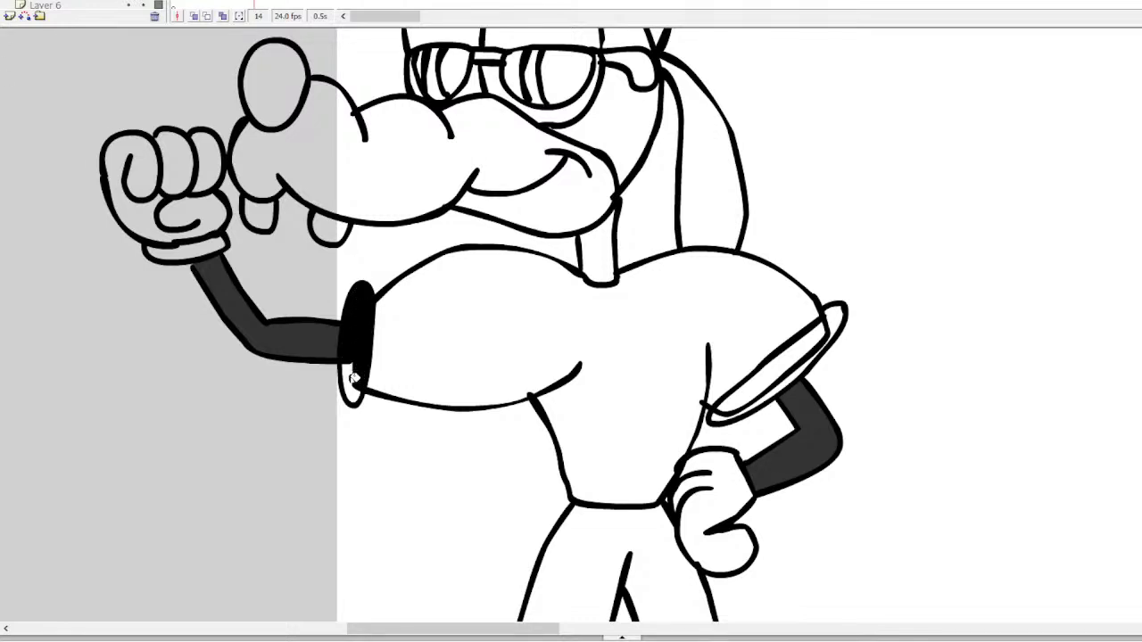
left_click(352, 384)
left_click(424, 312)
left_click(785, 351)
left_click(765, 387)
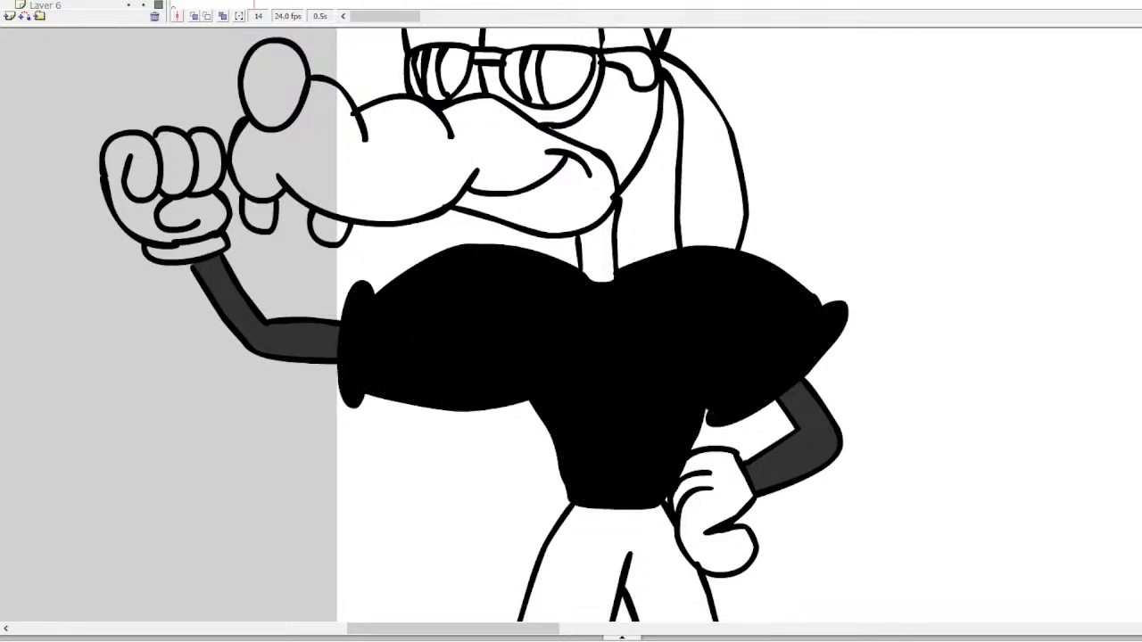
Fill both shoes with black, leaving the round toe highlights white
scroll(833, 500, "down", 8)
scroll(833, 500, "up", 1)
scroll(833, 499, "down", 1)
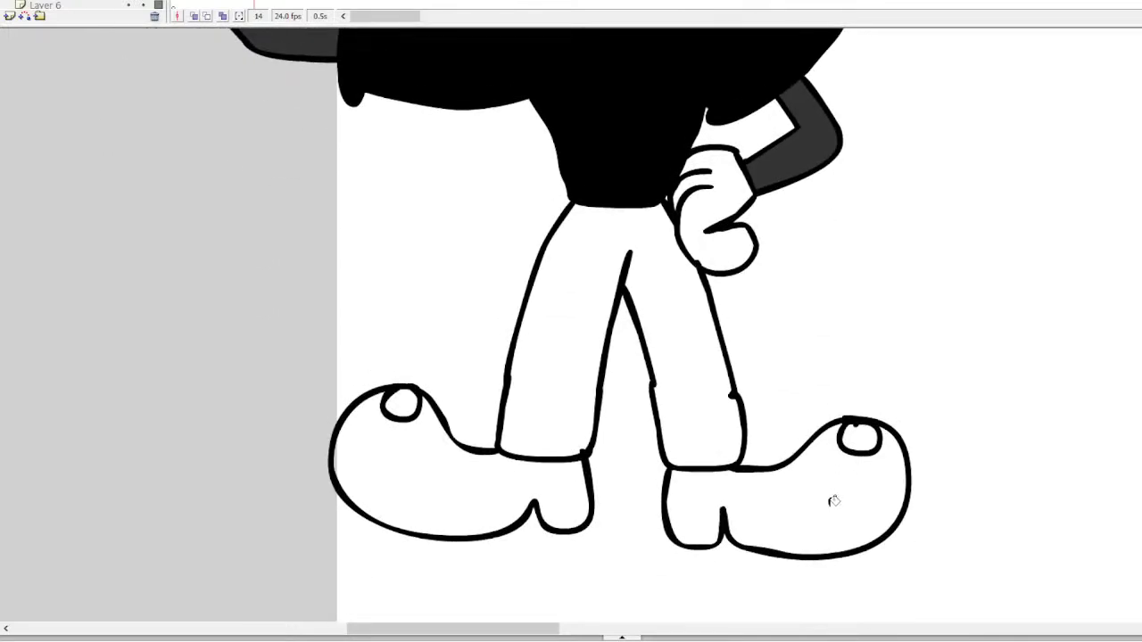
left_click(835, 498)
left_click(458, 477)
Fill the eyelids, forehead, side of the head, hanging ear and neck with dark gray
scroll(571, 321, "up", 5)
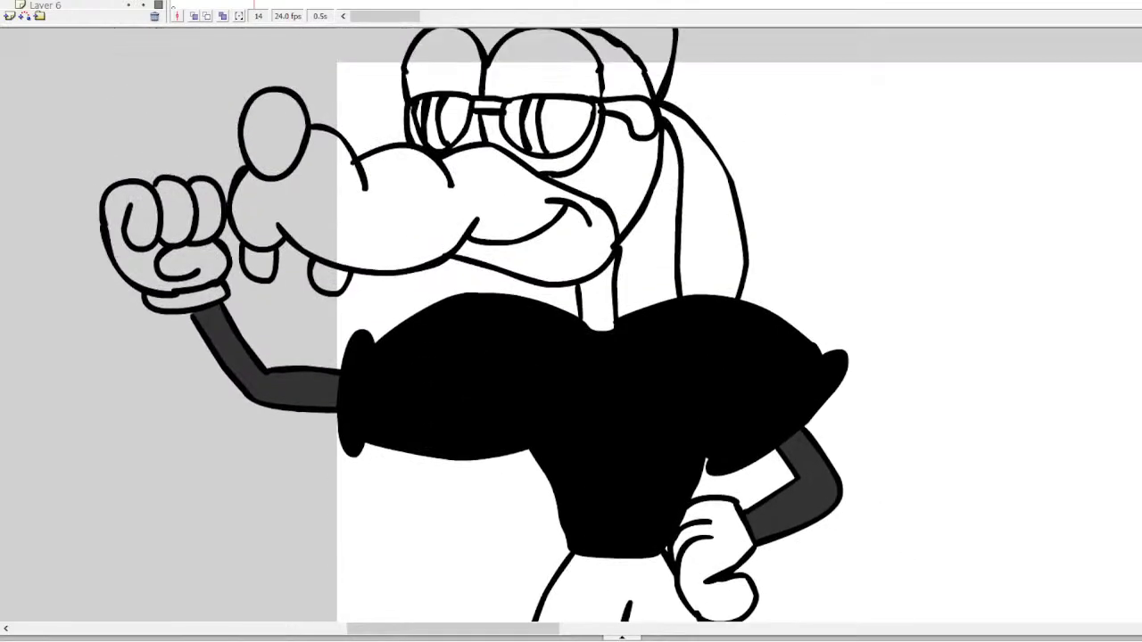
left_click(518, 45)
left_click(450, 54)
left_click(620, 162)
left_click(705, 203)
left_click(624, 54)
left_click(635, 76)
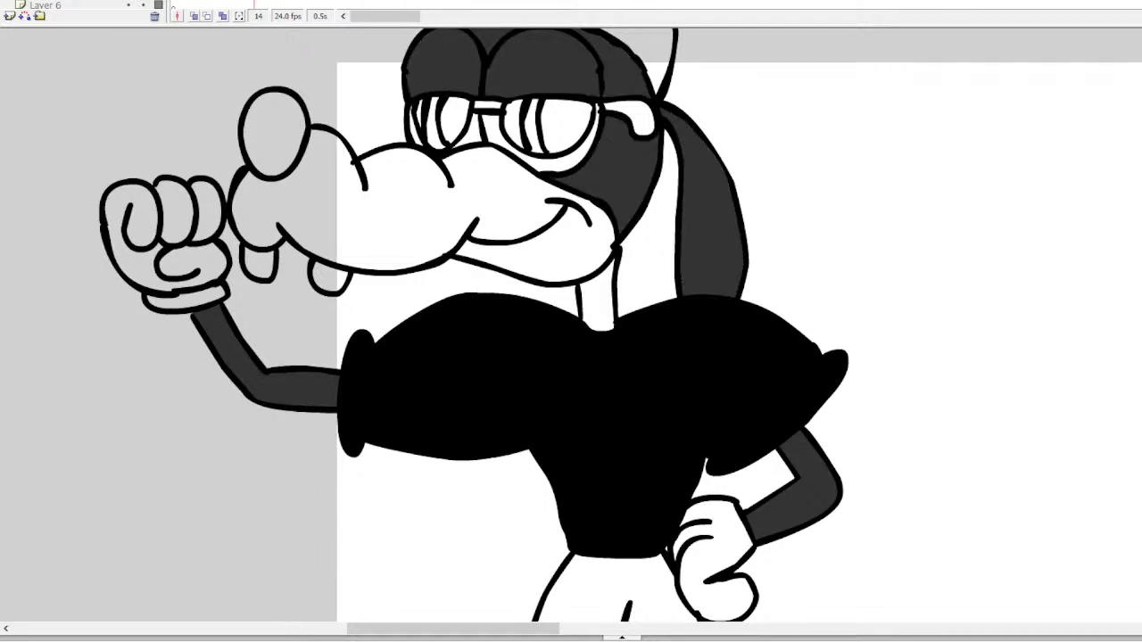
scroll(571, 321, "up", 2)
left_click(609, 417)
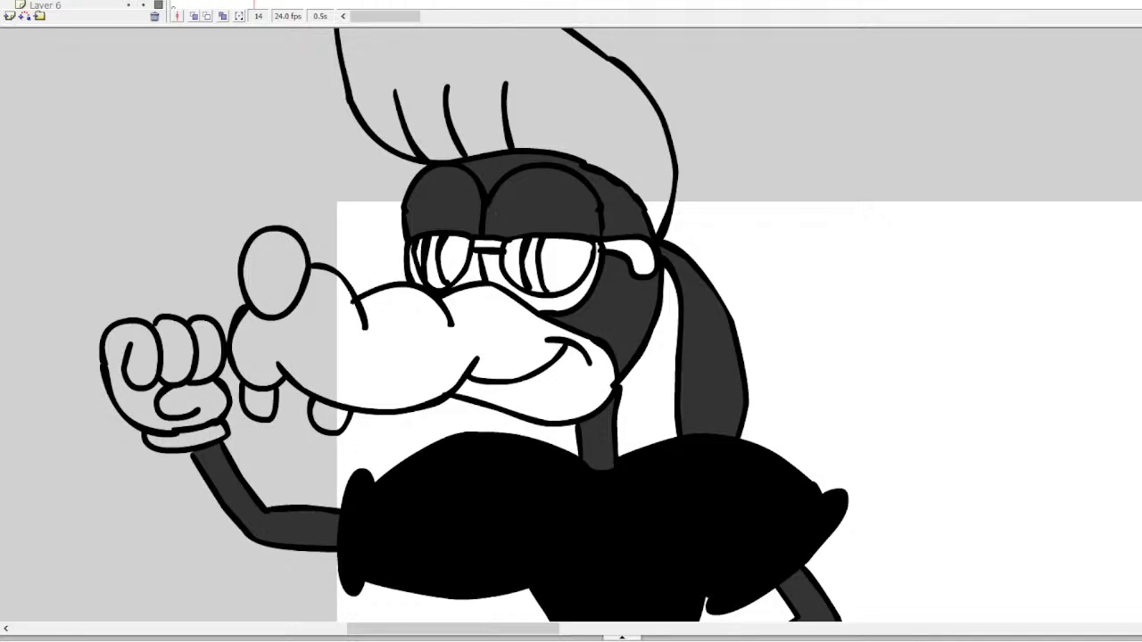
Fill the nose and the sunglasses' lenses, bridge and temple arm with black, leaving a glare stripe on each lens
left_click(267, 254)
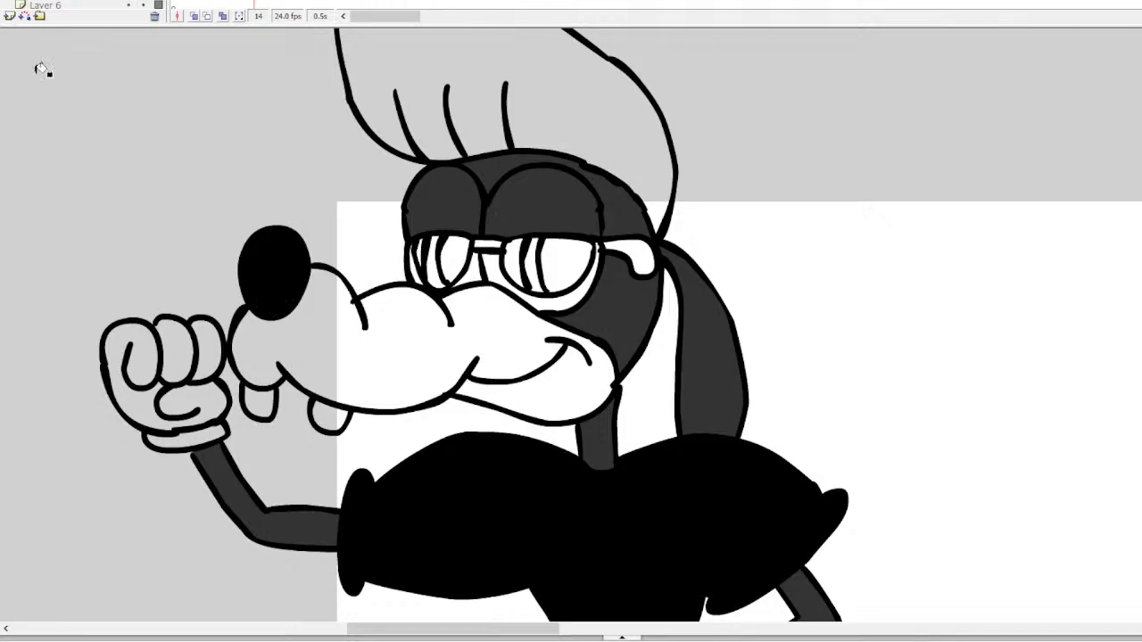
left_click(442, 392, "alt")
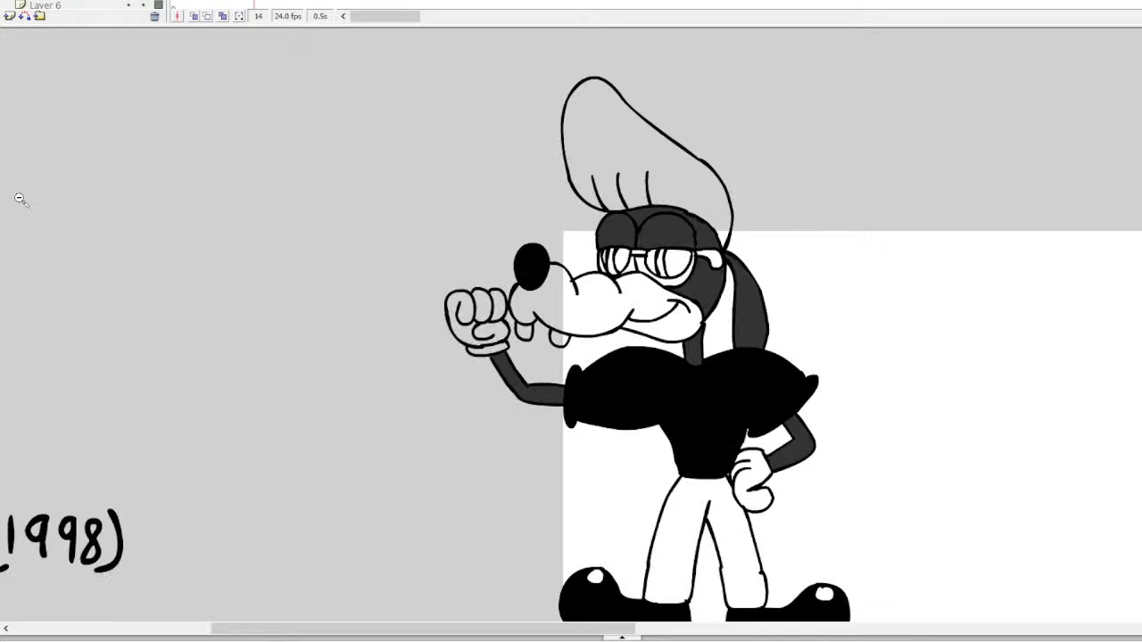
left_click(562, 262)
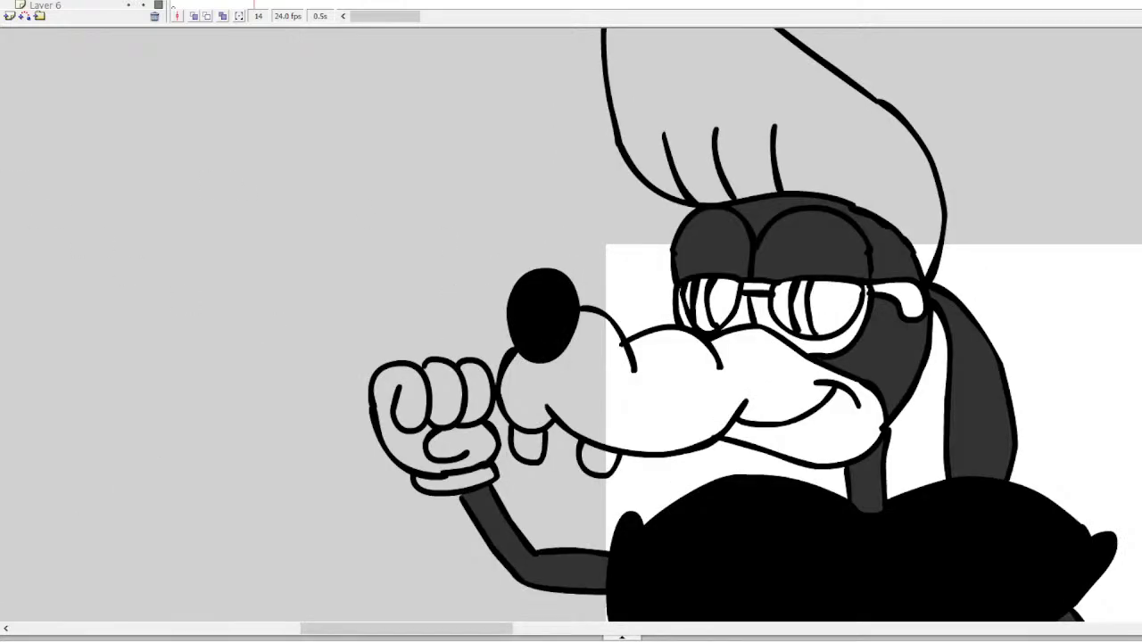
left_click(835, 309)
left_click(785, 303)
left_click(893, 287)
left_click(769, 285)
left_click(721, 305)
left_click(696, 295)
left_click(693, 294)
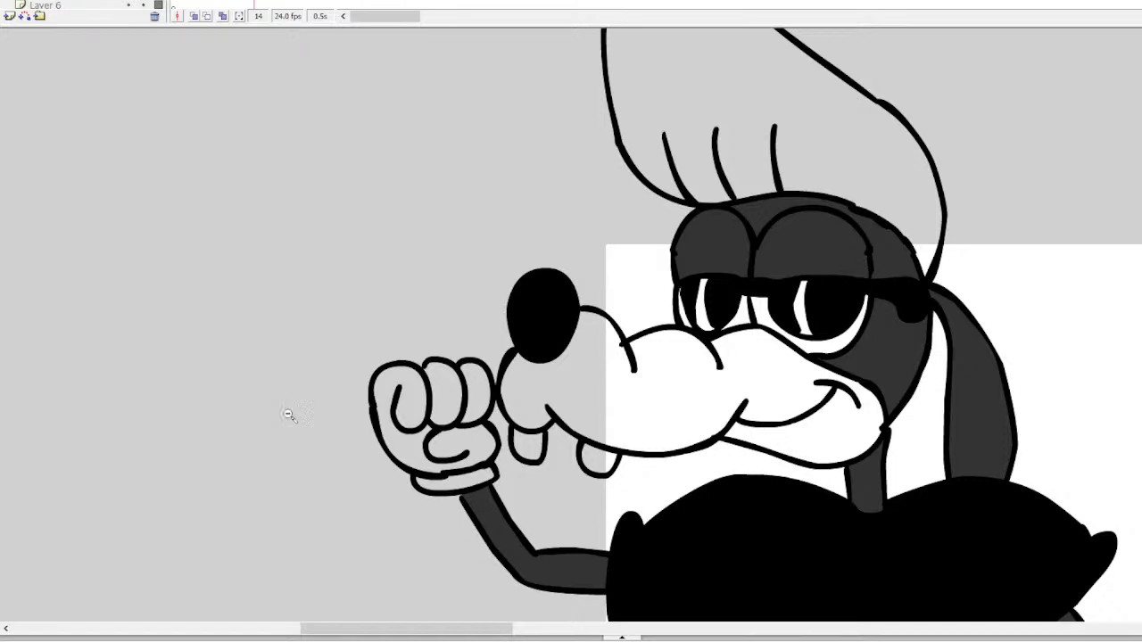
Cross off "Johnny Bravo" in the handwritten show list with a red line
key("ctrl+minus")
left_click_drag(147, 629, 22, 629)
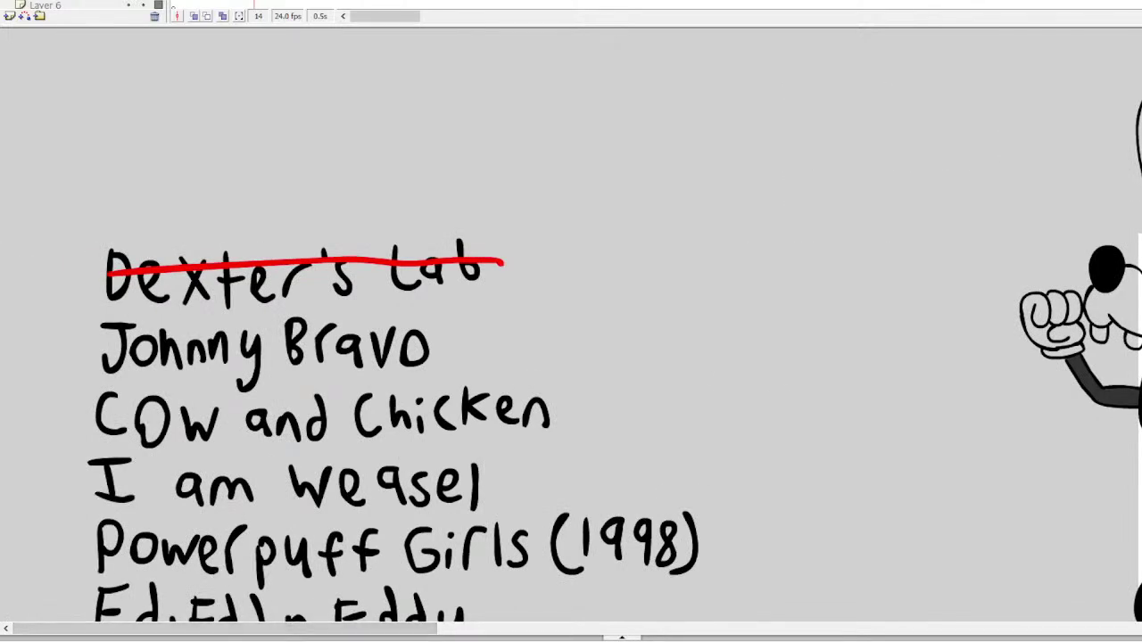
left_click(320, 268)
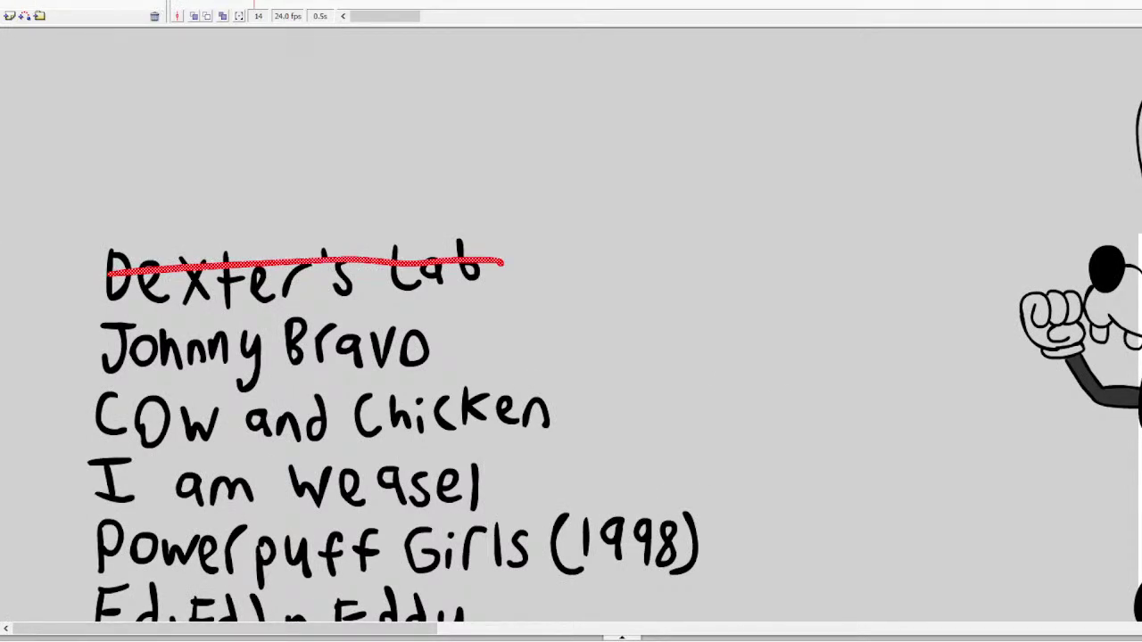
mouse_move(455, 344)
left_mouse_down()
mouse_move(256, 355)
mouse_move(97, 346)
left_mouse_up()
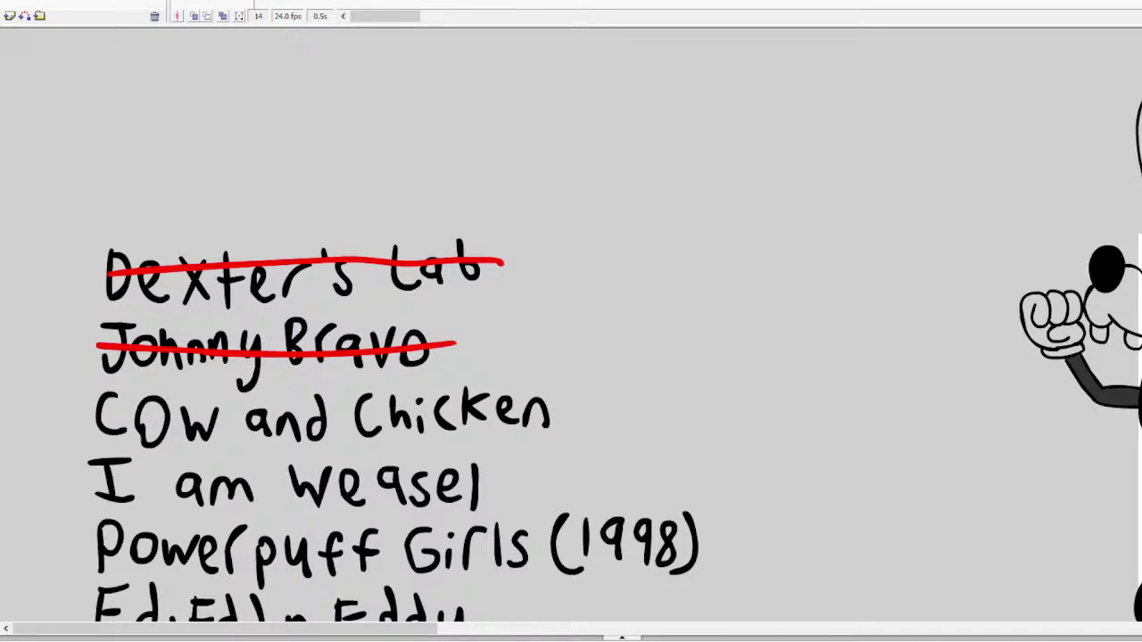
Go to frame 9 on Layer 6
mouse_move(437, 625)
left_mouse_down()
mouse_move(459, 617)
mouse_move(427, 617)
left_mouse_up()
key("ctrl+z")
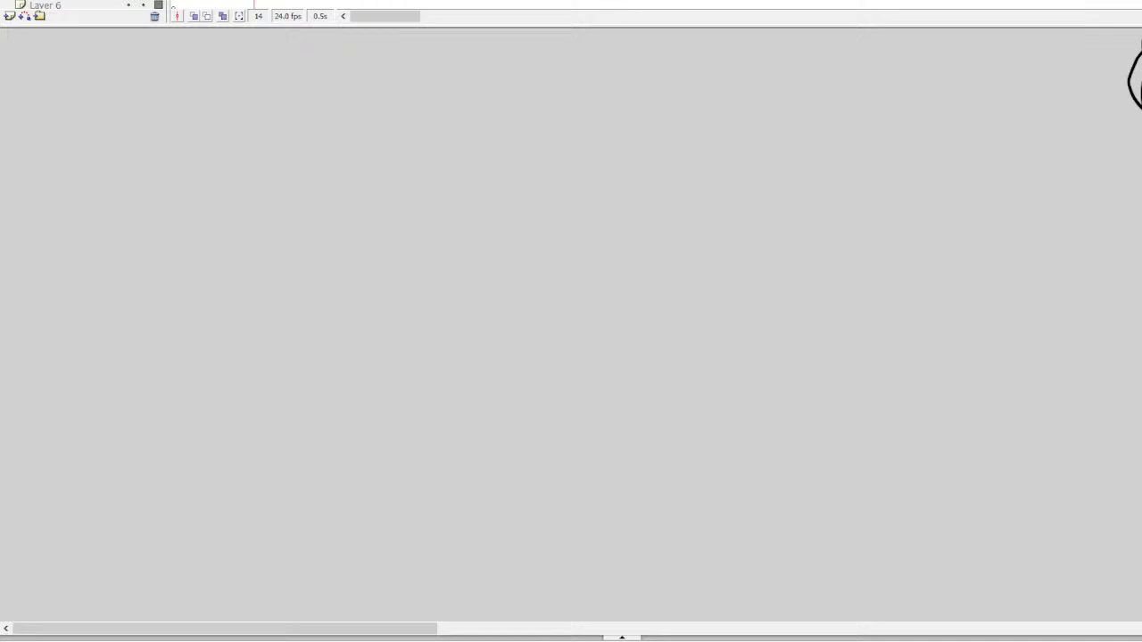
left_click(223, 5)
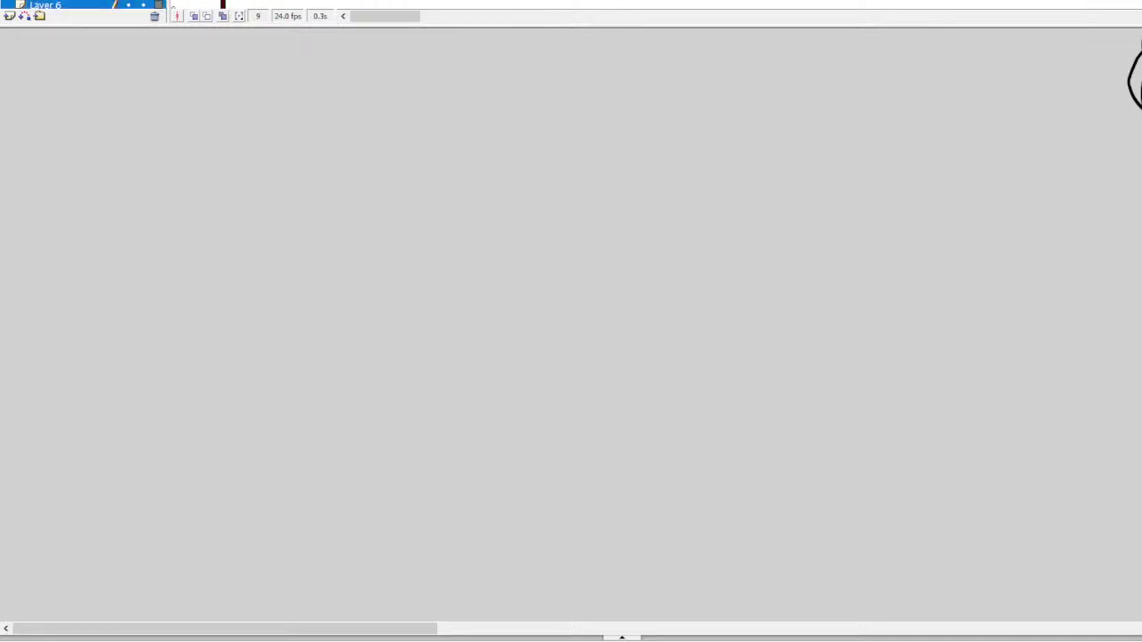
scroll(408, 181, "up", 2)
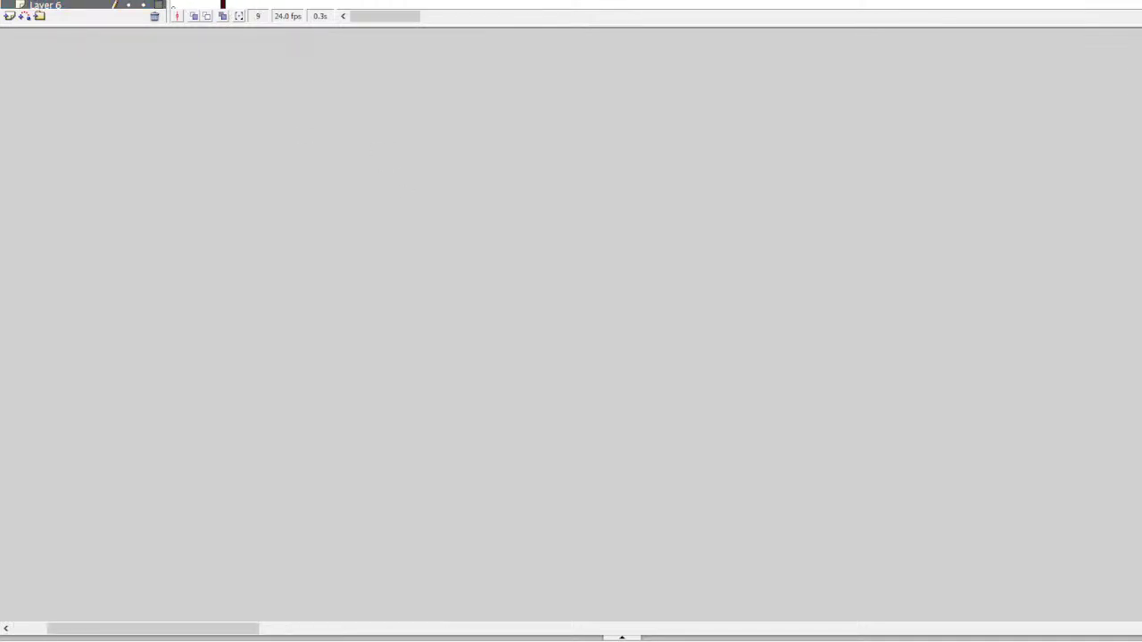
Draw the hedgehog's two large joined eyes with small pupils, a glossy black nose and a rounded muzzle with a smile
mouse_move(396, 187)
left_mouse_down()
mouse_move(458, 107)
mouse_move(497, 117)
mouse_move(513, 165)
mouse_move(465, 244)
left_mouse_up()
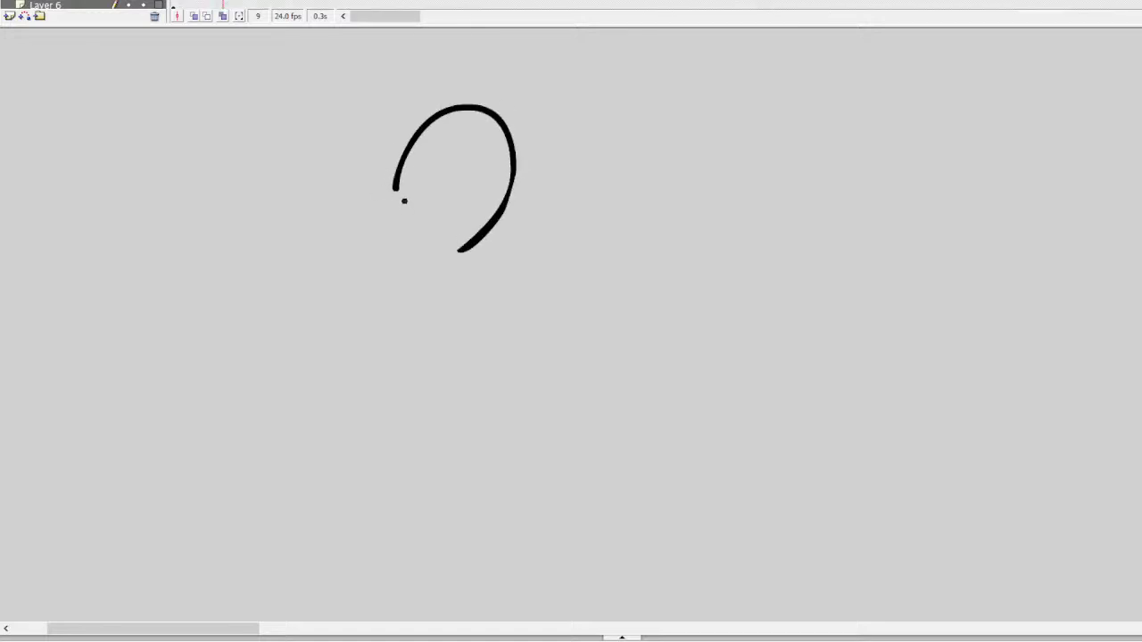
mouse_move(405, 211)
left_mouse_down()
mouse_move(417, 225)
mouse_move(396, 211)
left_mouse_up()
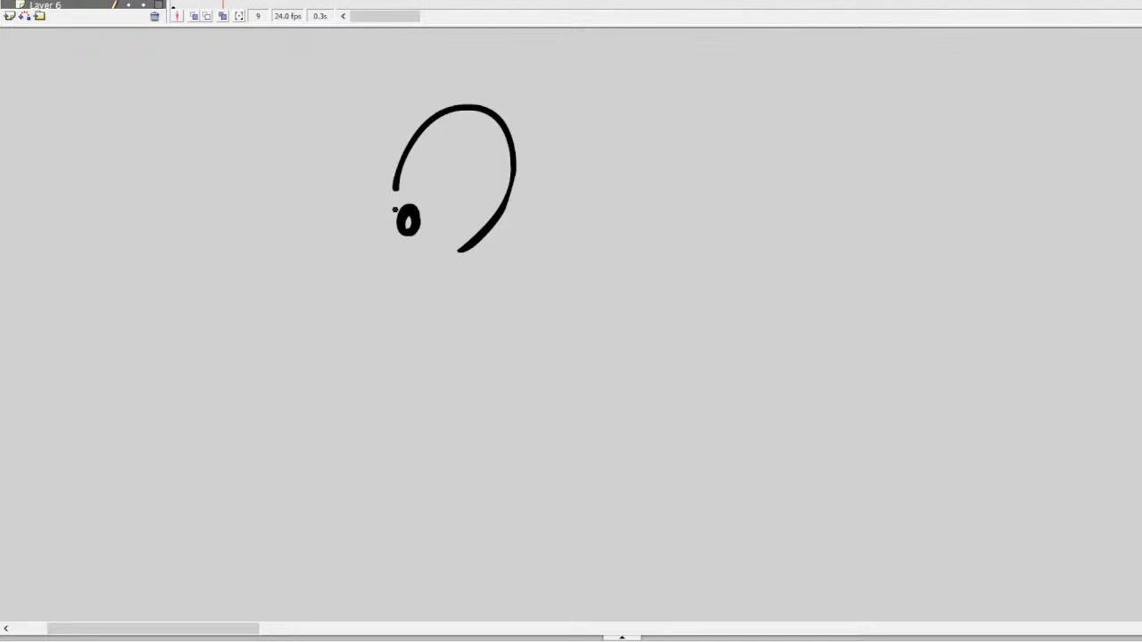
mouse_move(334, 236)
left_mouse_down()
mouse_move(314, 207)
mouse_move(338, 246)
mouse_move(308, 208)
mouse_move(332, 246)
mouse_move(313, 248)
mouse_move(301, 225)
left_mouse_up()
mouse_move(393, 190)
left_mouse_down()
mouse_move(374, 111)
mouse_move(339, 123)
mouse_move(317, 166)
mouse_move(322, 212)
mouse_move(464, 254)
left_mouse_up()
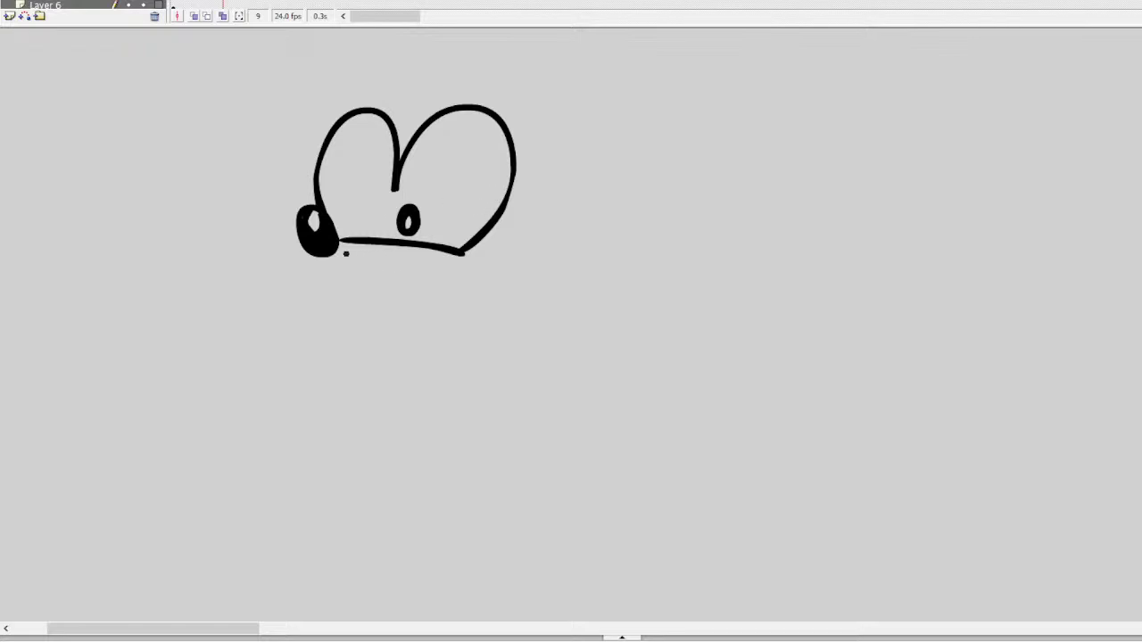
left_click_drag(372, 219, 366, 210)
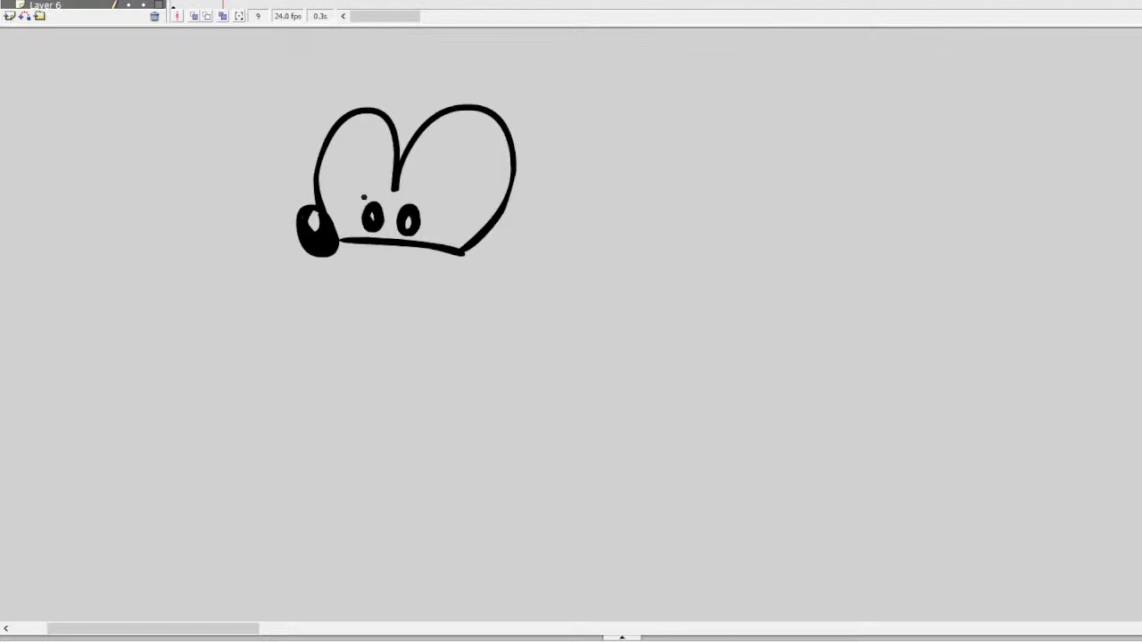
mouse_move(365, 273)
left_mouse_down()
mouse_move(409, 283)
mouse_move(454, 274)
left_mouse_up()
mouse_move(297, 243)
left_mouse_down()
mouse_move(362, 309)
mouse_move(439, 311)
mouse_move(482, 279)
mouse_move(464, 250)
left_mouse_up()
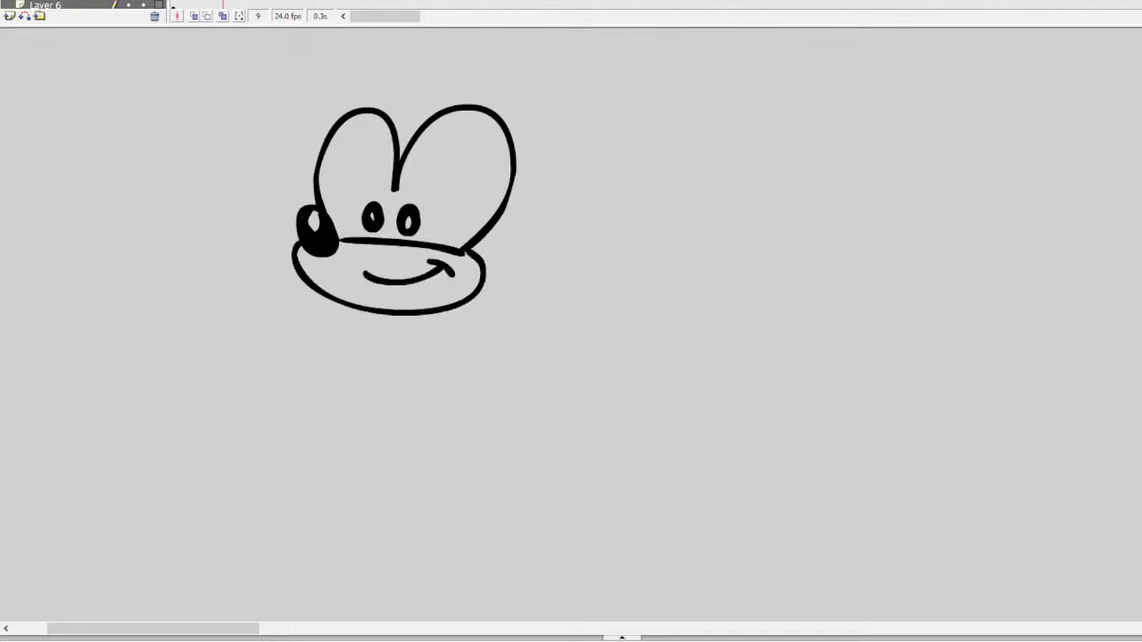
Draw the curved top of the hedgehog's head, two pointed ears, the near one with an inner triangle, and the swept-back top quill
scroll(404, 252, "up", 2)
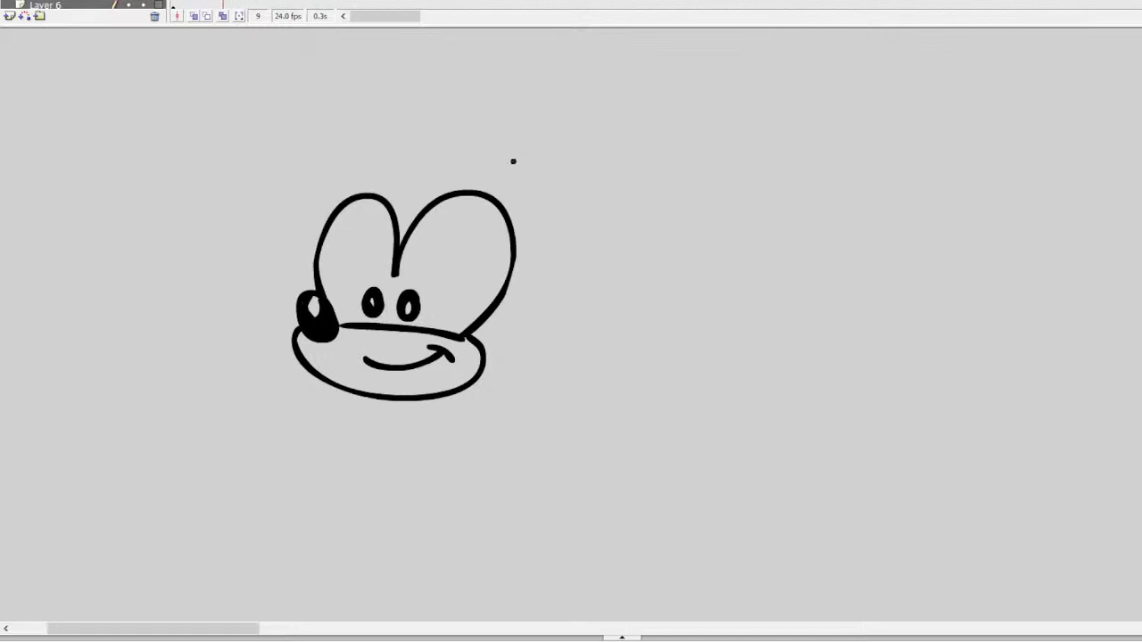
mouse_move(497, 165)
left_mouse_down()
mouse_move(574, 113)
mouse_move(567, 207)
mouse_move(562, 167)
mouse_move(464, 147)
mouse_move(332, 186)
mouse_move(309, 257)
left_mouse_up()
scroll(421, 125, "up", 3)
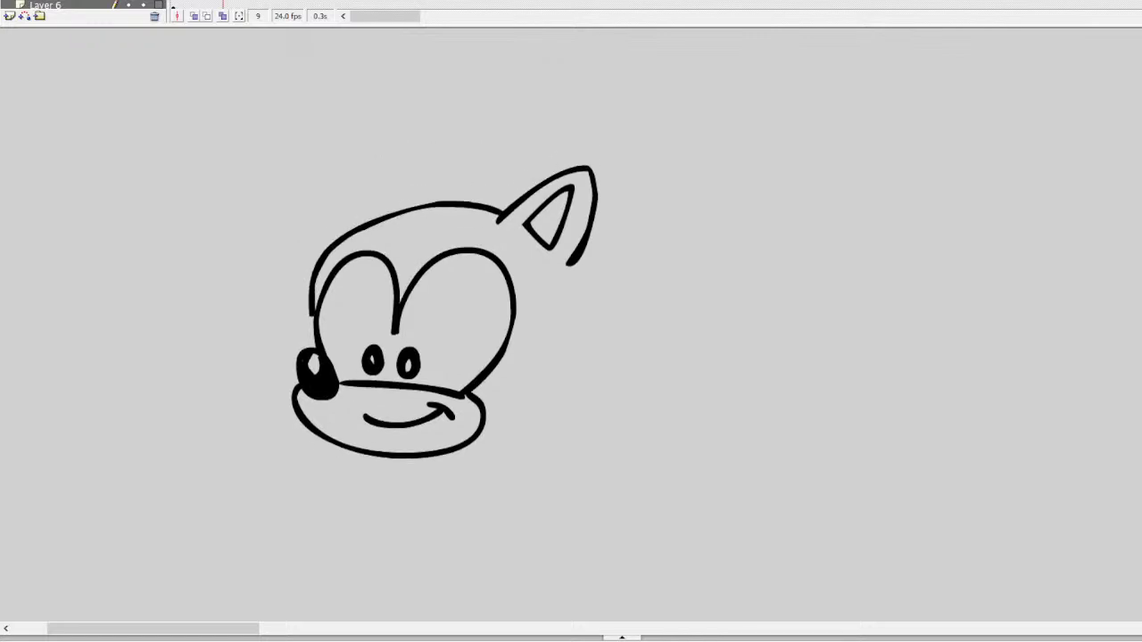
mouse_move(358, 234)
left_mouse_down()
mouse_move(307, 217)
mouse_move(305, 271)
left_mouse_up()
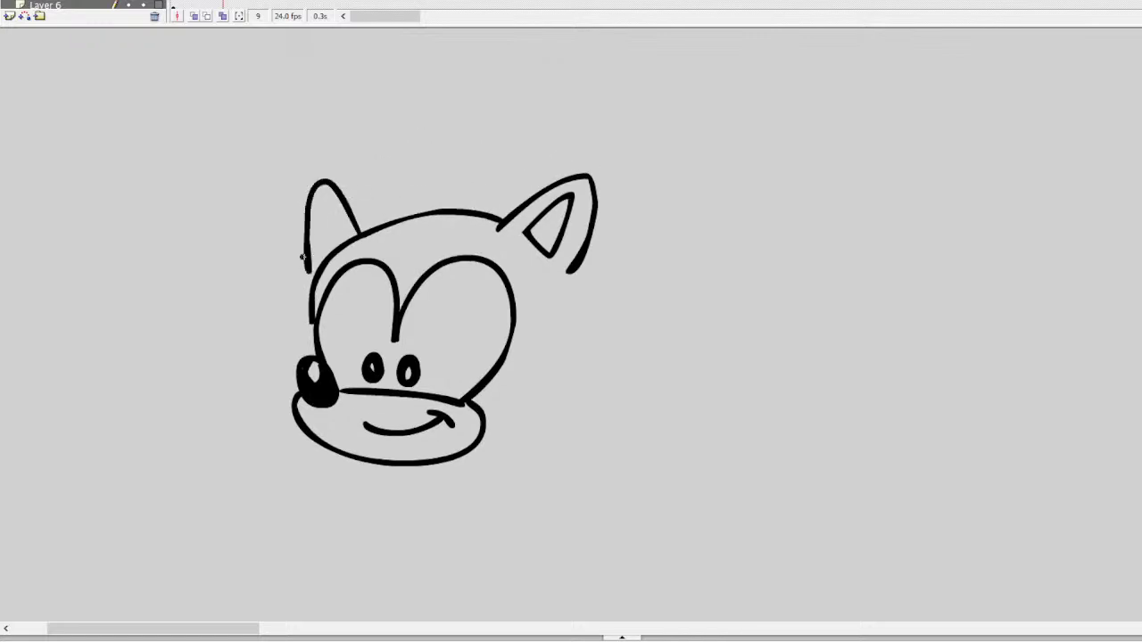
key("ctrl+z")
mouse_move(375, 228)
left_mouse_down()
mouse_move(307, 178)
mouse_move(305, 277)
mouse_move(426, 169)
mouse_move(553, 165)
mouse_move(535, 192)
mouse_move(615, 217)
mouse_move(624, 273)
mouse_move(589, 295)
left_mouse_up()
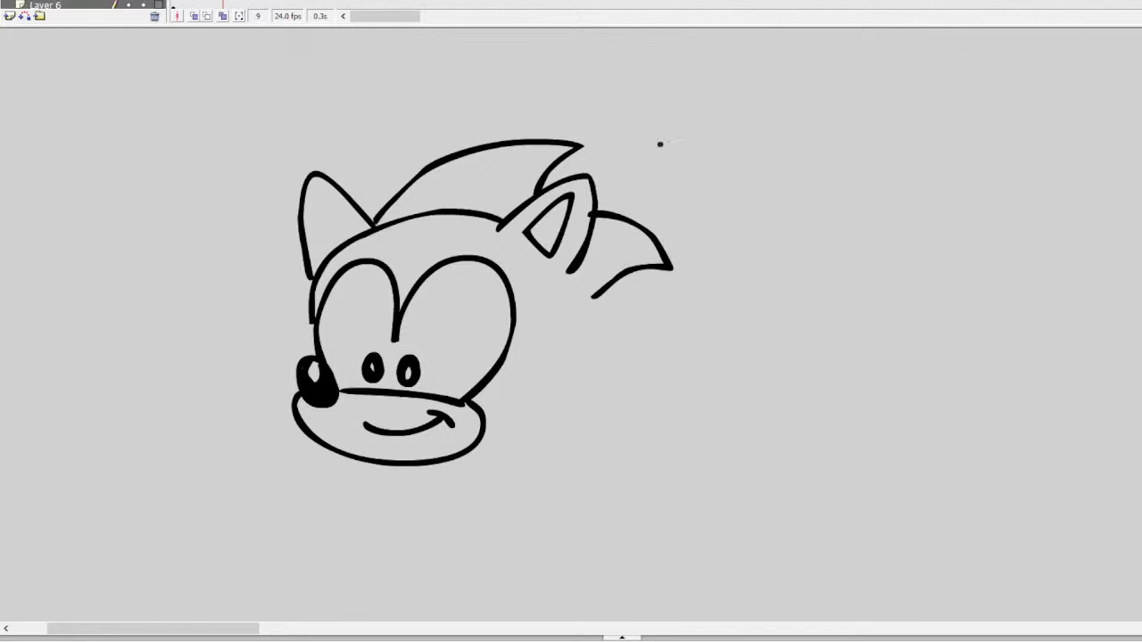
Replace the back quill with a narrower one, continue the back of the head downward and add a second quill below
key("ctrl+z")
mouse_move(592, 211)
left_mouse_down()
mouse_move(666, 230)
mouse_move(582, 292)
mouse_move(580, 368)
mouse_move(566, 392)
left_mouse_up()
mouse_move(585, 294)
left_mouse_down()
mouse_move(666, 358)
mouse_move(654, 386)
mouse_move(576, 364)
left_mouse_up()
Draw the jaw line from the back of the head to the muzzle and a third, drooping quill beneath it
scroll(572, 363, "down", 3)
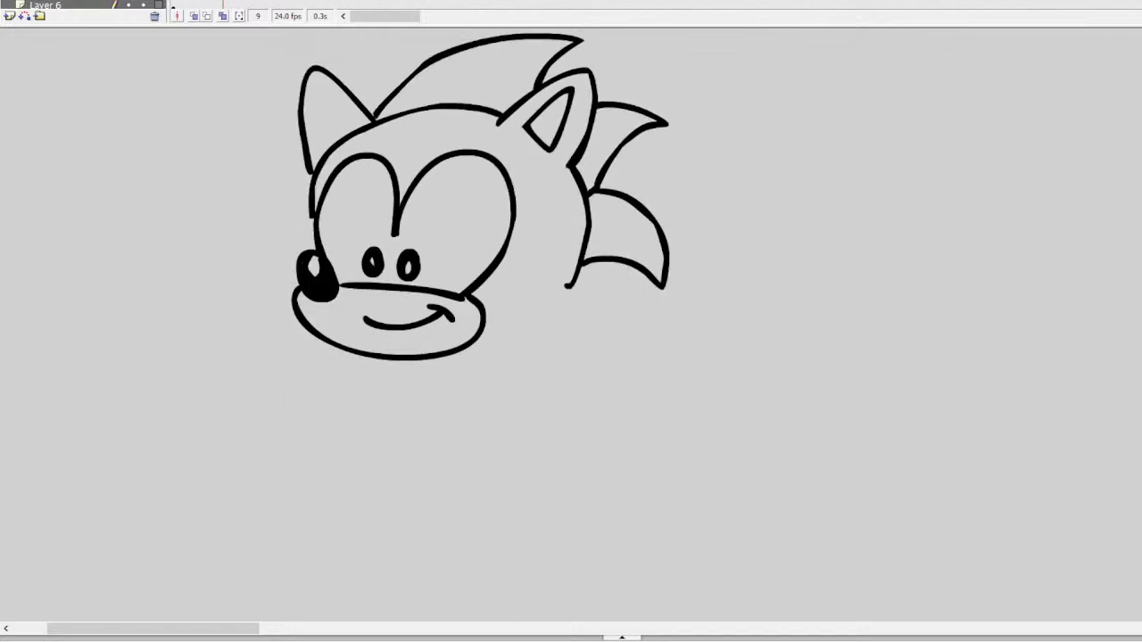
mouse_move(569, 284)
left_mouse_down()
mouse_move(550, 308)
mouse_move(482, 336)
left_mouse_up()
key("ctrl+z")
key("ctrl+z")
left_click_drag(578, 266, 558, 302)
left_click_drag(558, 302, 473, 340)
mouse_move(585, 264)
left_mouse_down()
mouse_move(629, 296)
mouse_move(629, 356)
mouse_move(573, 324)
mouse_move(526, 316)
left_mouse_up()
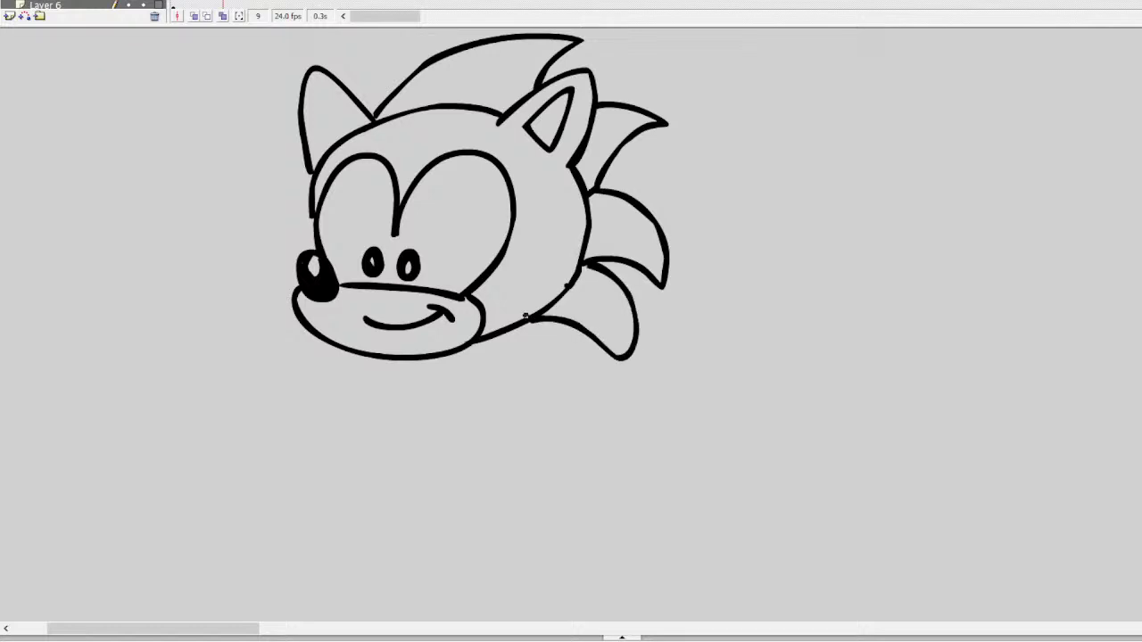
Draw the near arm with a cuffed, splayed glove resting on the ground and a torso patch with a jagged chest edge
mouse_move(448, 355)
left_mouse_down()
mouse_move(434, 388)
mouse_move(412, 366)
mouse_move(403, 397)
mouse_move(434, 406)
mouse_move(442, 435)
mouse_move(401, 402)
mouse_move(344, 420)
mouse_move(321, 445)
mouse_move(324, 469)
mouse_move(347, 466)
left_mouse_up()
key("ctrl+z")
mouse_move(386, 443)
left_mouse_down()
mouse_move(346, 468)
mouse_move(359, 489)
mouse_move(403, 470)
left_mouse_up()
mouse_move(459, 470)
left_mouse_down()
mouse_move(468, 441)
mouse_move(435, 424)
left_mouse_up()
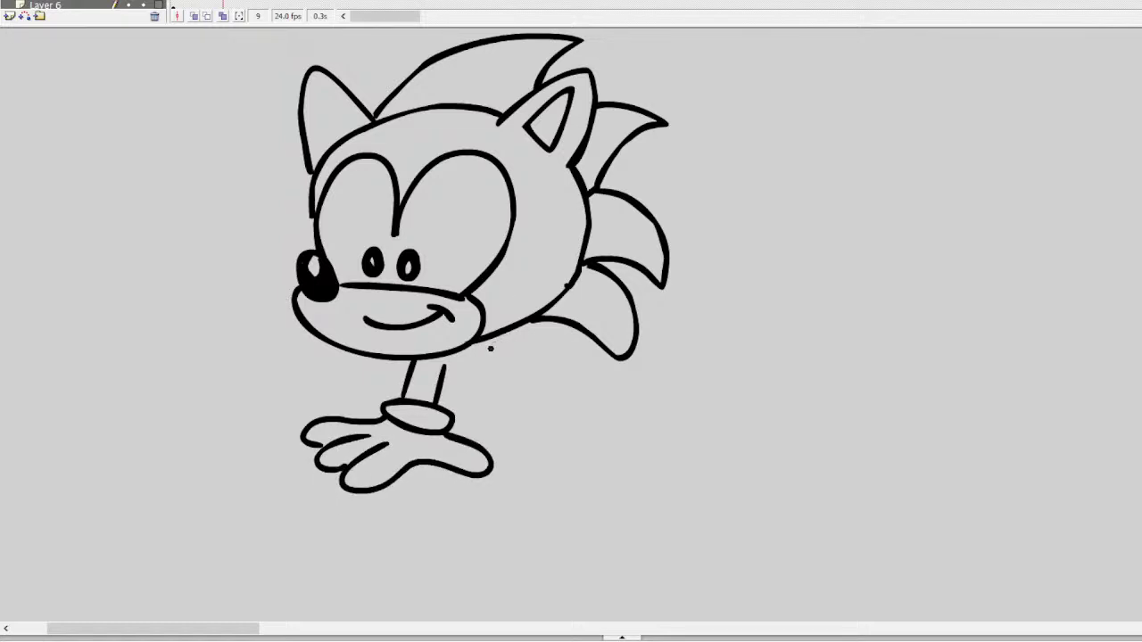
mouse_move(502, 359)
left_mouse_down()
mouse_move(465, 348)
mouse_move(470, 378)
mouse_move(544, 432)
mouse_move(553, 338)
mouse_move(539, 350)
mouse_move(499, 343)
left_mouse_up()
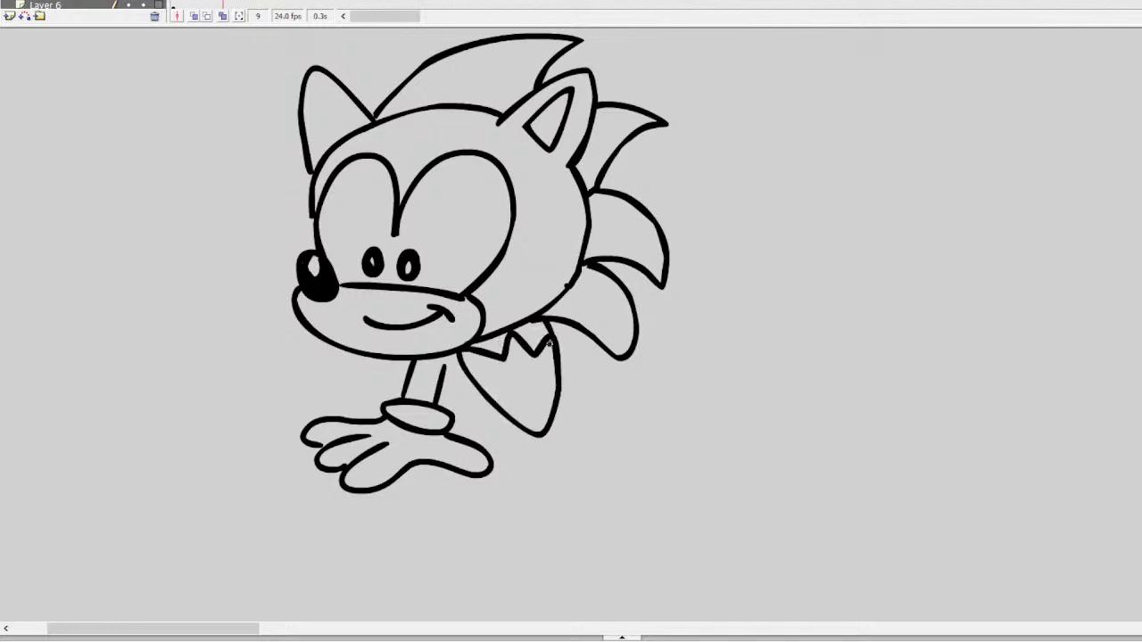
Draw the hedgehog's lower body, outstretched legs with cuffed, strapped shoes, and the far arm behind the torso
mouse_move(451, 414)
left_mouse_down()
mouse_move(504, 464)
mouse_move(565, 431)
mouse_move(615, 446)
mouse_move(604, 478)
mouse_move(631, 454)
mouse_move(655, 486)
mouse_move(598, 464)
mouse_move(766, 428)
mouse_move(718, 489)
mouse_move(643, 533)
mouse_move(624, 507)
left_mouse_up()
mouse_move(773, 436)
left_mouse_down()
mouse_move(788, 441)
mouse_move(723, 513)
mouse_move(660, 537)
left_mouse_up()
mouse_move(687, 453)
left_mouse_down()
mouse_move(719, 481)
mouse_move(665, 463)
left_mouse_up()
mouse_move(573, 458)
left_mouse_down()
mouse_move(491, 446)
mouse_move(595, 401)
mouse_move(614, 418)
mouse_move(607, 436)
mouse_move(631, 448)
mouse_move(700, 384)
mouse_move(751, 412)
mouse_move(656, 423)
mouse_move(717, 393)
mouse_move(750, 425)
left_mouse_up()
key("ctrl+z")
mouse_move(680, 407)
left_mouse_down()
mouse_move(727, 418)
mouse_move(722, 430)
mouse_move(696, 416)
left_mouse_up()
key("ctrl+z")
mouse_move(681, 401)
left_mouse_down()
mouse_move(681, 442)
mouse_move(651, 420)
left_mouse_up()
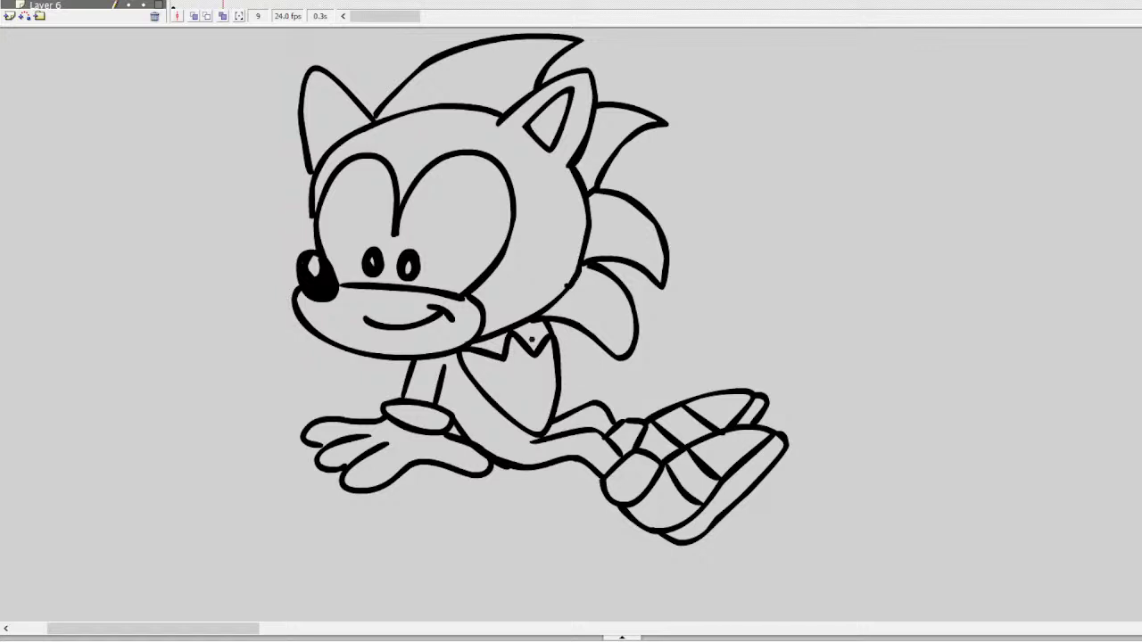
mouse_move(549, 325)
left_mouse_down()
mouse_move(593, 391)
mouse_move(559, 404)
left_mouse_up()
key("ctrl+z")
Draw two overlapping oval eyes with half-closed lids and side-looking pupils in the empty space in front of the hedgehog
left_click_drag(237, 628, 216, 628)
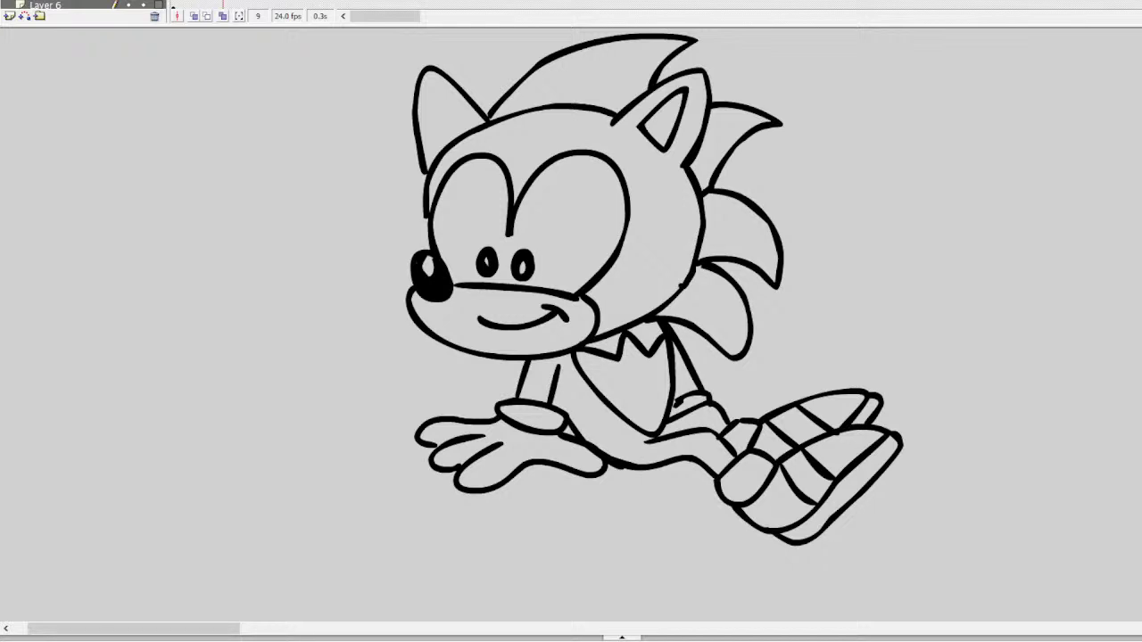
left_click_drag(157, 628, 142, 628)
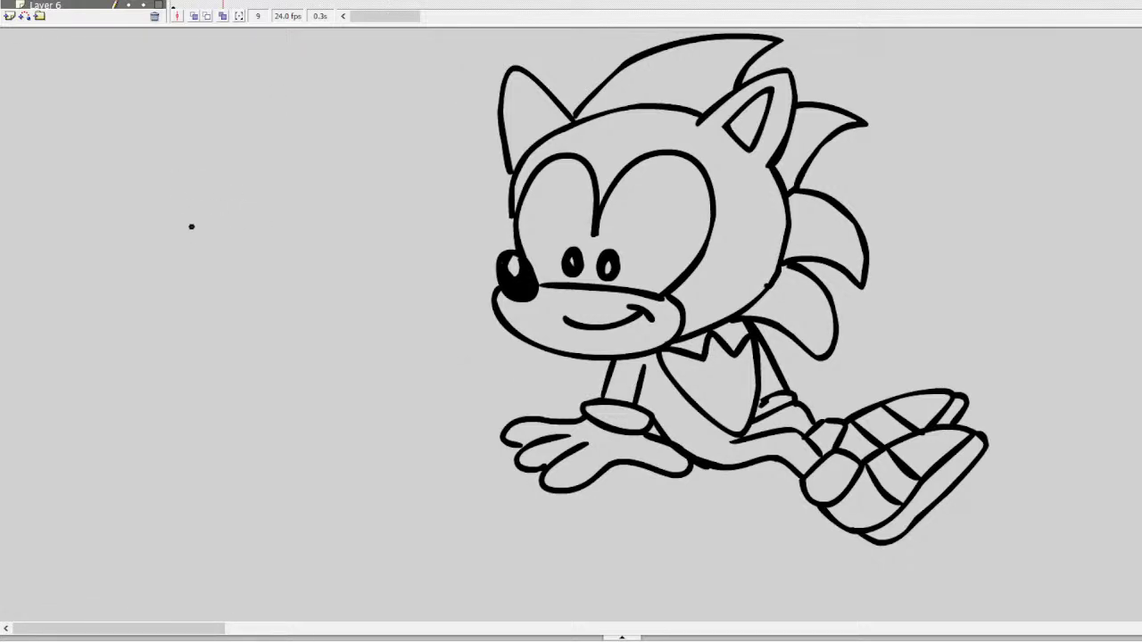
mouse_move(262, 219)
left_mouse_down()
mouse_move(203, 220)
mouse_move(226, 259)
mouse_move(280, 243)
mouse_move(242, 205)
left_mouse_up()
key("v")
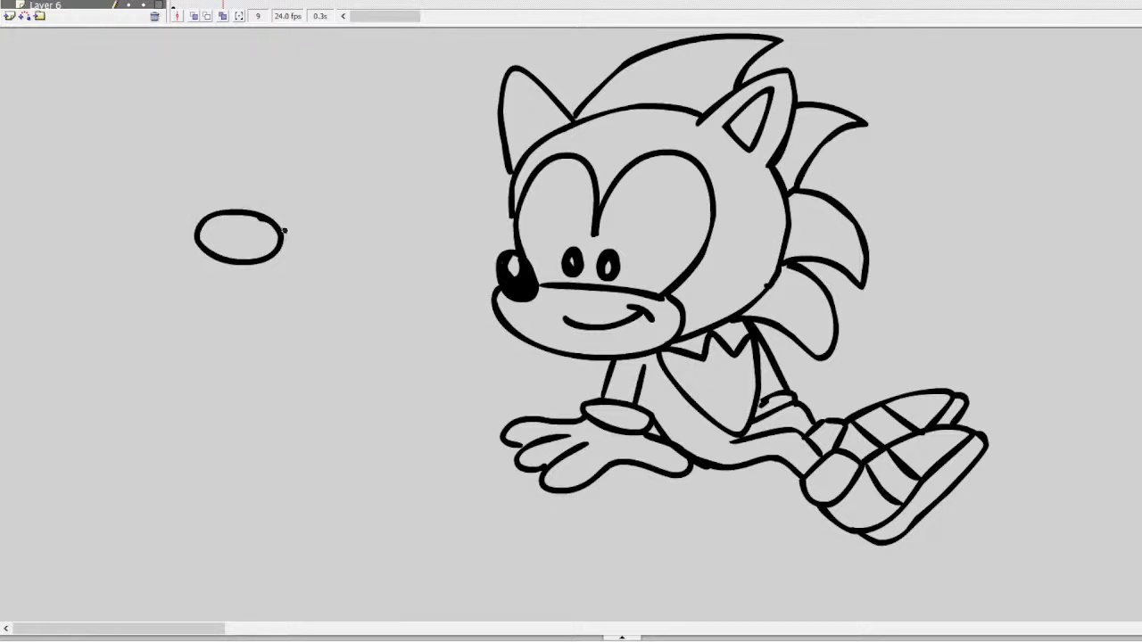
mouse_move(279, 236)
left_mouse_down()
mouse_move(210, 237)
mouse_move(269, 246)
mouse_move(272, 218)
mouse_move(310, 212)
mouse_move(333, 235)
mouse_move(299, 260)
mouse_move(328, 237)
left_mouse_up()
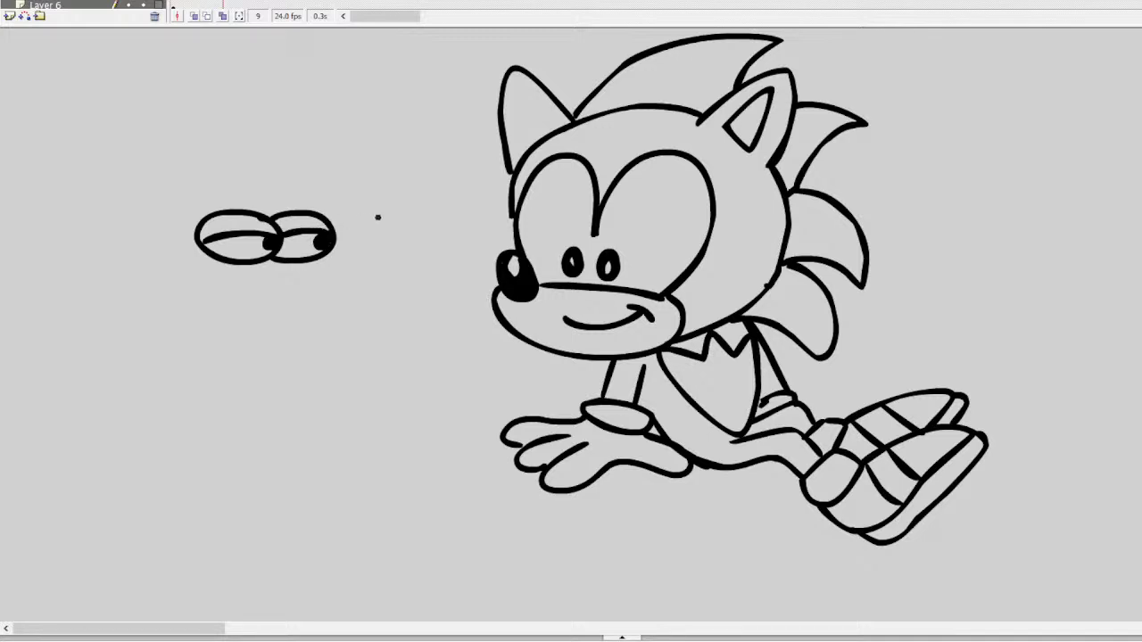
Draw the second character's two-lobed snout tip with an oval nostril in each lobe, below the eyes
mouse_move(374, 269)
left_mouse_down()
mouse_move(323, 262)
mouse_move(296, 282)
mouse_move(333, 315)
mouse_move(395, 262)
mouse_move(425, 269)
mouse_move(299, 302)
mouse_move(349, 318)
mouse_move(409, 273)
mouse_move(414, 294)
mouse_move(387, 273)
mouse_move(420, 273)
mouse_move(407, 308)
mouse_move(375, 315)
mouse_move(324, 288)
mouse_move(328, 301)
mouse_move(388, 278)
left_mouse_up()
key("ctrl+z")
key("ctrl+z")
key("ctrl+z")
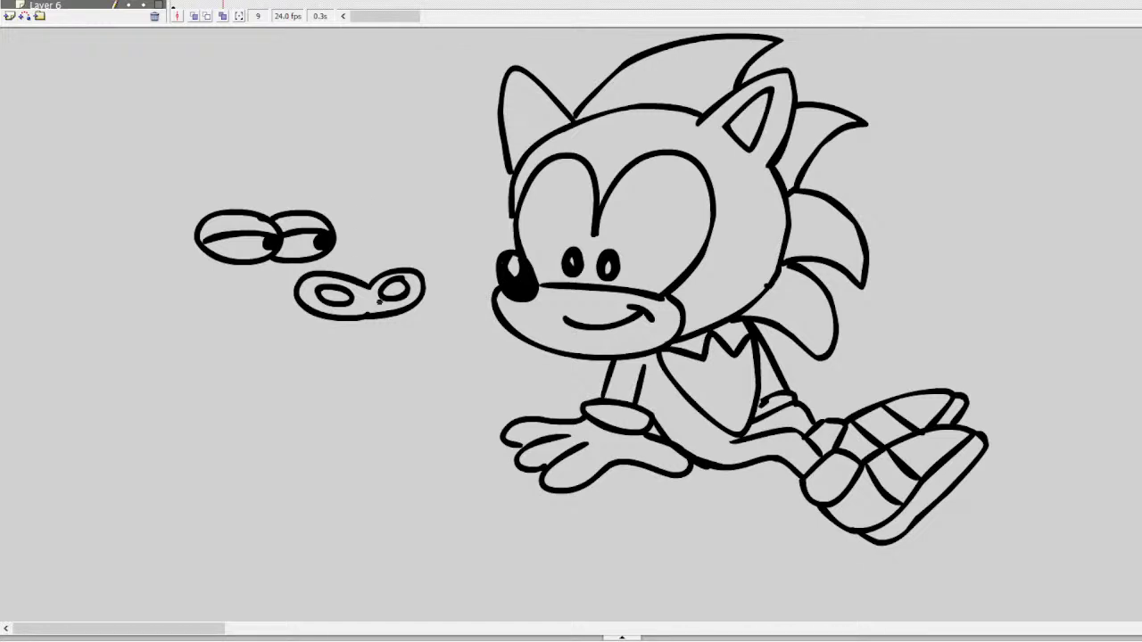
Draw the long smiling mouth line, the rounded teeth under the snout and the curved upper lip ending in a round cheek
mouse_move(373, 317)
left_mouse_down()
mouse_move(389, 349)
mouse_move(369, 359)
mouse_move(311, 353)
mouse_move(244, 303)
left_mouse_up()
mouse_move(421, 303)
left_mouse_down()
mouse_move(431, 342)
mouse_move(392, 354)
left_mouse_up()
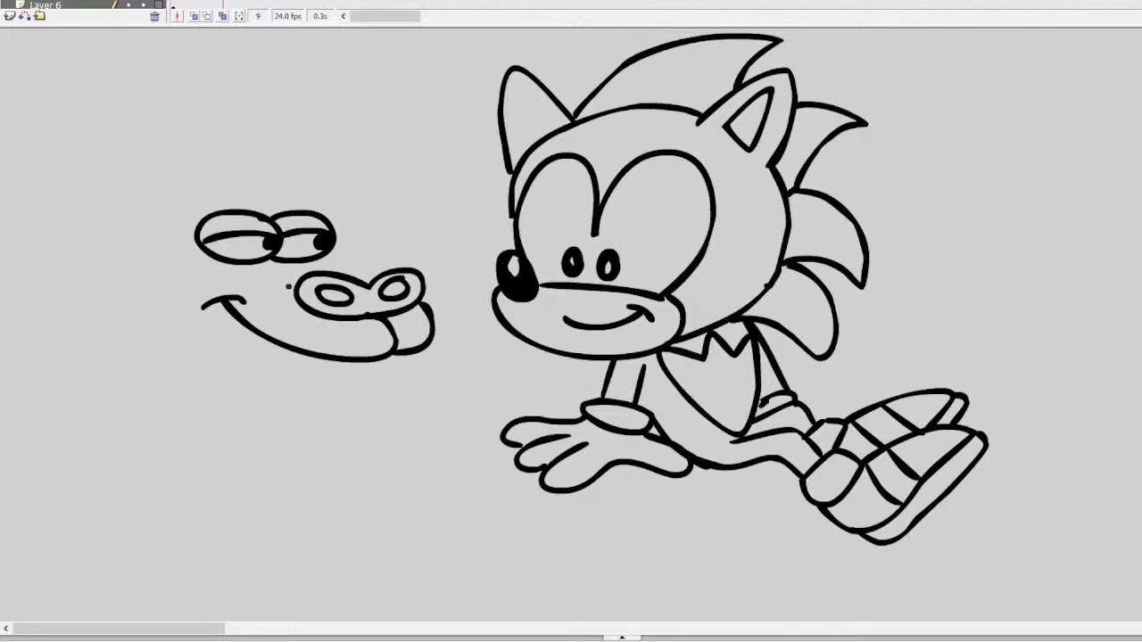
mouse_move(288, 293)
left_mouse_down()
mouse_move(218, 278)
mouse_move(189, 290)
mouse_move(189, 331)
left_mouse_up()
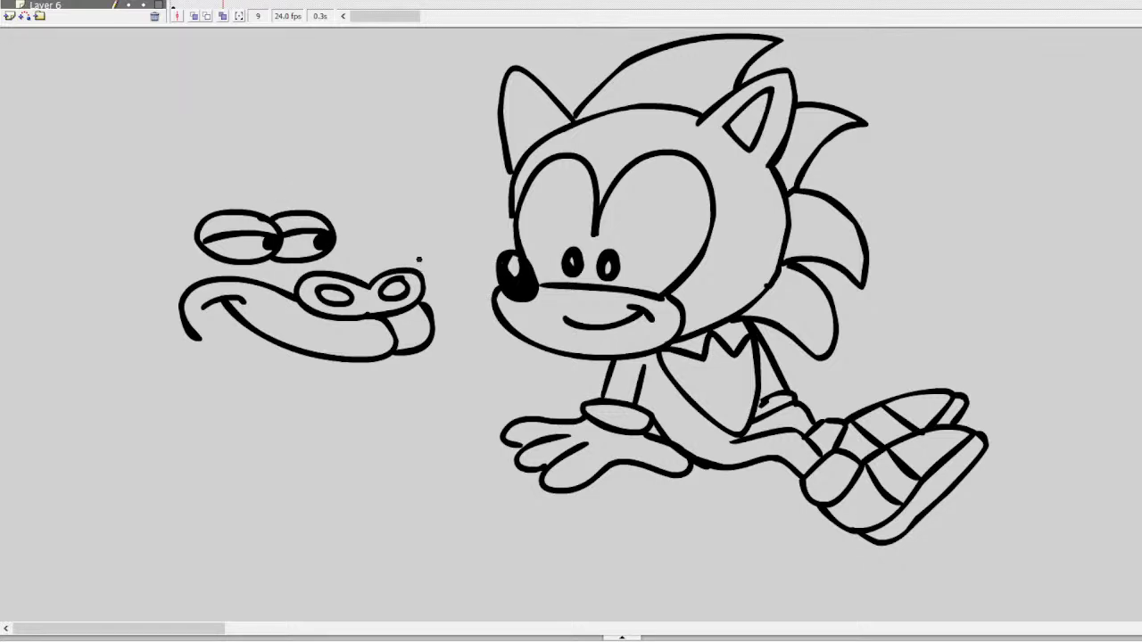
key("ctrl+z")
mouse_move(294, 295)
left_mouse_down()
mouse_move(233, 277)
mouse_move(200, 286)
mouse_move(192, 313)
mouse_move(224, 308)
left_mouse_up()
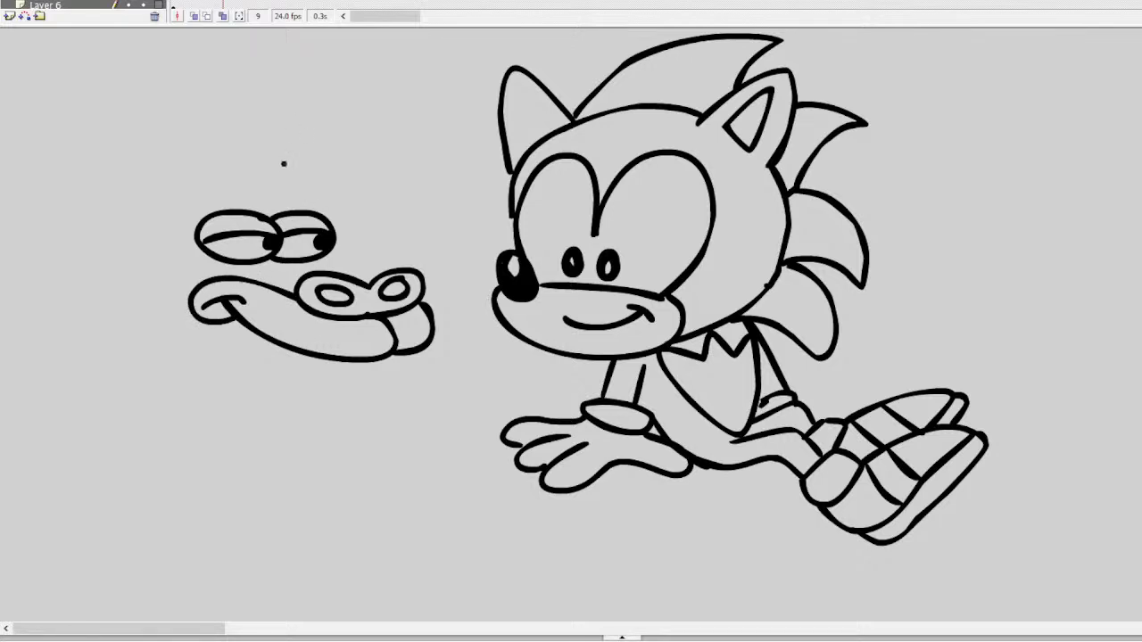
Draw the bridge of the snout, two round ears with inner circles, and a pointed forelock on the narrow forehead
left_click_drag(332, 270, 321, 257)
mouse_move(257, 156)
left_mouse_down()
mouse_move(293, 191)
mouse_move(256, 191)
mouse_move(293, 209)
mouse_move(275, 187)
mouse_move(287, 166)
mouse_move(285, 176)
mouse_move(231, 146)
mouse_move(219, 109)
mouse_move(187, 125)
mouse_move(175, 153)
mouse_move(202, 162)
mouse_move(205, 138)
mouse_move(226, 152)
mouse_move(272, 98)
mouse_move(228, 125)
mouse_move(247, 152)
mouse_move(209, 157)
left_mouse_up()
mouse_move(264, 151)
left_mouse_down()
mouse_move(233, 152)
mouse_move(268, 141)
mouse_move(260, 123)
mouse_move(308, 134)
mouse_move(273, 147)
left_mouse_up()
key("ctrl+z")
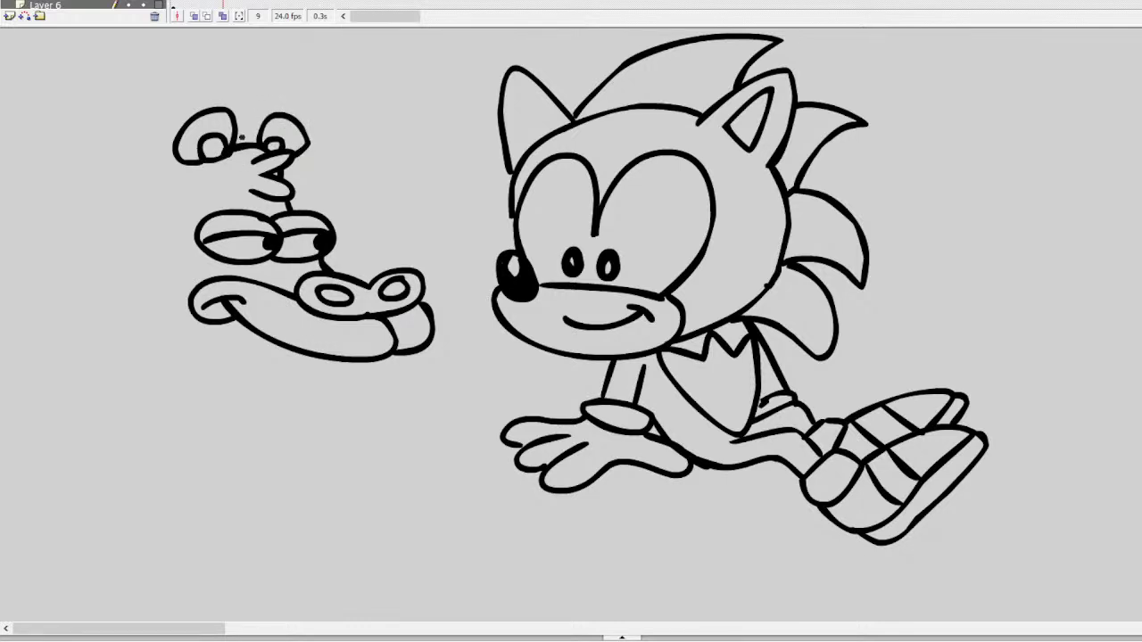
Outline the back of the head from the ear to the cheek and try different curves for the back of the neck
mouse_move(209, 162)
left_mouse_down()
mouse_move(182, 281)
mouse_move(228, 464)
left_mouse_up()
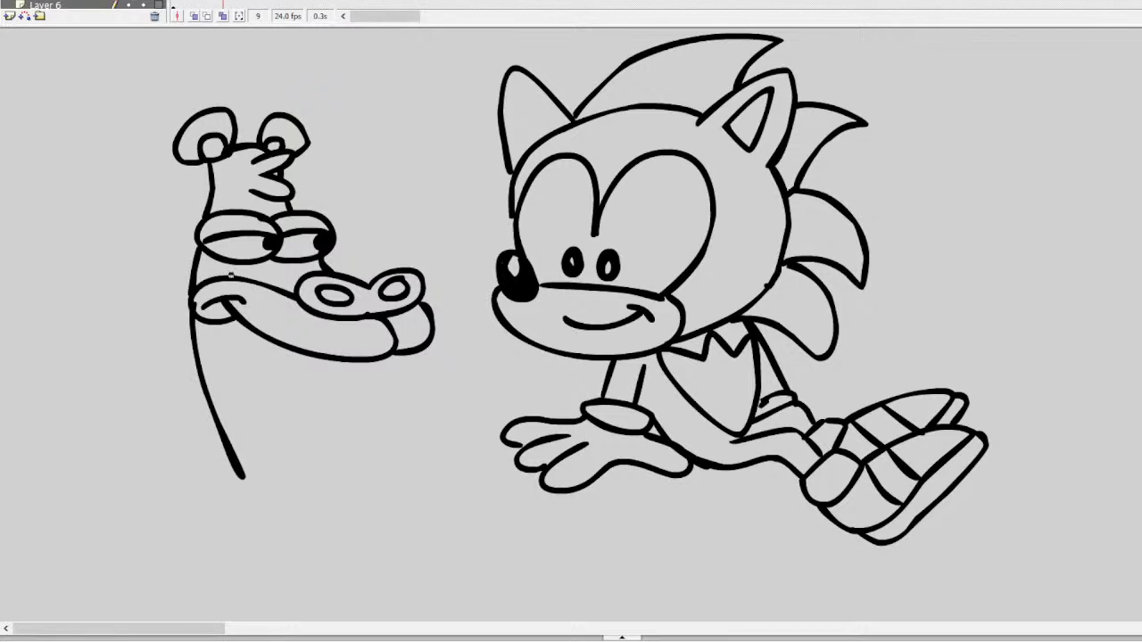
key("ctrl+z")
left_click_drag(191, 290, 215, 446)
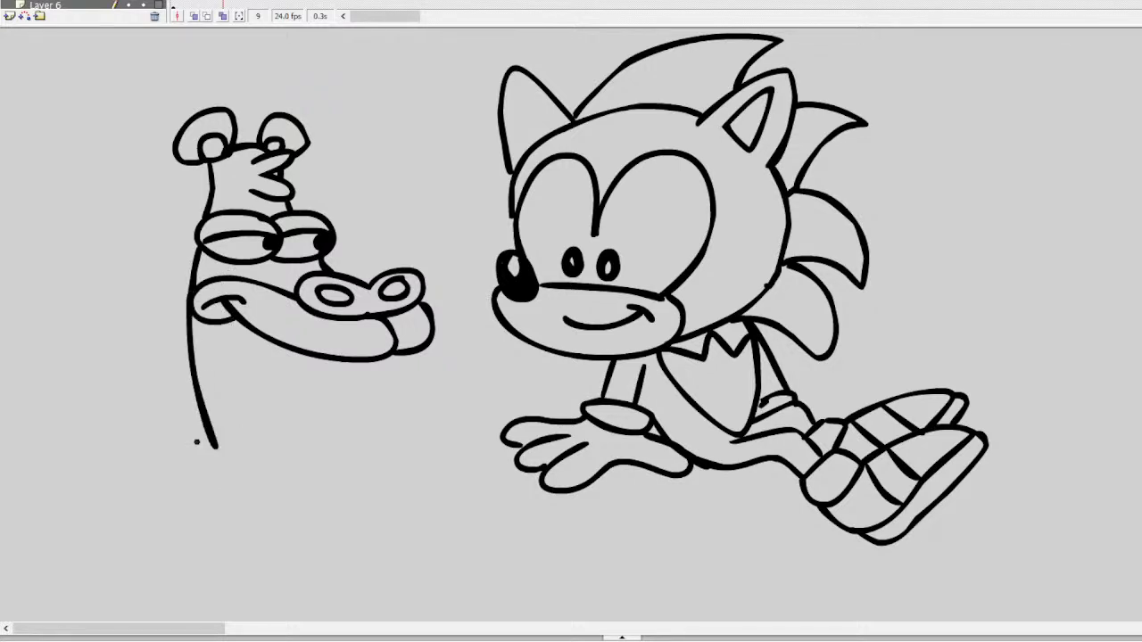
key("ctrl+z")
mouse_move(208, 322)
left_mouse_down()
mouse_move(219, 374)
mouse_move(218, 464)
left_mouse_up()
key("ctrl+z")
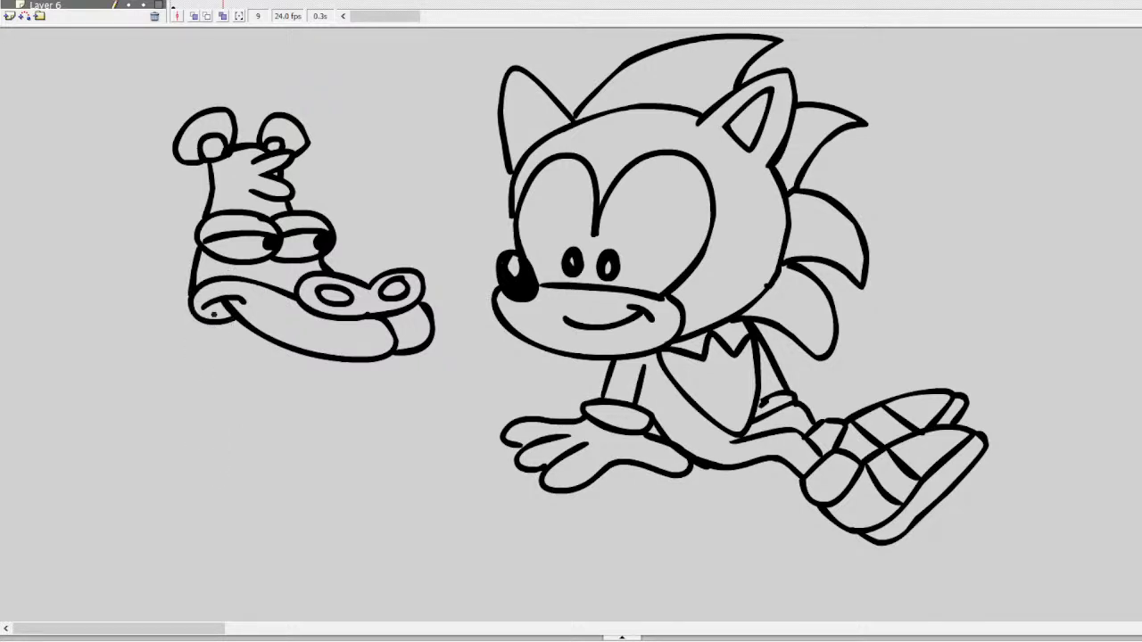
Redraw the cheek larger around the corner of the mouth and draw the back line of the neck beneath it
mouse_move(227, 280)
left_mouse_down()
mouse_move(182, 289)
mouse_move(172, 313)
mouse_move(203, 330)
mouse_move(228, 322)
mouse_move(211, 298)
left_mouse_up()
key("ctrl+z")
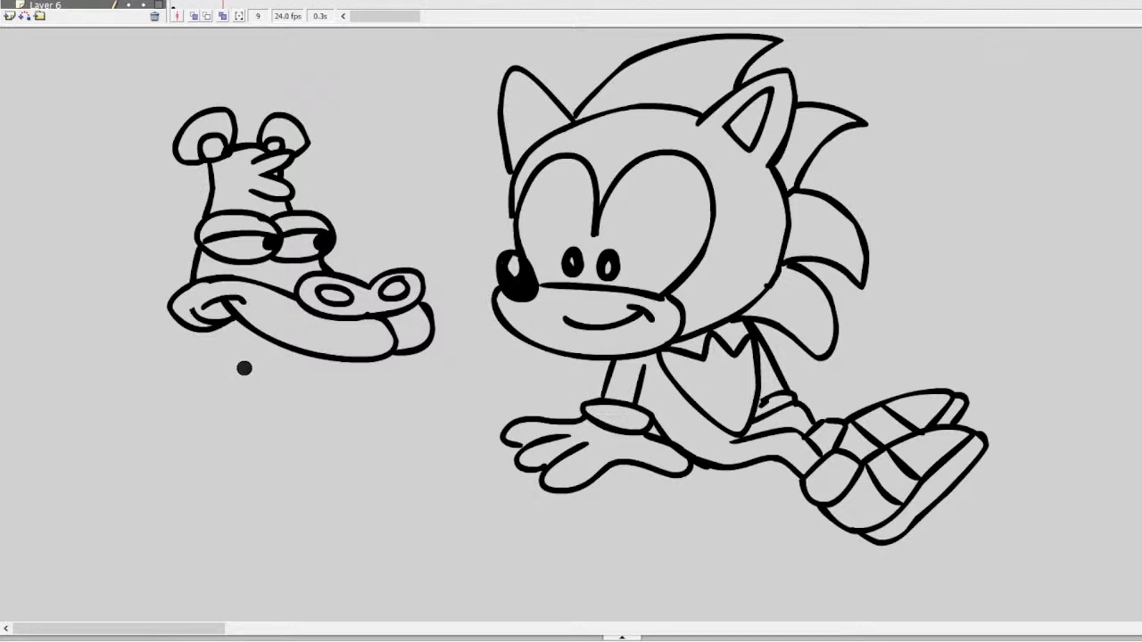
mouse_move(204, 316)
left_mouse_down()
mouse_move(224, 306)
mouse_move(205, 309)
mouse_move(220, 288)
mouse_move(214, 302)
mouse_move(186, 298)
mouse_move(221, 465)
mouse_move(218, 376)
mouse_move(230, 432)
left_mouse_up()
key("ctrl+z")
key("ctrl+z")
key("ctrl+z")
key("ctrl+z")
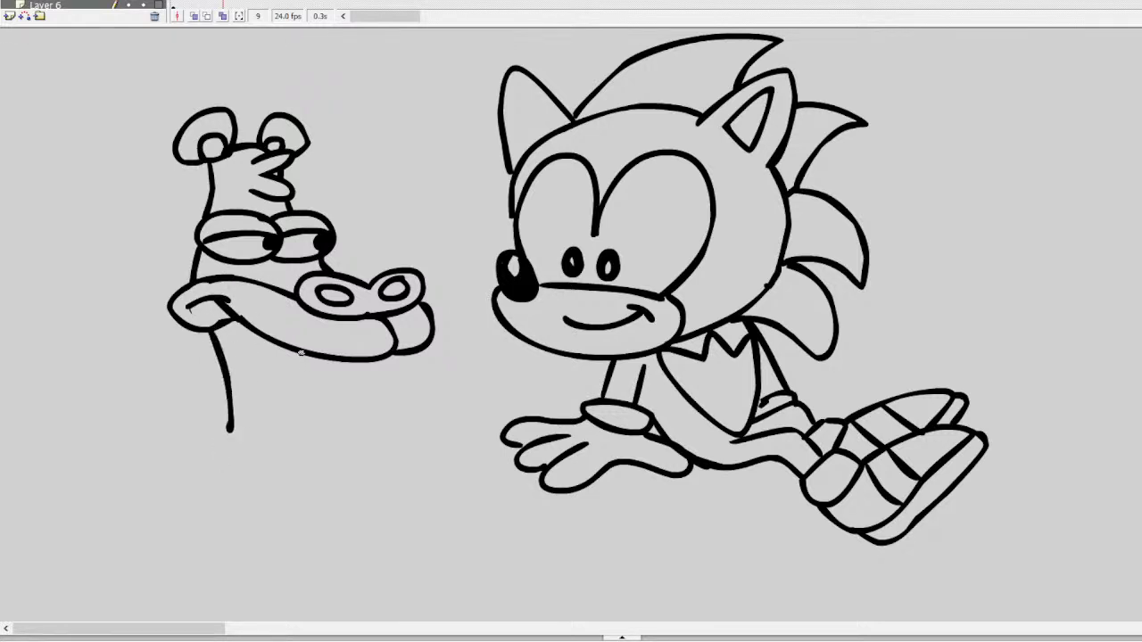
Draw the front line of the neck below the jaw and an inner line parallel to the back of the neck
left_click_drag(300, 354, 300, 430)
key("ctrl+z")
left_click_drag(306, 355, 321, 443)
left_click_drag(234, 321, 253, 423)
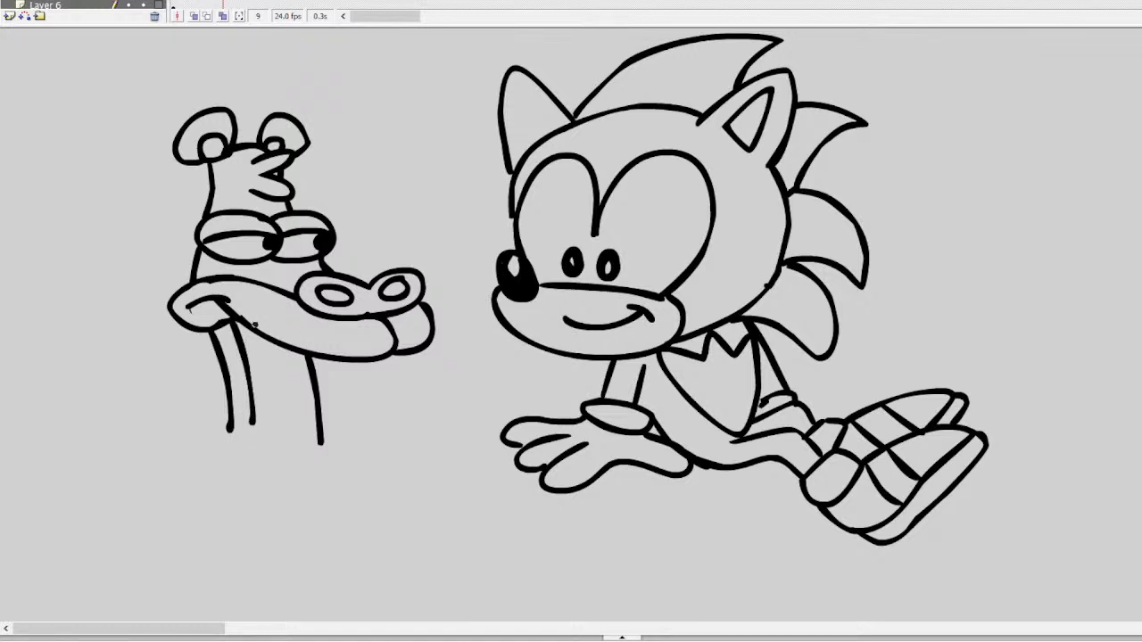
Draw the near arm with a fingered hand on the ground and extend the neck lines down into the torso
mouse_move(233, 448)
left_mouse_down()
mouse_move(211, 472)
mouse_move(195, 546)
left_mouse_up()
mouse_move(255, 463)
left_mouse_down()
mouse_move(233, 562)
mouse_move(209, 581)
left_mouse_up()
mouse_move(192, 543)
left_mouse_down()
mouse_move(148, 578)
mouse_move(168, 578)
mouse_move(166, 594)
mouse_move(223, 571)
left_mouse_up()
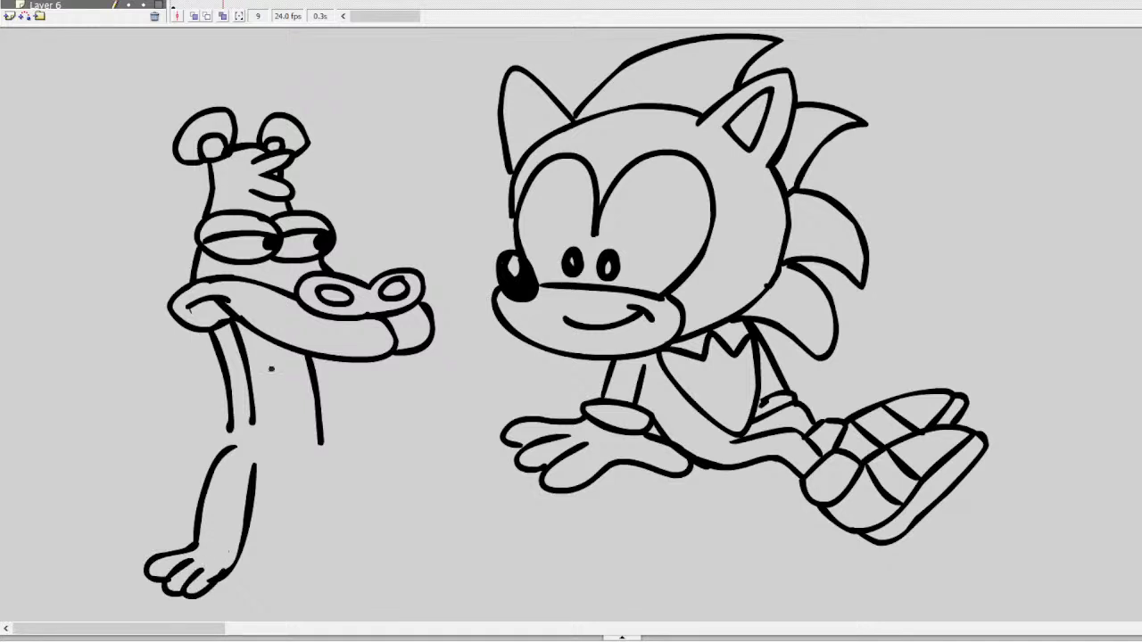
mouse_move(228, 428)
left_mouse_down()
mouse_move(210, 467)
mouse_move(271, 496)
mouse_move(277, 562)
left_mouse_up()
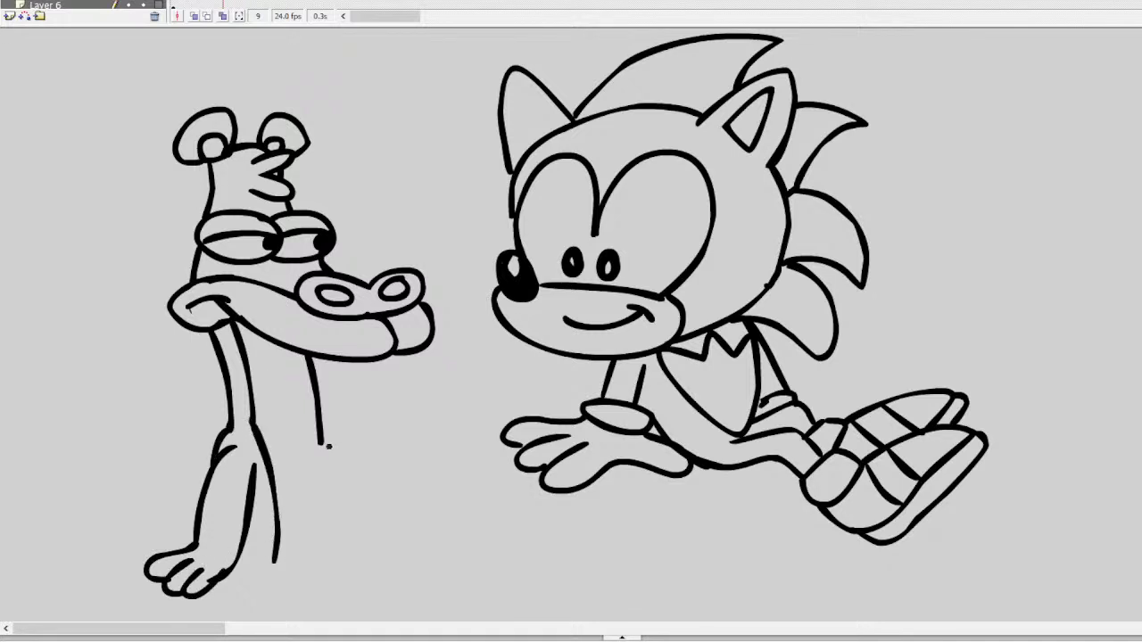
left_click_drag(319, 446, 357, 553)
Draw the seated character's two outstretched legs with rounded, toed feet at the base of the torso
scroll(571, 321, "down", 5)
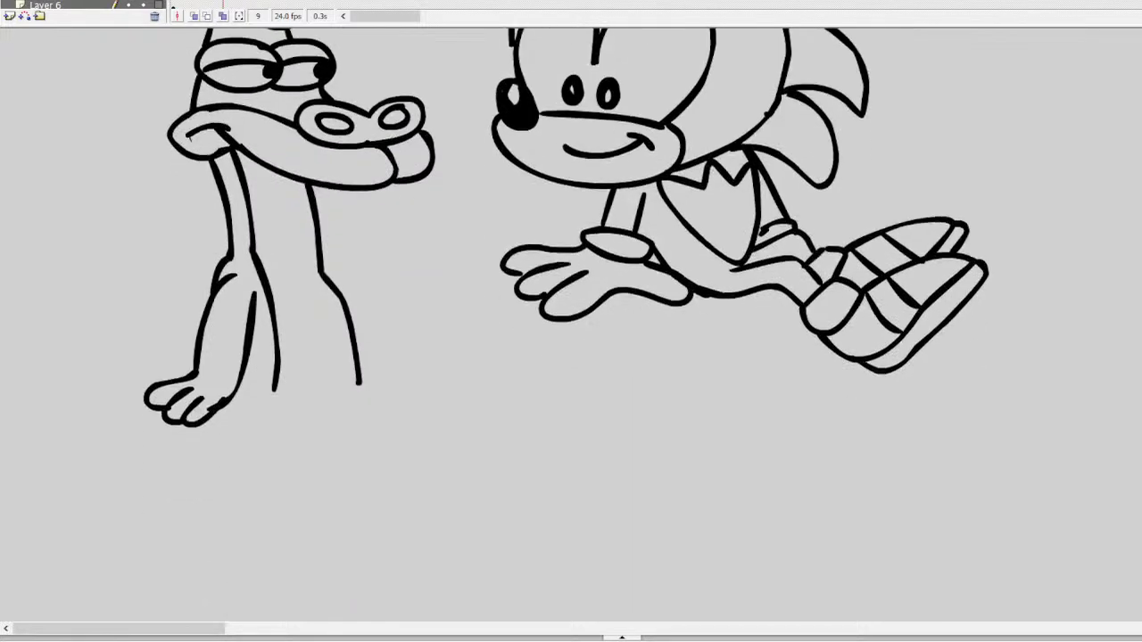
mouse_move(301, 443)
left_mouse_down()
mouse_move(337, 428)
mouse_move(373, 434)
mouse_move(298, 487)
mouse_move(205, 431)
left_mouse_up()
left_click_drag(302, 436, 275, 397)
mouse_move(359, 385)
left_mouse_down()
mouse_move(353, 418)
mouse_move(402, 436)
mouse_move(446, 406)
mouse_move(468, 457)
mouse_move(397, 480)
mouse_move(355, 458)
left_mouse_up()
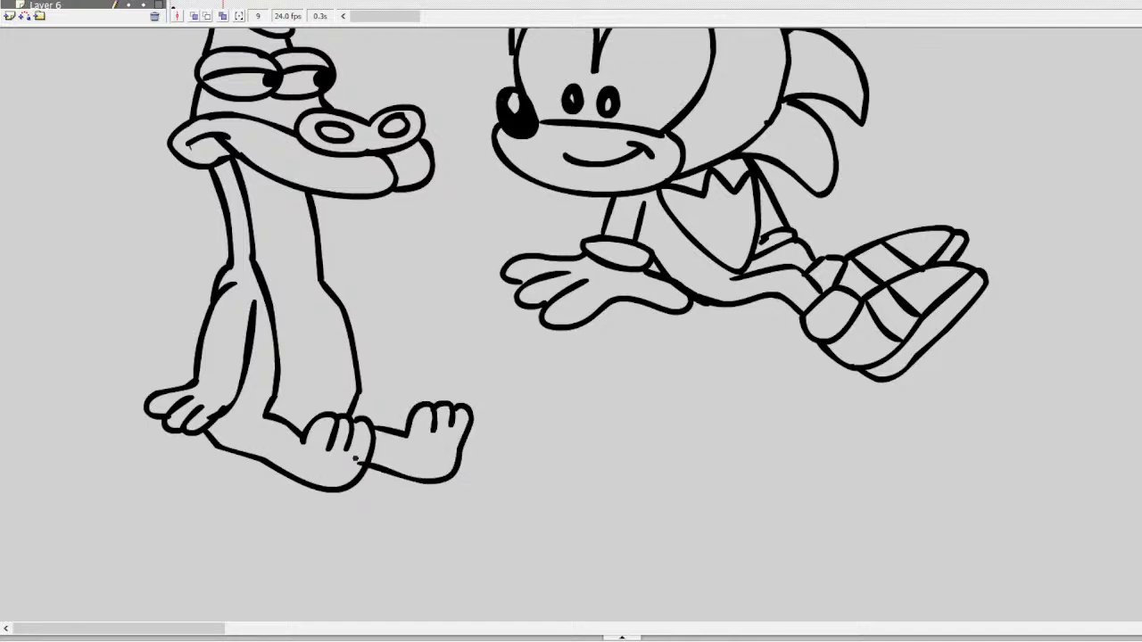
Draw the far arm along the front of the torso and a curved, tufted tail behind the near hand
mouse_move(325, 285)
left_mouse_down()
mouse_move(375, 375)
mouse_move(378, 414)
mouse_move(360, 417)
left_mouse_up()
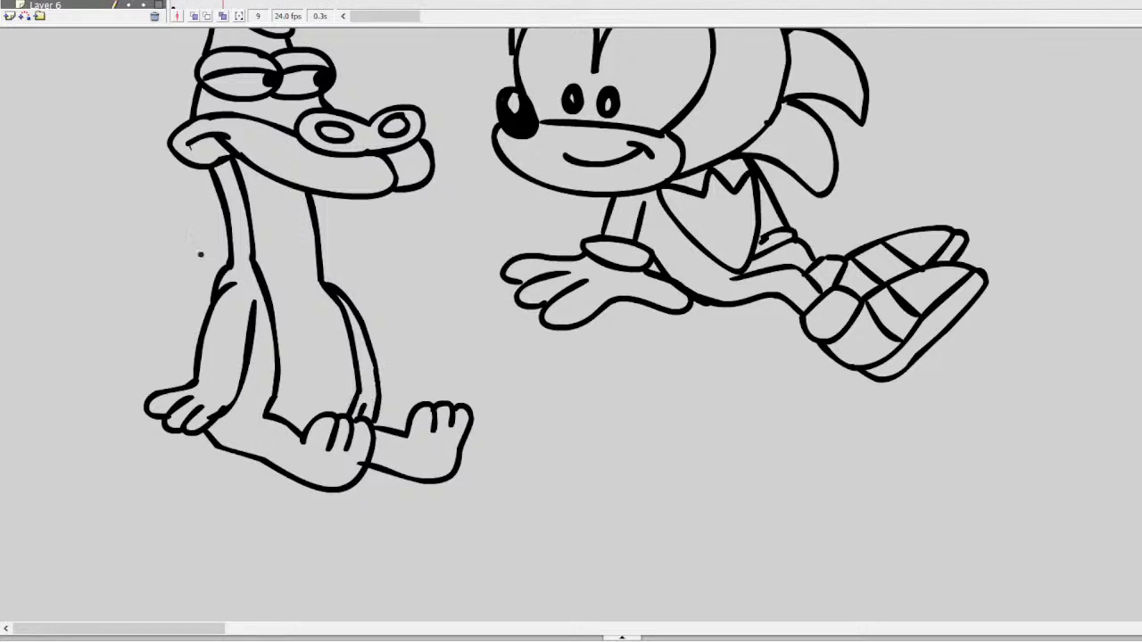
mouse_move(198, 379)
left_mouse_down()
mouse_move(114, 246)
mouse_move(84, 307)
mouse_move(120, 305)
mouse_move(158, 385)
left_mouse_up()
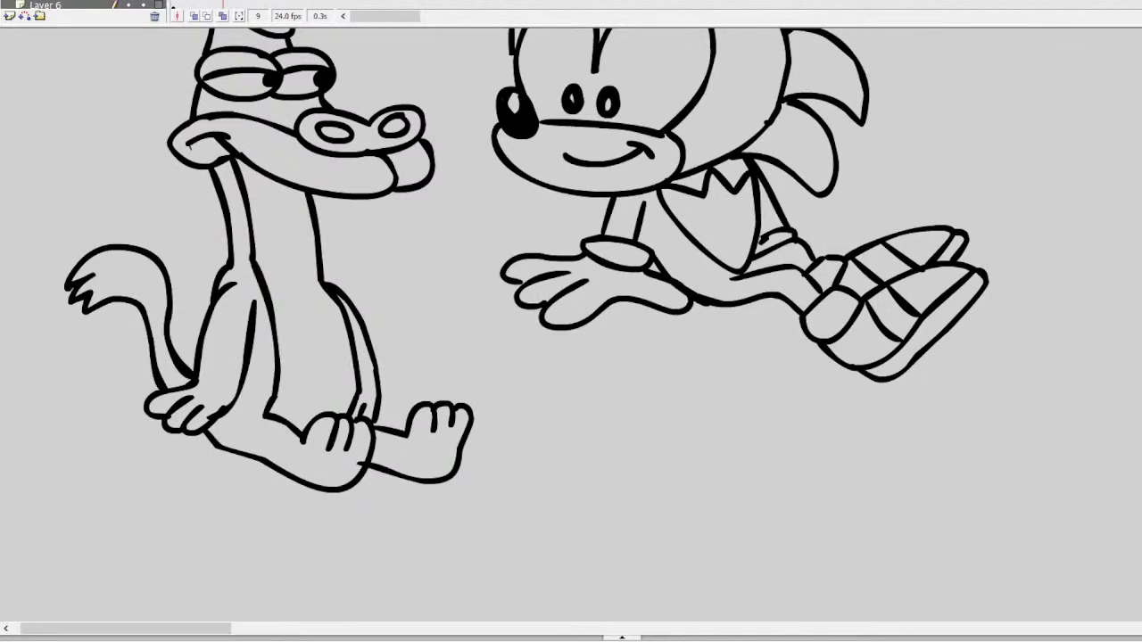
Scale down the whole seated long-necked character and position it beside the spiky-haired seated character
scroll(526, 325, "down", 1)
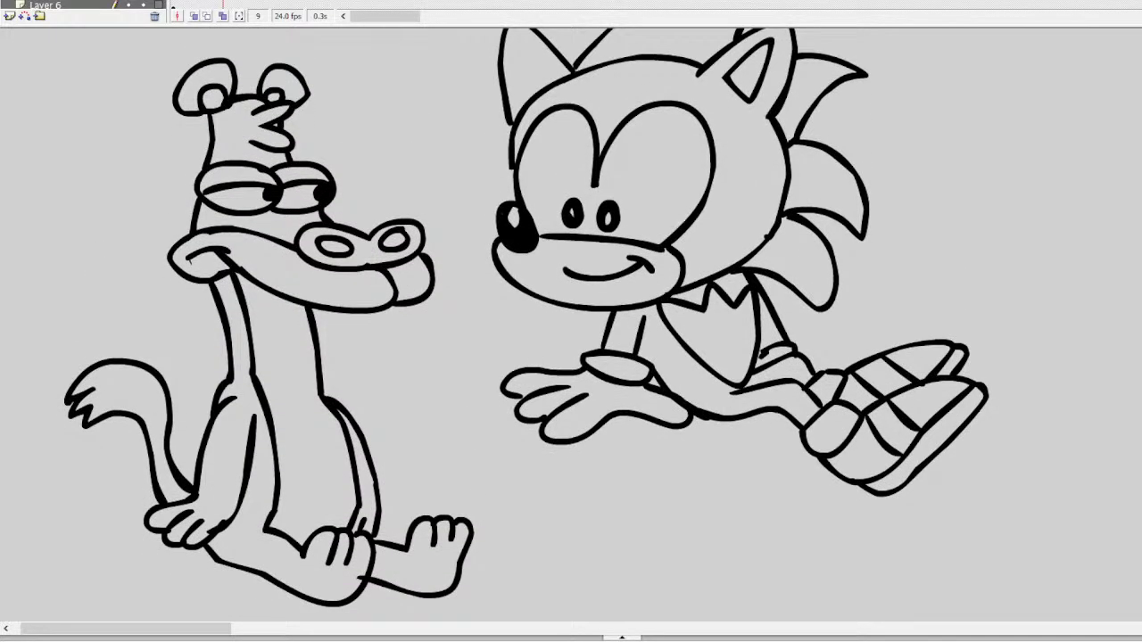
double_click(310, 87)
key("q")
left_click_drag(475, 57, 346, 231)
left_click_drag(284, 377, 363, 291)
left_click_drag(426, 143, 453, 107)
left_click(420, 181)
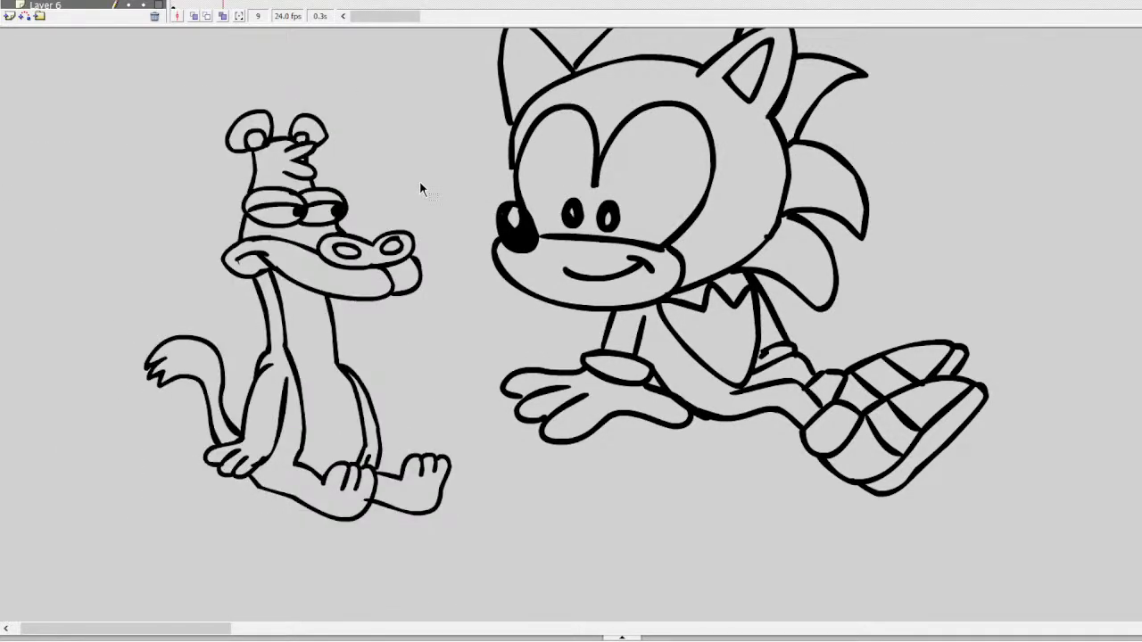
key("Return")
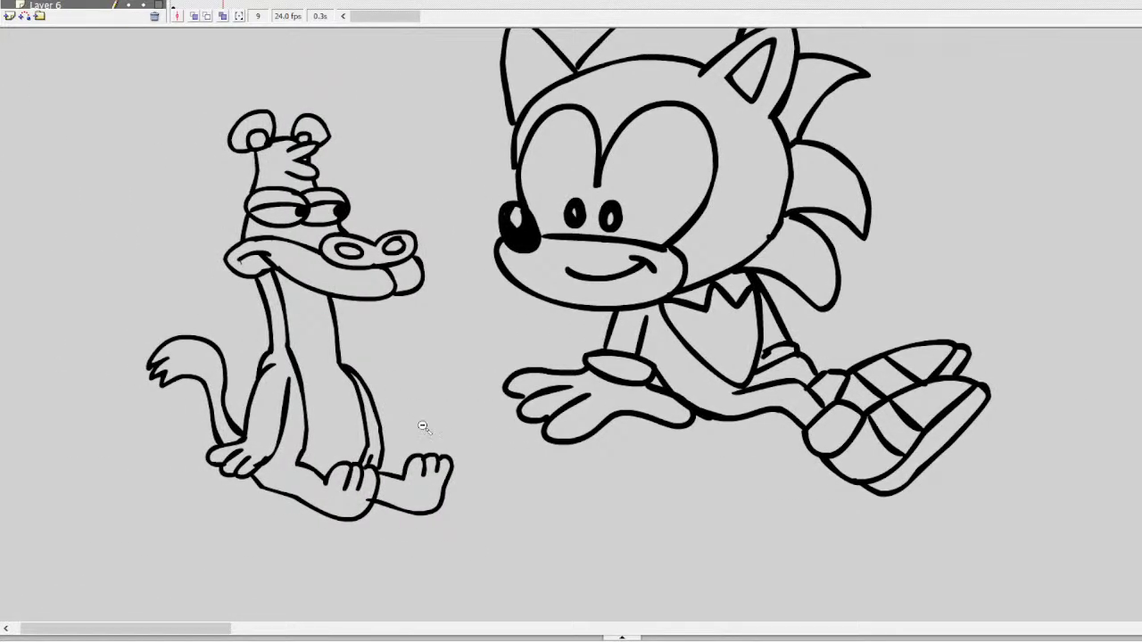
Cross off "I am Weasel" on the handwritten show list with a red line
key("ctrl+minus")
scroll(571, 325, "down", 15)
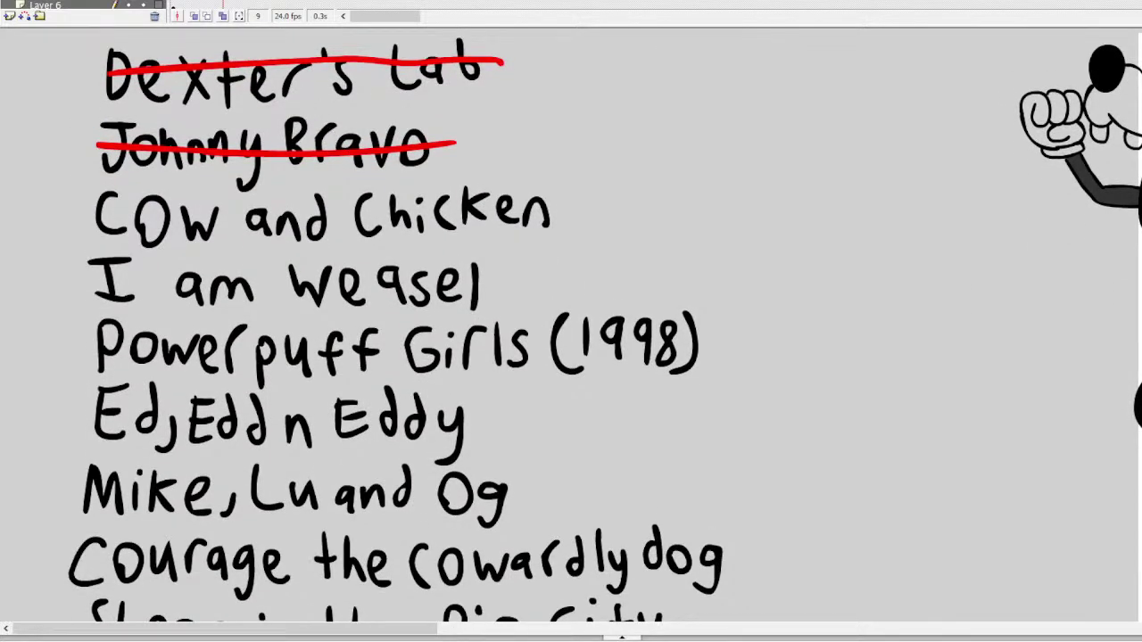
left_click(303, 148)
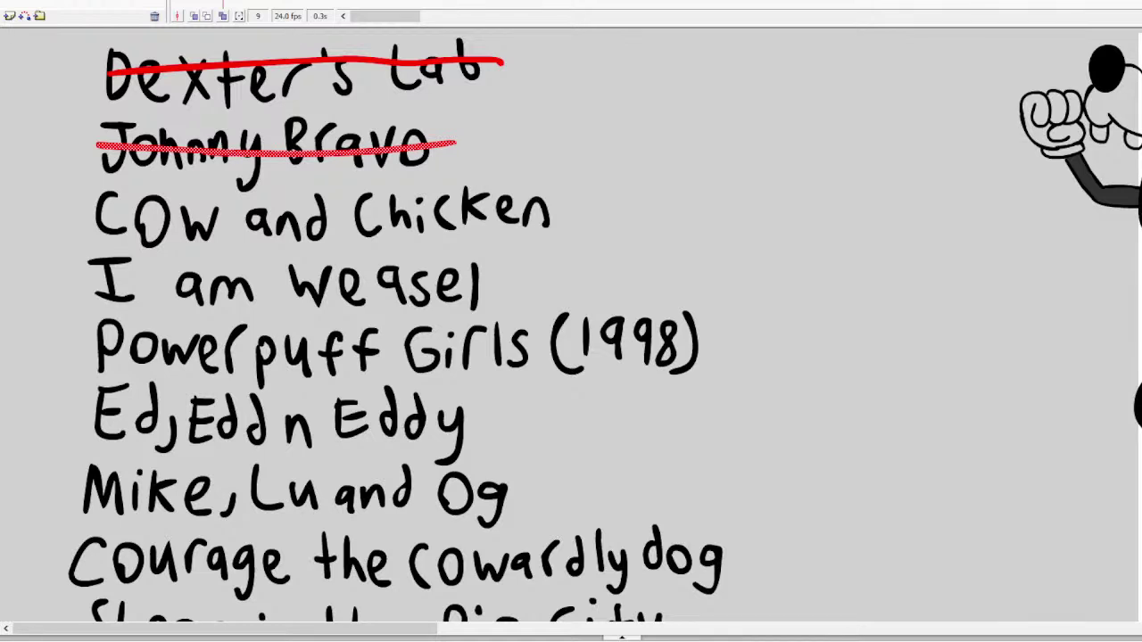
mouse_move(564, 211)
left_mouse_down()
mouse_move(164, 228)
mouse_move(68, 214)
left_mouse_up()
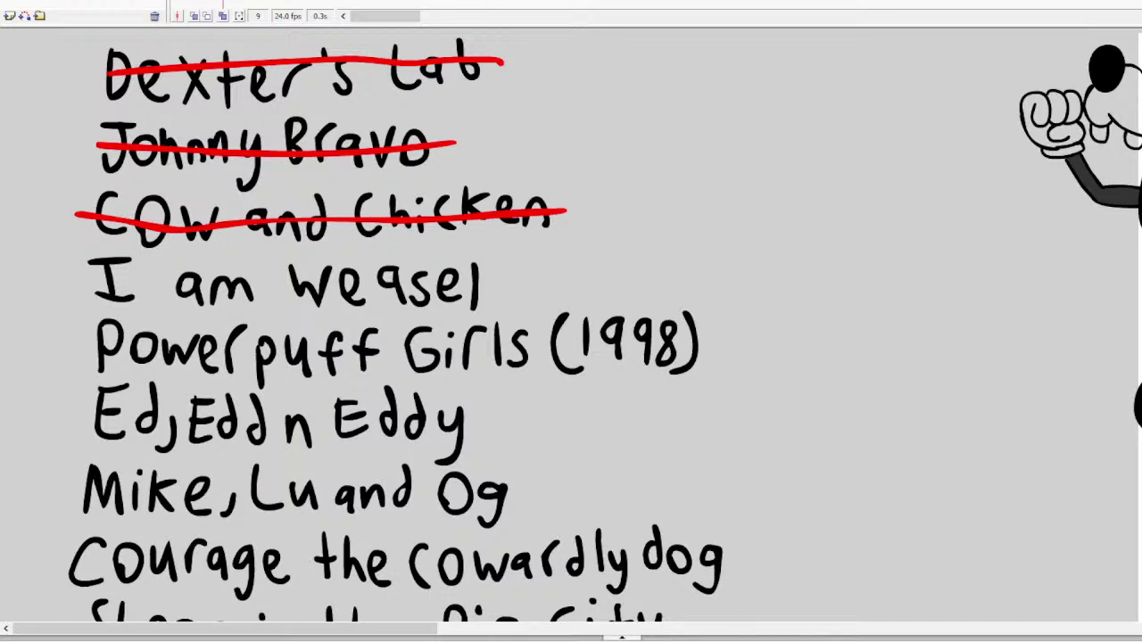
left_click_drag(432, 216, 437, 282)
left_click(592, 229)
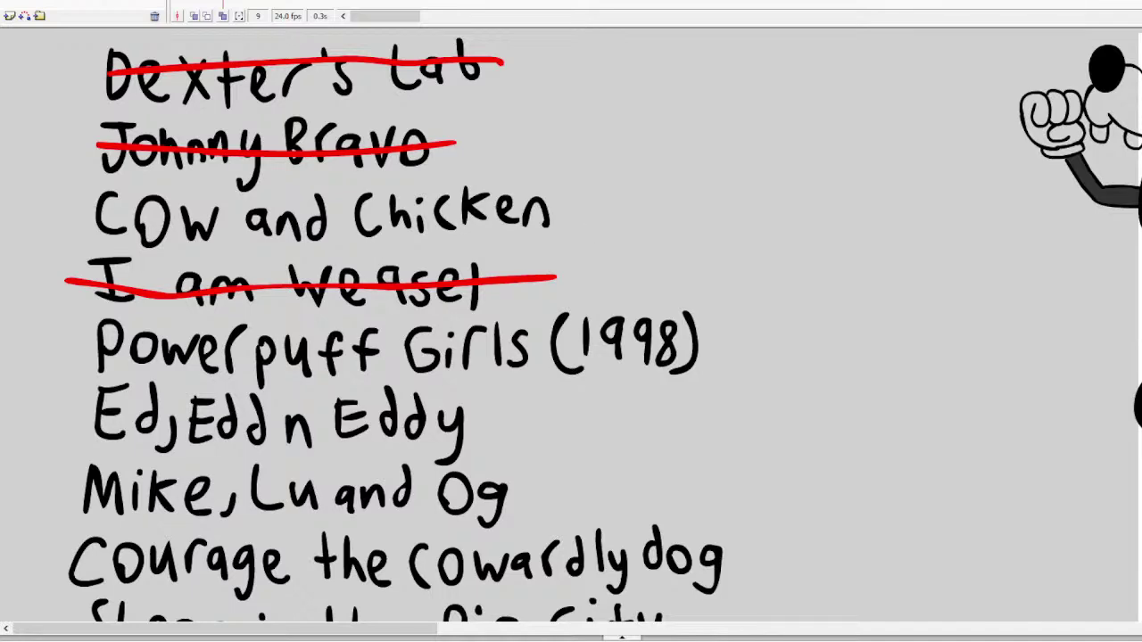
On a new layer at frame 14, draw two overlapping round eyes with dot pupils and a long pointed beak
scroll(571, 325, "up", 10)
scroll(571, 325, "down", 3)
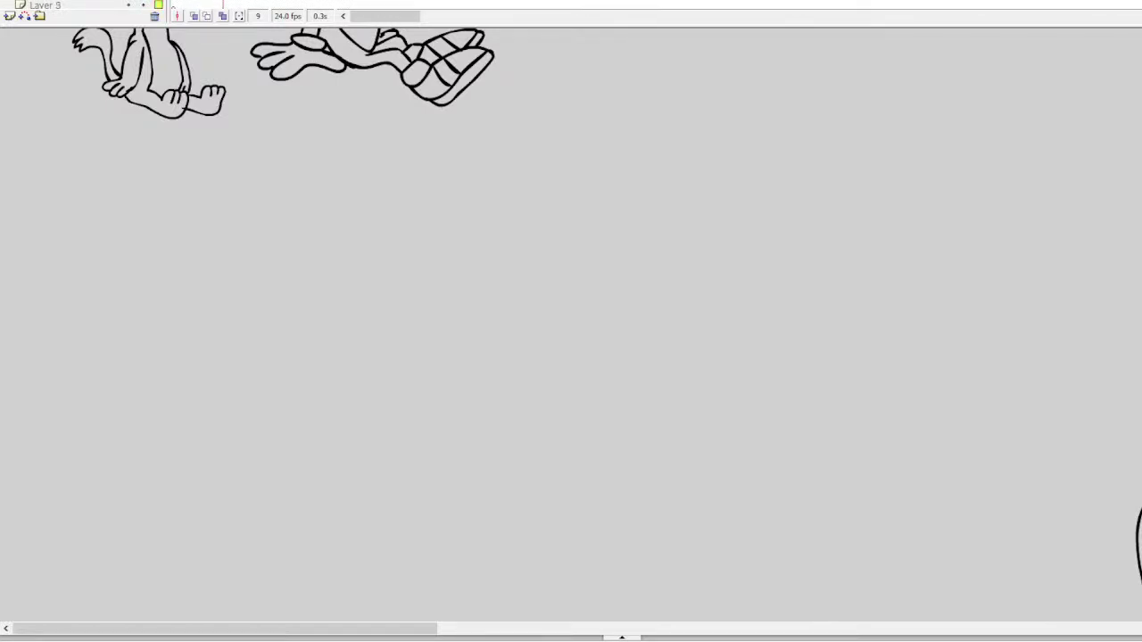
left_click(9, 16)
left_click(254, 5)
scroll(203, 223, "up", 2)
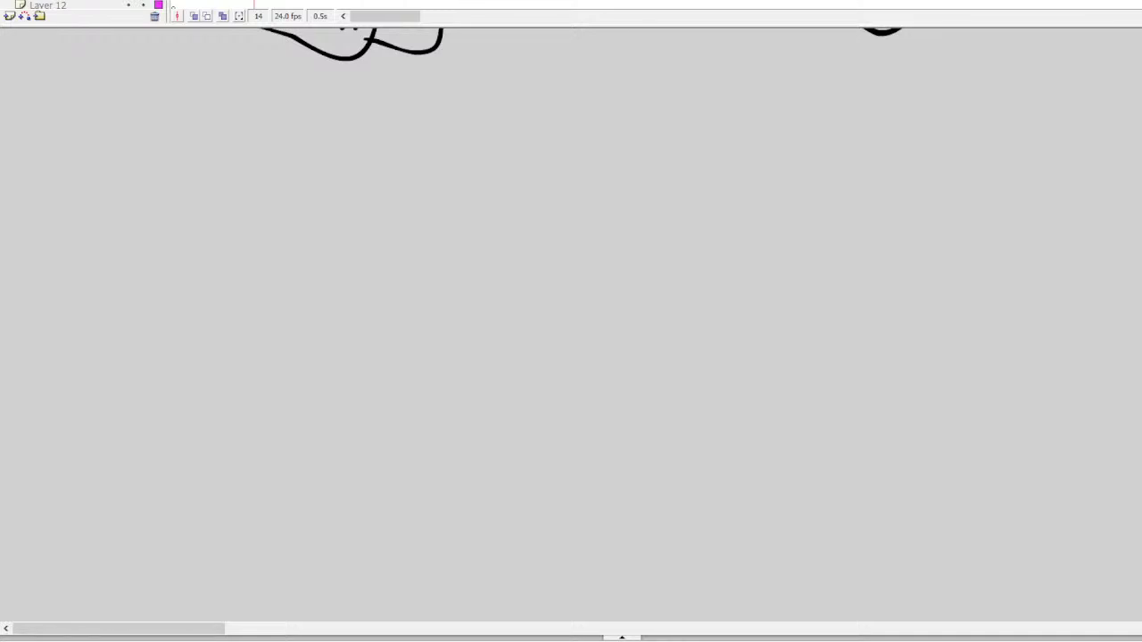
mouse_move(183, 145)
left_mouse_down()
mouse_move(166, 222)
mouse_move(179, 144)
mouse_move(226, 138)
mouse_move(221, 206)
mouse_move(200, 192)
left_mouse_up()
left_click(174, 184)
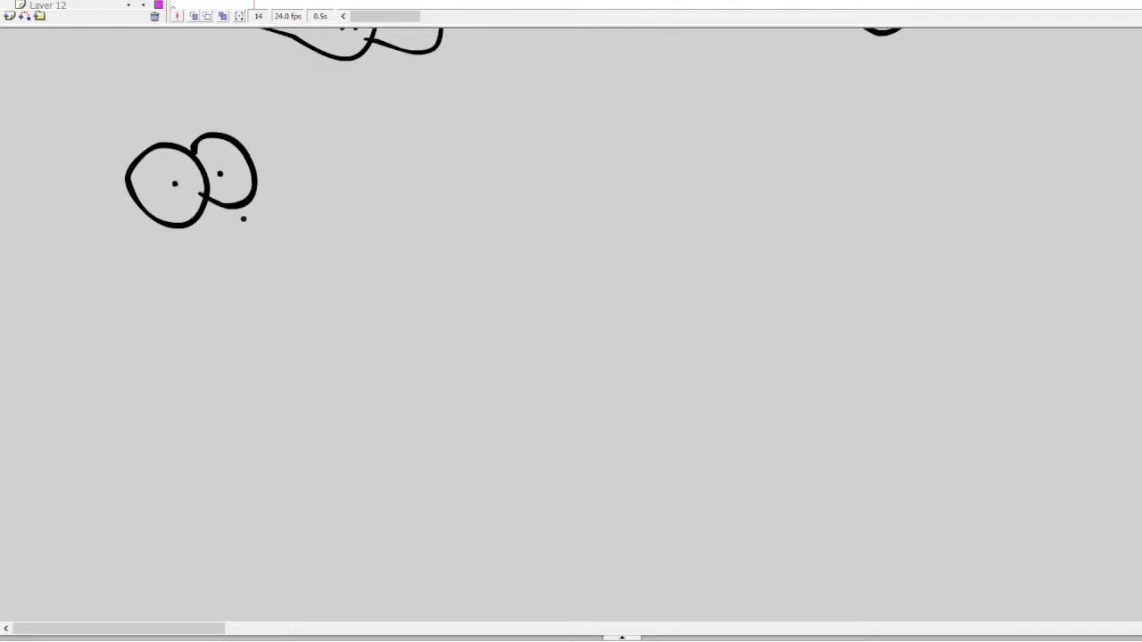
mouse_move(254, 194)
left_mouse_down()
mouse_move(384, 219)
mouse_move(492, 269)
mouse_move(512, 305)
mouse_move(246, 233)
mouse_move(186, 224)
mouse_move(101, 234)
mouse_move(114, 252)
mouse_move(131, 221)
mouse_move(152, 249)
mouse_move(162, 232)
mouse_move(240, 225)
left_mouse_up()
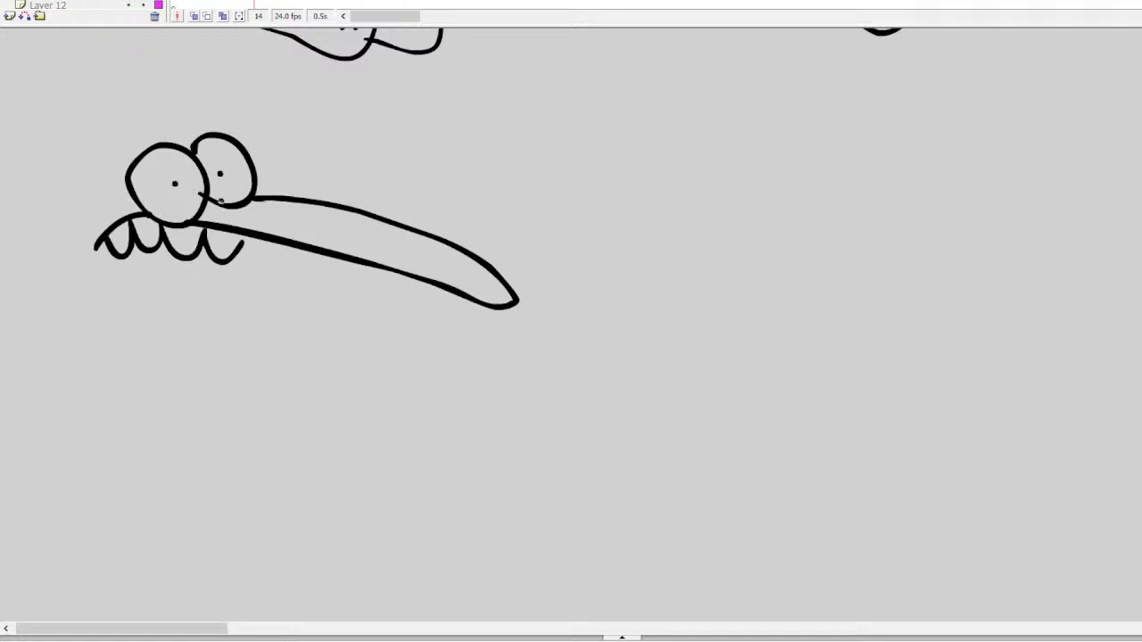
Draw the teeth under the beak, the rounded back of the mouth and a curved neck leading down from it
key("ctrl+z")
mouse_move(144, 218)
left_mouse_down()
mouse_move(177, 227)
mouse_move(206, 259)
mouse_move(234, 240)
left_mouse_up()
mouse_move(130, 189)
left_mouse_down()
mouse_move(78, 223)
mouse_move(139, 236)
left_mouse_up()
key("ctrl+z")
mouse_move(130, 189)
left_mouse_down()
mouse_move(82, 216)
mouse_move(141, 232)
mouse_move(253, 345)
left_mouse_up()
mouse_move(235, 254)
left_mouse_down()
mouse_move(293, 348)
mouse_move(280, 352)
mouse_move(584, 361)
left_mouse_up()
key("ctrl+z")
mouse_move(245, 363)
left_mouse_down()
mouse_move(304, 399)
mouse_move(468, 387)
left_mouse_up()
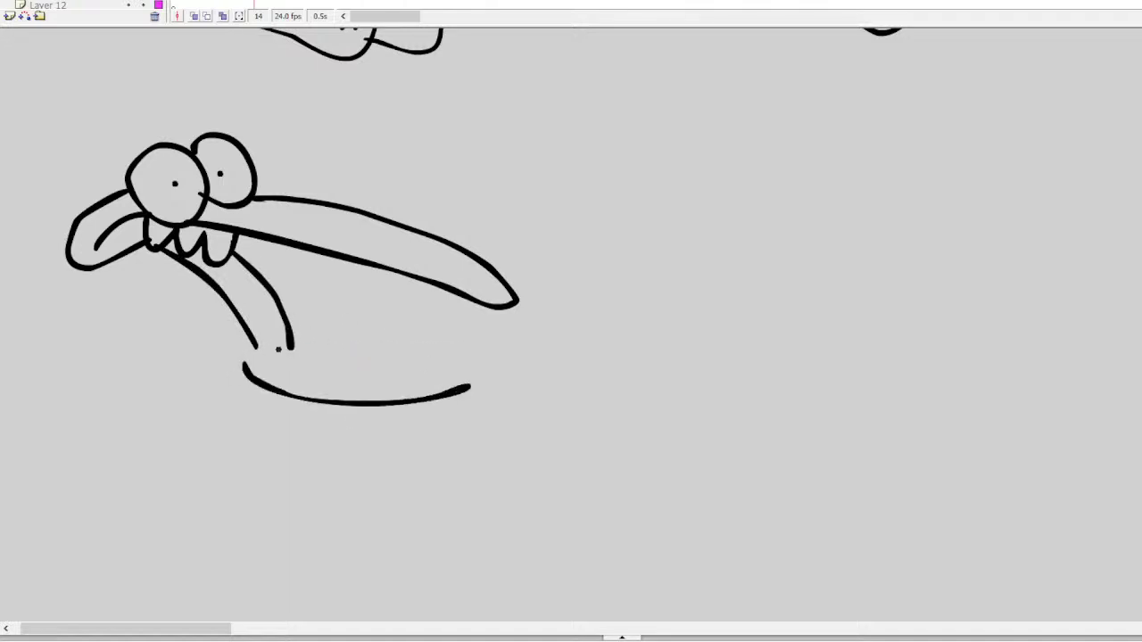
Draw a bent arm hanging from the base of the neck, ending in a fingered hand
mouse_move(255, 348)
left_mouse_down()
mouse_move(262, 378)
mouse_move(178, 399)
mouse_move(198, 468)
left_mouse_up()
key("ctrl+z")
key("ctrl+z")
mouse_move(259, 373)
left_mouse_down()
mouse_move(236, 471)
mouse_move(166, 512)
mouse_move(175, 557)
left_mouse_up()
mouse_move(211, 505)
left_mouse_down()
mouse_move(179, 557)
mouse_move(214, 569)
mouse_move(236, 470)
left_mouse_up()
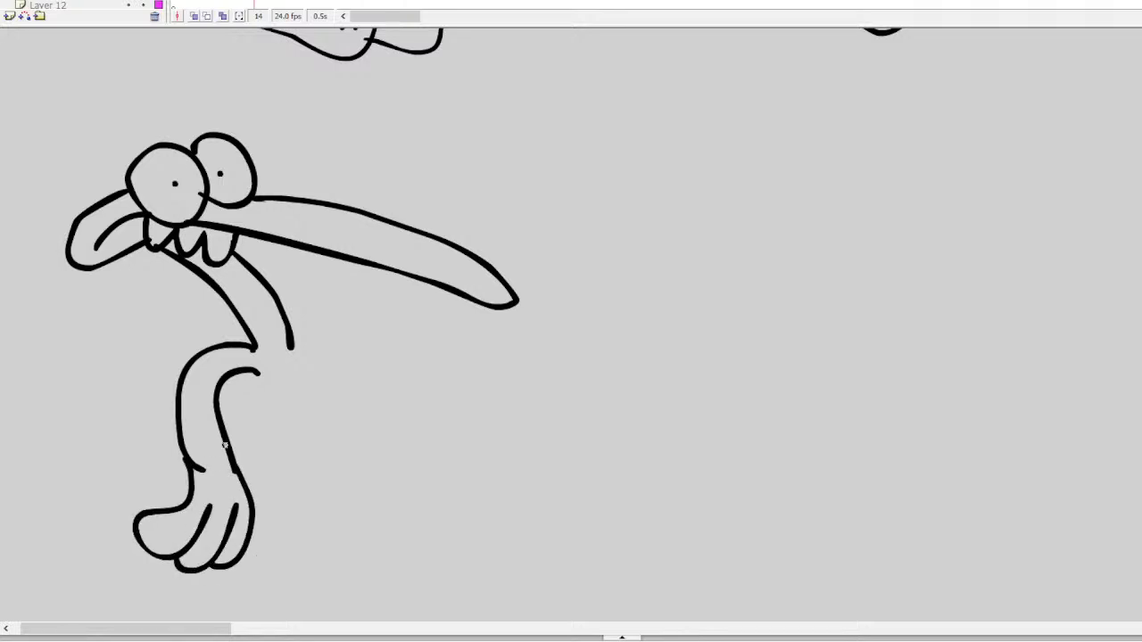
Draw a four-sided slingshot pouch across the body and extend the front neck line down to it
mouse_move(257, 373)
left_mouse_down()
mouse_move(417, 368)
mouse_move(299, 486)
left_mouse_up()
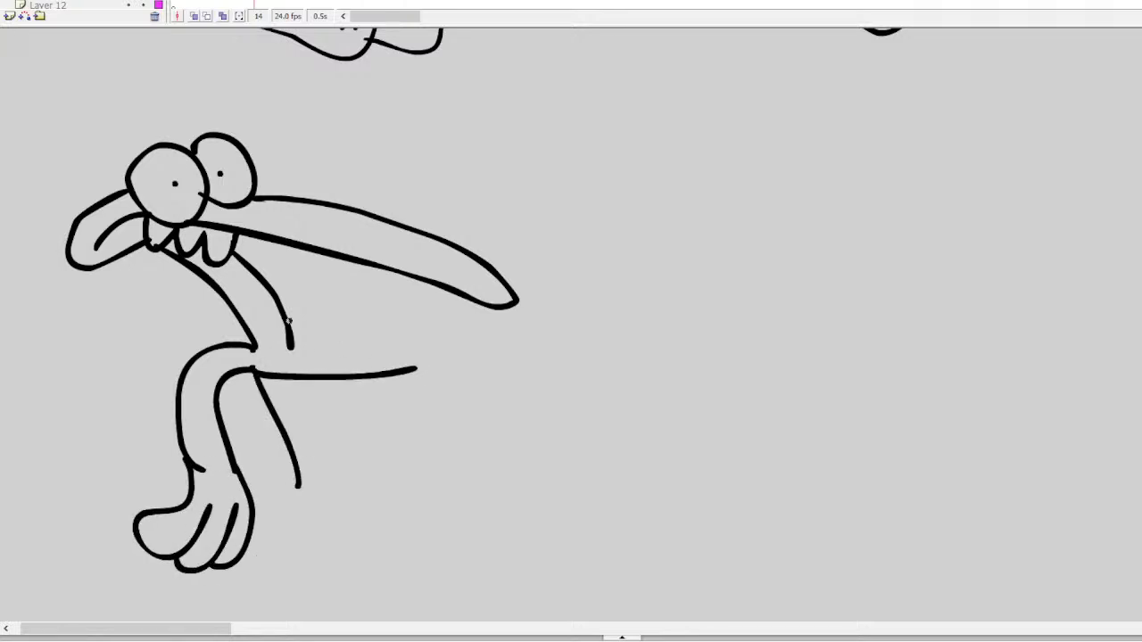
mouse_move(417, 366)
left_mouse_down()
mouse_move(440, 481)
mouse_move(299, 490)
left_mouse_up()
left_click_drag(290, 347, 298, 373)
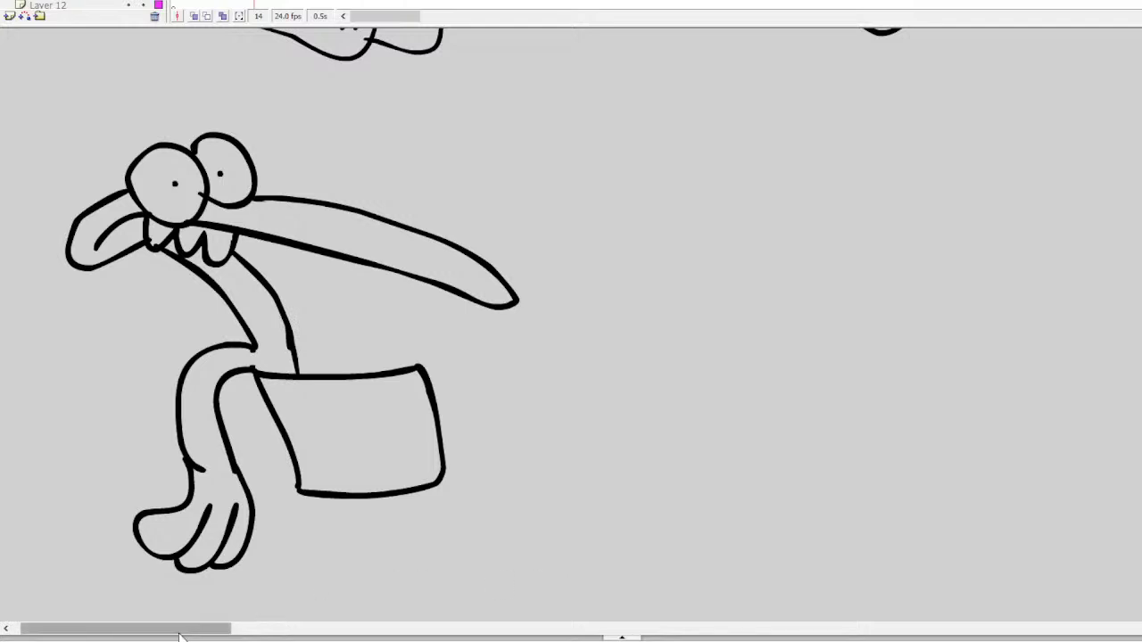
Draw a three-lobed crest on the back of the head and a two-lobed wattle hanging below the mouth
mouse_move(190, 145)
left_mouse_down()
mouse_move(156, 107)
mouse_move(55, 83)
mouse_move(89, 107)
mouse_move(30, 138)
mouse_move(75, 134)
mouse_move(51, 176)
mouse_move(125, 166)
left_mouse_up()
mouse_move(170, 252)
left_mouse_down()
mouse_move(147, 320)
mouse_move(96, 347)
mouse_move(143, 343)
left_mouse_up()
key("ctrl+z")
mouse_move(165, 248)
left_mouse_down()
mouse_move(98, 338)
mouse_move(157, 357)
mouse_move(191, 263)
mouse_move(159, 248)
mouse_move(99, 309)
mouse_move(117, 331)
mouse_move(115, 358)
mouse_move(160, 352)
mouse_move(175, 248)
left_mouse_up()
key("ctrl+z")
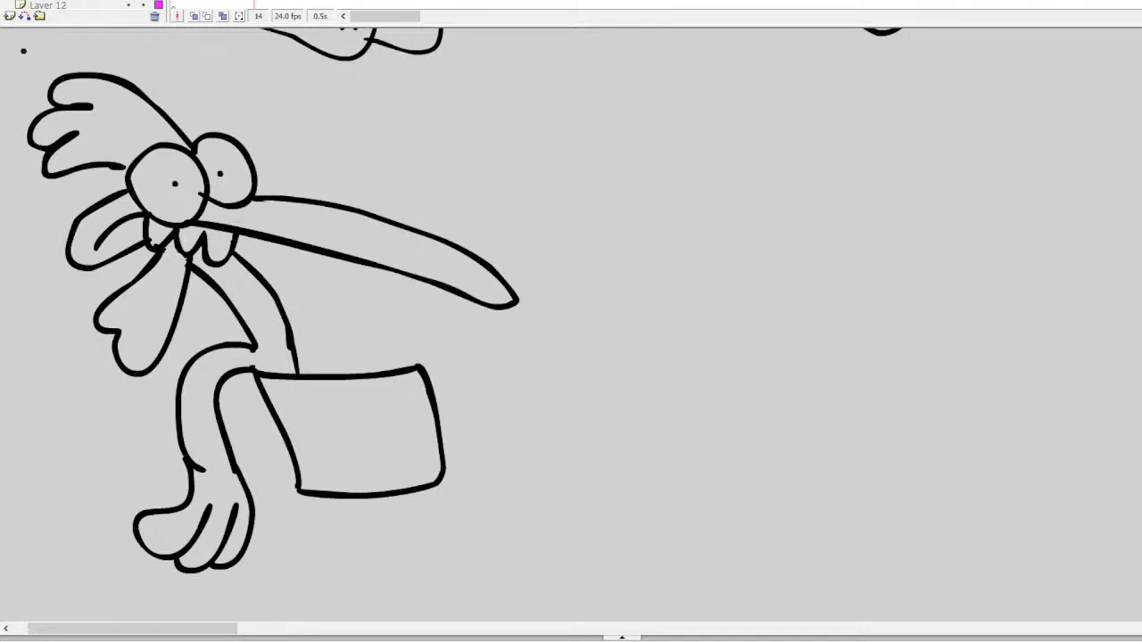
Draw the near slingshot band stretching from the pouch, the near prong and the upper edge of the far band
left_click_drag(439, 407, 899, 380)
key("ctrl+z")
left_click_drag(437, 401, 952, 295)
mouse_move(439, 429)
left_mouse_down()
mouse_move(629, 396)
mouse_move(967, 312)
left_mouse_up()
mouse_move(951, 266)
left_mouse_down()
mouse_move(981, 384)
mouse_move(970, 459)
left_mouse_up()
mouse_move(953, 266)
left_mouse_down()
mouse_move(995, 262)
mouse_move(1039, 421)
mouse_move(1026, 464)
mouse_move(940, 396)
mouse_move(903, 287)
mouse_move(860, 277)
mouse_move(859, 307)
mouse_move(563, 338)
left_mouse_up()
Draw the pouch's far rim behind the body, complete the far band and add the slingshot's far prong
mouse_move(296, 350)
left_mouse_down()
mouse_move(403, 340)
mouse_move(407, 365)
left_mouse_up()
left_click_drag(566, 339, 426, 361)
left_click_drag(678, 354, 508, 363)
key("ctrl+z")
left_click_drag(433, 385, 617, 363)
mouse_move(864, 339)
left_mouse_down()
mouse_move(893, 420)
mouse_move(923, 456)
left_mouse_up()
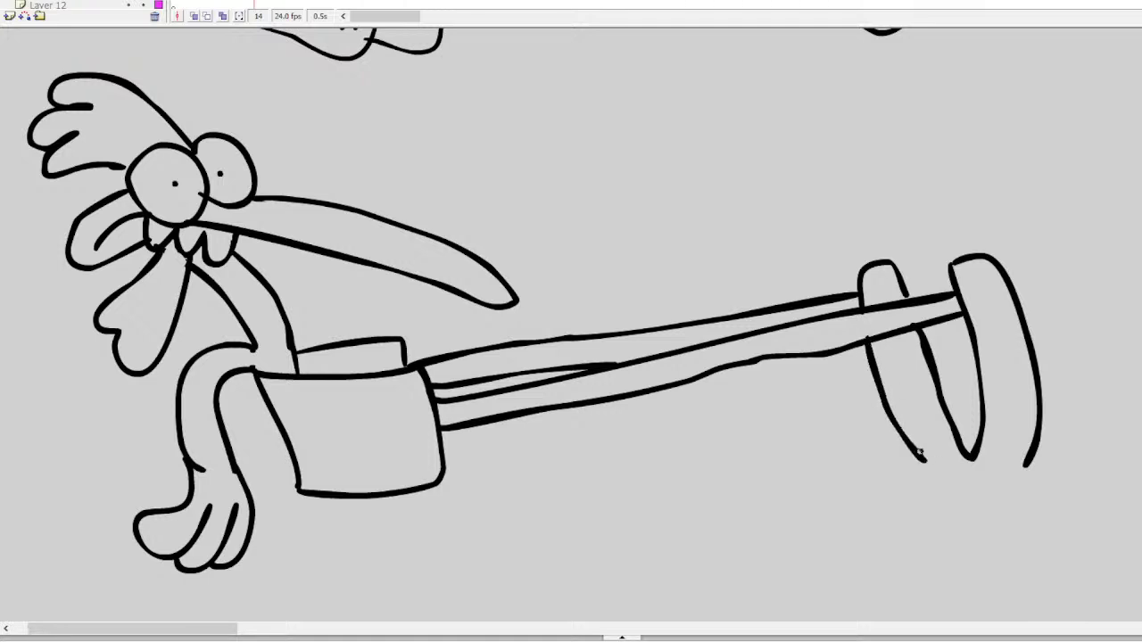
Extend both prongs into a slingshot handle and draw a wavy ground line at its base
scroll(923, 459, "down", 4)
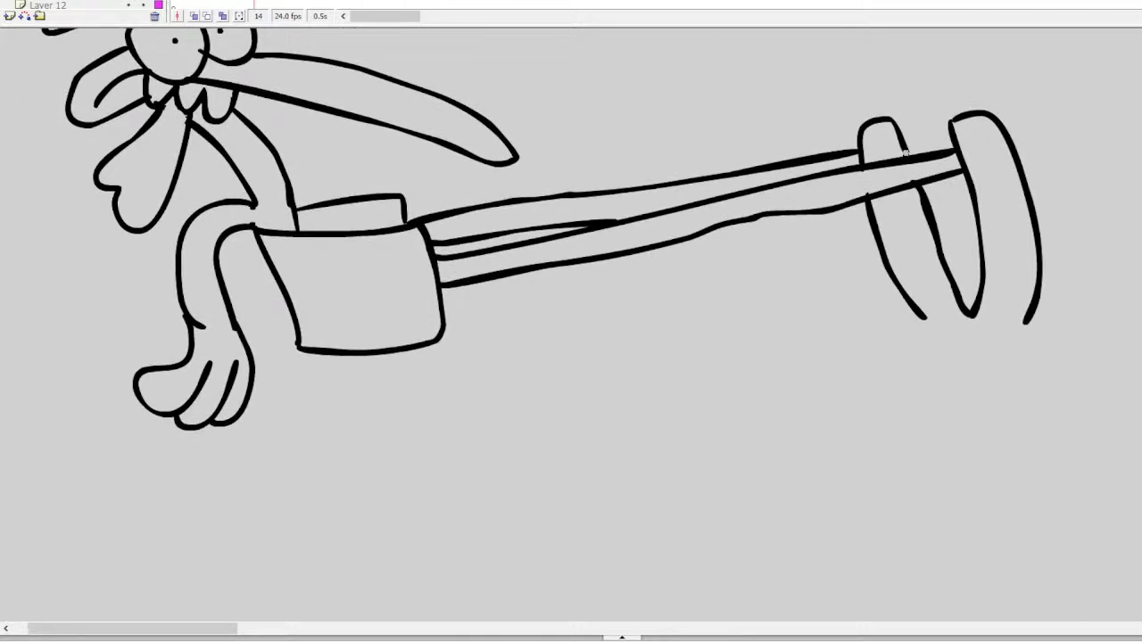
mouse_move(920, 317)
left_mouse_down()
mouse_move(973, 439)
mouse_move(990, 527)
left_mouse_up()
mouse_move(1024, 319)
left_mouse_down()
mouse_move(1018, 400)
mouse_move(1047, 541)
left_mouse_up()
mouse_move(966, 558)
left_mouse_down()
mouse_move(1063, 554)
mouse_move(1092, 546)
left_mouse_up()
left_click_drag(990, 528, 992, 546)
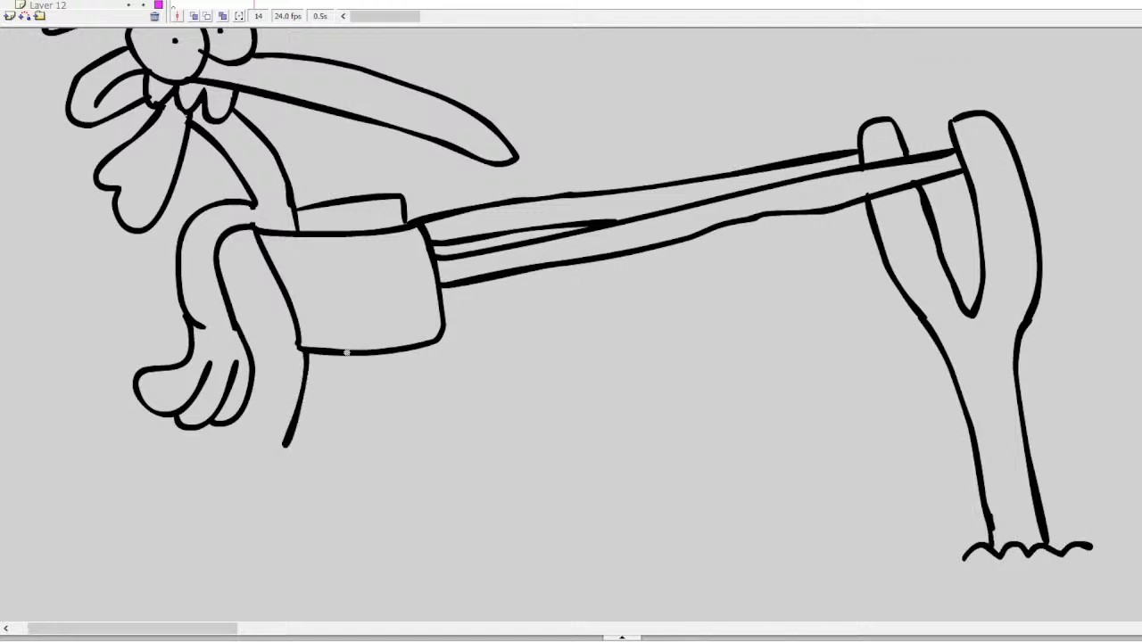
Draw two dangling legs with long-toed feet below the slingshot pouch
mouse_move(300, 350)
left_mouse_down()
mouse_move(299, 385)
mouse_move(252, 431)
mouse_move(225, 538)
left_mouse_up()
mouse_move(245, 538)
left_mouse_down()
mouse_move(286, 517)
mouse_move(294, 455)
left_mouse_up()
key("ctrl+z")
mouse_move(250, 539)
left_mouse_down()
mouse_move(298, 429)
mouse_move(324, 388)
mouse_move(342, 407)
mouse_move(314, 441)
mouse_move(325, 535)
left_mouse_up()
mouse_move(310, 489)
left_mouse_down()
mouse_move(299, 546)
mouse_move(261, 534)
left_mouse_up()
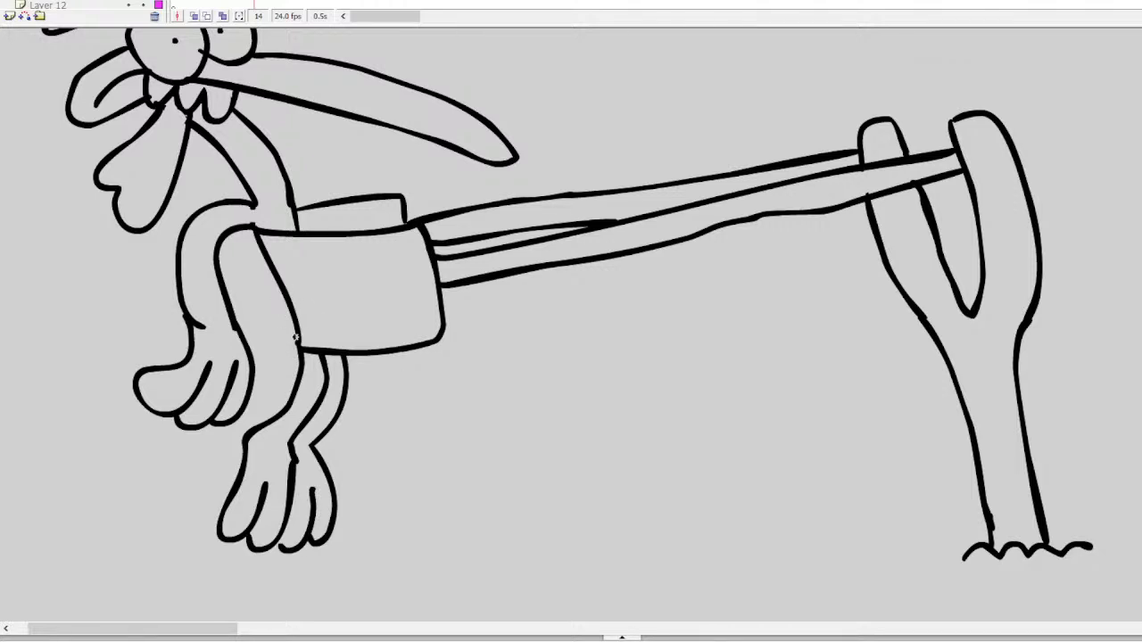
Cross off "Cow and Chicken" on the handwritten show list with a red line
scroll(571, 321, "up", 4)
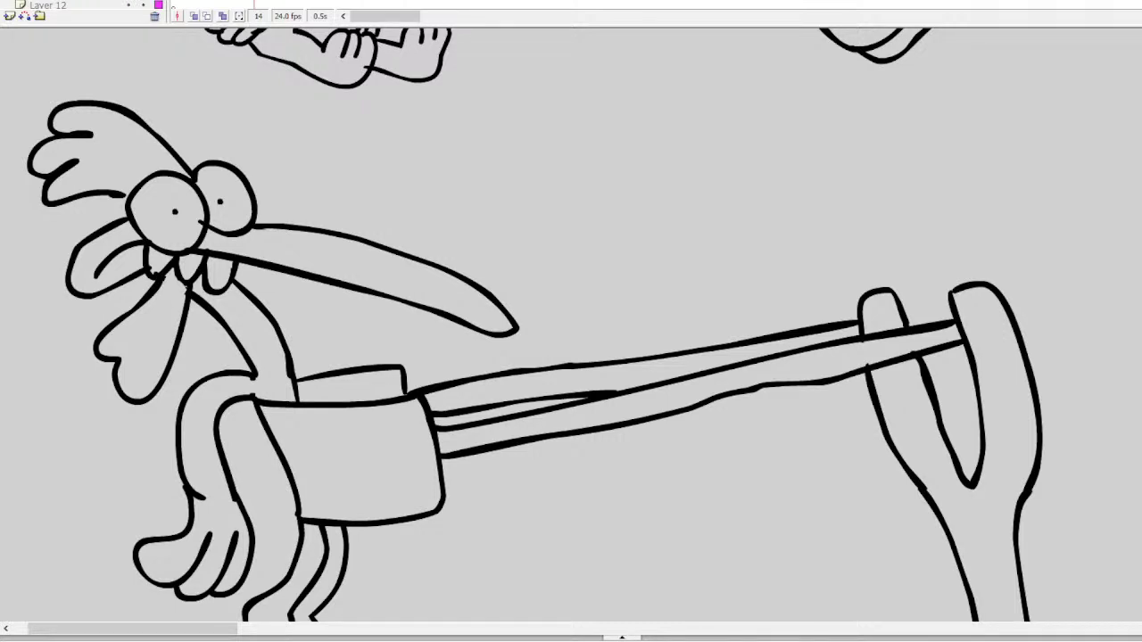
mouse_move(134, 629)
left_mouse_down()
mouse_move(152, 629)
mouse_move(135, 629)
left_mouse_up()
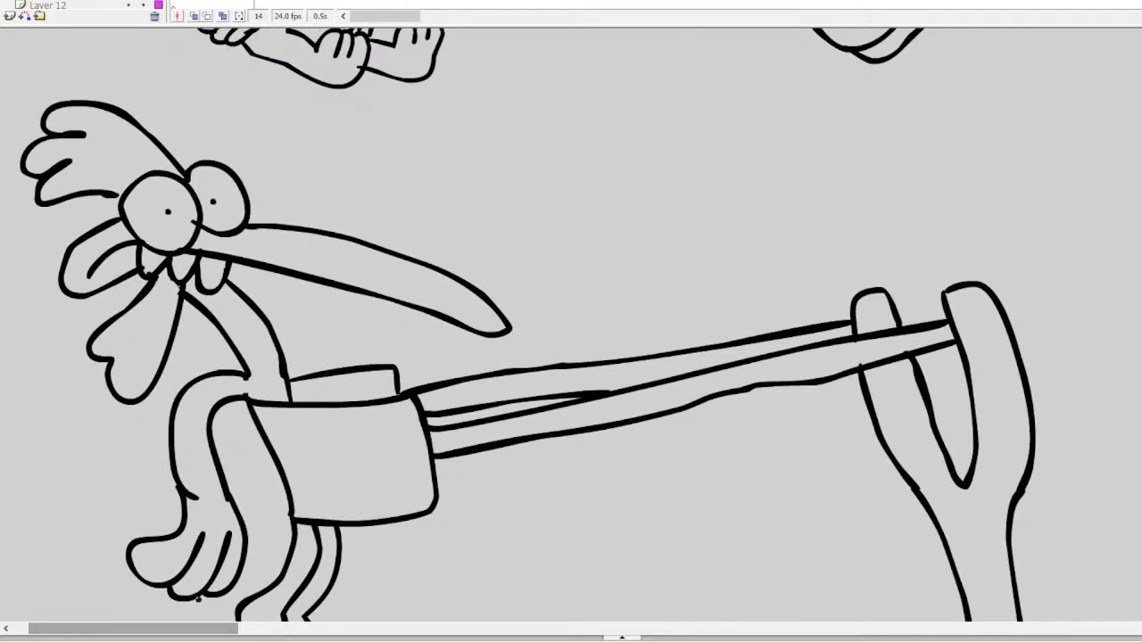
key("ctrl+minus")
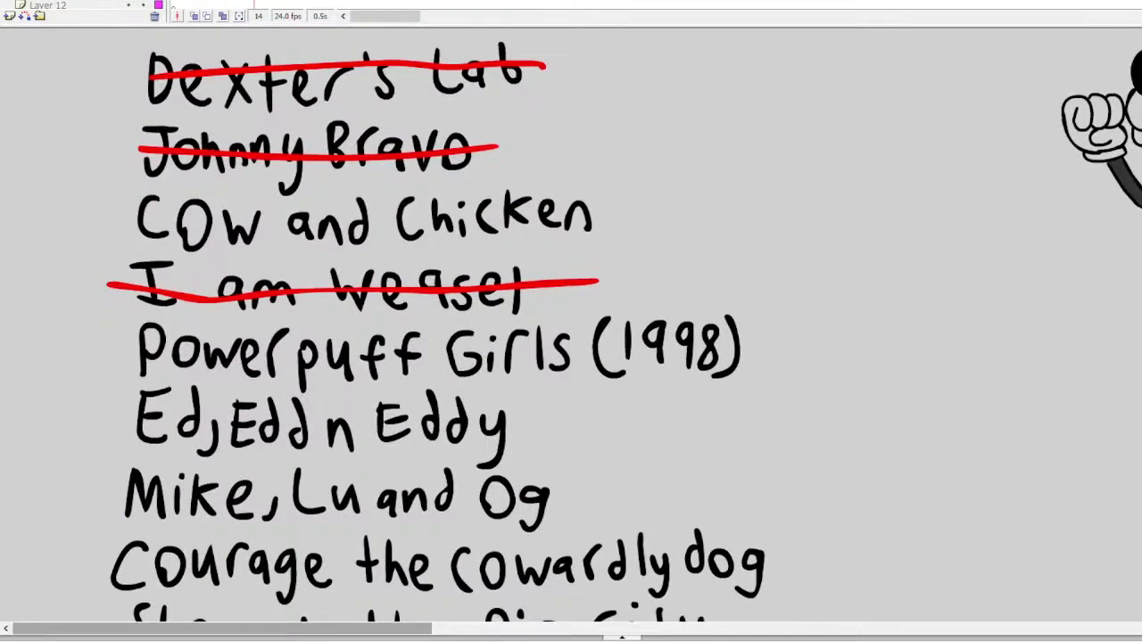
left_click(318, 156)
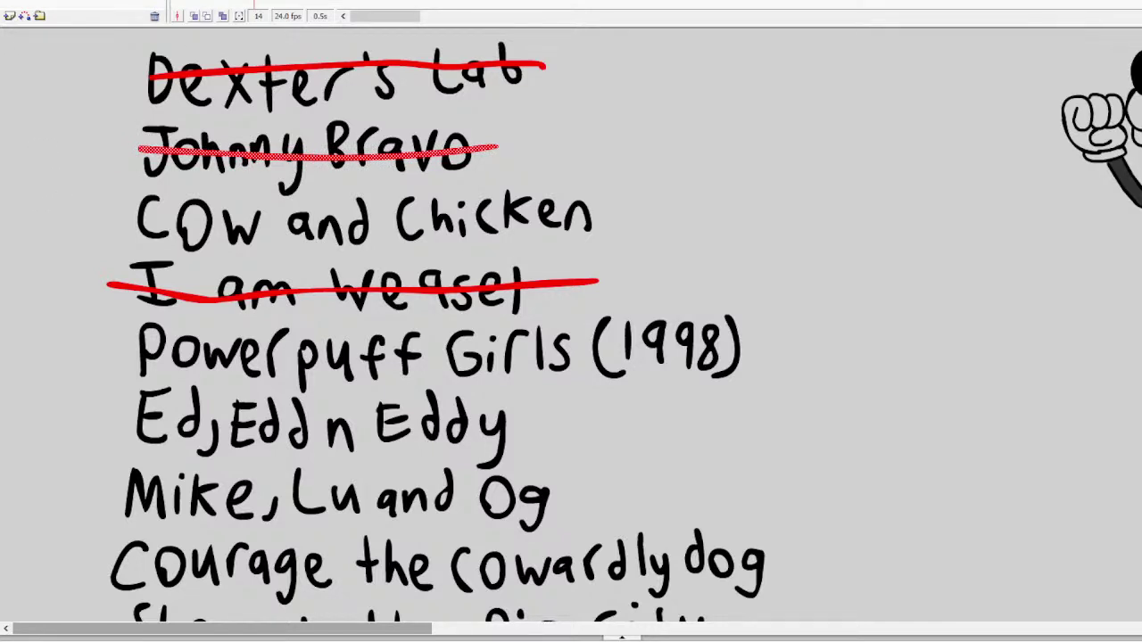
left_click_drag(608, 214, 111, 210)
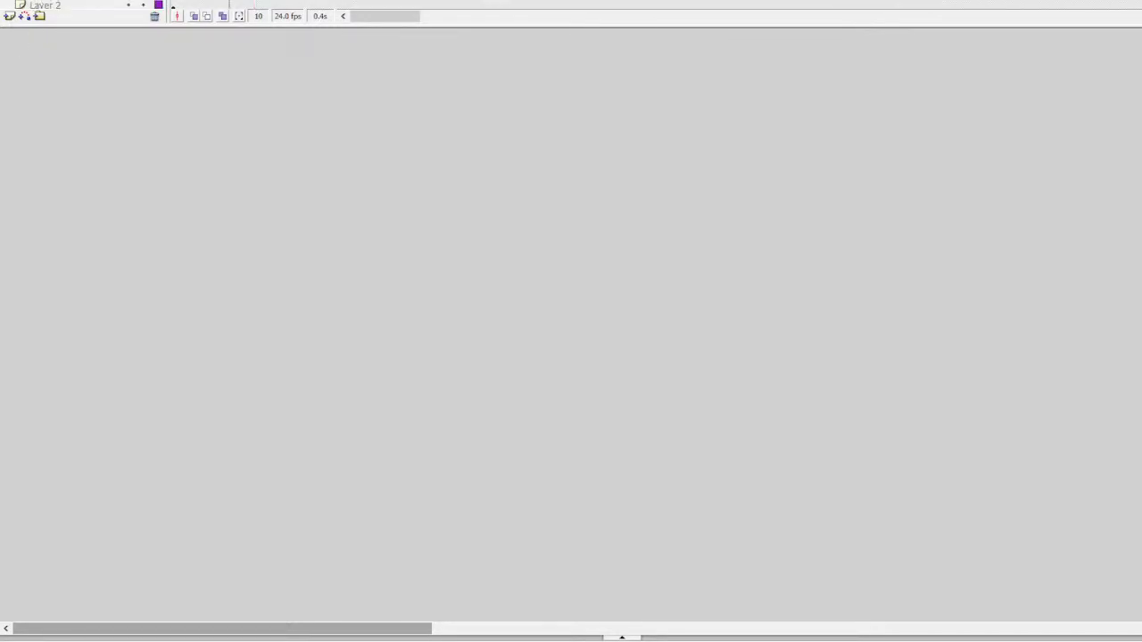
On frame 10, draw a wide round head with a scalloped fringe and two large eye outlines
left_click(347, 117)
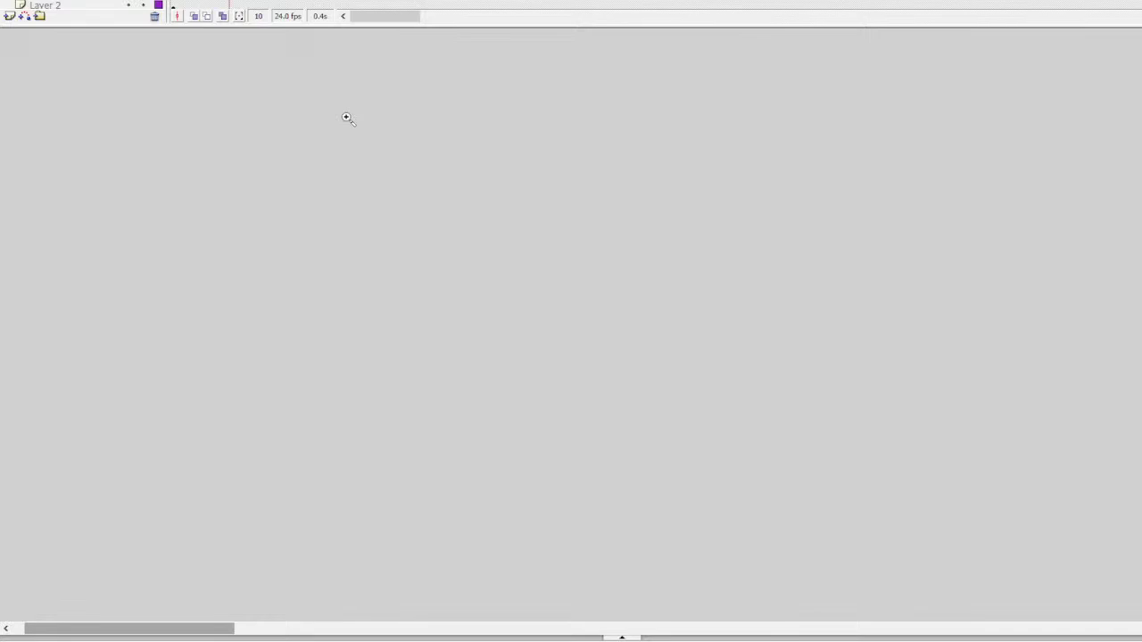
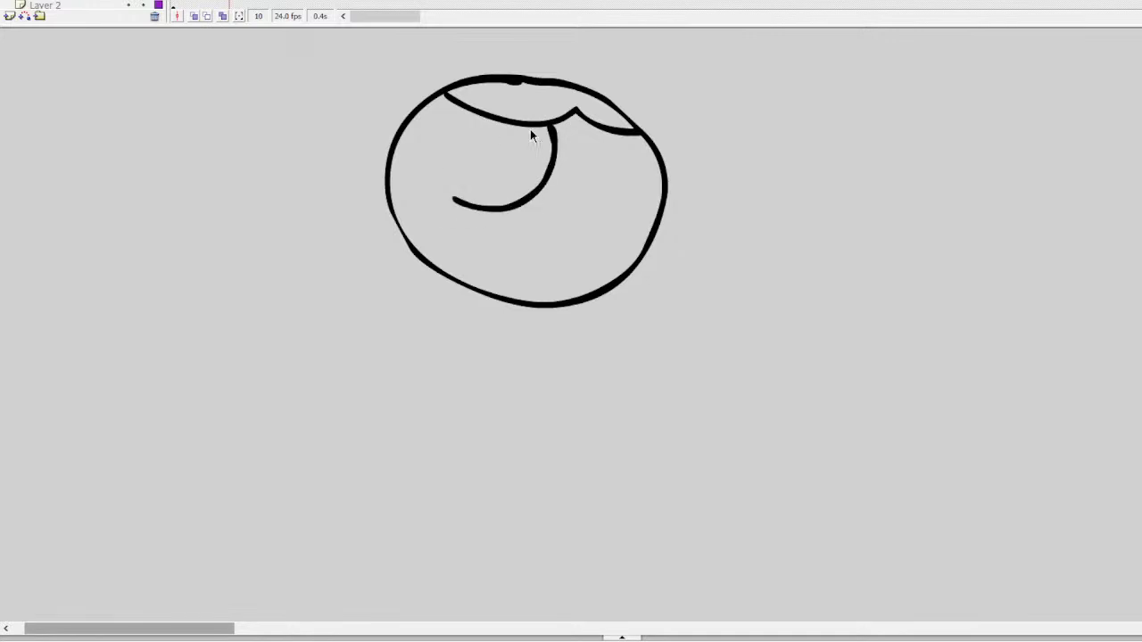
key("ctrl+z")
mouse_move(551, 126)
left_mouse_down()
mouse_move(532, 185)
mouse_move(476, 217)
mouse_move(427, 208)
mouse_move(407, 191)
mouse_move(402, 207)
mouse_move(503, 211)
mouse_move(538, 168)
mouse_move(535, 126)
left_mouse_up()
key("ctrl+z")
mouse_move(608, 134)
left_mouse_down()
mouse_move(624, 190)
mouse_move(652, 211)
mouse_move(611, 202)
mouse_move(644, 239)
left_mouse_up()
key("ctrl+z")
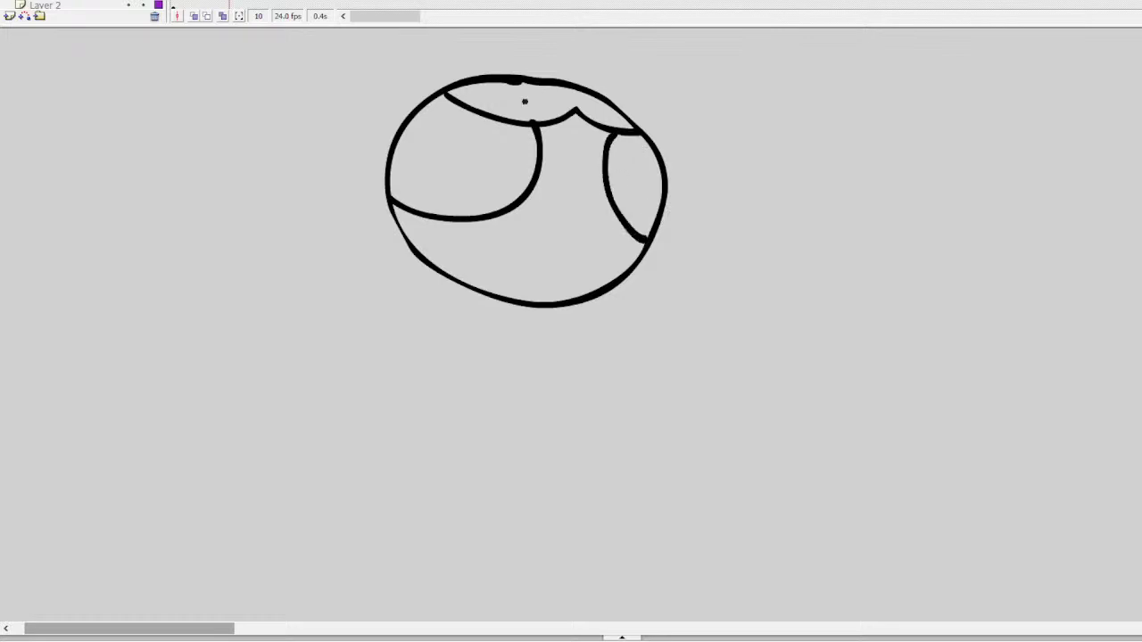
Draw concentric iris and pupil rings in both eyes and a small curved smile below them
mouse_move(496, 118)
left_mouse_down()
mouse_move(515, 149)
mouse_move(525, 128)
mouse_move(464, 148)
mouse_move(496, 175)
mouse_move(523, 171)
left_mouse_up()
mouse_move(631, 133)
left_mouse_down()
mouse_move(633, 164)
mouse_move(658, 166)
mouse_move(653, 200)
mouse_move(662, 193)
left_mouse_up()
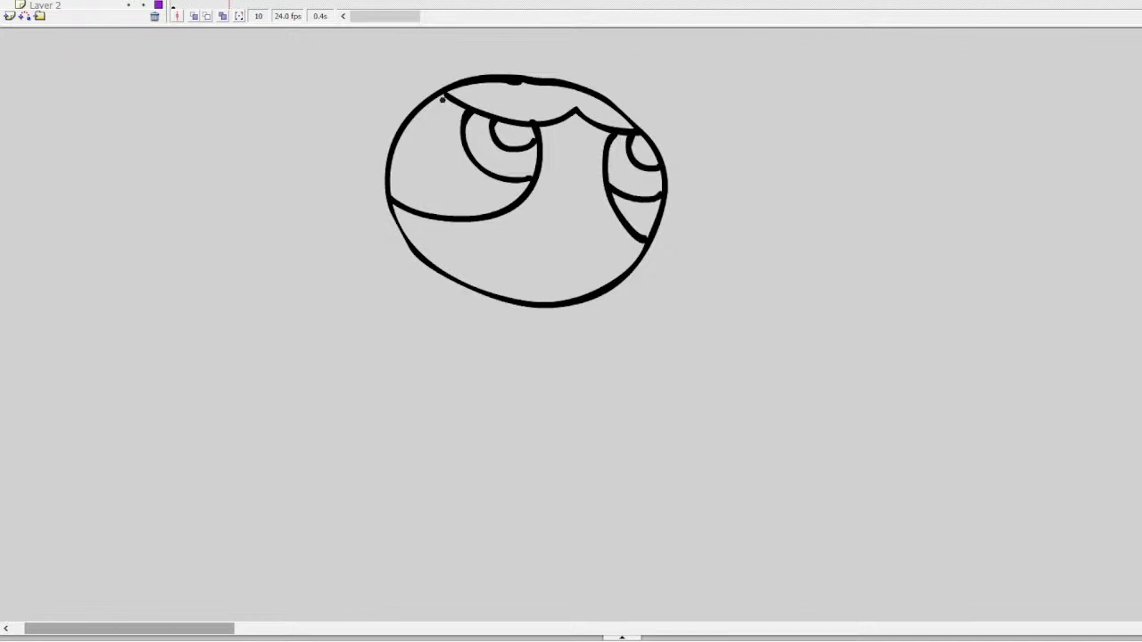
mouse_move(442, 99)
left_mouse_down()
mouse_move(432, 158)
mouse_move(502, 213)
left_mouse_up()
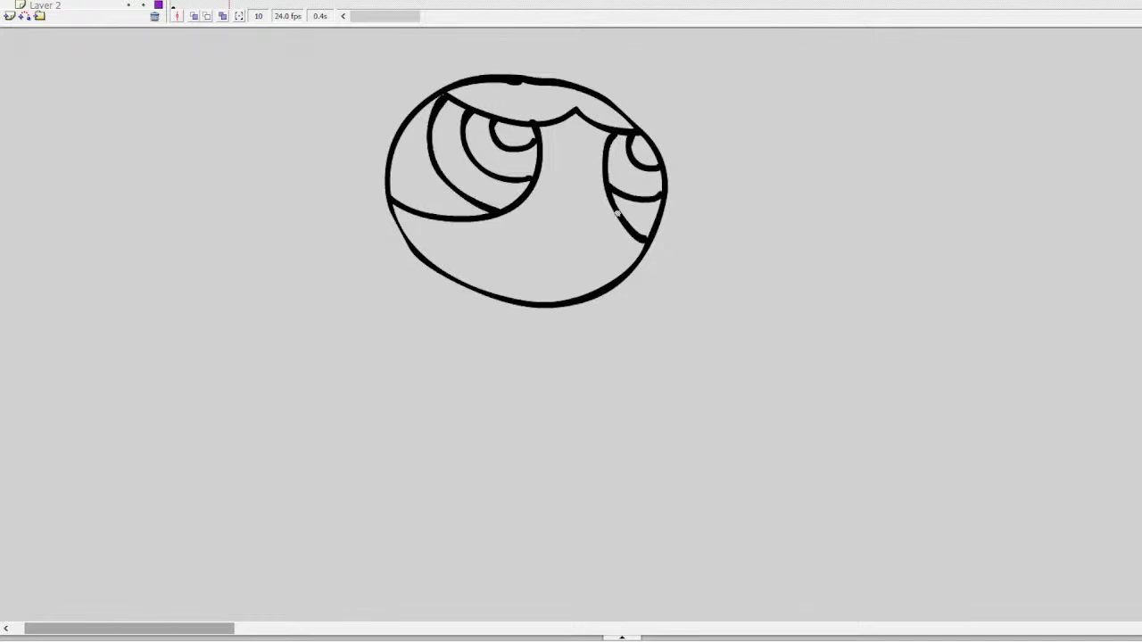
left_click_drag(616, 213, 657, 223)
mouse_move(539, 237)
left_mouse_down()
mouse_move(553, 256)
mouse_move(586, 243)
left_mouse_up()
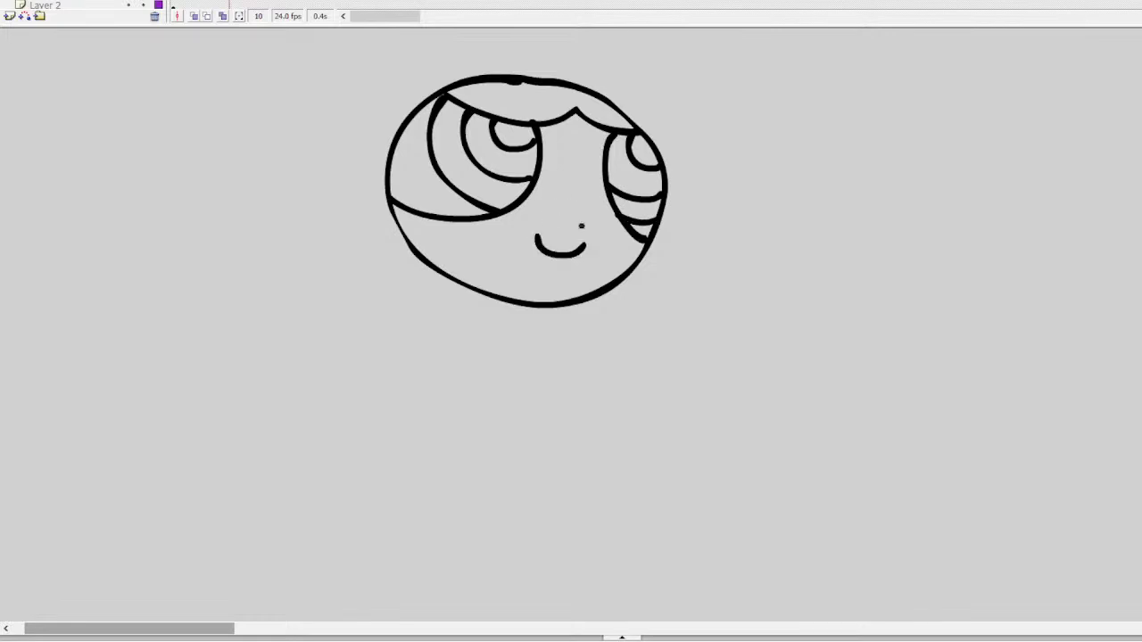
Draw a pointed pigtail on each side of the head and erase the head lines inside the larger one
mouse_move(458, 82)
left_mouse_down()
mouse_move(312, 51)
mouse_move(323, 92)
mouse_move(369, 119)
mouse_move(417, 123)
mouse_move(453, 98)
left_mouse_up()
mouse_move(596, 86)
left_mouse_down()
mouse_move(555, 58)
mouse_move(646, 79)
mouse_move(662, 117)
mouse_move(653, 134)
mouse_move(640, 127)
mouse_move(654, 145)
mouse_move(671, 118)
mouse_move(588, 87)
left_mouse_up()
key("ctrl+z")
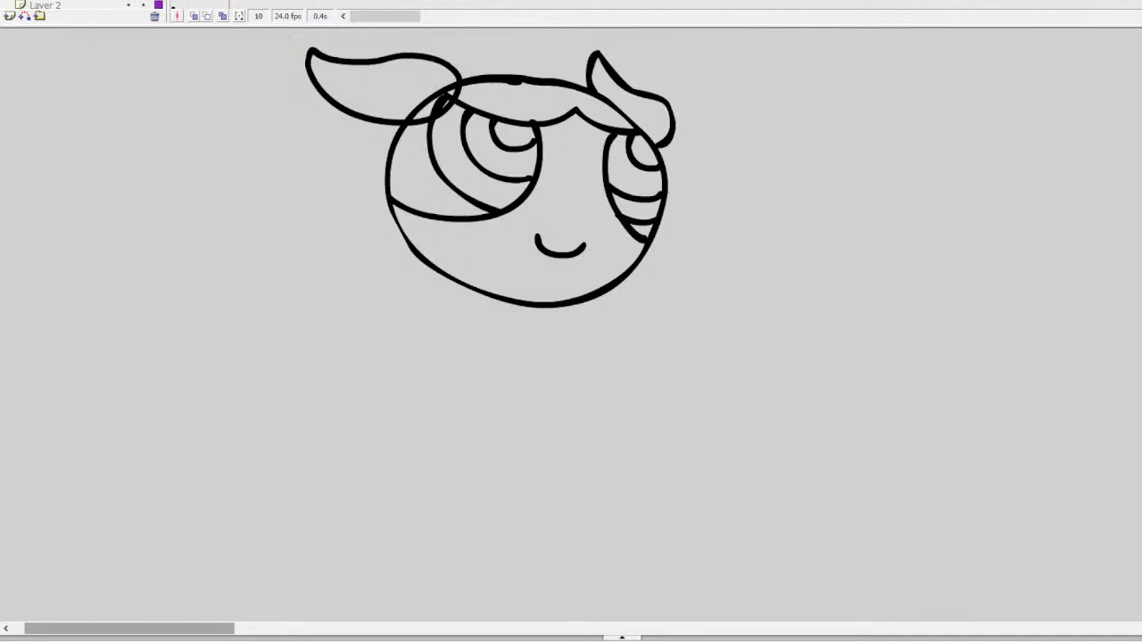
mouse_move(436, 84)
left_mouse_down()
mouse_move(448, 87)
mouse_move(410, 107)
mouse_move(418, 89)
left_mouse_up()
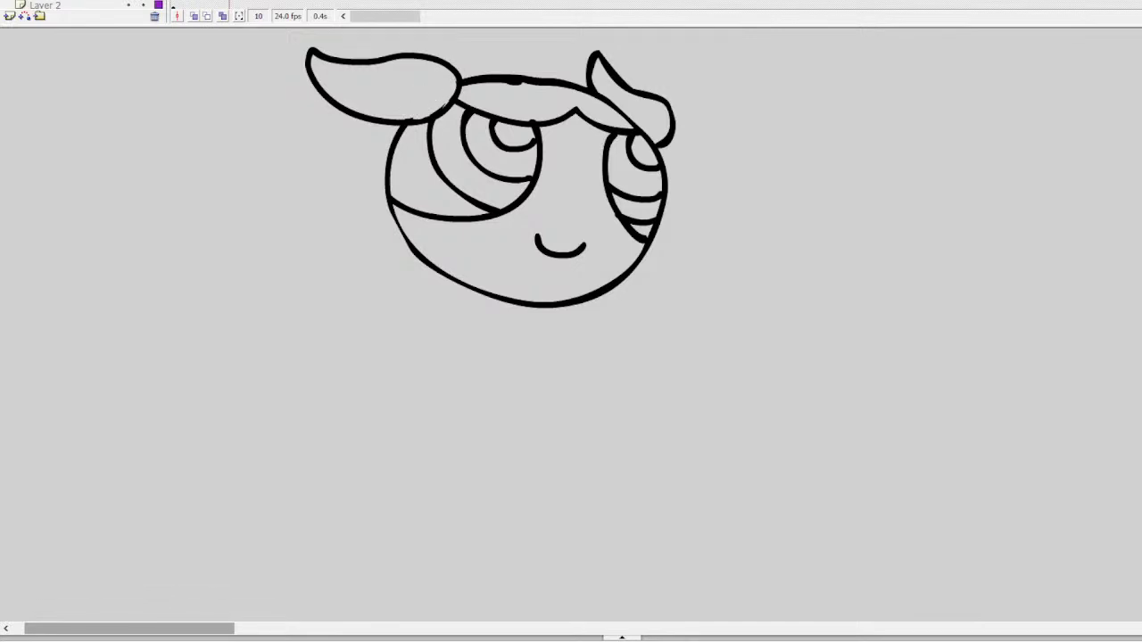
Below the girl's head, draw a second character's two oval eyes with filled black pupils and a rounded nose
mouse_move(606, 336)
left_mouse_down()
mouse_move(523, 339)
mouse_move(571, 457)
left_mouse_up()
key("ctrl+z")
mouse_move(587, 358)
left_mouse_down()
mouse_move(532, 368)
mouse_move(607, 453)
mouse_move(575, 346)
mouse_move(652, 361)
left_mouse_up()
key("ctrl+z")
mouse_move(598, 465)
left_mouse_down()
mouse_move(633, 445)
mouse_move(659, 456)
mouse_move(651, 477)
mouse_move(624, 446)
mouse_move(664, 448)
mouse_move(674, 490)
left_mouse_up()
key("ctrl+z")
mouse_move(614, 380)
left_mouse_down()
mouse_move(683, 397)
mouse_move(678, 446)
mouse_move(637, 426)
left_mouse_up()
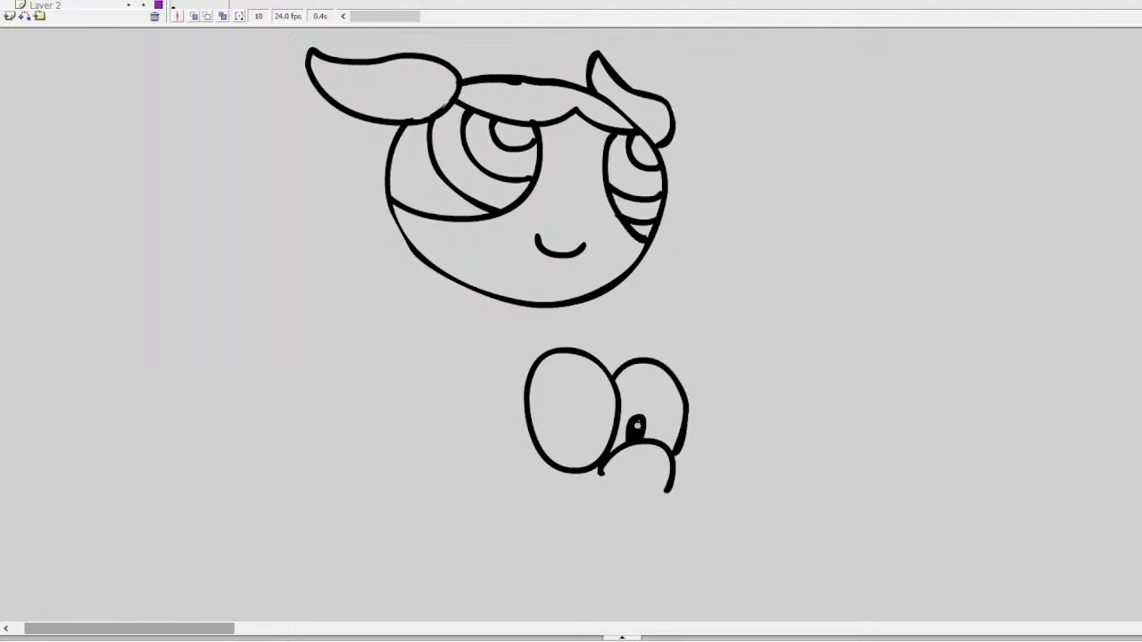
left_click_drag(586, 459, 604, 419)
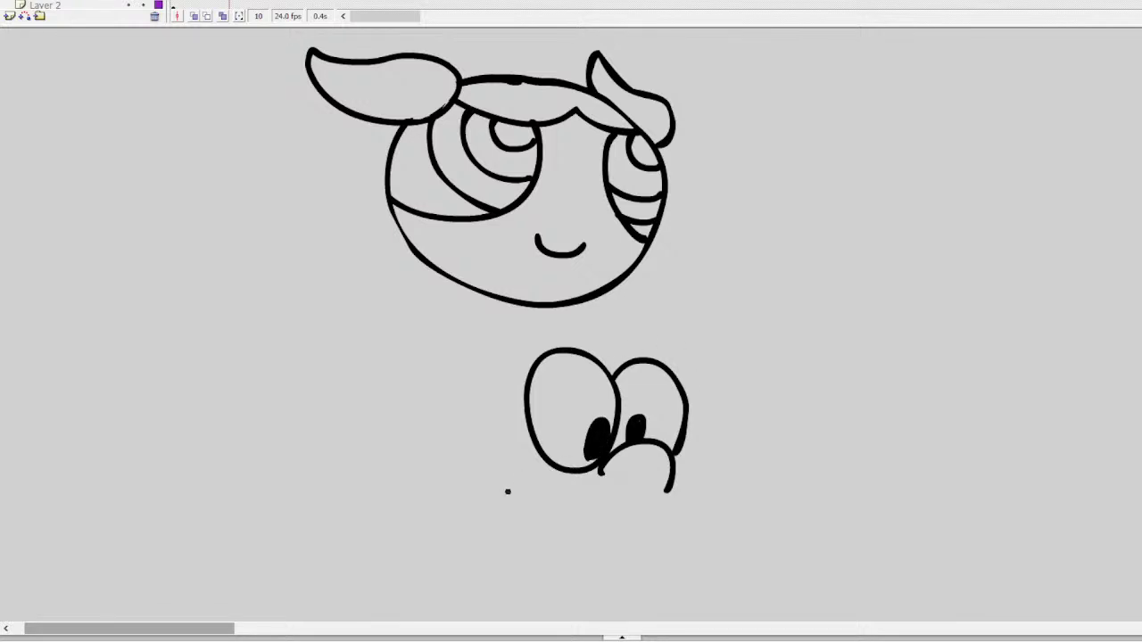
mouse_move(505, 495)
left_mouse_down()
mouse_move(590, 505)
mouse_move(635, 555)
left_mouse_up()
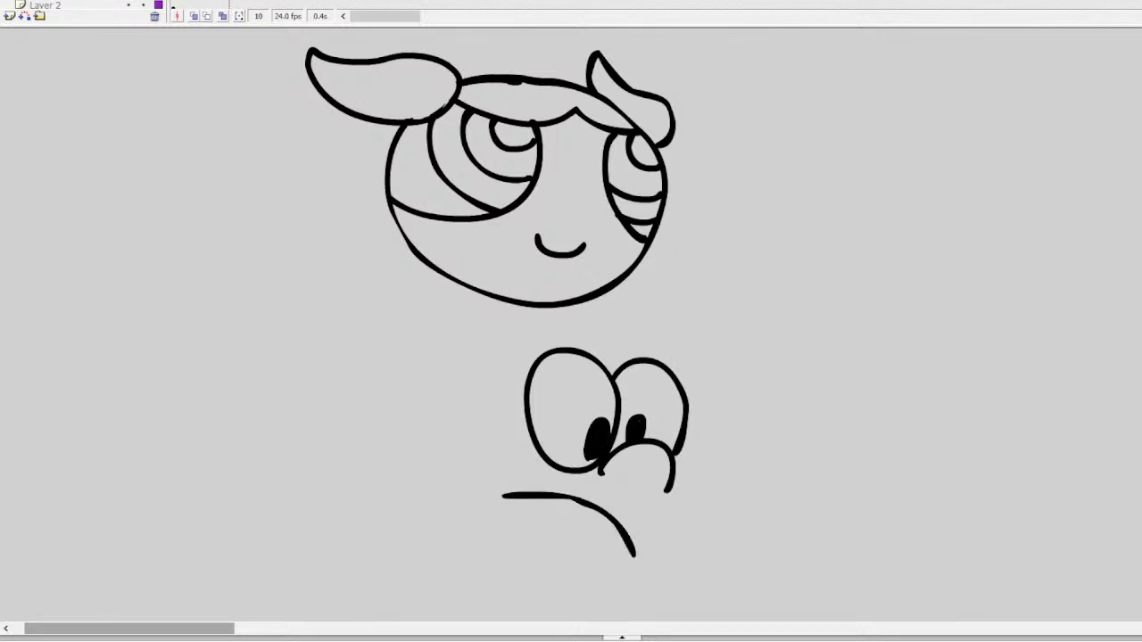
scroll(571, 356, "down", 3)
key("ctrl+z")
mouse_move(495, 425)
left_mouse_down()
mouse_move(573, 436)
mouse_move(616, 478)
left_mouse_up()
mouse_move(526, 425)
left_mouse_down()
mouse_move(534, 455)
mouse_move(563, 473)
mouse_move(619, 479)
left_mouse_up()
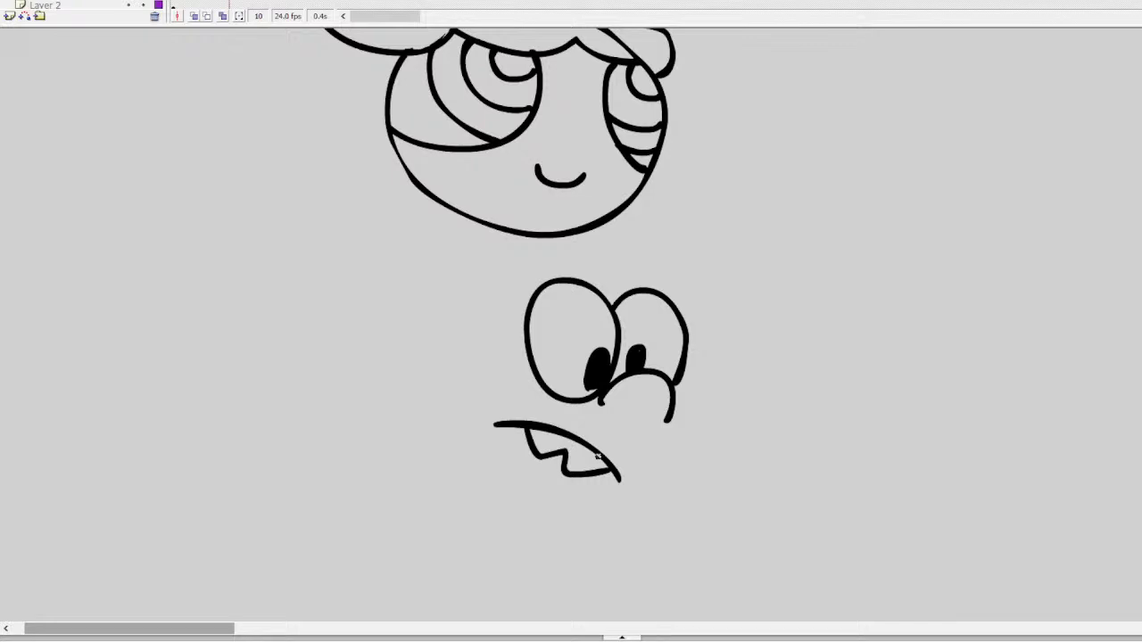
key("ctrl+z")
key("ctrl+z")
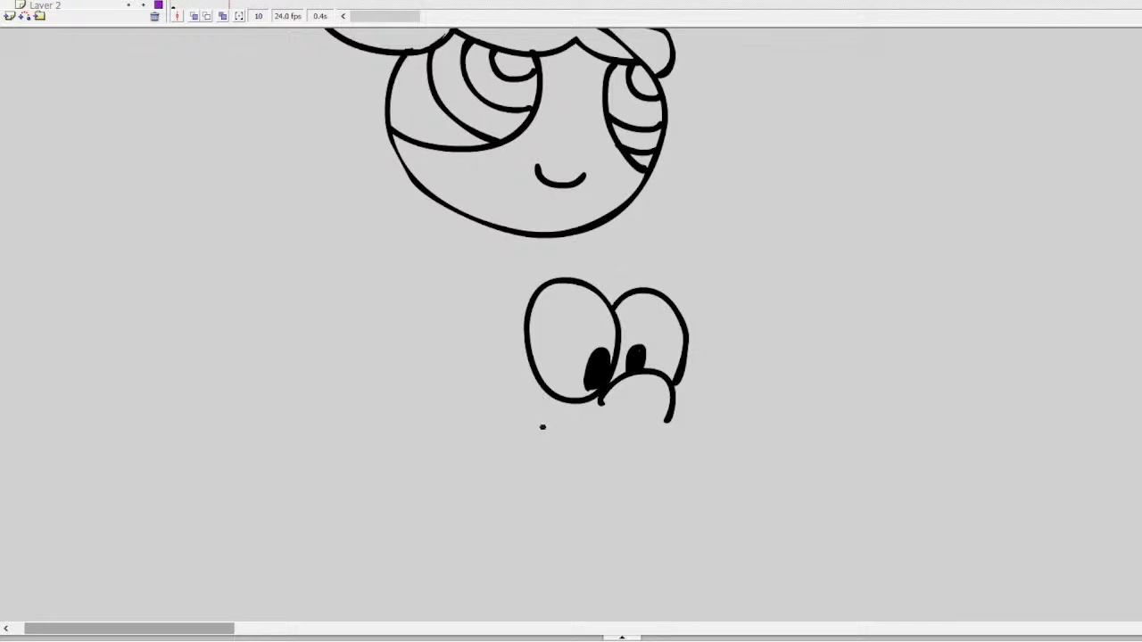
Draw a wide, downturned open mouth with jagged teeth below the second character's nose and blacken its corners
mouse_move(533, 424)
left_mouse_down()
mouse_move(618, 432)
mouse_move(659, 451)
mouse_move(682, 502)
mouse_move(505, 451)
mouse_move(539, 412)
mouse_move(607, 459)
mouse_move(636, 453)
mouse_move(642, 425)
left_mouse_up()
left_click_drag(537, 439, 564, 432)
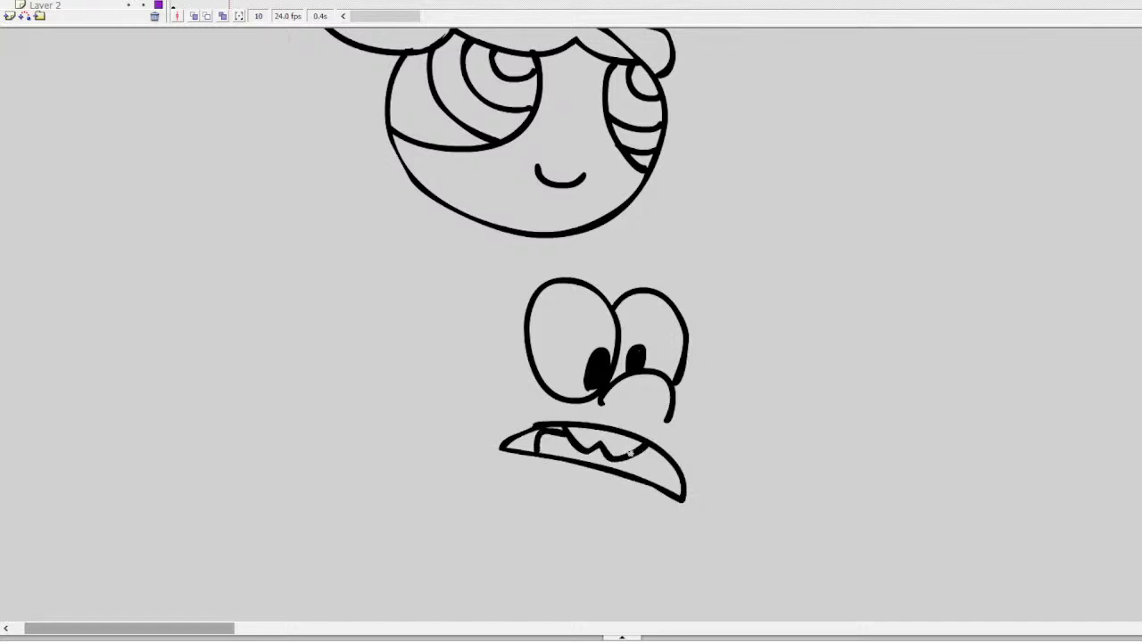
mouse_move(631, 454)
left_mouse_down()
mouse_move(660, 474)
mouse_move(659, 490)
left_mouse_up()
key("ctrl+z")
mouse_move(637, 451)
left_mouse_down()
mouse_move(680, 489)
mouse_move(674, 476)
left_mouse_up()
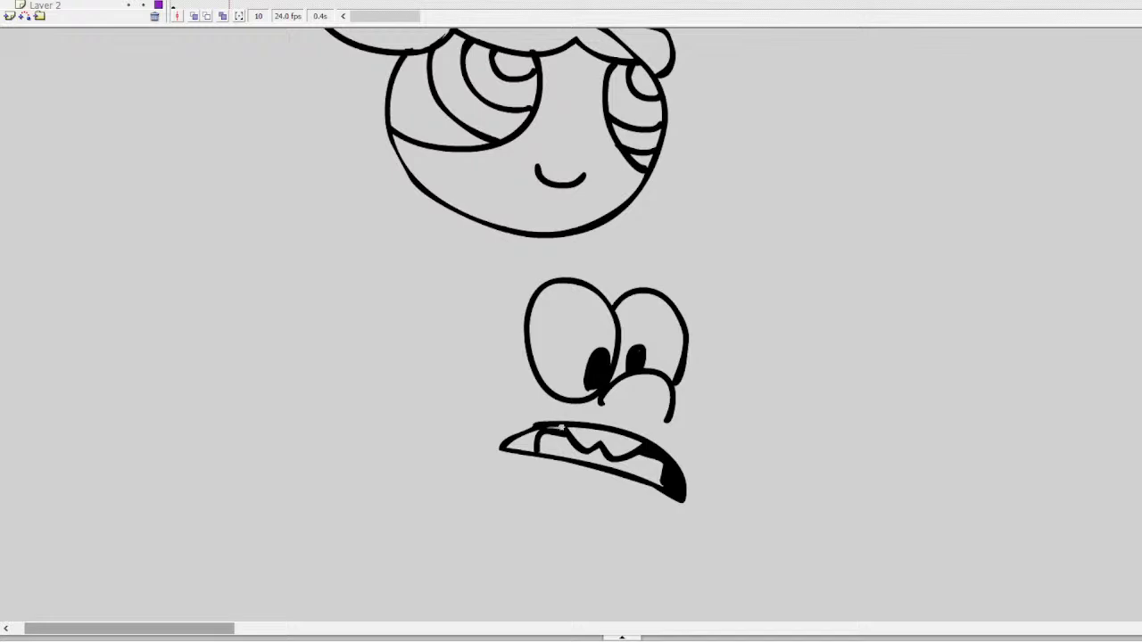
left_click_drag(562, 427, 512, 445)
left_click_drag(607, 256, 501, 267)
key("ctrl+z")
left_click_drag(624, 255, 511, 243)
key("ctrl+z")
Delete the second character's eyes, nose and mouth from below the girl's head
double_click(597, 368)
left_click(611, 435, "shift")
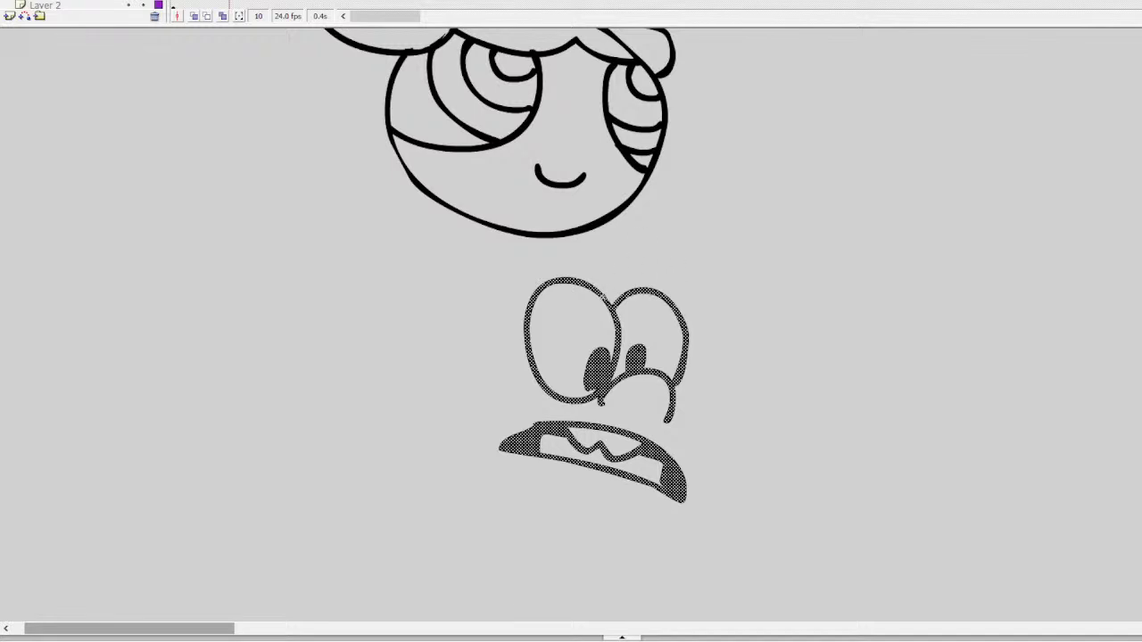
key("Delete")
Redraw the second character's face with two larger oval eyes, small black pupils at their lower edges and a rounded nose
mouse_move(578, 282)
left_mouse_down()
mouse_move(509, 288)
mouse_move(482, 356)
mouse_move(535, 423)
mouse_move(588, 407)
mouse_move(603, 344)
mouse_move(578, 282)
left_mouse_up()
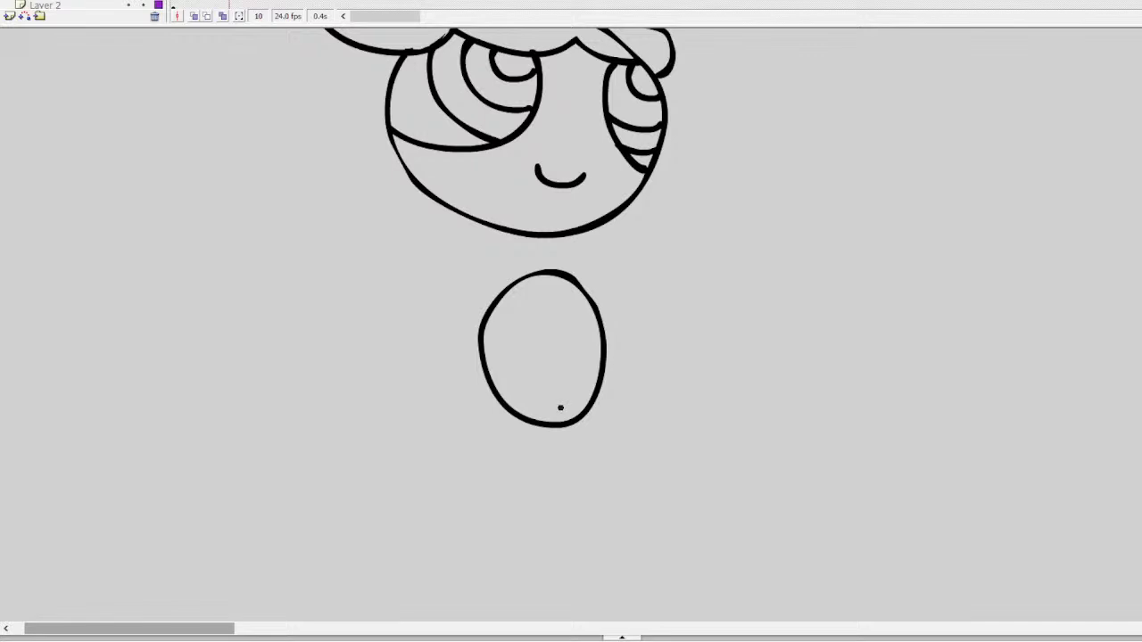
mouse_move(560, 408)
left_mouse_down()
mouse_move(557, 397)
mouse_move(553, 415)
mouse_move(563, 392)
mouse_move(560, 408)
mouse_move(556, 398)
mouse_move(630, 412)
mouse_move(629, 455)
left_mouse_up()
left_click_drag(579, 418, 566, 437)
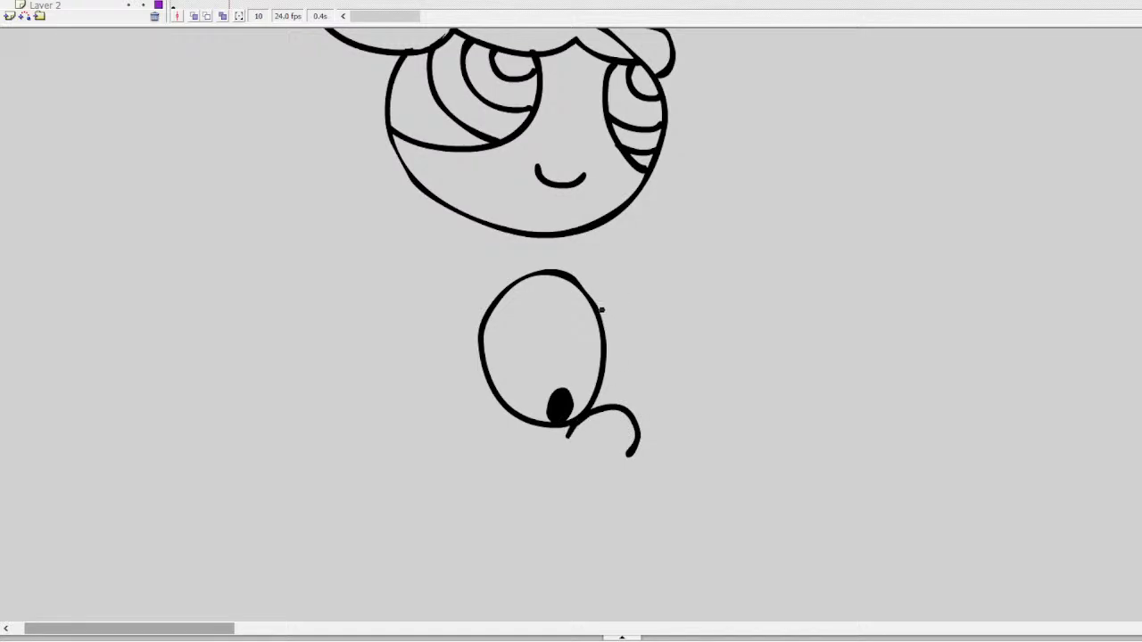
mouse_move(601, 309)
left_mouse_down()
mouse_move(652, 289)
mouse_move(682, 322)
mouse_move(689, 385)
mouse_move(635, 441)
left_mouse_up()
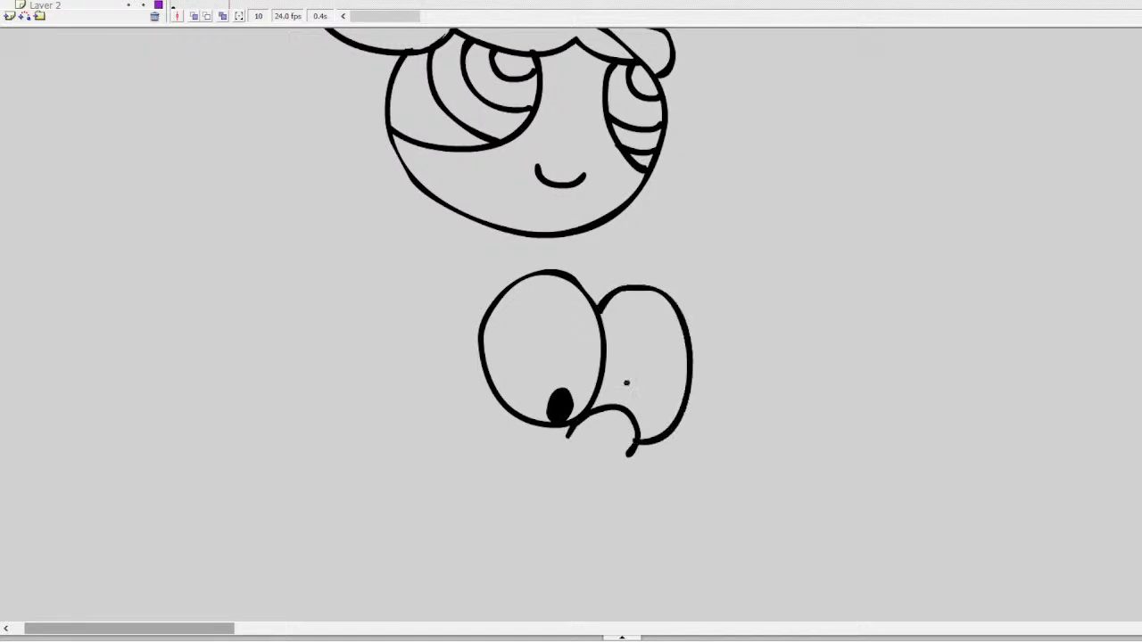
left_click_drag(615, 399, 623, 404)
Draw a slanted open mouth with jagged upper and lower teeth below and beside the boy's nose
mouse_move(465, 437)
left_mouse_down()
mouse_move(530, 444)
mouse_move(563, 472)
mouse_move(573, 518)
mouse_move(559, 544)
mouse_move(502, 500)
mouse_move(433, 468)
mouse_move(433, 449)
mouse_move(470, 438)
mouse_move(493, 470)
mouse_move(562, 487)
left_mouse_up()
mouse_move(446, 466)
left_mouse_down()
mouse_move(475, 447)
mouse_move(491, 453)
left_mouse_up()
left_click_drag(557, 488, 538, 523)
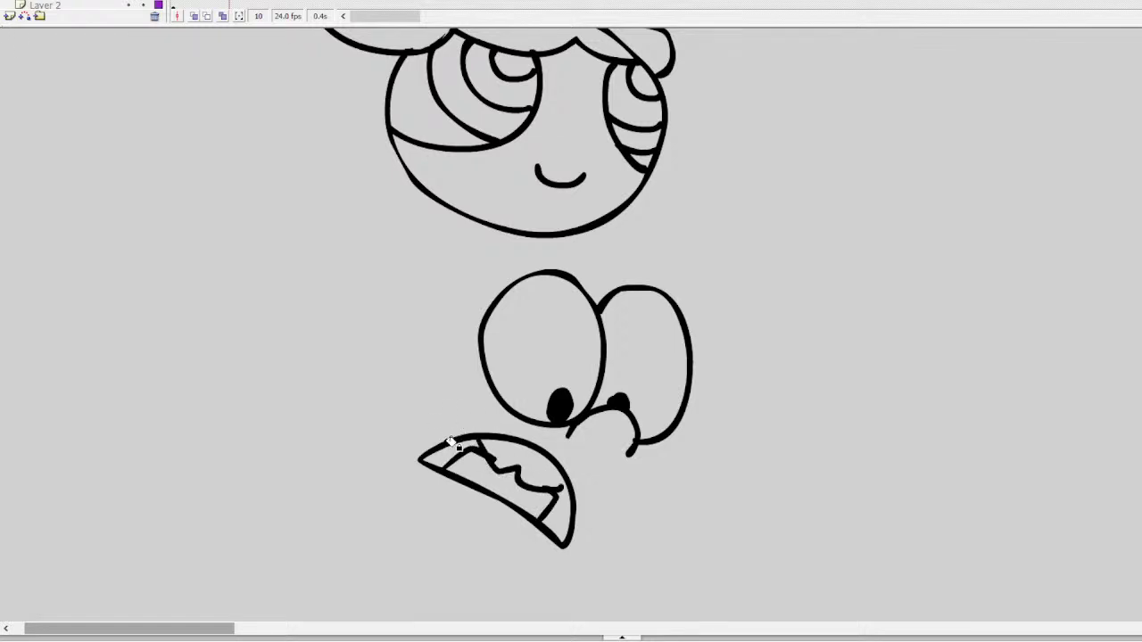
Fill both corners of the boy's mouth black and dot three freckles on each cheek
left_click(448, 452)
left_click(562, 505)
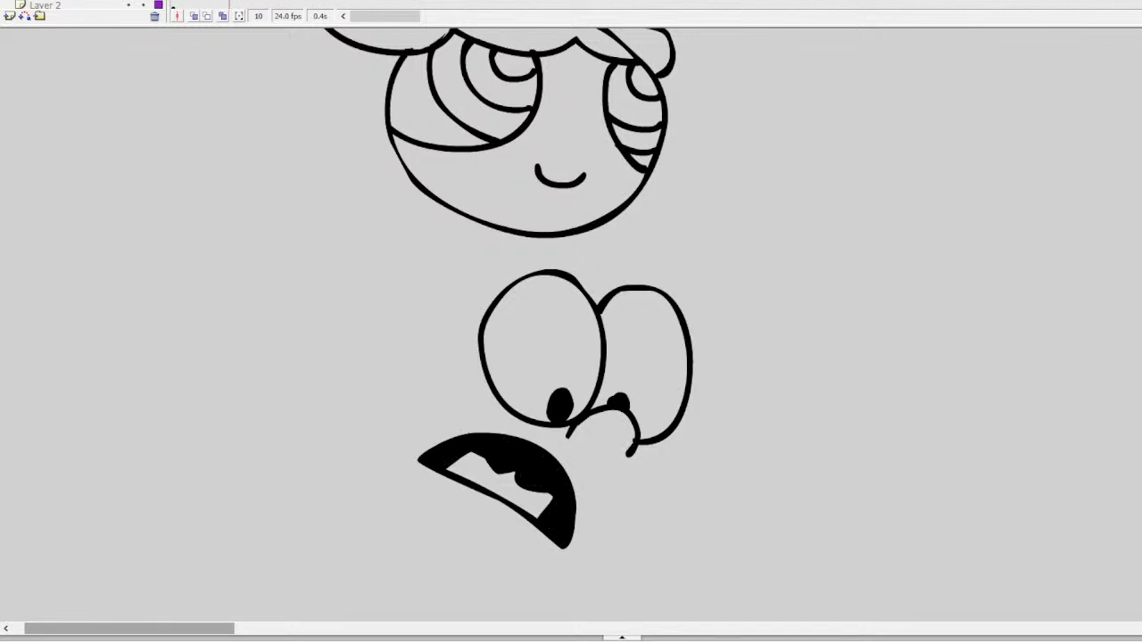
left_click(555, 473)
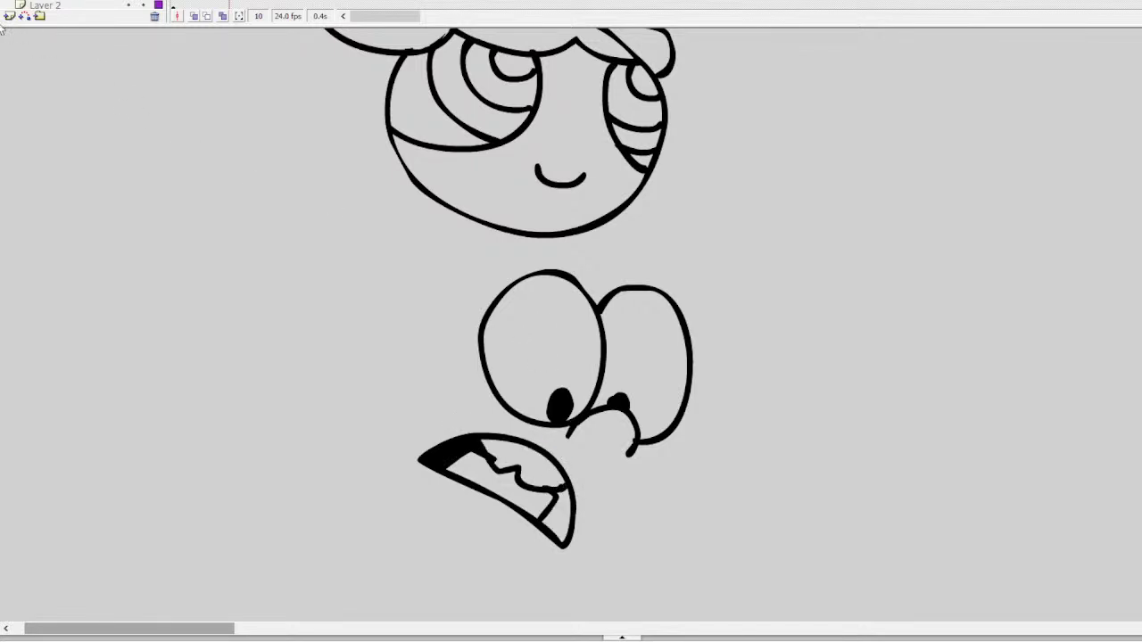
left_click(562, 522)
left_click(563, 493)
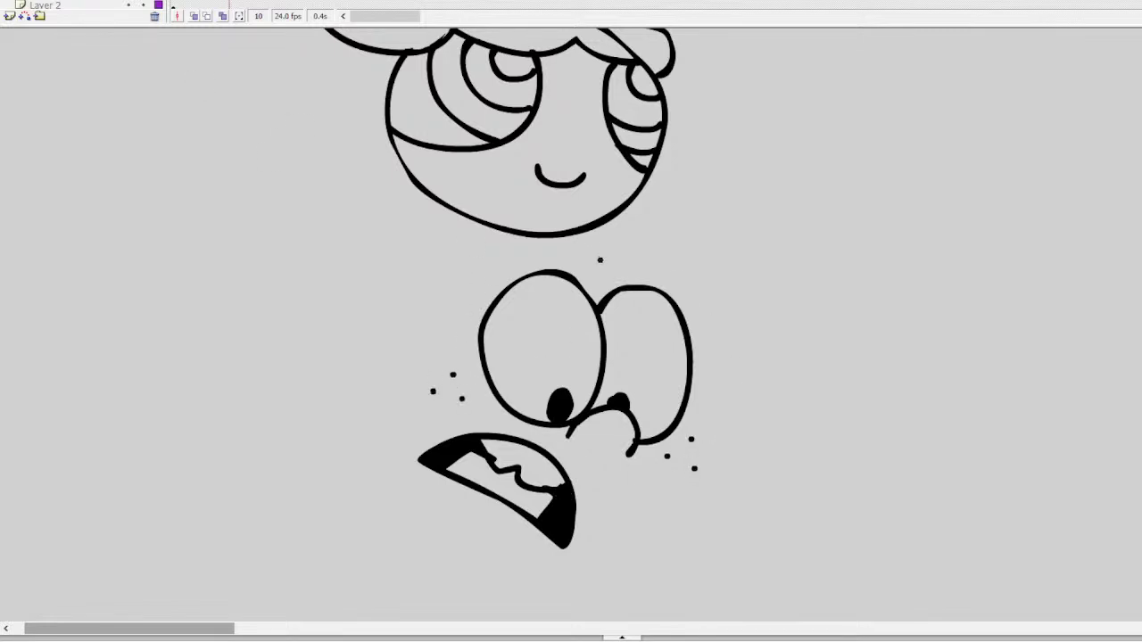
Draw the boy's larger round ear with inner lines and a curved head top just under the girl's chin
mouse_move(600, 260)
left_mouse_down()
mouse_move(463, 248)
mouse_move(378, 282)
left_mouse_up()
key("ctrl+z")
mouse_move(391, 345)
left_mouse_down()
mouse_move(326, 299)
mouse_move(308, 350)
mouse_move(346, 390)
mouse_move(382, 375)
left_mouse_up()
mouse_move(363, 312)
left_mouse_down()
mouse_move(350, 362)
mouse_move(354, 336)
mouse_move(424, 278)
mouse_move(504, 249)
mouse_move(611, 258)
left_mouse_up()
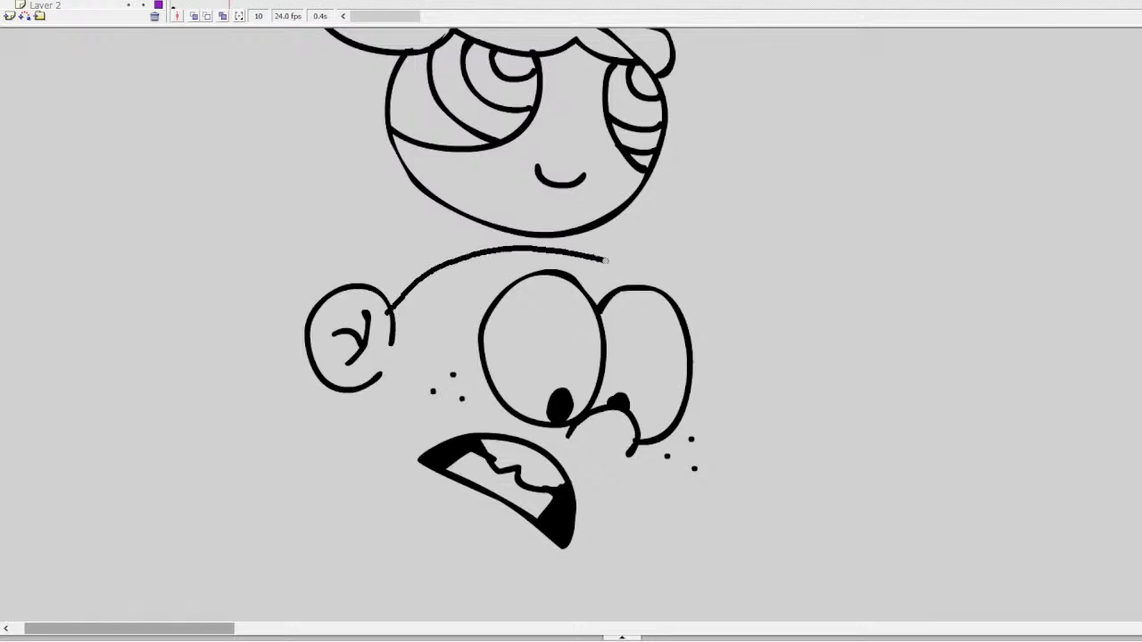
key("ctrl+z")
mouse_move(391, 312)
left_mouse_down()
mouse_move(475, 254)
mouse_move(583, 245)
mouse_move(678, 273)
mouse_move(733, 334)
left_mouse_up()
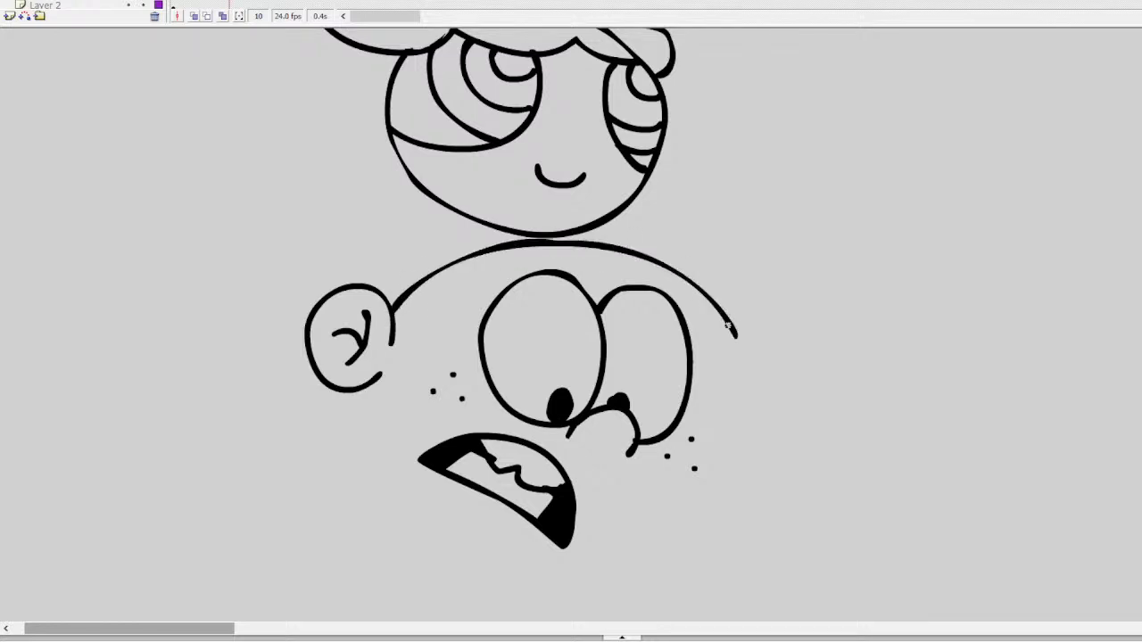
Close the boy's head outline with a rounded cheek and chin running below the mouth back to the ear
scroll(375, 232, "down", 3)
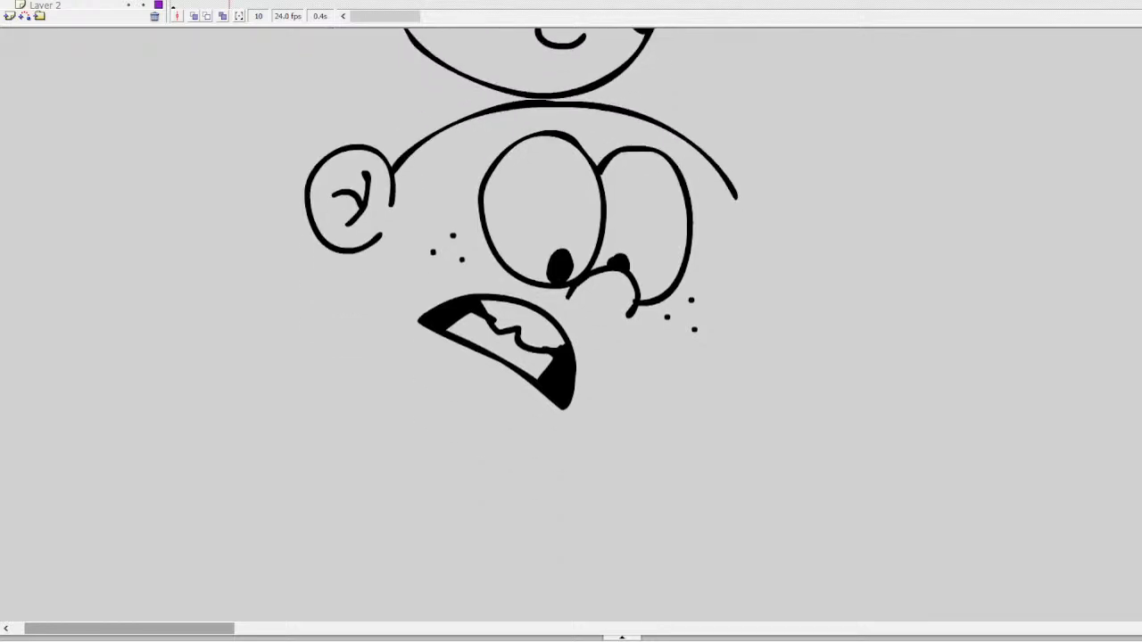
mouse_move(375, 246)
left_mouse_down()
mouse_move(375, 298)
mouse_move(434, 372)
mouse_move(490, 408)
mouse_move(574, 412)
left_mouse_up()
key("ctrl+z")
mouse_move(730, 190)
left_mouse_down()
mouse_move(739, 284)
mouse_move(619, 413)
mouse_move(509, 408)
left_mouse_up()
mouse_move(365, 252)
left_mouse_down()
mouse_move(378, 324)
mouse_move(509, 411)
left_mouse_up()
Draw a smaller ear with a short inner curve on the opposite side of the boy's head
mouse_move(744, 254)
left_mouse_down()
mouse_move(772, 261)
mouse_move(760, 335)
mouse_move(725, 342)
left_mouse_up()
key("ctrl+z")
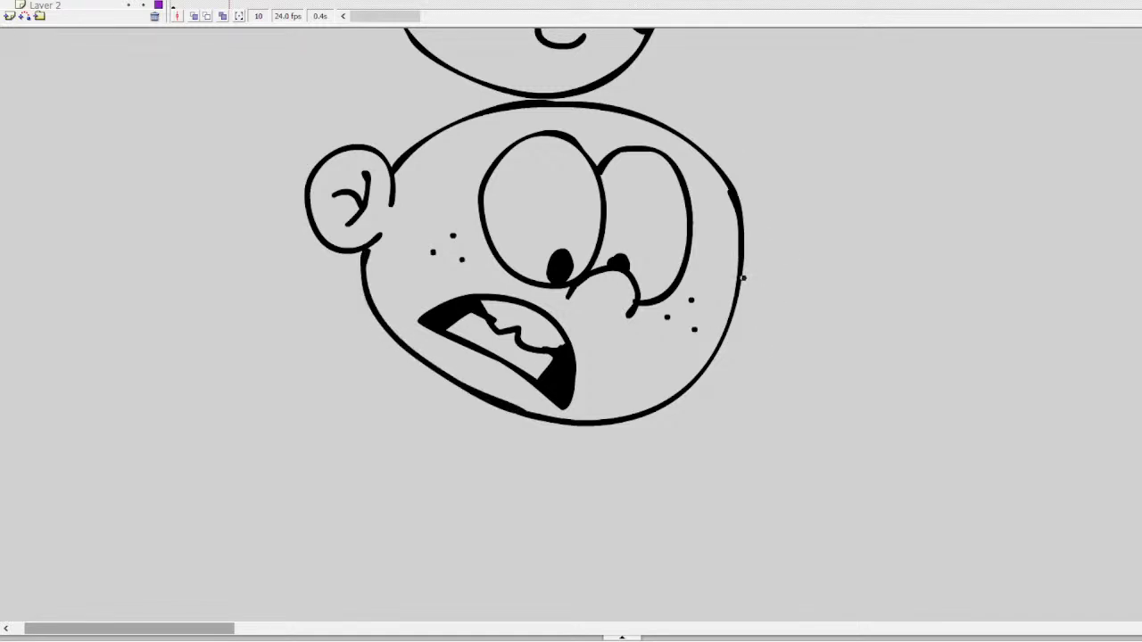
mouse_move(740, 279)
left_mouse_down()
mouse_move(787, 300)
mouse_move(734, 357)
mouse_move(713, 344)
left_mouse_up()
left_click(768, 292)
key("ctrl+z")
key("ctrl+z")
mouse_move(740, 277)
left_mouse_down()
mouse_move(776, 275)
mouse_move(757, 356)
mouse_move(714, 346)
left_mouse_up()
key("ctrl+z")
mouse_move(741, 277)
left_mouse_down()
mouse_move(755, 268)
mouse_move(778, 313)
mouse_move(714, 361)
left_mouse_up()
left_click(754, 302)
key("ctrl+z")
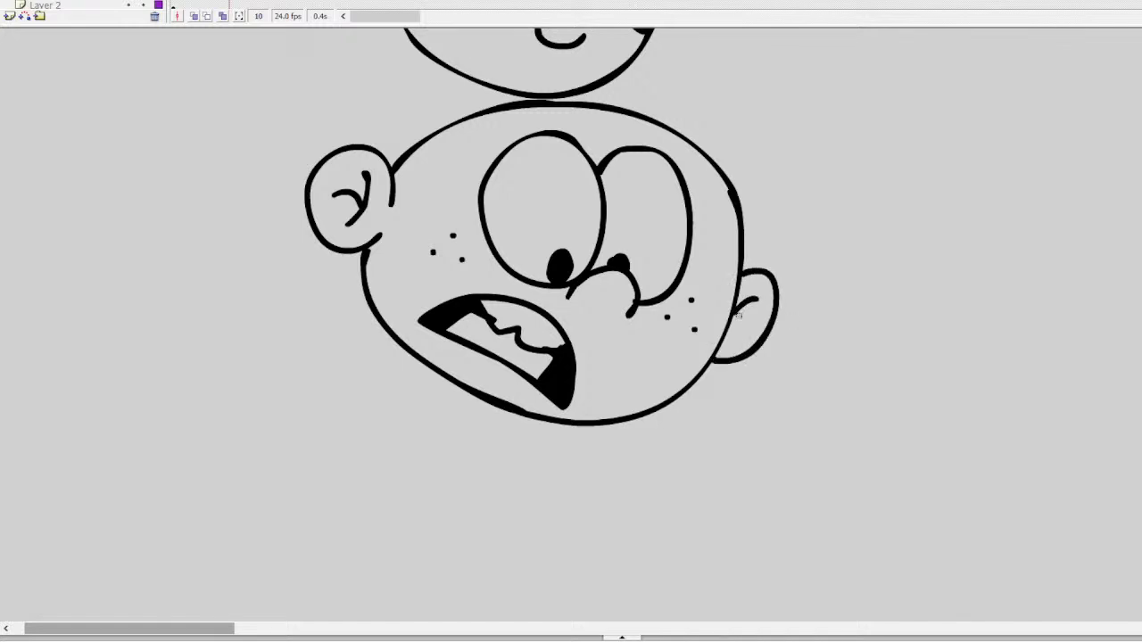
Finish the small ear's inner lines and draw the boy's scalloped hairline with a pointed tuft on his head
left_click_drag(739, 304, 746, 334)
mouse_move(493, 113)
left_mouse_down()
mouse_move(694, 153)
mouse_move(710, 114)
mouse_move(746, 144)
mouse_move(717, 168)
left_mouse_up()
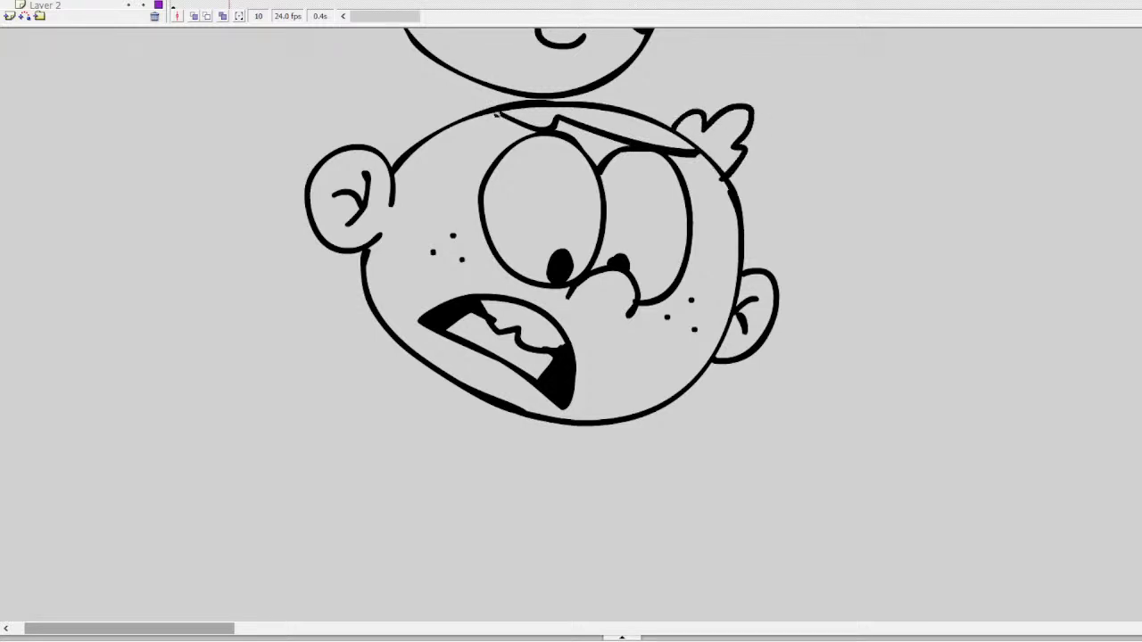
mouse_move(494, 115)
left_mouse_down()
mouse_move(451, 169)
mouse_move(392, 192)
left_mouse_up()
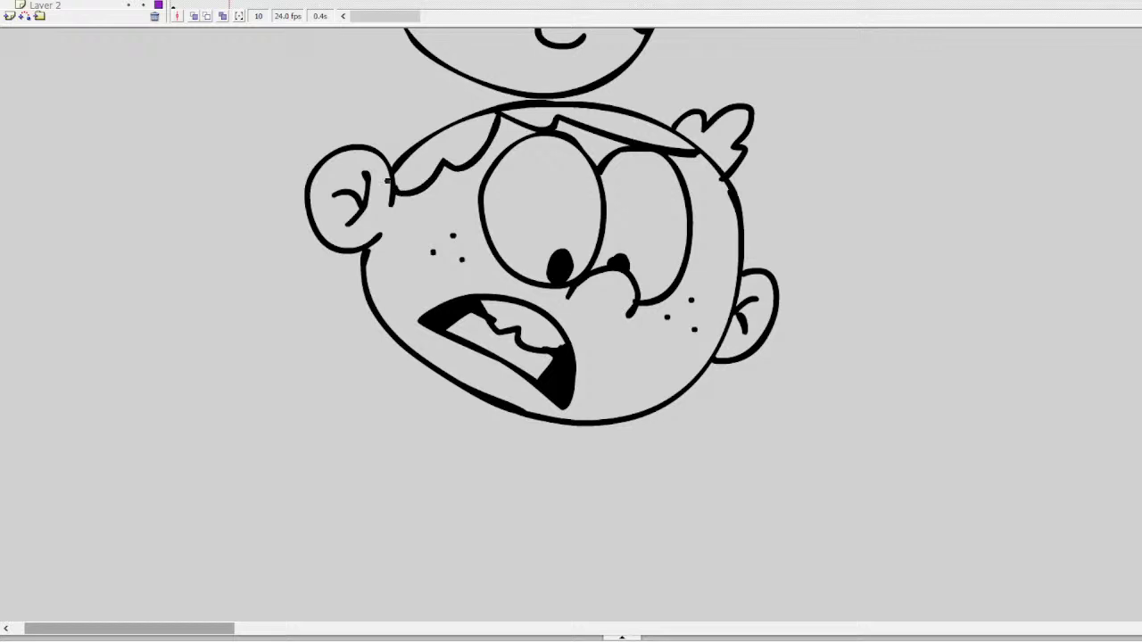
Draw the girl's two short arms reaching from under her head down to the boy's head
scroll(541, 317, "up", 3)
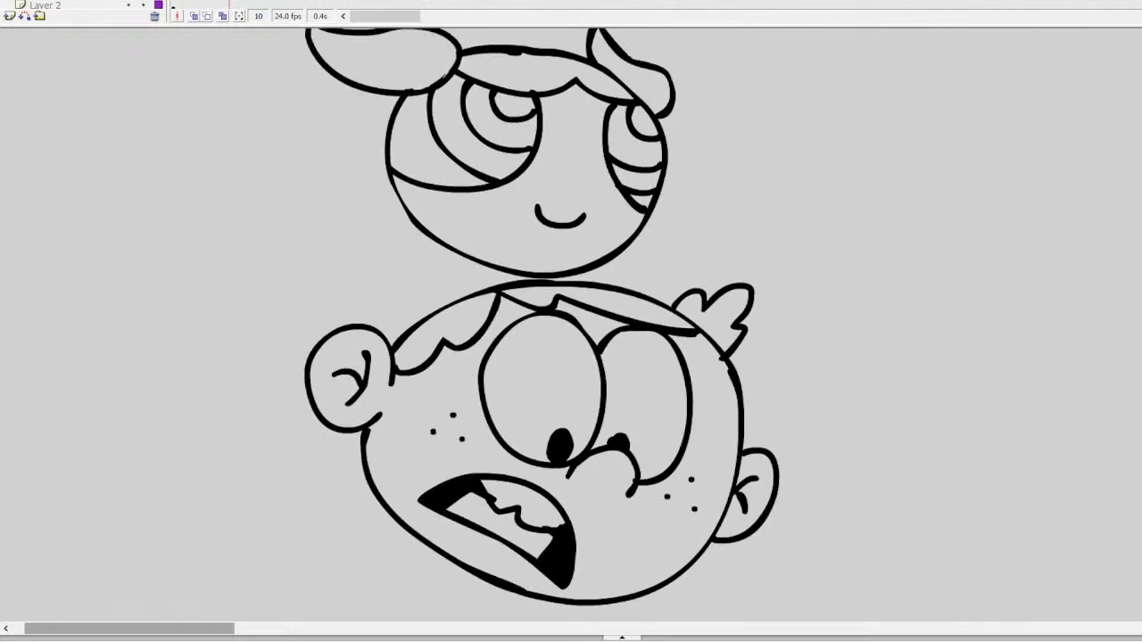
mouse_move(418, 246)
left_mouse_down()
mouse_move(427, 293)
mouse_move(403, 308)
left_mouse_up()
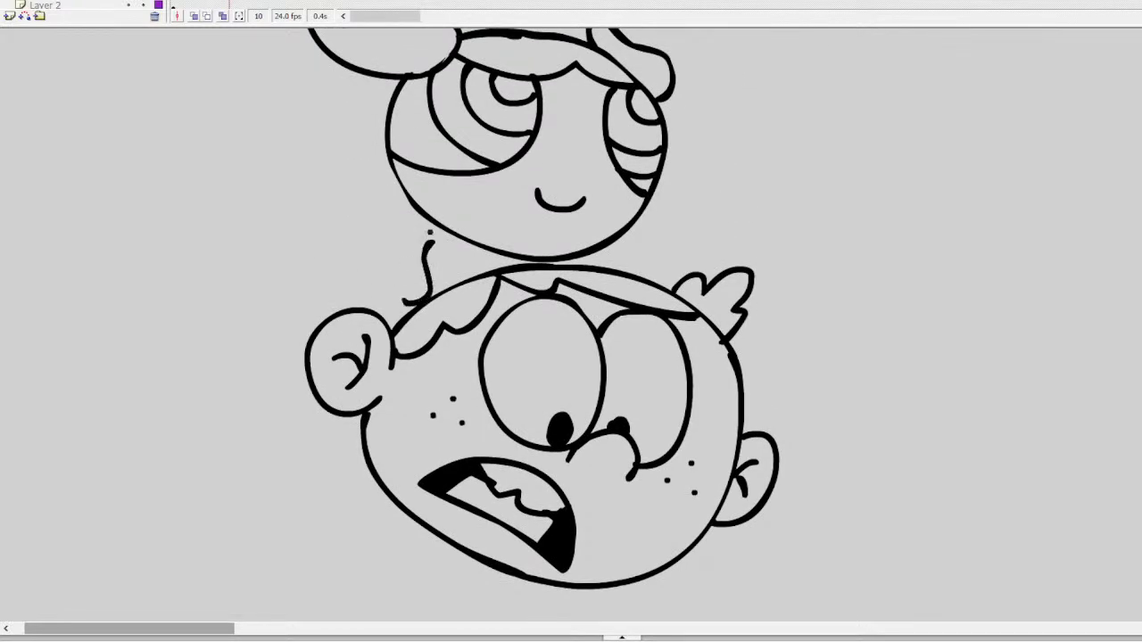
key("ctrl+z")
mouse_move(430, 222)
left_mouse_down()
mouse_move(427, 257)
mouse_move(380, 277)
mouse_move(419, 193)
mouse_move(447, 285)
mouse_move(410, 239)
mouse_move(420, 212)
left_mouse_up()
key("ctrl+z")
key("ctrl+z")
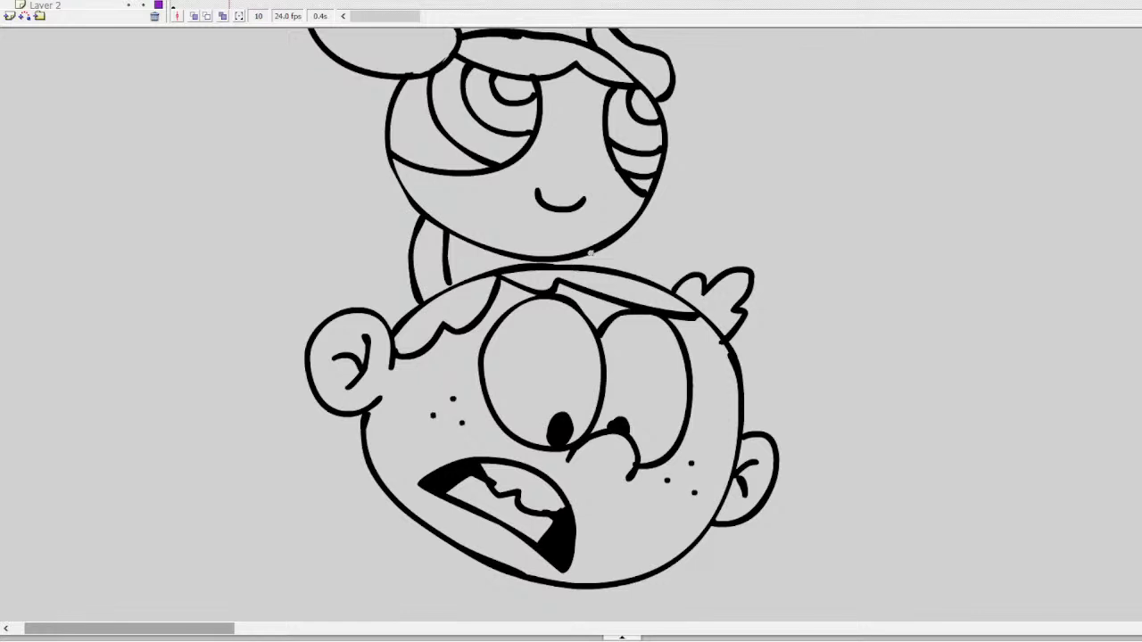
left_click_drag(610, 239, 615, 267)
Draw the girl's dress extending sideways behind her head, with two curved lines marking a band
mouse_move(390, 161)
left_mouse_down()
mouse_move(290, 166)
mouse_move(393, 229)
mouse_move(421, 210)
left_mouse_up()
mouse_move(339, 164)
left_mouse_down()
mouse_move(347, 234)
mouse_move(374, 169)
mouse_move(385, 227)
left_mouse_up()
key("ctrl+z")
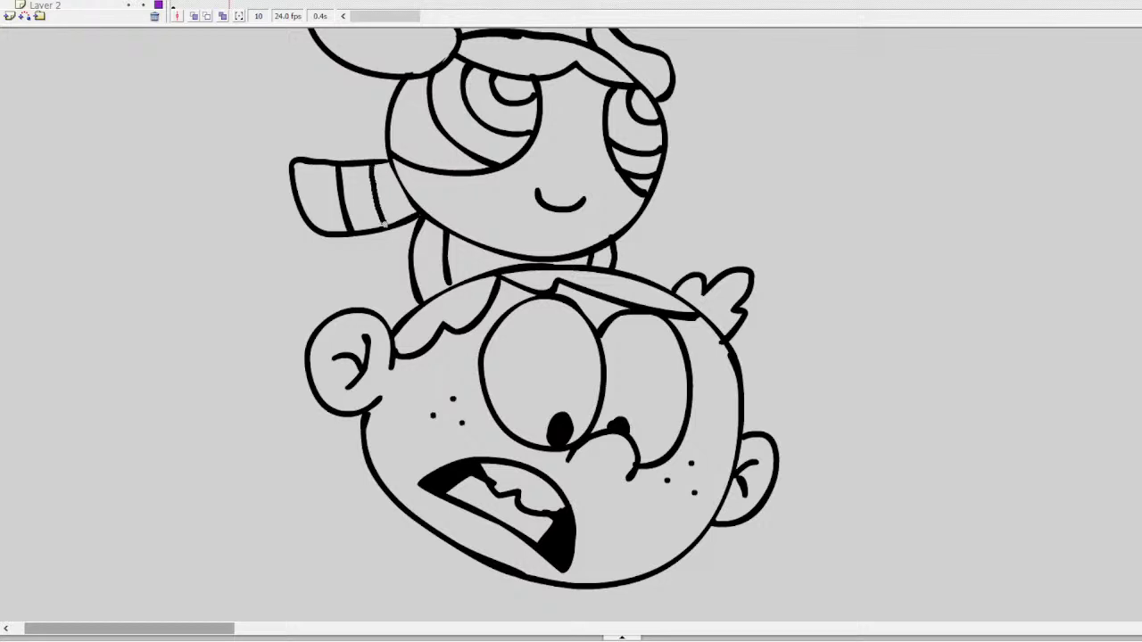
Draw the girl's two stretched-out legs behind the dress and outline the shoes at their ends
mouse_move(296, 162)
left_mouse_down()
mouse_move(164, 175)
mouse_move(287, 207)
left_mouse_up()
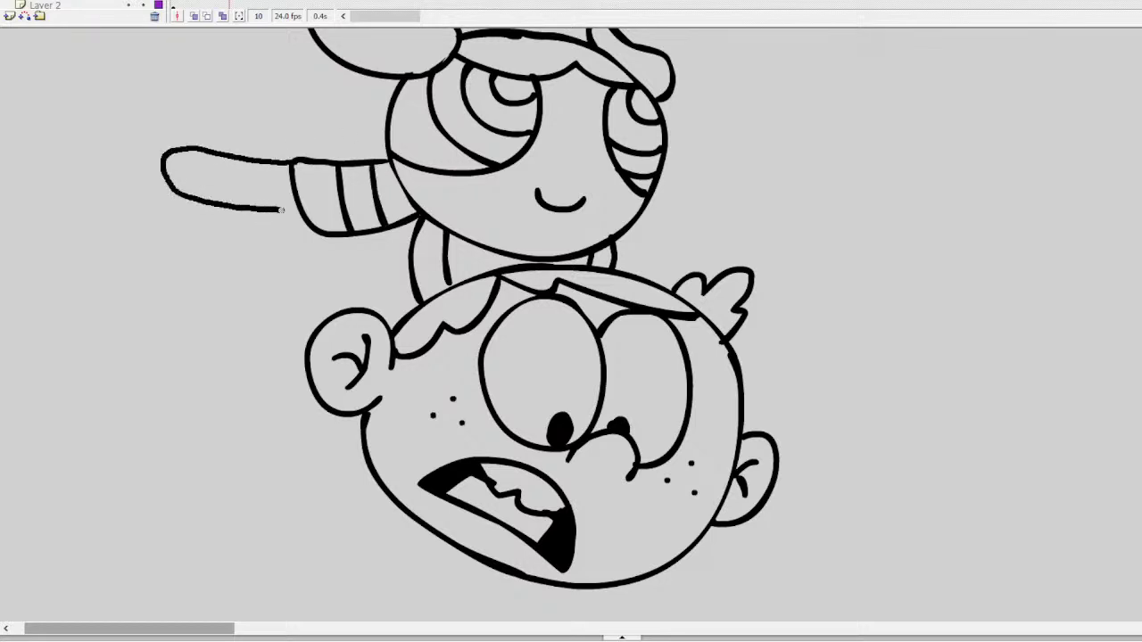
mouse_move(177, 193)
left_mouse_down()
mouse_move(183, 211)
mouse_move(310, 233)
left_mouse_up()
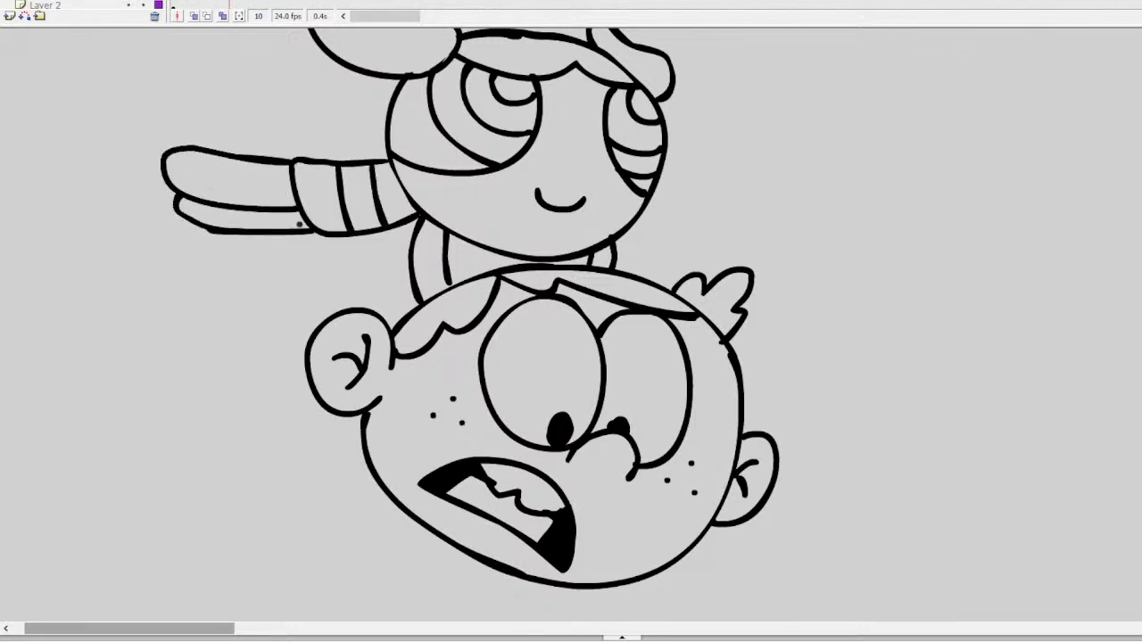
mouse_move(228, 153)
left_mouse_down()
mouse_move(250, 233)
mouse_move(226, 151)
mouse_move(223, 198)
mouse_move(180, 187)
mouse_move(209, 160)
mouse_move(222, 166)
left_mouse_up()
key("ctrl+z")
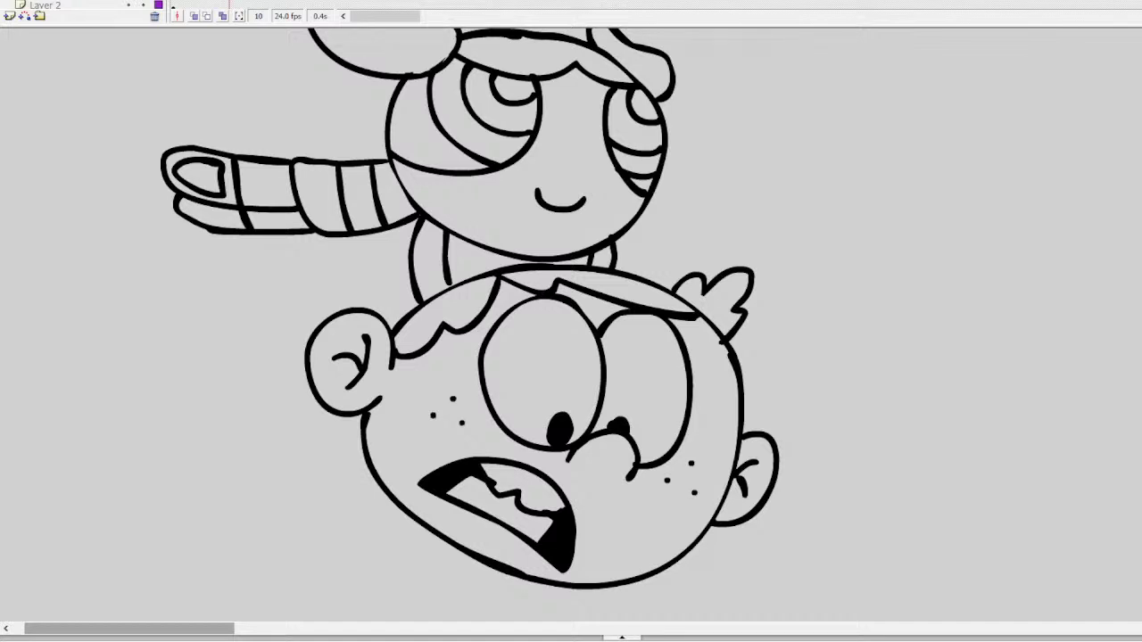
Fill the girl's shoes, dress band and the inner rings of both eyes solid black
mouse_move(223, 209)
left_mouse_down()
mouse_move(214, 222)
mouse_move(183, 202)
mouse_move(239, 221)
mouse_move(177, 212)
mouse_move(183, 203)
left_mouse_up()
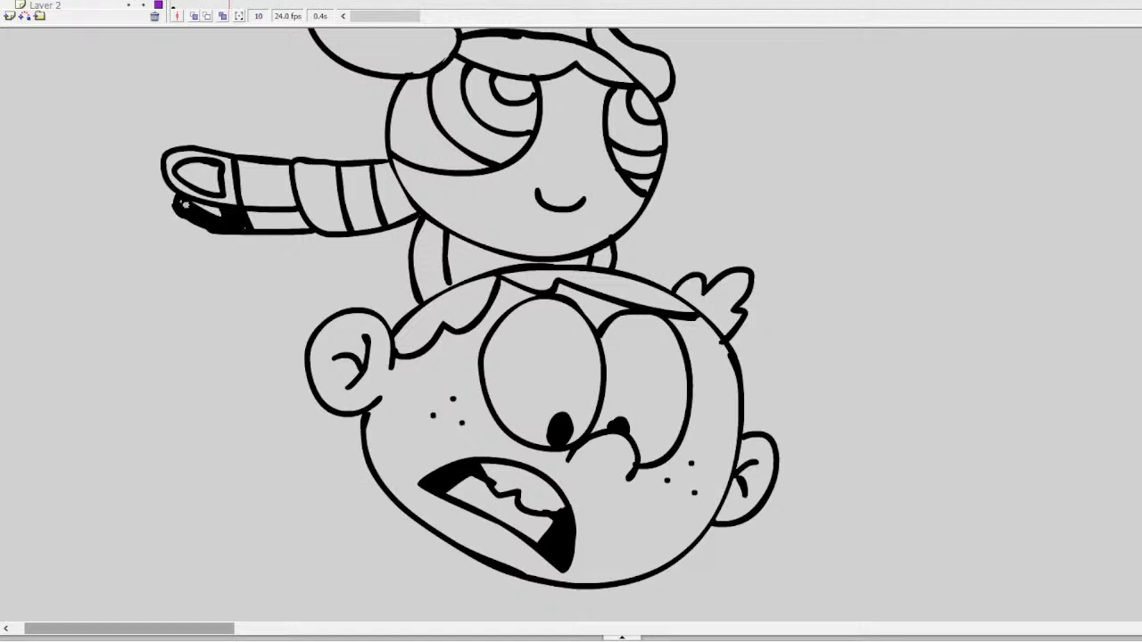
left_click(233, 178)
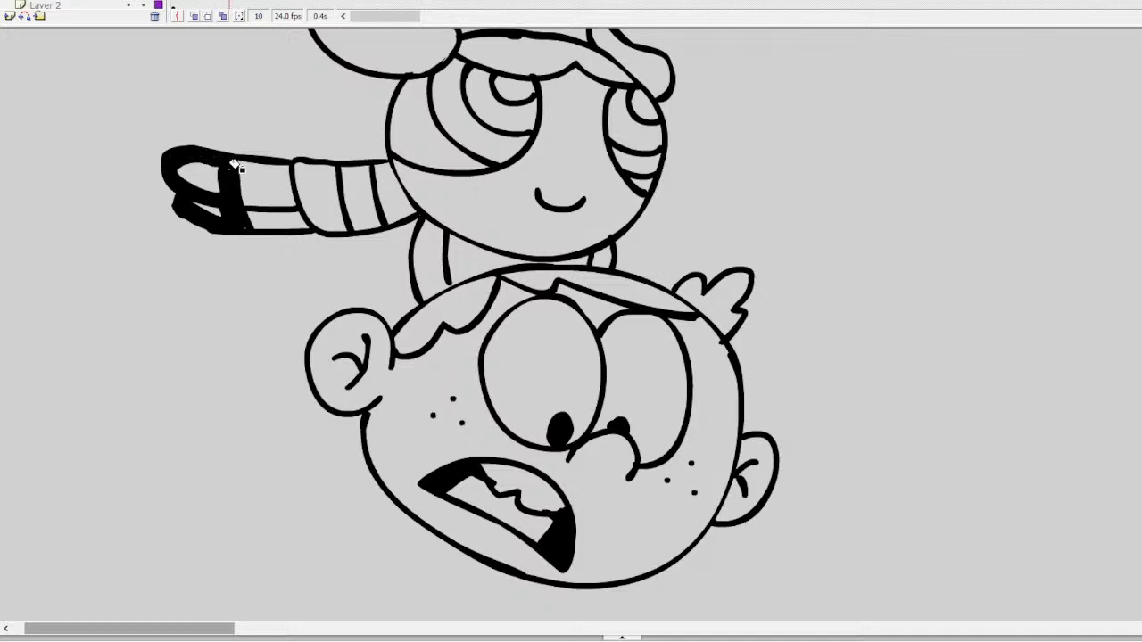
left_click(367, 174)
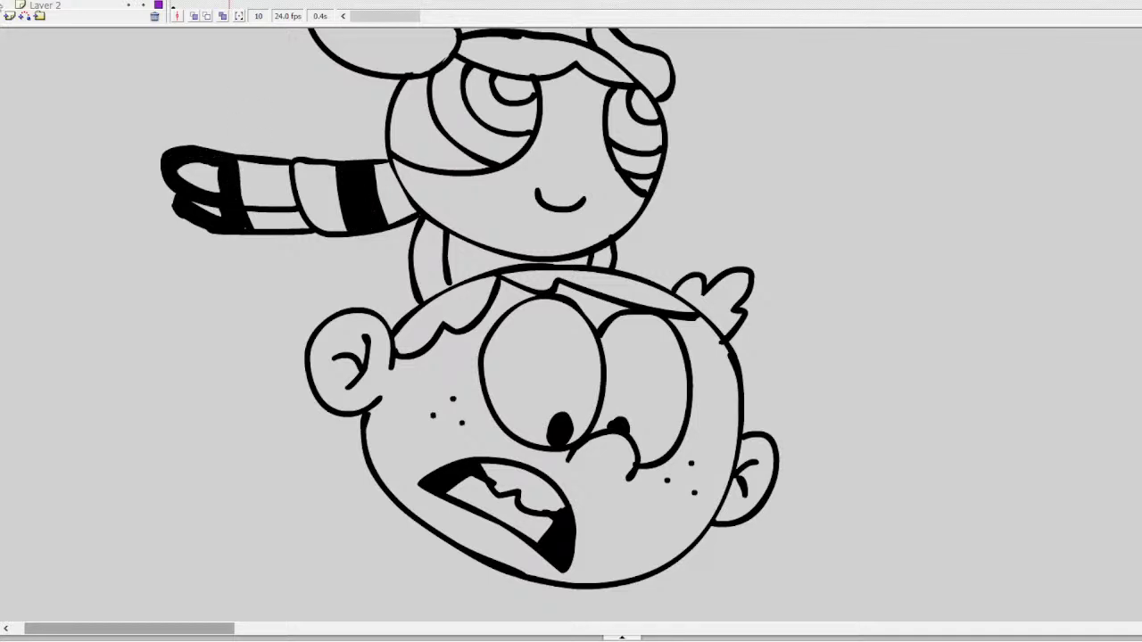
left_click(535, 100)
left_click(629, 130)
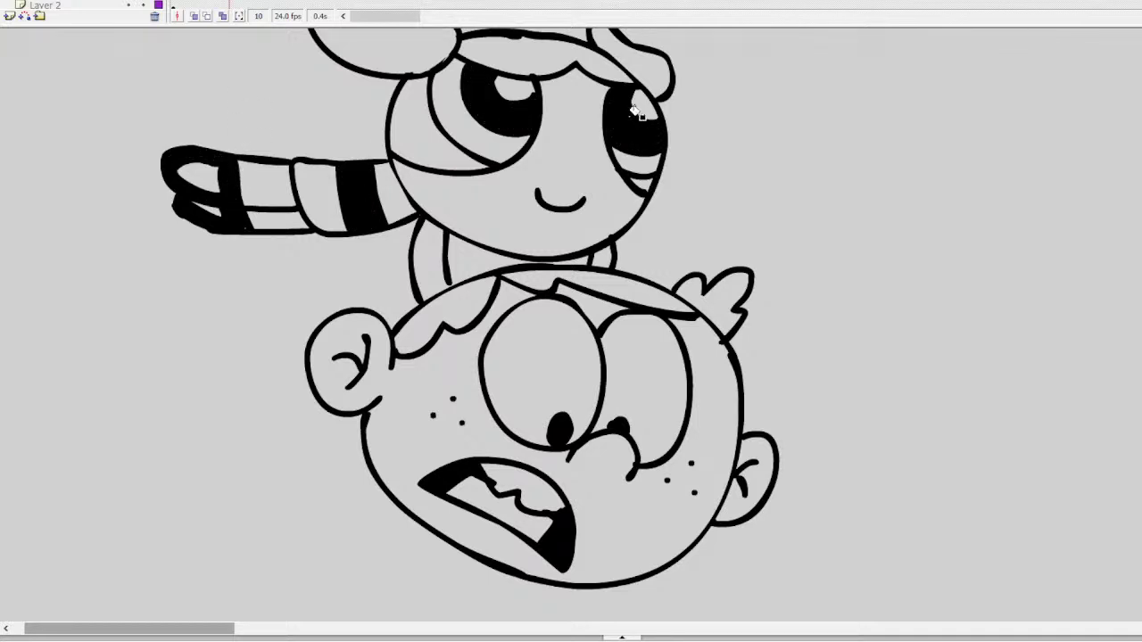
Draw a small pointed collar under the boy's cheek
scroll(353, 247, "down", 5)
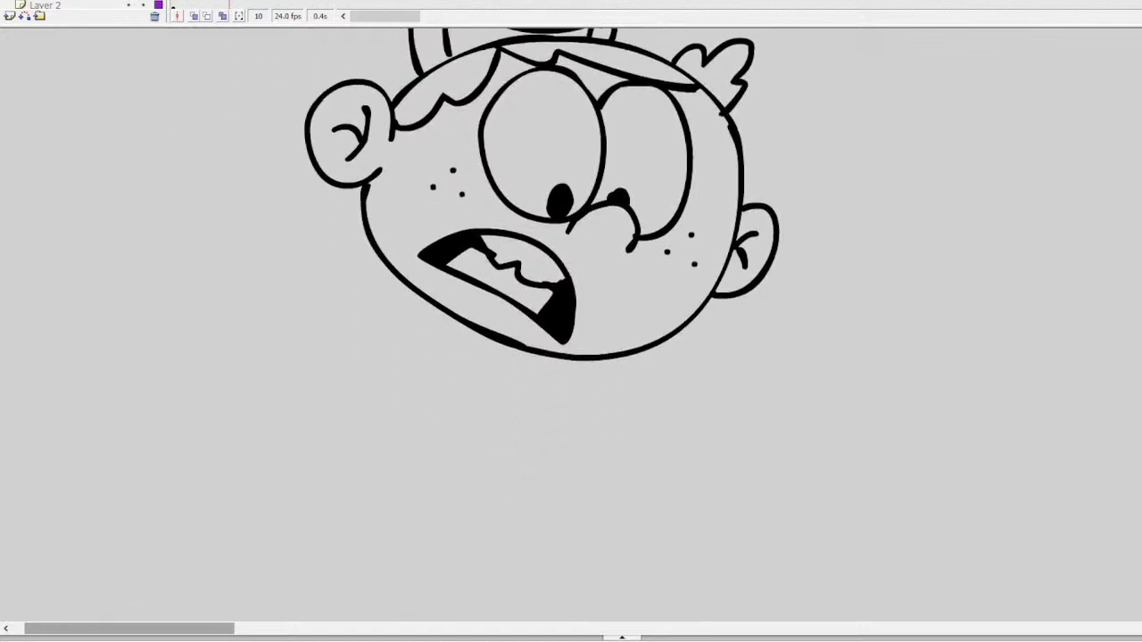
mouse_move(367, 228)
left_mouse_down()
mouse_move(366, 275)
mouse_move(401, 278)
left_mouse_up()
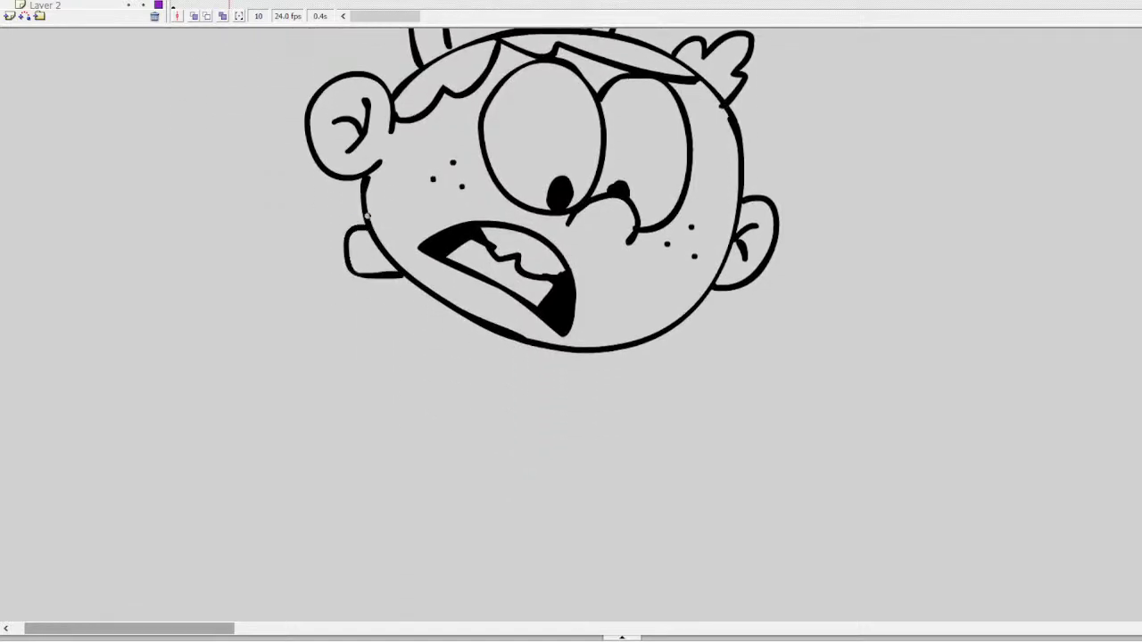
key("ctrl+z")
mouse_move(364, 237)
left_mouse_down()
mouse_move(380, 279)
mouse_move(421, 287)
left_mouse_up()
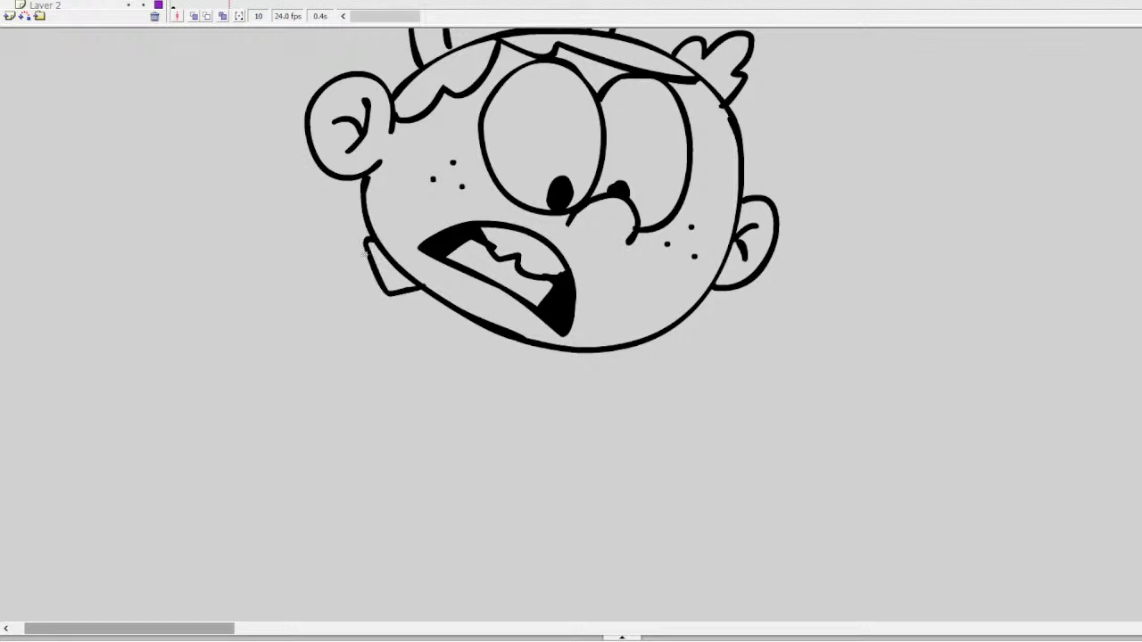
Draw the boy's bent arm with a spread-fingered hand beside the collar and a tapered torso below his chin
mouse_move(366, 255)
left_mouse_down()
mouse_move(319, 255)
mouse_move(300, 301)
mouse_move(339, 287)
mouse_move(332, 307)
mouse_move(388, 338)
mouse_move(353, 333)
mouse_move(274, 389)
mouse_move(300, 331)
mouse_move(276, 298)
mouse_move(220, 317)
mouse_move(224, 347)
mouse_move(275, 318)
left_mouse_up()
key("ctrl+z")
mouse_move(275, 319)
left_mouse_down()
mouse_move(253, 384)
mouse_move(292, 334)
mouse_move(319, 401)
mouse_move(330, 367)
mouse_move(322, 339)
mouse_move(348, 338)
mouse_move(374, 359)
mouse_move(372, 327)
mouse_move(336, 313)
mouse_move(333, 291)
mouse_move(345, 274)
mouse_move(370, 273)
mouse_move(417, 309)
mouse_move(389, 369)
mouse_move(403, 401)
mouse_move(470, 433)
mouse_move(507, 378)
mouse_move(527, 344)
left_mouse_up()
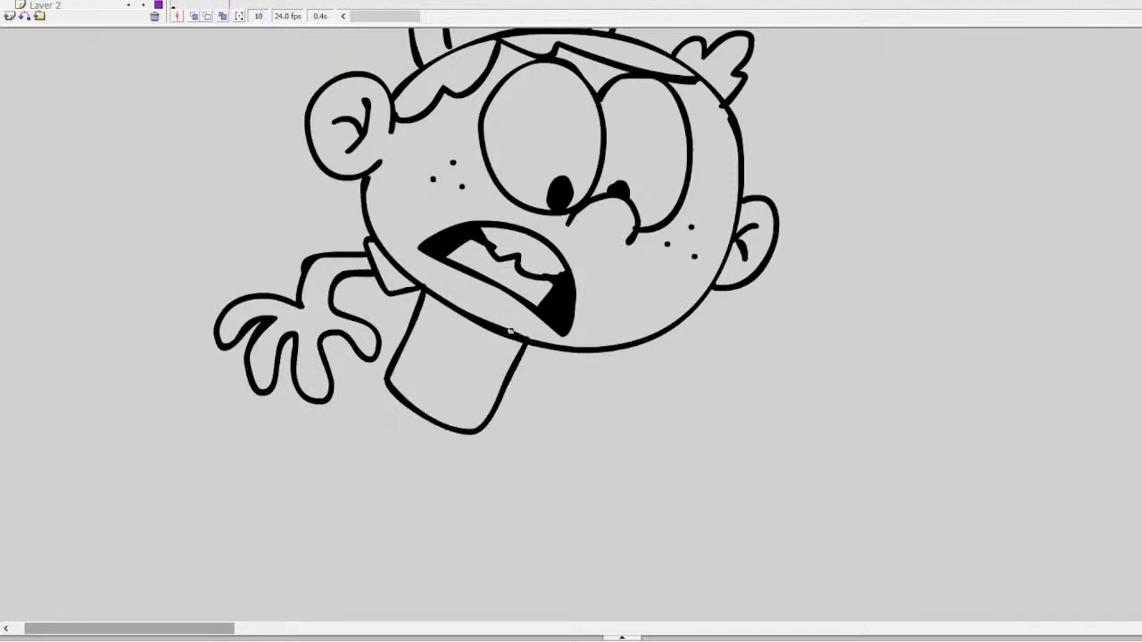
Draw the boy's other collar flap and a bent arm reaching down from it with a spread-fingered hand
mouse_move(611, 338)
left_mouse_down()
mouse_move(629, 357)
mouse_move(554, 374)
mouse_move(530, 344)
mouse_move(607, 366)
mouse_move(656, 342)
mouse_move(573, 373)
mouse_move(525, 335)
left_mouse_up()
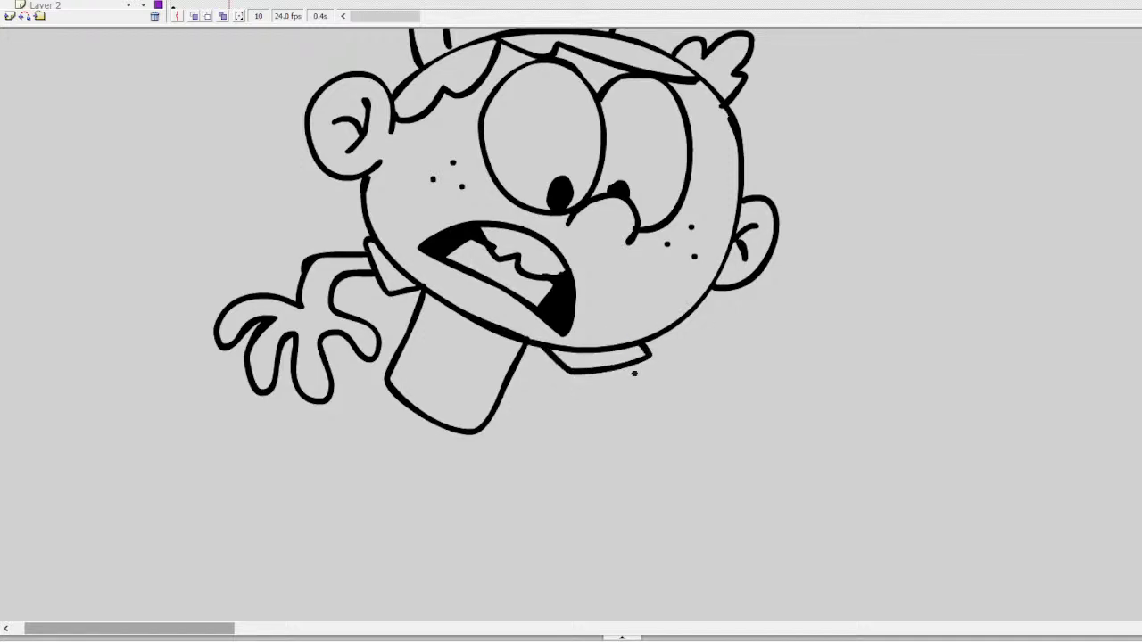
mouse_move(634, 374)
left_mouse_down()
mouse_move(650, 415)
mouse_move(616, 457)
left_mouse_up()
mouse_move(596, 373)
left_mouse_down()
mouse_move(614, 423)
mouse_move(589, 448)
mouse_move(535, 437)
mouse_move(555, 482)
mouse_move(522, 517)
mouse_move(573, 489)
mouse_move(562, 536)
mouse_move(590, 508)
mouse_move(597, 539)
left_mouse_up()
mouse_move(596, 486)
left_mouse_down()
mouse_move(620, 545)
mouse_move(642, 511)
mouse_move(611, 437)
left_mouse_up()
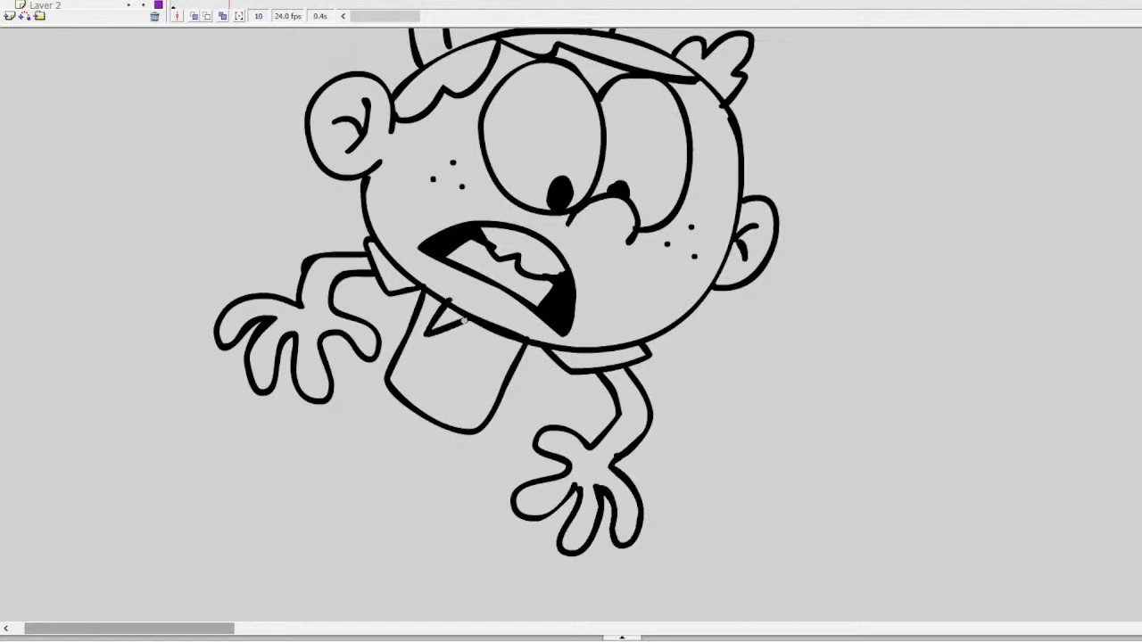
Add jagged neckline points and a buttoned tab below the boy's chin, and outline the outer edge of his bent leg
mouse_move(430, 319)
left_mouse_down()
mouse_move(462, 317)
mouse_move(447, 351)
mouse_move(466, 355)
mouse_move(499, 325)
mouse_move(479, 331)
mouse_move(497, 366)
mouse_move(513, 335)
mouse_move(456, 320)
left_mouse_up()
left_click_drag(388, 386, 355, 544)
key("ctrl+z")
mouse_move(388, 384)
left_mouse_down()
mouse_move(363, 393)
mouse_move(322, 473)
left_mouse_up()
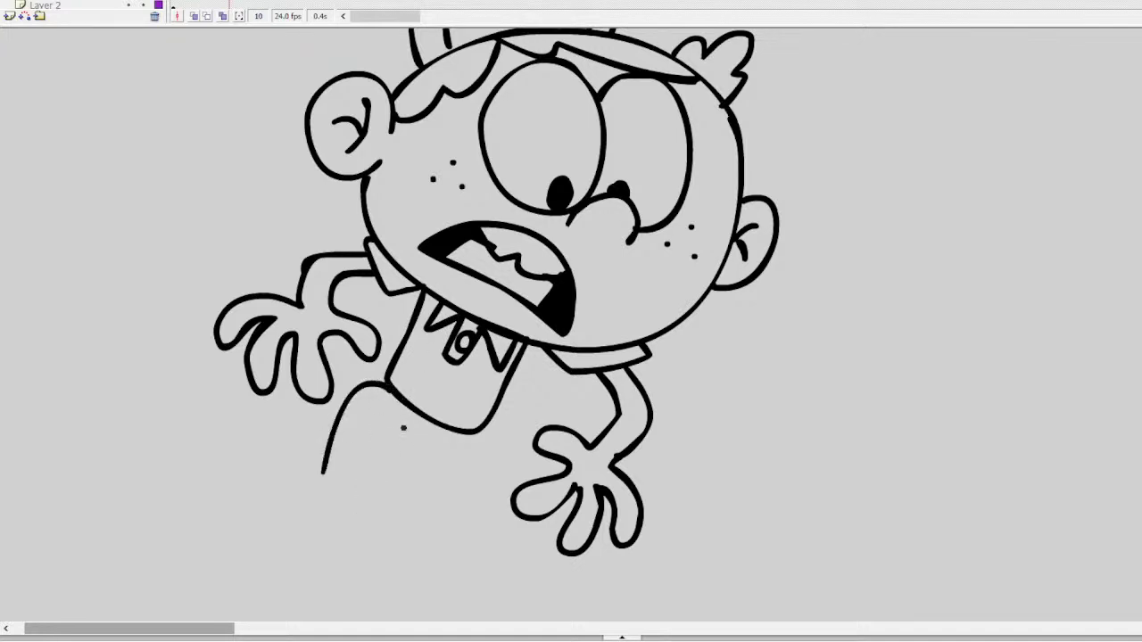
Complete the bent leg's inner edge and draw an oval shoe with laces and a thick sole at its end
mouse_move(419, 442)
left_mouse_down()
mouse_move(370, 452)
mouse_move(362, 487)
mouse_move(319, 474)
mouse_move(328, 461)
mouse_move(323, 472)
mouse_move(261, 466)
mouse_move(221, 503)
mouse_move(300, 520)
mouse_move(361, 491)
left_mouse_up()
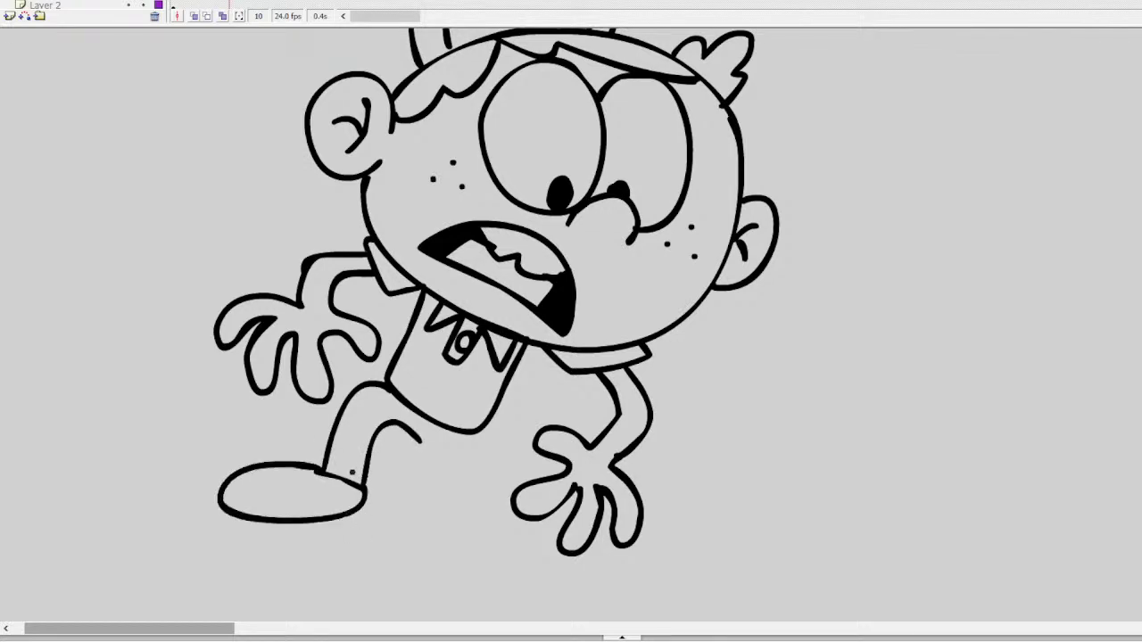
mouse_move(253, 468)
left_mouse_down()
mouse_move(282, 501)
mouse_move(346, 496)
mouse_move(339, 477)
mouse_move(284, 490)
mouse_move(310, 494)
mouse_move(271, 516)
left_mouse_up()
mouse_move(283, 501)
left_mouse_down()
mouse_move(283, 516)
mouse_move(336, 515)
left_mouse_up()
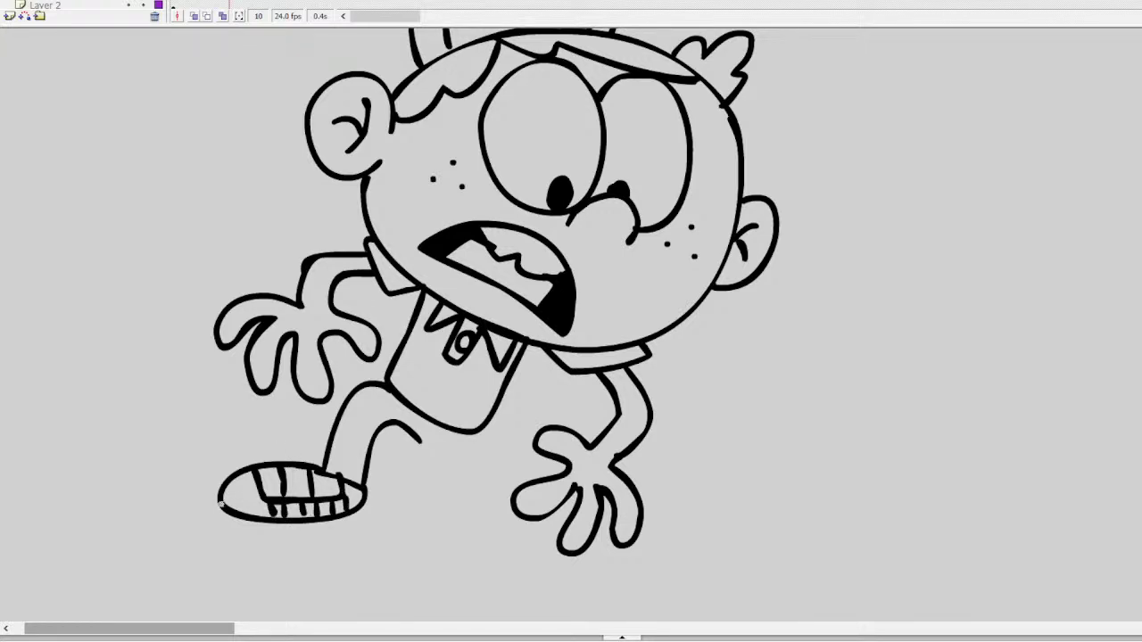
mouse_move(222, 505)
left_mouse_down()
mouse_move(236, 534)
mouse_move(292, 544)
mouse_move(362, 531)
mouse_move(364, 493)
left_mouse_up()
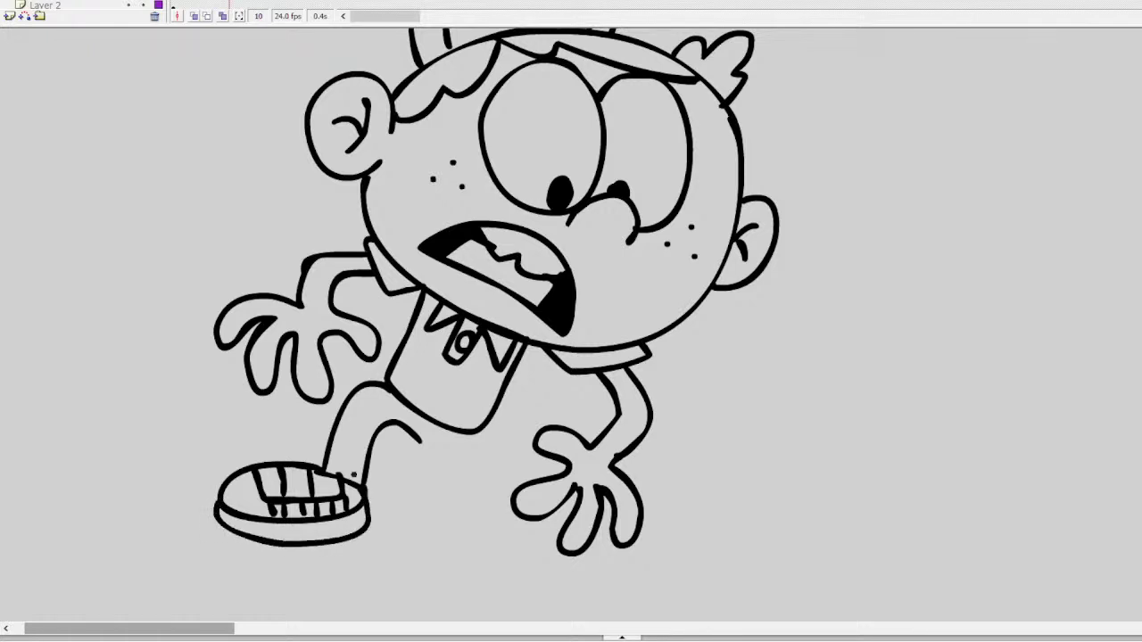
Draw the boy's second leg from the hips, passing behind the lowered hand down to the ankle
mouse_move(419, 436)
left_mouse_down()
mouse_move(457, 447)
mouse_move(513, 423)
mouse_move(536, 438)
left_mouse_up()
mouse_move(461, 442)
left_mouse_down()
mouse_move(515, 461)
mouse_move(553, 477)
left_mouse_up()
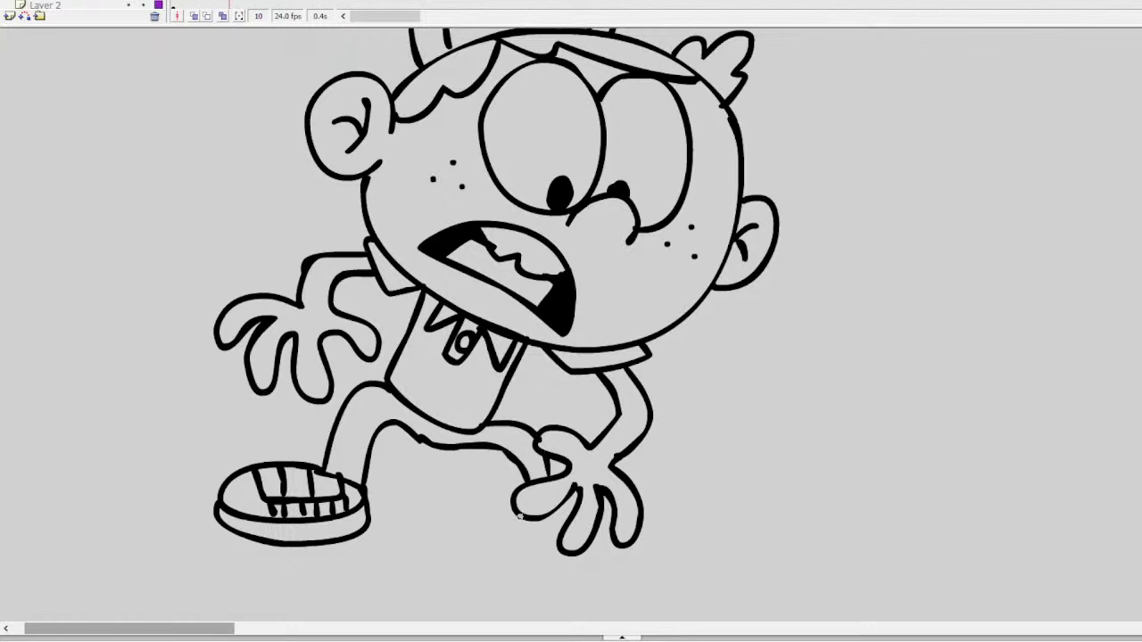
mouse_move(520, 517)
left_mouse_down()
mouse_move(521, 543)
mouse_move(552, 542)
mouse_move(559, 479)
left_mouse_up()
key("ctrl+z")
mouse_move(519, 515)
left_mouse_down()
mouse_move(529, 544)
mouse_move(552, 535)
mouse_move(495, 557)
mouse_move(576, 599)
left_mouse_up()
scroll(571, 321, "down", 3)
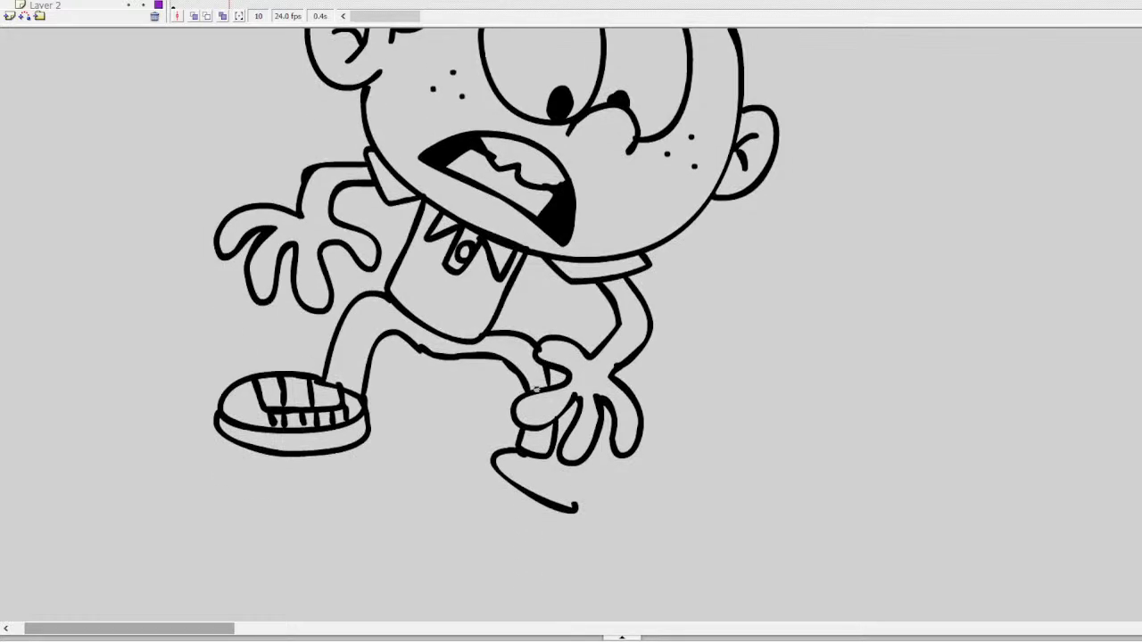
Undo the rough shoe outline and draw a slanted shoe with laces and a thick sole under the second leg
key("ctrl+z")
mouse_move(525, 450)
left_mouse_down()
mouse_move(544, 500)
mouse_move(631, 513)
mouse_move(556, 442)
mouse_move(544, 456)
mouse_move(612, 490)
left_mouse_up()
mouse_move(547, 471)
left_mouse_down()
mouse_move(585, 449)
mouse_move(529, 483)
mouse_move(552, 471)
mouse_move(553, 497)
mouse_move(564, 478)
mouse_move(579, 506)
mouse_move(587, 484)
mouse_move(595, 512)
left_mouse_up()
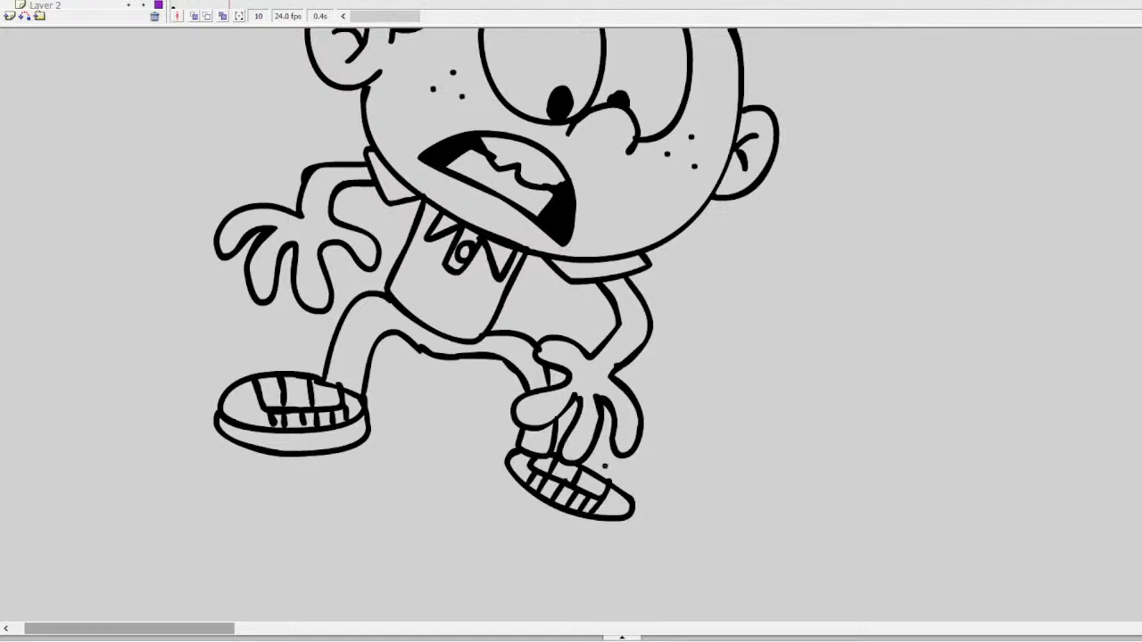
mouse_move(512, 457)
left_mouse_down()
mouse_move(509, 488)
mouse_move(599, 539)
mouse_move(628, 534)
mouse_move(620, 485)
left_mouse_up()
Draw curved inner lines along both sides of the boy's hair just beneath the girl
scroll(496, 325, "up", 3)
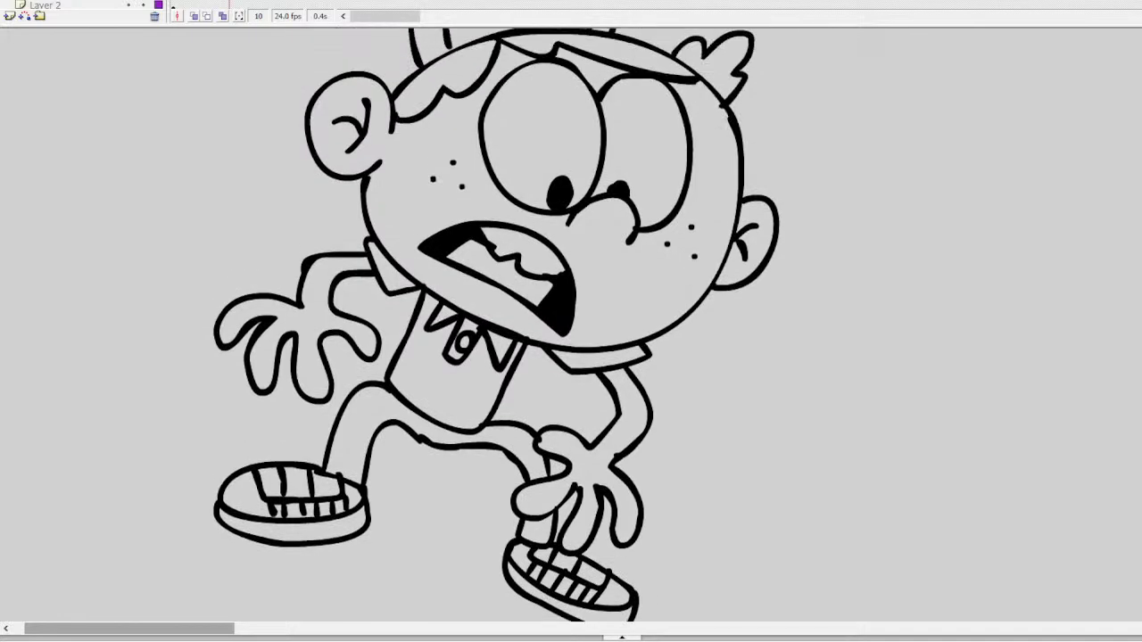
scroll(496, 325, "up", 5)
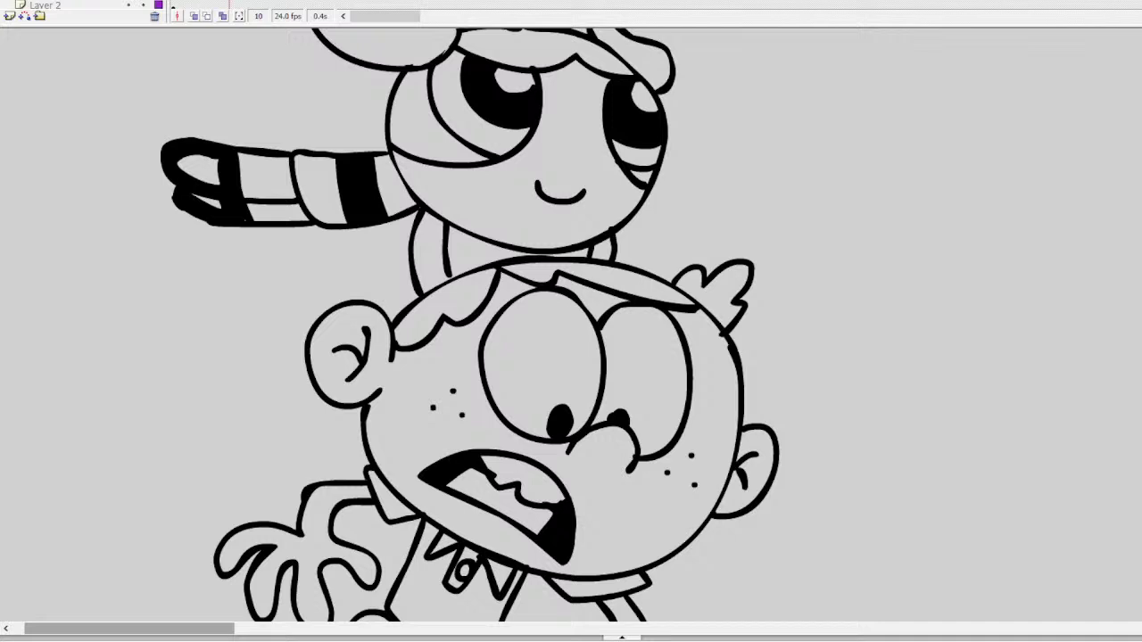
left_click_drag(478, 269, 403, 302)
left_click_drag(554, 259, 660, 281)
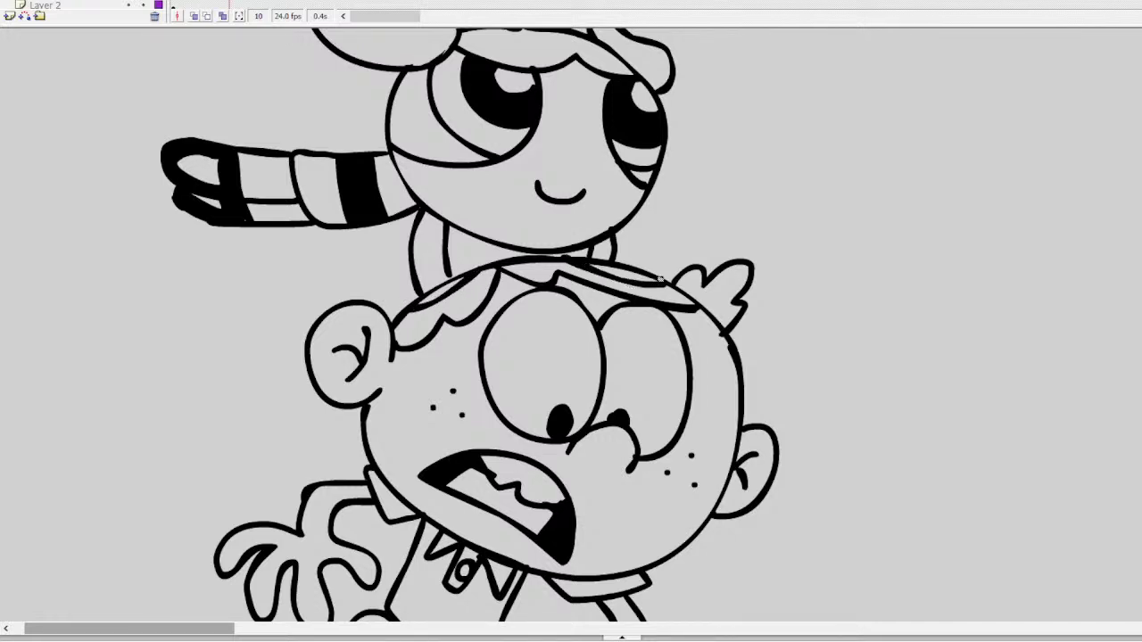
Examine the drawing of the girl on top of the boy from her hair down to his body
scroll(571, 326, "down", 5)
scroll(571, 326, "up", 7)
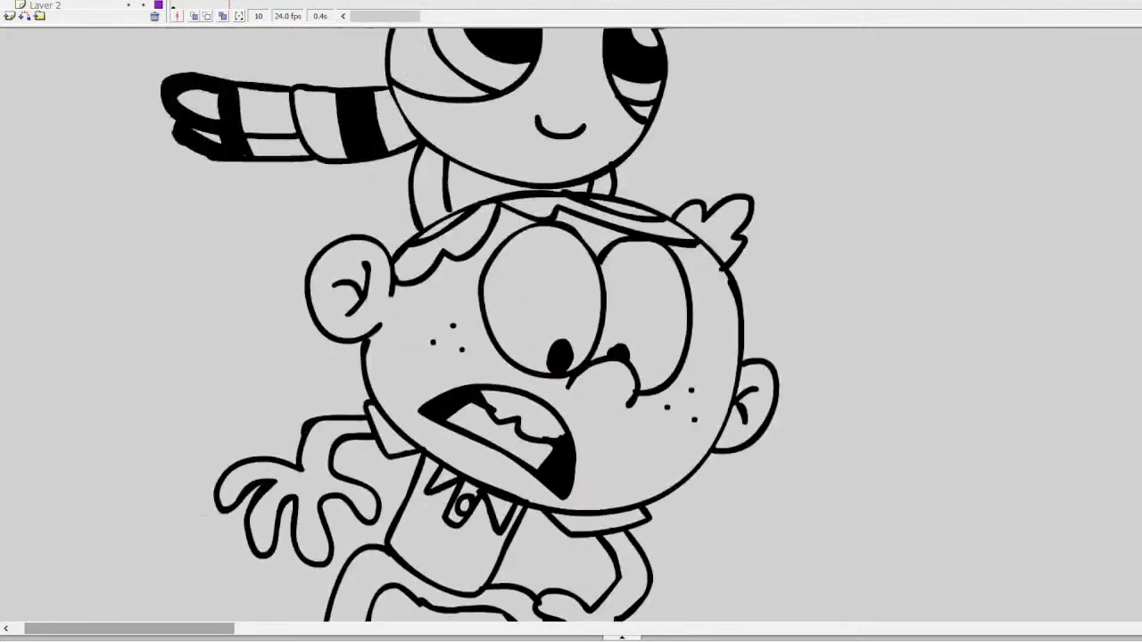
scroll(571, 326, "down", 1)
scroll(571, 326, "up", 1)
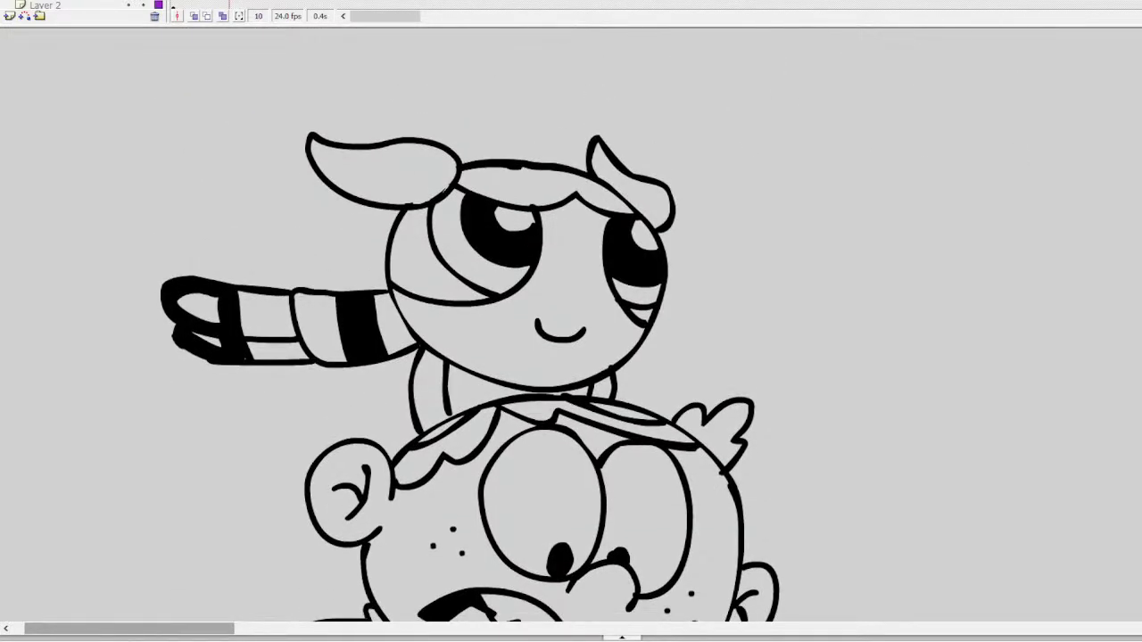
scroll(571, 326, "down", 4)
scroll(570, 326, "down", 2)
scroll(571, 325, "up", 6)
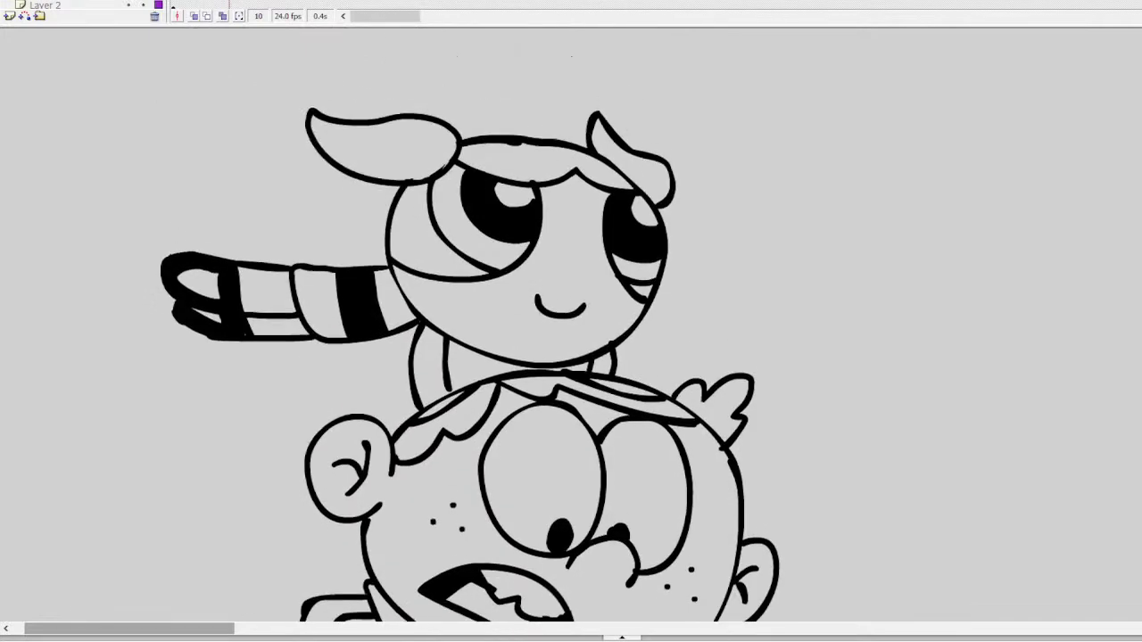
scroll(571, 325, "down", 4)
scroll(571, 326, "up", 8)
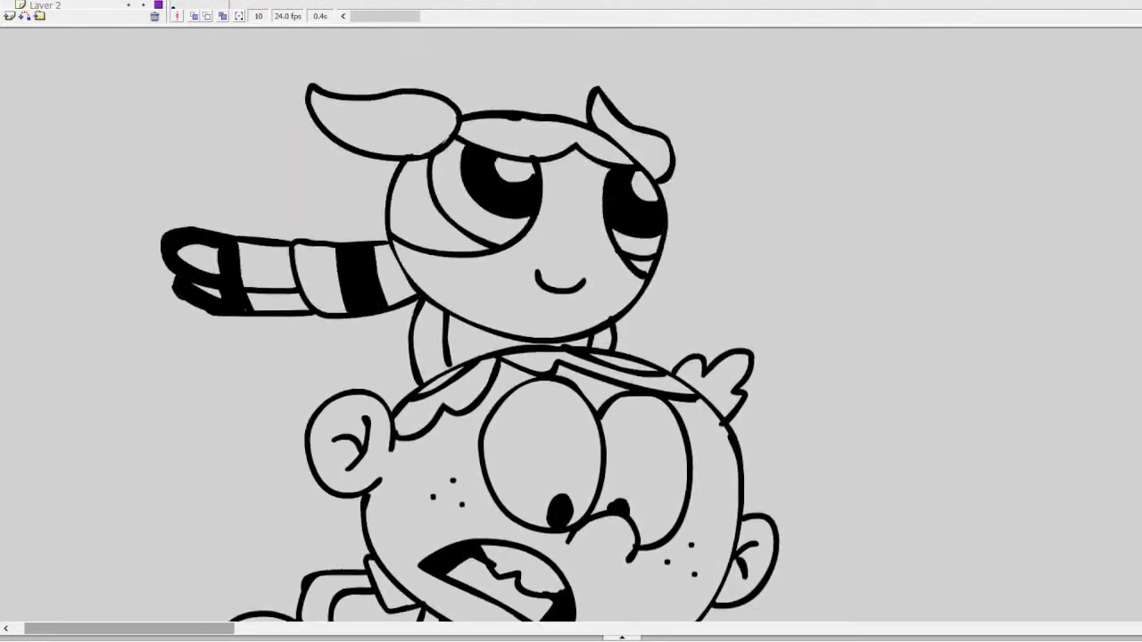
Cross out "Powerpuff Girls (1998)" on the handwritten show list with a red line matching the other strikethroughs
scroll(571, 326, "up", 8)
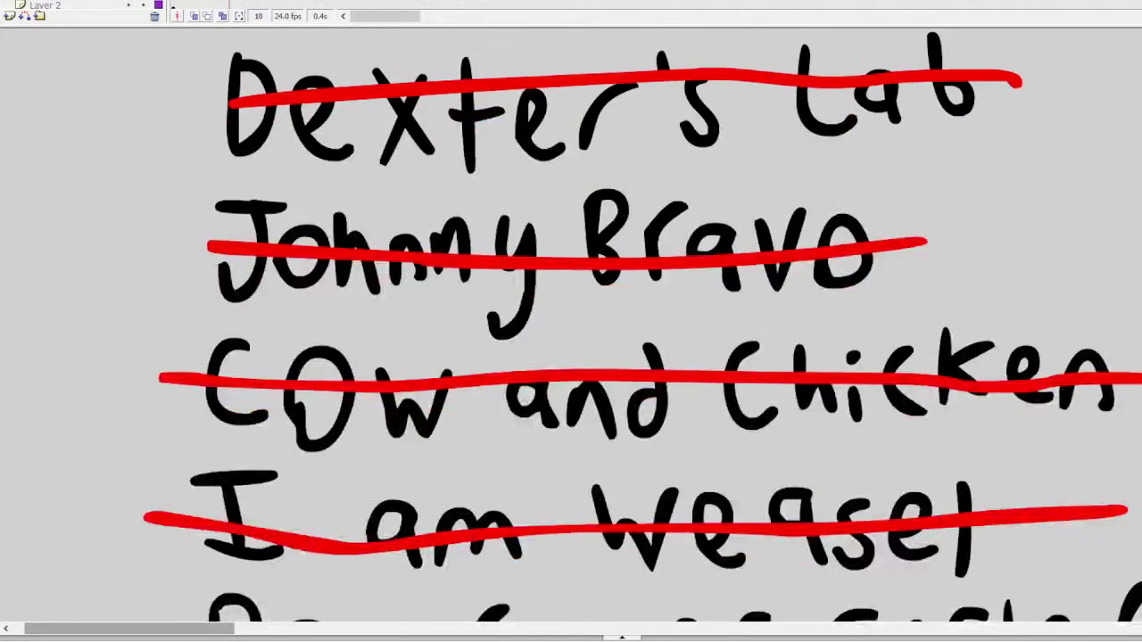
left_click(433, 304, "alt")
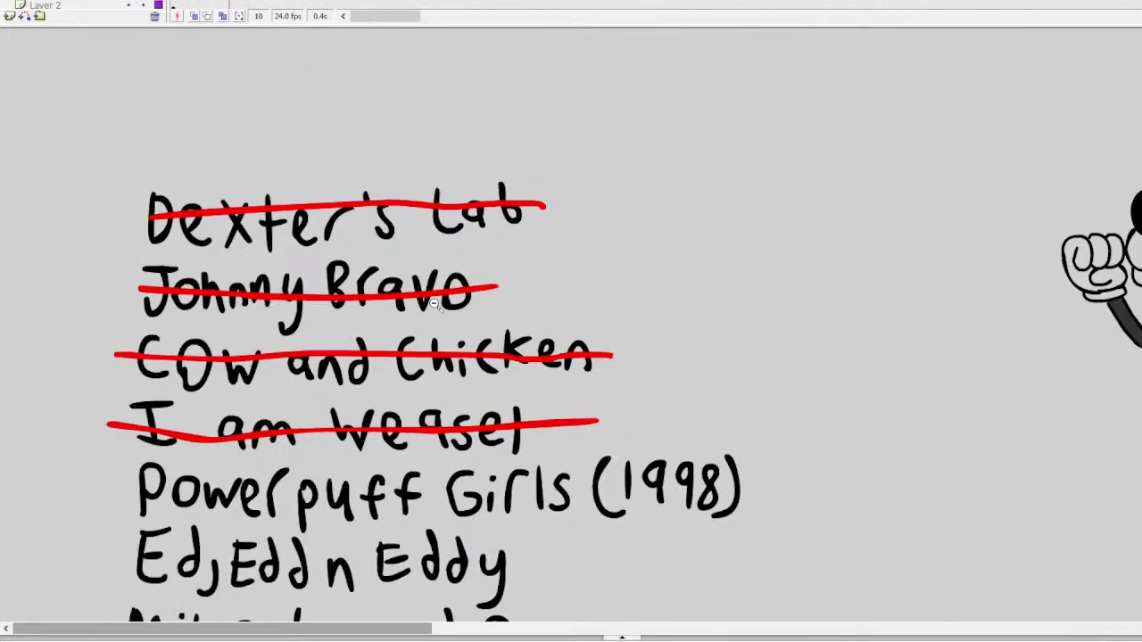
key("v")
left_click(471, 426)
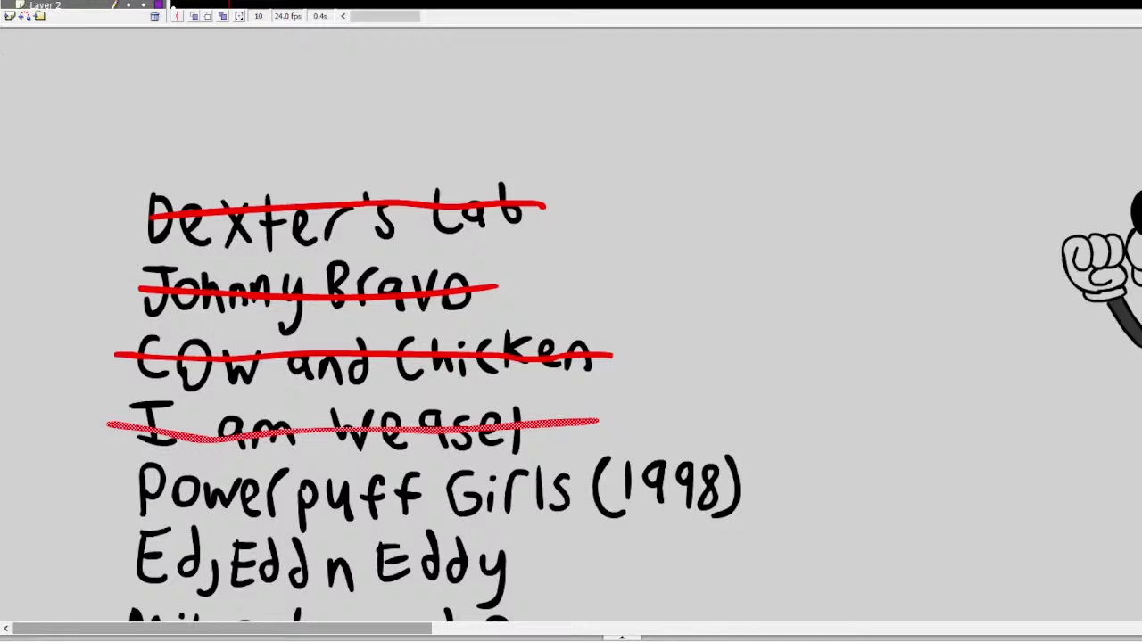
mouse_move(756, 488)
left_mouse_down()
mouse_move(689, 497)
mouse_move(139, 482)
left_mouse_up()
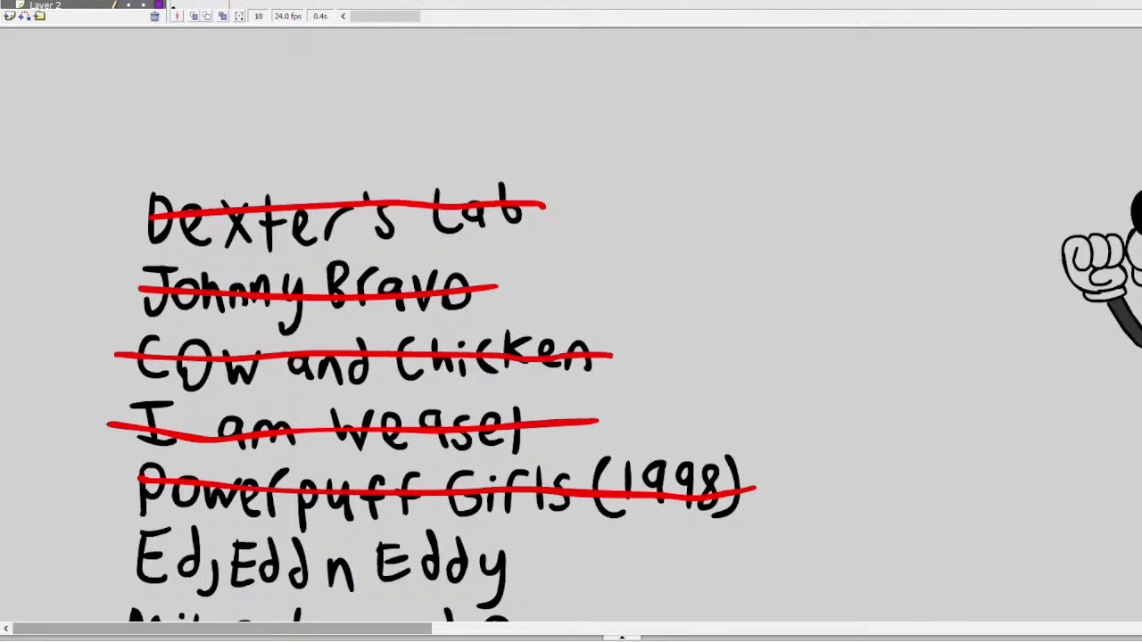
On frame 7, draw two scowling eyes with small black pupils and a rounded nose in an empty canvas area
scroll(571, 321, "down", 10)
mouse_move(405, 629)
left_mouse_down()
mouse_move(430, 636)
mouse_move(441, 614)
left_mouse_up()
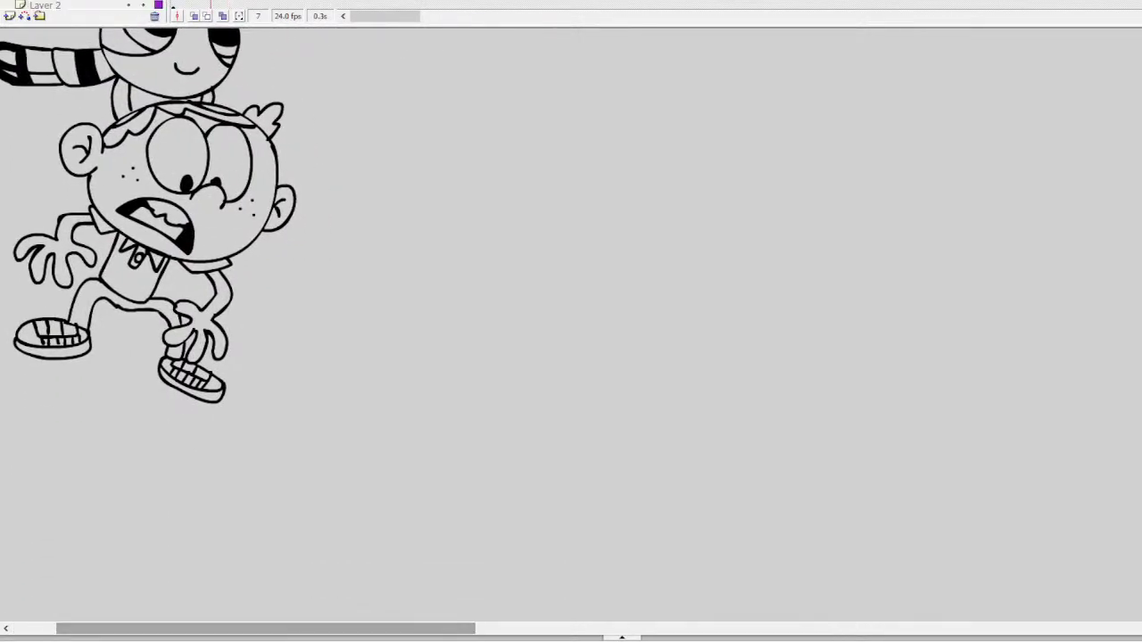
left_click(595, 248)
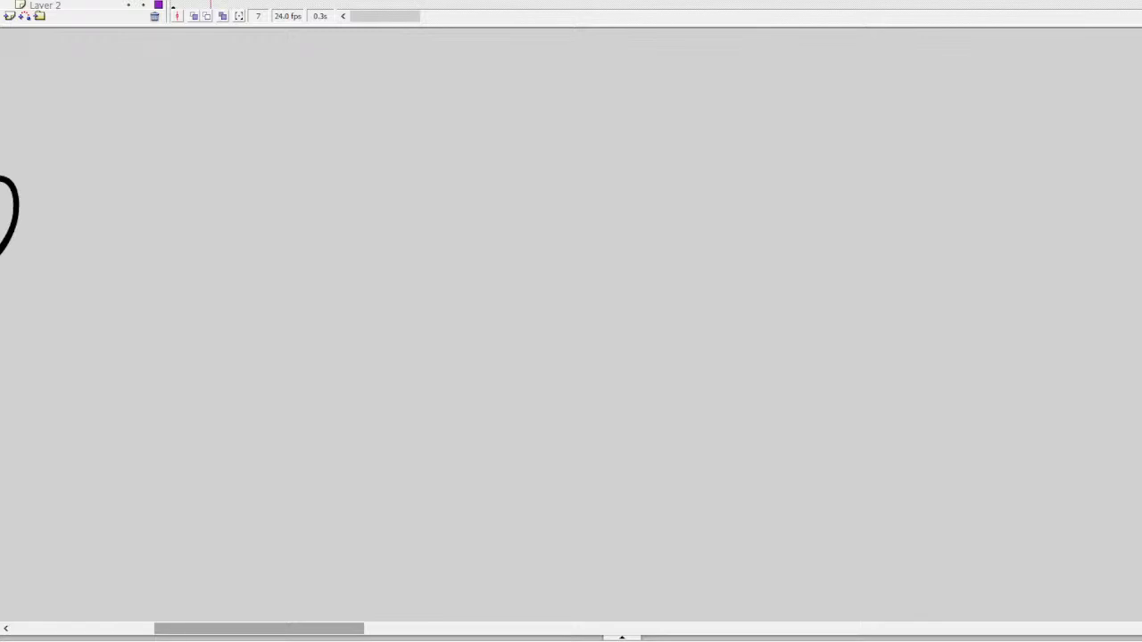
left_click_drag(327, 624, 400, 609)
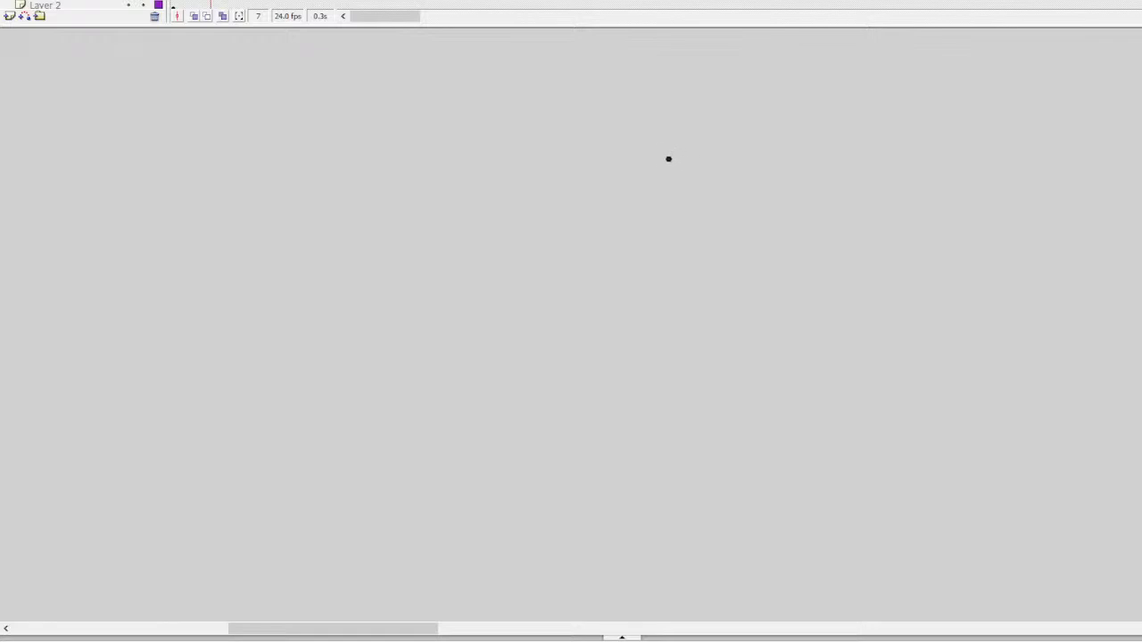
mouse_move(668, 159)
left_mouse_down()
mouse_move(691, 191)
mouse_move(788, 166)
mouse_move(805, 214)
mouse_move(753, 260)
mouse_move(702, 250)
mouse_move(663, 187)
mouse_move(692, 218)
mouse_move(622, 232)
mouse_move(614, 252)
mouse_move(636, 269)
mouse_move(680, 270)
left_mouse_up()
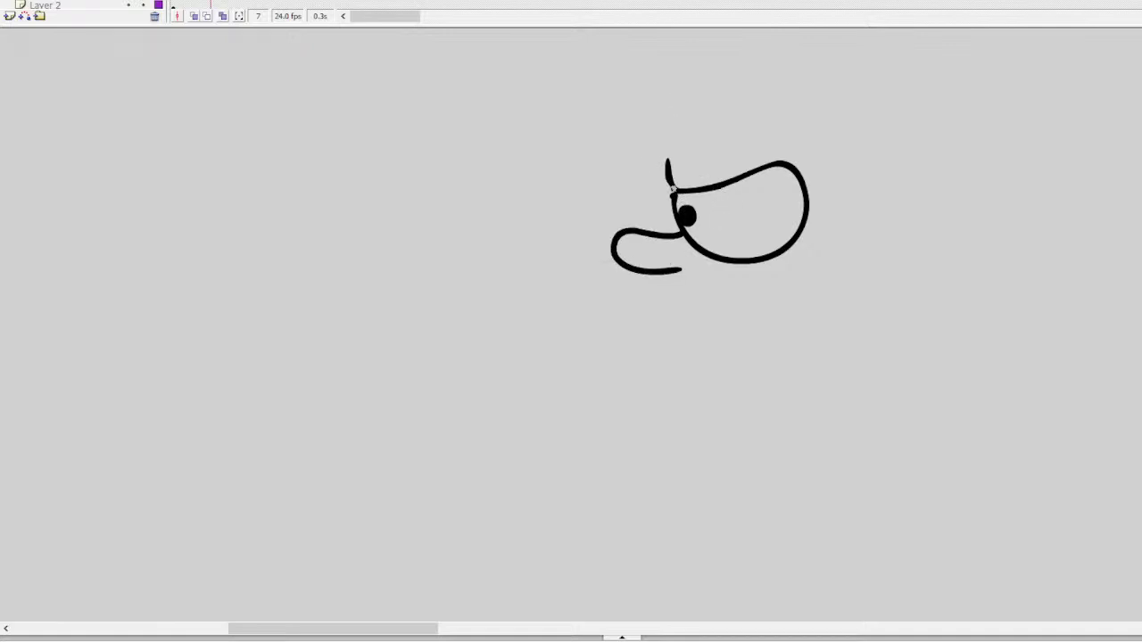
mouse_move(673, 189)
left_mouse_down()
mouse_move(593, 163)
mouse_move(606, 170)
mouse_move(582, 213)
mouse_move(601, 241)
mouse_move(591, 207)
left_mouse_up()
key("ctrl+z")
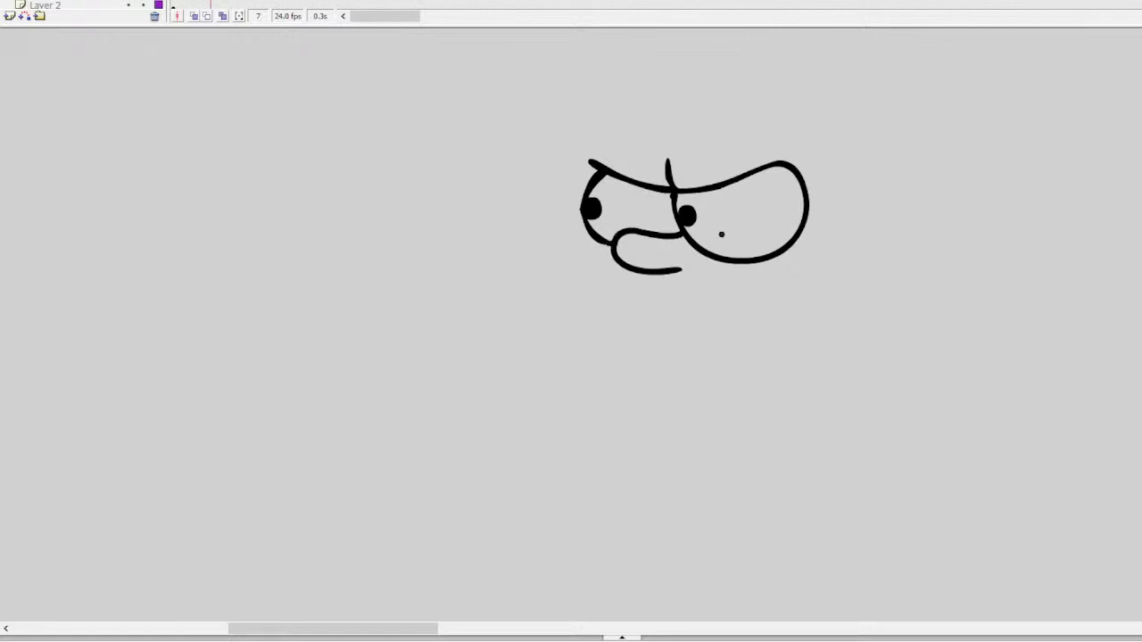
Draw a wide grin with separated teeth below the nose and enclose it in a rounded muzzle and jaw
mouse_move(614, 268)
left_mouse_down()
mouse_move(573, 311)
mouse_move(609, 332)
mouse_move(719, 330)
mouse_move(773, 307)
mouse_move(795, 323)
mouse_move(793, 368)
mouse_move(764, 392)
mouse_move(707, 402)
mouse_move(626, 388)
left_mouse_up()
left_click_drag(621, 337, 626, 390)
left_click_drag(676, 337, 678, 396)
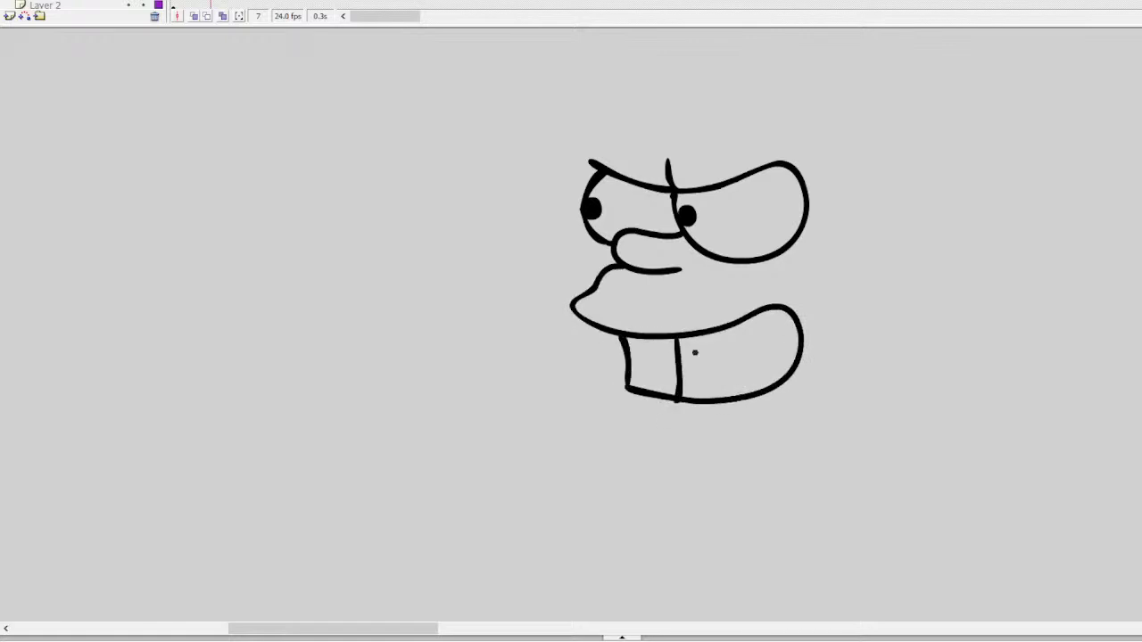
left_click_drag(723, 331, 727, 389)
key("ctrl+z")
left_click_drag(728, 325, 727, 398)
left_click_drag(765, 311, 778, 382)
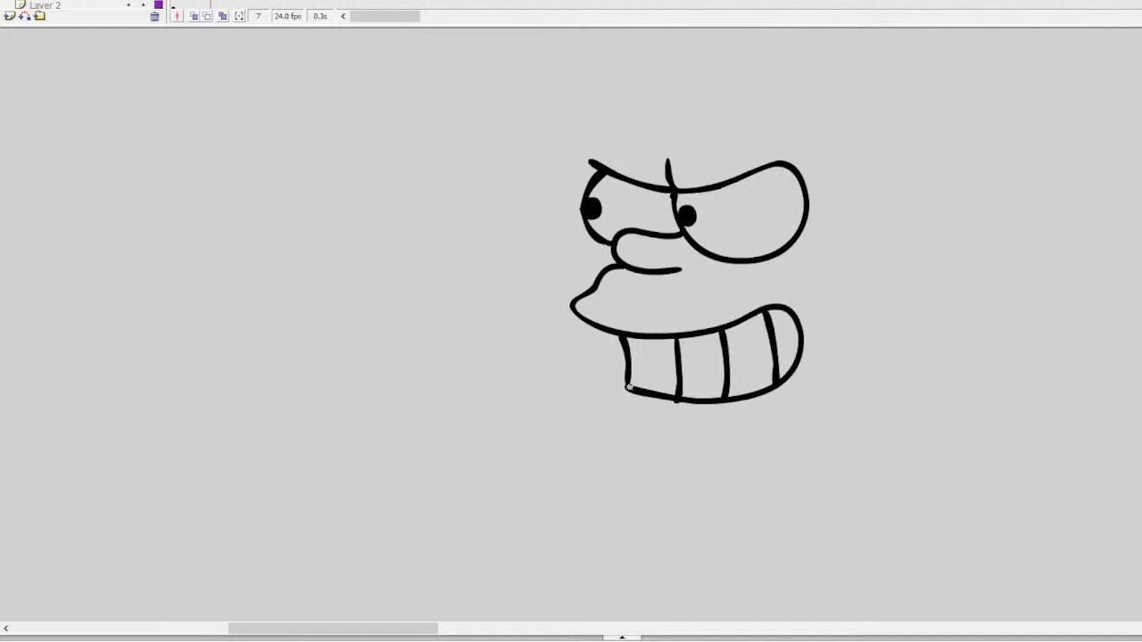
mouse_move(629, 387)
left_mouse_down()
mouse_move(611, 393)
mouse_move(655, 438)
mouse_move(782, 459)
mouse_move(837, 379)
mouse_move(822, 318)
mouse_move(755, 272)
left_mouse_up()
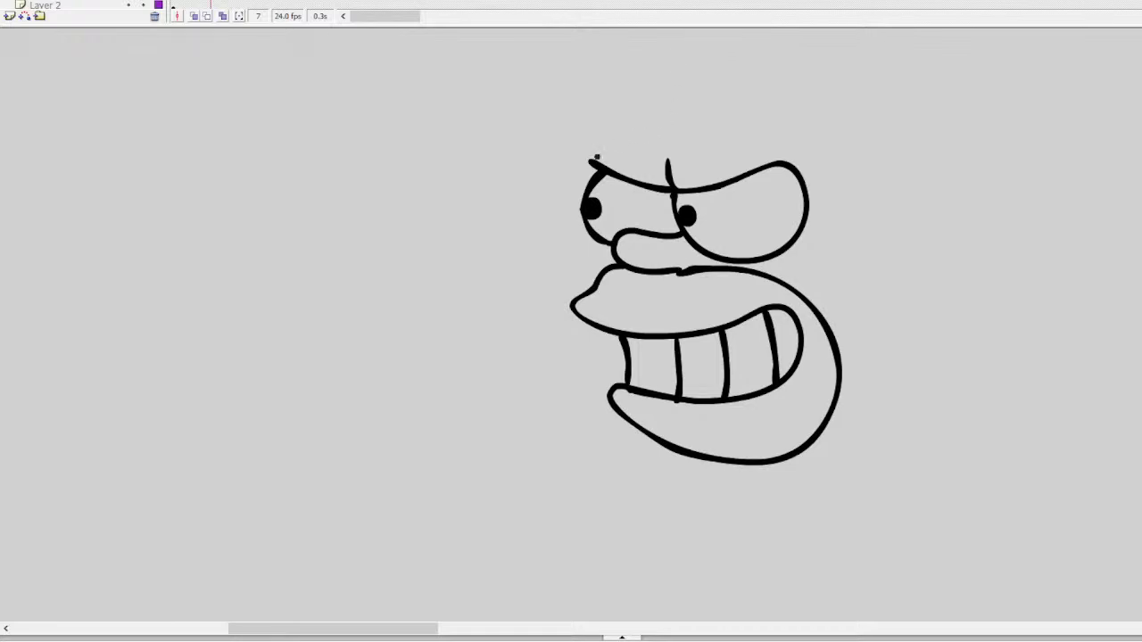
Draw the protruding brow, the tall bald head outline and a round ear with inner lines
left_click_drag(590, 162, 613, 150)
scroll(705, 367, "up", 3)
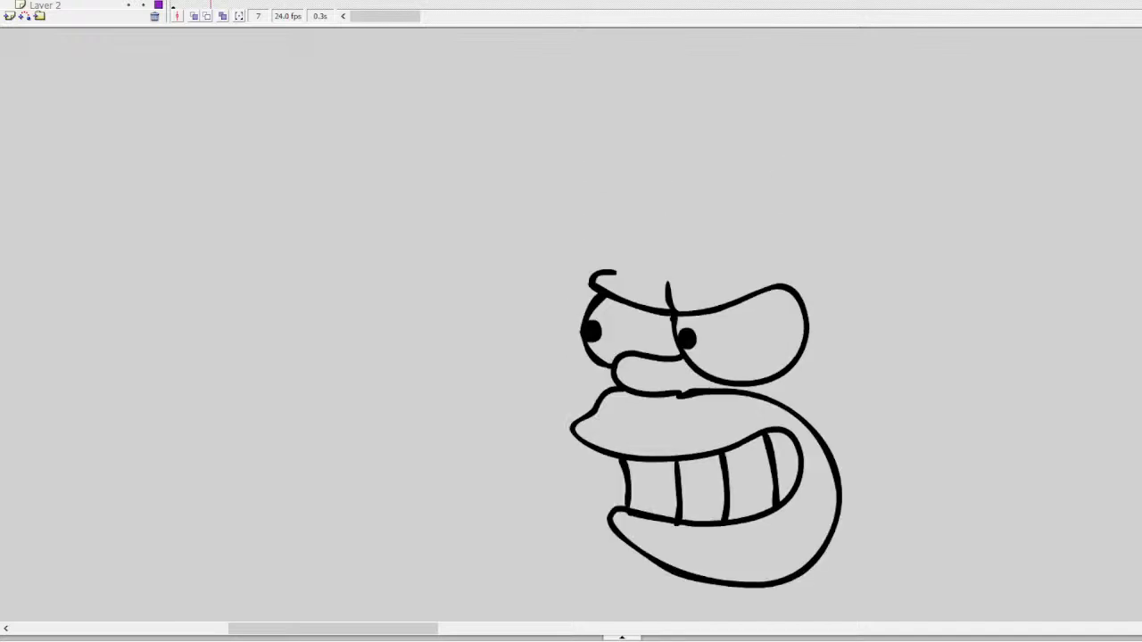
mouse_move(619, 270)
left_mouse_down()
mouse_move(619, 196)
mouse_move(664, 145)
mouse_move(762, 129)
mouse_move(829, 156)
mouse_move(886, 229)
mouse_move(905, 318)
left_mouse_up()
key("ctrl+z")
mouse_move(616, 270)
left_mouse_down()
mouse_move(726, 130)
mouse_move(810, 130)
mouse_move(859, 160)
mouse_move(884, 213)
mouse_move(892, 325)
mouse_move(924, 331)
mouse_move(936, 364)
mouse_move(923, 393)
mouse_move(889, 385)
mouse_move(924, 355)
mouse_move(898, 379)
left_mouse_up()
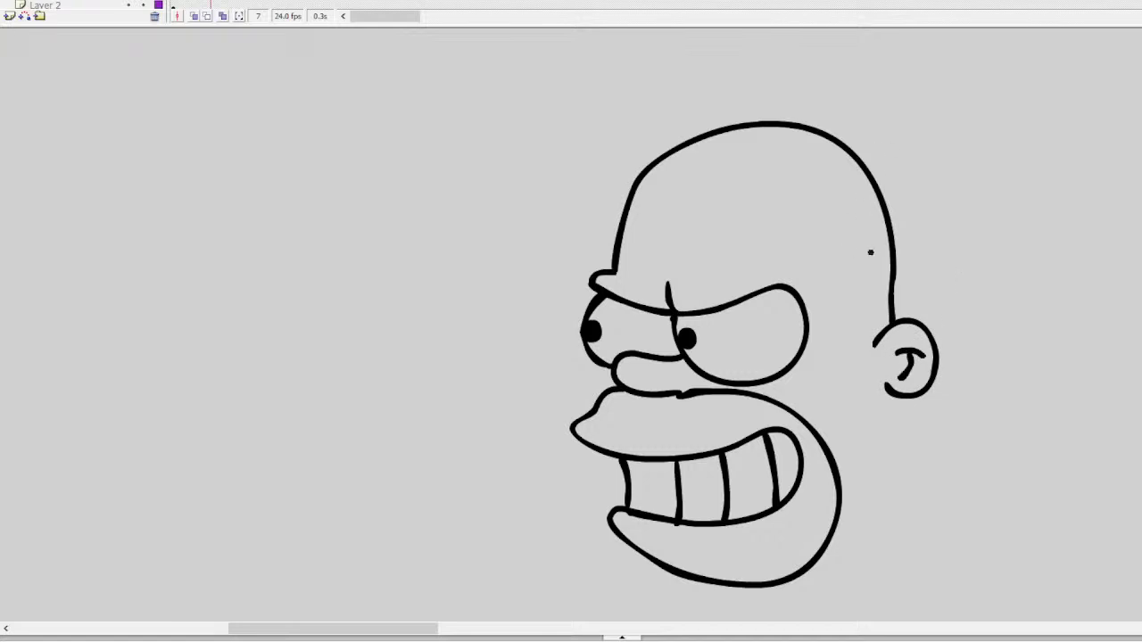
Add a zigzag of hair above the man's ear and two arched hairs on top of his head
mouse_move(869, 253)
left_mouse_down()
mouse_move(866, 254)
mouse_move(886, 287)
mouse_move(916, 258)
mouse_move(930, 300)
left_mouse_up()
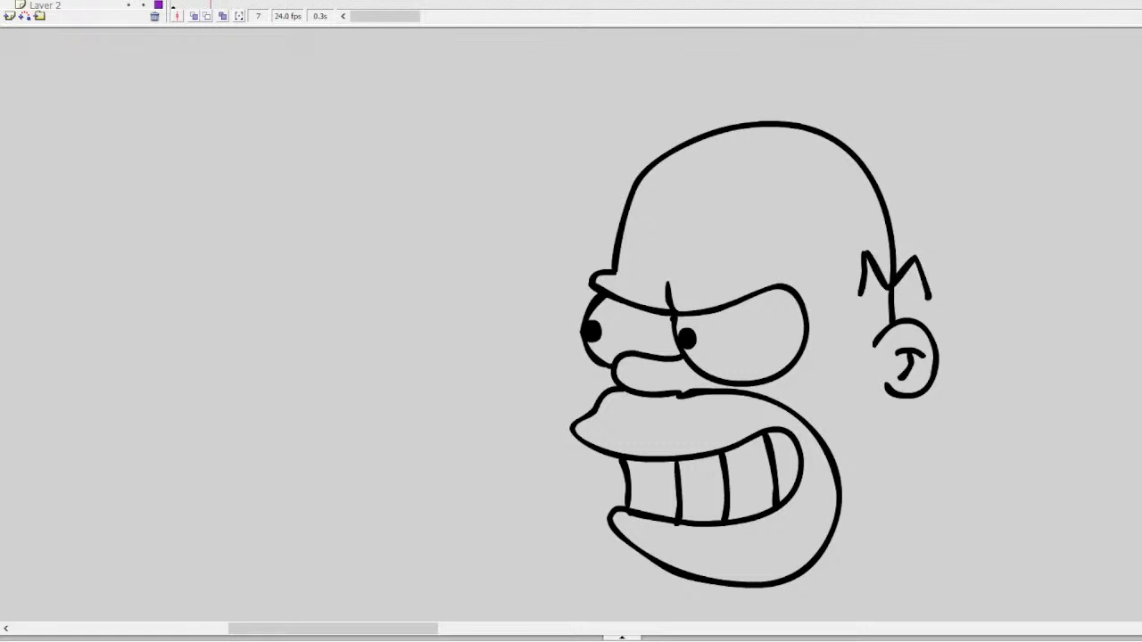
scroll(755, 371, "up", 2)
mouse_move(668, 207)
left_mouse_down()
mouse_move(674, 184)
mouse_move(737, 202)
mouse_move(742, 215)
mouse_move(750, 159)
mouse_move(783, 211)
left_mouse_up()
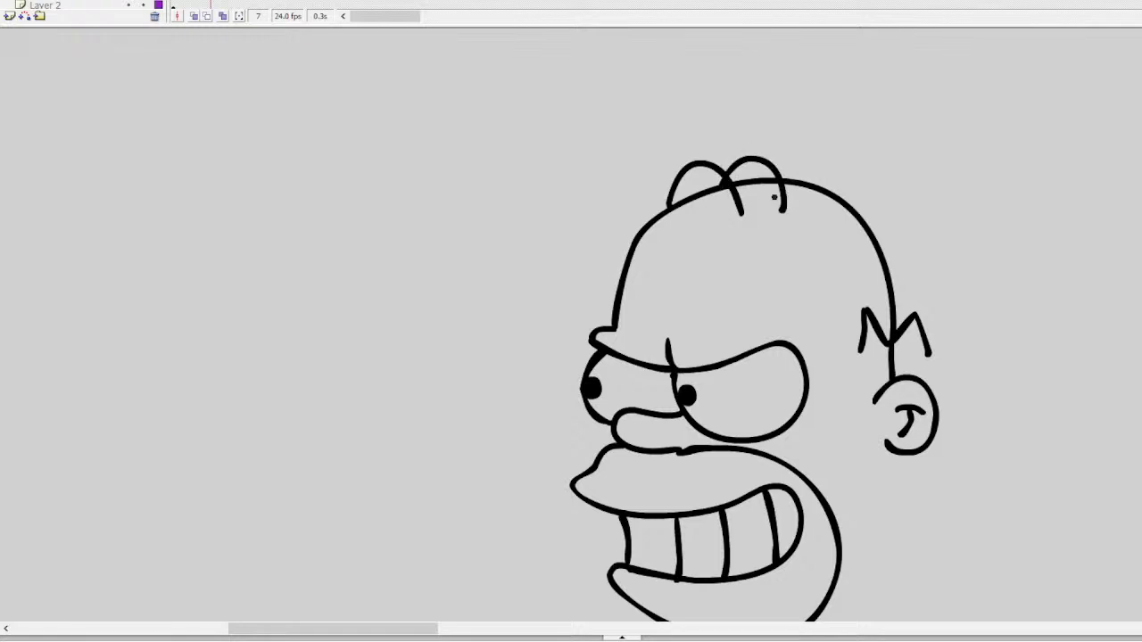
Draw the back of the man's neck down from the ear and an open two-flap shirt collar below his chin
scroll(755, 357, "down", 6)
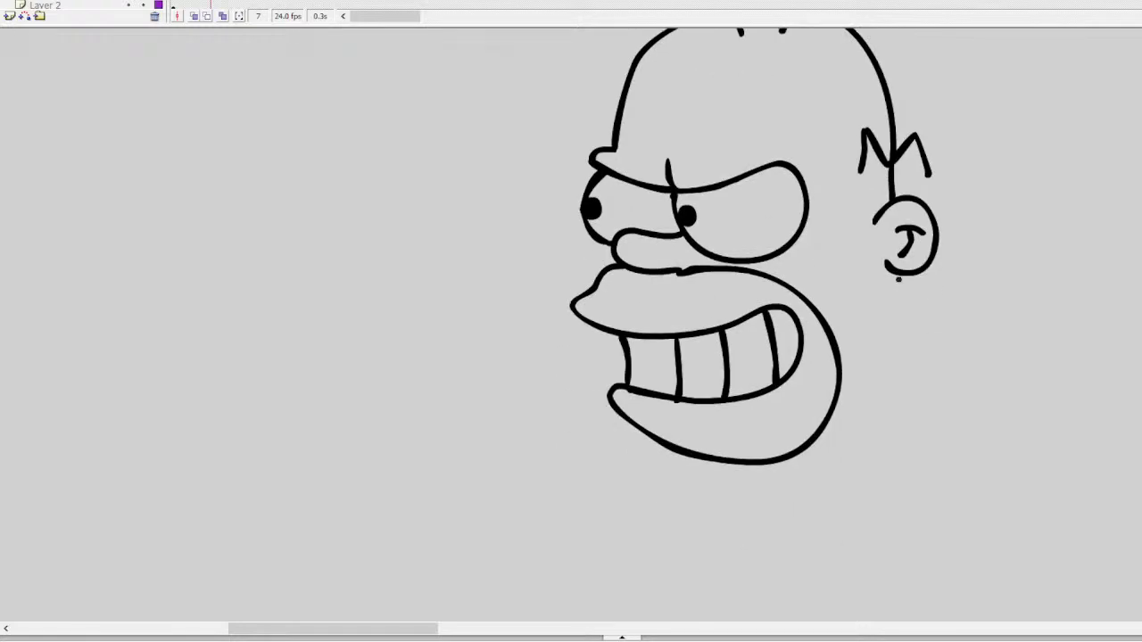
mouse_move(898, 279)
left_mouse_down()
mouse_move(902, 421)
mouse_move(823, 468)
mouse_move(866, 521)
mouse_move(929, 498)
mouse_move(934, 432)
left_mouse_up()
mouse_move(824, 464)
left_mouse_down()
mouse_move(810, 506)
mouse_move(759, 512)
mouse_move(719, 467)
mouse_move(731, 456)
mouse_move(725, 477)
mouse_move(702, 461)
mouse_move(688, 469)
mouse_move(684, 508)
mouse_move(722, 469)
mouse_move(691, 499)
mouse_move(733, 487)
mouse_move(691, 501)
mouse_move(735, 495)
mouse_move(689, 504)
left_mouse_up()
key("ctrl+z")
key("ctrl+z")
key("ctrl+z")
left_click_drag(689, 505, 736, 497)
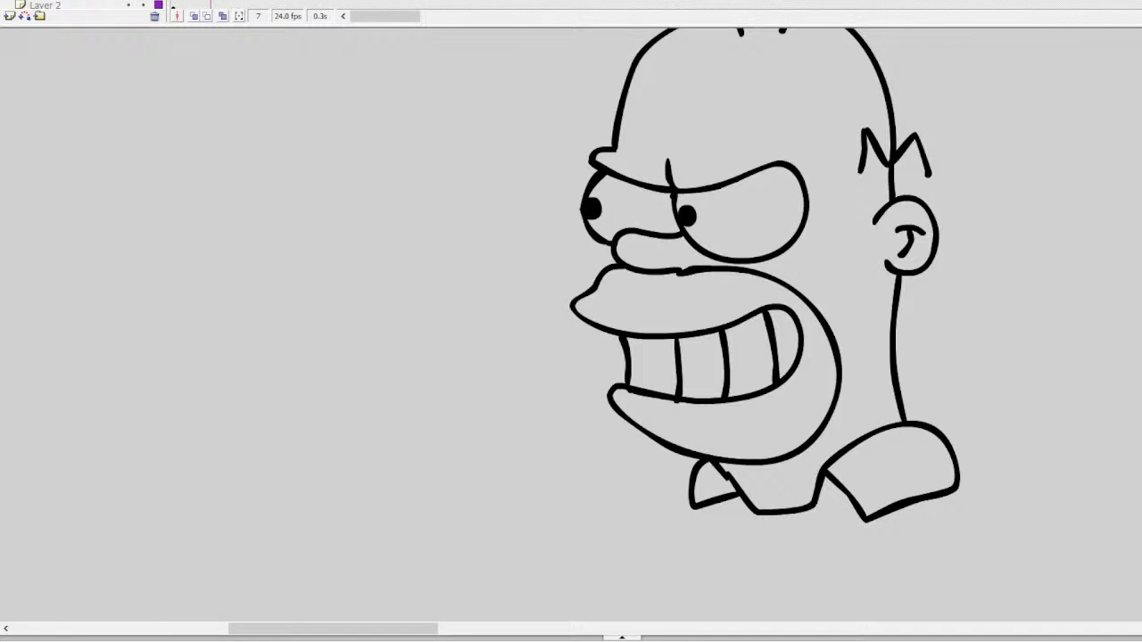
Draw a rounded short sleeve hanging below the man's larger collar flap
scroll(765, 273, "down", 1)
left_click_drag(862, 536, 879, 570)
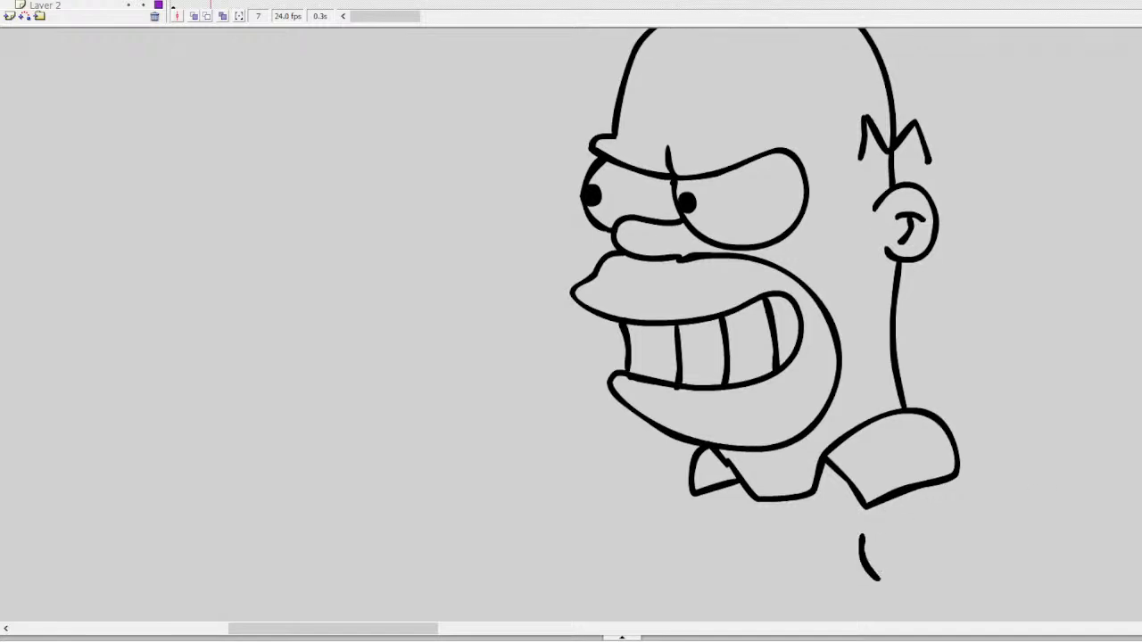
scroll(1080, 461, "down", 3)
key("ctrl+z")
mouse_move(846, 440)
left_mouse_down()
mouse_move(817, 446)
mouse_move(897, 565)
mouse_move(967, 490)
mouse_move(951, 411)
left_mouse_up()
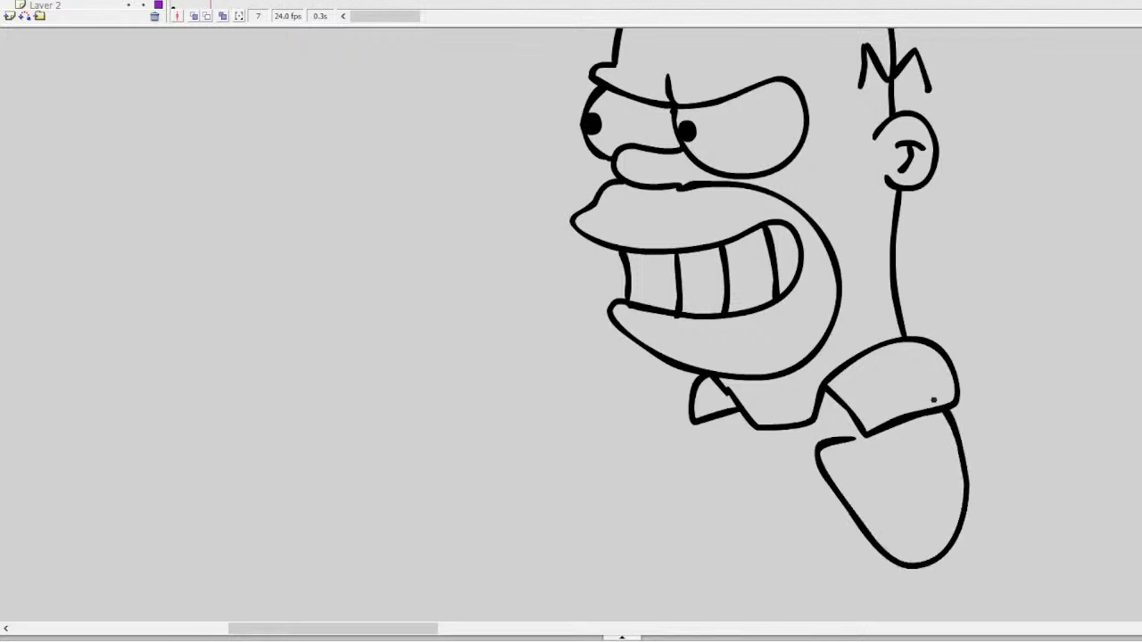
Draw the man's near arm bending forward from the sleeve, with upper and lower outlines for the upper arm and forearm
left_click_drag(819, 462, 733, 496)
left_click_drag(867, 543, 741, 581)
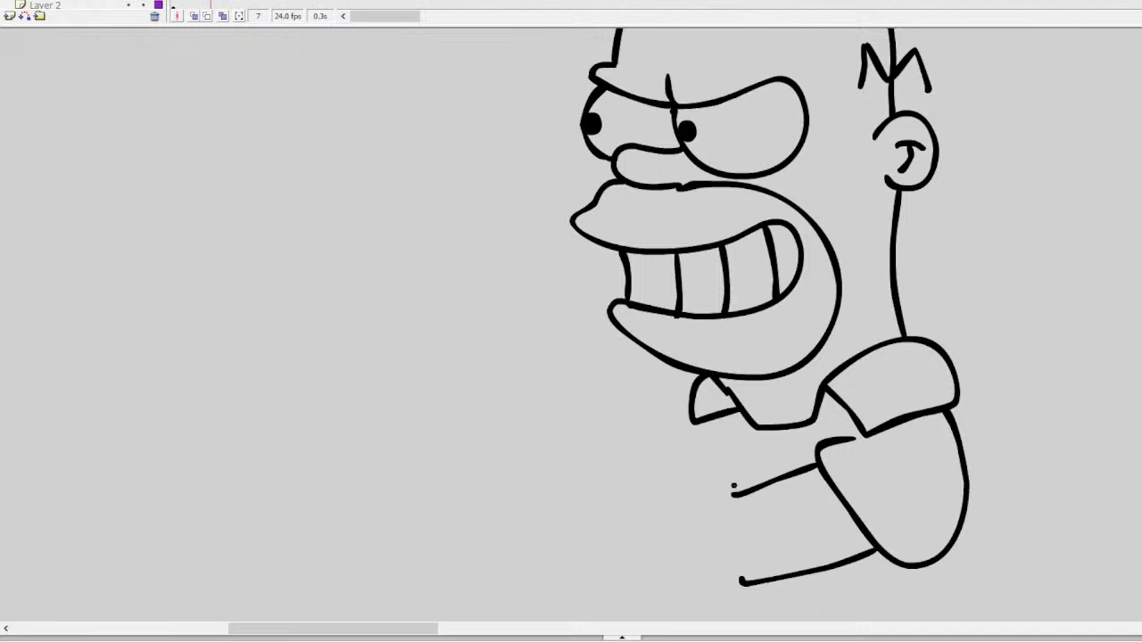
left_click_drag(736, 500, 622, 413)
key("ctrl+z")
left_click_drag(742, 501, 591, 449)
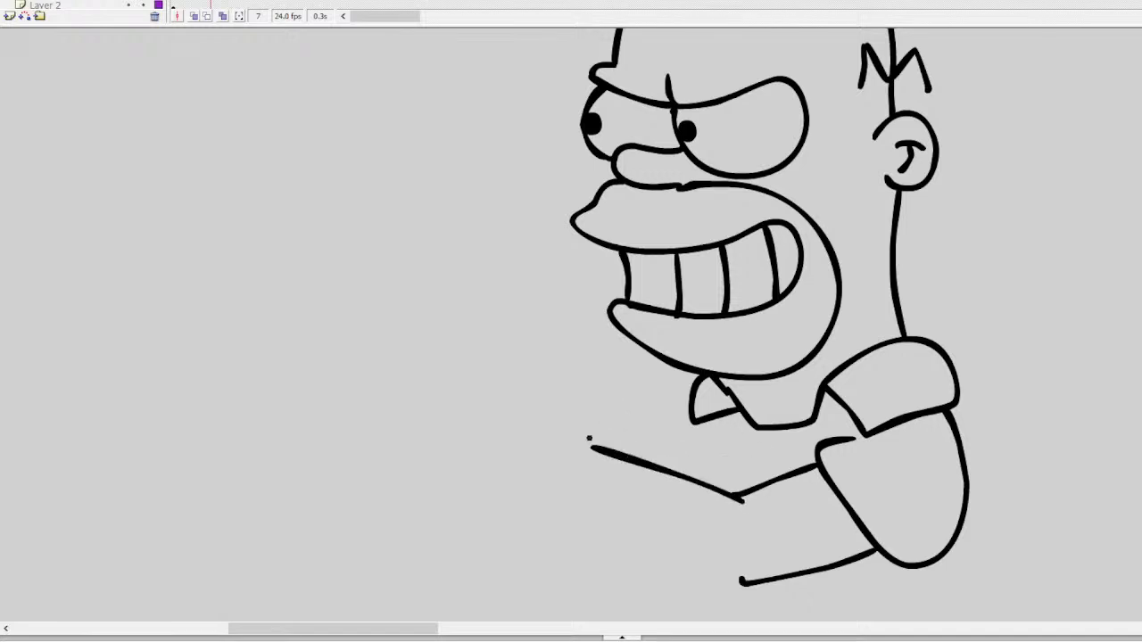
left_click_drag(741, 580, 591, 530)
Draw a clenched fist at the end of the forearm and a second gripping fist stacked directly above it
mouse_move(590, 449)
left_mouse_down()
mouse_move(588, 410)
mouse_move(530, 401)
left_mouse_up()
key("ctrl+z")
mouse_move(596, 446)
left_mouse_down()
mouse_move(531, 401)
mouse_move(507, 423)
mouse_move(457, 425)
mouse_move(479, 452)
mouse_move(451, 468)
mouse_move(478, 479)
mouse_move(477, 528)
mouse_move(521, 546)
mouse_move(594, 531)
left_mouse_up()
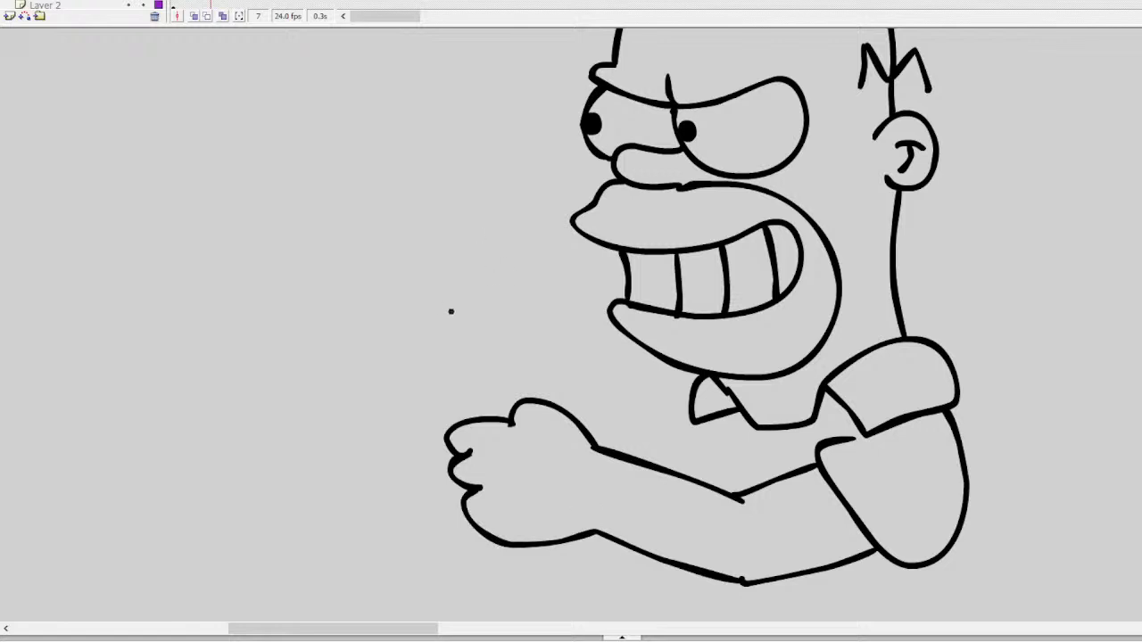
mouse_move(524, 339)
left_mouse_down()
mouse_move(473, 345)
mouse_move(506, 367)
mouse_move(502, 310)
mouse_move(479, 342)
mouse_move(499, 315)
mouse_move(439, 315)
mouse_move(430, 349)
mouse_move(475, 338)
mouse_move(431, 356)
mouse_move(455, 383)
mouse_move(476, 344)
mouse_move(434, 410)
mouse_move(471, 416)
mouse_move(490, 369)
left_mouse_up()
key("ctrl+z")
mouse_move(497, 368)
left_mouse_down()
mouse_move(510, 413)
mouse_move(486, 419)
left_mouse_up()
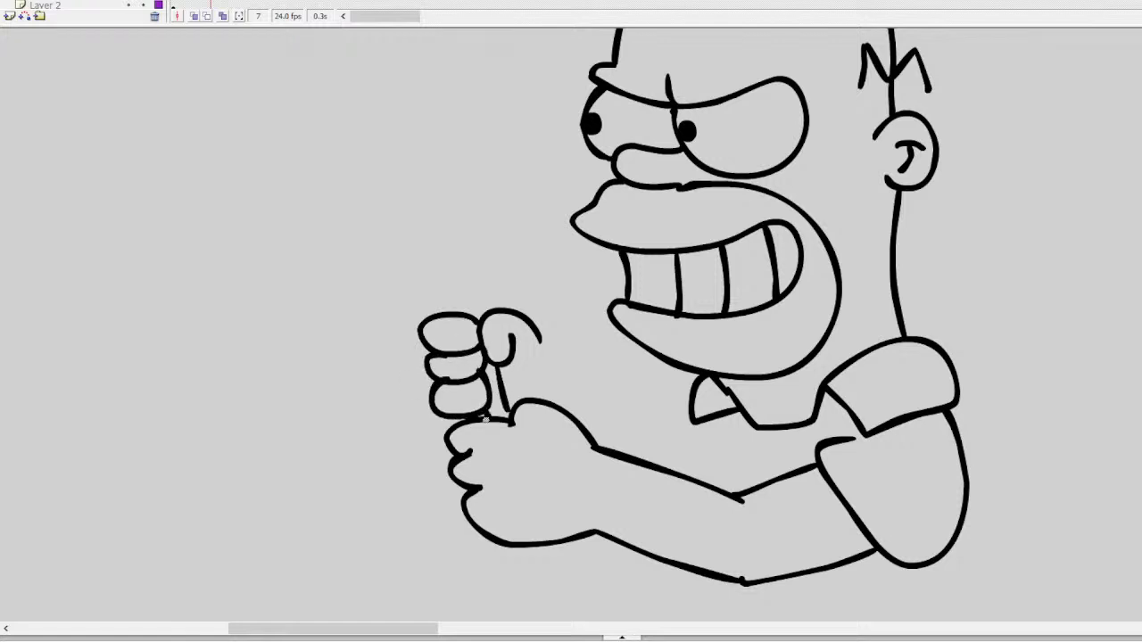
Draw an axe held upright in the fists, with a two-line handle and a large four-sided axe head
mouse_move(484, 303)
left_mouse_down()
mouse_move(463, 112)
mouse_move(434, 85)
mouse_move(226, 65)
mouse_move(229, 205)
left_mouse_up()
scroll(693, 324, "up", 3)
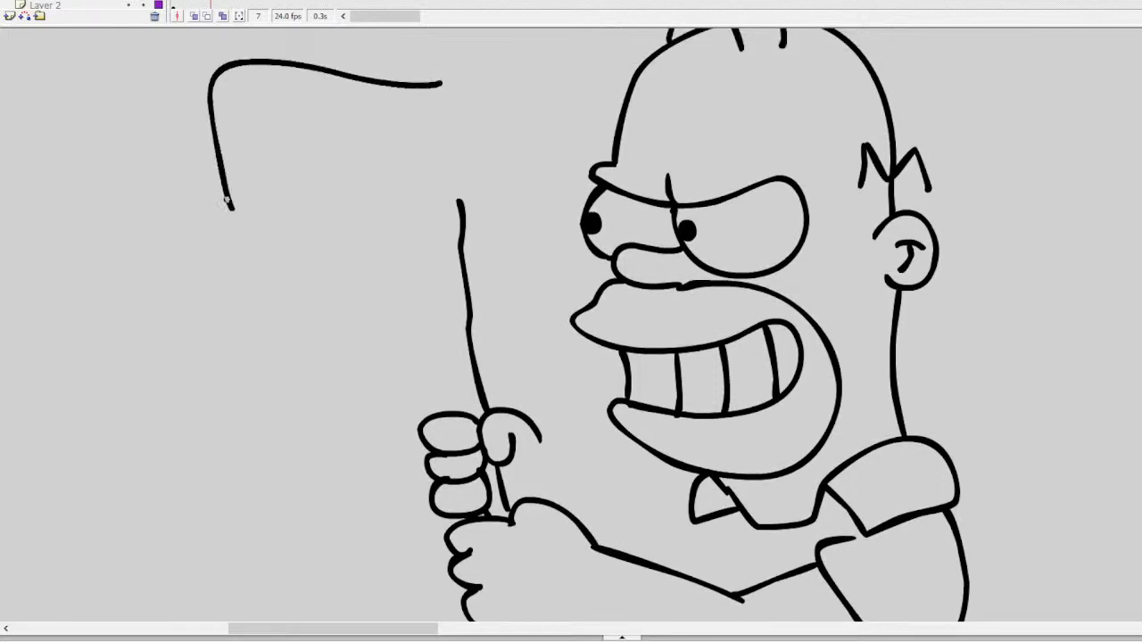
scroll(693, 325, "up", 3)
key("ctrl+z")
mouse_move(462, 149)
left_mouse_down()
mouse_move(279, 114)
mouse_move(224, 118)
mouse_move(227, 287)
mouse_move(488, 285)
mouse_move(465, 150)
left_mouse_up()
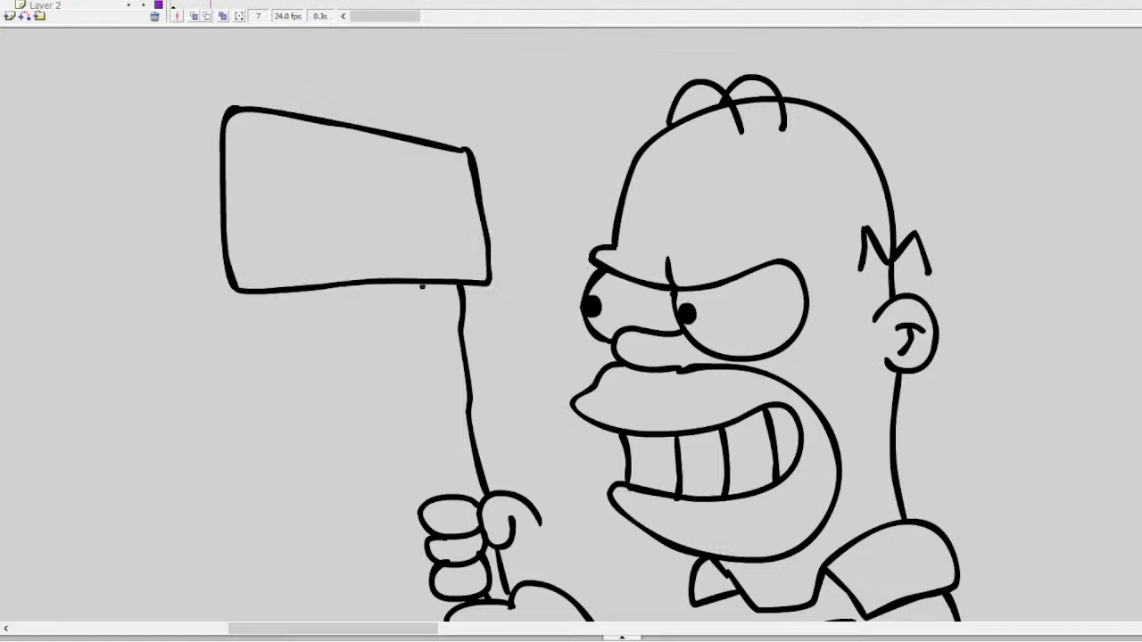
mouse_move(422, 286)
left_mouse_down()
mouse_move(423, 366)
mouse_move(452, 489)
mouse_move(426, 343)
mouse_move(449, 492)
left_mouse_up()
key("ctrl+z")
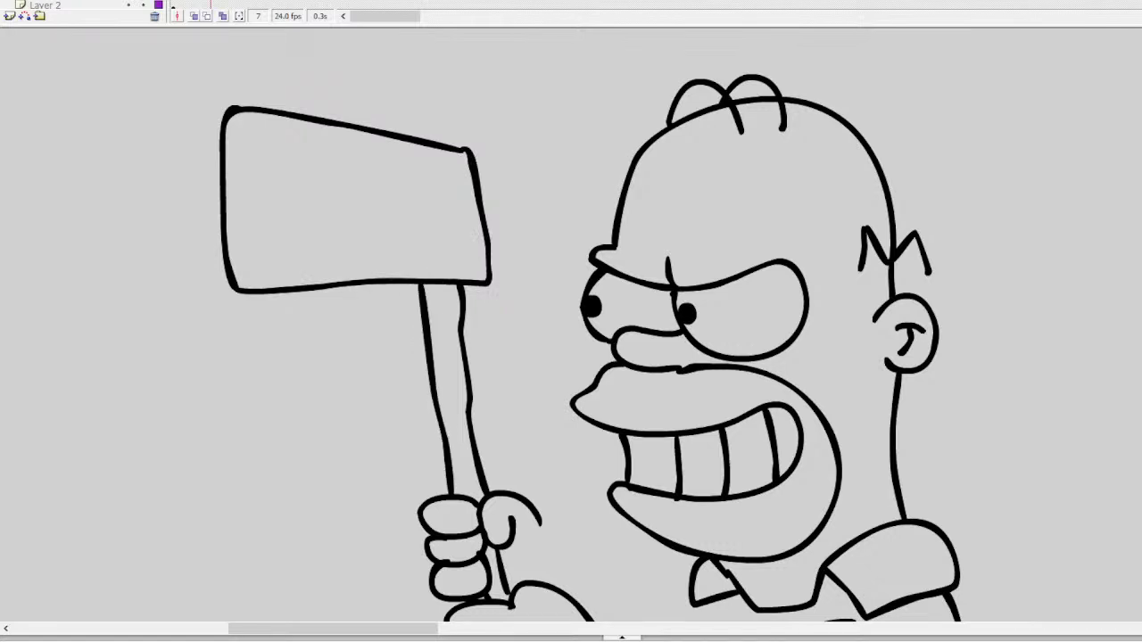
Draw the far arm from the upper fist back to the body, with its sleeve edge and the shirt's front line
scroll(571, 325, "down", 3)
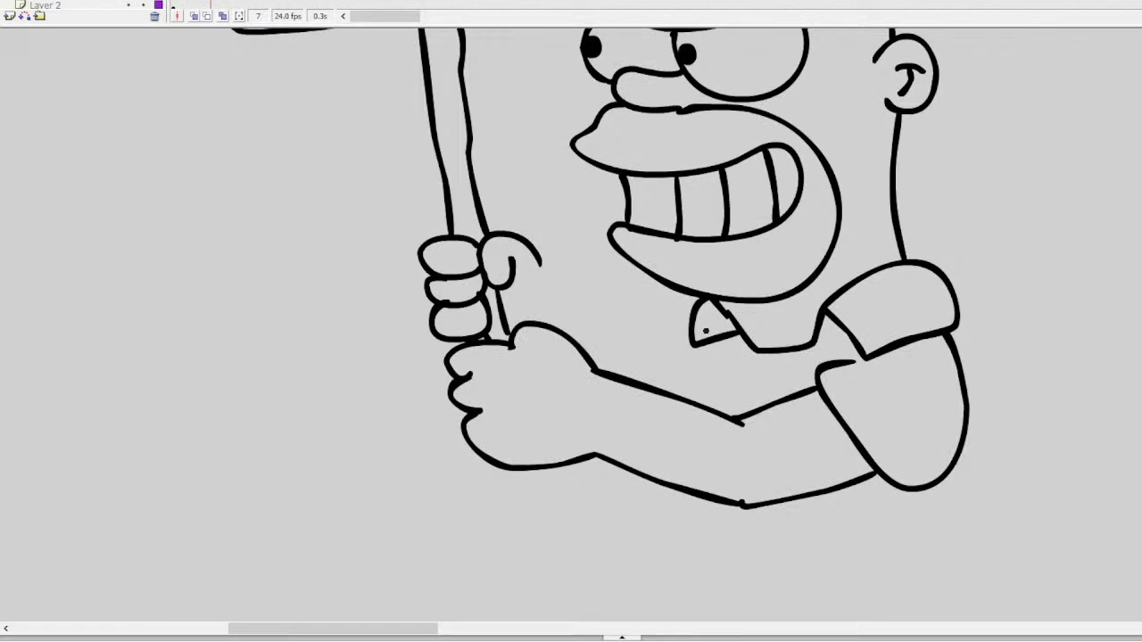
left_click_drag(714, 342, 688, 399)
left_click_drag(543, 267, 638, 357)
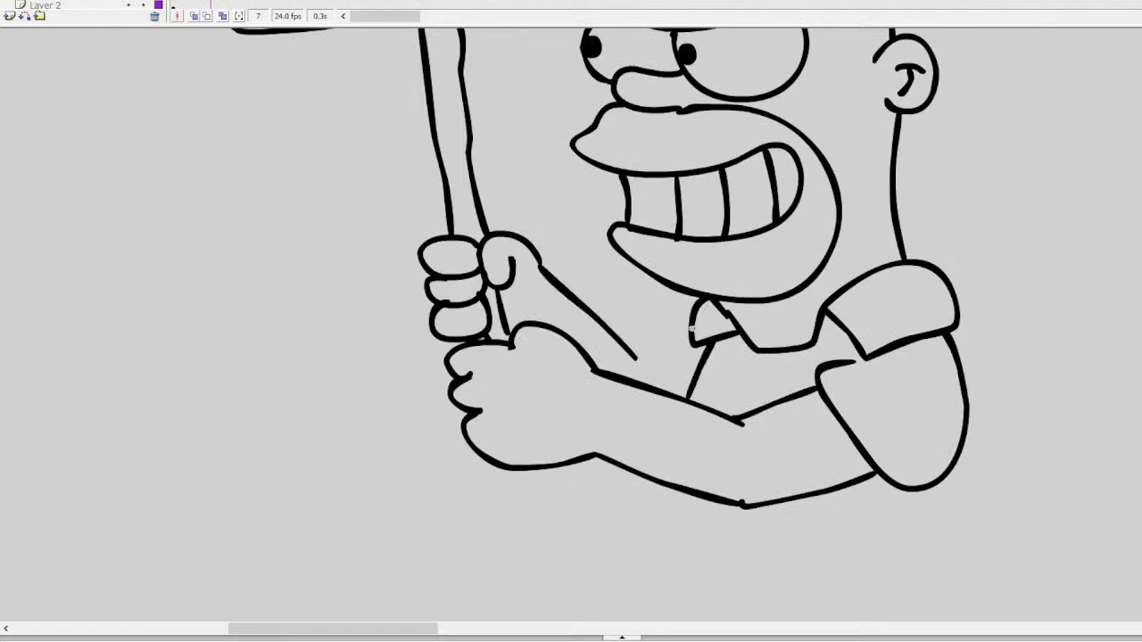
left_click_drag(692, 328, 669, 397)
left_click_drag(631, 355, 671, 337)
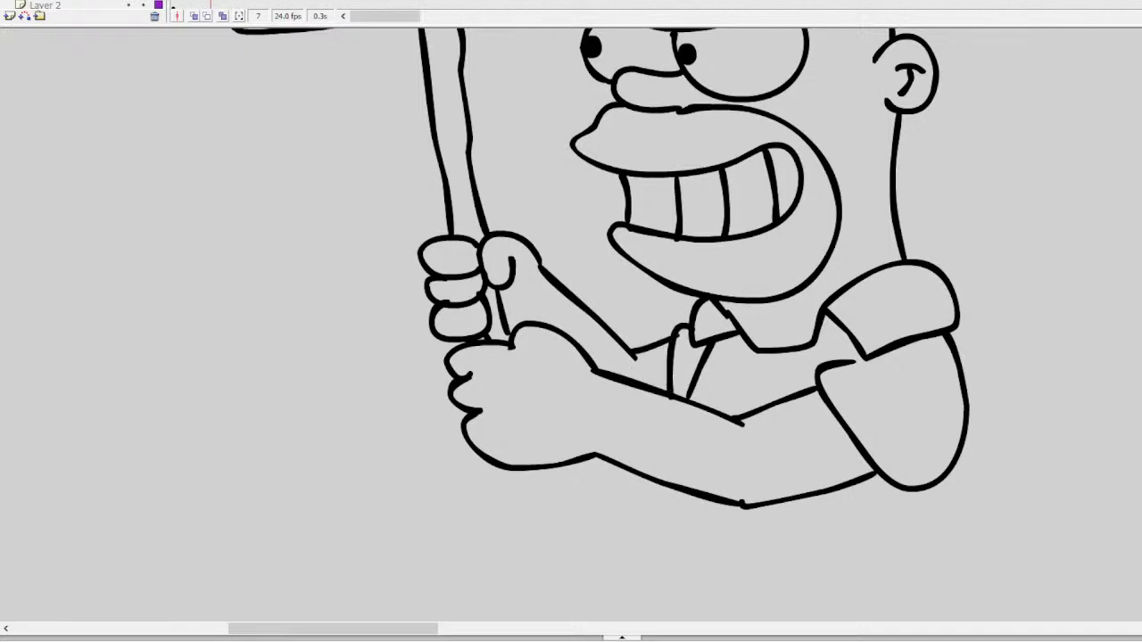
Draw the shirt's back and curved hem, and trousers with one leg forward and the other stretched out behind
mouse_move(970, 410)
left_mouse_down()
mouse_move(1005, 475)
mouse_move(976, 507)
mouse_move(877, 539)
mouse_move(739, 558)
mouse_move(710, 535)
mouse_move(696, 497)
mouse_move(726, 506)
mouse_move(665, 560)
left_mouse_up()
scroll(714, 295, "down", 2)
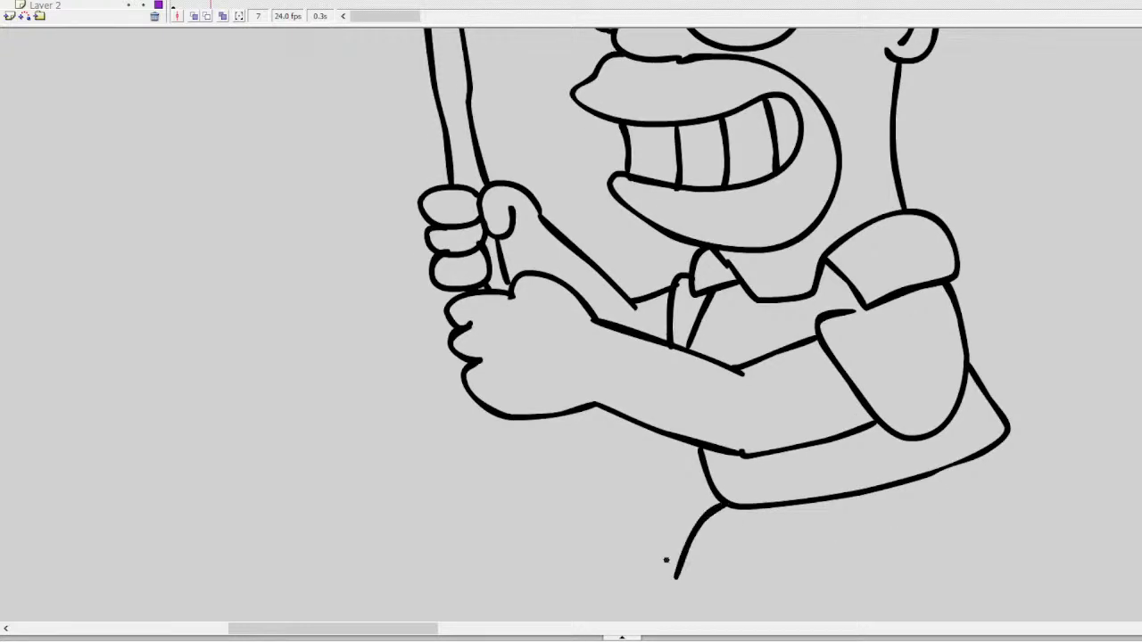
scroll(714, 304, "down", 3)
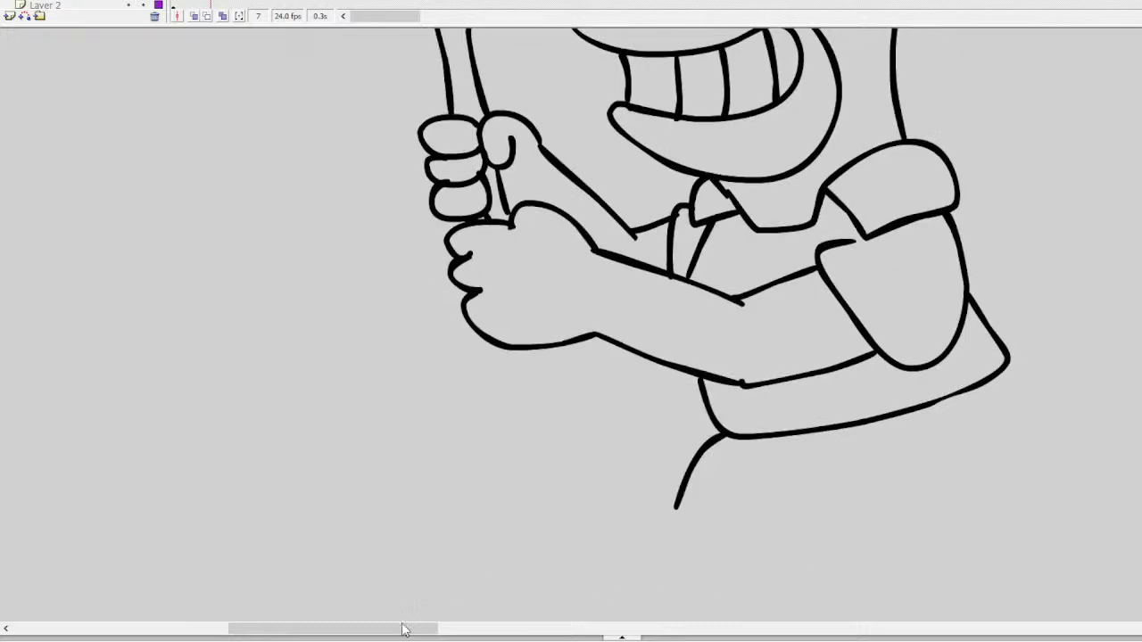
left_click_drag(403, 629, 433, 608)
mouse_move(887, 362)
left_mouse_down()
mouse_move(1027, 414)
mouse_move(1071, 413)
mouse_move(1037, 547)
mouse_move(953, 545)
mouse_move(788, 472)
mouse_move(747, 541)
mouse_move(753, 577)
mouse_move(666, 584)
mouse_move(546, 571)
mouse_move(549, 502)
left_mouse_up()
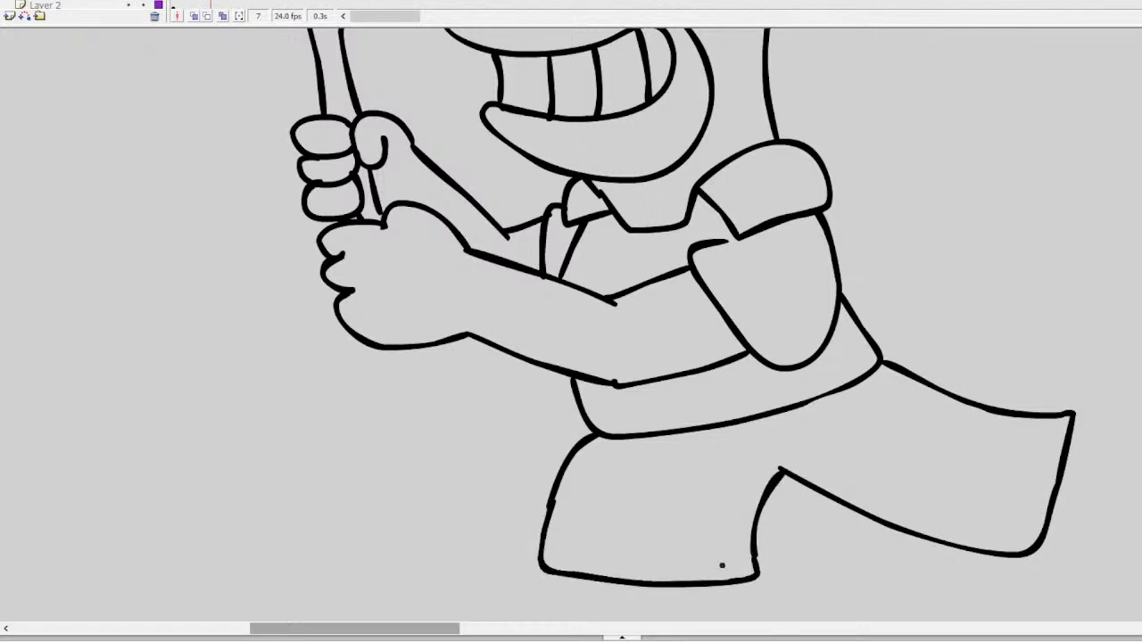
Draw a heeled shoe on the rear leg with three short lace lines near the trouser cuff
left_click_drag(444, 629, 464, 629)
mouse_move(959, 420)
left_mouse_down()
mouse_move(1042, 431)
mouse_move(1055, 462)
mouse_move(1033, 501)
left_mouse_up()
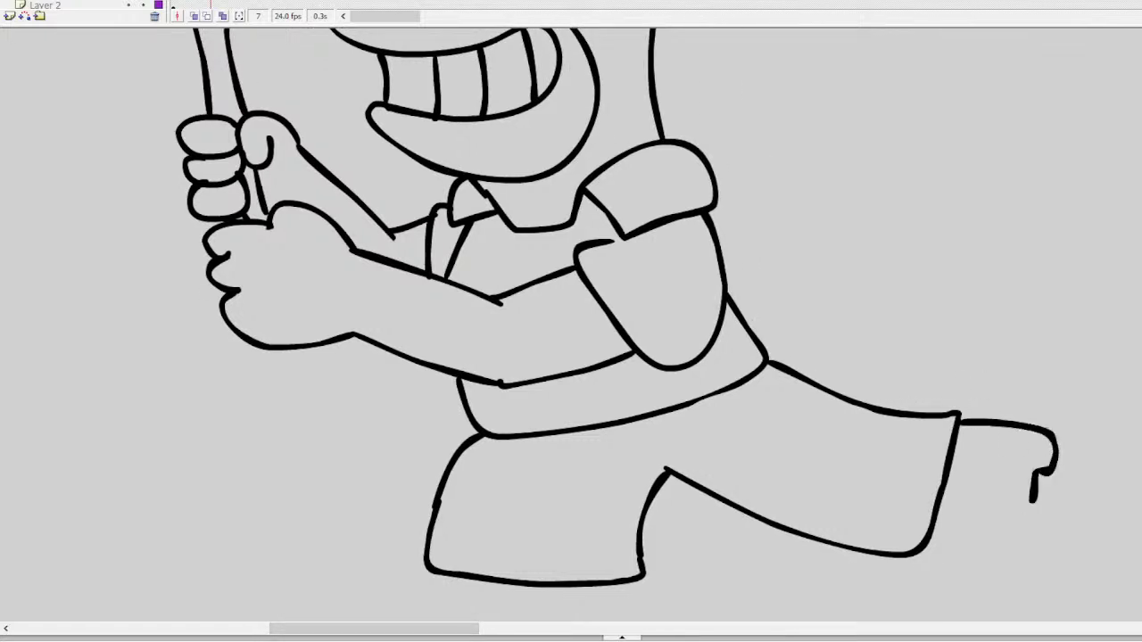
left_click_drag(936, 539, 954, 573)
scroll(955, 573, "down", 2)
key("ctrl+z")
mouse_move(1034, 418)
left_mouse_down()
mouse_move(1008, 558)
mouse_move(928, 460)
mouse_move(965, 460)
mouse_move(978, 410)
left_mouse_up()
key("ctrl+z")
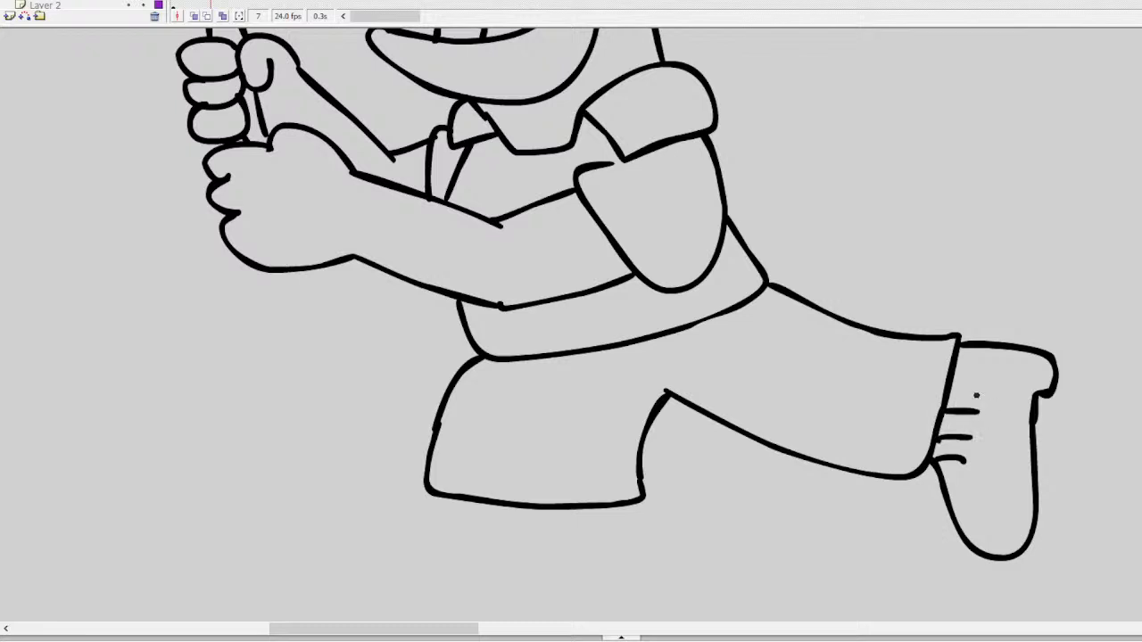
Draw the front foot below the forward trouser leg and add three short lines near the cuff
mouse_move(448, 501)
left_mouse_down()
mouse_move(393, 546)
mouse_move(410, 578)
mouse_move(513, 586)
mouse_move(565, 573)
mouse_move(616, 592)
mouse_move(622, 504)
left_mouse_up()
left_click_drag(448, 502, 458, 528)
left_click_drag(477, 503, 486, 532)
left_click_drag(515, 509, 526, 535)
Add a curved line inside the axe head to mark its cutting edge
scroll(571, 325, "up", 5)
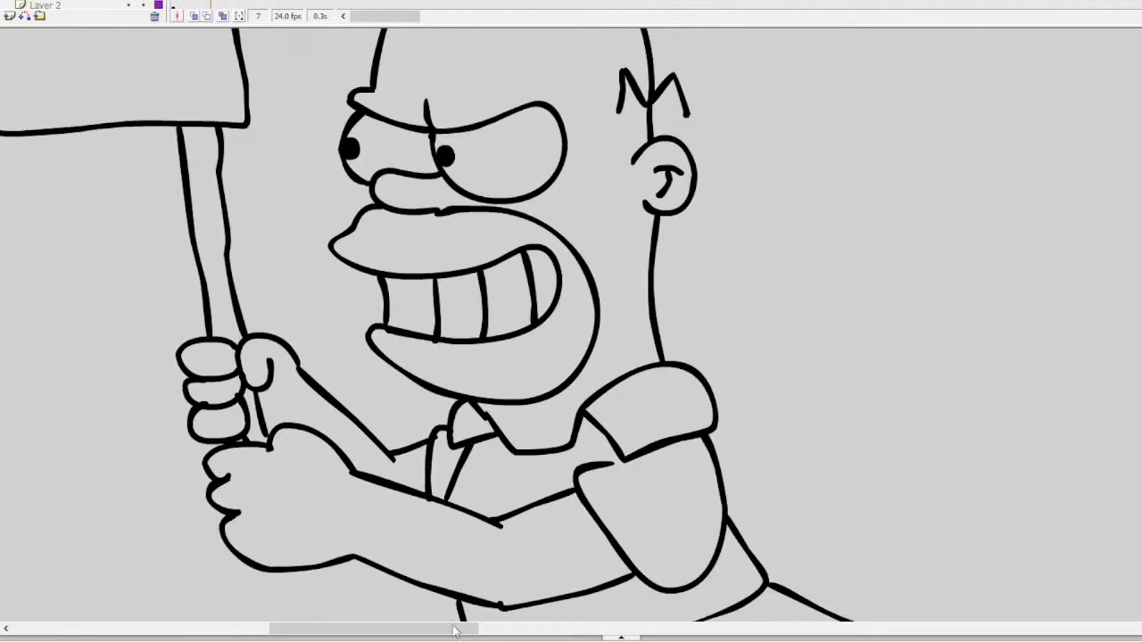
left_click_drag(455, 630, 418, 629)
scroll(802, 535, "up", 2)
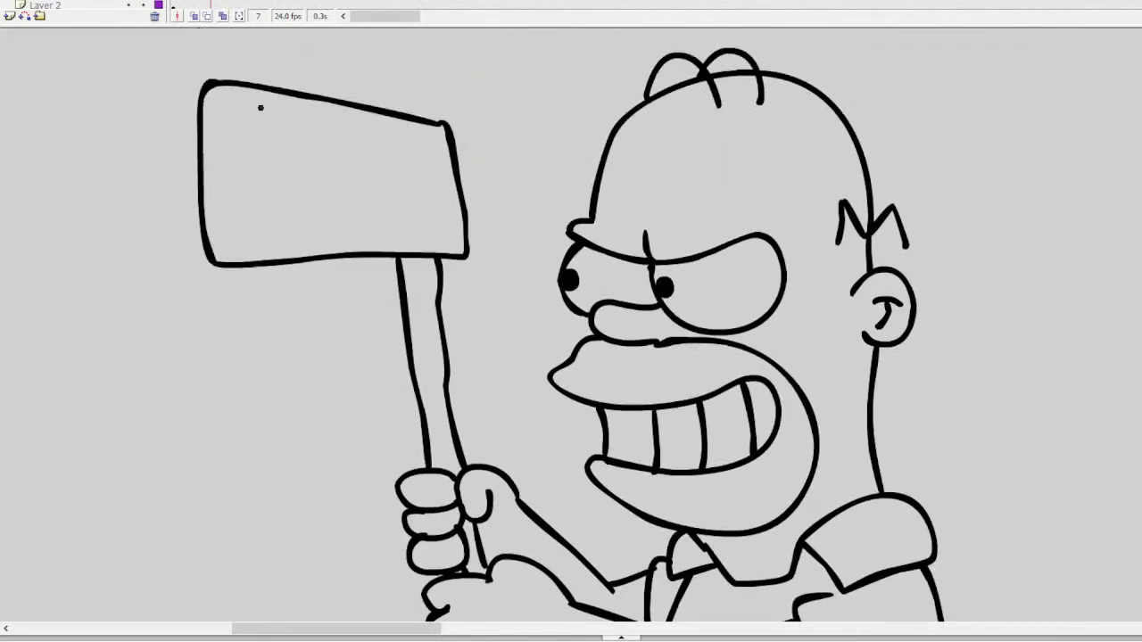
mouse_move(262, 85)
left_mouse_down()
mouse_move(257, 241)
mouse_move(265, 90)
left_mouse_up()
key("ctrl+z")
Start a second character in the empty area facing the axe by drawing a large round eye with a tiny pupil
left_click_drag(403, 625, 260, 627)
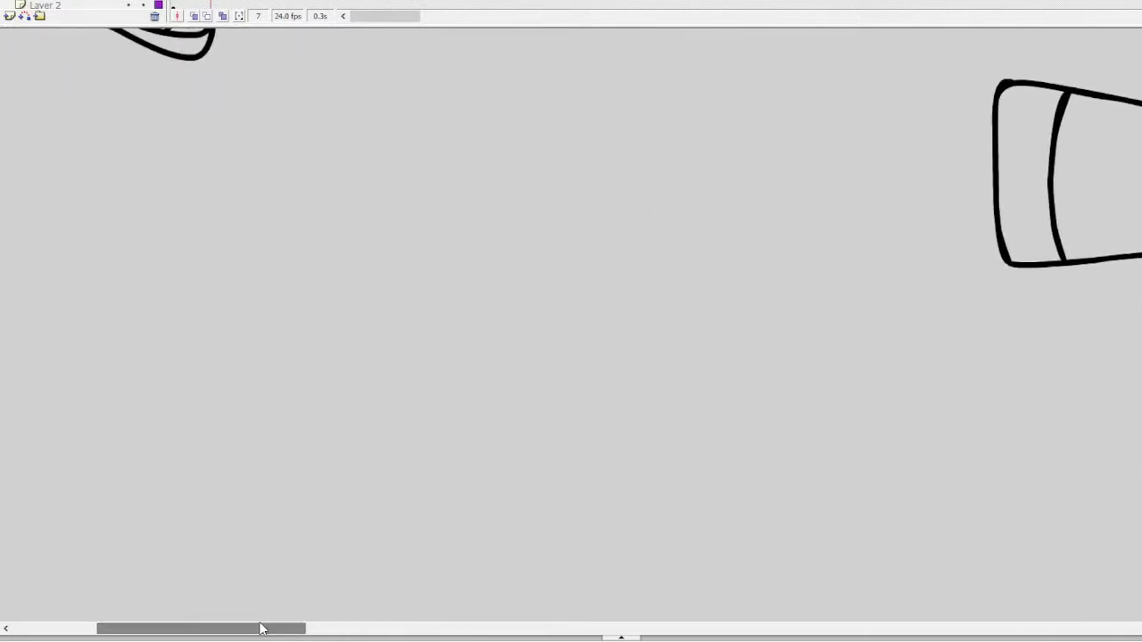
scroll(571, 321, "down", 3)
scroll(571, 321, "up", 1)
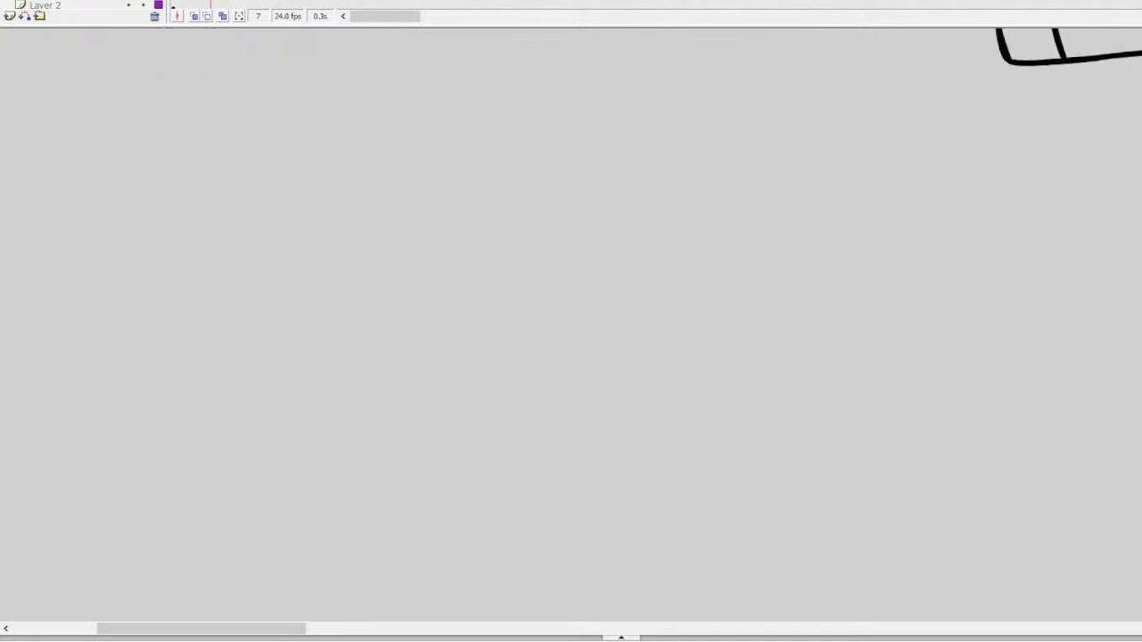
mouse_move(623, 82)
left_mouse_down()
mouse_move(619, 187)
mouse_move(610, 75)
left_mouse_up()
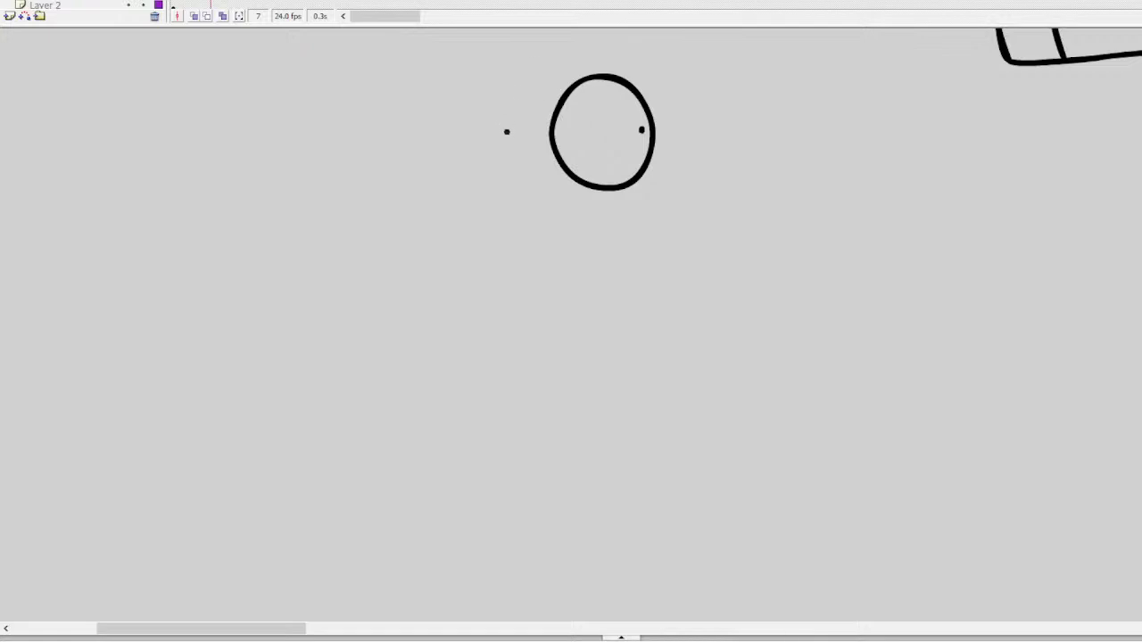
Draw the second character's small rounded nose, protruding upper lip and the curved back edge of a wide-open mouth
mouse_move(519, 141)
left_mouse_down()
mouse_move(518, 123)
mouse_move(476, 145)
mouse_move(485, 157)
mouse_move(378, 136)
left_mouse_up()
key("ctrl+z")
mouse_move(485, 157)
left_mouse_down()
mouse_move(446, 152)
mouse_move(468, 175)
mouse_move(571, 181)
mouse_move(486, 154)
mouse_move(445, 168)
left_mouse_up()
key("ctrl+z")
key("ctrl+z")
mouse_move(500, 110)
left_mouse_down()
mouse_move(497, 93)
mouse_move(464, 113)
mouse_move(414, 175)
mouse_move(453, 163)
left_mouse_up()
mouse_move(589, 187)
left_mouse_down()
mouse_move(576, 248)
mouse_move(447, 366)
left_mouse_up()
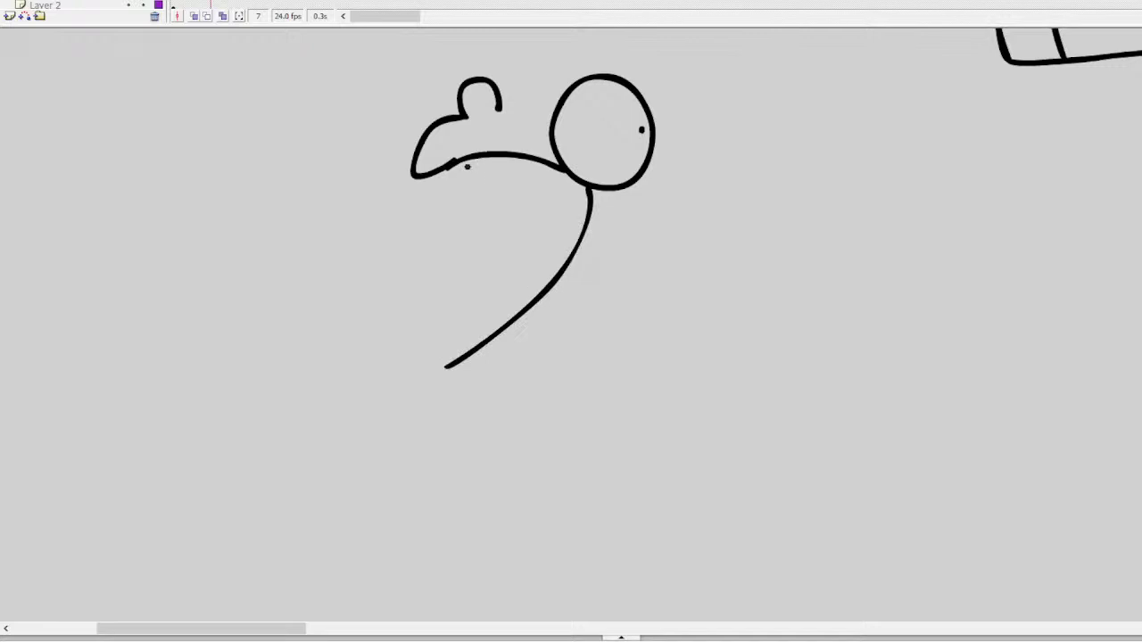
Add a row of rounded upper teeth beneath the second character's upper lip
mouse_move(460, 165)
left_mouse_down()
mouse_move(446, 195)
mouse_move(489, 191)
mouse_move(489, 163)
mouse_move(522, 176)
mouse_move(499, 233)
mouse_move(486, 219)
left_mouse_up()
mouse_move(526, 186)
left_mouse_down()
mouse_move(535, 240)
mouse_move(487, 223)
left_mouse_up()
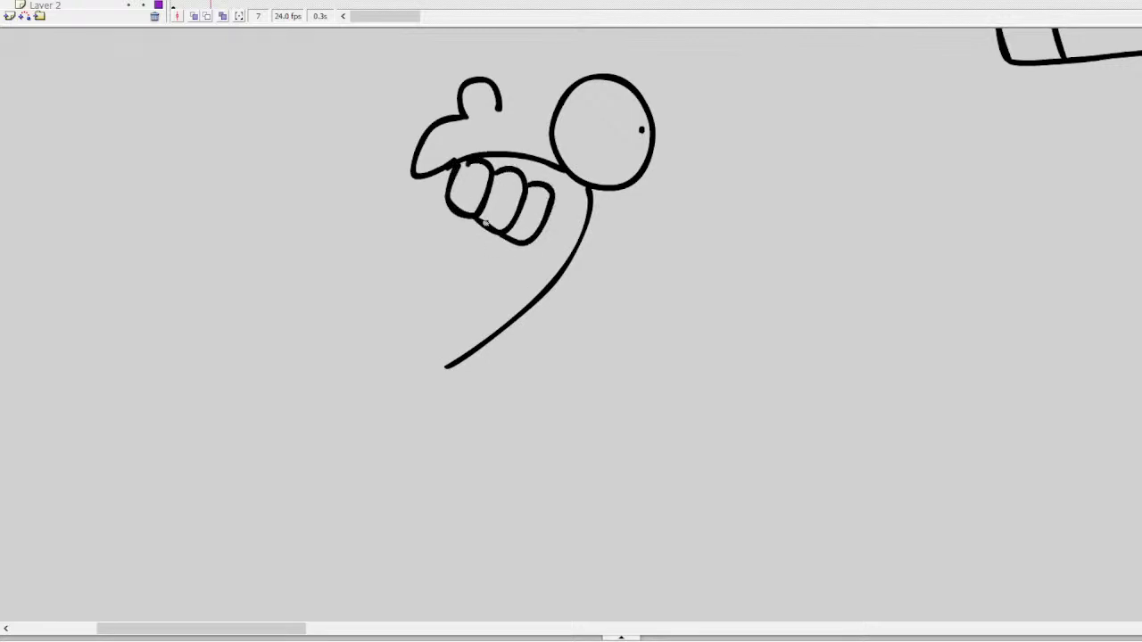
mouse_move(554, 196)
left_mouse_down()
mouse_move(582, 214)
mouse_move(540, 245)
mouse_move(575, 207)
mouse_move(541, 251)
mouse_move(581, 212)
left_mouse_up()
key("ctrl+z")
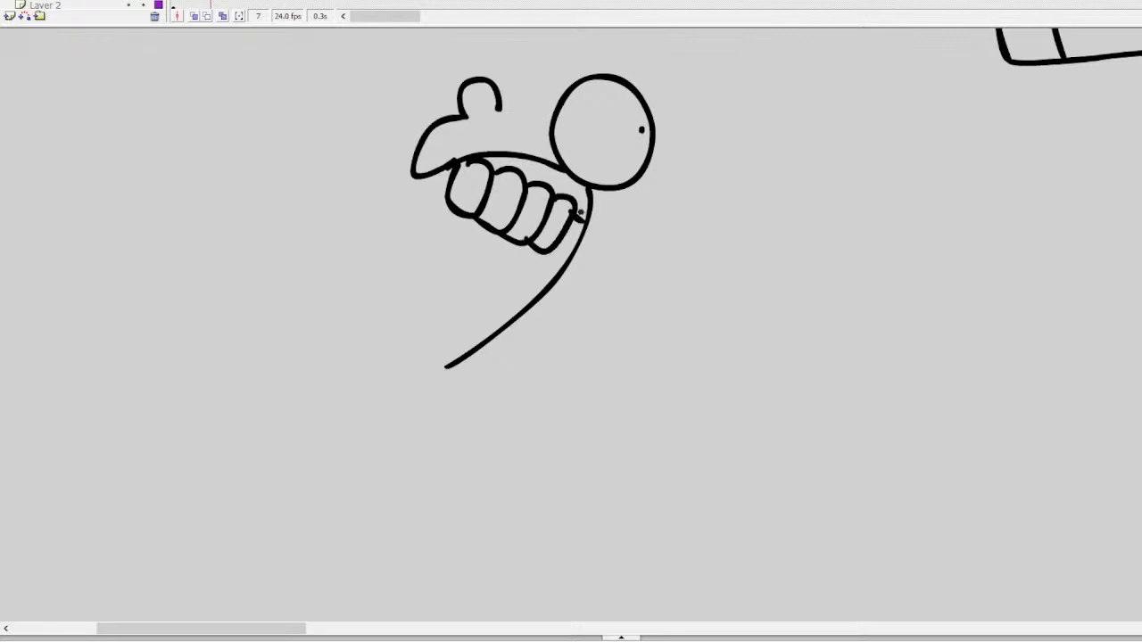
Extend the mouth edge down to the front of the lower jaw and draw three lower teeth there
mouse_move(452, 368)
left_mouse_down()
mouse_move(333, 408)
mouse_move(318, 391)
mouse_move(339, 332)
mouse_move(330, 403)
mouse_move(314, 386)
mouse_move(359, 340)
mouse_move(336, 395)
mouse_move(323, 389)
left_mouse_up()
key("ctrl+z")
mouse_move(369, 349)
left_mouse_down()
mouse_move(397, 360)
mouse_move(359, 403)
mouse_move(377, 348)
mouse_move(318, 383)
mouse_move(310, 366)
left_mouse_up()
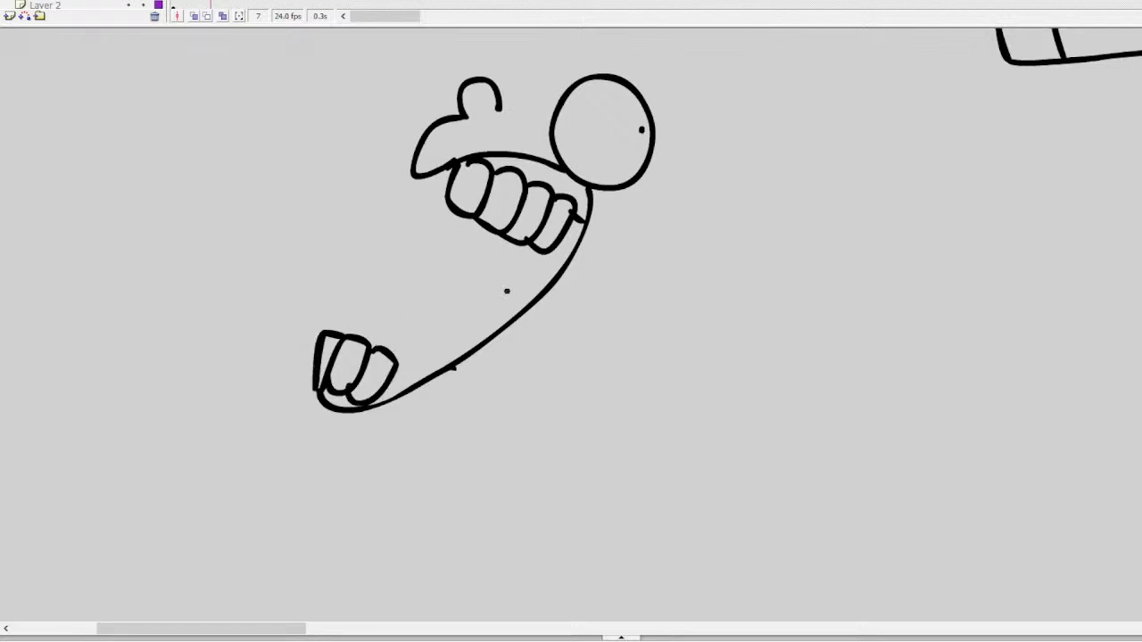
Draw a curled tongue and inner gum lines in the open mouth, and outline the lower lip and chin
mouse_move(514, 318)
left_mouse_down()
mouse_move(496, 294)
mouse_move(408, 287)
mouse_move(421, 257)
mouse_move(394, 312)
mouse_move(482, 335)
left_mouse_up()
mouse_move(527, 242)
left_mouse_down()
mouse_move(489, 284)
mouse_move(392, 348)
left_mouse_up()
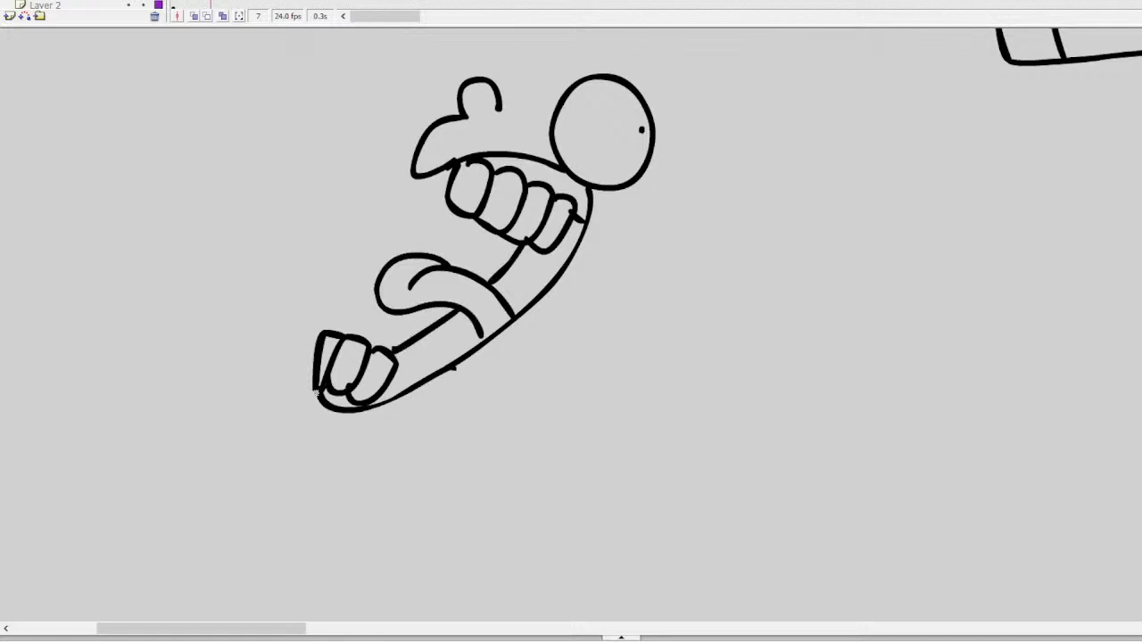
mouse_move(316, 392)
left_mouse_down()
mouse_move(296, 403)
mouse_move(341, 441)
left_mouse_up()
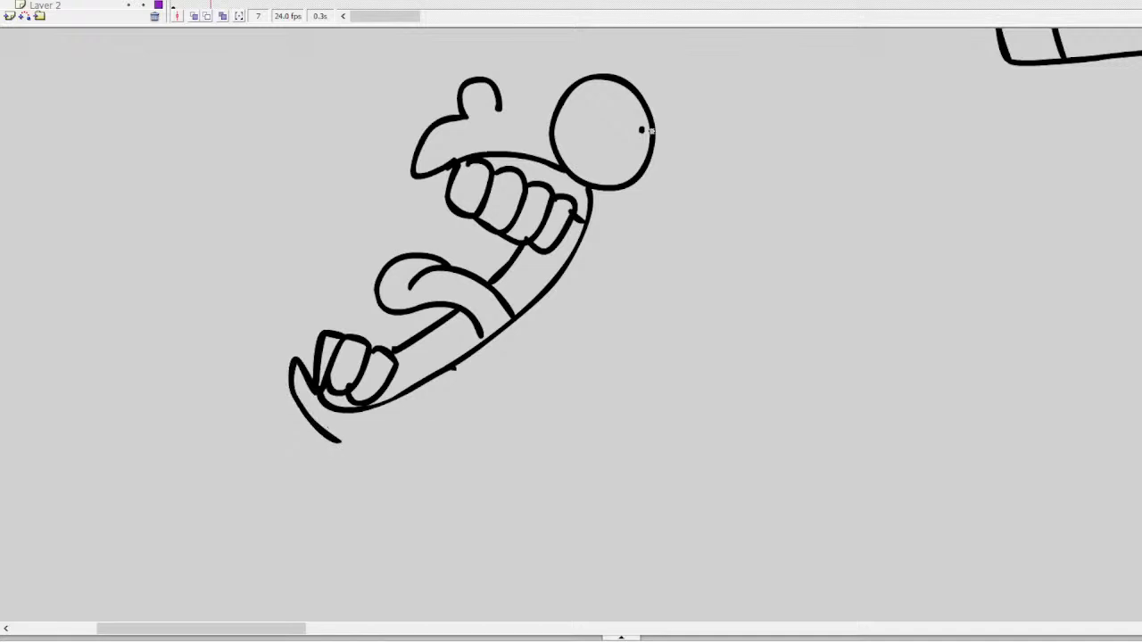
Draw the head outline from the nose over the eye to a detailed ear, and a second oval eye with a pupil above the nose
scroll(515, 113, "up", 2)
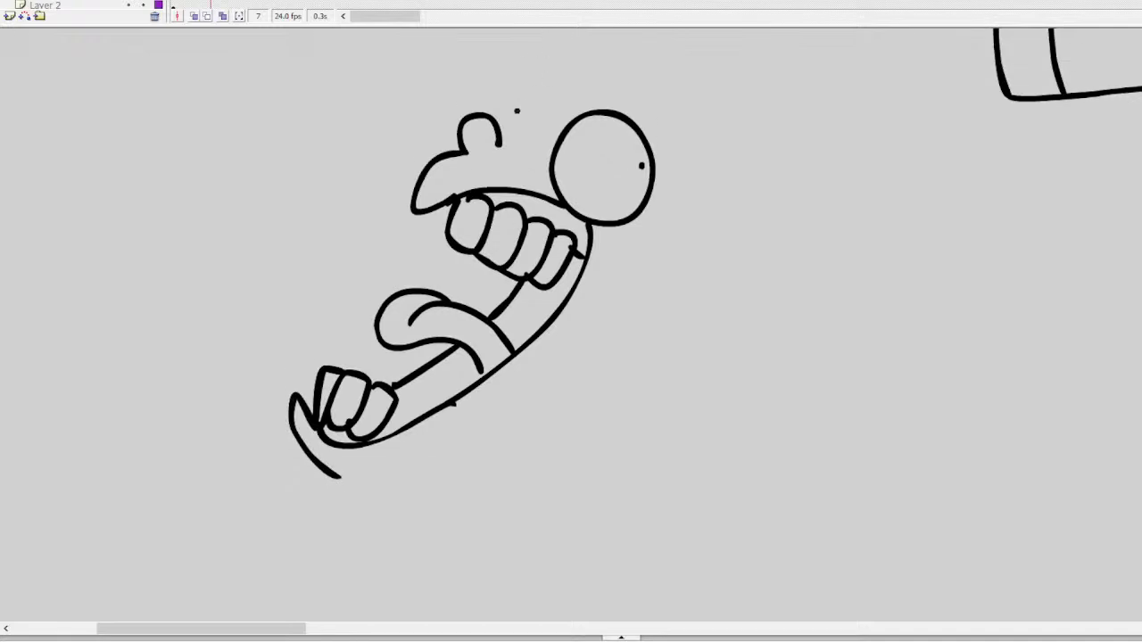
mouse_move(498, 143)
left_mouse_down()
mouse_move(525, 109)
mouse_move(571, 111)
left_mouse_up()
key("ctrl+z")
mouse_move(500, 135)
left_mouse_down()
mouse_move(567, 89)
mouse_move(676, 138)
mouse_move(699, 183)
mouse_move(669, 222)
mouse_move(703, 234)
mouse_move(639, 286)
mouse_move(643, 257)
mouse_move(691, 255)
mouse_move(662, 284)
mouse_move(655, 261)
left_mouse_up()
left_click(682, 245)
mouse_move(499, 46)
left_mouse_down()
mouse_move(466, 39)
mouse_move(477, 93)
mouse_move(501, 44)
left_mouse_up()
left_click(466, 56)
Draw a thick tapered arc over the back of the second character's head and add short slanted hair strokes along it
mouse_move(549, 71)
left_mouse_down()
mouse_move(660, 138)
mouse_move(682, 174)
mouse_move(634, 115)
mouse_move(568, 80)
mouse_move(639, 58)
mouse_move(708, 110)
mouse_move(710, 134)
mouse_move(694, 100)
mouse_move(625, 62)
left_mouse_up()
key("ctrl+z")
key("ctrl+z")
key("ctrl+z")
mouse_move(577, 48)
left_mouse_down()
mouse_move(674, 87)
mouse_move(715, 140)
mouse_move(668, 82)
mouse_move(578, 43)
mouse_move(668, 102)
mouse_move(686, 143)
mouse_move(616, 68)
mouse_move(671, 118)
left_mouse_up()
key("ctrl+z")
mouse_move(628, 68)
left_mouse_down()
mouse_move(669, 114)
mouse_move(676, 143)
mouse_move(666, 108)
mouse_move(678, 148)
mouse_move(682, 135)
mouse_move(676, 166)
left_mouse_up()
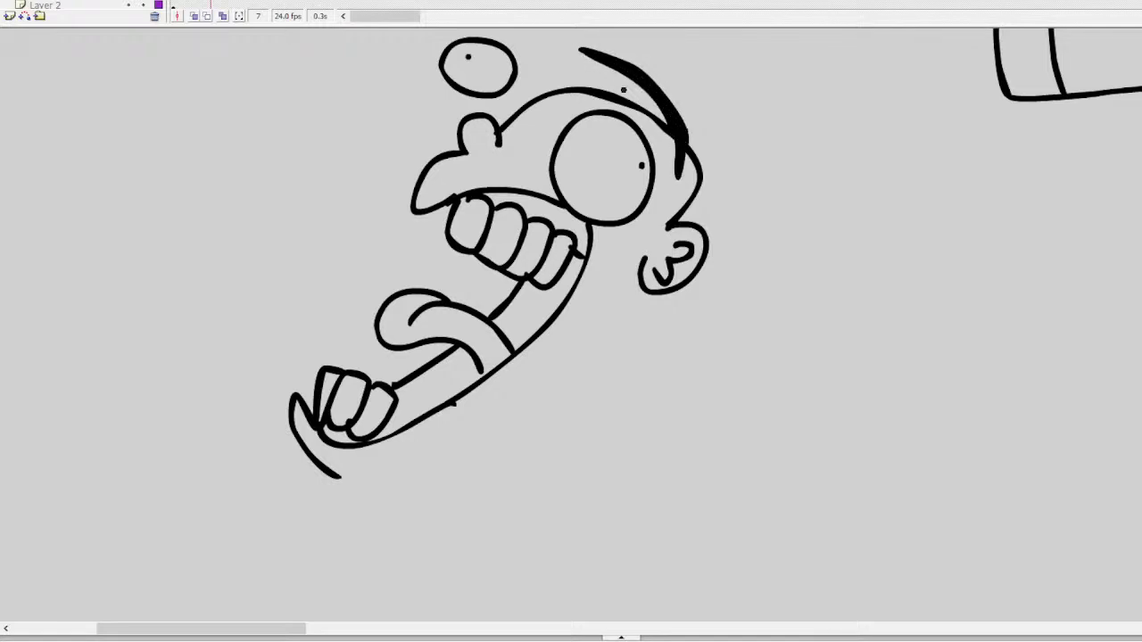
mouse_move(611, 95)
left_mouse_down()
mouse_move(661, 96)
mouse_move(698, 113)
left_mouse_up()
left_click_drag(694, 153, 718, 138)
left_click_drag(709, 177, 743, 153)
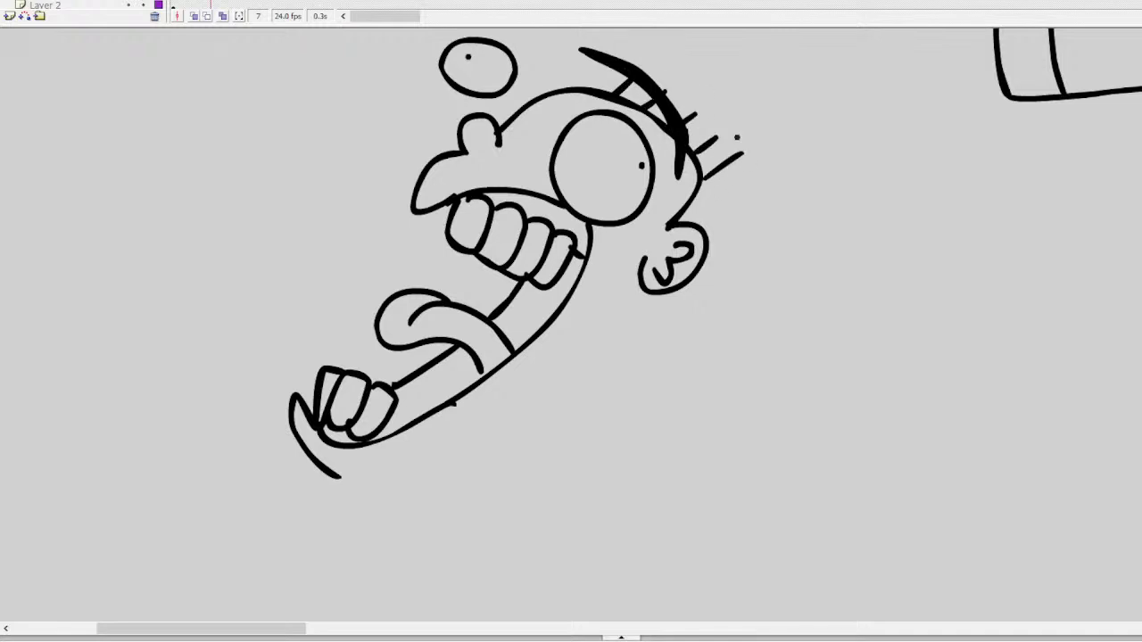
Draw the back of the neck down from the ear and a long outstretched sleeve below the chin
scroll(571, 321, "down", 5)
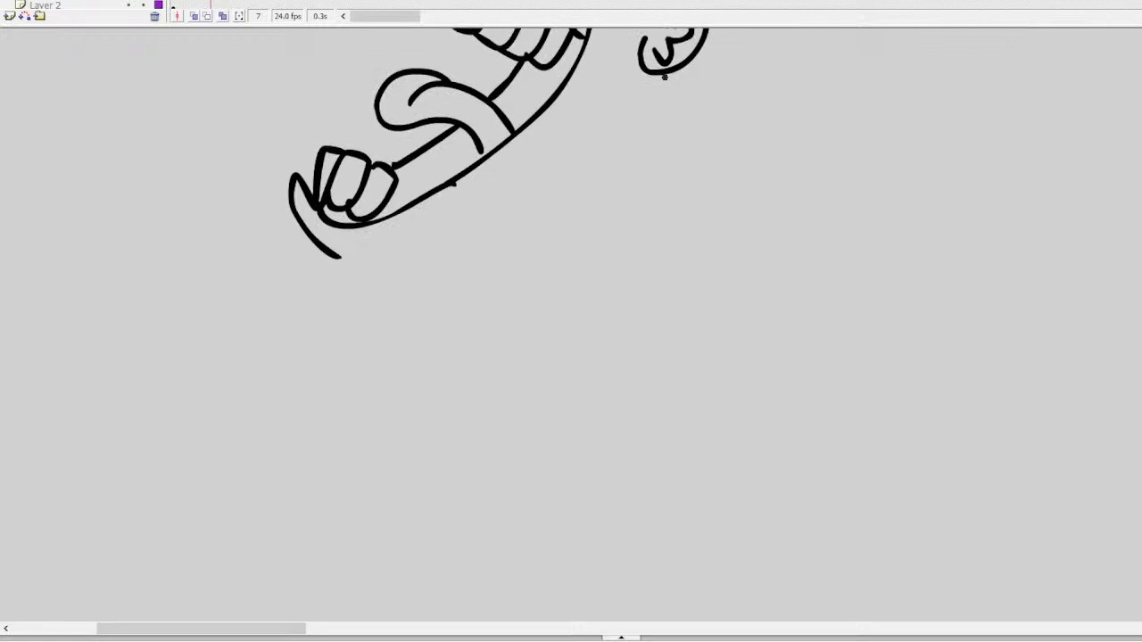
left_click_drag(640, 67, 390, 277)
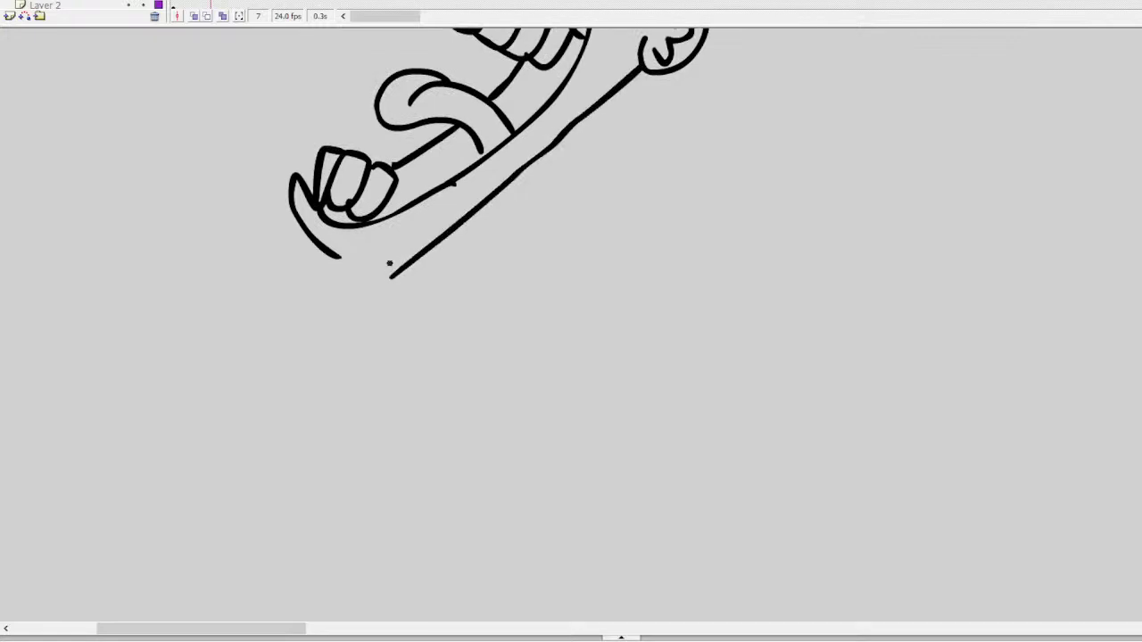
left_click_drag(238, 632, 200, 630)
mouse_move(575, 280)
left_mouse_down()
mouse_move(226, 241)
mouse_move(244, 375)
mouse_move(284, 385)
mouse_move(619, 367)
left_mouse_up()
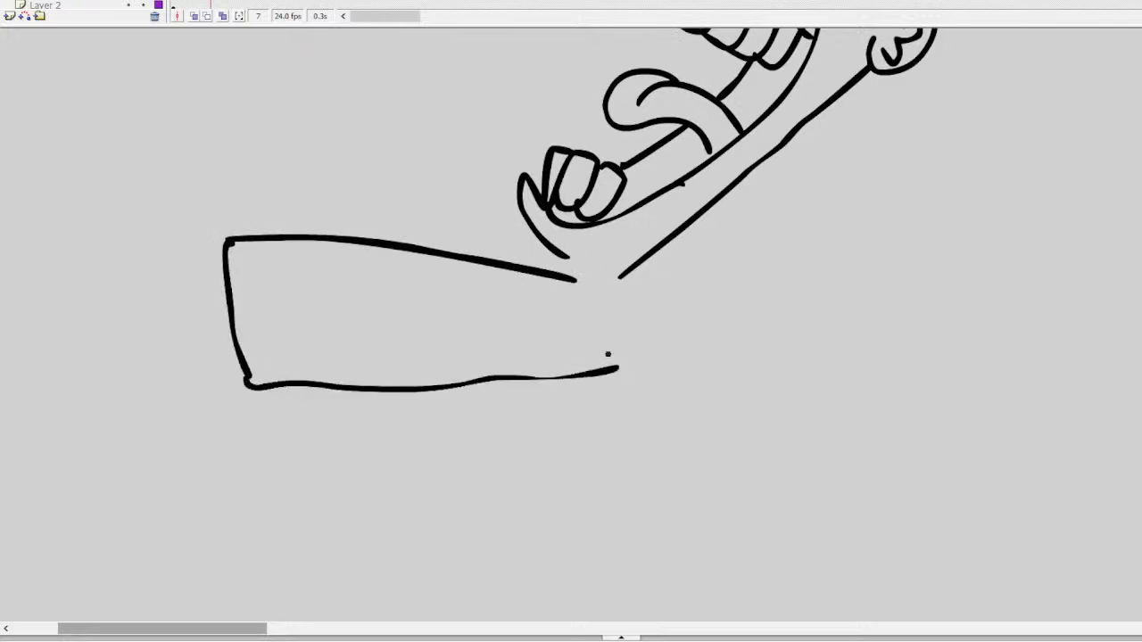
Draw a hand with curled fingers extending from the end of the outstretched sleeve
mouse_move(225, 239)
left_mouse_down()
mouse_move(155, 190)
mouse_move(125, 219)
mouse_move(158, 222)
mouse_move(86, 250)
mouse_move(108, 292)
mouse_move(152, 295)
mouse_move(199, 271)
mouse_move(227, 296)
left_mouse_up()
mouse_move(136, 258)
left_mouse_down()
mouse_move(122, 284)
mouse_move(130, 294)
left_mouse_up()
left_click(116, 230)
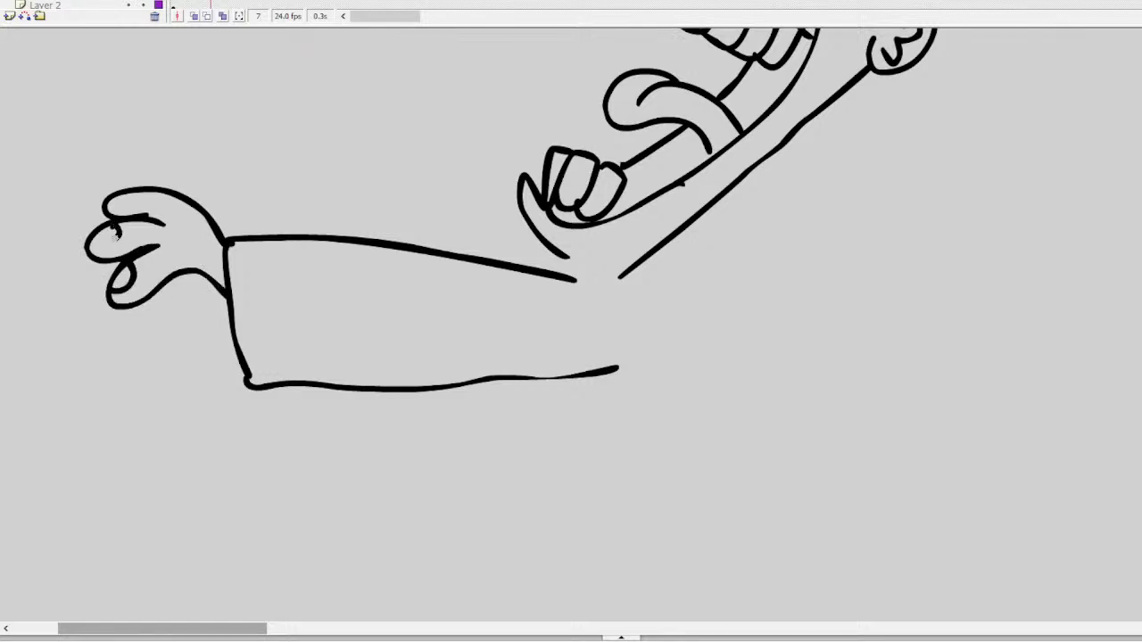
Add oval fingernails to the outstretched hand and close the underside of the chin with a curved jawline
left_click_drag(116, 231, 90, 241)
mouse_move(131, 198)
left_mouse_down()
mouse_move(141, 210)
mouse_move(107, 192)
left_mouse_up()
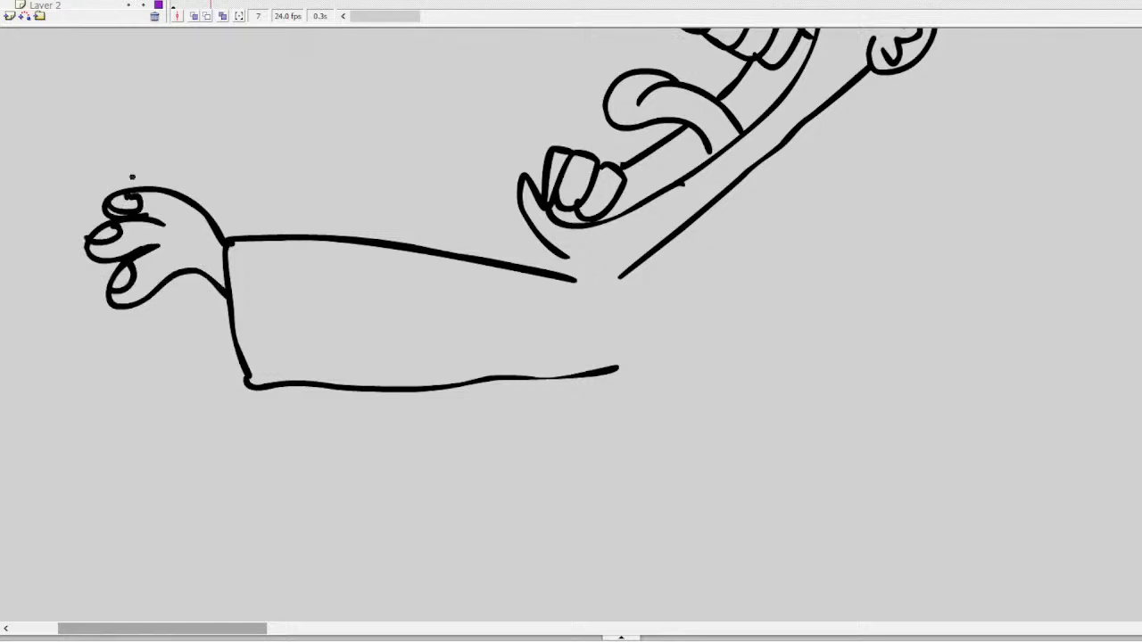
mouse_move(551, 255)
left_mouse_down()
mouse_move(652, 280)
mouse_move(689, 272)
left_mouse_up()
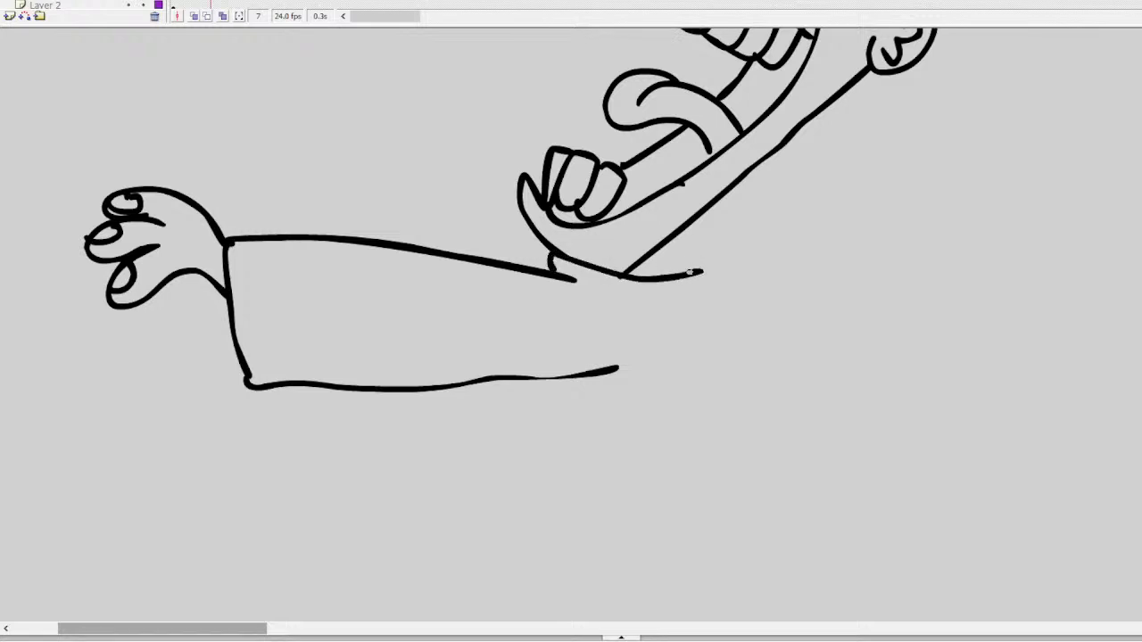
key("ctrl+z")
mouse_move(551, 252)
left_mouse_down()
mouse_move(554, 273)
mouse_move(636, 273)
left_mouse_up()
Draw the second outstretched sleeve behind the first, ending in a hand with four splayed fingers and round nails
mouse_move(538, 251)
left_mouse_down()
mouse_move(298, 155)
mouse_move(243, 226)
left_mouse_up()
mouse_move(290, 153)
left_mouse_down()
mouse_move(299, 81)
mouse_move(260, 121)
mouse_move(239, 89)
mouse_move(251, 139)
mouse_move(186, 151)
mouse_move(252, 163)
mouse_move(228, 207)
mouse_move(272, 171)
mouse_move(241, 191)
left_mouse_up()
left_click_drag(194, 142, 186, 138)
left_click_drag(219, 85, 219, 89)
left_click_drag(289, 76, 295, 72)
Draw the flared shirt body from the neck and sleeve down to a wide curved hem
mouse_move(642, 262)
left_mouse_down()
mouse_move(775, 372)
mouse_move(919, 406)
mouse_move(825, 515)
mouse_move(707, 564)
mouse_move(643, 530)
mouse_move(568, 386)
left_mouse_up()
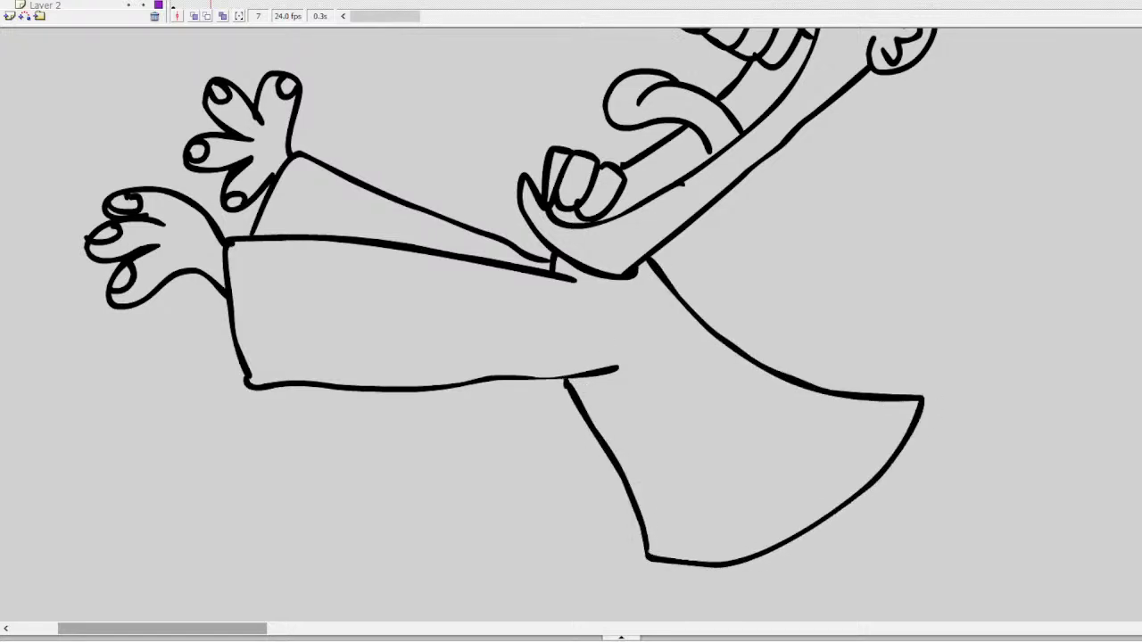
scroll(571, 326, "up", 5)
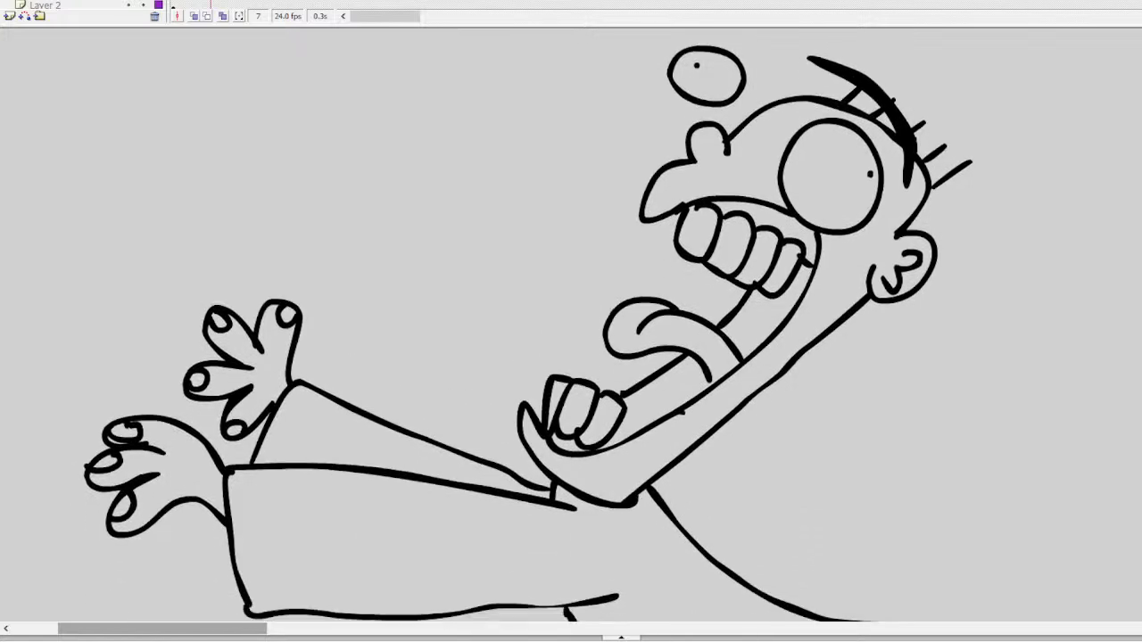
scroll(571, 326, "up", 1)
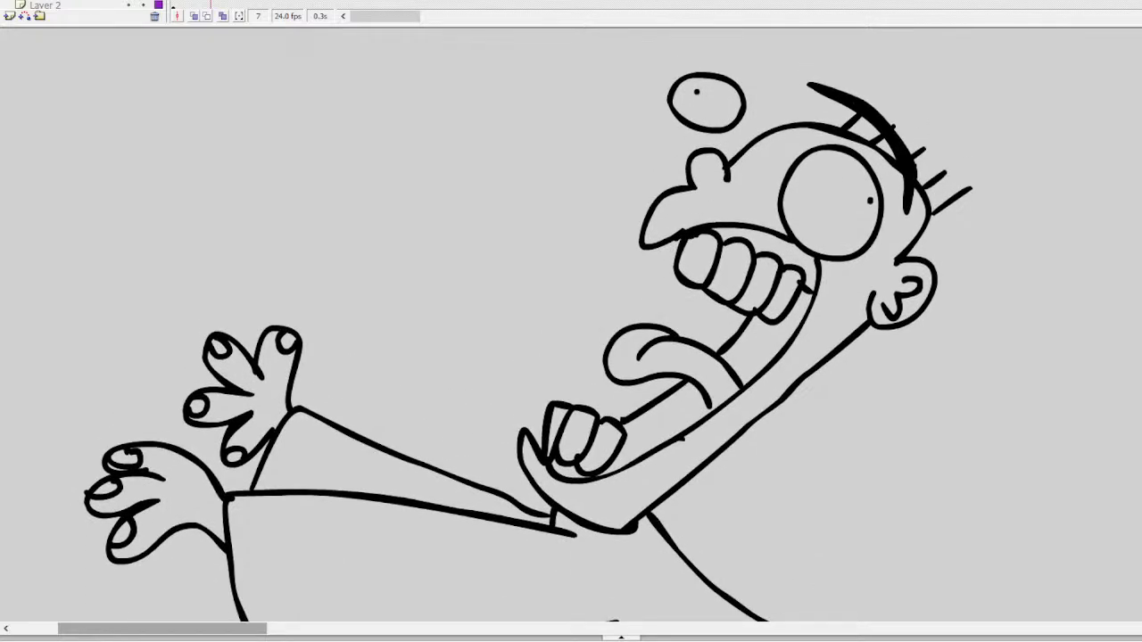
scroll(571, 326, "down", 8)
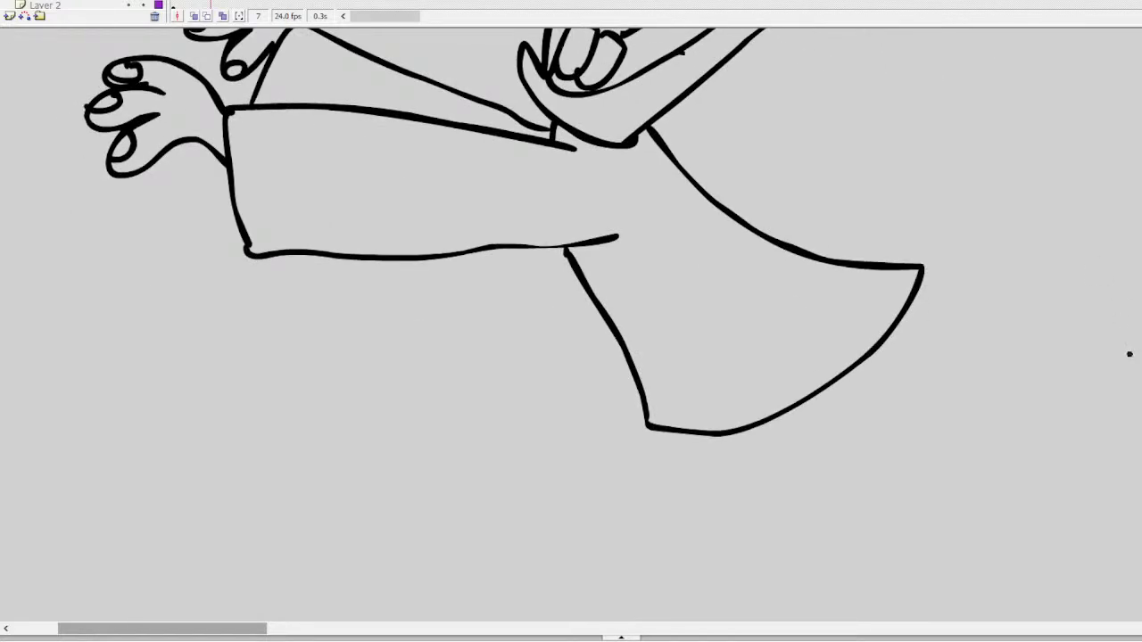
scroll(571, 326, "up", 7)
scroll(571, 325, "down", 7)
Draw a short curve at each end of the shirt hem as the start of the front and rear legs
mouse_move(662, 430)
left_mouse_down()
mouse_move(623, 436)
mouse_move(605, 471)
left_mouse_up()
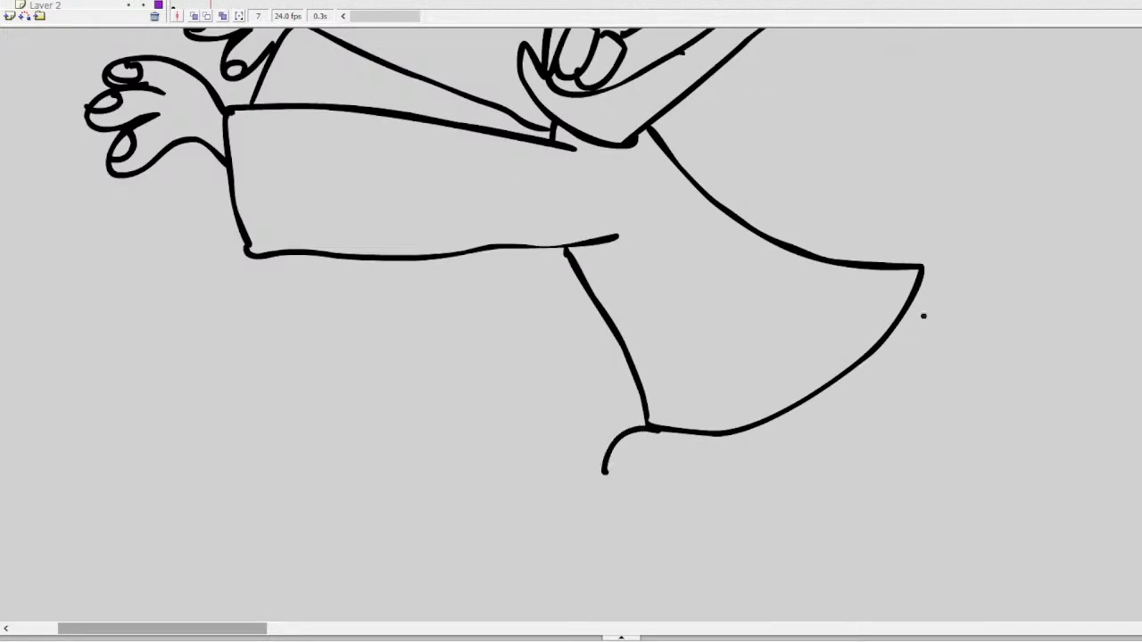
mouse_move(916, 298)
left_mouse_down()
mouse_move(967, 331)
mouse_move(979, 310)
mouse_move(1026, 303)
left_mouse_up()
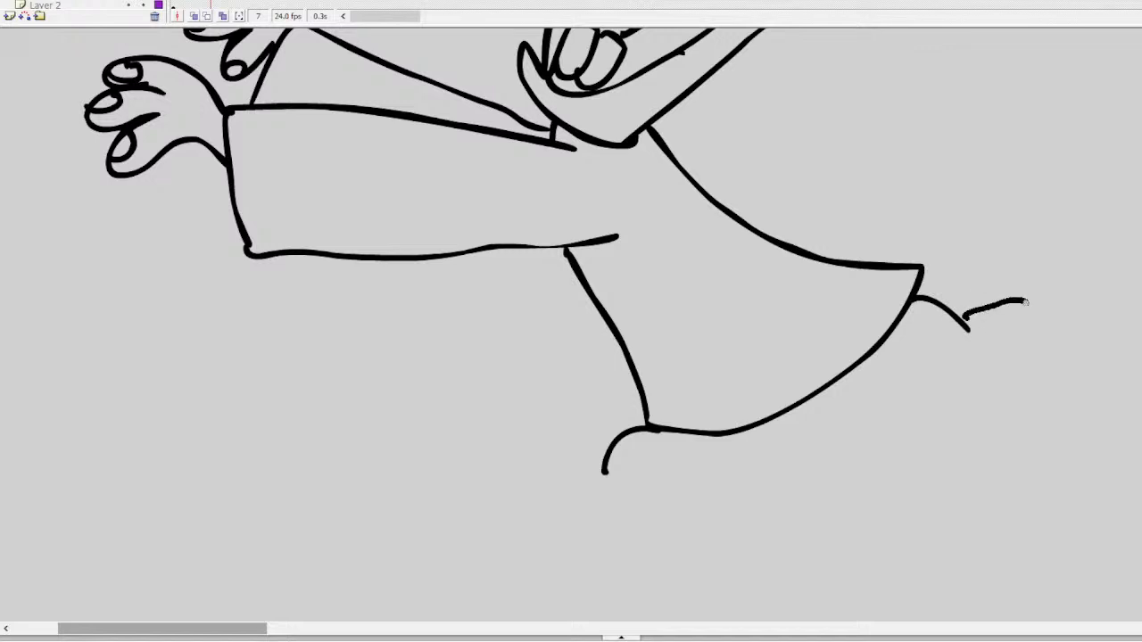
key("ctrl+z")
mouse_move(949, 307)
left_mouse_down()
mouse_move(1001, 293)
mouse_move(1057, 357)
mouse_move(972, 442)
mouse_move(831, 425)
left_mouse_up()
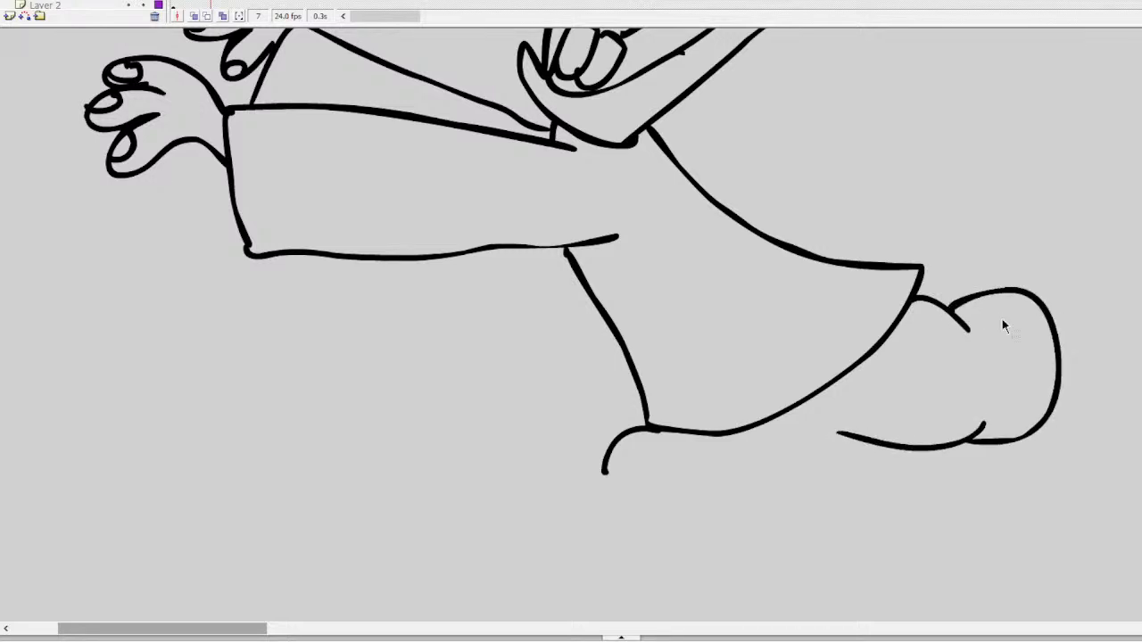
key("ctrl+z")
key("ctrl+z")
left_click_drag(921, 288, 999, 278)
key("ctrl+z")
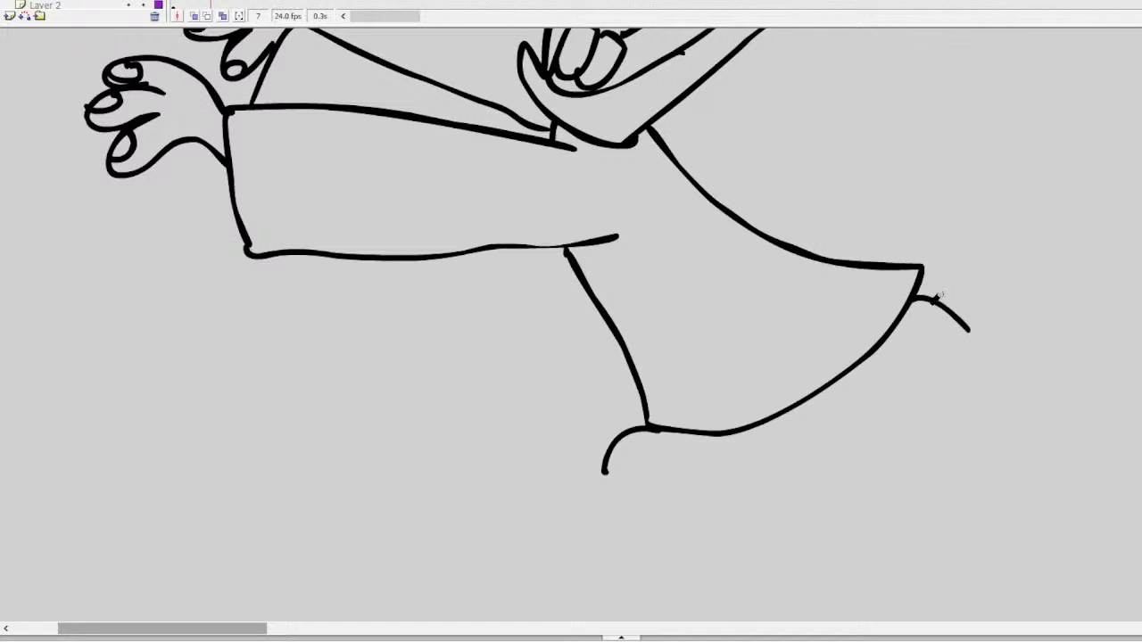
Draw two baggy trouser legs in a running pose, the rear one kicked back and the front one bent under the hem
mouse_move(937, 297)
left_mouse_down()
mouse_move(1005, 294)
mouse_move(1039, 350)
mouse_move(1015, 387)
mouse_move(918, 441)
mouse_move(814, 448)
mouse_move(781, 501)
left_mouse_up()
mouse_move(606, 470)
left_mouse_down()
mouse_move(678, 528)
mouse_move(753, 536)
mouse_move(785, 505)
mouse_move(721, 488)
left_mouse_up()
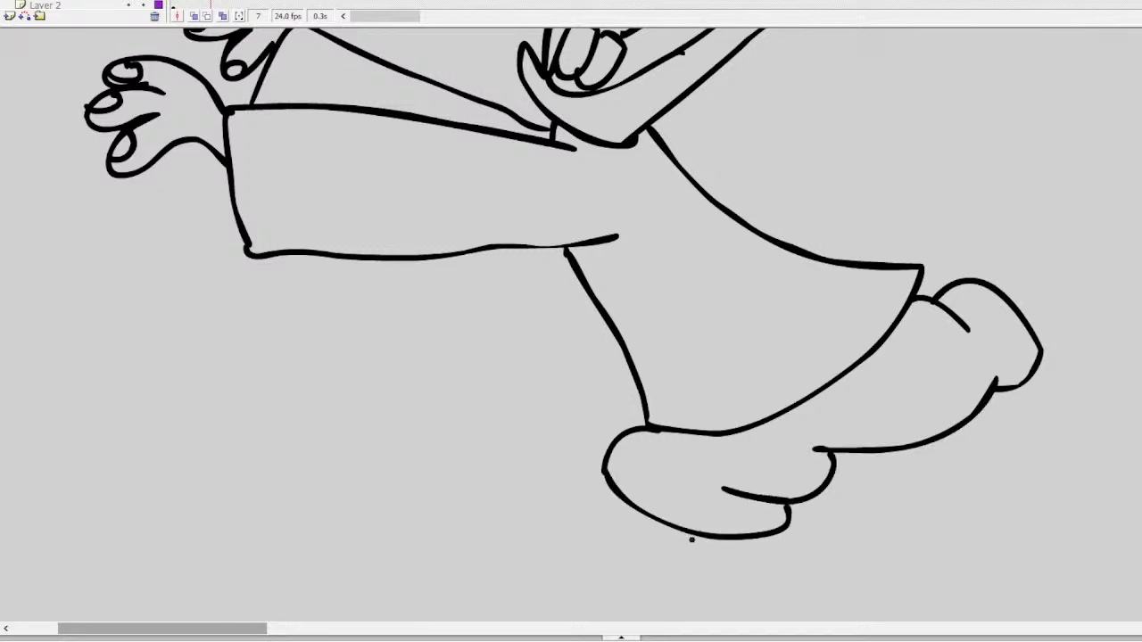
Draw a narrow shoe with a scalloped sole at the end of each trouser leg
mouse_move(691, 539)
left_mouse_down()
mouse_move(669, 556)
mouse_move(736, 570)
mouse_move(791, 558)
mouse_move(785, 508)
left_mouse_up()
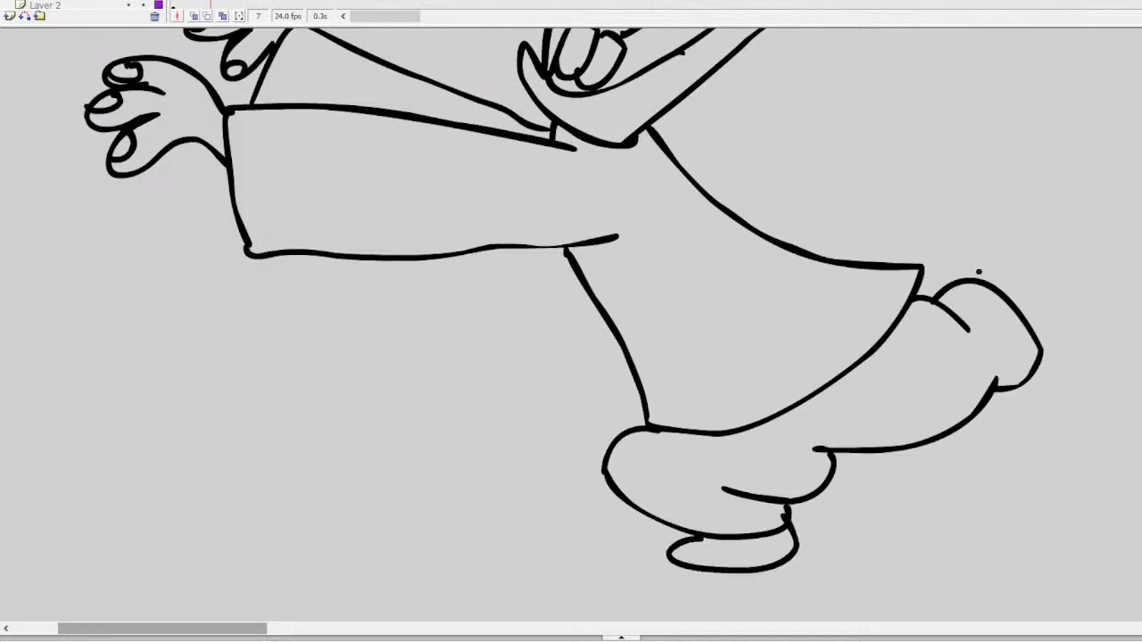
mouse_move(975, 274)
left_mouse_down()
mouse_move(1002, 266)
mouse_move(1068, 340)
mouse_move(1015, 310)
left_mouse_up()
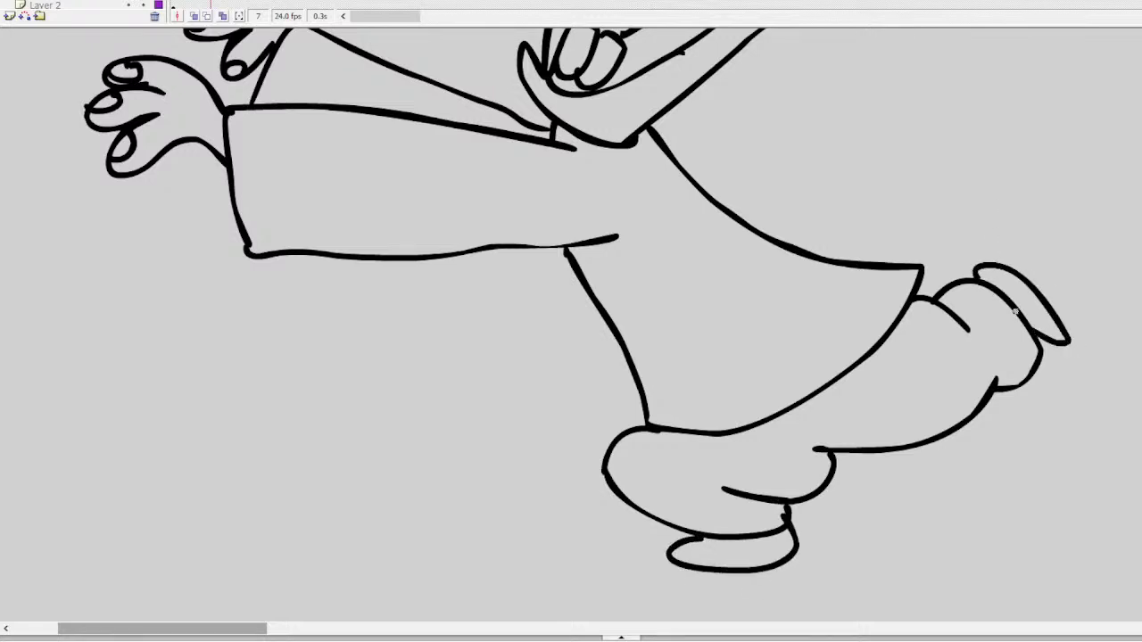
mouse_move(976, 269)
left_mouse_down()
mouse_move(1012, 248)
mouse_move(1034, 264)
mouse_move(1071, 293)
mouse_move(1057, 319)
left_mouse_up()
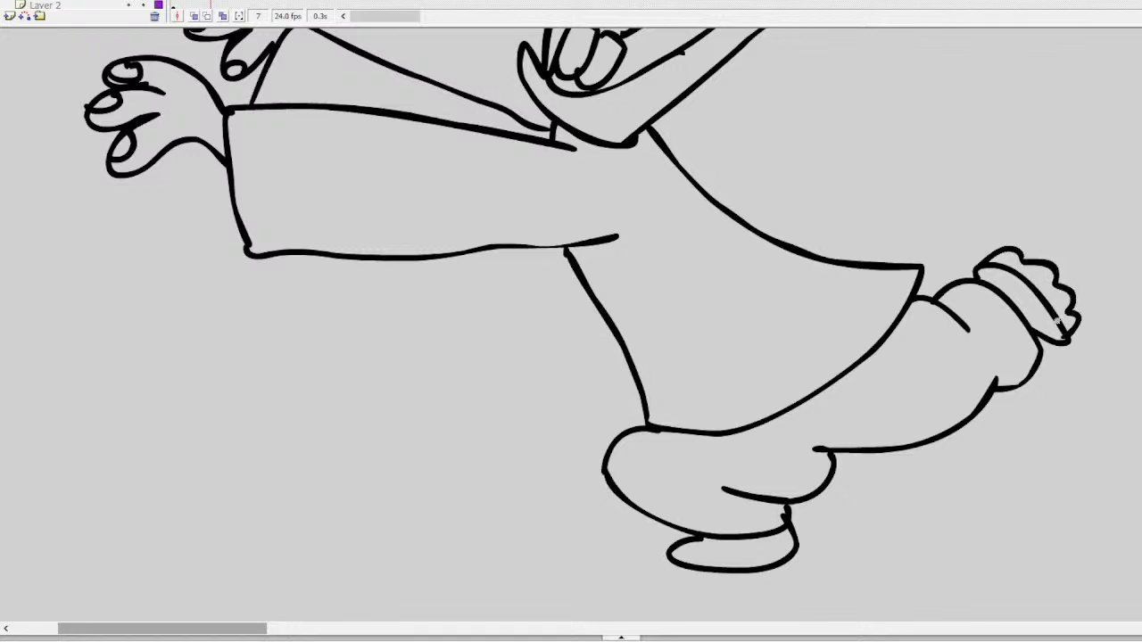
mouse_move(668, 558)
left_mouse_down()
mouse_move(690, 583)
mouse_move(758, 588)
mouse_move(777, 585)
mouse_move(785, 536)
left_mouse_up()
Add short crossing crease strokes to the trousers where the two legs meet
mouse_move(822, 450)
left_mouse_down()
mouse_move(797, 433)
mouse_move(812, 414)
mouse_move(799, 428)
mouse_move(819, 442)
mouse_move(792, 438)
left_mouse_up()
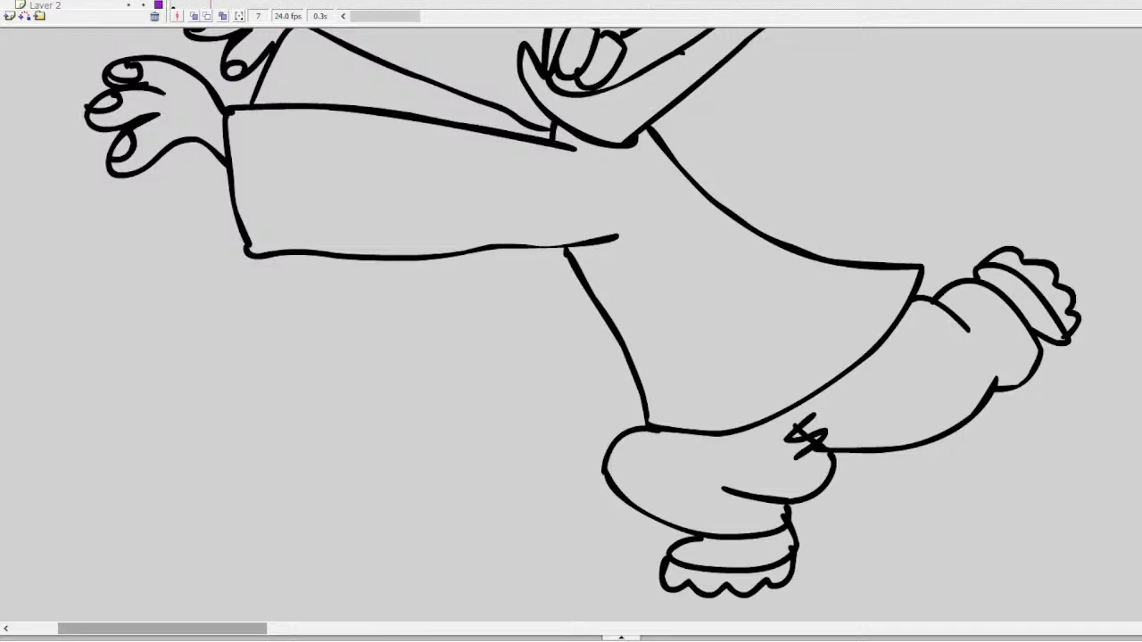
scroll(571, 321, "up", 5)
scroll(571, 321, "down", 3)
scroll(571, 321, "up", 3)
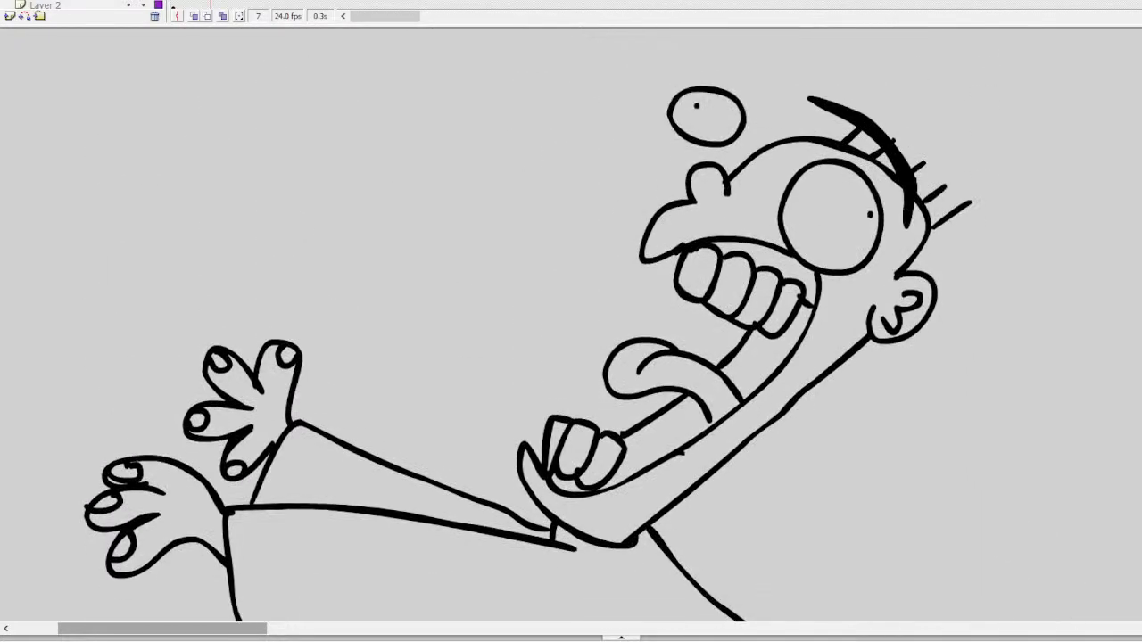
scroll(255, 604, "left", 3)
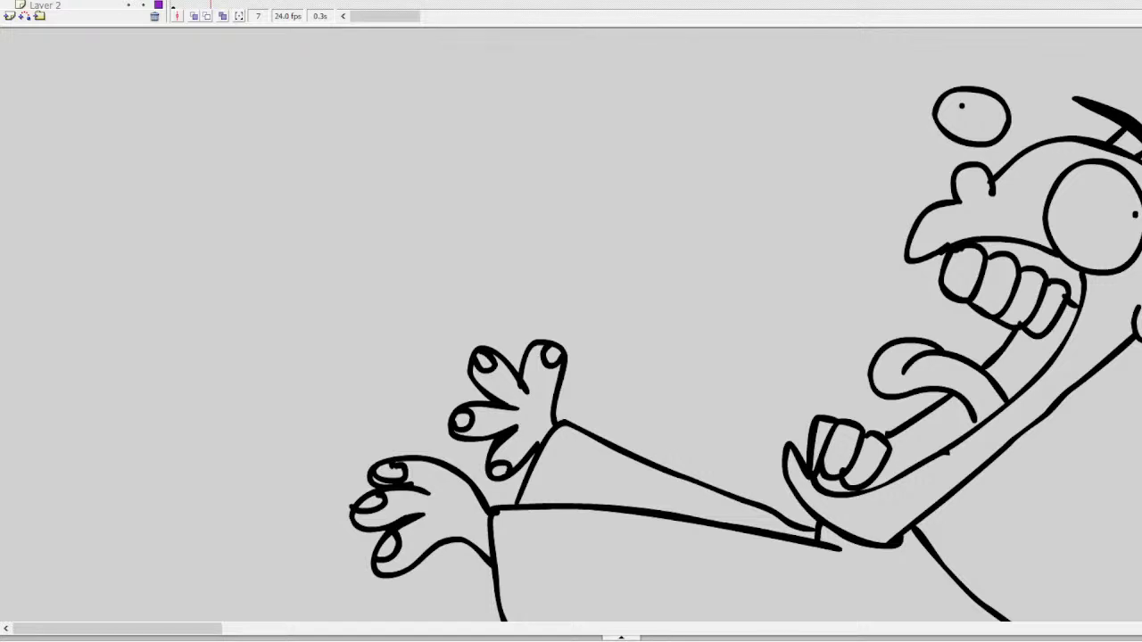
left_click(419, 346)
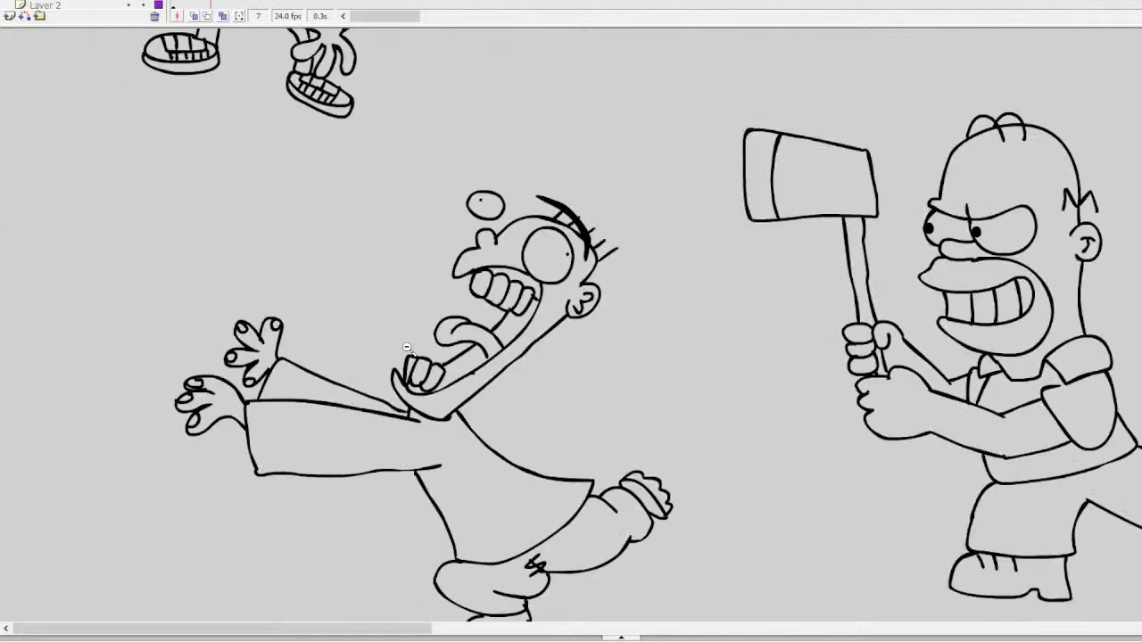
left_click(566, 412)
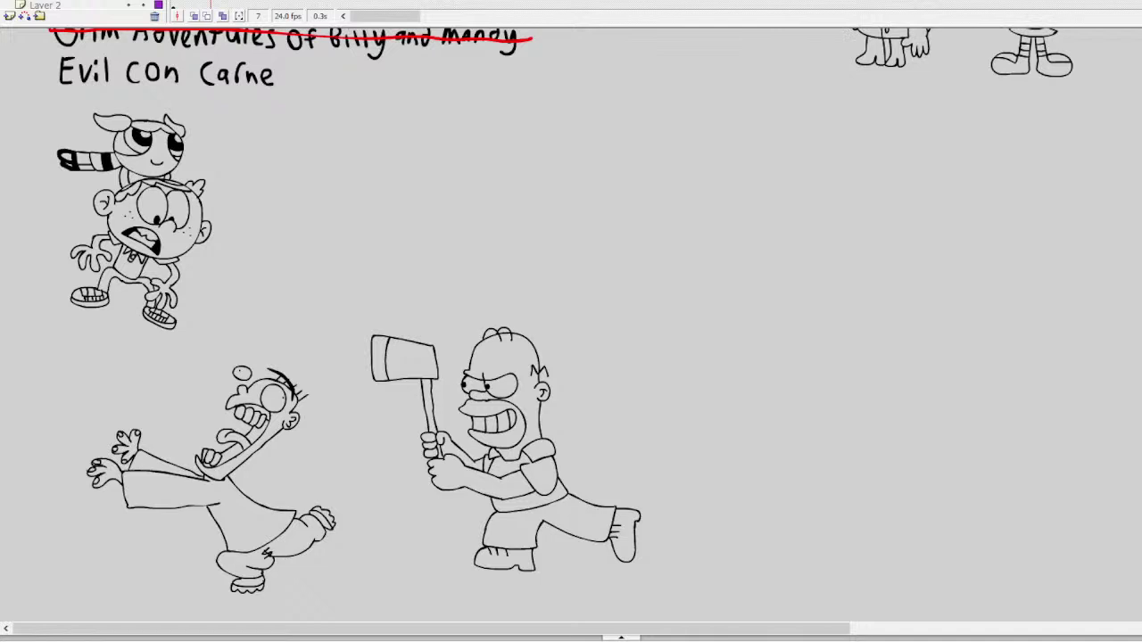
Move the fleeing man and the axe-wielding man together to the right, leaving empty canvas space beside them
key("Return")
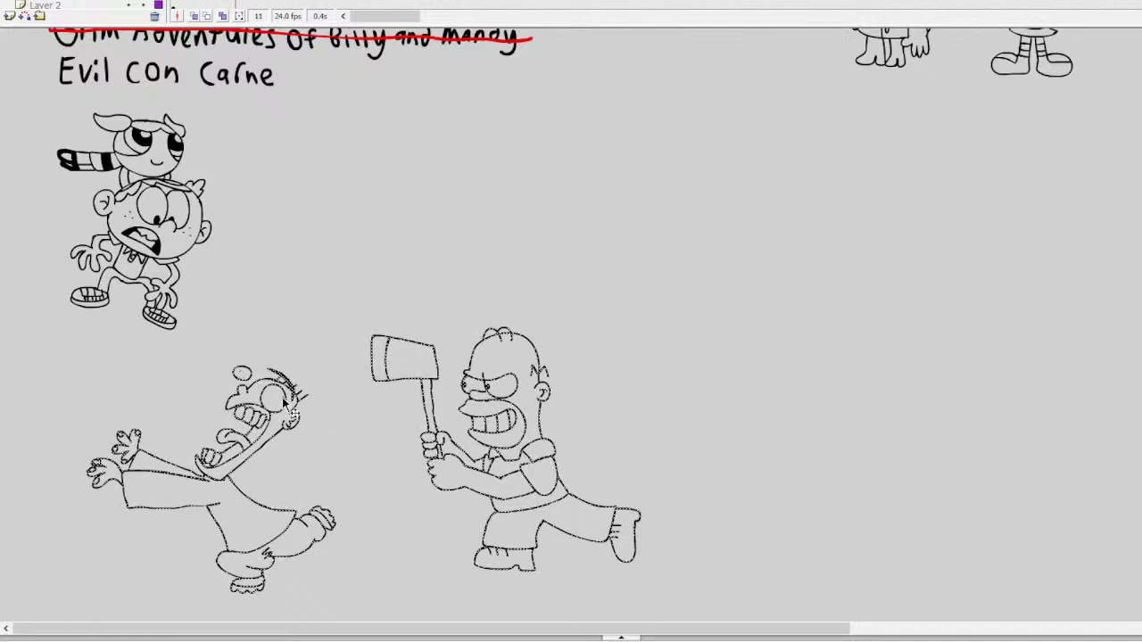
left_click_drag(282, 396, 871, 397)
left_click(639, 517)
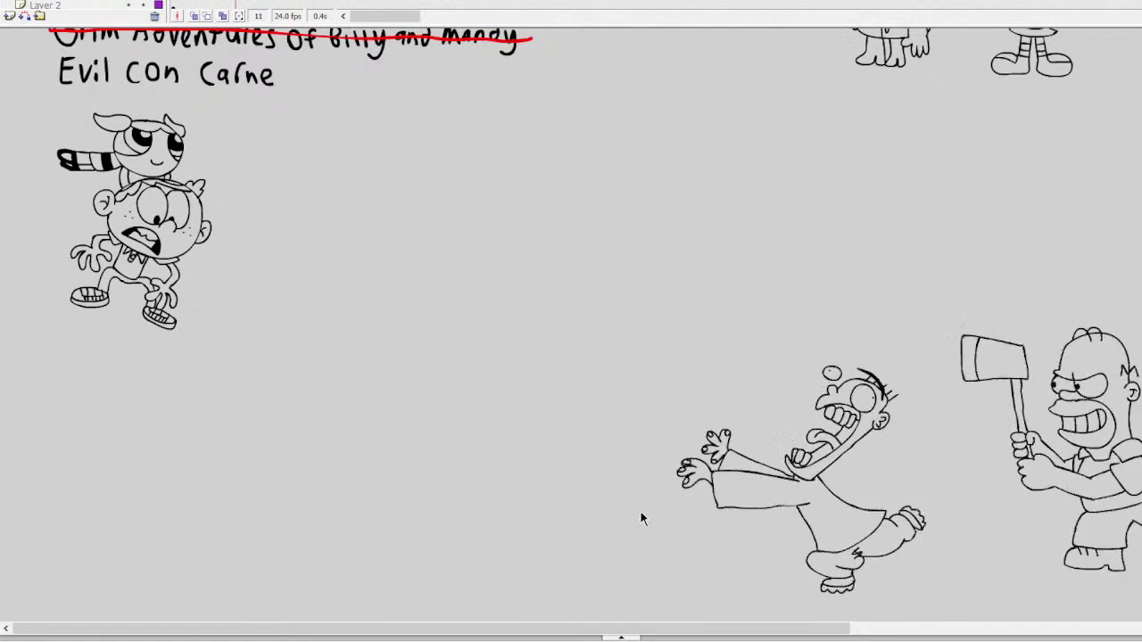
Draw two overlapping oval eyes with small pupils and a curved nose in the empty area before the fleeing man
left_click(651, 557)
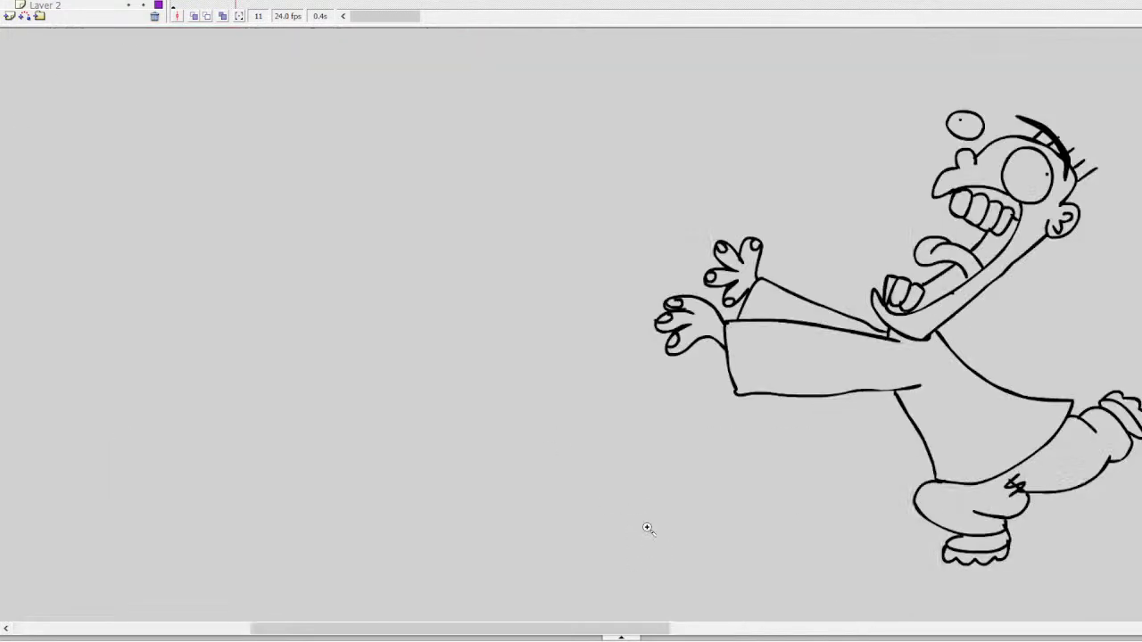
left_click(507, 359)
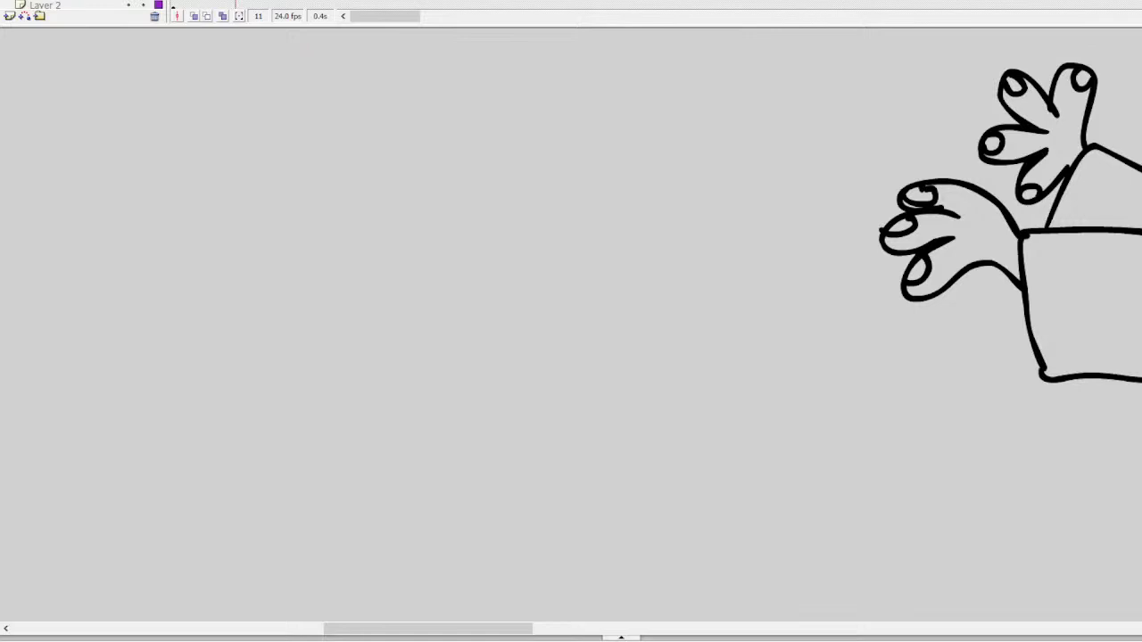
left_click_drag(454, 632, 423, 629)
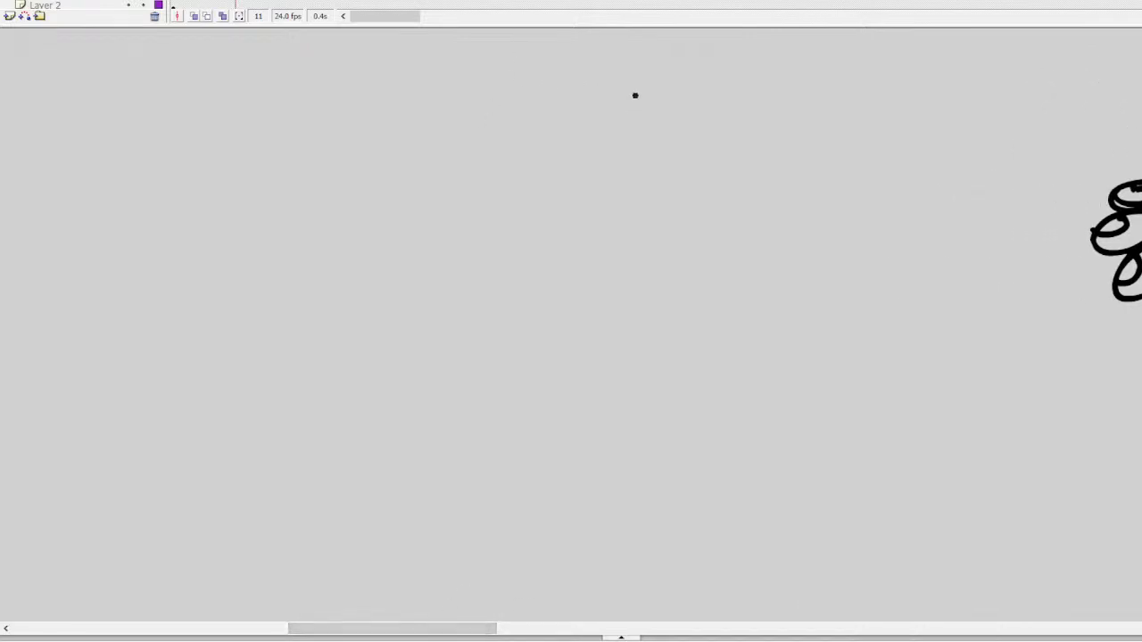
mouse_move(635, 95)
left_mouse_down()
mouse_move(622, 164)
mouse_move(671, 136)
mouse_move(655, 102)
mouse_move(664, 122)
mouse_move(661, 112)
mouse_move(635, 127)
mouse_move(667, 128)
left_mouse_up()
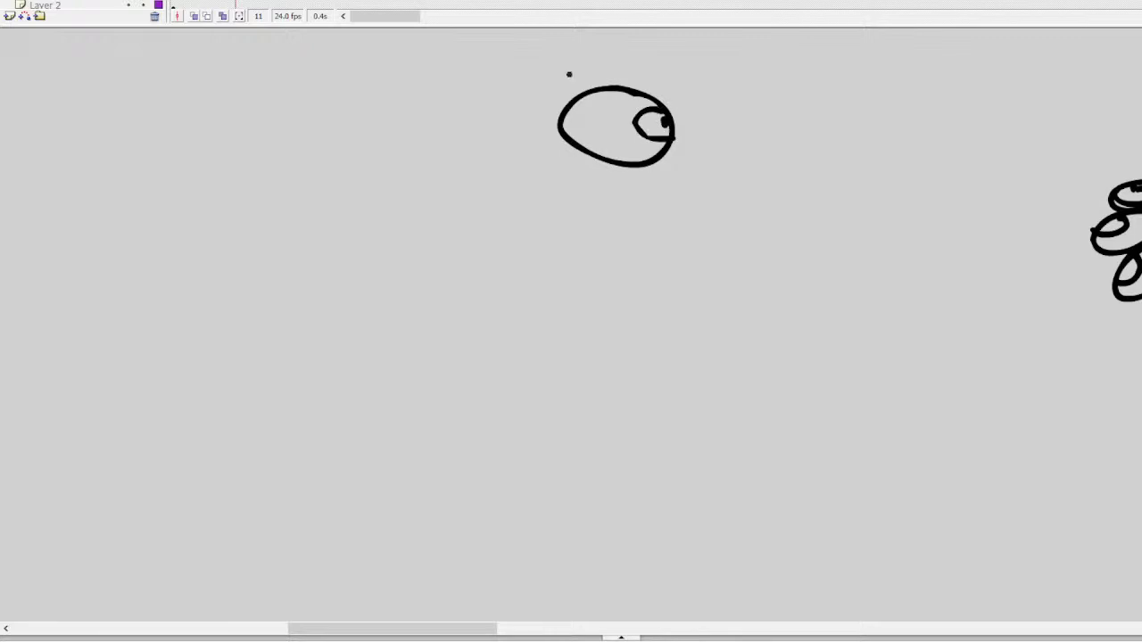
key("ctrl+z")
left_click(575, 121)
mouse_move(578, 107)
left_mouse_down()
mouse_move(594, 100)
mouse_move(561, 122)
mouse_move(509, 115)
mouse_move(496, 158)
mouse_move(570, 143)
mouse_move(576, 163)
mouse_move(528, 67)
mouse_move(510, 129)
left_mouse_up()
key("ctrl+z")
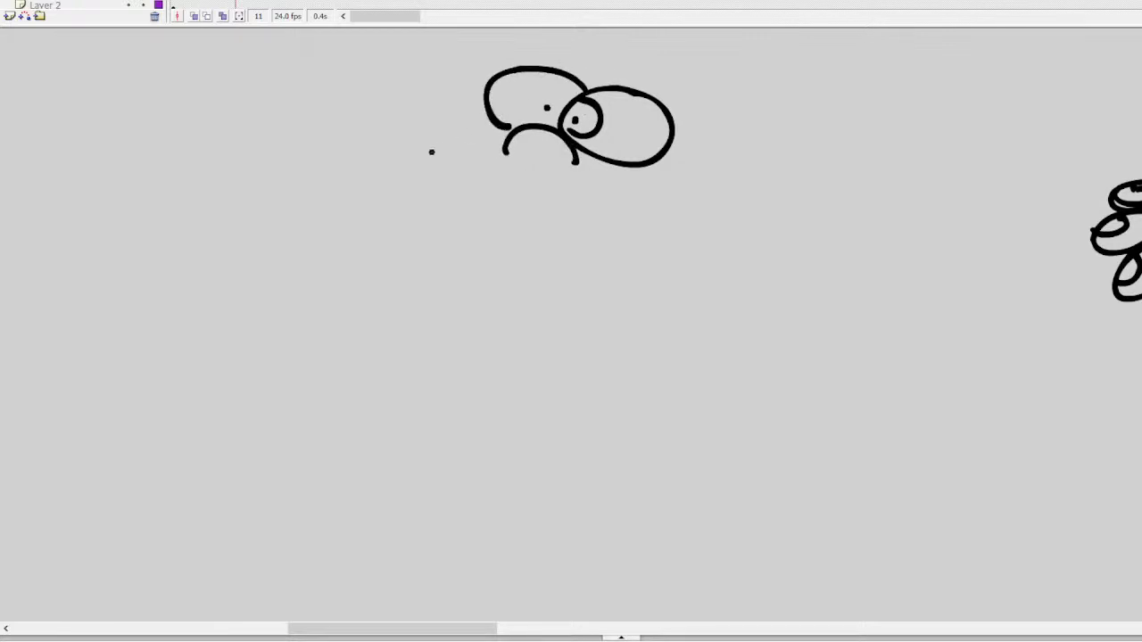
Draw a wide screaming mouth below the nose, with gapped upper teeth and a tongue
mouse_move(425, 156)
left_mouse_down()
mouse_move(566, 174)
mouse_move(624, 204)
mouse_move(639, 261)
mouse_move(622, 288)
mouse_move(525, 240)
mouse_move(406, 229)
mouse_move(397, 200)
mouse_move(419, 159)
left_mouse_up()
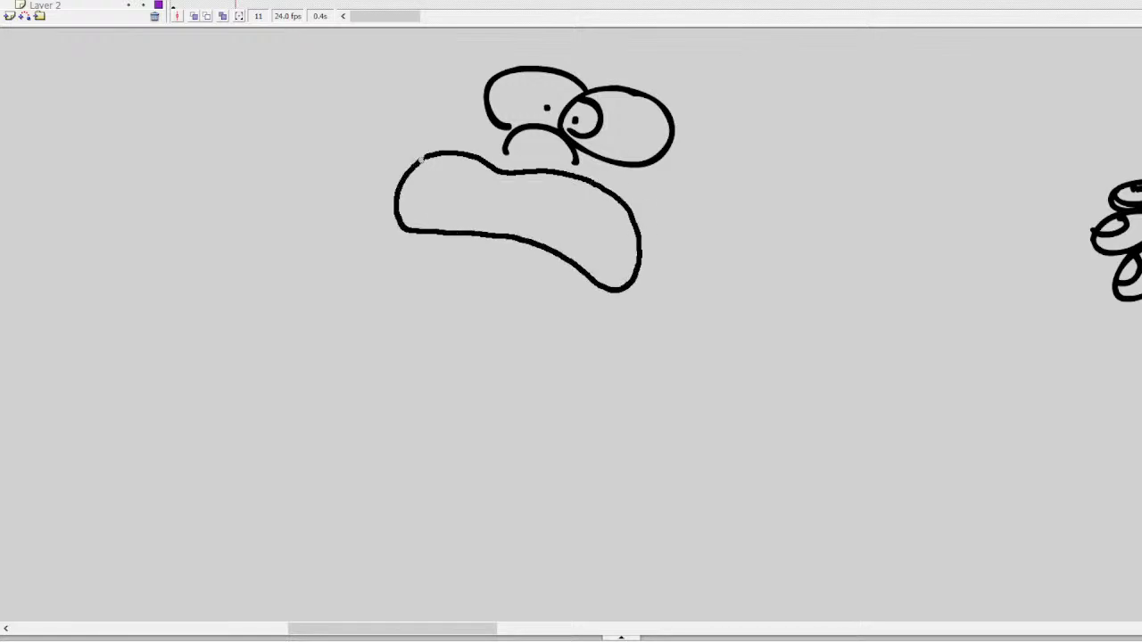
mouse_move(495, 168)
left_mouse_down()
mouse_move(488, 194)
mouse_move(417, 183)
mouse_move(519, 192)
mouse_move(633, 248)
left_mouse_up()
mouse_move(564, 176)
left_mouse_down()
mouse_move(551, 209)
mouse_move(614, 231)
left_mouse_up()
mouse_move(471, 158)
left_mouse_down()
mouse_move(461, 191)
mouse_move(427, 185)
left_mouse_up()
mouse_move(621, 268)
left_mouse_down()
mouse_move(578, 241)
mouse_move(535, 234)
left_mouse_up()
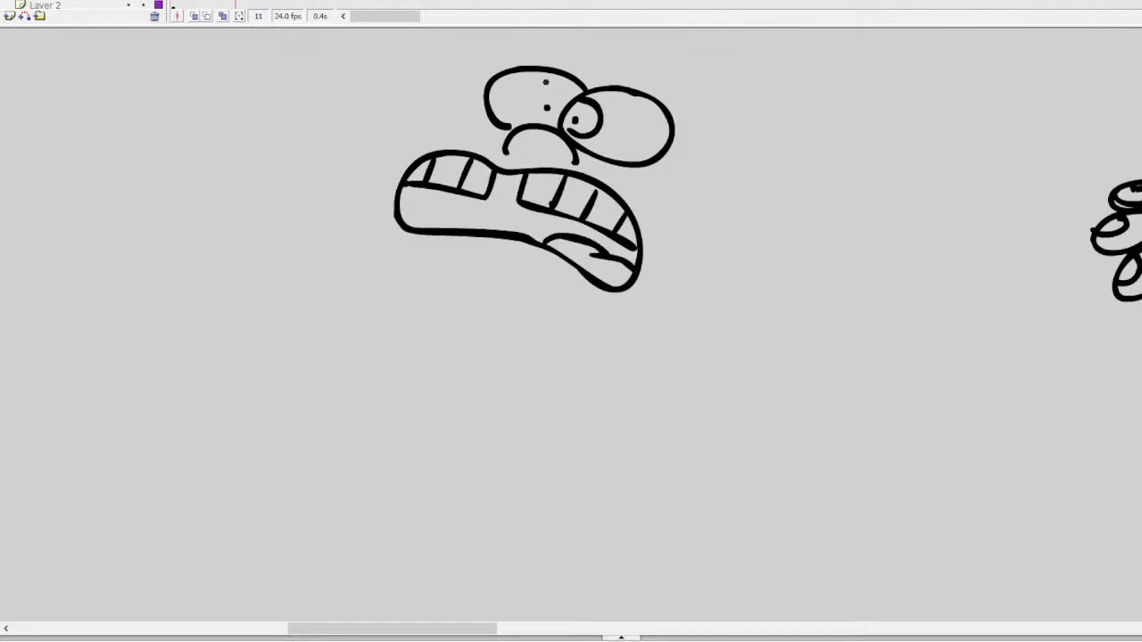
left_click_drag(515, 119, 523, 116)
Draw a round ear with a cross mark on each side of the face and the face outline from the far ear to the chin
scroll(570, 321, "up", 3)
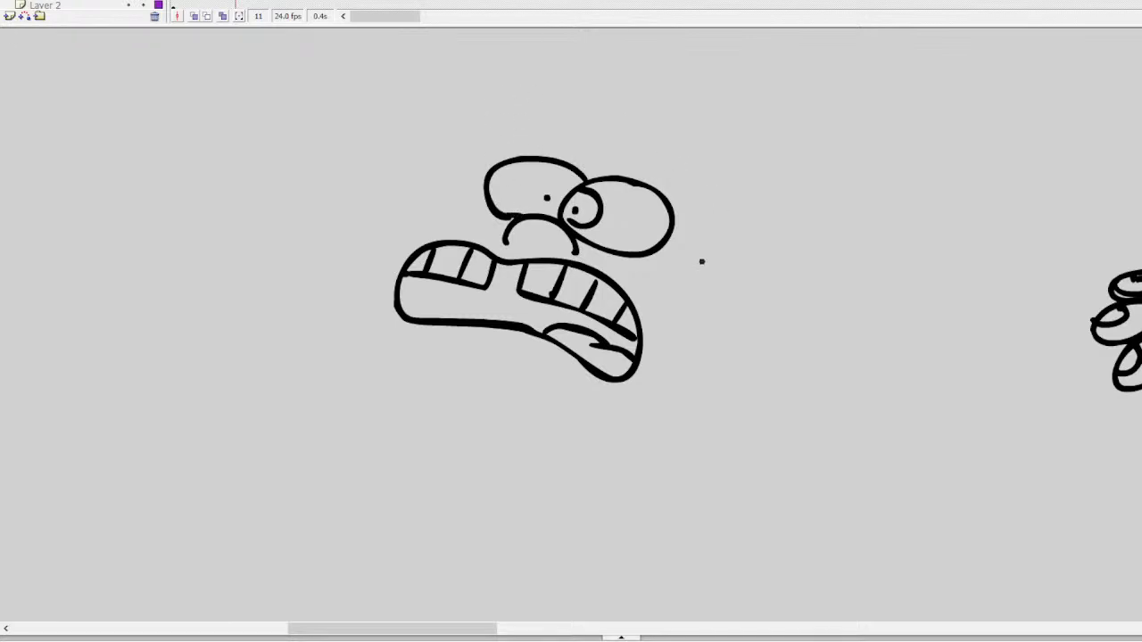
mouse_move(701, 262)
left_mouse_down()
mouse_move(752, 261)
mouse_move(710, 304)
mouse_move(705, 270)
left_mouse_up()
mouse_move(735, 275)
left_mouse_down()
mouse_move(733, 303)
mouse_move(750, 283)
mouse_move(660, 248)
left_mouse_up()
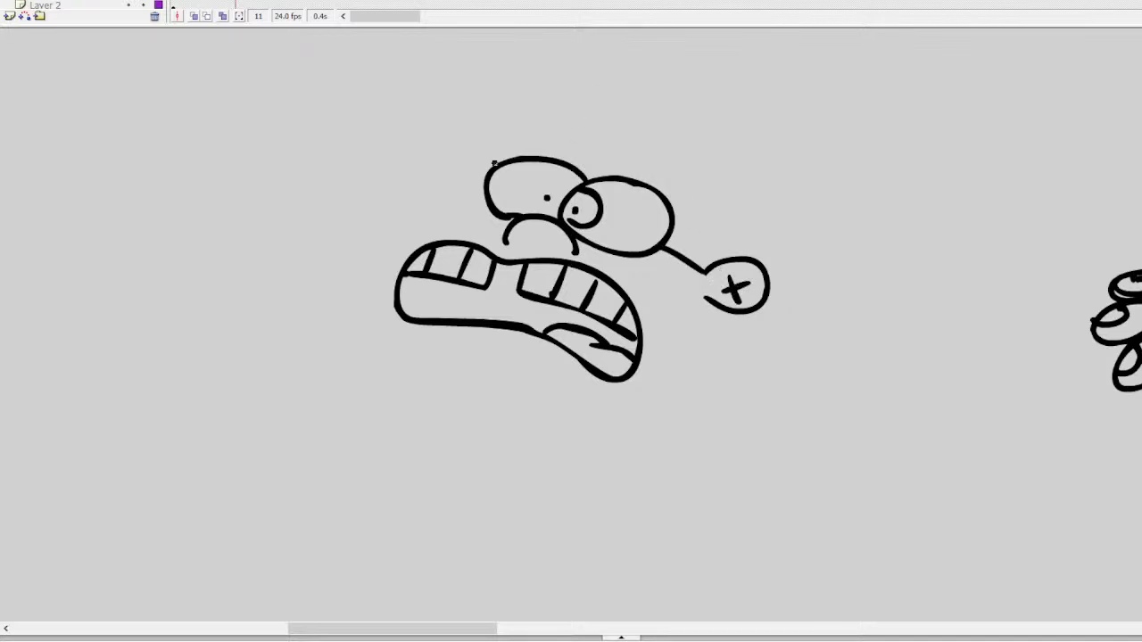
mouse_move(493, 163)
left_mouse_down()
mouse_move(663, 145)
mouse_move(821, 262)
mouse_move(922, 395)
mouse_move(801, 350)
left_mouse_up()
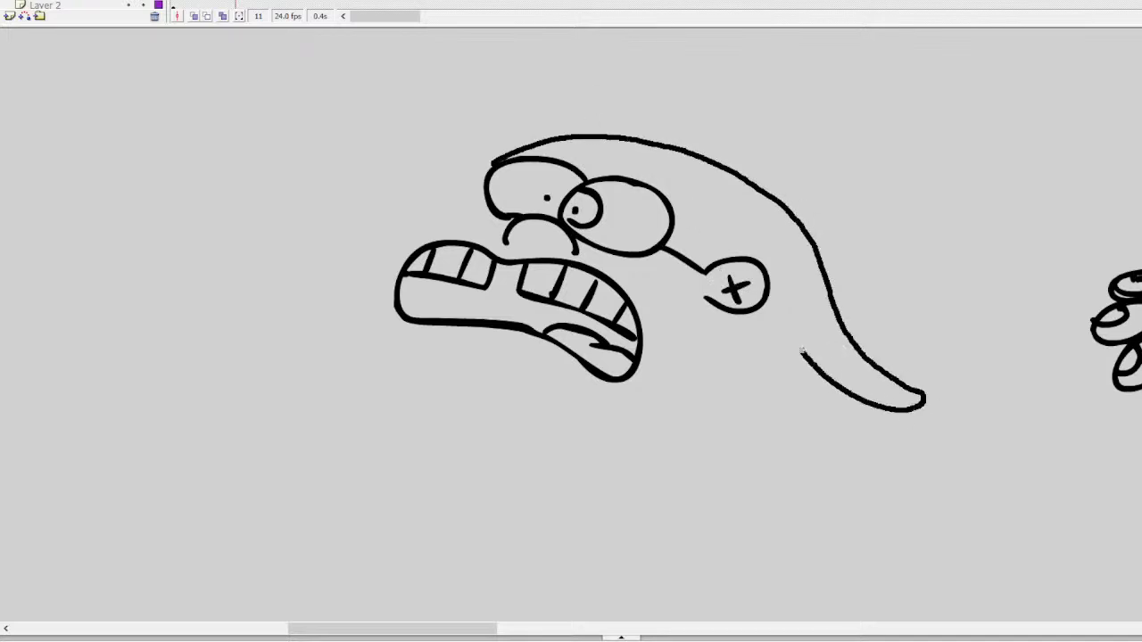
key("ctrl+z")
mouse_move(490, 203)
left_mouse_down()
mouse_move(465, 171)
mouse_move(418, 183)
left_mouse_up()
key("ctrl+z")
mouse_move(488, 205)
left_mouse_down()
mouse_move(450, 202)
mouse_move(411, 166)
mouse_move(412, 213)
mouse_move(408, 184)
mouse_move(367, 271)
mouse_move(428, 352)
mouse_move(567, 386)
left_mouse_up()
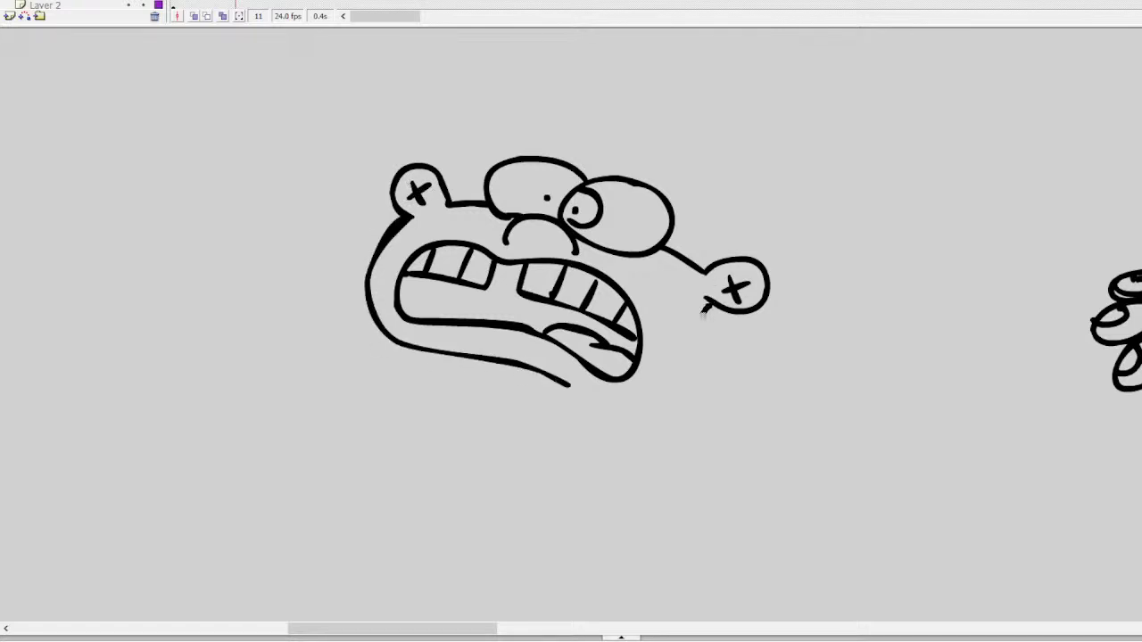
left_click_drag(704, 303, 725, 439)
mouse_move(562, 382)
left_mouse_down()
mouse_move(650, 419)
mouse_move(671, 443)
left_mouse_up()
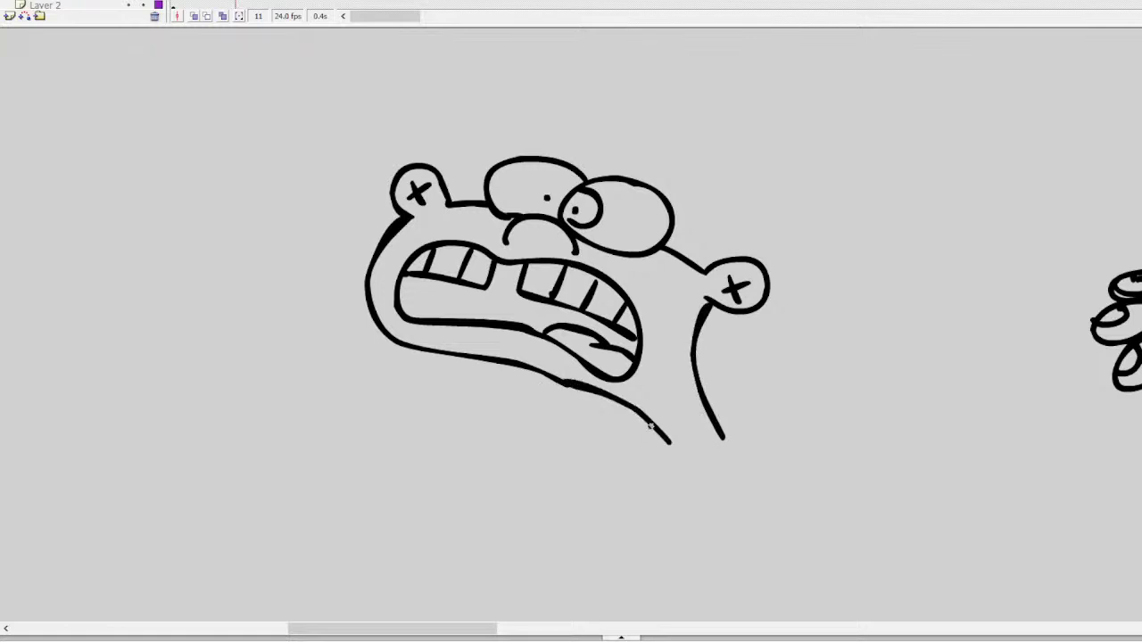
key("ctrl+z")
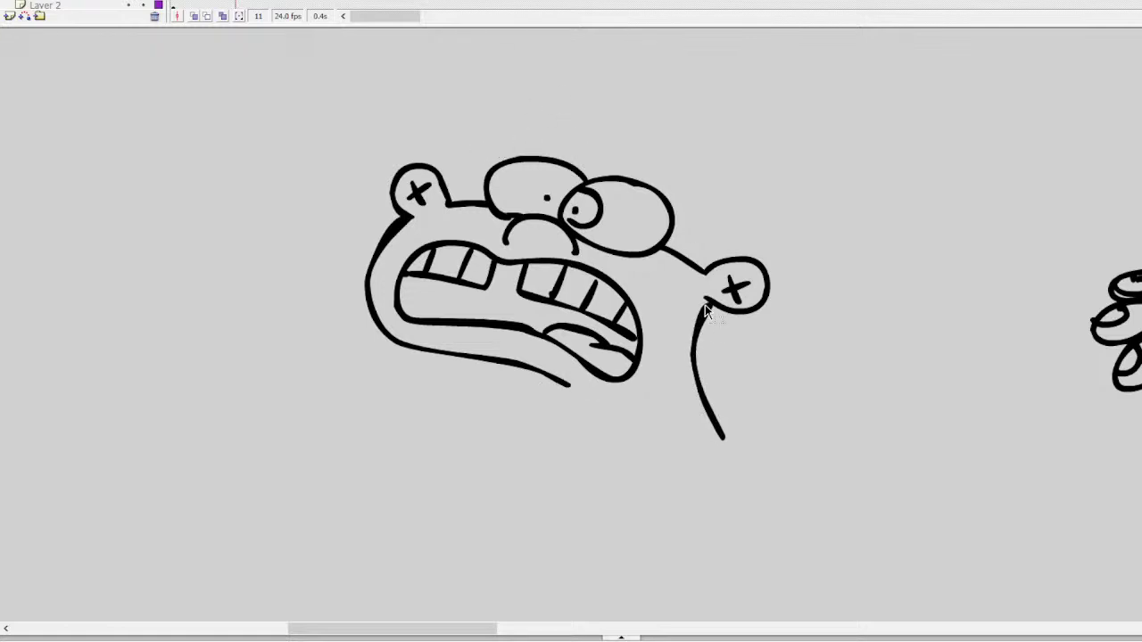
key("ctrl+z")
Draw the jaw and neck lines below the face and a pointed, swept-back hair shape with curved strands
mouse_move(704, 303)
left_mouse_down()
mouse_move(675, 357)
mouse_move(582, 417)
mouse_move(525, 403)
left_mouse_up()
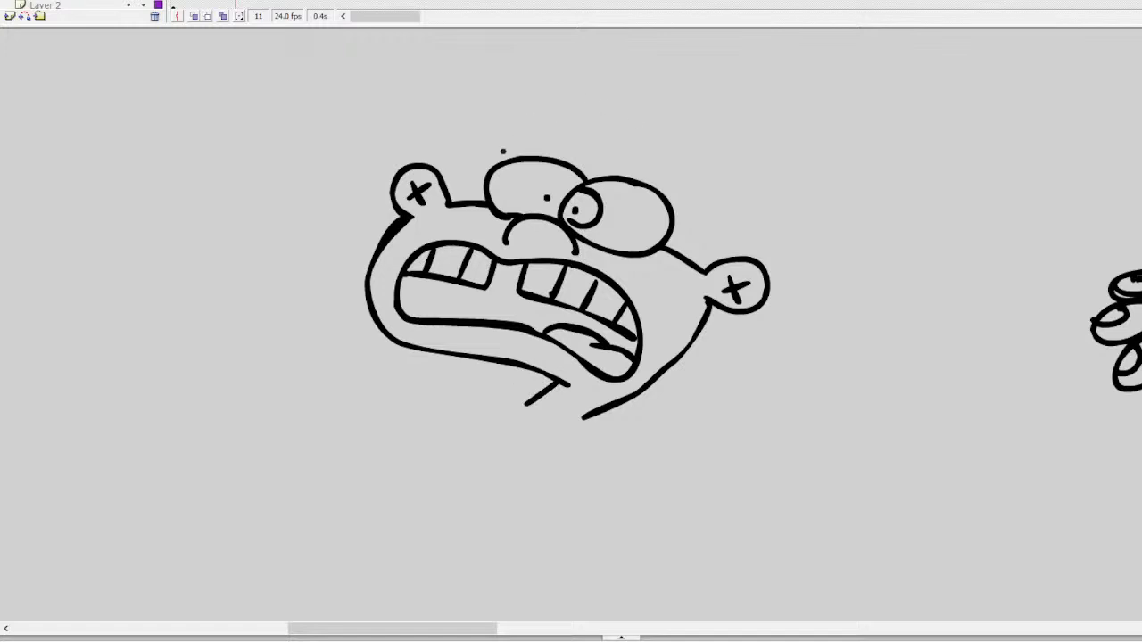
mouse_move(448, 180)
left_mouse_down()
mouse_move(496, 152)
mouse_move(774, 189)
mouse_move(910, 184)
mouse_move(854, 239)
mouse_move(763, 261)
left_mouse_up()
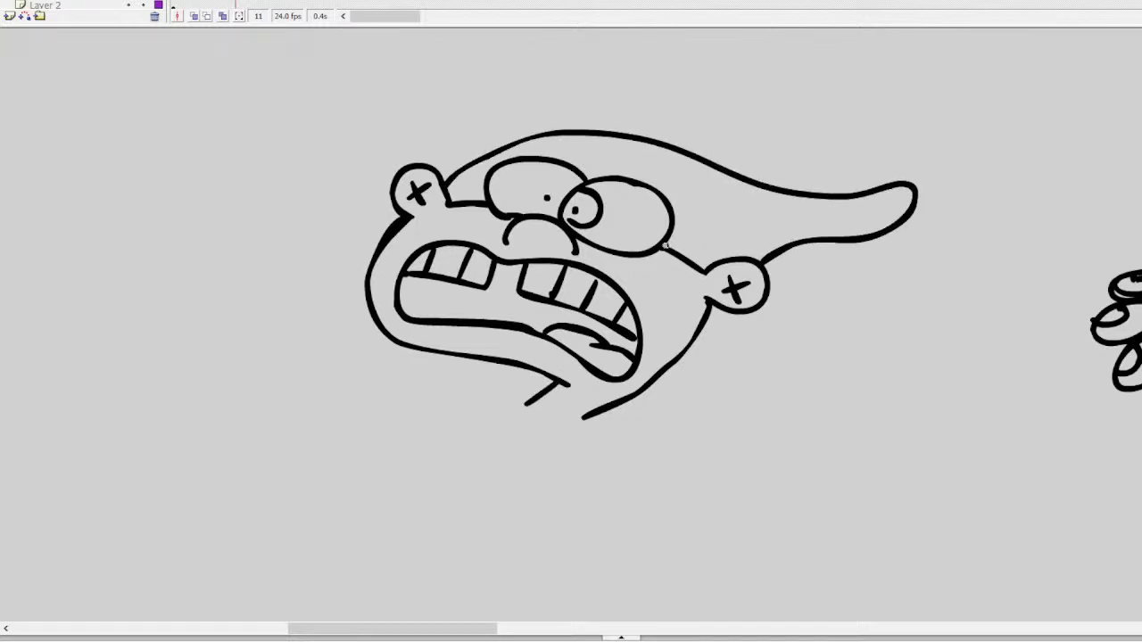
mouse_move(664, 245)
left_mouse_down()
mouse_move(807, 223)
mouse_move(832, 235)
mouse_move(683, 259)
left_mouse_up()
mouse_move(671, 211)
left_mouse_down()
mouse_move(739, 203)
mouse_move(848, 235)
mouse_move(799, 202)
mouse_move(650, 189)
left_mouse_up()
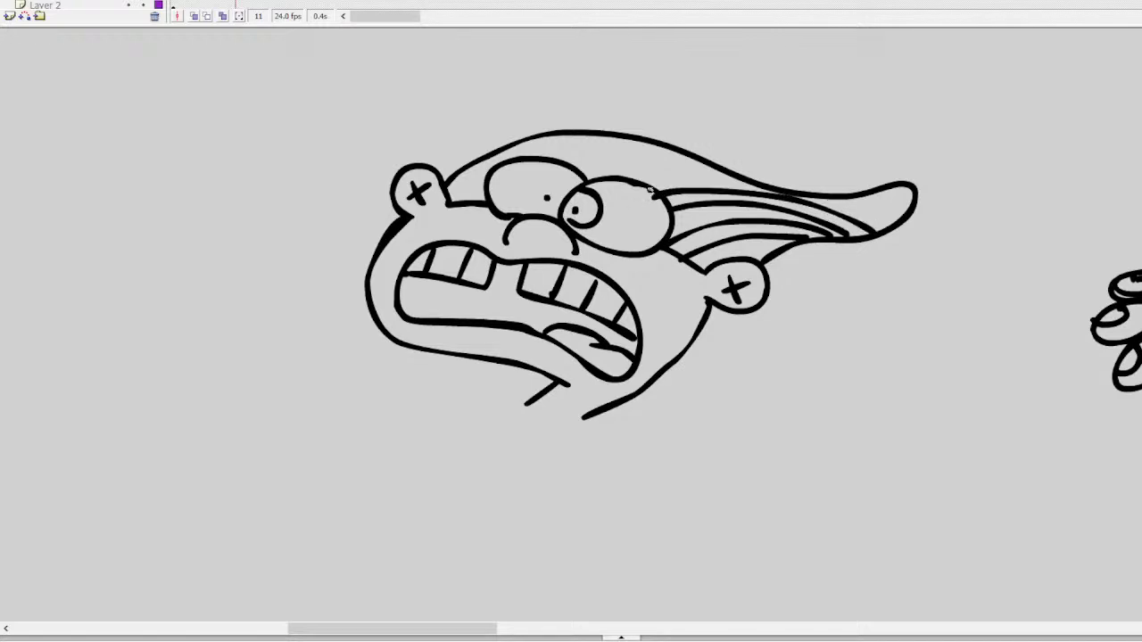
Draw three curled, overlapping fingers for the far fist just below the chin
scroll(571, 321, "down", 3)
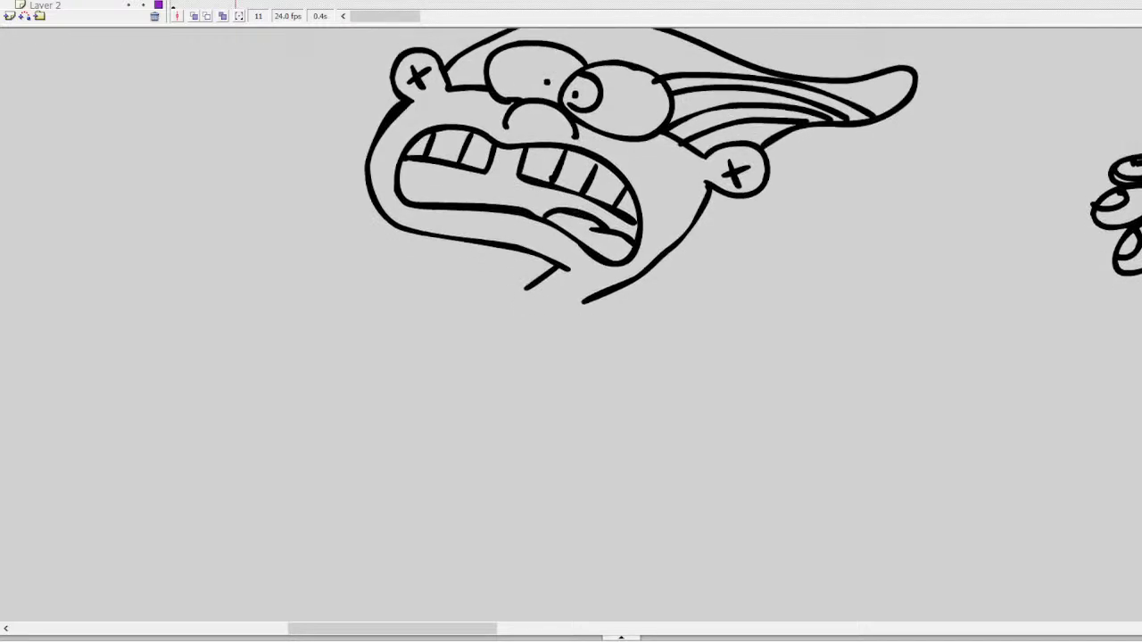
scroll(374, 591, "left", 4)
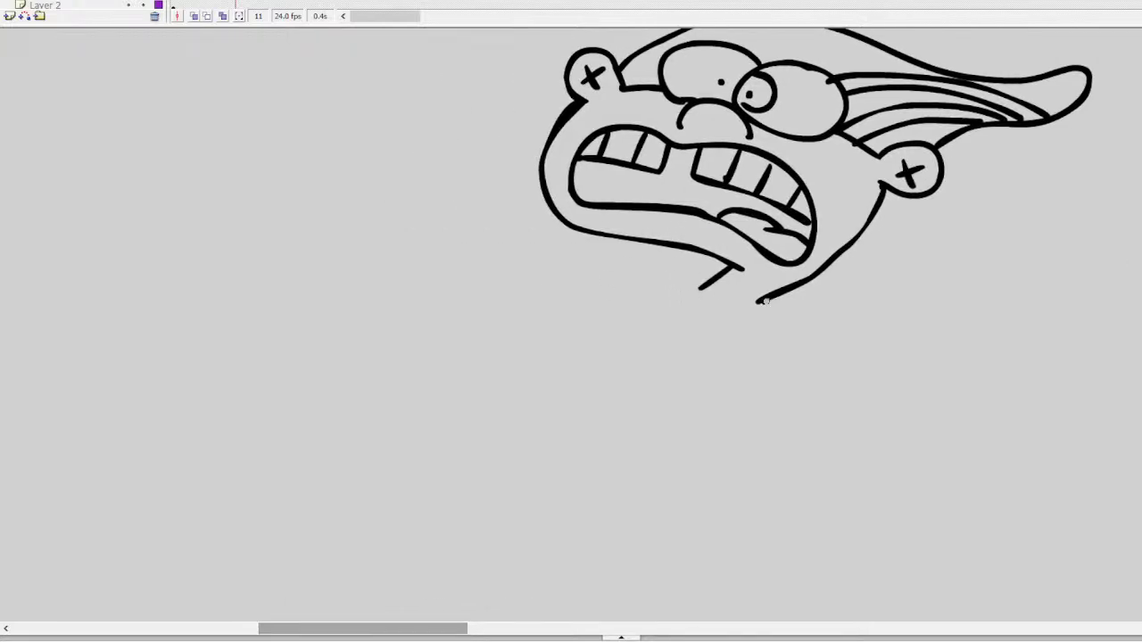
mouse_move(765, 302)
left_mouse_down()
mouse_move(843, 361)
mouse_move(722, 358)
mouse_move(762, 323)
left_mouse_up()
key("ctrl+z")
mouse_move(516, 254)
left_mouse_down()
mouse_move(535, 290)
mouse_move(507, 232)
mouse_move(497, 283)
mouse_move(545, 261)
mouse_move(529, 232)
mouse_move(497, 227)
mouse_move(494, 265)
mouse_move(545, 250)
mouse_move(489, 246)
left_mouse_up()
key("ctrl+z")
key("ctrl+z")
mouse_move(544, 294)
left_mouse_down()
mouse_move(569, 265)
mouse_move(555, 241)
mouse_move(558, 296)
mouse_move(577, 297)
mouse_move(595, 262)
mouse_move(553, 235)
left_mouse_up()
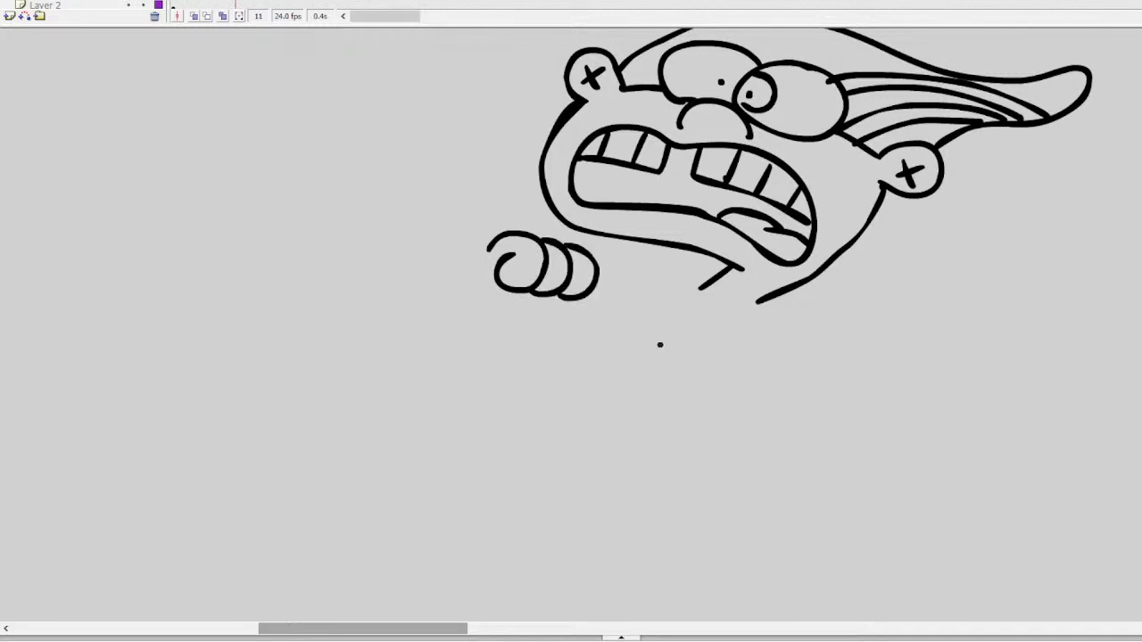
Draw the near fist with curled fingers below the neck and its forearm running back to a rounded elbow
mouse_move(667, 348)
left_mouse_down()
mouse_move(623, 315)
mouse_move(604, 347)
mouse_move(660, 385)
left_mouse_up()
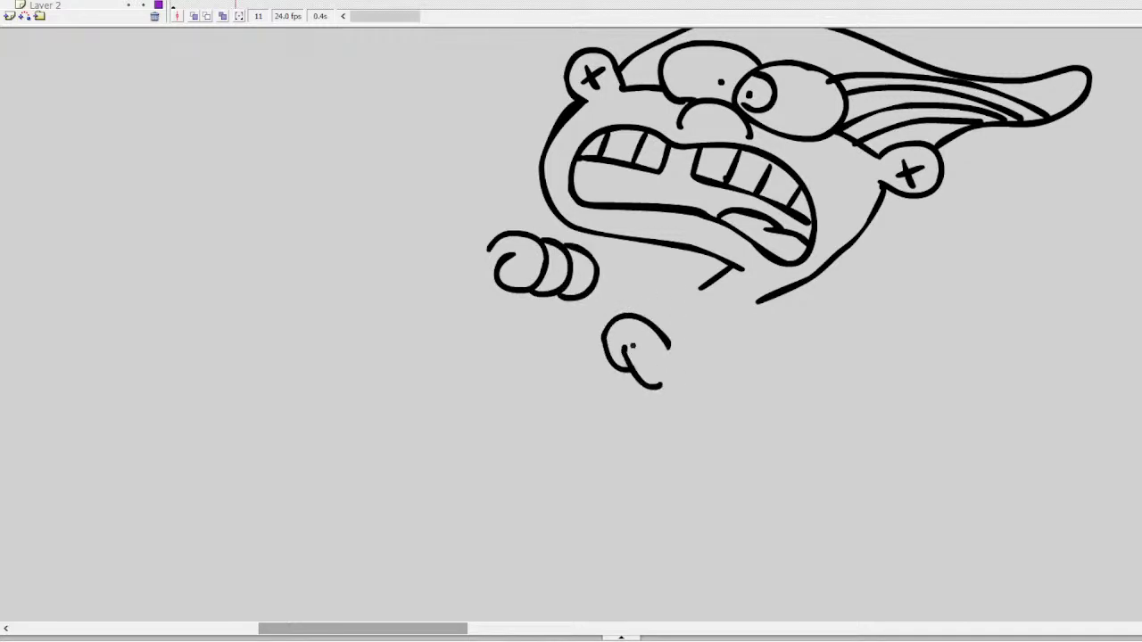
key("ctrl+z")
mouse_move(626, 341)
left_mouse_down()
mouse_move(635, 370)
mouse_move(663, 385)
left_mouse_up()
mouse_move(637, 314)
left_mouse_down()
mouse_move(710, 342)
mouse_move(790, 409)
left_mouse_up()
key("ctrl+z")
mouse_move(712, 344)
left_mouse_down()
mouse_move(719, 378)
mouse_move(788, 428)
left_mouse_up()
mouse_move(664, 385)
left_mouse_down()
mouse_move(765, 439)
mouse_move(771, 418)
mouse_move(779, 448)
mouse_move(829, 456)
mouse_move(837, 410)
left_mouse_up()
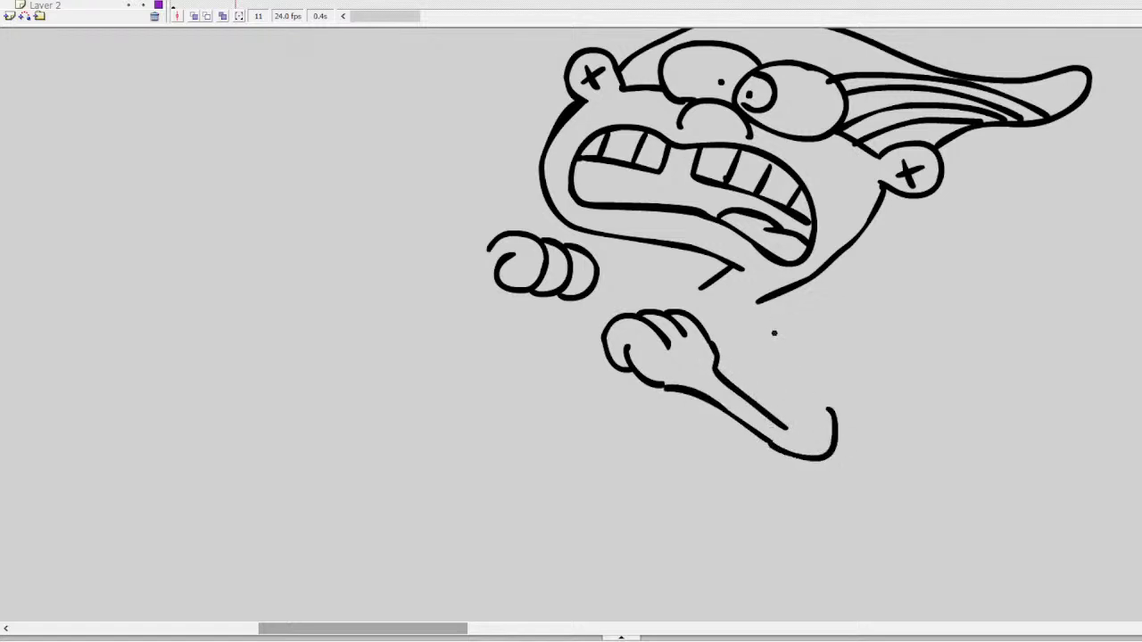
Draw the near arm's short sleeve with the inner elbow line, and add the curved neckline under the head
mouse_move(787, 317)
left_mouse_down()
mouse_move(845, 402)
mouse_move(769, 390)
mouse_move(754, 350)
mouse_move(763, 313)
left_mouse_up()
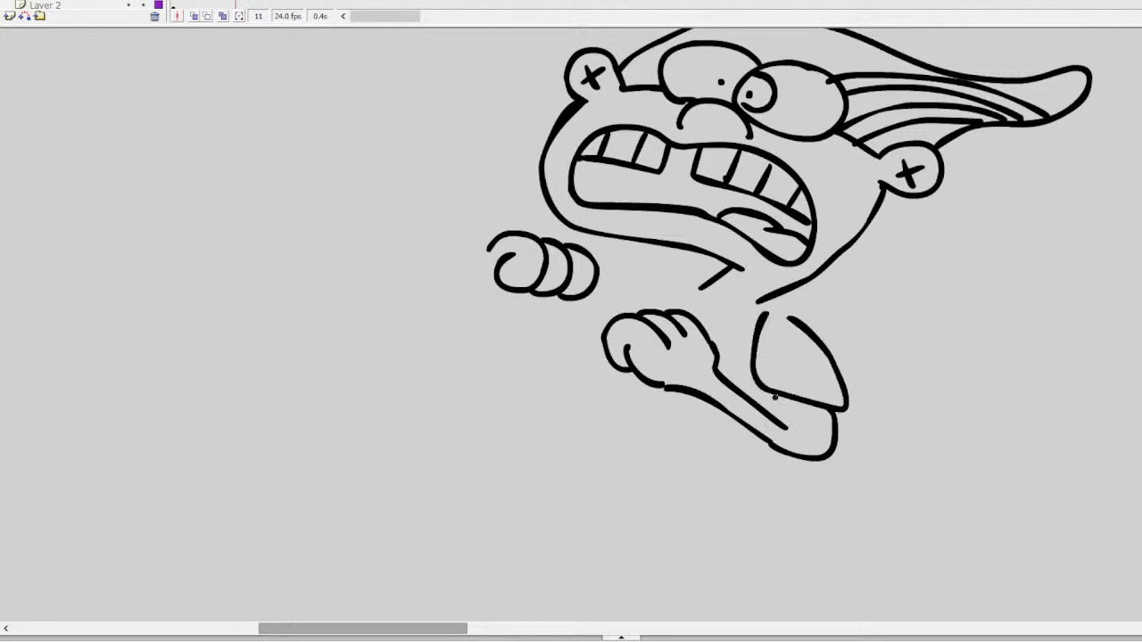
left_click_drag(787, 426, 781, 397)
mouse_move(788, 314)
left_mouse_down()
mouse_move(709, 306)
mouse_move(697, 280)
mouse_move(705, 256)
mouse_move(724, 312)
mouse_move(763, 284)
mouse_move(785, 313)
mouse_move(743, 293)
mouse_move(658, 304)
left_mouse_up()
key("ctrl+z")
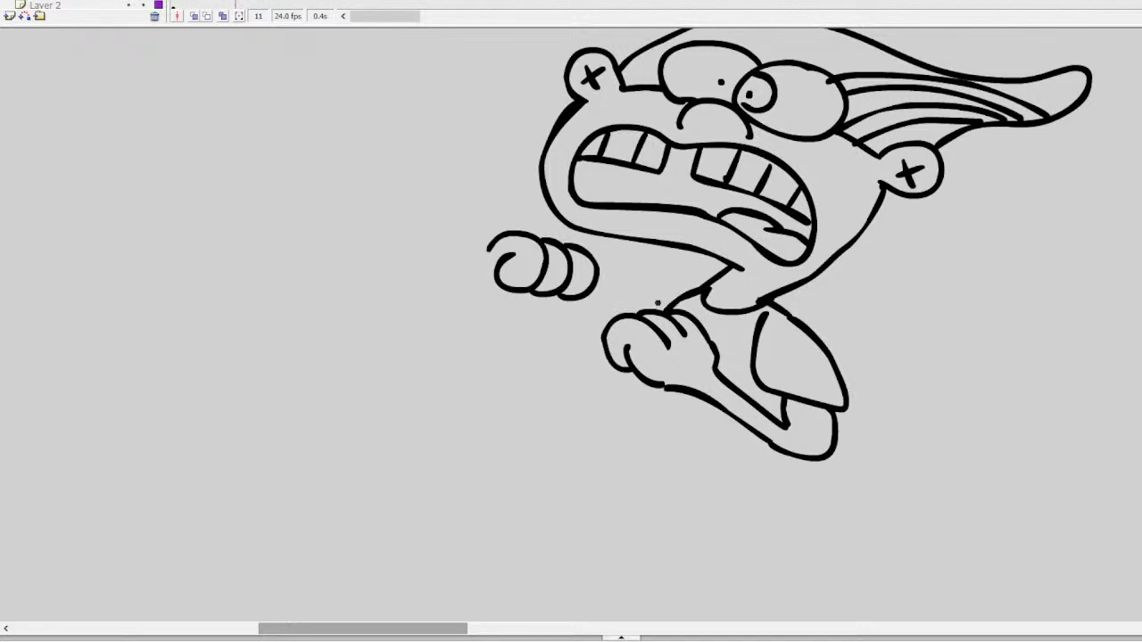
Complete the far fist with a thumb and wrist, and connect its forearm to a small sleeve at the shoulder
mouse_move(550, 294)
left_mouse_down()
mouse_move(582, 300)
mouse_move(578, 319)
mouse_move(527, 323)
left_mouse_up()
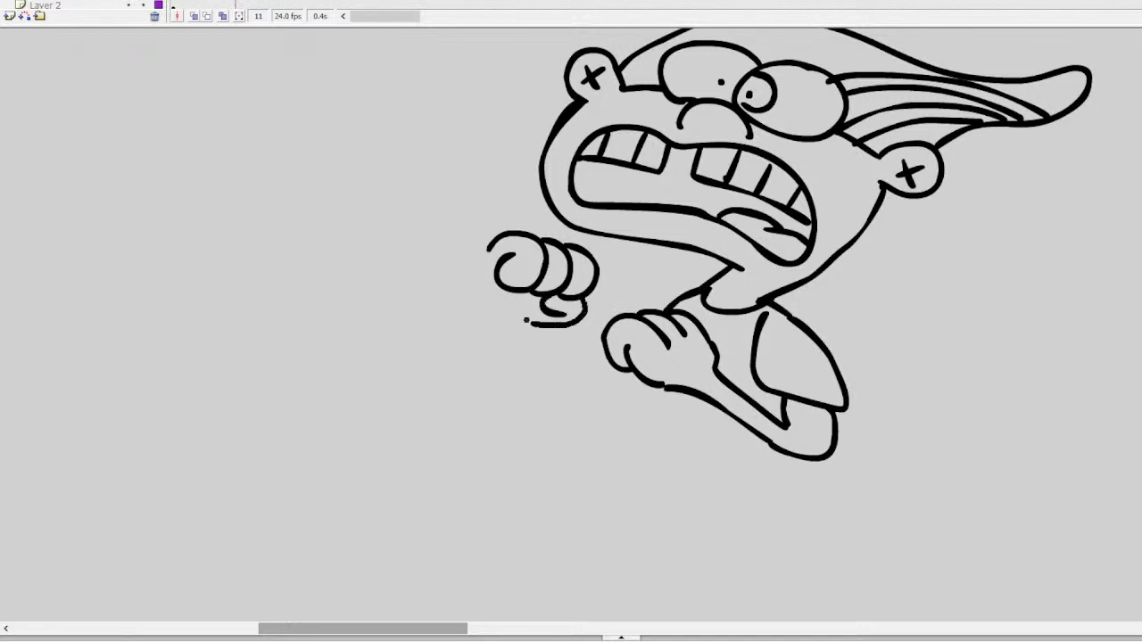
left_click_drag(492, 246, 465, 320)
key("ctrl+z")
mouse_move(496, 241)
left_mouse_down()
mouse_move(487, 299)
mouse_move(501, 328)
left_mouse_up()
mouse_move(685, 288)
left_mouse_down()
mouse_move(632, 287)
mouse_move(632, 309)
mouse_move(638, 296)
mouse_move(574, 297)
mouse_move(628, 308)
mouse_move(580, 316)
left_mouse_up()
key("ctrl+z")
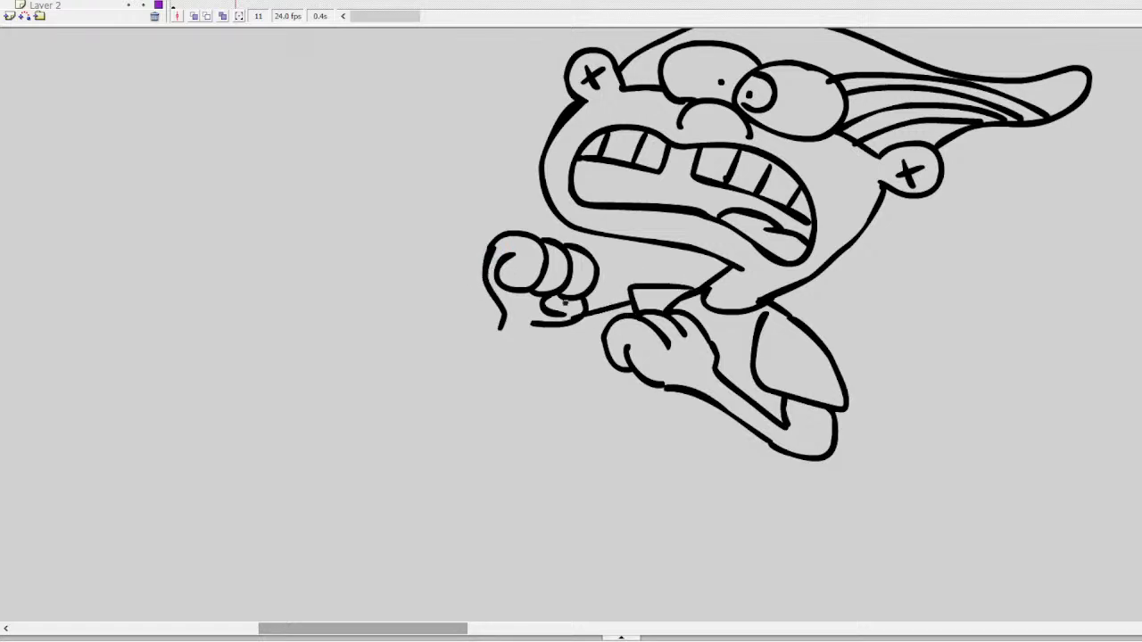
mouse_move(501, 322)
left_mouse_down()
mouse_move(518, 357)
mouse_move(583, 352)
mouse_move(544, 341)
left_mouse_up()
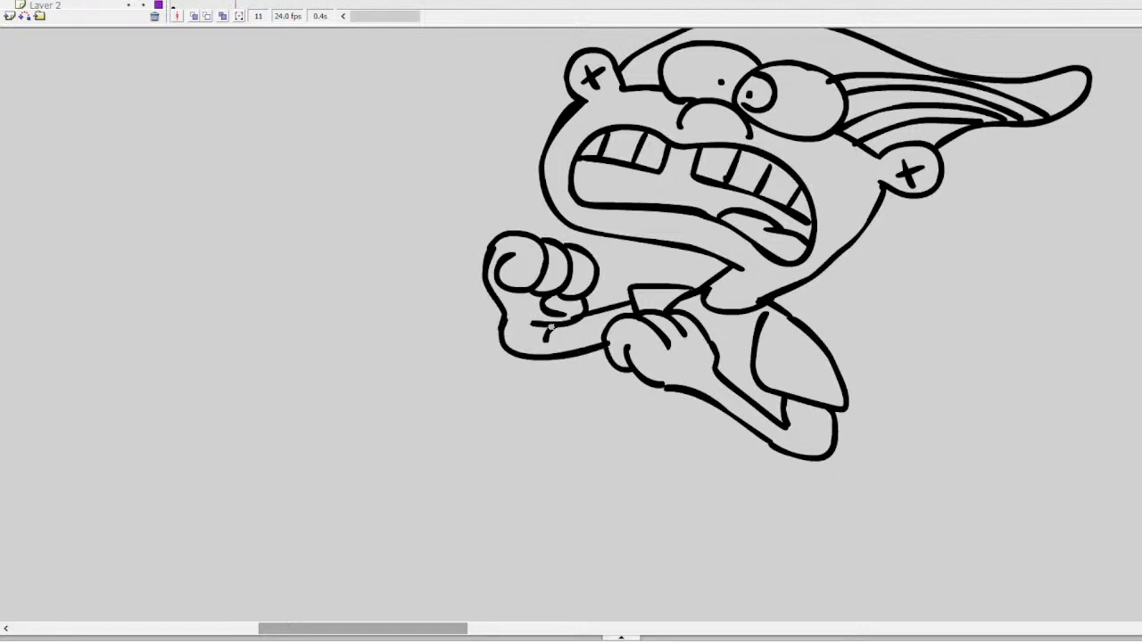
Draw the shirt's lower body beneath the near forearm, long enough to reach well below the elbow
mouse_move(636, 377)
left_mouse_down()
mouse_move(619, 446)
mouse_move(740, 466)
mouse_move(760, 437)
left_mouse_up()
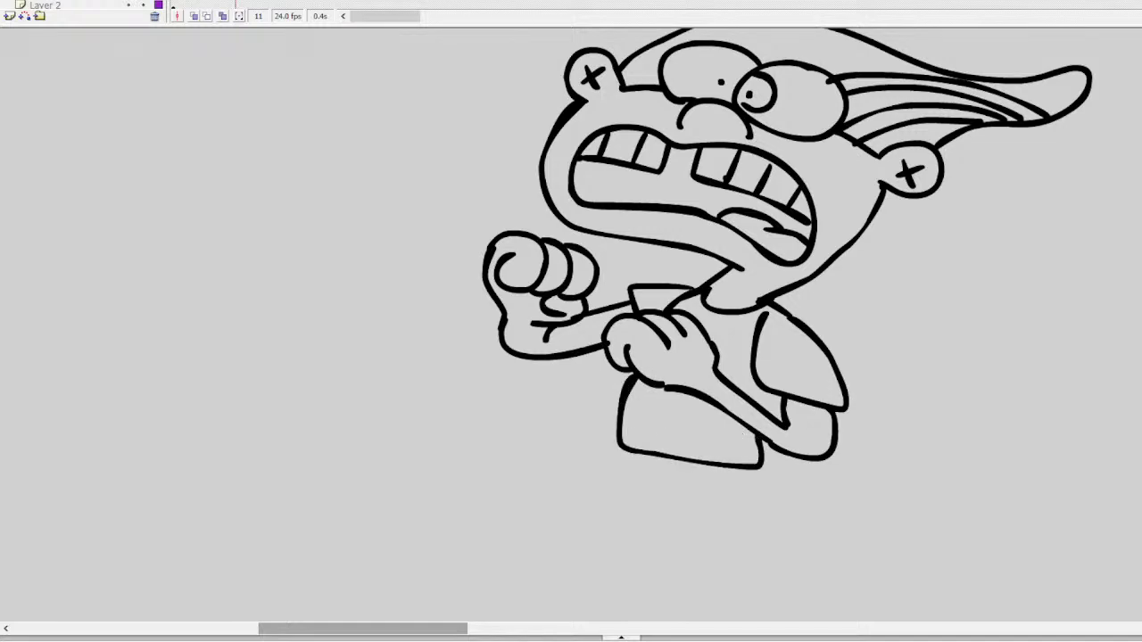
scroll(785, 294, "down", 3)
scroll(785, 294, "up", 3)
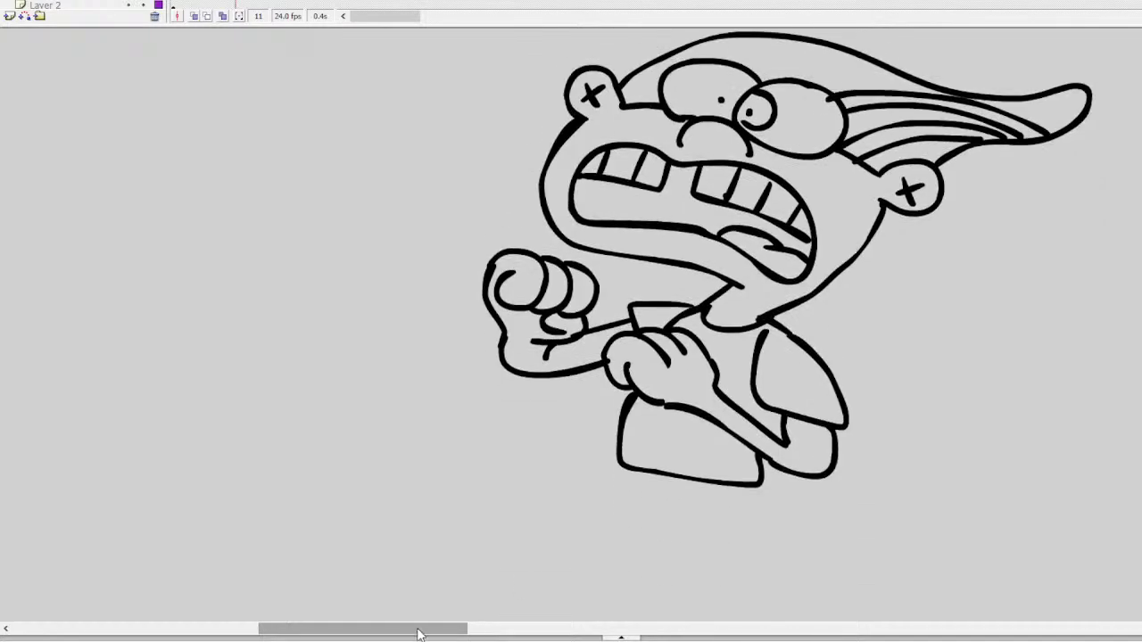
mouse_move(420, 633)
left_mouse_down()
mouse_move(594, 631)
mouse_move(471, 630)
left_mouse_up()
scroll(571, 322, "down", 3)
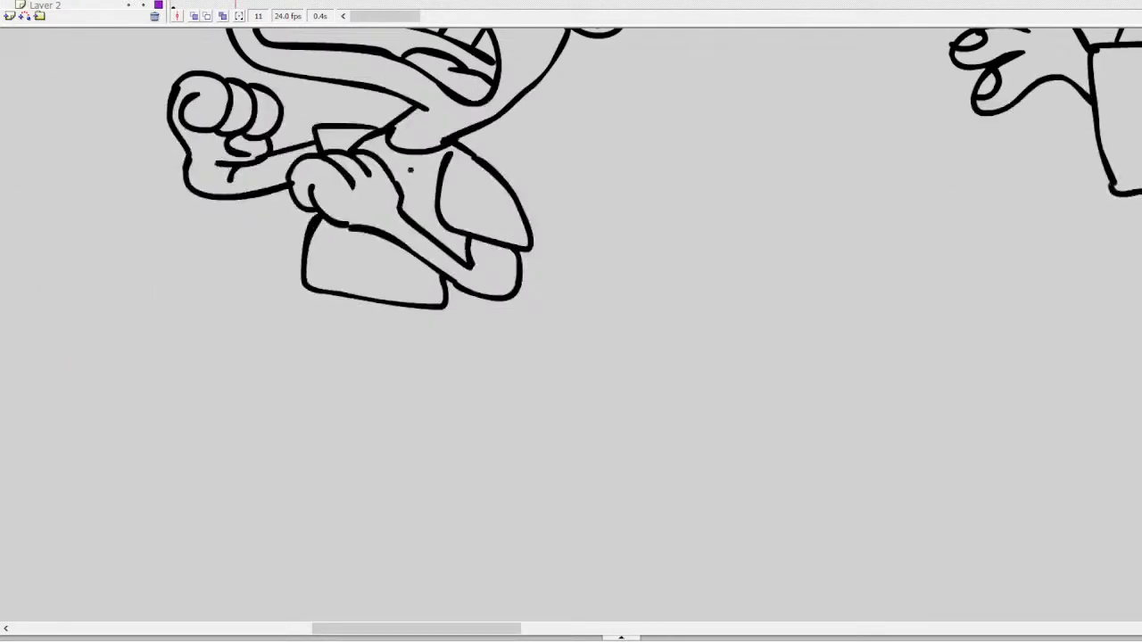
key("ctrl+z")
mouse_move(317, 214)
left_mouse_down()
mouse_move(312, 302)
mouse_move(435, 348)
mouse_move(464, 323)
mouse_move(458, 291)
left_mouse_up()
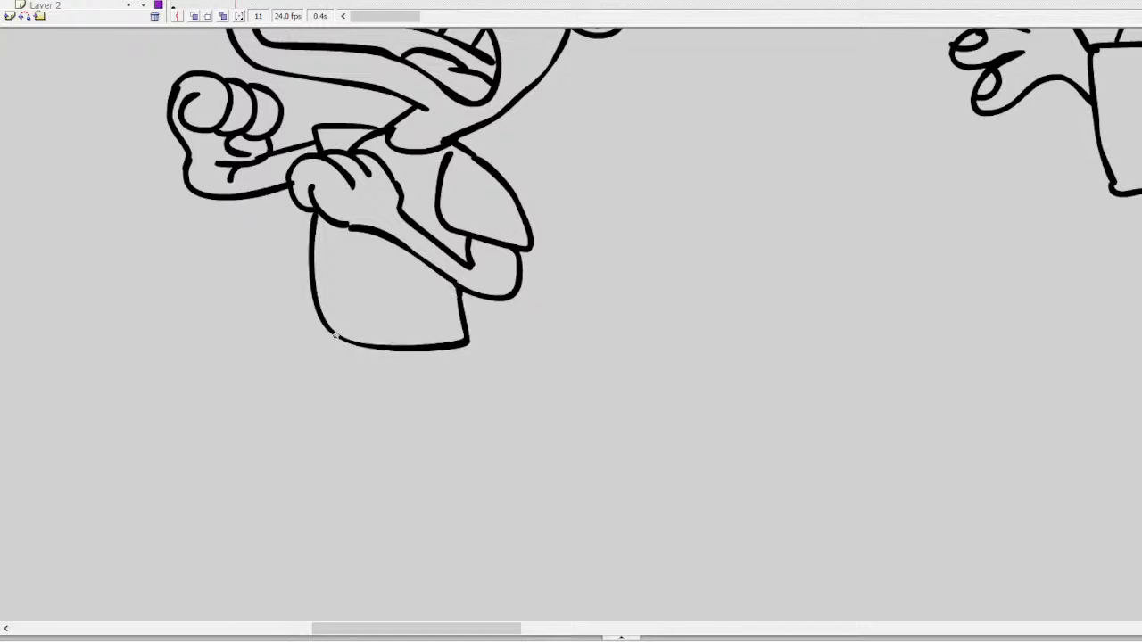
Draw a pair of shorts below the shirt with the two legs spread in a running pose
left_click_drag(335, 335, 278, 395)
left_click_drag(373, 375, 469, 445)
mouse_move(460, 350)
left_mouse_down()
mouse_move(522, 371)
mouse_move(522, 407)
mouse_move(500, 449)
mouse_move(435, 433)
left_mouse_up()
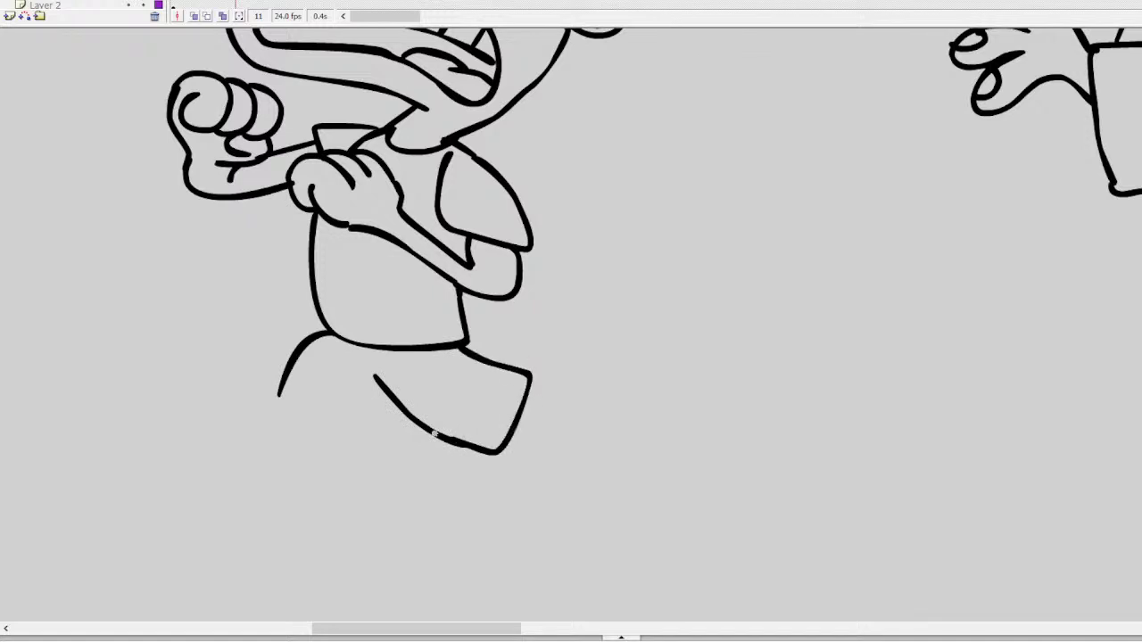
mouse_move(275, 392)
left_mouse_down()
mouse_move(310, 438)
mouse_move(380, 448)
mouse_move(398, 406)
left_mouse_up()
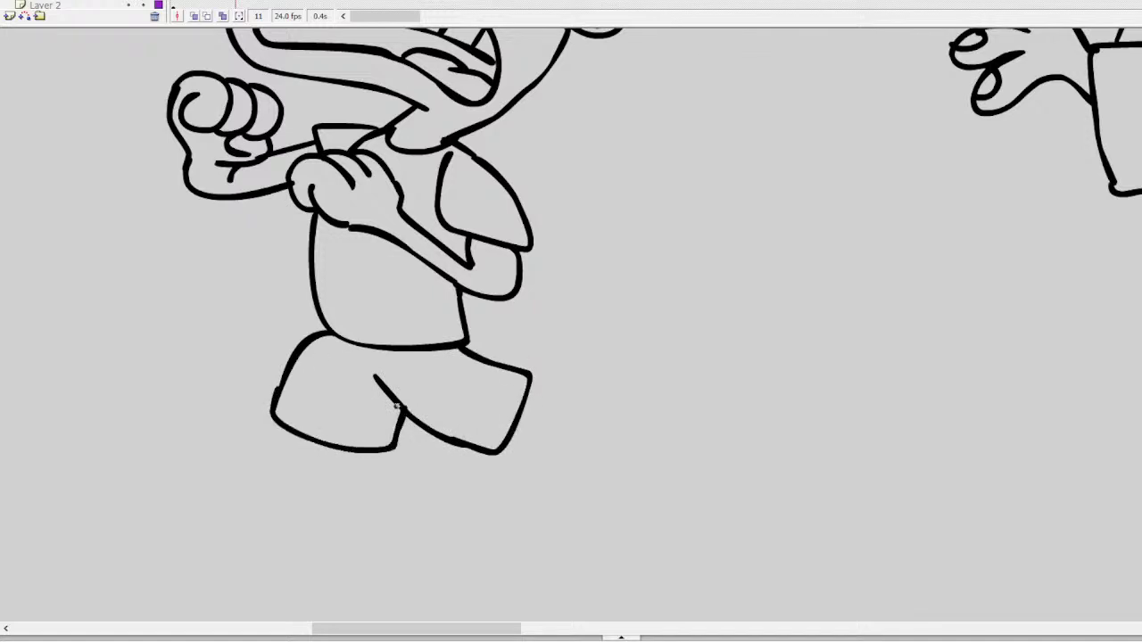
Draw the rear lower leg trailing behind the shorts, ending in an upright shoe with a jagged sole
left_click_drag(527, 399, 588, 411)
left_click_drag(522, 428, 589, 432)
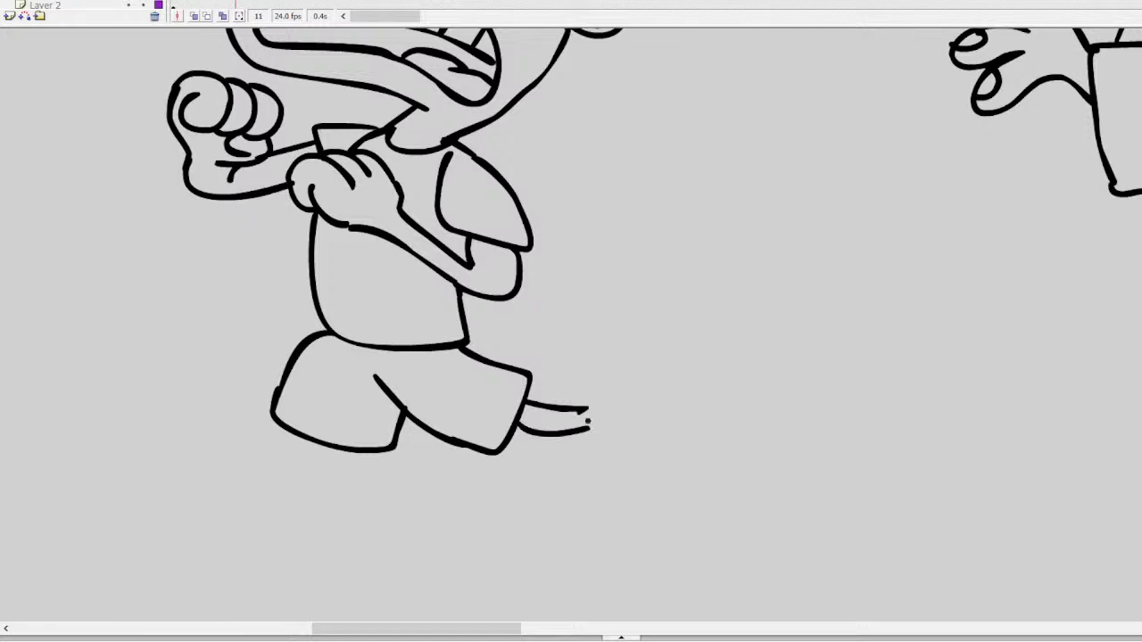
key("ctrl+z")
mouse_move(518, 428)
left_mouse_down()
mouse_move(573, 435)
mouse_move(605, 408)
mouse_move(638, 455)
left_mouse_up()
key("ctrl+z")
mouse_move(577, 436)
left_mouse_down()
mouse_move(627, 403)
mouse_move(640, 447)
mouse_move(635, 496)
mouse_move(586, 474)
mouse_move(575, 436)
mouse_move(599, 402)
mouse_move(627, 424)
mouse_move(631, 491)
mouse_move(596, 500)
mouse_move(576, 433)
mouse_move(640, 411)
mouse_move(625, 507)
left_mouse_up()
key("ctrl+z")
Draw the short front lower leg under the shorts with a flat shoe and a jagged sole
mouse_move(293, 432)
left_mouse_down()
mouse_move(241, 414)
mouse_move(223, 426)
mouse_move(274, 470)
mouse_move(306, 475)
mouse_move(208, 465)
mouse_move(309, 504)
mouse_move(307, 475)
left_mouse_up()
key("ctrl+z")
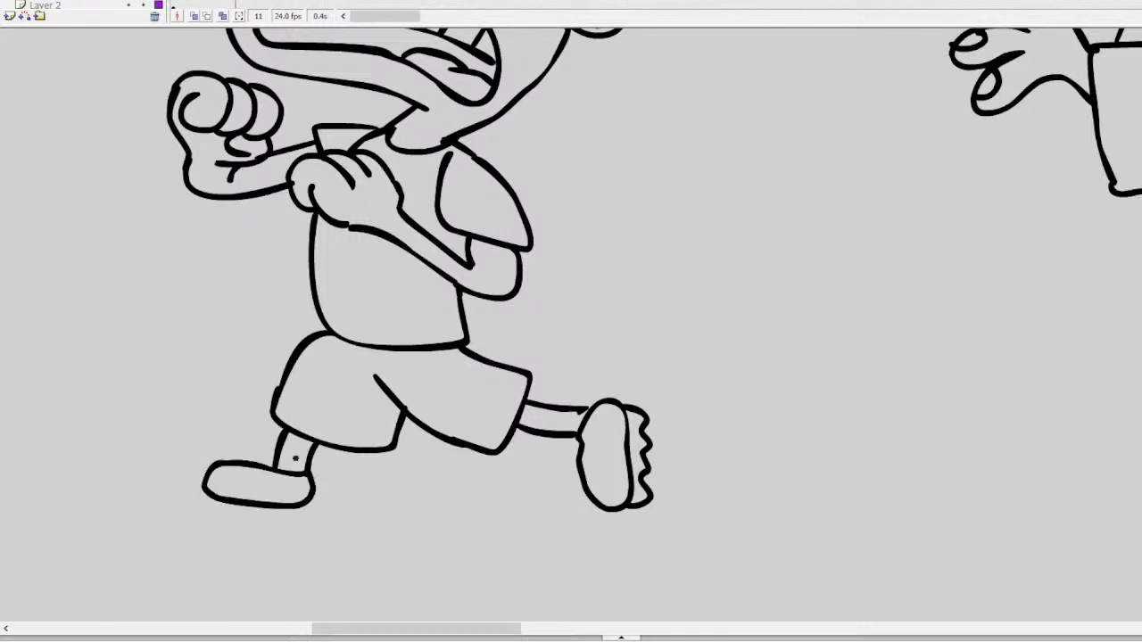
mouse_move(205, 487)
left_mouse_down()
mouse_move(215, 519)
mouse_move(253, 525)
mouse_move(275, 527)
mouse_move(309, 496)
left_mouse_up()
On the empty canvas ahead of the finished runner, draw a new character's two overlapping eyes with pupils and a slanted brow
scroll(571, 321, "up", 5)
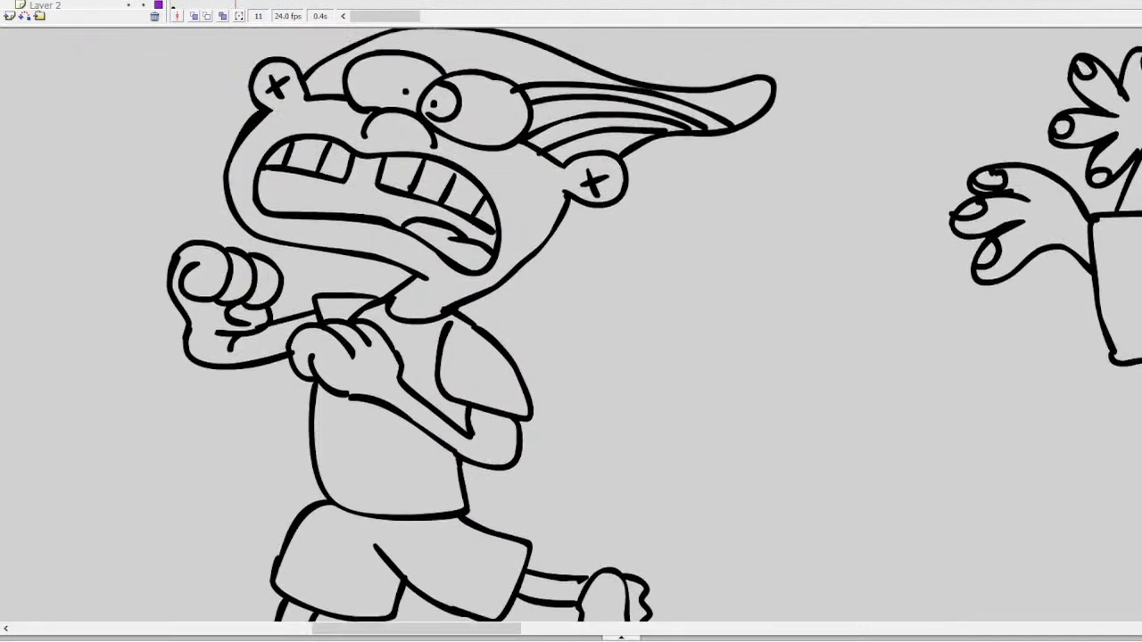
left_click_drag(354, 634, 332, 587)
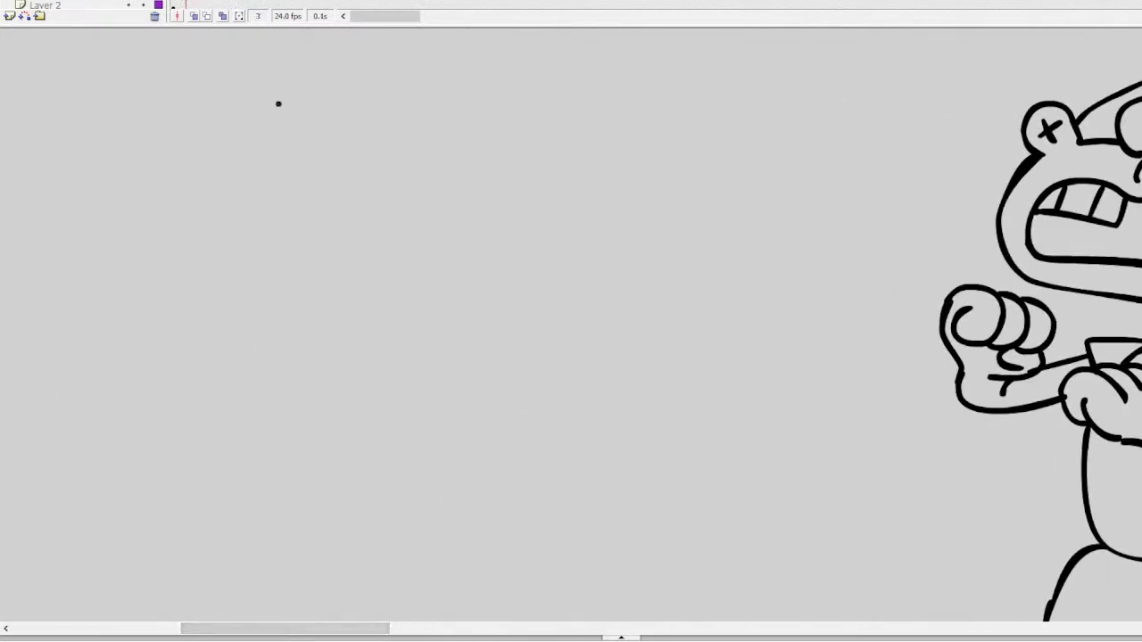
mouse_move(379, 283)
left_mouse_down()
mouse_move(464, 250)
mouse_move(445, 312)
mouse_move(378, 286)
left_mouse_up()
key("ctrl+z")
left_click_drag(378, 204, 479, 247)
mouse_move(397, 223)
left_mouse_down()
mouse_move(366, 263)
mouse_move(406, 314)
mouse_move(459, 293)
mouse_move(464, 252)
left_mouse_up()
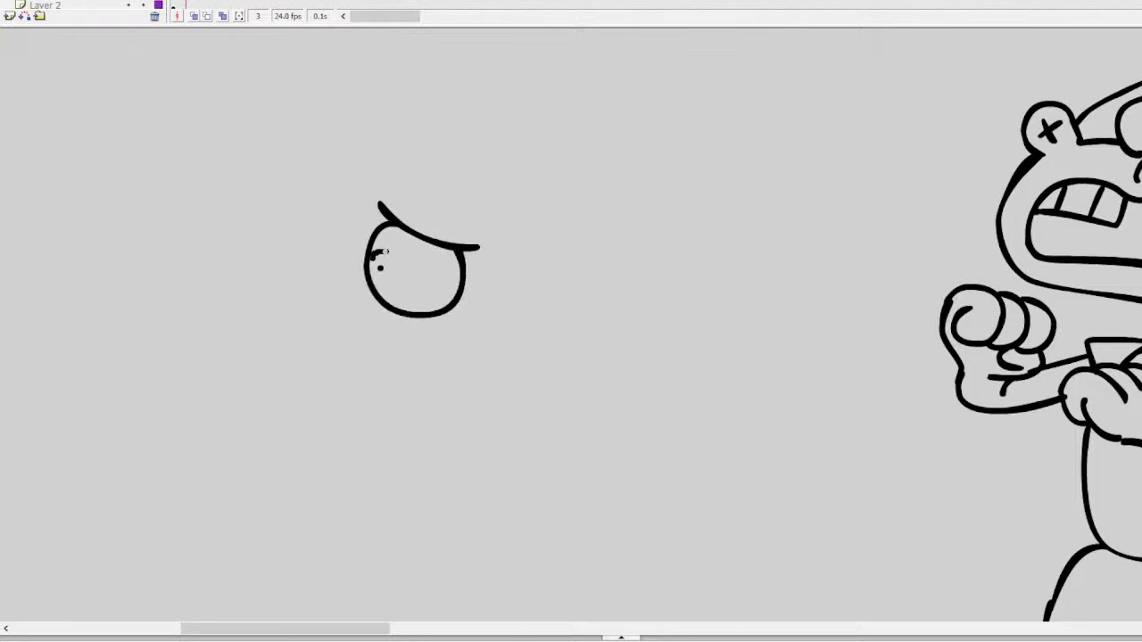
mouse_move(385, 252)
left_mouse_down()
mouse_move(371, 284)
mouse_move(347, 195)
mouse_move(288, 217)
mouse_move(307, 290)
mouse_move(364, 287)
left_mouse_up()
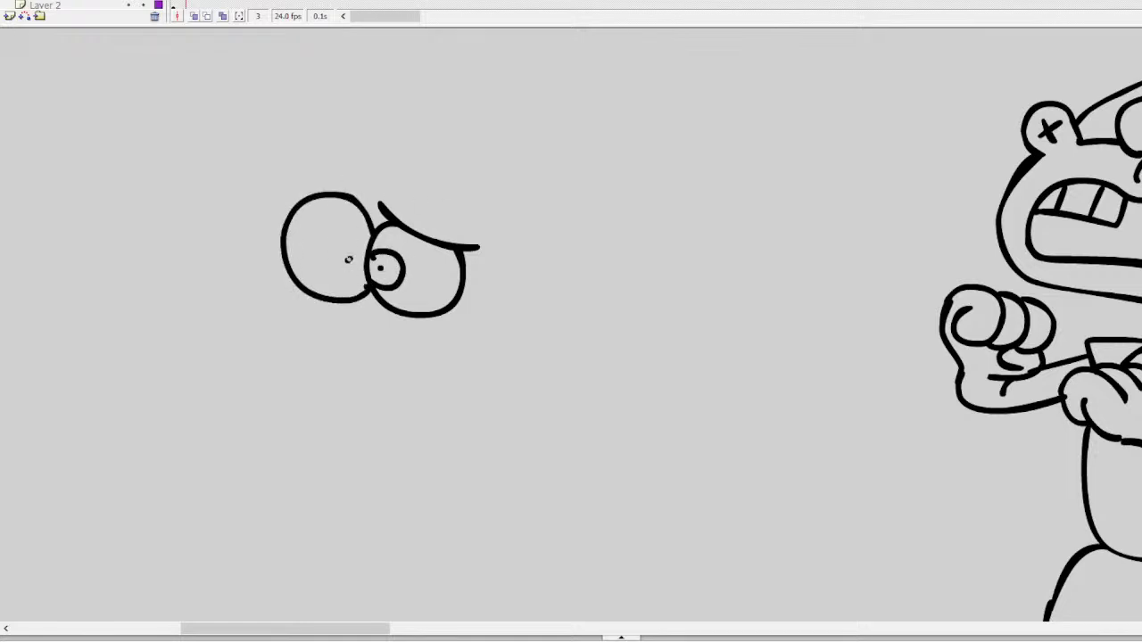
left_click(348, 259)
mouse_move(339, 244)
left_mouse_down()
mouse_move(348, 278)
mouse_move(336, 244)
left_mouse_up()
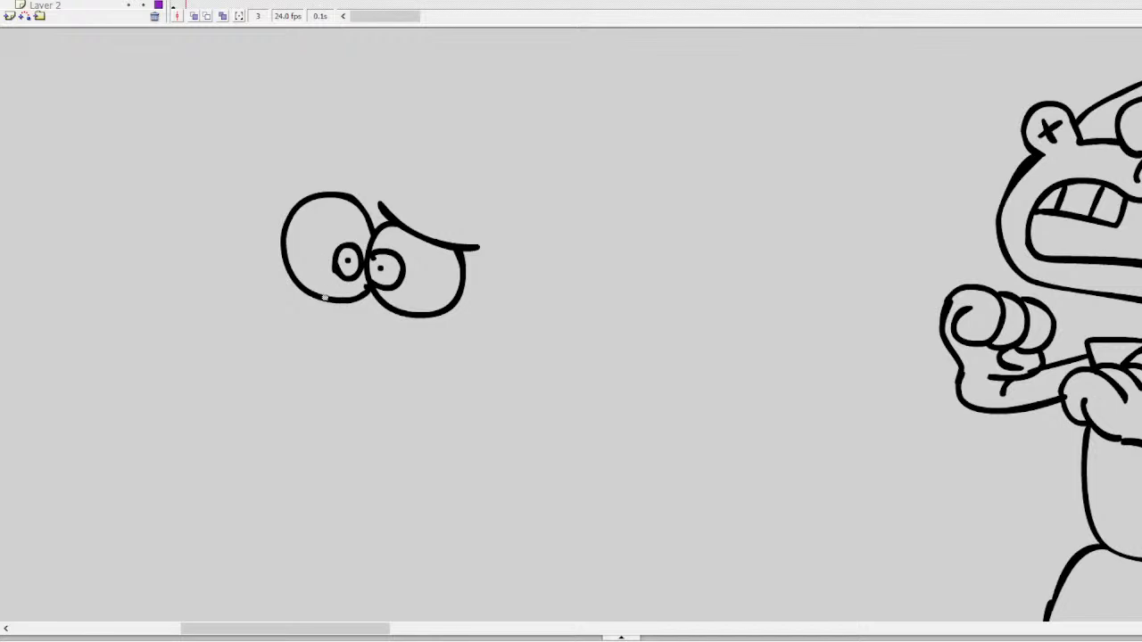
Draw a small nose over the far eye and a long pointed upper lip curving into the wide mouth outline
mouse_move(325, 297)
left_mouse_down()
mouse_move(297, 283)
mouse_move(308, 309)
mouse_move(278, 314)
mouse_move(259, 350)
left_mouse_up()
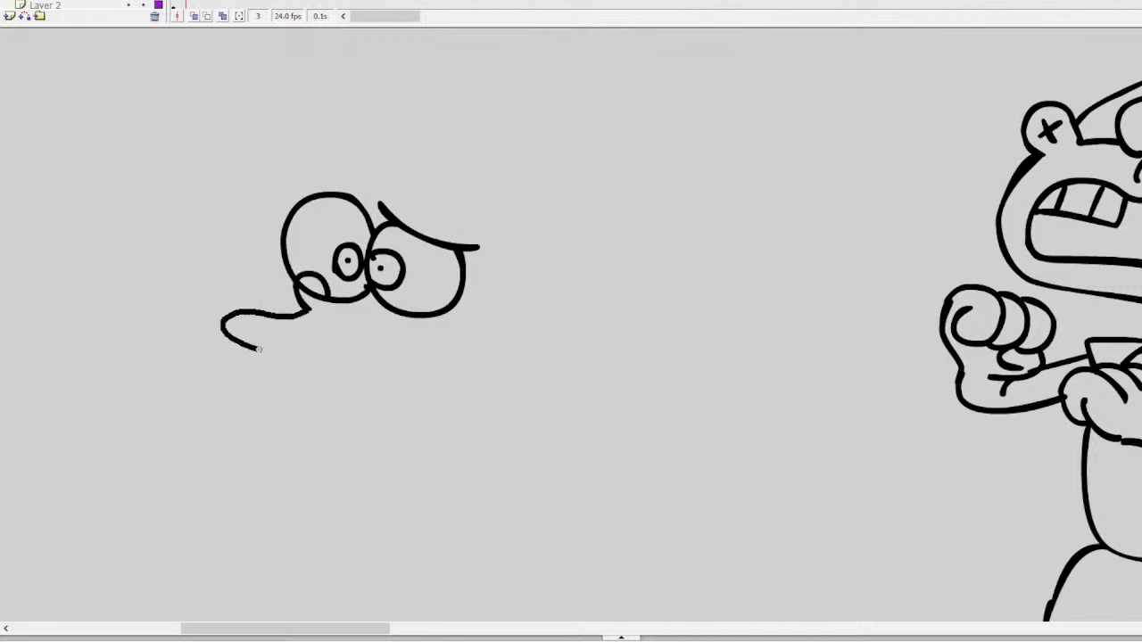
key("ctrl+z")
mouse_move(308, 311)
left_mouse_down()
mouse_move(215, 289)
mouse_move(395, 345)
mouse_move(521, 314)
mouse_move(547, 407)
mouse_move(393, 435)
left_mouse_up()
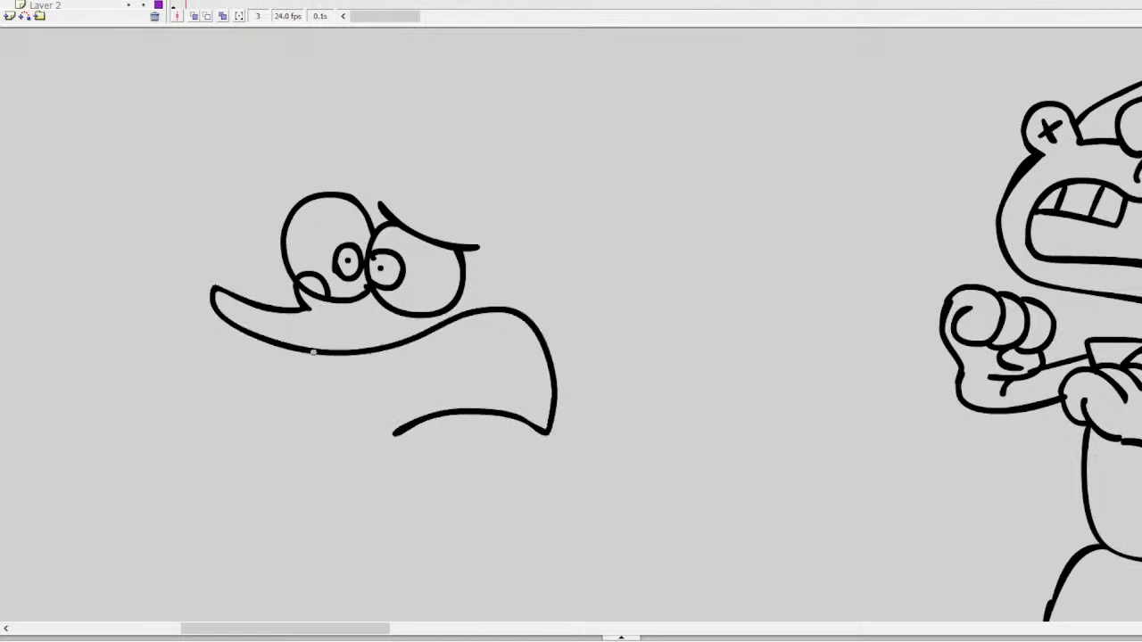
Fill the mouth with upper and lower rows of clenched teeth, and draw the lower lip beneath them
mouse_move(312, 353)
left_mouse_down()
mouse_move(355, 381)
mouse_move(546, 356)
mouse_move(506, 412)
left_mouse_up()
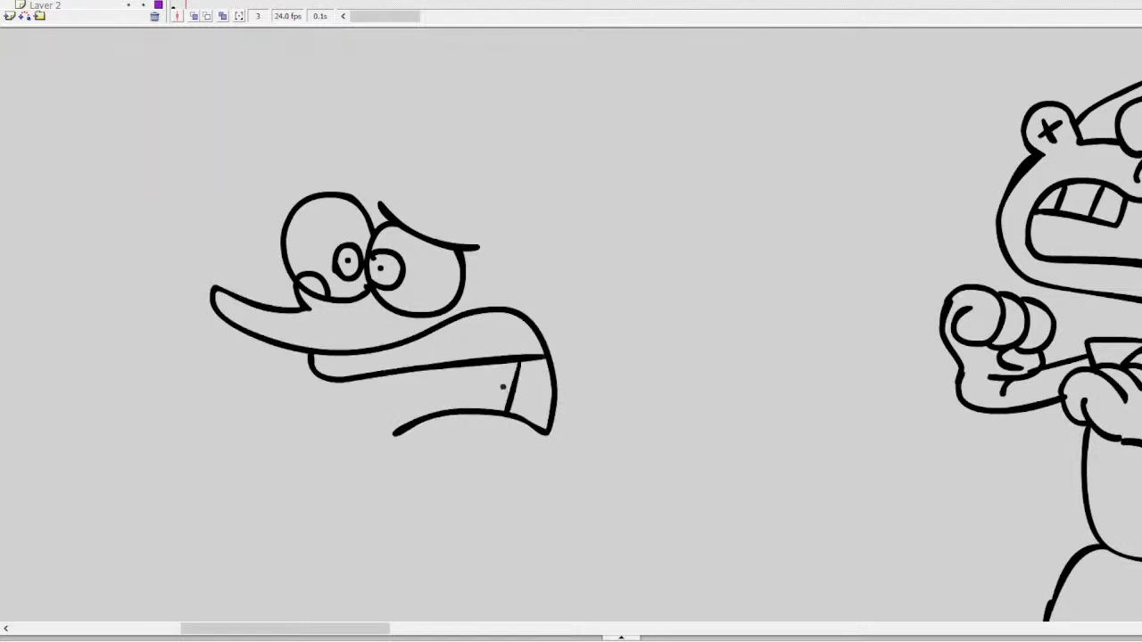
mouse_move(456, 365)
left_mouse_down()
mouse_move(440, 412)
mouse_move(353, 446)
left_mouse_up()
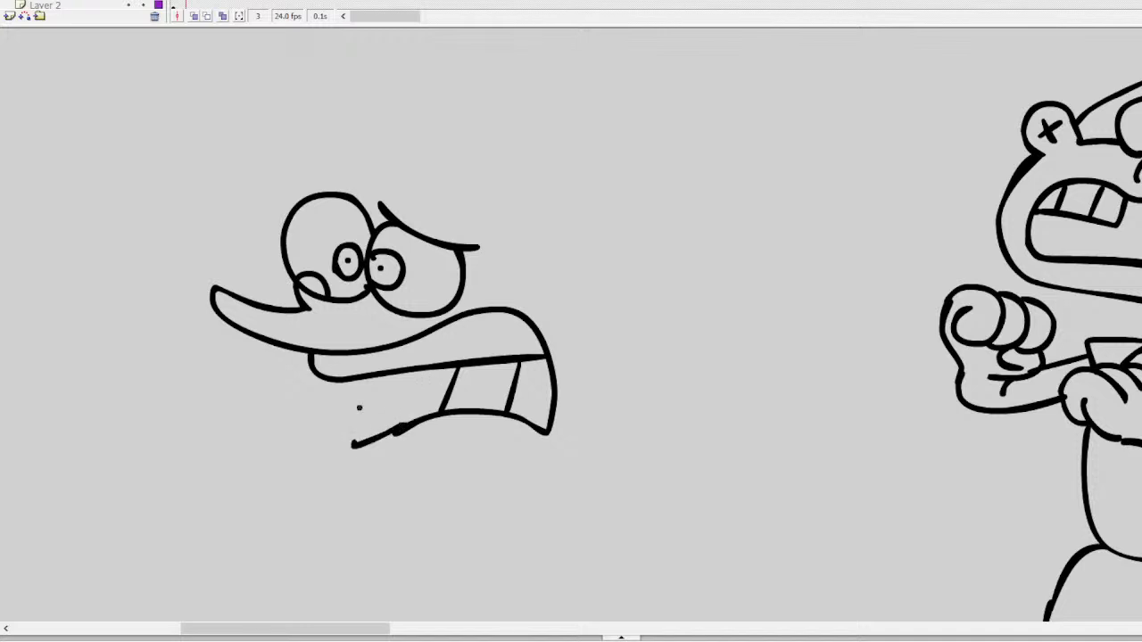
left_click_drag(388, 374, 363, 429)
key("ctrl+z")
left_click_drag(409, 373, 387, 430)
left_click_drag(352, 355, 352, 370)
left_click_drag(407, 335, 411, 366)
left_click_drag(468, 314, 463, 360)
left_click_drag(513, 314, 517, 355)
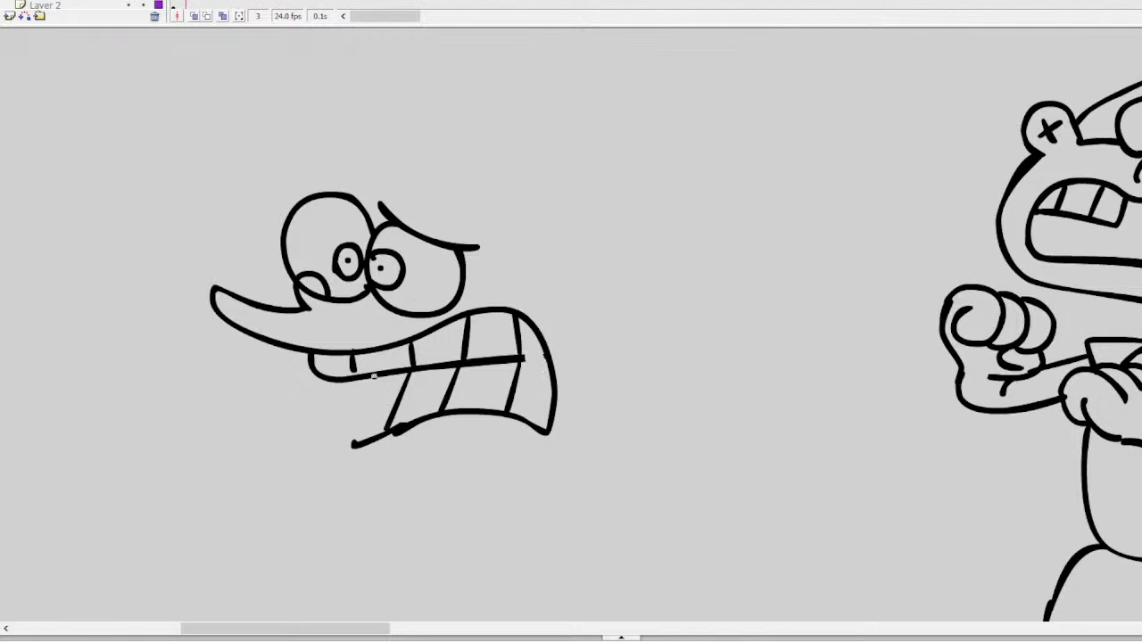
mouse_move(374, 375)
left_mouse_down()
mouse_move(353, 444)
mouse_move(461, 481)
left_mouse_up()
Outline the top of the head with an x-marked round ear, and add three windblown hair strands
left_click_drag(292, 204, 314, 168)
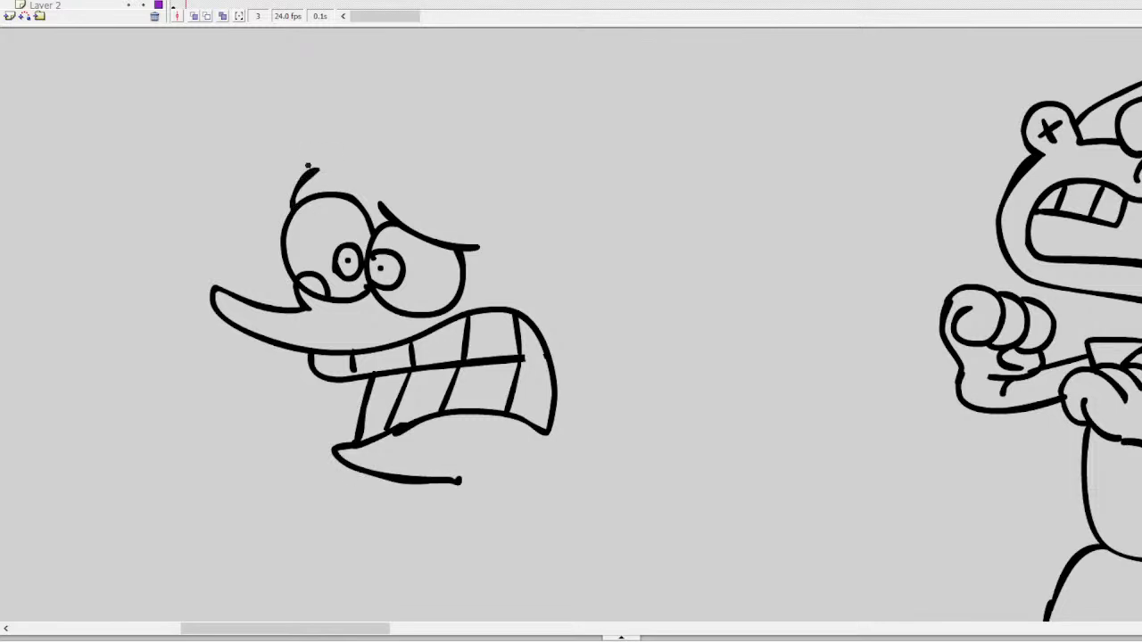
key("ctrl+z")
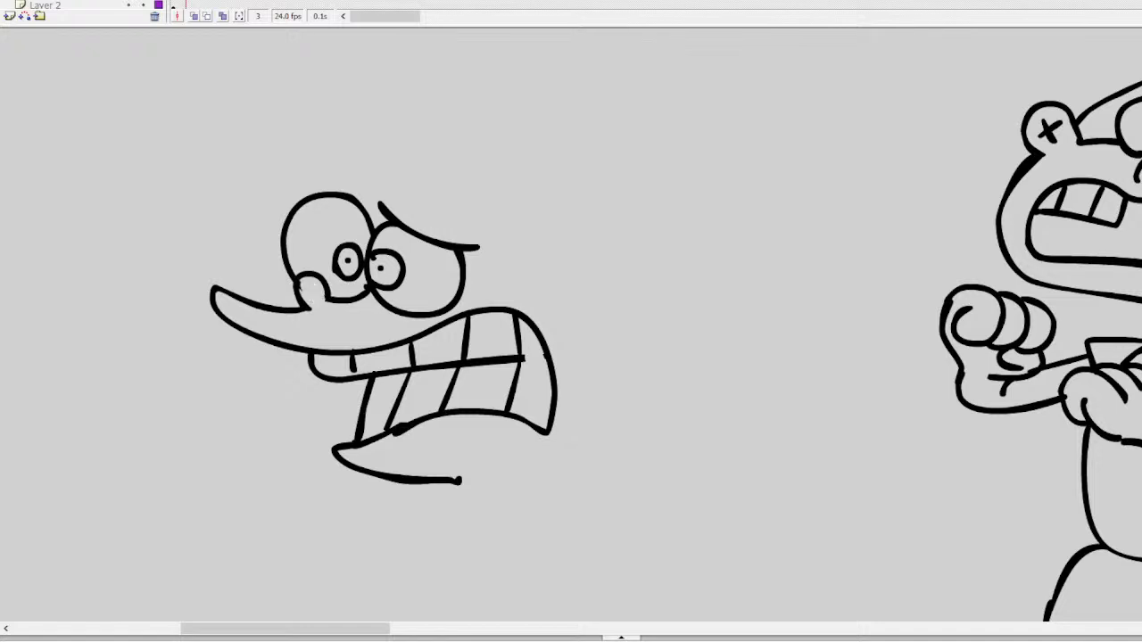
mouse_move(539, 264)
left_mouse_down()
mouse_move(599, 253)
mouse_move(564, 292)
mouse_move(593, 279)
mouse_move(564, 287)
left_mouse_up()
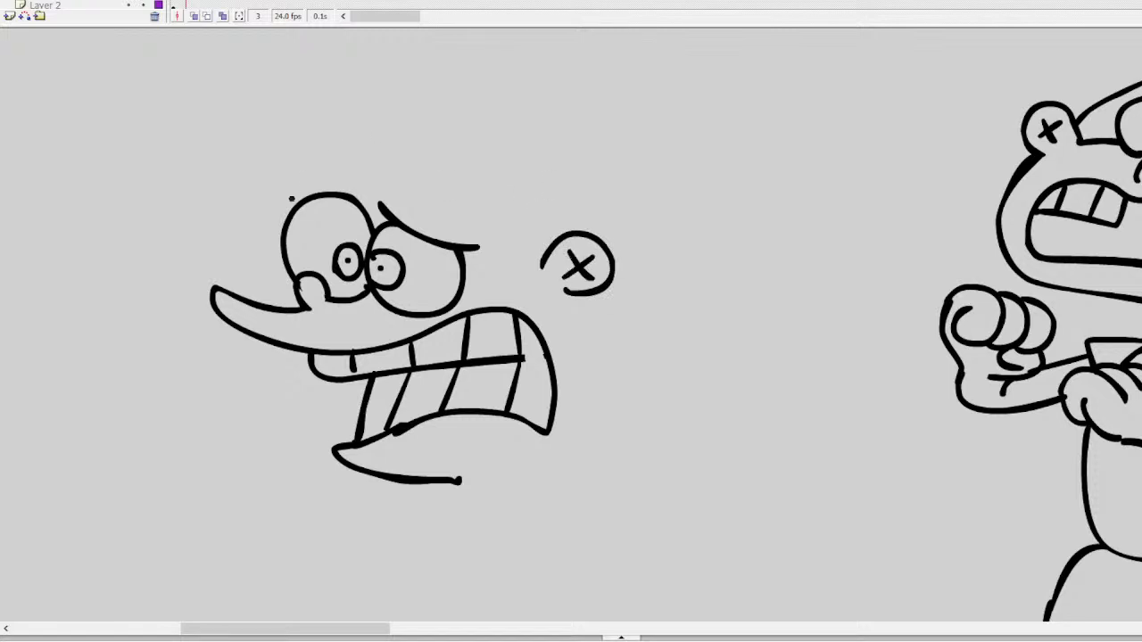
mouse_move(281, 234)
left_mouse_down()
mouse_move(400, 166)
mouse_move(528, 200)
mouse_move(541, 253)
left_mouse_up()
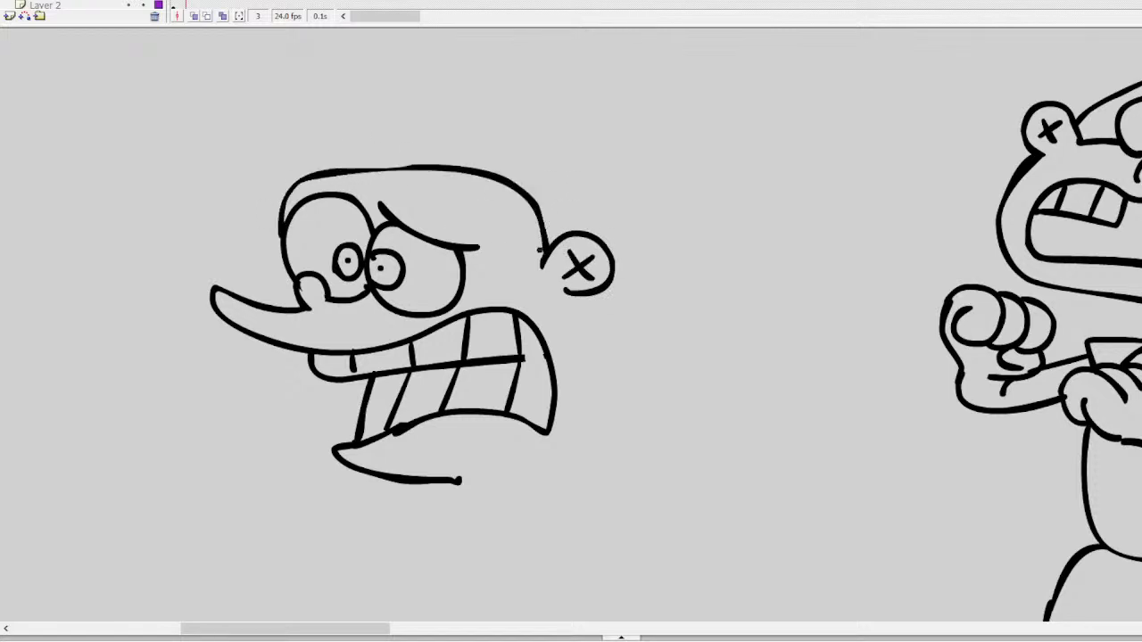
mouse_move(475, 164)
left_mouse_down()
mouse_move(575, 140)
mouse_move(732, 163)
mouse_move(629, 172)
mouse_move(537, 159)
left_mouse_up()
mouse_move(419, 166)
left_mouse_down()
mouse_move(435, 146)
mouse_move(606, 111)
mouse_move(669, 125)
mouse_move(546, 125)
mouse_move(451, 154)
mouse_move(578, 80)
mouse_move(413, 141)
mouse_move(397, 161)
left_mouse_up()
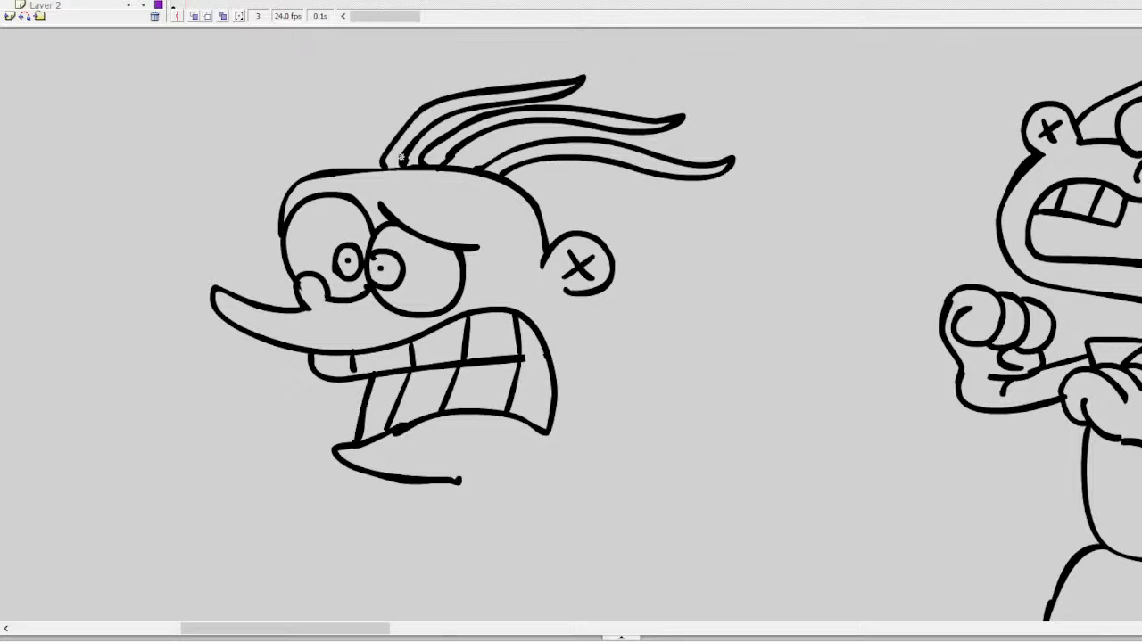
Draw the back of the neck below the ear and a short sleeve with an open cuff pointing forward
left_click_drag(458, 480, 591, 485)
key("ctrl+z")
mouse_move(580, 294)
left_mouse_down()
mouse_move(603, 324)
mouse_move(624, 441)
mouse_move(579, 442)
mouse_move(546, 524)
mouse_move(652, 513)
left_mouse_up()
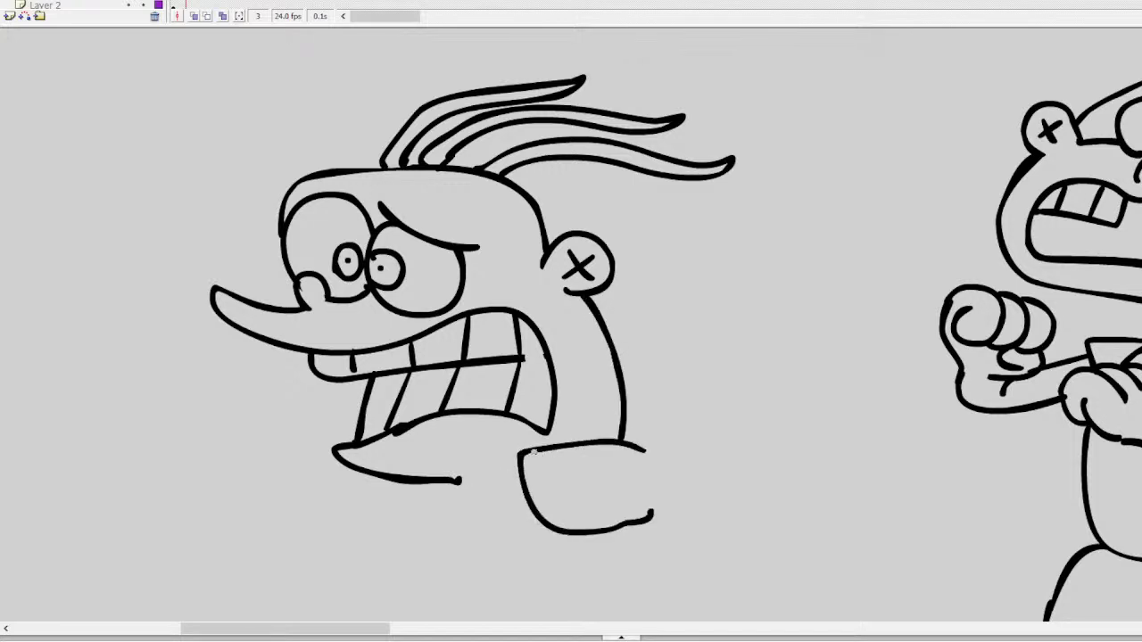
left_click_drag(534, 452, 556, 518)
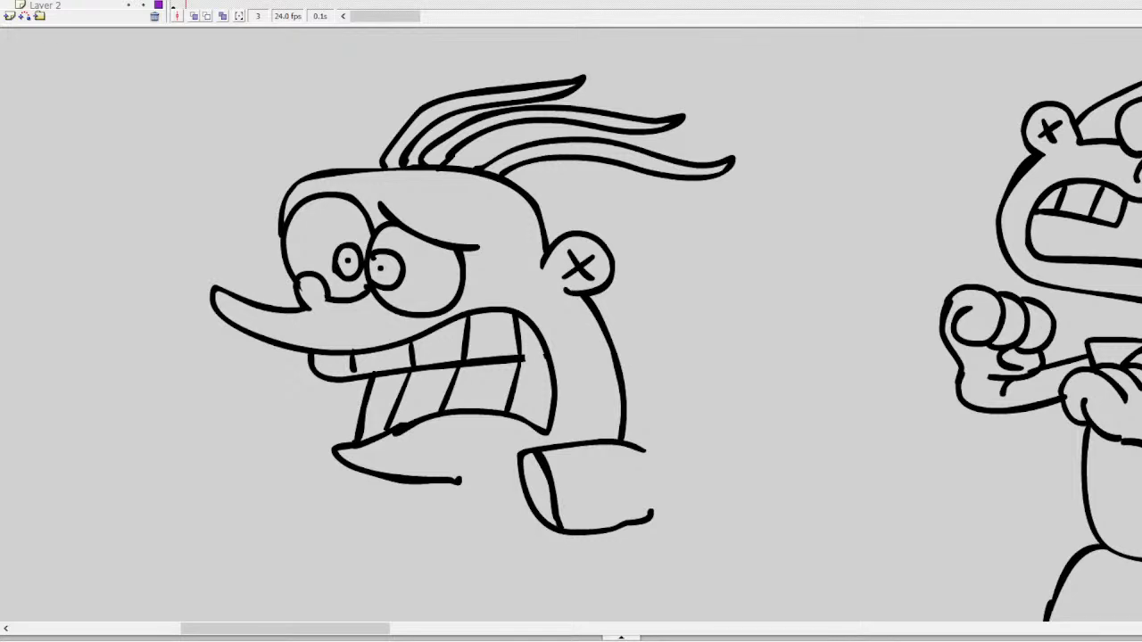
Draw the near arm stretched forward from the sleeve with an open hand, and outline the forward-leaning shirt body
scroll(571, 321, "down", 3)
mouse_move(527, 331)
left_mouse_down()
mouse_move(302, 316)
mouse_move(257, 254)
mouse_move(260, 296)
mouse_move(214, 323)
mouse_move(265, 320)
left_mouse_up()
mouse_move(252, 330)
left_mouse_down()
mouse_move(258, 354)
mouse_move(289, 339)
mouse_move(526, 348)
left_mouse_up()
mouse_move(629, 266)
left_mouse_down()
mouse_move(675, 290)
mouse_move(757, 382)
mouse_move(566, 435)
mouse_move(456, 346)
left_mouse_up()
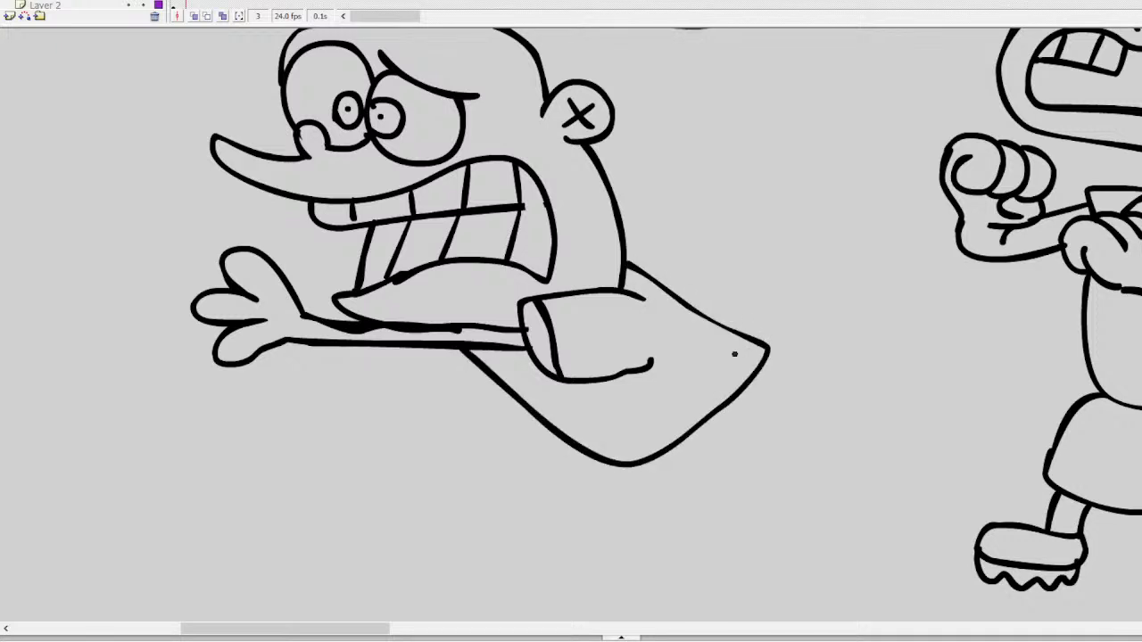
Draw the shorts with the rear leg extended straight back and the front leg bent forward under the shirt
left_click_drag(750, 385, 856, 414)
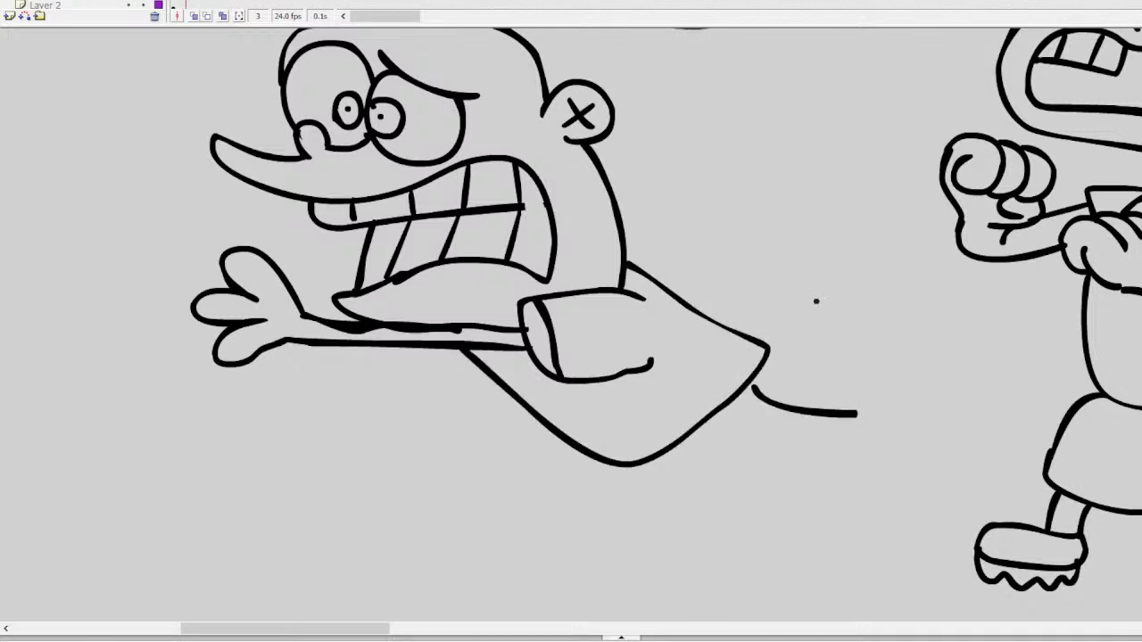
key("ctrl+z")
mouse_move(747, 385)
left_mouse_down()
mouse_move(815, 388)
mouse_move(838, 433)
mouse_move(745, 454)
left_mouse_up()
key("ctrl+z")
mouse_move(765, 359)
left_mouse_down()
mouse_move(894, 382)
mouse_move(848, 462)
mouse_move(783, 456)
mouse_move(676, 418)
left_mouse_up()
key("ctrl+z")
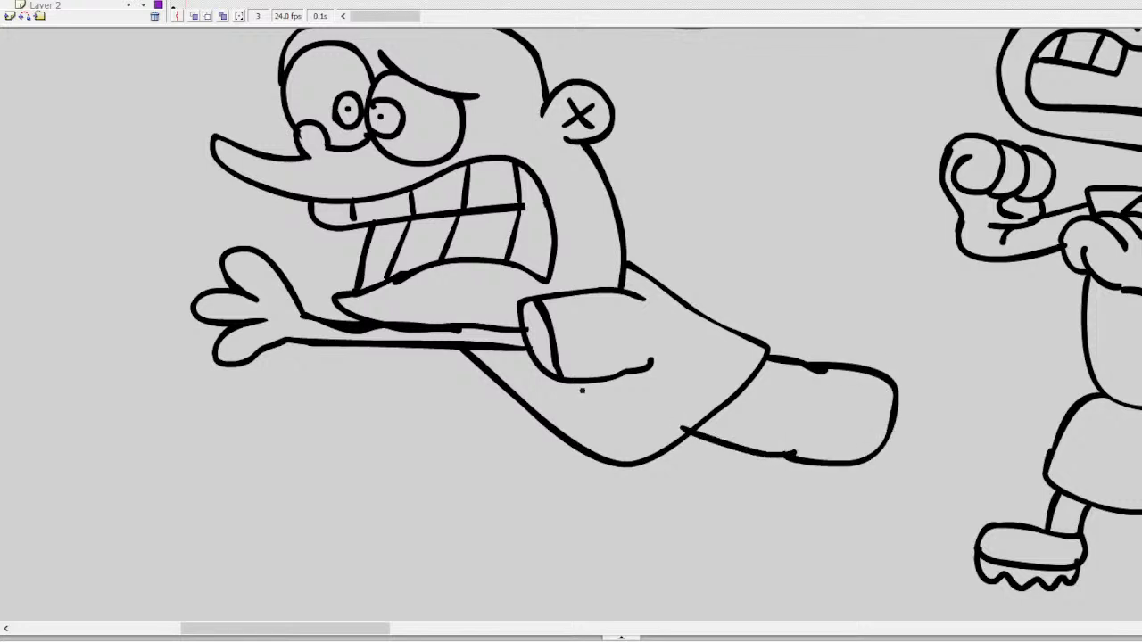
mouse_move(556, 439)
left_mouse_down()
mouse_move(566, 509)
mouse_move(678, 523)
left_mouse_up()
mouse_move(722, 448)
left_mouse_down()
mouse_move(658, 478)
mouse_move(729, 507)
mouse_move(660, 522)
left_mouse_up()
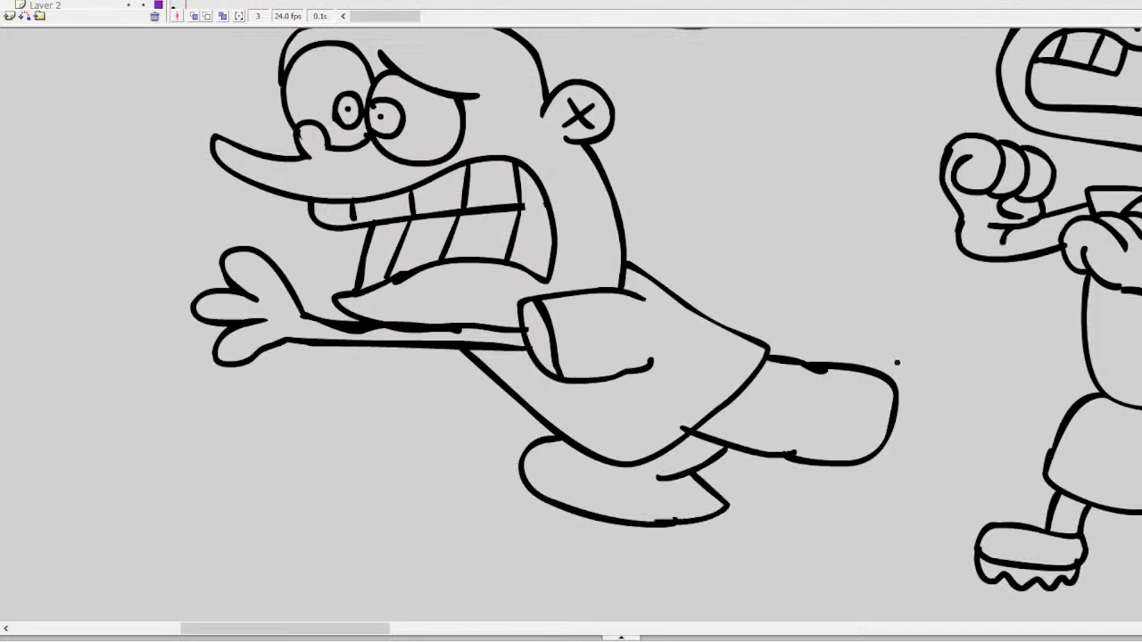
Draw shoes with jagged soles at the ends of the rear and front legs
mouse_move(895, 378)
left_mouse_down()
mouse_move(928, 377)
mouse_move(967, 457)
mouse_move(892, 416)
left_mouse_up()
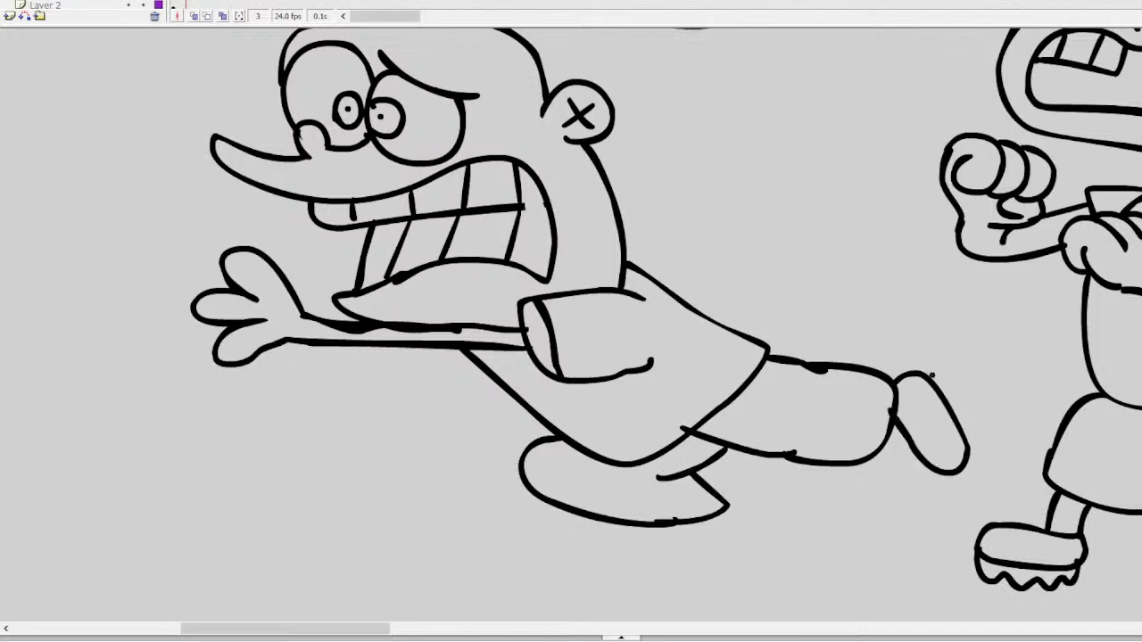
mouse_move(930, 376)
left_mouse_down()
mouse_move(956, 381)
mouse_move(978, 410)
mouse_move(987, 440)
mouse_move(964, 466)
left_mouse_up()
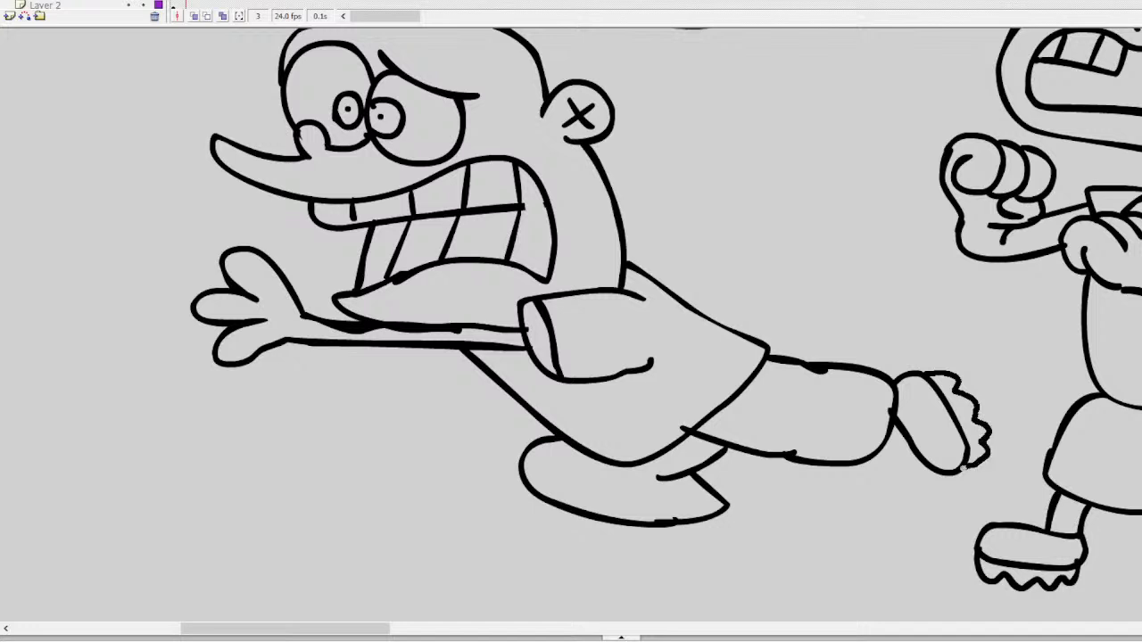
mouse_move(614, 524)
left_mouse_down()
mouse_move(684, 559)
mouse_move(729, 510)
left_mouse_up()
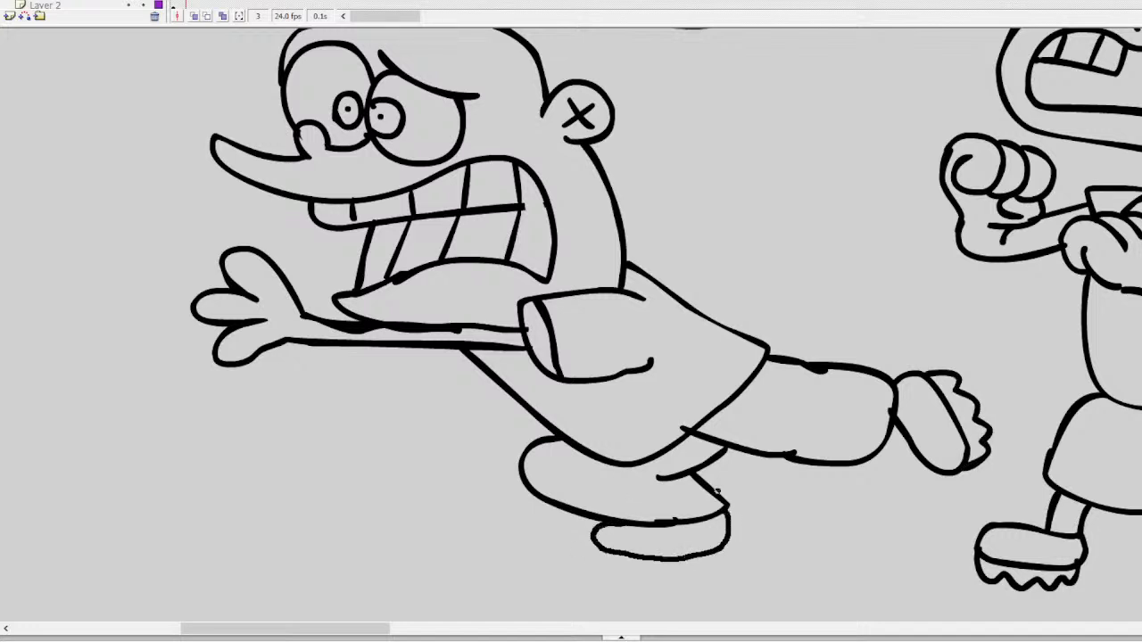
mouse_move(602, 546)
left_mouse_down()
mouse_move(576, 564)
mouse_move(614, 545)
mouse_move(619, 571)
mouse_move(714, 573)
mouse_move(729, 537)
left_mouse_up()
key("ctrl+z")
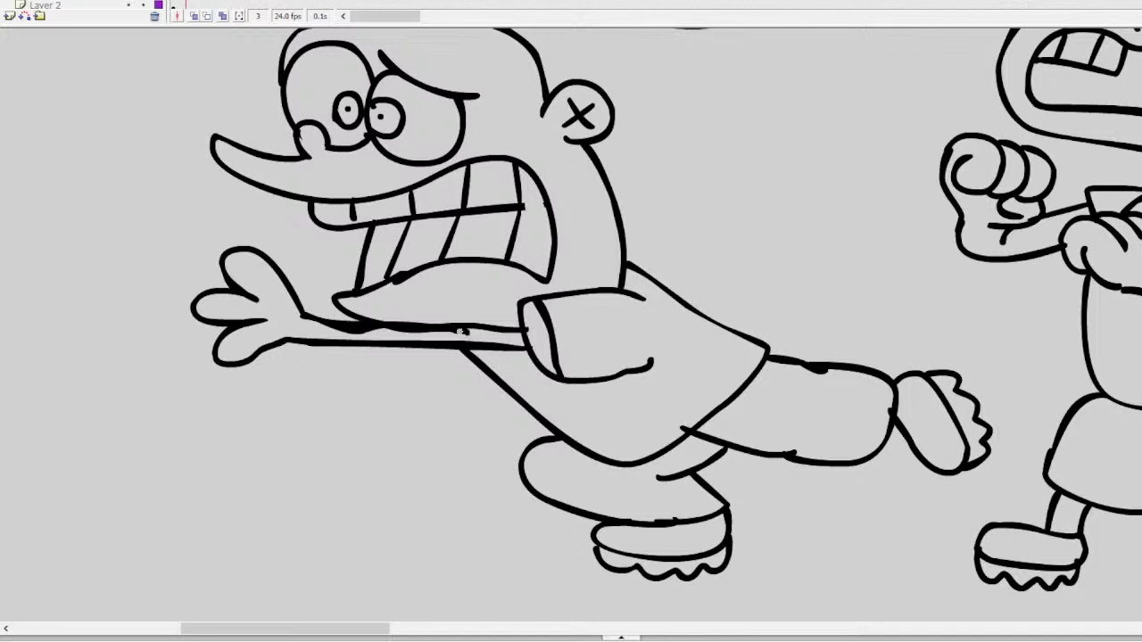
Clean up the near forearm's upper line, and draw the far open hand and forearm behind the near hand
left_click_drag(462, 332, 338, 330)
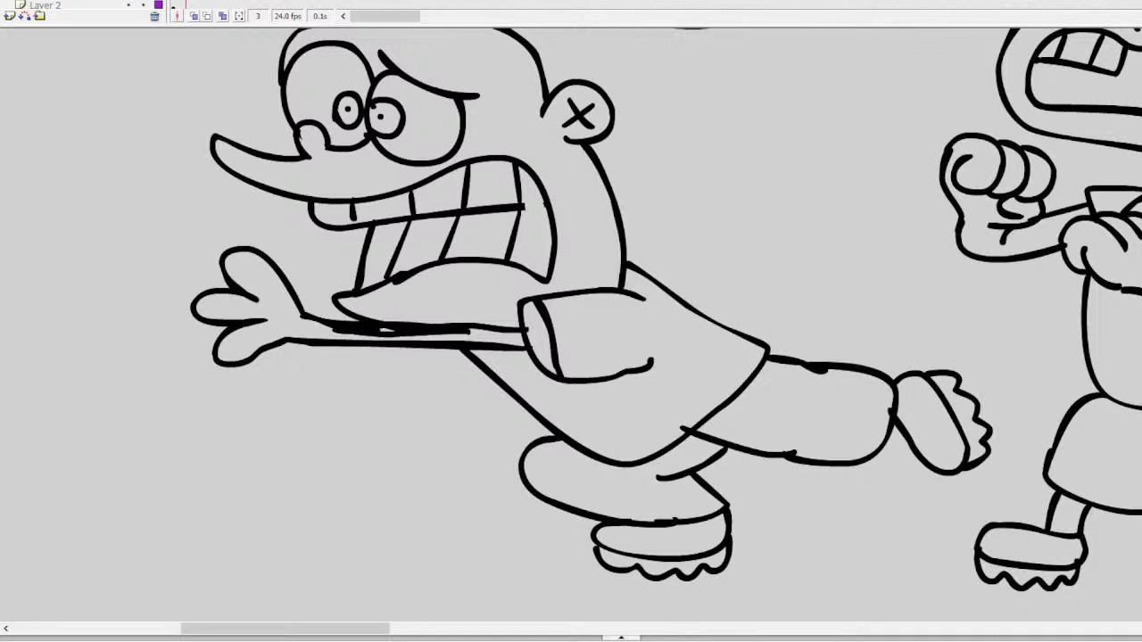
mouse_move(481, 330)
left_mouse_down()
mouse_move(335, 330)
mouse_move(313, 318)
left_mouse_up()
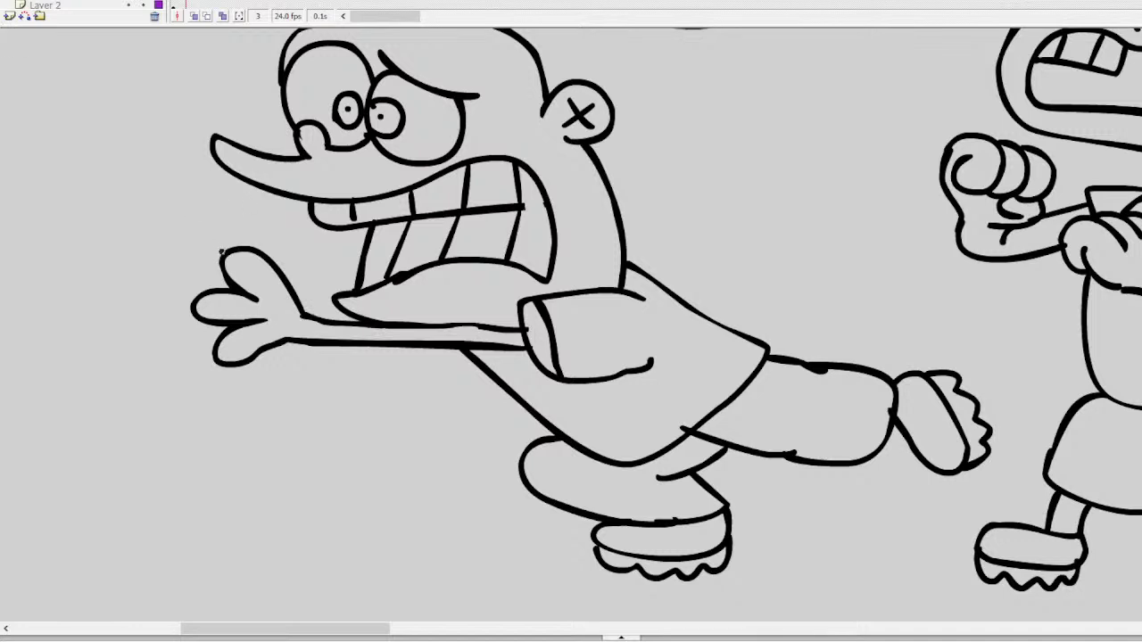
mouse_move(221, 253)
left_mouse_down()
mouse_move(168, 223)
mouse_move(174, 246)
mouse_move(125, 241)
mouse_move(186, 285)
mouse_move(159, 323)
mouse_move(213, 309)
left_mouse_up()
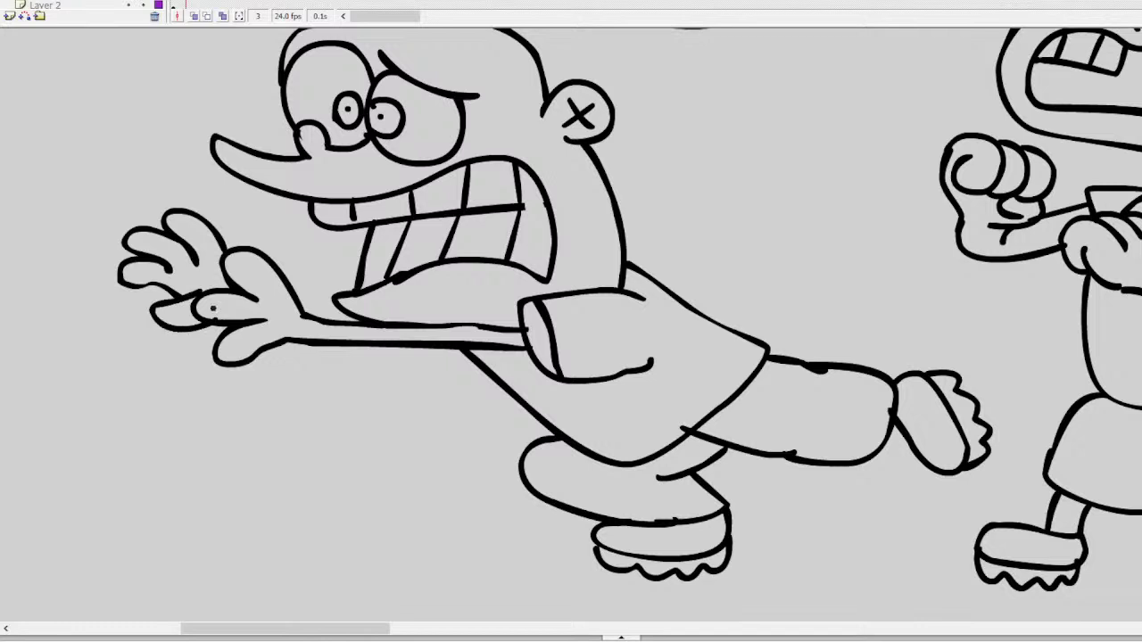
left_click_drag(300, 297, 330, 298)
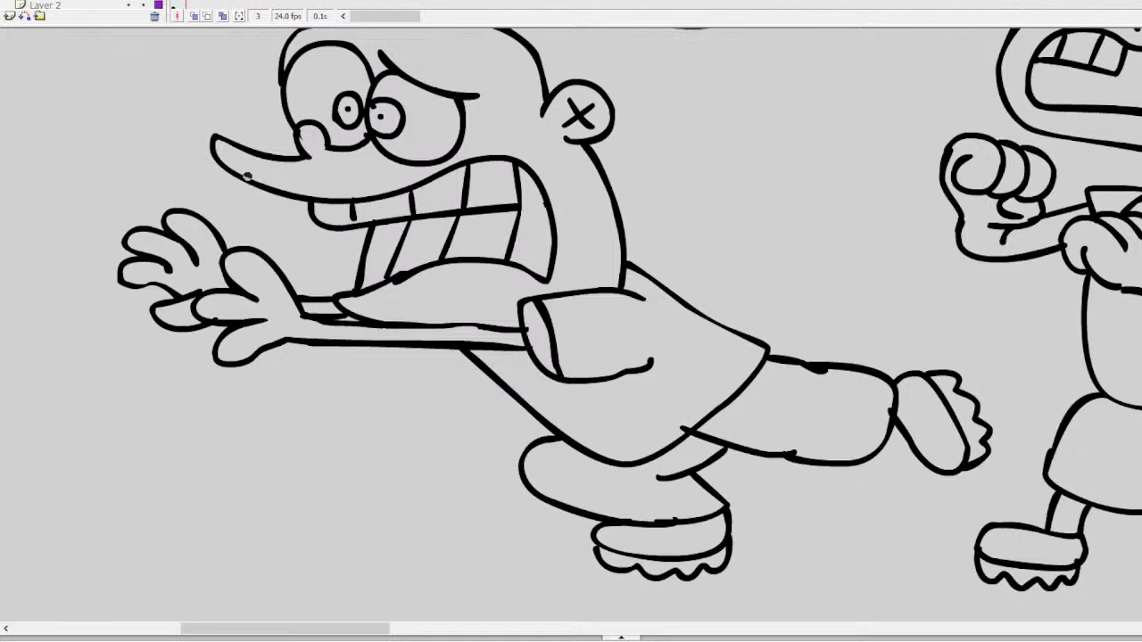
Redraw the front edge of the lower teeth farther forward, add a curved back edge, and erase the old lower tooth dividers
left_click_drag(369, 237, 355, 284)
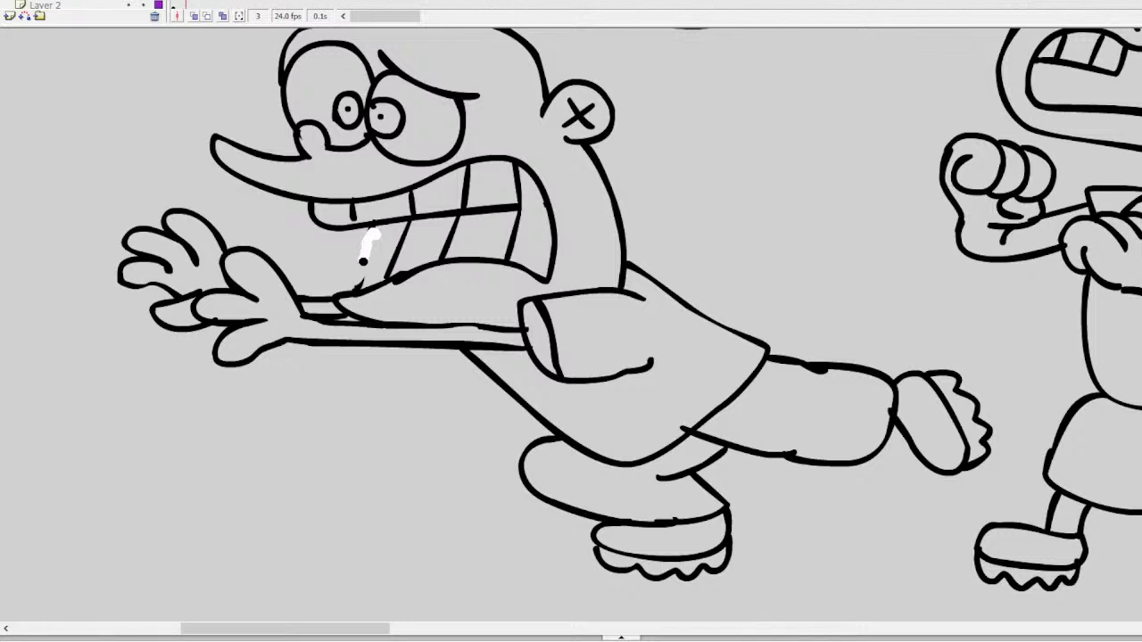
left_click_drag(359, 284, 366, 215)
left_click_drag(345, 287, 364, 224)
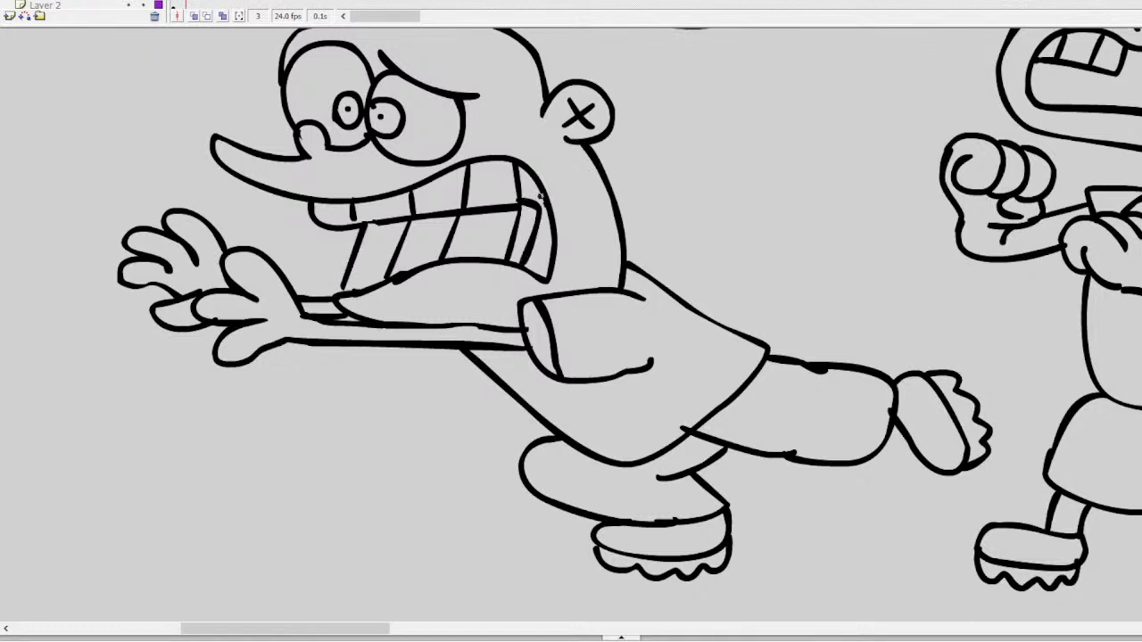
mouse_move(524, 203)
left_mouse_down()
mouse_move(536, 234)
mouse_move(519, 265)
left_mouse_up()
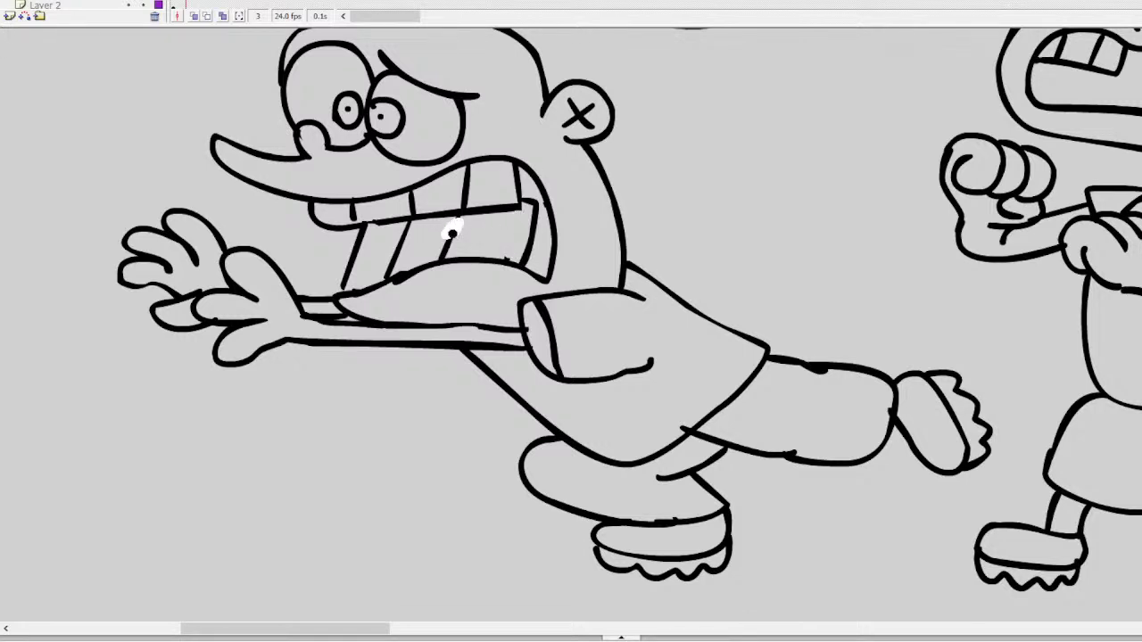
mouse_move(443, 249)
left_mouse_down()
mouse_move(390, 264)
mouse_move(387, 275)
left_mouse_up()
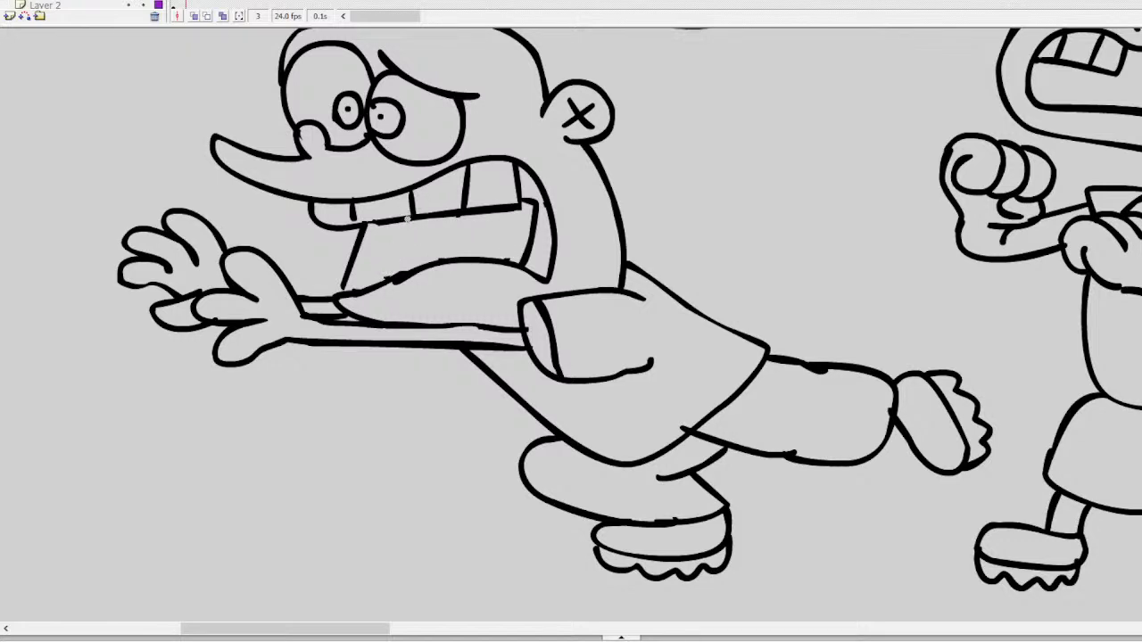
Draw two more slanted dividers across the lower teeth of the long-nosed running character
left_click_drag(410, 216, 397, 272)
key("ctrl+z")
left_click_drag(417, 220, 412, 265)
left_click_drag(487, 208, 467, 261)
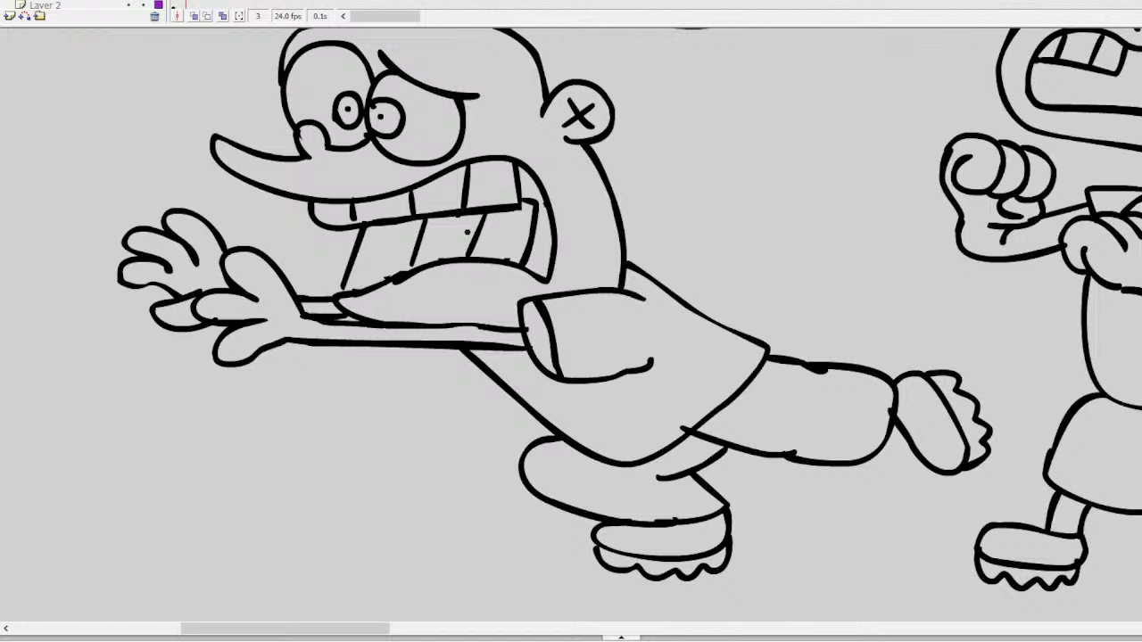
Redraw the lower lip and jaw as a pointed shape extending forward under the teeth, and erase the old jaw lines
scroll(571, 322, "up", 3)
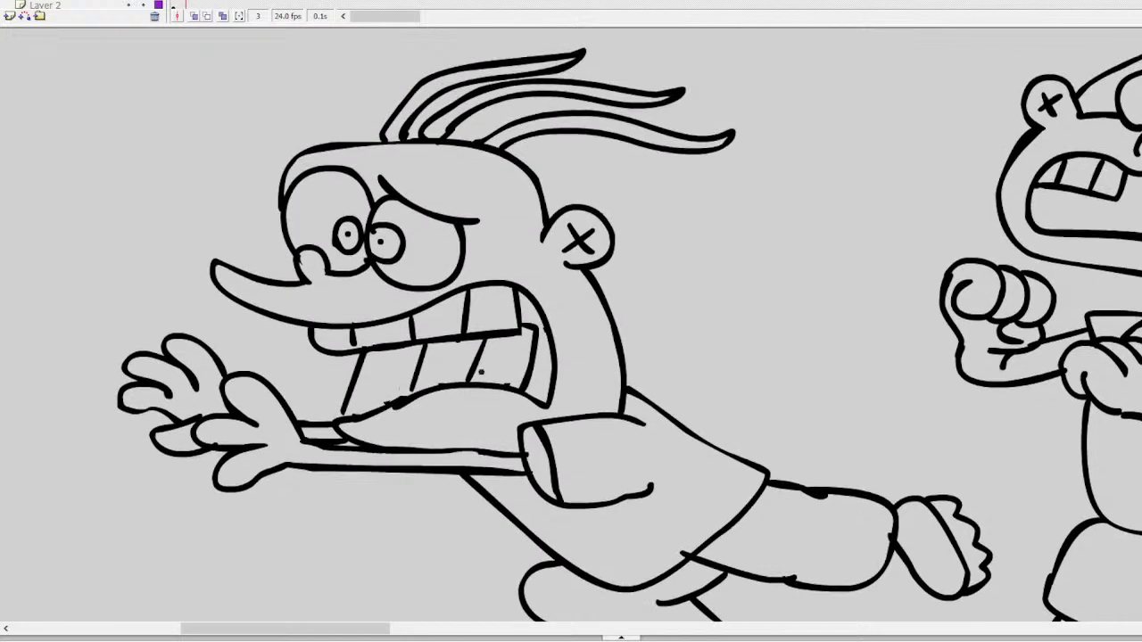
mouse_move(497, 385)
left_mouse_down()
mouse_move(355, 368)
mouse_move(319, 383)
mouse_move(521, 452)
left_mouse_up()
key("e")
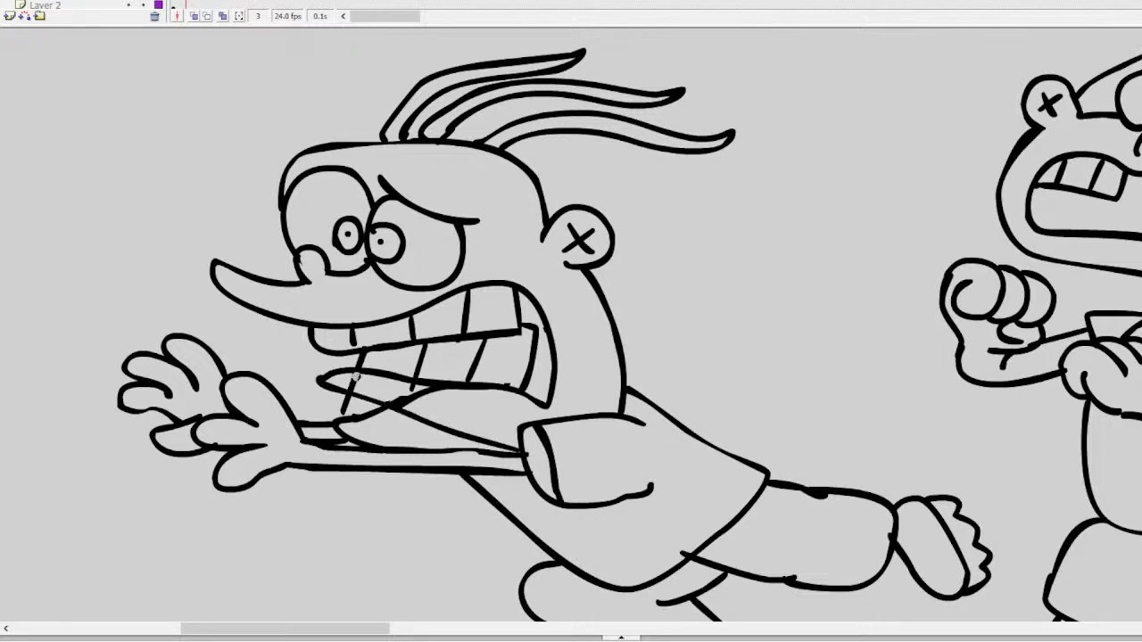
mouse_move(358, 372)
left_mouse_down()
mouse_move(341, 433)
mouse_move(402, 392)
mouse_move(434, 395)
mouse_move(404, 387)
mouse_move(446, 392)
mouse_move(395, 394)
mouse_move(408, 403)
mouse_move(395, 399)
mouse_move(359, 437)
left_mouse_up()
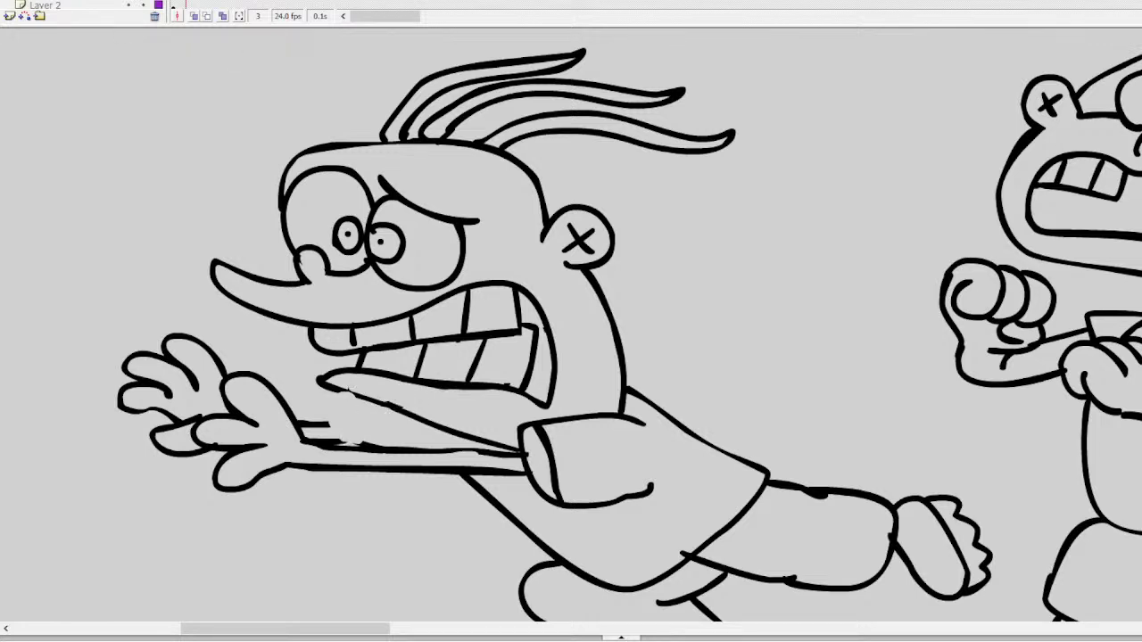
mouse_move(337, 375)
left_mouse_down()
mouse_move(348, 394)
mouse_move(390, 408)
left_mouse_up()
Draw the far forearm's upper and lower lines from the hand back to the jaw, closed off at the near end
left_click_drag(325, 423, 451, 426)
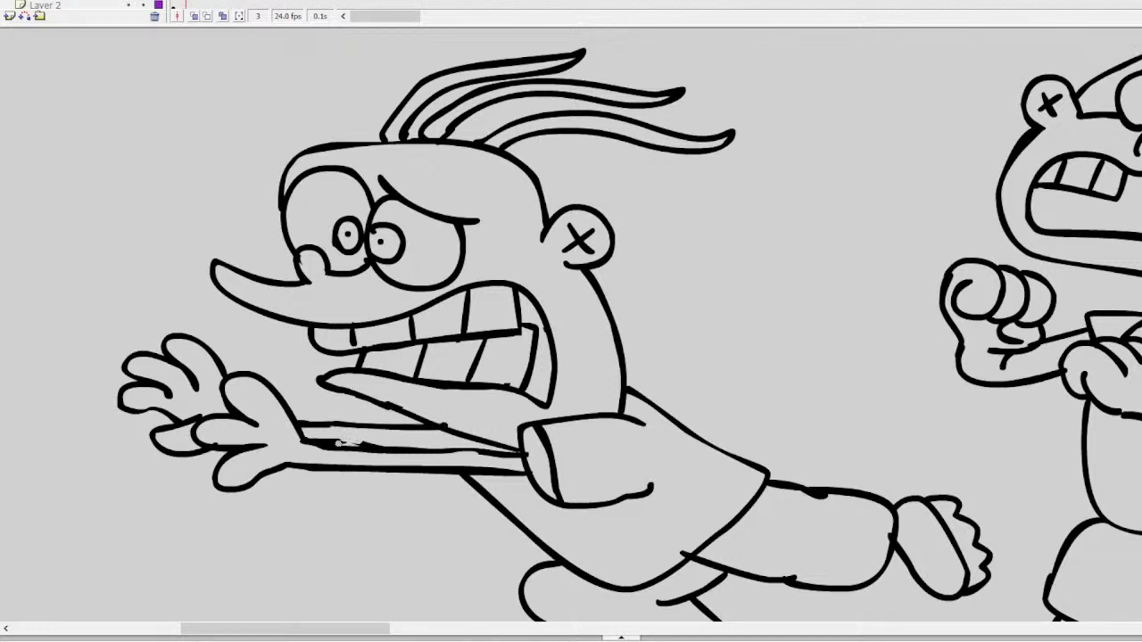
left_click_drag(339, 443, 466, 441)
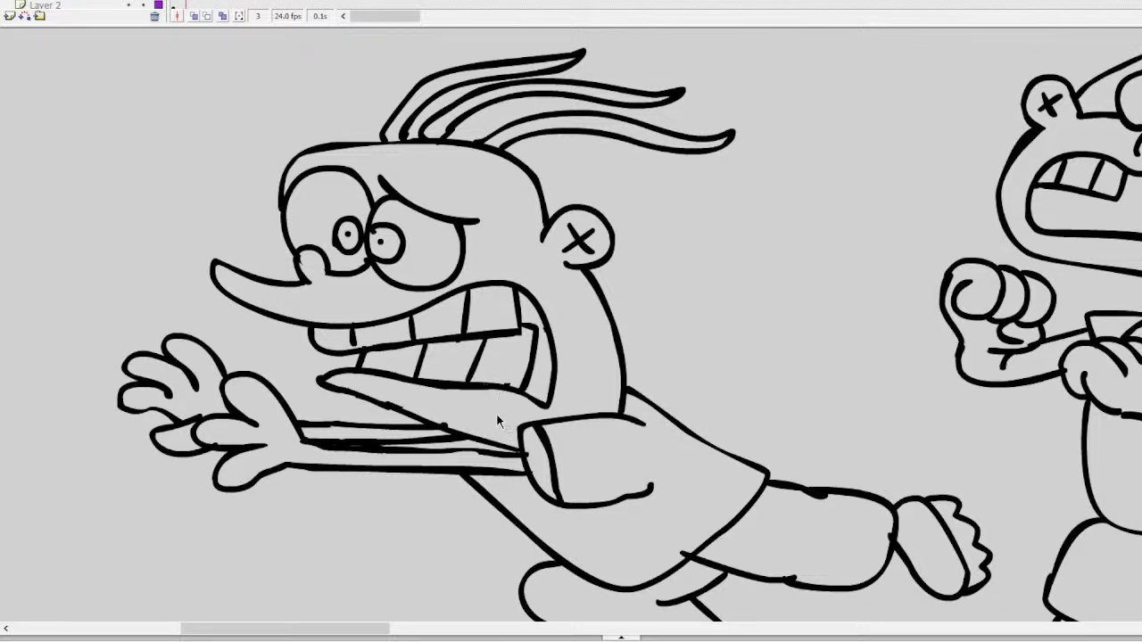
key("ctrl+z")
mouse_move(442, 427)
left_mouse_down()
mouse_move(453, 452)
mouse_move(327, 444)
left_mouse_up()
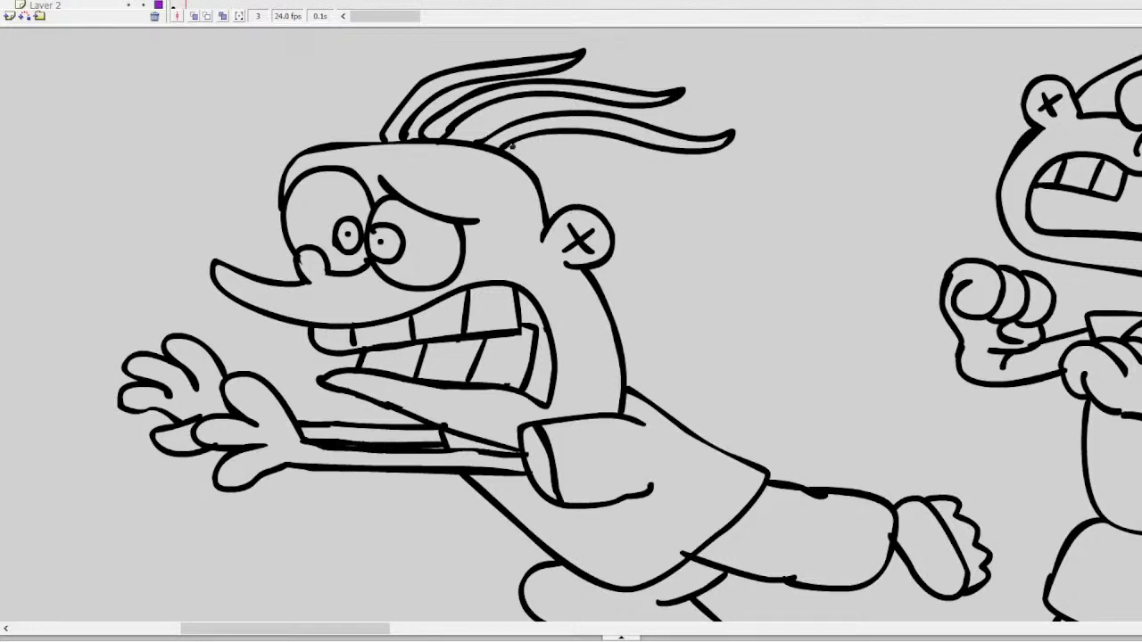
Draw a cluster of three small circles on the back of the head above the ear
mouse_move(516, 162)
left_mouse_down()
mouse_move(507, 177)
mouse_move(523, 166)
left_mouse_up()
mouse_move(498, 188)
left_mouse_down()
mouse_move(489, 198)
mouse_move(530, 192)
mouse_move(535, 207)
mouse_move(537, 192)
left_mouse_up()
key("ctrl+z")
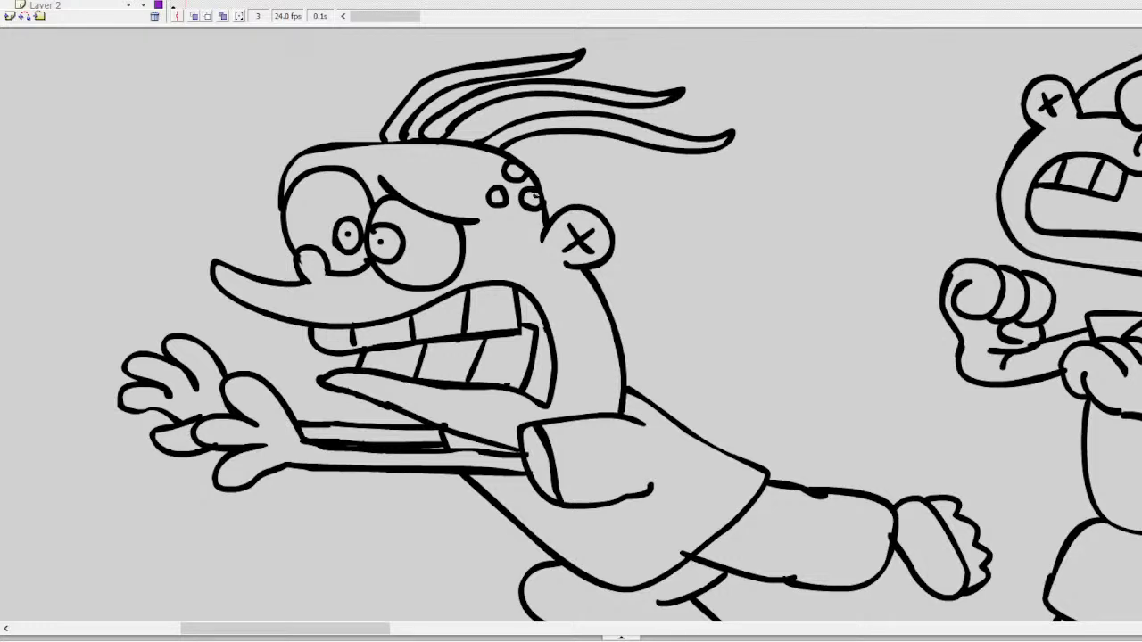
Draw a double-line stripe along the shirt from the jaw, behind the sleeve, down to the hem
scroll(545, 375, "down", 3)
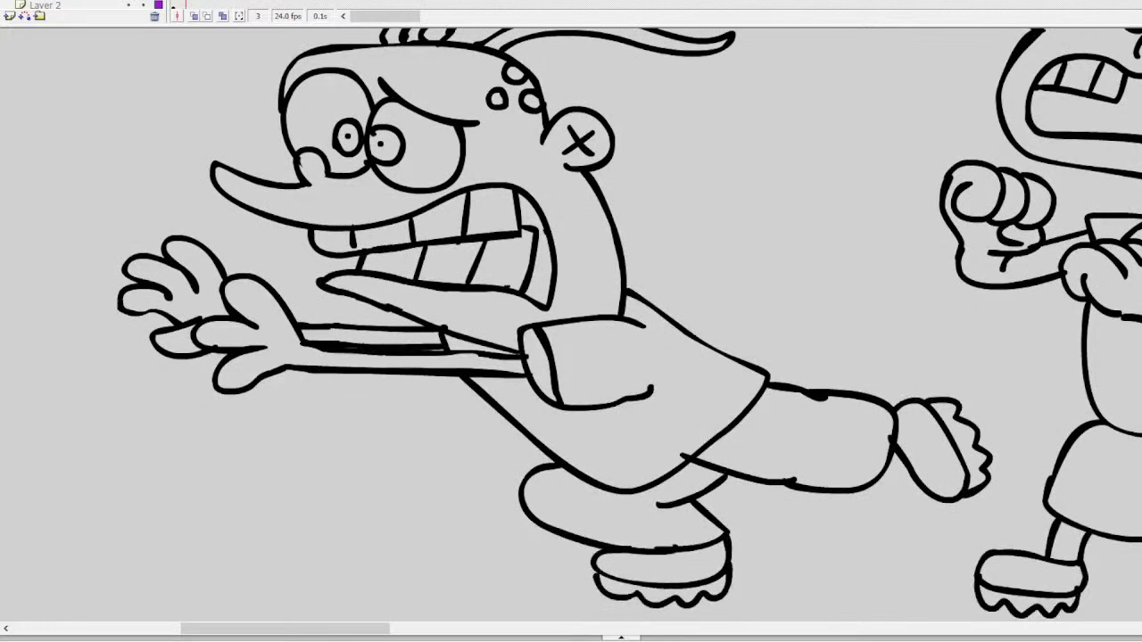
mouse_move(553, 406)
left_mouse_down()
mouse_move(658, 482)
mouse_move(603, 462)
mouse_move(505, 379)
left_mouse_up()
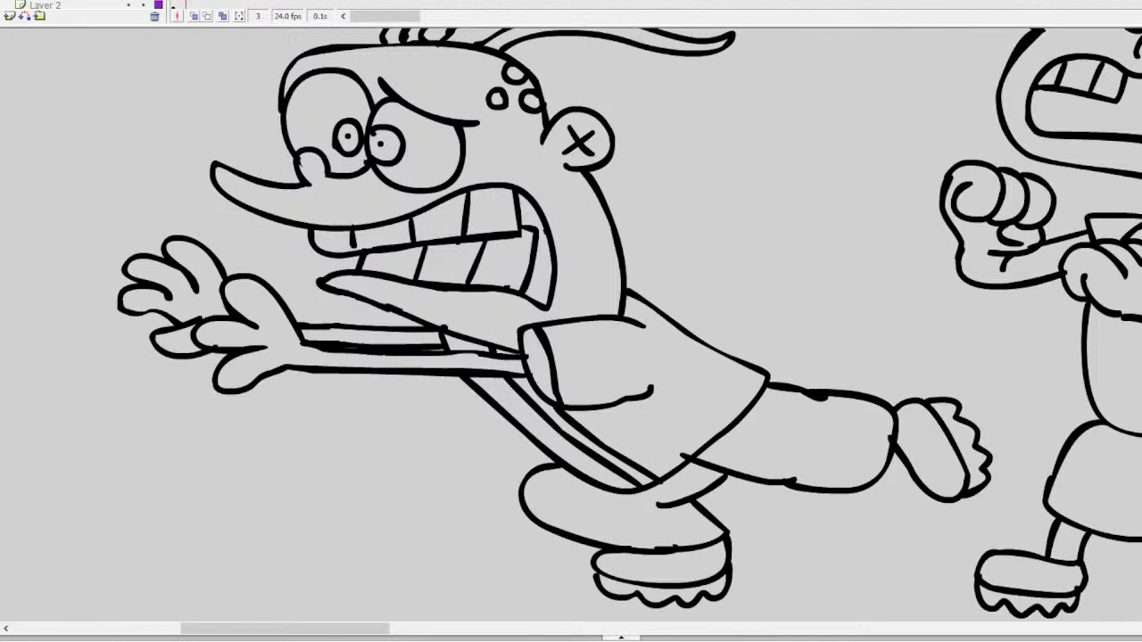
left_click(550, 416, "alt")
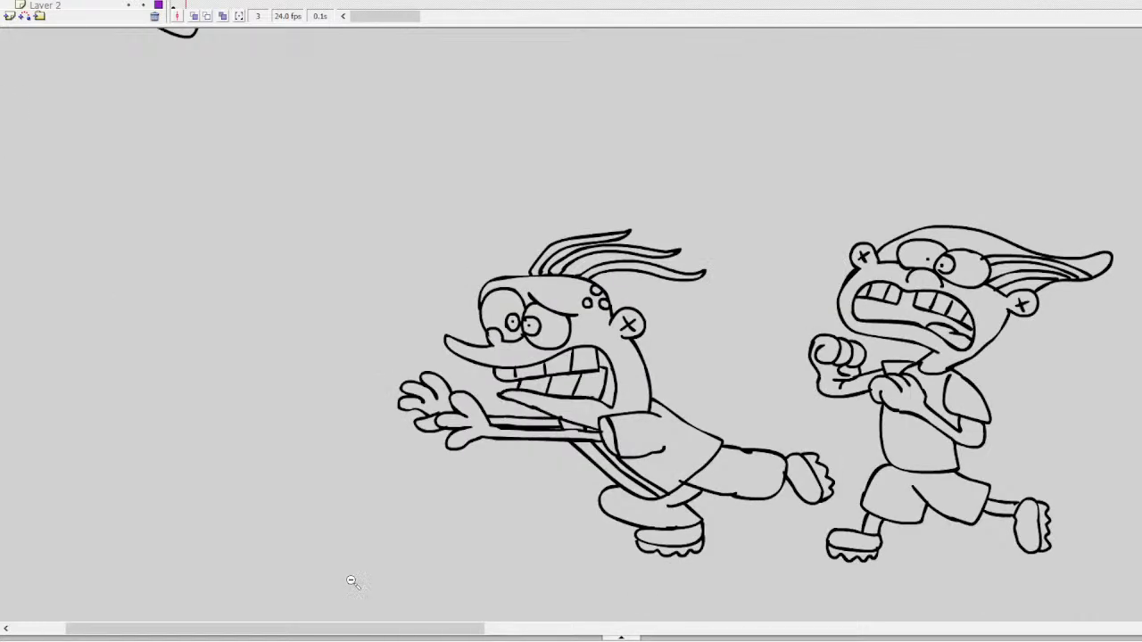
Move the running character with the swept-back hair closer to the fleeing man and slightly higher
left_click_drag(399, 635, 571, 635)
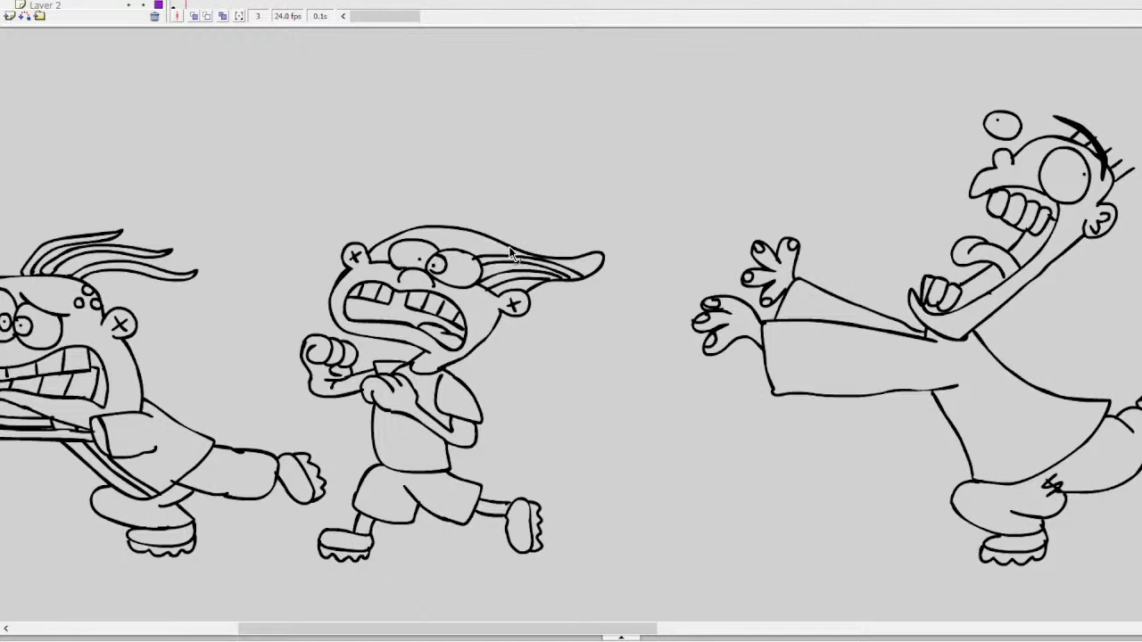
mouse_move(514, 244)
left_mouse_down()
mouse_move(527, 256)
mouse_move(579, 232)
mouse_move(593, 251)
mouse_move(640, 250)
left_mouse_up()
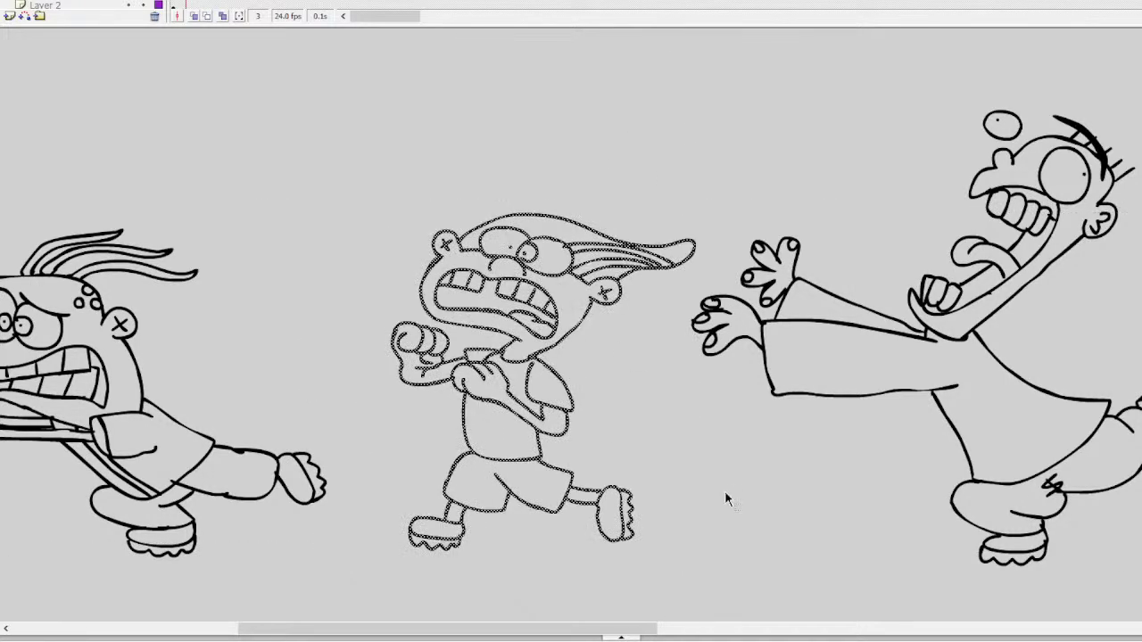
left_click(674, 444)
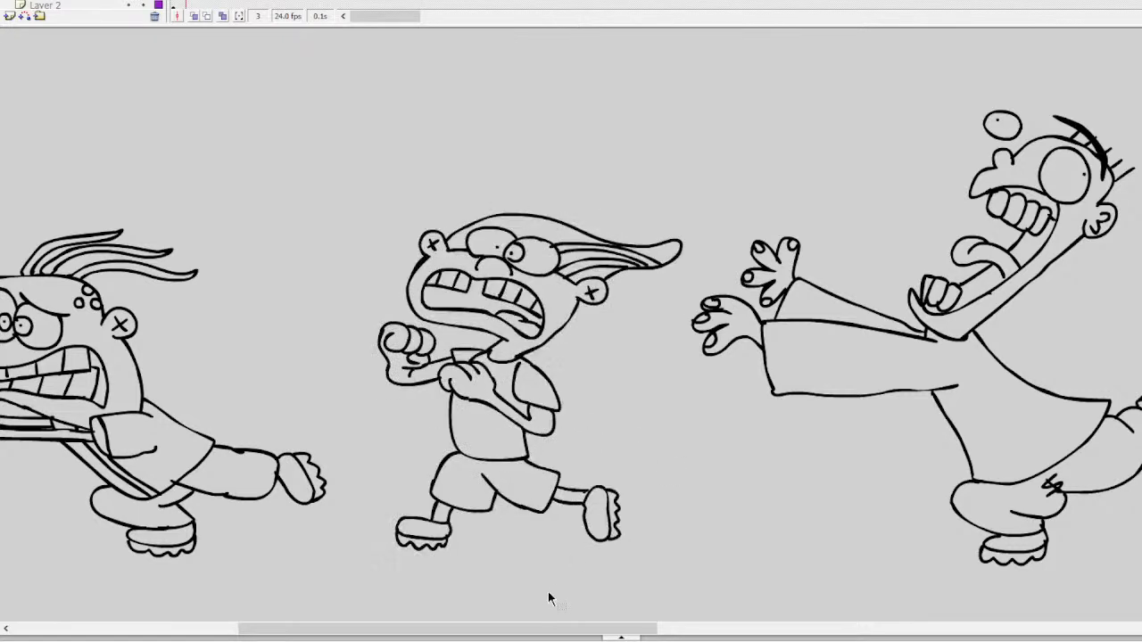
Move the axe-wielding man farther behind the fleeing man and slightly lower
mouse_move(518, 629)
left_mouse_down()
mouse_move(870, 629)
mouse_move(696, 629)
mouse_move(790, 629)
left_mouse_up()
double_click(814, 290)
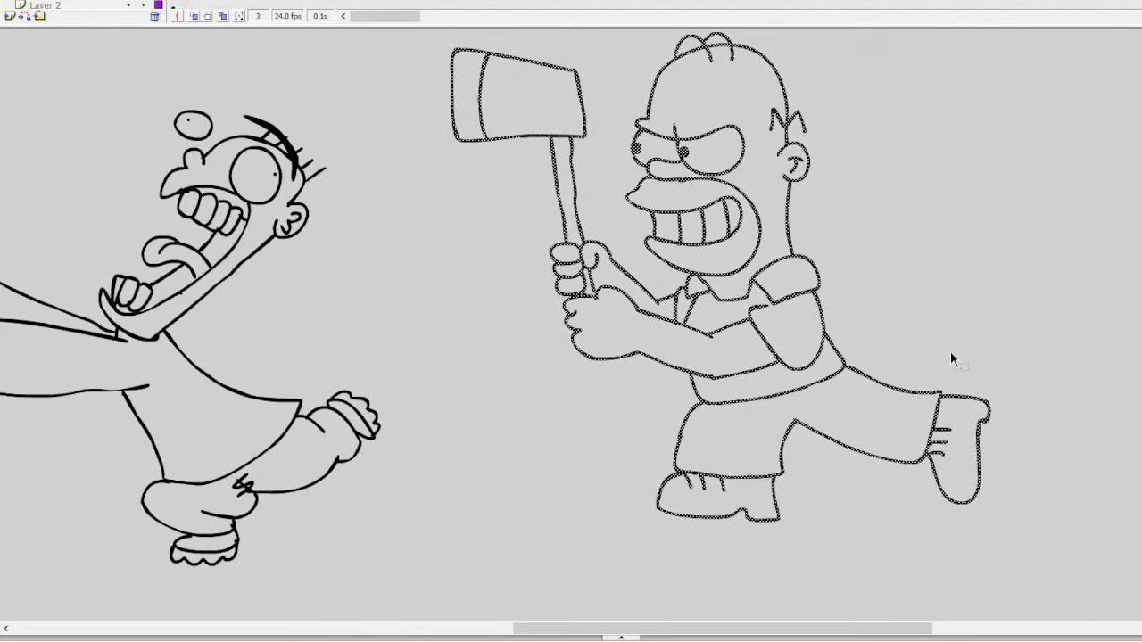
left_click_drag(828, 310, 945, 348)
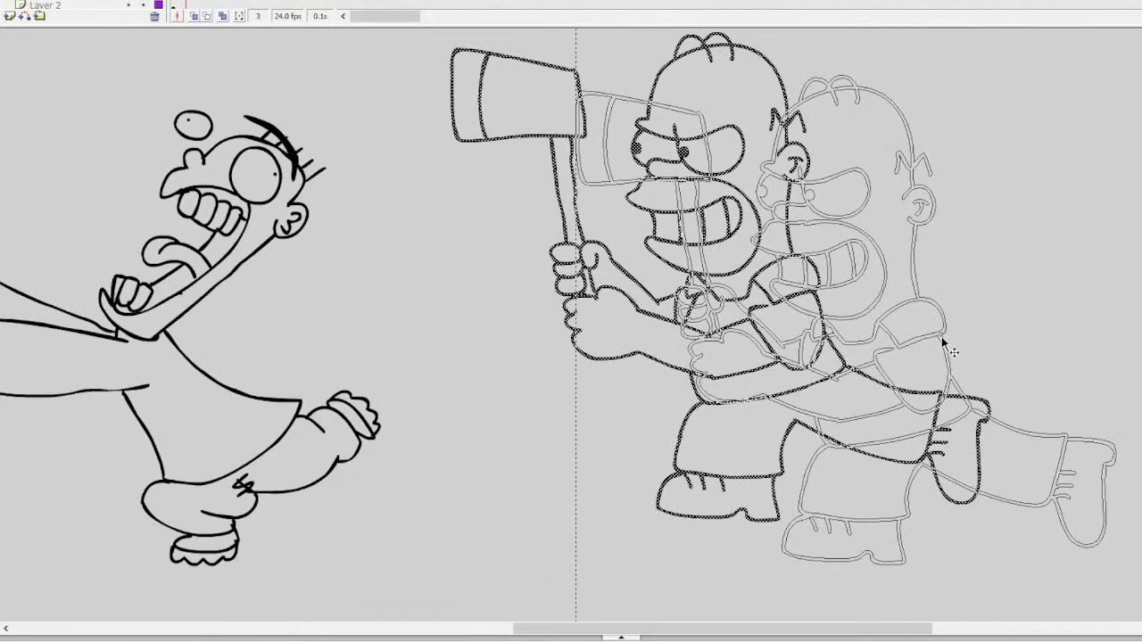
left_click(540, 505)
Cross out "Ed, Edd n Eddy" in the handwritten show list with a red line
left_click_drag(763, 633, 465, 576)
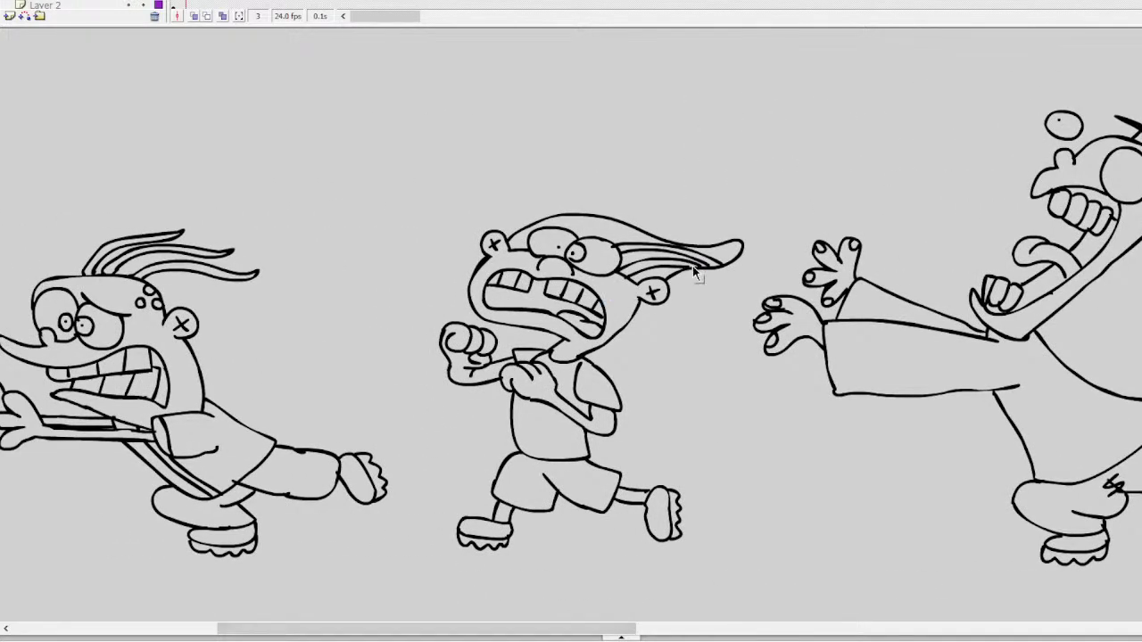
left_click_drag(612, 632, 348, 612)
scroll(282, 344, "up", 15)
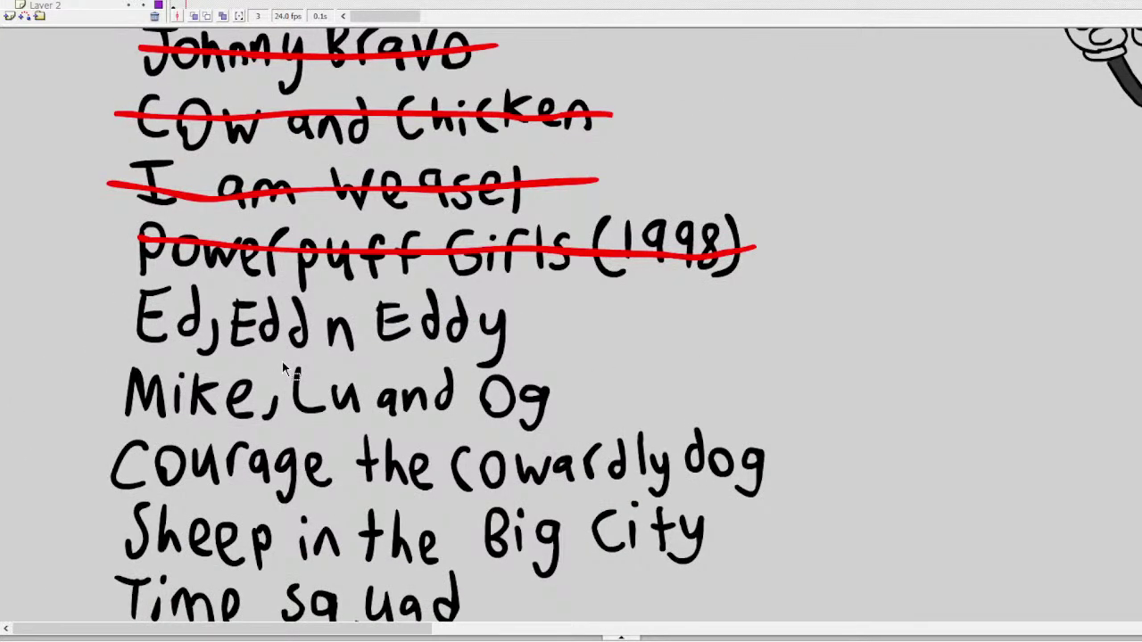
left_click(412, 246)
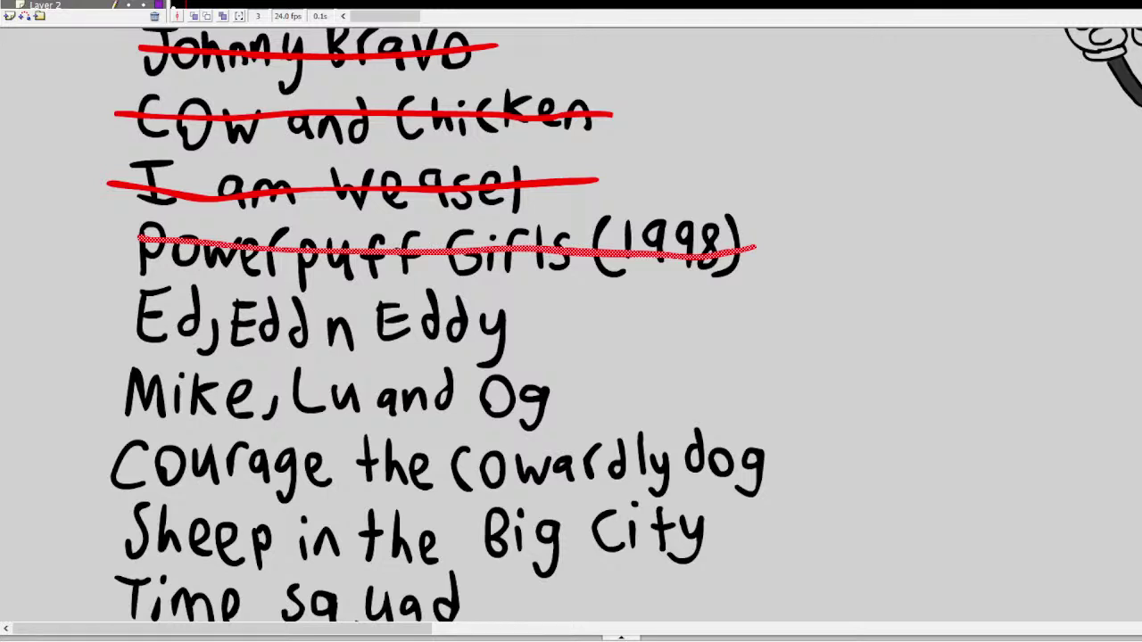
left_click_drag(528, 328, 128, 305)
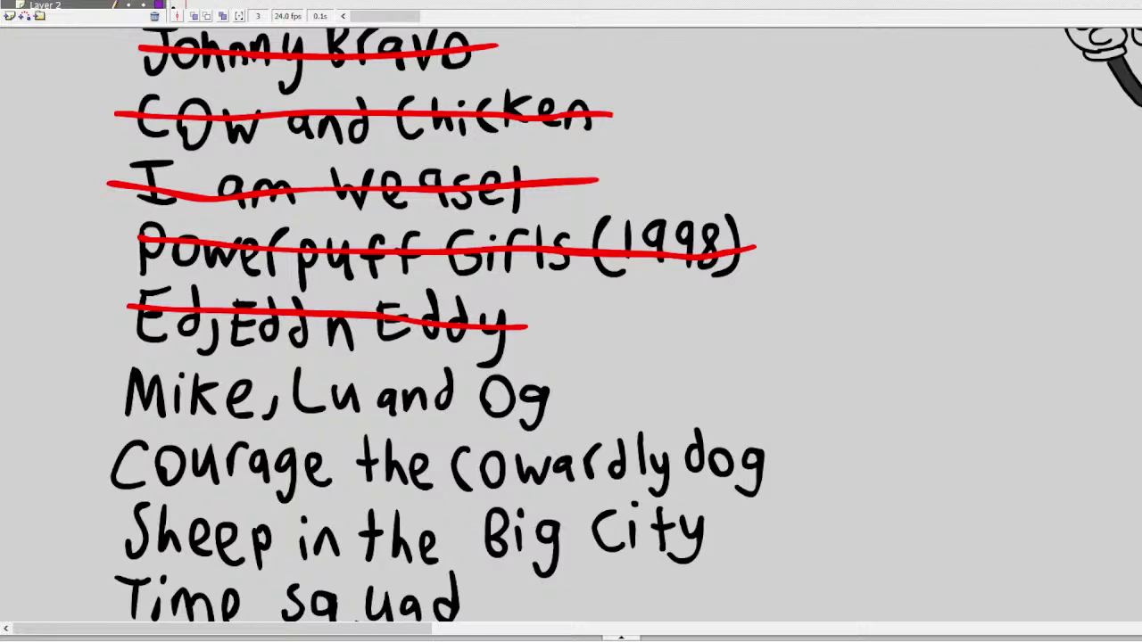
Add a new layer above Layer 15 and select its frame 7 for drawing
scroll(571, 321, "down", 5)
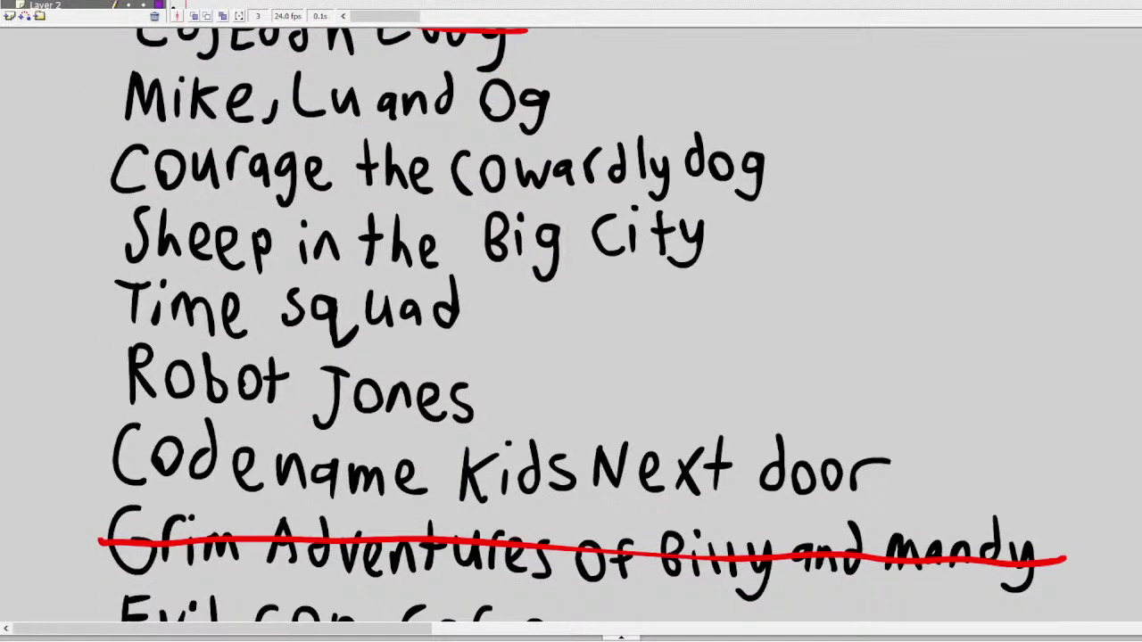
scroll(571, 321, "down", 10)
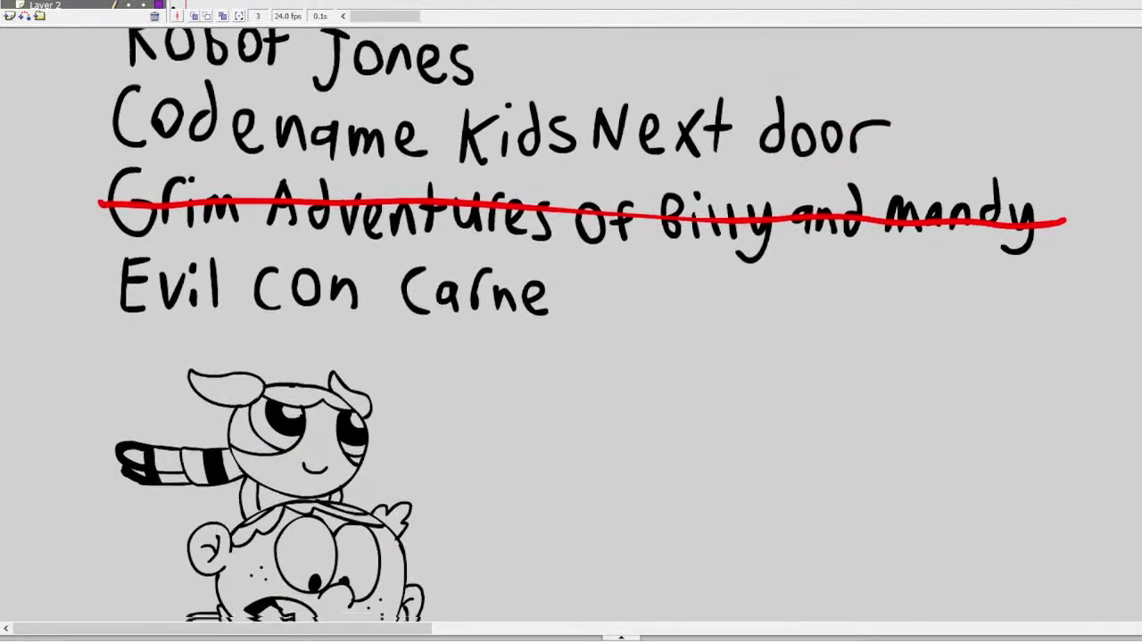
left_click(719, 372)
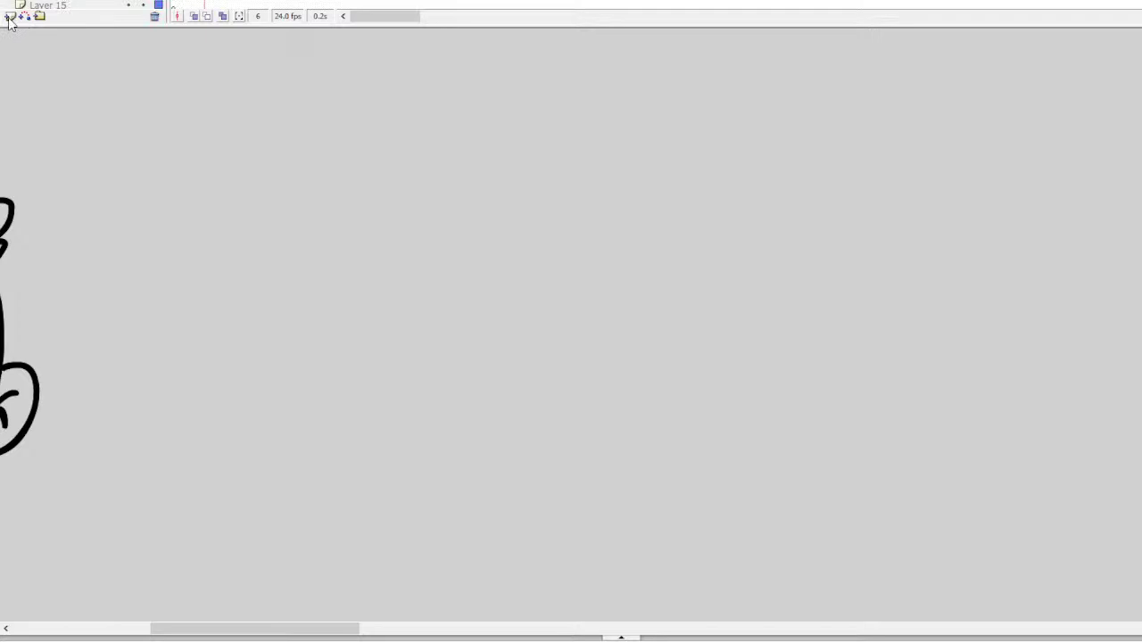
left_click(208, 5)
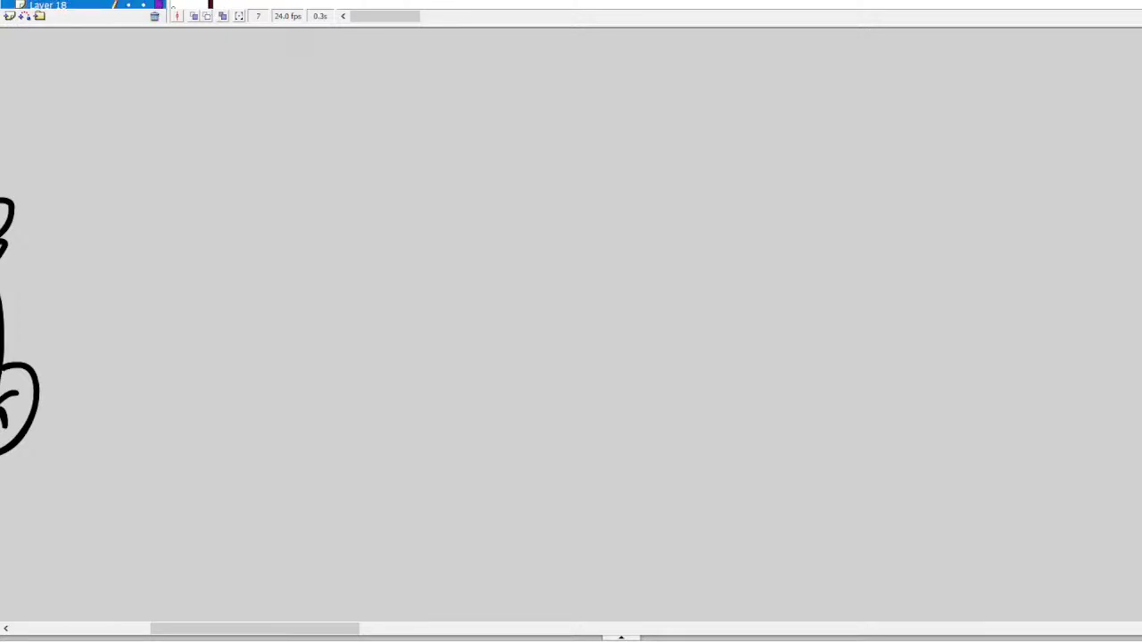
Draw two large overlapping oval eyes with small inward-looking oval pupils in the empty area beside the freckled boy
scroll(570, 321, "down", 1)
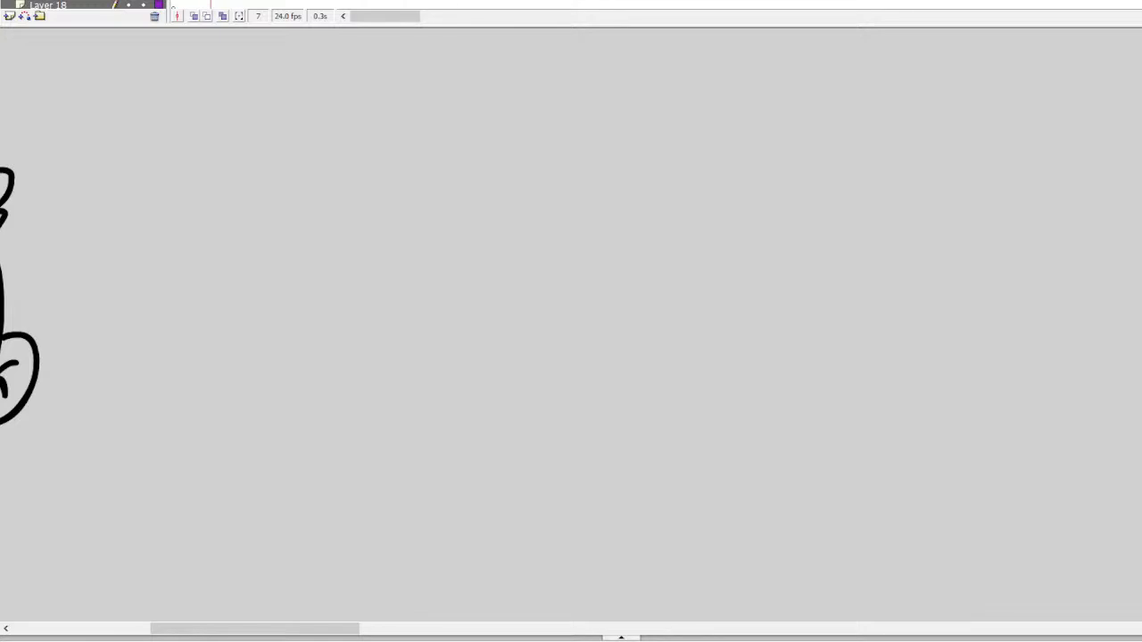
left_click_drag(314, 632, 256, 631)
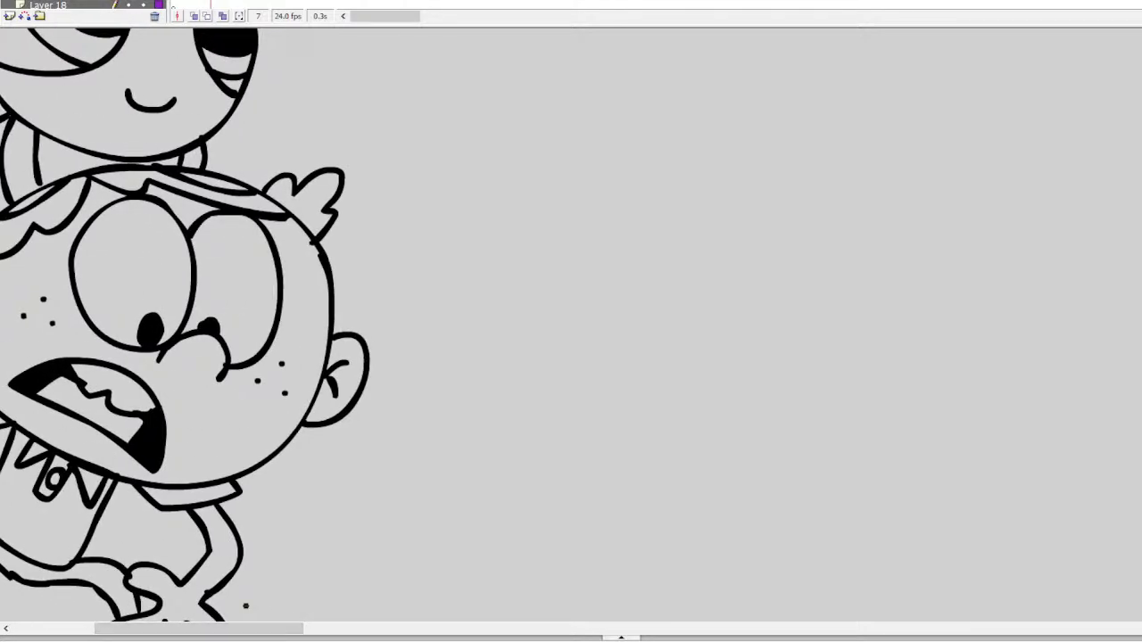
left_click_drag(290, 635, 343, 610)
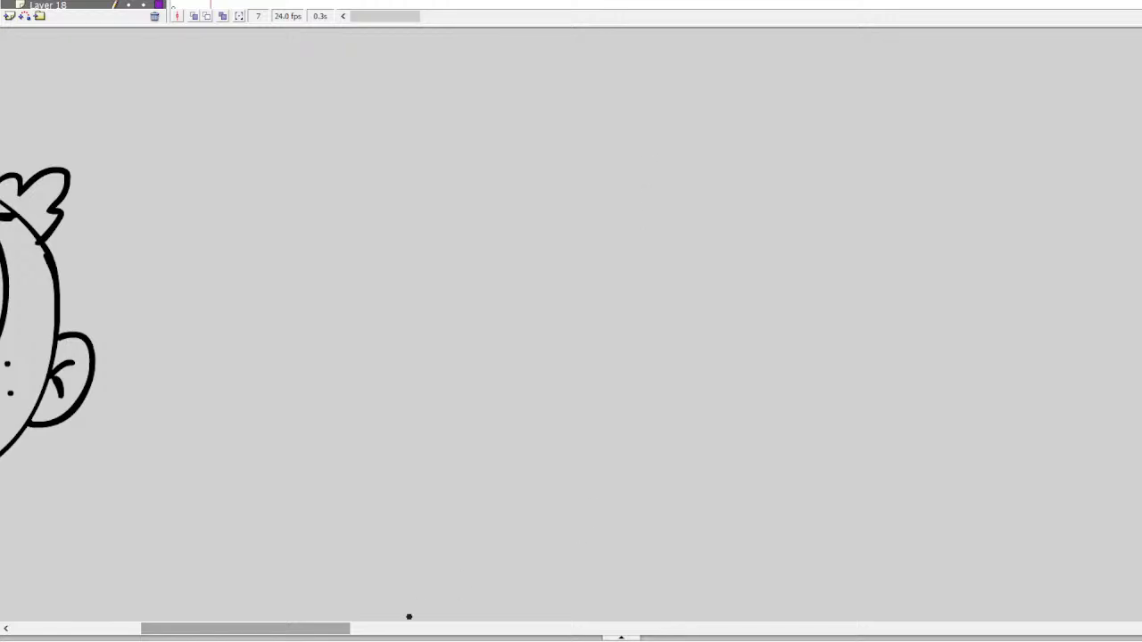
left_click_drag(350, 629, 333, 615)
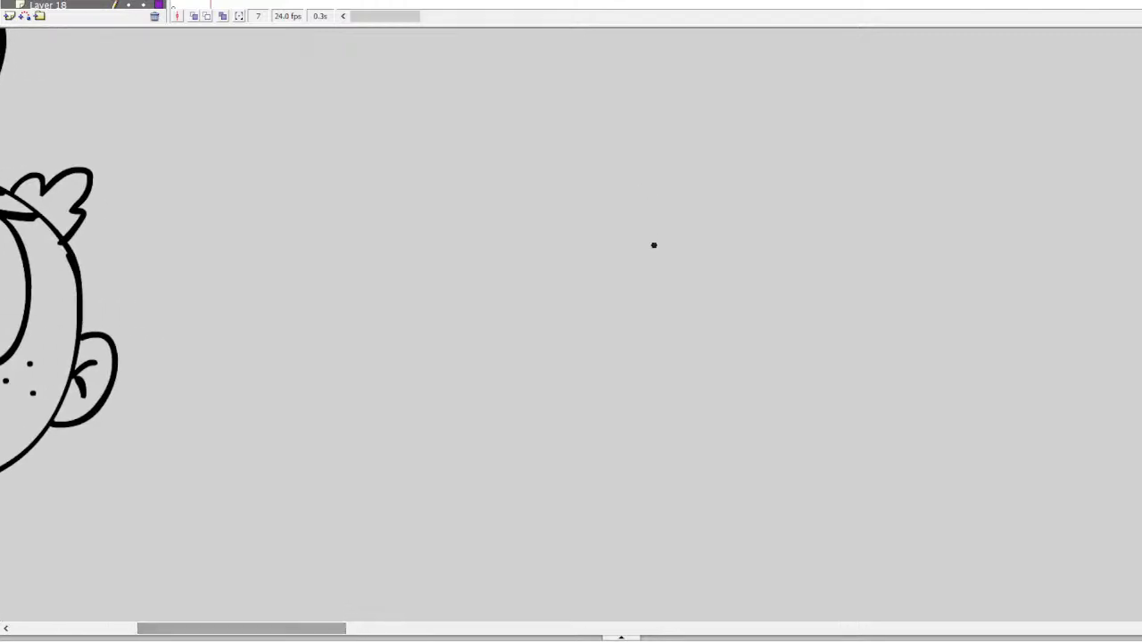
mouse_move(689, 209)
left_mouse_down()
mouse_move(610, 235)
mouse_move(597, 300)
mouse_move(637, 354)
mouse_move(696, 350)
mouse_move(727, 294)
mouse_move(725, 246)
mouse_move(675, 200)
left_mouse_up()
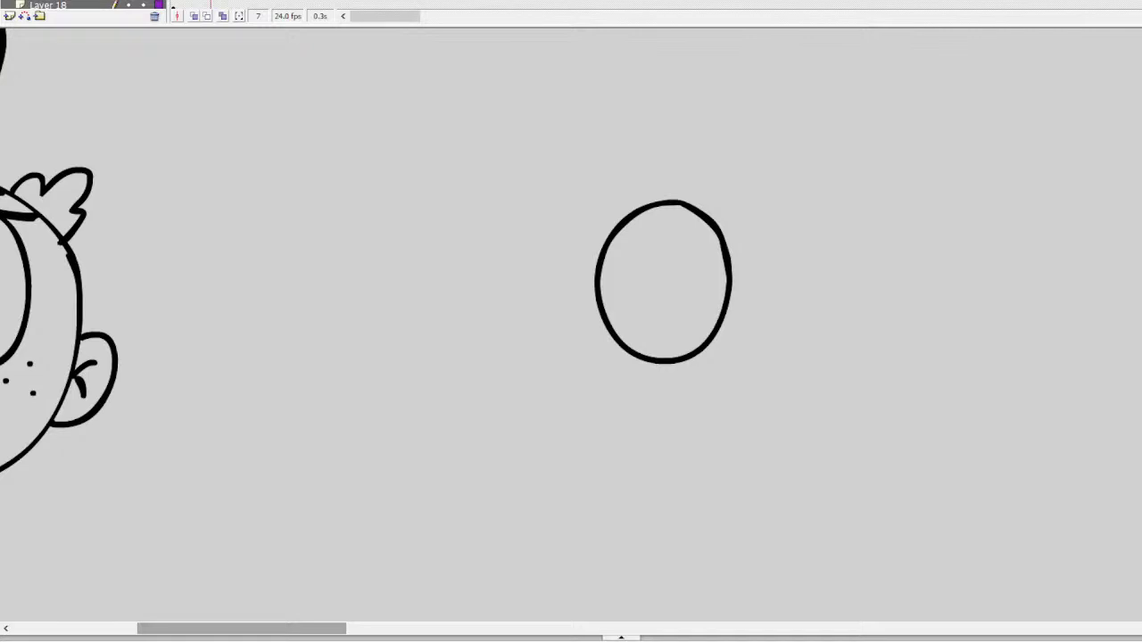
mouse_move(622, 298)
left_mouse_down()
mouse_move(643, 292)
mouse_move(622, 291)
left_mouse_up()
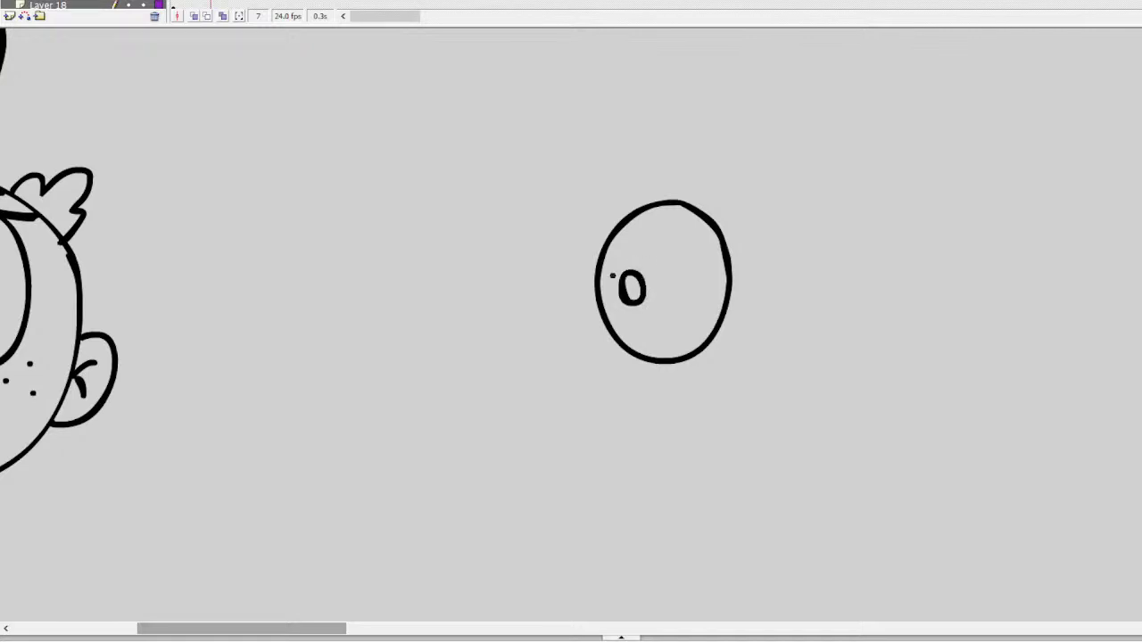
mouse_move(608, 227)
left_mouse_down()
mouse_move(539, 200)
mouse_move(515, 250)
mouse_move(525, 316)
mouse_move(559, 347)
mouse_move(610, 336)
left_mouse_up()
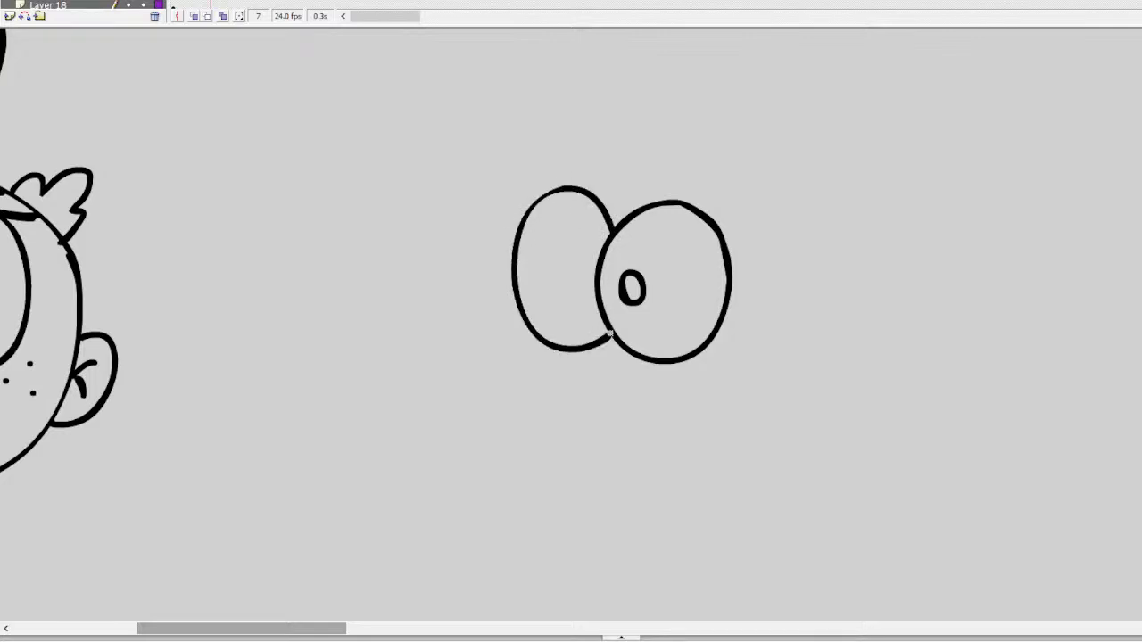
mouse_move(584, 275)
left_mouse_down()
mouse_move(564, 284)
mouse_move(585, 278)
left_mouse_up()
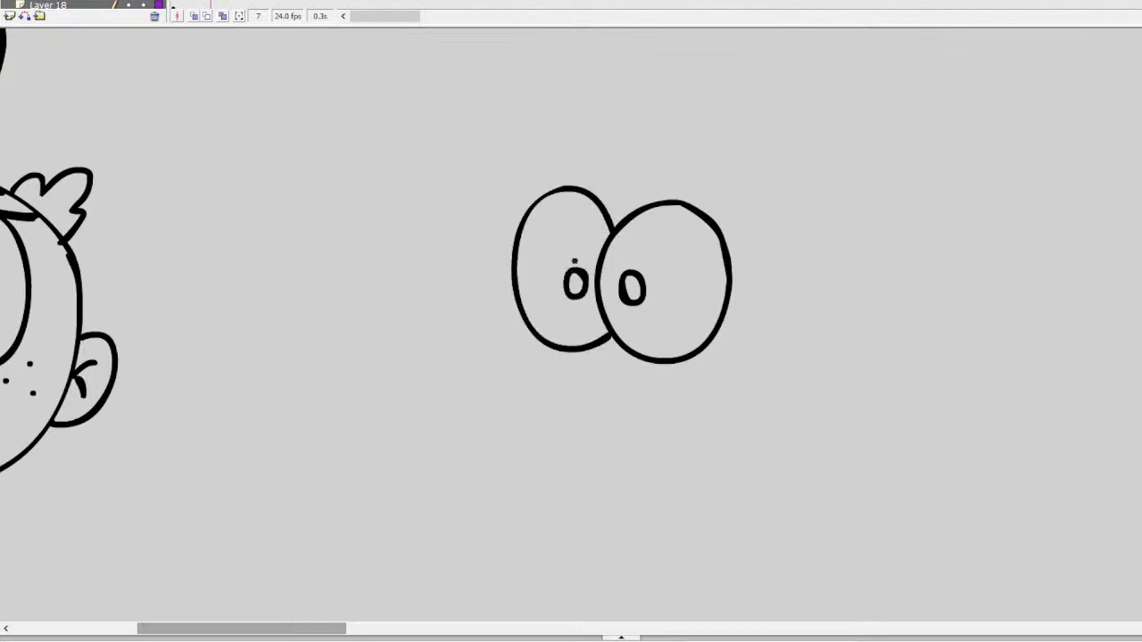
Draw a wide slanted band of teeth below the eyes and split it with four dividers
mouse_move(509, 356)
left_mouse_down()
mouse_move(701, 390)
mouse_move(682, 438)
mouse_move(518, 404)
mouse_move(509, 361)
left_mouse_up()
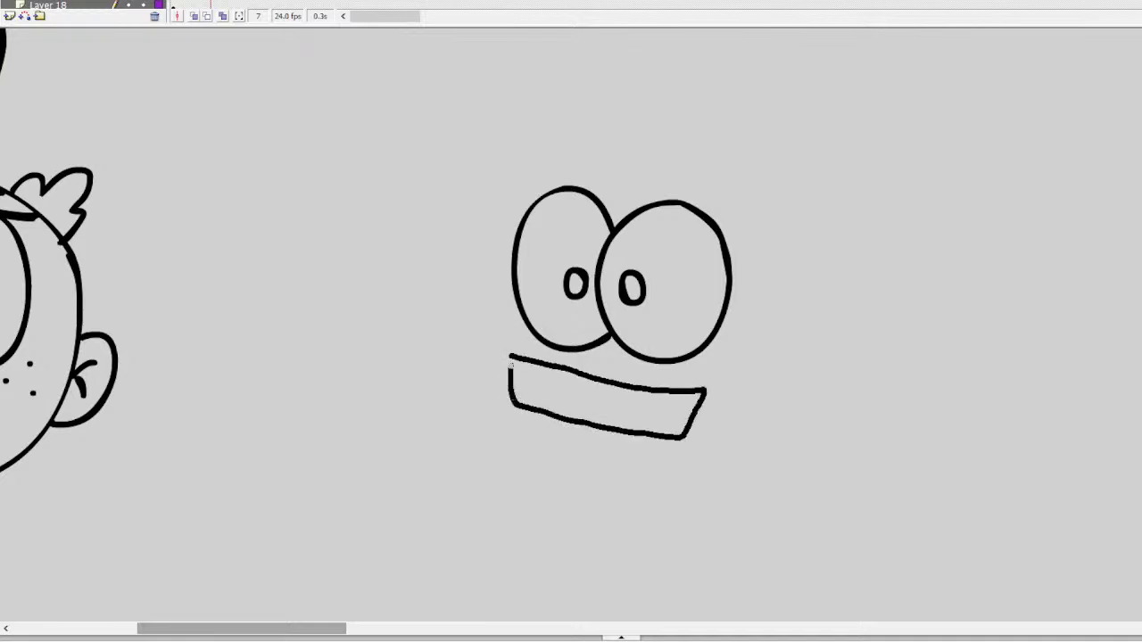
left_click_drag(539, 409, 549, 367)
left_click_drag(576, 417, 583, 382)
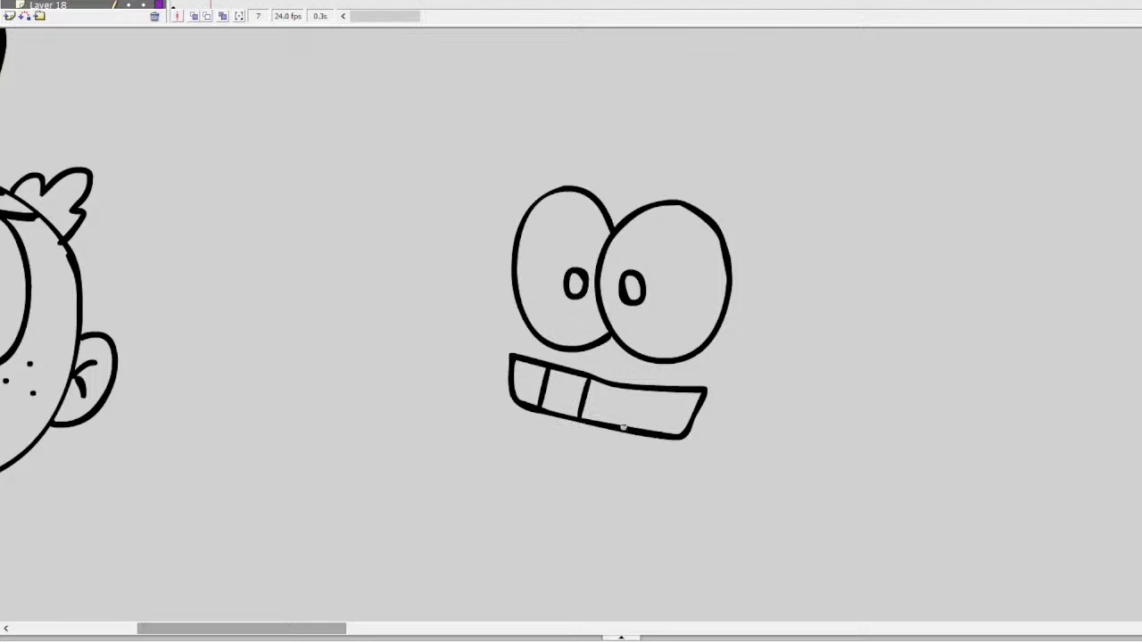
left_click_drag(624, 426, 631, 384)
left_click_drag(664, 432, 674, 391)
scroll(571, 321, "up", 2)
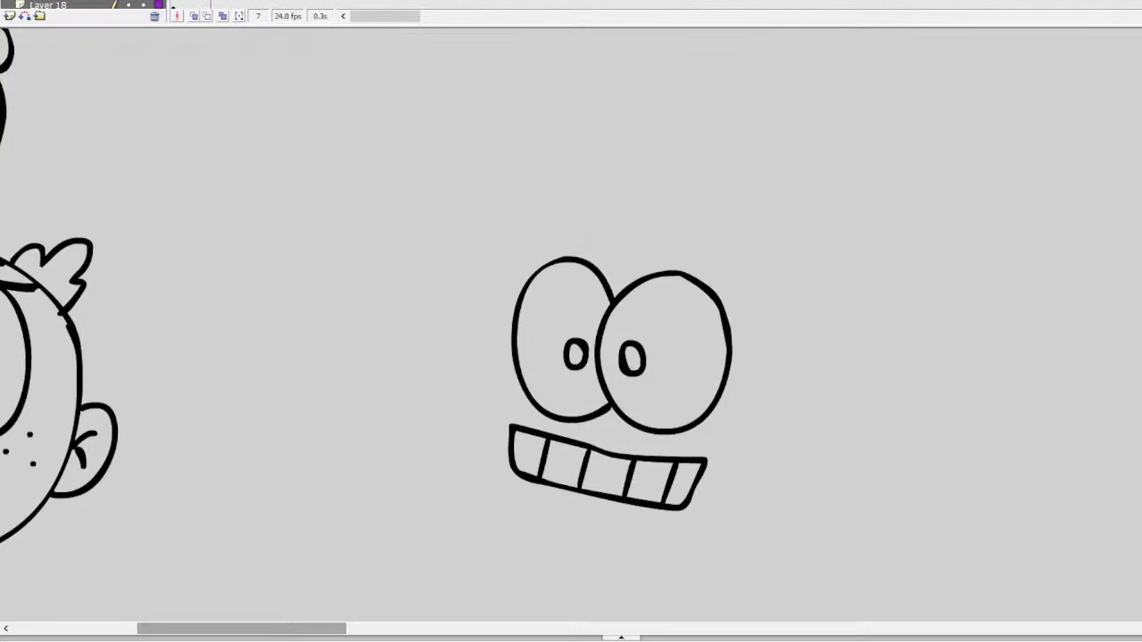
Draw a large dome above the eyes with a vertical zigzag ending in a small circle inside it
mouse_move(698, 80)
left_mouse_down()
mouse_move(592, 124)
mouse_move(524, 247)
mouse_move(736, 287)
left_mouse_up()
key("ctrl+z")
mouse_move(691, 71)
left_mouse_down()
mouse_move(641, 70)
mouse_move(565, 105)
mouse_move(511, 181)
mouse_move(501, 226)
mouse_move(557, 247)
mouse_move(809, 283)
left_mouse_up()
mouse_move(691, 70)
left_mouse_down()
mouse_move(775, 112)
mouse_move(812, 167)
mouse_move(821, 261)
mouse_move(828, 197)
mouse_move(798, 110)
mouse_move(760, 80)
mouse_move(699, 74)
mouse_move(770, 90)
mouse_move(812, 122)
mouse_move(831, 175)
mouse_move(811, 286)
left_mouse_up()
key("ctrl+z")
key("ctrl+z")
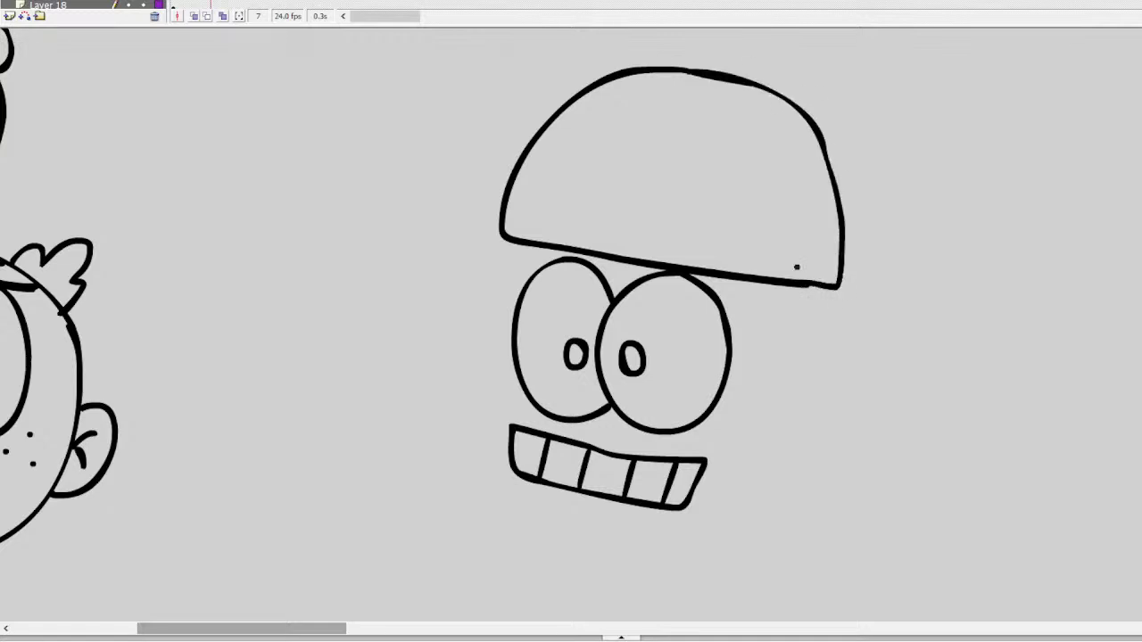
mouse_move(660, 258)
left_mouse_down()
mouse_move(694, 242)
mouse_move(680, 226)
mouse_move(701, 196)
mouse_move(678, 175)
mouse_move(704, 162)
mouse_move(678, 131)
left_mouse_up()
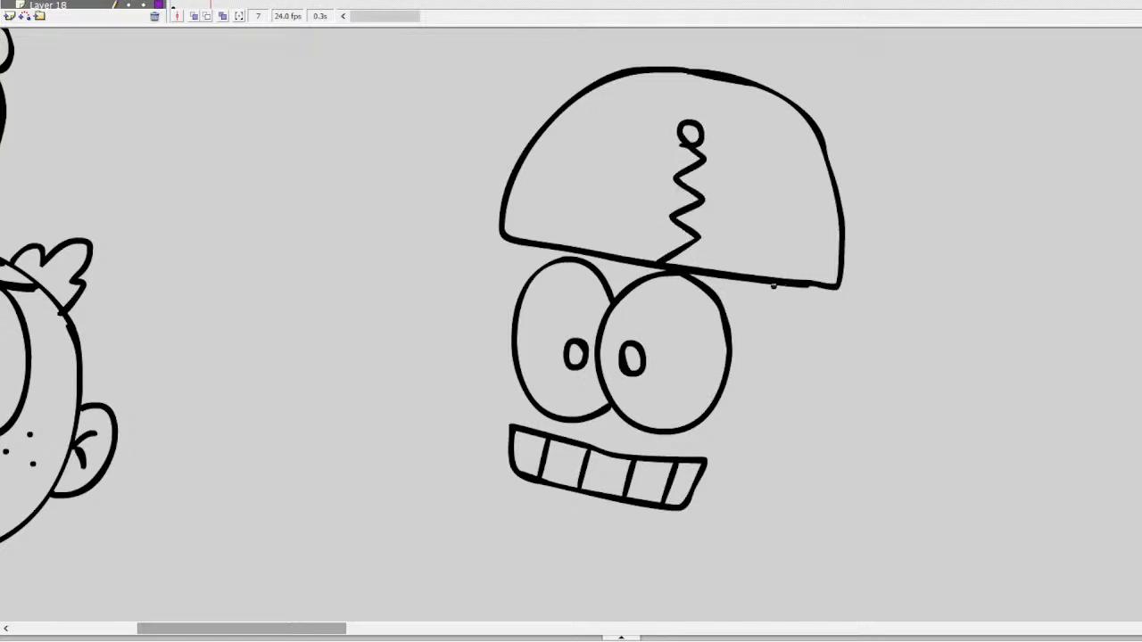
Draw the face's side edge and a ridged round ear dial beside it with a ball-tipped rod
left_click_drag(772, 284, 741, 519)
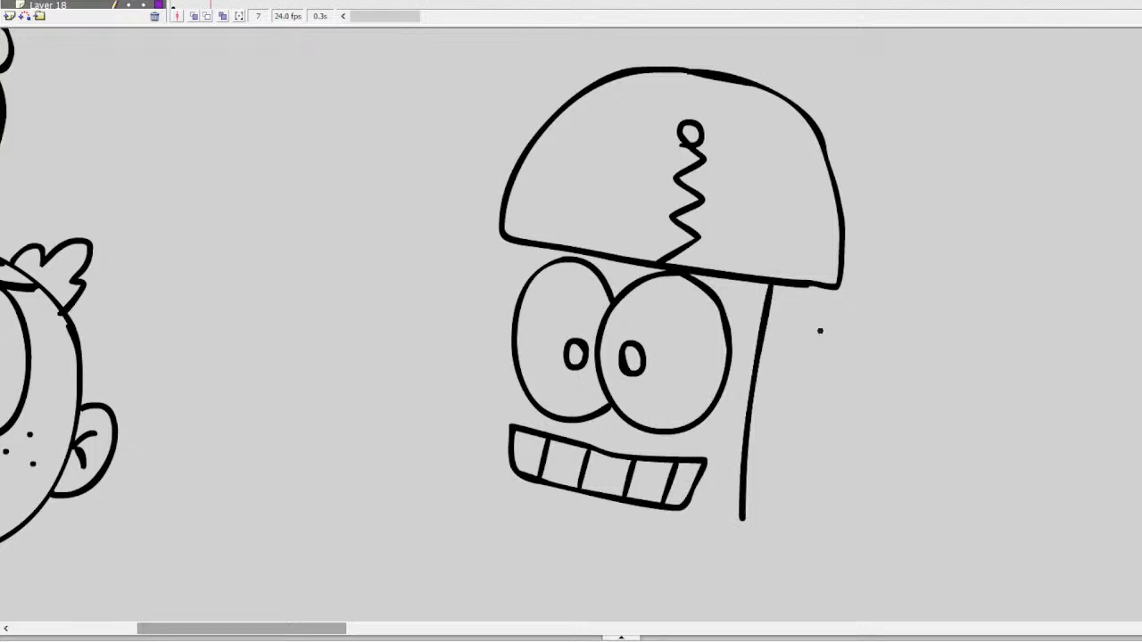
mouse_move(820, 347)
left_mouse_down()
mouse_move(774, 420)
mouse_move(790, 461)
mouse_move(830, 447)
mouse_move(842, 387)
mouse_move(834, 354)
mouse_move(817, 345)
mouse_move(824, 338)
mouse_move(788, 339)
mouse_move(761, 381)
mouse_move(792, 463)
left_mouse_up()
mouse_move(780, 353)
left_mouse_down()
mouse_move(763, 380)
mouse_move(764, 441)
left_mouse_up()
left_click_drag(806, 398, 874, 418)
key("ctrl+z")
mouse_move(806, 404)
left_mouse_down()
mouse_move(894, 403)
mouse_move(867, 410)
left_mouse_up()
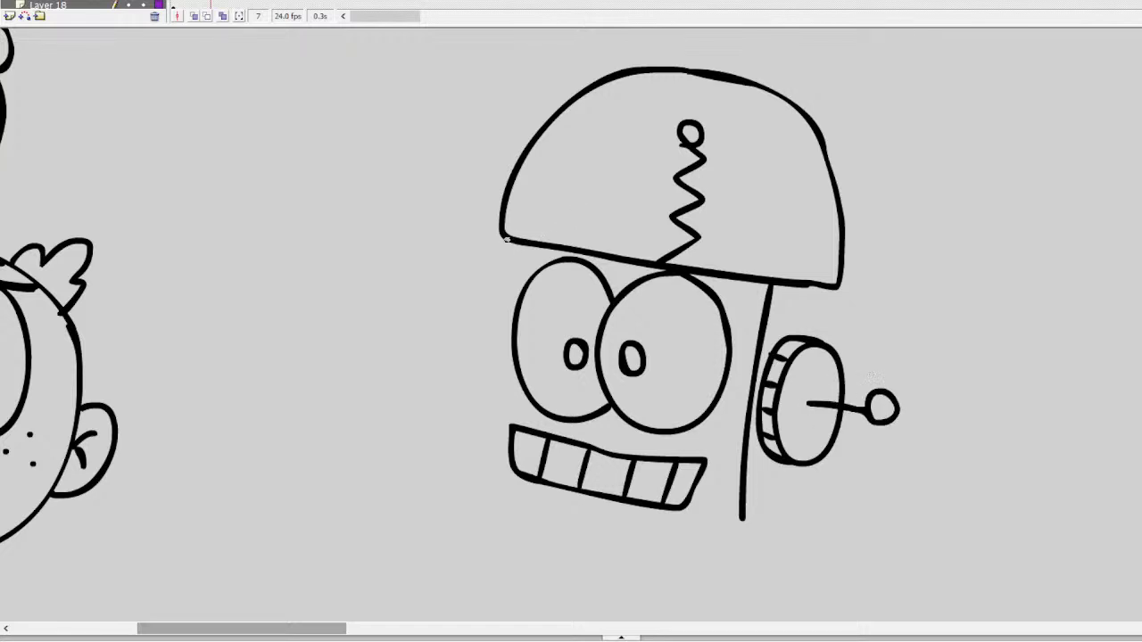
Outline the boxy face below the dome and close the head's side panel around the ear dial
mouse_move(504, 239)
left_mouse_down()
mouse_move(485, 333)
mouse_move(485, 482)
mouse_move(538, 506)
mouse_move(744, 515)
left_mouse_up()
left_click_drag(839, 287, 829, 350)
mouse_move(815, 462)
left_mouse_down()
mouse_move(808, 539)
mouse_move(745, 533)
left_mouse_up()
key("ctrl+z")
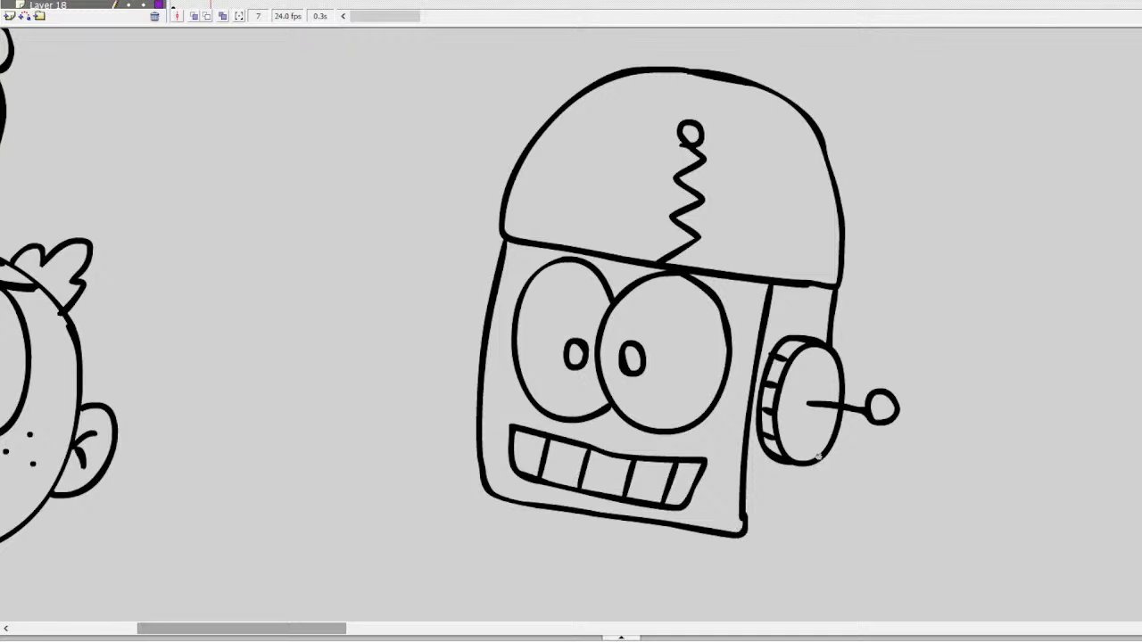
mouse_move(815, 457)
left_mouse_down()
mouse_move(803, 536)
mouse_move(744, 536)
left_mouse_up()
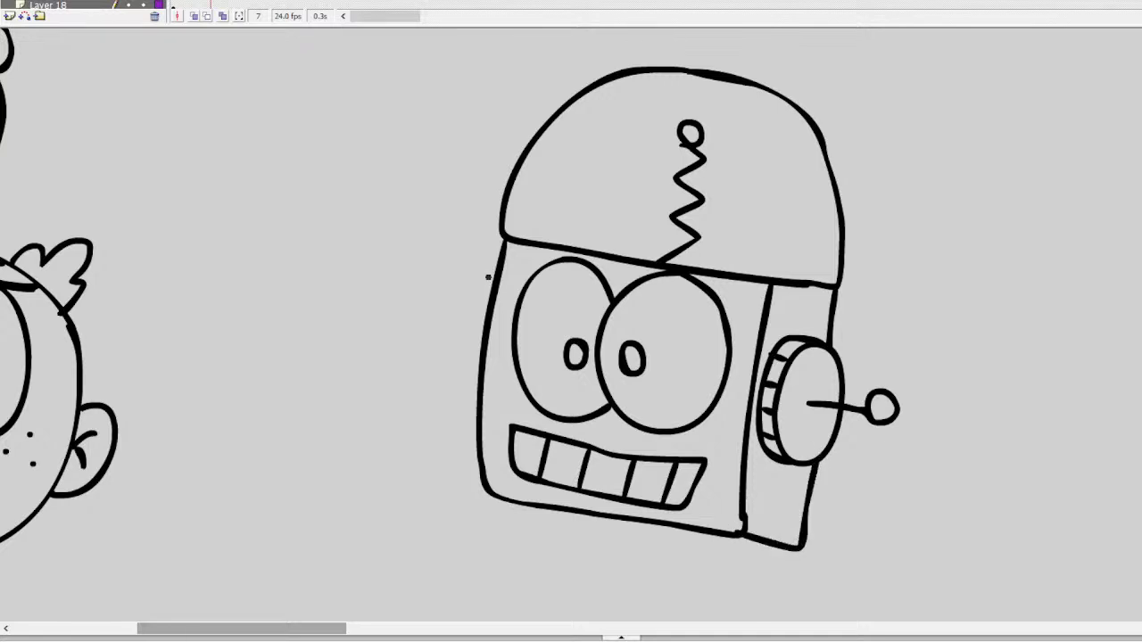
Draw a narrower ridged ear dial with a ball-tipped rod on the opposite side of the face
mouse_move(491, 297)
left_mouse_down()
mouse_move(457, 326)
mouse_move(467, 405)
left_mouse_up()
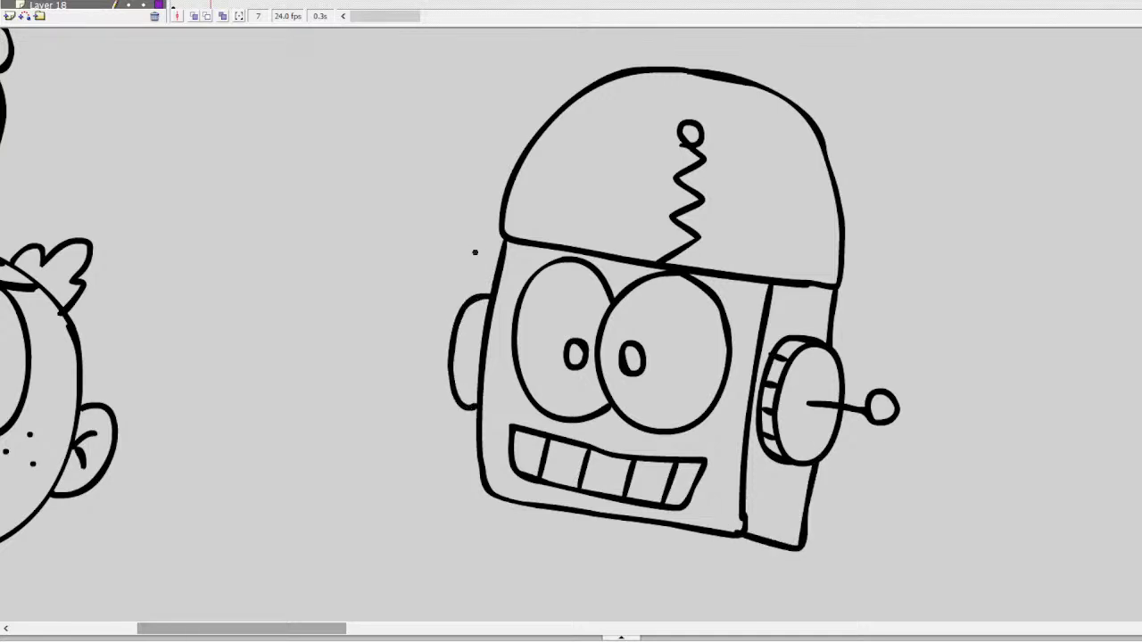
key("ctrl+z")
mouse_move(491, 291)
left_mouse_down()
mouse_move(470, 308)
mouse_move(469, 393)
left_mouse_up()
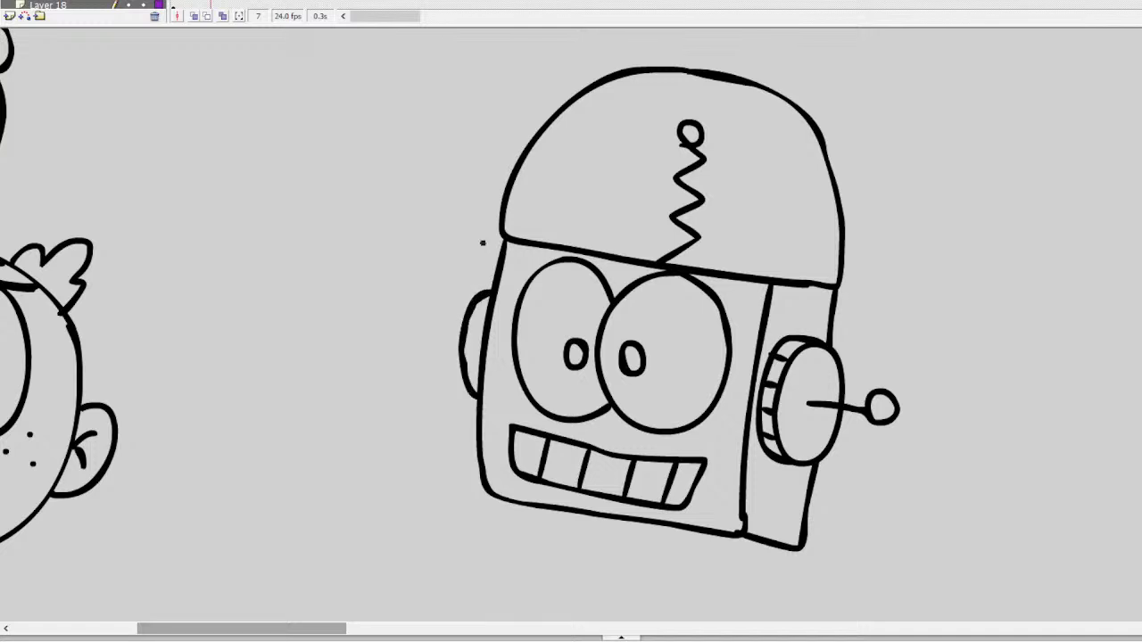
mouse_move(473, 314)
left_mouse_down()
mouse_move(465, 359)
mouse_move(469, 291)
mouse_move(448, 341)
mouse_move(457, 344)
mouse_move(430, 326)
left_mouse_up()
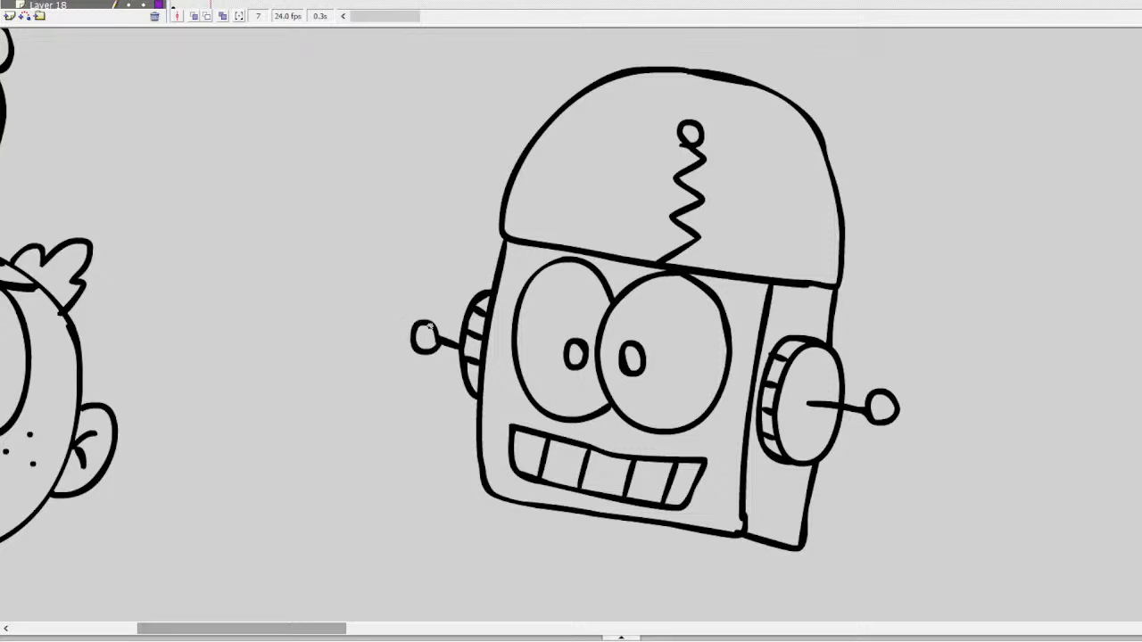
scroll(571, 321, "down", 3)
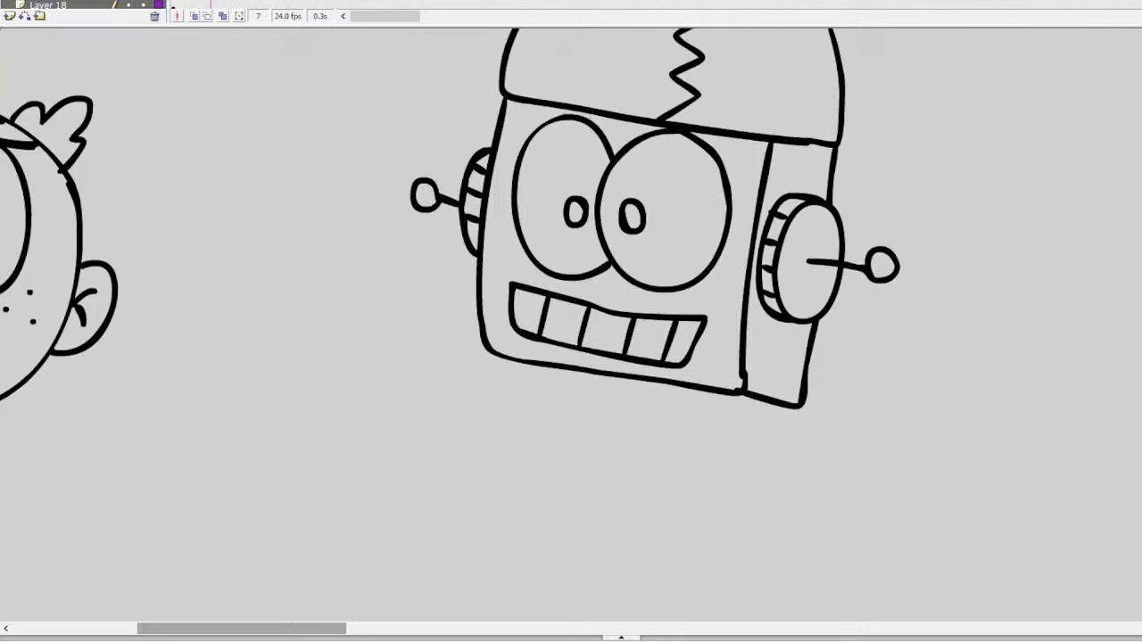
mouse_move(679, 390)
left_mouse_down()
mouse_move(661, 416)
mouse_move(689, 451)
mouse_move(722, 431)
mouse_move(716, 404)
mouse_move(684, 387)
left_mouse_up()
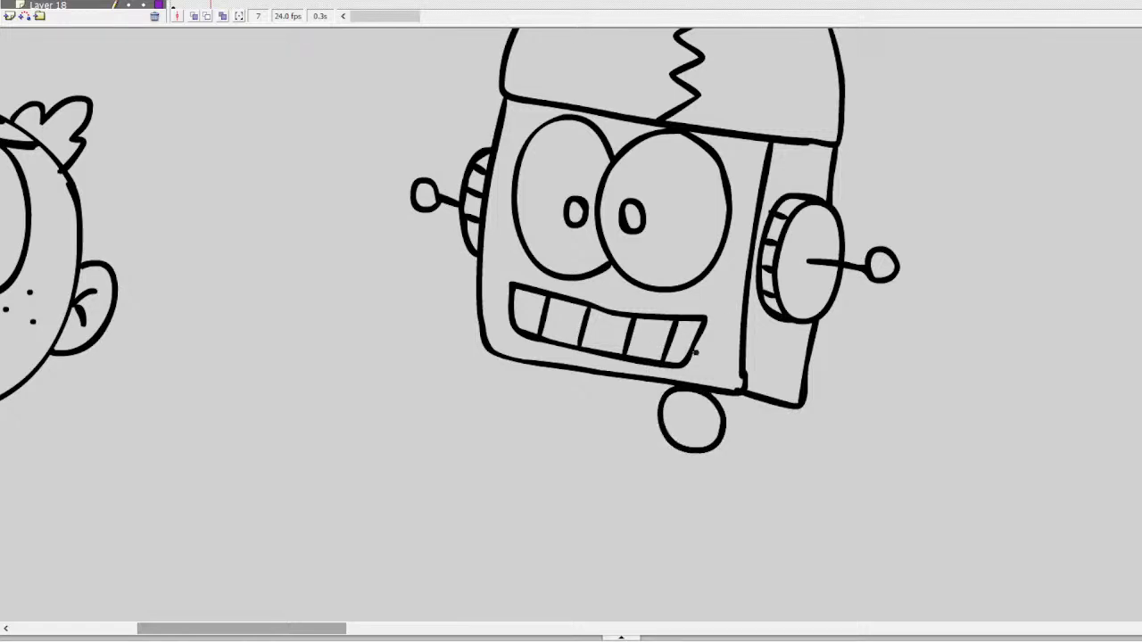
left_click_drag(660, 418, 598, 451)
mouse_move(671, 446)
left_mouse_down()
mouse_move(607, 472)
mouse_move(560, 442)
mouse_move(595, 492)
mouse_move(622, 461)
left_mouse_up()
mouse_move(629, 439)
left_mouse_down()
mouse_move(635, 457)
mouse_move(648, 451)
mouse_move(639, 440)
left_mouse_up()
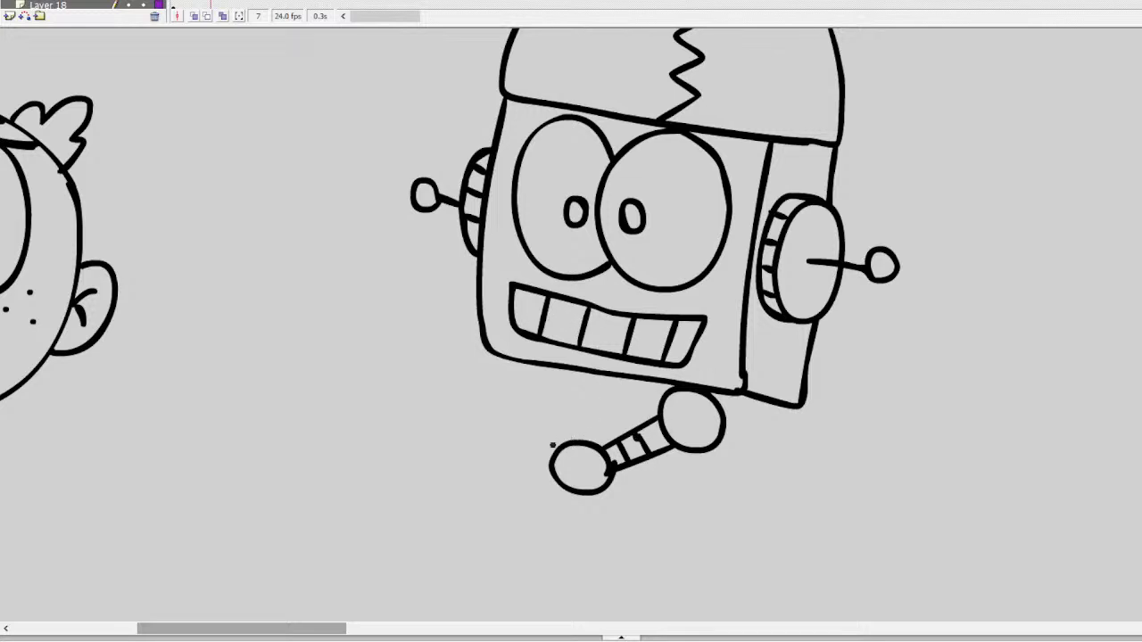
left_click_drag(551, 455, 504, 438)
scroll(505, 434, "up", 2)
key("ctrl+z")
key("ctrl+z")
key("ctrl+z")
key("ctrl+z")
key("ctrl+z")
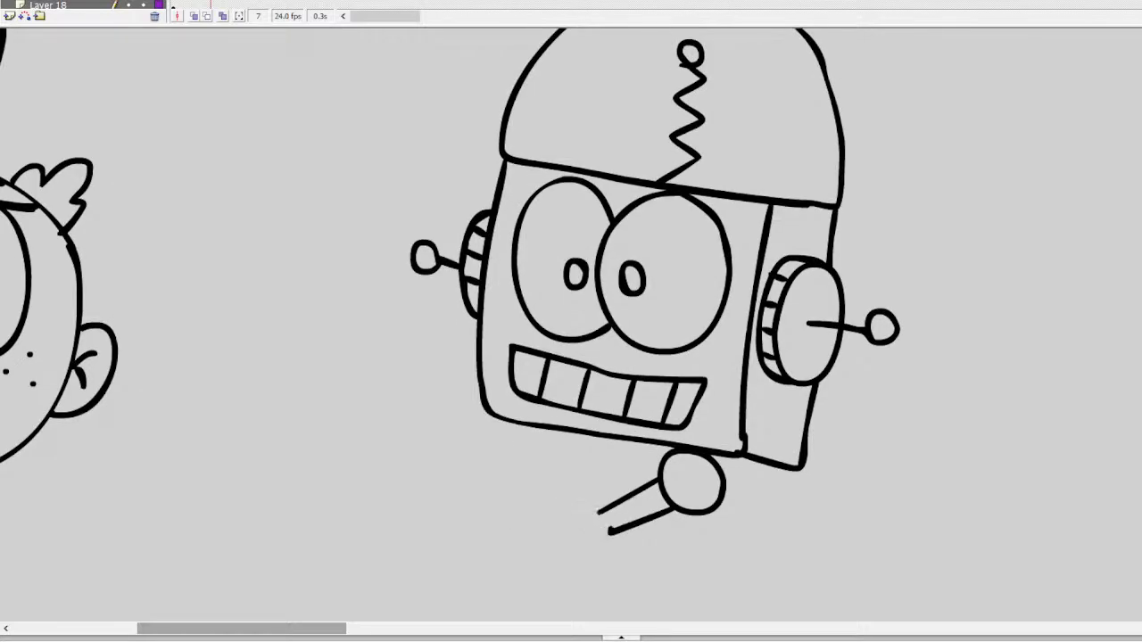
key("ctrl+z")
key("ctrl+z")
key("ctrl+z")
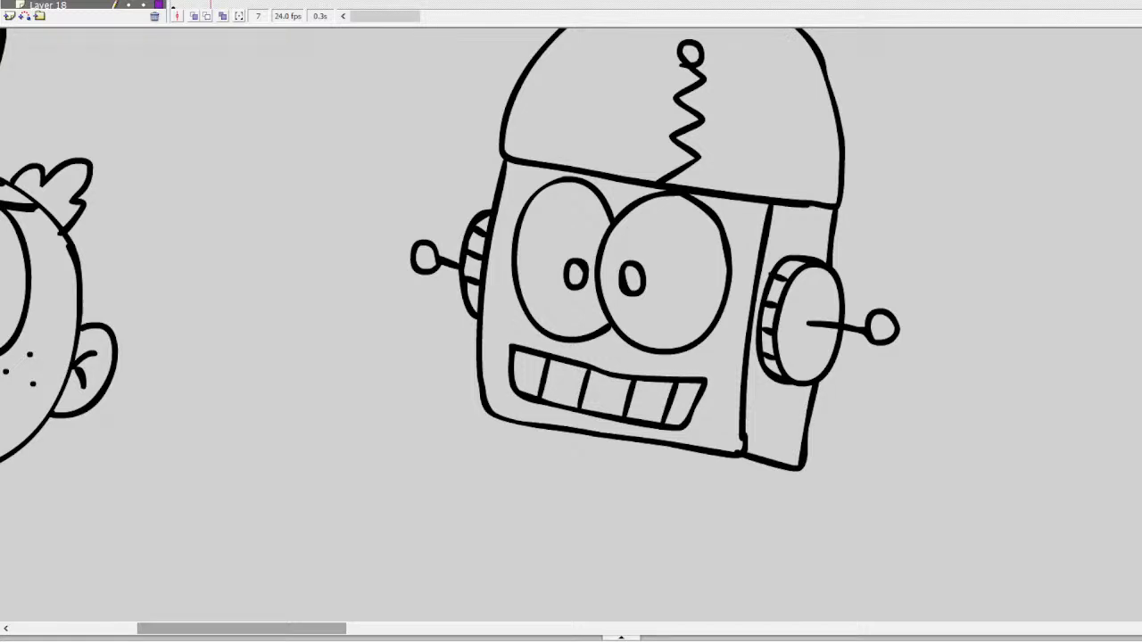
Draw a tapered, ball-tipped antenna on a small flat base at the peak of the dome
scroll(571, 322, "up", 5)
mouse_move(660, 166)
left_mouse_down()
mouse_move(671, 150)
mouse_move(722, 157)
mouse_move(726, 169)
left_mouse_up()
scroll(726, 170, "up", 4)
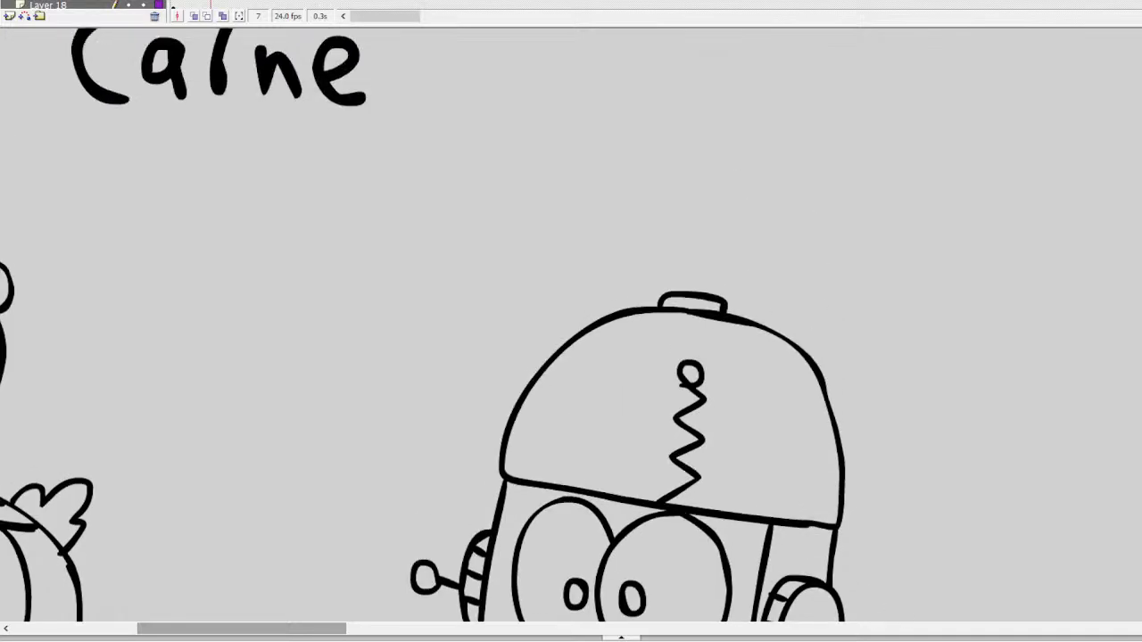
mouse_move(683, 290)
left_mouse_down()
mouse_move(704, 195)
mouse_move(719, 290)
left_mouse_up()
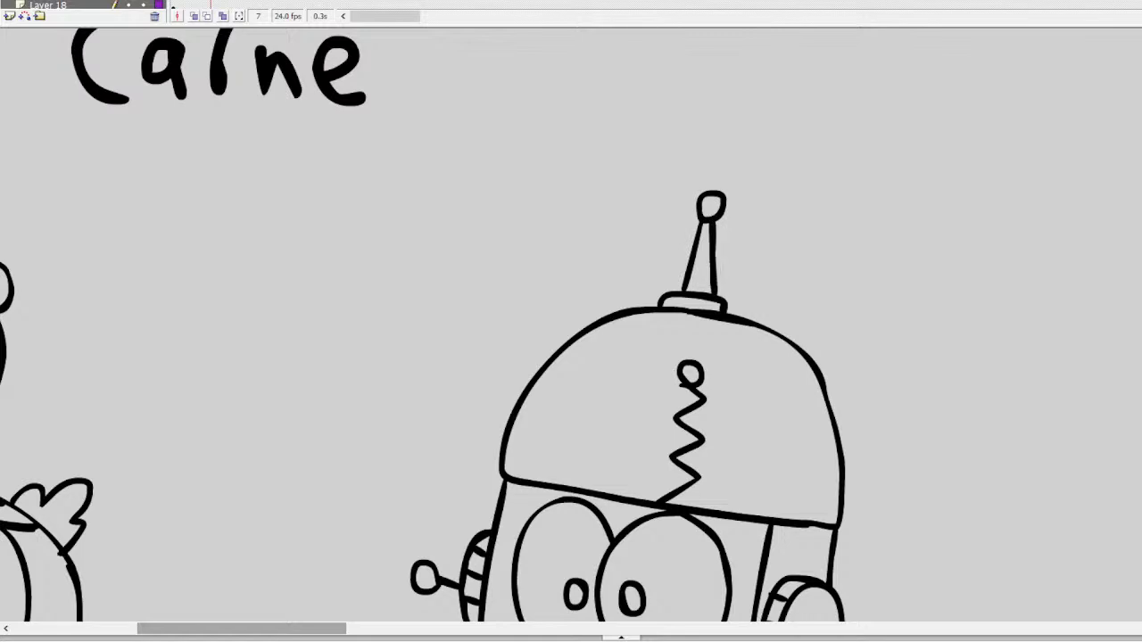
Draw a rounded rectangular frame around both eyes and a slanted line across the face above the teeth
scroll(625, 357, "down", 6)
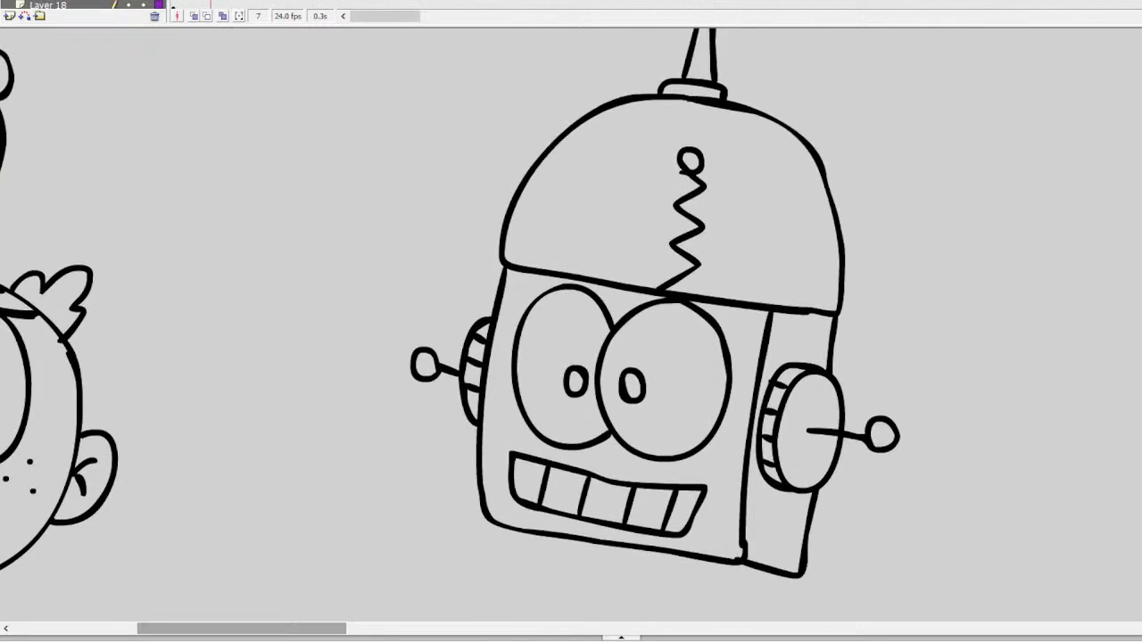
scroll(625, 357, "up", 1)
mouse_move(552, 311)
left_mouse_down()
mouse_move(512, 329)
mouse_move(500, 454)
mouse_move(539, 473)
mouse_move(710, 495)
mouse_move(729, 424)
mouse_move(720, 334)
mouse_move(568, 306)
left_mouse_up()
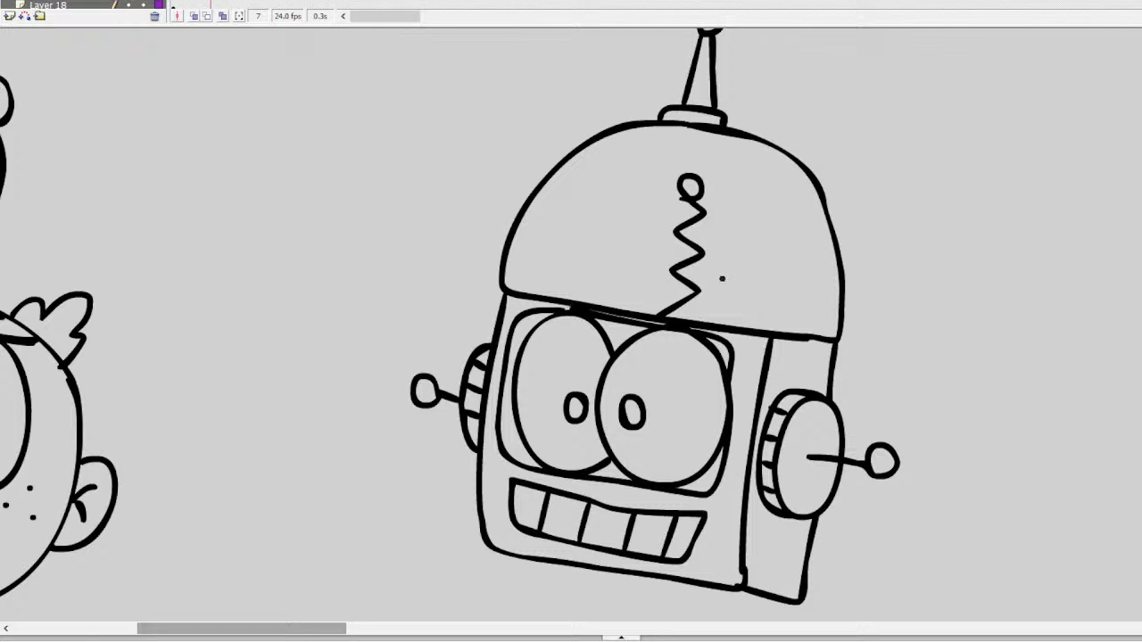
left_click_drag(742, 509, 476, 464)
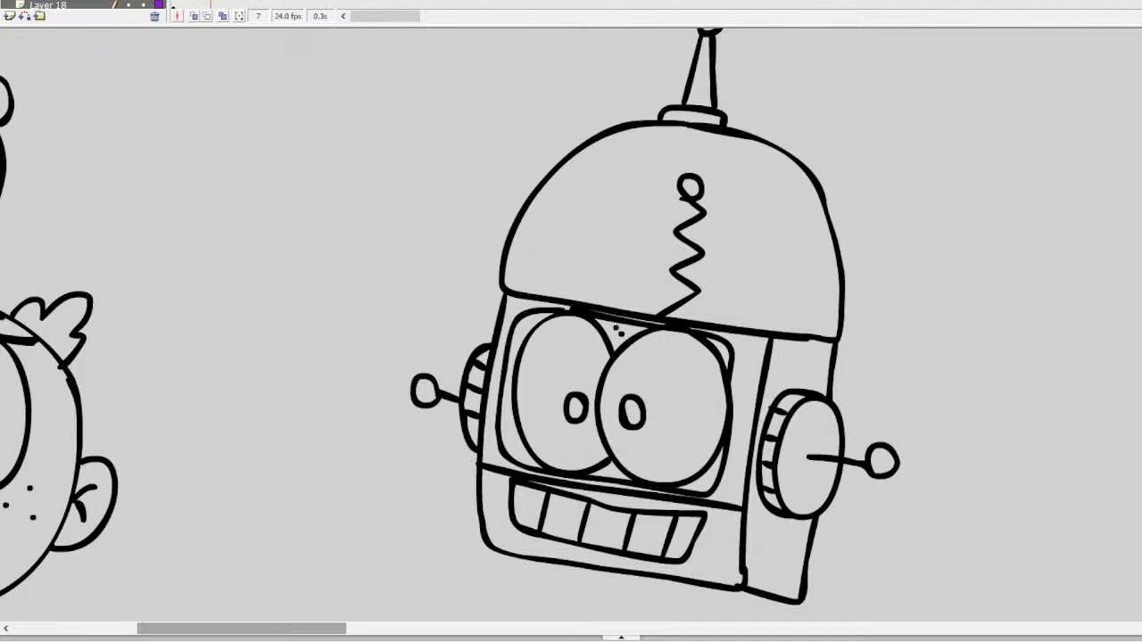
Fill the gaps between the eyes and their surrounding frame with black
left_click(623, 335)
left_click(535, 323)
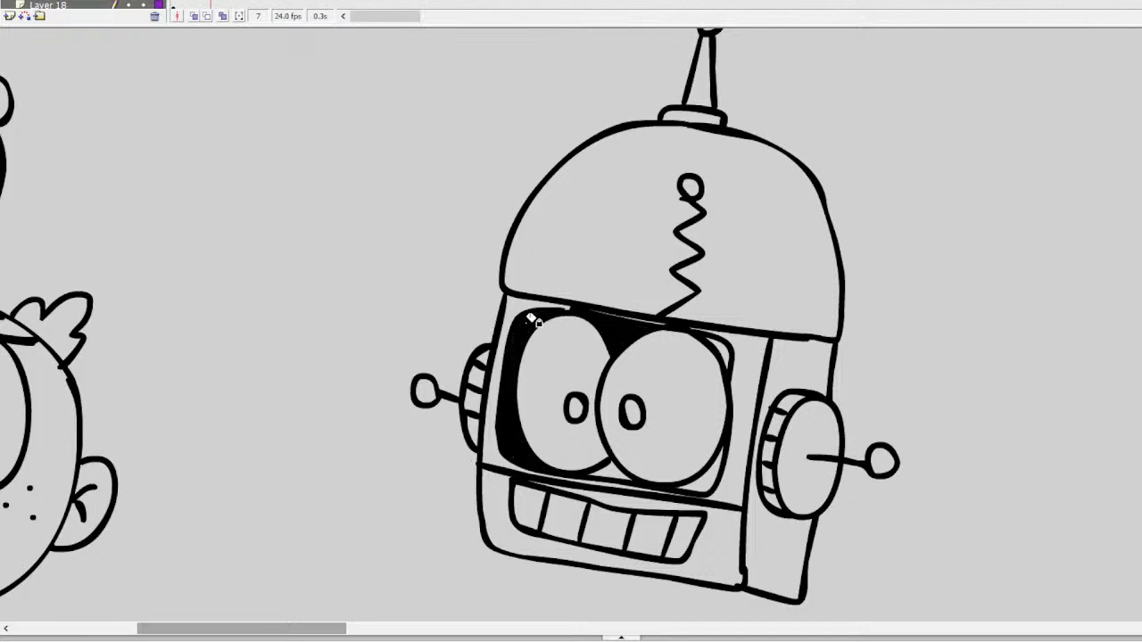
left_click(616, 468)
left_click(703, 473)
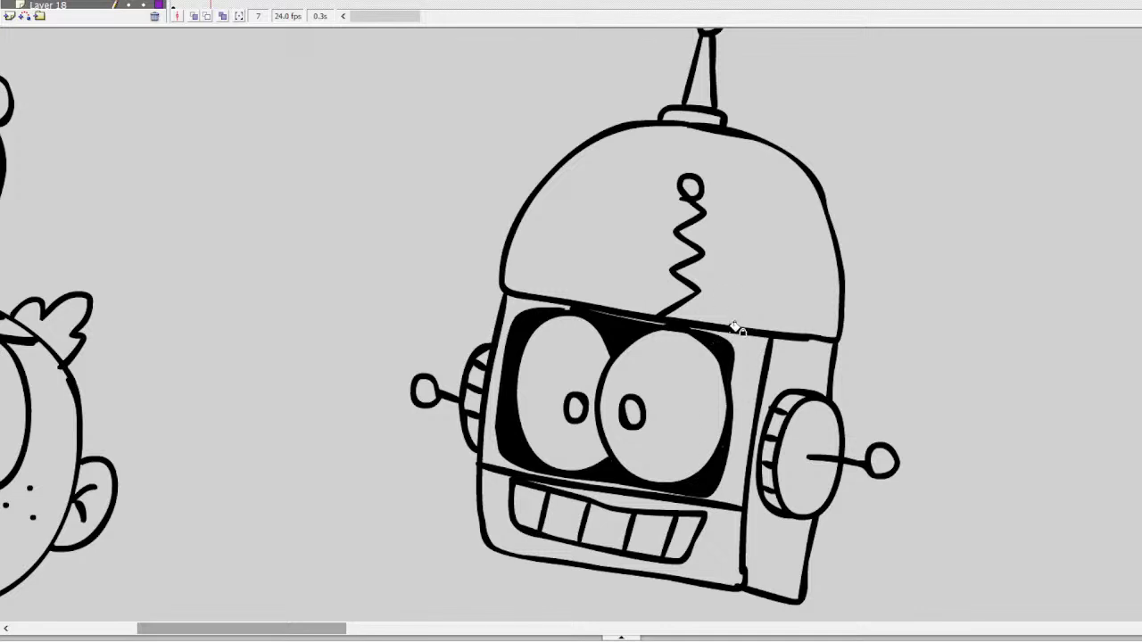
left_click(737, 330)
Draw a tapered torso below the head with a door panel and a small oval knob
scroll(571, 321, "down", 5)
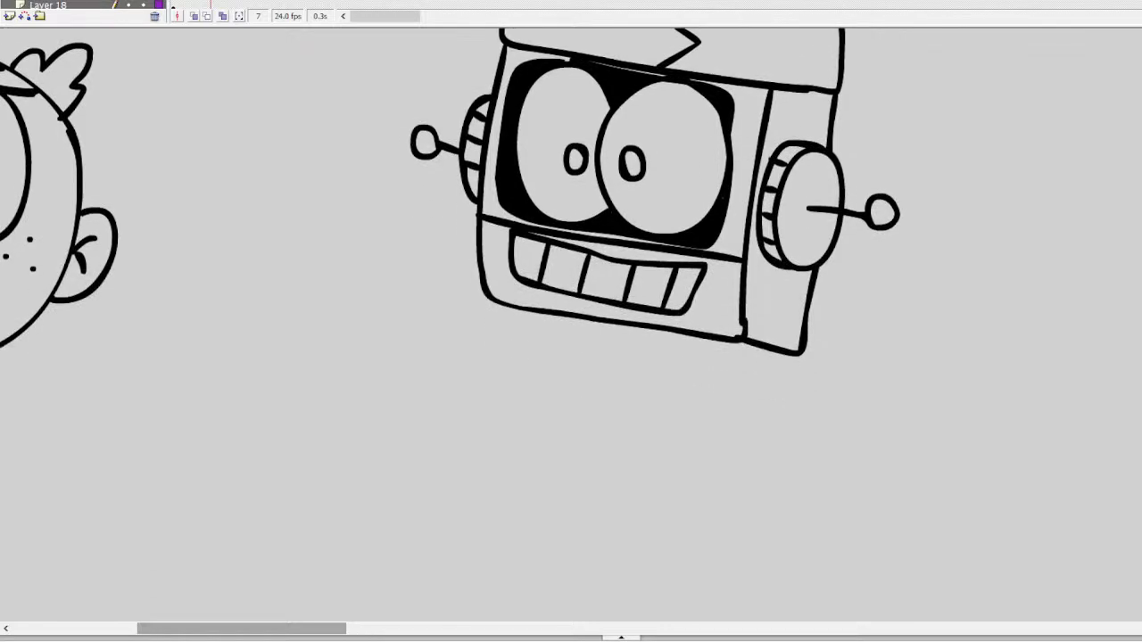
mouse_move(507, 308)
left_mouse_down()
mouse_move(521, 400)
mouse_move(563, 454)
mouse_move(657, 479)
mouse_move(708, 481)
mouse_move(760, 346)
left_mouse_up()
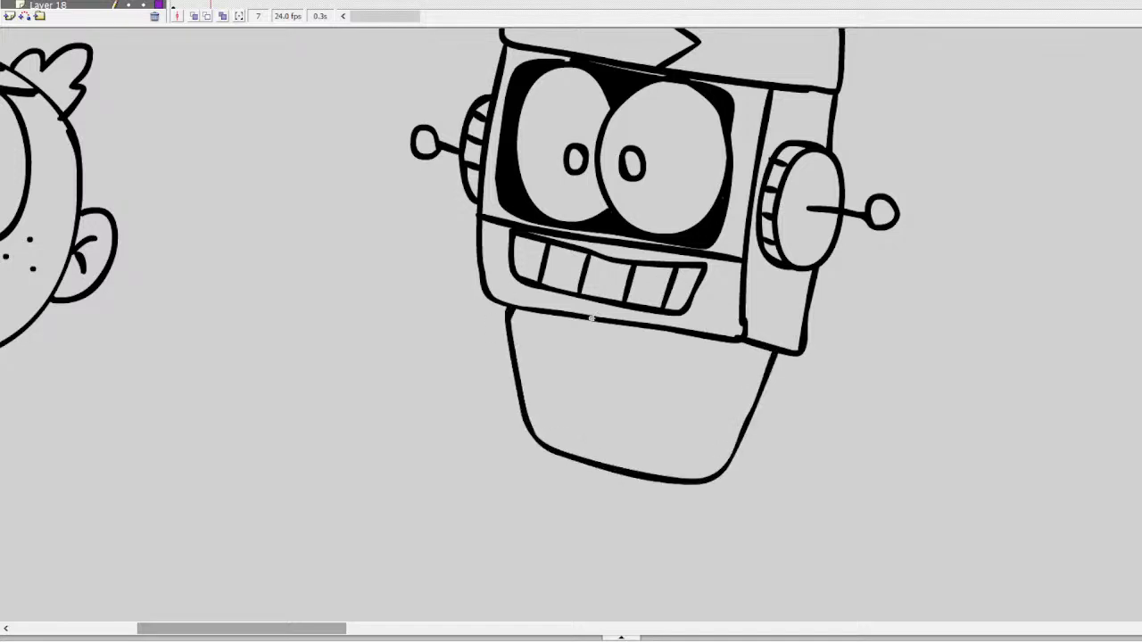
mouse_move(544, 328)
left_mouse_down()
mouse_move(685, 353)
mouse_move(665, 440)
mouse_move(587, 445)
mouse_move(548, 376)
mouse_move(544, 332)
left_mouse_up()
mouse_move(656, 385)
left_mouse_down()
mouse_move(658, 409)
mouse_move(661, 390)
left_mouse_up()
Draw round shoulders, short banded arms and round three-fingered hands on both sides of the torso
mouse_move(758, 346)
left_mouse_down()
mouse_move(728, 381)
mouse_move(762, 403)
mouse_move(795, 383)
mouse_move(786, 350)
mouse_move(758, 399)
left_mouse_up()
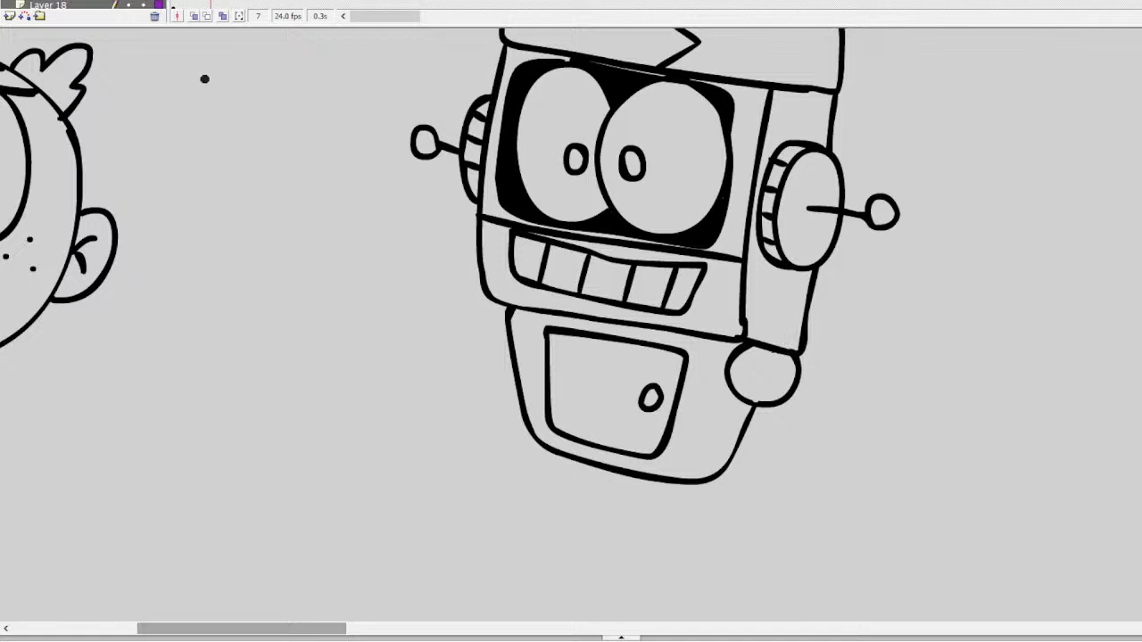
mouse_move(491, 301)
left_mouse_down()
mouse_move(484, 344)
mouse_move(512, 350)
left_mouse_up()
mouse_move(794, 326)
left_mouse_down()
mouse_move(844, 414)
mouse_move(823, 429)
mouse_move(866, 411)
mouse_move(834, 462)
mouse_move(821, 422)
mouse_move(799, 471)
mouse_move(833, 460)
mouse_move(876, 469)
mouse_move(899, 490)
mouse_move(882, 464)
left_mouse_up()
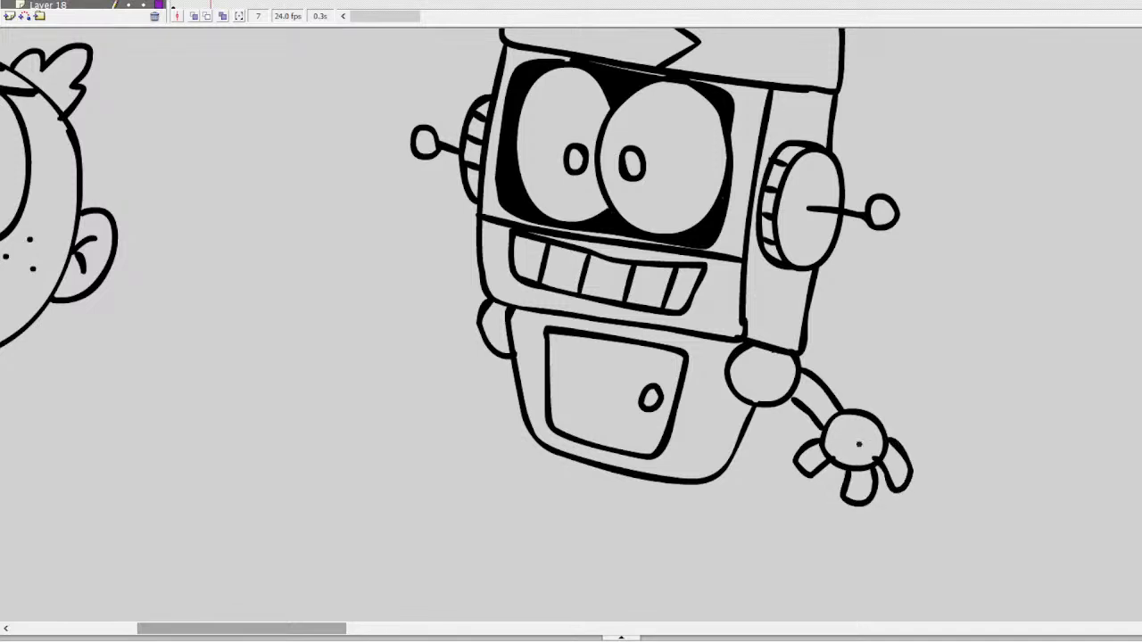
left_click_drag(809, 403, 819, 381)
mouse_move(477, 326)
left_mouse_down()
mouse_move(450, 349)
mouse_move(468, 366)
mouse_move(460, 355)
mouse_move(443, 403)
mouse_move(413, 355)
mouse_move(449, 341)
left_mouse_up()
mouse_move(471, 389)
left_mouse_down()
mouse_move(482, 423)
mouse_move(458, 394)
mouse_move(395, 422)
mouse_move(418, 397)
mouse_move(381, 353)
mouse_move(406, 376)
mouse_move(408, 361)
mouse_move(475, 336)
left_mouse_up()
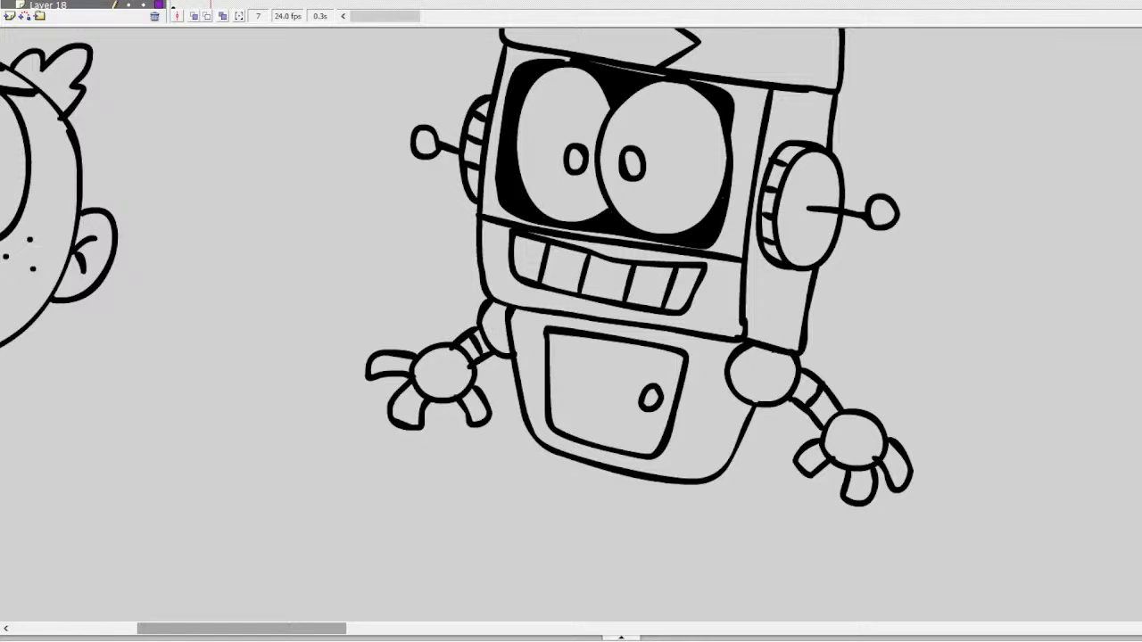
Draw two curved legs with horizontal bands and wide rounded feet beneath the torso
scroll(571, 321, "up", 5)
scroll(571, 321, "up", 4)
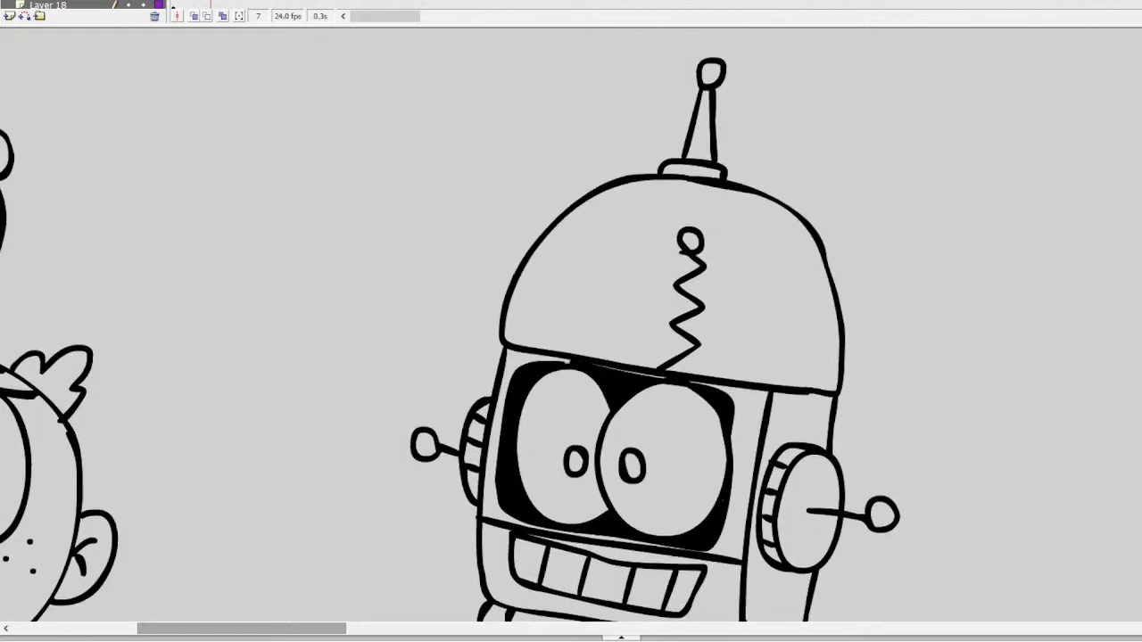
scroll(571, 321, "down", 10)
scroll(571, 321, "up", 1)
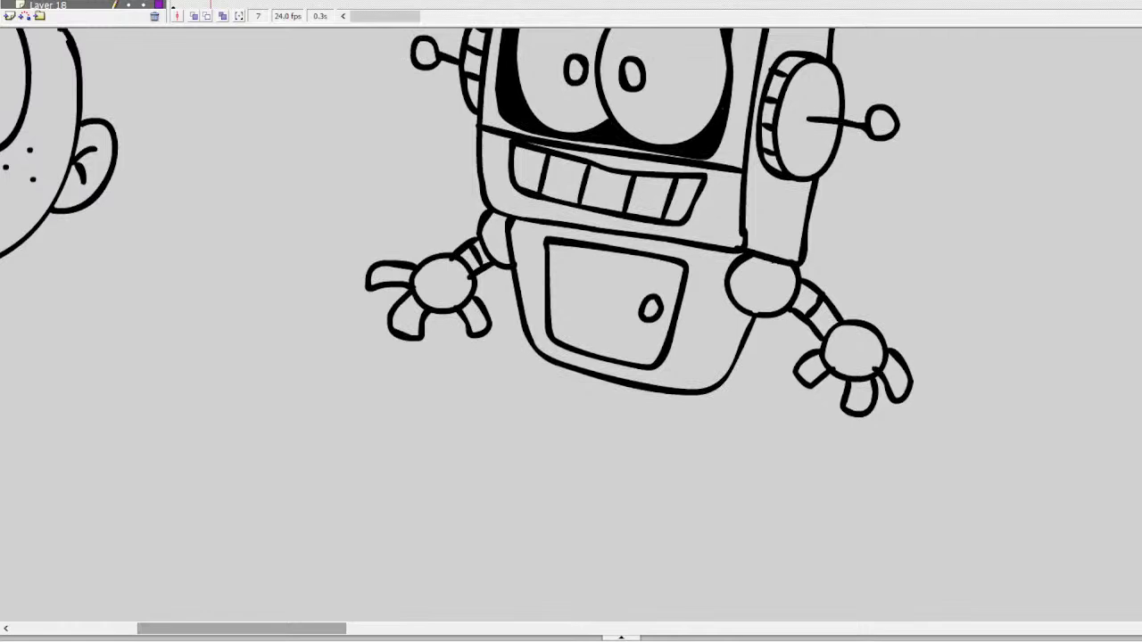
left_click_drag(641, 394, 629, 435)
left_click_drag(698, 397, 687, 477)
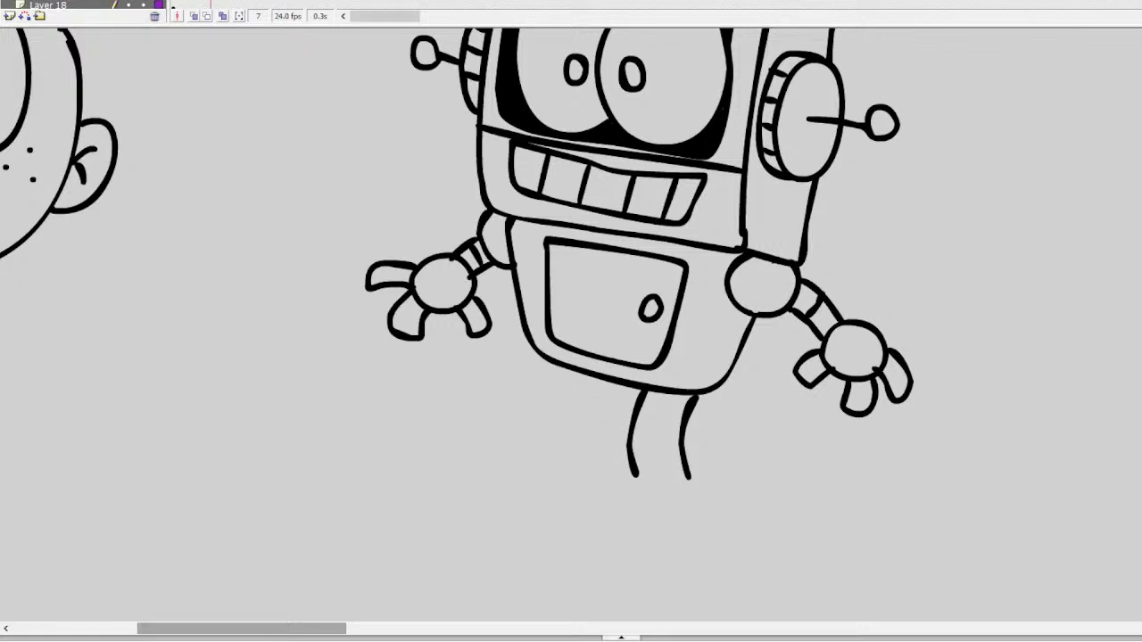
mouse_move(634, 475)
left_mouse_down()
mouse_move(683, 483)
mouse_move(606, 484)
mouse_move(591, 509)
mouse_move(710, 532)
mouse_move(715, 501)
mouse_move(688, 482)
left_mouse_up()
mouse_move(642, 402)
left_mouse_down()
mouse_move(685, 406)
mouse_move(660, 434)
mouse_move(680, 436)
mouse_move(646, 460)
mouse_move(673, 460)
left_mouse_up()
mouse_move(566, 363)
left_mouse_down()
mouse_move(539, 412)
mouse_move(539, 444)
mouse_move(557, 455)
mouse_move(583, 454)
mouse_move(590, 382)
left_mouse_up()
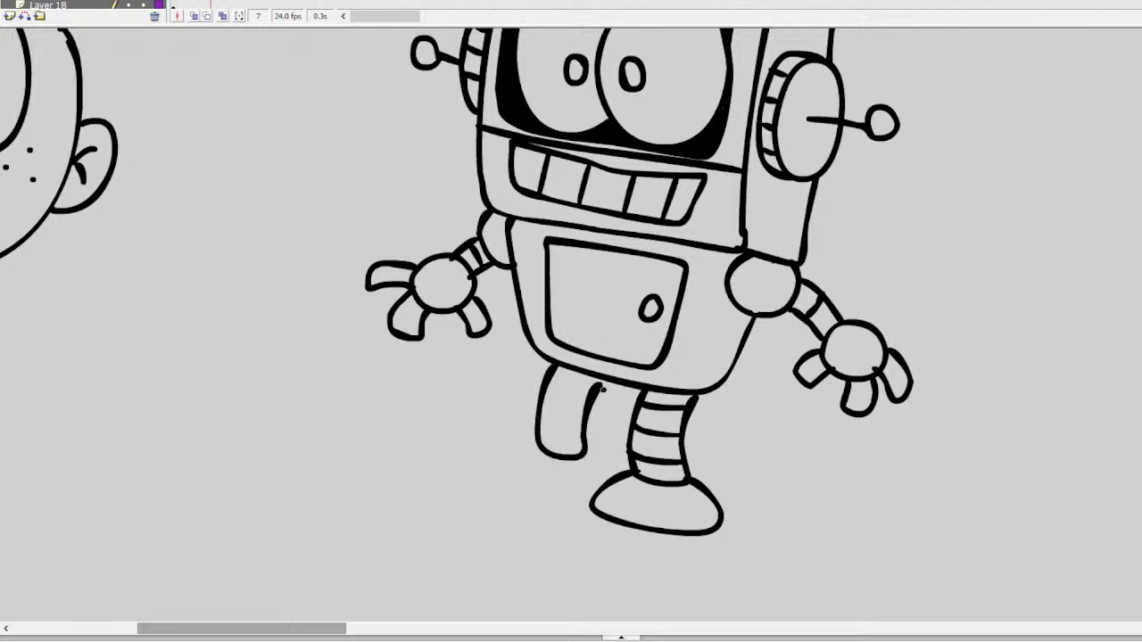
mouse_move(551, 379)
left_mouse_down()
mouse_move(590, 389)
mouse_move(578, 434)
mouse_move(513, 447)
mouse_move(490, 479)
mouse_move(594, 489)
left_mouse_up()
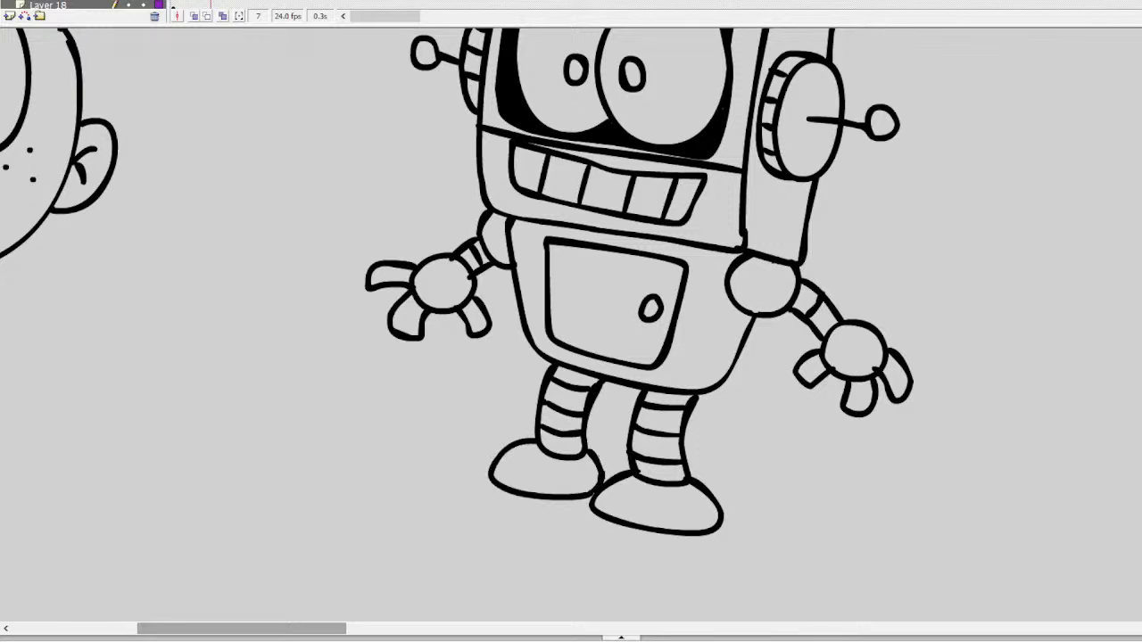
Cross out Robot Jones on the handwritten show list with a red line
scroll(571, 325, "up", 8)
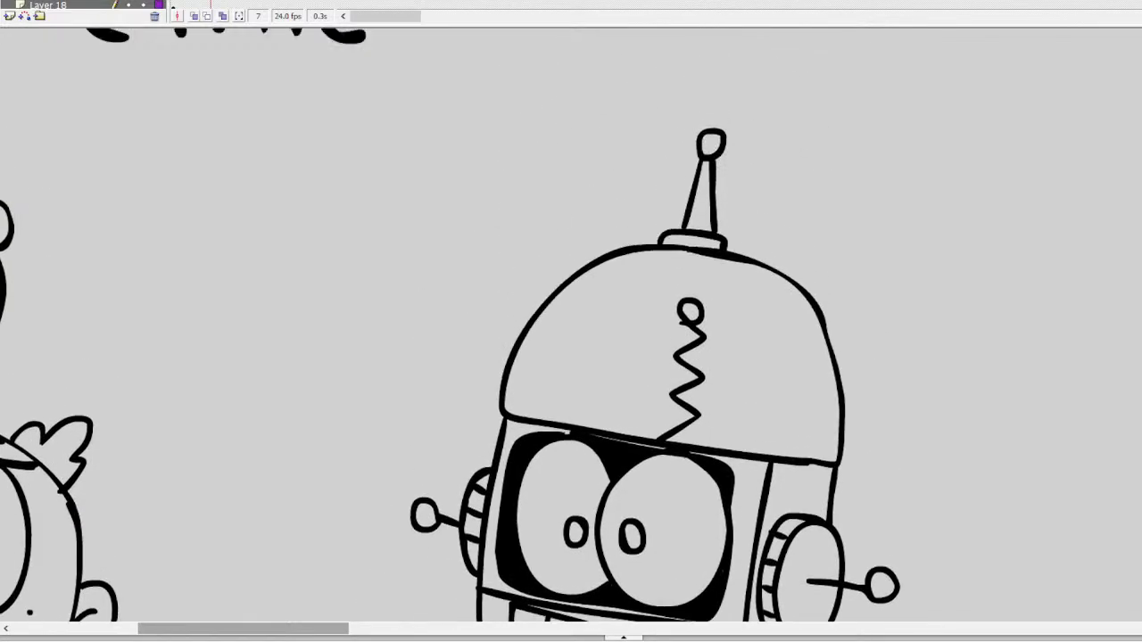
scroll(571, 325, "down", 6)
scroll(457, 324, "down", 1)
scroll(456, 325, "up", 1)
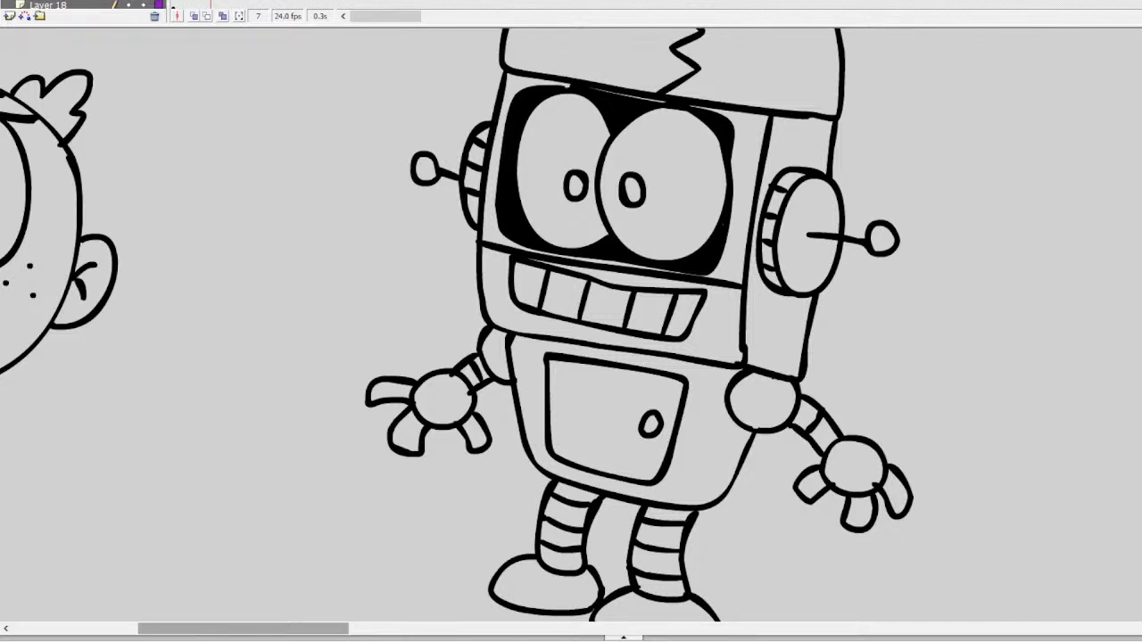
left_click_drag(272, 628, 145, 627)
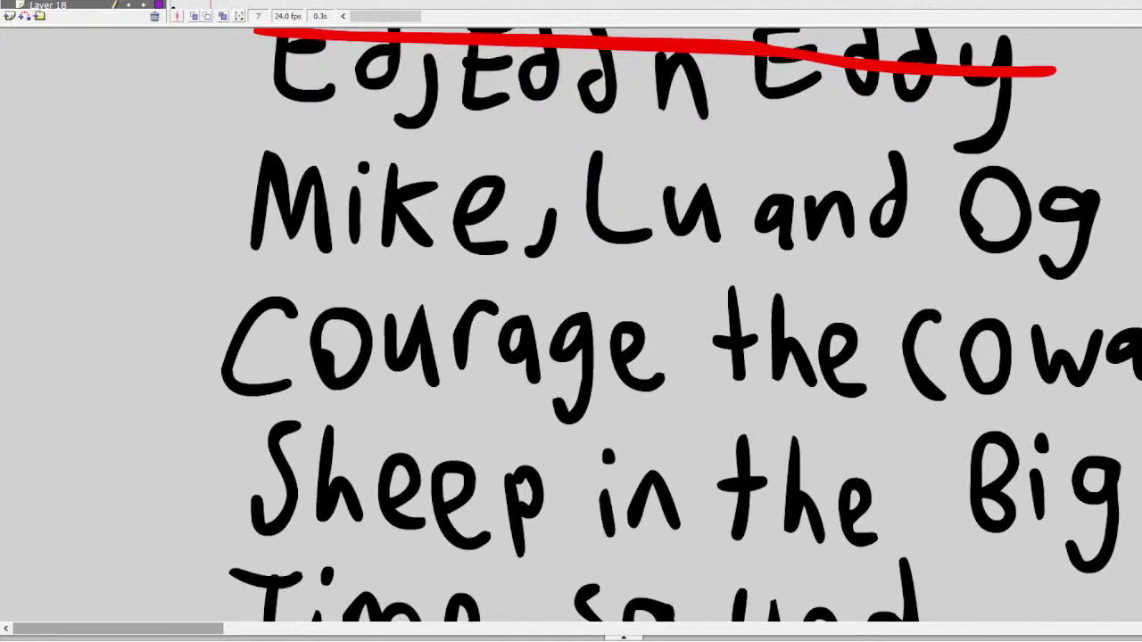
left_click(493, 196, "alt")
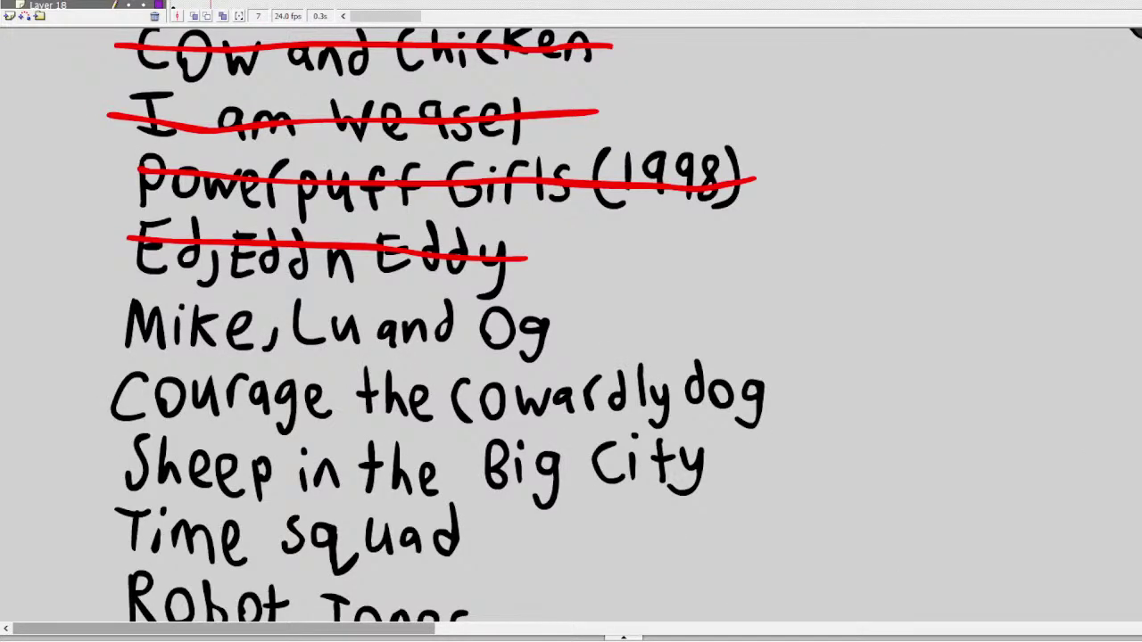
scroll(571, 326, "down", 5)
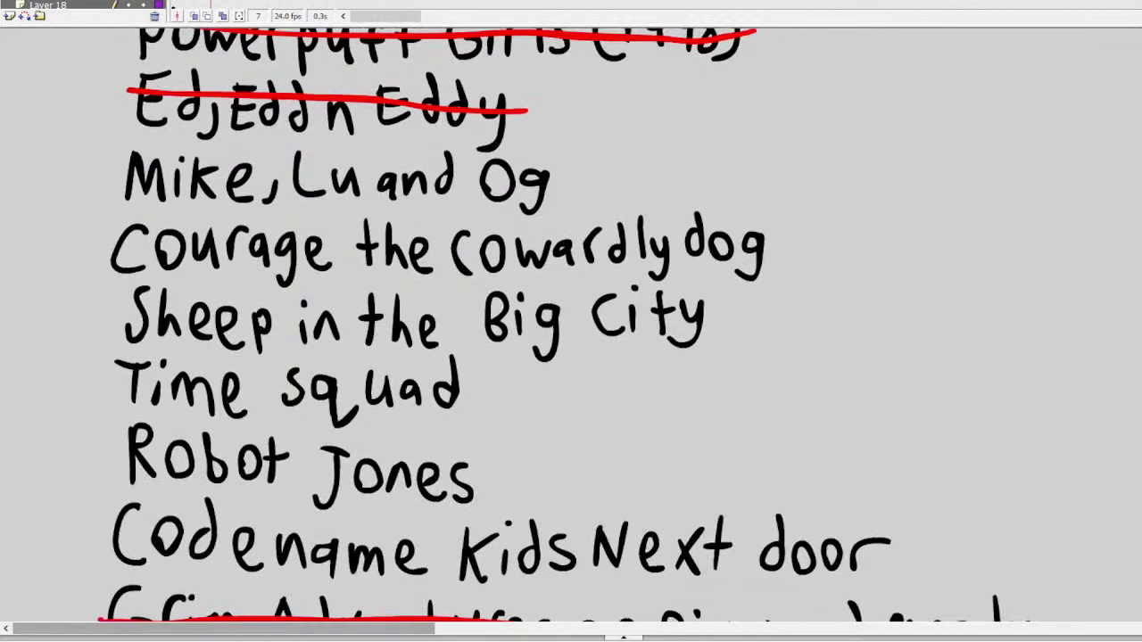
left_click(360, 90)
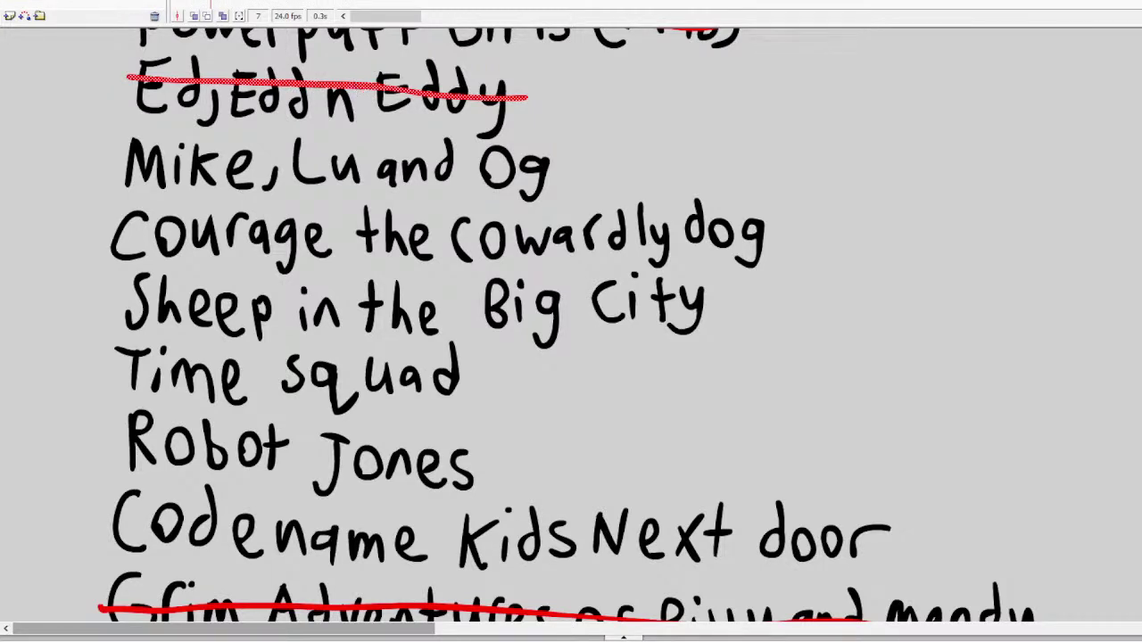
left_click_drag(489, 472, 114, 441)
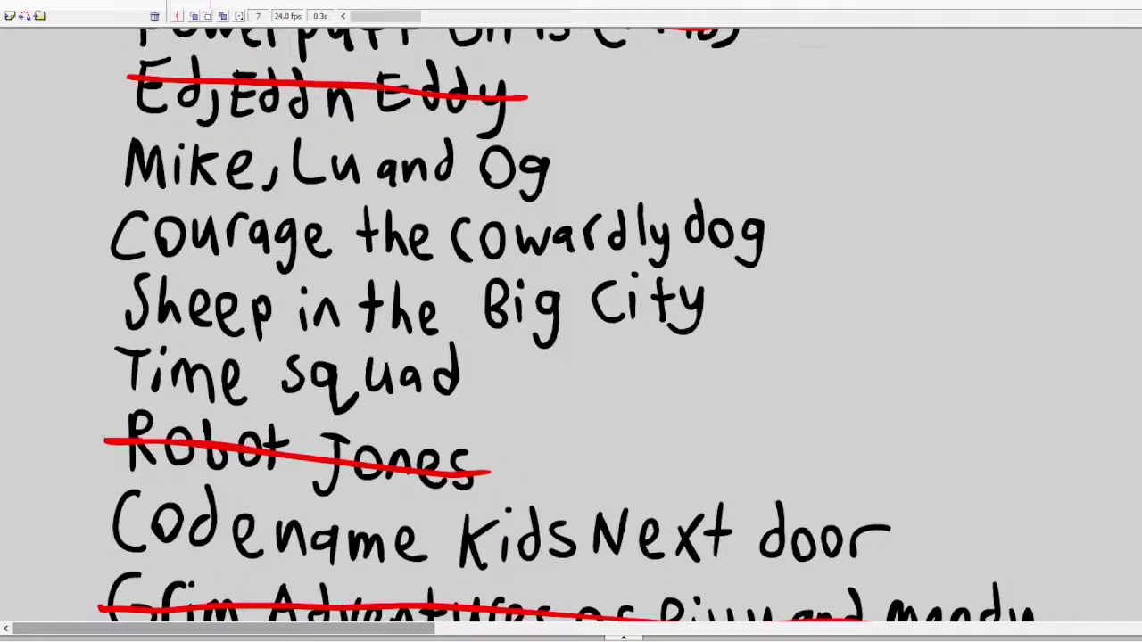
Review the shows not yet crossed out on the list and the characters drawn below it
scroll(582, 326, "down", 10)
scroll(582, 327, "up", 3)
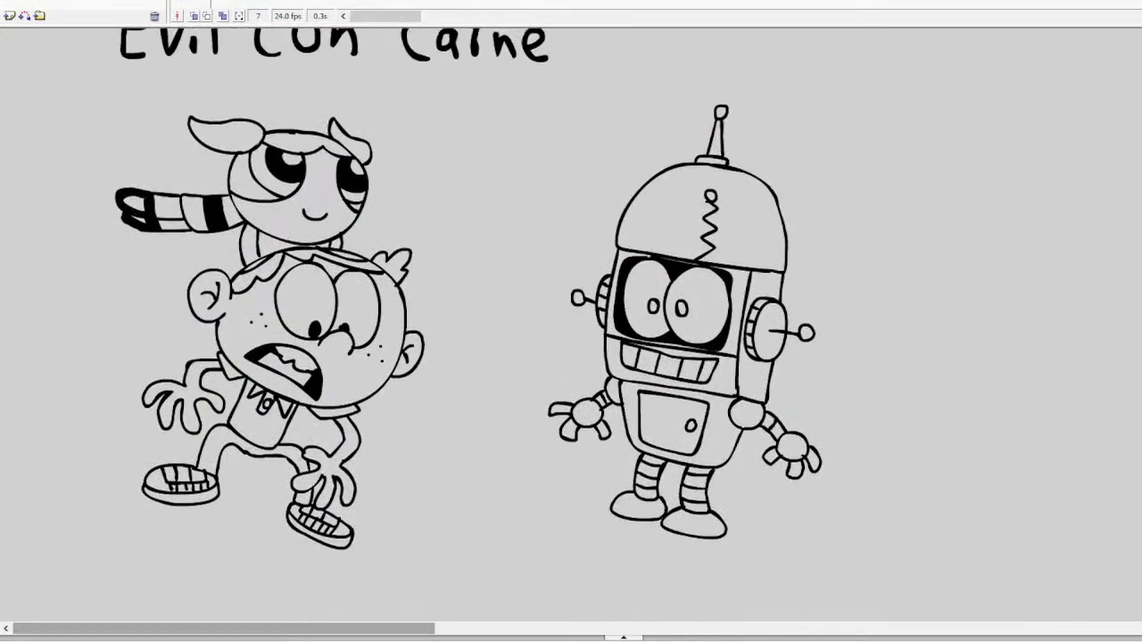
scroll(582, 327, "down", 5)
scroll(582, 326, "up", 7)
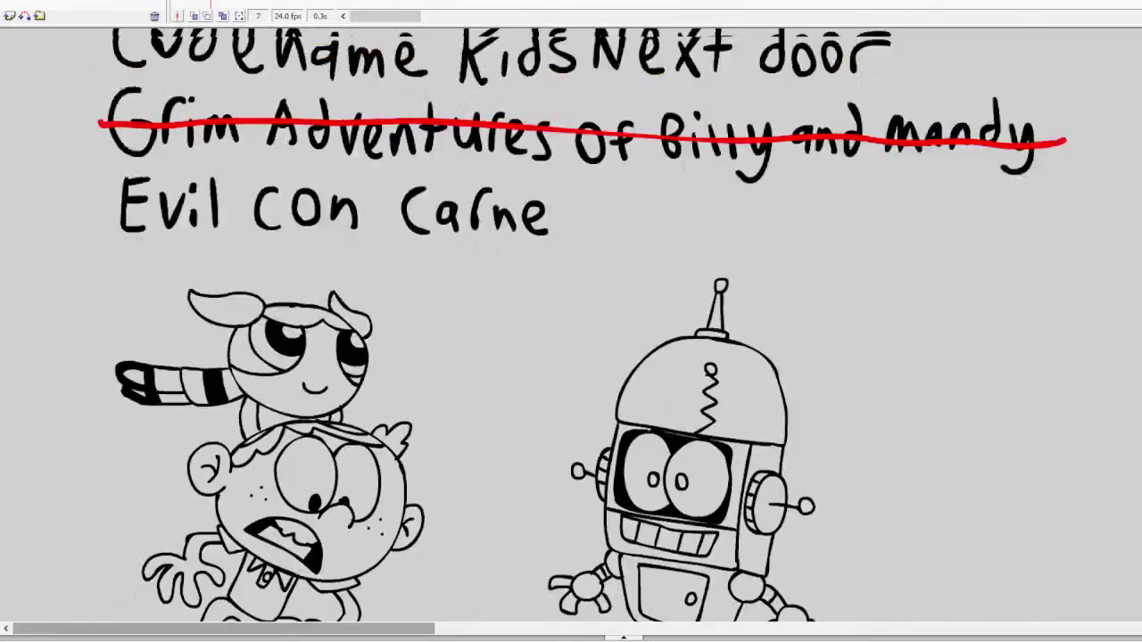
scroll(582, 327, "up", 5)
scroll(582, 326, "down", 1)
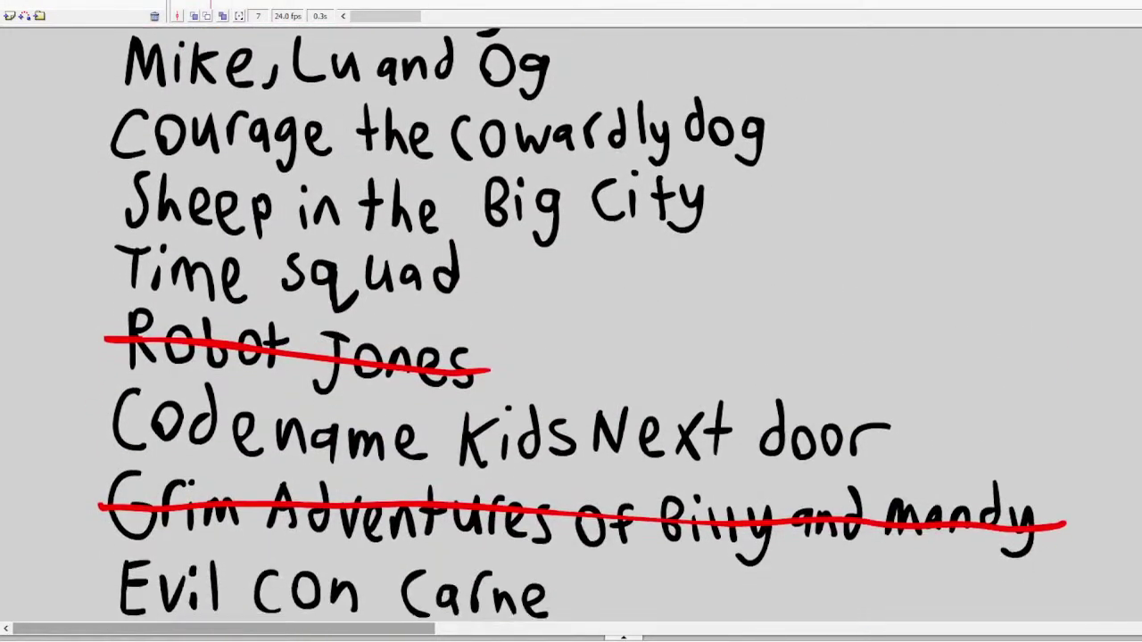
scroll(582, 326, "down", 6)
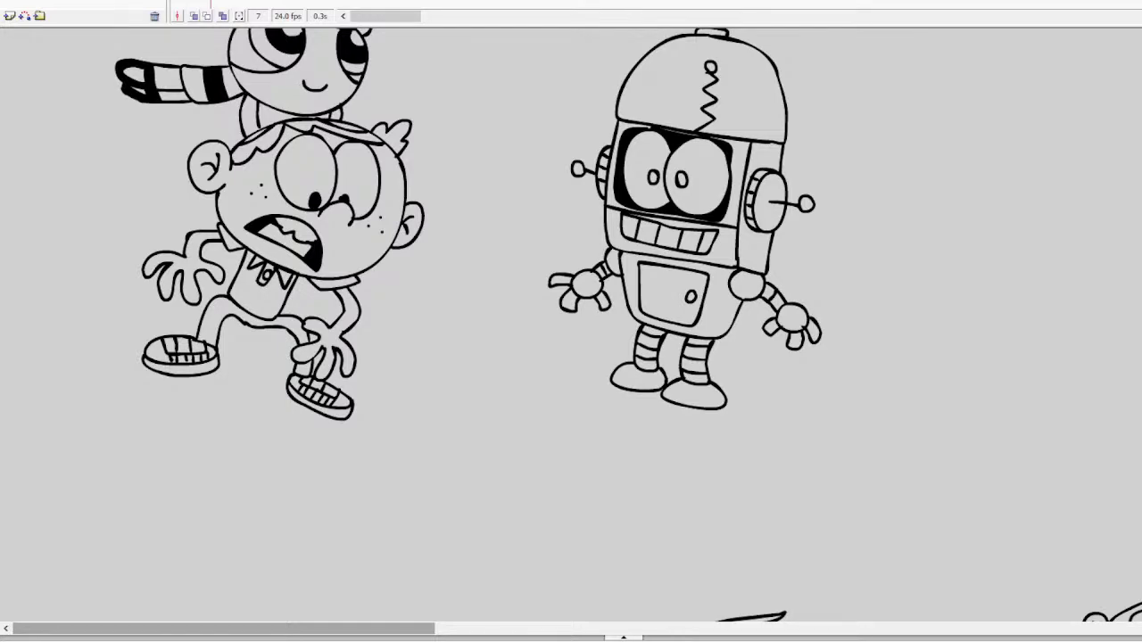
scroll(571, 325, "up", 10)
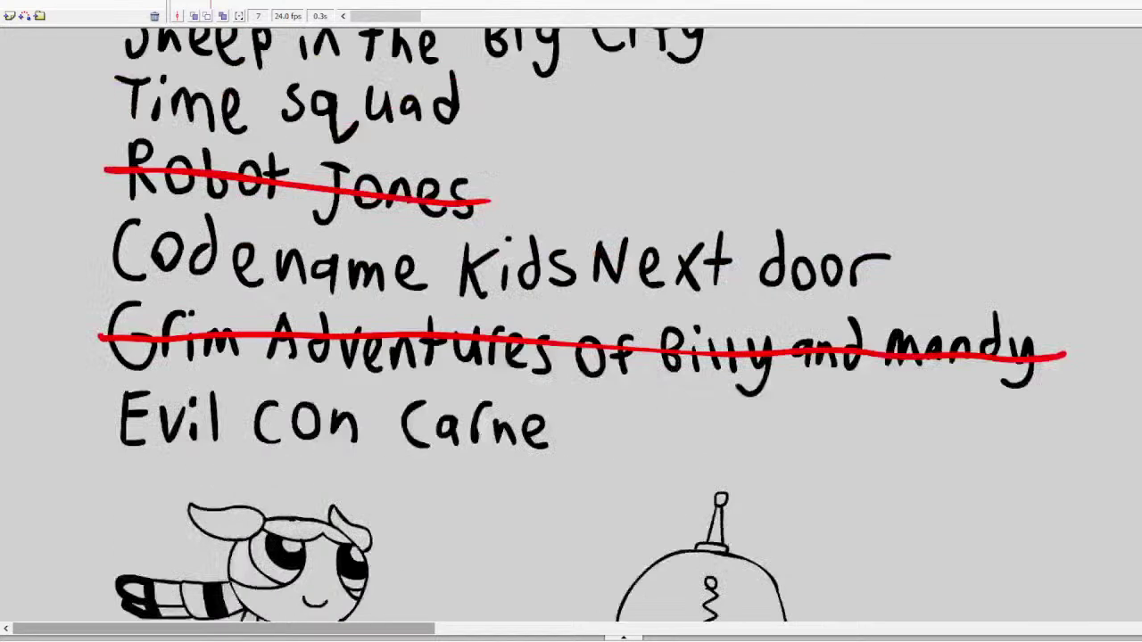
scroll(570, 325, "down", 12)
scroll(571, 325, "down", 3)
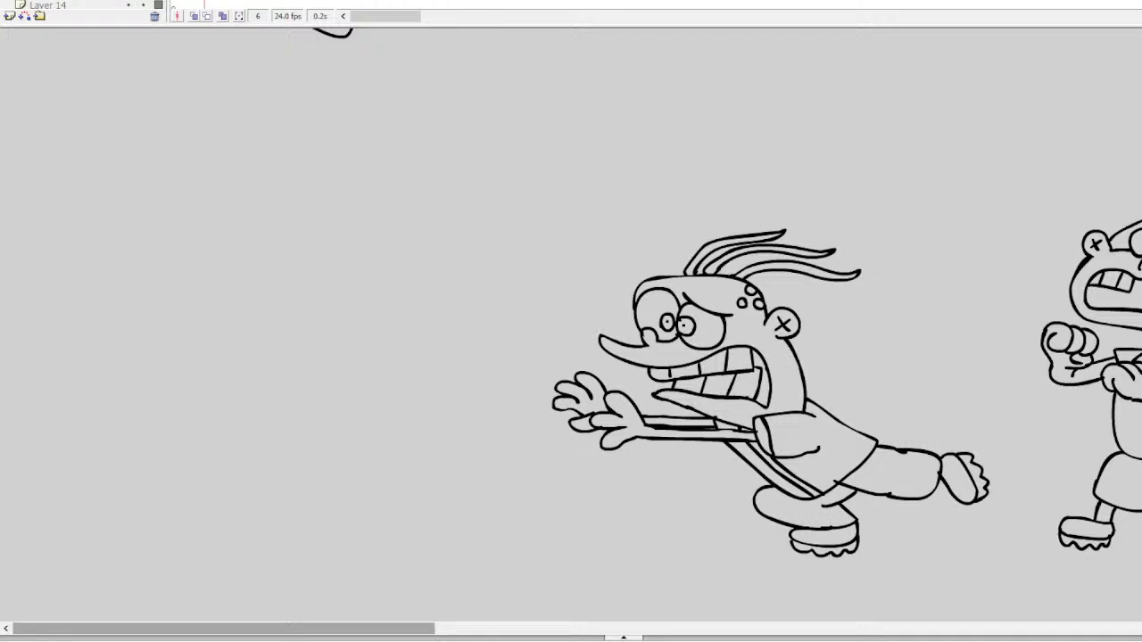
Draw a tall rounded eye with a small oval pupil and a curved lower lid in the empty space beside the running boy
left_click(218, 259)
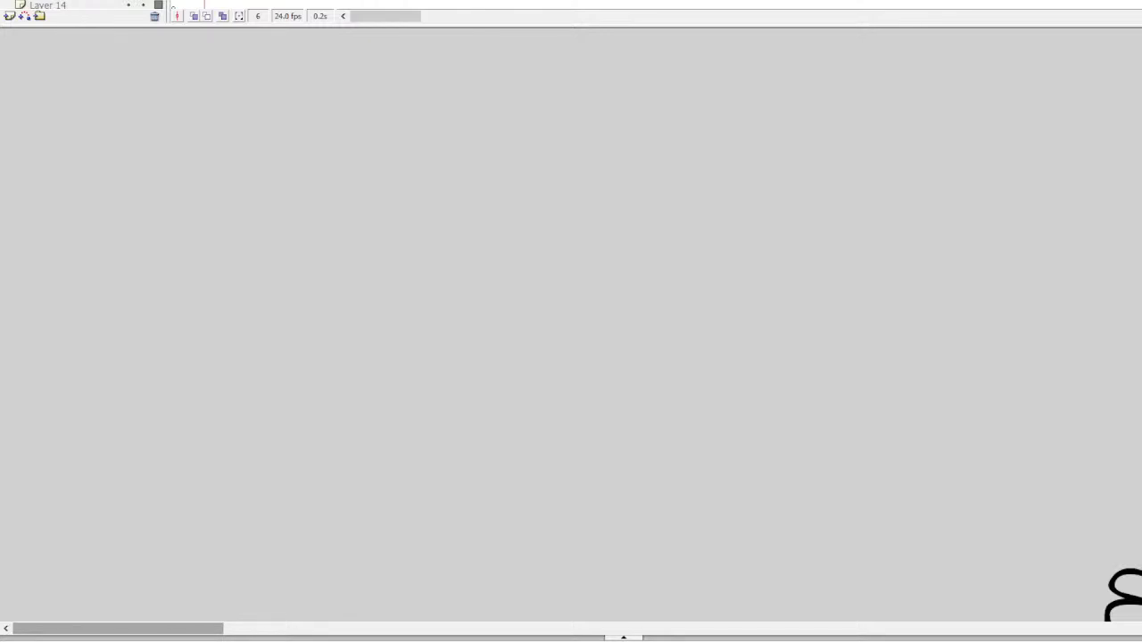
scroll(570, 321, "up", 10)
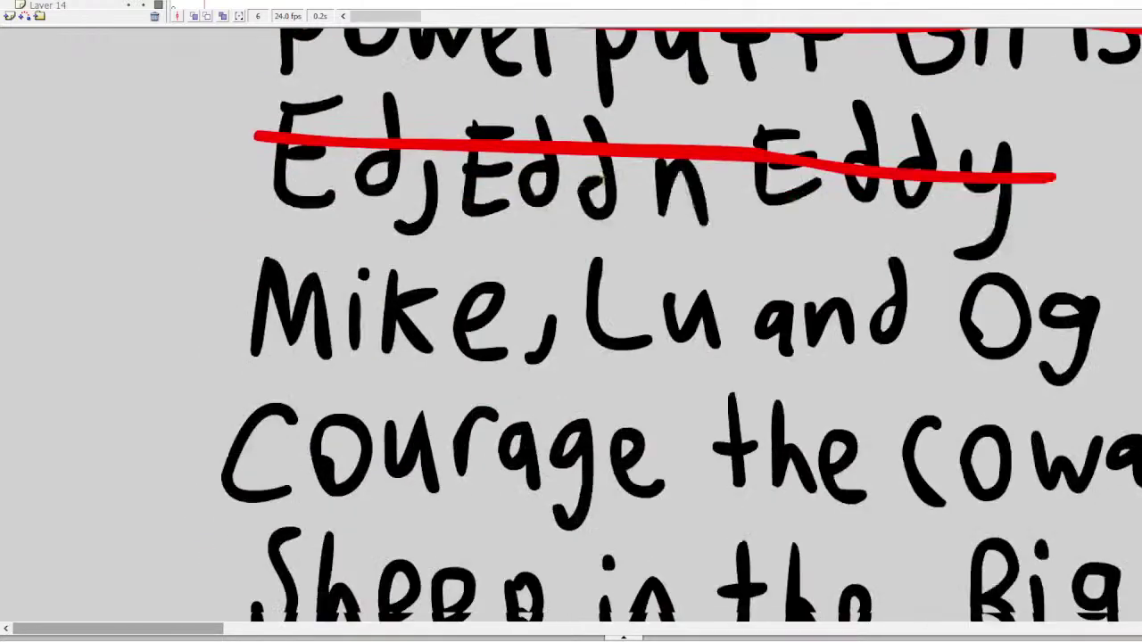
scroll(571, 321, "down", 5)
scroll(571, 322, "up", 10)
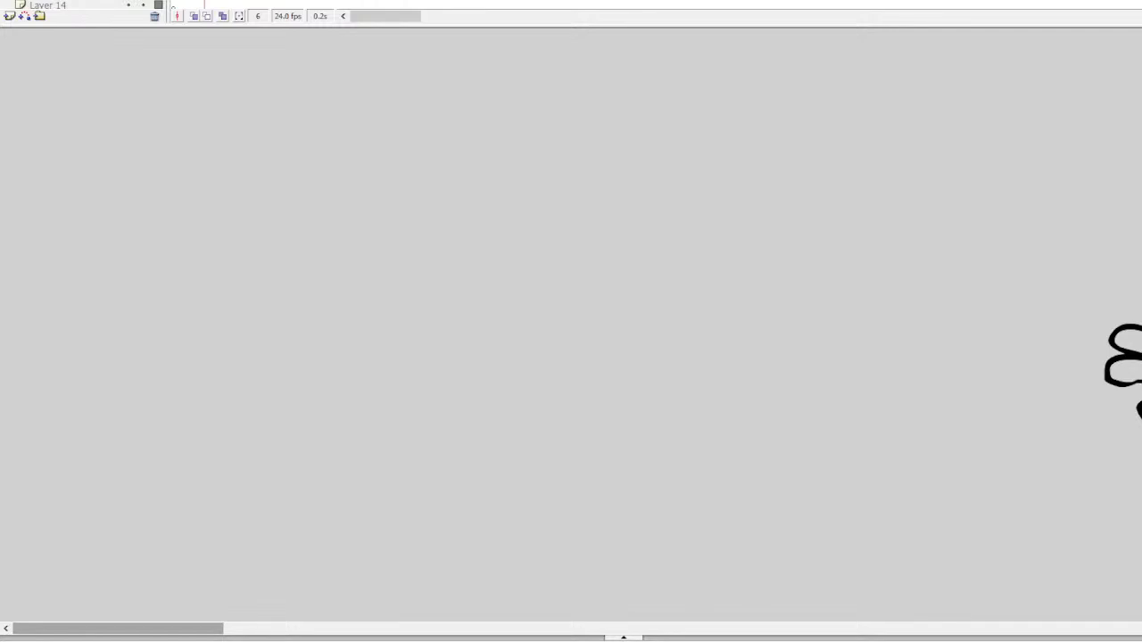
mouse_move(439, 233)
left_mouse_down()
mouse_move(556, 81)
mouse_move(599, 235)
mouse_move(583, 264)
left_mouse_up()
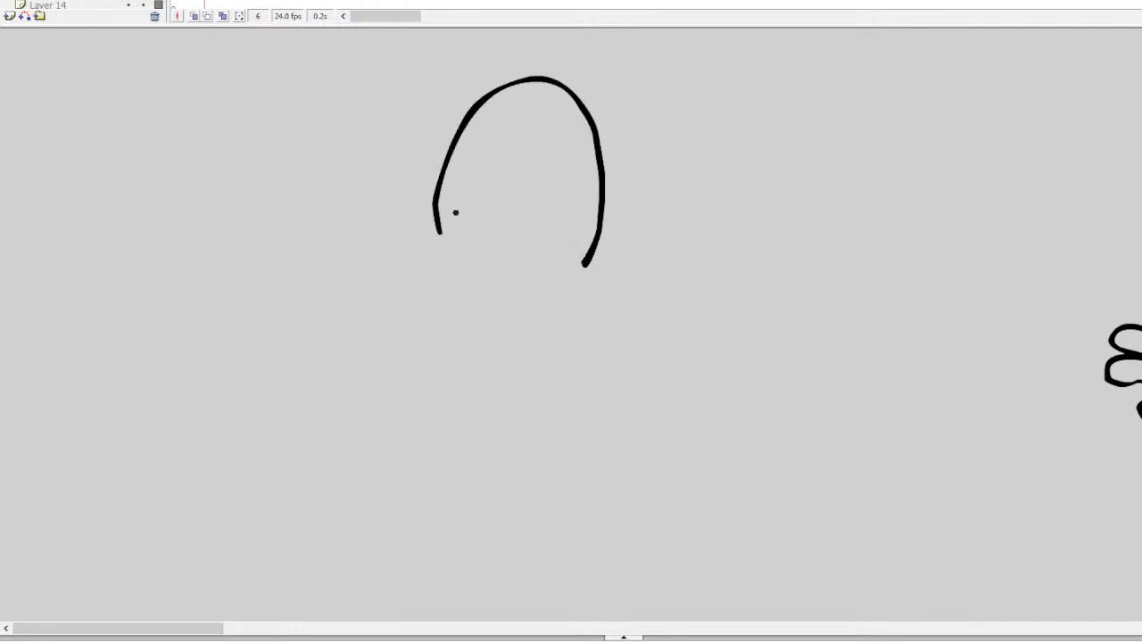
left_click_drag(453, 212, 453, 202)
mouse_move(597, 269)
left_mouse_down()
mouse_move(477, 250)
mouse_move(434, 252)
left_mouse_up()
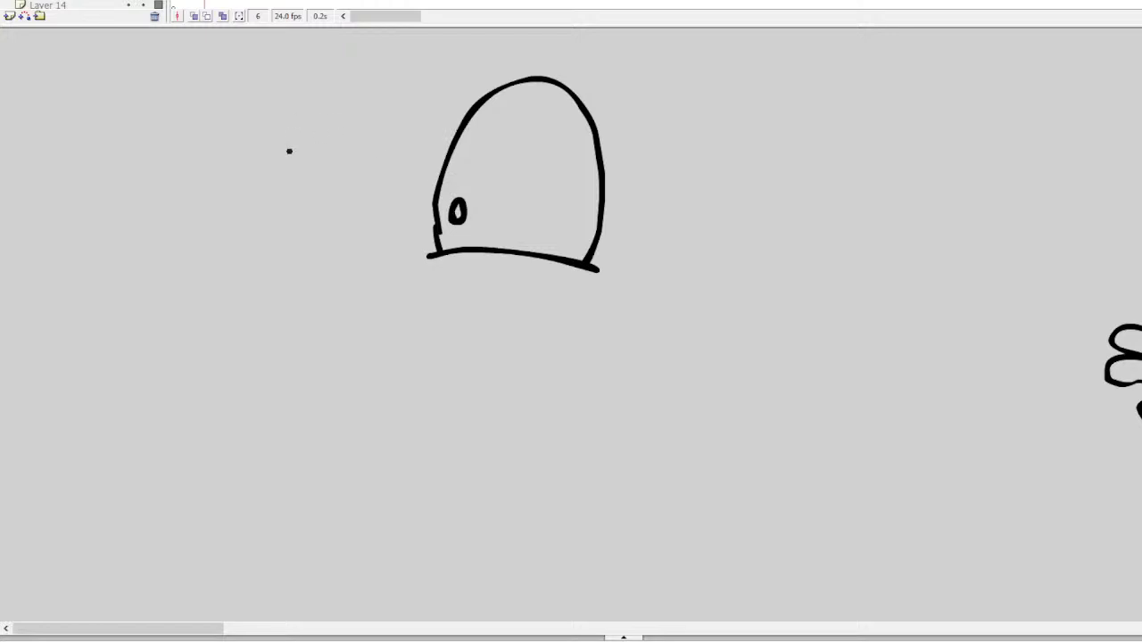
Draw a rounded triangular nose and a second tall eye with a small oval pupil next to the first eye
mouse_move(265, 220)
left_mouse_down()
mouse_move(364, 233)
mouse_move(377, 269)
mouse_move(315, 308)
mouse_move(266, 280)
mouse_move(259, 219)
left_mouse_up()
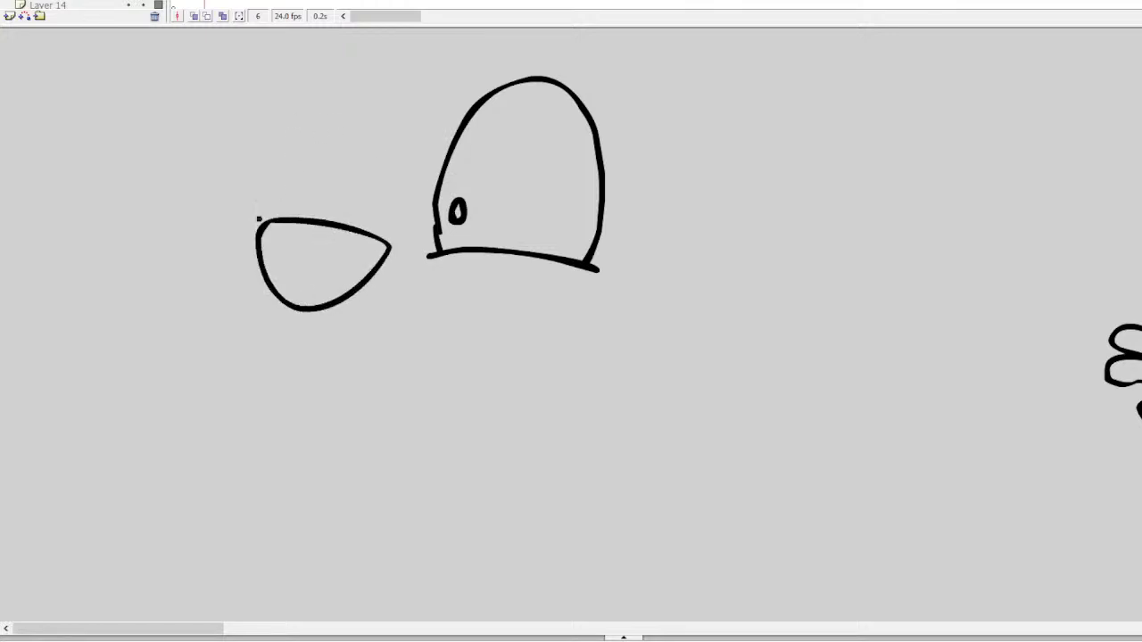
mouse_move(473, 103)
left_mouse_down()
mouse_move(473, 70)
mouse_move(413, 51)
mouse_move(329, 120)
mouse_move(330, 225)
left_mouse_up()
left_click_drag(389, 247, 435, 223)
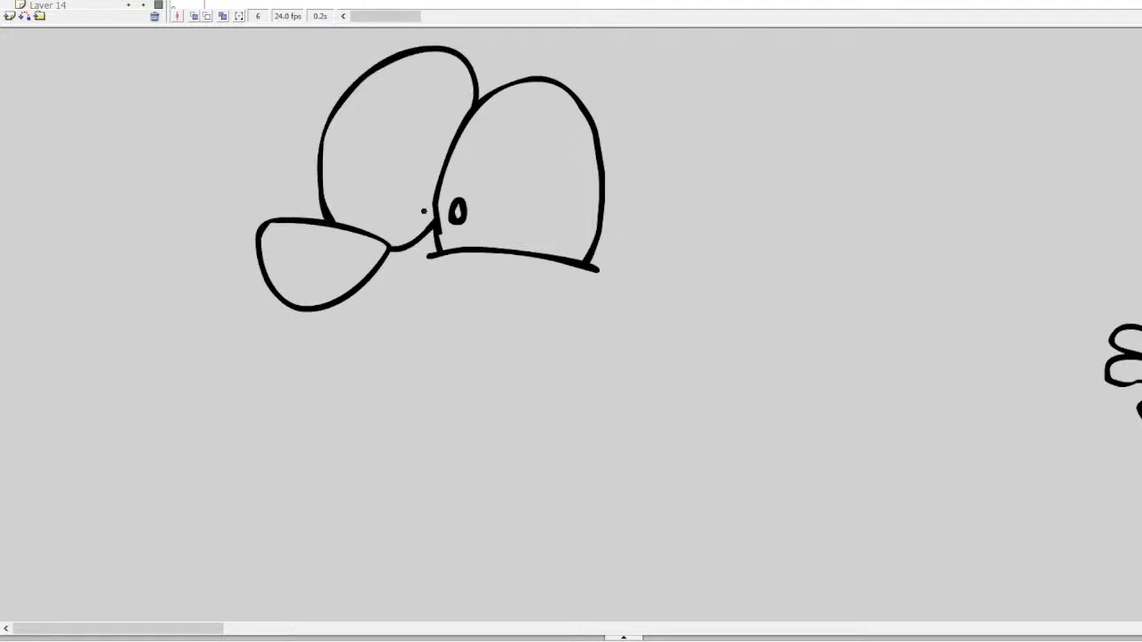
left_click_drag(384, 197, 378, 198)
Draw a two-lobed muzzle, a wide open mouth curve and the upper teeth, including one with an oval hole
mouse_move(260, 262)
left_mouse_down()
mouse_move(213, 282)
mouse_move(226, 318)
mouse_move(287, 312)
mouse_move(315, 359)
mouse_move(409, 319)
mouse_move(625, 301)
mouse_move(686, 441)
mouse_move(572, 568)
left_mouse_up()
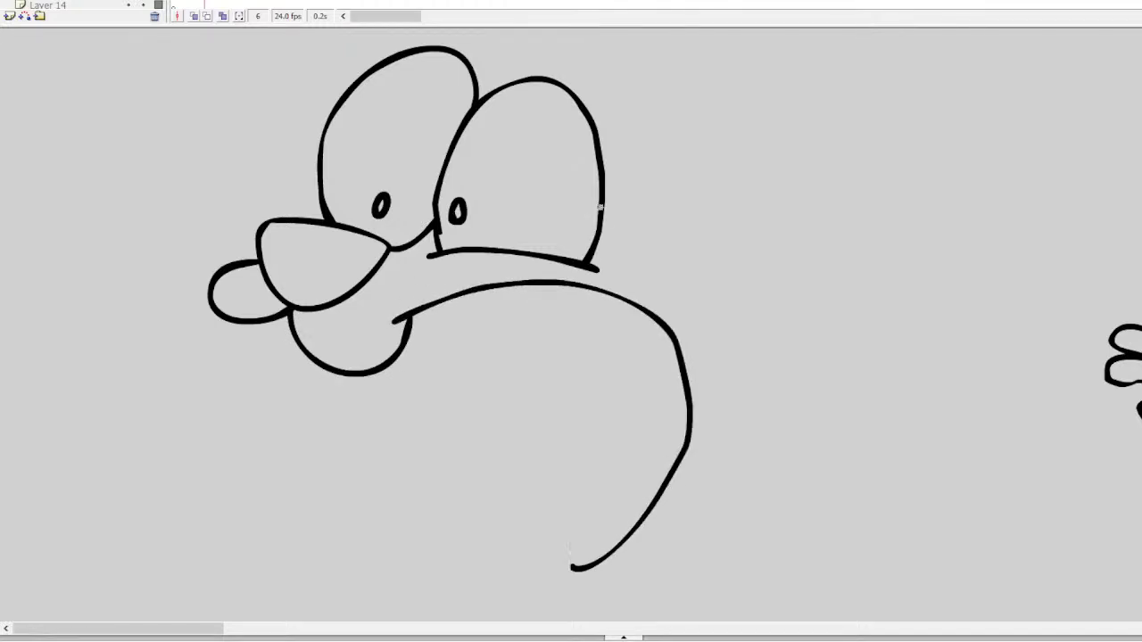
mouse_move(527, 284)
left_mouse_down()
mouse_move(531, 324)
mouse_move(587, 322)
mouse_move(606, 342)
mouse_move(467, 320)
mouse_move(428, 390)
mouse_move(376, 415)
mouse_move(342, 372)
mouse_move(407, 403)
mouse_move(435, 358)
mouse_move(426, 313)
left_mouse_up()
key("ctrl+z")
key("ctrl+z")
key("ctrl+z")
mouse_move(363, 376)
left_mouse_down()
mouse_move(423, 407)
mouse_move(441, 349)
mouse_move(433, 308)
left_mouse_up()
mouse_move(412, 356)
left_mouse_down()
mouse_move(403, 368)
mouse_move(414, 355)
left_mouse_up()
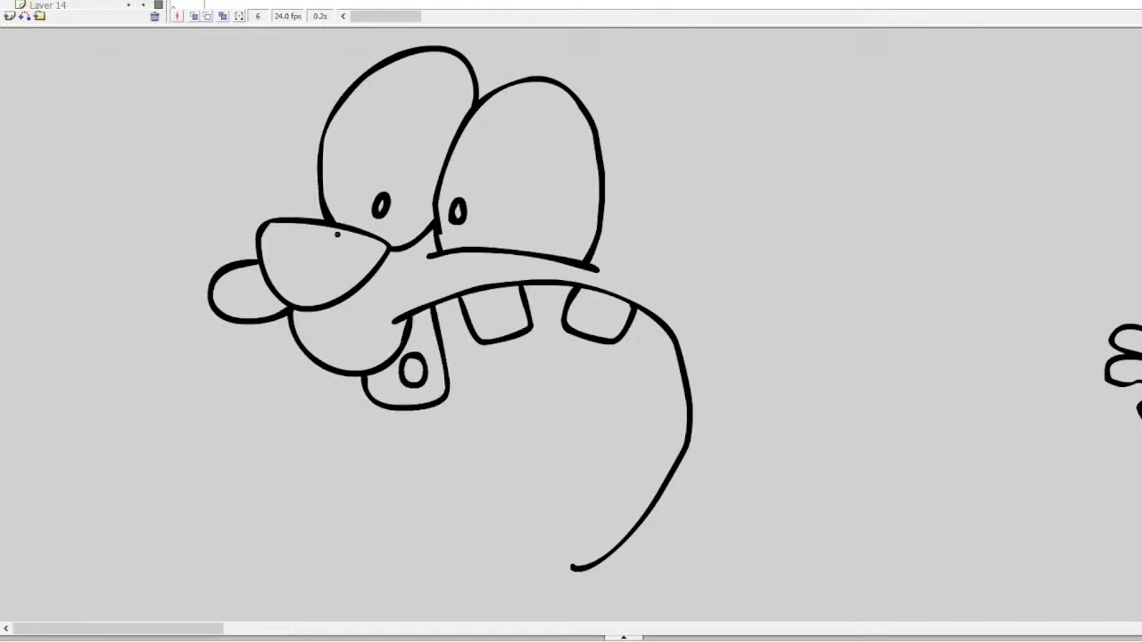
mouse_move(241, 323)
left_mouse_down()
mouse_move(263, 365)
mouse_move(300, 344)
left_mouse_up()
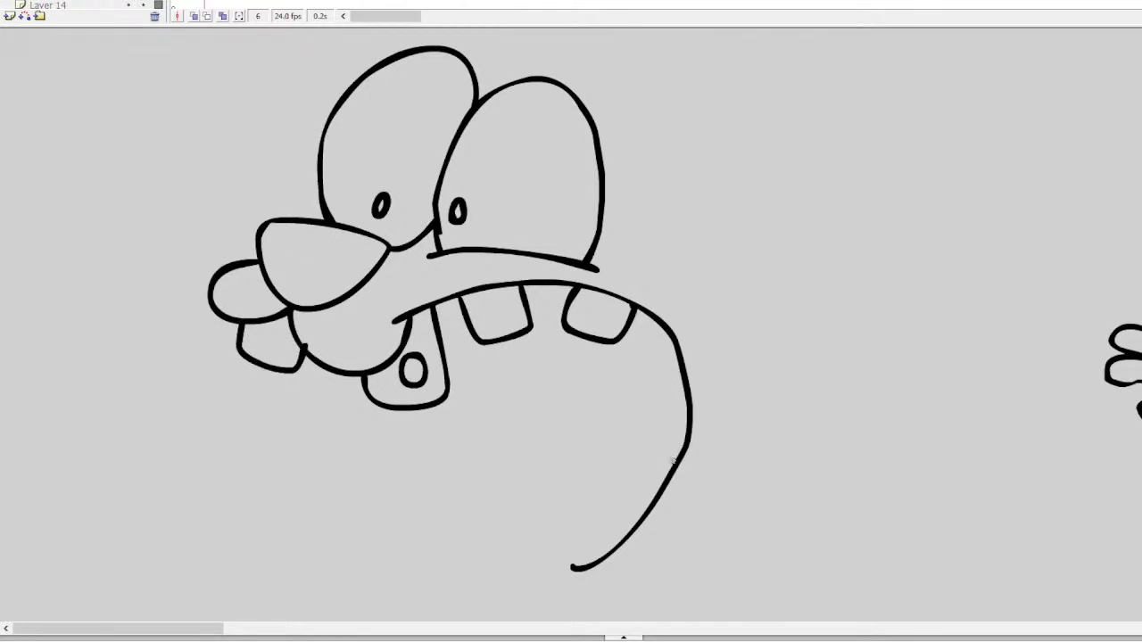
Draw a long wavy tongue with a centre crease across the mouth and a curved line behind the upper teeth
mouse_move(675, 460)
left_mouse_down()
mouse_move(624, 456)
mouse_move(496, 487)
mouse_move(387, 455)
mouse_move(345, 464)
left_mouse_up()
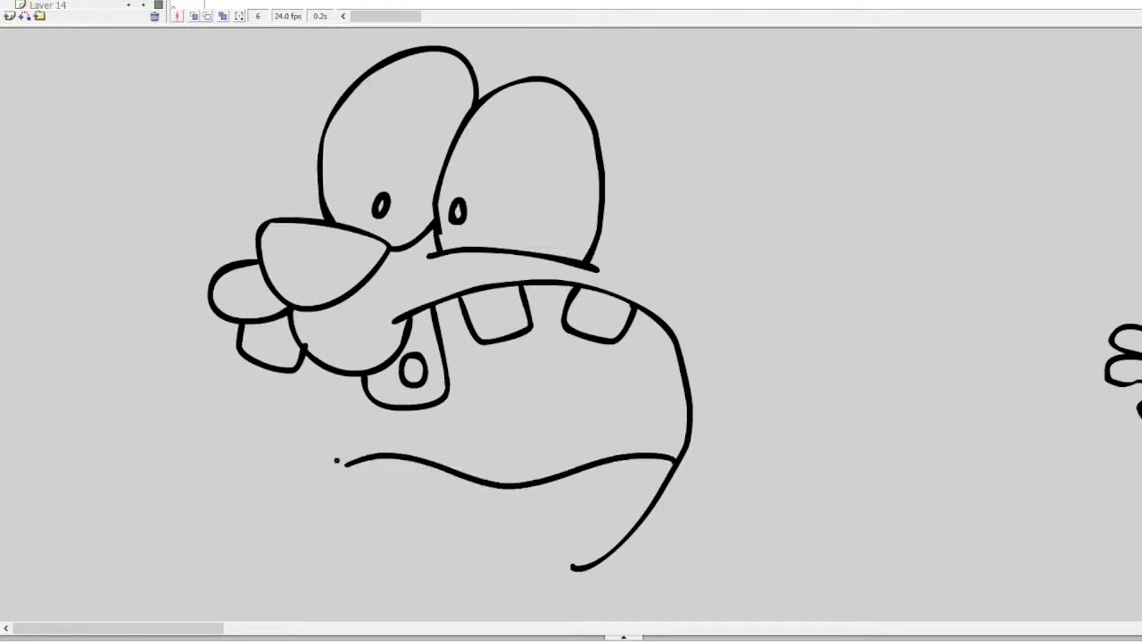
mouse_move(680, 446)
left_mouse_down()
mouse_move(638, 437)
mouse_move(534, 449)
mouse_move(424, 425)
mouse_move(342, 425)
mouse_move(303, 453)
mouse_move(319, 496)
mouse_move(379, 503)
mouse_move(524, 516)
mouse_move(655, 486)
left_mouse_up()
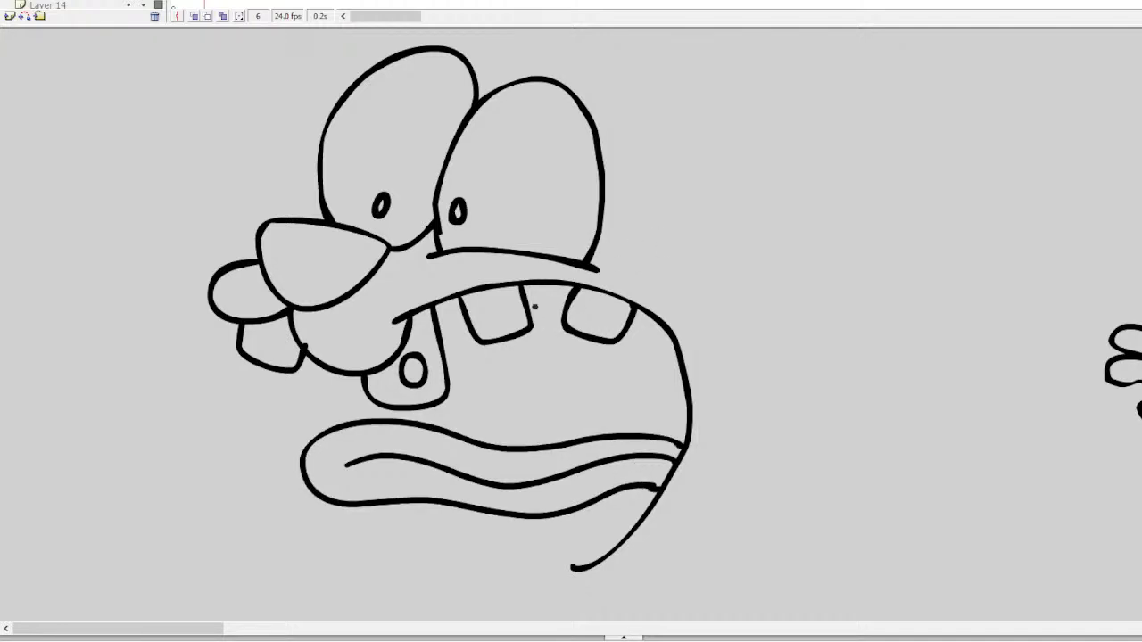
mouse_move(524, 285)
left_mouse_down()
mouse_move(551, 359)
mouse_move(549, 444)
left_mouse_up()
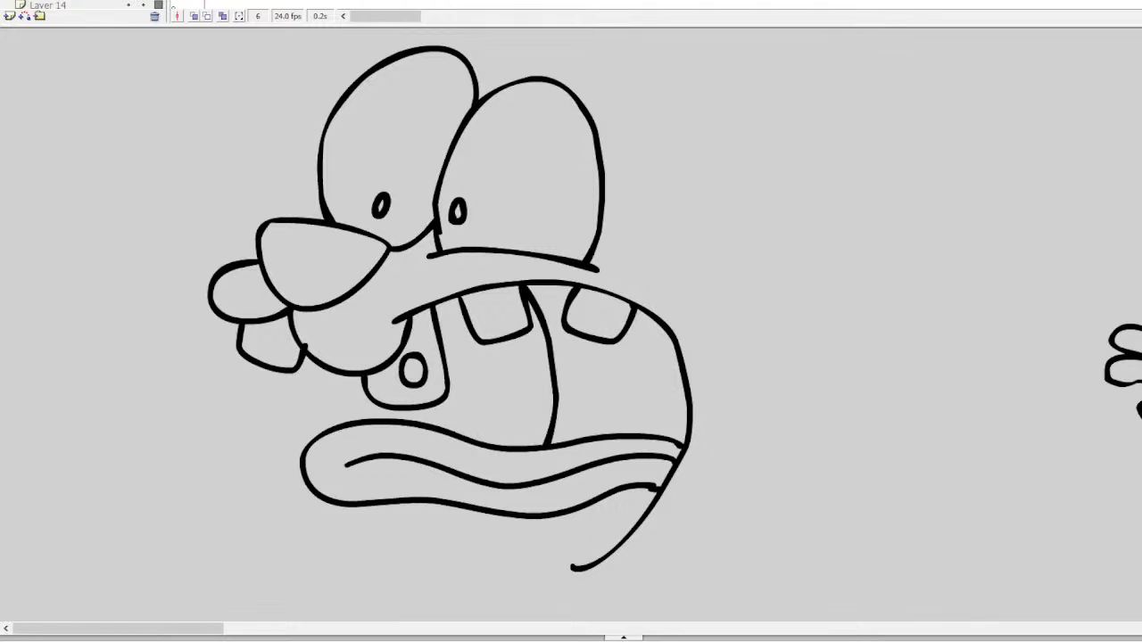
Close the lower jaw beneath the tongue, start a jagged fur tuft at its front, and add a curved inner mouth line
scroll(571, 322, "down", 3)
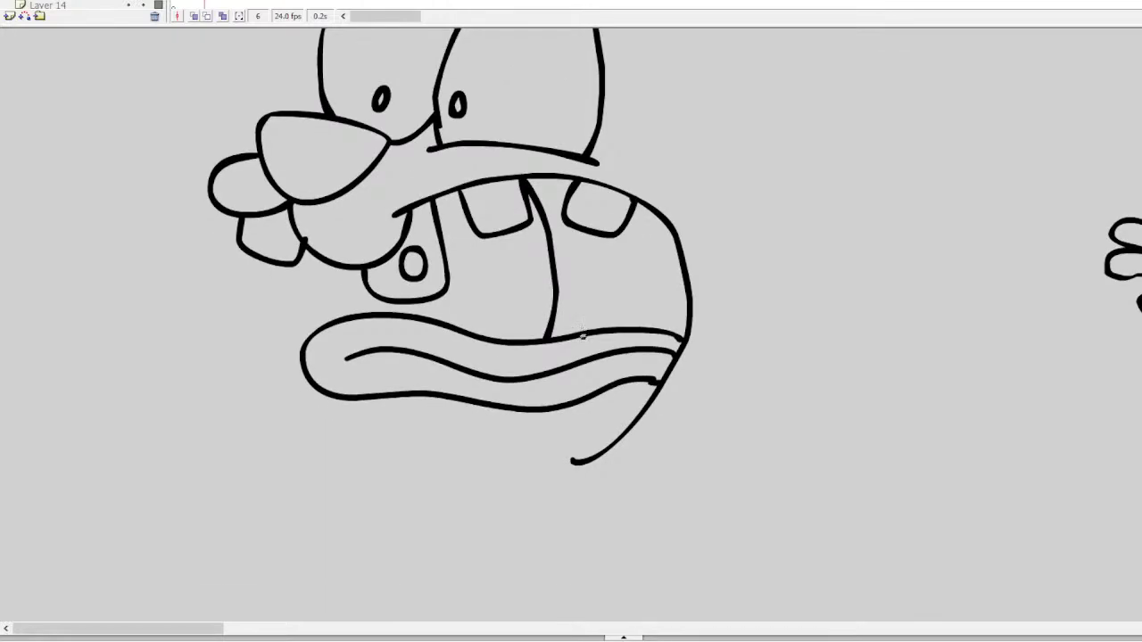
mouse_move(578, 461)
left_mouse_down()
mouse_move(413, 437)
mouse_move(398, 423)
mouse_move(410, 469)
left_mouse_up()
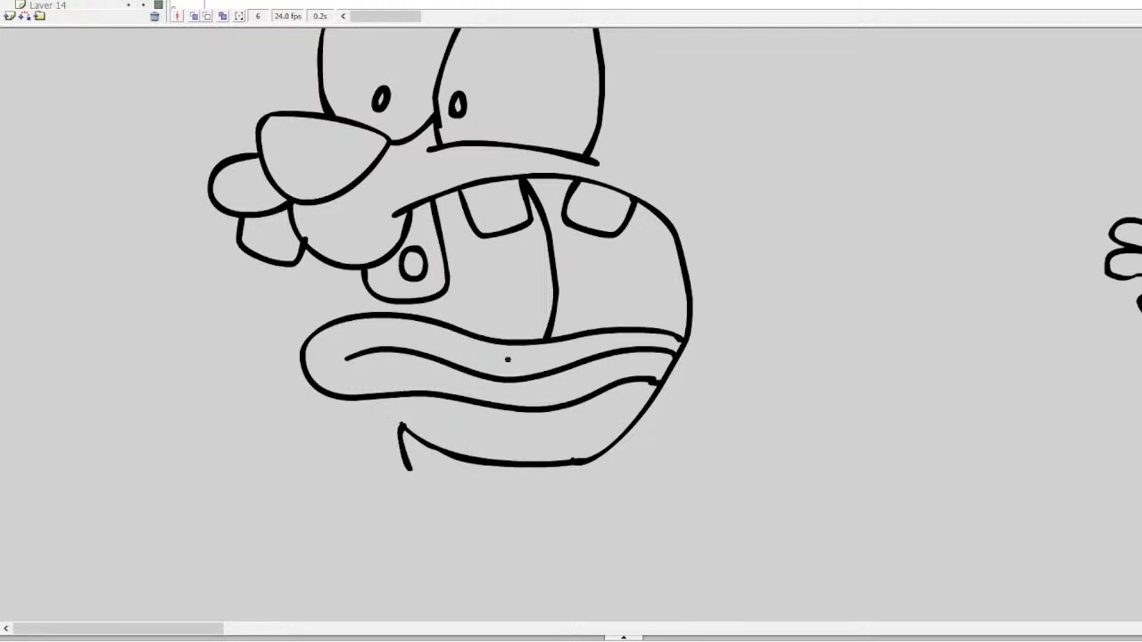
key("ctrl+z")
left_click_drag(402, 424, 378, 464)
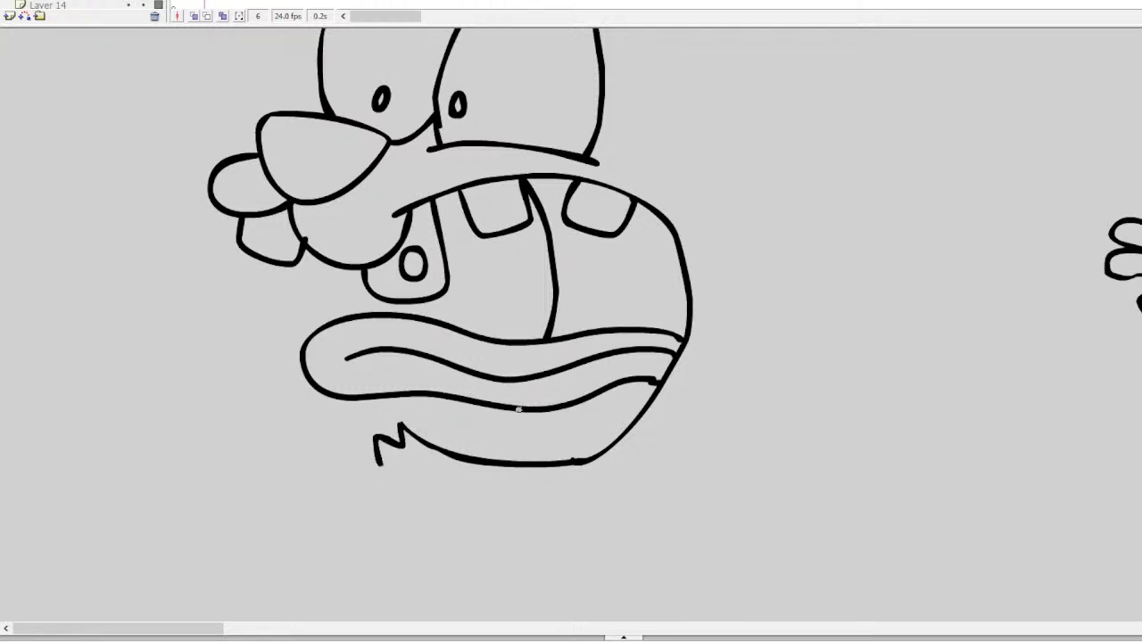
left_click_drag(519, 409, 440, 446)
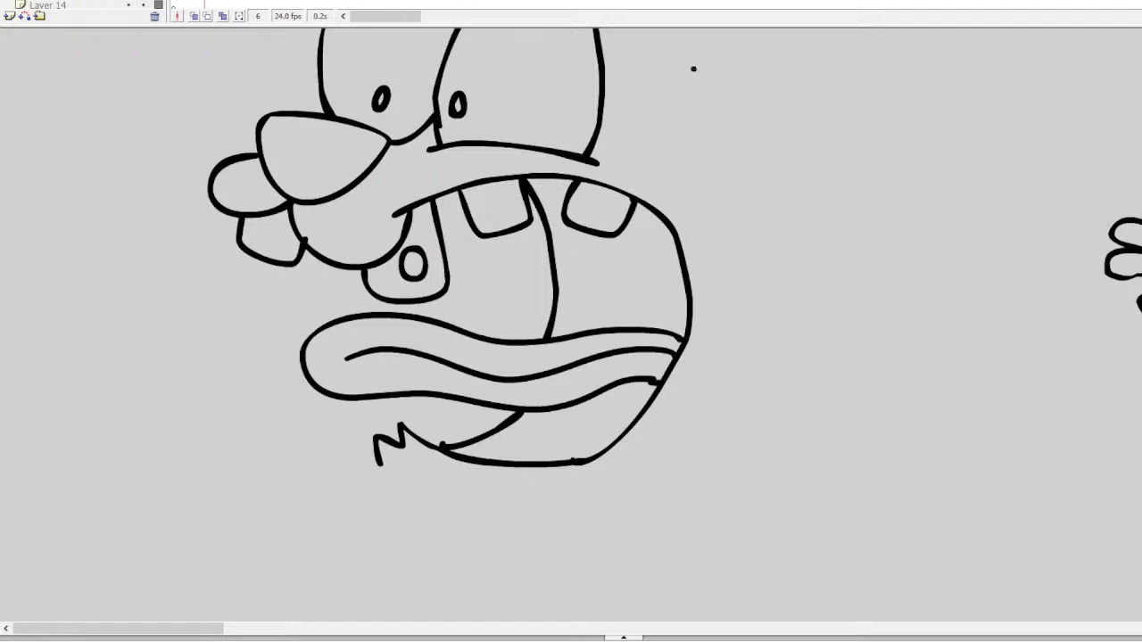
Draw a curled shape at the back of the mouth and three rounded lower teeth, clearing the line that crosses the front tooth
mouse_move(599, 327)
left_mouse_down()
mouse_move(599, 267)
mouse_move(625, 269)
mouse_move(615, 298)
mouse_move(642, 306)
mouse_move(646, 267)
mouse_move(678, 279)
left_mouse_up()
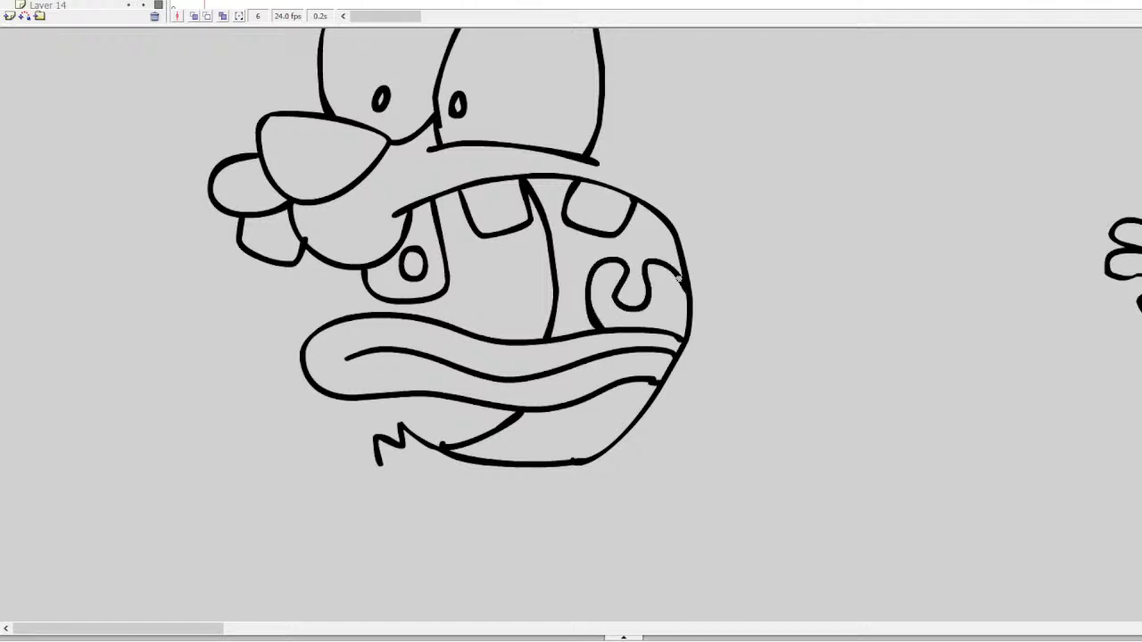
mouse_move(447, 446)
left_mouse_down()
mouse_move(469, 417)
mouse_move(501, 439)
mouse_move(545, 437)
mouse_move(587, 413)
mouse_move(614, 447)
left_mouse_up()
key("ctrl+z")
mouse_move(537, 458)
left_mouse_down()
mouse_move(543, 424)
mouse_move(568, 419)
mouse_move(599, 449)
mouse_move(619, 395)
mouse_move(641, 391)
mouse_move(620, 427)
left_mouse_up()
left_click_drag(637, 388, 638, 390)
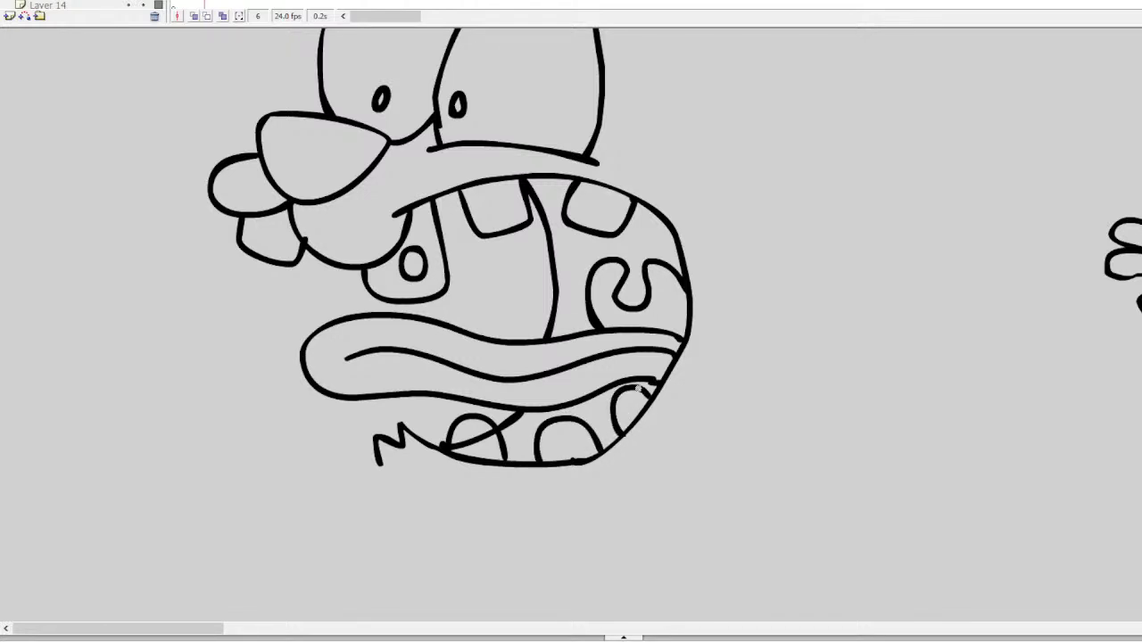
mouse_move(469, 435)
left_mouse_down()
mouse_move(457, 443)
mouse_move(482, 435)
left_mouse_up()
Draw a zigzag fur edge below the jaw, with a thin three-lobed limb sticking out on each side
mouse_move(379, 462)
left_mouse_down()
mouse_move(393, 481)
mouse_move(464, 516)
mouse_move(523, 528)
mouse_move(530, 509)
left_mouse_up()
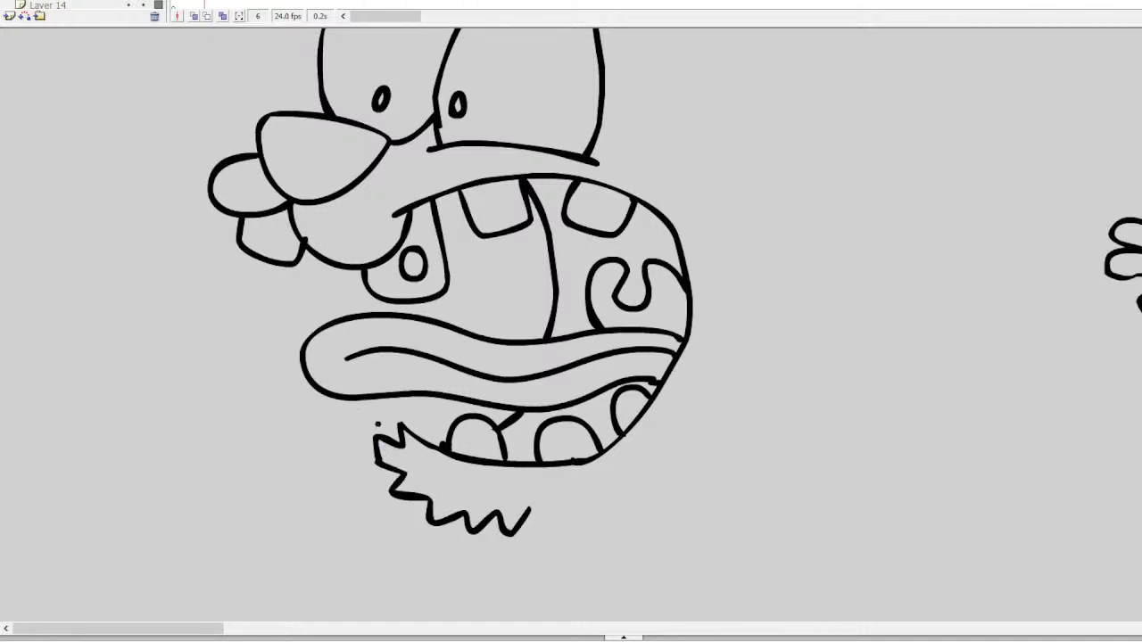
mouse_move(398, 473)
left_mouse_down()
mouse_move(343, 476)
mouse_move(336, 444)
mouse_move(286, 479)
mouse_move(317, 487)
mouse_move(315, 498)
mouse_move(396, 471)
left_mouse_up()
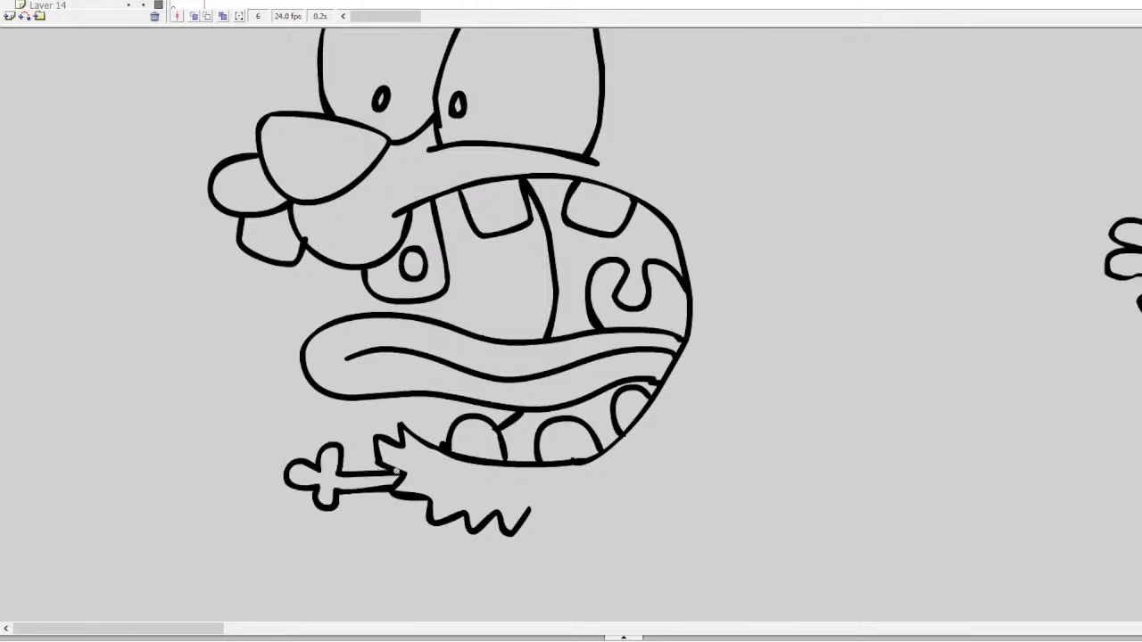
mouse_move(639, 502)
left_mouse_down()
mouse_move(668, 526)
mouse_move(715, 538)
mouse_move(691, 551)
mouse_move(702, 579)
mouse_move(668, 562)
mouse_move(640, 572)
mouse_move(647, 546)
mouse_move(616, 502)
left_mouse_up()
mouse_move(531, 508)
left_mouse_down()
mouse_move(621, 517)
mouse_move(612, 500)
mouse_move(667, 499)
mouse_move(689, 453)
left_mouse_up()
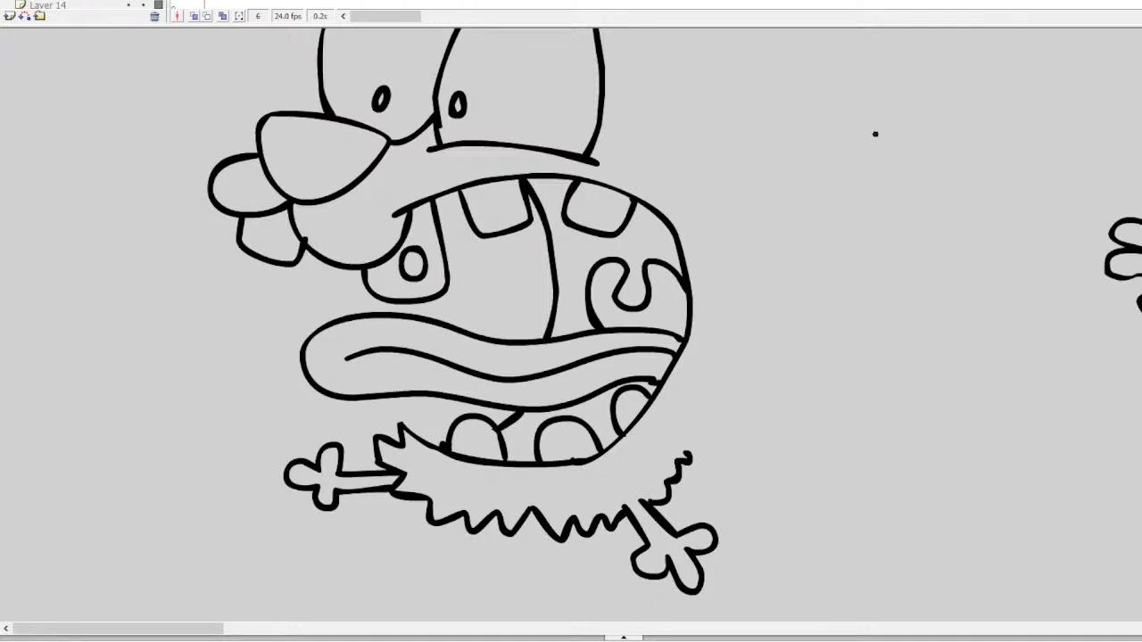
Draw the zigzag fur edge up the creature's back to its eye, with a three-lobed limb sticking out partway
key("ctrl+z")
mouse_move(737, 215)
left_mouse_down()
mouse_move(777, 205)
mouse_move(811, 177)
mouse_move(819, 192)
mouse_move(861, 186)
mouse_move(834, 211)
mouse_move(851, 225)
mouse_move(743, 234)
mouse_move(761, 259)
mouse_move(747, 418)
mouse_move(669, 504)
mouse_move(627, 500)
left_mouse_up()
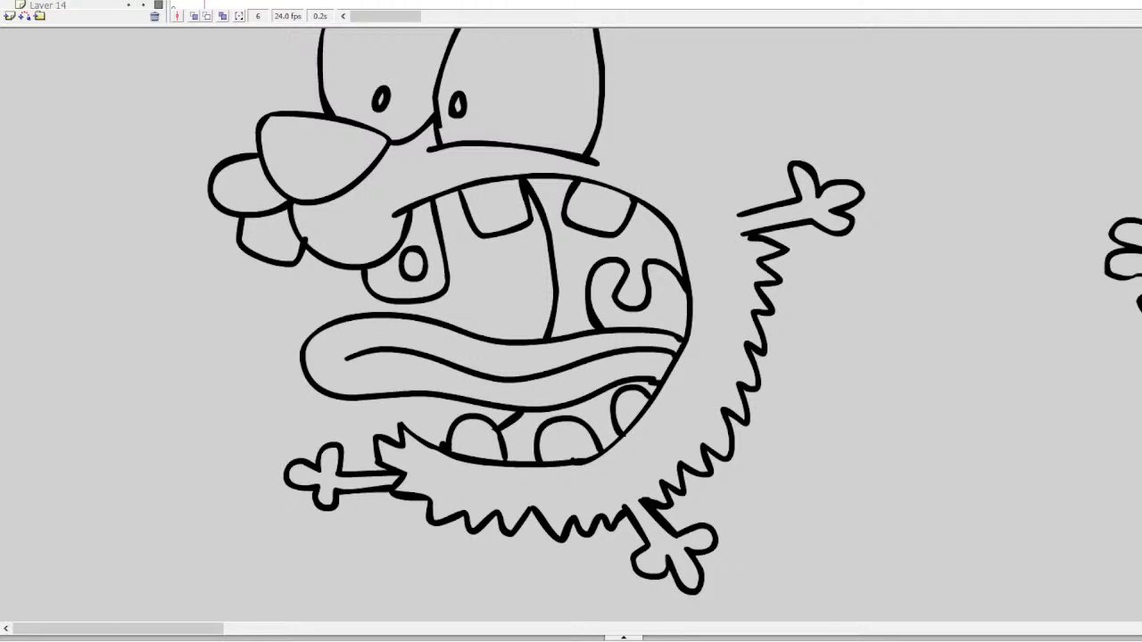
scroll(571, 321, "up", 5)
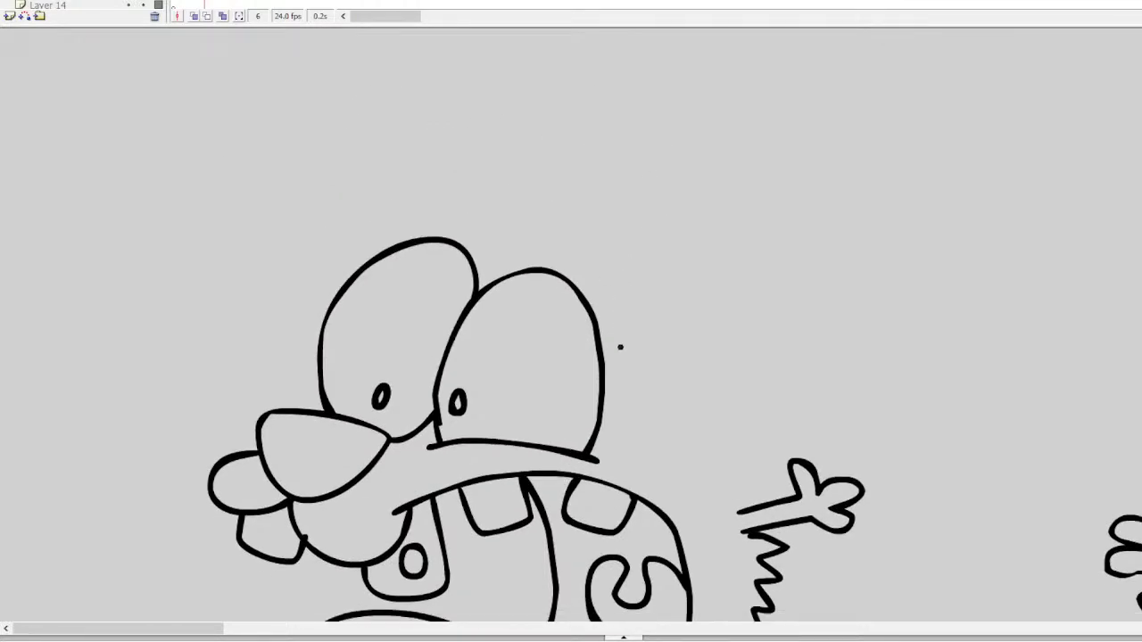
mouse_move(606, 364)
left_mouse_down()
mouse_move(653, 318)
mouse_move(641, 390)
mouse_move(665, 412)
mouse_move(722, 412)
mouse_move(748, 442)
mouse_move(739, 507)
left_mouse_up()
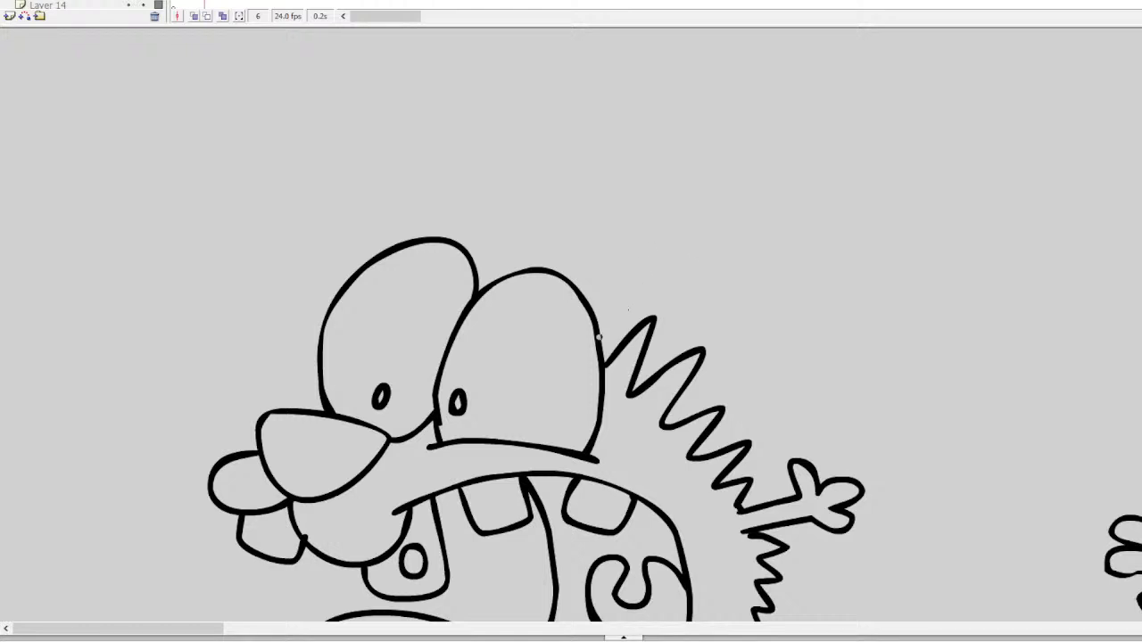
Draw two long, narrow, backward-slanting ears behind the creature's eyes, each with an inner contour line
mouse_move(598, 337)
left_mouse_down()
mouse_move(788, 154)
mouse_move(705, 263)
mouse_move(624, 332)
mouse_move(595, 340)
left_mouse_up()
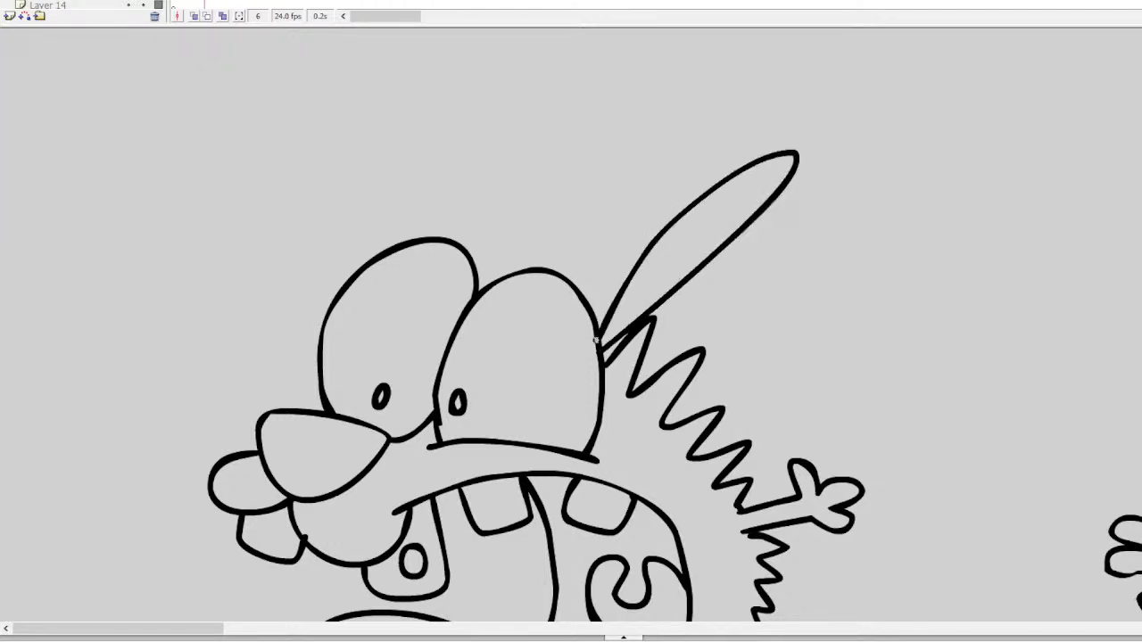
mouse_move(470, 263)
left_mouse_down()
mouse_move(525, 176)
mouse_move(635, 89)
mouse_move(642, 112)
mouse_move(475, 268)
left_mouse_up()
mouse_move(628, 91)
left_mouse_down()
mouse_move(616, 127)
mouse_move(542, 216)
left_mouse_up()
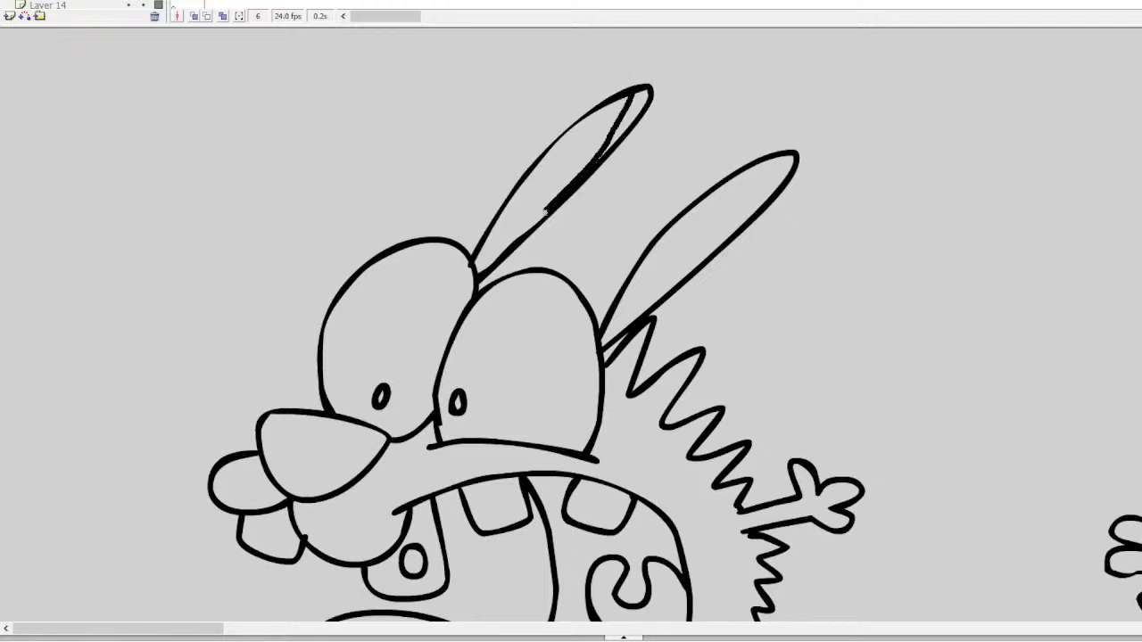
key("ctrl+z")
mouse_move(624, 93)
left_mouse_down()
mouse_move(519, 227)
mouse_move(469, 259)
left_mouse_up()
mouse_move(769, 159)
left_mouse_down()
mouse_move(744, 210)
mouse_move(601, 327)
left_mouse_up()
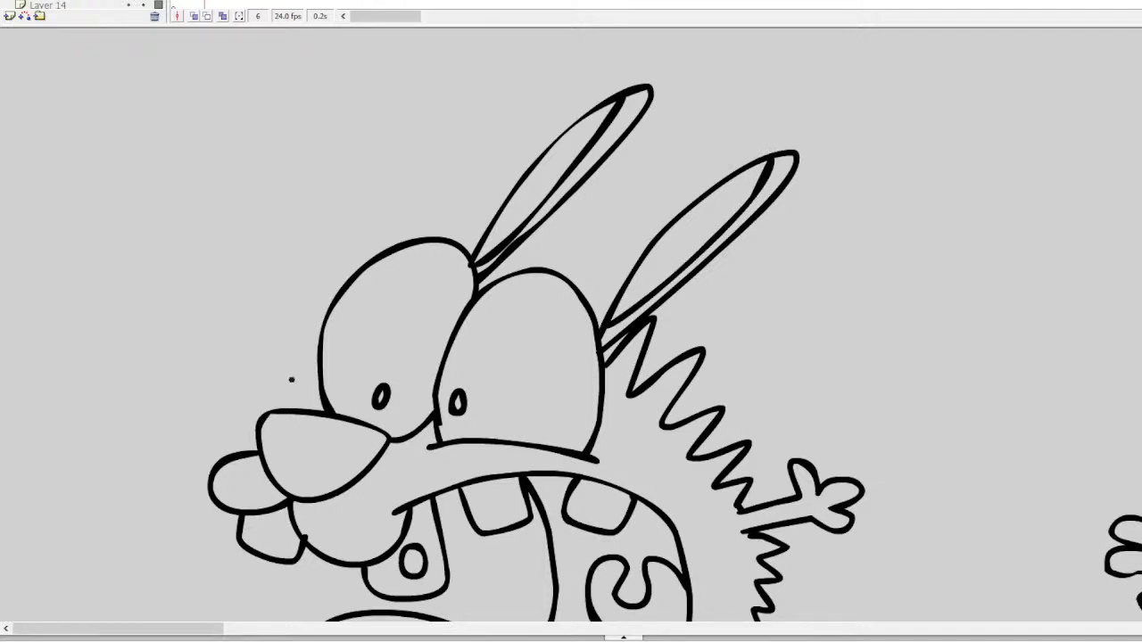
Add a zigzag highlight line inside the creature's nose and a thin three-lobed limb beside the front eye
mouse_move(264, 427)
left_mouse_down()
mouse_move(315, 440)
mouse_move(293, 450)
mouse_move(303, 460)
mouse_move(364, 458)
left_mouse_up()
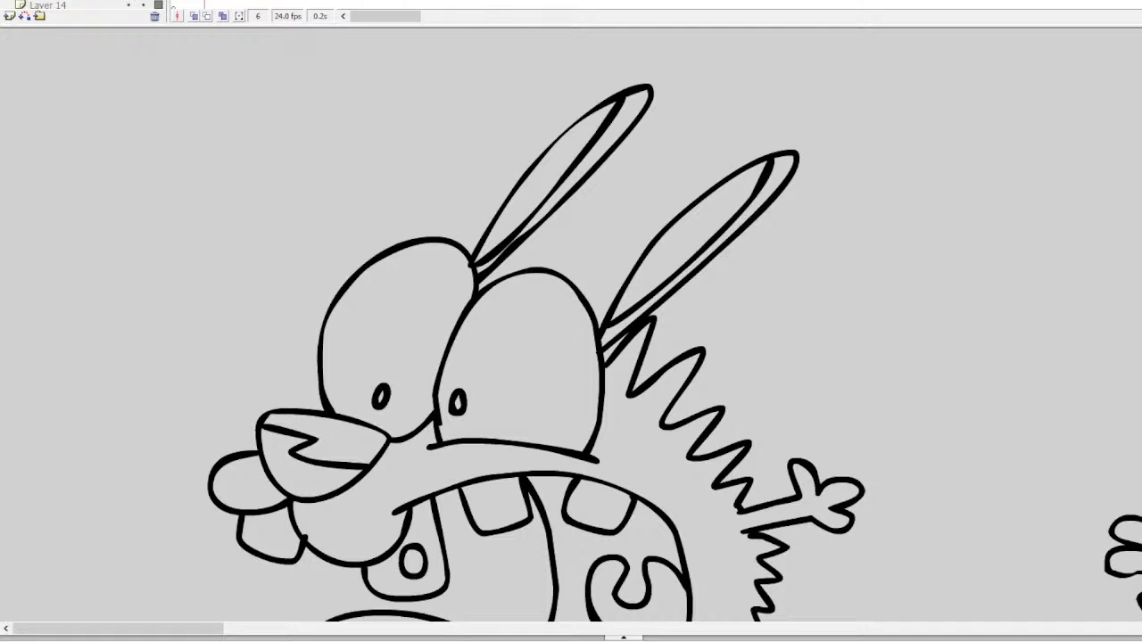
scroll(571, 325, "down", 5)
scroll(571, 324, "up", 3)
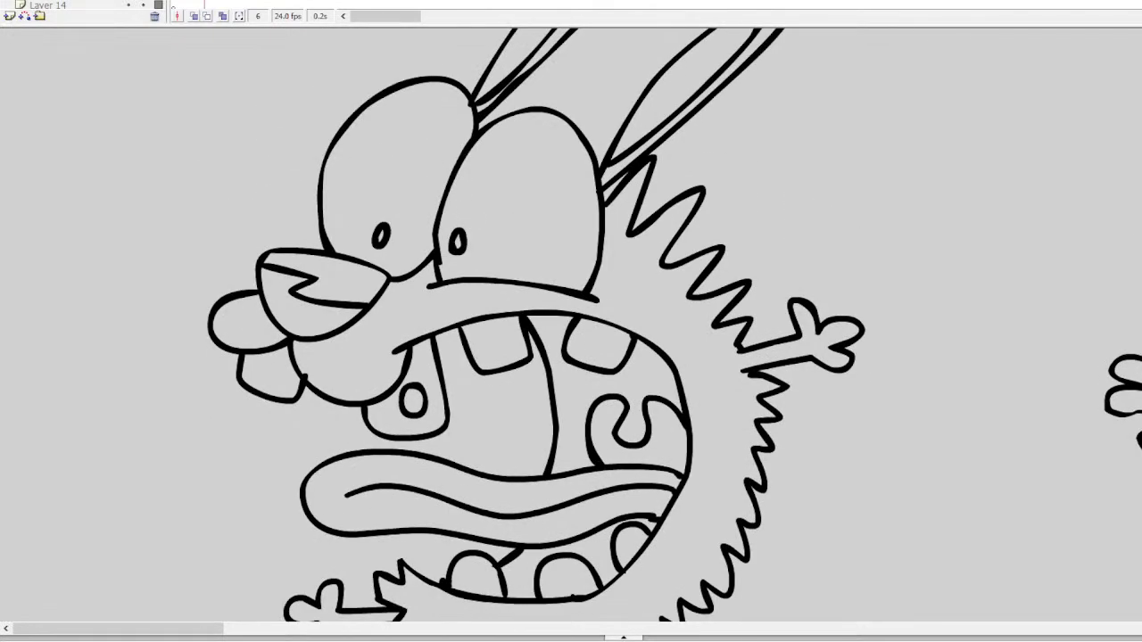
mouse_move(312, 217)
left_mouse_down()
mouse_move(288, 196)
mouse_move(296, 166)
mouse_move(271, 186)
mouse_move(259, 170)
mouse_move(235, 188)
mouse_move(263, 201)
mouse_move(241, 217)
mouse_move(274, 216)
mouse_move(309, 249)
left_mouse_up()
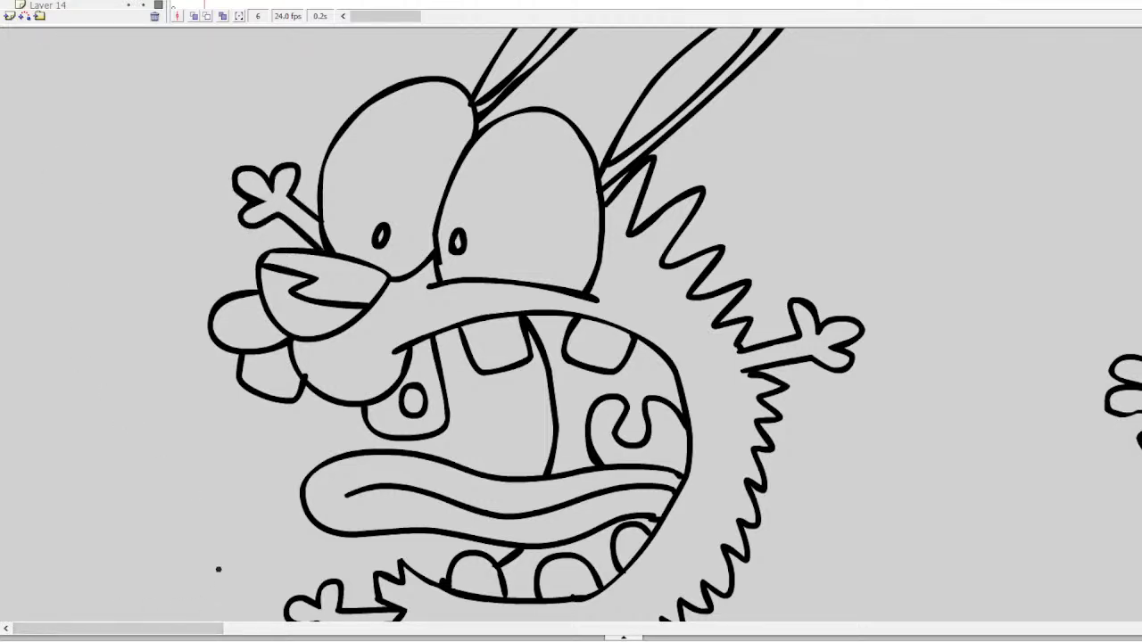
left_click_drag(13, 354, 38, 363)
scroll(134, 629, "left", 3)
left_click_drag(118, 403, 14, 414)
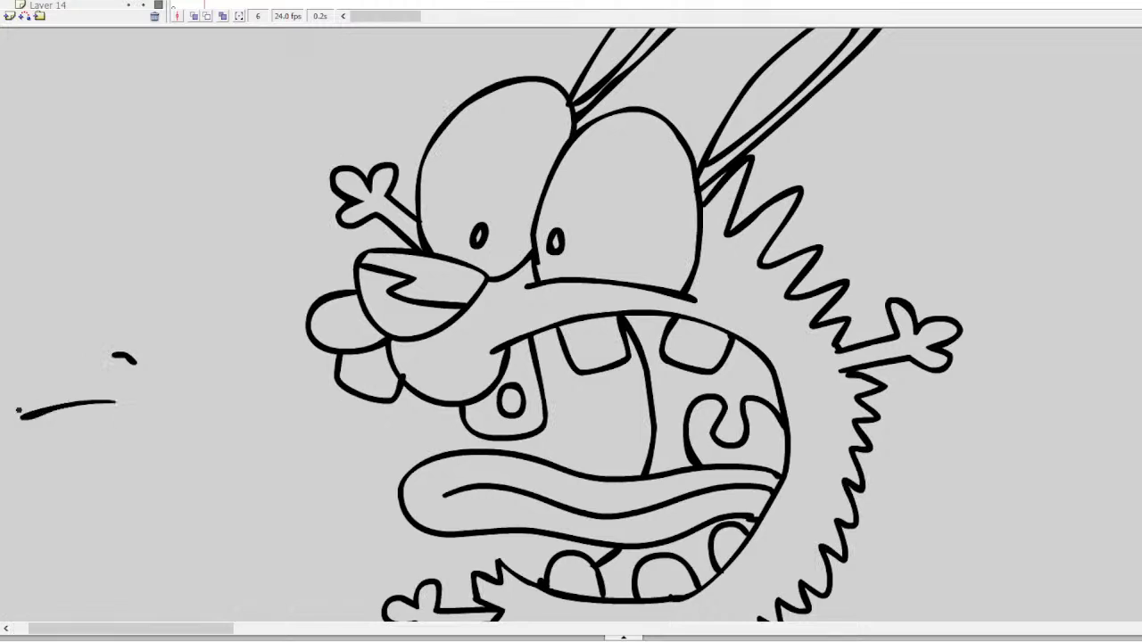
scroll(158, 629, "left", 1)
scroll(159, 629, "left", 2)
left_click_drag(109, 390, 38, 399)
scroll(159, 629, "left", 2)
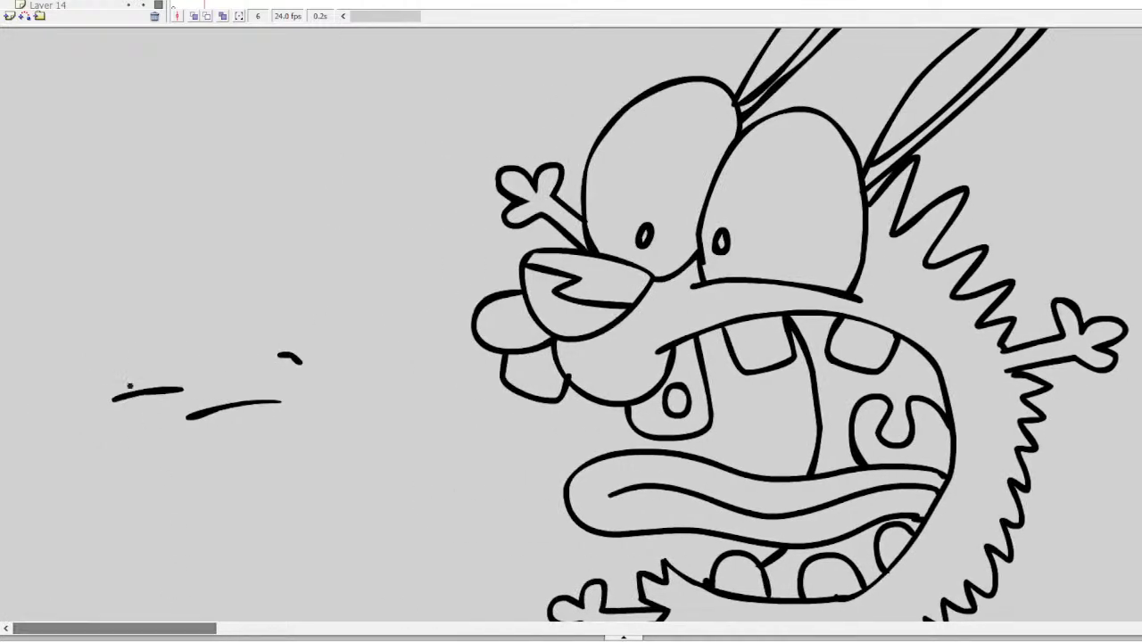
left_click_drag(103, 374, 39, 382)
scroll(159, 629, "left", 2)
key("ctrl+z")
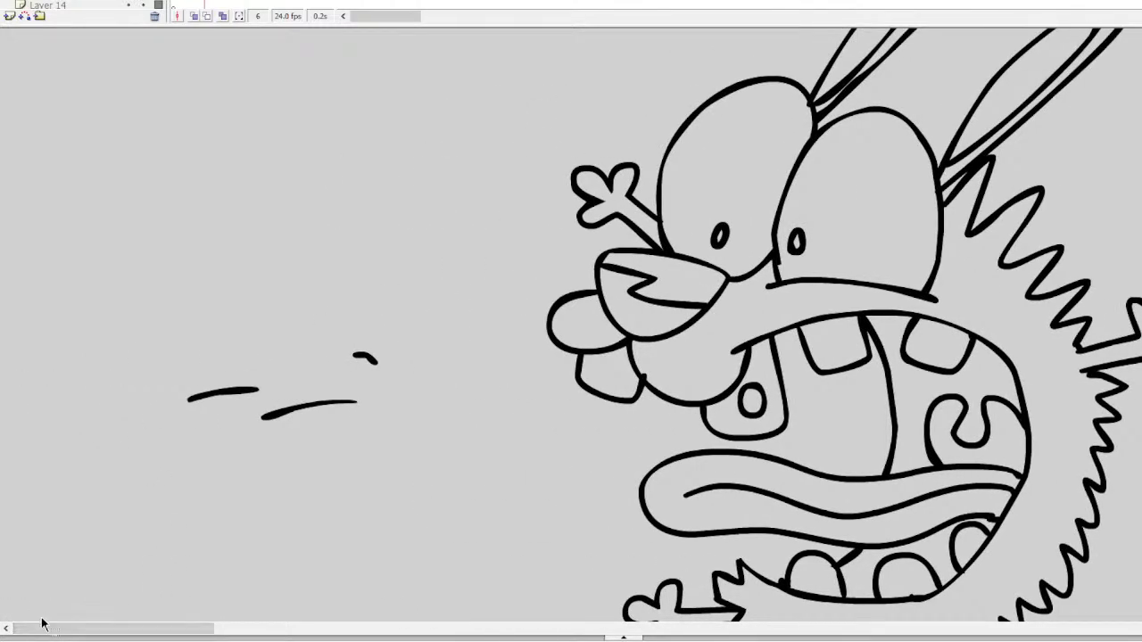
key("ctrl+z")
key("ctrl+z")
key("ctrl+z")
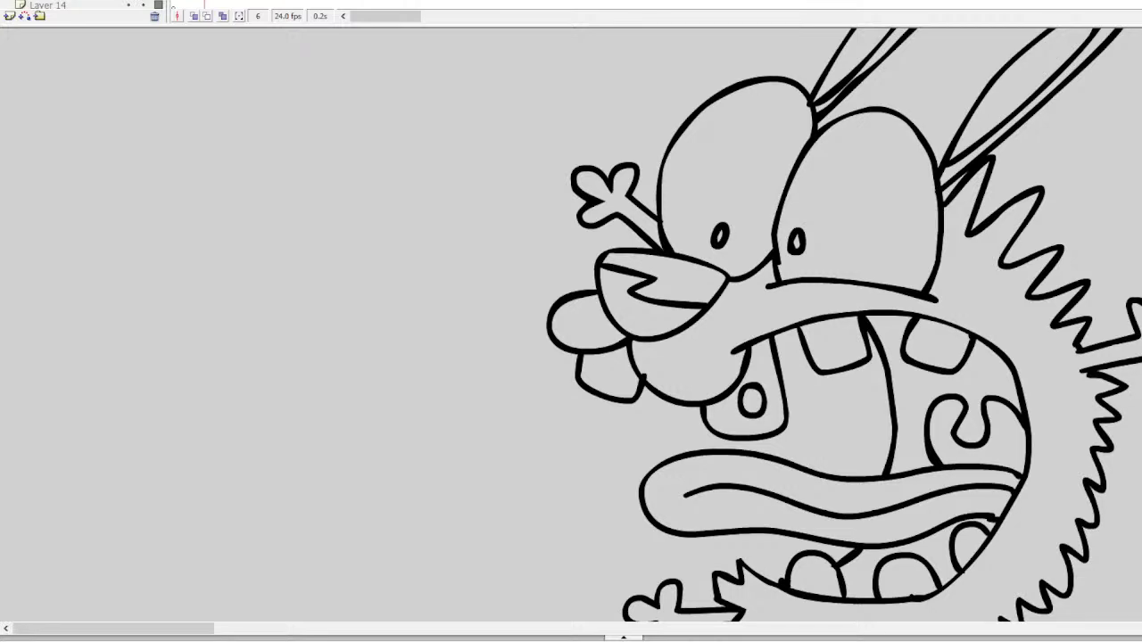
mouse_move(138, 227)
left_mouse_down()
mouse_move(105, 238)
mouse_move(145, 247)
mouse_move(122, 226)
mouse_move(134, 218)
mouse_move(107, 254)
mouse_move(107, 221)
left_mouse_up()
key("ctrl+z")
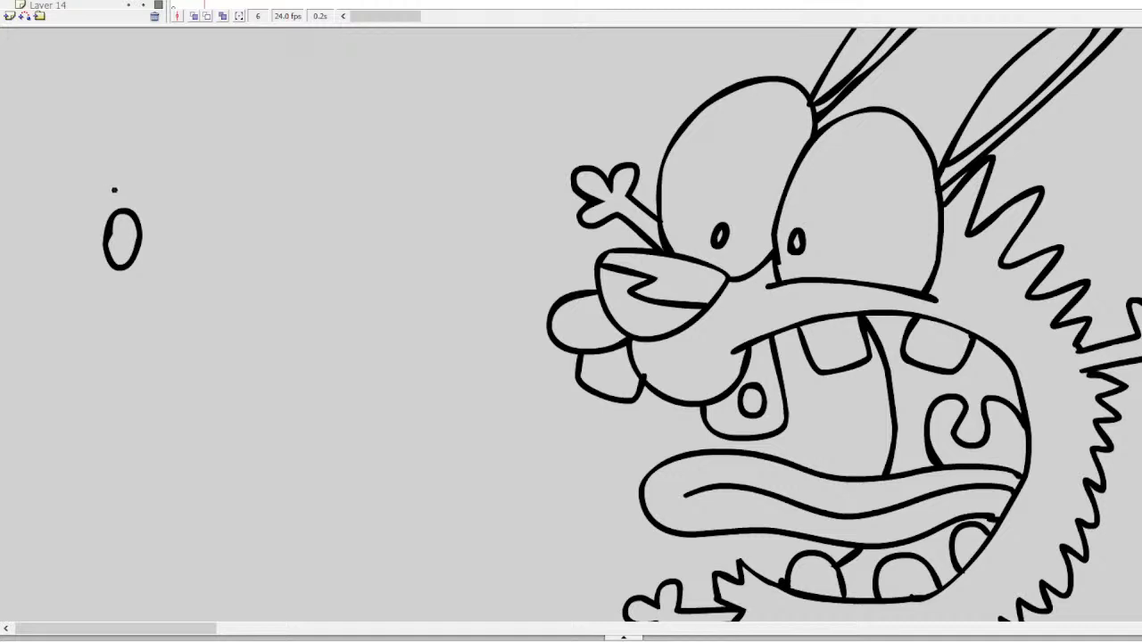
key("ctrl+z")
Start a new character's face beside the creature with slanted angry brows, two oval eyes and an oval nose
mouse_move(156, 189)
left_mouse_down()
mouse_move(107, 204)
mouse_move(71, 196)
left_mouse_up()
mouse_move(160, 228)
left_mouse_down()
mouse_move(64, 203)
mouse_move(136, 267)
mouse_move(121, 216)
left_mouse_up()
mouse_move(193, 202)
left_mouse_down()
mouse_move(215, 226)
mouse_move(280, 203)
left_mouse_up()
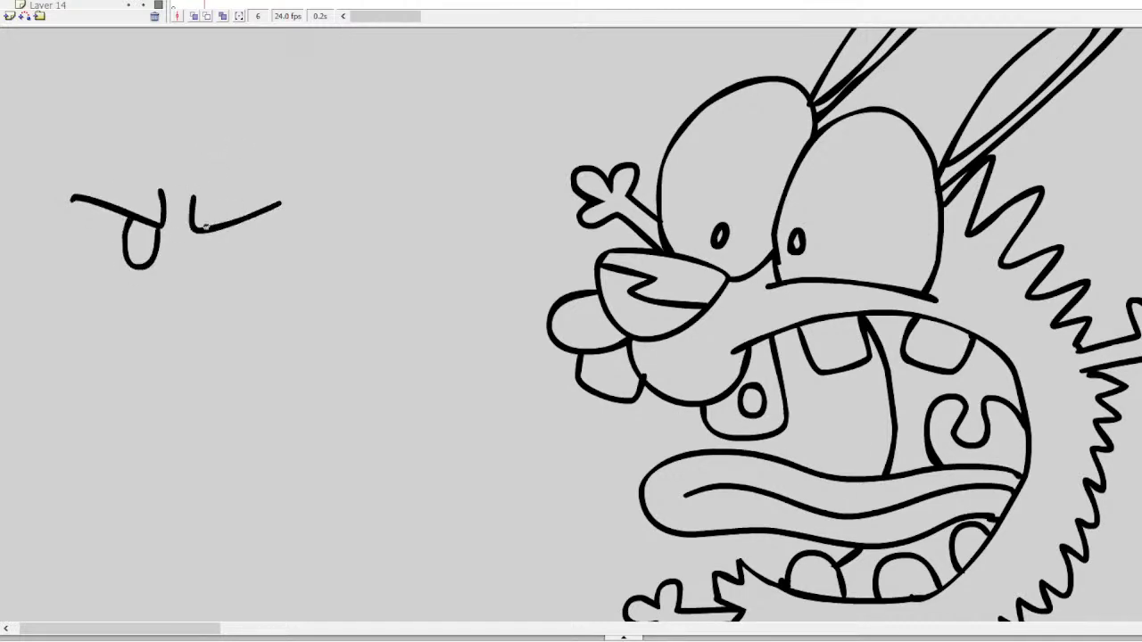
mouse_move(196, 225)
left_mouse_down()
mouse_move(198, 260)
mouse_move(223, 274)
mouse_move(228, 215)
mouse_move(203, 267)
mouse_move(224, 261)
mouse_move(230, 227)
left_mouse_up()
key("ctrl+z")
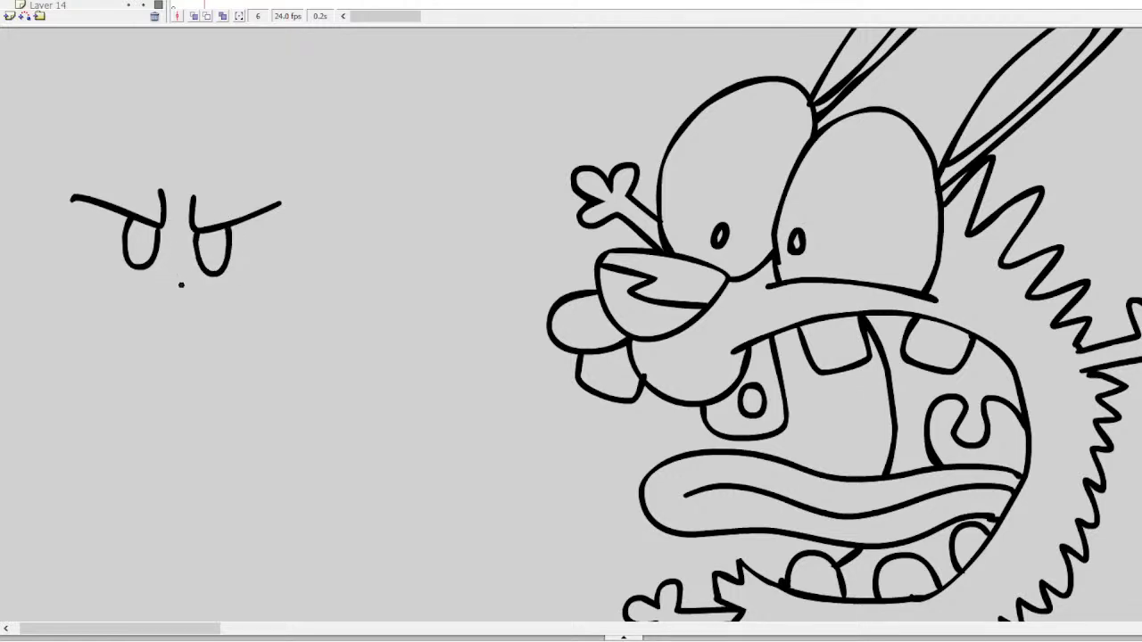
mouse_move(181, 285)
left_mouse_down()
mouse_move(132, 311)
mouse_move(177, 330)
mouse_move(215, 310)
mouse_move(170, 284)
left_mouse_up()
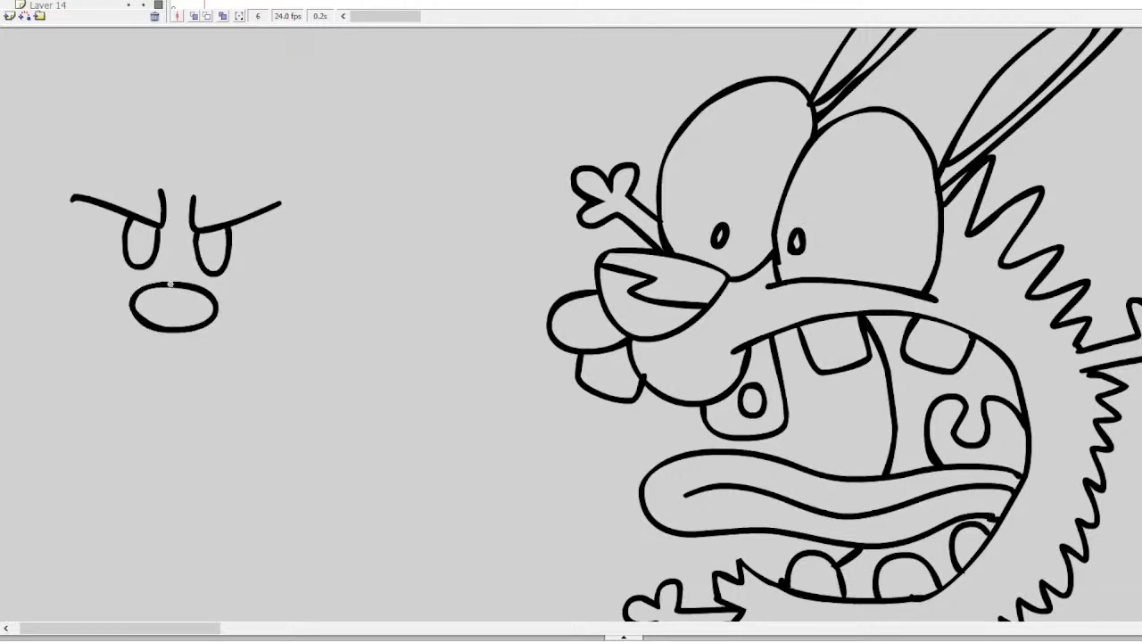
Draw a large grinning open mouth below the nose, with two pointed upper fangs and a rounded tongue
left_click_drag(156, 628, 147, 618)
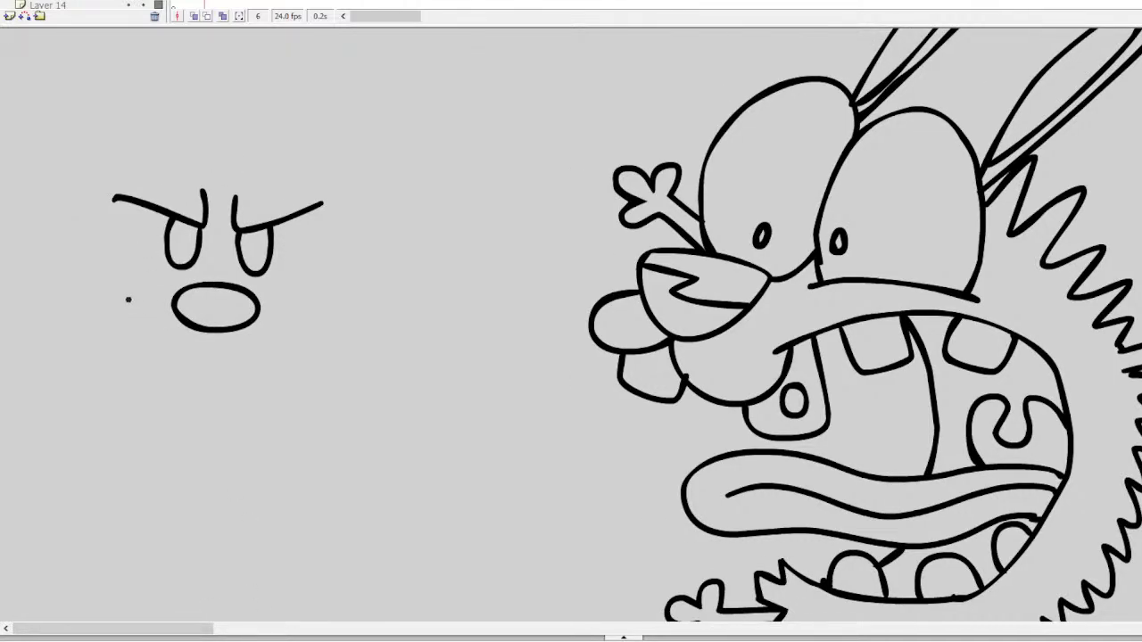
mouse_move(129, 300)
left_mouse_down()
mouse_move(156, 340)
mouse_move(217, 357)
mouse_move(275, 346)
mouse_move(306, 312)
mouse_move(301, 402)
mouse_move(260, 484)
mouse_move(187, 498)
mouse_move(138, 448)
mouse_move(124, 335)
mouse_move(115, 397)
mouse_move(160, 476)
mouse_move(236, 494)
mouse_move(279, 470)
mouse_move(313, 402)
mouse_move(301, 312)
left_mouse_up()
key("ctrl+z")
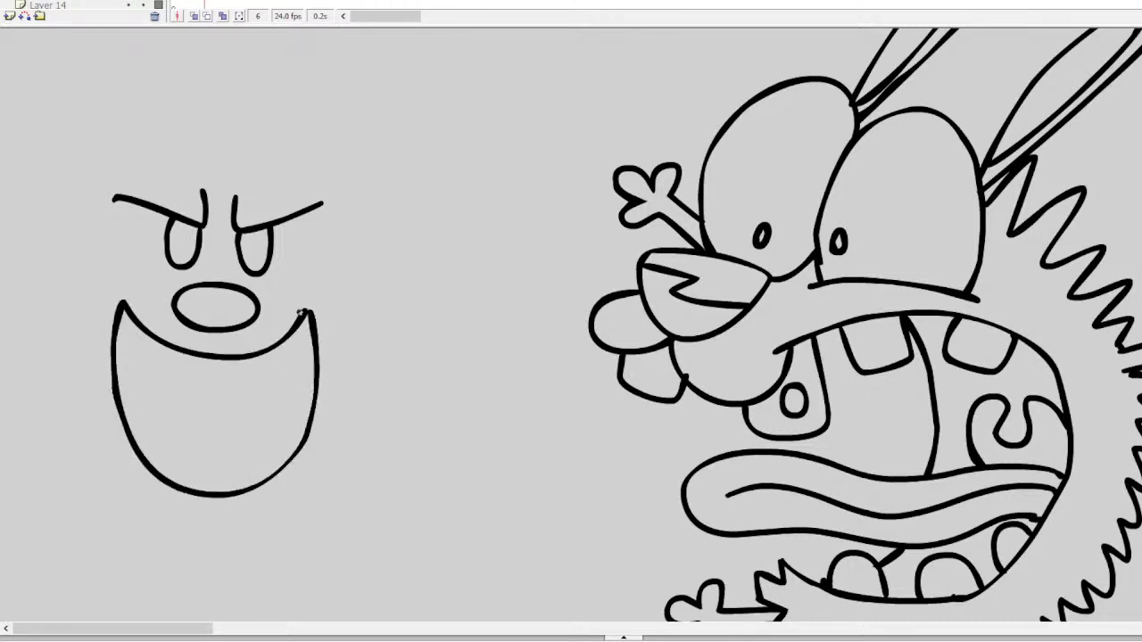
mouse_move(148, 335)
left_mouse_down()
mouse_move(163, 374)
mouse_move(177, 355)
left_mouse_up()
mouse_move(247, 357)
left_mouse_down()
mouse_move(257, 385)
mouse_move(279, 346)
left_mouse_up()
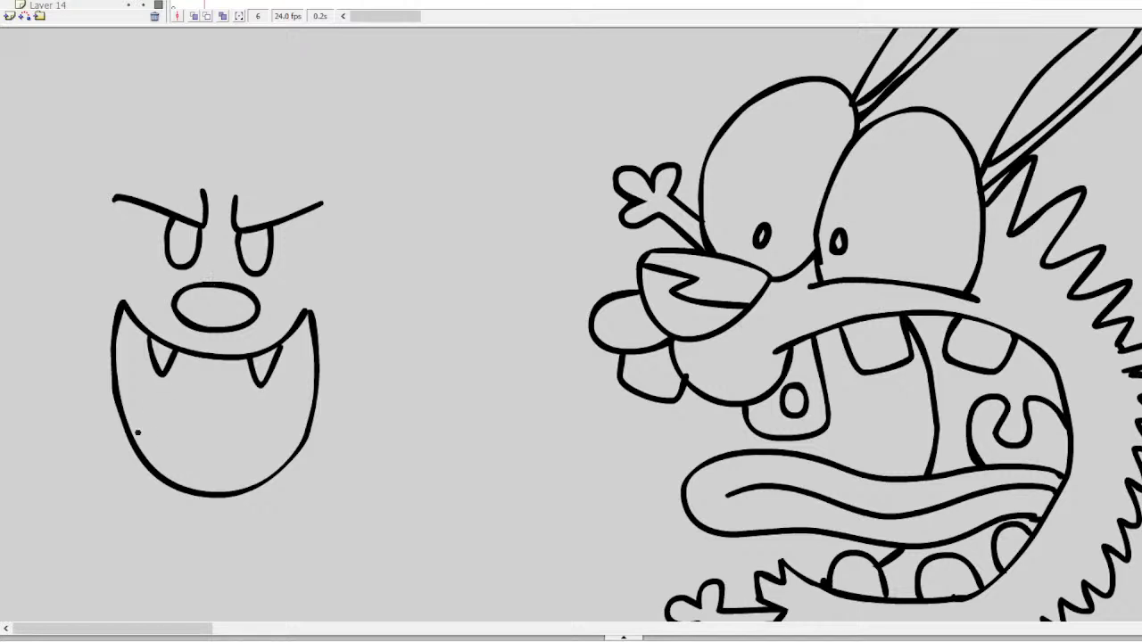
mouse_move(137, 432)
left_mouse_down()
mouse_move(196, 453)
mouse_move(214, 444)
mouse_move(261, 479)
left_mouse_up()
key("ctrl+z")
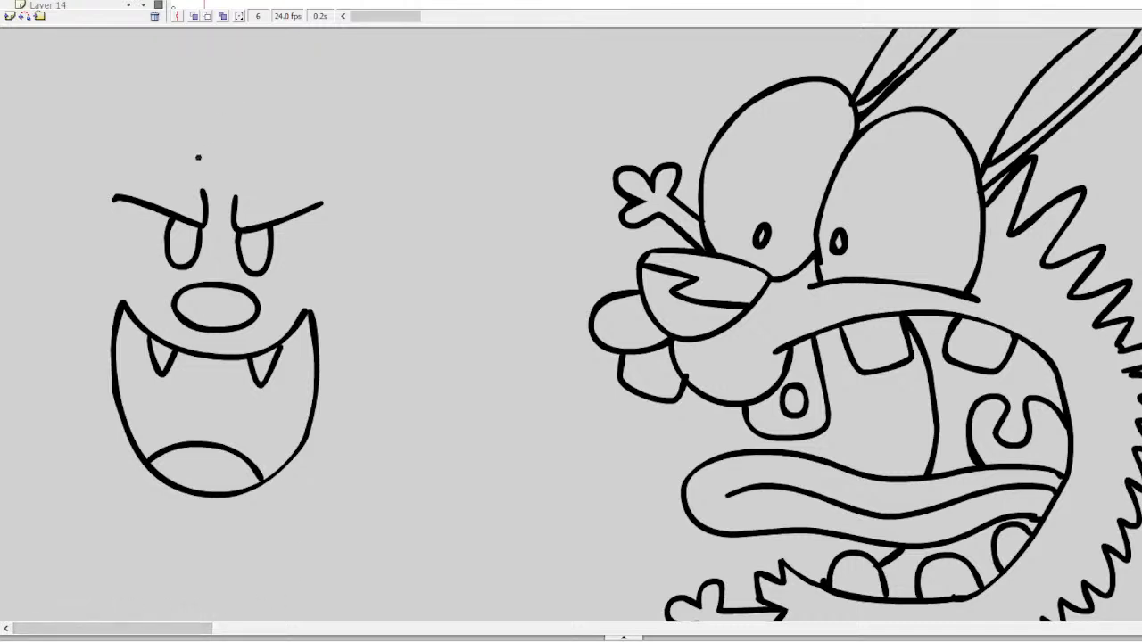
Draw a crown of large pointed hair spikes arching over the new character's face from one side to the other
mouse_move(56, 268)
left_mouse_down()
mouse_move(18, 205)
mouse_move(77, 211)
left_mouse_up()
scroll(81, 179, "left", 3)
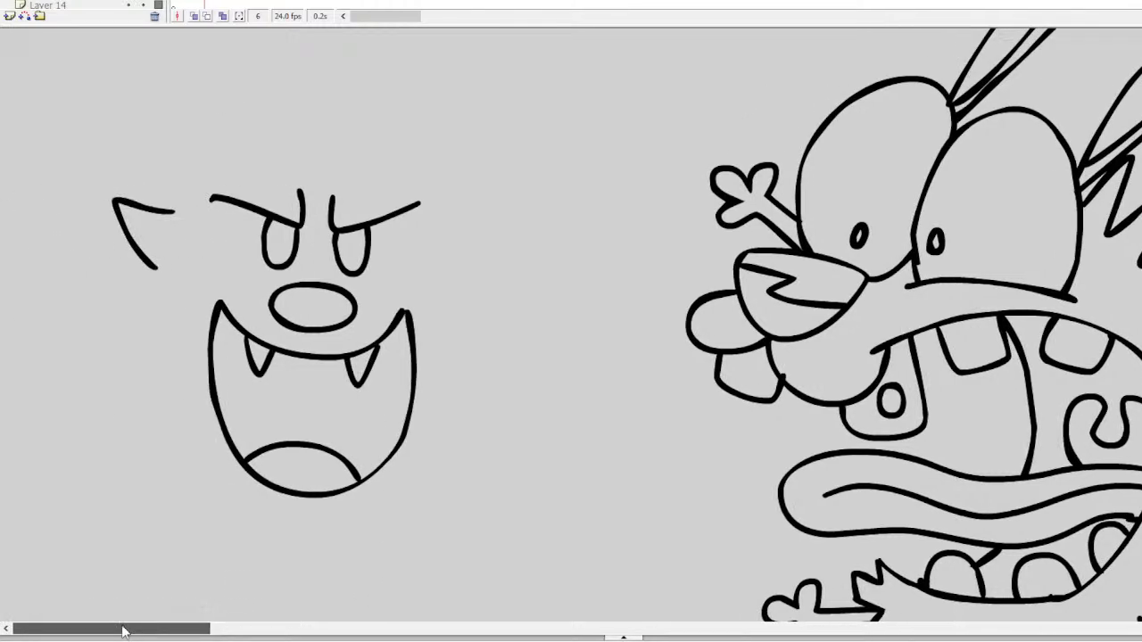
key("ctrl+z")
mouse_move(105, 256)
left_mouse_down()
mouse_move(79, 181)
mouse_move(139, 204)
mouse_move(152, 104)
mouse_move(200, 147)
left_mouse_up()
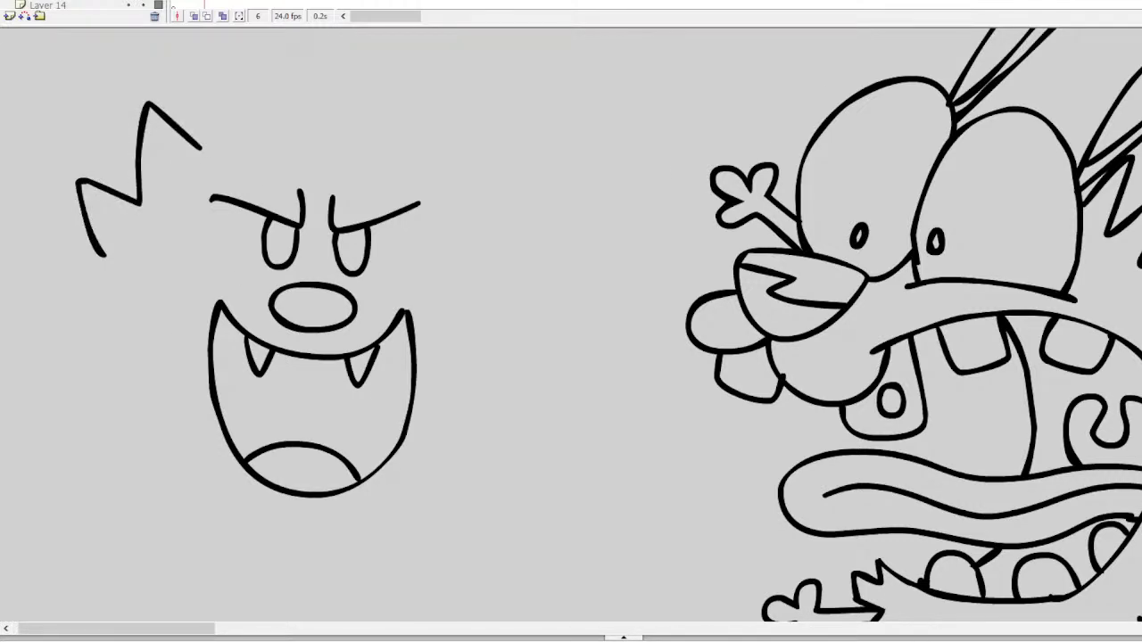
scroll(571, 325, "up", 3)
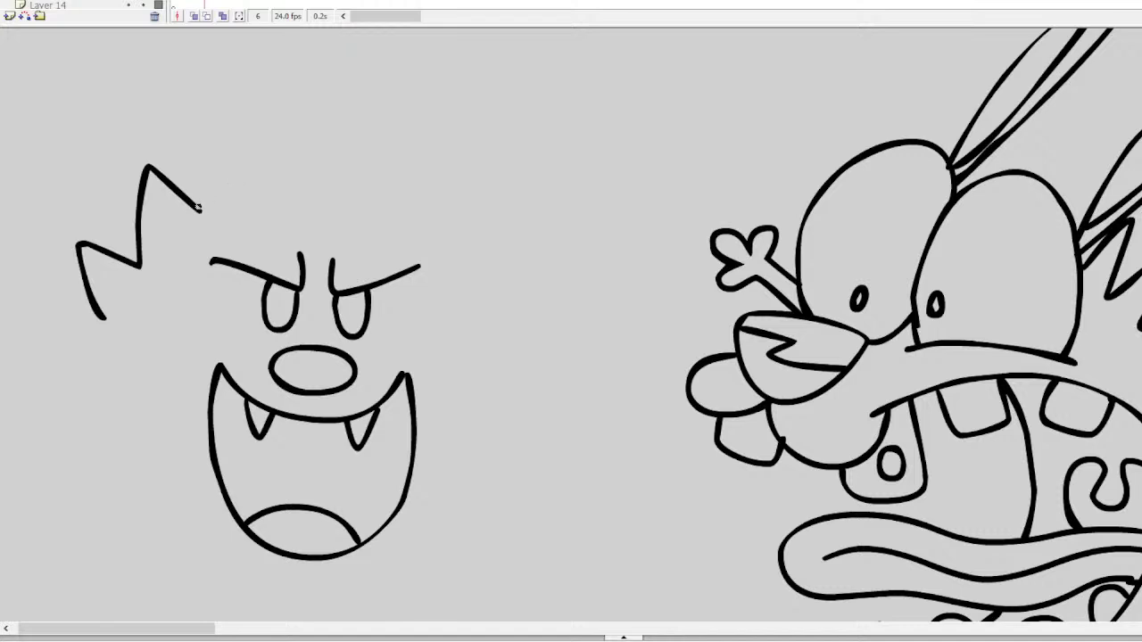
mouse_move(198, 208)
left_mouse_down()
mouse_move(241, 136)
mouse_move(284, 191)
left_mouse_up()
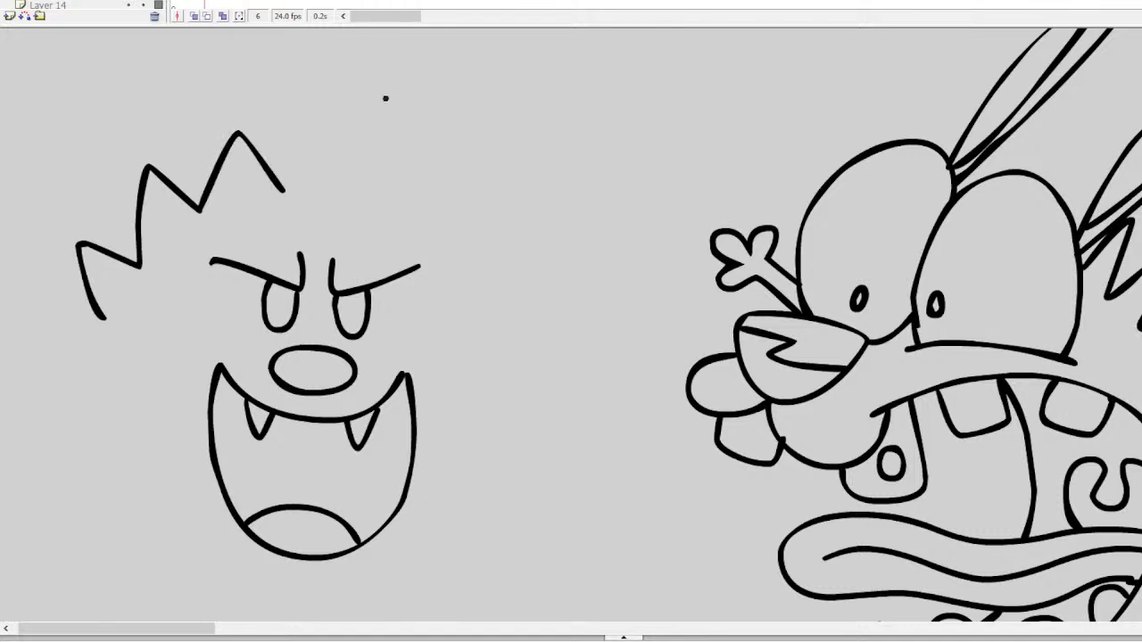
mouse_move(281, 189)
left_mouse_down()
mouse_move(331, 124)
mouse_move(363, 172)
mouse_move(435, 151)
mouse_move(436, 216)
mouse_move(514, 214)
left_mouse_up()
key("ctrl+z")
mouse_move(435, 221)
left_mouse_down()
mouse_move(504, 225)
mouse_move(484, 297)
mouse_move(546, 272)
mouse_move(500, 361)
left_mouse_up()
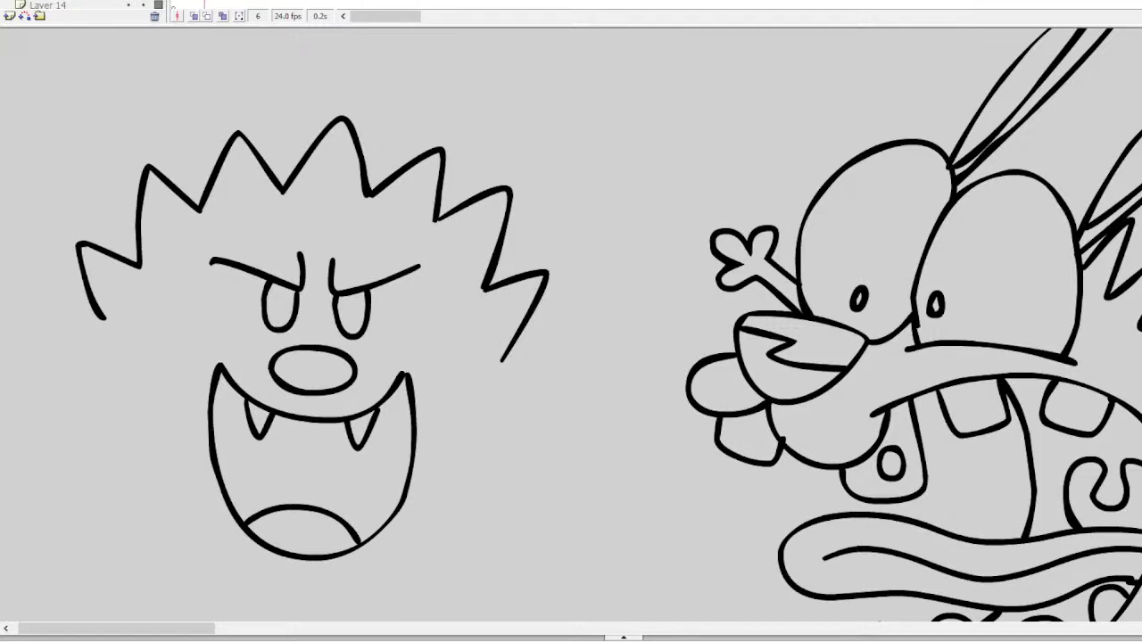
Close the spiky-haired character's rounded body below the mouth and add a raised arm with a fingered hand towards the creature
scroll(571, 324, "down", 3)
mouse_move(103, 229)
left_mouse_down()
mouse_move(104, 298)
mouse_move(143, 399)
mouse_move(290, 507)
mouse_move(342, 514)
left_mouse_up()
mouse_move(502, 262)
left_mouse_down()
mouse_move(470, 404)
mouse_move(432, 464)
mouse_move(344, 511)
left_mouse_up()
mouse_move(505, 265)
left_mouse_down()
mouse_move(572, 236)
mouse_move(562, 192)
mouse_move(593, 202)
mouse_move(591, 217)
mouse_move(639, 157)
mouse_move(649, 193)
mouse_move(636, 211)
mouse_move(678, 190)
mouse_move(649, 235)
mouse_move(674, 241)
mouse_move(490, 309)
left_mouse_up()
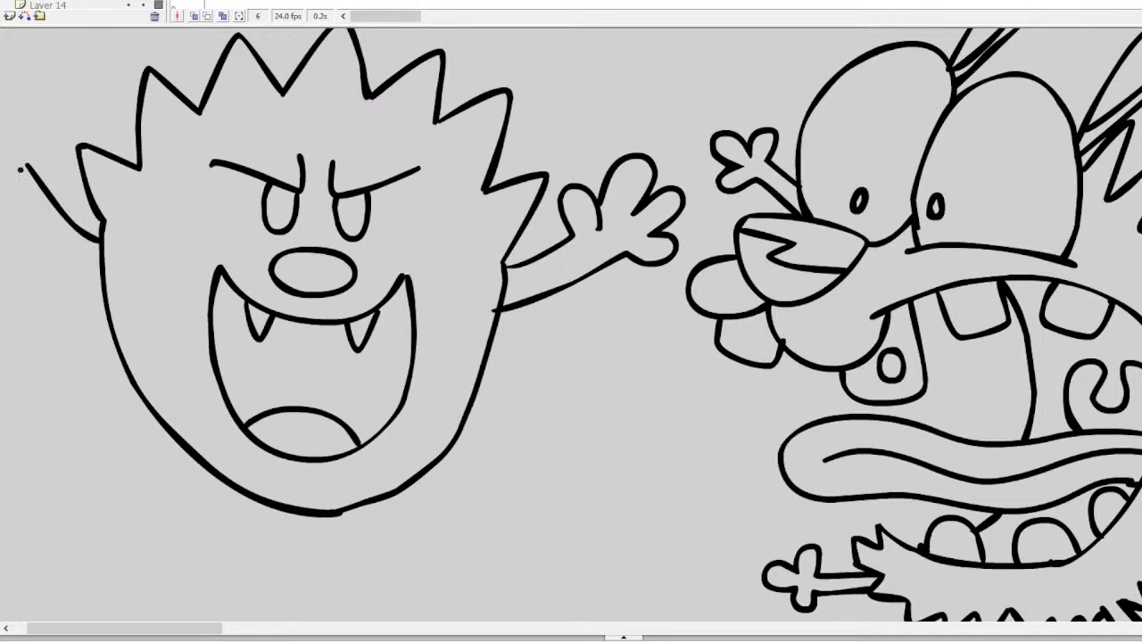
Draw the opposite raised arm with a fingered hand and two short legs with rounded, outward-pointing feet
scroll(261, 615, "right", 10)
left_click_drag(338, 630, 89, 624)
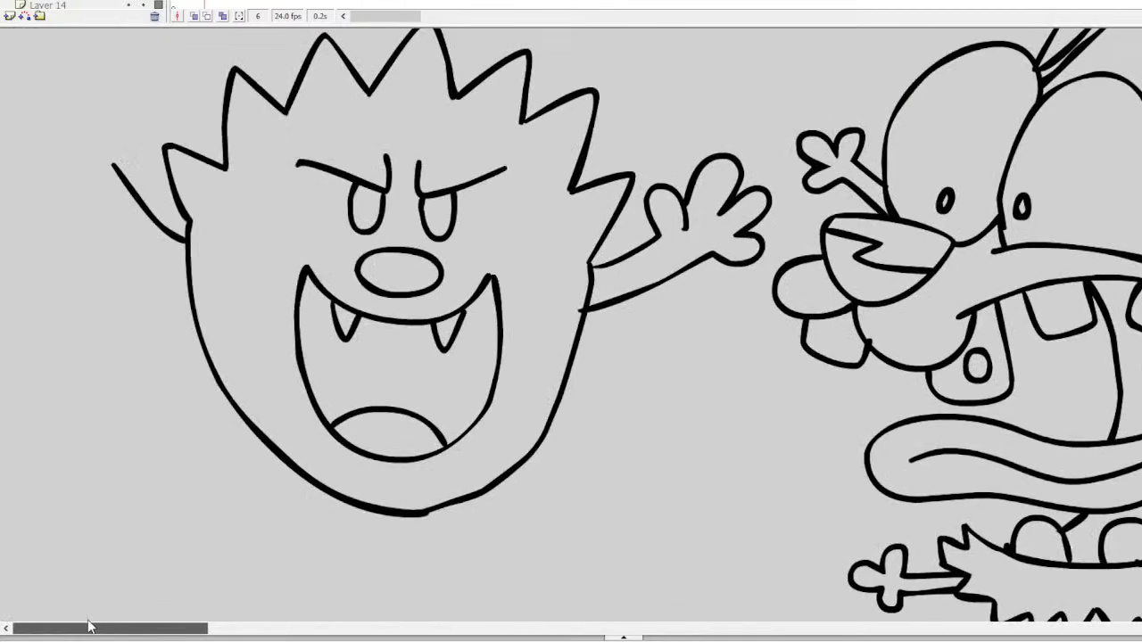
key("ctrl+z")
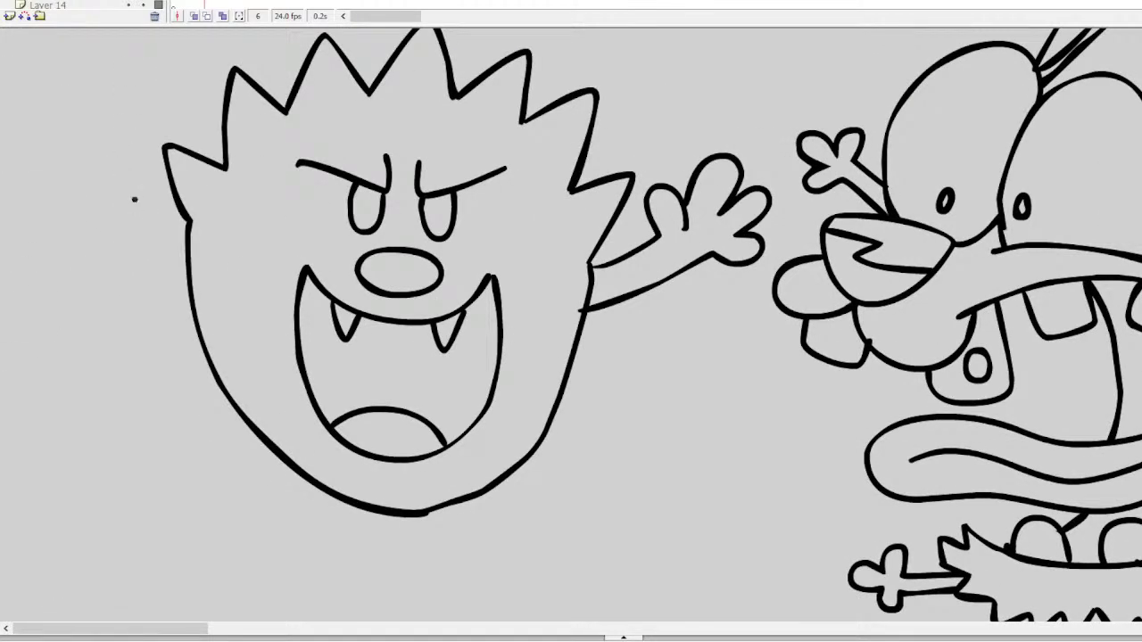
left_click_drag(140, 195, 185, 247)
mouse_move(137, 190)
left_mouse_down()
mouse_move(158, 139)
mouse_move(114, 182)
mouse_move(85, 105)
mouse_move(80, 143)
mouse_move(34, 146)
mouse_move(86, 183)
mouse_move(47, 218)
mouse_move(102, 203)
mouse_move(186, 283)
left_mouse_up()
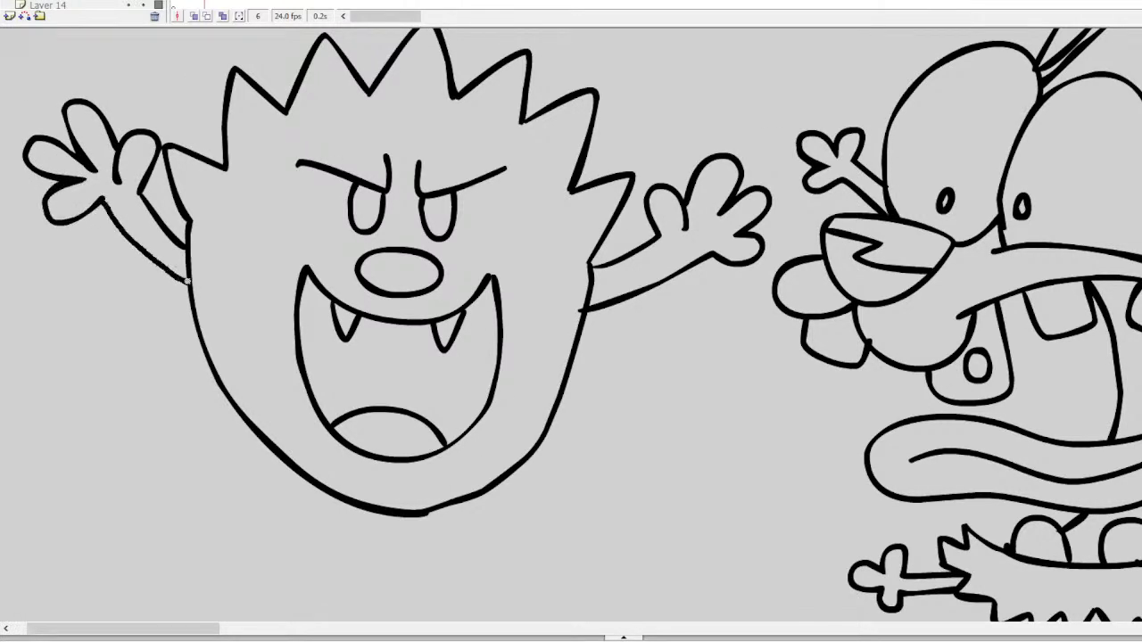
mouse_move(305, 479)
left_mouse_down()
mouse_move(268, 506)
mouse_move(319, 564)
mouse_move(348, 505)
left_mouse_up()
mouse_move(444, 506)
left_mouse_down()
mouse_move(496, 581)
mouse_move(471, 498)
mouse_move(446, 577)
mouse_move(526, 534)
mouse_move(472, 493)
left_mouse_up()
key("ctrl+z")
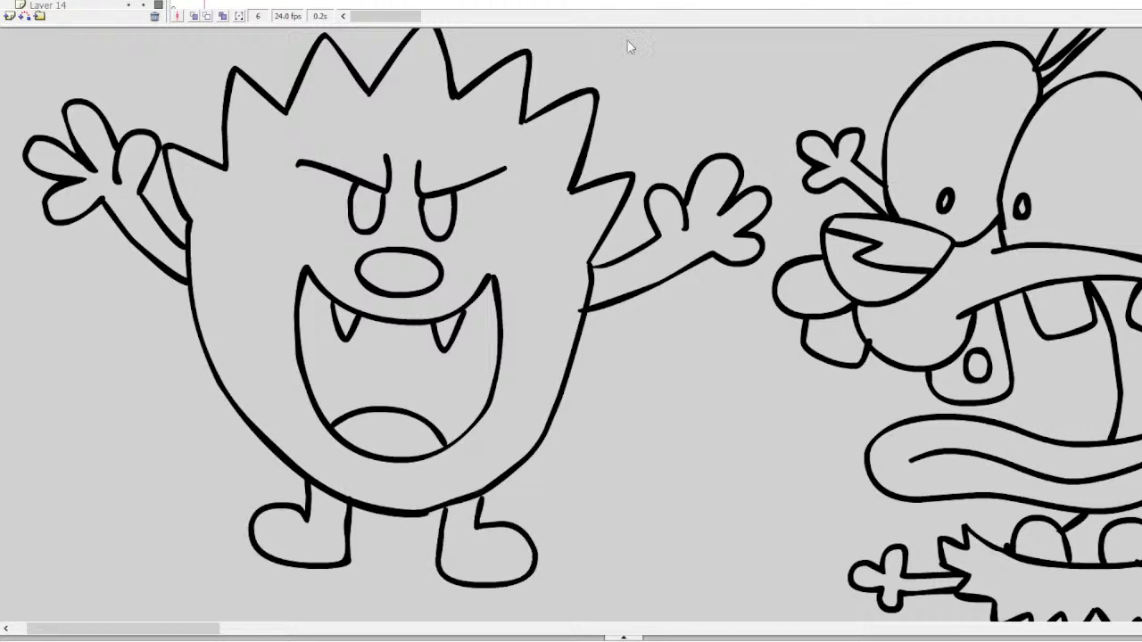
Select the entire spiky-haired character and move it down and slightly away from the big-eyed creature
key("ctrl+a")
left_click_drag(598, 90, 571, 190)
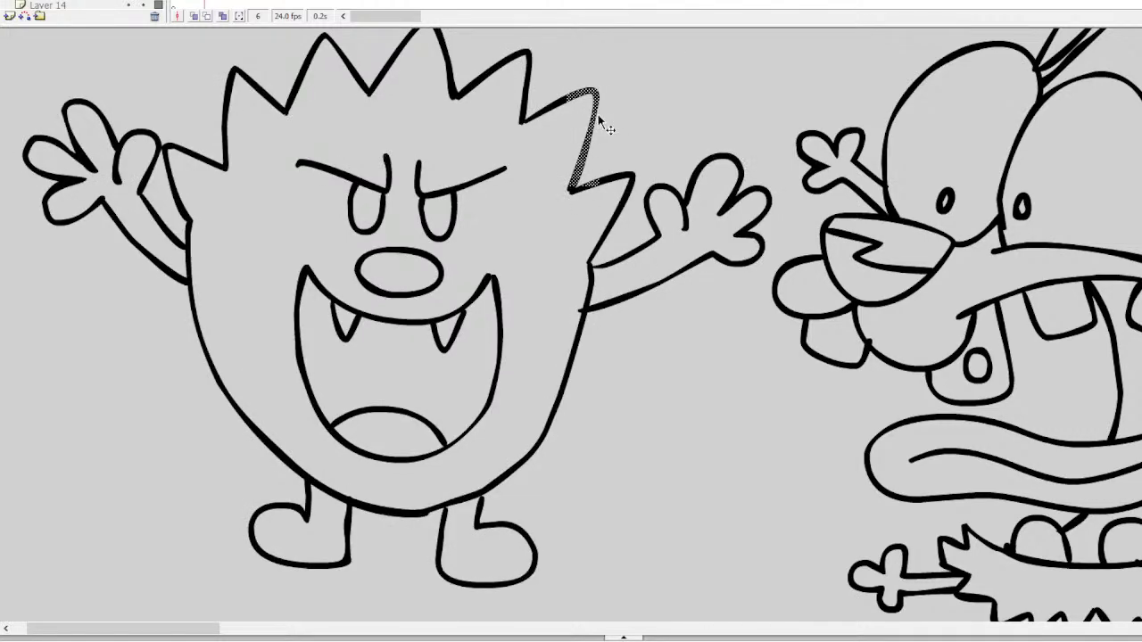
key("ctrl+a")
left_click_drag(597, 113, 539, 262)
left_click(739, 464)
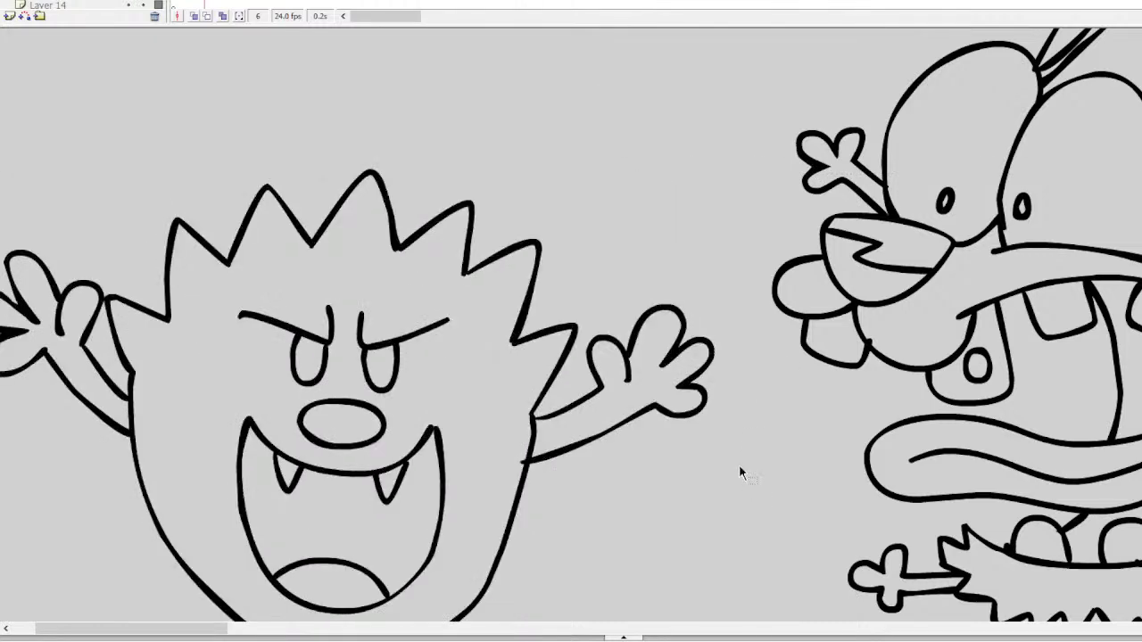
left_click(368, 247, "alt")
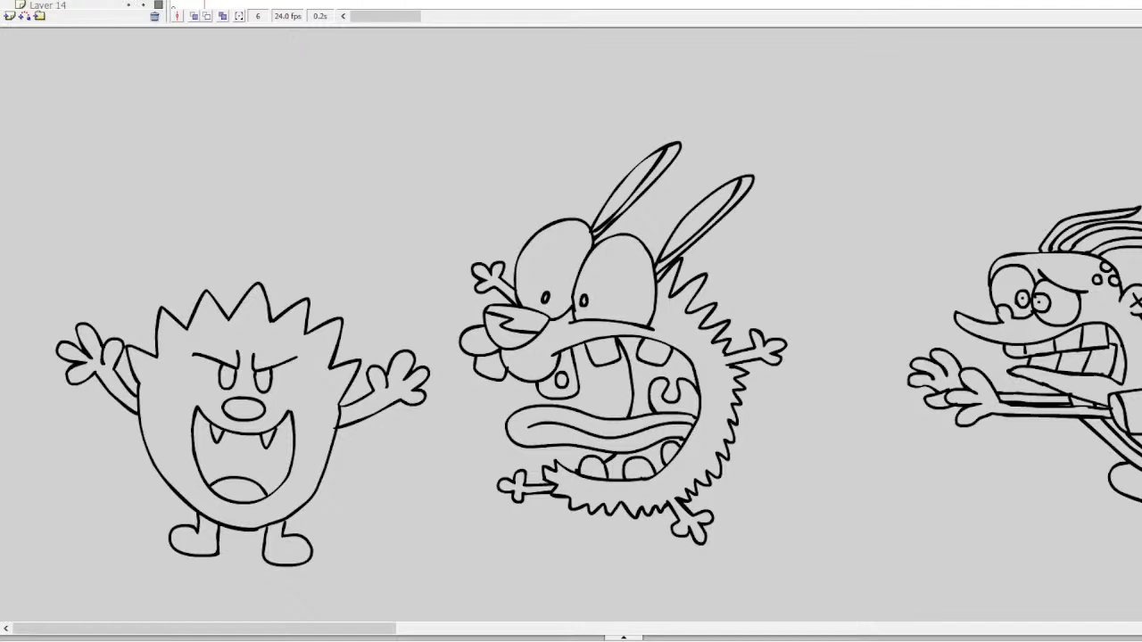
scroll(800, 325, "up", 15)
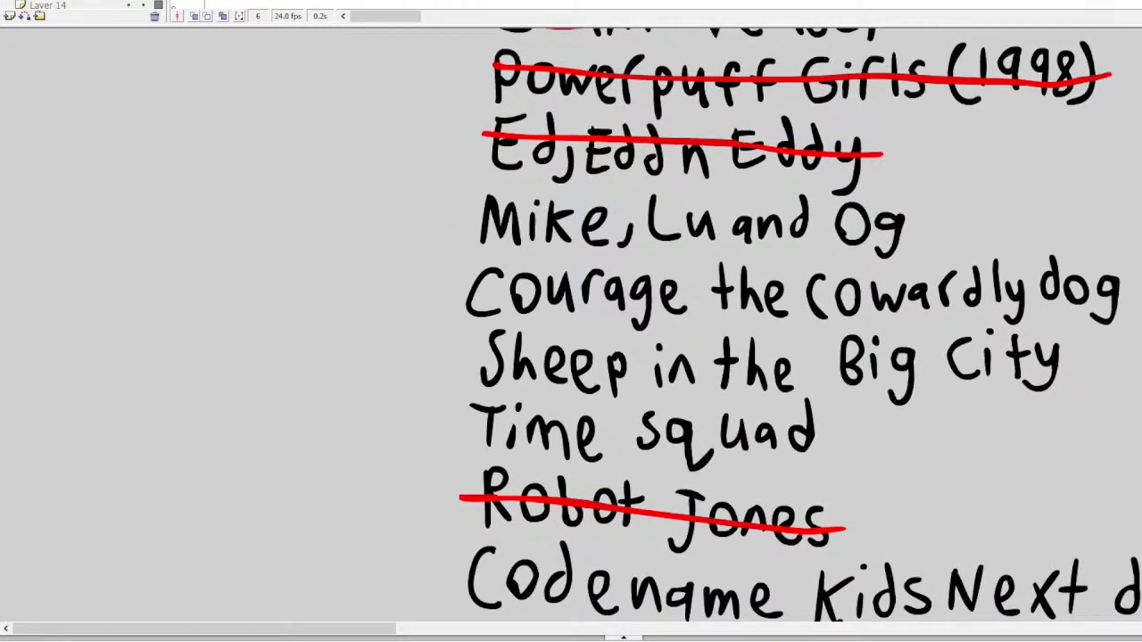
Cross out "Courage the cowardly dog" in the handwritten show list with a red line
left_click(741, 148)
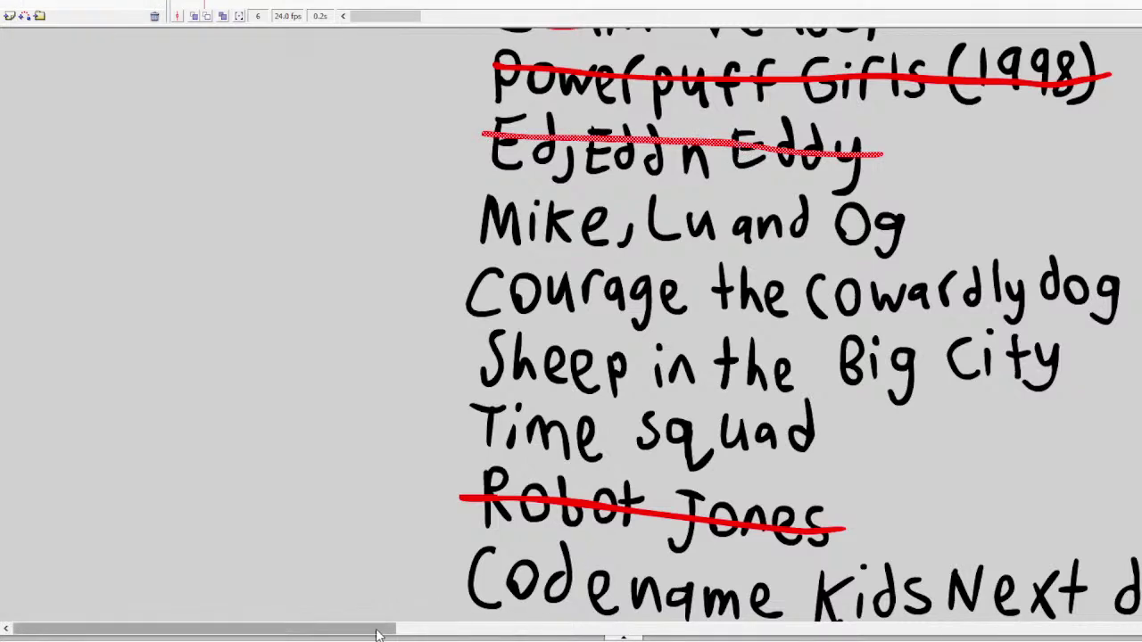
left_click_drag(377, 634, 446, 634)
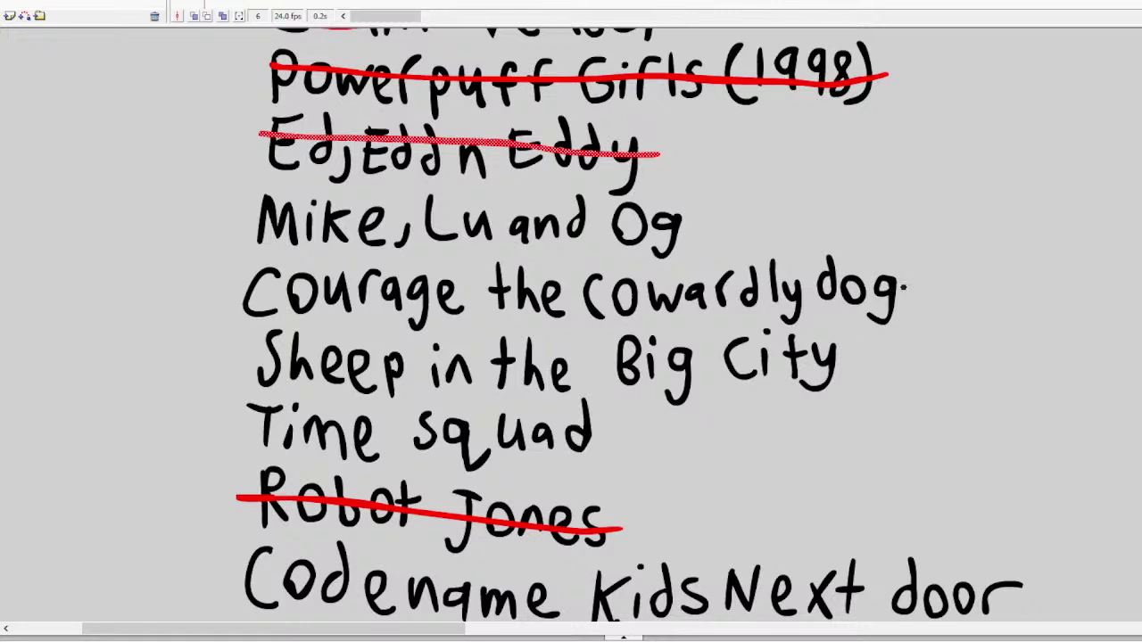
mouse_move(903, 288)
left_mouse_down()
mouse_move(662, 304)
mouse_move(232, 286)
left_mouse_up()
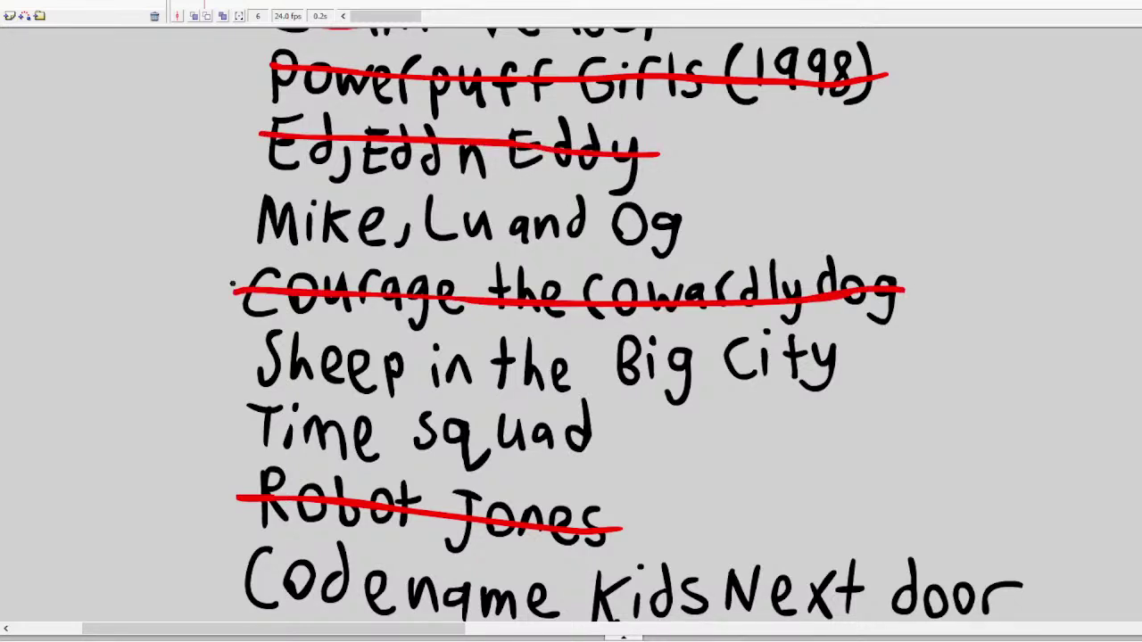
Review the handwritten list for shows that are not crossed out and go to an empty canvas area
scroll(231, 286, "down", 3)
scroll(232, 285, "up", 3)
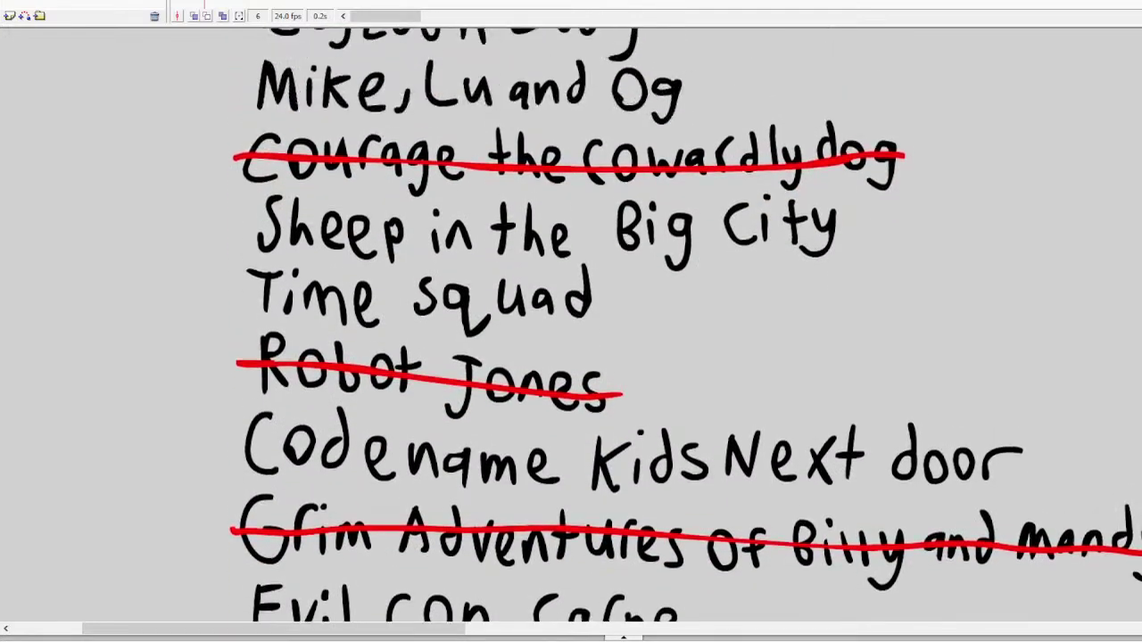
scroll(571, 321, "up", 3)
scroll(571, 321, "down", 5)
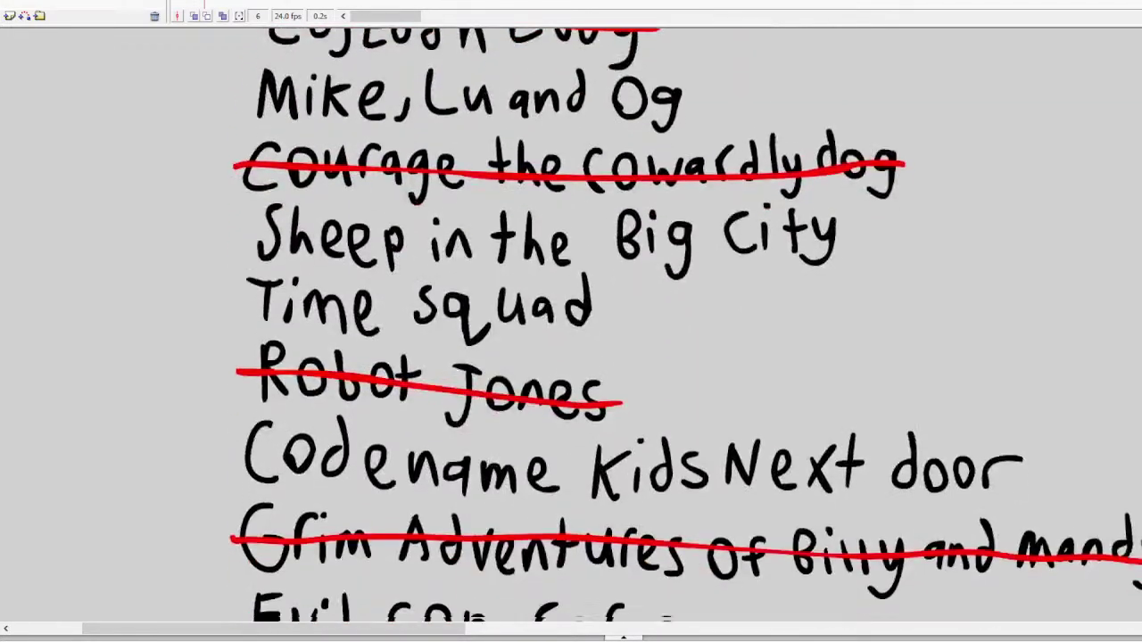
scroll(571, 321, "down", 1)
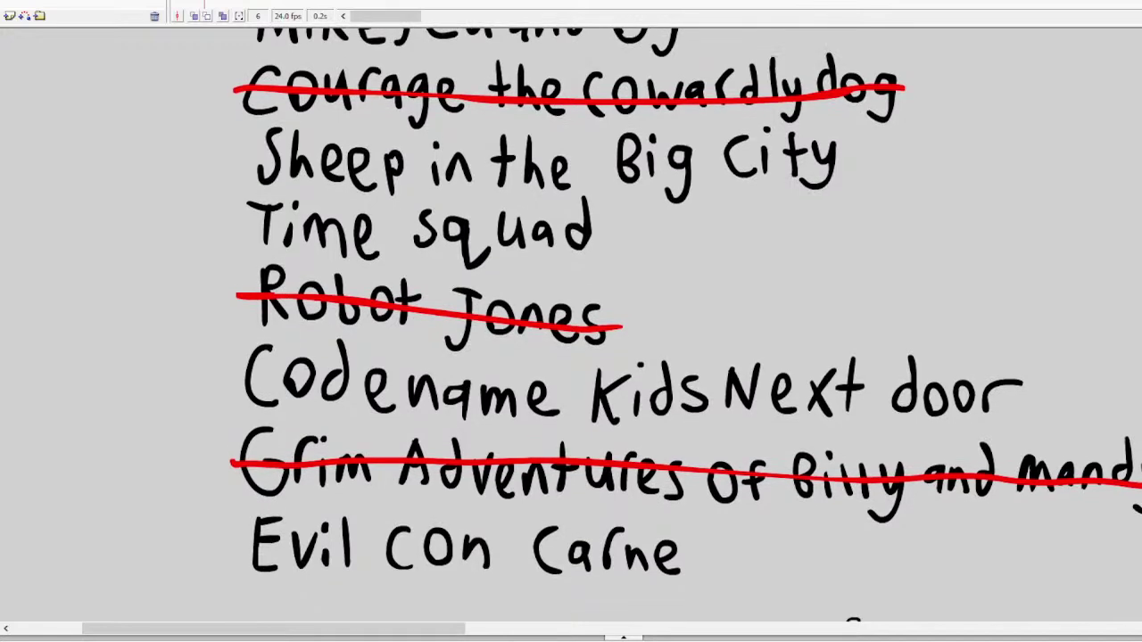
scroll(571, 321, "up", 3)
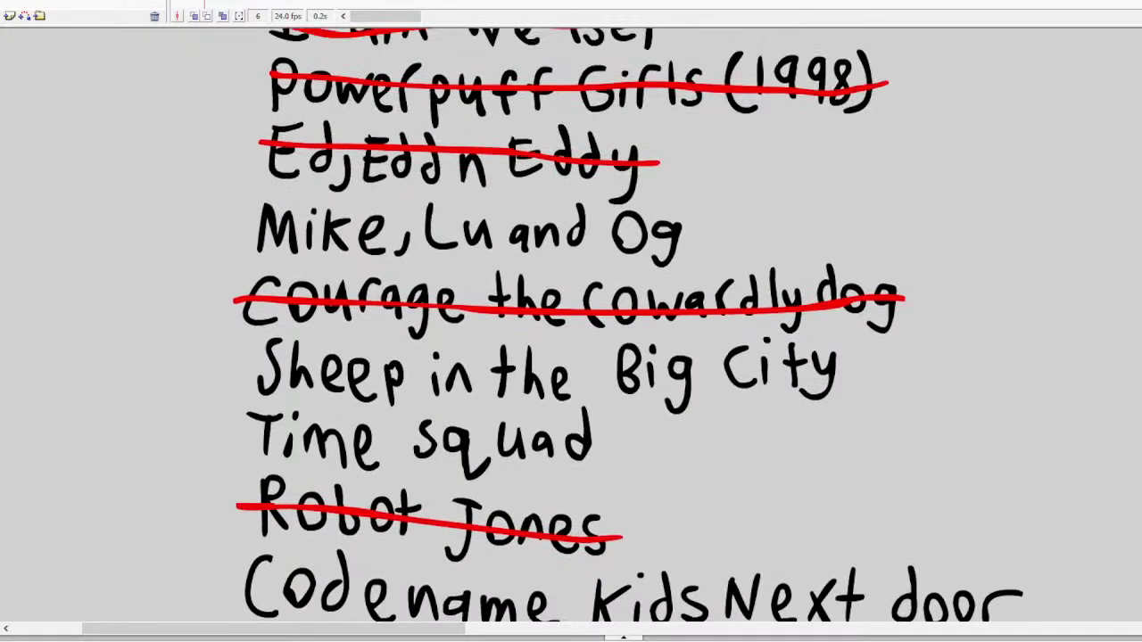
scroll(571, 321, "down", 1)
scroll(571, 321, "up", 1)
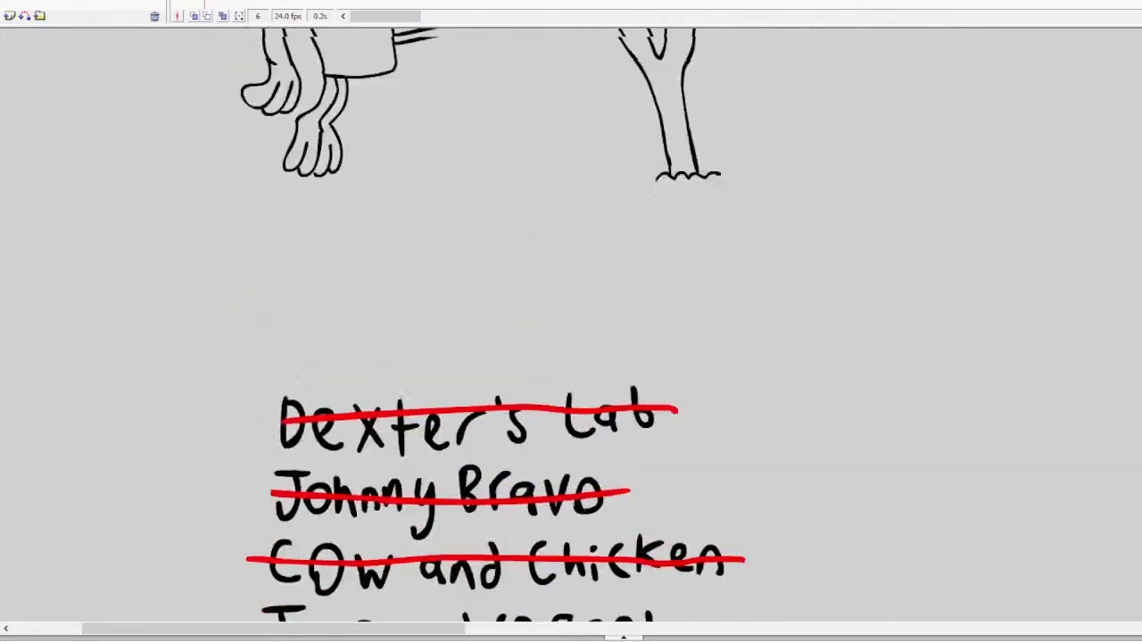
left_click_drag(431, 622, 1111, 599)
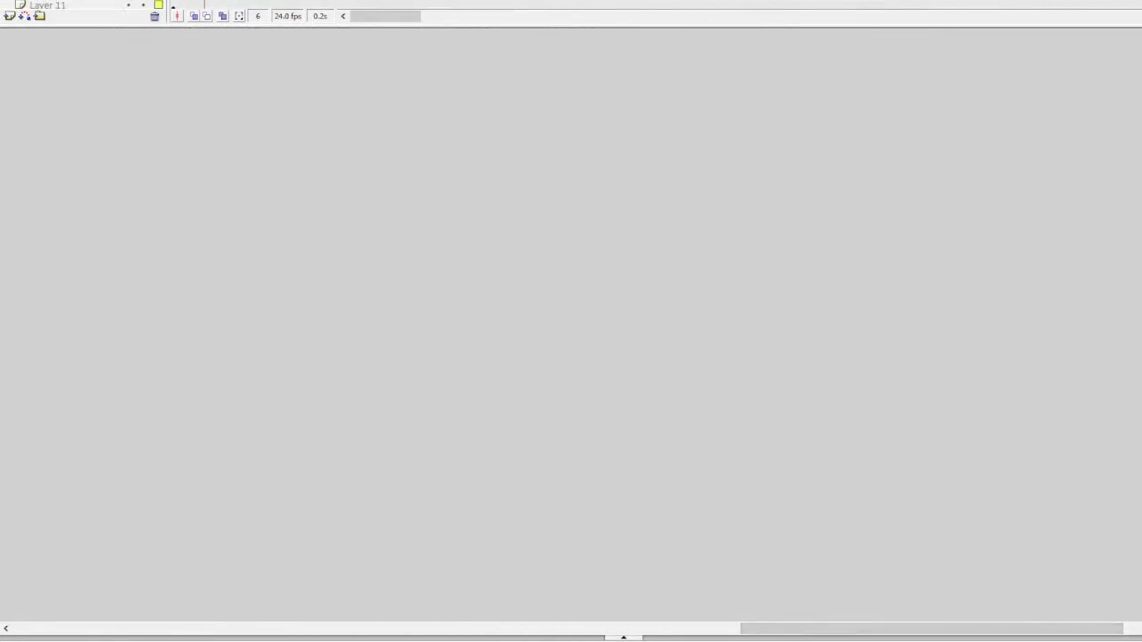
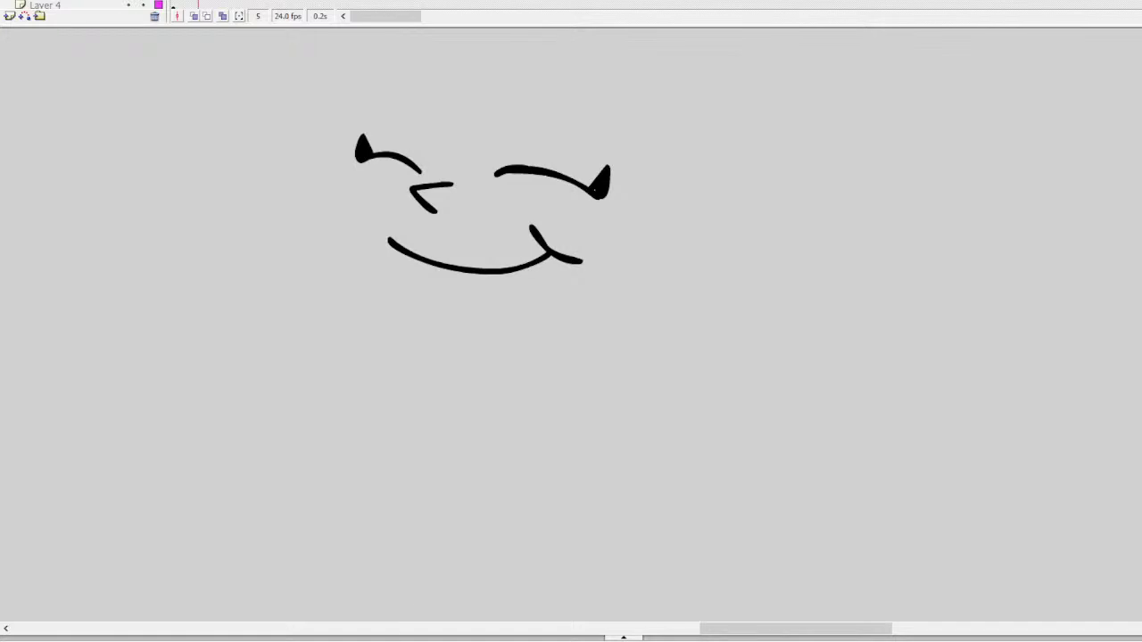
Draw a fringe with two pointed peaks over the closed eyes, sloping down to both sides of the new face
scroll(482, 294, "up", 3)
mouse_move(641, 202)
left_mouse_down()
mouse_move(605, 208)
mouse_move(565, 239)
mouse_move(364, 213)
left_mouse_up()
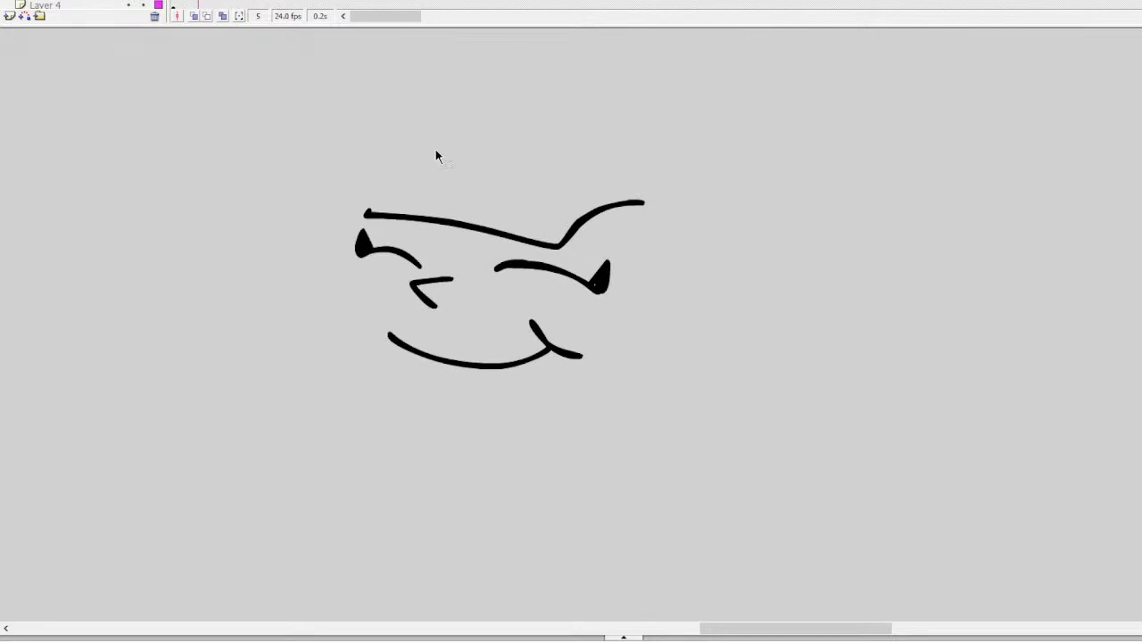
key("ctrl+z")
mouse_move(414, 162)
left_mouse_down()
mouse_move(450, 249)
mouse_move(560, 182)
left_mouse_up()
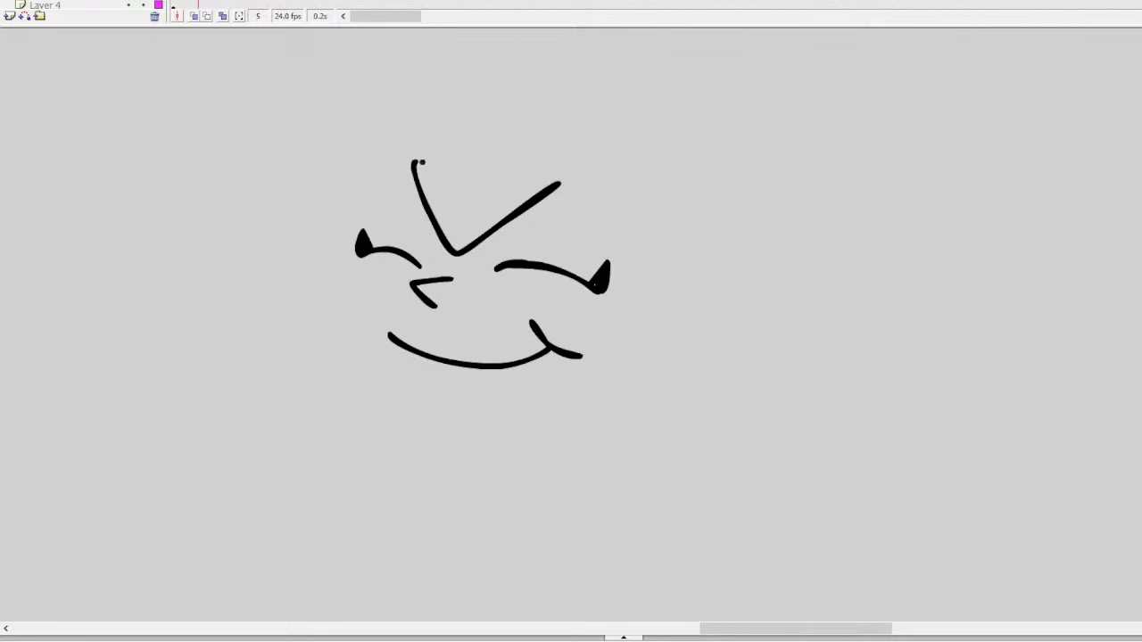
left_click_drag(416, 165, 366, 202)
key("ctrl+z")
mouse_move(414, 164)
left_mouse_down()
mouse_move(352, 219)
mouse_move(327, 230)
left_mouse_up()
mouse_move(558, 188)
left_mouse_down()
mouse_move(604, 262)
mouse_move(640, 285)
left_mouse_up()
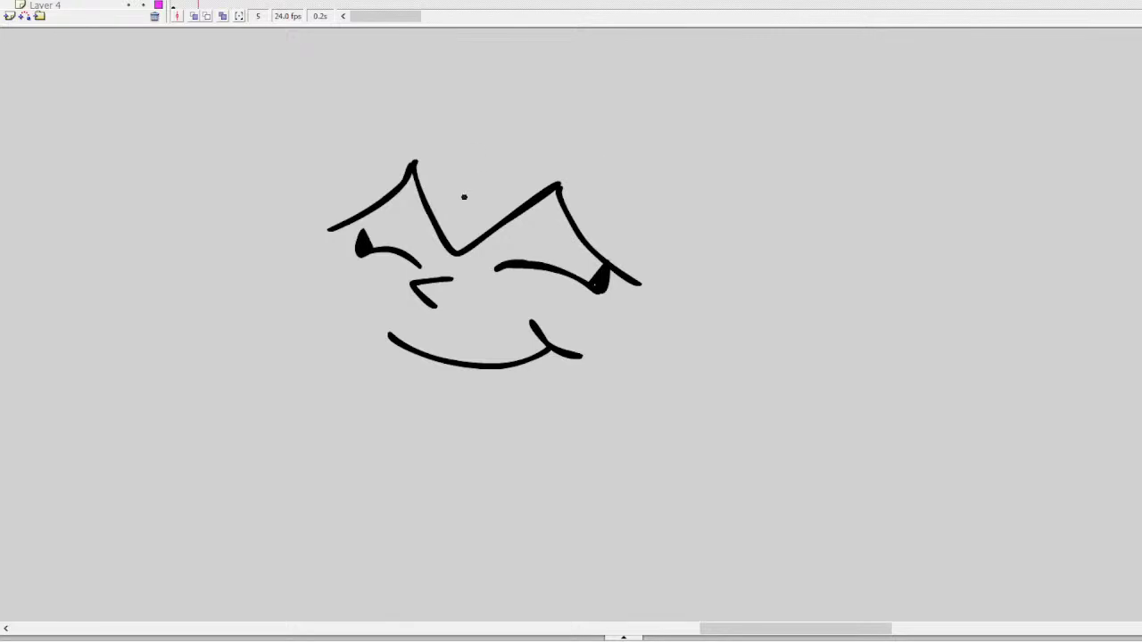
Draw a jagged side lock and flared hair tufts right of the face, and outline the cheeks and chin in one curve
mouse_move(639, 286)
left_mouse_down()
mouse_move(615, 347)
mouse_move(632, 386)
mouse_move(678, 355)
left_mouse_up()
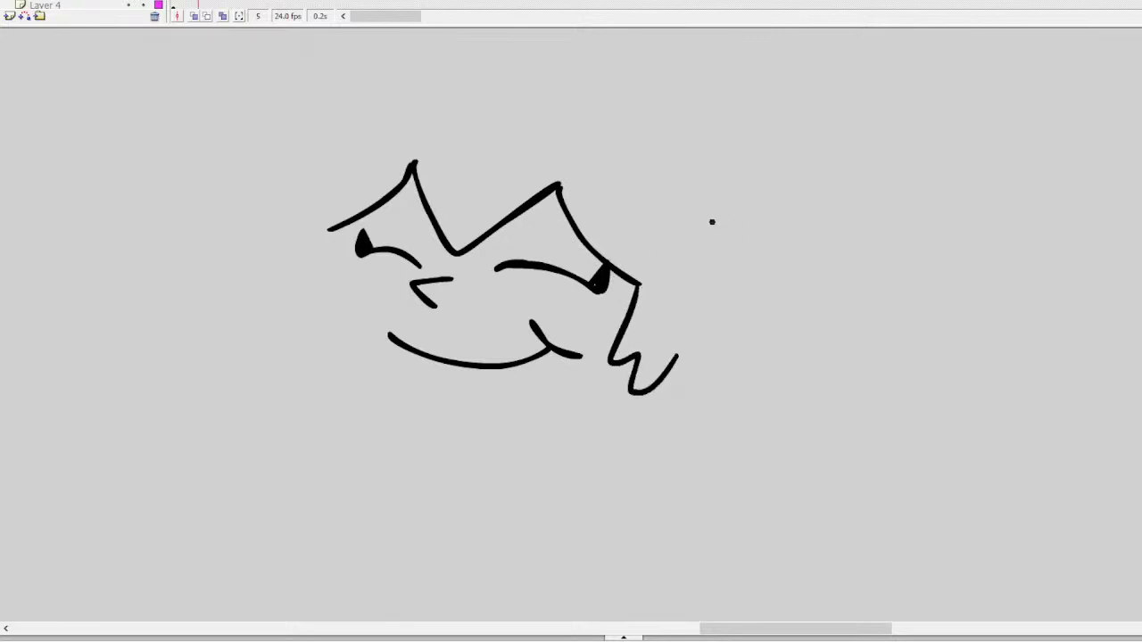
mouse_move(711, 221)
left_mouse_down()
mouse_move(780, 242)
mouse_move(723, 271)
mouse_move(781, 290)
mouse_move(730, 312)
mouse_move(687, 305)
mouse_move(661, 356)
left_mouse_up()
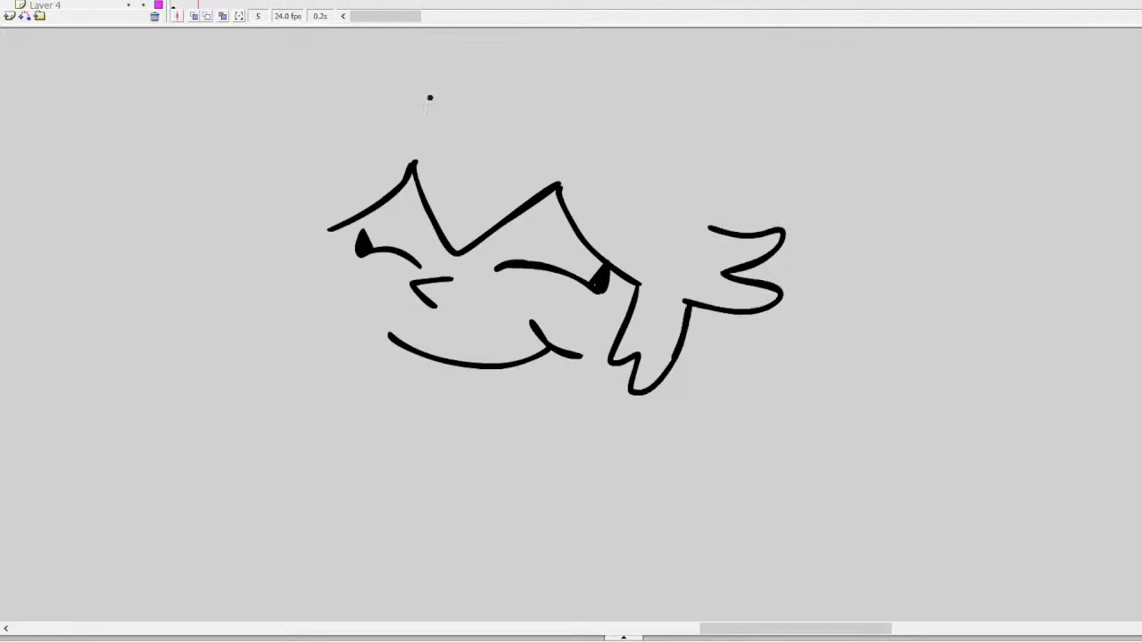
left_click(337, 232)
key("ctrl+z")
mouse_move(337, 231)
left_mouse_down()
mouse_move(370, 360)
mouse_move(569, 393)
mouse_move(625, 366)
left_mouse_up()
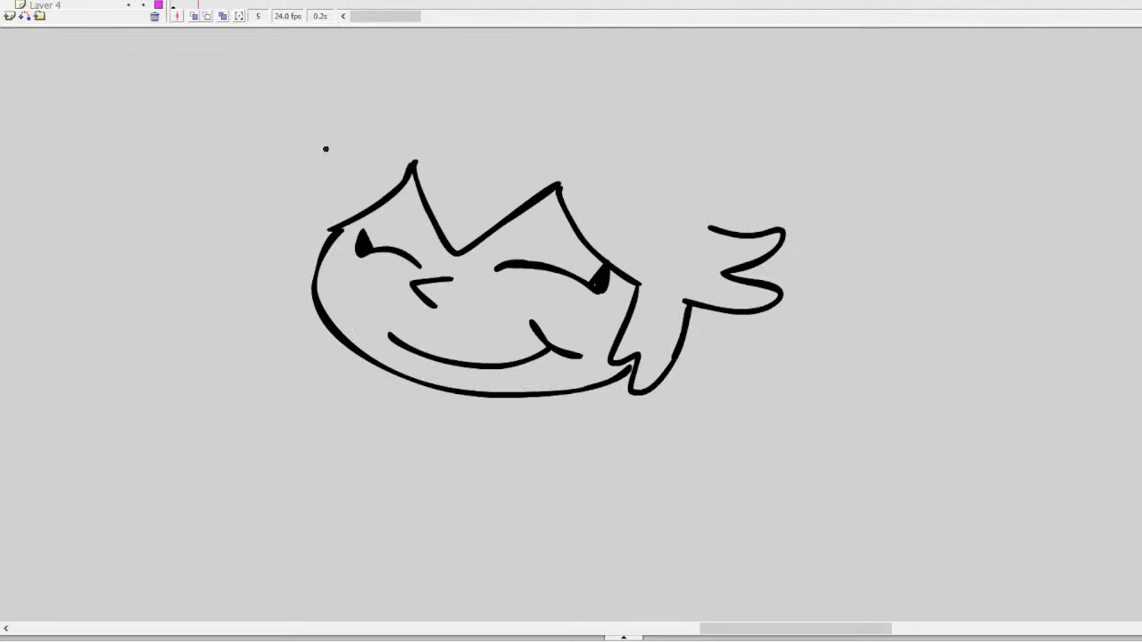
Draw the flared hair tufts, small ear and jagged side lock on the opposite side of the face
mouse_move(341, 165)
left_mouse_down()
mouse_move(264, 181)
mouse_move(285, 209)
mouse_move(250, 228)
mouse_move(294, 229)
left_mouse_up()
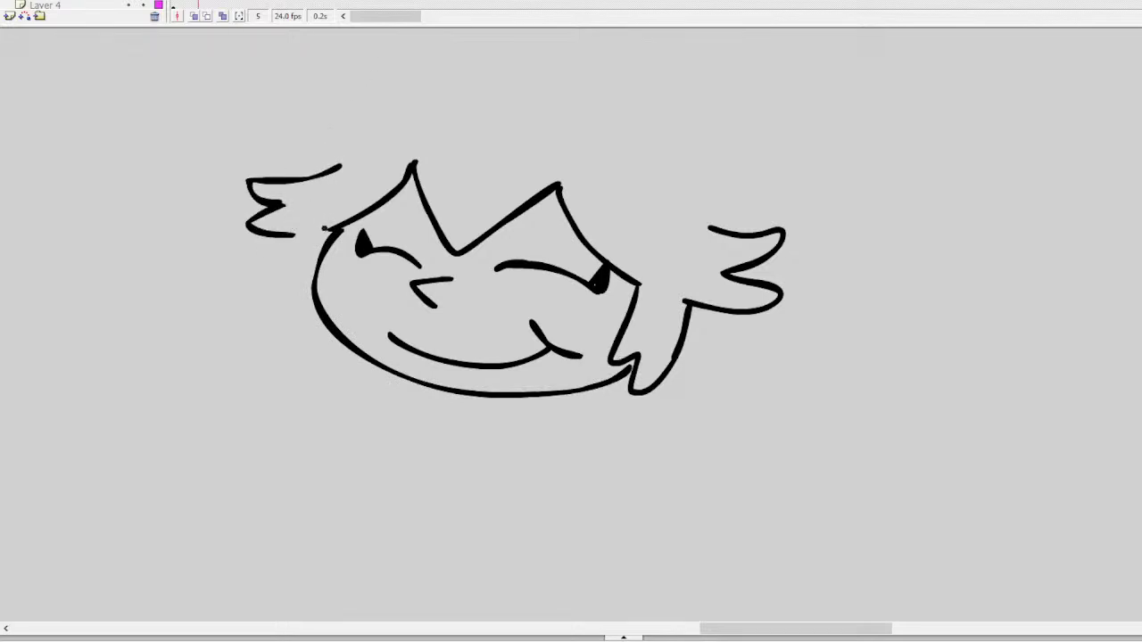
mouse_move(330, 230)
left_mouse_down()
mouse_move(304, 232)
mouse_move(267, 276)
left_mouse_up()
key("ctrl+z")
mouse_move(297, 235)
left_mouse_down()
mouse_move(260, 324)
mouse_move(320, 308)
mouse_move(264, 256)
mouse_move(286, 272)
left_mouse_up()
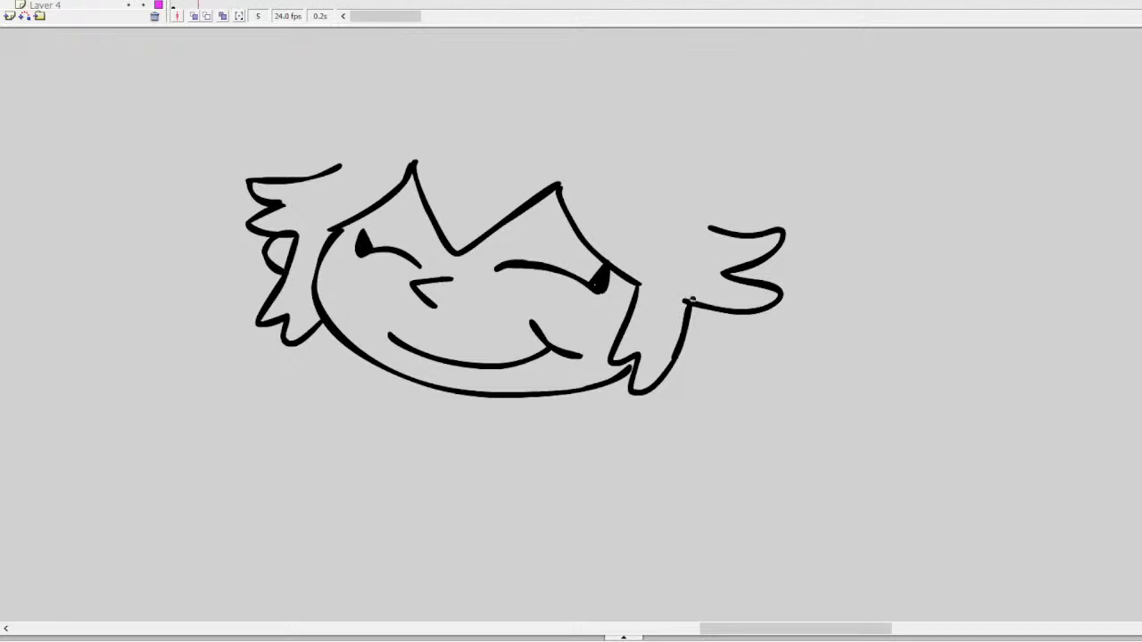
Erase the lower hair tuft right of the face and draw a round ear with inner fold lines there
mouse_move(715, 289)
left_mouse_down()
mouse_move(704, 303)
mouse_move(701, 286)
mouse_move(741, 267)
mouse_move(774, 273)
mouse_move(773, 291)
mouse_move(764, 270)
left_mouse_up()
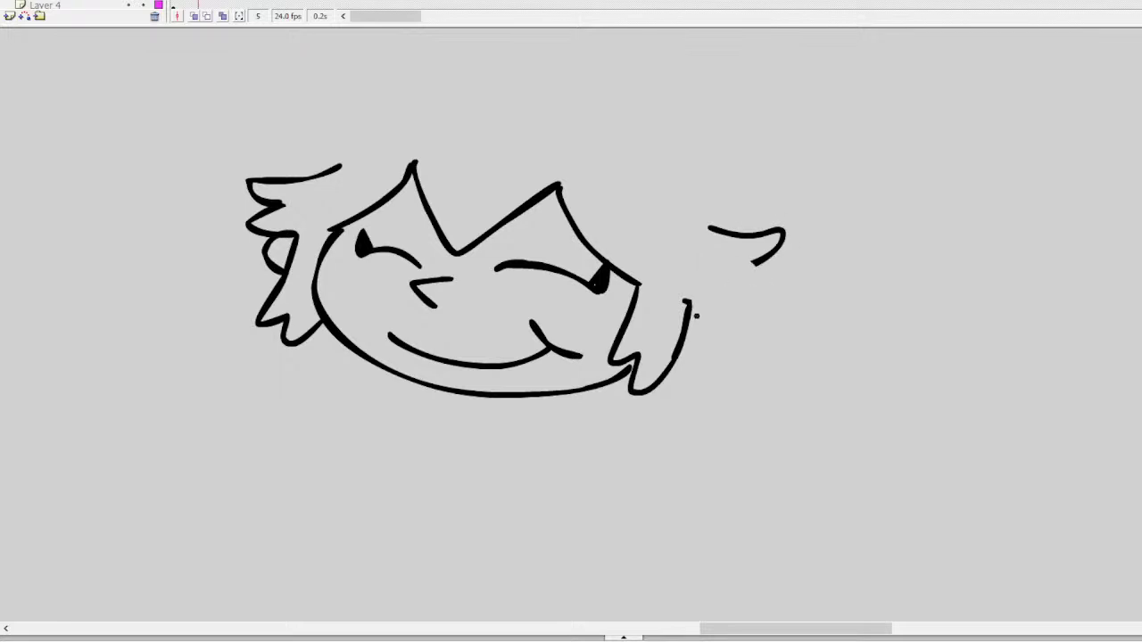
mouse_move(697, 315)
left_mouse_down()
mouse_move(693, 276)
mouse_move(735, 280)
mouse_move(756, 301)
mouse_move(742, 333)
mouse_move(684, 310)
mouse_move(718, 267)
mouse_move(751, 269)
mouse_move(769, 299)
mouse_move(745, 328)
mouse_move(701, 332)
mouse_move(697, 290)
left_mouse_up()
key("ctrl+z")
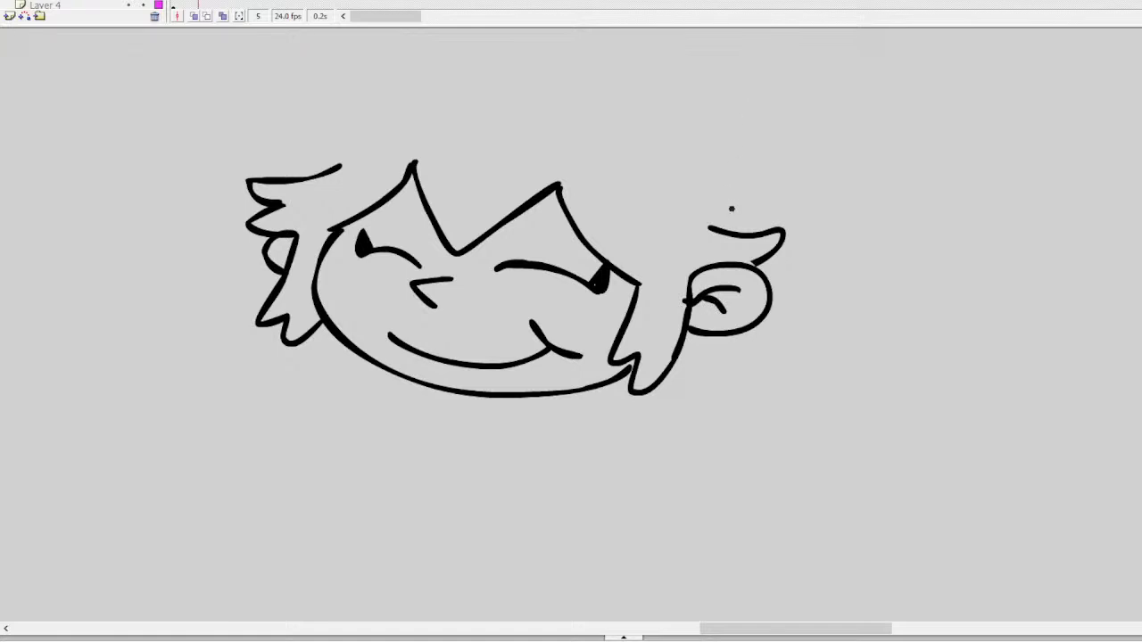
Add a second pointed tuft above the large ear and outline the top of the hair in two arcs meeting at a parting
mouse_move(723, 209)
left_mouse_down()
mouse_move(765, 209)
mouse_move(769, 238)
left_mouse_up()
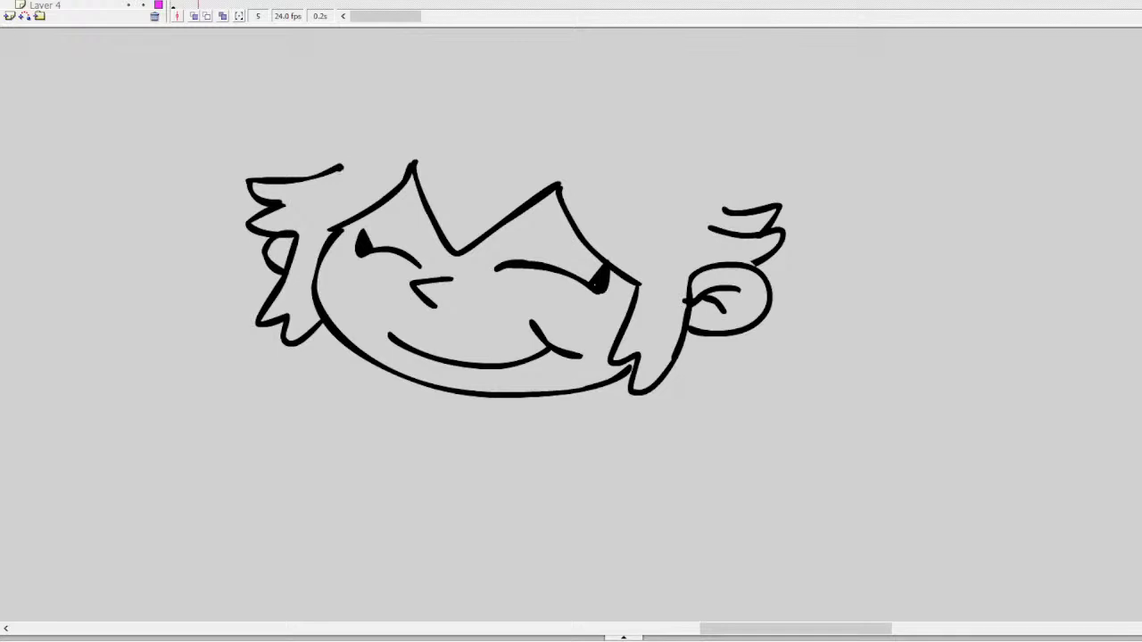
mouse_move(342, 167)
left_mouse_down()
mouse_move(417, 119)
mouse_move(477, 128)
left_mouse_up()
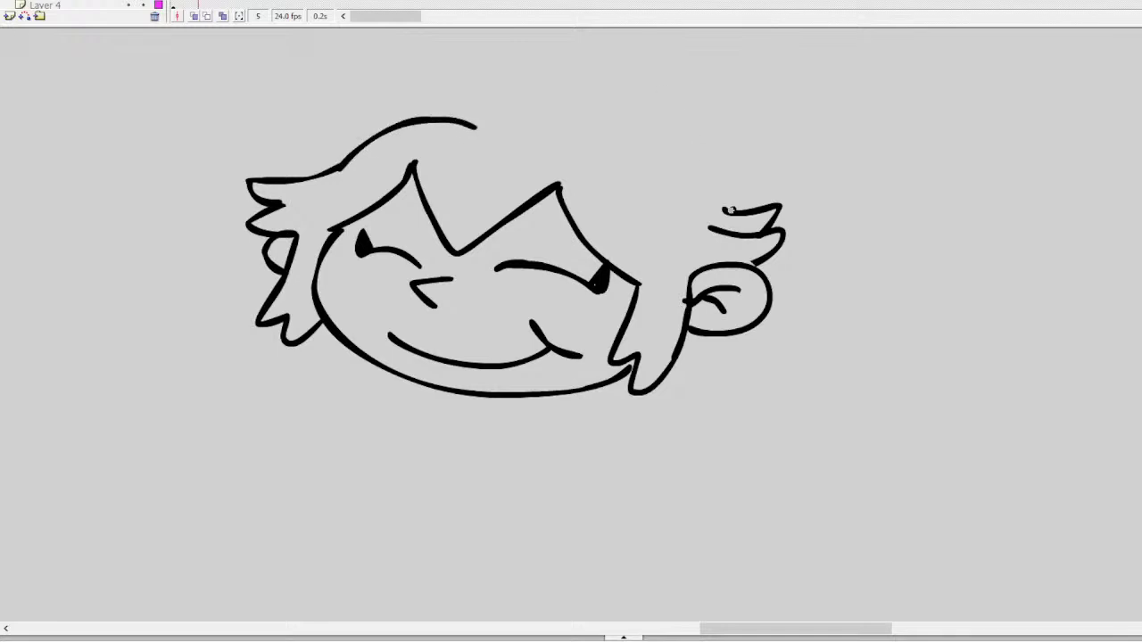
mouse_move(730, 210)
left_mouse_down()
mouse_move(579, 130)
mouse_move(479, 124)
left_mouse_up()
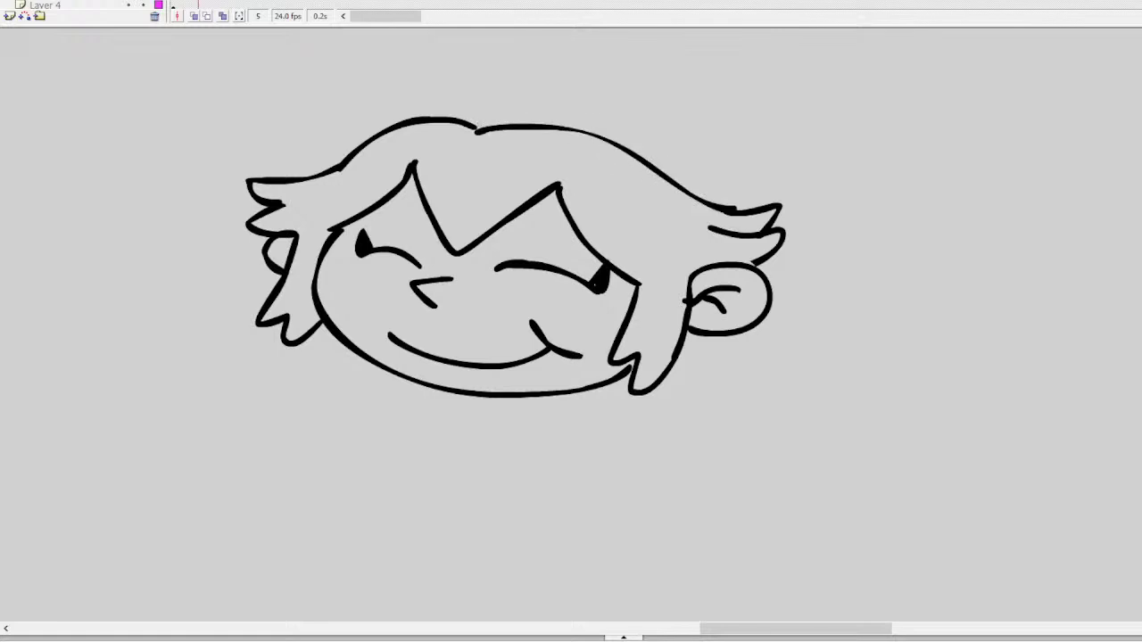
Draw a three-pointed crown on top of the hair with three oval gems along its base
scroll(373, 150, "up", 2)
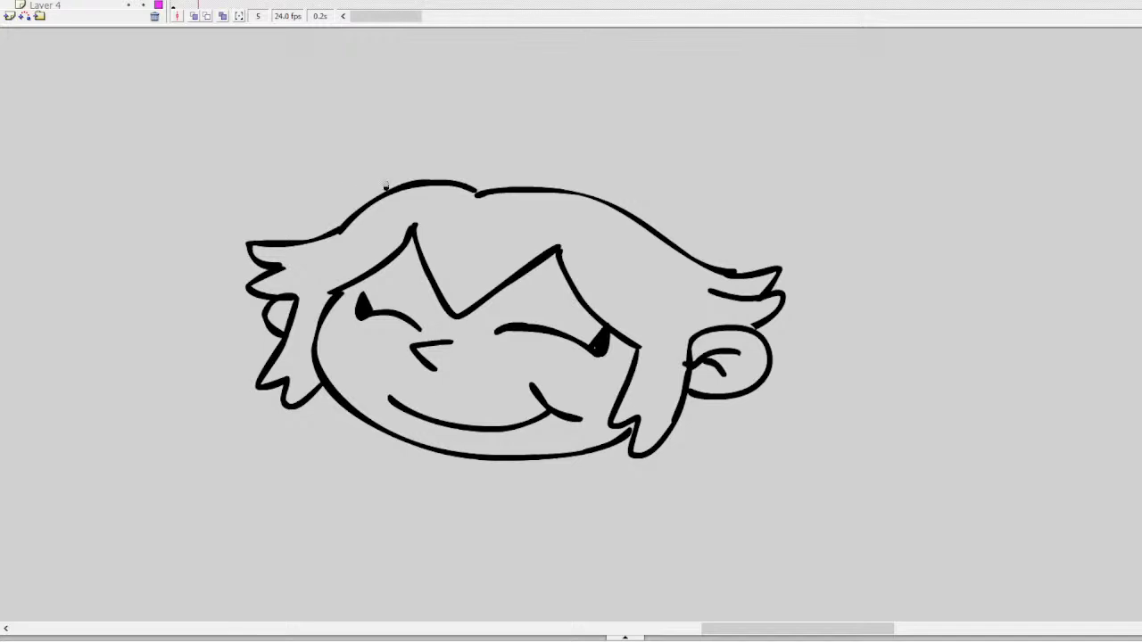
mouse_move(385, 186)
left_mouse_down()
mouse_move(389, 108)
mouse_move(413, 105)
mouse_move(442, 141)
mouse_move(503, 103)
mouse_move(522, 143)
mouse_move(592, 107)
mouse_move(610, 198)
left_mouse_up()
key("ctrl+z")
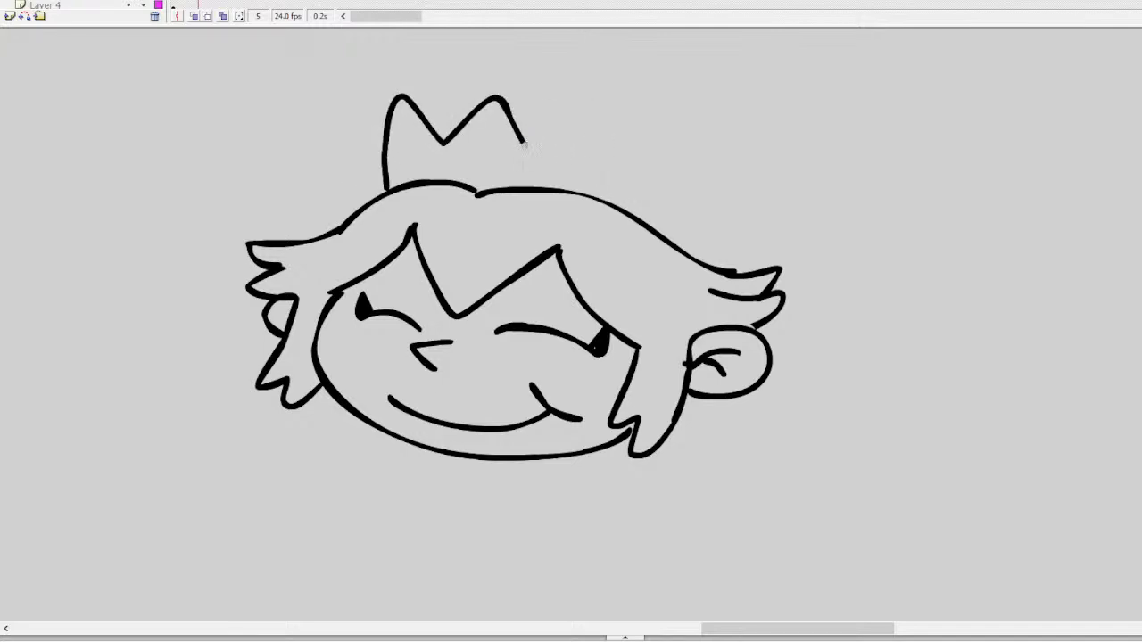
mouse_move(524, 145)
left_mouse_down()
mouse_move(587, 113)
mouse_move(607, 126)
mouse_move(600, 198)
left_mouse_up()
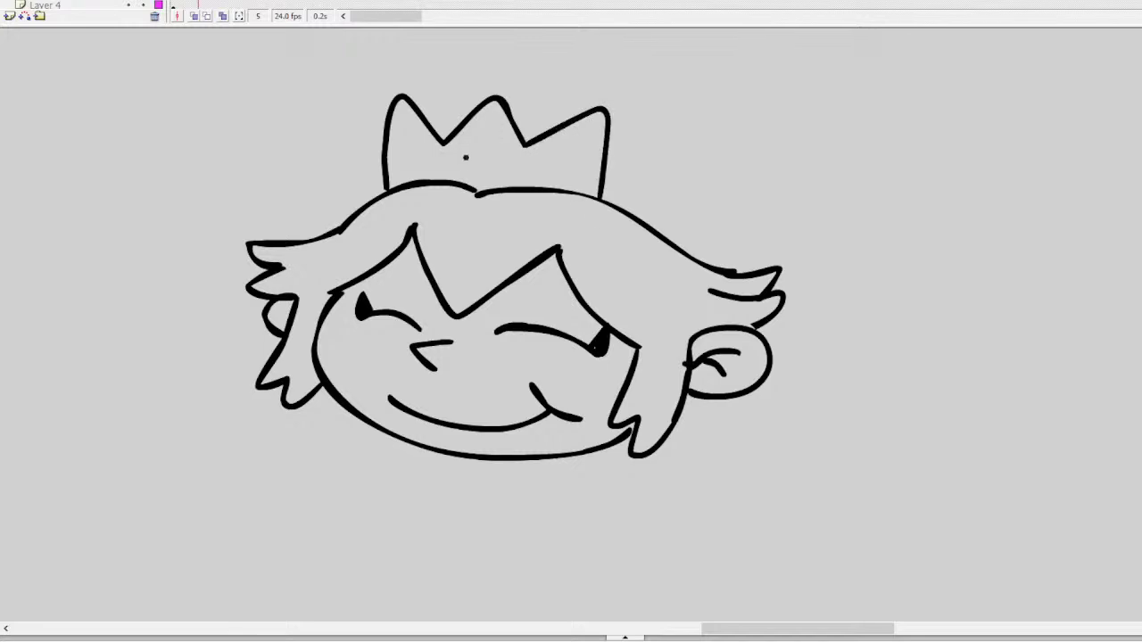
mouse_move(474, 189)
left_mouse_down()
mouse_move(479, 148)
mouse_move(483, 189)
left_mouse_up()
mouse_move(562, 188)
left_mouse_down()
mouse_move(553, 172)
mouse_move(576, 161)
mouse_move(569, 189)
left_mouse_up()
mouse_move(403, 182)
left_mouse_down()
mouse_move(417, 144)
mouse_move(419, 182)
left_mouse_up()
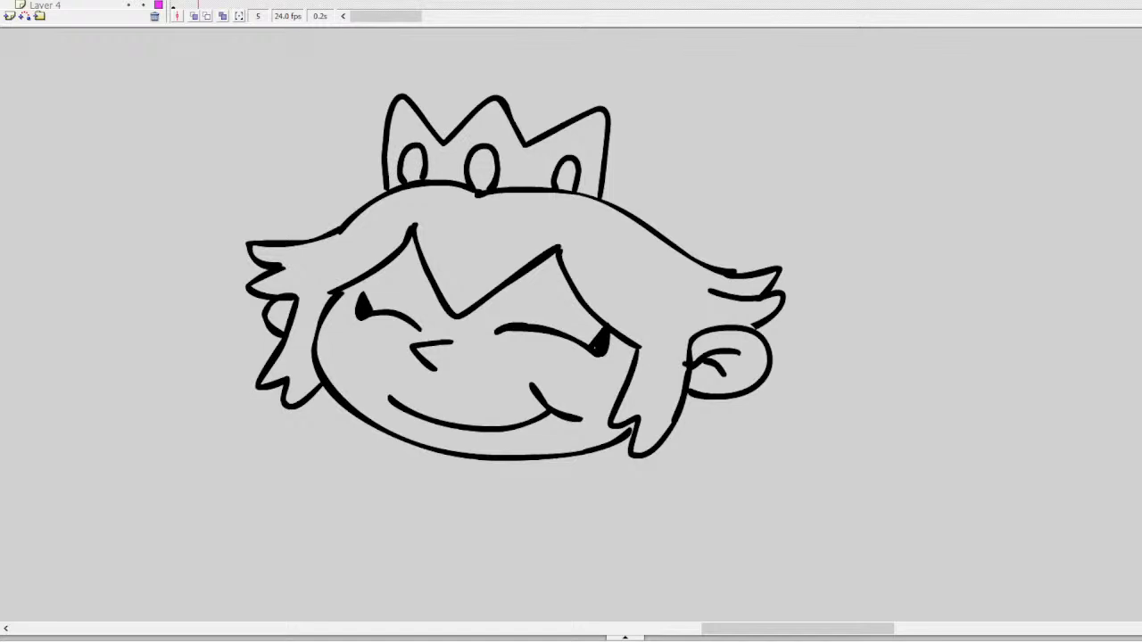
Draw a thin neck below the chin, a double-ring oval brooch and the rounded shoulders of the upper body around it
scroll(516, 245, "down", 5)
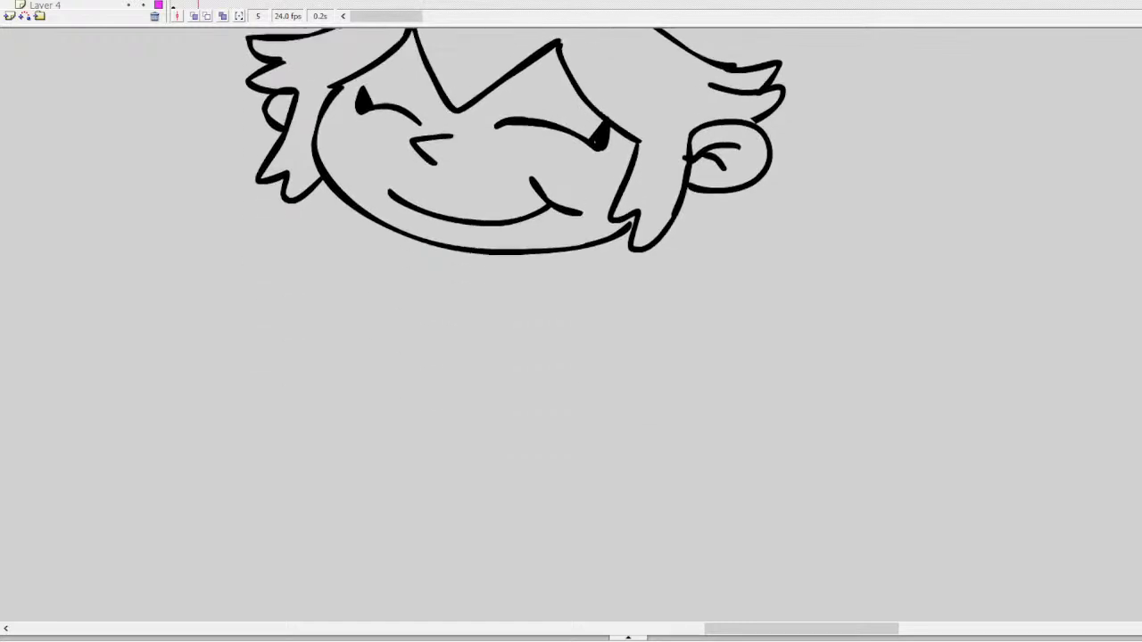
mouse_move(497, 255)
left_mouse_down()
mouse_move(493, 284)
mouse_move(522, 286)
left_mouse_up()
mouse_move(497, 293)
left_mouse_down()
mouse_move(502, 363)
mouse_move(500, 293)
mouse_move(488, 348)
mouse_move(505, 314)
mouse_move(486, 303)
mouse_move(512, 283)
mouse_move(554, 318)
mouse_move(555, 371)
left_mouse_up()
key("ctrl+z")
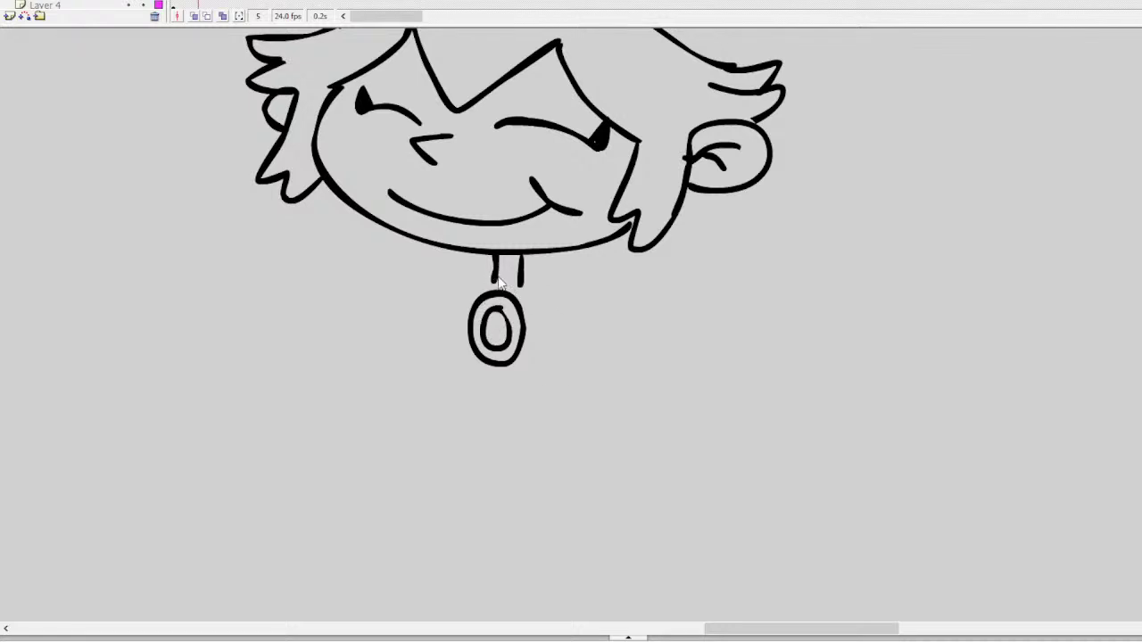
mouse_move(494, 280)
left_mouse_down()
mouse_move(441, 317)
mouse_move(439, 340)
mouse_move(510, 285)
mouse_move(548, 296)
mouse_move(565, 366)
left_mouse_up()
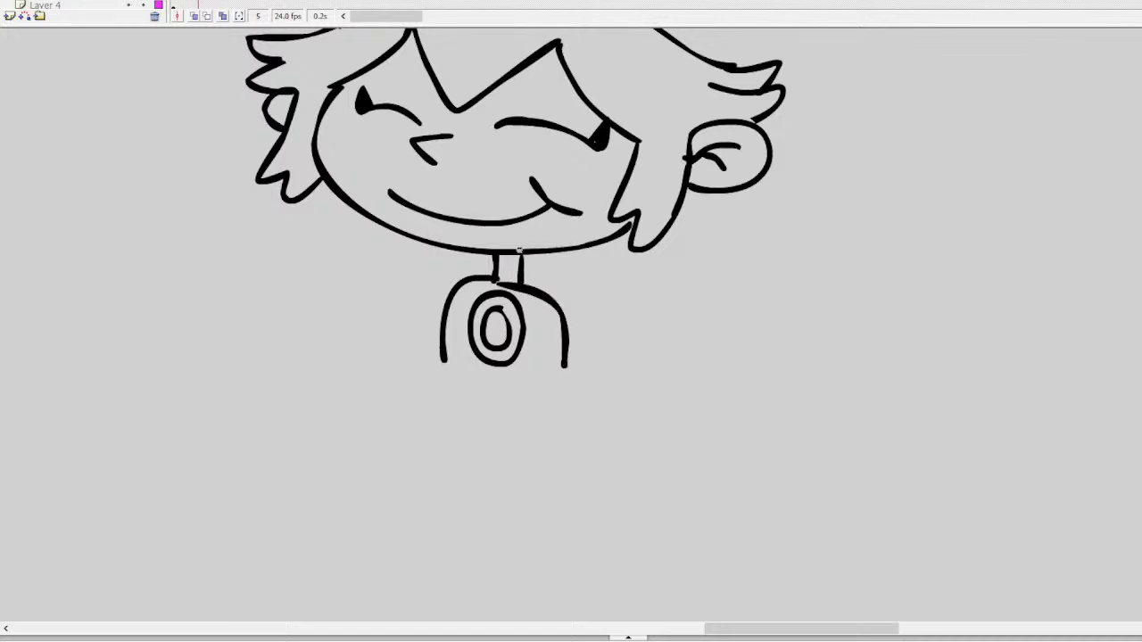
Draw a puffed sleeve on the shoulder below the large ear and a bent, raised arm ending in a curled thumb
mouse_move(541, 287)
left_mouse_down()
mouse_move(594, 282)
mouse_move(620, 318)
mouse_move(606, 358)
mouse_move(569, 364)
mouse_move(653, 393)
left_mouse_up()
mouse_move(593, 364)
left_mouse_down()
mouse_move(635, 407)
mouse_move(725, 351)
mouse_move(733, 309)
mouse_move(770, 263)
mouse_move(797, 307)
left_mouse_up()
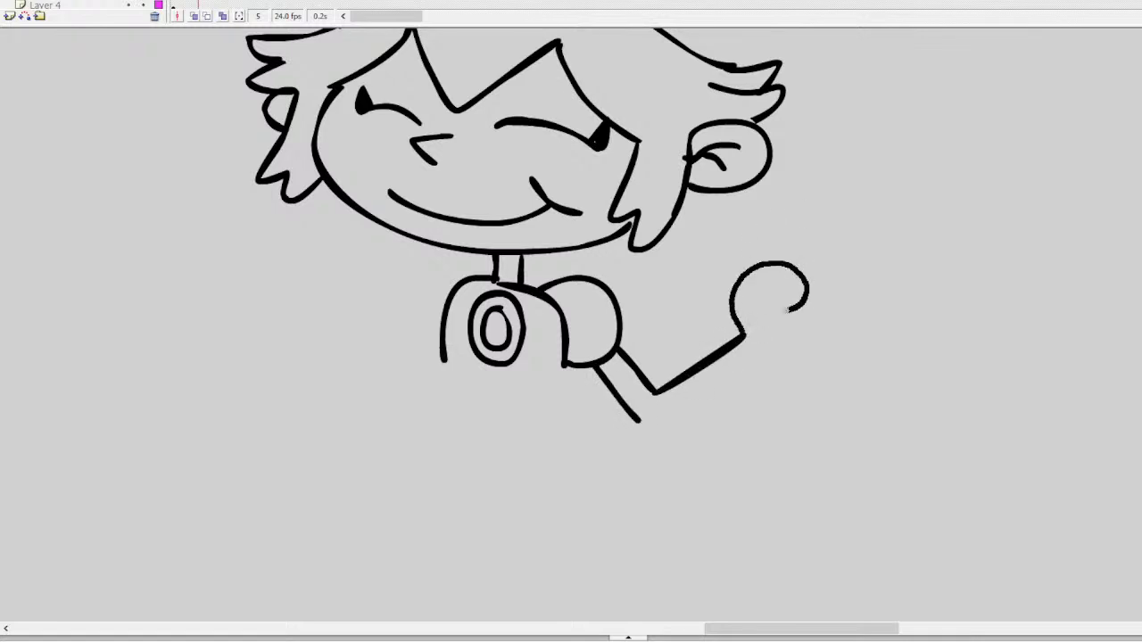
key("ctrl+z")
mouse_move(741, 335)
left_mouse_down()
mouse_move(717, 307)
mouse_move(749, 256)
mouse_move(799, 271)
mouse_move(749, 293)
left_mouse_up()
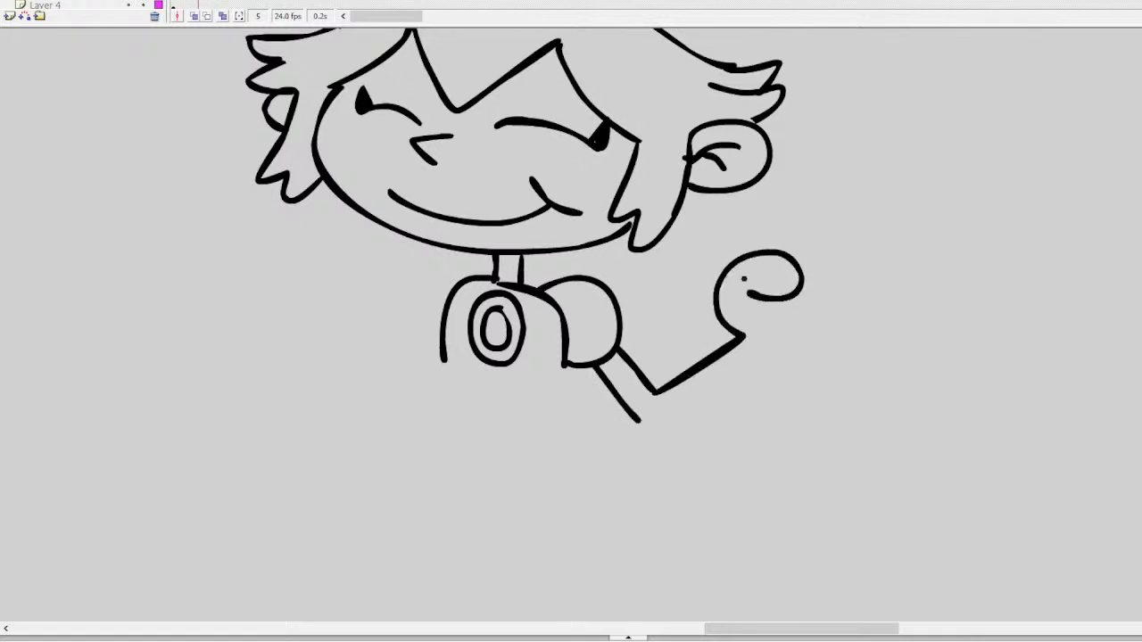
Complete the raised hand with three long fingers, a palm and the lower arm line, and add the opposite puffed sleeve
mouse_move(771, 255)
left_mouse_down()
mouse_move(794, 190)
mouse_move(852, 140)
left_mouse_up()
key("ctrl+z")
mouse_move(774, 251)
left_mouse_down()
mouse_move(809, 138)
mouse_move(820, 250)
left_mouse_up()
left_click_drag(848, 159, 899, 141)
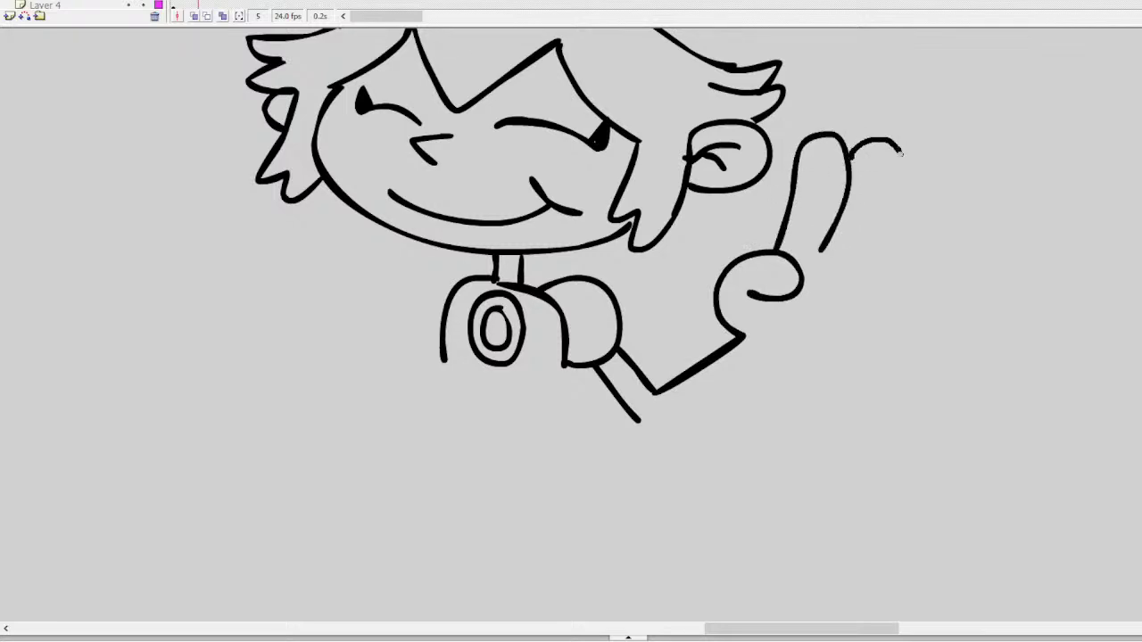
key("ctrl+z")
mouse_move(823, 245)
left_mouse_down()
mouse_move(870, 179)
mouse_move(919, 192)
mouse_move(861, 256)
mouse_move(919, 211)
mouse_move(938, 254)
mouse_move(888, 281)
mouse_move(863, 341)
mouse_move(842, 328)
mouse_move(651, 432)
mouse_move(623, 406)
left_mouse_up()
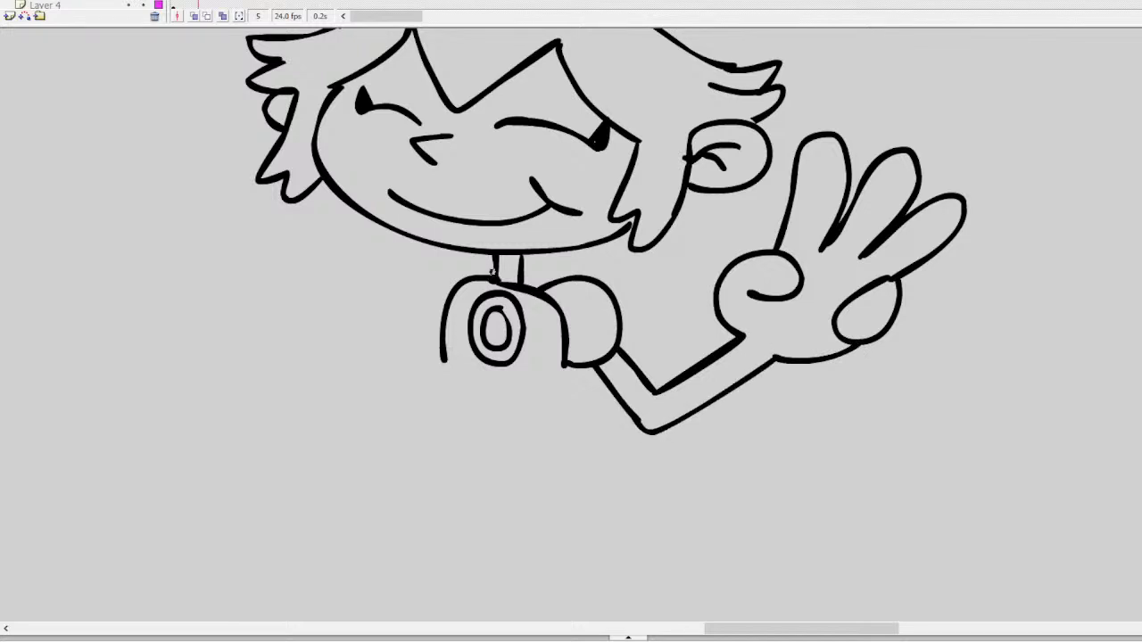
mouse_move(481, 276)
left_mouse_down()
mouse_move(433, 253)
mouse_move(392, 267)
mouse_move(382, 304)
mouse_move(440, 332)
left_mouse_up()
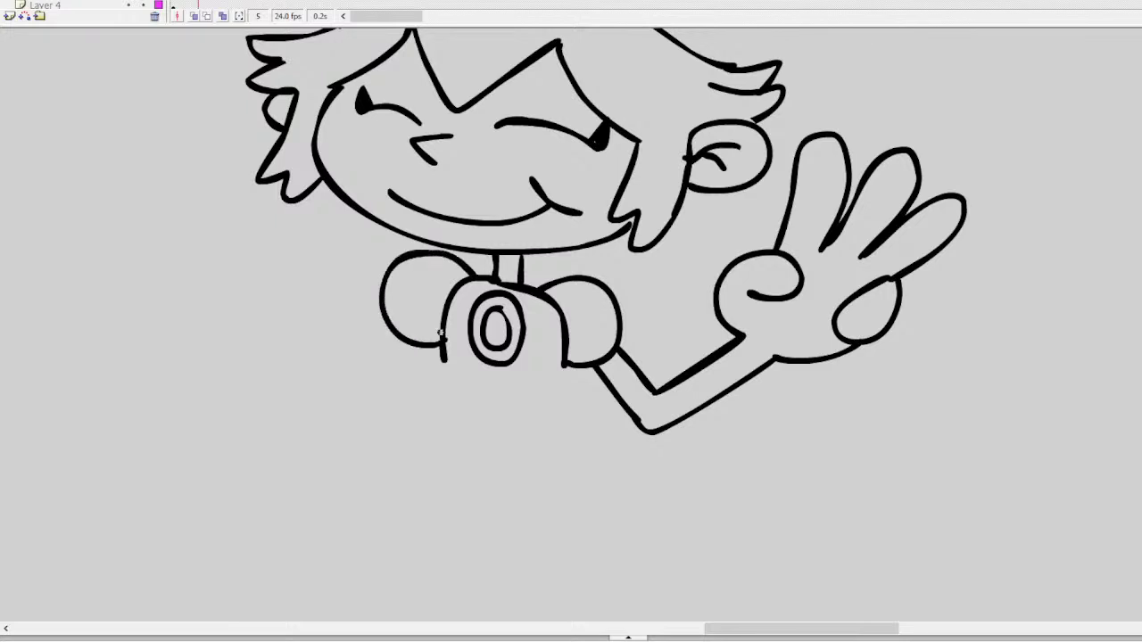
Redraw the puffed sleeve opposite the raised arm slightly smaller, then close the bodice's lower edge with a wide bell-shaped skirt below it
key("ctrl+z")
mouse_move(468, 284)
left_mouse_down()
mouse_move(438, 256)
mouse_move(404, 262)
mouse_move(388, 298)
mouse_move(439, 337)
left_mouse_up()
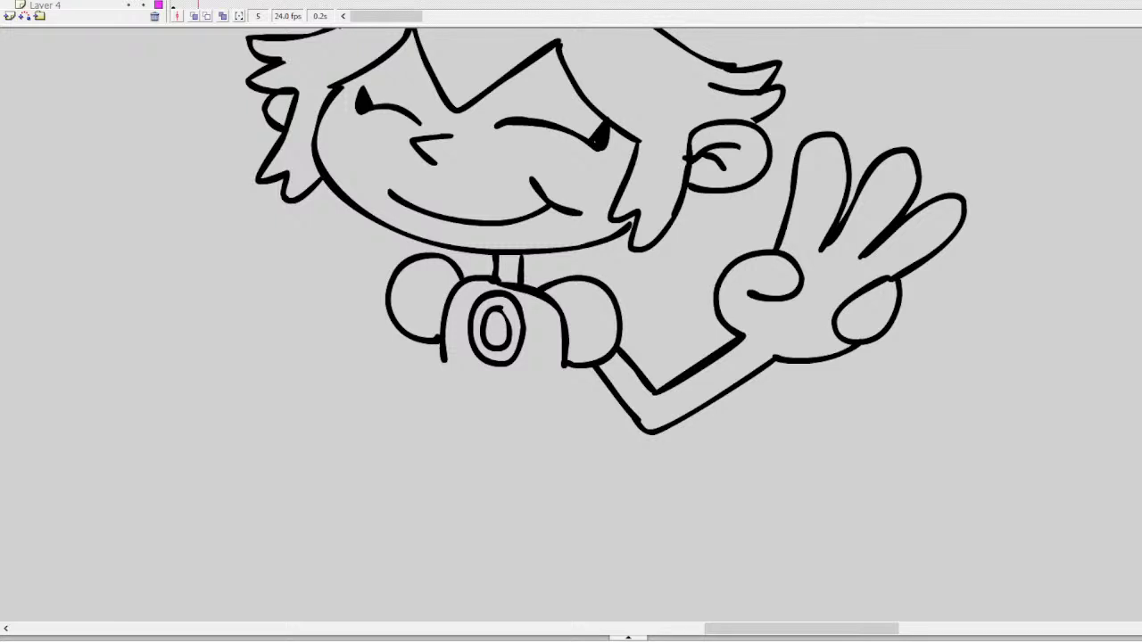
mouse_move(441, 355)
left_mouse_down()
mouse_move(554, 388)
mouse_move(380, 450)
mouse_move(366, 523)
mouse_move(494, 567)
mouse_move(559, 562)
mouse_move(593, 555)
left_mouse_up()
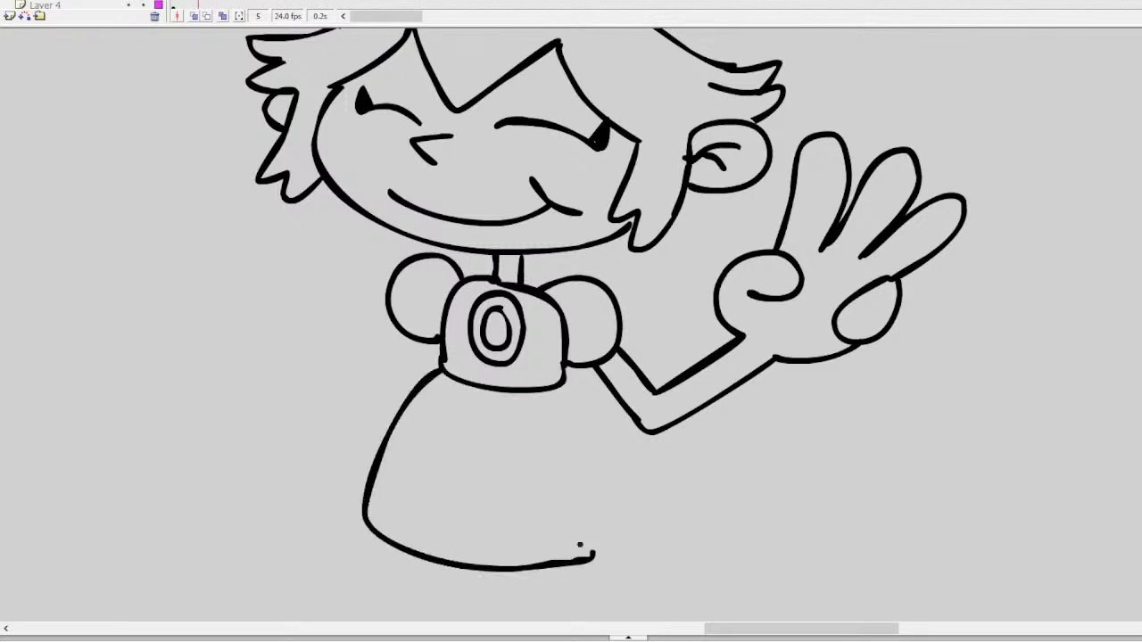
mouse_move(567, 383)
left_mouse_down()
mouse_move(610, 442)
mouse_move(630, 515)
mouse_move(625, 549)
mouse_move(571, 562)
left_mouse_up()
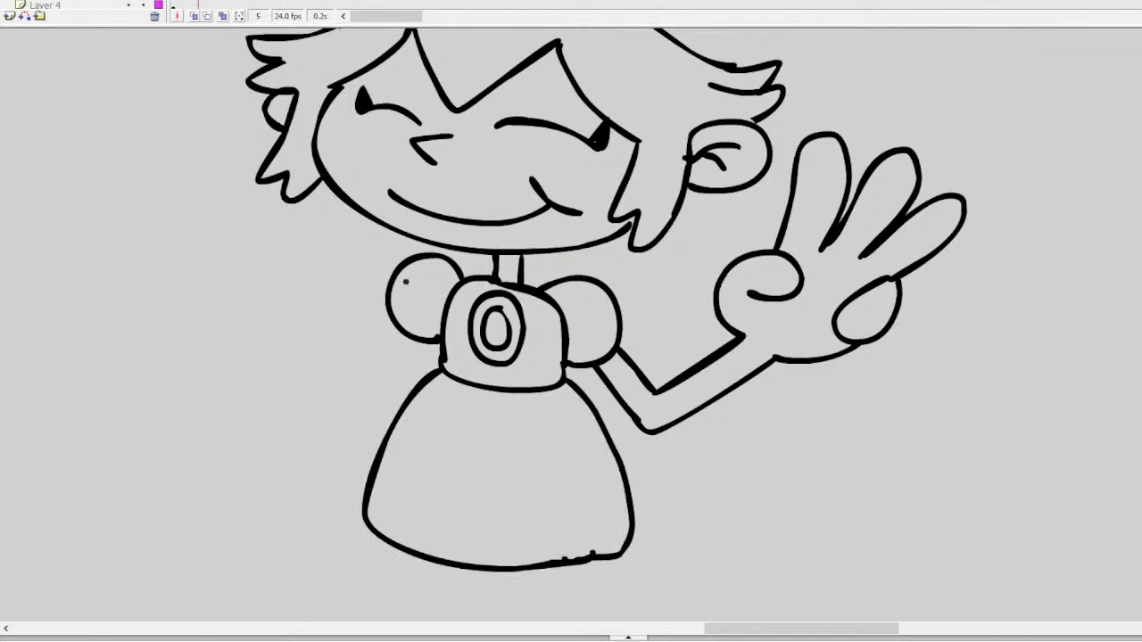
Draw the other arm bent behind the skirt and long hair hanging down on both sides of the body with pointed ends
mouse_move(403, 334)
left_mouse_down()
mouse_move(346, 387)
mouse_move(389, 426)
left_mouse_up()
mouse_move(421, 337)
left_mouse_down()
mouse_move(383, 382)
mouse_move(403, 376)
left_mouse_up()
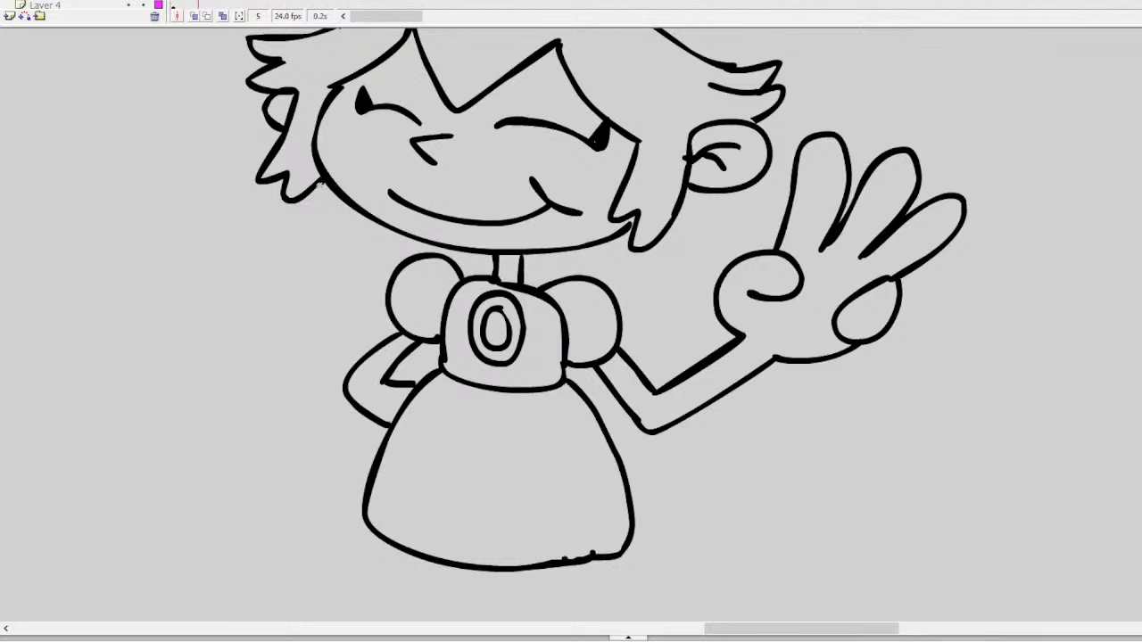
mouse_move(319, 183)
left_mouse_down()
mouse_move(317, 282)
mouse_move(293, 341)
mouse_move(329, 339)
mouse_move(348, 385)
left_mouse_up()
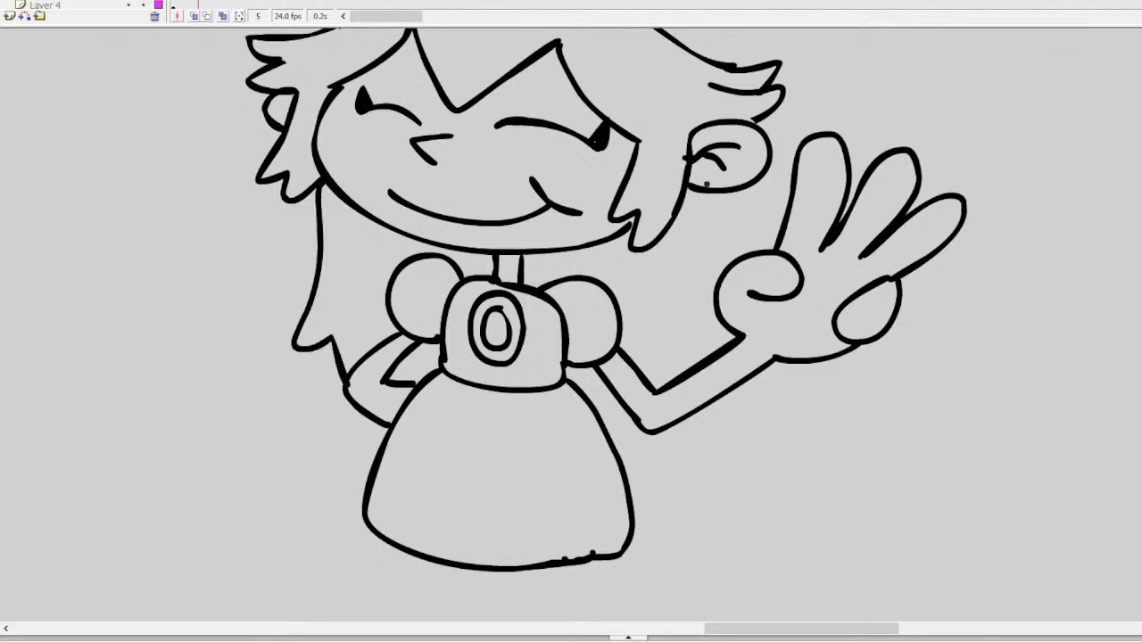
mouse_move(706, 184)
left_mouse_down()
mouse_move(680, 308)
mouse_move(678, 367)
mouse_move(647, 366)
left_mouse_up()
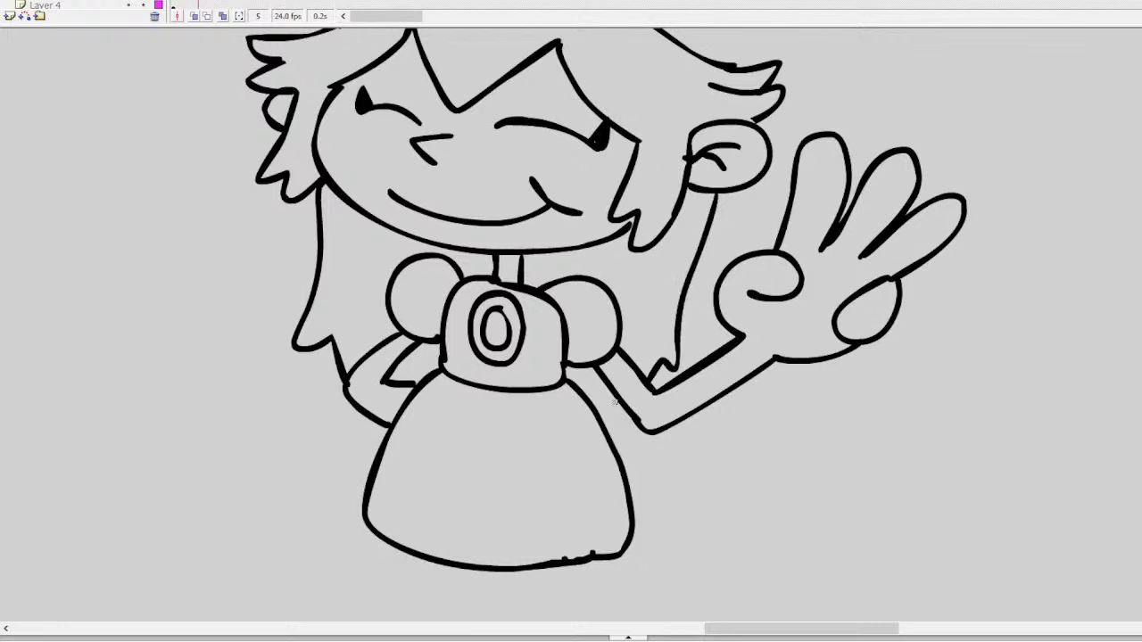
left_click_drag(613, 401, 600, 419)
Draw the first shoe's large domed toe and striped laces below the skirt, with a short leg and sock cuff behind them
scroll(570, 321, "down", 5)
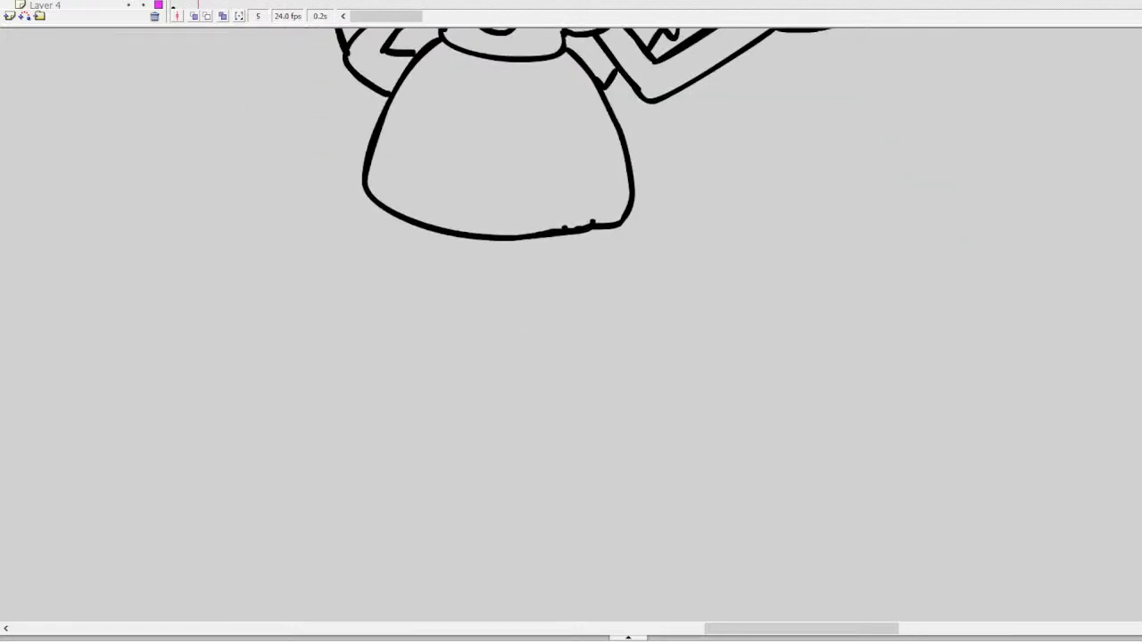
mouse_move(271, 294)
left_mouse_down()
mouse_move(365, 234)
mouse_move(397, 326)
mouse_move(265, 318)
mouse_move(371, 335)
mouse_move(399, 329)
mouse_move(434, 276)
mouse_move(408, 237)
mouse_move(398, 271)
mouse_move(432, 272)
mouse_move(405, 273)
mouse_move(417, 224)
left_mouse_up()
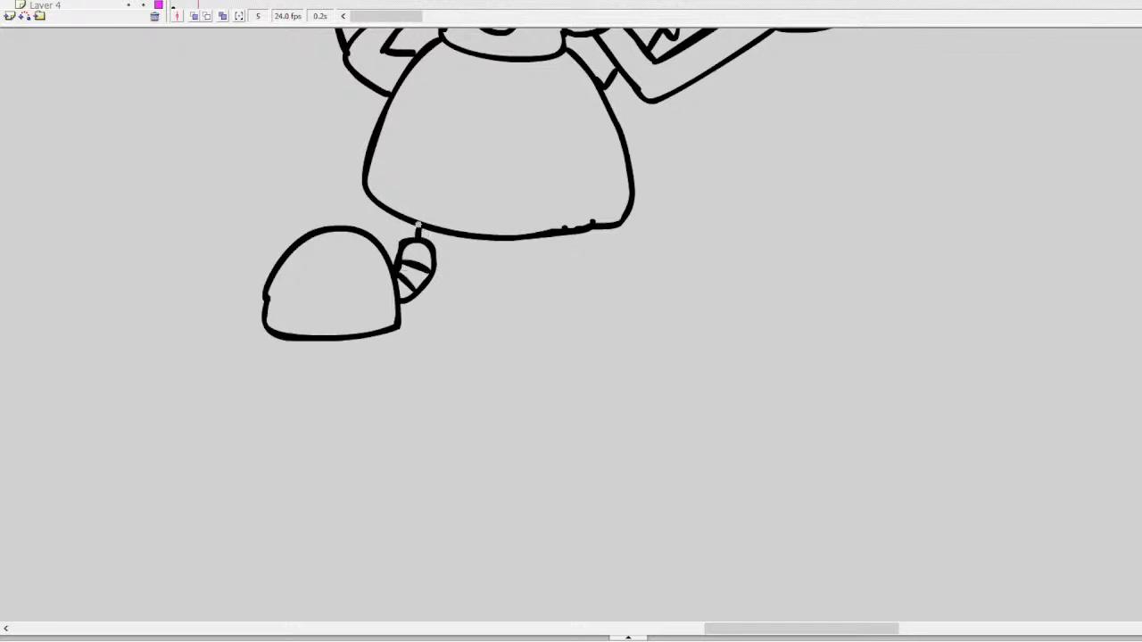
mouse_move(494, 239)
left_mouse_down()
mouse_move(433, 261)
mouse_move(486, 272)
mouse_move(467, 344)
left_mouse_up()
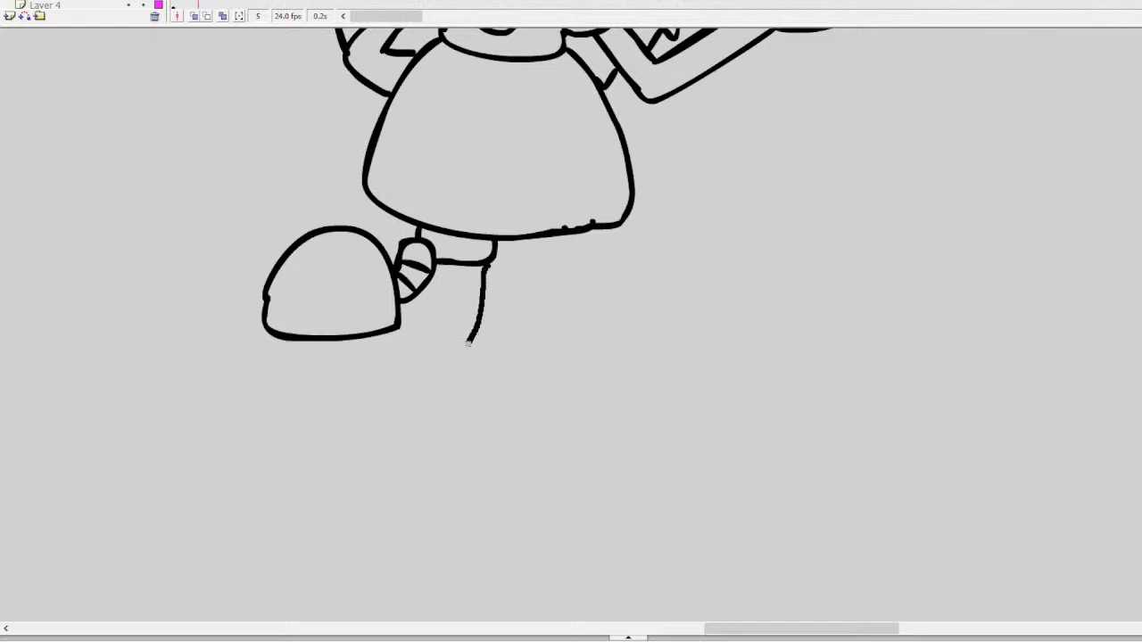
key("ctrl+z")
mouse_move(490, 264)
left_mouse_down()
mouse_move(487, 298)
mouse_move(403, 301)
left_mouse_up()
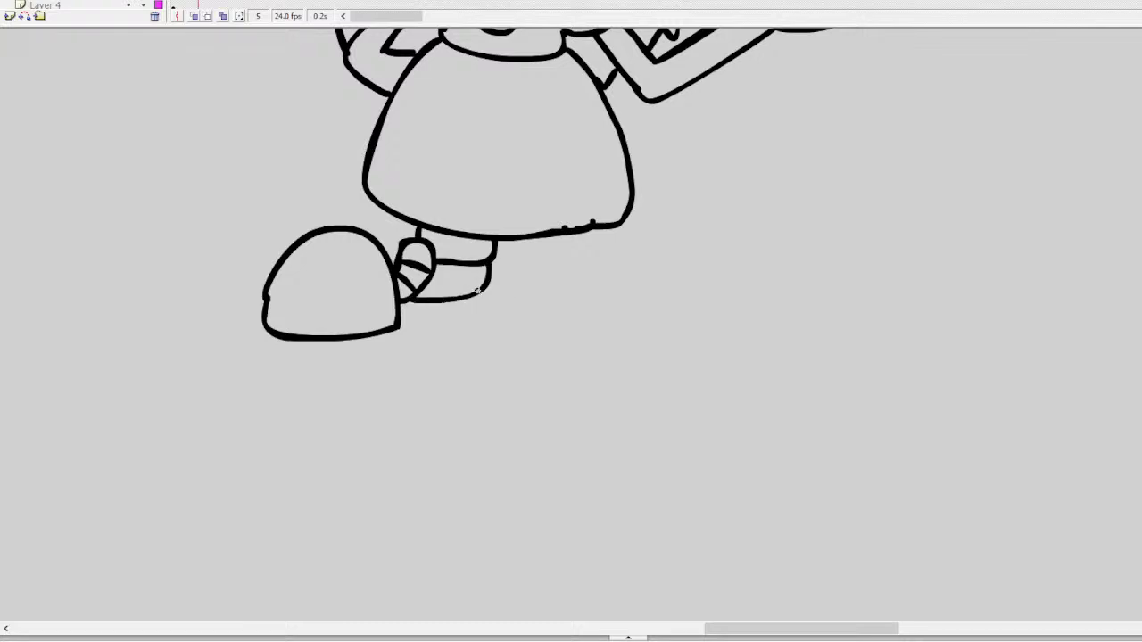
mouse_move(483, 302)
left_mouse_down()
mouse_move(435, 332)
mouse_move(393, 332)
left_mouse_up()
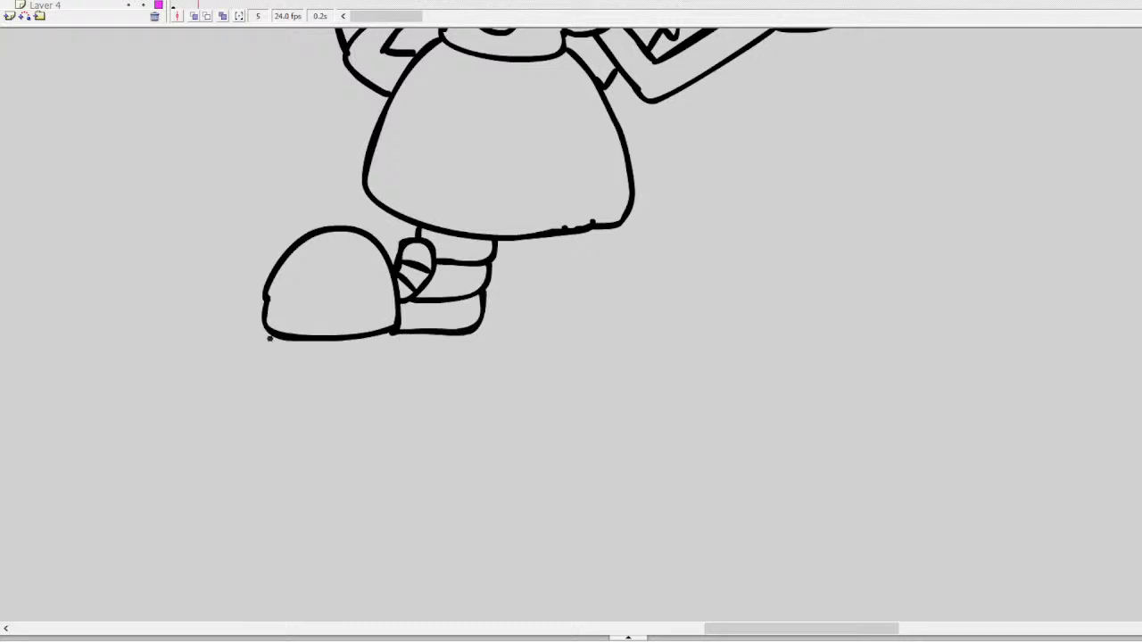
mouse_move(265, 332)
left_mouse_down()
mouse_move(268, 365)
mouse_move(458, 374)
mouse_move(479, 332)
left_mouse_up()
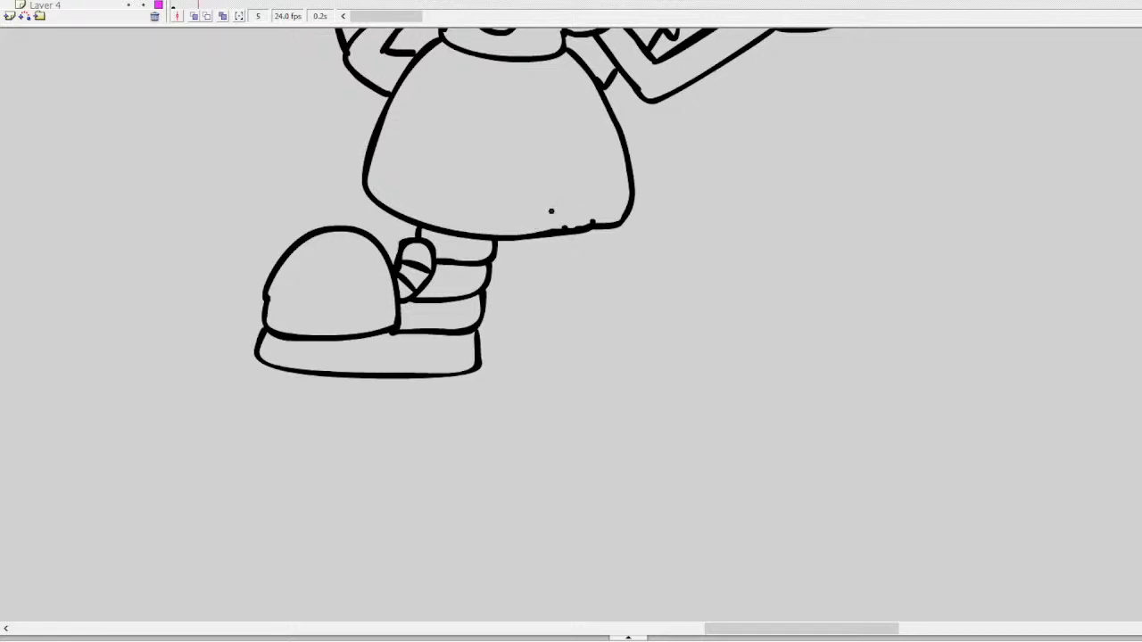
key("ctrl+z")
key("ctrl+z")
key("ctrl+z")
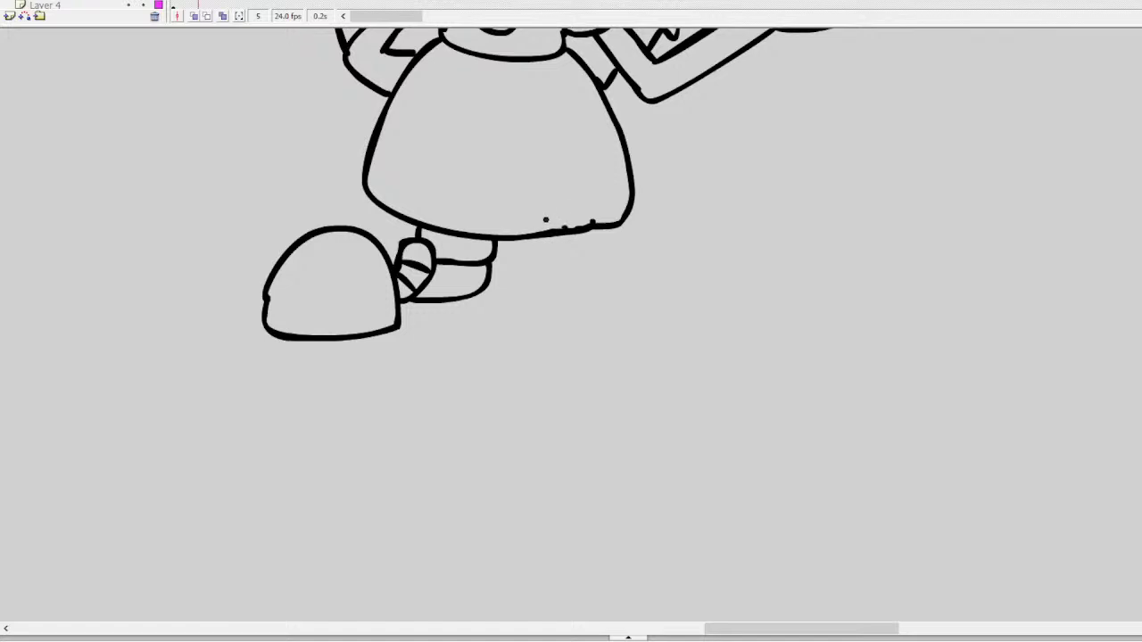
key("ctrl+z")
Draw the first shoe's heel as one rounded shape, and the second shoe's tongue and large domed toe pointing outward
mouse_move(491, 259)
left_mouse_down()
mouse_move(482, 327)
mouse_move(398, 329)
left_mouse_up()
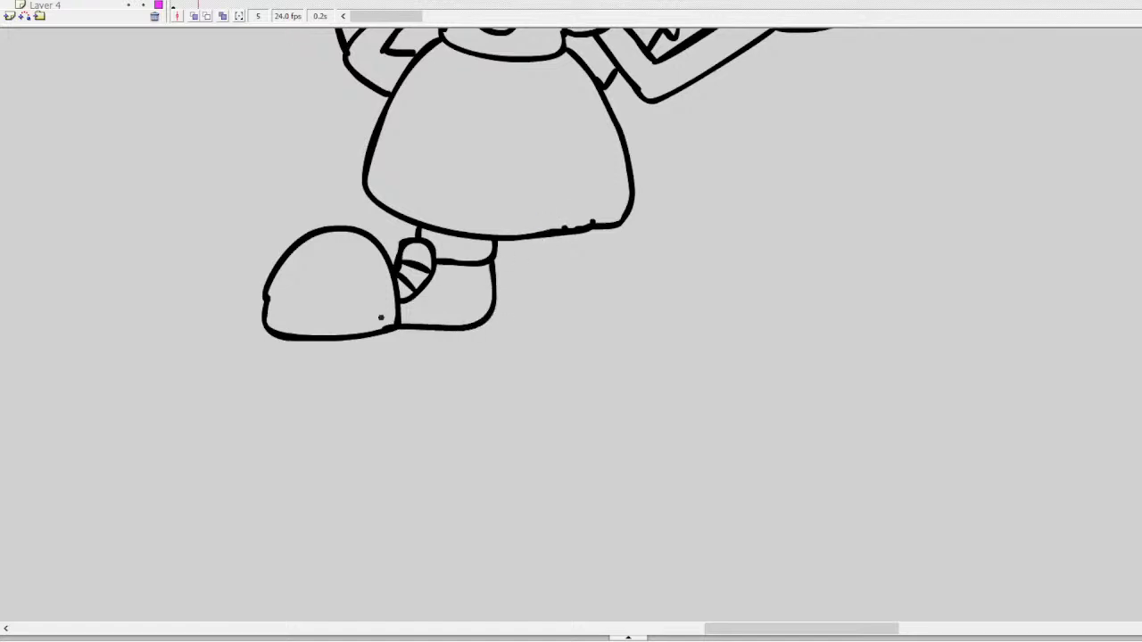
mouse_move(531, 234)
left_mouse_down()
mouse_move(594, 261)
mouse_move(610, 230)
left_mouse_up()
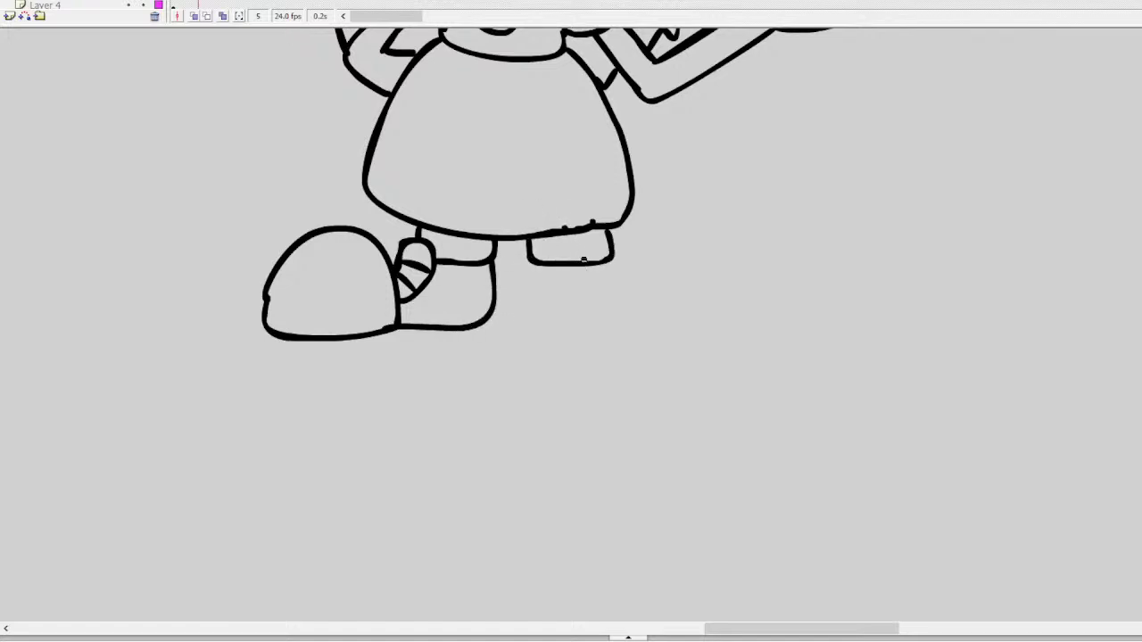
key("ctrl+z")
mouse_move(583, 268)
left_mouse_down()
mouse_move(612, 242)
mouse_move(630, 269)
mouse_move(583, 280)
mouse_move(603, 312)
left_mouse_up()
mouse_move(660, 266)
left_mouse_down()
mouse_move(606, 303)
mouse_move(640, 350)
mouse_move(752, 332)
mouse_move(670, 264)
mouse_move(616, 293)
mouse_move(610, 341)
mouse_move(745, 366)
left_mouse_up()
key("ctrl+z")
left_click_drag(730, 275, 662, 257)
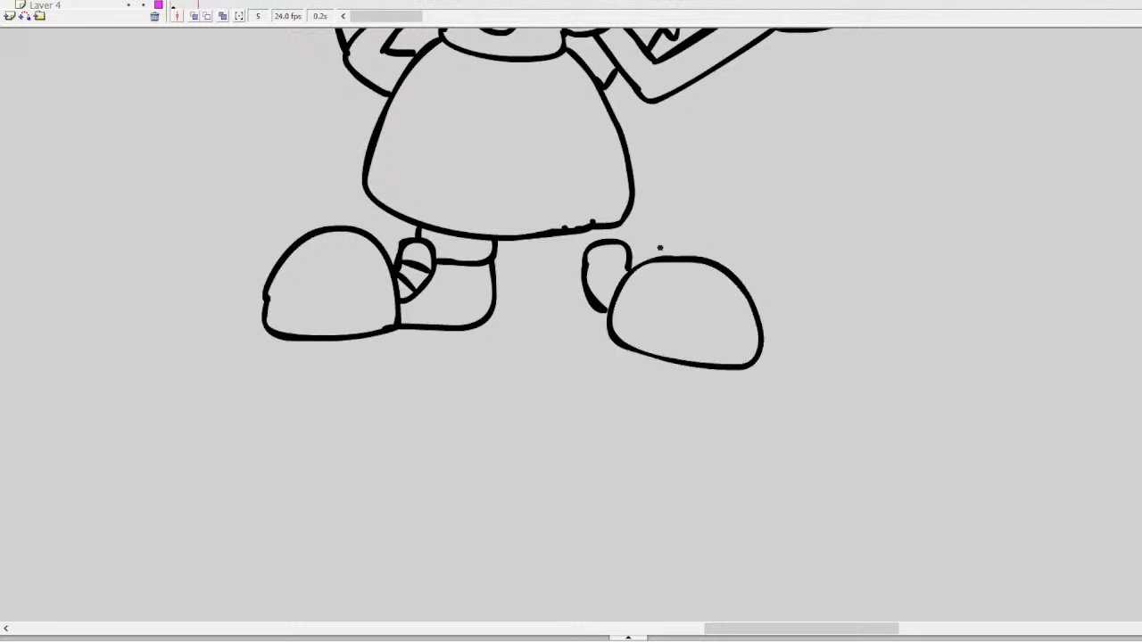
Complete the second shoe with a leg cuff, laces, a rounded heel and a thick sole divided into five segments
mouse_move(585, 269)
left_mouse_down()
mouse_move(625, 267)
mouse_move(605, 288)
mouse_move(618, 282)
mouse_move(548, 269)
mouse_move(541, 232)
mouse_move(551, 294)
mouse_move(600, 344)
mouse_move(614, 343)
mouse_move(556, 341)
mouse_move(560, 369)
mouse_move(675, 383)
left_mouse_up()
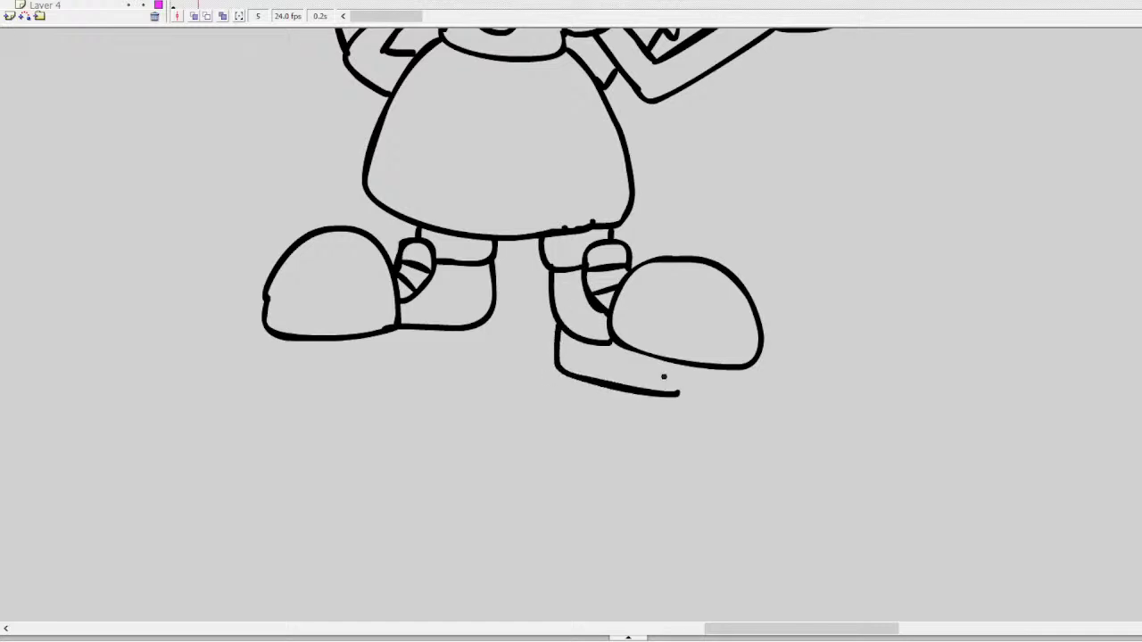
key("ctrl+z")
mouse_move(758, 355)
left_mouse_down()
mouse_move(745, 387)
mouse_move(702, 390)
mouse_move(596, 372)
mouse_move(561, 353)
mouse_move(547, 323)
mouse_move(563, 361)
mouse_move(616, 378)
mouse_move(732, 398)
mouse_move(758, 360)
left_mouse_up()
key("ctrl+z")
mouse_move(592, 369)
left_mouse_down()
mouse_move(595, 351)
mouse_move(592, 369)
mouse_move(647, 355)
left_mouse_up()
mouse_move(687, 391)
left_mouse_down()
mouse_move(693, 364)
mouse_move(730, 369)
left_mouse_up()
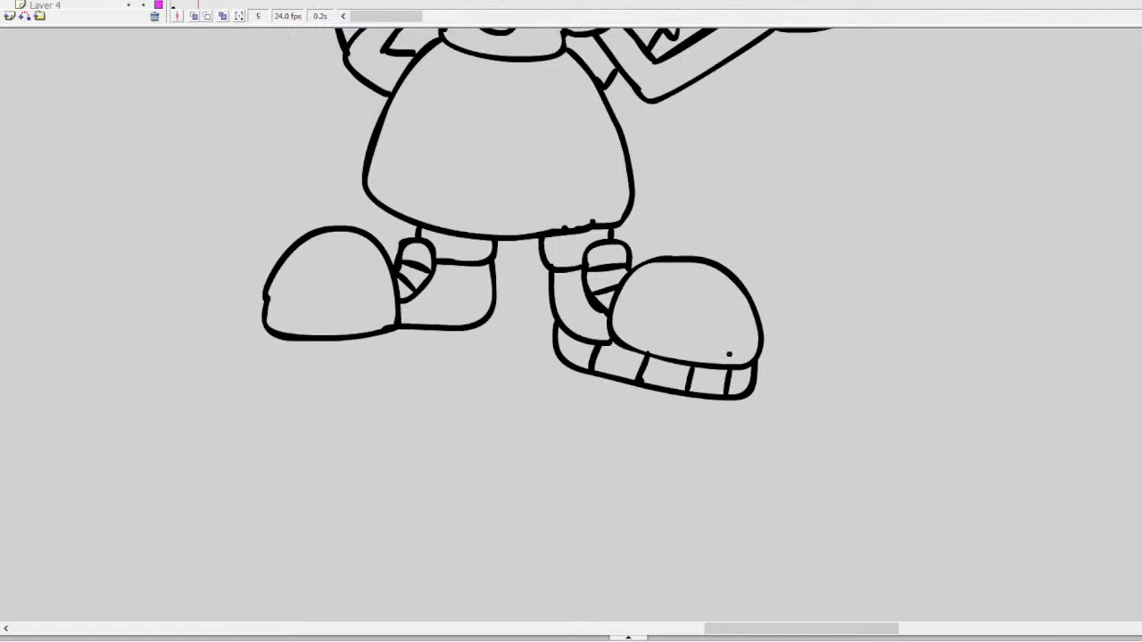
Draw a thick sole under the first shoe and divide it into five segments with four short vertical lines
mouse_move(265, 321)
left_mouse_down()
mouse_move(271, 364)
mouse_move(312, 374)
mouse_move(491, 360)
mouse_move(497, 309)
left_mouse_up()
left_click_drag(321, 341, 323, 371)
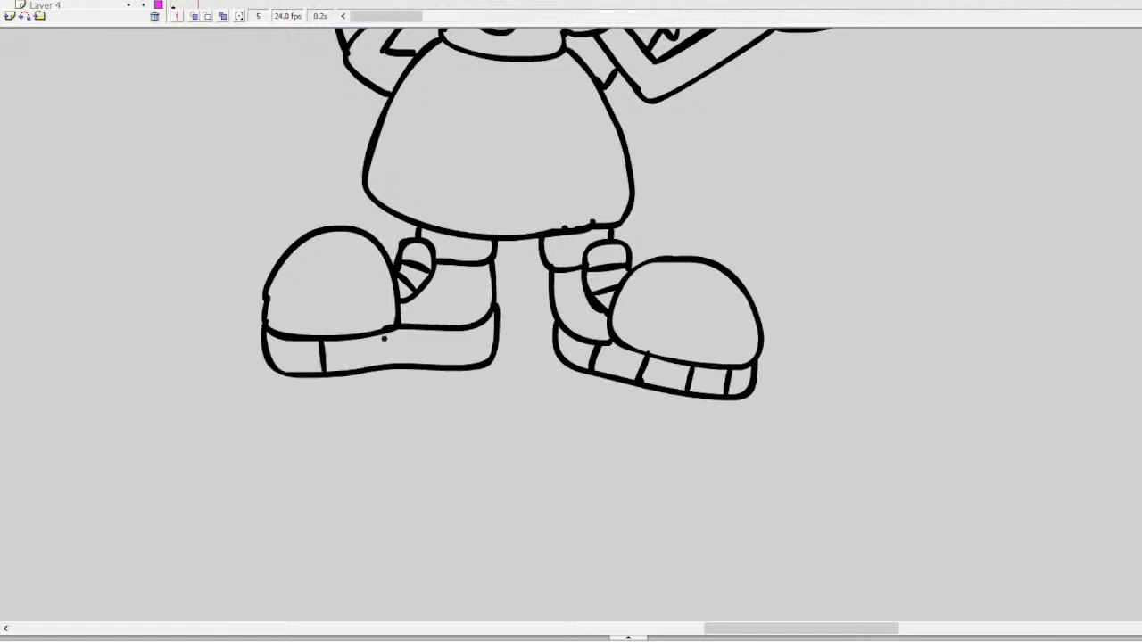
left_click_drag(373, 336, 374, 367)
left_click_drag(425, 330, 424, 364)
left_click_drag(470, 330, 470, 360)
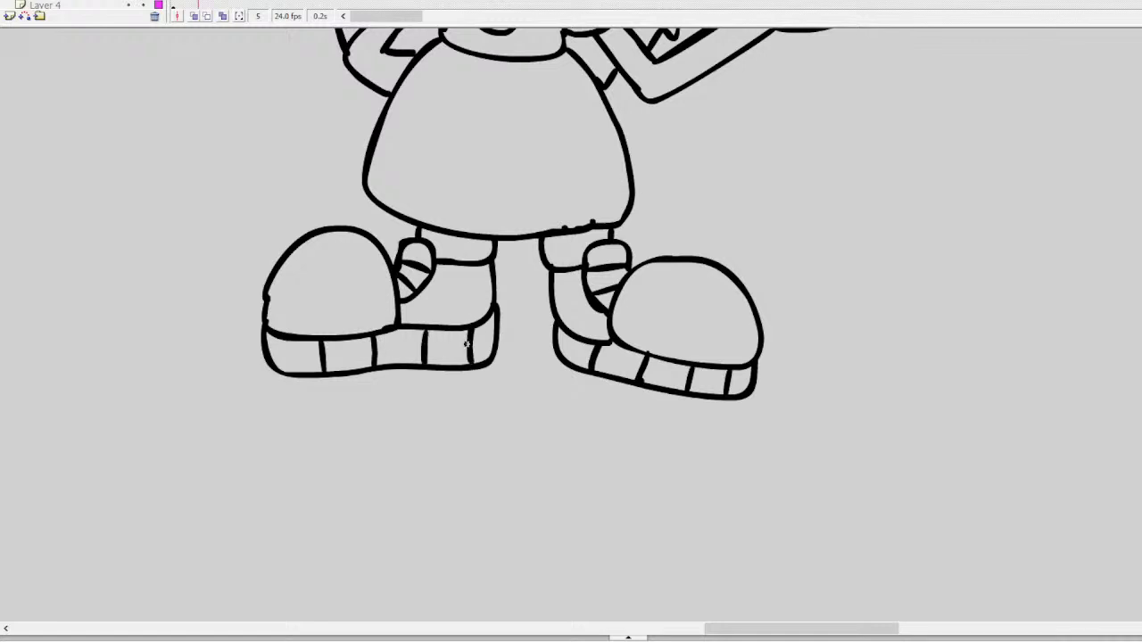
Add a short line across the bent arm that is tucked behind the skirt
scroll(571, 325, "up", 10)
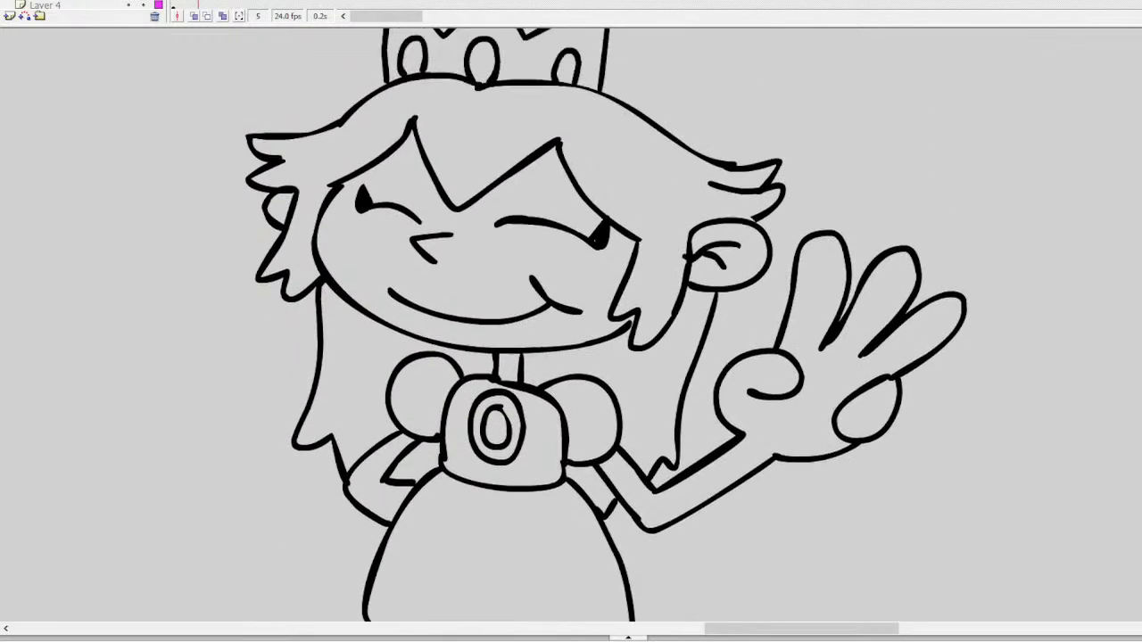
scroll(571, 326, "down", 3)
scroll(618, 310, "down", 1)
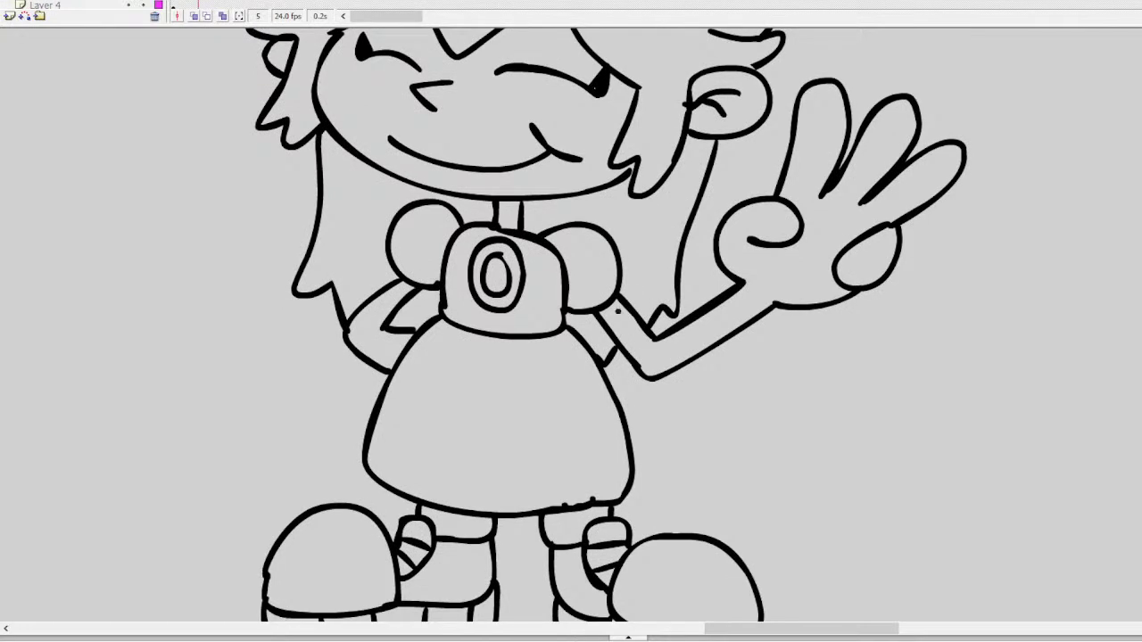
left_click_drag(377, 304, 389, 297)
Return to the handwritten show list and examine which titles are not crossed out yet
left_click_drag(809, 629, 119, 629)
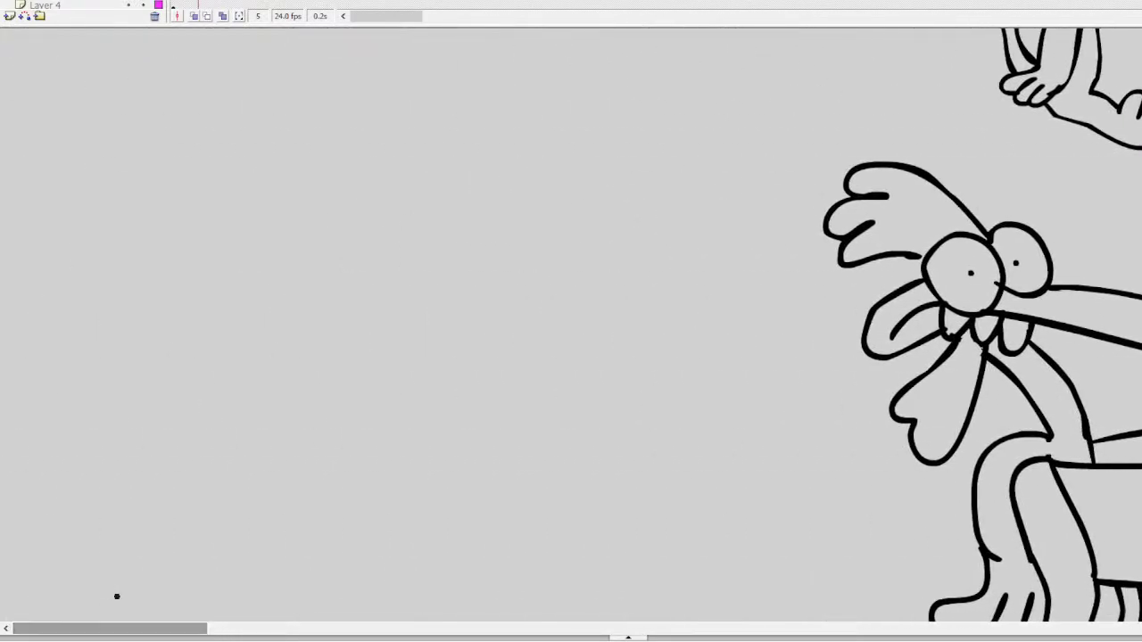
scroll(1033, 324, "down", 10)
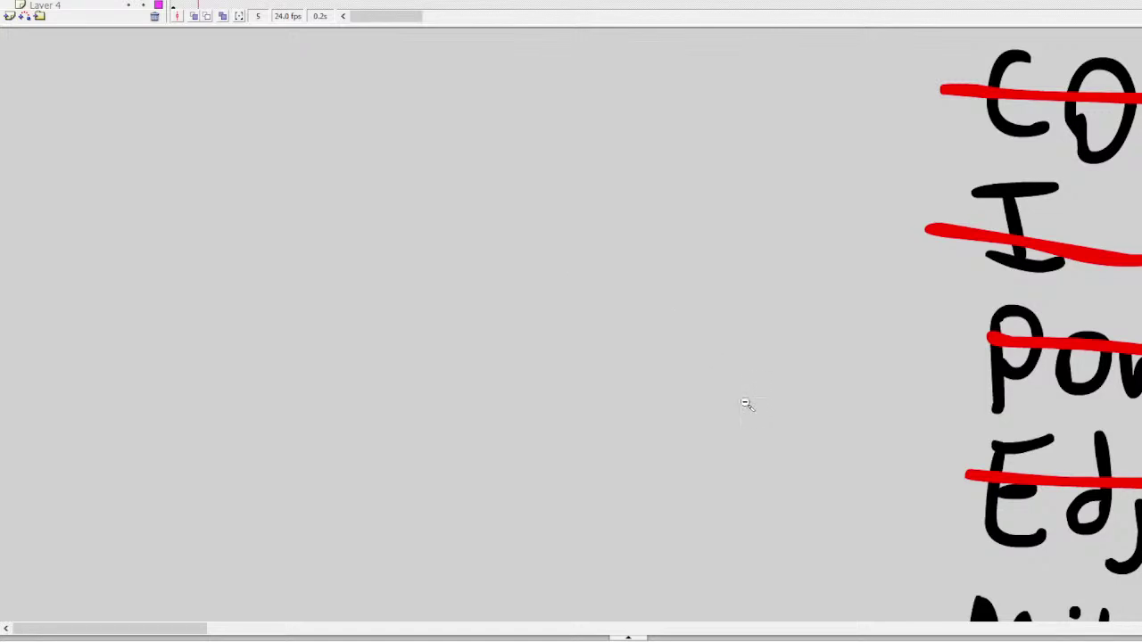
key("ctrl+minus")
scroll(403, 615, "left", 10)
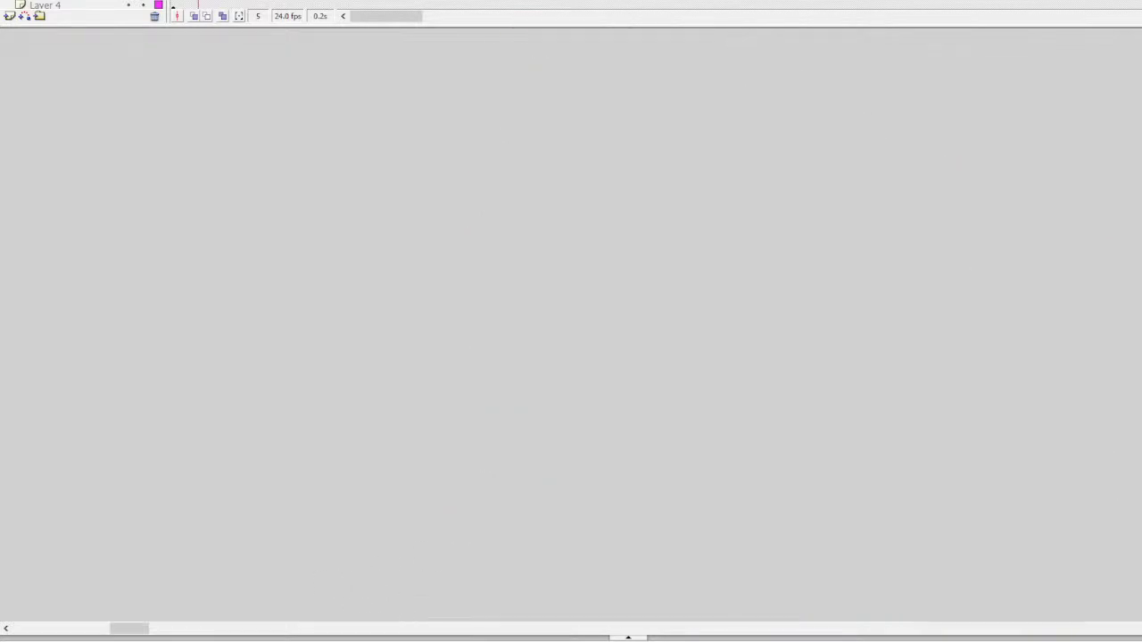
scroll(571, 357, "right", 10)
left_click(839, 366, "alt")
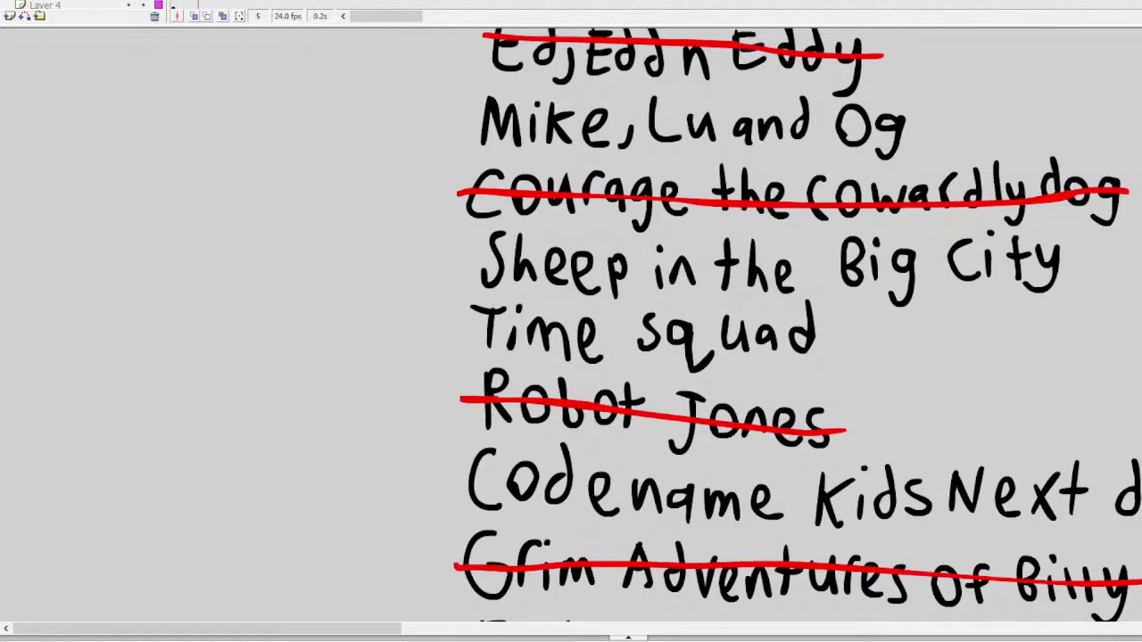
scroll(793, 325, "up", 5)
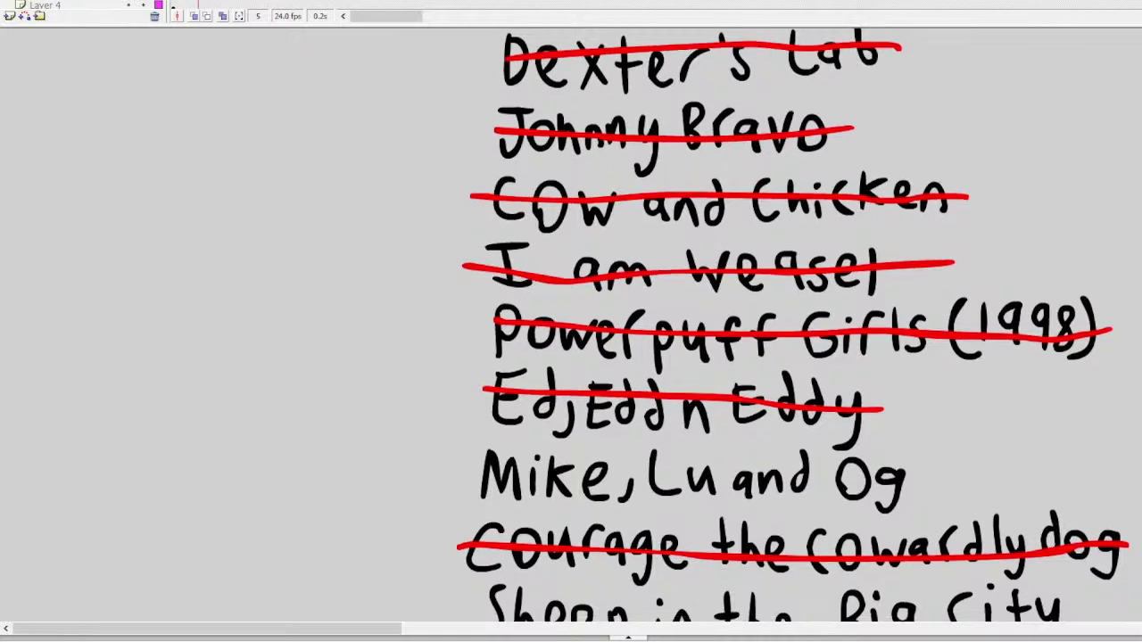
scroll(793, 325, "down", 2)
scroll(793, 325, "down", 2)
scroll(793, 325, "up", 4)
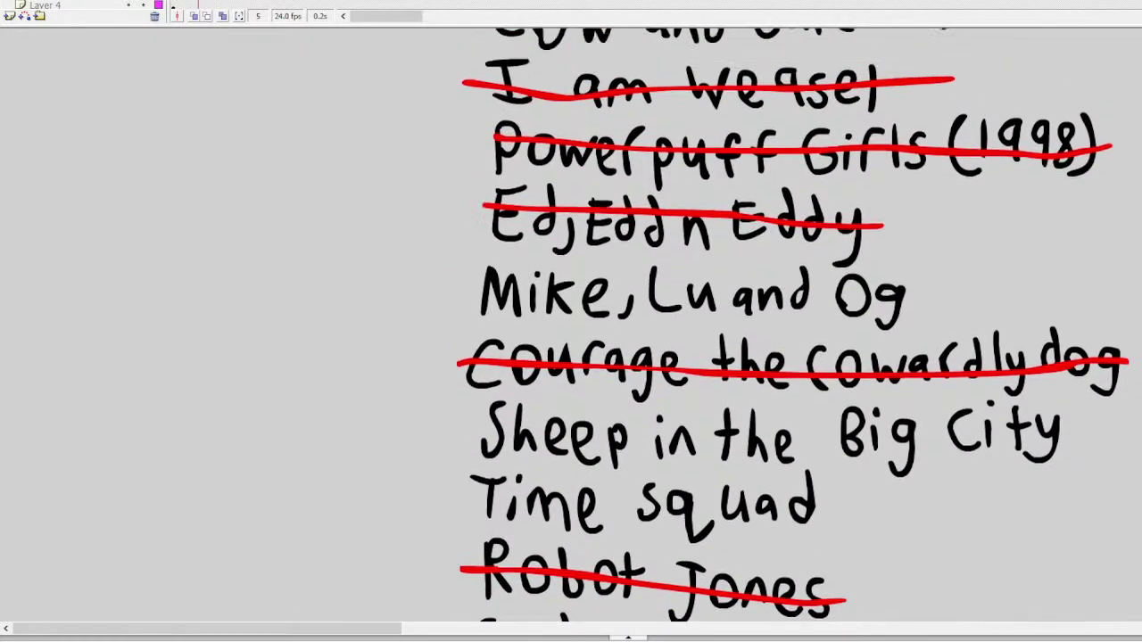
scroll(793, 325, "down", 5)
scroll(793, 325, "up", 1)
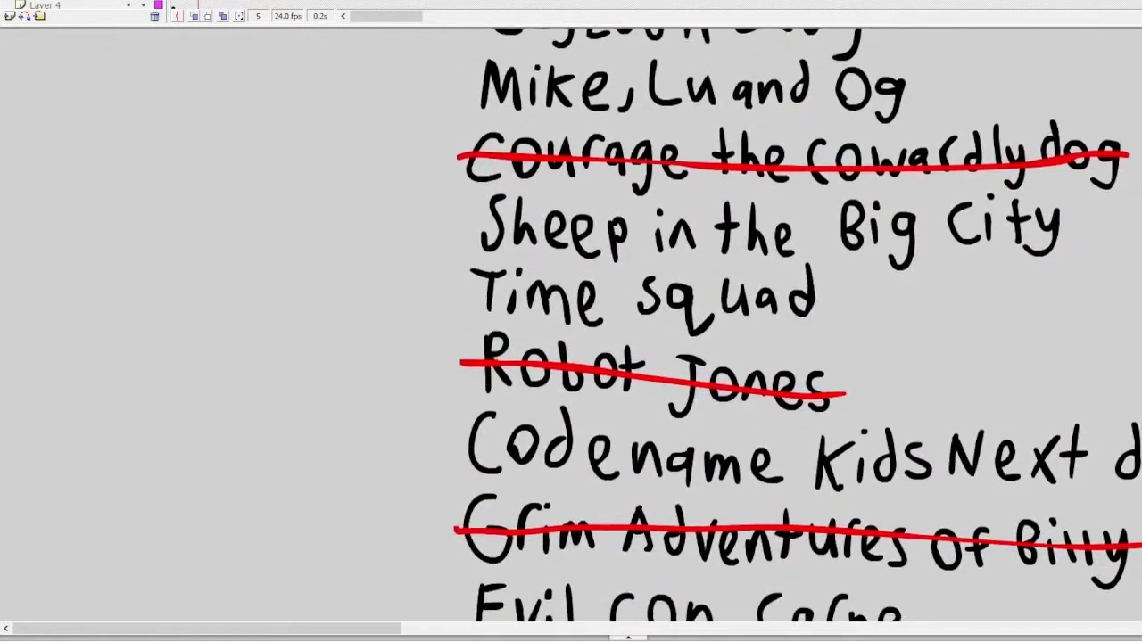
scroll(794, 325, "down", 1)
scroll(793, 325, "down", 1)
scroll(793, 324, "up", 3)
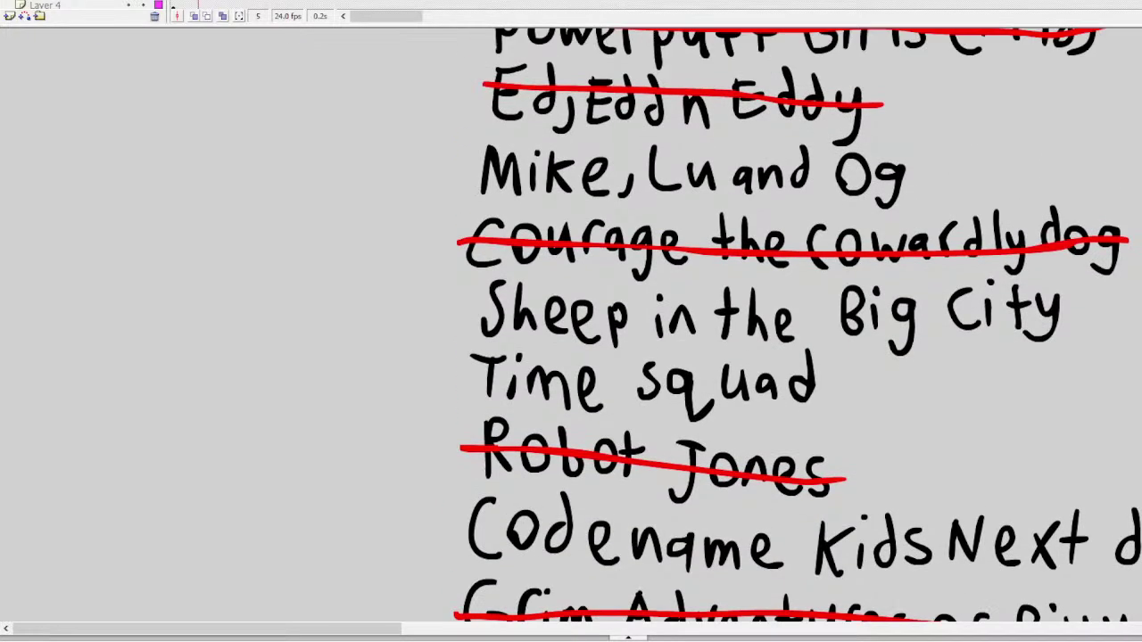
scroll(793, 325, "down", 4)
scroll(493, 610, "down", 1)
Cross out "Codename Kids Next door" on the show list with a red line
left_click_drag(364, 629, 480, 597)
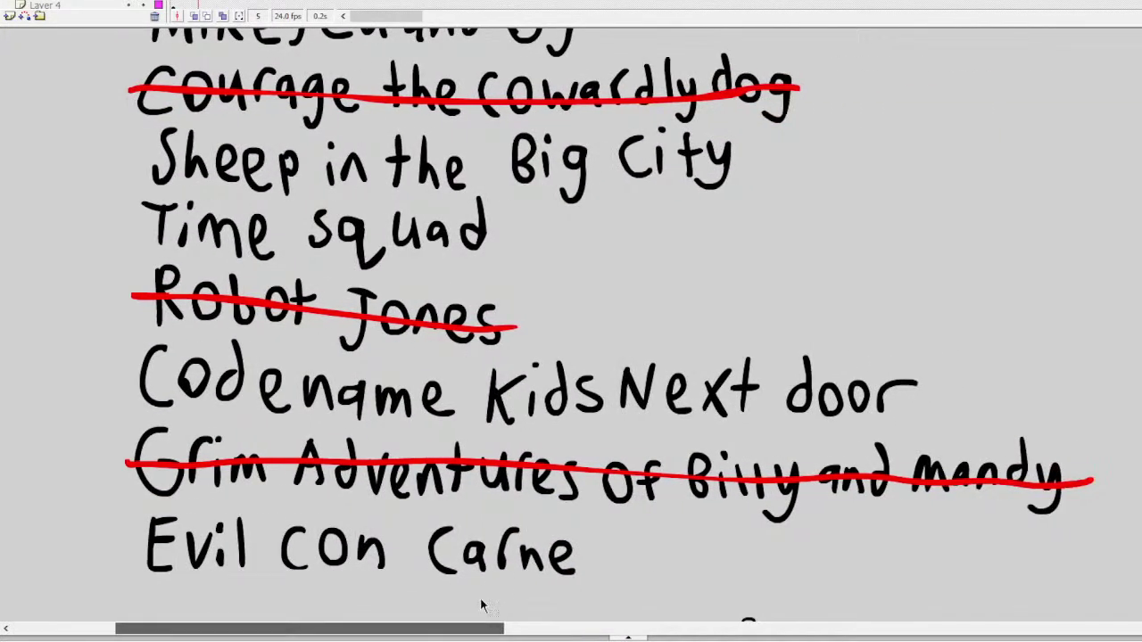
left_click(471, 464)
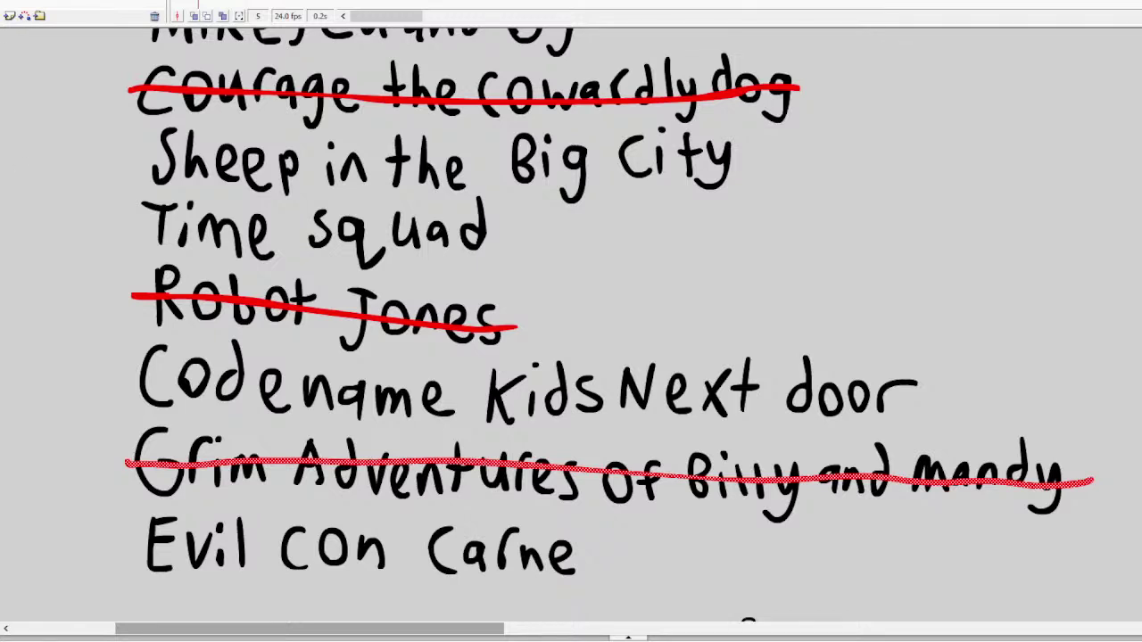
mouse_move(915, 391)
left_mouse_down()
mouse_move(339, 381)
mouse_move(124, 355)
left_mouse_up()
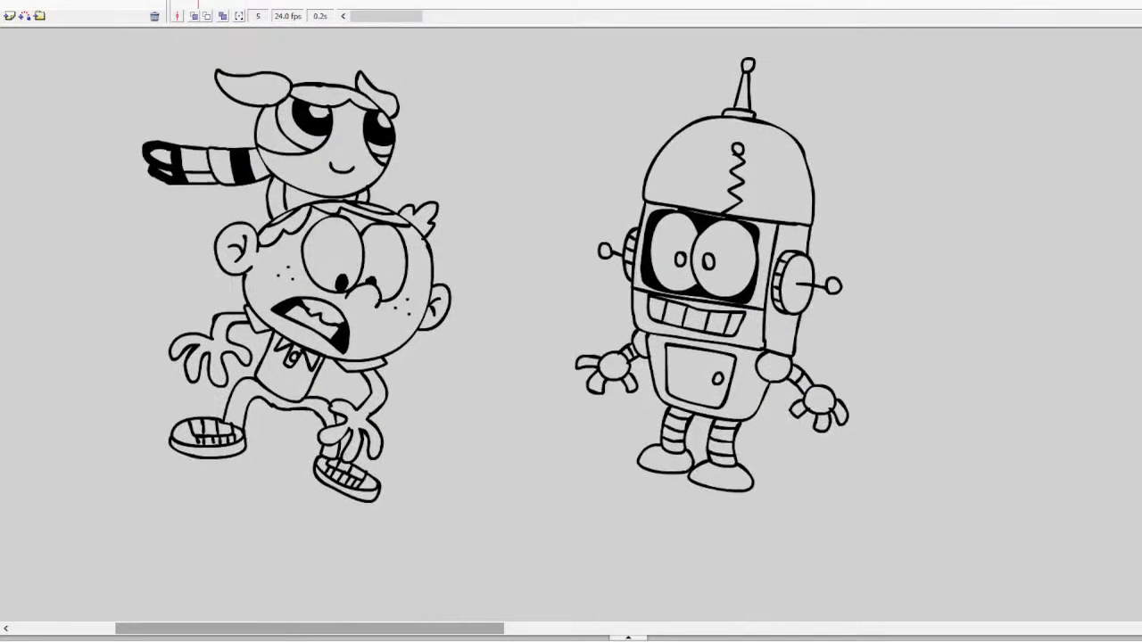
Go back over the handwritten show list and examine which titles still lack a red line
left_click_drag(474, 631, 724, 631)
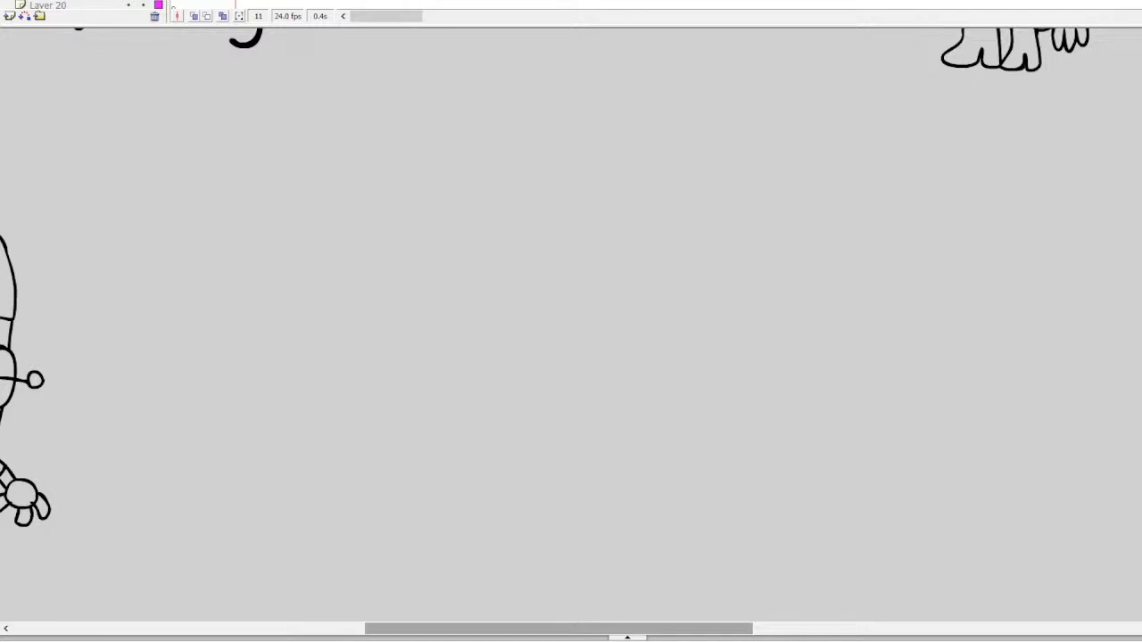
left_click(336, 225)
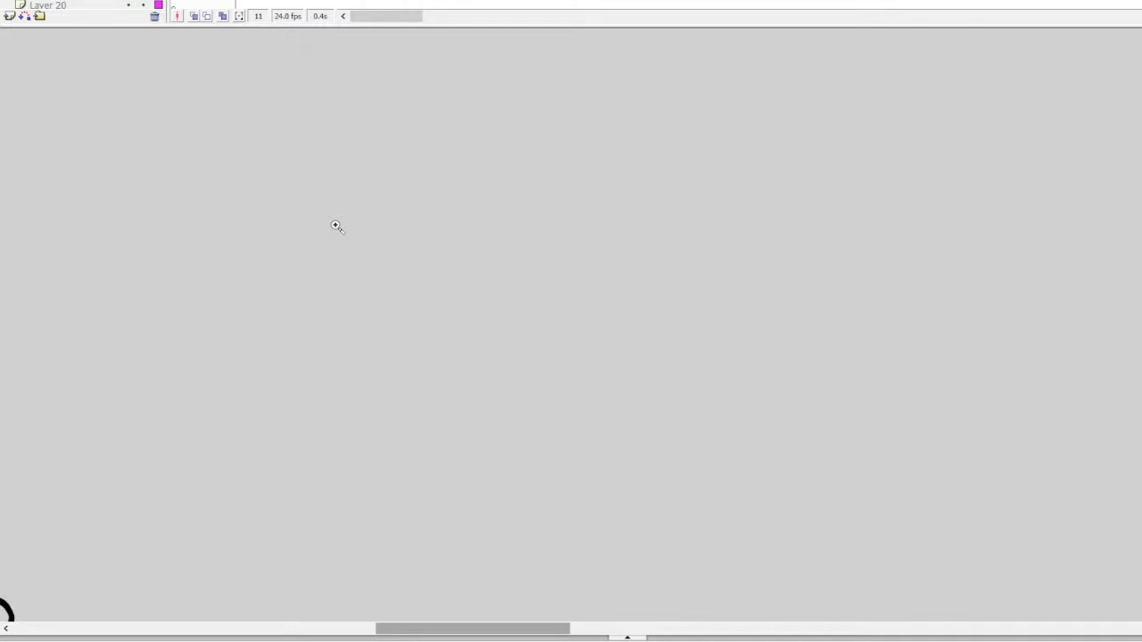
left_click_drag(537, 630, 552, 624)
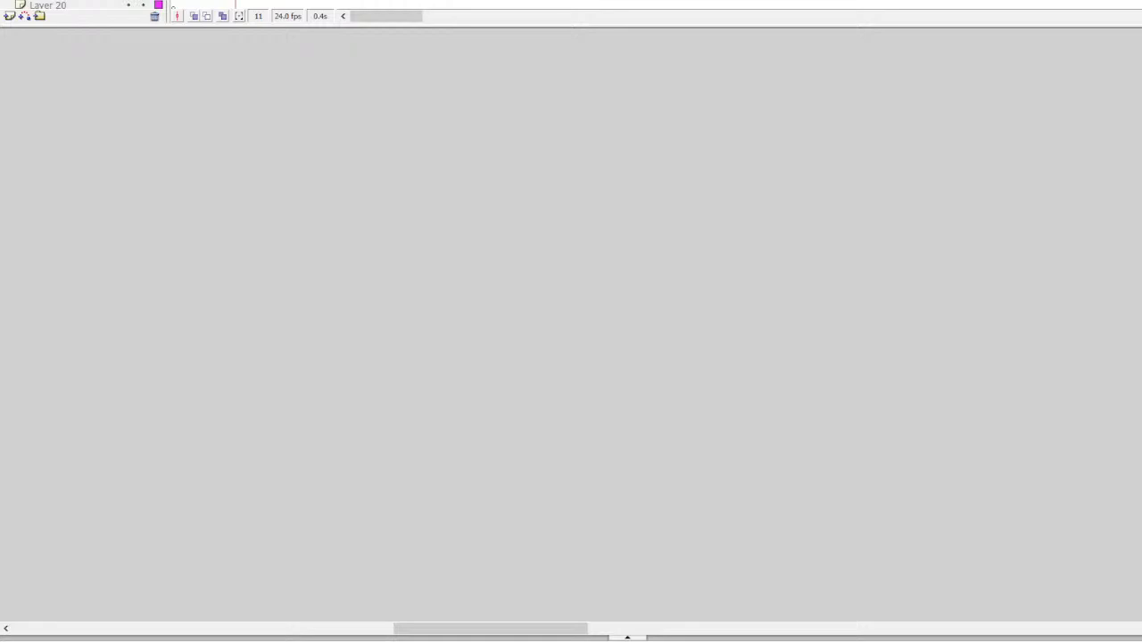
mouse_move(491, 628)
left_mouse_down()
mouse_move(499, 632)
mouse_move(119, 629)
mouse_move(253, 629)
left_mouse_up()
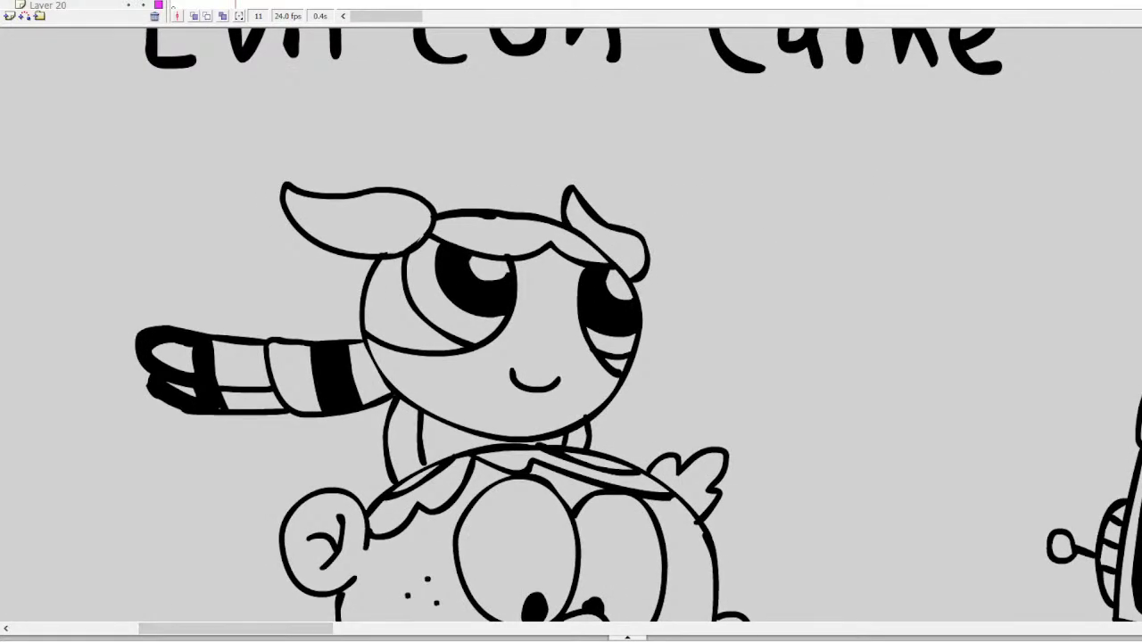
scroll(251, 595, "up", 15)
scroll(570, 327, "down", 3)
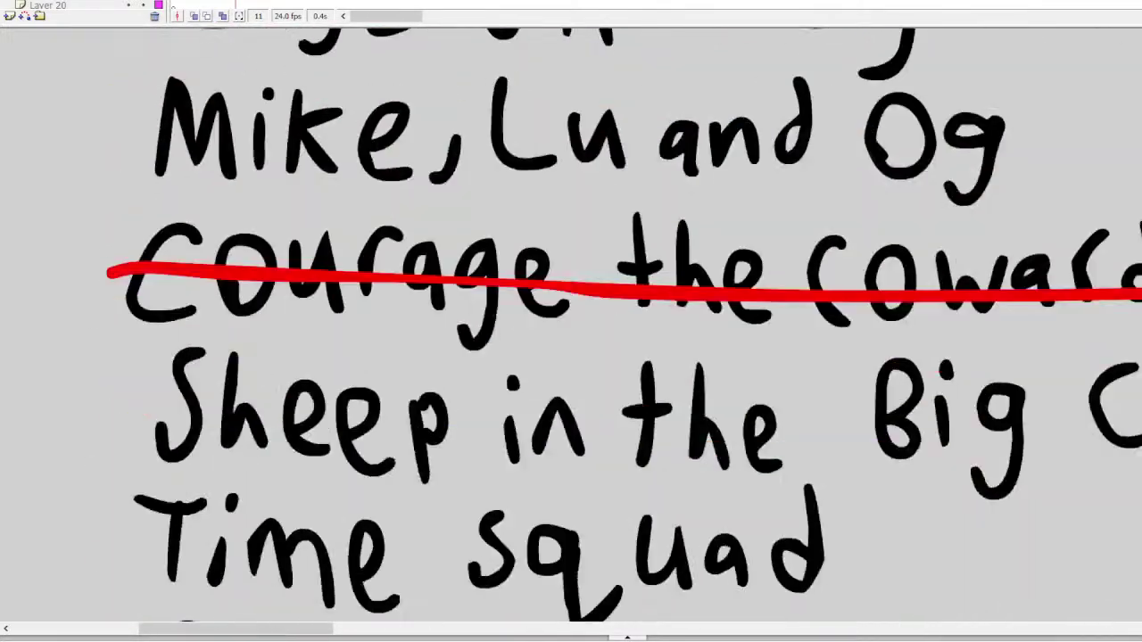
scroll(571, 327, "down", 10)
scroll(571, 327, "up", 2)
scroll(571, 327, "up", 6)
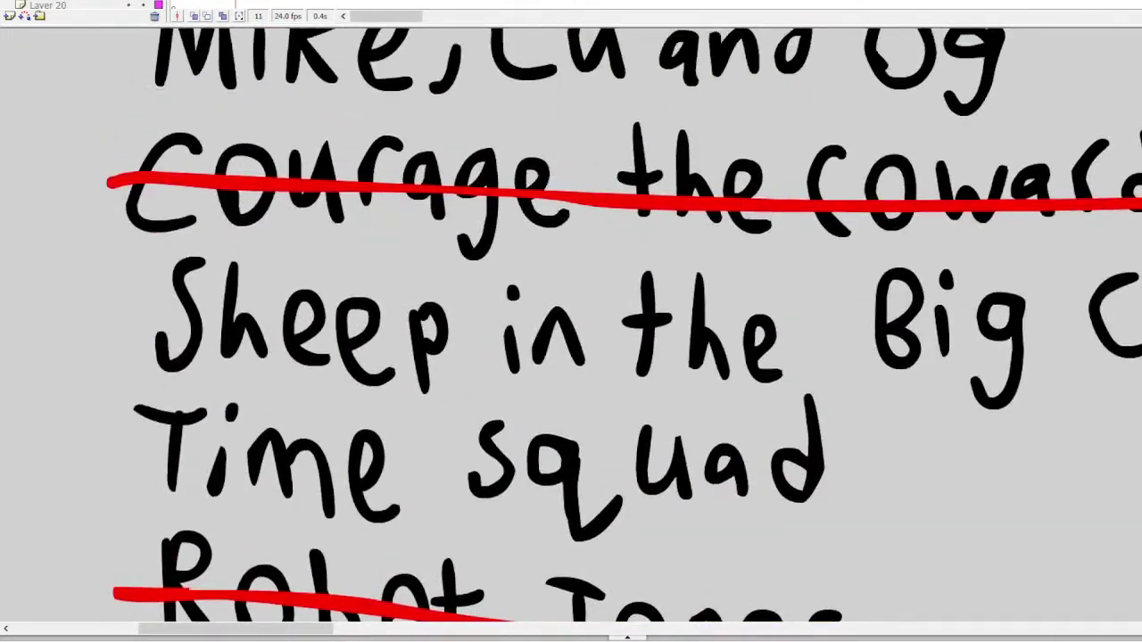
scroll(571, 327, "down", 7)
scroll(571, 327, "up", 2)
scroll(571, 327, "up", 6)
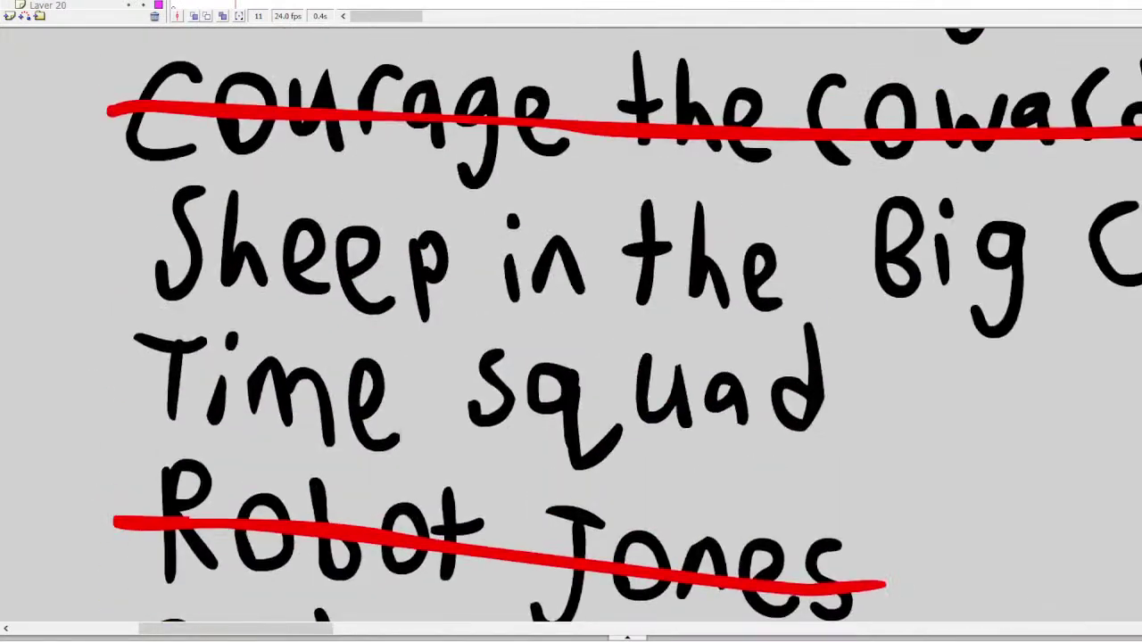
scroll(571, 327, "down", 4)
scroll(571, 327, "up", 3)
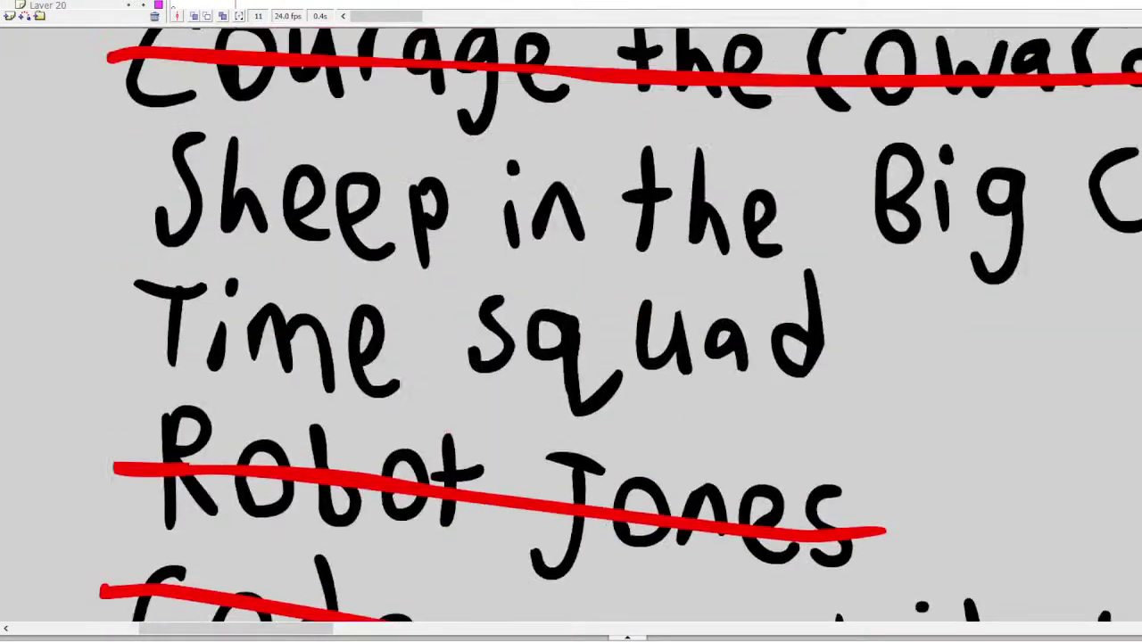
scroll(571, 327, "down", 5)
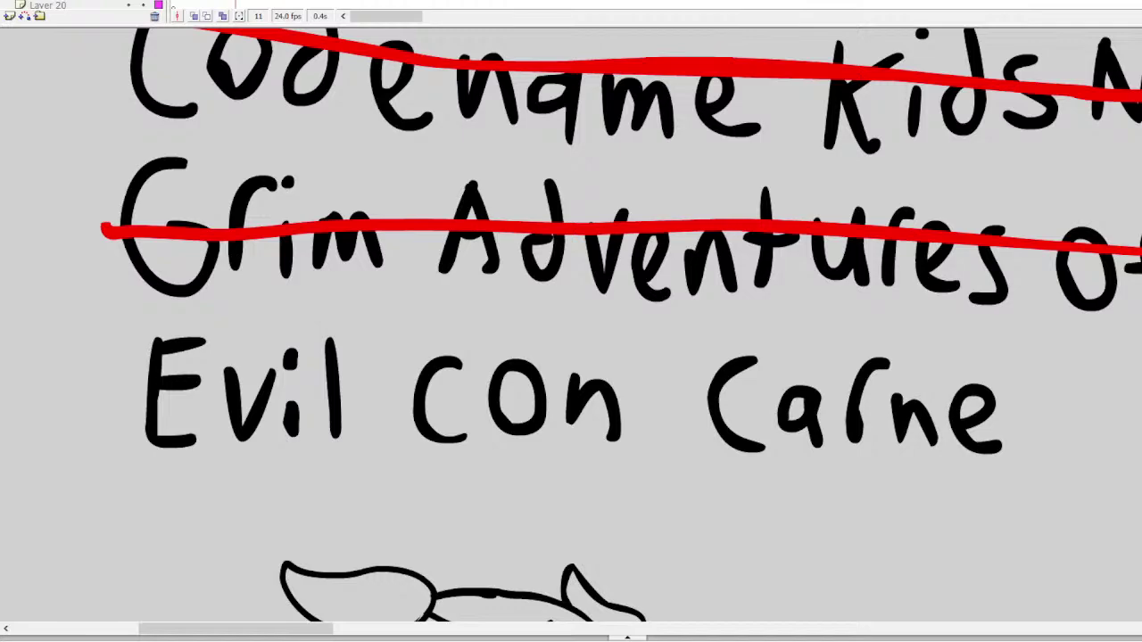
scroll(571, 321, "up", 15)
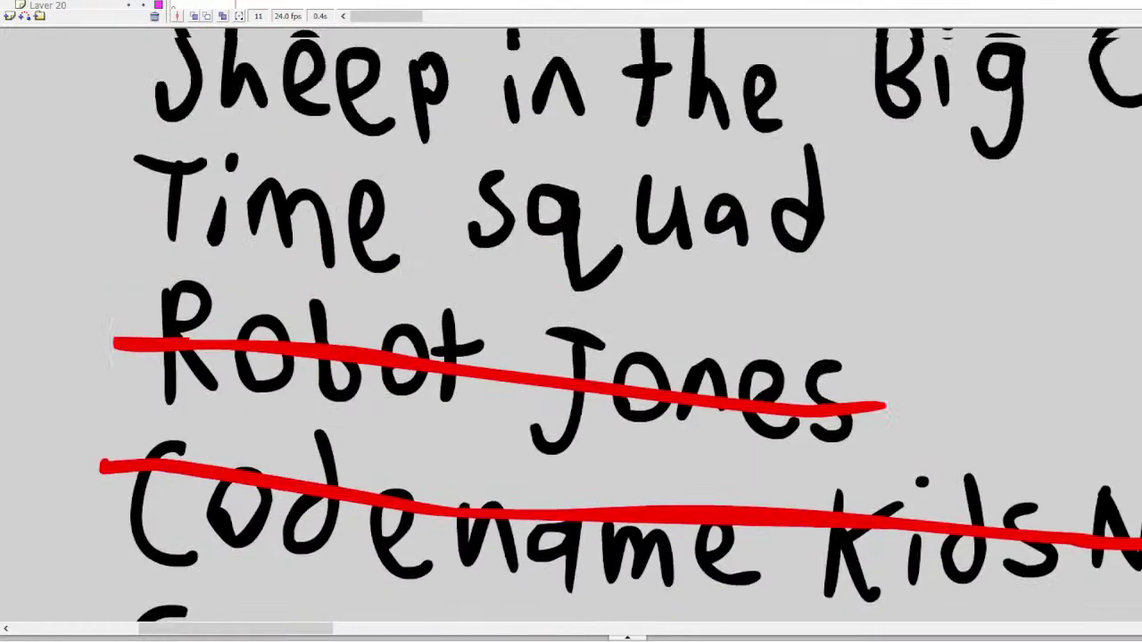
scroll(571, 321, "up", 5)
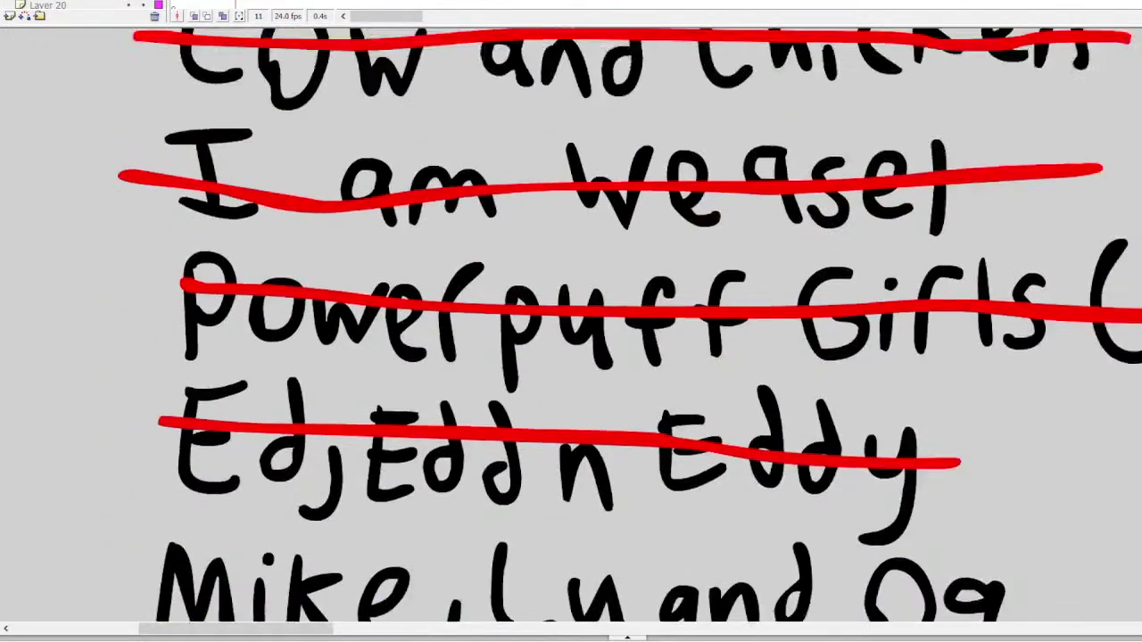
scroll(571, 321, "down", 12)
Draw a cartoon boy's head on an empty area, with round eyes, bulbous nose, two buck teeth, one ear, and a short neck with a small pendant
left_click_drag(316, 628, 854, 612)
scroll(571, 321, "down", 5)
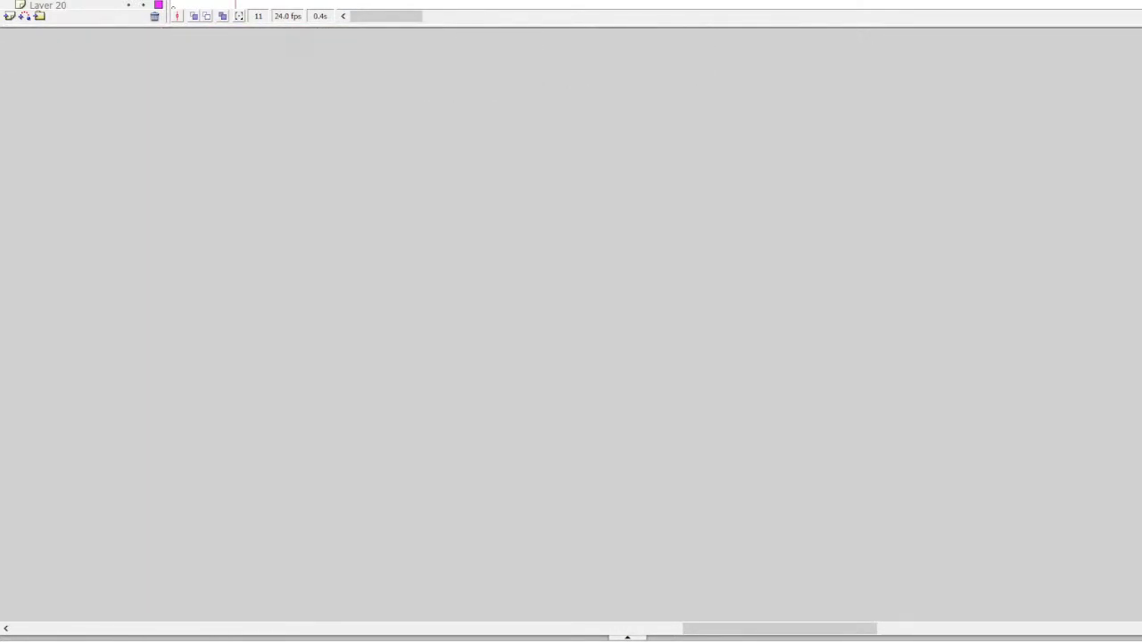
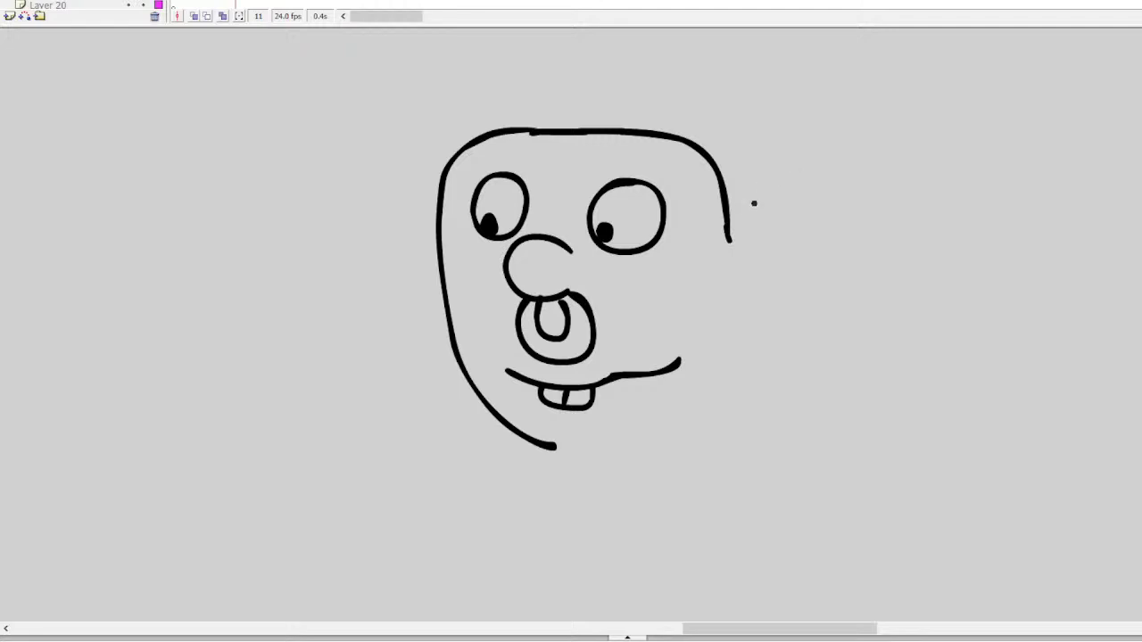
mouse_move(723, 256)
left_mouse_down()
mouse_move(756, 239)
mouse_move(774, 262)
mouse_move(761, 296)
mouse_move(725, 300)
mouse_move(745, 273)
mouse_move(726, 359)
mouse_move(678, 449)
left_mouse_up()
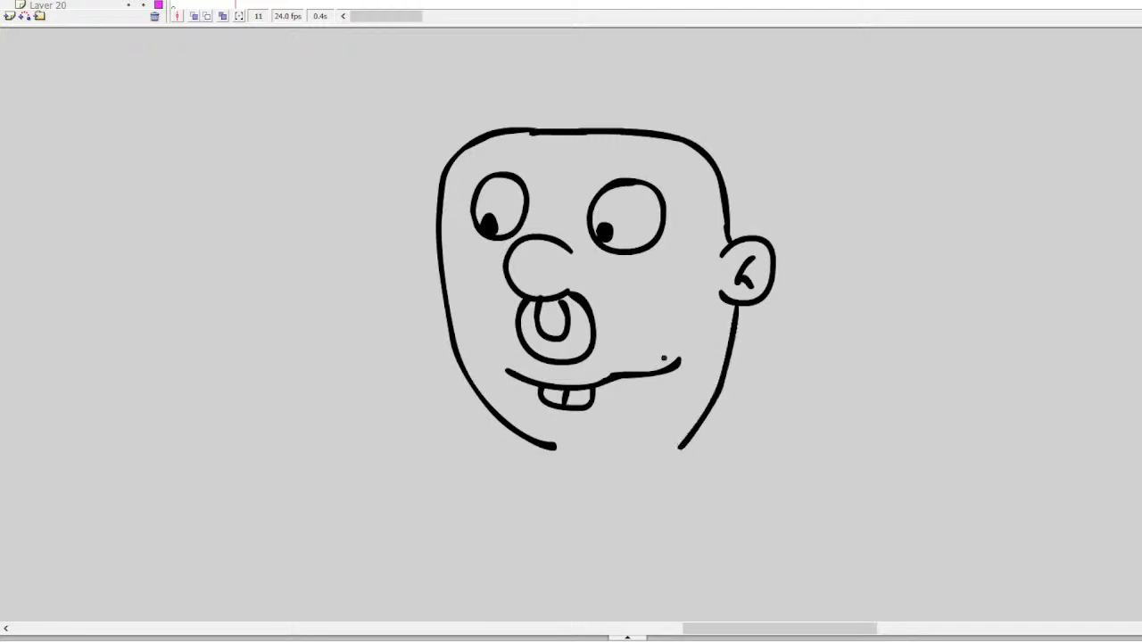
left_click_drag(555, 446, 575, 482)
mouse_move(676, 449)
left_mouse_down()
mouse_move(640, 455)
mouse_move(639, 486)
left_mouse_up()
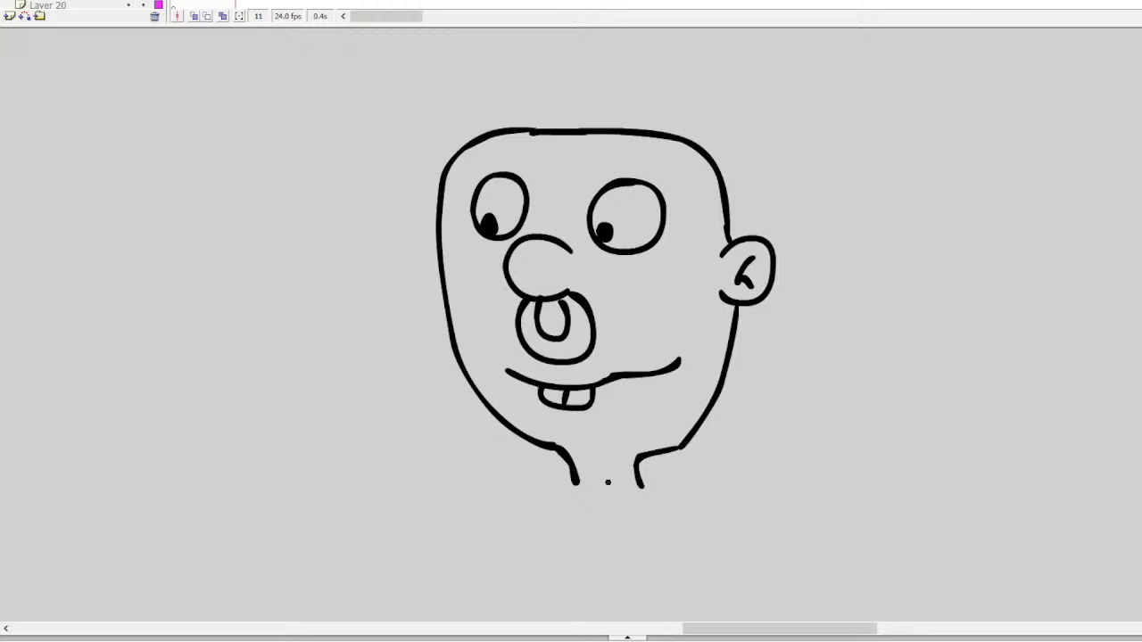
mouse_move(637, 476)
left_mouse_down()
mouse_move(579, 482)
mouse_move(594, 491)
mouse_move(596, 532)
mouse_move(610, 484)
left_mouse_up()
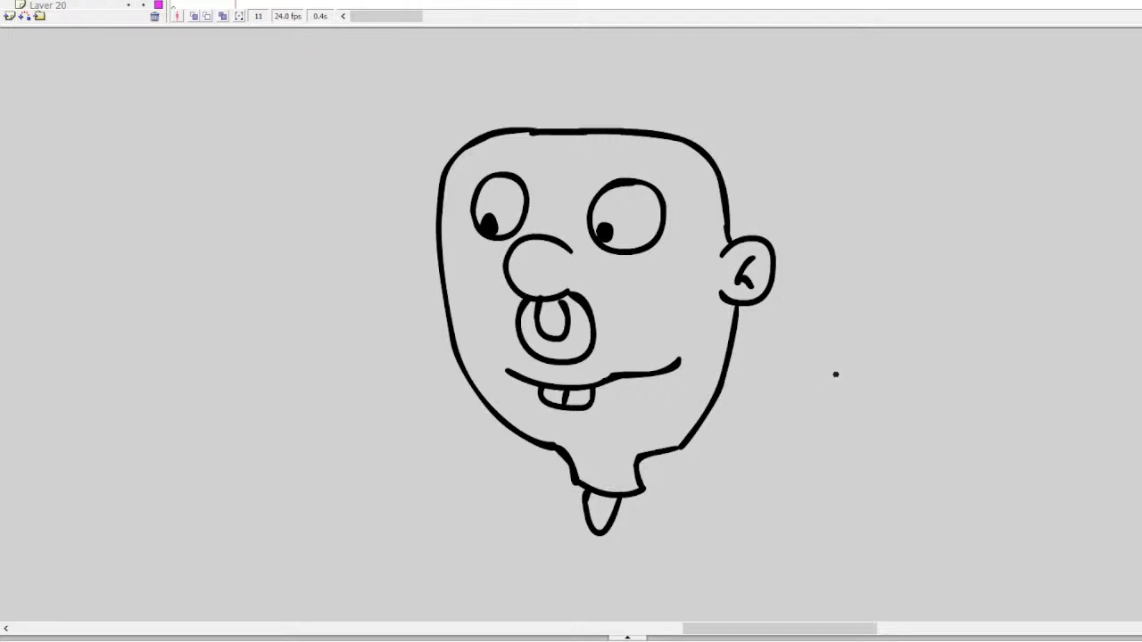
scroll(607, 348, "up", 4)
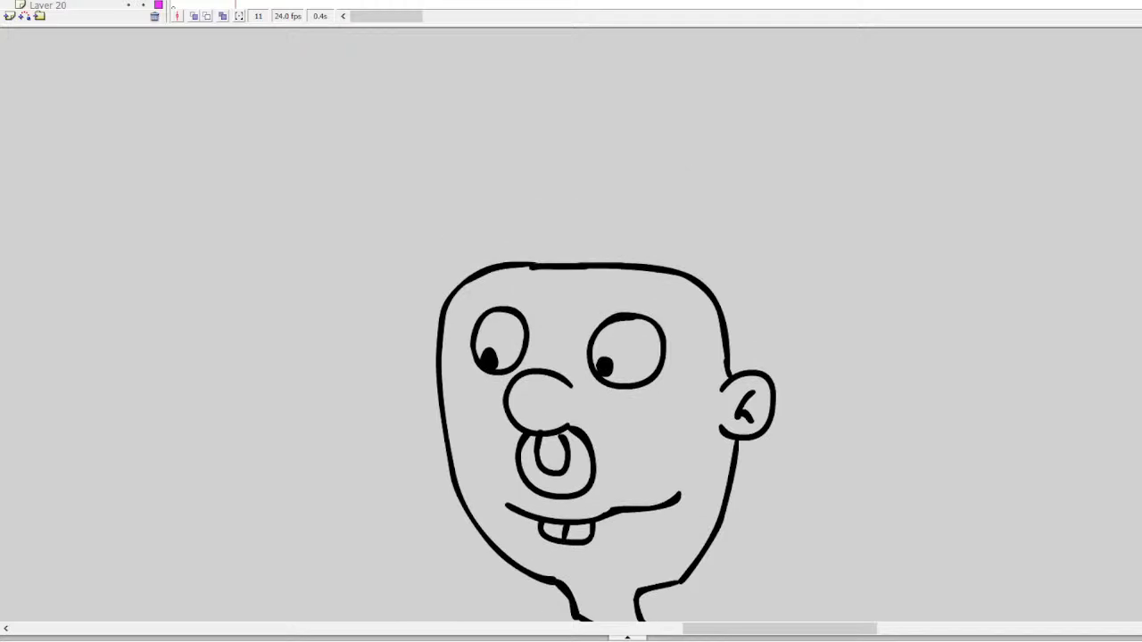
mouse_move(496, 262)
left_mouse_down()
mouse_move(410, 263)
mouse_move(353, 277)
mouse_move(325, 262)
mouse_move(331, 248)
mouse_move(309, 245)
mouse_move(371, 202)
mouse_move(444, 192)
mouse_move(505, 202)
mouse_move(543, 102)
mouse_move(576, 90)
mouse_move(585, 106)
mouse_move(645, 98)
mouse_move(646, 123)
mouse_move(588, 197)
mouse_move(593, 214)
mouse_move(734, 208)
mouse_move(815, 236)
left_mouse_up()
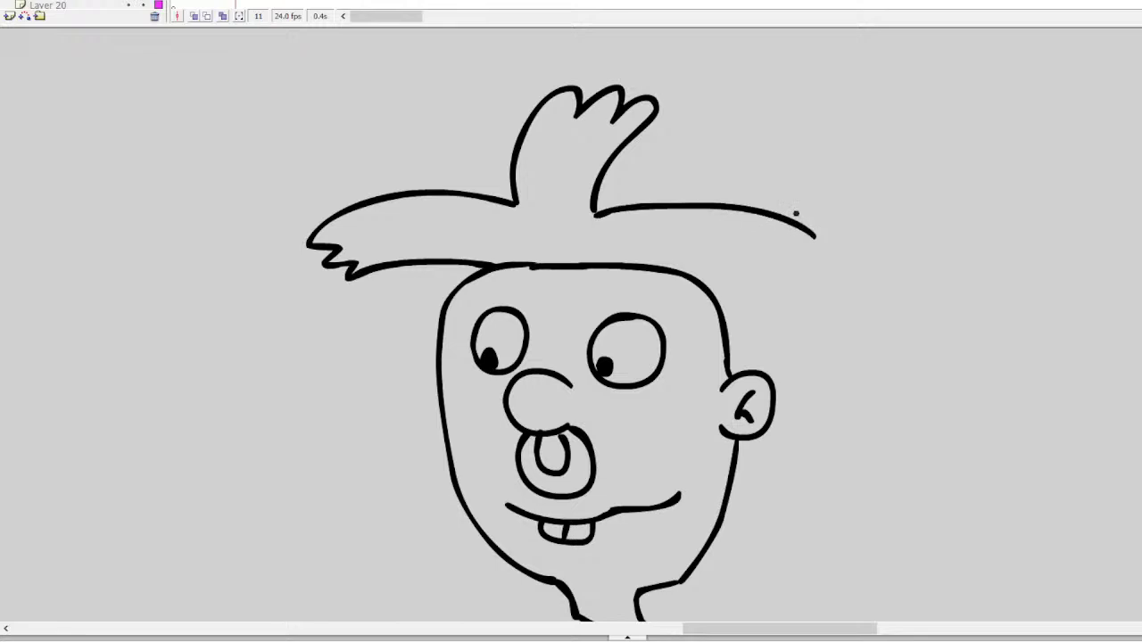
key("ctrl+z")
key("ctrl+z")
key("ctrl+z")
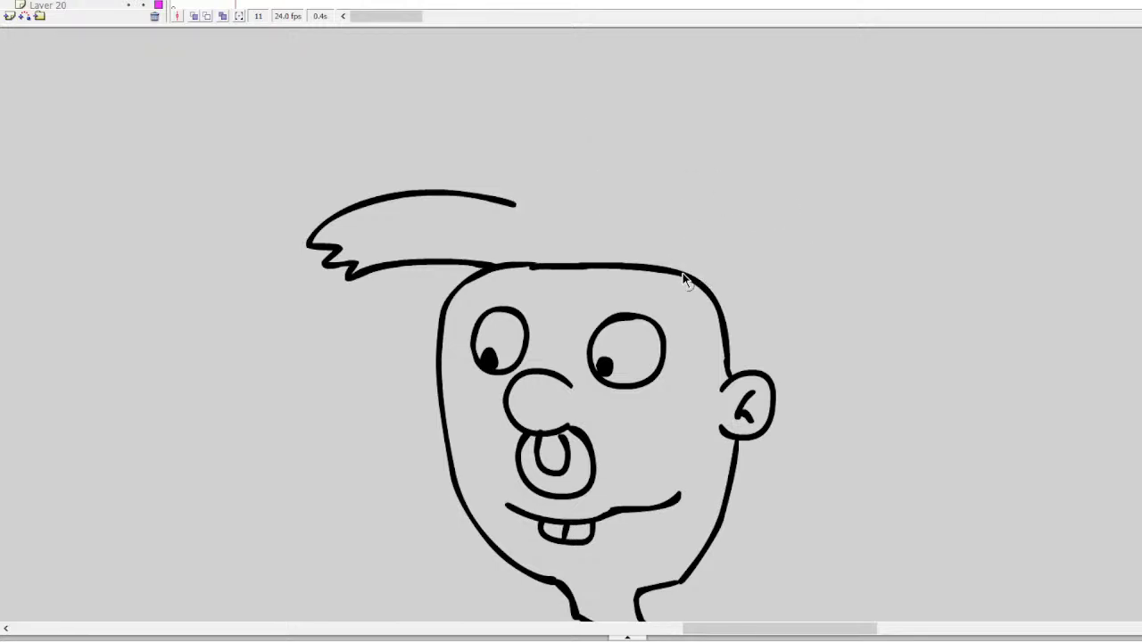
Draw hair on top of the boy's head with one upright tuft and two tufts spreading sideways
mouse_move(681, 273)
left_mouse_down()
mouse_move(809, 290)
mouse_move(790, 260)
mouse_move(827, 262)
mouse_move(804, 233)
mouse_move(827, 225)
mouse_move(815, 206)
mouse_move(749, 196)
mouse_move(625, 204)
mouse_move(688, 104)
mouse_move(662, 90)
mouse_move(641, 102)
mouse_move(657, 62)
mouse_move(600, 102)
mouse_move(575, 80)
mouse_move(548, 128)
mouse_move(540, 209)
mouse_move(445, 211)
mouse_move(375, 233)
mouse_move(402, 252)
left_mouse_up()
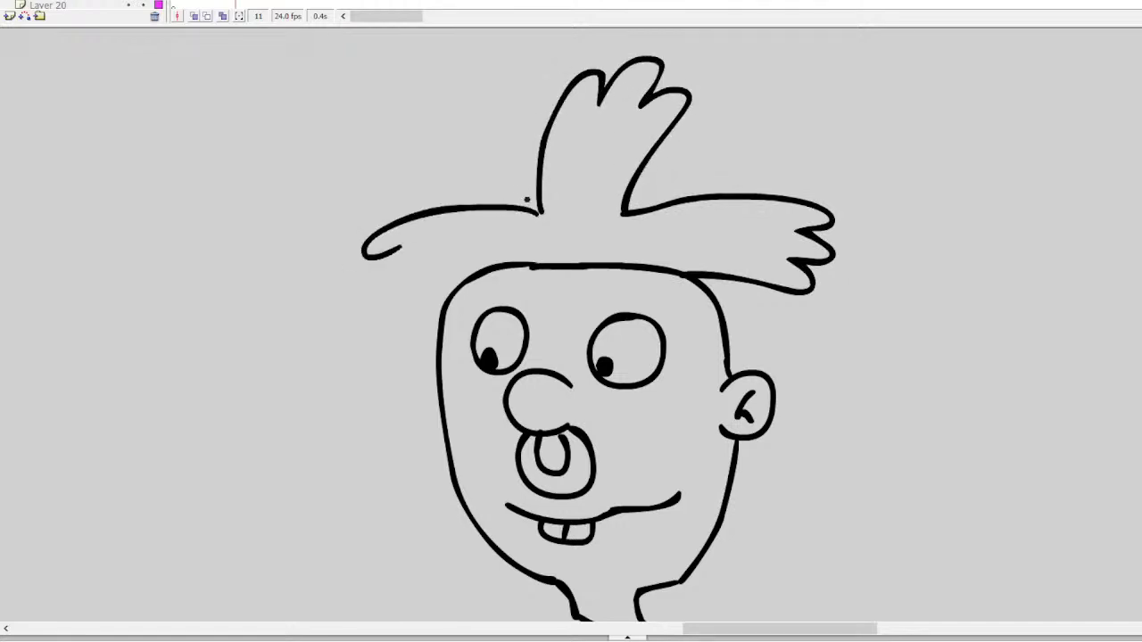
key("ctrl+z")
mouse_move(535, 209)
left_mouse_down()
mouse_move(416, 193)
mouse_move(358, 221)
mouse_move(386, 234)
mouse_move(371, 246)
mouse_move(407, 249)
mouse_move(405, 267)
mouse_move(495, 262)
left_mouse_up()
Draw a large round eye with a black pupil and a slanted eyelid line below and beside the boy's head
scroll(588, 321, "down", 6)
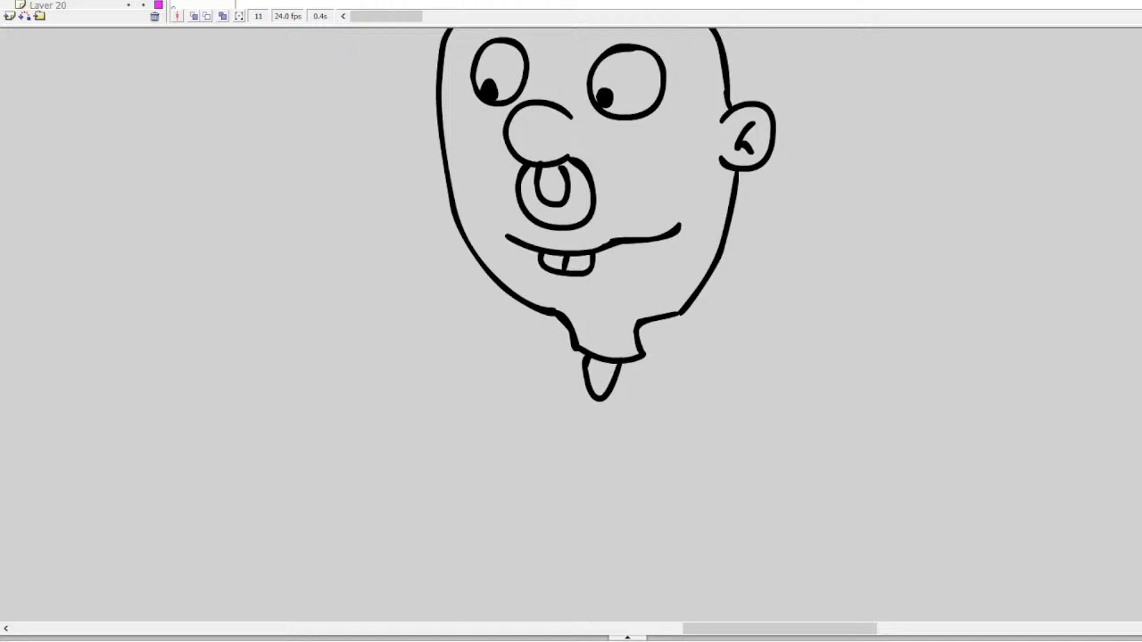
left_click_drag(724, 628, 708, 627)
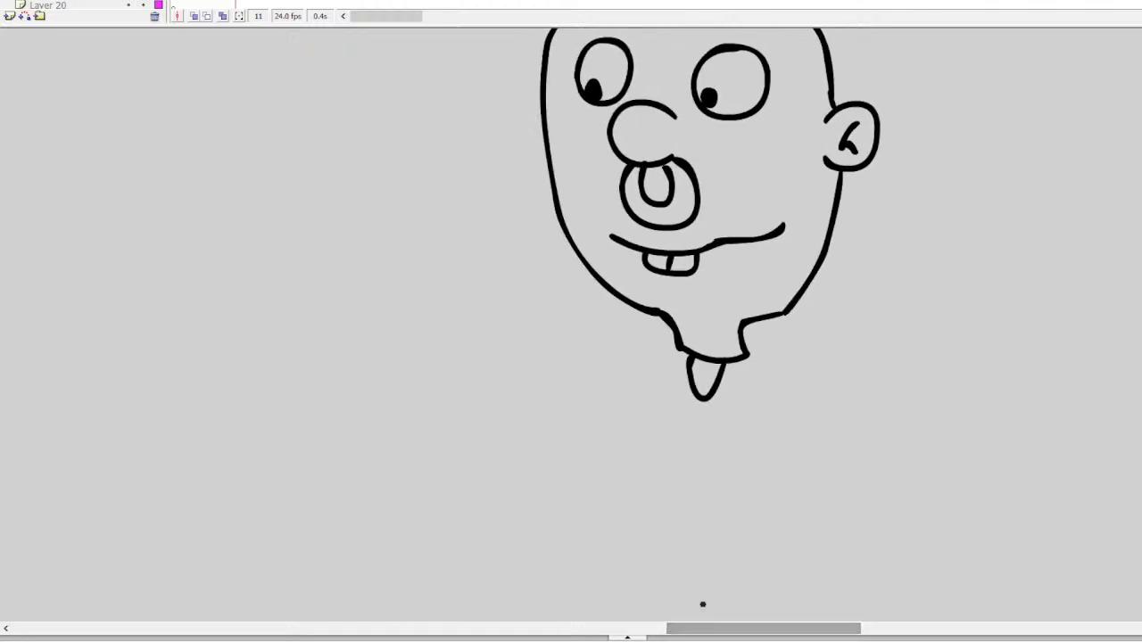
scroll(571, 322, "down", 4)
scroll(571, 321, "up", 1)
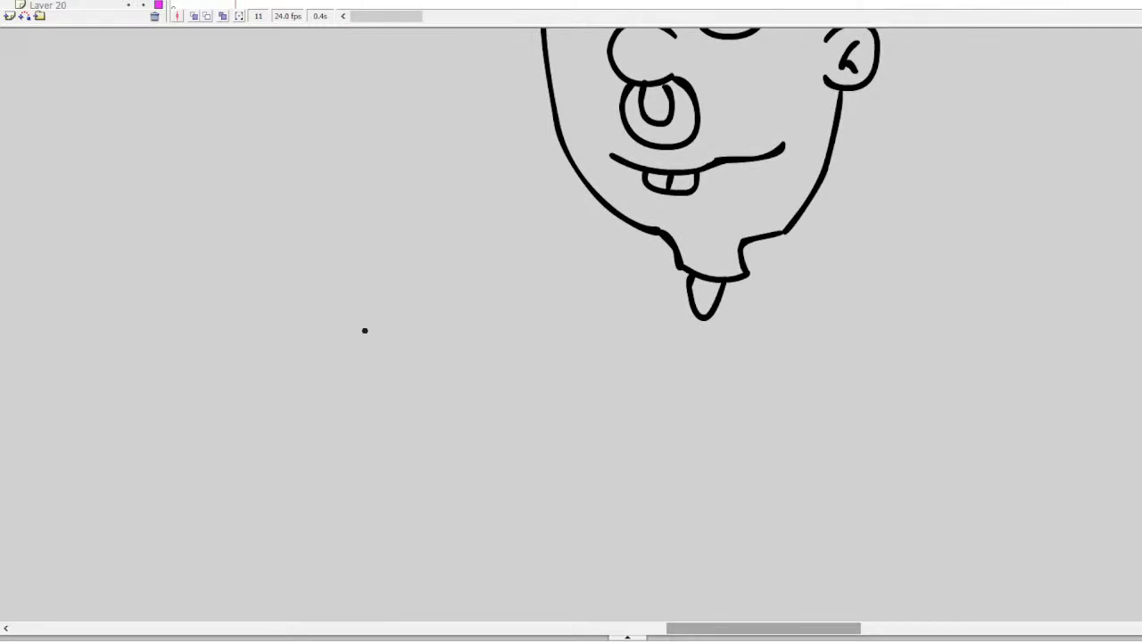
mouse_move(359, 318)
left_mouse_down()
mouse_move(301, 401)
mouse_move(375, 431)
mouse_move(392, 356)
mouse_move(359, 318)
left_mouse_up()
mouse_move(308, 406)
left_mouse_down()
mouse_move(360, 335)
mouse_move(319, 401)
left_mouse_up()
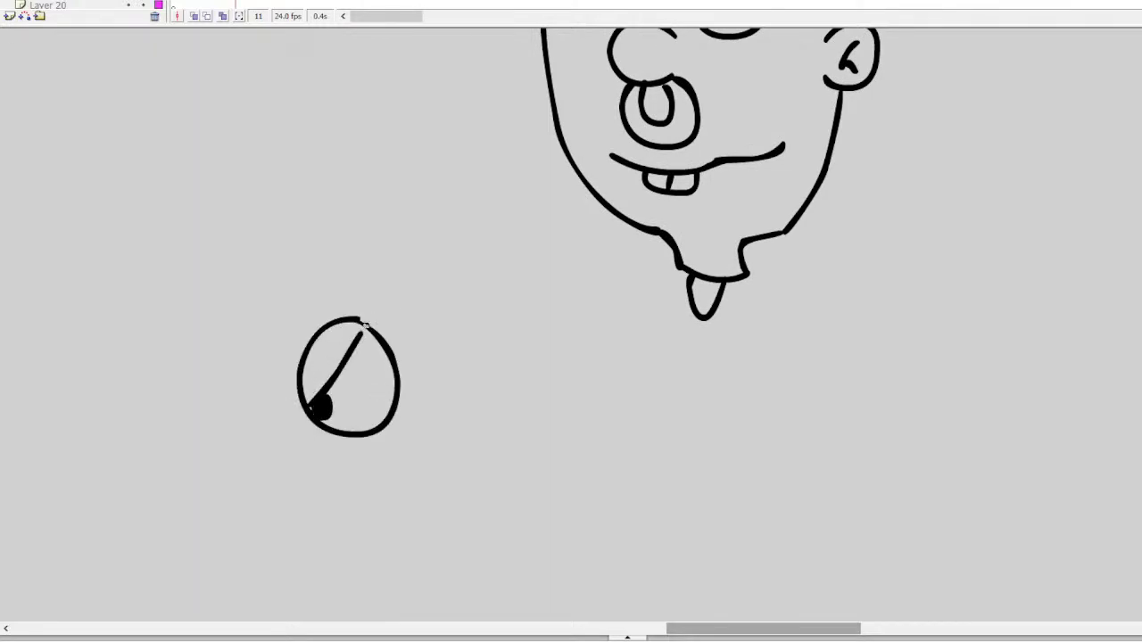
left_click_drag(365, 327, 354, 325)
Draw the animal's rounded muzzle with a toothy mouth corner, a black nostril, and a long pointed horn in front of the eye
mouse_move(317, 426)
left_mouse_down()
mouse_move(260, 470)
mouse_move(259, 490)
mouse_move(328, 529)
mouse_move(393, 507)
mouse_move(465, 454)
mouse_move(510, 448)
mouse_move(533, 476)
mouse_move(510, 484)
mouse_move(475, 472)
left_mouse_up()
mouse_move(501, 453)
left_mouse_down()
mouse_move(497, 471)
mouse_move(513, 481)
left_mouse_up()
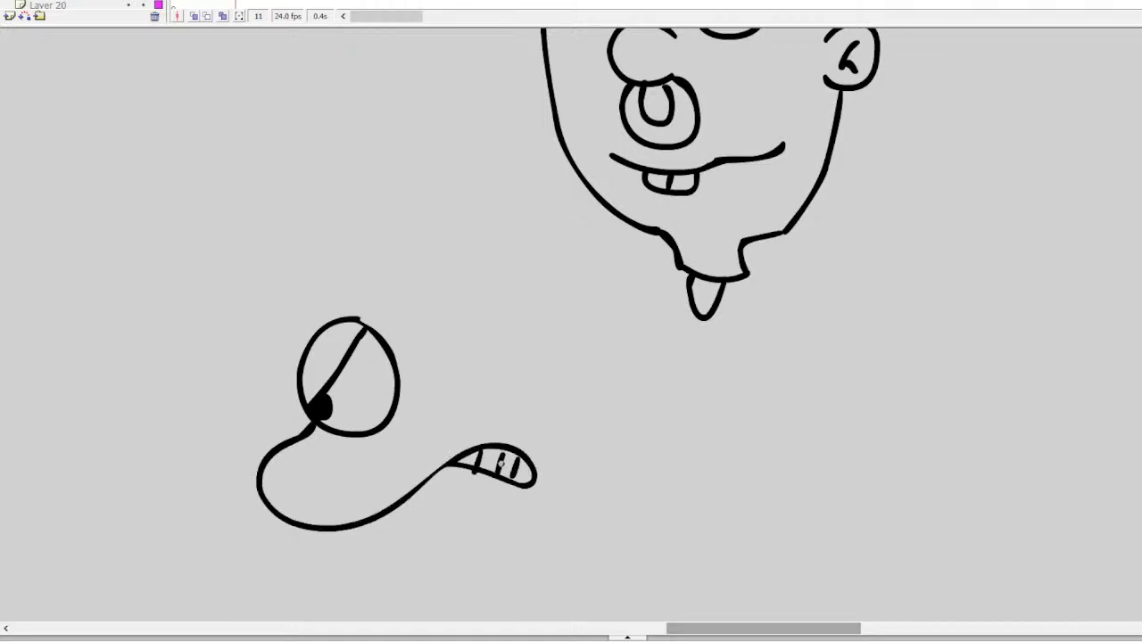
mouse_move(273, 484)
left_mouse_down()
mouse_move(298, 487)
mouse_move(270, 476)
left_mouse_up()
mouse_move(308, 413)
left_mouse_down()
mouse_move(225, 382)
mouse_move(130, 267)
mouse_move(224, 465)
left_mouse_up()
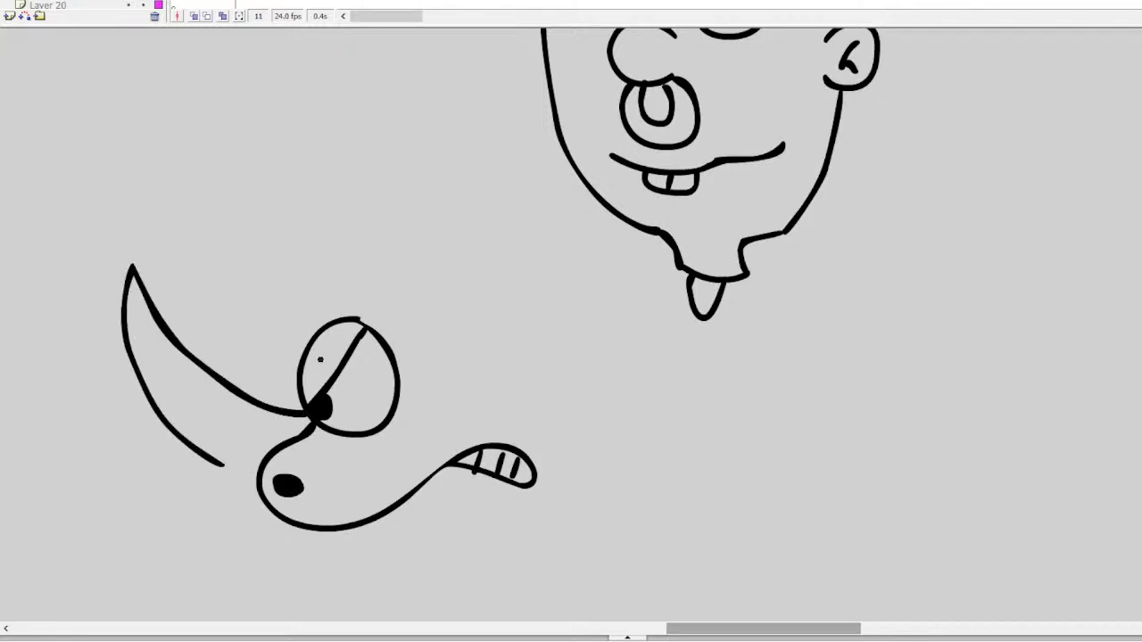
key("ctrl+z")
mouse_move(311, 419)
left_mouse_down()
mouse_move(224, 415)
mouse_move(127, 370)
mouse_move(111, 386)
mouse_move(256, 479)
left_mouse_up()
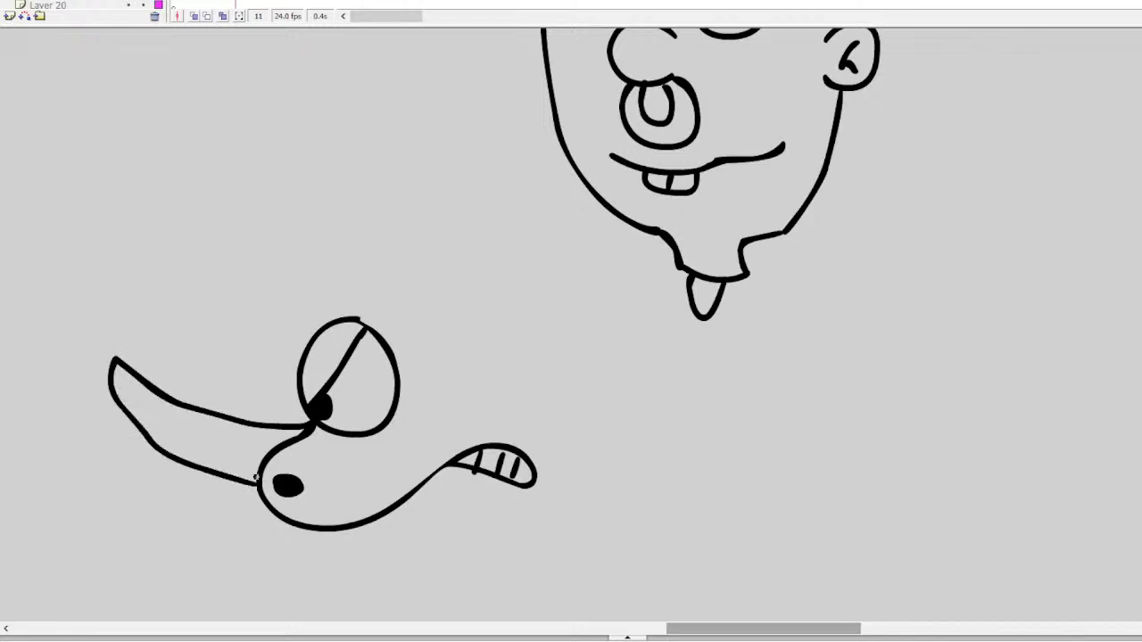
Draw the animal's curved forehead above the eye and two upright ears
mouse_move(314, 315)
left_mouse_down()
mouse_move(398, 264)
mouse_move(391, 273)
mouse_move(401, 176)
mouse_move(433, 257)
mouse_move(420, 193)
mouse_move(457, 289)
left_mouse_up()
key("ctrl+z")
mouse_move(373, 260)
left_mouse_down()
mouse_move(369, 207)
mouse_move(391, 236)
mouse_move(379, 203)
mouse_move(372, 255)
left_mouse_up()
key("ctrl+z")
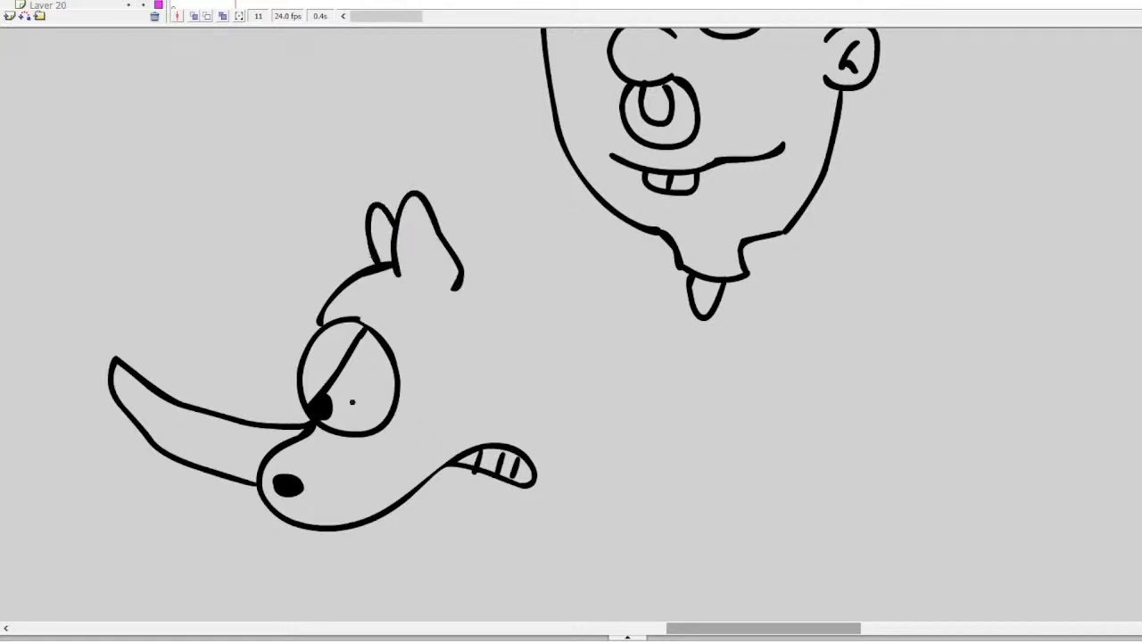
Reshape the underside of the animal's muzzle with a deeper curve and draw the lower jaw line beneath the teeth
mouse_move(395, 508)
left_mouse_down()
mouse_move(420, 531)
mouse_move(515, 557)
mouse_move(585, 529)
left_mouse_up()
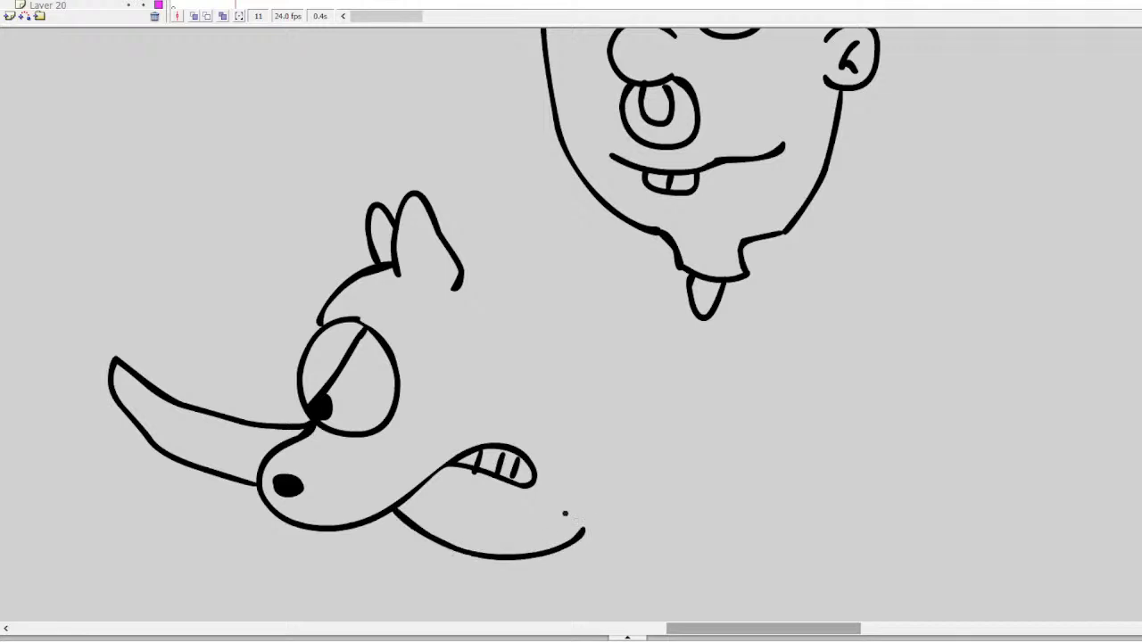
key("ctrl+z")
mouse_move(260, 482)
left_mouse_down()
mouse_move(286, 535)
mouse_move(335, 551)
mouse_move(387, 509)
mouse_move(353, 515)
mouse_move(352, 526)
mouse_move(278, 508)
mouse_move(334, 528)
left_mouse_up()
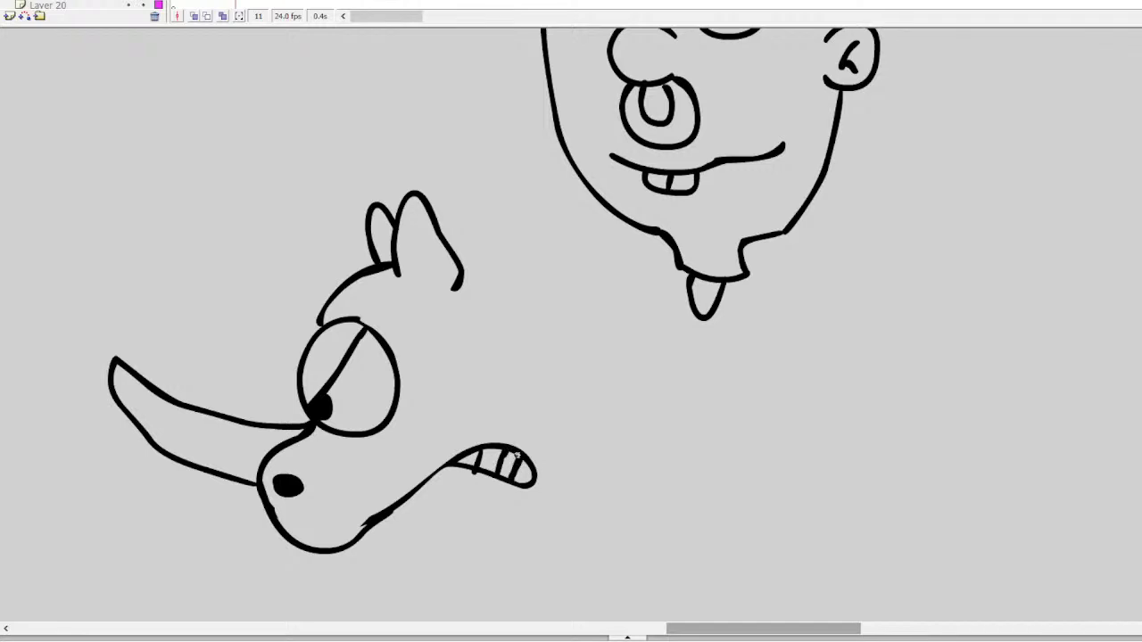
left_click_drag(390, 512, 576, 554)
Draw the curved back of the animal's head and a short line up from the jaw, and add an inner line to the front ear
mouse_move(459, 253)
left_mouse_down()
mouse_move(539, 266)
mouse_move(590, 304)
mouse_move(615, 405)
mouse_move(603, 476)
mouse_move(569, 552)
left_mouse_up()
key("ctrl+z")
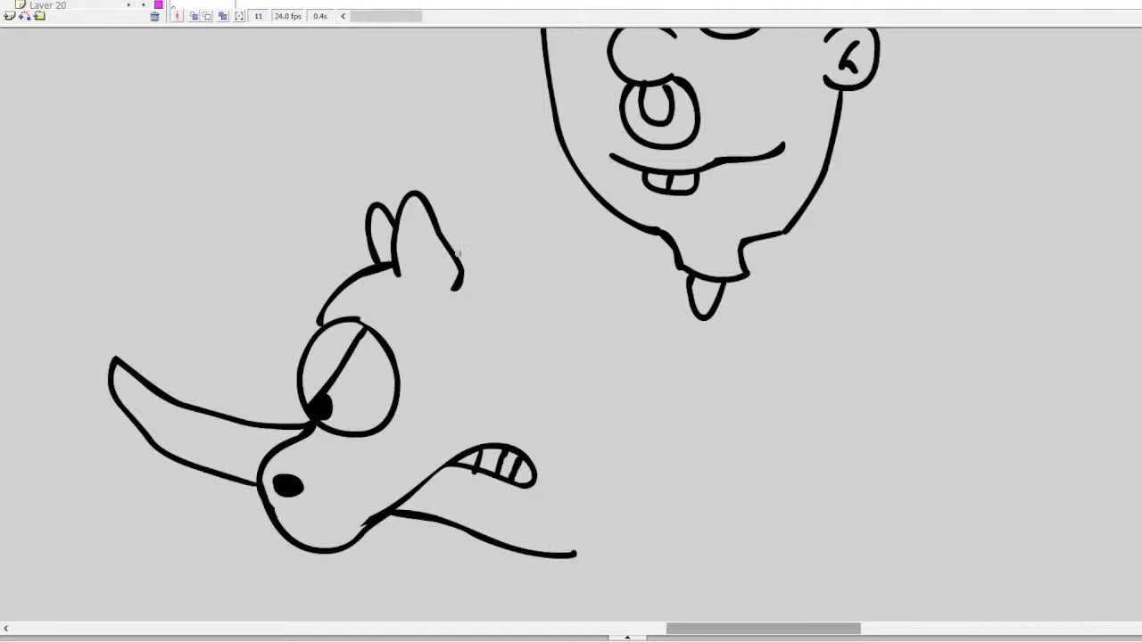
mouse_move(458, 257)
left_mouse_down()
mouse_move(515, 260)
mouse_move(567, 310)
mouse_move(578, 336)
left_mouse_up()
left_click_drag(575, 553, 599, 500)
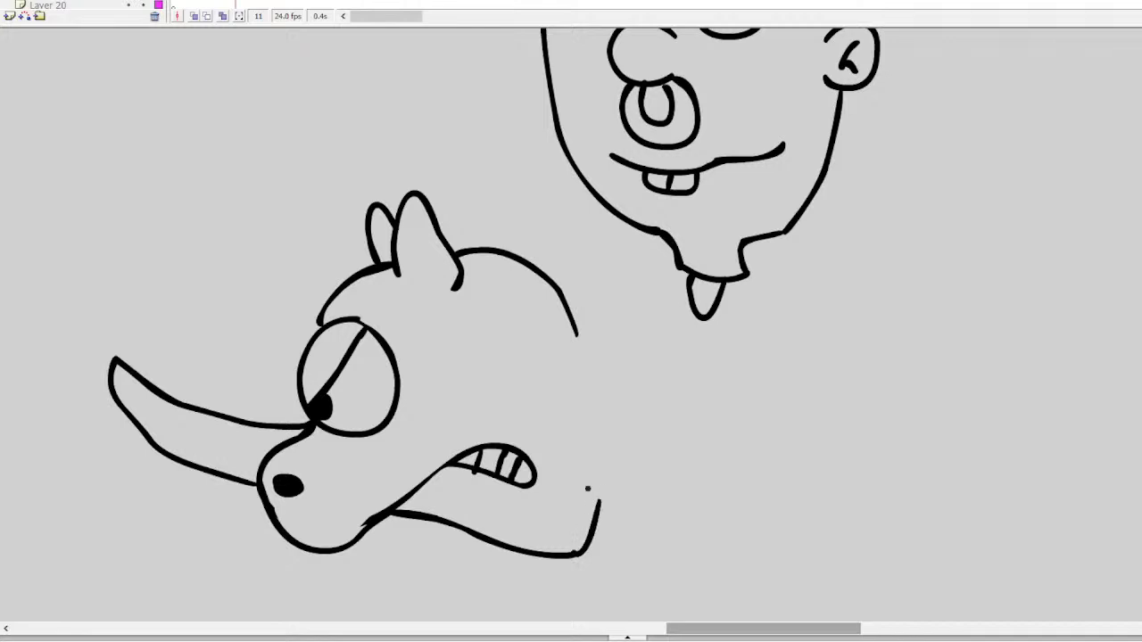
mouse_move(415, 200)
left_mouse_down()
mouse_move(424, 252)
mouse_move(415, 266)
mouse_move(392, 259)
mouse_move(423, 210)
left_mouse_up()
key("ctrl+z")
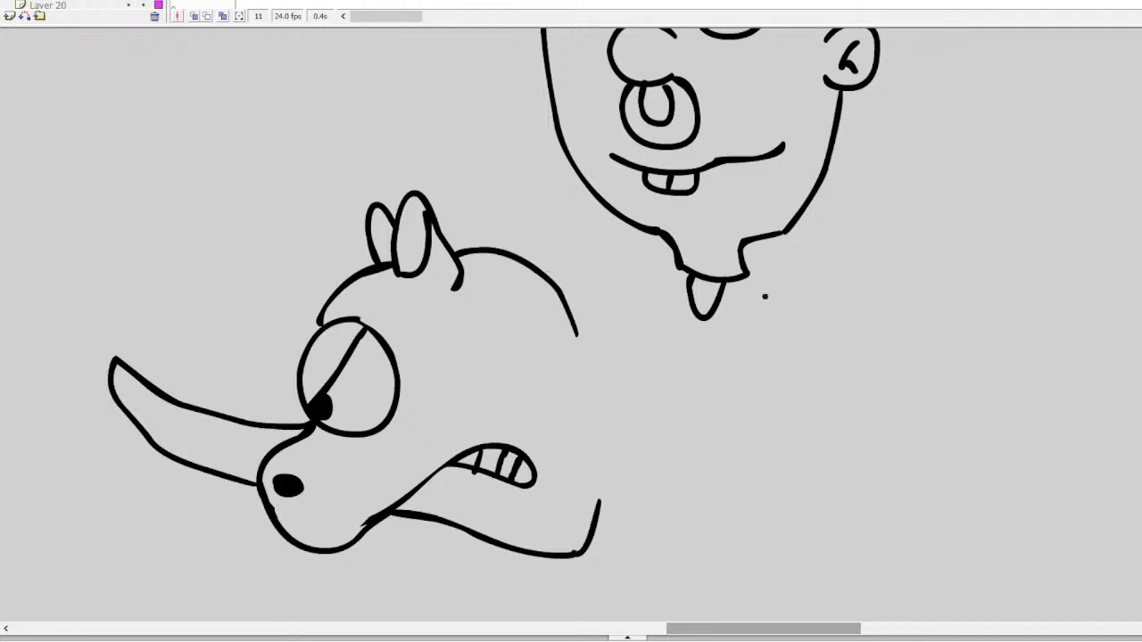
Draw the boy's forearm with an open hand and the front edge of his torso, plus the animal's arched shoulder hump behind its head
mouse_move(741, 302)
left_mouse_down()
mouse_move(721, 347)
mouse_move(699, 348)
mouse_move(694, 363)
mouse_move(709, 366)
mouse_move(700, 397)
mouse_move(724, 380)
mouse_move(720, 405)
mouse_move(738, 387)
mouse_move(755, 403)
mouse_move(769, 314)
left_mouse_up()
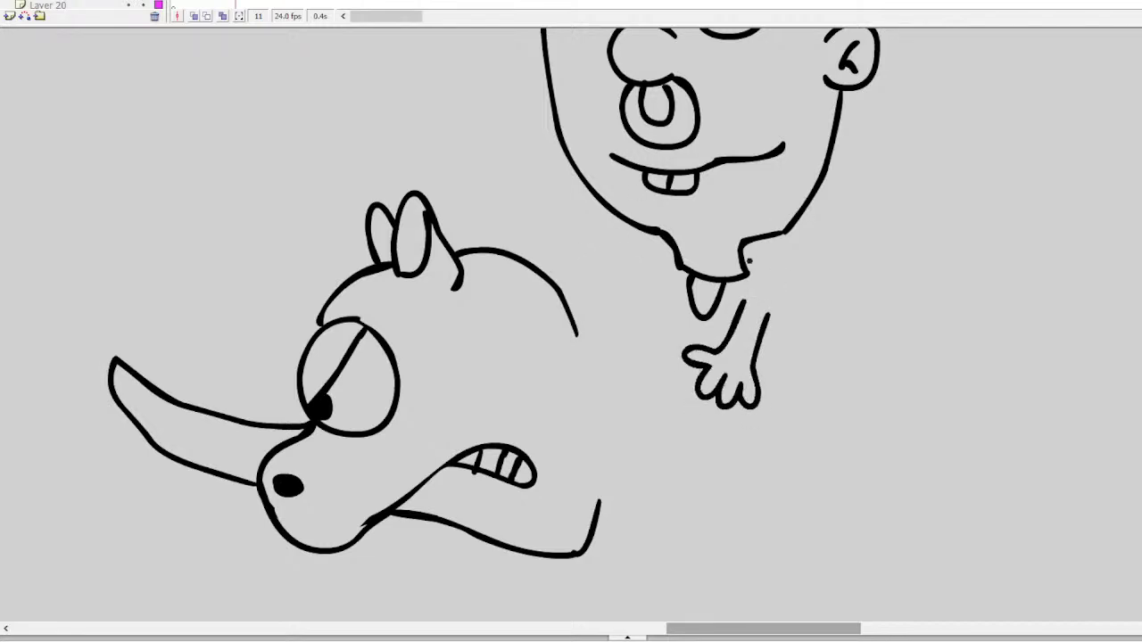
mouse_move(684, 270)
left_mouse_down()
mouse_move(684, 305)
mouse_move(707, 333)
left_mouse_up()
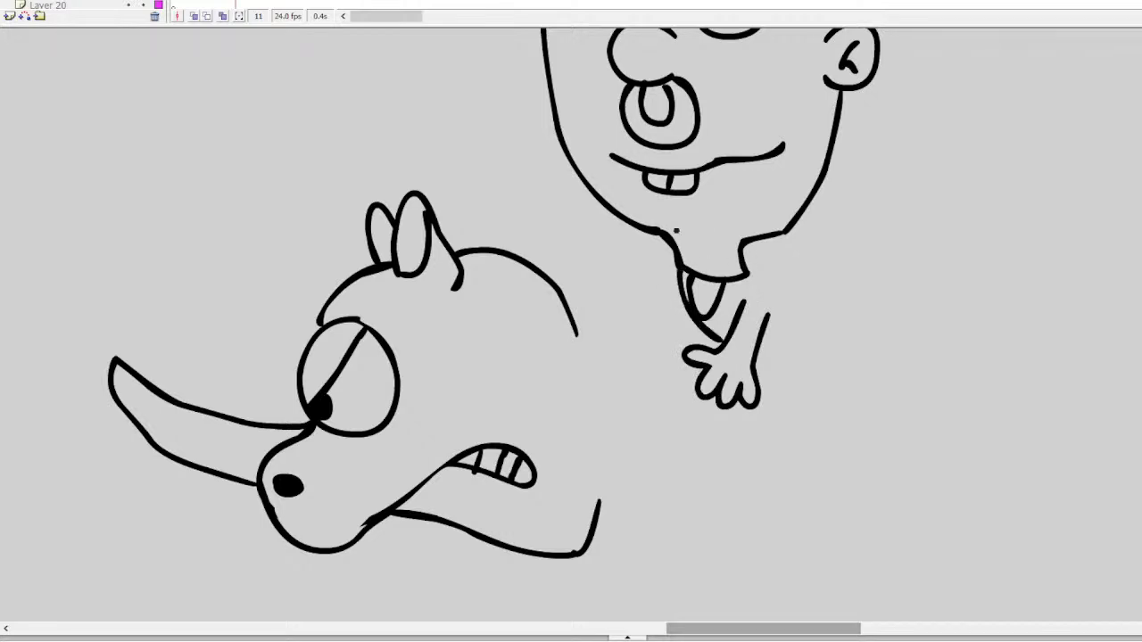
mouse_move(553, 283)
left_mouse_down()
mouse_move(613, 259)
mouse_move(673, 271)
left_mouse_up()
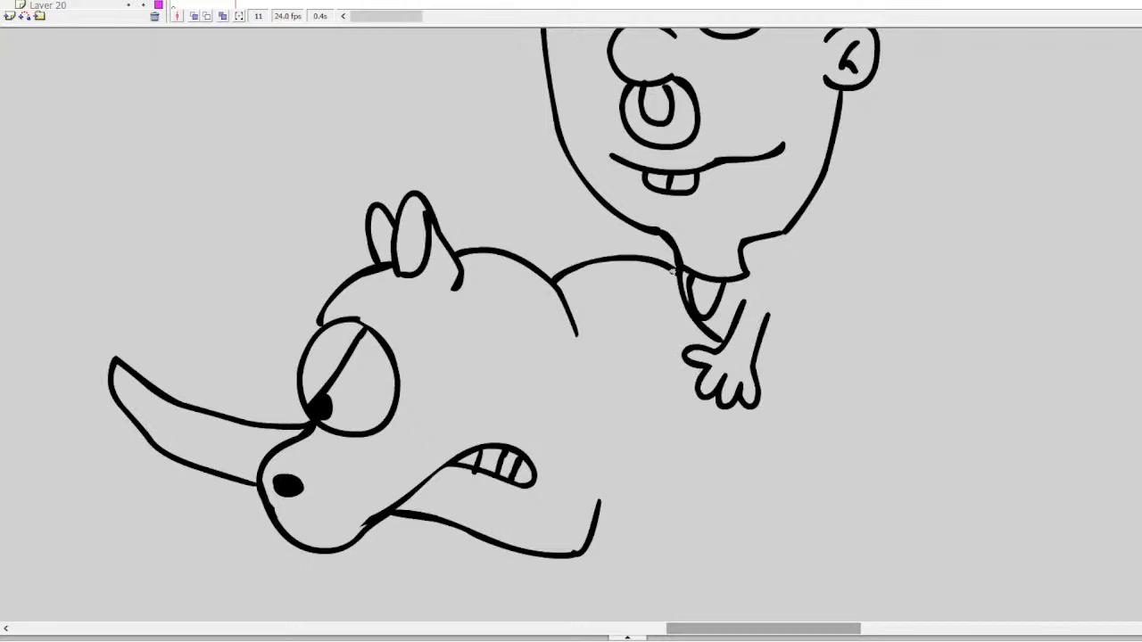
key("ctrl+z")
mouse_move(534, 264)
left_mouse_down()
mouse_move(603, 232)
mouse_move(652, 248)
mouse_move(670, 272)
left_mouse_up()
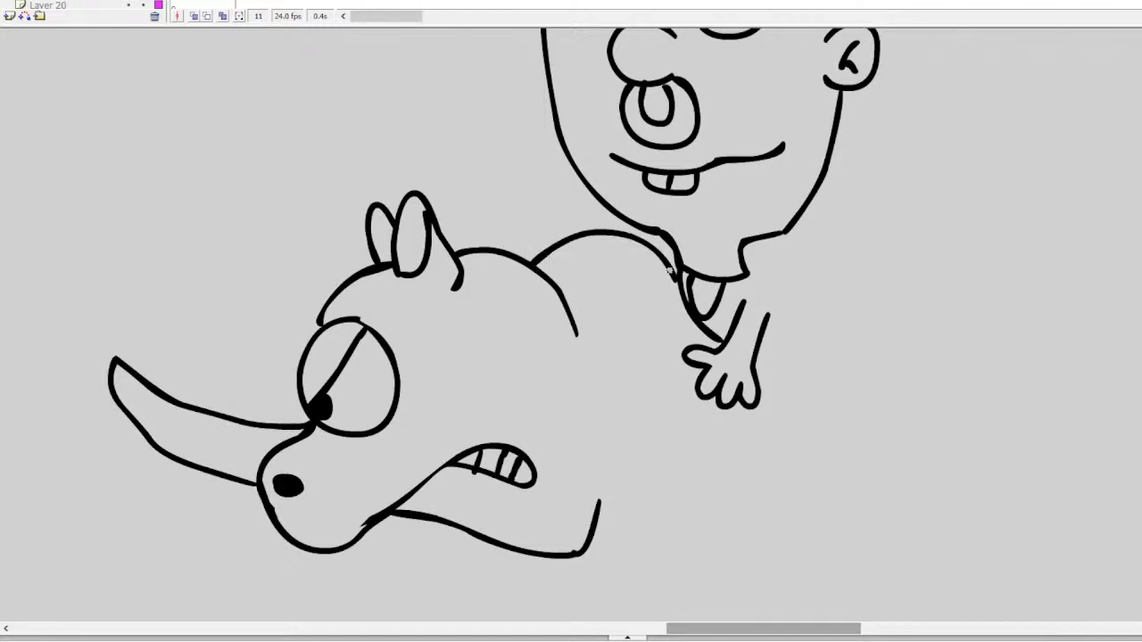
Draw the animal's two front legs with rounded toes and a short chest line joining them to the jaw
scroll(571, 321, "down", 3)
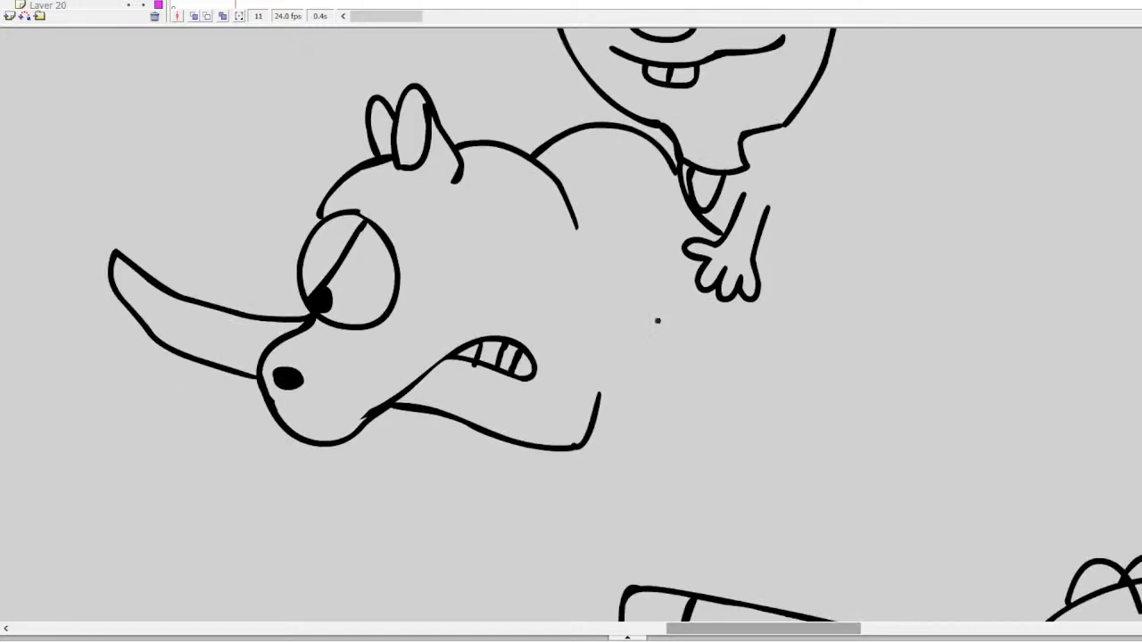
left_click_drag(631, 400, 654, 481)
mouse_move(698, 410)
left_mouse_down()
mouse_move(748, 486)
mouse_move(719, 518)
mouse_move(684, 520)
mouse_move(659, 492)
mouse_move(692, 501)
mouse_move(701, 520)
mouse_move(730, 510)
left_mouse_up()
mouse_move(593, 433)
left_mouse_down()
mouse_move(628, 450)
mouse_move(613, 485)
mouse_move(641, 517)
mouse_move(667, 514)
left_mouse_up()
mouse_move(603, 454)
left_mouse_down()
mouse_move(640, 512)
mouse_move(660, 515)
left_mouse_up()
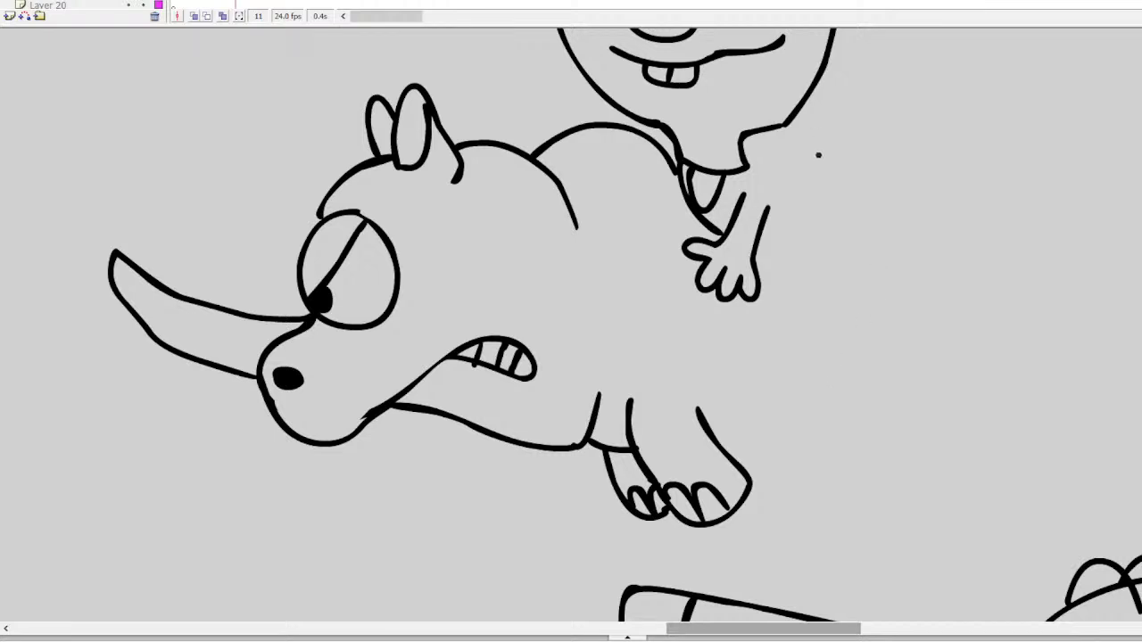
Draw the boy's torso lying on the animal's back, with a waist line, a trailing leg with a toed foot and a short second leg
mouse_move(763, 233)
left_mouse_down()
mouse_move(759, 248)
mouse_move(794, 249)
left_mouse_up()
mouse_move(798, 203)
left_mouse_down()
mouse_move(875, 183)
mouse_move(907, 197)
mouse_move(931, 229)
mouse_move(888, 211)
mouse_move(872, 225)
mouse_move(891, 244)
mouse_move(809, 227)
left_mouse_up()
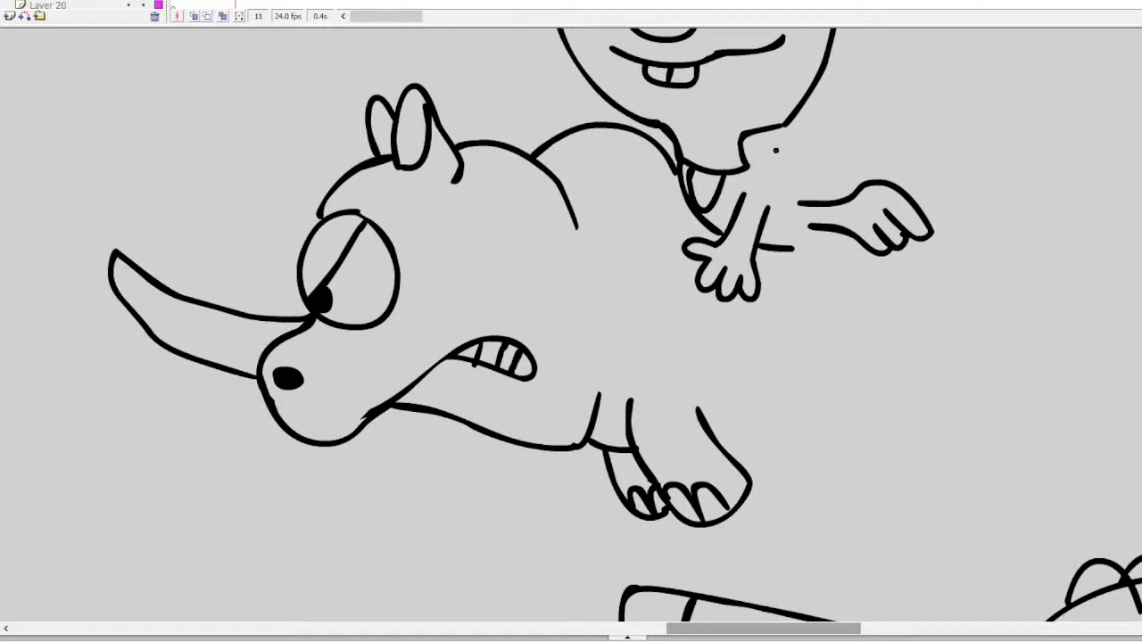
mouse_move(755, 165)
left_mouse_down()
mouse_move(795, 167)
mouse_move(824, 208)
mouse_move(820, 230)
mouse_move(772, 239)
left_mouse_up()
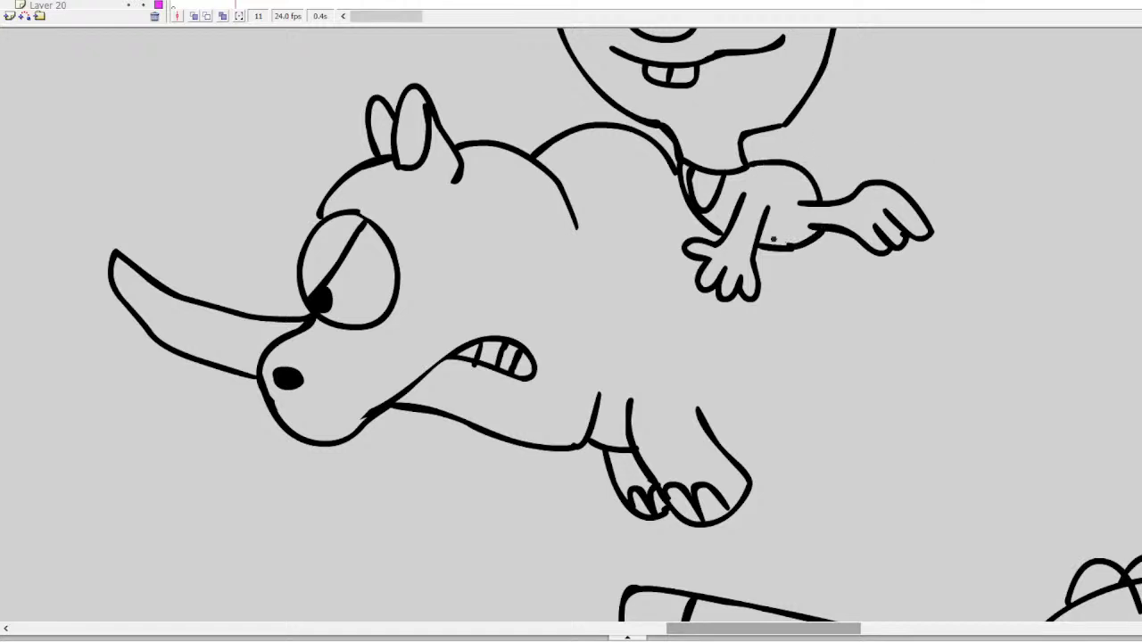
mouse_move(792, 166)
left_mouse_down()
mouse_move(788, 236)
mouse_move(844, 234)
mouse_move(855, 251)
mouse_move(783, 241)
mouse_move(820, 239)
mouse_move(792, 239)
left_mouse_up()
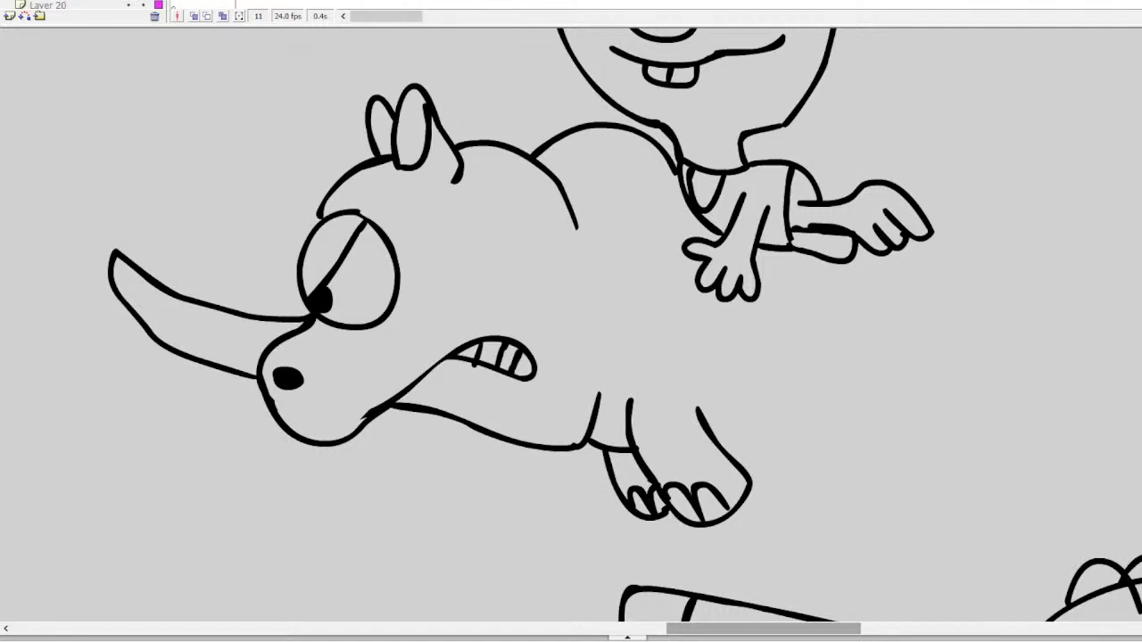
mouse_move(864, 248)
left_mouse_down()
mouse_move(906, 270)
mouse_move(931, 433)
left_mouse_up()
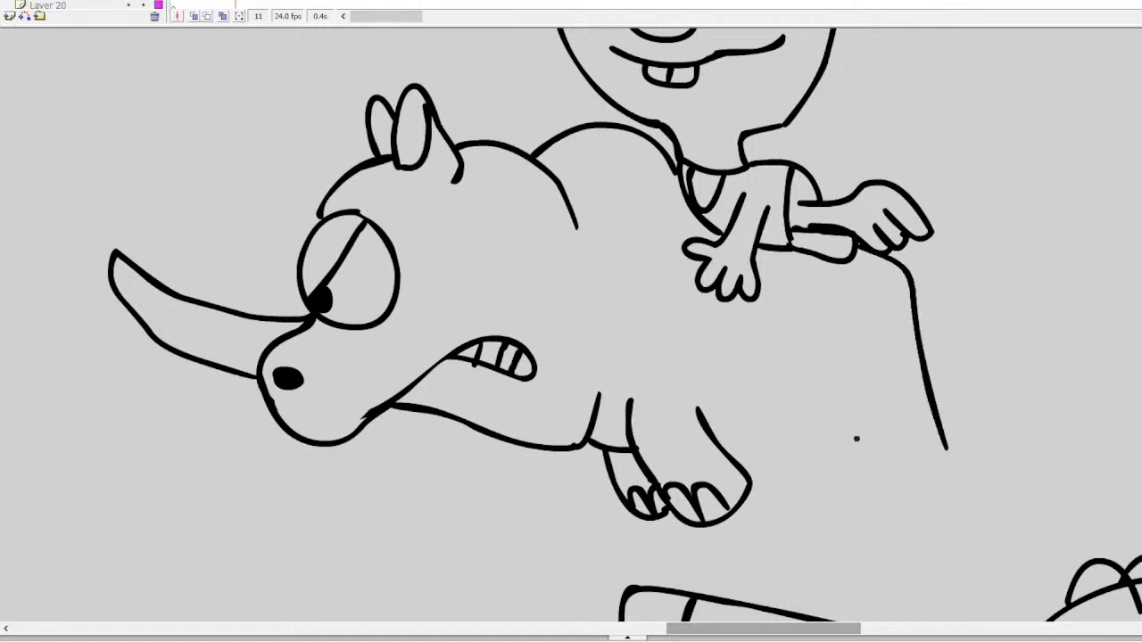
left_click_drag(837, 429, 841, 473)
key("ctrl+z")
key("ctrl+z")
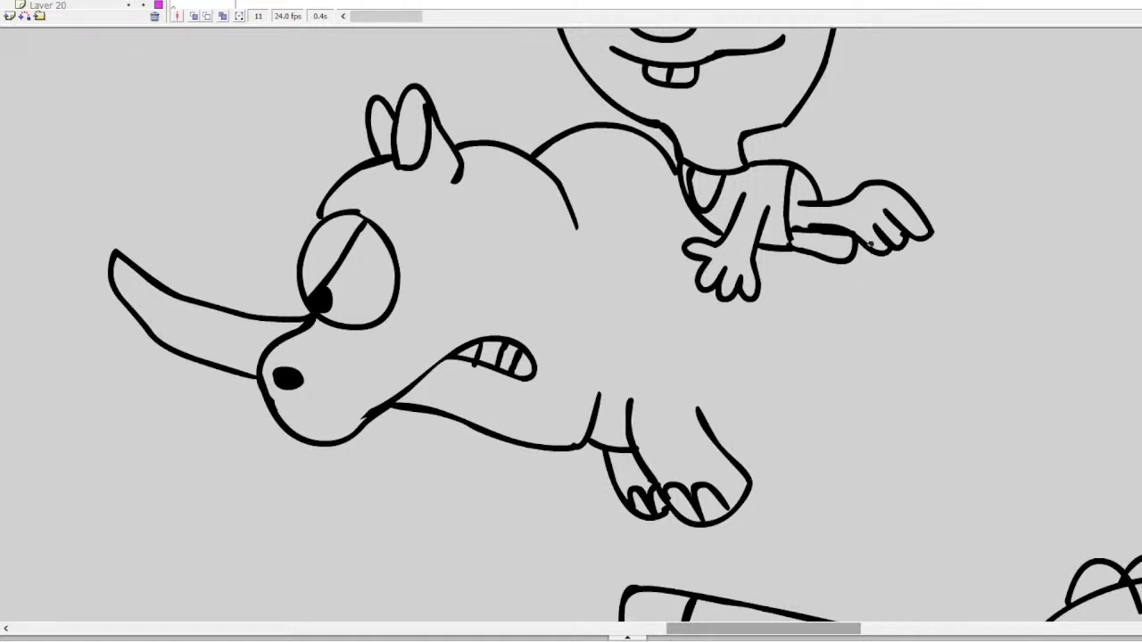
mouse_move(859, 244)
left_mouse_down()
mouse_move(891, 264)
mouse_move(928, 366)
mouse_move(897, 444)
mouse_move(915, 499)
mouse_move(831, 486)
mouse_move(827, 421)
mouse_move(896, 452)
mouse_move(883, 513)
mouse_move(825, 422)
left_mouse_up()
key("ctrl+z")
mouse_move(835, 487)
left_mouse_down()
mouse_move(860, 504)
mouse_move(888, 495)
mouse_move(859, 499)
mouse_move(740, 462)
left_mouse_up()
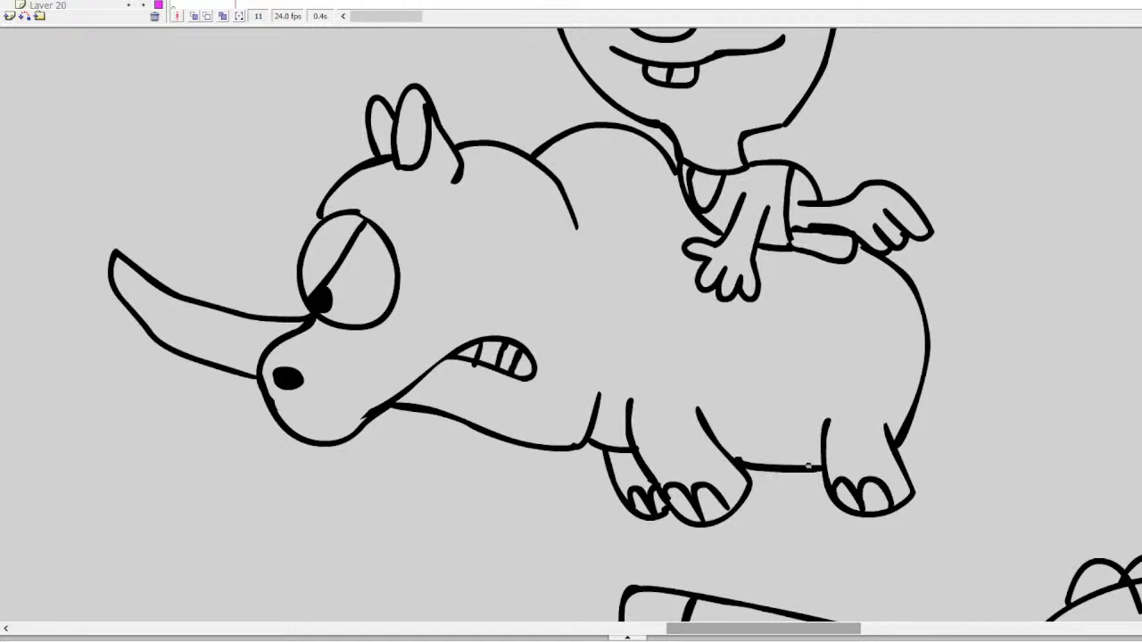
key("ctrl+z")
key("ctrl+z")
key("ctrl+z")
key("ctrl+z")
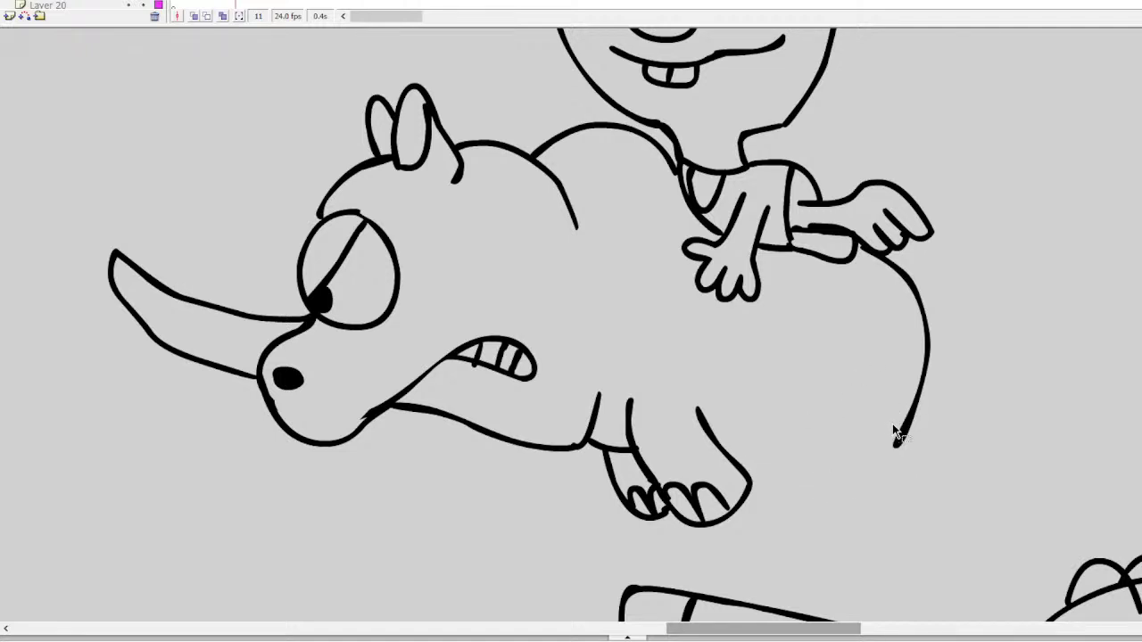
key("ctrl+z")
Draw the animal's two hind legs kicked back with toes, the belly line, and the curved rump behind the boy
mouse_move(887, 422)
left_mouse_down()
mouse_move(964, 455)
mouse_move(877, 487)
mouse_move(855, 457)
left_mouse_up()
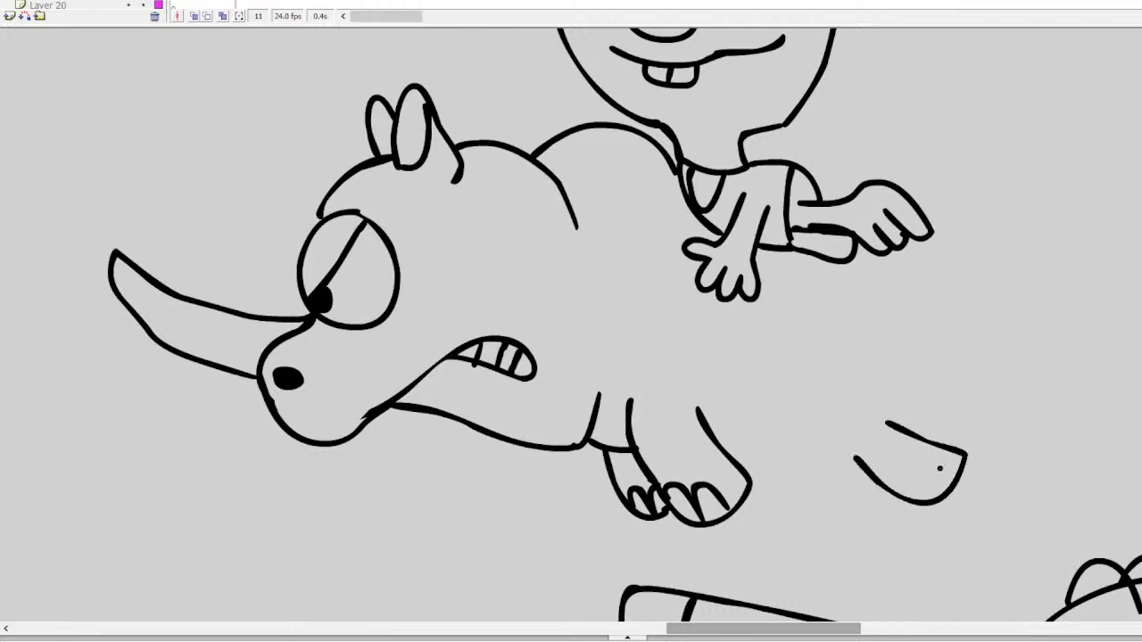
mouse_move(939, 468)
left_mouse_down()
mouse_move(928, 471)
mouse_move(935, 492)
mouse_move(910, 501)
mouse_move(919, 466)
mouse_move(835, 475)
mouse_move(730, 455)
left_mouse_up()
mouse_move(842, 478)
left_mouse_down()
mouse_move(890, 514)
mouse_move(906, 497)
mouse_move(883, 483)
left_mouse_up()
mouse_move(853, 253)
left_mouse_down()
mouse_move(892, 308)
mouse_move(895, 425)
left_mouse_up()
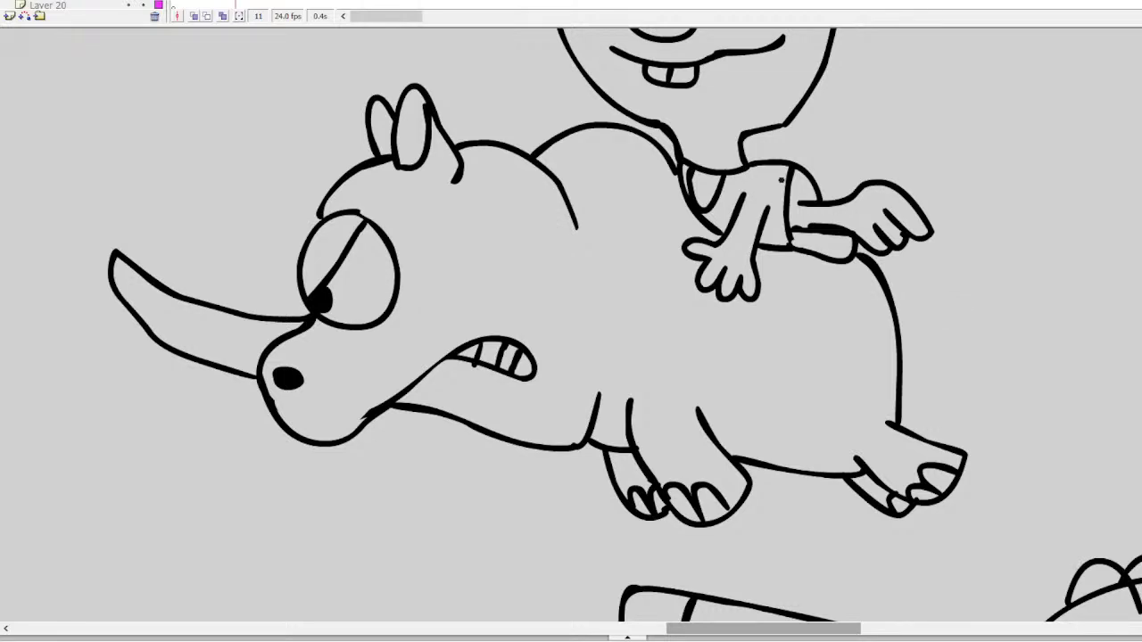
Draw the animal's tail from its rump, two parallel lines ending in a jagged-tipped tuft
scroll(570, 326, "up", 5)
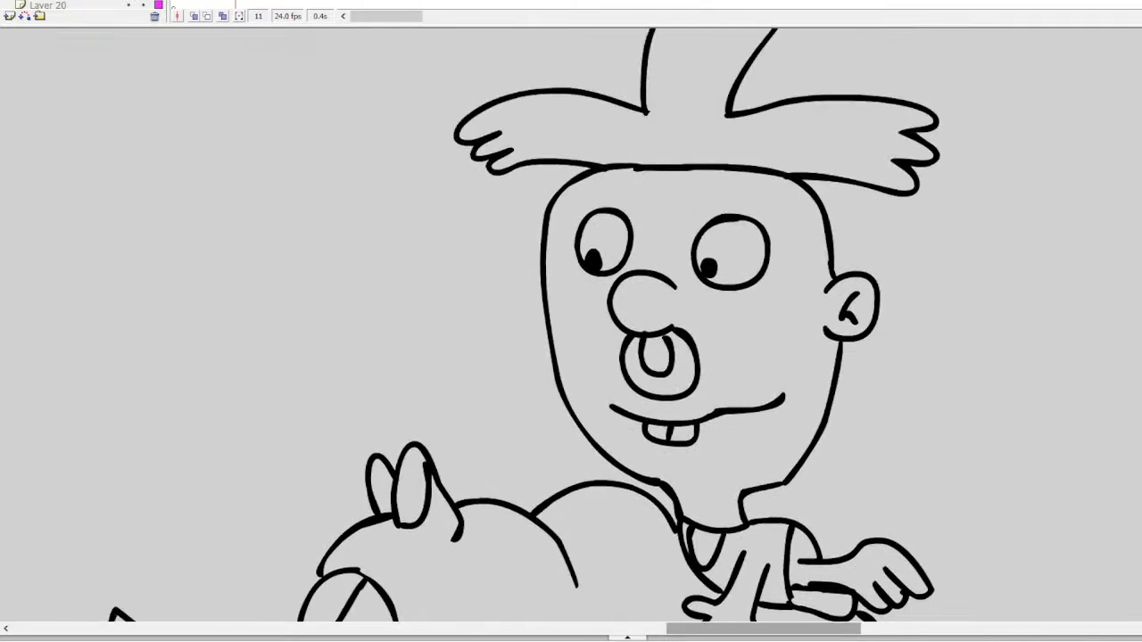
scroll(571, 325, "down", 3)
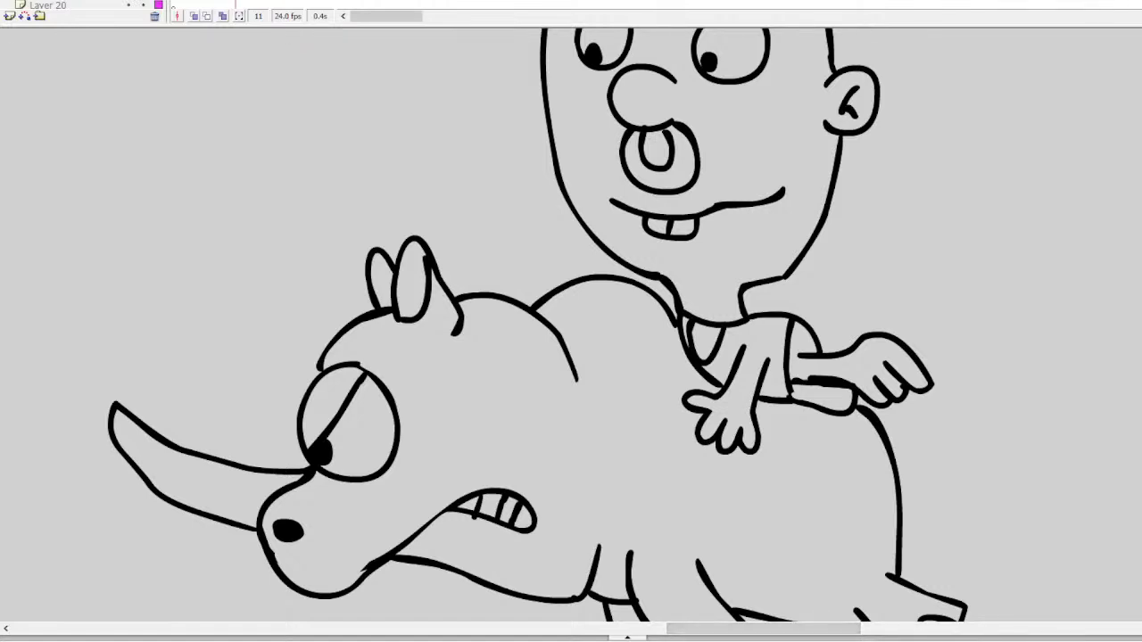
left_click_drag(894, 464, 964, 453)
mouse_move(899, 486)
left_mouse_down()
mouse_move(960, 473)
mouse_move(971, 456)
mouse_move(968, 469)
mouse_move(980, 436)
mouse_move(1029, 407)
mouse_move(1047, 410)
mouse_move(1038, 451)
mouse_move(972, 471)
left_mouse_up()
left_click_drag(985, 429, 1055, 446)
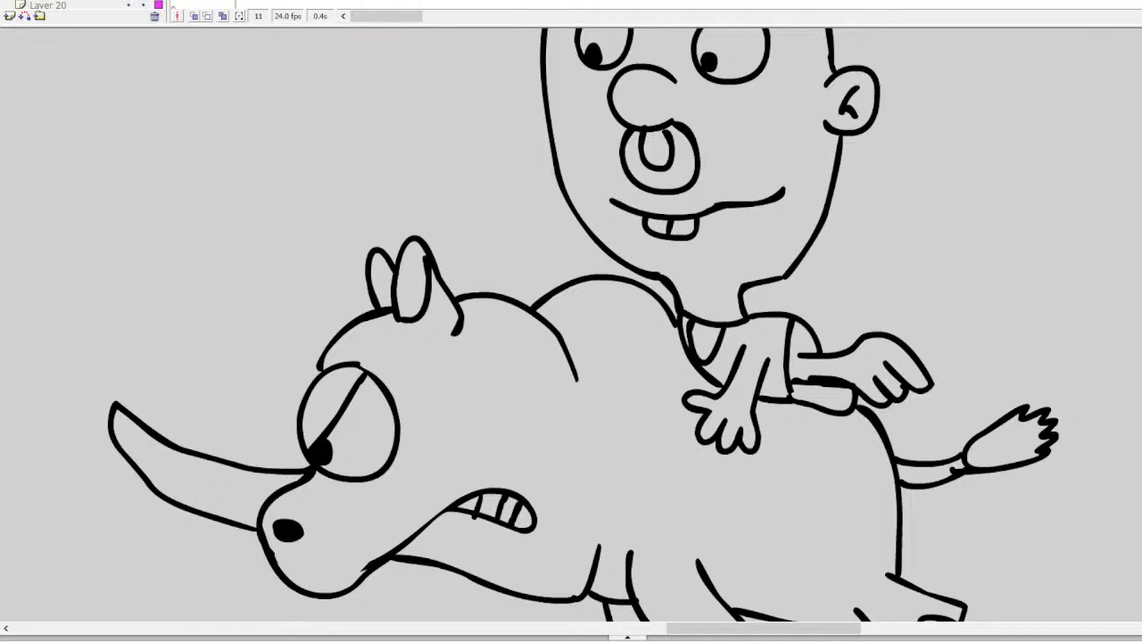
Cross out "Mike, Lu and Og" on the handwritten show list with one red line through the whole title
key("ctrl+minus")
left_click_drag(571, 629, 98, 601)
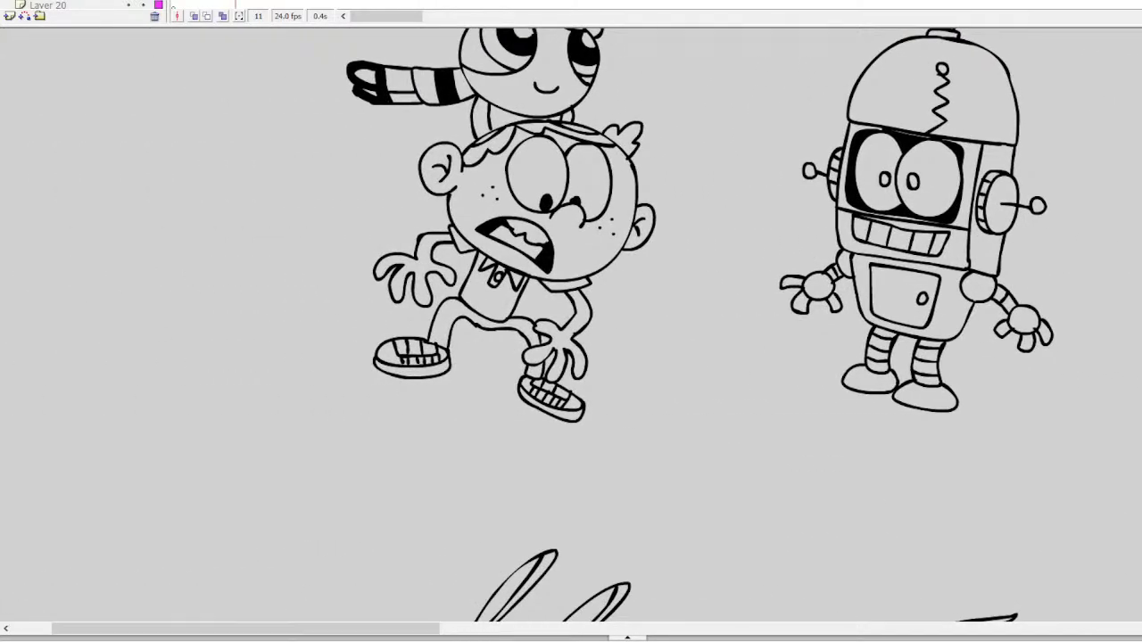
scroll(571, 326, "up", 15)
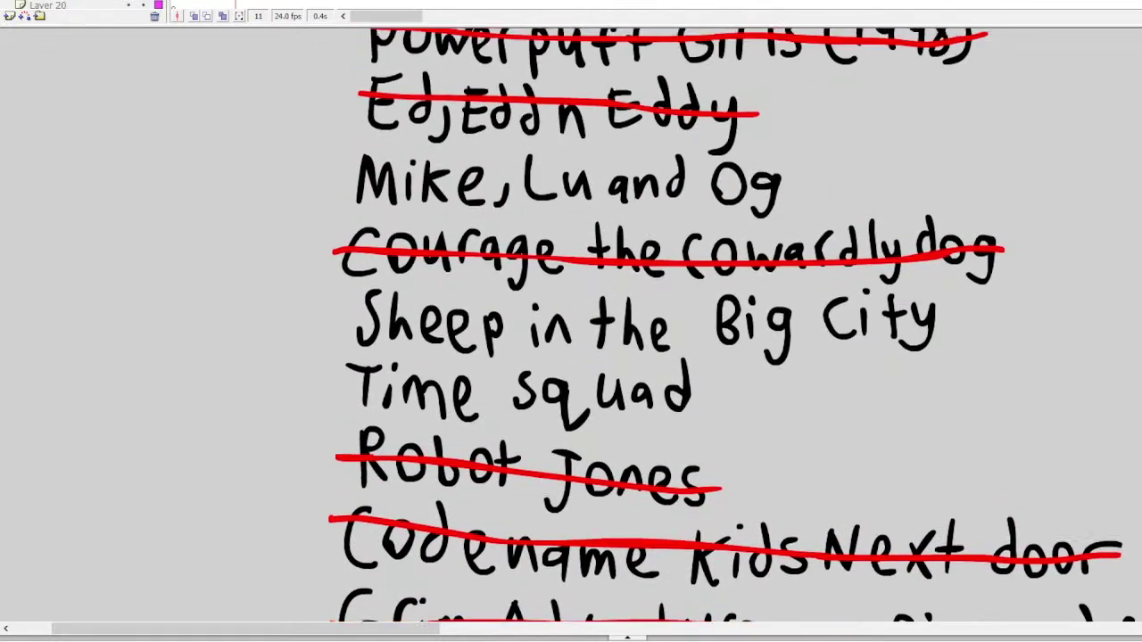
scroll(571, 326, "up", 2)
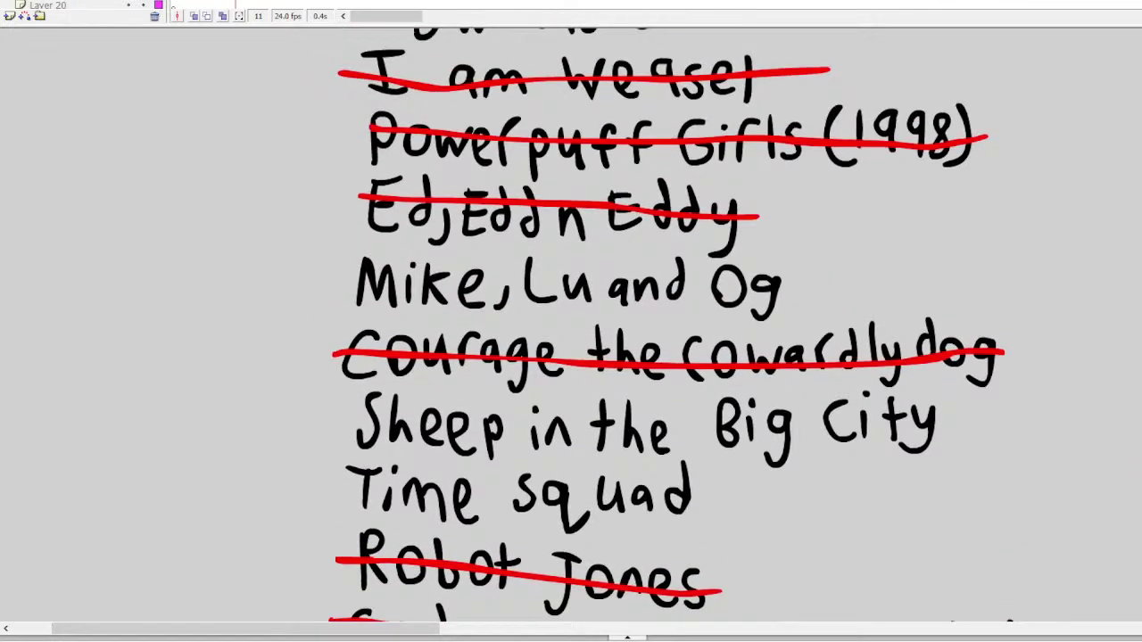
left_click(616, 207)
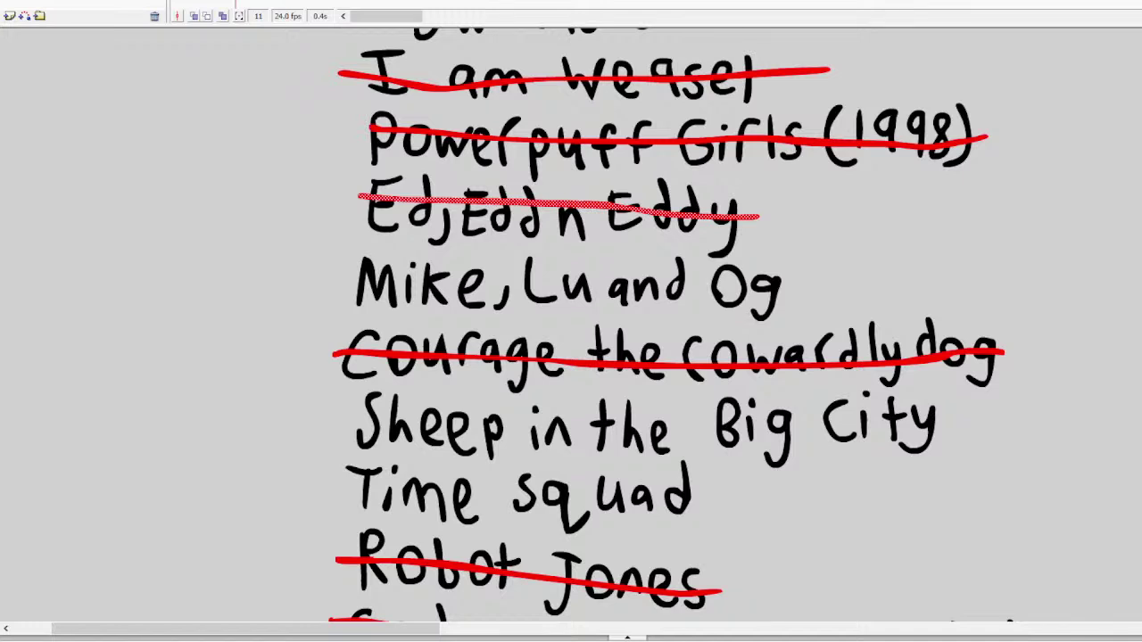
mouse_move(808, 297)
left_mouse_down()
mouse_move(677, 302)
mouse_move(478, 283)
left_mouse_up()
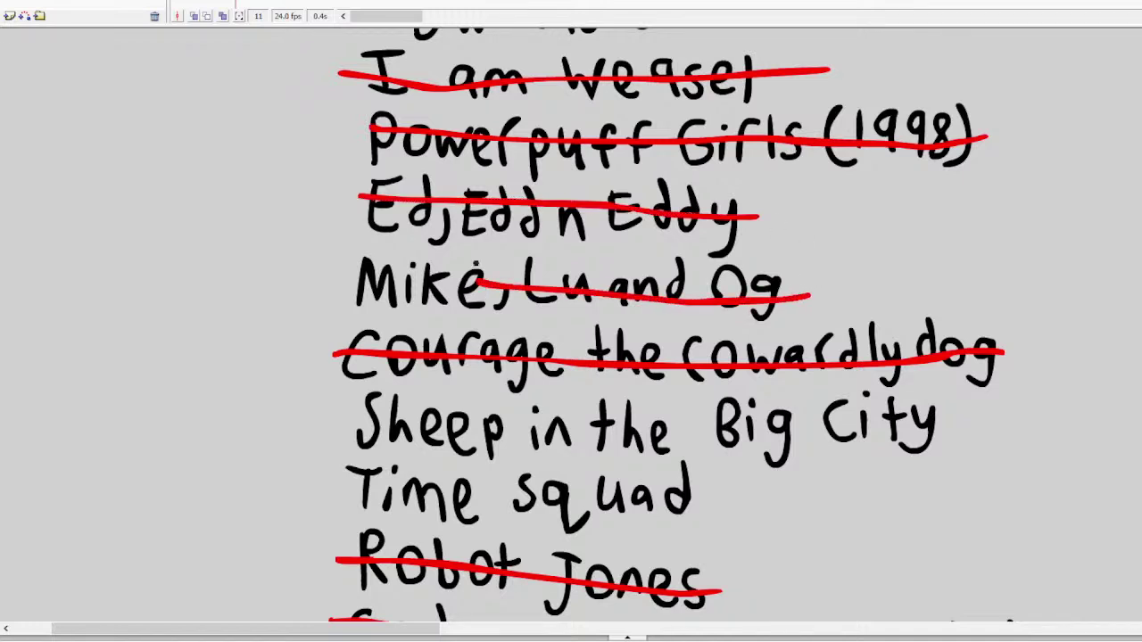
key("ctrl+z")
left_click_drag(798, 290, 357, 282)
Start a new character in the empty area beside the freckled boy with a round eye containing a spiral
scroll(571, 321, "down", 2)
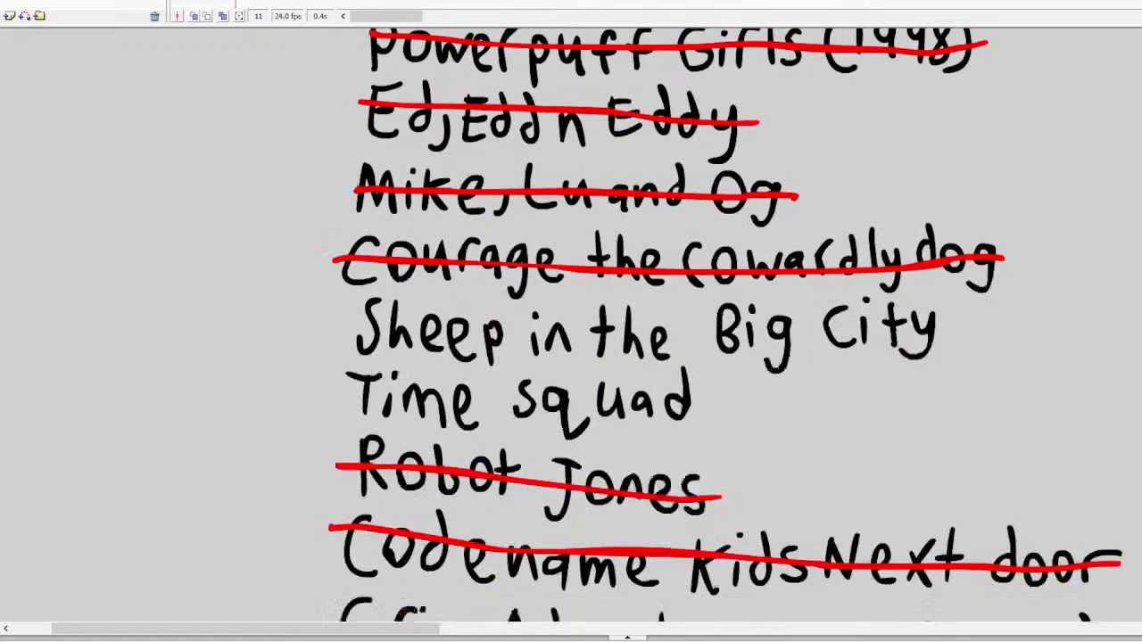
scroll(570, 321, "down", 4)
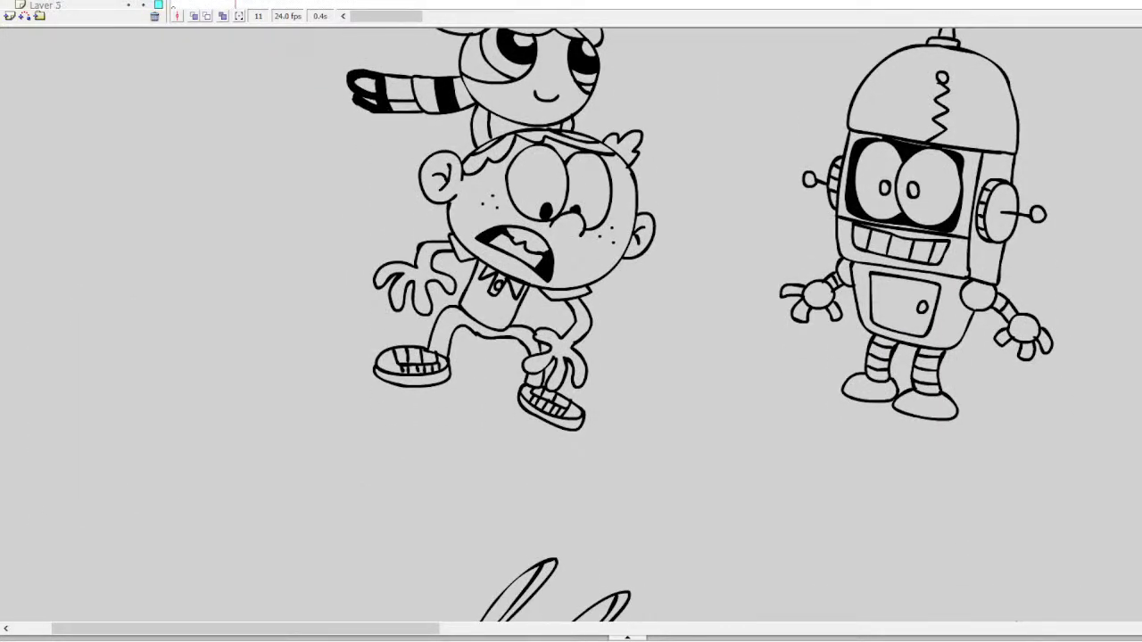
left_click(141, 208)
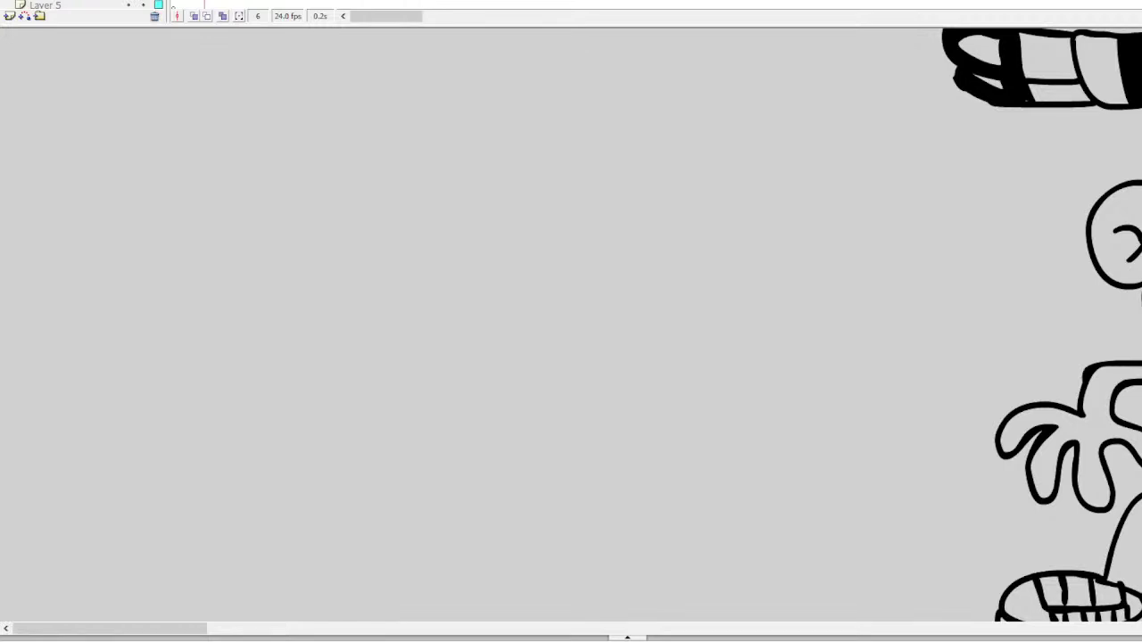
mouse_move(411, 243)
left_mouse_down()
mouse_move(348, 272)
mouse_move(421, 328)
mouse_move(403, 243)
left_mouse_up()
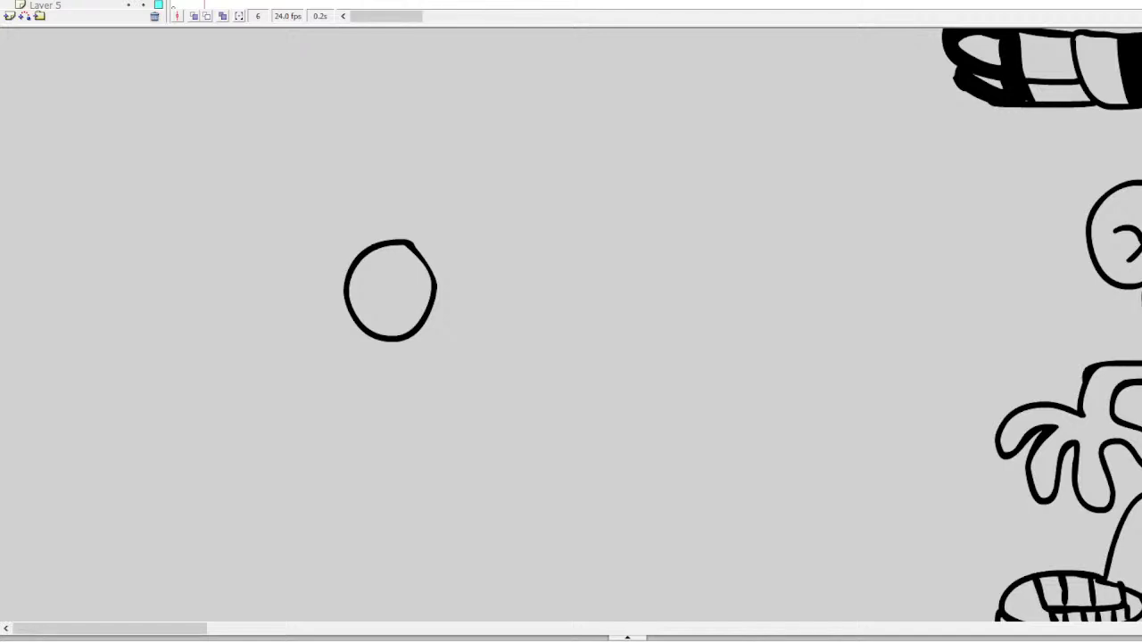
mouse_move(391, 262)
left_mouse_down()
mouse_move(403, 266)
mouse_move(382, 294)
mouse_move(397, 287)
left_mouse_up()
mouse_move(369, 344)
left_mouse_down()
mouse_move(339, 347)
mouse_move(343, 394)
mouse_move(408, 403)
mouse_move(420, 356)
mouse_move(377, 365)
left_mouse_up()
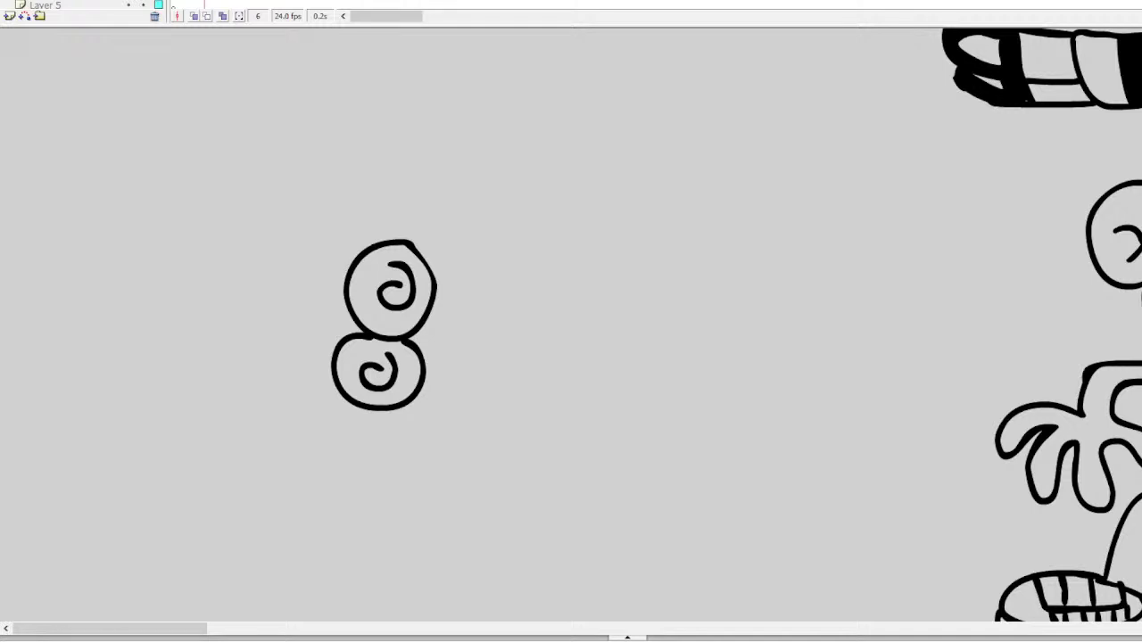
mouse_move(346, 291)
left_mouse_down()
mouse_move(217, 276)
mouse_move(166, 324)
mouse_move(309, 367)
left_mouse_up()
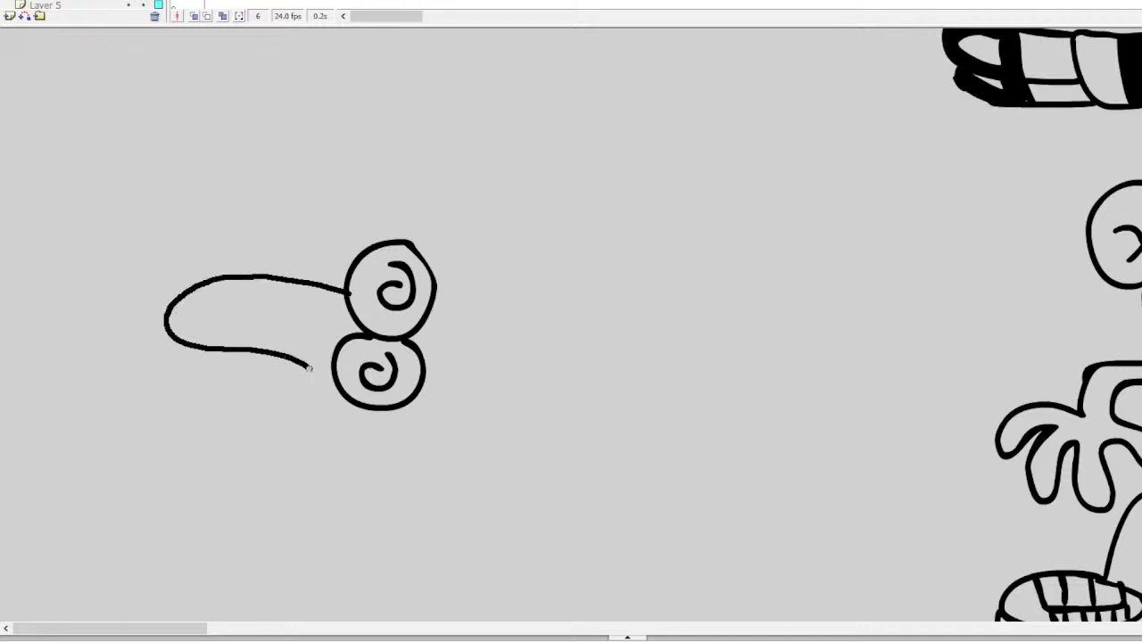
key("ctrl+z")
left_click_drag(347, 297, 251, 294)
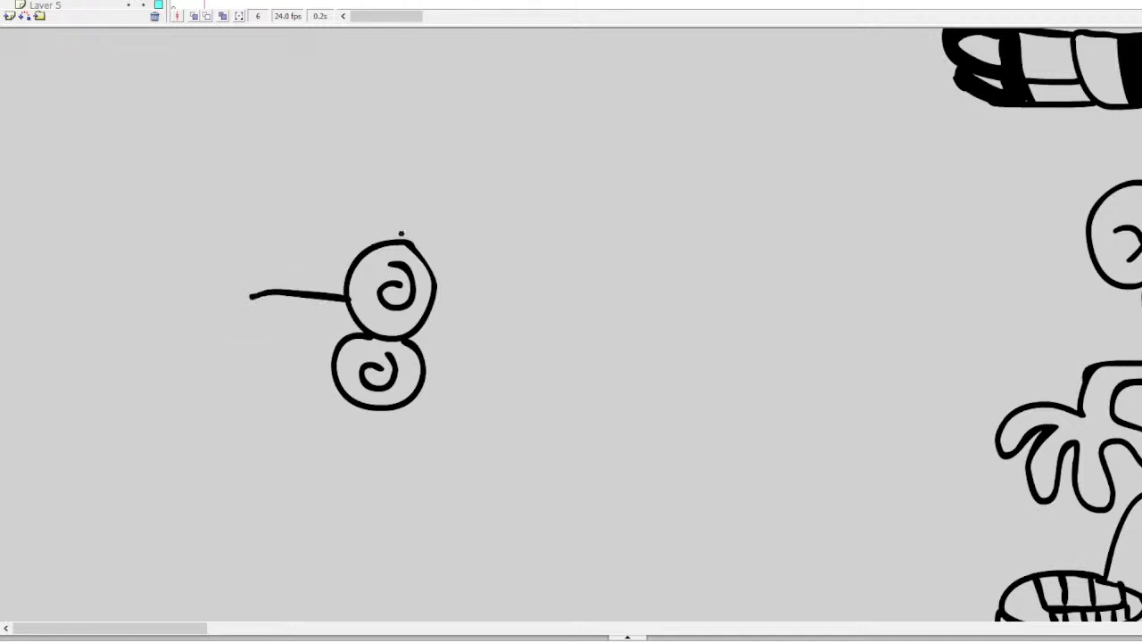
key("ctrl+z")
key("ctrl+z")
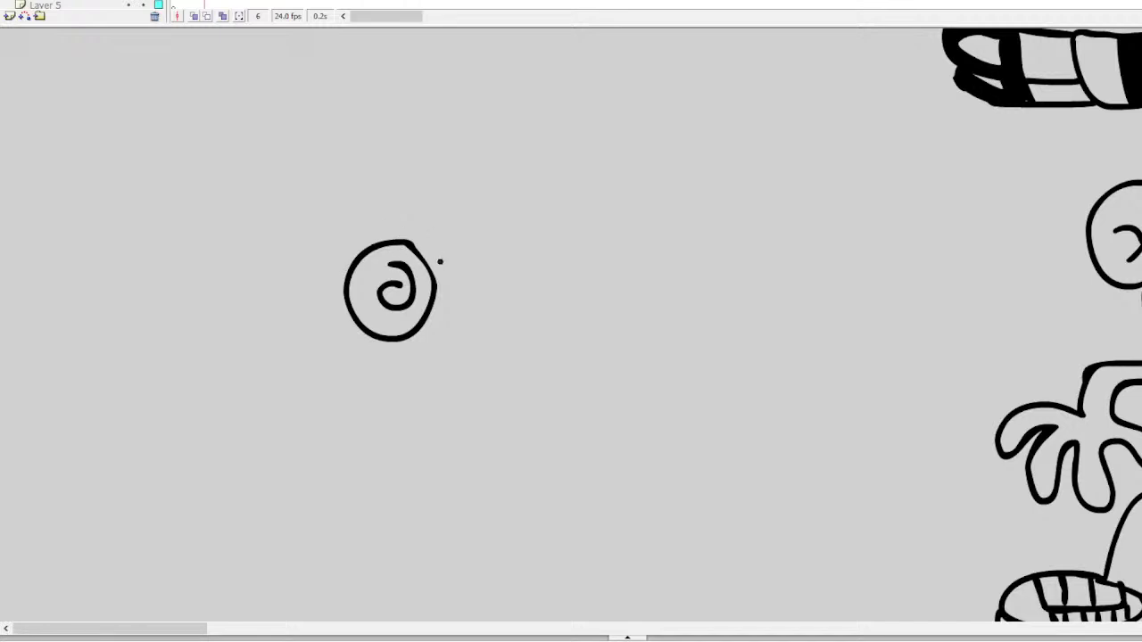
Draw a second spiral eye overlapping the first and a tall rounded snout above them with two short nostril marks
mouse_move(432, 266)
left_mouse_down()
mouse_move(449, 248)
mouse_move(495, 287)
mouse_move(435, 335)
mouse_move(432, 267)
mouse_move(460, 267)
mouse_move(475, 283)
mouse_move(445, 303)
mouse_move(461, 287)
left_mouse_up()
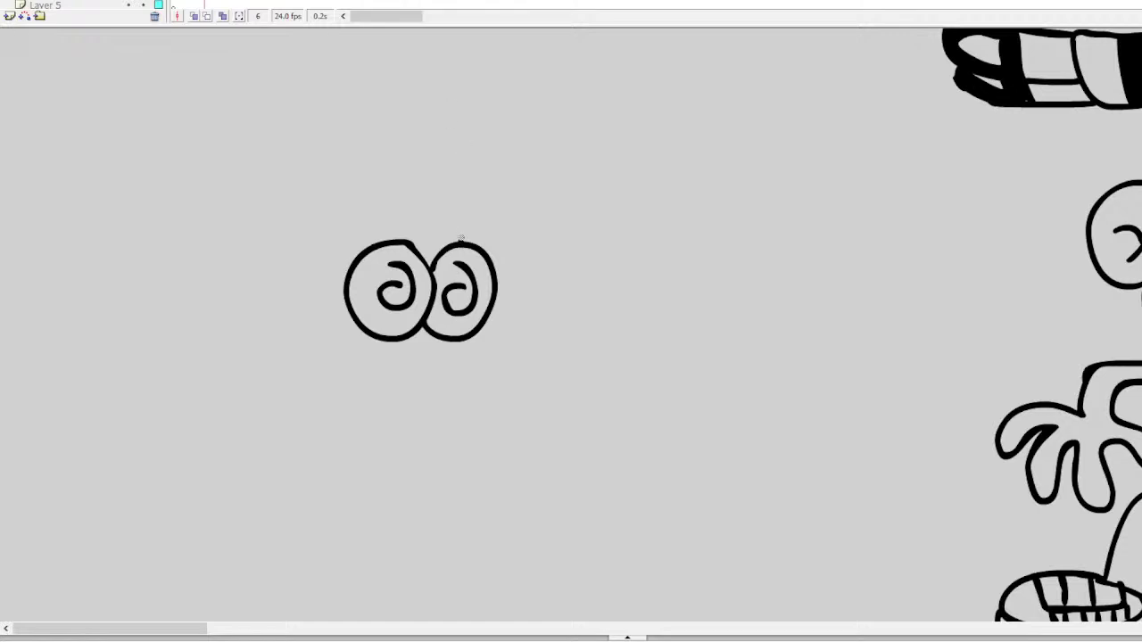
mouse_move(461, 238)
left_mouse_down()
mouse_move(432, 183)
mouse_move(379, 136)
mouse_move(337, 134)
mouse_move(341, 247)
left_mouse_up()
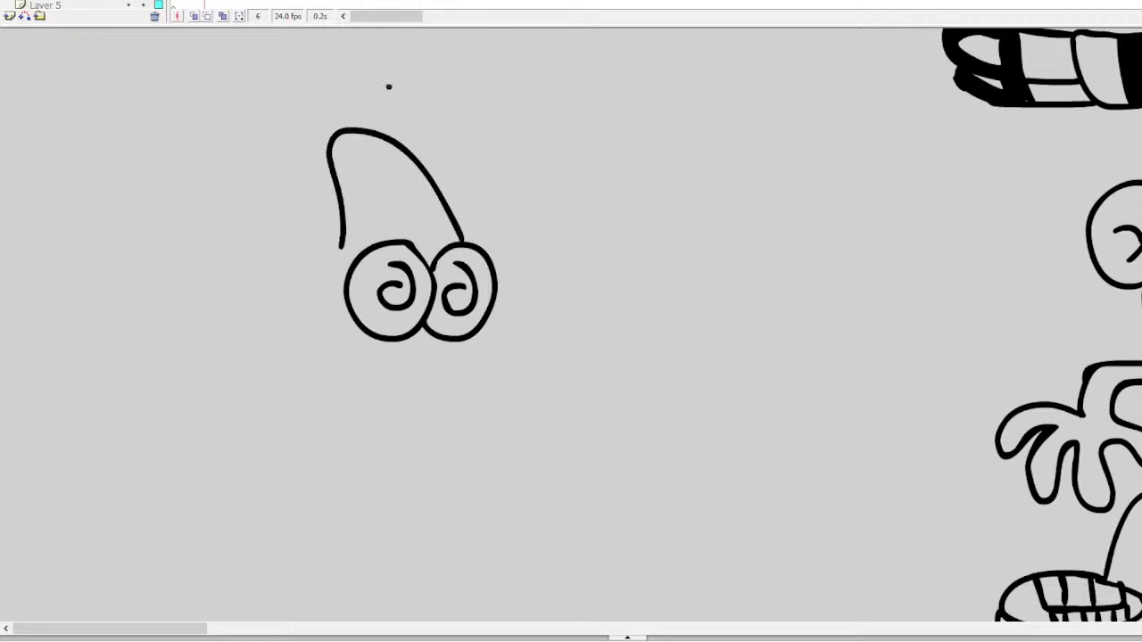
left_click_drag(360, 147, 372, 155)
Add a jagged-ended shape behind the eyes, and draw a band with a small circle beneath them plus two long hanging ears
mouse_move(340, 212)
left_mouse_down()
mouse_move(274, 238)
mouse_move(266, 304)
left_mouse_up()
left_click_drag(343, 301, 268, 292)
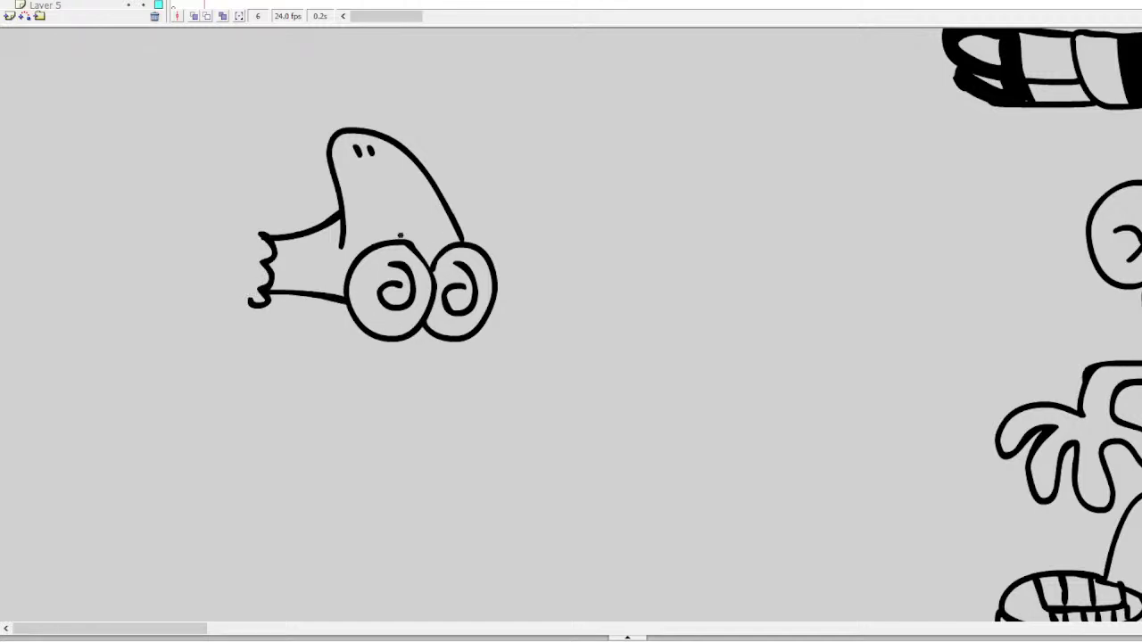
mouse_move(377, 335)
left_mouse_down()
mouse_move(441, 316)
mouse_move(447, 327)
mouse_move(430, 326)
mouse_move(469, 315)
mouse_move(495, 328)
mouse_move(471, 346)
mouse_move(368, 330)
left_mouse_up()
mouse_move(458, 328)
left_mouse_down()
mouse_move(481, 328)
mouse_move(434, 335)
mouse_move(417, 332)
mouse_move(453, 324)
mouse_move(424, 321)
mouse_move(389, 335)
mouse_move(446, 331)
mouse_move(433, 318)
mouse_move(444, 335)
mouse_move(435, 321)
mouse_move(551, 352)
mouse_move(526, 366)
mouse_move(496, 339)
mouse_move(484, 408)
mouse_move(416, 350)
left_mouse_up()
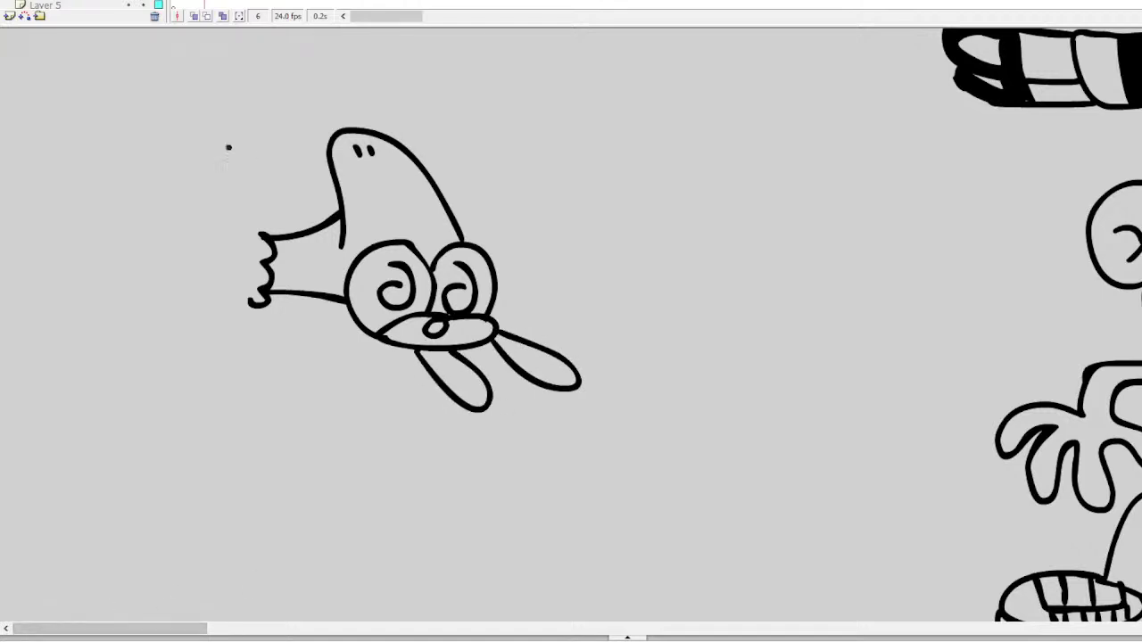
Draw a narrow tapering front leg with a ragged cuff and a split hoof, extending away from the spiral-eyed character's jagged collar
mouse_move(204, 230)
left_mouse_down()
mouse_move(205, 273)
mouse_move(85, 239)
mouse_move(168, 239)
mouse_move(88, 234)
mouse_move(104, 242)
mouse_move(98, 266)
mouse_move(189, 263)
mouse_move(106, 238)
mouse_move(109, 249)
mouse_move(88, 251)
mouse_move(198, 278)
left_mouse_up()
key("ctrl+z")
key("ctrl+z")
key("ctrl+z")
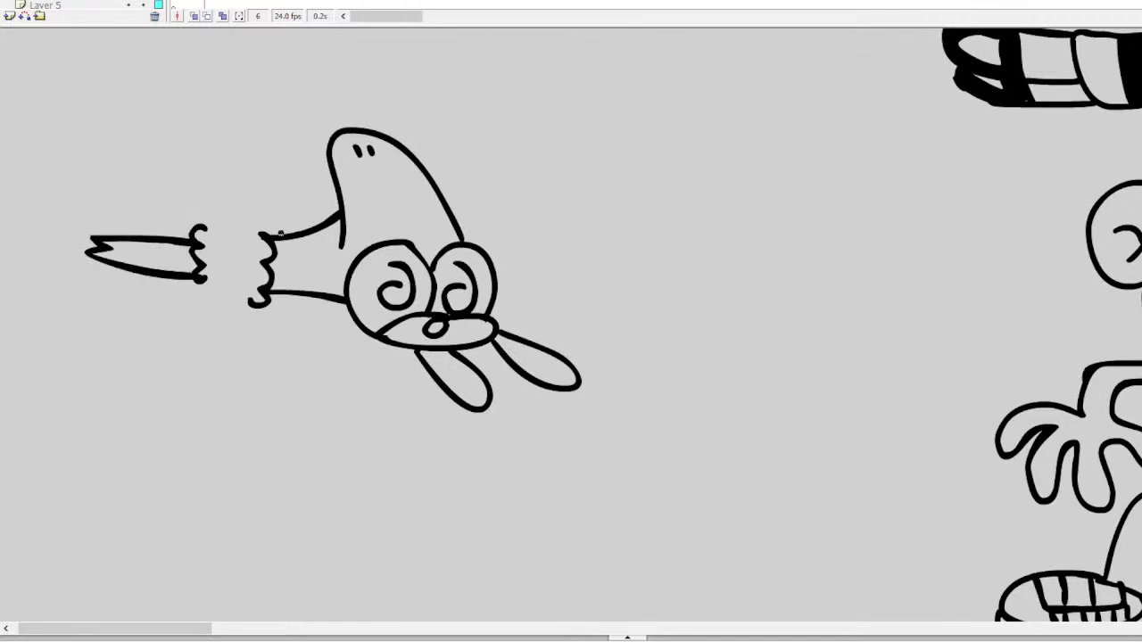
Draw a closed scalloped outline around the front leg, joined to the collar, to form the spiral-eyed character's woolly body
mouse_move(281, 233)
left_mouse_down()
mouse_move(238, 201)
mouse_move(147, 181)
mouse_move(82, 189)
left_mouse_up()
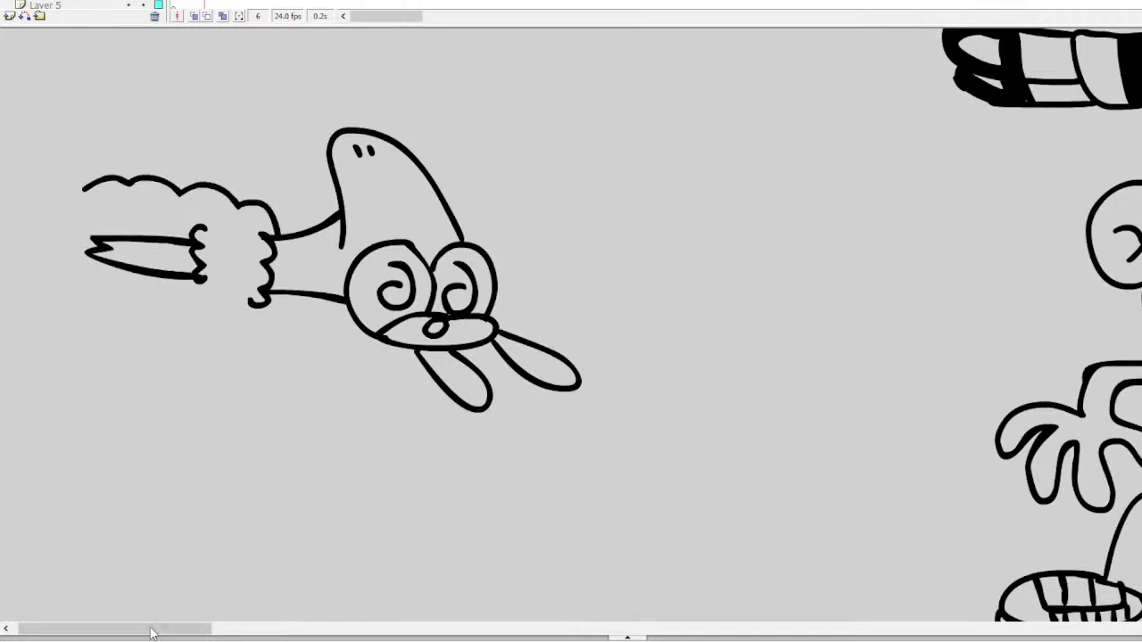
left_click_drag(150, 633, 76, 589)
mouse_move(116, 186)
left_mouse_down()
mouse_move(76, 191)
mouse_move(100, 276)
left_mouse_up()
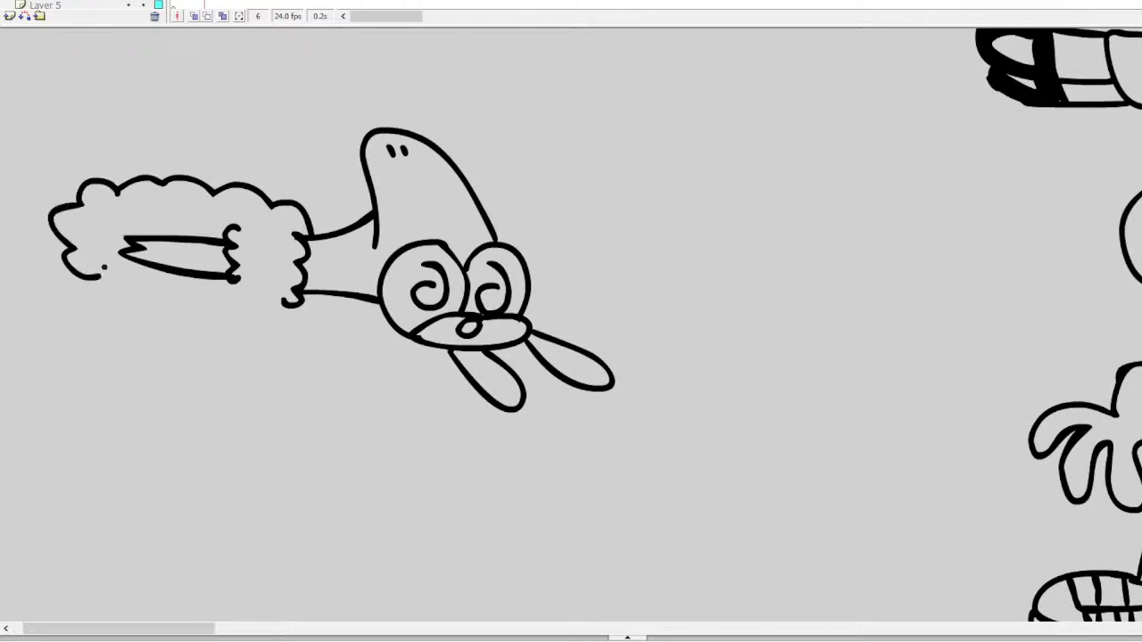
mouse_move(278, 298)
left_mouse_down()
mouse_move(219, 312)
mouse_move(123, 295)
mouse_move(76, 271)
left_mouse_up()
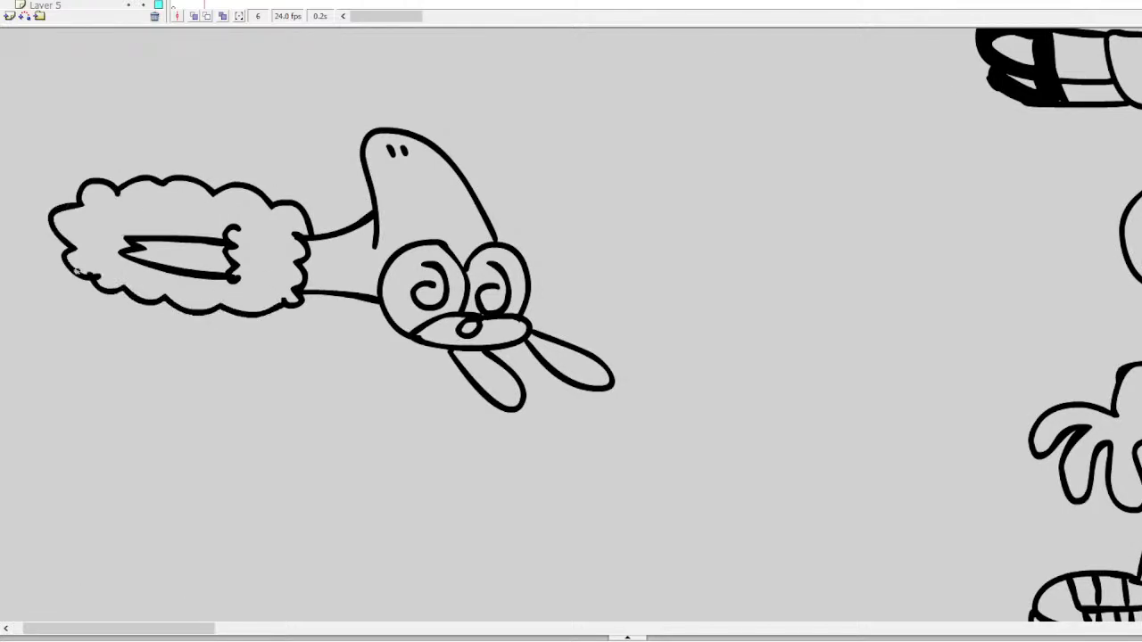
Add two upward legs with split hooves to the woolly body and a long rounded tail at its rear end
mouse_move(66, 204)
left_mouse_down()
mouse_move(75, 123)
mouse_move(82, 141)
mouse_move(97, 120)
mouse_move(96, 170)
mouse_move(163, 129)
mouse_move(166, 171)
left_mouse_up()
mouse_move(64, 247)
left_mouse_down()
mouse_move(50, 246)
mouse_move(27, 274)
mouse_move(61, 257)
left_mouse_up()
left_click_drag(137, 630, 121, 630)
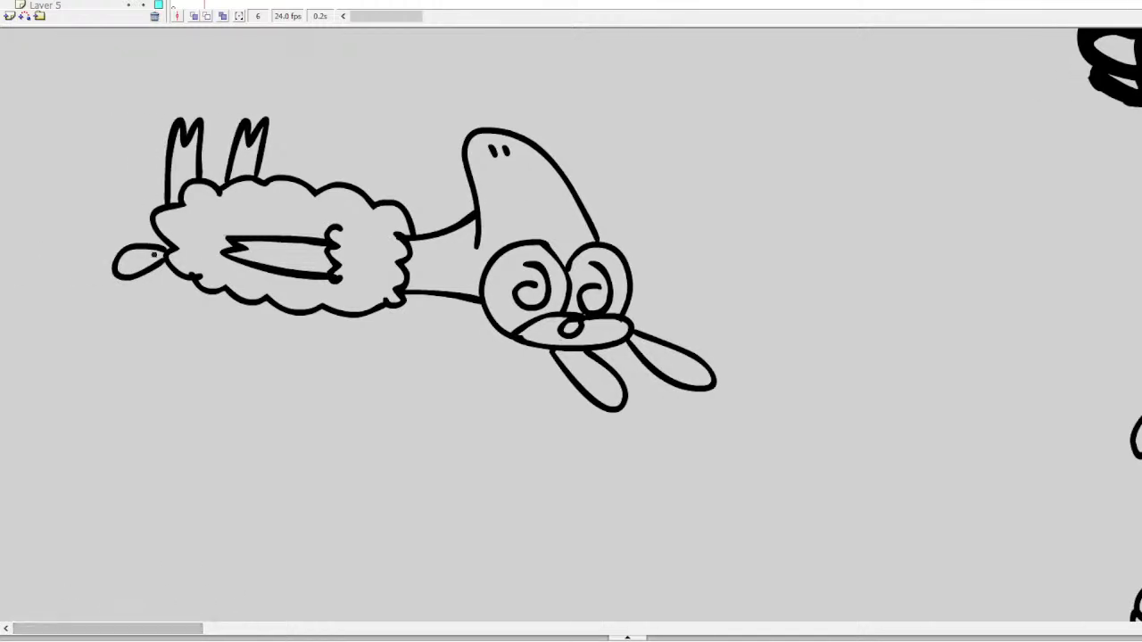
key("ctrl+z")
mouse_move(166, 253)
left_mouse_down()
mouse_move(97, 258)
mouse_move(138, 278)
mouse_move(161, 258)
left_mouse_up()
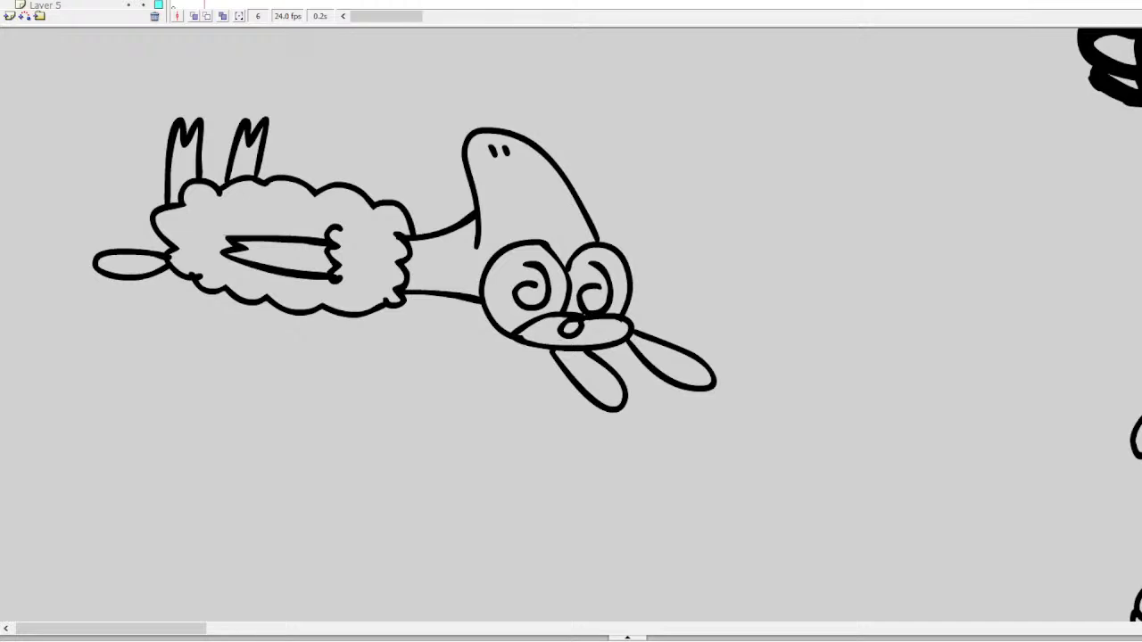
Draw an open curved loop with a small narrow inner loop in the empty space beside the character's snout
scroll(570, 339, "up", 3)
mouse_move(604, 254)
left_mouse_down()
mouse_move(666, 255)
mouse_move(692, 303)
mouse_move(605, 285)
mouse_move(634, 288)
left_mouse_up()
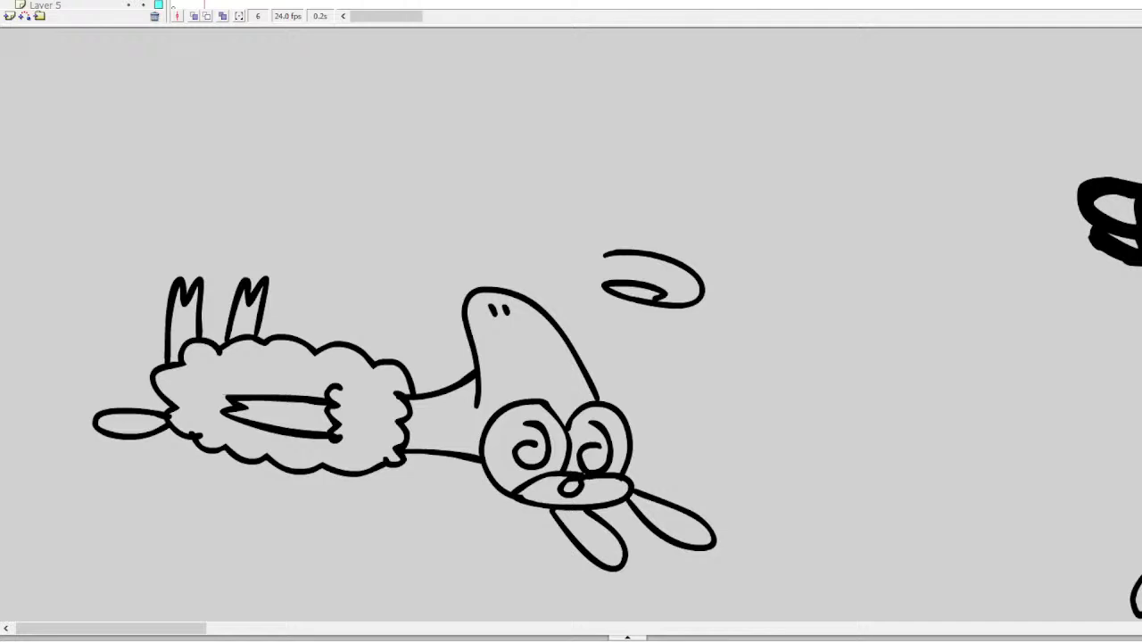
scroll(115, 616, "left", 1)
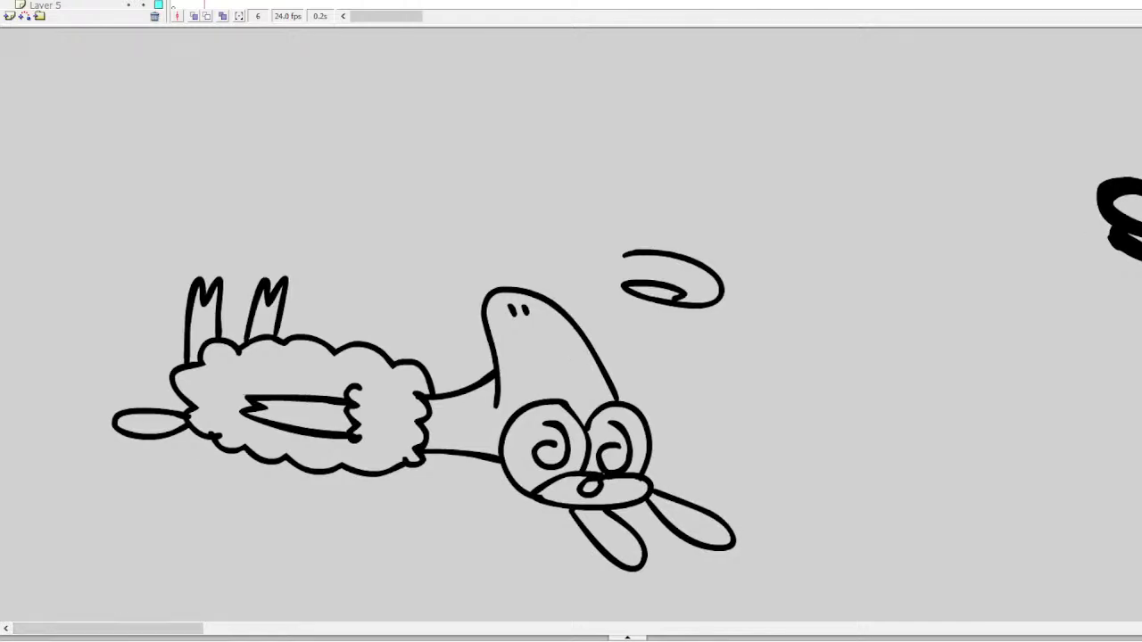
Start a new character in the empty area above the woolly animal with a wide V-shaped brow line
scroll(571, 357, "up", 3)
scroll(571, 357, "up", 1)
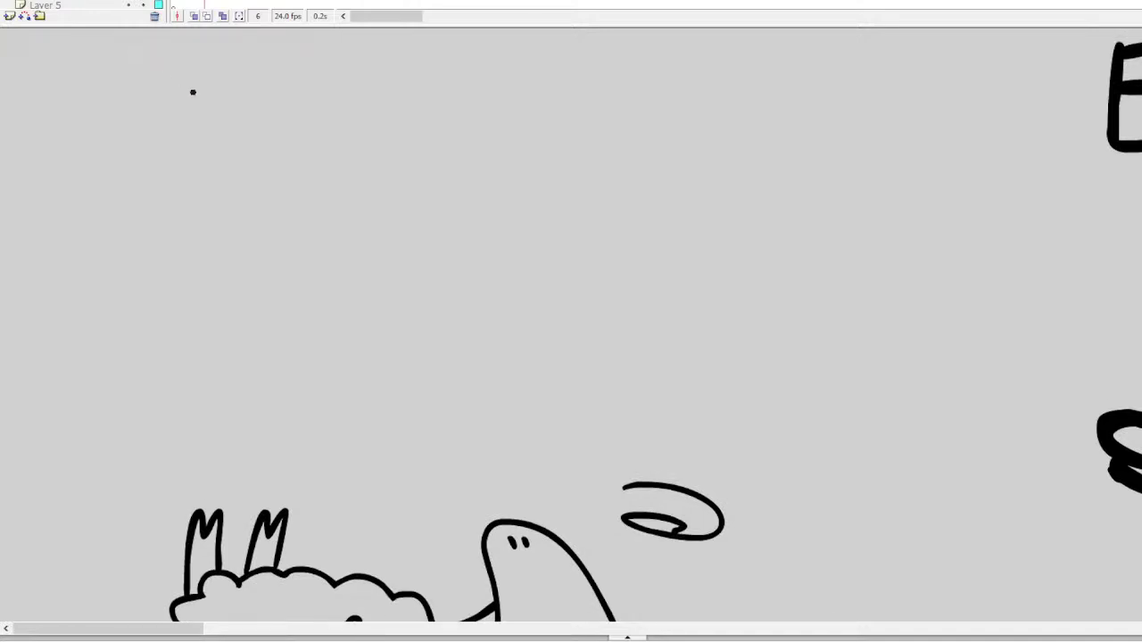
mouse_move(294, 92)
left_mouse_down()
mouse_move(326, 127)
mouse_move(365, 128)
mouse_move(421, 100)
left_mouse_up()
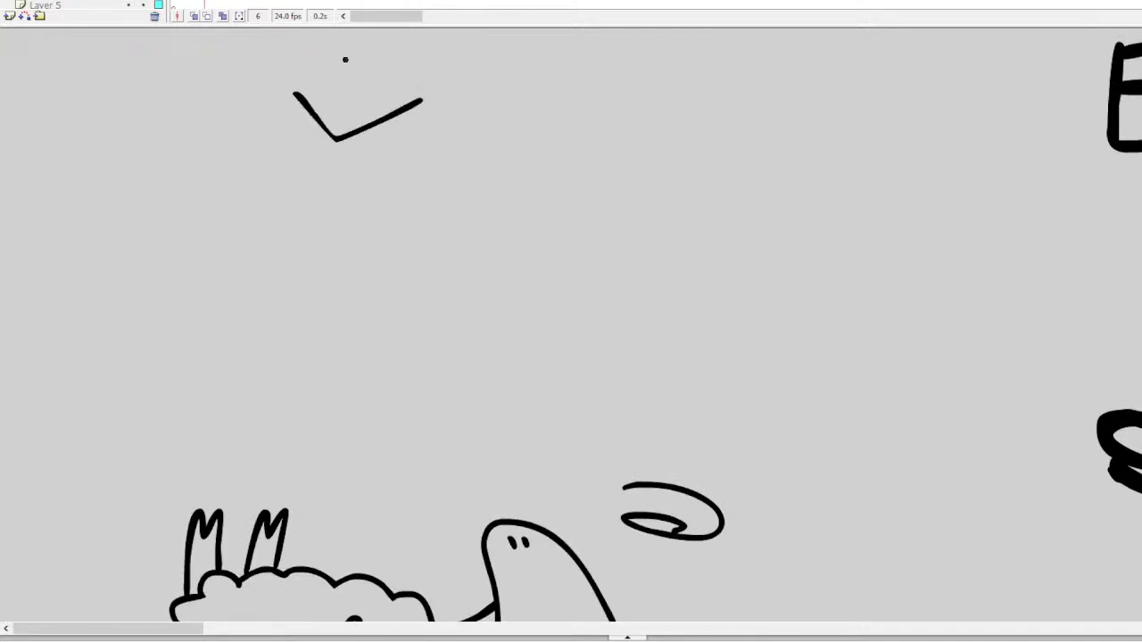
key("ctrl+z")
mouse_move(319, 98)
left_mouse_down()
mouse_move(365, 140)
mouse_move(419, 106)
left_mouse_up()
mouse_move(319, 104)
left_mouse_down()
mouse_move(259, 113)
mouse_move(255, 130)
left_mouse_up()
key("ctrl+z")
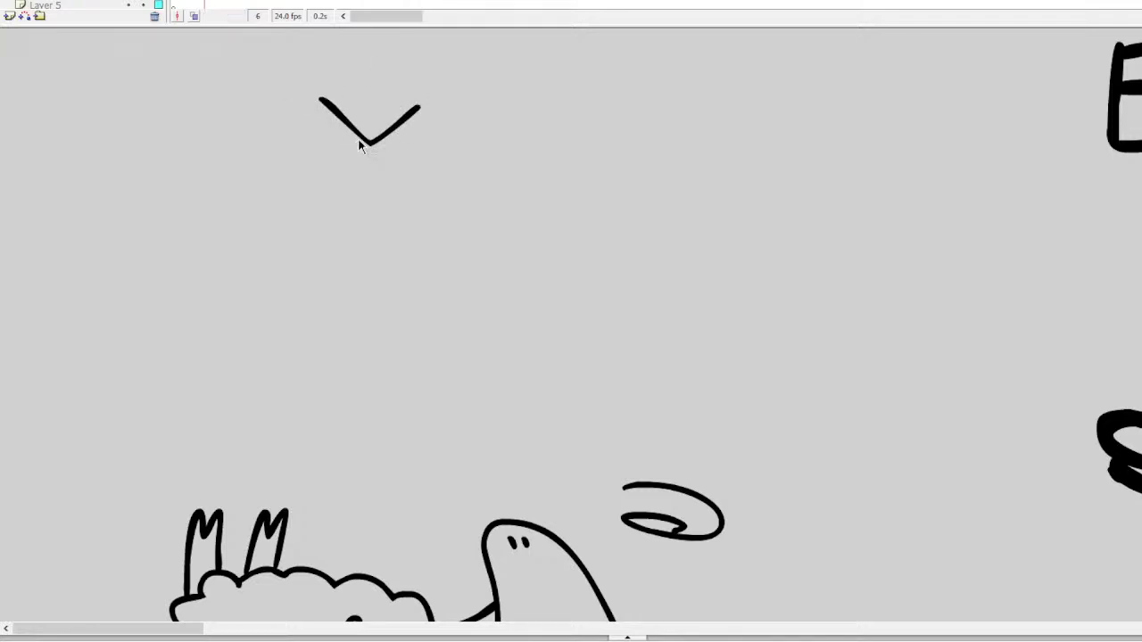
Draw a curved lower lid for the left eye and extend the brow outward above it in an angled line
mouse_move(362, 141)
left_mouse_down()
mouse_move(288, 158)
mouse_move(227, 130)
left_mouse_up()
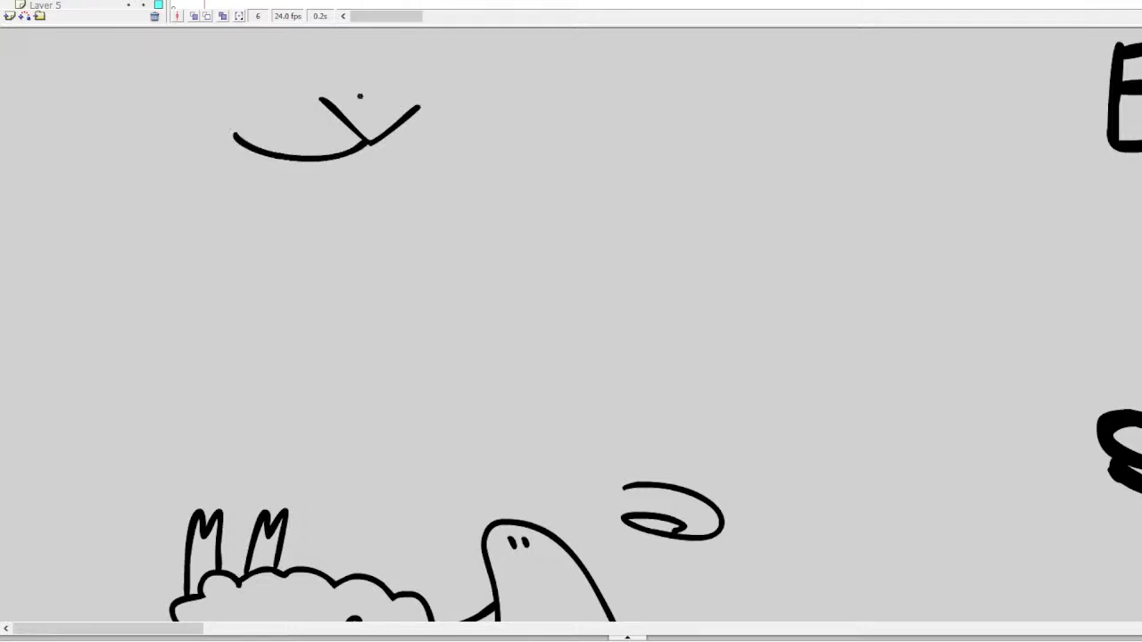
key("ctrl+z")
mouse_move(362, 141)
left_mouse_down()
mouse_move(305, 150)
mouse_move(260, 117)
left_mouse_up()
mouse_move(324, 100)
left_mouse_down()
mouse_move(274, 104)
mouse_move(326, 102)
mouse_move(294, 94)
mouse_move(200, 109)
left_mouse_up()
key("ctrl+z")
Extend the brow over the right eye and draw that eye with a curved lower lid, round iris and dark slit pupil
left_click_drag(415, 107, 500, 110)
mouse_move(386, 136)
left_mouse_down()
mouse_move(432, 157)
mouse_move(491, 108)
mouse_move(435, 154)
mouse_move(412, 123)
mouse_move(465, 132)
mouse_move(441, 111)
mouse_move(440, 152)
mouse_move(446, 123)
left_mouse_up()
key("ctrl+z")
left_click(435, 119)
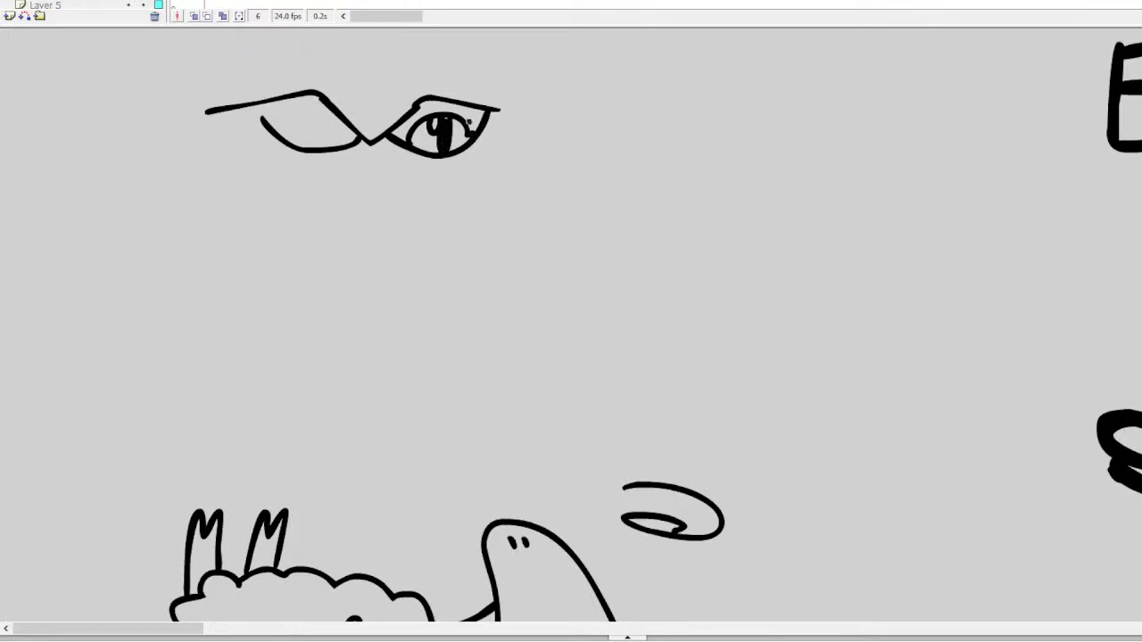
Draw a matching iris with a dark slit pupil in the left eye and a closed wavy mouth beneath both eyes
mouse_move(280, 133)
left_mouse_down()
mouse_move(321, 115)
mouse_move(350, 141)
left_mouse_up()
mouse_move(301, 110)
left_mouse_down()
mouse_move(319, 147)
mouse_move(320, 135)
left_mouse_up()
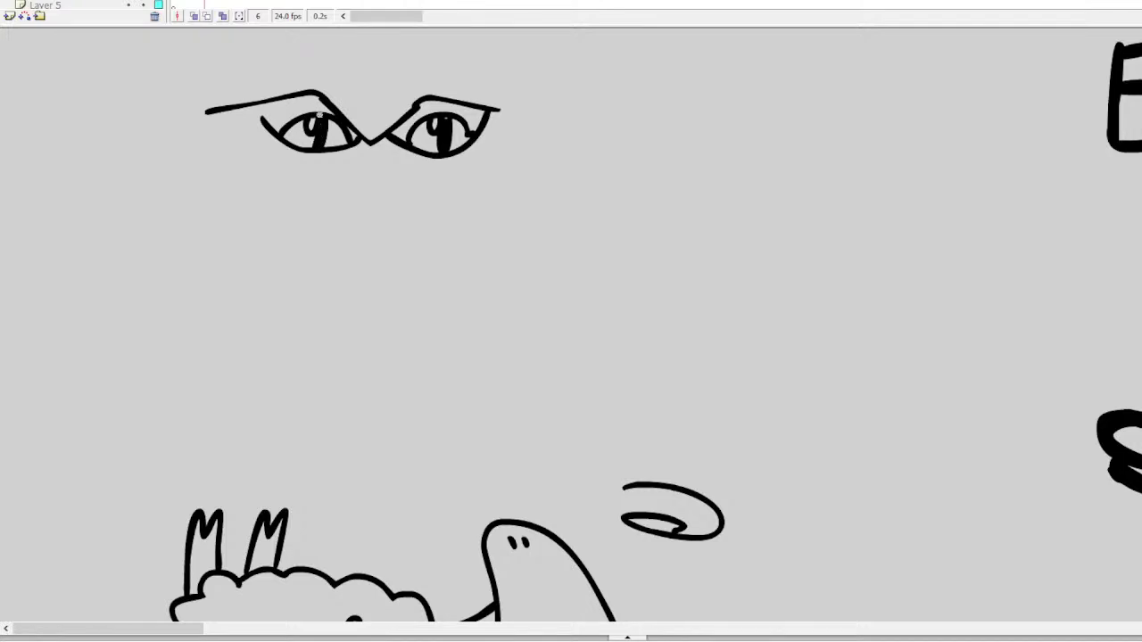
mouse_move(309, 174)
left_mouse_down()
mouse_move(395, 193)
mouse_move(432, 178)
mouse_move(395, 205)
mouse_move(367, 194)
mouse_move(337, 203)
mouse_move(307, 172)
left_mouse_up()
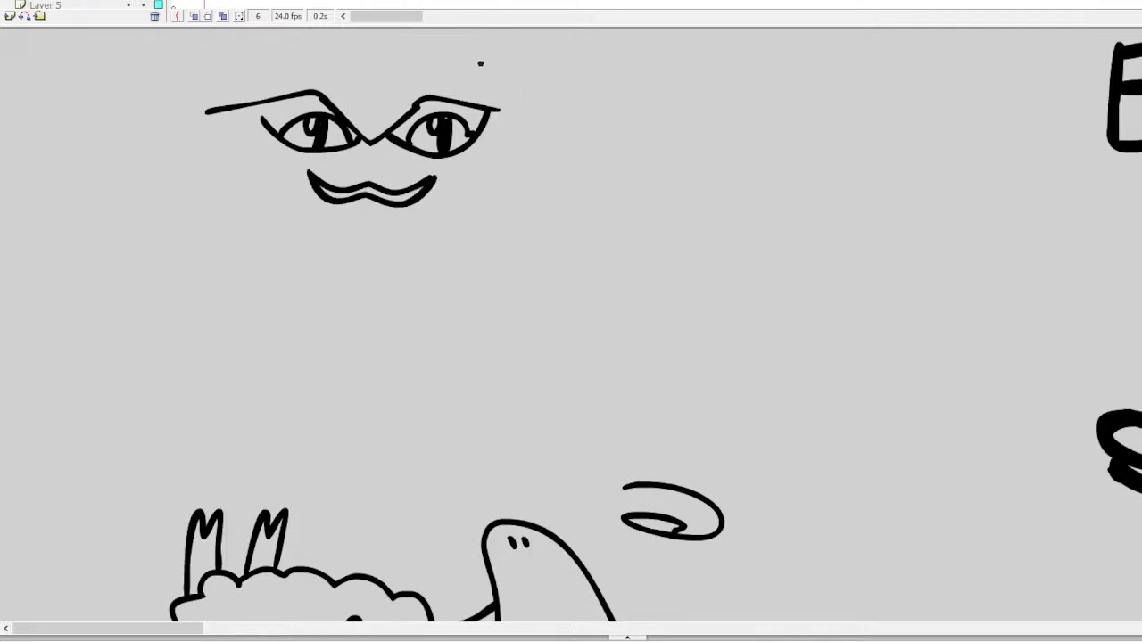
Outline the lower face with a curve on each side leaving a small gap at the chin, and thicken both lower eyelids
mouse_move(231, 109)
left_mouse_down()
mouse_move(302, 207)
mouse_move(365, 224)
mouse_move(429, 217)
mouse_move(481, 180)
mouse_move(500, 113)
left_mouse_up()
key("ctrl+z")
mouse_move(219, 112)
left_mouse_down()
mouse_move(254, 181)
mouse_move(371, 226)
left_mouse_up()
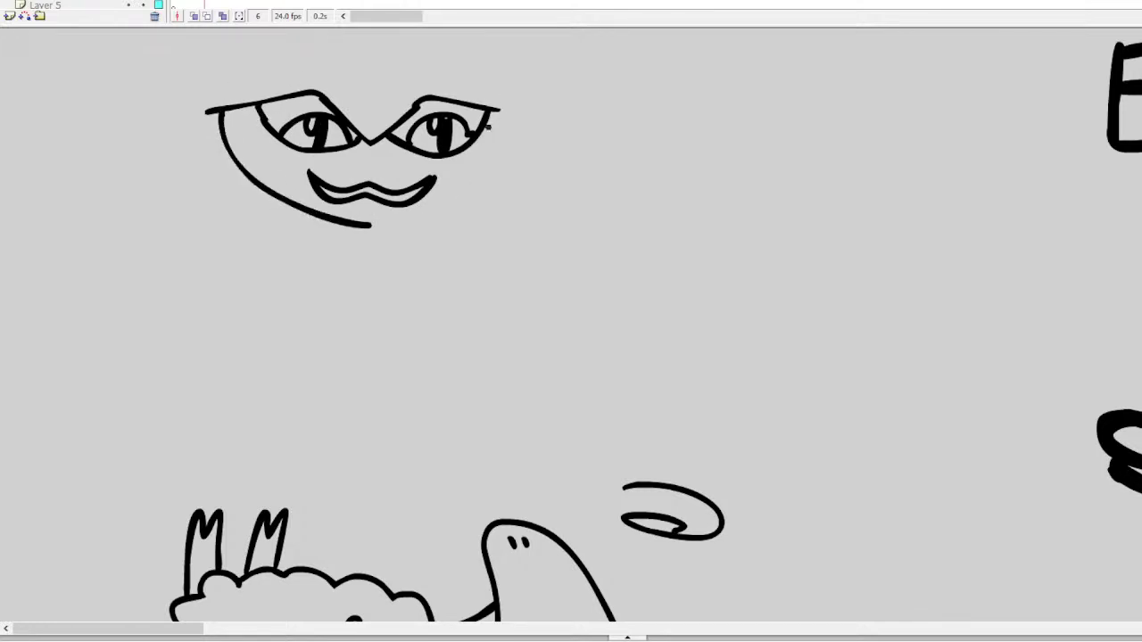
mouse_move(500, 109)
left_mouse_down()
mouse_move(493, 150)
mouse_move(461, 198)
mouse_move(407, 229)
left_mouse_up()
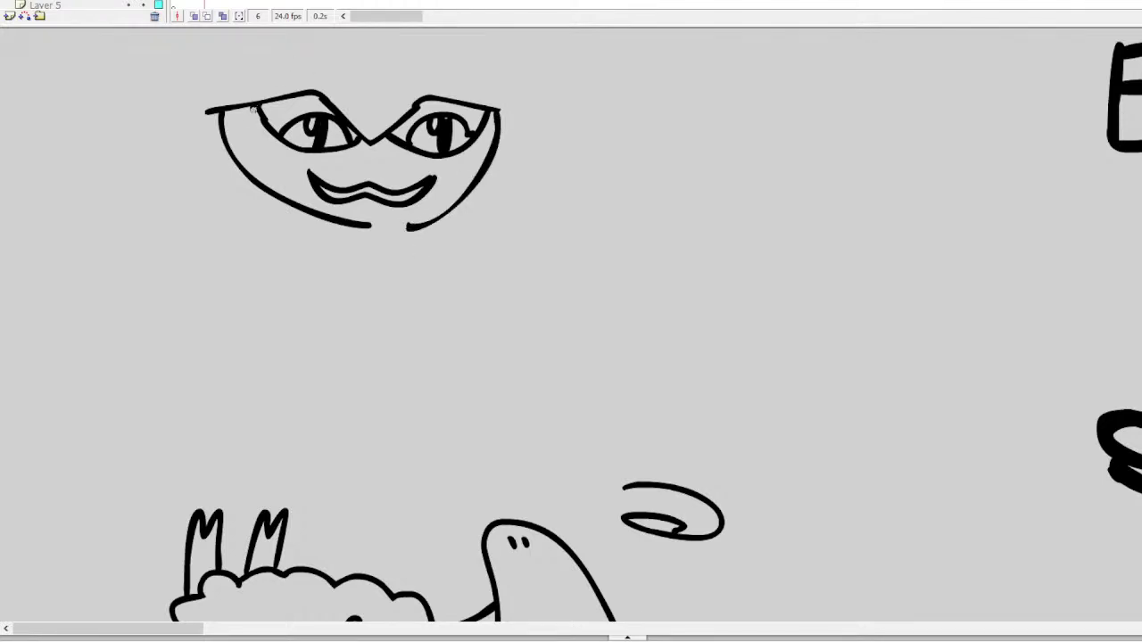
mouse_move(253, 107)
left_mouse_down()
mouse_move(285, 148)
mouse_move(331, 158)
mouse_move(357, 141)
left_mouse_up()
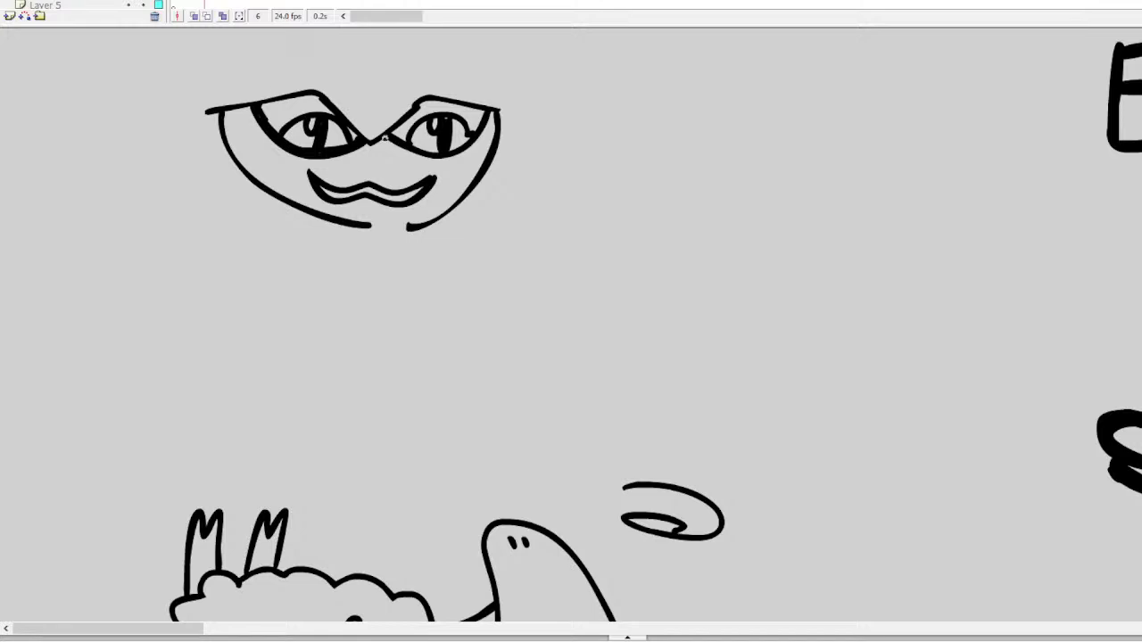
mouse_move(386, 139)
left_mouse_down()
mouse_move(414, 157)
mouse_move(459, 159)
mouse_move(494, 112)
left_mouse_up()
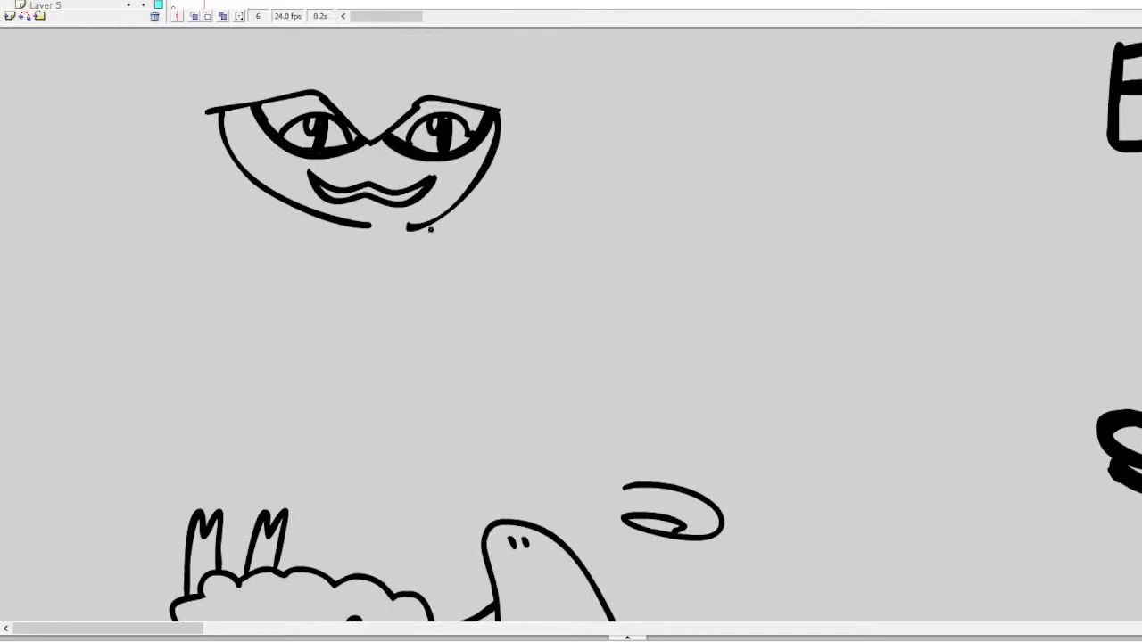
Draw a rounded neck shape beneath the chin and a sloping shoulder line running down from its left side
mouse_move(430, 225)
left_mouse_down()
mouse_move(445, 274)
mouse_move(364, 279)
left_mouse_up()
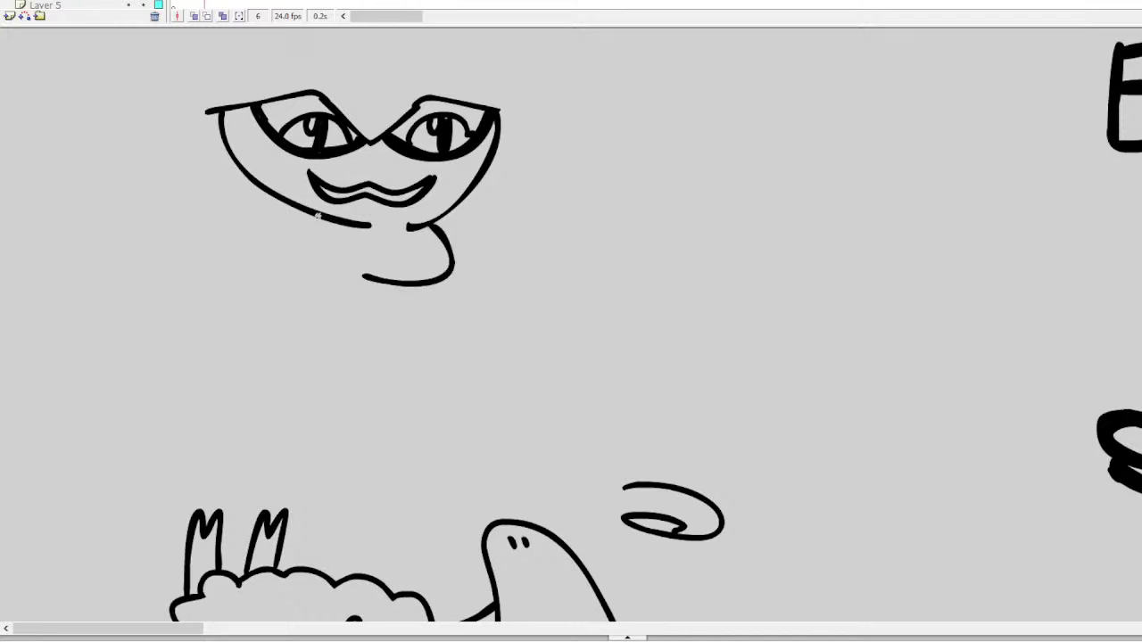
mouse_move(317, 216)
left_mouse_down()
mouse_move(311, 281)
mouse_move(256, 366)
left_mouse_up()
key("ctrl+z")
mouse_move(314, 259)
left_mouse_down()
mouse_move(275, 317)
mouse_move(223, 361)
left_mouse_up()
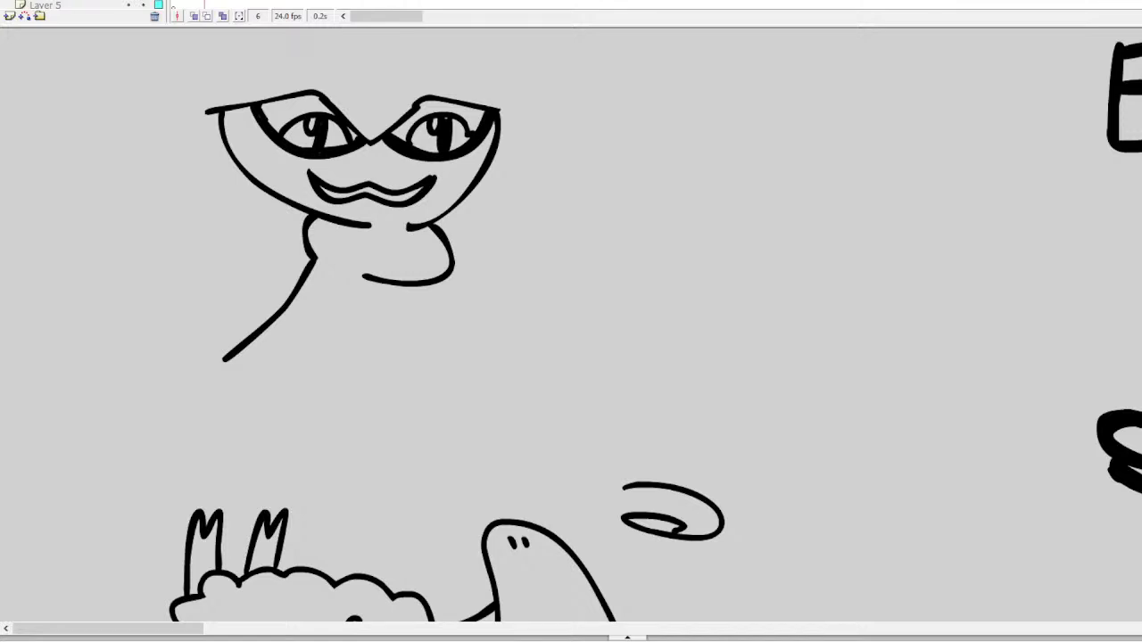
left_click_drag(374, 100, 553, 490)
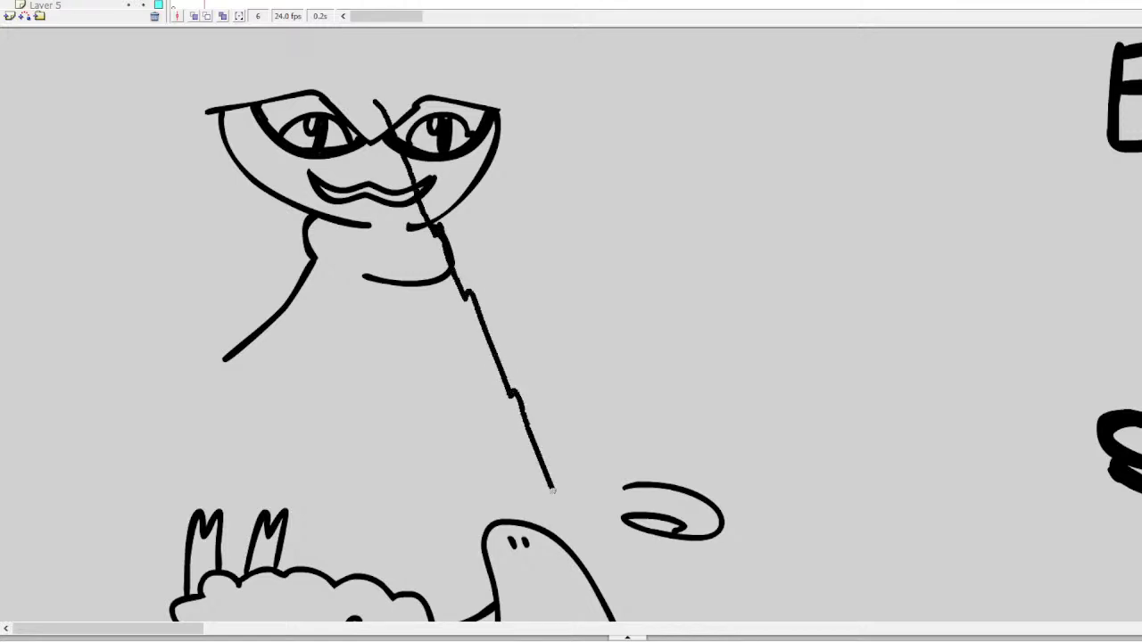
scroll(571, 321, "down", 4)
scroll(571, 321, "up", 2)
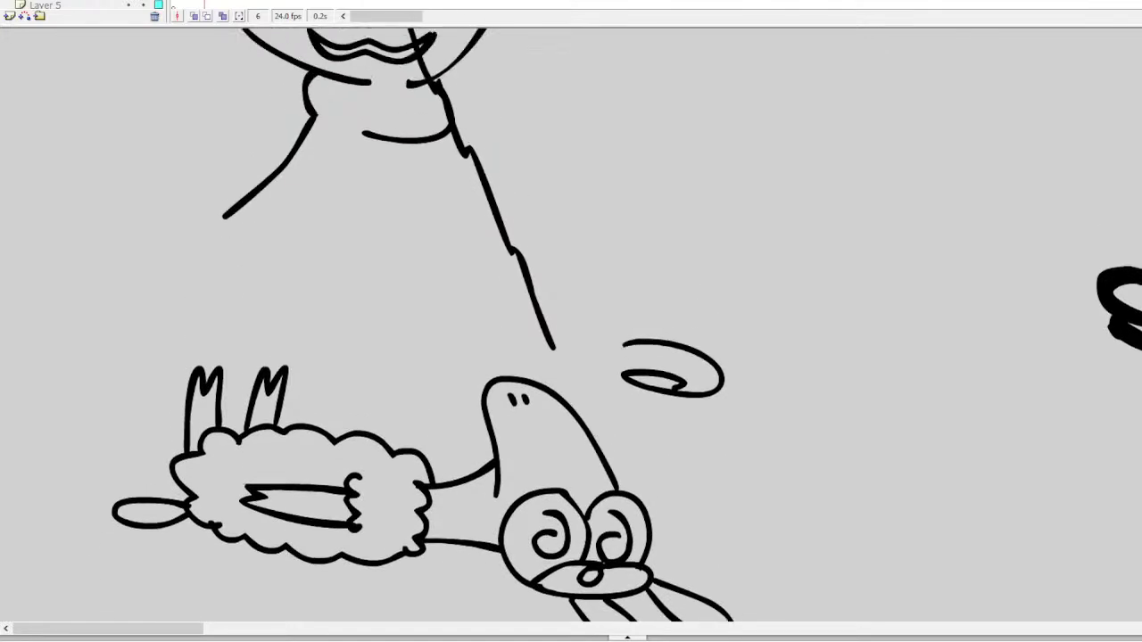
scroll(571, 321, "down", 1)
key("ctrl+z")
mouse_move(553, 485)
left_mouse_down()
mouse_move(533, 496)
mouse_move(581, 508)
mouse_move(641, 498)
mouse_move(602, 478)
mouse_move(545, 181)
left_mouse_up()
key("ctrl+z")
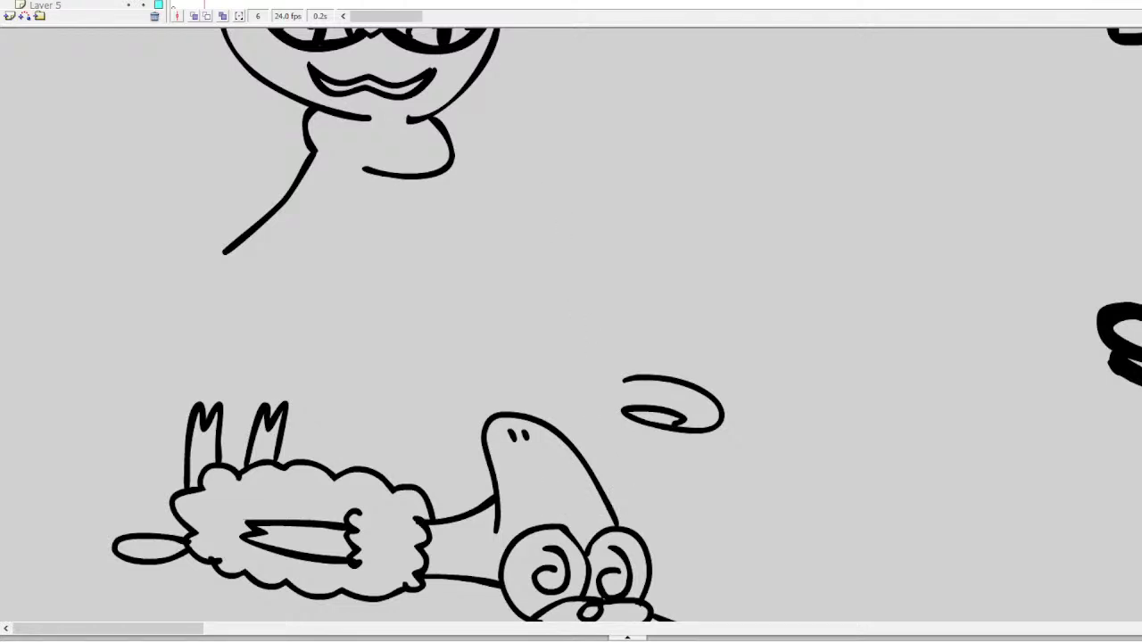
Draw four outlined question marks in a descending line from beside the smiling face towards the lying sheep's head
scroll(548, 186, "up", 4)
scroll(571, 321, "down", 1)
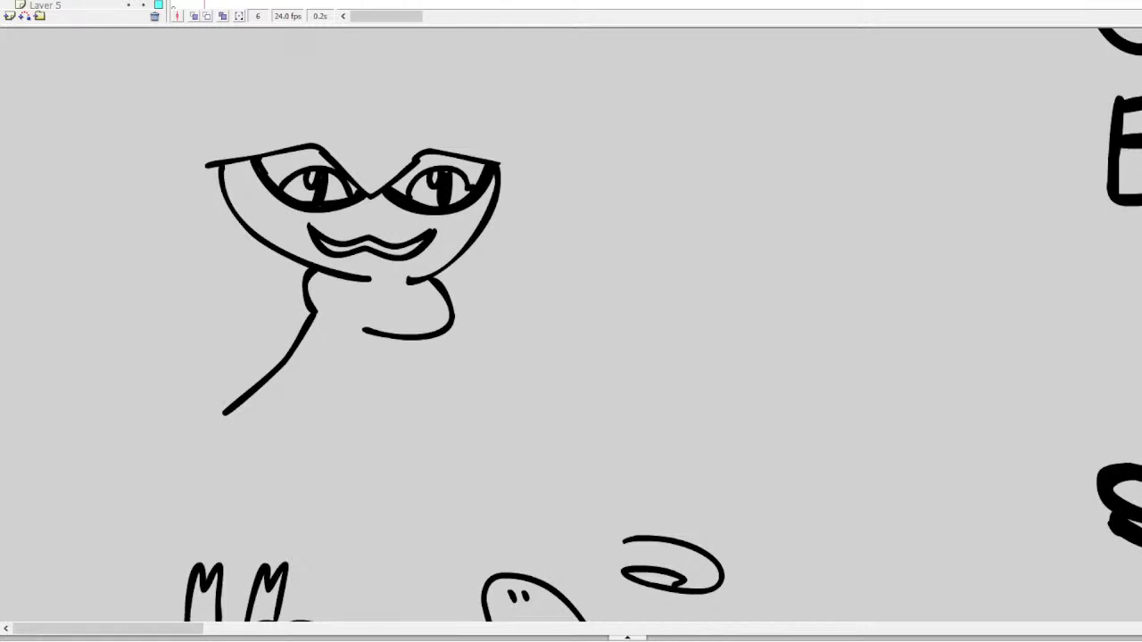
scroll(571, 321, "down", 3)
mouse_move(551, 112)
left_mouse_down()
mouse_move(541, 107)
mouse_move(544, 147)
mouse_move(522, 174)
mouse_move(589, 117)
mouse_move(541, 115)
left_mouse_up()
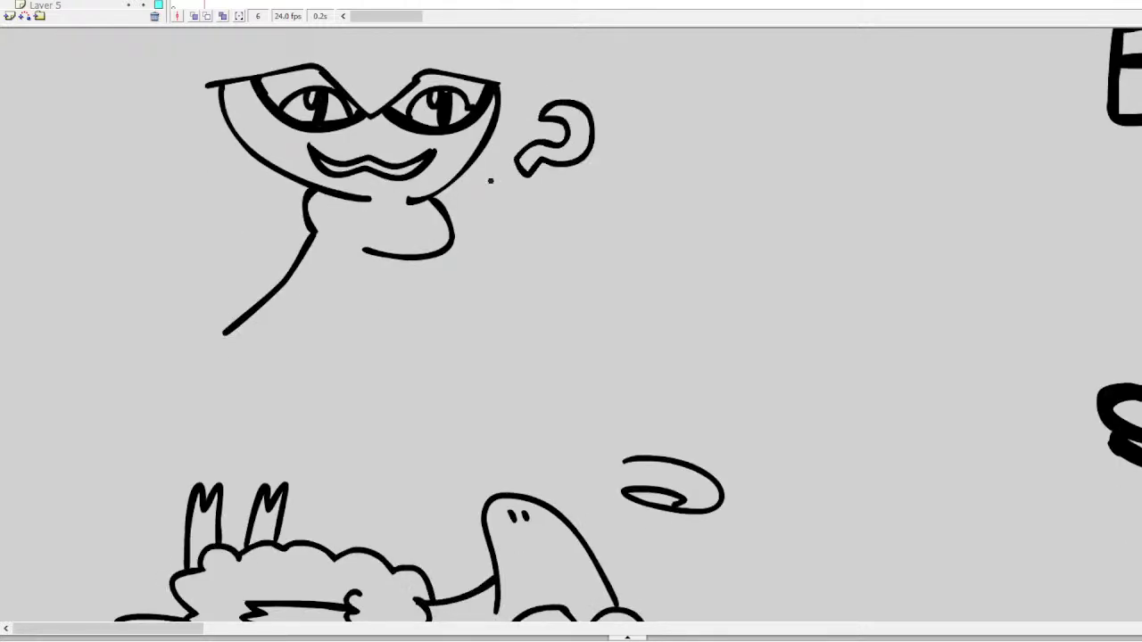
mouse_move(492, 181)
left_mouse_down()
mouse_move(502, 191)
mouse_move(492, 180)
left_mouse_up()
mouse_move(610, 213)
left_mouse_down()
mouse_move(599, 241)
mouse_move(556, 256)
mouse_move(562, 236)
mouse_move(607, 235)
mouse_move(610, 207)
left_mouse_up()
left_click_drag(536, 259, 535, 258)
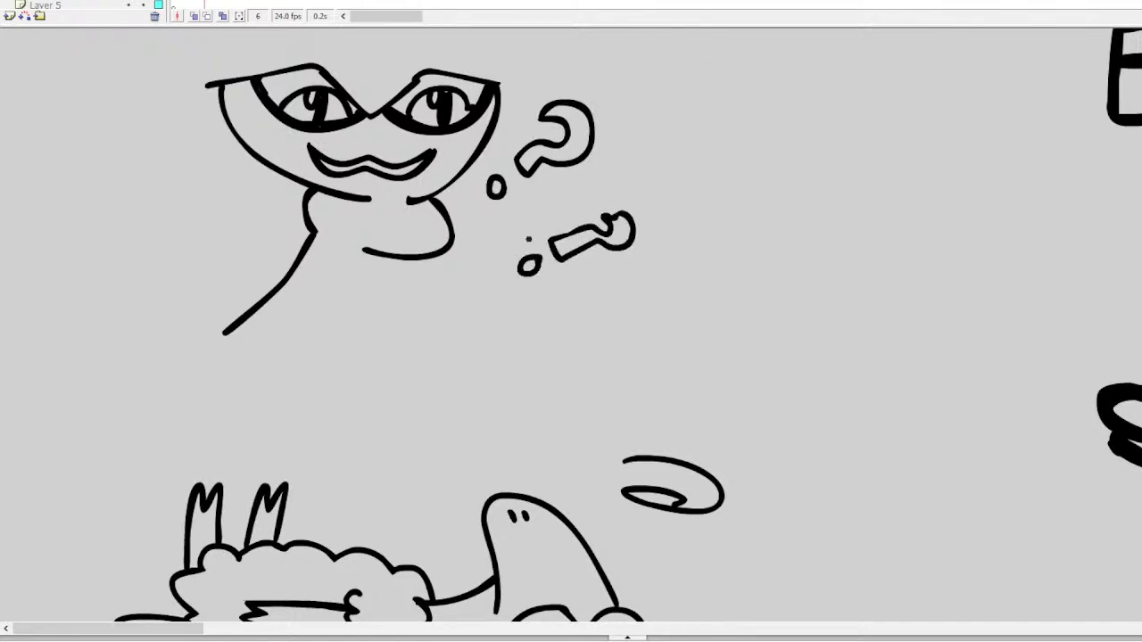
mouse_move(655, 296)
left_mouse_down()
mouse_move(632, 333)
mouse_move(596, 348)
mouse_move(641, 350)
mouse_move(656, 300)
left_mouse_up()
mouse_move(578, 350)
left_mouse_down()
mouse_move(564, 360)
mouse_move(579, 352)
left_mouse_up()
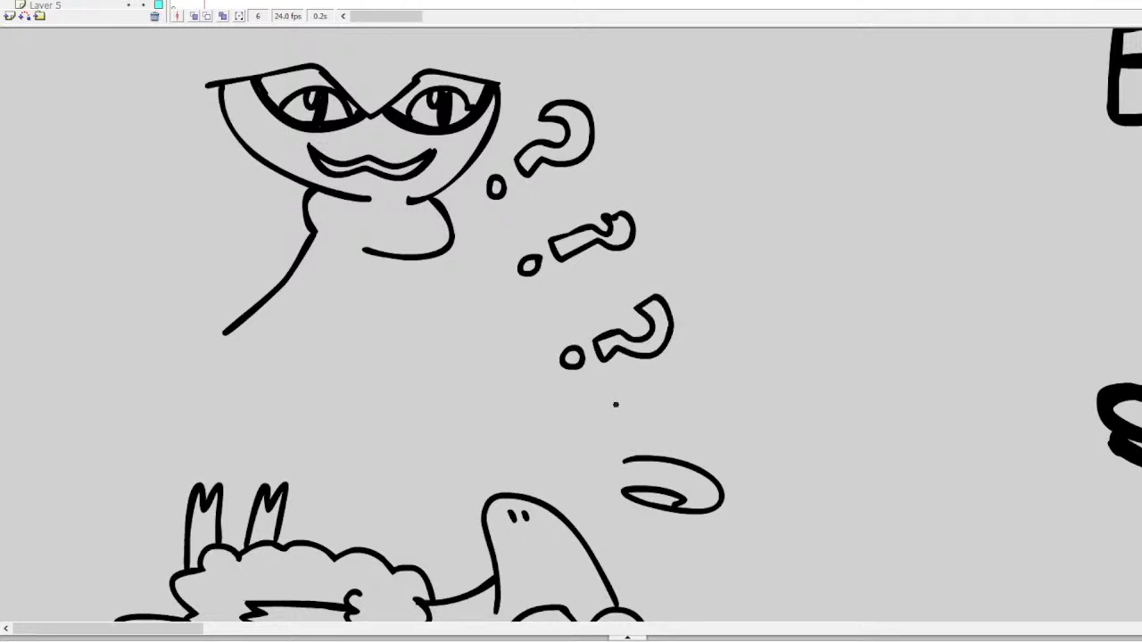
mouse_move(605, 406)
left_mouse_down()
mouse_move(634, 424)
mouse_move(660, 403)
mouse_move(679, 437)
mouse_move(589, 410)
mouse_move(625, 415)
left_mouse_up()
left_click_drag(574, 407, 576, 407)
left_click(564, 393)
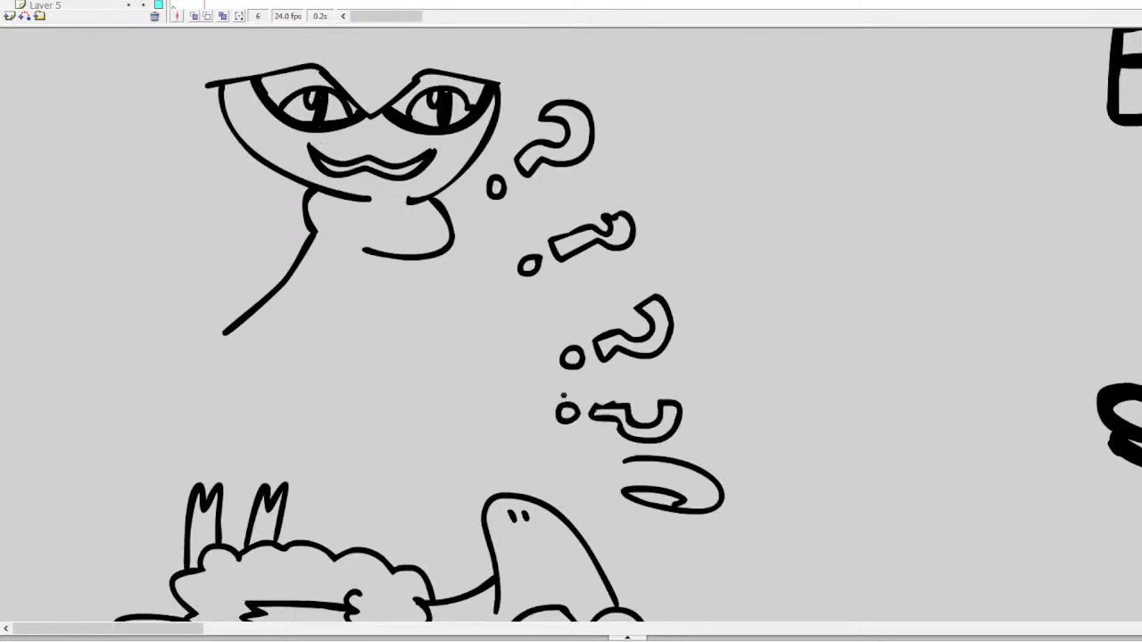
Delete the curled shape above the lying sheep's head and draw a fifth outlined question mark in its place
scroll(571, 326, "down", 3)
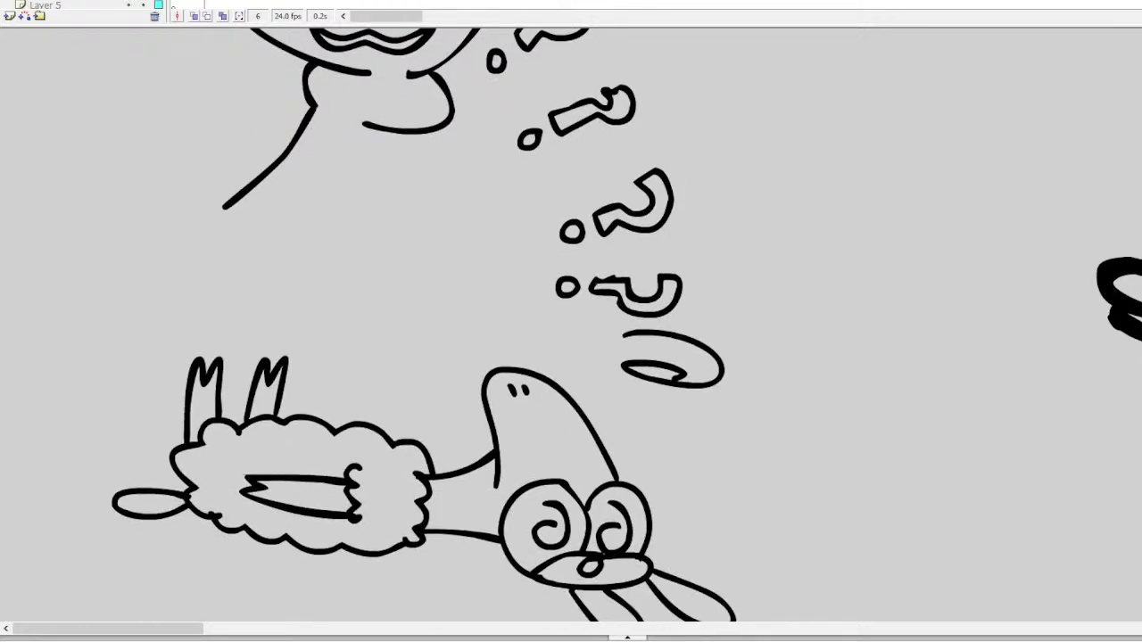
left_click(690, 335)
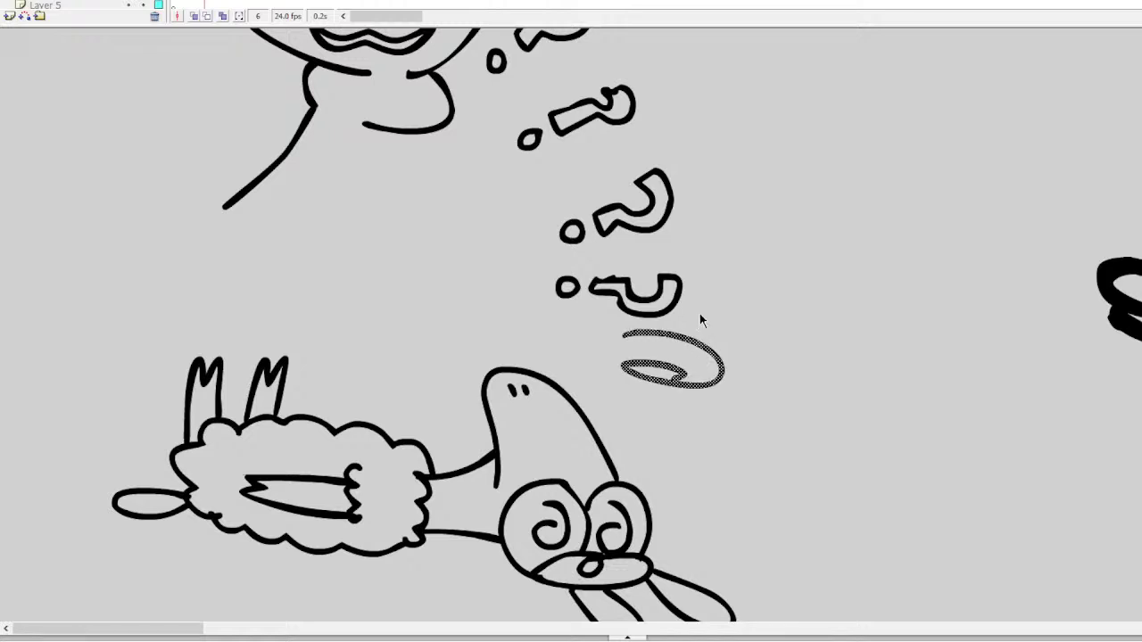
key("Delete")
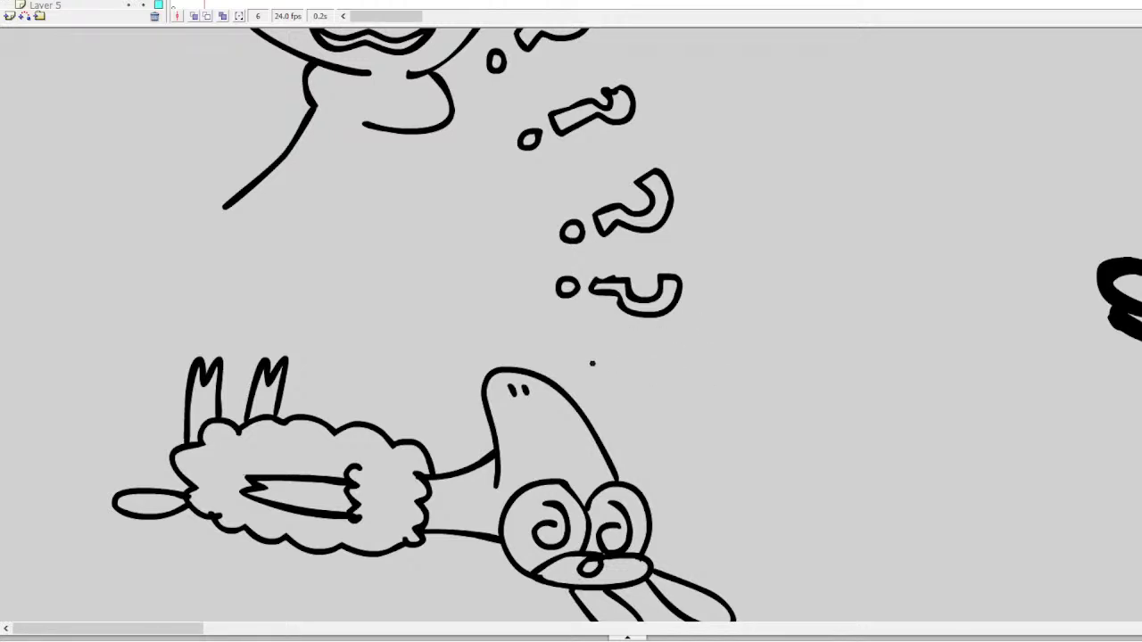
mouse_move(576, 358)
left_mouse_down()
mouse_move(562, 366)
mouse_move(564, 356)
mouse_move(634, 396)
mouse_move(650, 427)
mouse_move(695, 389)
mouse_move(673, 403)
mouse_move(658, 385)
mouse_move(596, 365)
left_mouse_up()
Draw the other side of the character's body and a wavy robe tail flowing outward, undoing the attempted second tail
scroll(571, 321, "up", 5)
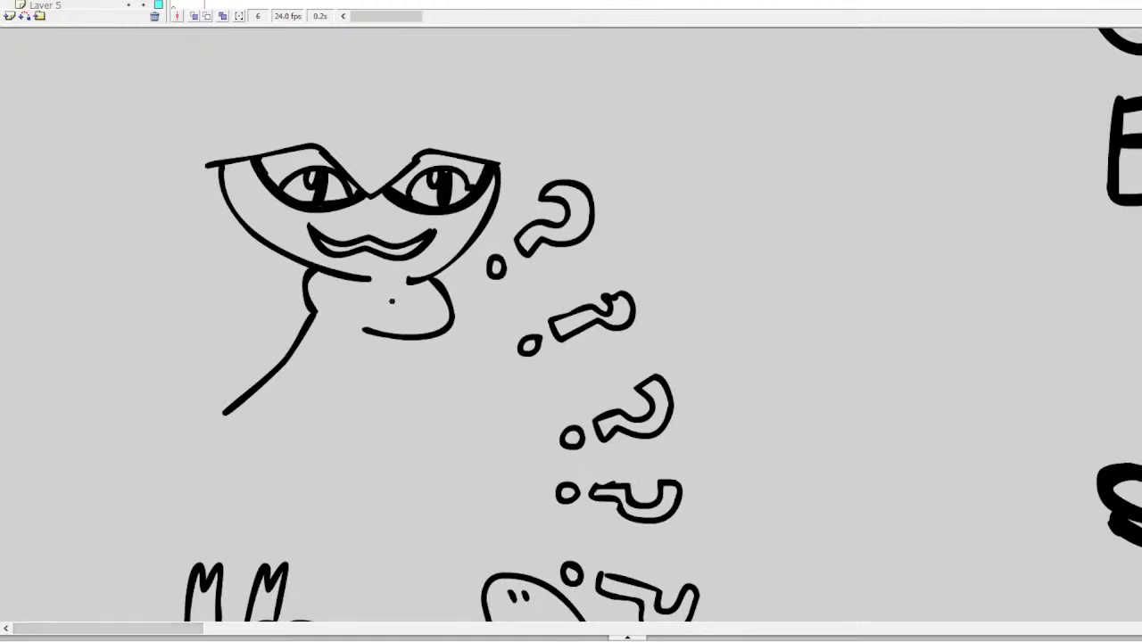
left_click_drag(381, 335, 335, 446)
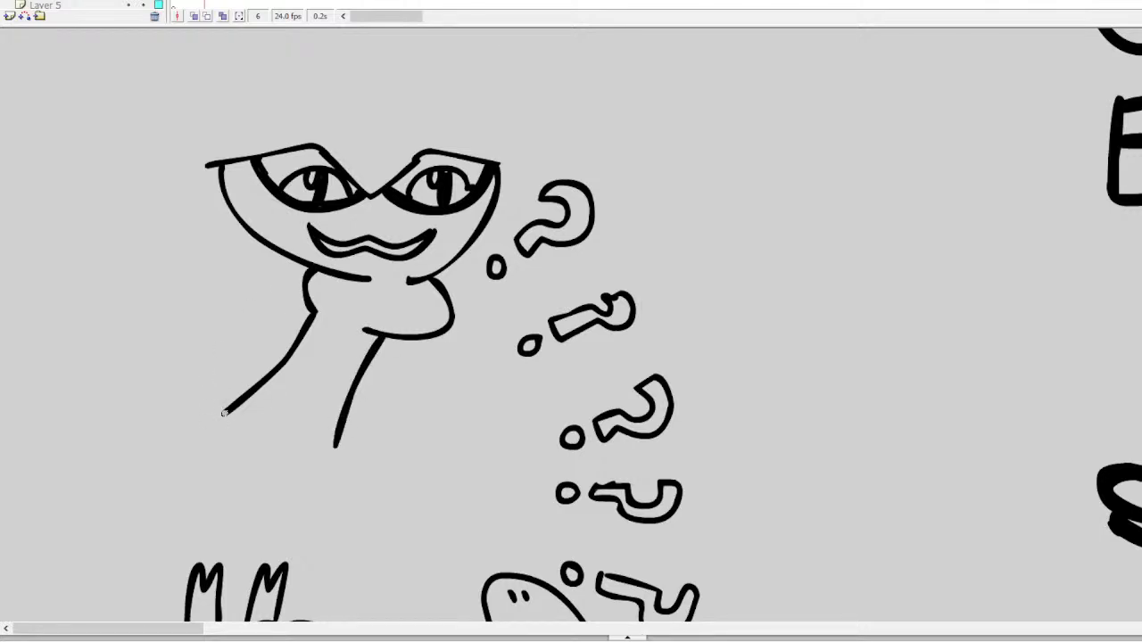
mouse_move(228, 410)
left_mouse_down()
mouse_move(41, 490)
mouse_move(47, 507)
mouse_move(231, 474)
mouse_move(261, 482)
mouse_move(251, 519)
mouse_move(141, 560)
mouse_move(273, 533)
left_mouse_up()
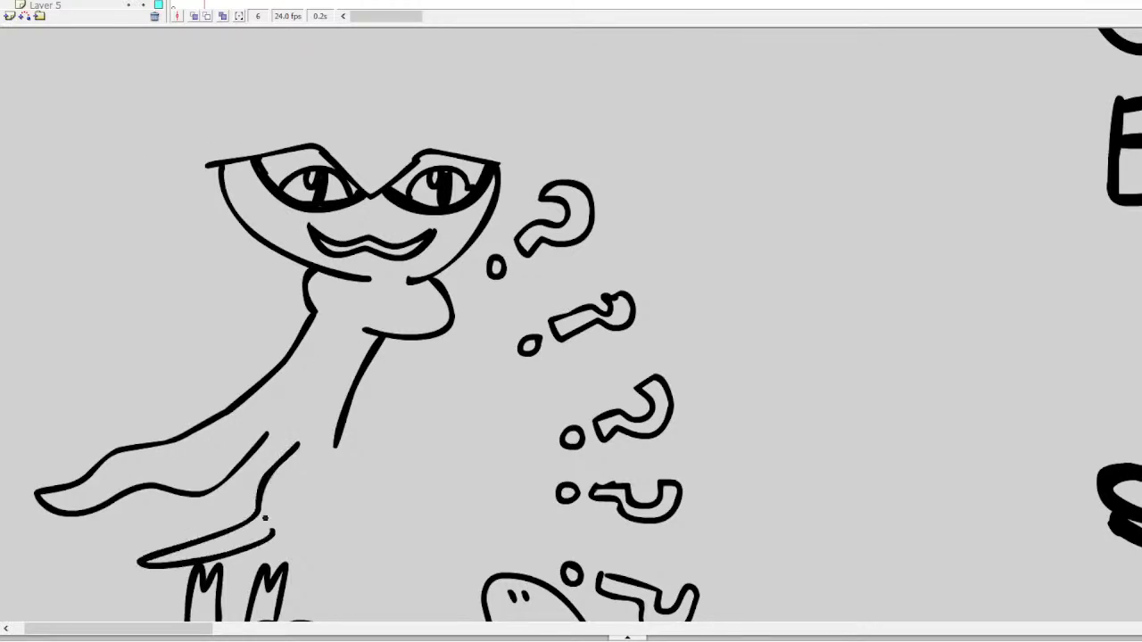
left_click(270, 5)
key("ctrl+z")
key("ctrl+z")
Move the whole character up and left, and draw its second wavy robe tail with a zigzag edge between the tails
double_click(435, 270)
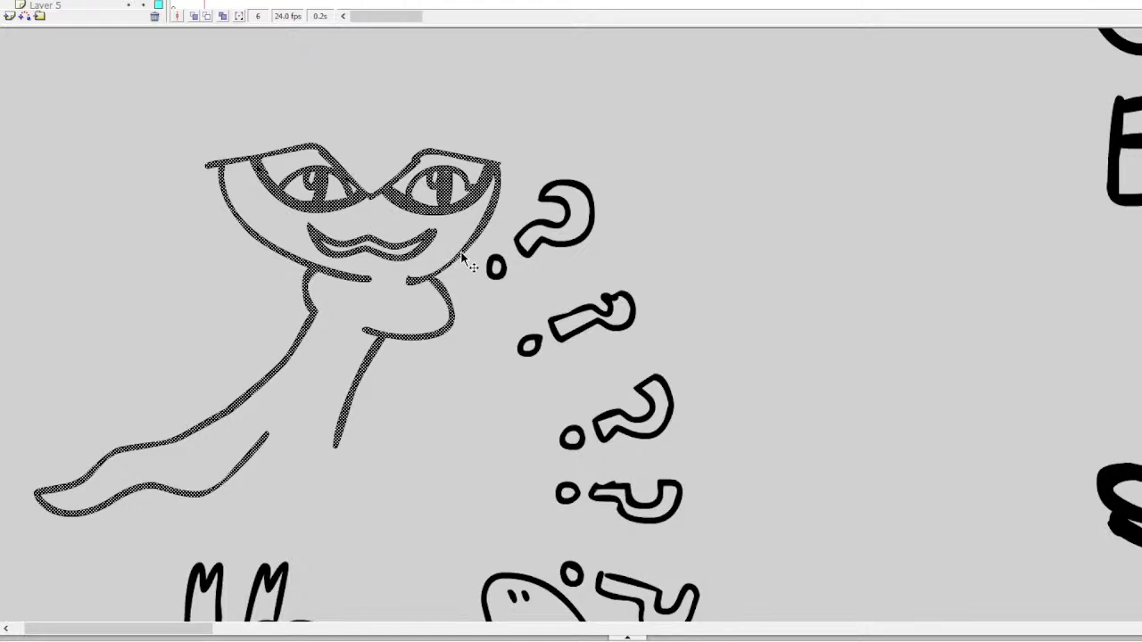
left_click_drag(462, 259, 418, 176)
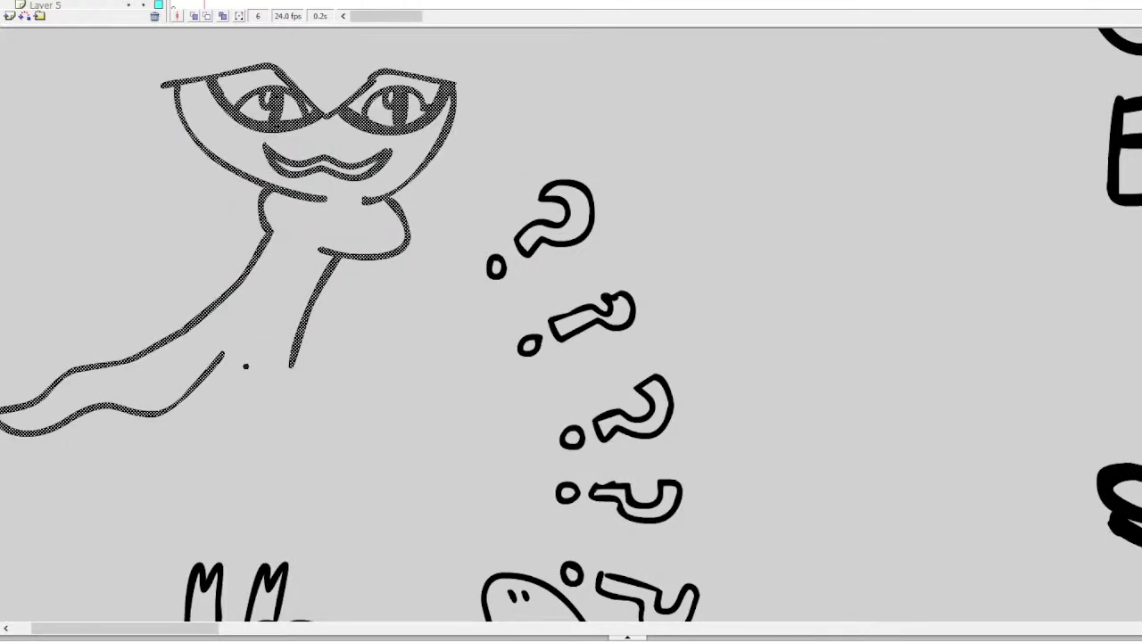
mouse_move(249, 363)
left_mouse_down()
mouse_move(192, 416)
mouse_move(190, 453)
mouse_move(101, 505)
mouse_move(157, 518)
left_mouse_up()
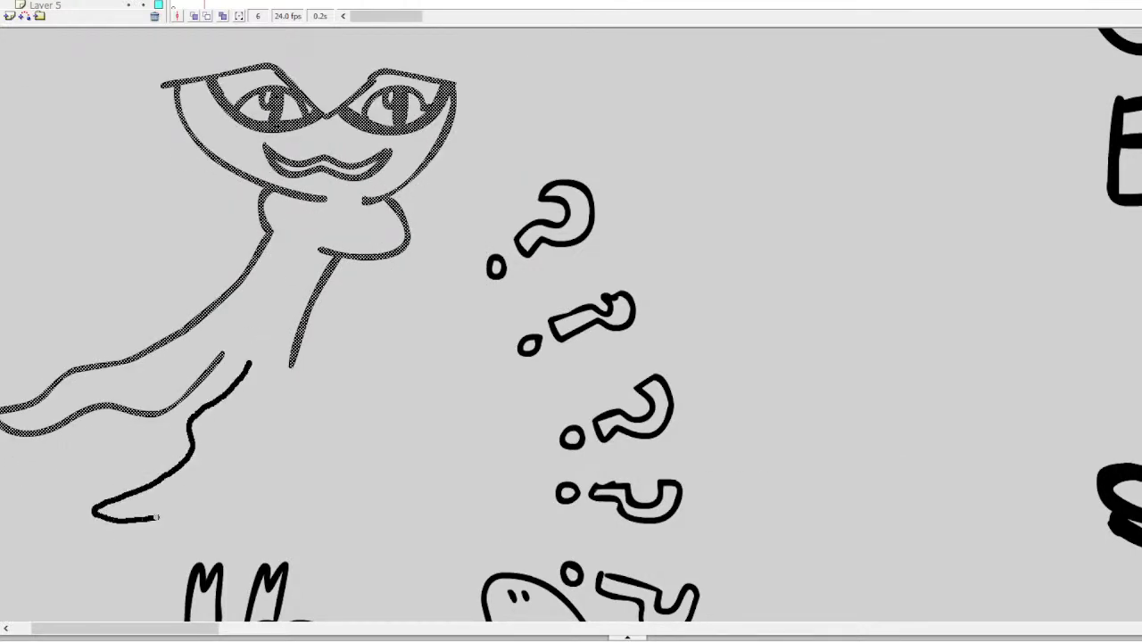
key("ctrl+z")
mouse_move(293, 365)
left_mouse_down()
mouse_move(214, 491)
mouse_move(107, 546)
mouse_move(126, 485)
mouse_move(192, 447)
mouse_move(241, 363)
mouse_move(192, 401)
mouse_move(218, 396)
mouse_move(215, 416)
mouse_move(238, 406)
mouse_move(237, 423)
mouse_move(263, 400)
mouse_move(258, 413)
mouse_move(214, 448)
mouse_move(206, 487)
mouse_move(149, 527)
mouse_move(140, 552)
mouse_move(262, 490)
mouse_move(288, 441)
mouse_move(293, 364)
left_mouse_up()
key("ctrl+z")
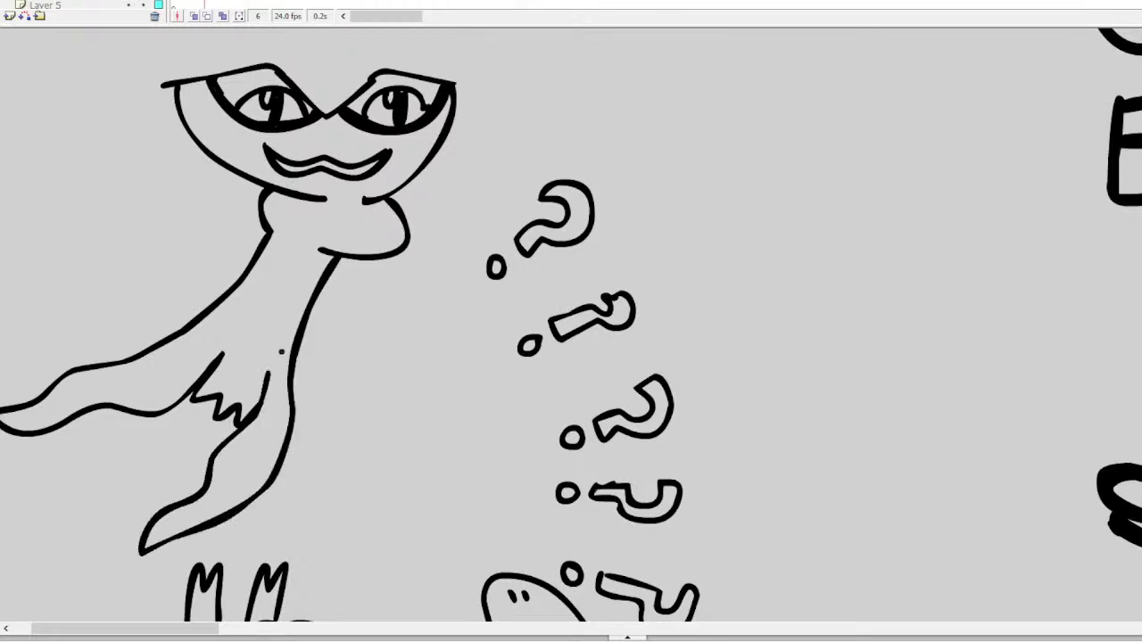
Draw rounded back folds behind both robe tails and replace the inner zigzag with a jagged hem lower down between them
left_click_drag(184, 321, 83, 343)
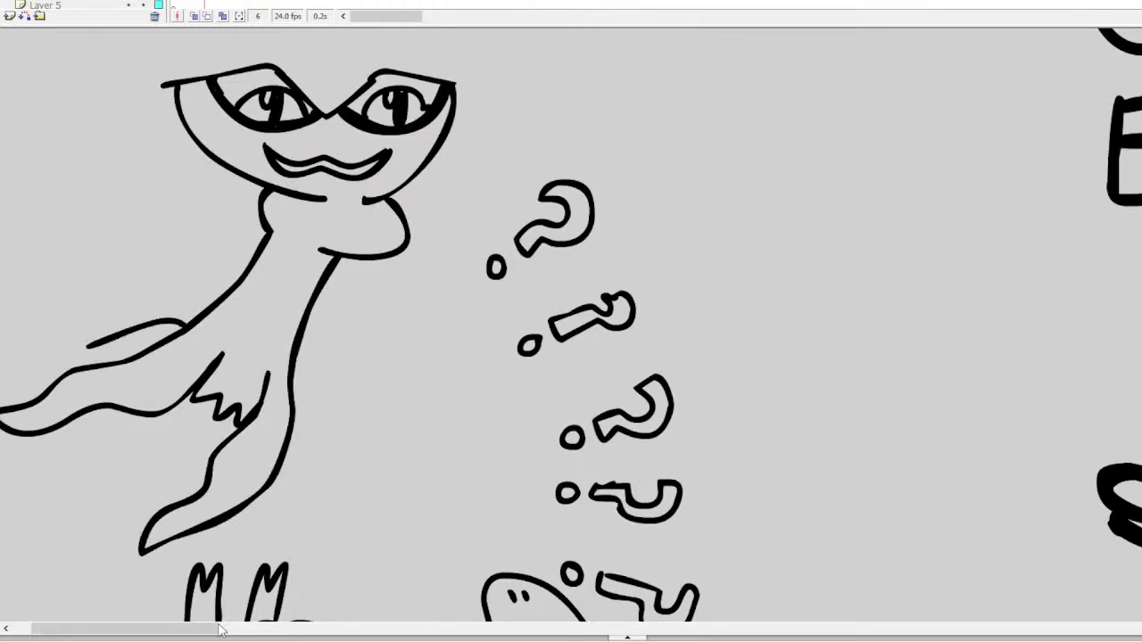
left_click_drag(220, 629, 127, 632)
key("ctrl+z")
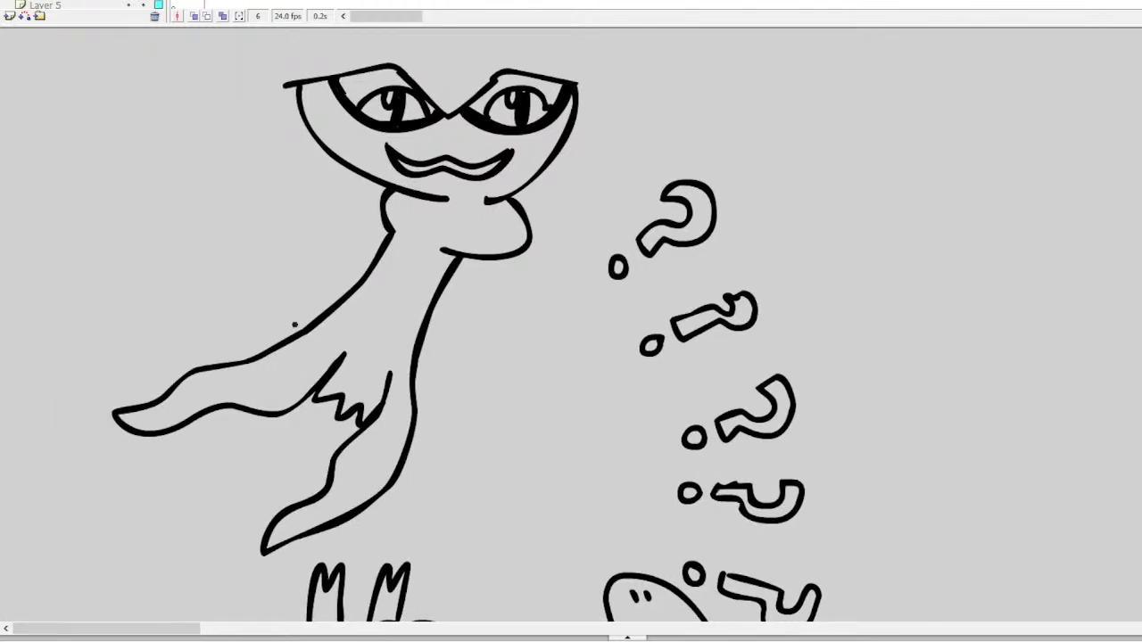
mouse_move(302, 328)
left_mouse_down()
mouse_move(160, 337)
mouse_move(120, 373)
mouse_move(121, 406)
left_mouse_up()
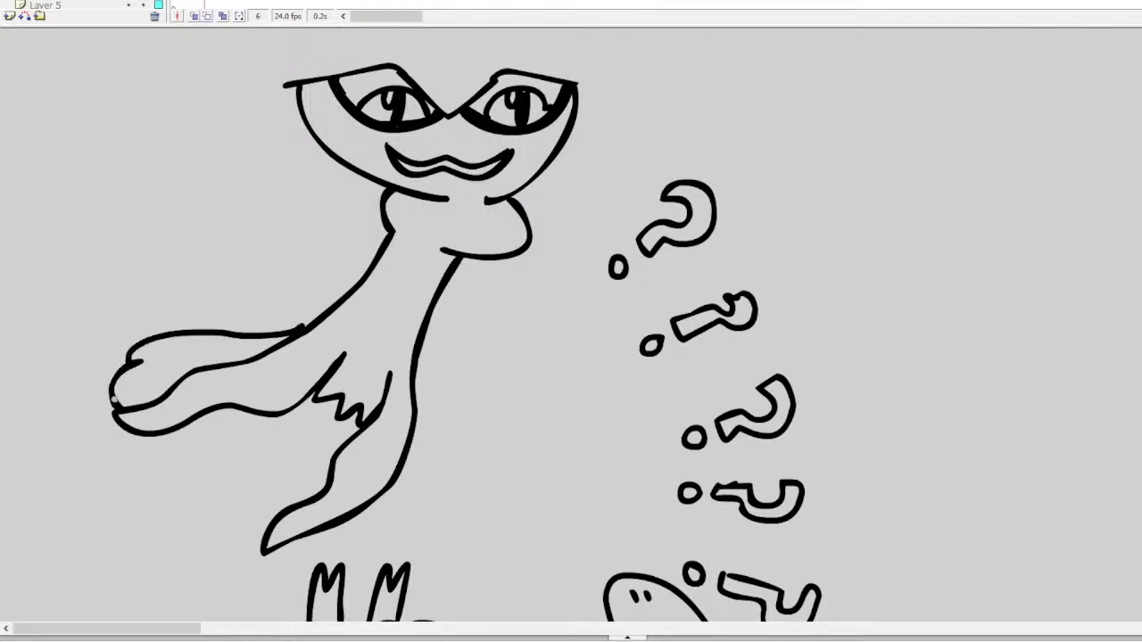
mouse_move(413, 379)
left_mouse_down()
mouse_move(439, 435)
mouse_move(418, 520)
mouse_move(392, 528)
left_mouse_up()
mouse_move(389, 512)
left_mouse_down()
mouse_move(375, 551)
mouse_move(346, 553)
mouse_move(308, 535)
left_mouse_up()
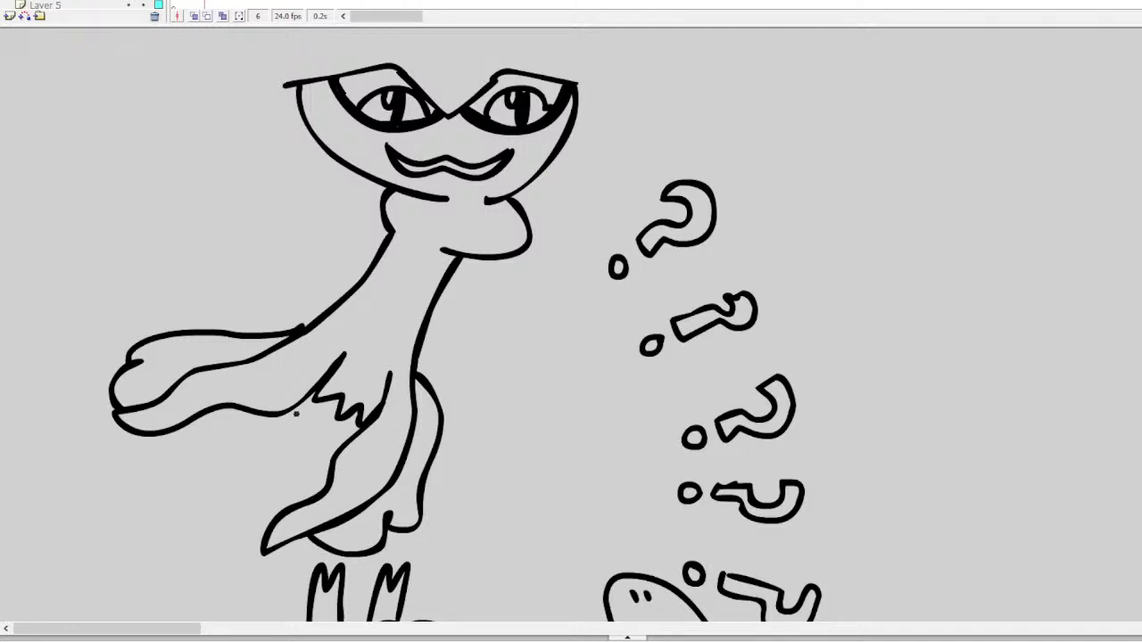
mouse_move(246, 412)
left_mouse_down()
mouse_move(242, 446)
mouse_move(273, 486)
mouse_move(325, 457)
left_mouse_up()
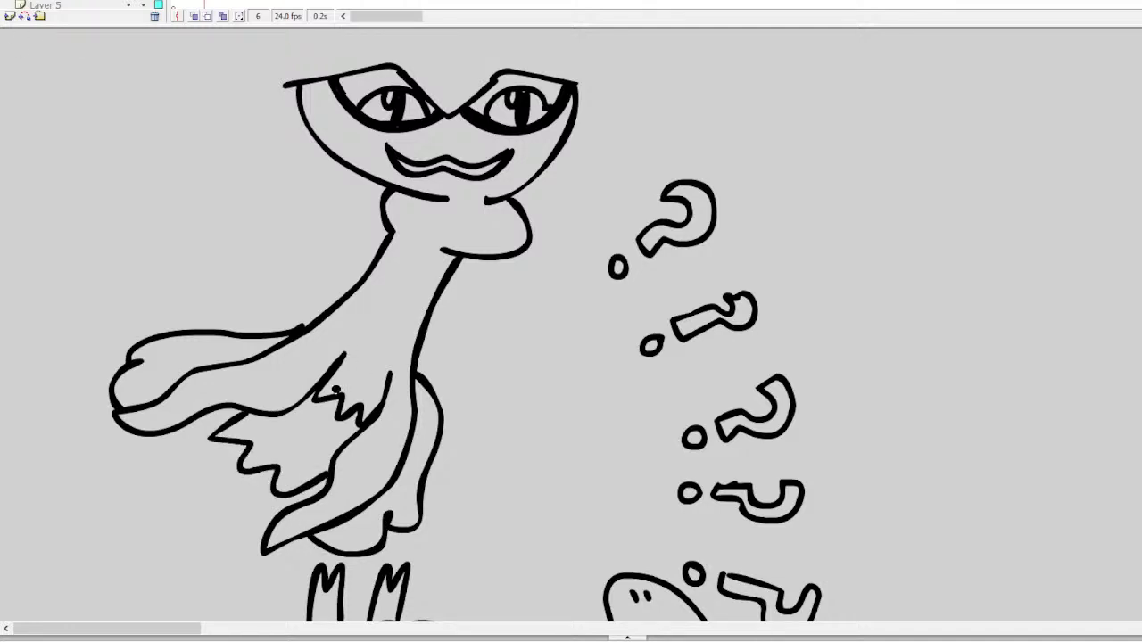
mouse_move(339, 389)
left_mouse_down()
mouse_move(314, 399)
mouse_move(357, 415)
left_mouse_up()
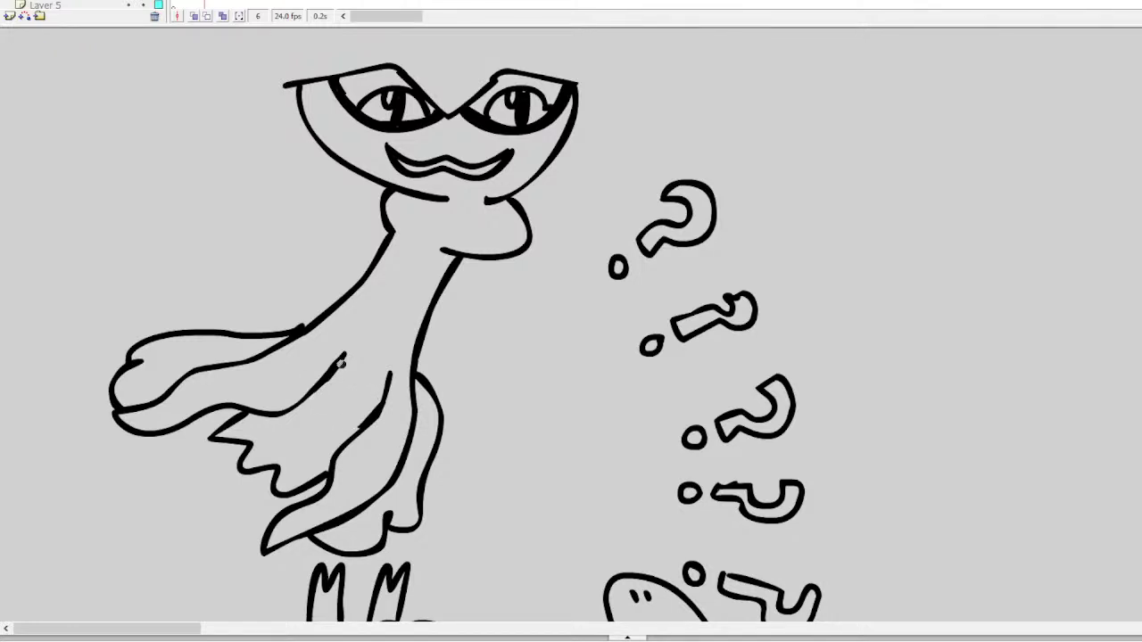
Draw a wide oval hat brim around the character's face, with inner curves on both sides and an outer rim
scroll(571, 339, "up", 5)
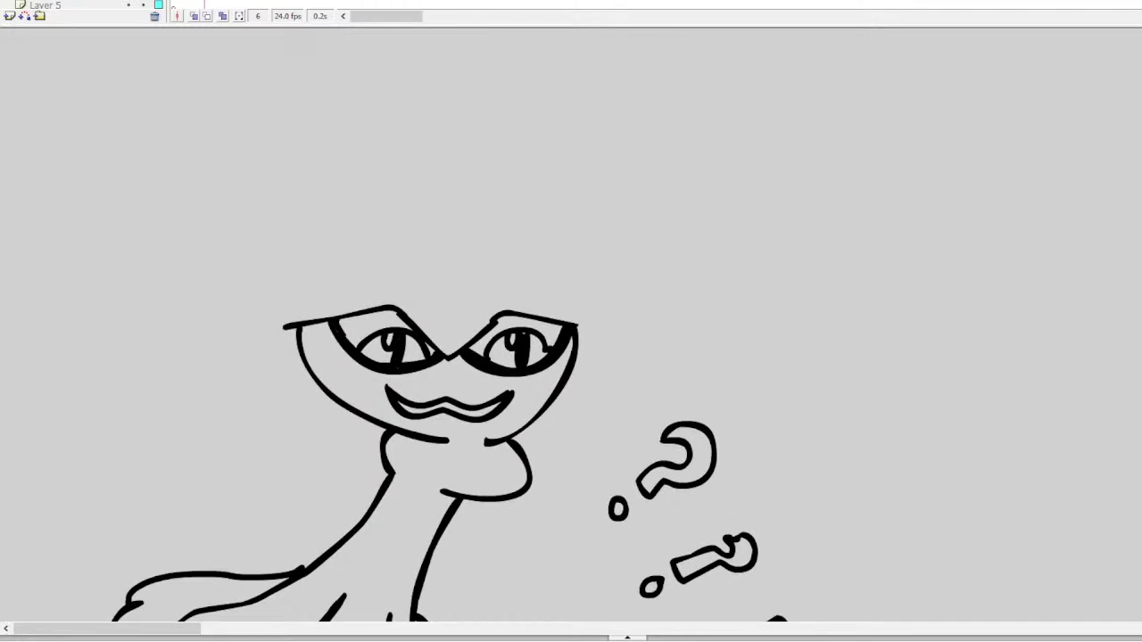
mouse_move(295, 327)
left_mouse_down()
mouse_move(181, 367)
mouse_move(226, 403)
mouse_move(360, 415)
left_mouse_up()
mouse_move(573, 325)
left_mouse_down()
mouse_move(686, 358)
mouse_move(674, 394)
mouse_move(525, 426)
left_mouse_up()
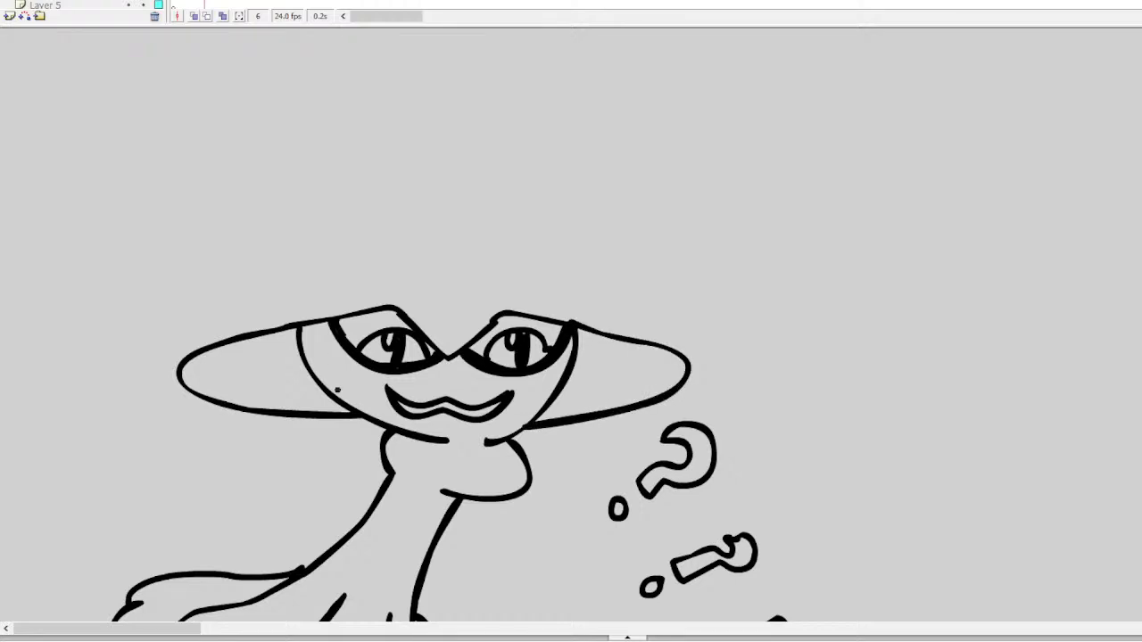
mouse_move(371, 430)
left_mouse_down()
mouse_move(265, 431)
mouse_move(198, 414)
mouse_move(153, 388)
mouse_move(141, 353)
mouse_move(182, 302)
mouse_move(273, 265)
mouse_move(545, 280)
mouse_move(685, 315)
mouse_move(704, 347)
mouse_move(685, 406)
mouse_move(526, 439)
left_mouse_up()
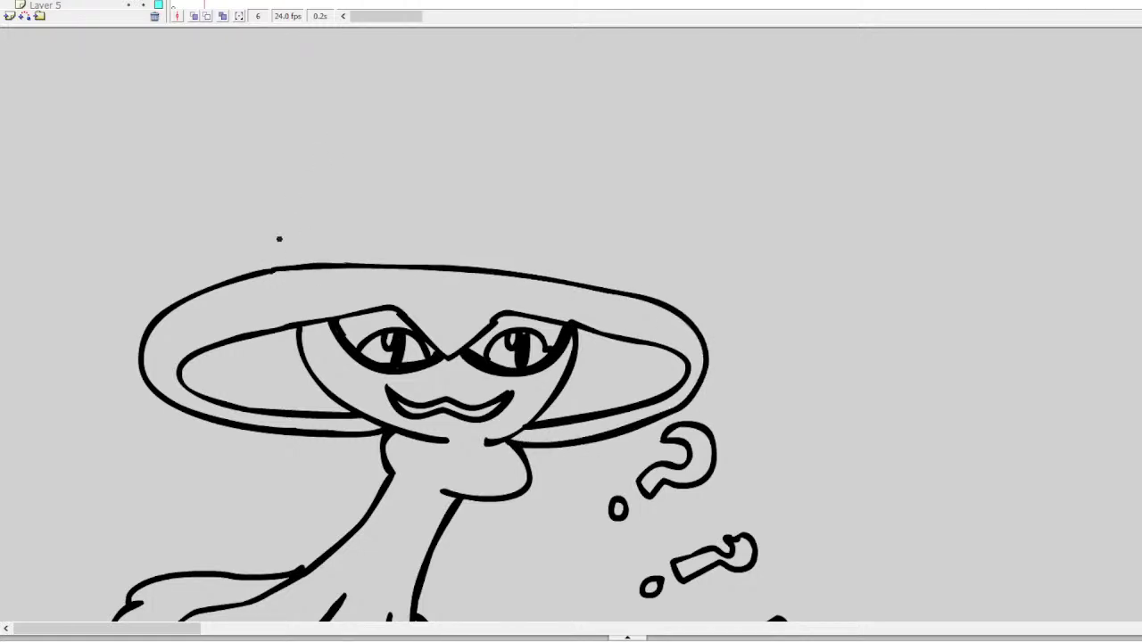
Draw a tall hat crown rising from the brim, with a jagged, spiky top edge
mouse_move(272, 268)
left_mouse_down()
mouse_move(238, 134)
mouse_move(210, 108)
mouse_move(258, 92)
mouse_move(263, 58)
mouse_move(308, 73)
left_mouse_up()
scroll(377, 75, "up", 1)
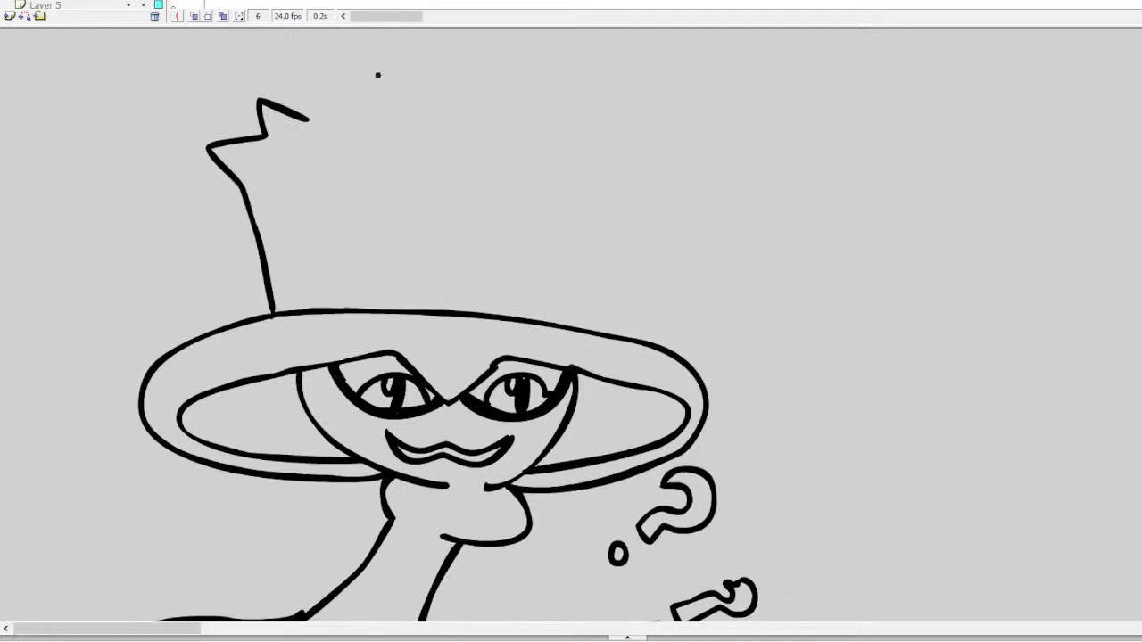
mouse_move(311, 117)
left_mouse_down()
mouse_move(380, 114)
mouse_move(413, 83)
mouse_move(445, 133)
mouse_move(472, 134)
mouse_move(462, 169)
mouse_move(529, 325)
left_mouse_up()
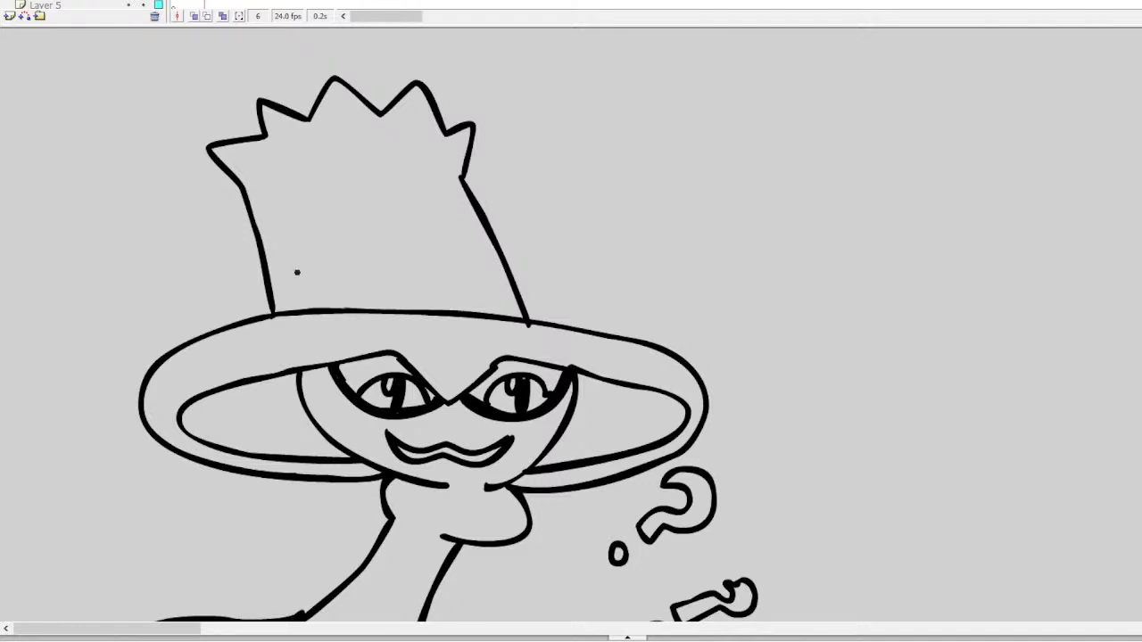
Add spiky tufts on both sides of the crown's base and erase the crown line crossing the left tuft
mouse_move(342, 310)
left_mouse_down()
mouse_move(223, 244)
mouse_move(235, 299)
mouse_move(232, 285)
mouse_move(201, 316)
left_mouse_up()
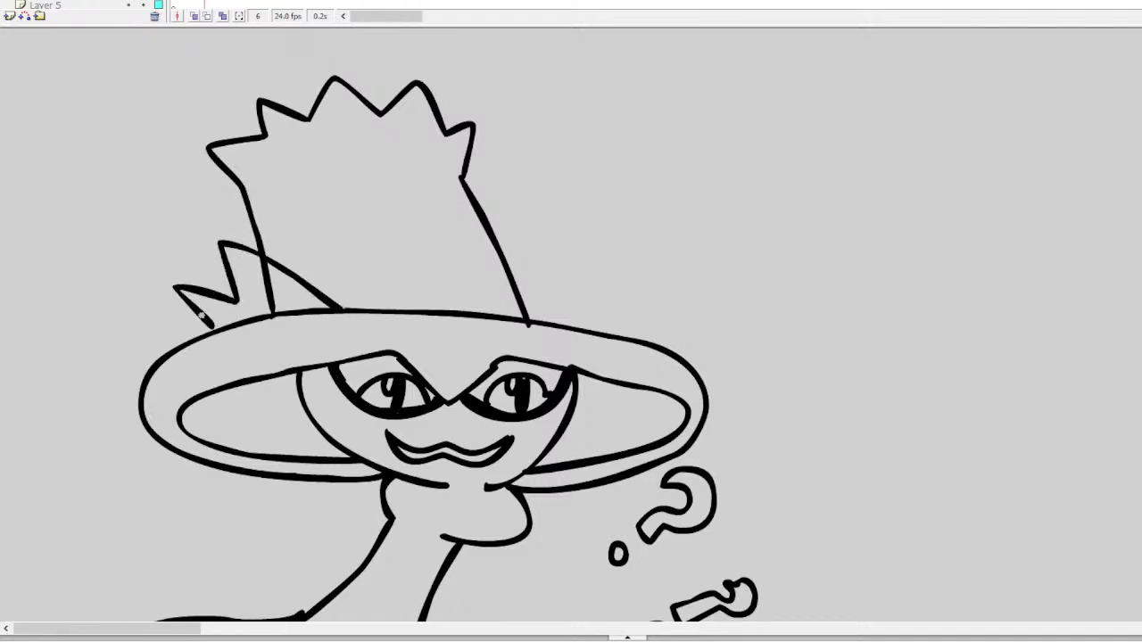
mouse_move(266, 282)
left_mouse_down()
mouse_move(265, 300)
mouse_move(253, 259)
left_mouse_up()
mouse_move(511, 267)
left_mouse_down()
mouse_move(560, 245)
mouse_move(562, 323)
left_mouse_up()
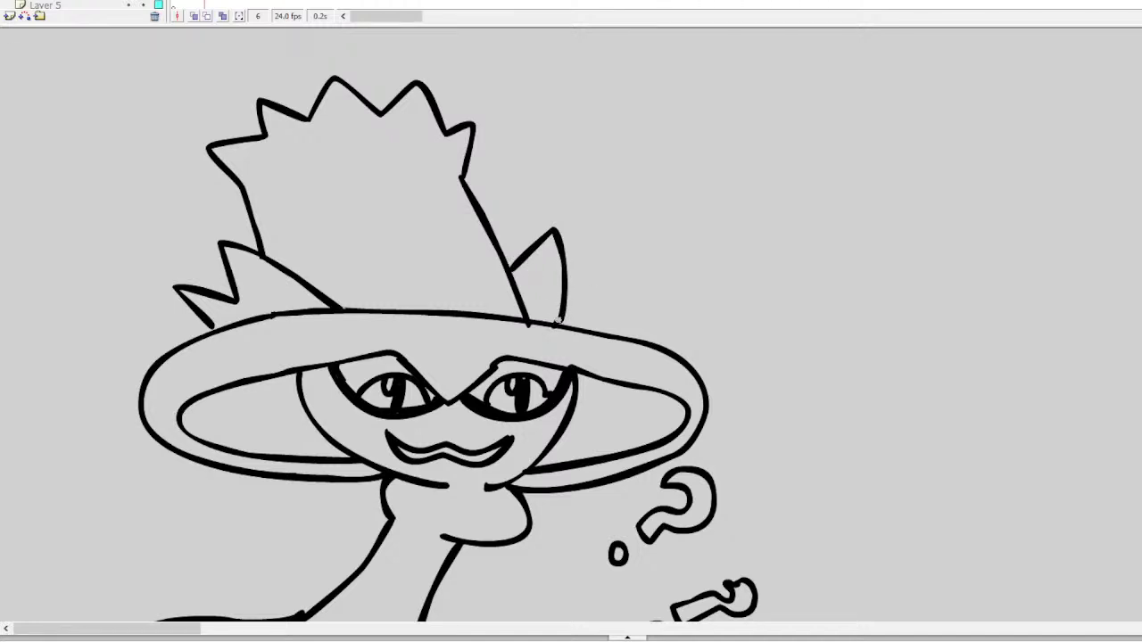
Add a spiky tuft to the brim's left end, erasing the rim line inside it, and draw small jagged tufts below the brim
mouse_move(141, 381)
left_mouse_down()
mouse_move(100, 380)
mouse_move(119, 405)
mouse_move(96, 436)
mouse_move(134, 446)
mouse_move(151, 480)
mouse_move(184, 458)
left_mouse_up()
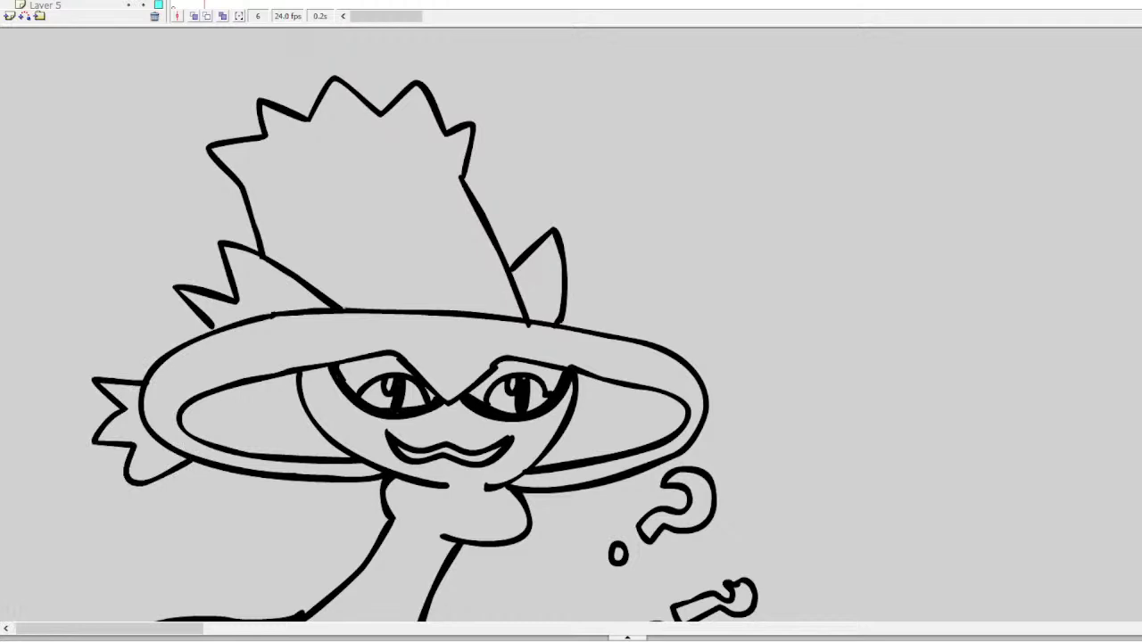
mouse_move(138, 394)
left_mouse_down()
mouse_move(153, 435)
mouse_move(185, 459)
left_mouse_up()
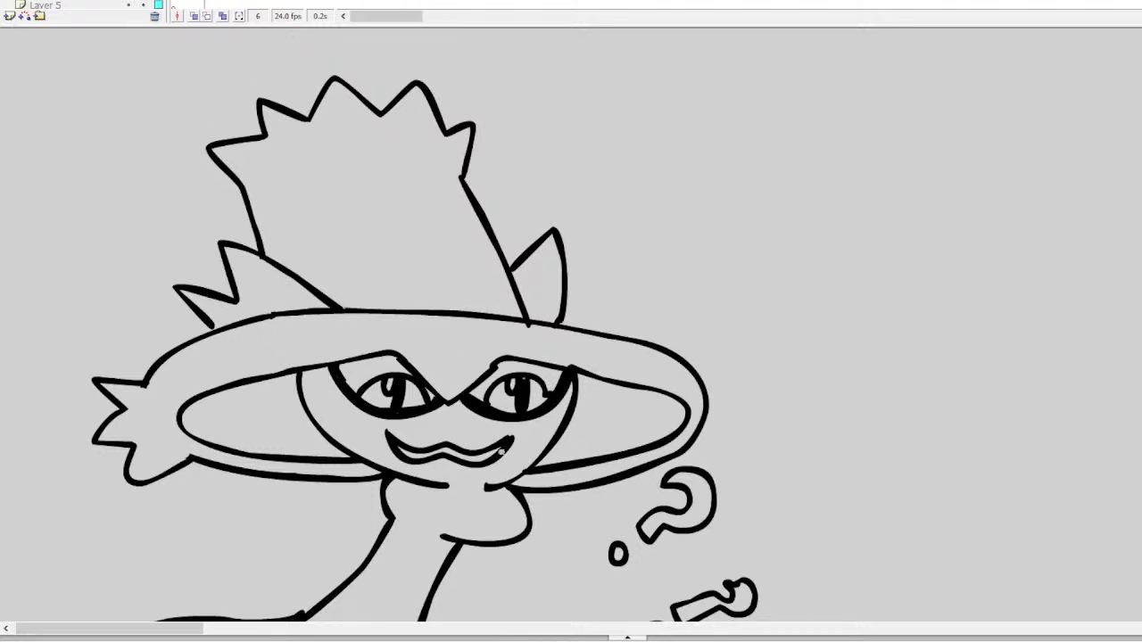
mouse_move(326, 481)
left_mouse_down()
mouse_move(352, 497)
mouse_move(375, 513)
left_mouse_up()
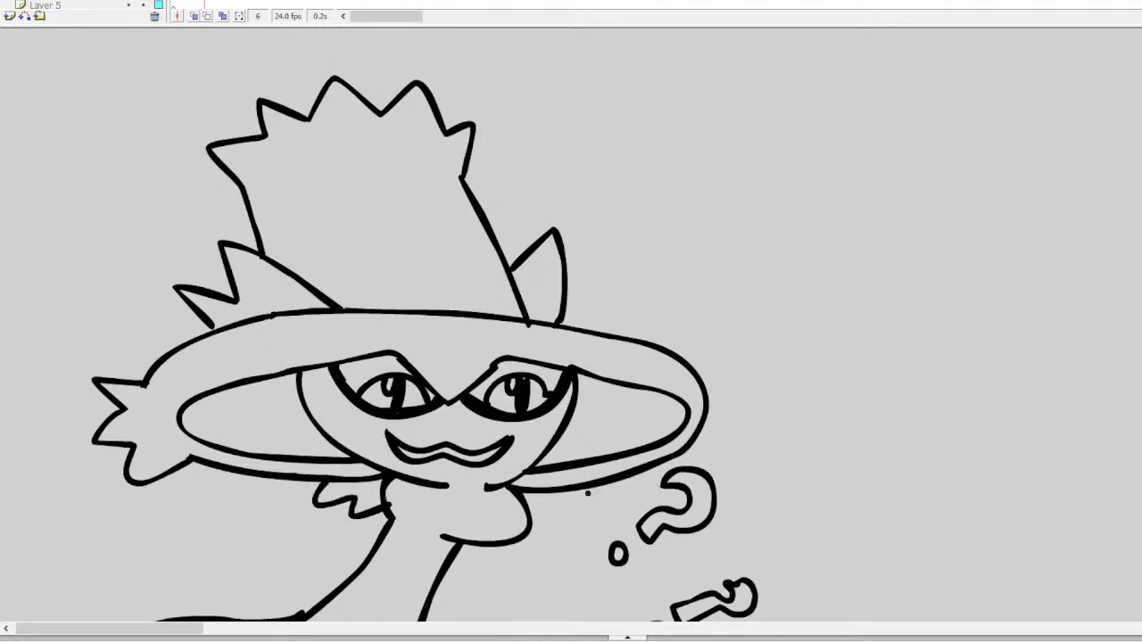
mouse_move(560, 490)
left_mouse_down()
mouse_move(554, 514)
mouse_move(633, 477)
left_mouse_up()
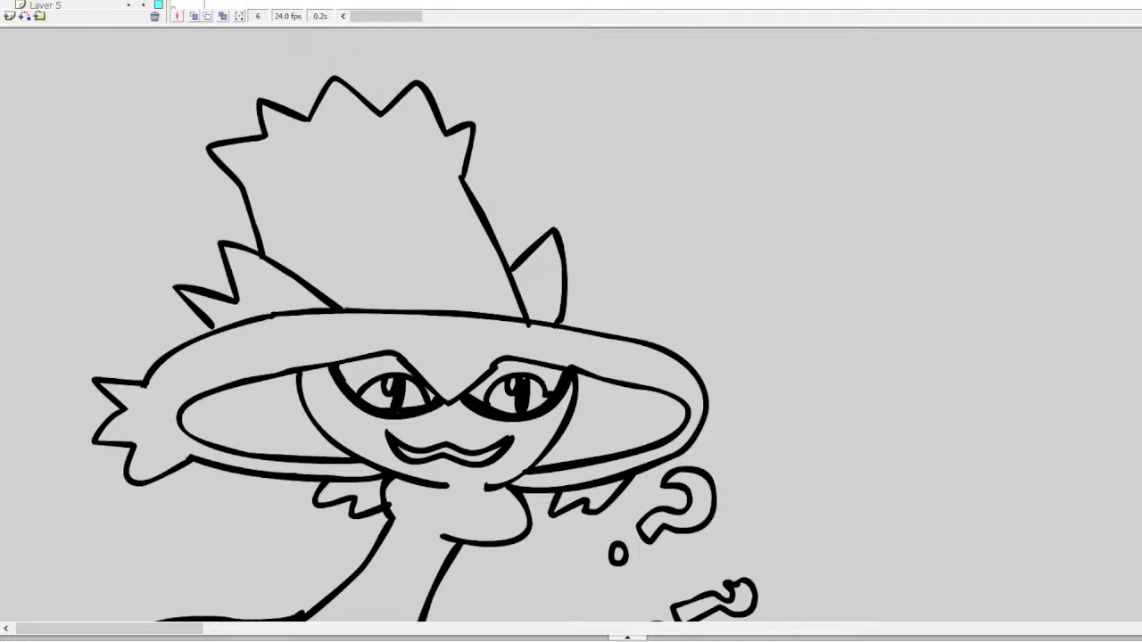
scroll(570, 326, "down", 5)
scroll(571, 325, "up", 1)
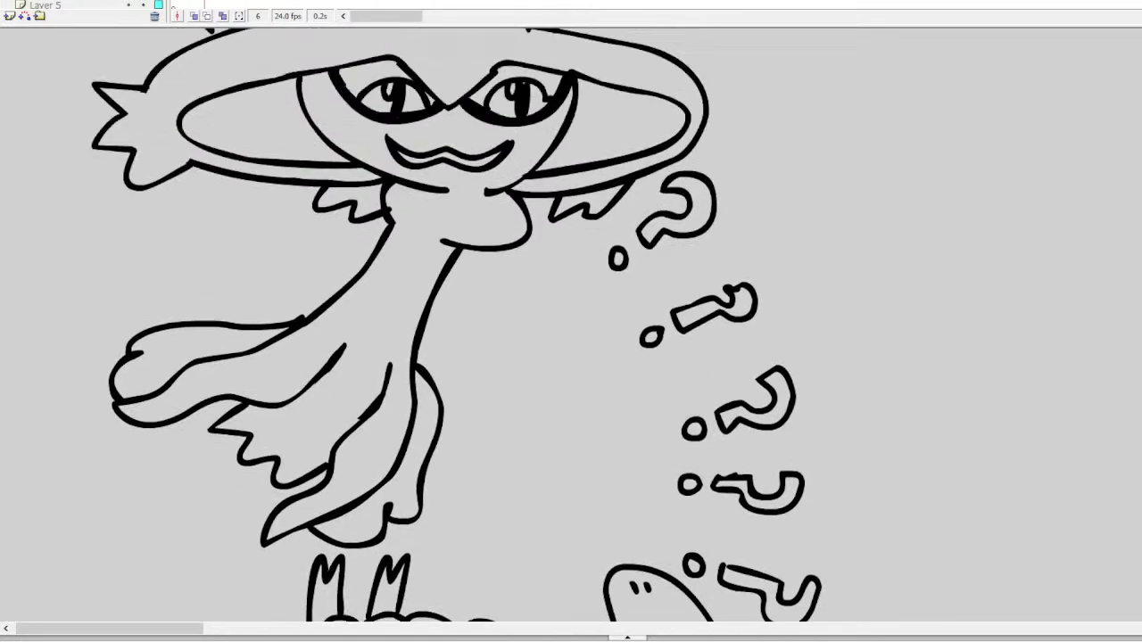
scroll(571, 326, "down", 2)
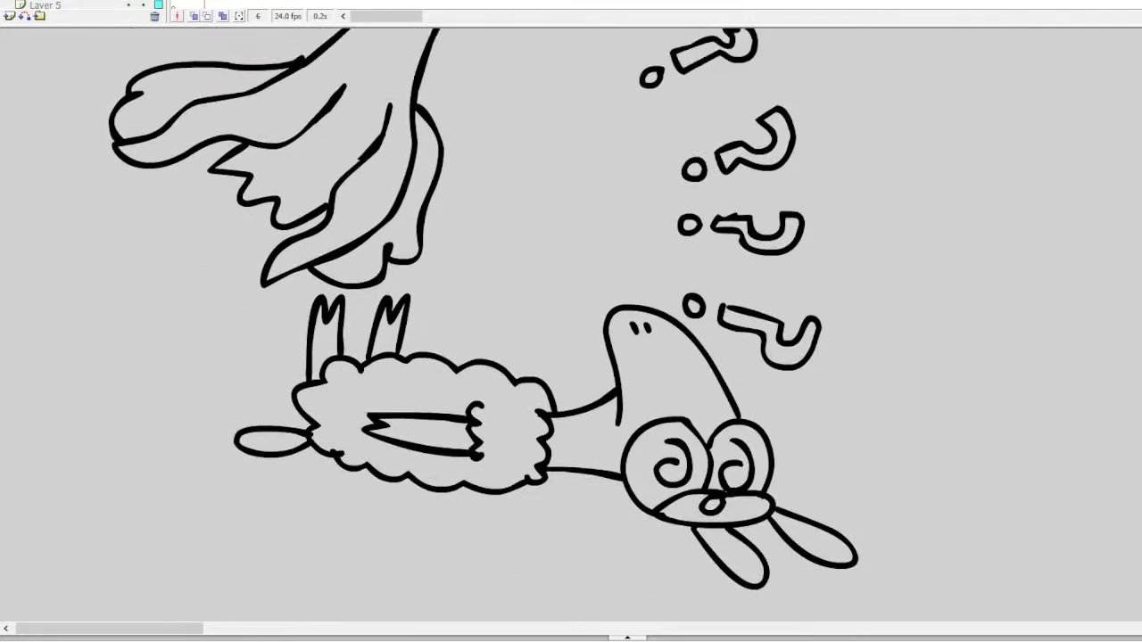
scroll(571, 326, "up", 5)
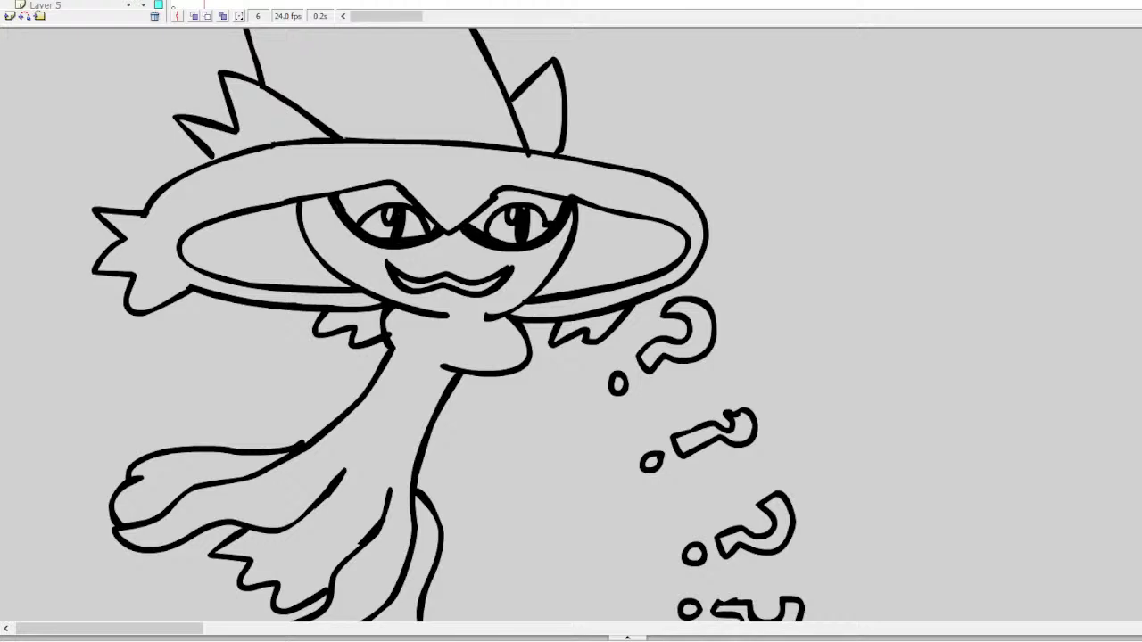
Cross out "Sheep in the Big City" in the handwritten show list with a red brush line
key("ctrl+minus")
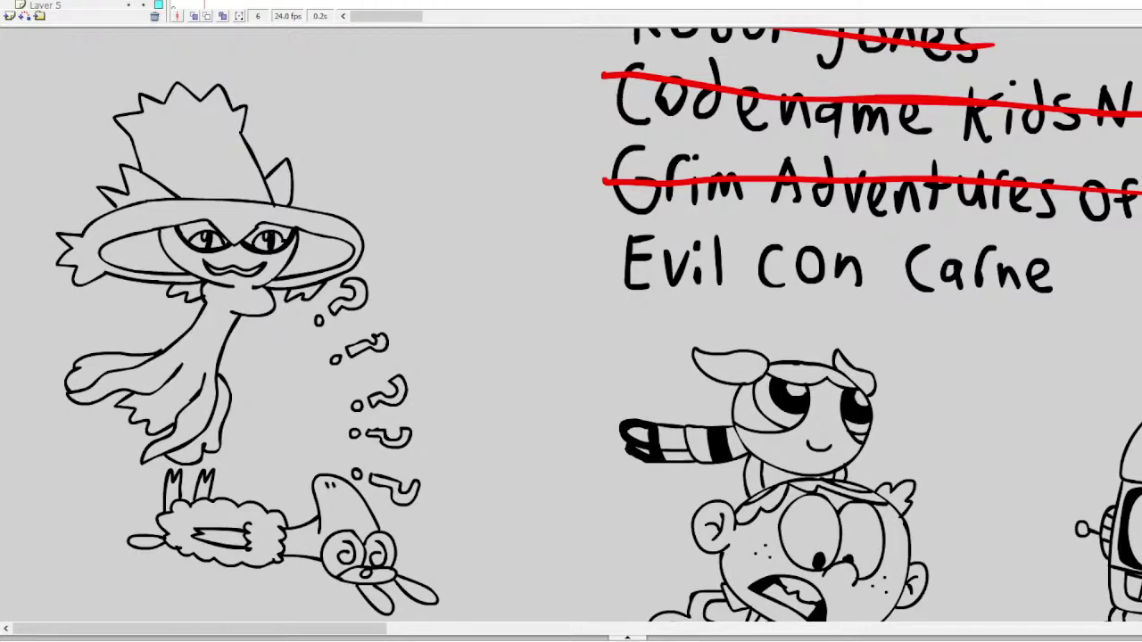
scroll(571, 326, "down", 1)
scroll(571, 326, "up", 5)
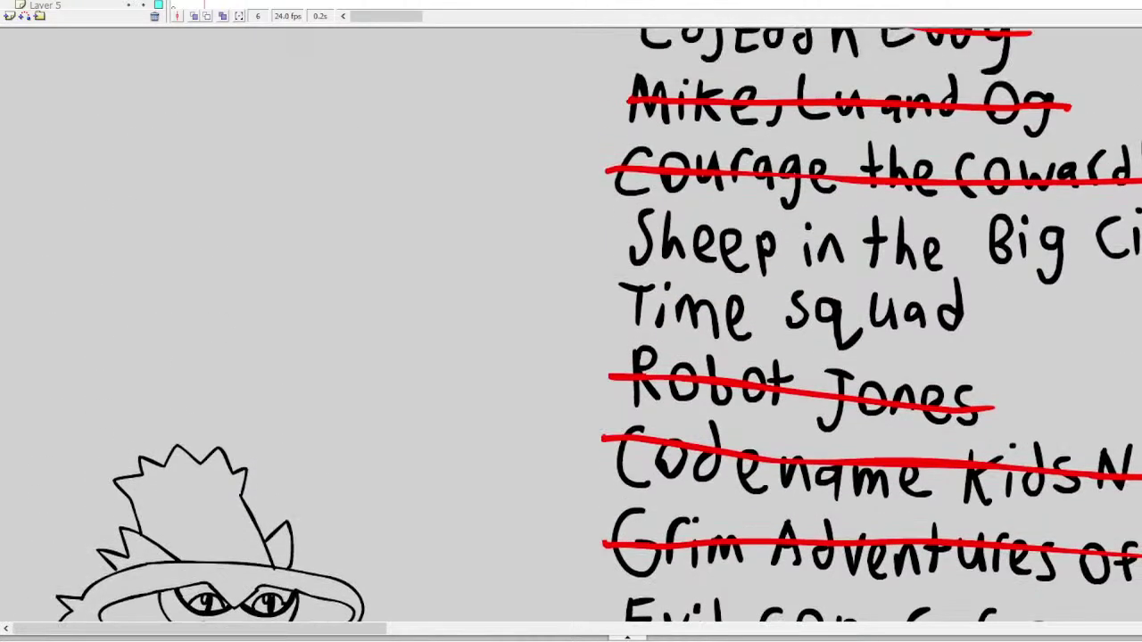
scroll(571, 325, "right", 5)
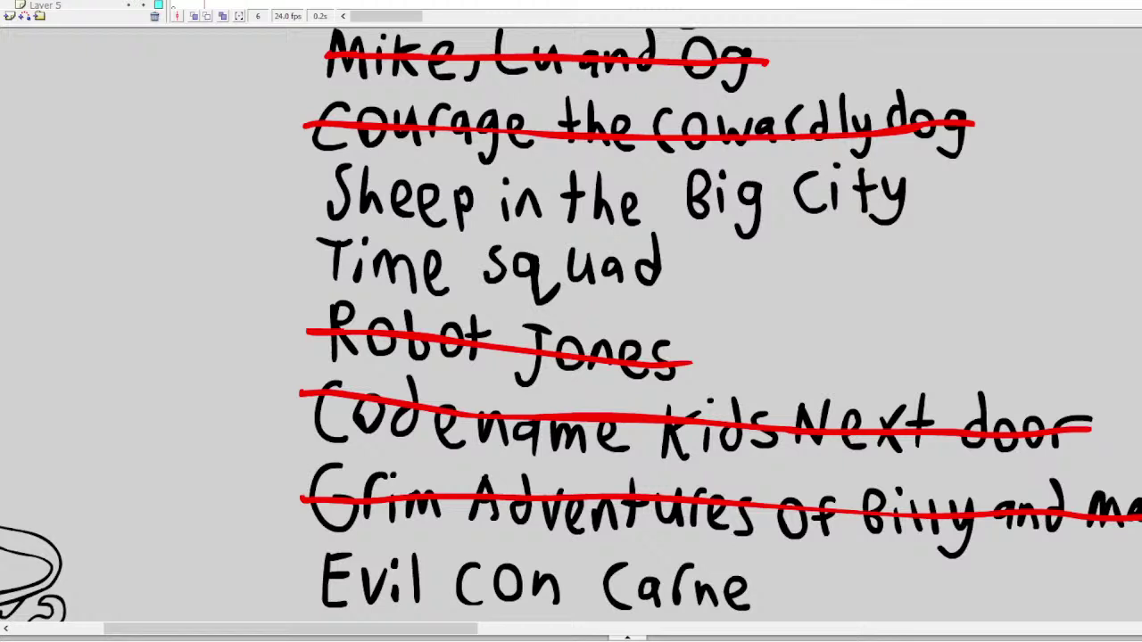
left_click(649, 135)
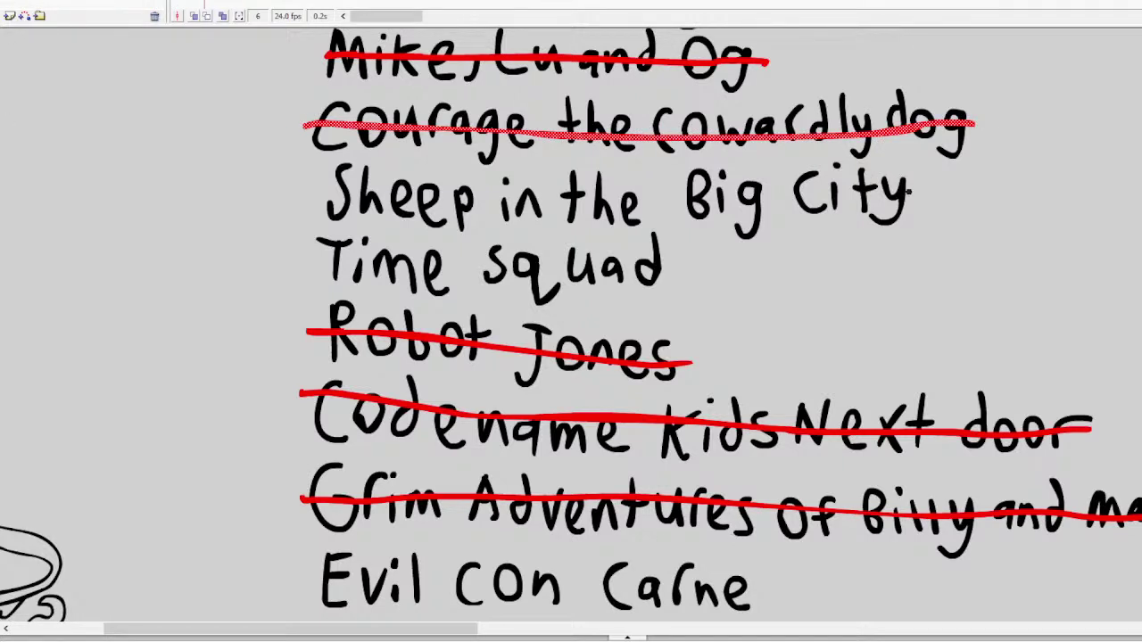
mouse_move(919, 191)
left_mouse_down()
mouse_move(711, 200)
mouse_move(323, 179)
left_mouse_up()
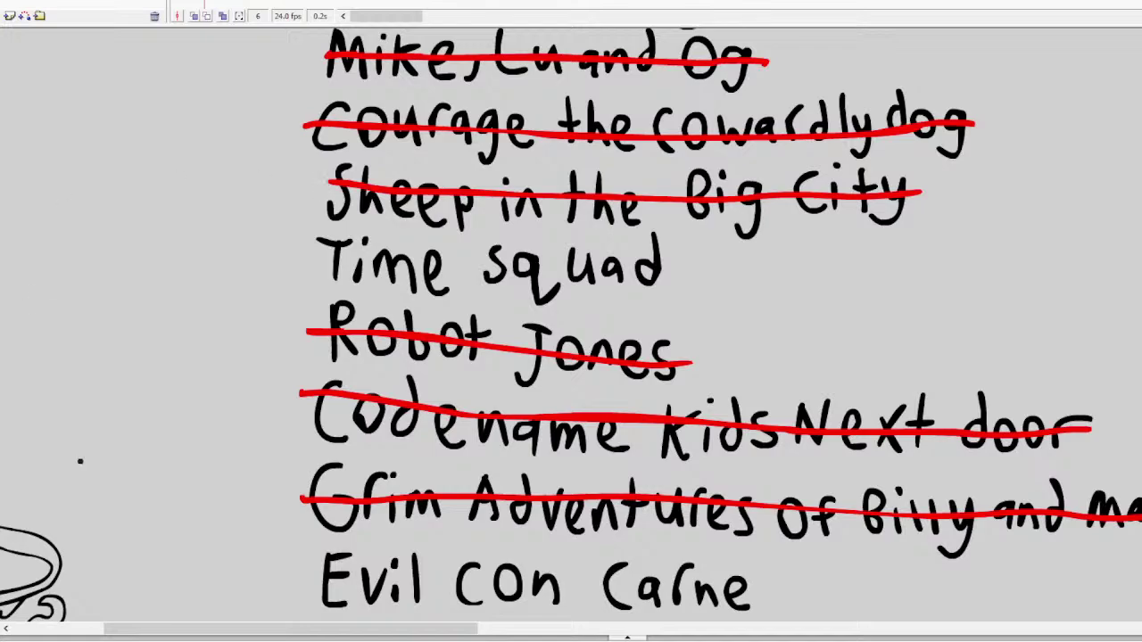
On Layer 26, add vertical tooth lines inside the frowning mouth below the two oval eyes and draw an outer lip outline around it
scroll(535, 514, "left", 5)
scroll(408, 462, "down", 10)
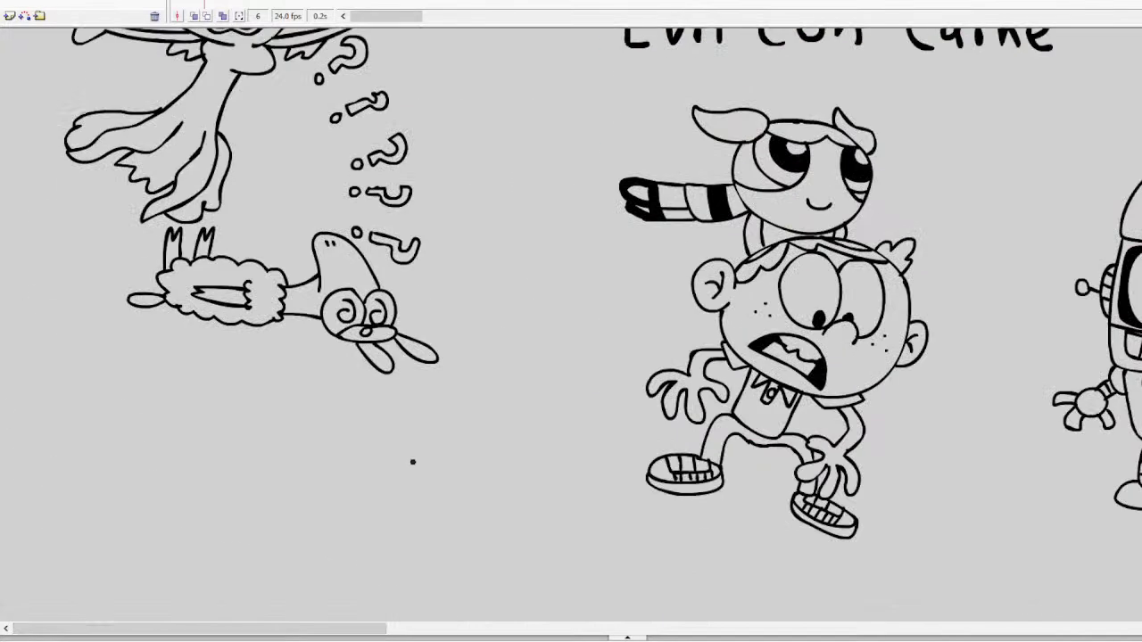
scroll(395, 610, "right", 15)
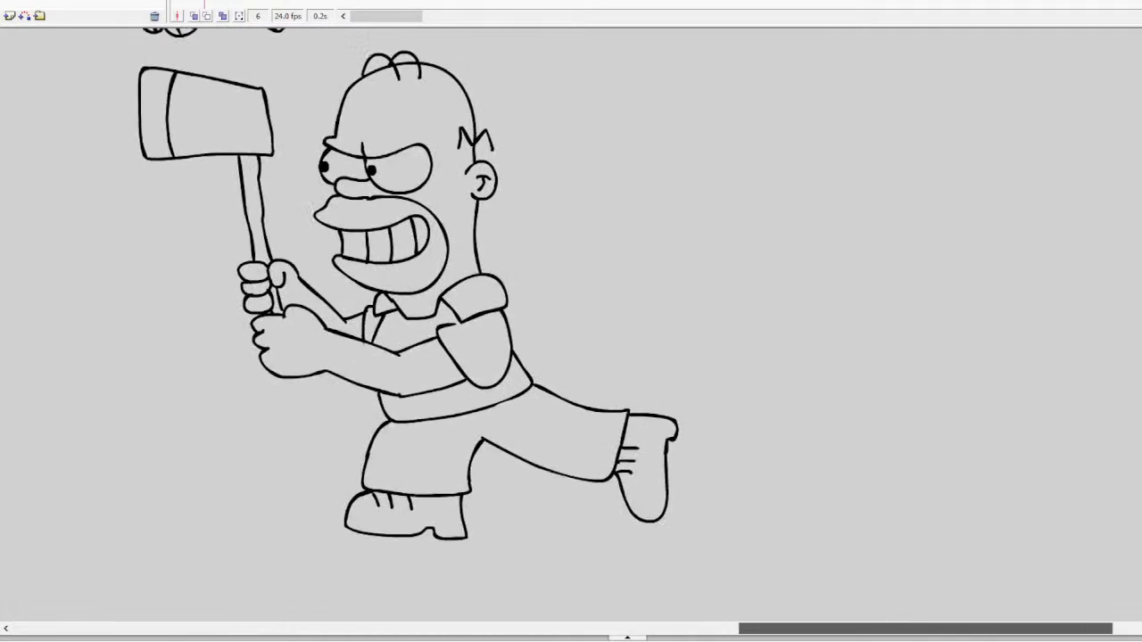
scroll(982, 474, "down", 15)
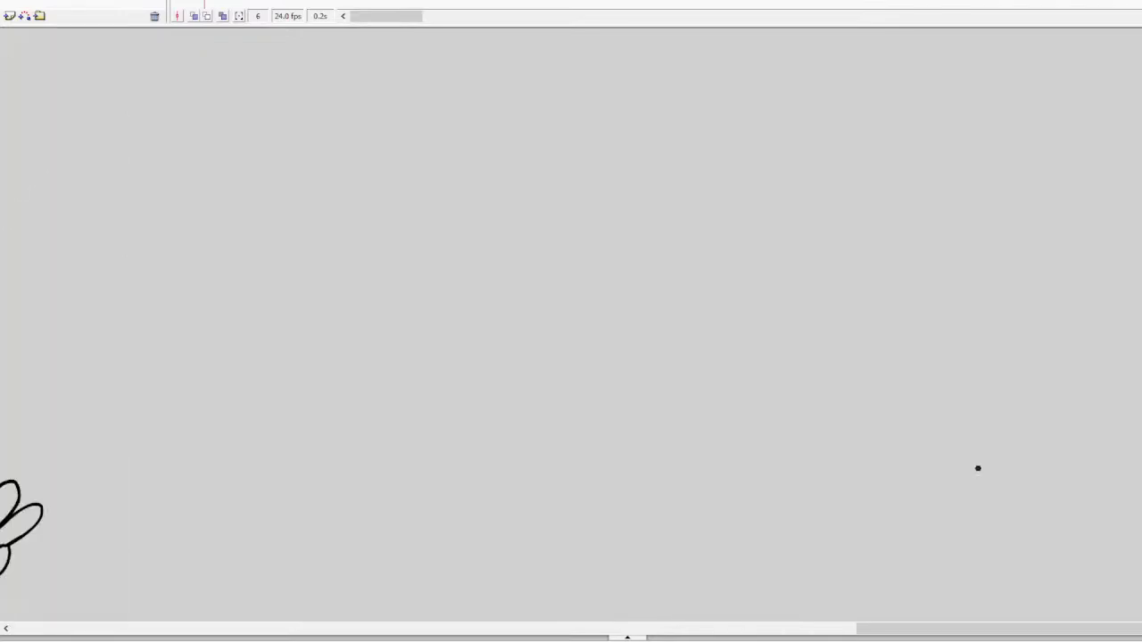
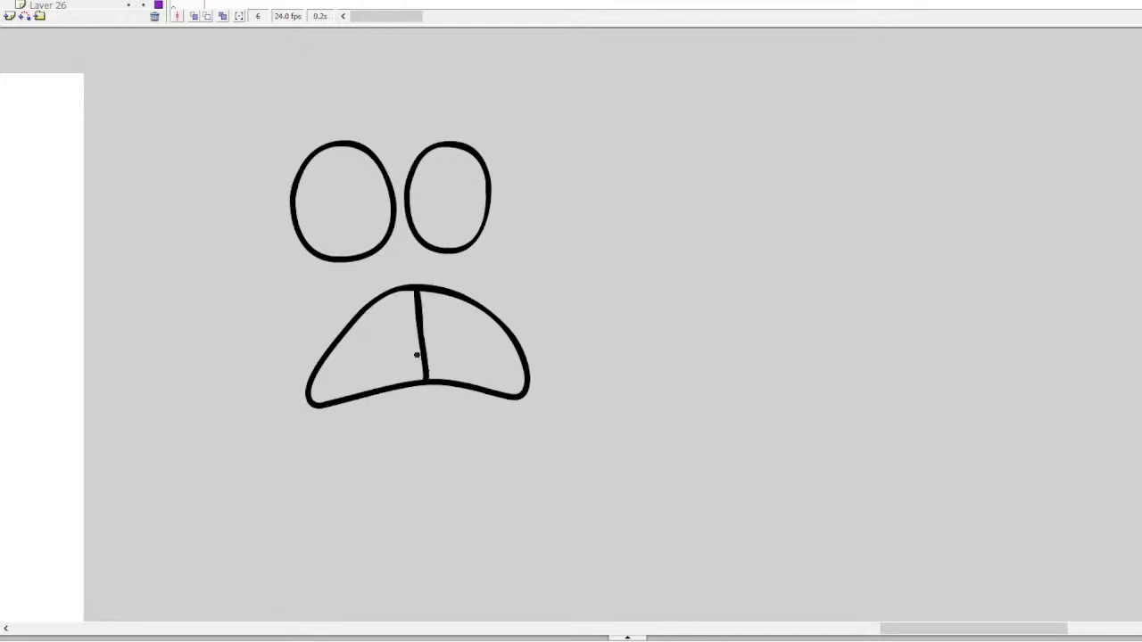
left_click_drag(382, 299, 383, 389)
left_click_drag(333, 348, 342, 396)
left_click_drag(459, 299, 471, 385)
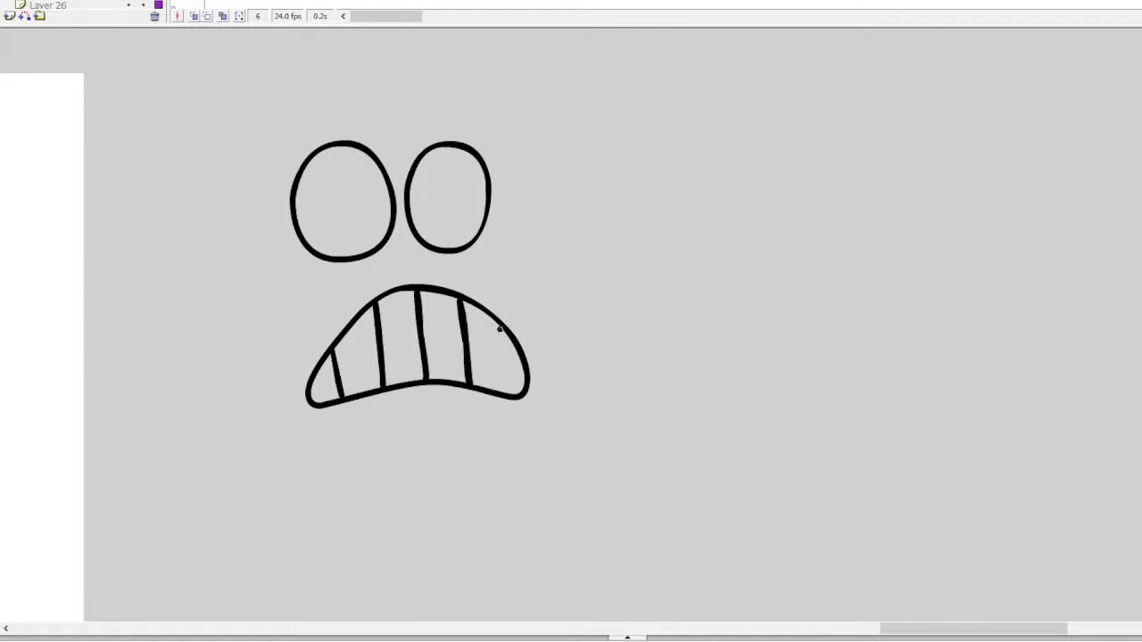
left_click_drag(504, 330, 514, 396)
mouse_move(413, 275)
left_mouse_down()
mouse_move(355, 297)
mouse_move(306, 349)
mouse_move(285, 398)
mouse_move(301, 416)
mouse_move(448, 403)
mouse_move(520, 417)
mouse_move(541, 407)
mouse_move(544, 364)
mouse_move(512, 310)
mouse_move(398, 264)
left_mouse_up()
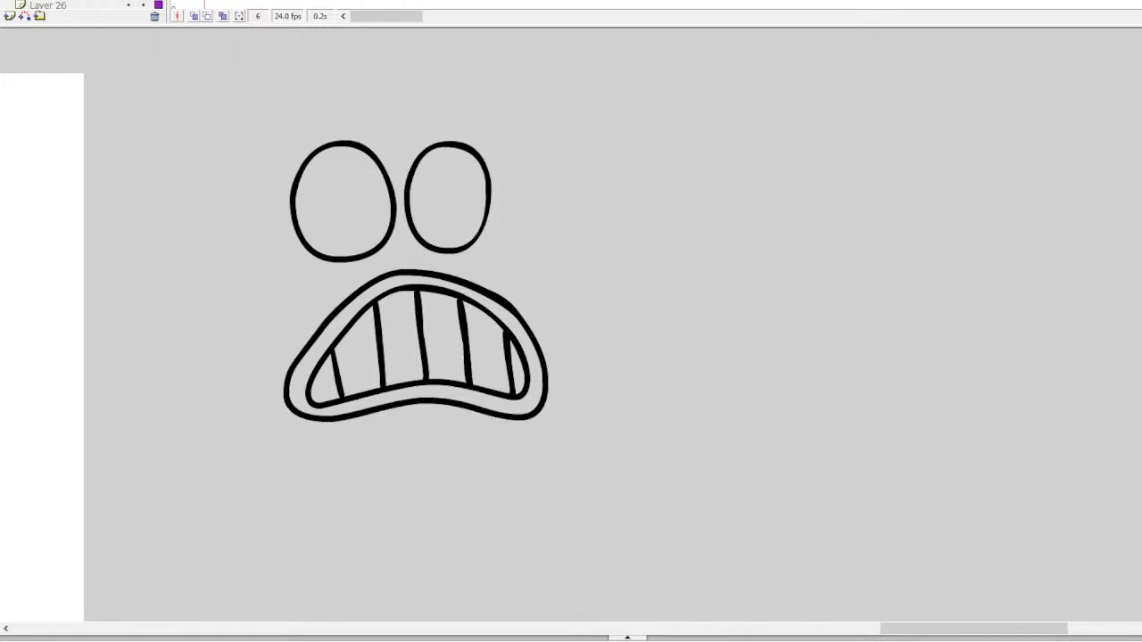
Move the mouth further below the eyes and draw two side lines joining the eyes to the lip outline
left_click_drag(415, 268, 416, 353)
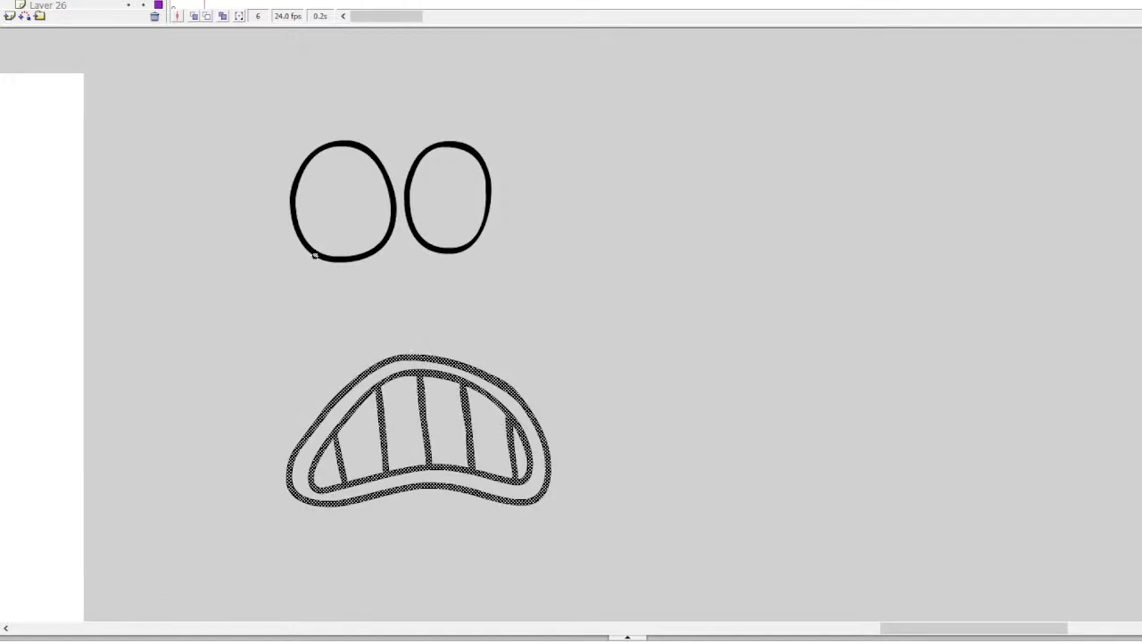
left_click_drag(314, 255, 319, 414)
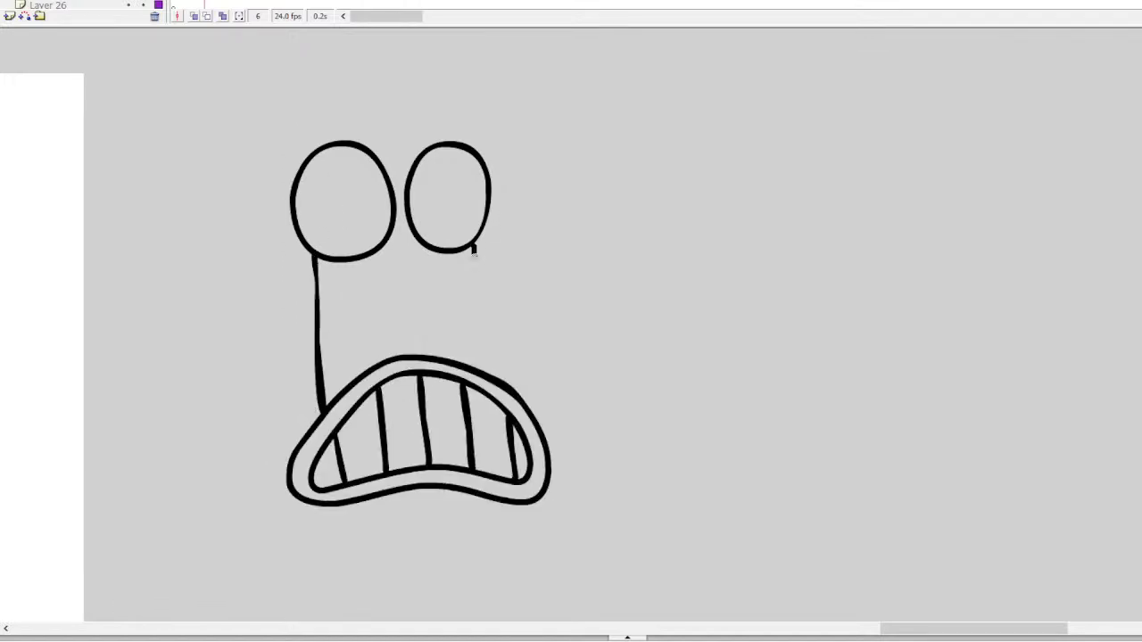
left_click_drag(472, 250, 474, 368)
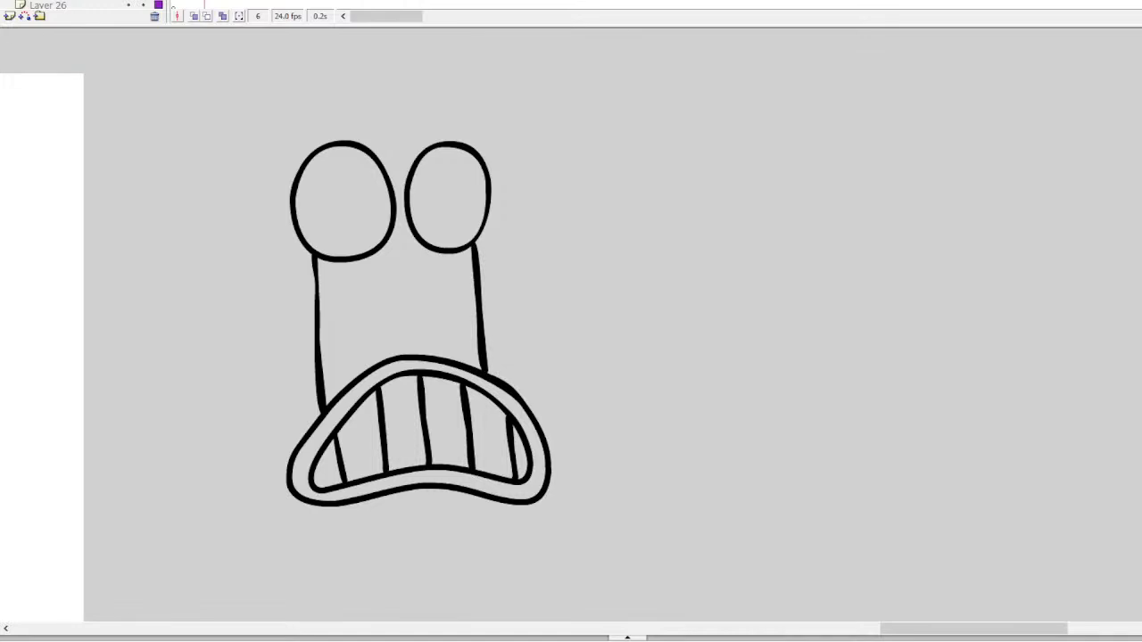
Draw a domed cap above the eyes with short side lines, a straight lower edge and three small round rivets
scroll(419, 357, "up", 2)
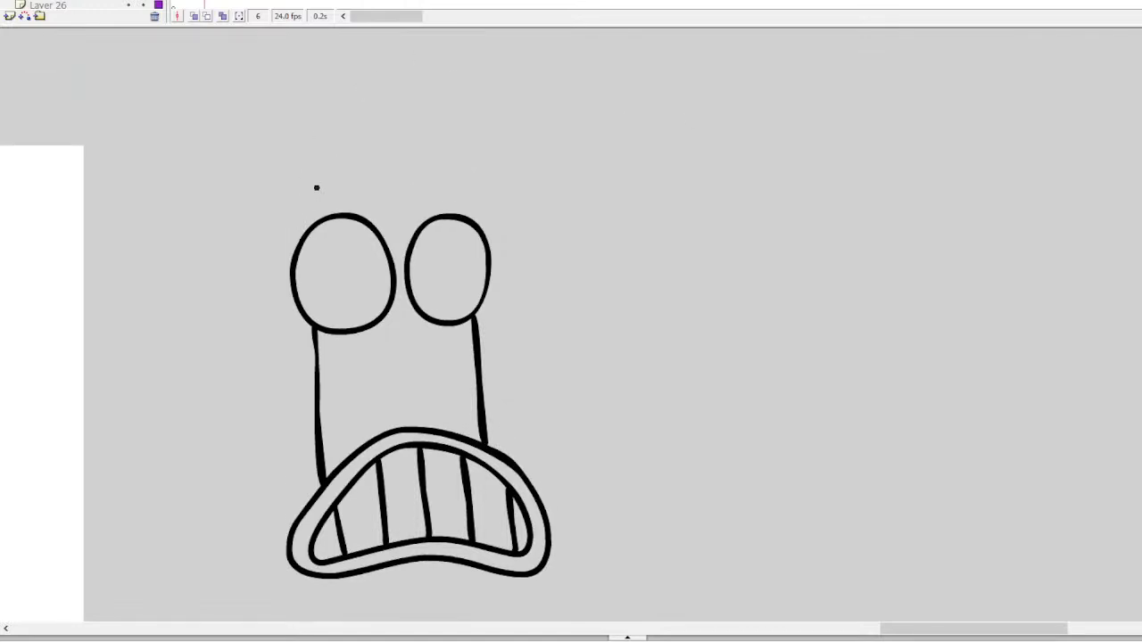
mouse_move(301, 209)
left_mouse_down()
mouse_move(471, 207)
mouse_move(452, 157)
mouse_move(421, 133)
mouse_move(364, 127)
mouse_move(320, 152)
mouse_move(297, 234)
left_mouse_up()
left_click_drag(473, 207, 472, 228)
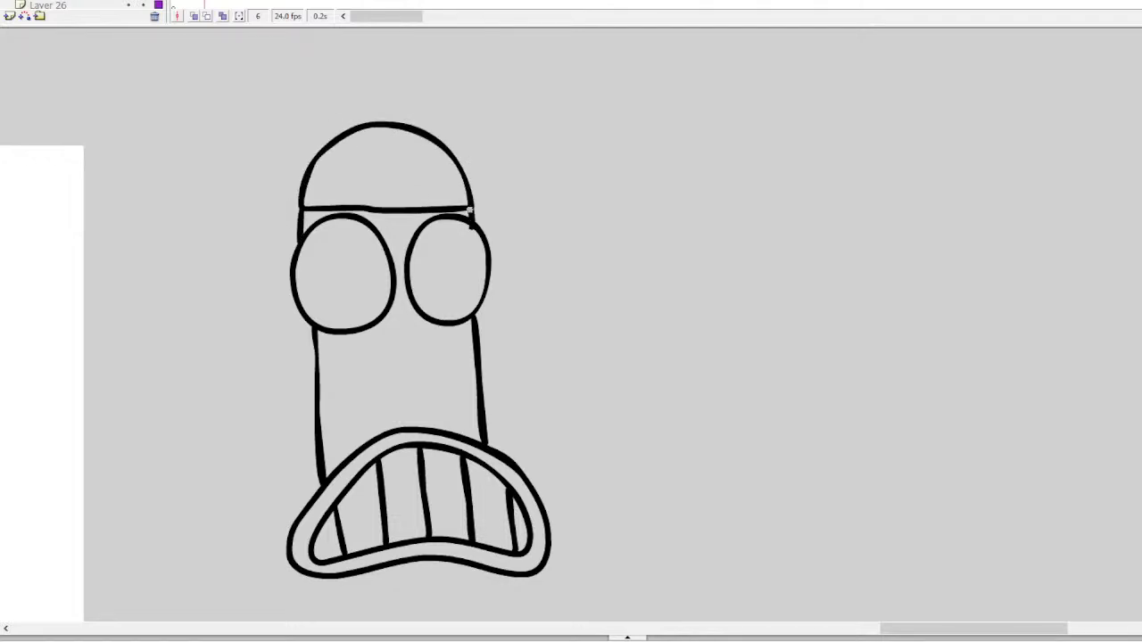
mouse_move(328, 176)
left_mouse_down()
mouse_move(318, 191)
mouse_move(328, 177)
mouse_move(393, 196)
mouse_move(387, 180)
mouse_move(448, 194)
mouse_move(443, 177)
left_mouse_up()
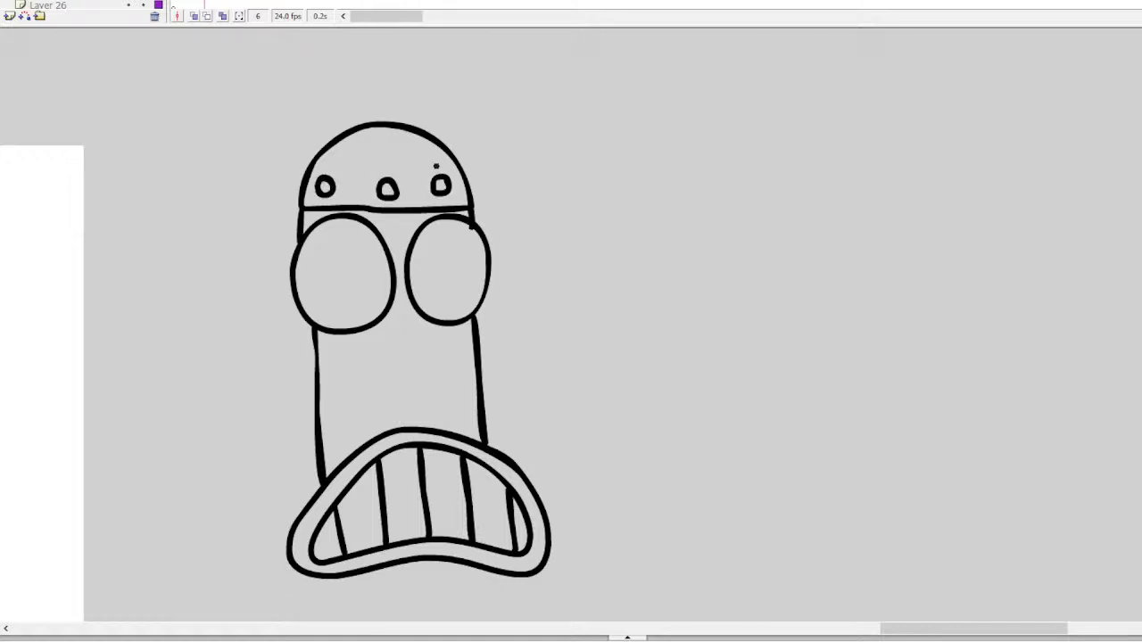
Draw a short ribbed neck with an oval collar below the mouth and a wide torso tapering to a rounded bottom
scroll(419, 304, "down", 5)
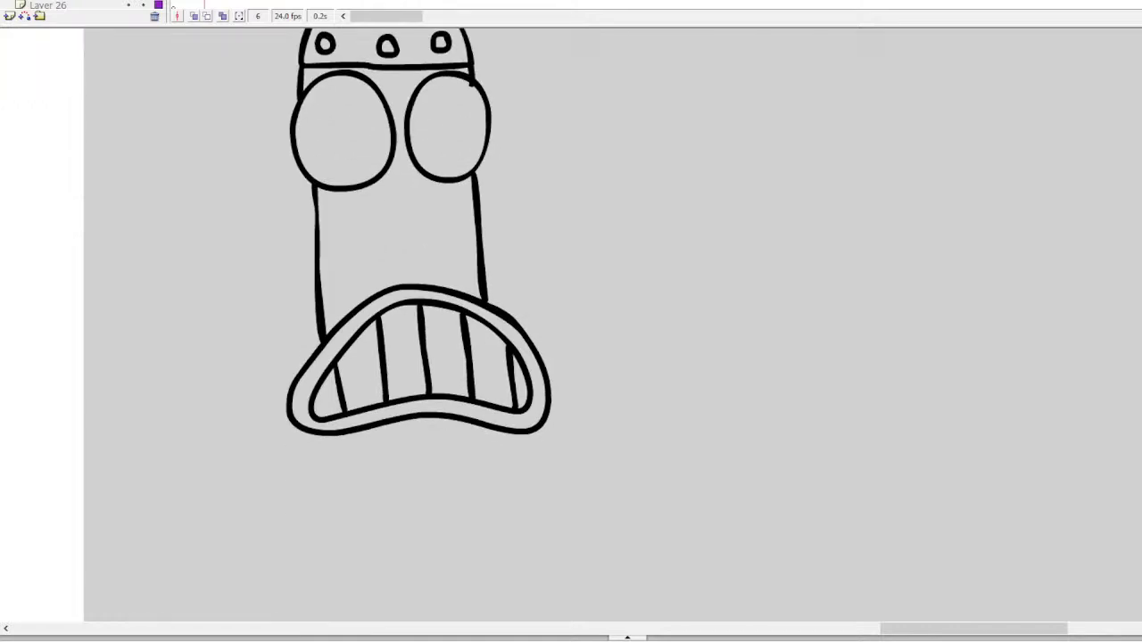
left_click_drag(401, 356, 406, 401)
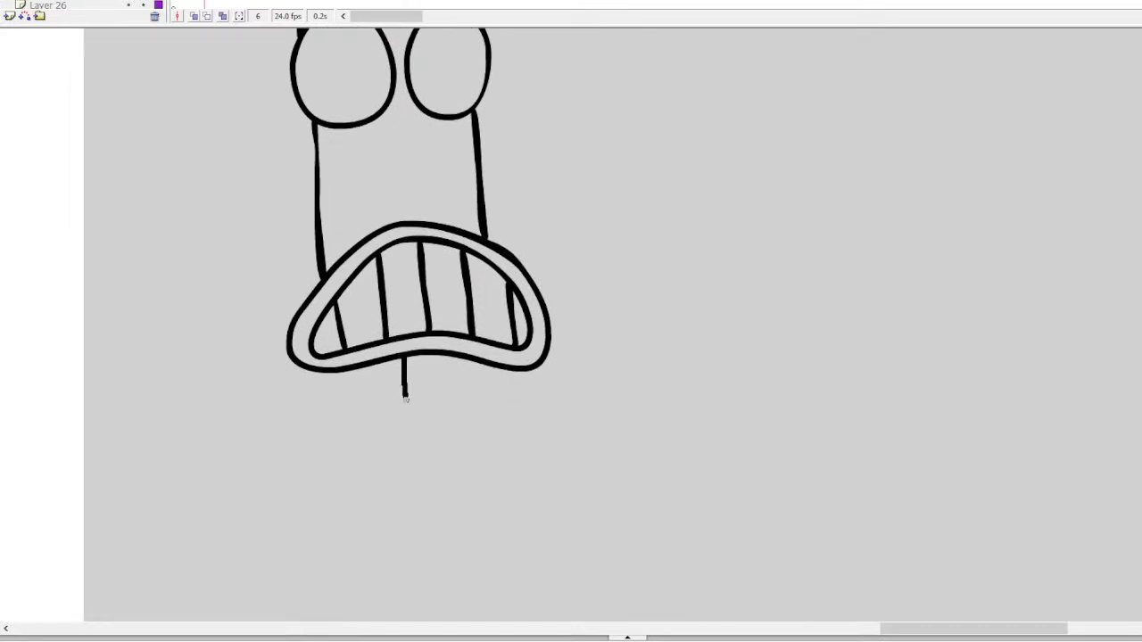
mouse_move(433, 355)
left_mouse_down()
mouse_move(438, 404)
mouse_move(432, 374)
mouse_move(393, 404)
mouse_move(434, 422)
mouse_move(460, 408)
mouse_move(419, 399)
mouse_move(309, 428)
mouse_move(385, 560)
mouse_move(416, 575)
left_mouse_up()
key("ctrl+z")
mouse_move(461, 418)
left_mouse_down()
mouse_move(529, 417)
mouse_move(540, 456)
mouse_move(517, 527)
mouse_move(478, 568)
mouse_move(412, 578)
left_mouse_up()
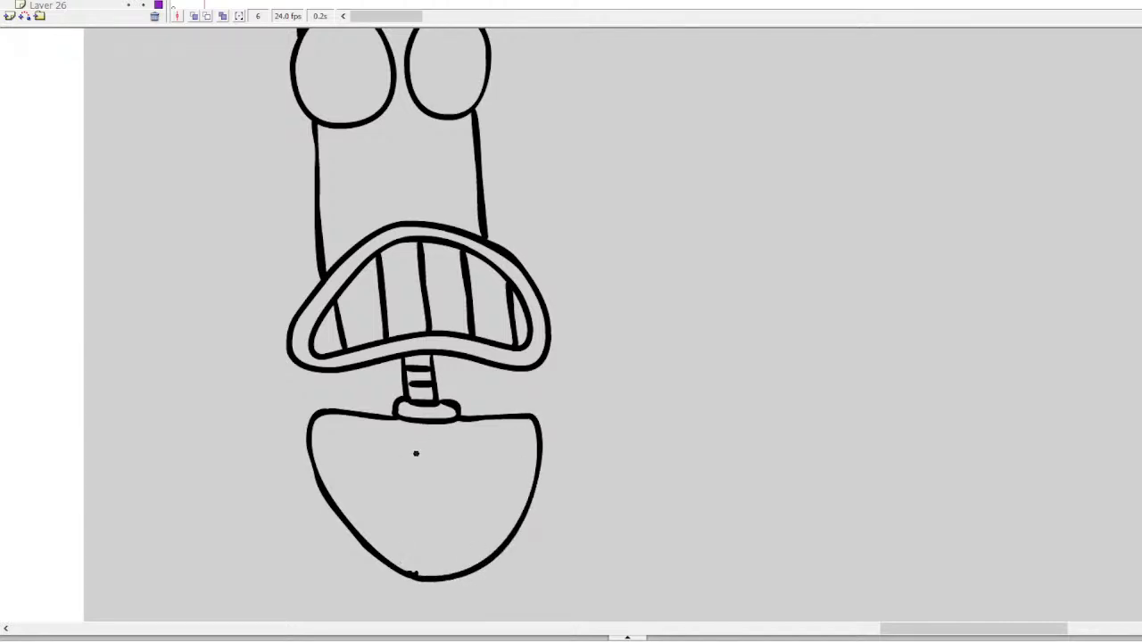
Draw a half-round gauge with a needle and two small circles on the torso, and add curved shoulder panels along both sides
mouse_move(438, 453)
left_mouse_down()
mouse_move(393, 466)
mouse_move(379, 498)
mouse_move(472, 510)
mouse_move(480, 497)
mouse_move(437, 452)
left_mouse_up()
mouse_move(393, 522)
left_mouse_down()
mouse_move(390, 533)
mouse_move(458, 550)
mouse_move(462, 535)
left_mouse_up()
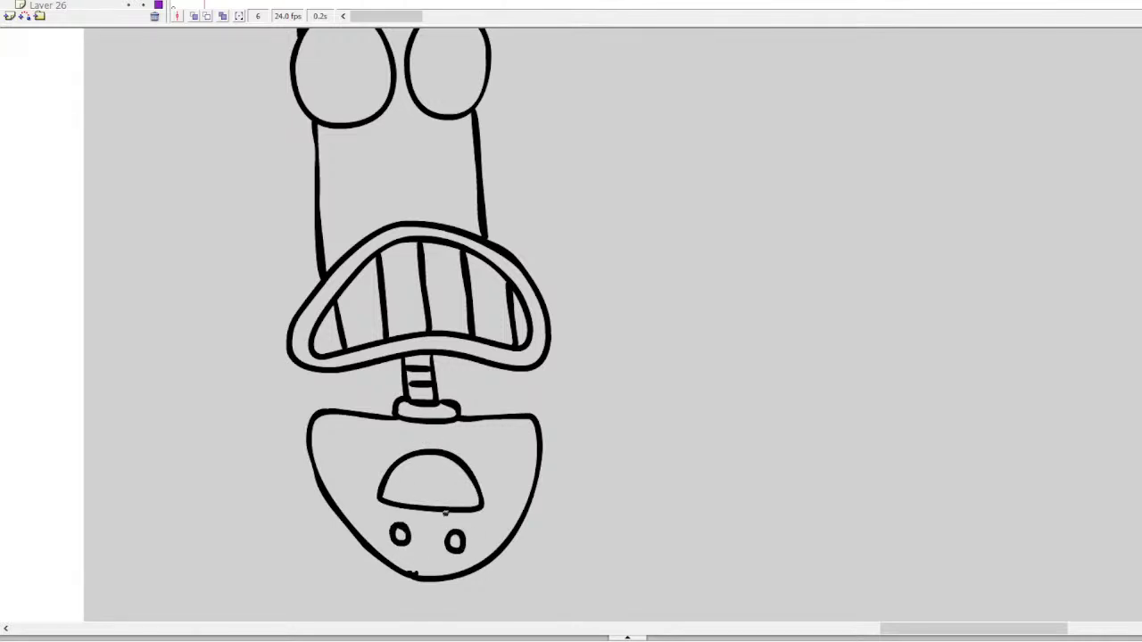
mouse_move(404, 504)
left_mouse_down()
mouse_move(437, 492)
mouse_move(455, 506)
mouse_move(406, 464)
left_mouse_up()
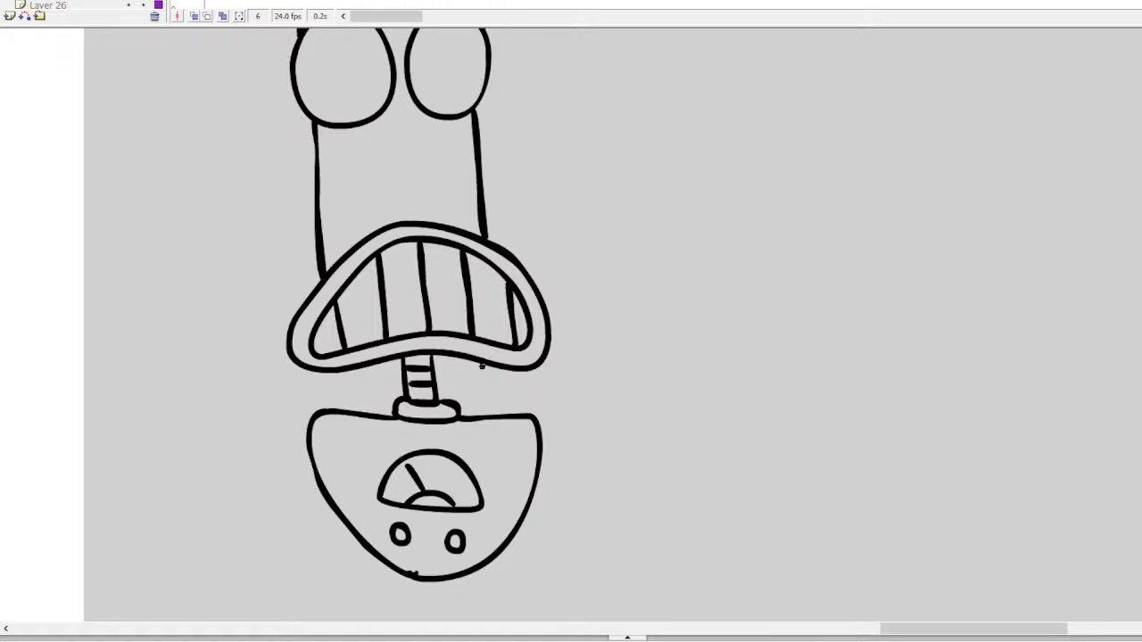
mouse_move(318, 408)
left_mouse_down()
mouse_move(266, 434)
mouse_move(324, 528)
mouse_move(412, 577)
left_mouse_up()
mouse_move(532, 416)
left_mouse_down()
mouse_move(564, 413)
mouse_move(576, 442)
mouse_move(534, 531)
mouse_move(464, 576)
left_mouse_up()
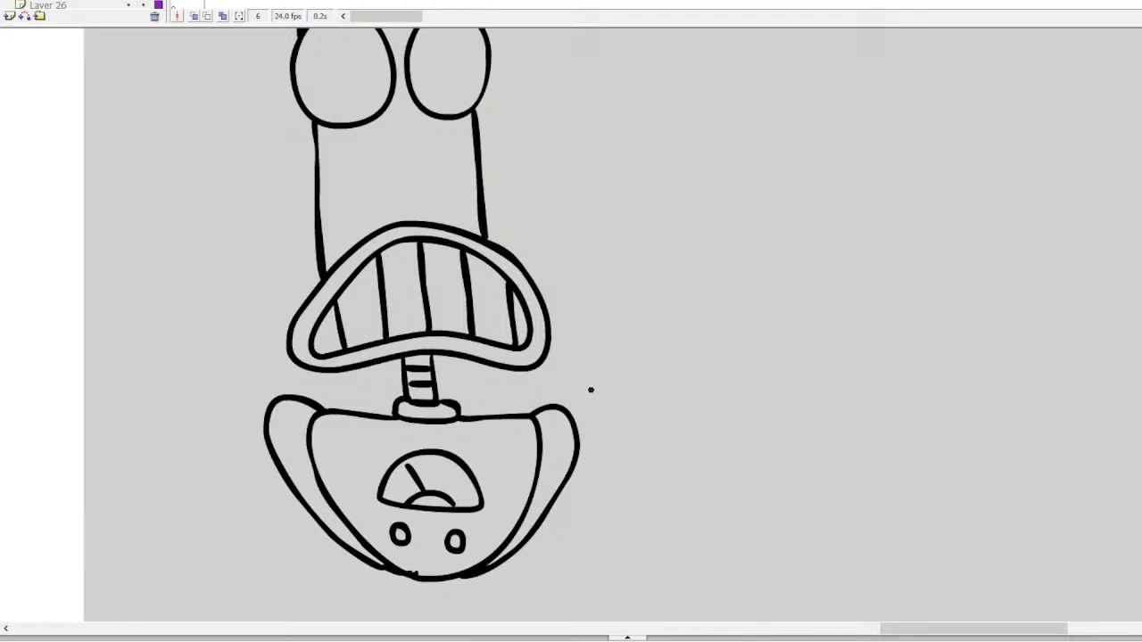
Draw a narrow waist post below the torso, an oval pelvis and a long oval thigh on each side
scroll(422, 325, "up", 3)
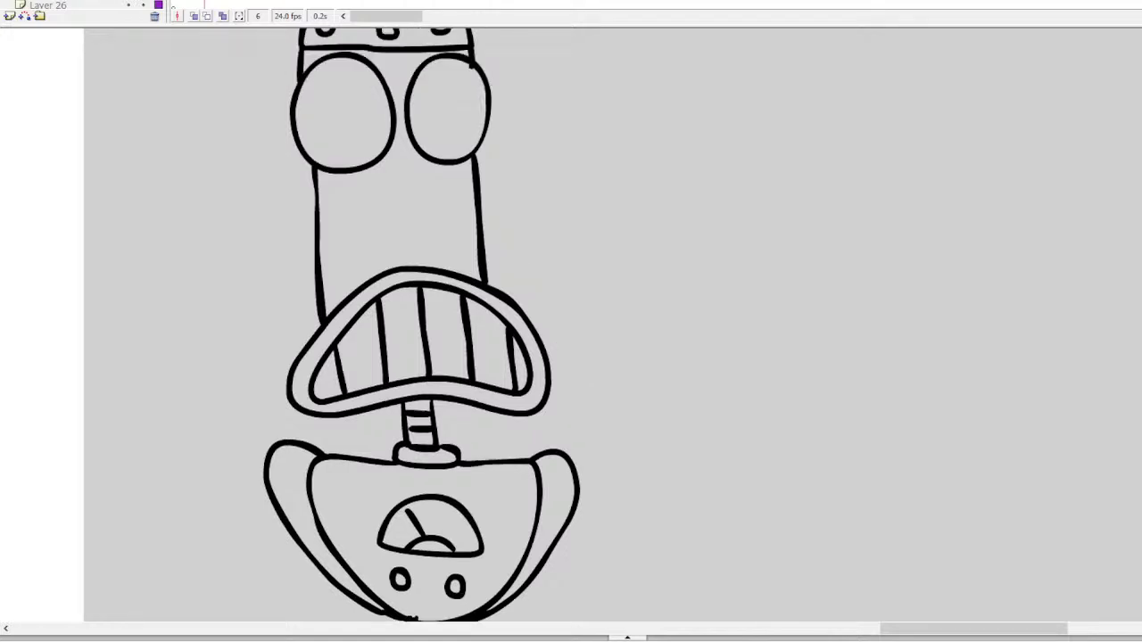
scroll(422, 325, "down", 6)
scroll(422, 325, "up", 2)
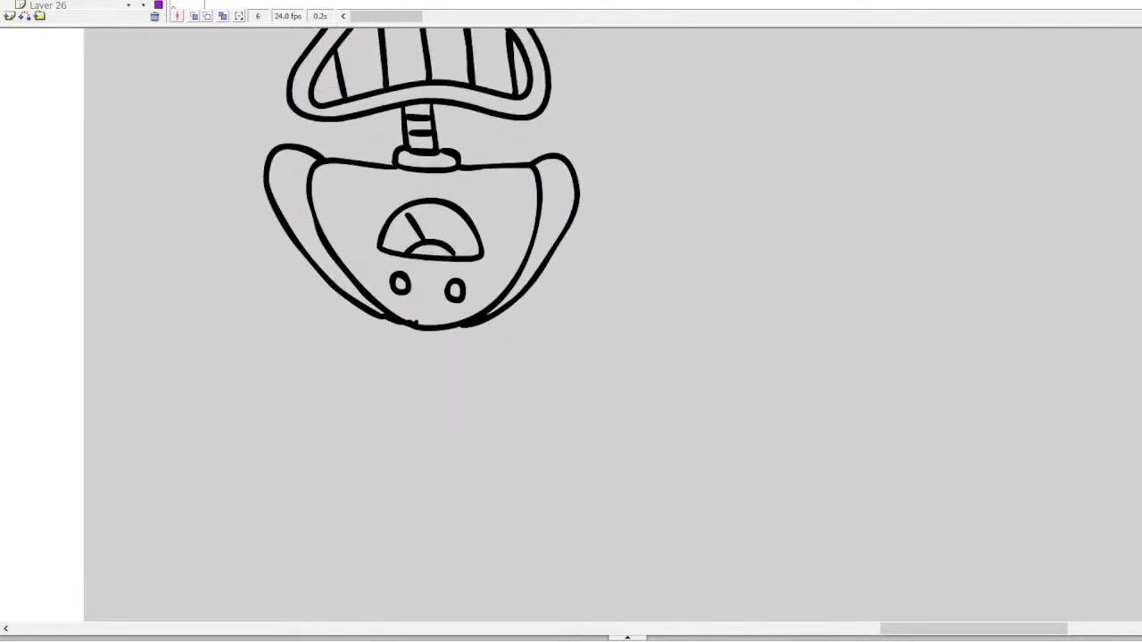
scroll(422, 325, "down", 2)
mouse_move(413, 273)
left_mouse_down()
mouse_move(416, 339)
mouse_move(447, 317)
mouse_move(446, 348)
mouse_move(433, 350)
mouse_move(465, 358)
mouse_move(478, 391)
mouse_move(430, 407)
mouse_move(384, 375)
mouse_move(411, 352)
mouse_move(364, 338)
mouse_move(337, 441)
mouse_move(356, 479)
mouse_move(371, 448)
mouse_move(374, 333)
mouse_move(334, 387)
mouse_move(336, 456)
mouse_move(368, 465)
mouse_move(386, 364)
left_mouse_up()
key("ctrl+z")
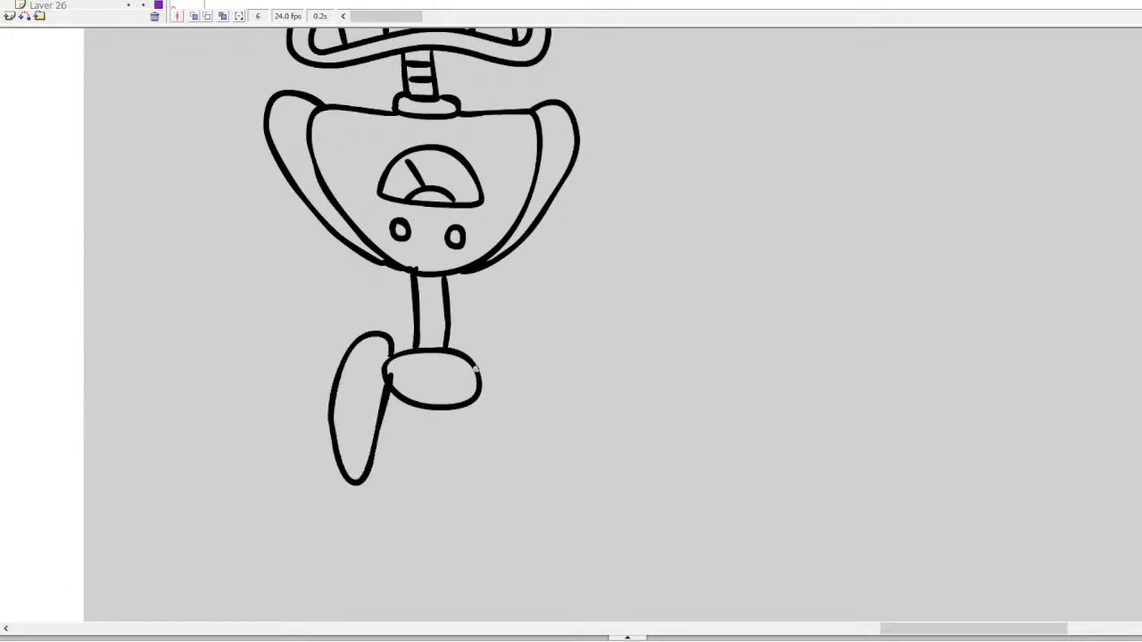
mouse_move(475, 367)
left_mouse_down()
mouse_move(506, 353)
mouse_move(522, 406)
mouse_move(521, 481)
mouse_move(508, 498)
mouse_move(473, 376)
left_mouse_up()
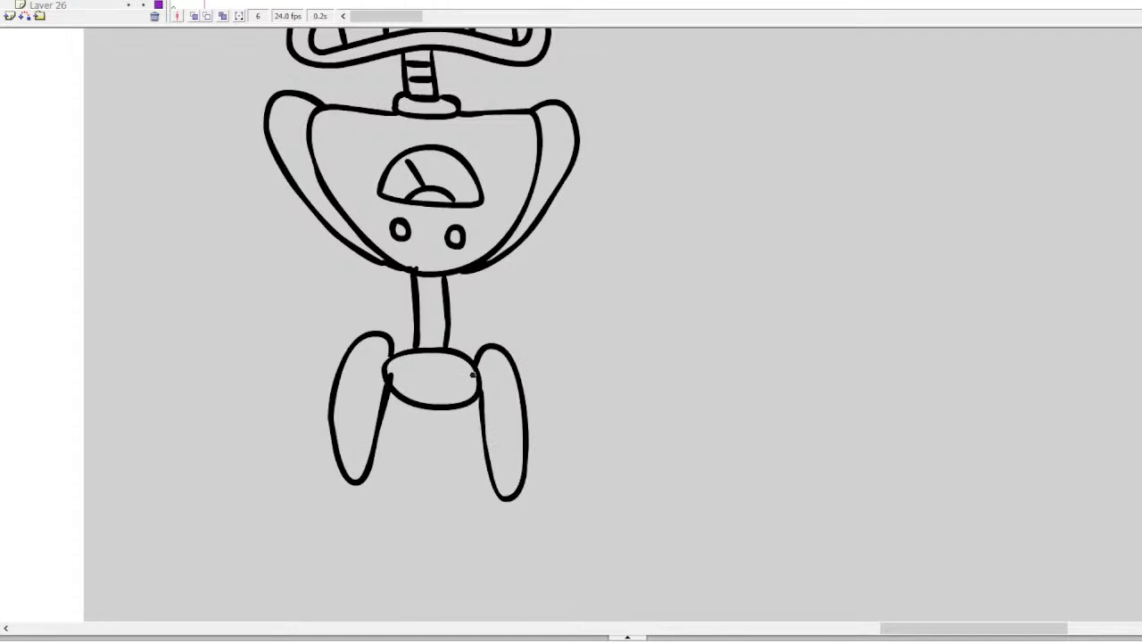
Draw a pair of short lower-leg lines extending down from each thigh, redoing misplaced strokes
left_click_drag(331, 443, 331, 528)
key("ctrl+z")
left_click_drag(373, 461, 374, 533)
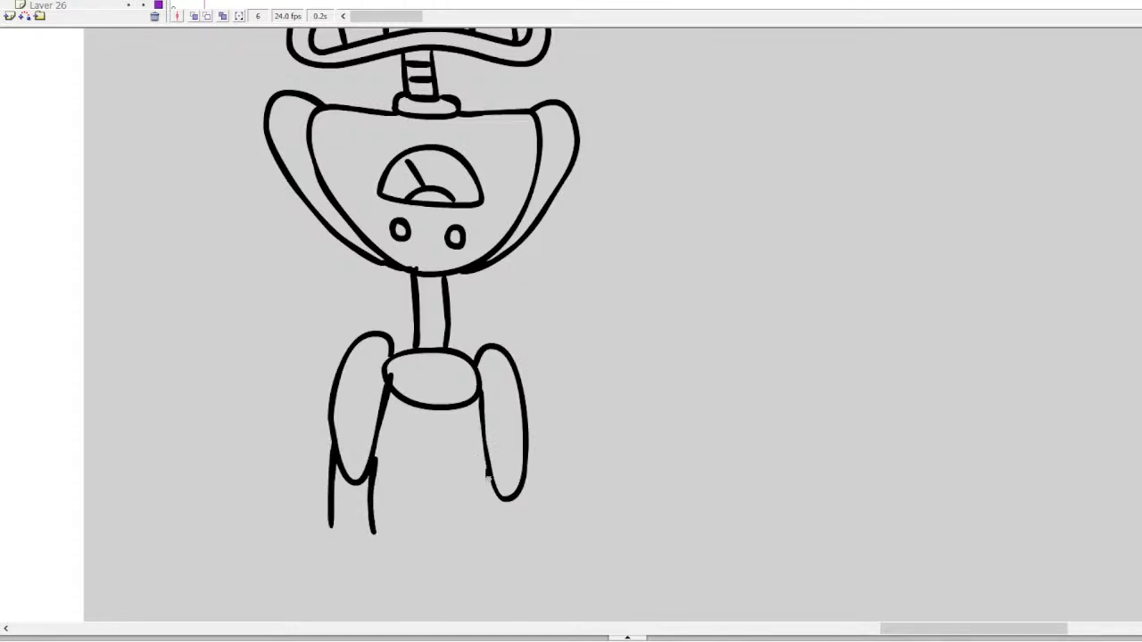
left_click_drag(488, 479, 488, 540)
left_click_drag(524, 484, 516, 554)
key("ctrl+z")
key("ctrl+z")
left_click_drag(488, 470, 488, 541)
left_click_drag(522, 485, 519, 546)
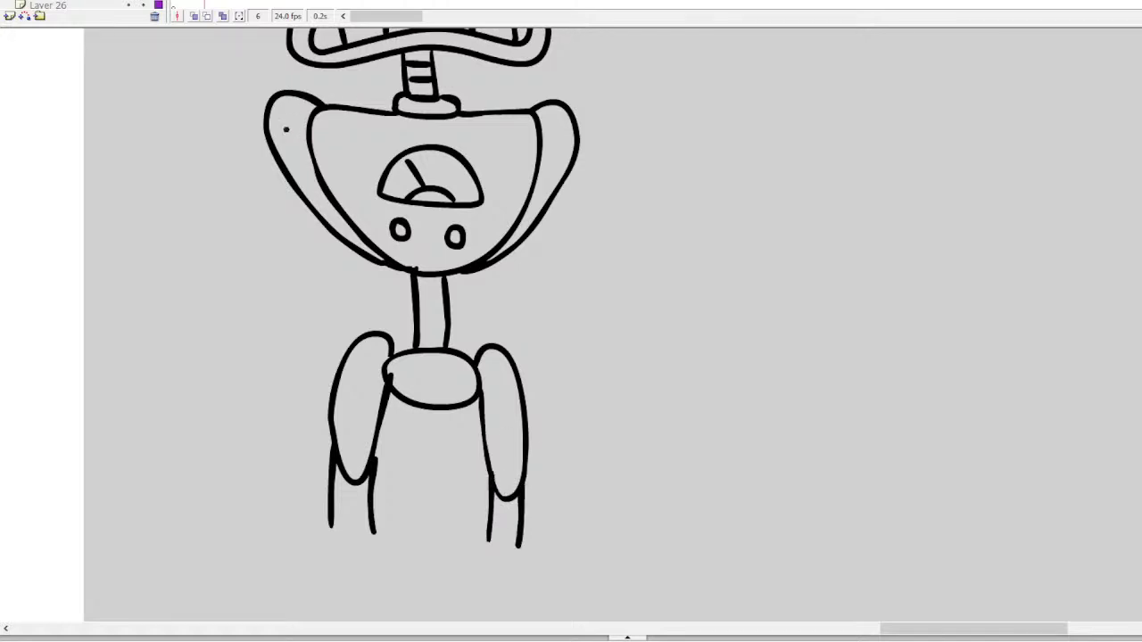
Draw a thin upper arm down from the left shoulder panel and a wide, slightly curved forearm cuff at its end
left_click_drag(276, 161, 244, 294)
key("ctrl+z")
left_click_drag(281, 167, 261, 279)
left_click_drag(307, 211, 286, 296)
key("ctrl+z")
mouse_move(309, 202)
left_mouse_down()
mouse_move(287, 284)
mouse_move(318, 301)
mouse_move(282, 383)
mouse_move(275, 433)
mouse_move(257, 439)
mouse_move(217, 378)
mouse_move(253, 272)
left_mouse_up()
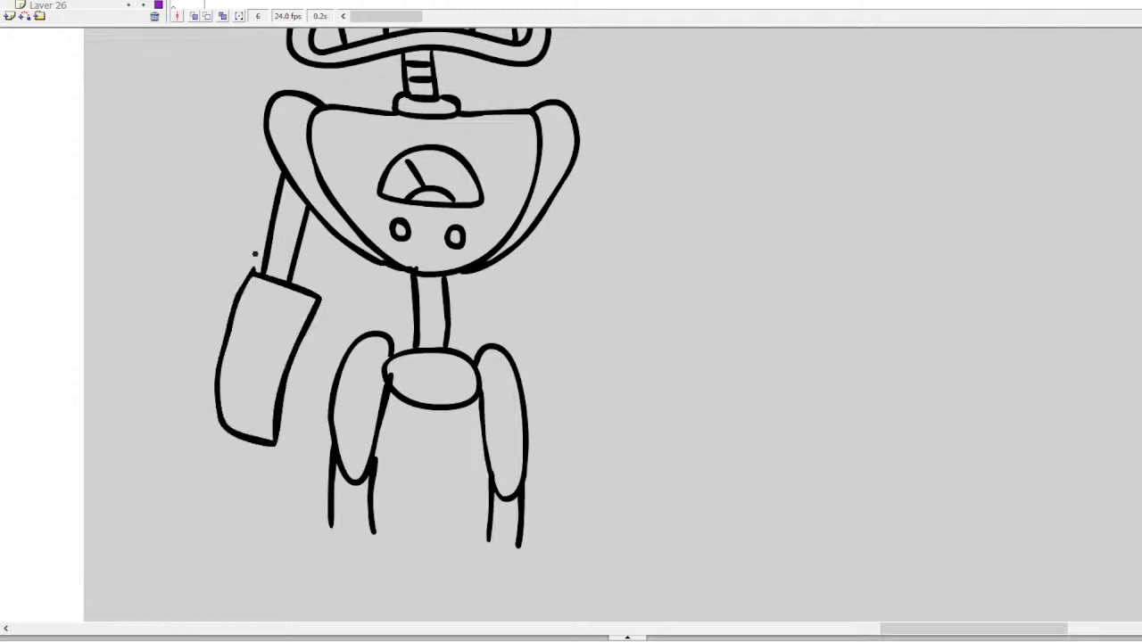
Replace the round hand below the left forearm with a narrow palm, an angled thumb and three long fingers
mouse_move(272, 443)
left_mouse_down()
mouse_move(261, 485)
mouse_move(237, 484)
mouse_move(223, 425)
left_mouse_up()
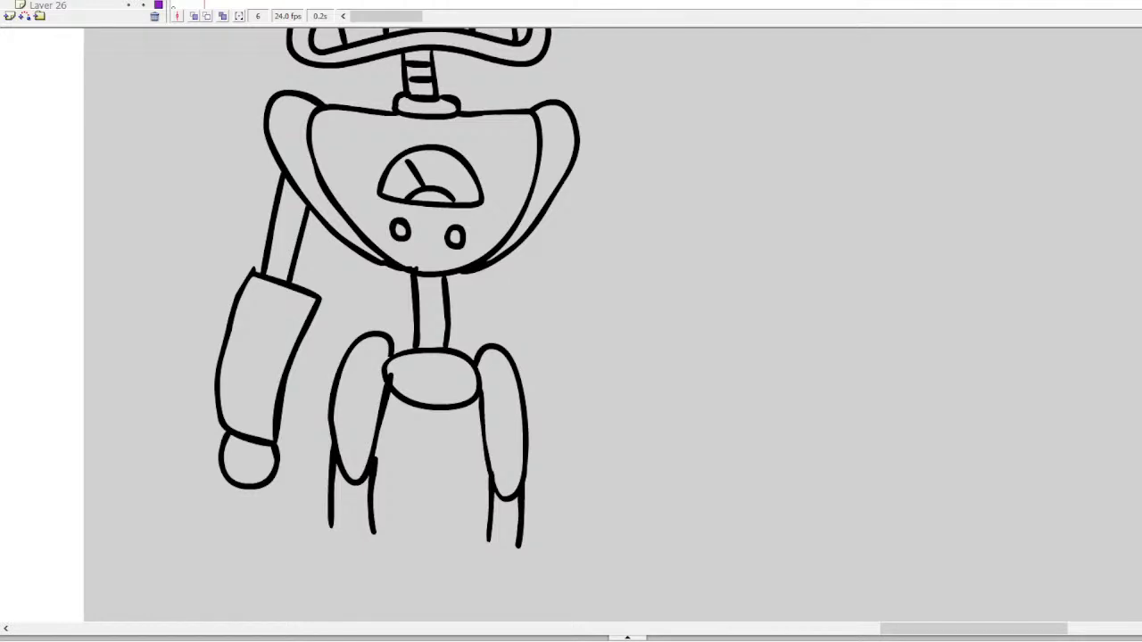
key("ctrl+z")
mouse_move(274, 445)
left_mouse_down()
mouse_move(279, 490)
mouse_move(263, 510)
mouse_move(231, 500)
mouse_move(235, 486)
mouse_move(274, 511)
mouse_move(282, 448)
mouse_move(302, 464)
mouse_move(308, 510)
mouse_move(278, 484)
left_mouse_up()
key("ctrl+z")
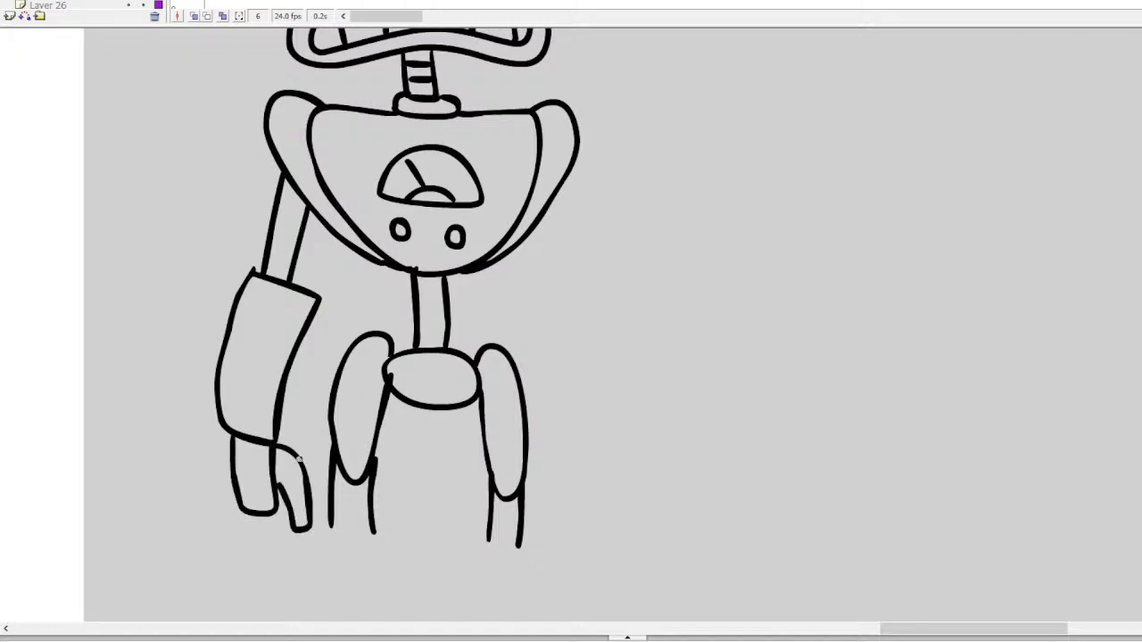
key("ctrl+z")
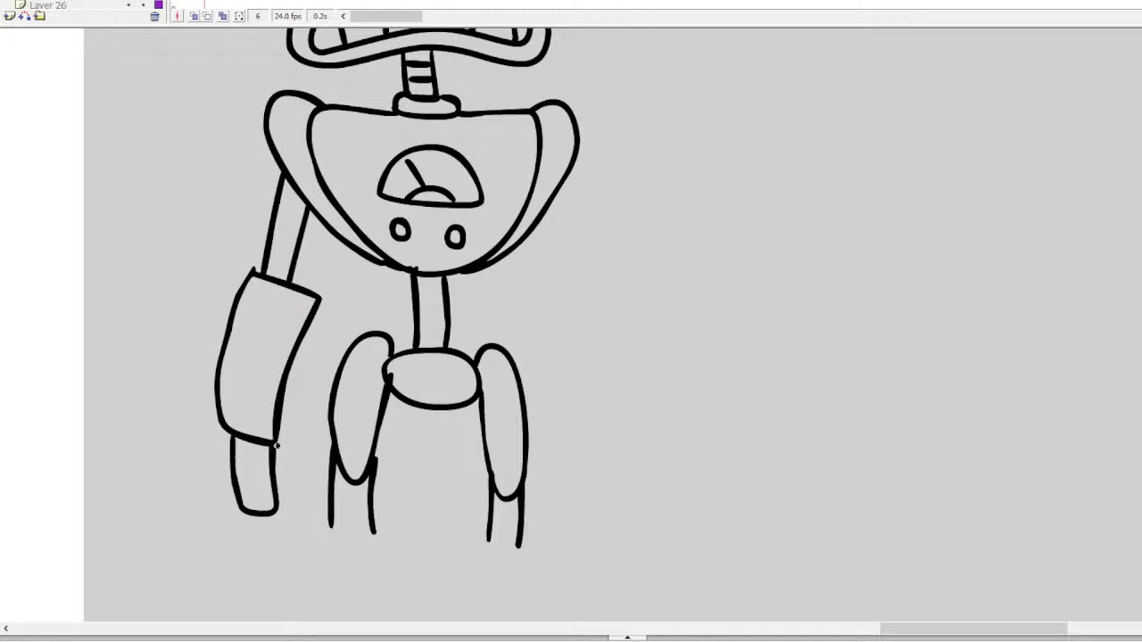
mouse_move(275, 446)
left_mouse_down()
mouse_move(310, 492)
mouse_move(308, 524)
mouse_move(278, 483)
mouse_move(302, 563)
mouse_move(258, 543)
mouse_move(257, 513)
left_mouse_up()
mouse_move(271, 580)
left_mouse_down()
mouse_move(241, 572)
mouse_move(239, 505)
left_mouse_up()
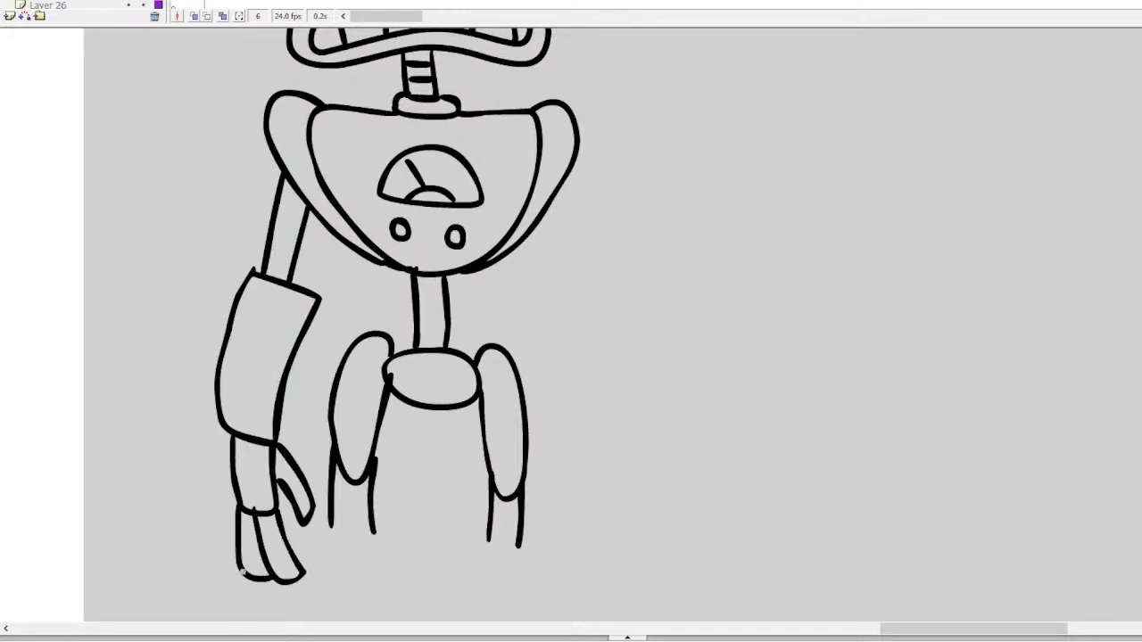
left_click_drag(241, 571, 223, 484)
Draw the matching right arm with a thin upper arm, a wide forearm cuff, and a hand with a thumb and two fingers
left_click_drag(565, 171, 585, 278)
mouse_move(542, 215)
left_mouse_down()
mouse_move(560, 293)
mouse_move(542, 308)
mouse_move(565, 448)
left_mouse_up()
mouse_move(589, 278)
left_mouse_down()
mouse_move(620, 434)
mouse_move(610, 456)
mouse_move(562, 461)
mouse_move(569, 518)
mouse_move(611, 489)
mouse_move(612, 458)
mouse_move(532, 505)
mouse_move(562, 492)
mouse_move(550, 576)
mouse_move(581, 541)
mouse_move(572, 588)
mouse_move(605, 523)
left_mouse_up()
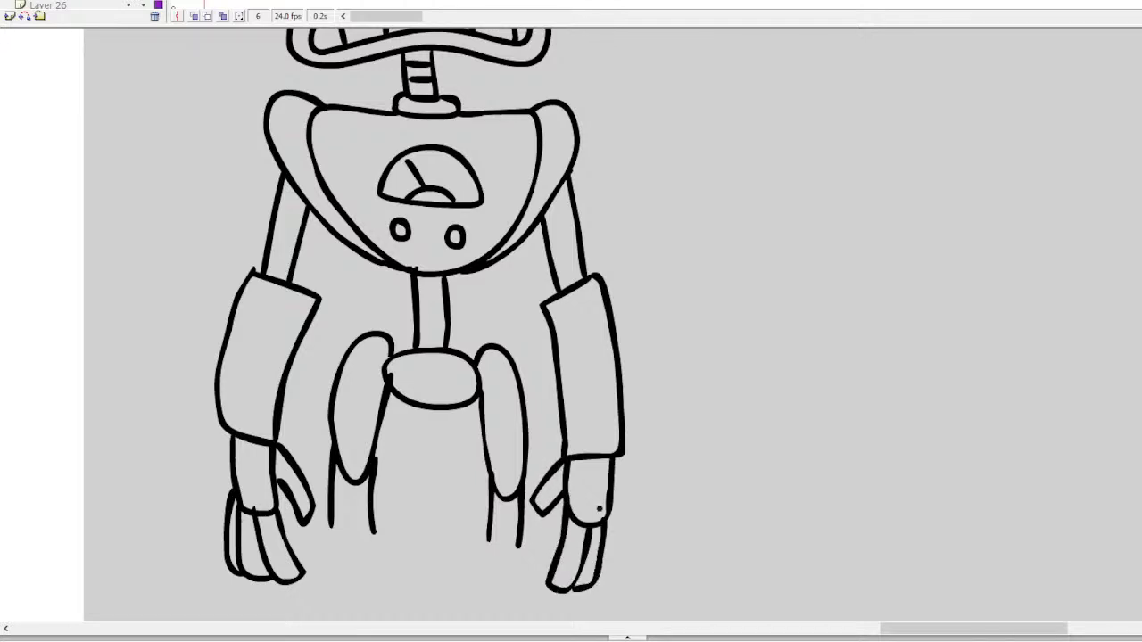
Add a third long finger along the outer edge of the right hand and close the fingertip gaps
left_click_drag(595, 585, 612, 507)
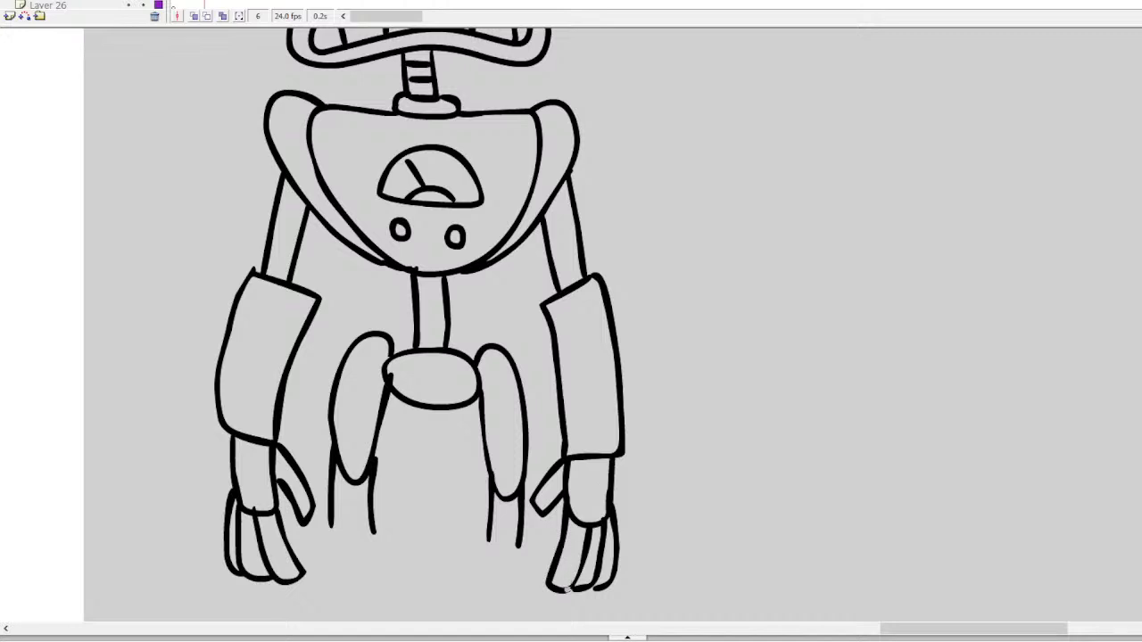
left_click_drag(566, 588, 595, 530)
Draw a smaller oval inside each of the robot's two eyes to give them thick rims
scroll(419, 325, "up", 6)
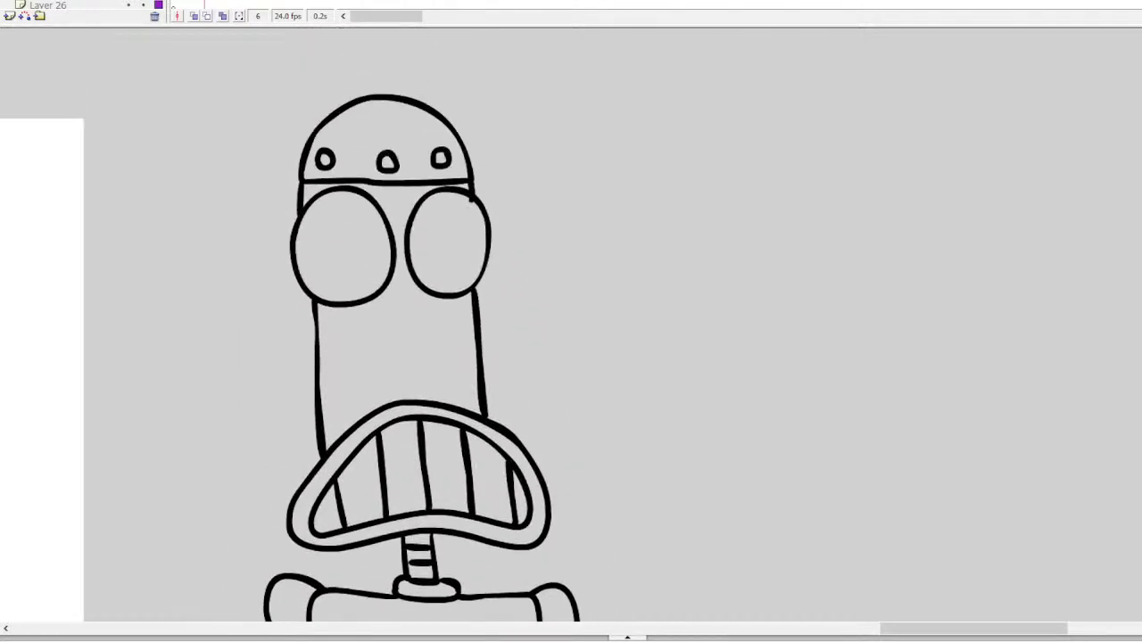
scroll(419, 326, "down", 10)
scroll(419, 325, "up", 10)
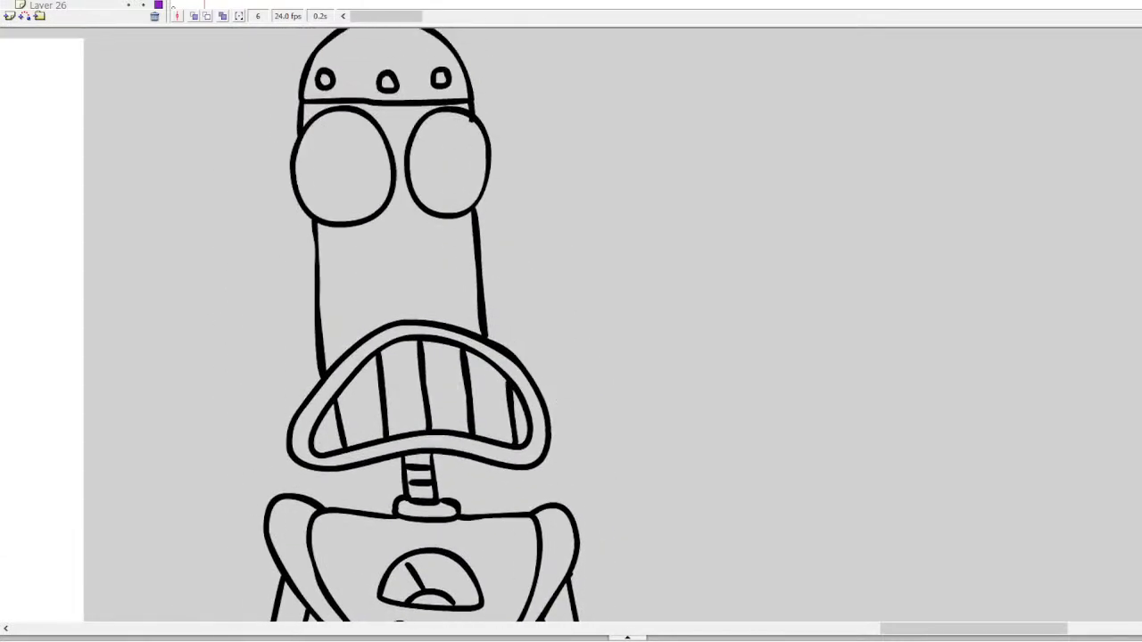
mouse_move(340, 140)
left_mouse_down()
mouse_move(304, 171)
mouse_move(302, 206)
mouse_move(333, 233)
mouse_move(369, 224)
mouse_move(381, 184)
mouse_move(364, 152)
mouse_move(341, 140)
left_mouse_up()
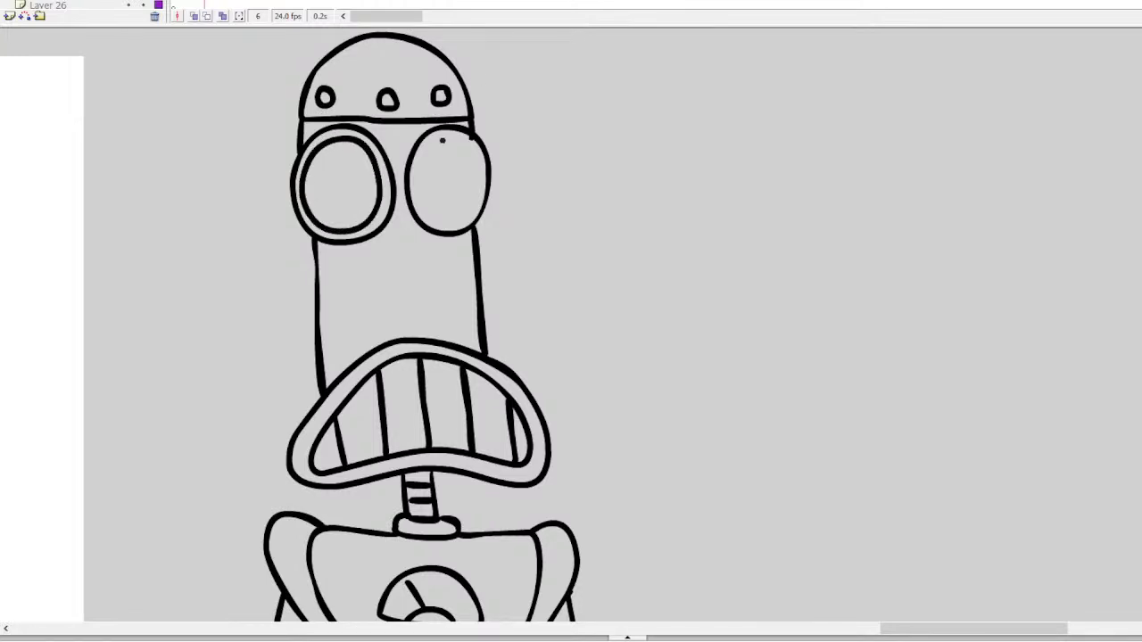
mouse_move(446, 140)
left_mouse_down()
mouse_move(417, 168)
mouse_move(421, 211)
mouse_move(450, 223)
mouse_move(475, 201)
mouse_move(475, 158)
mouse_move(441, 138)
left_mouse_up()
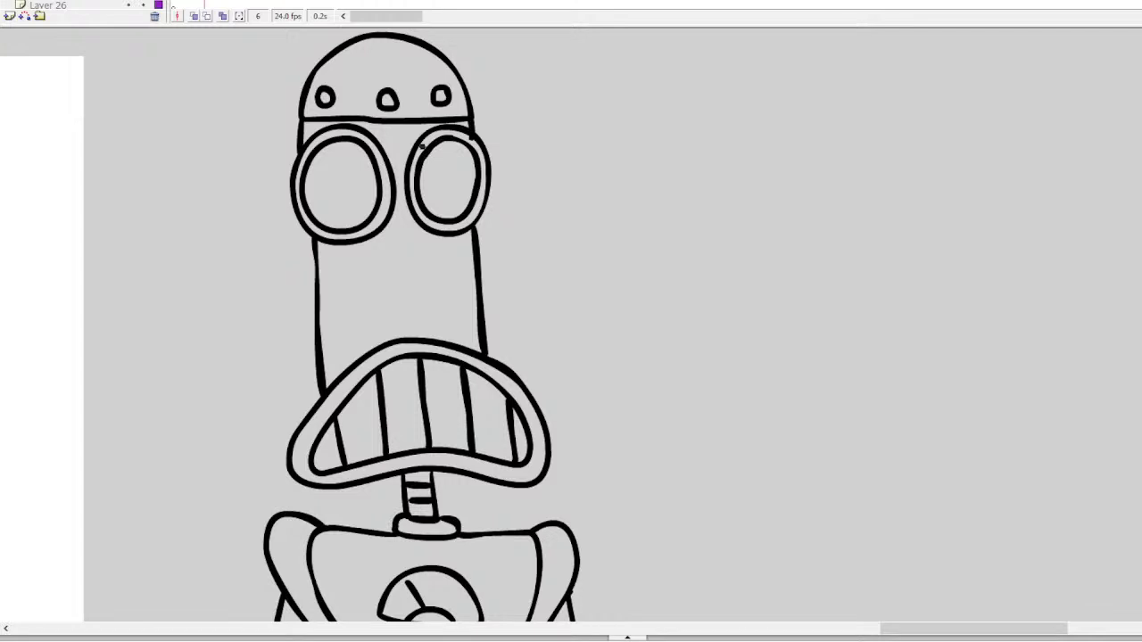
Draw a round knee joint under each leg and two horizontal bands across each short segment above the knees
scroll(571, 325, "down", 10)
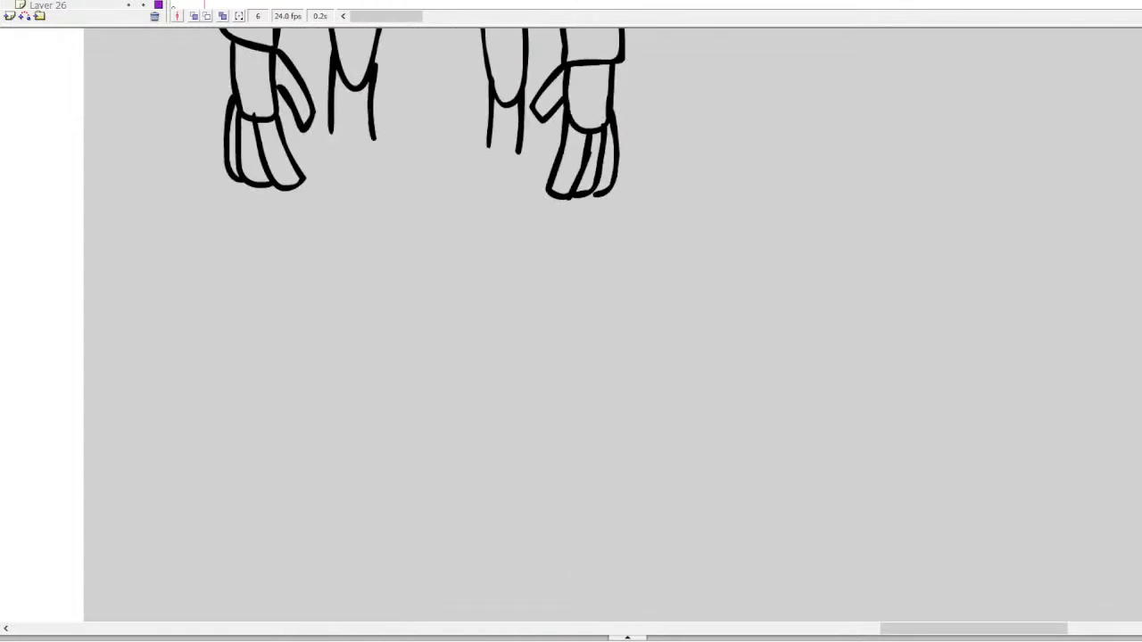
scroll(571, 325, "up", 1)
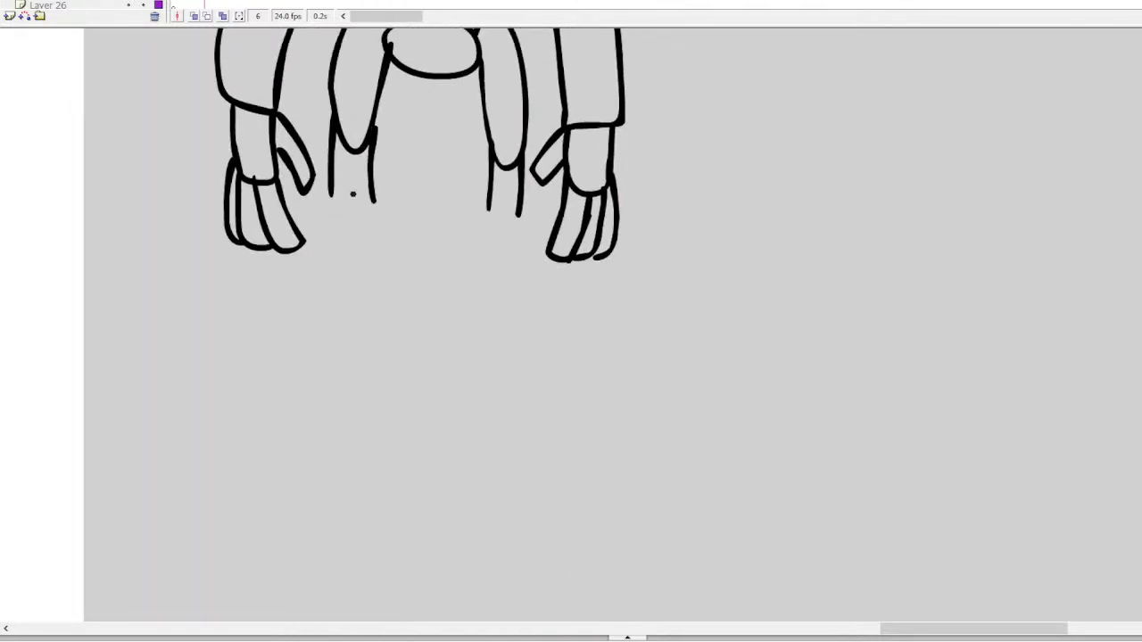
mouse_move(374, 201)
left_mouse_down()
mouse_move(321, 198)
mouse_move(373, 238)
mouse_move(360, 185)
left_mouse_up()
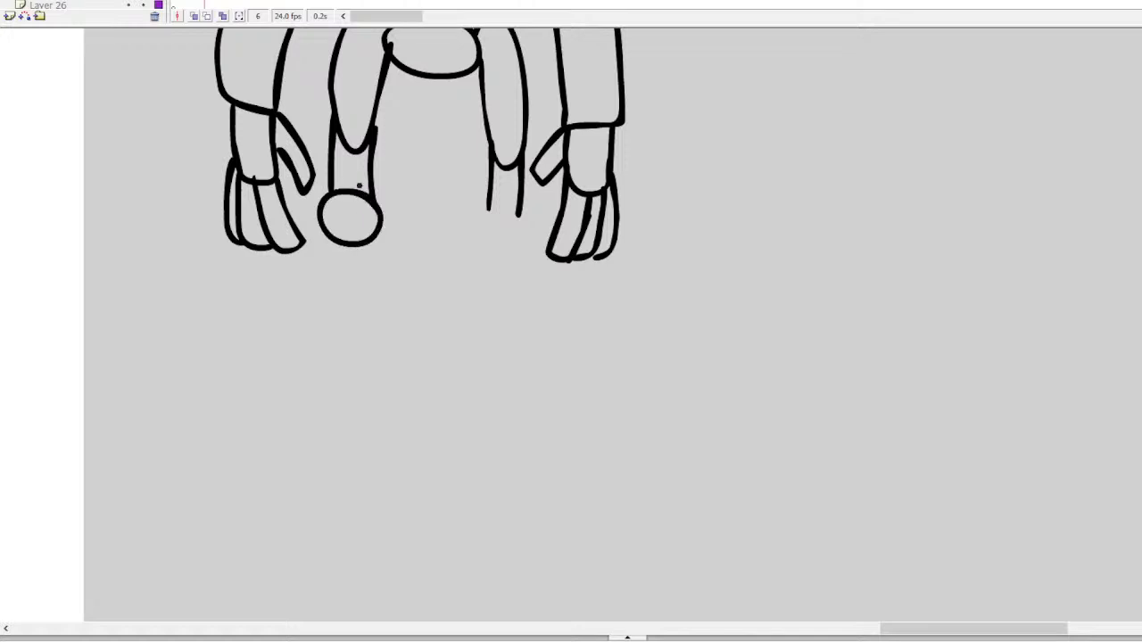
mouse_move(519, 211)
left_mouse_down()
mouse_move(473, 230)
mouse_move(531, 226)
mouse_move(515, 208)
left_mouse_up()
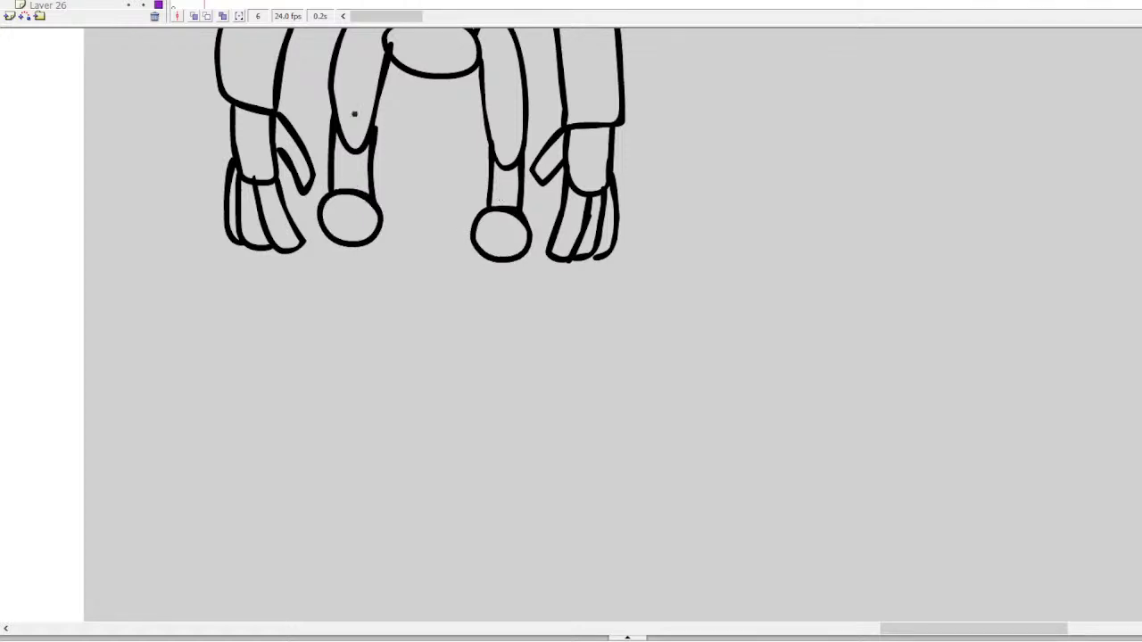
left_click_drag(337, 161, 369, 182)
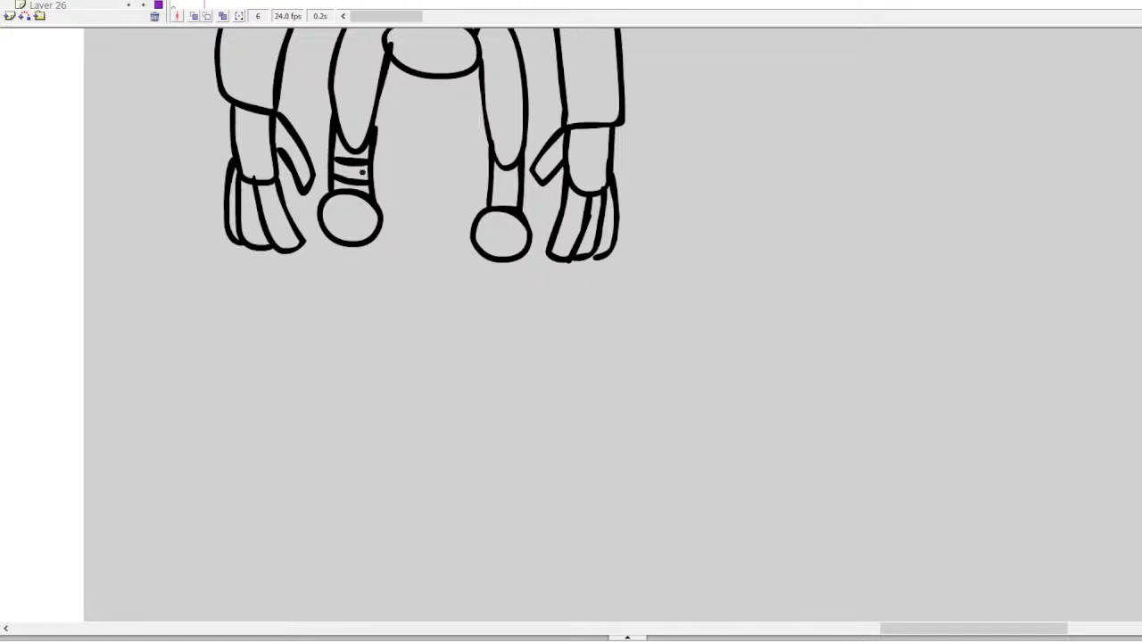
mouse_move(492, 177)
left_mouse_down()
mouse_move(519, 178)
mouse_move(519, 190)
left_mouse_up()
Draw a wide left lower leg below the knee, with a domed toe cap on its inner side and a closed hem
left_click_drag(380, 241, 369, 471)
mouse_move(327, 232)
left_mouse_down()
mouse_move(278, 268)
mouse_move(245, 520)
left_mouse_up()
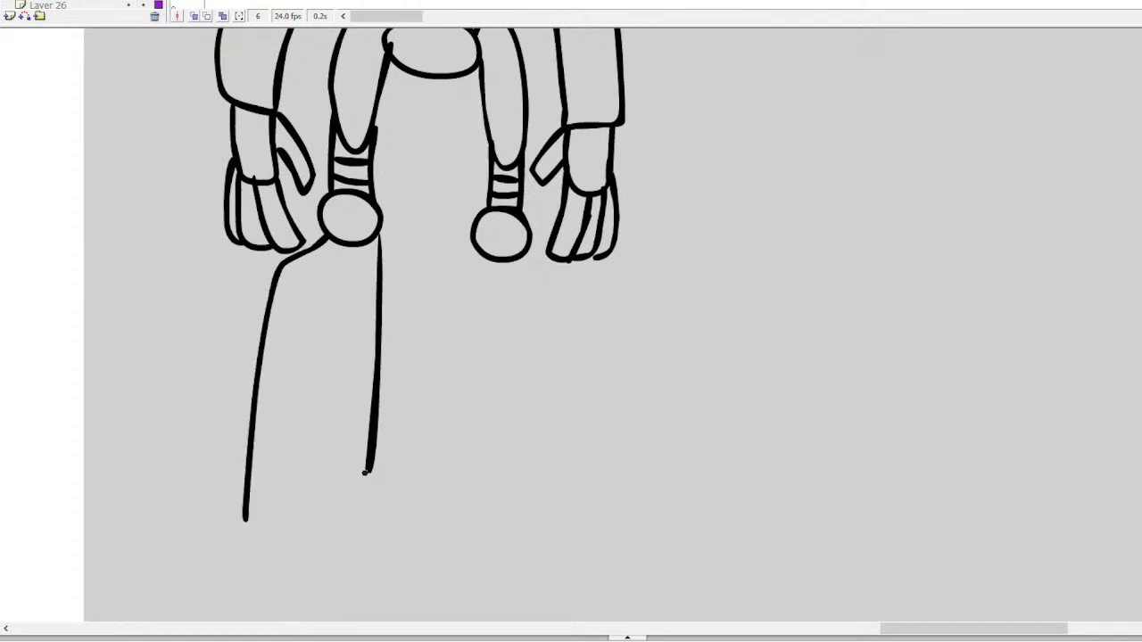
mouse_move(364, 472)
left_mouse_down()
mouse_move(318, 504)
mouse_move(369, 553)
mouse_move(425, 514)
mouse_move(356, 461)
left_mouse_up()
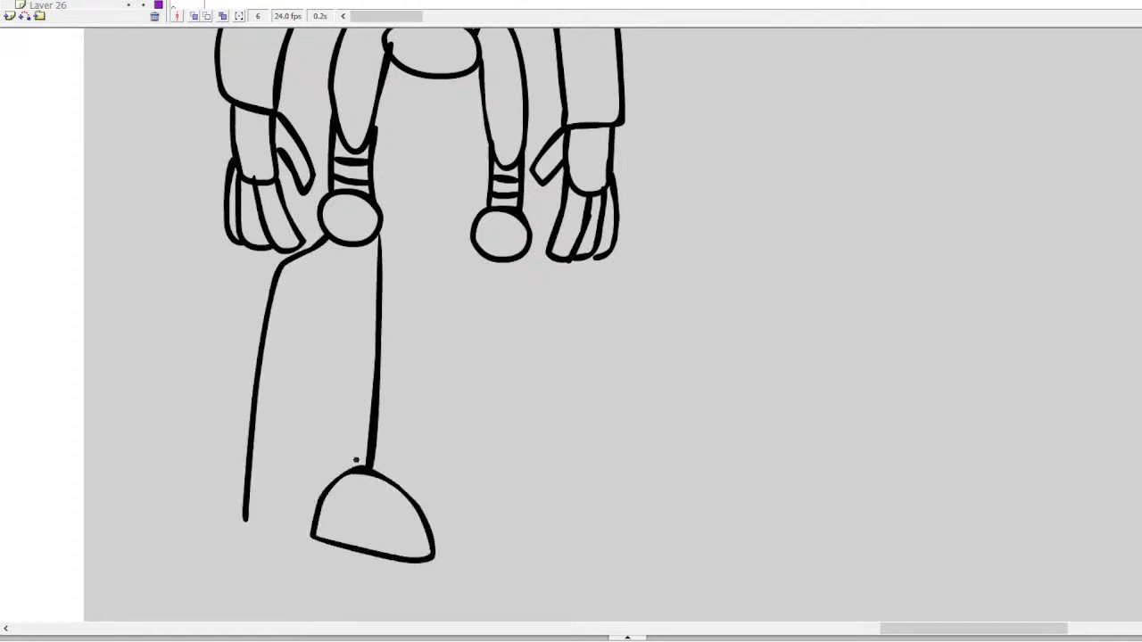
left_click_drag(313, 535, 242, 515)
Draw a matching wide right lower leg with a domed toe cap, redoing the misplaced inner edge
left_click_drag(478, 253, 453, 480)
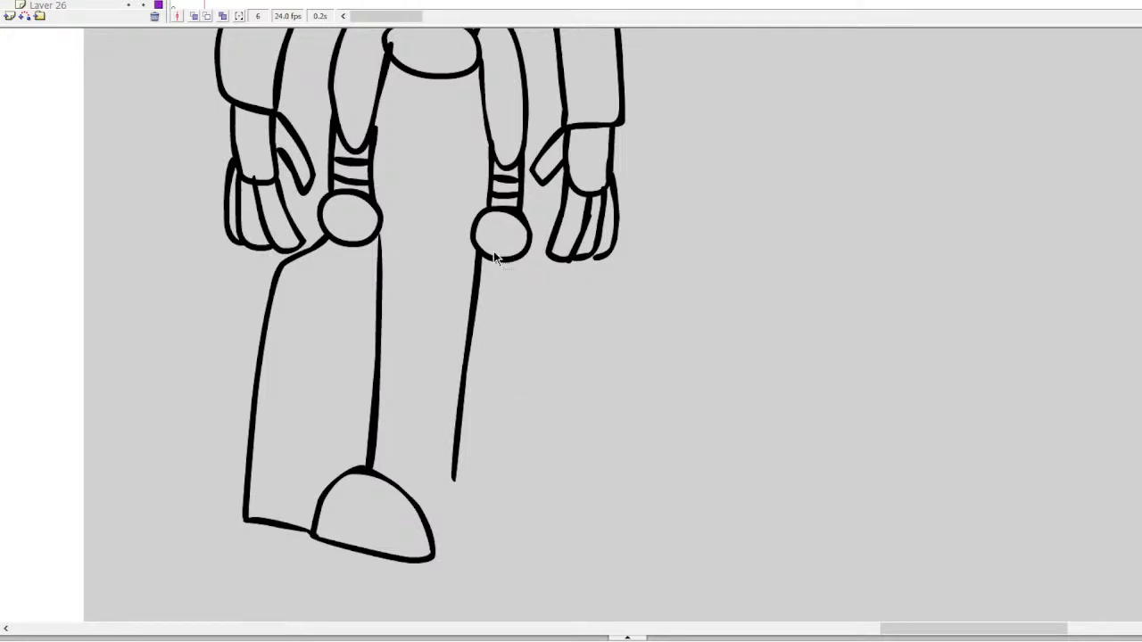
key("ctrl+z")
mouse_move(480, 255)
left_mouse_down()
mouse_move(502, 472)
mouse_move(458, 506)
mouse_move(439, 556)
mouse_move(527, 556)
mouse_move(517, 564)
mouse_move(532, 545)
mouse_move(503, 480)
left_mouse_up()
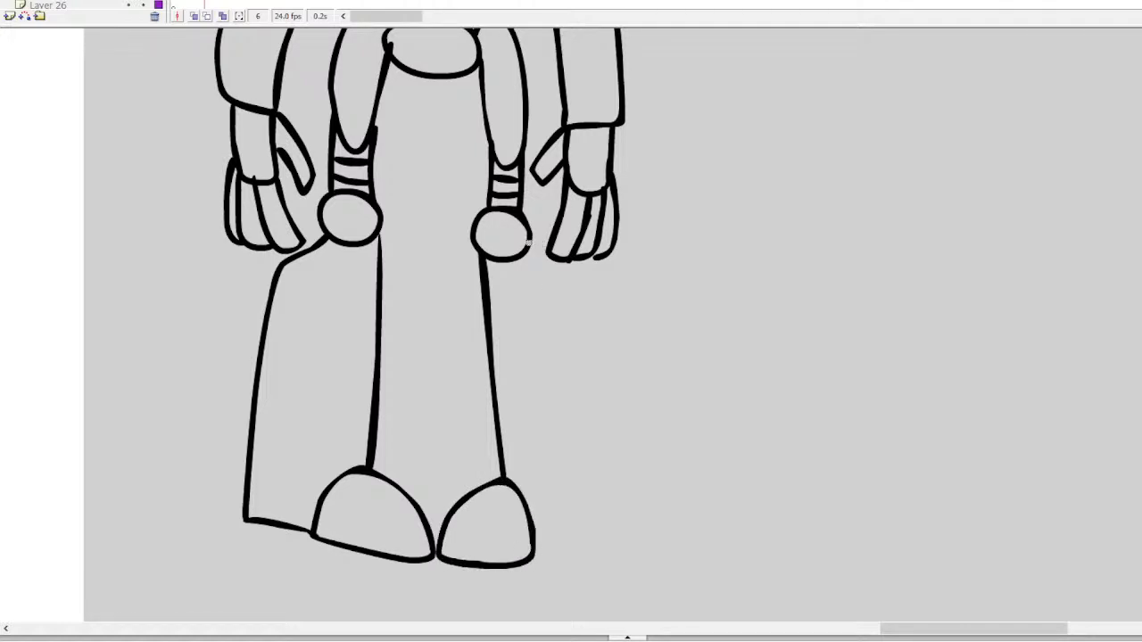
mouse_move(530, 250)
left_mouse_down()
mouse_move(575, 288)
mouse_move(618, 528)
mouse_move(605, 551)
mouse_move(533, 558)
left_mouse_up()
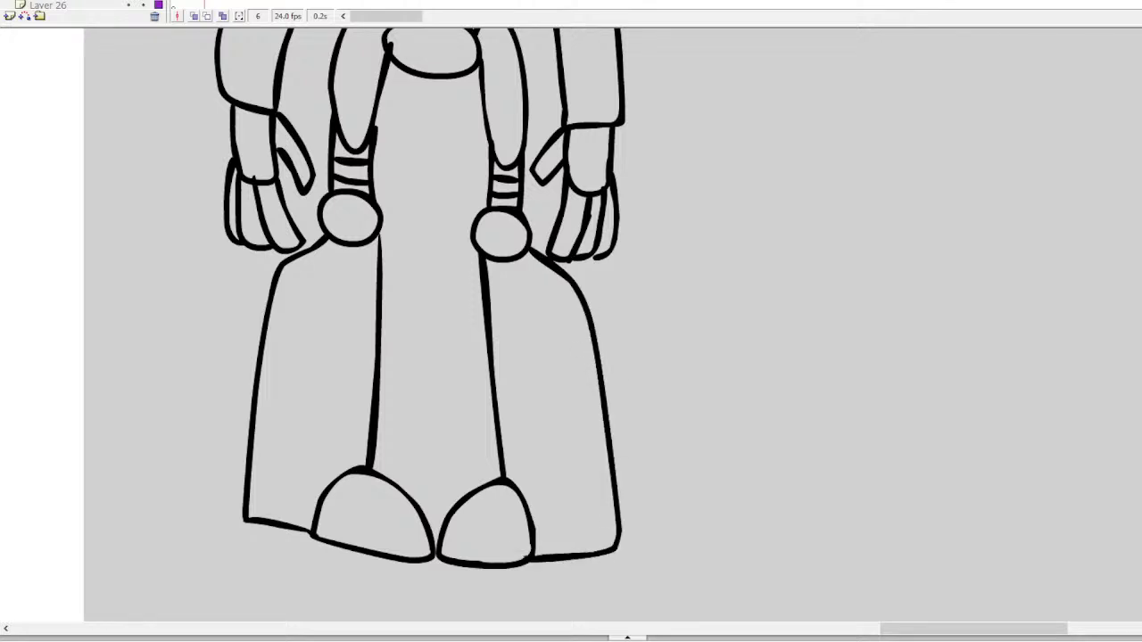
Draw short horizontal bands across the robot's left and right upper arms
scroll(571, 325, "up", 15)
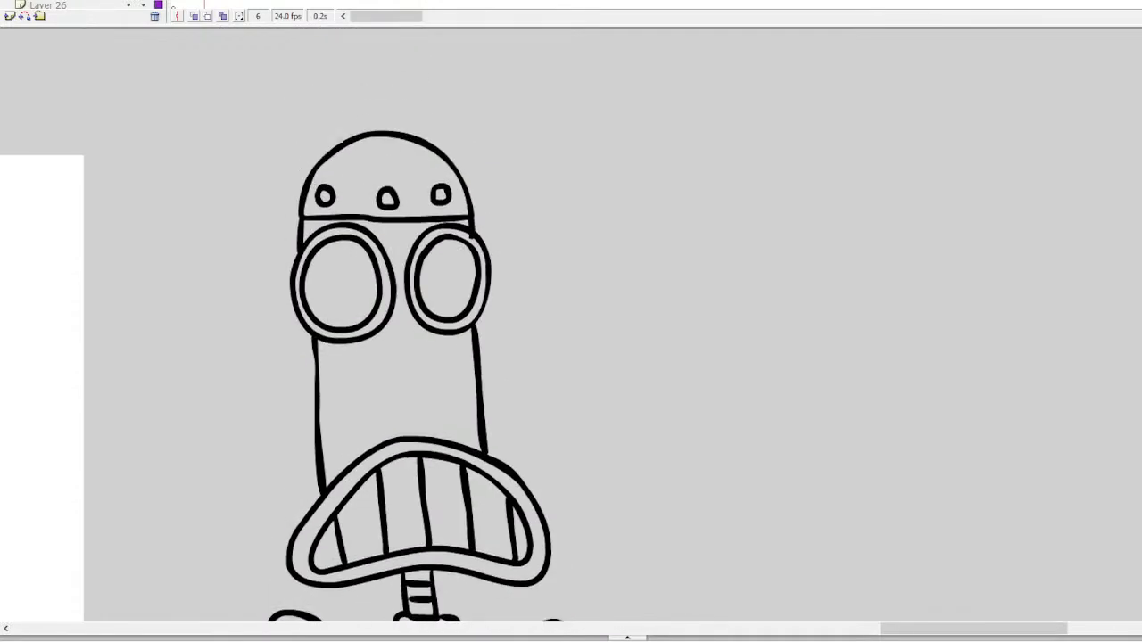
scroll(571, 325, "down", 10)
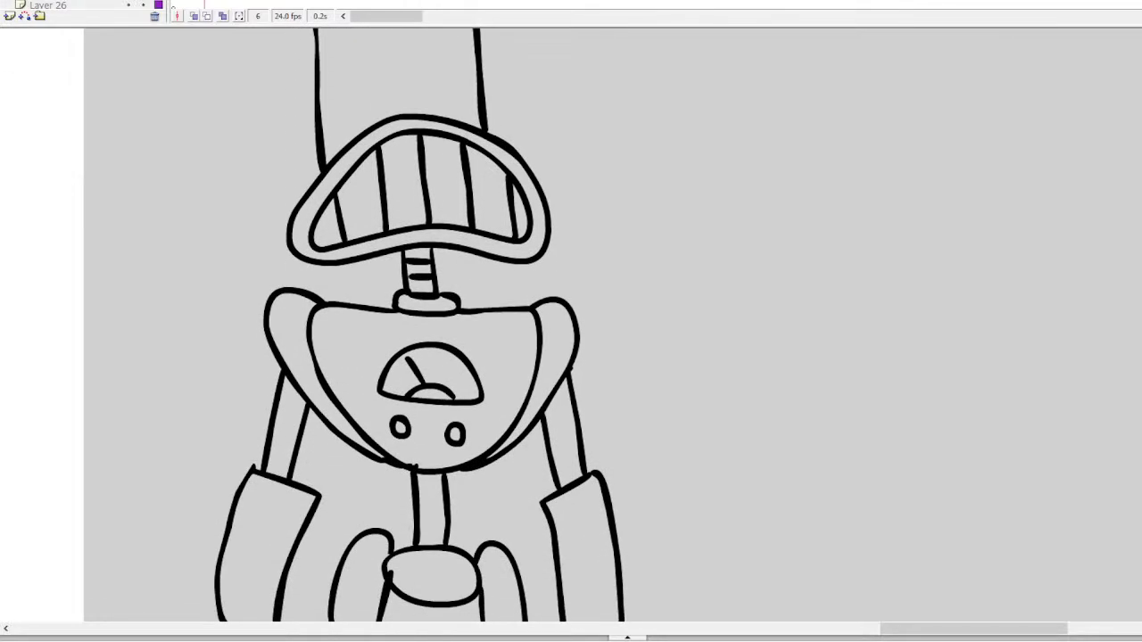
mouse_move(273, 361)
left_mouse_down()
mouse_move(305, 373)
mouse_move(289, 393)
mouse_move(294, 417)
left_mouse_up()
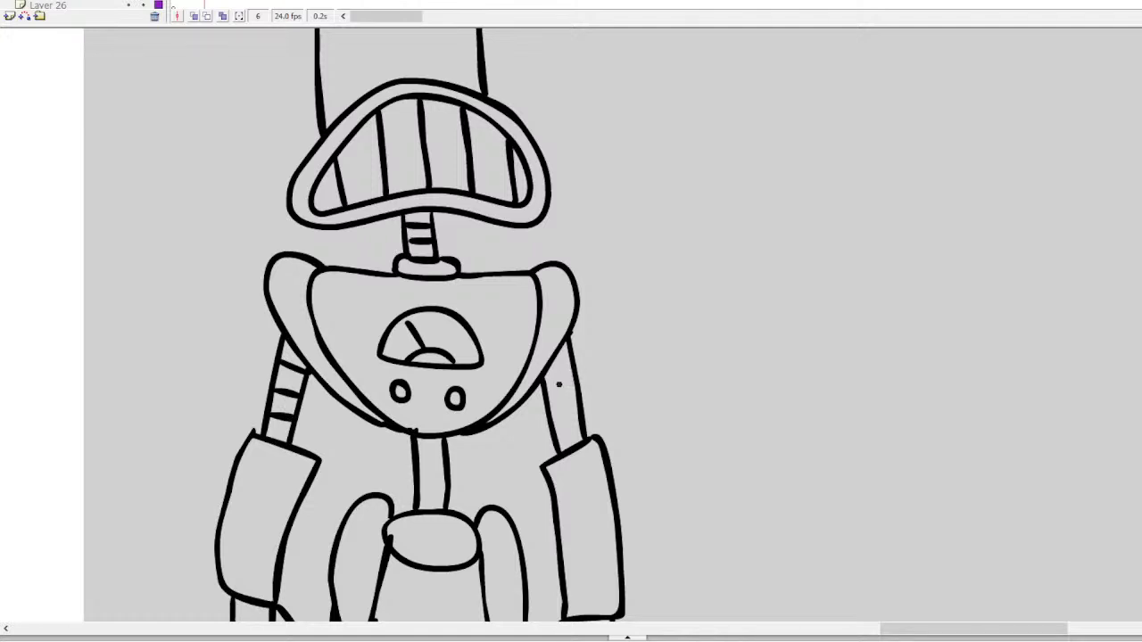
mouse_move(546, 379)
left_mouse_down()
mouse_move(576, 375)
mouse_move(577, 392)
left_mouse_up()
left_click_drag(552, 430, 580, 423)
scroll(421, 325, "down", 10)
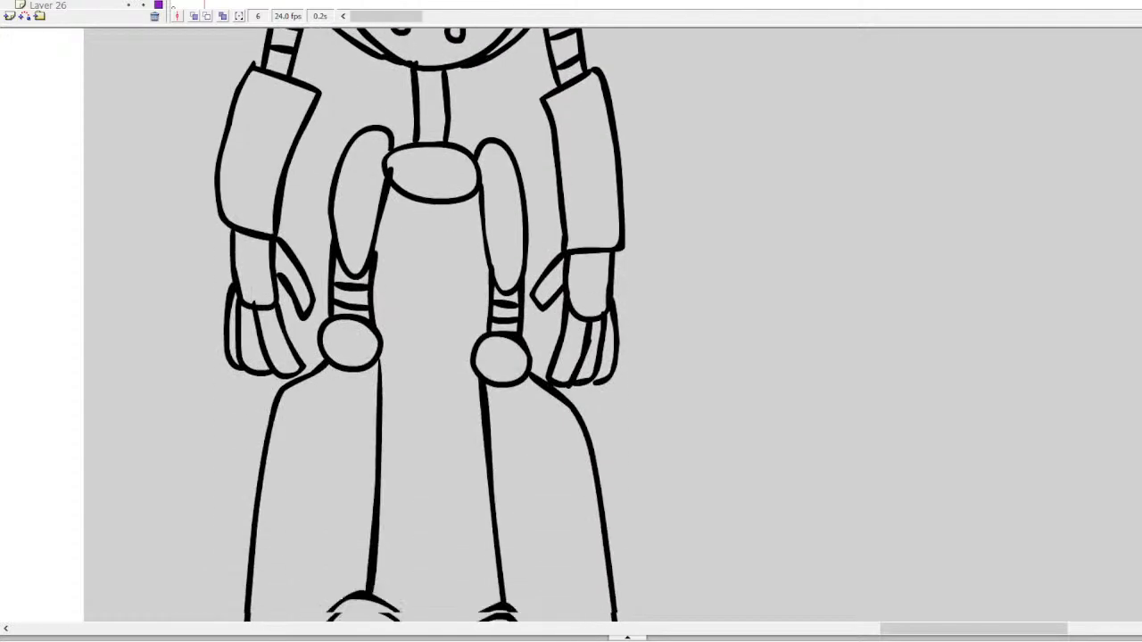
Cut both wide lower legs free from the knee circles and delete them together with their toe caps
scroll(420, 325, "up", 12)
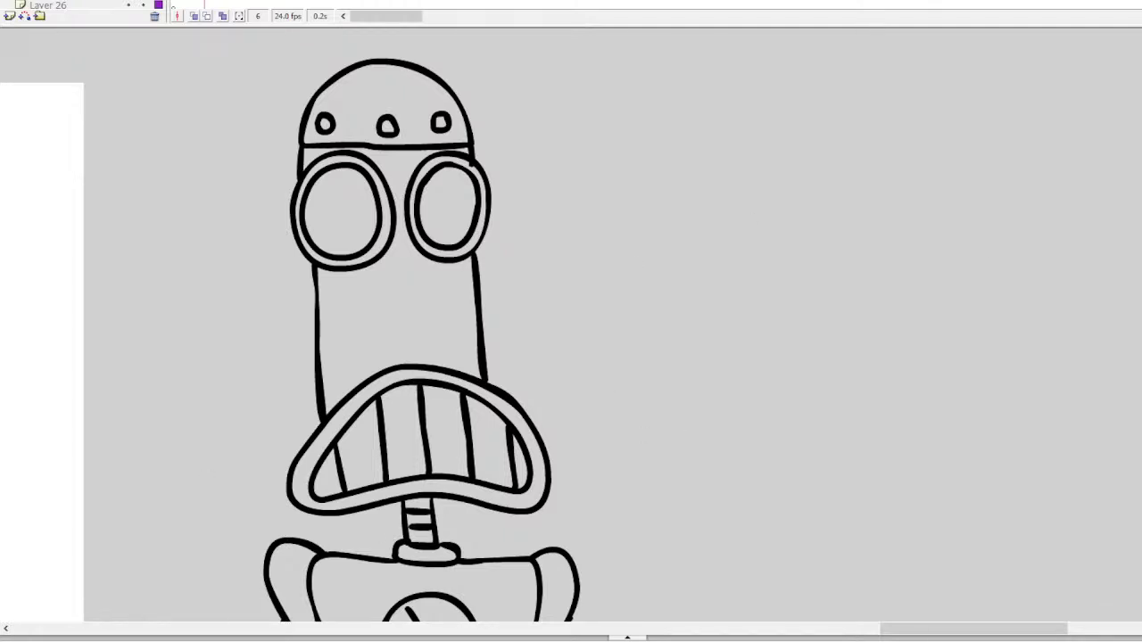
scroll(420, 325, "down", 12)
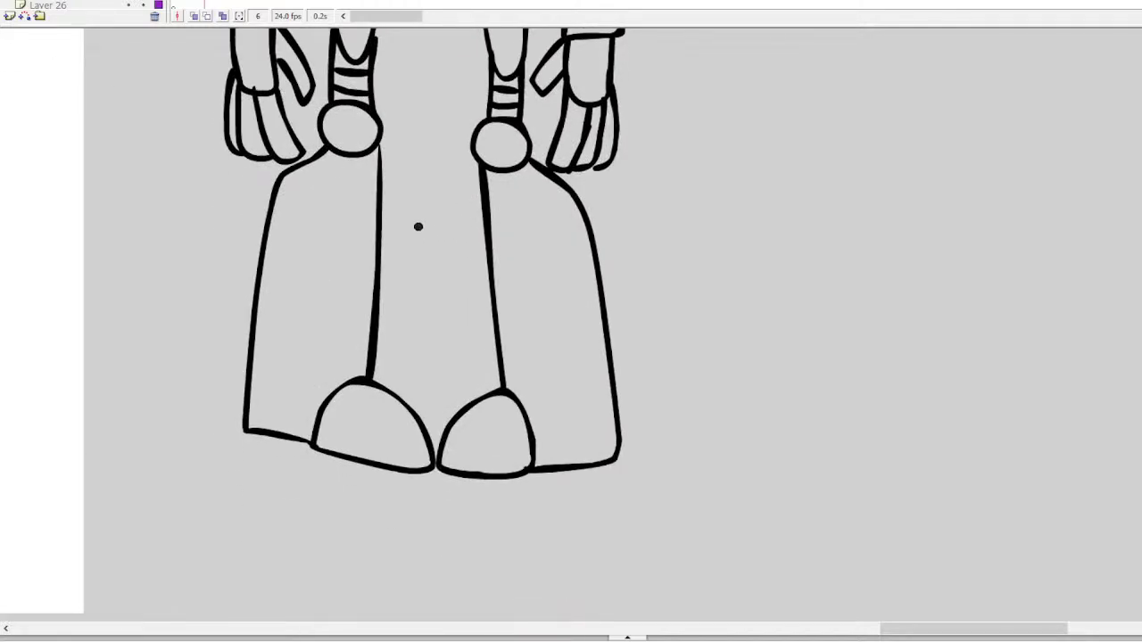
left_click(381, 161)
left_click_drag(321, 148, 320, 147)
key("v")
double_click(309, 157)
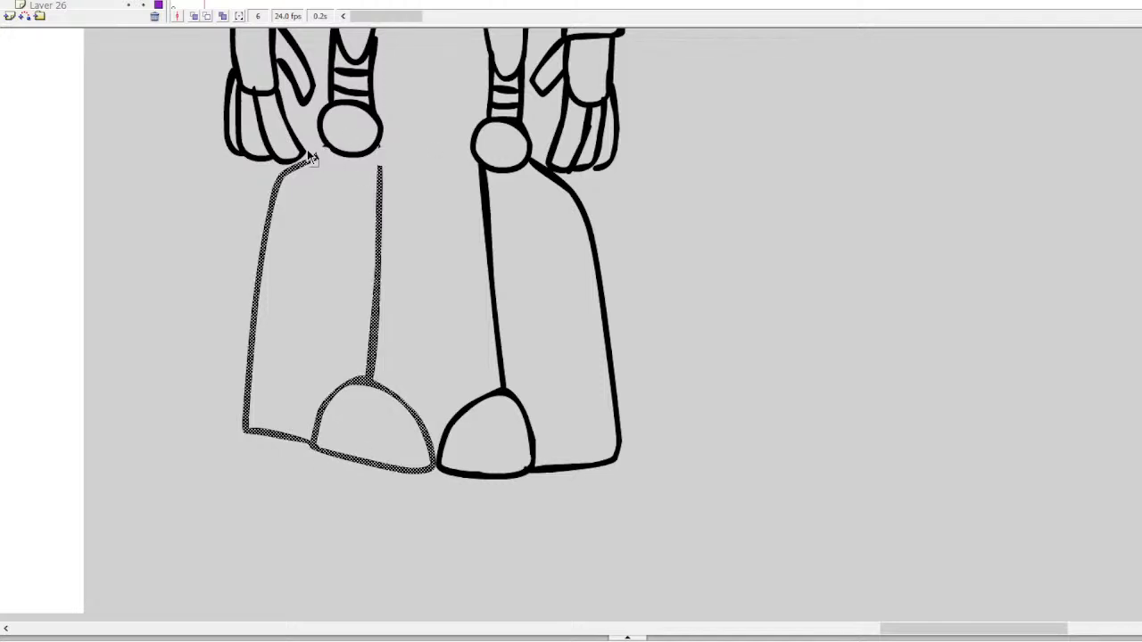
key("Delete")
key("e")
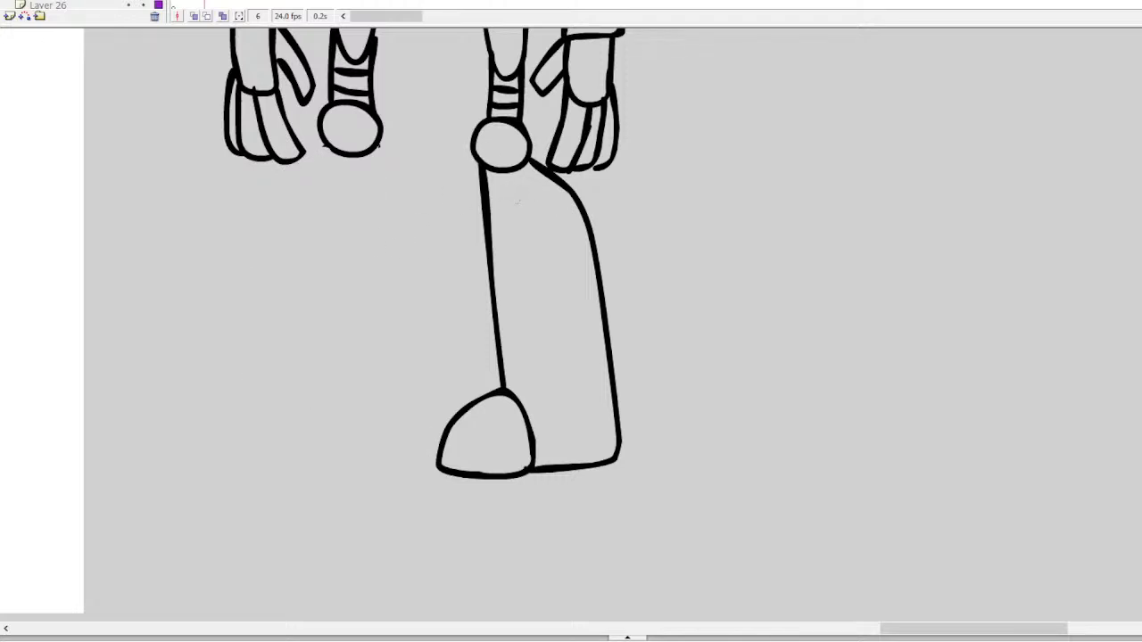
left_click_drag(482, 169, 558, 169)
key("ctrl+z")
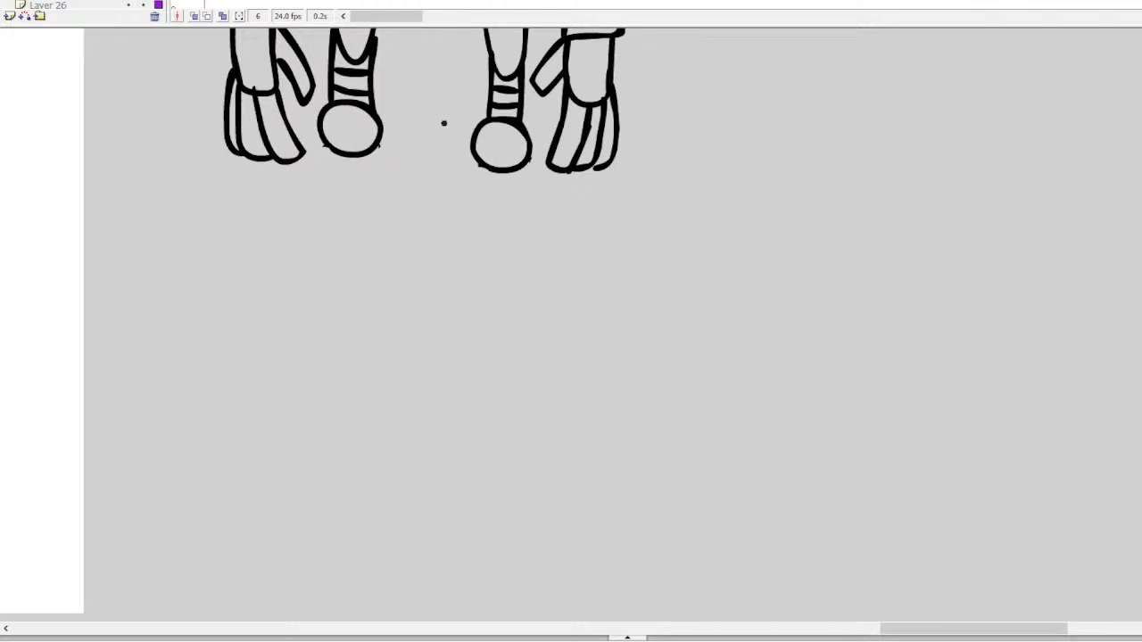
mouse_move(323, 148)
left_mouse_down()
mouse_move(300, 224)
mouse_move(295, 420)
left_mouse_up()
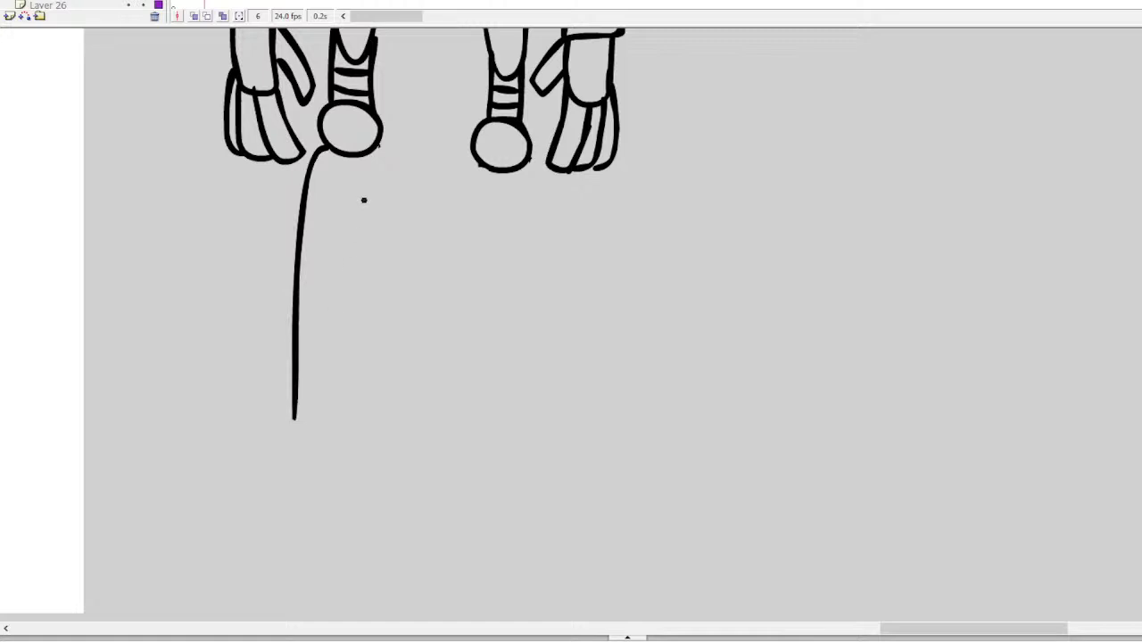
mouse_move(377, 144)
left_mouse_down()
mouse_move(401, 264)
mouse_move(399, 420)
left_mouse_up()
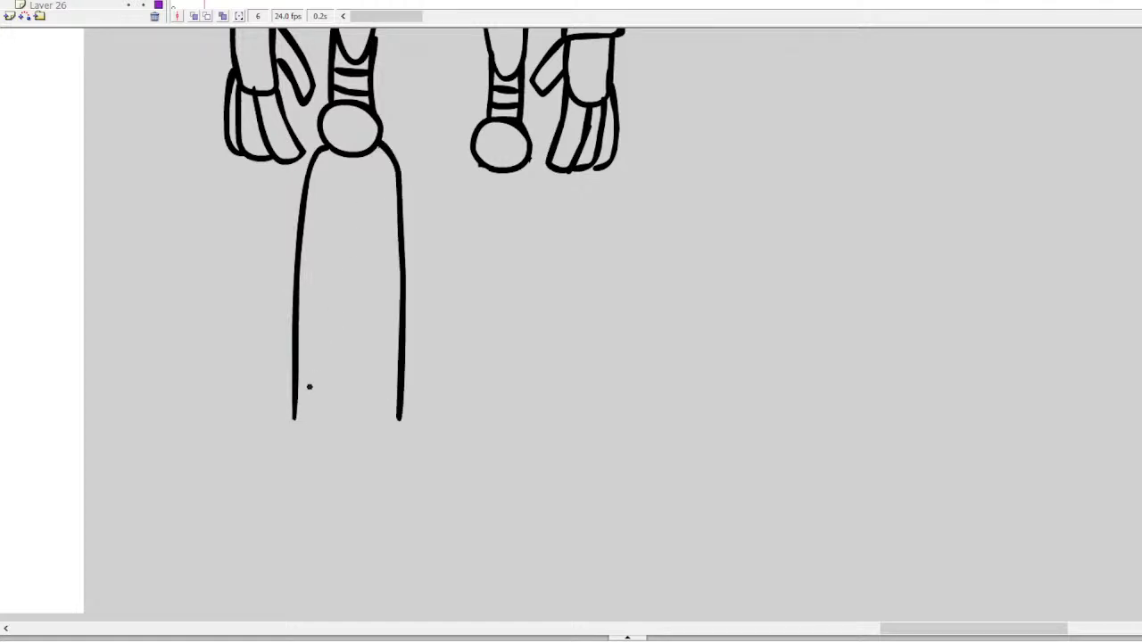
key("ctrl+z")
key("ctrl+z")
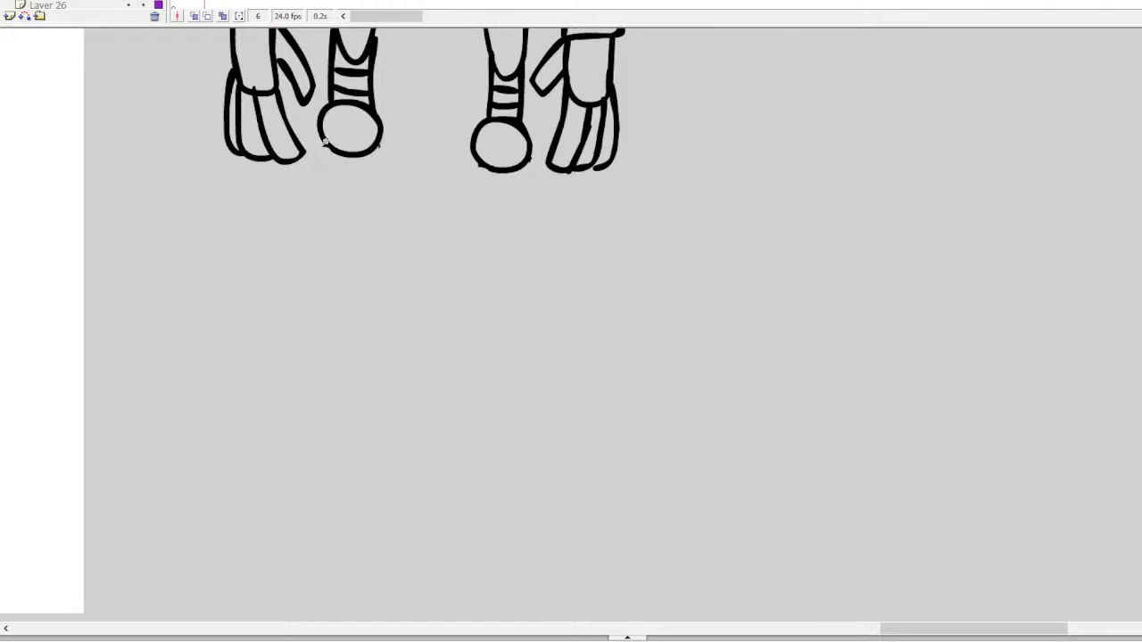
Draw a long left lower leg flaring down from the knee, with a pointed, round-topped toe centred in its hem
mouse_move(322, 144)
left_mouse_down()
mouse_move(305, 180)
mouse_move(253, 473)
left_mouse_up()
left_click_drag(379, 144, 412, 475)
mouse_move(323, 447)
left_mouse_down()
mouse_move(293, 490)
mouse_move(342, 552)
mouse_move(374, 502)
mouse_move(355, 462)
mouse_move(310, 443)
mouse_move(293, 489)
mouse_move(328, 551)
mouse_move(374, 496)
mouse_move(326, 457)
left_mouse_up()
key("ctrl+z")
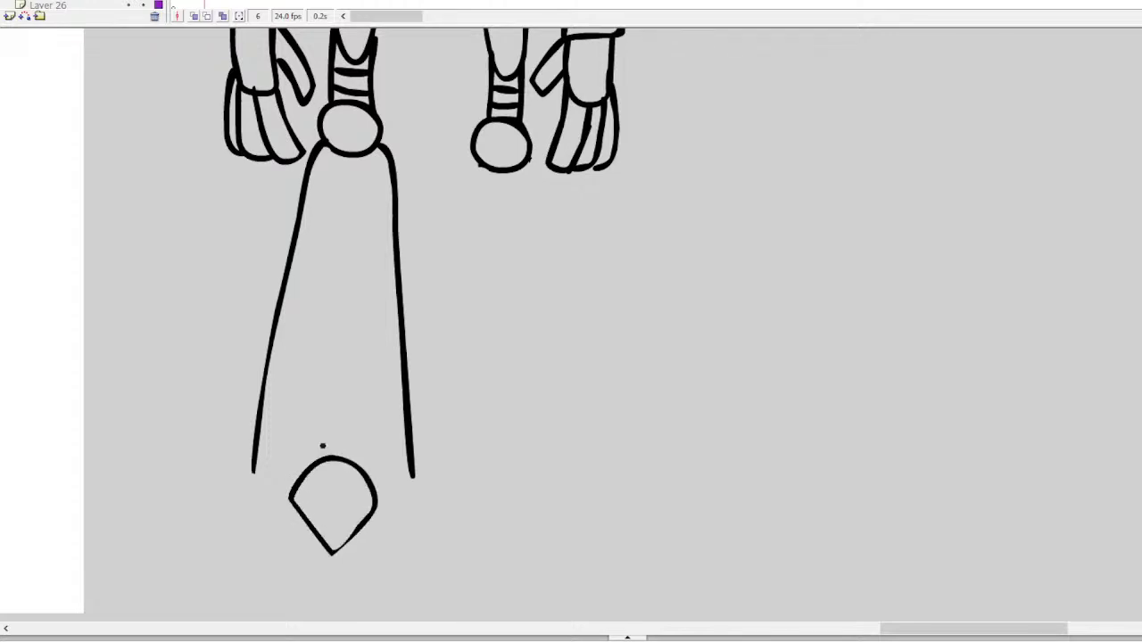
mouse_move(255, 470)
left_mouse_down()
mouse_move(273, 497)
mouse_move(290, 496)
left_mouse_up()
mouse_move(409, 468)
left_mouse_down()
mouse_move(413, 494)
mouse_move(375, 506)
left_mouse_up()
Draw the matching long right lower leg with a pointed, round-topped toe, redoing the outer edge once
mouse_move(476, 153)
left_mouse_down()
mouse_move(449, 217)
mouse_move(444, 500)
mouse_move(481, 516)
left_mouse_up()
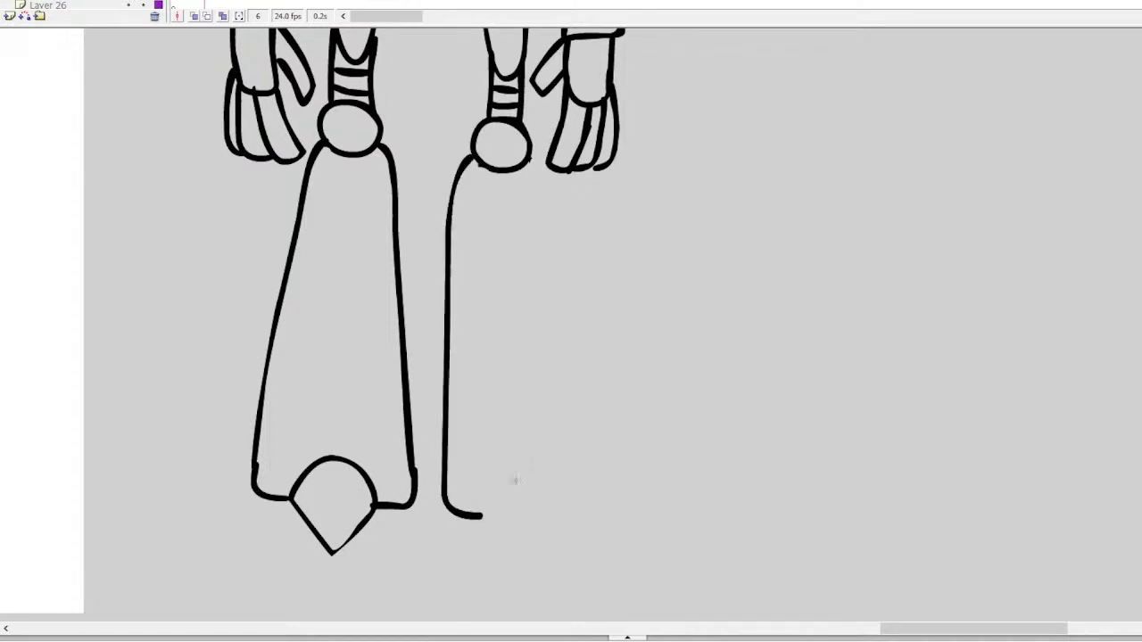
mouse_move(514, 481)
left_mouse_down()
mouse_move(479, 518)
mouse_move(523, 566)
mouse_move(539, 563)
mouse_move(565, 536)
mouse_move(557, 505)
mouse_move(515, 482)
left_mouse_up()
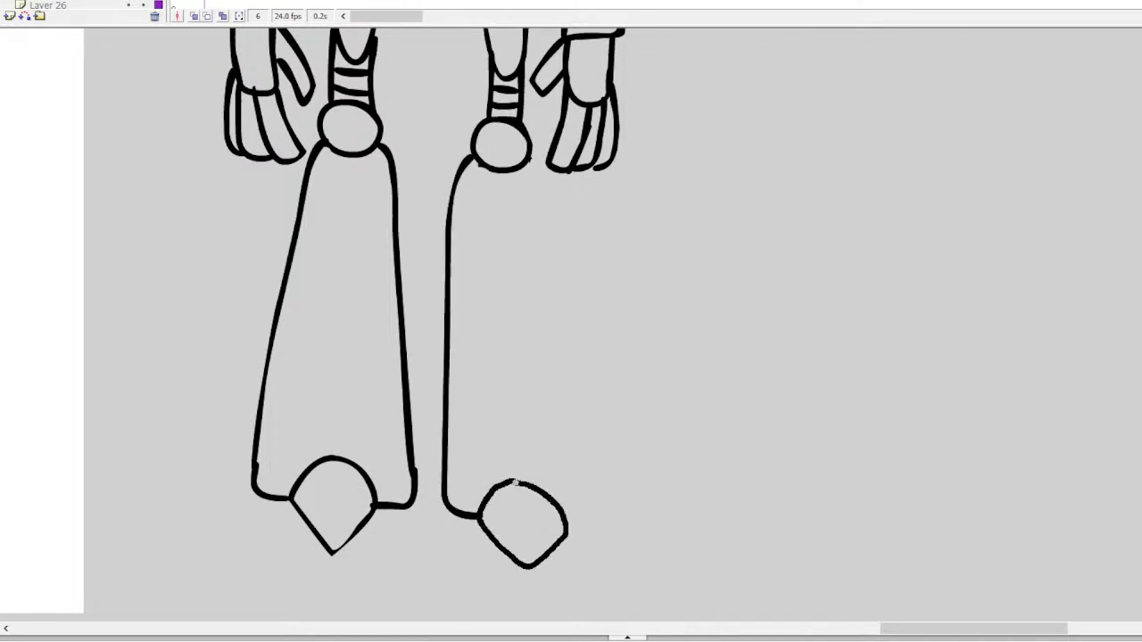
mouse_move(530, 158)
left_mouse_down()
mouse_move(544, 169)
mouse_move(571, 336)
mouse_move(576, 520)
left_mouse_up()
key("ctrl+z")
mouse_move(530, 157)
left_mouse_down()
mouse_move(576, 241)
mouse_move(585, 479)
mouse_move(569, 524)
left_mouse_up()
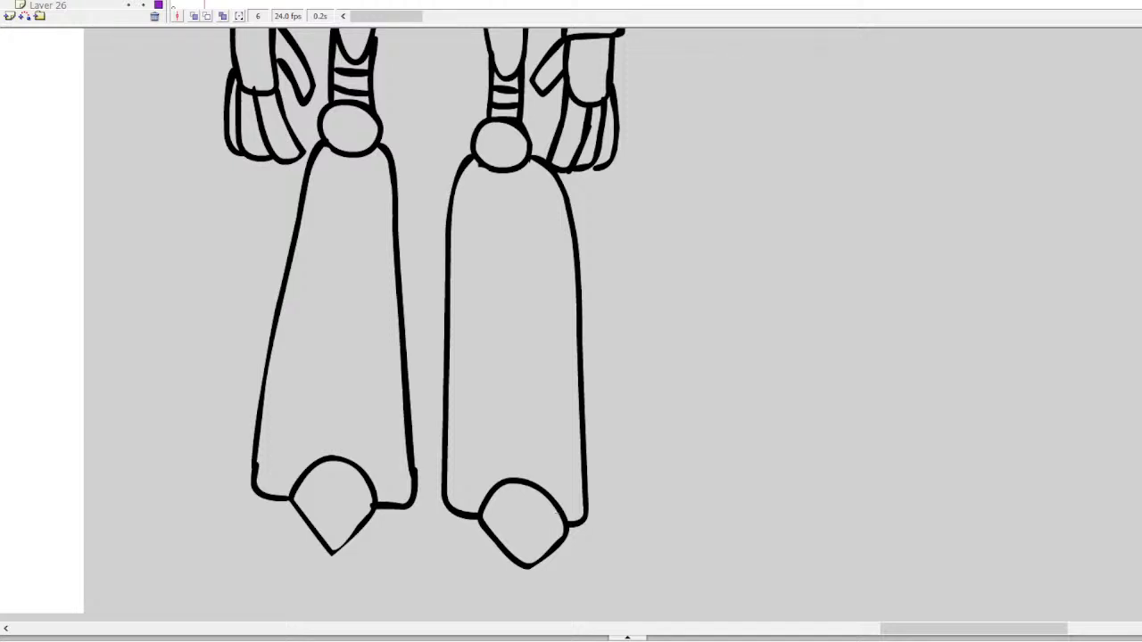
Draw a roughly round circle in the empty area to the right of the robot's head
scroll(357, 326, "up", 15)
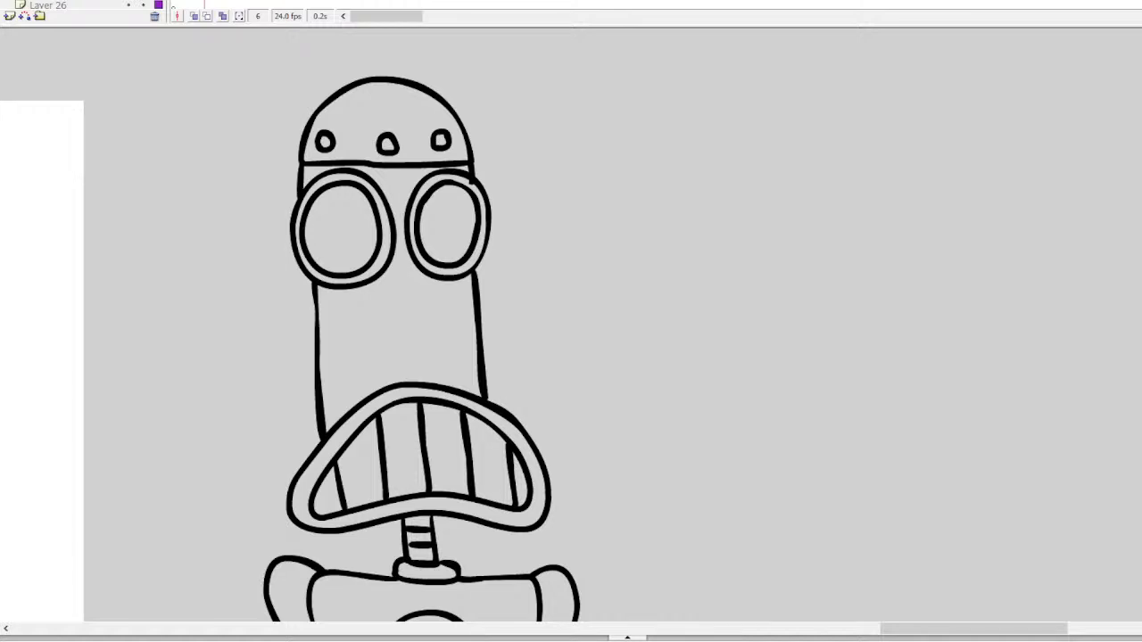
left_click_drag(951, 626, 1003, 625)
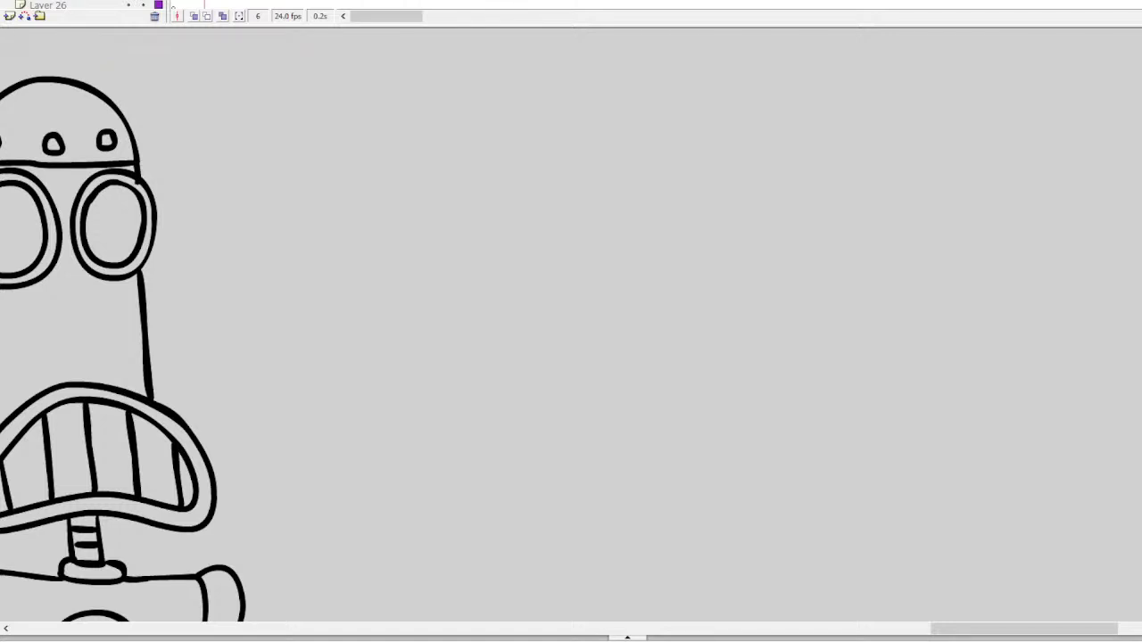
scroll(571, 325, "up", 3)
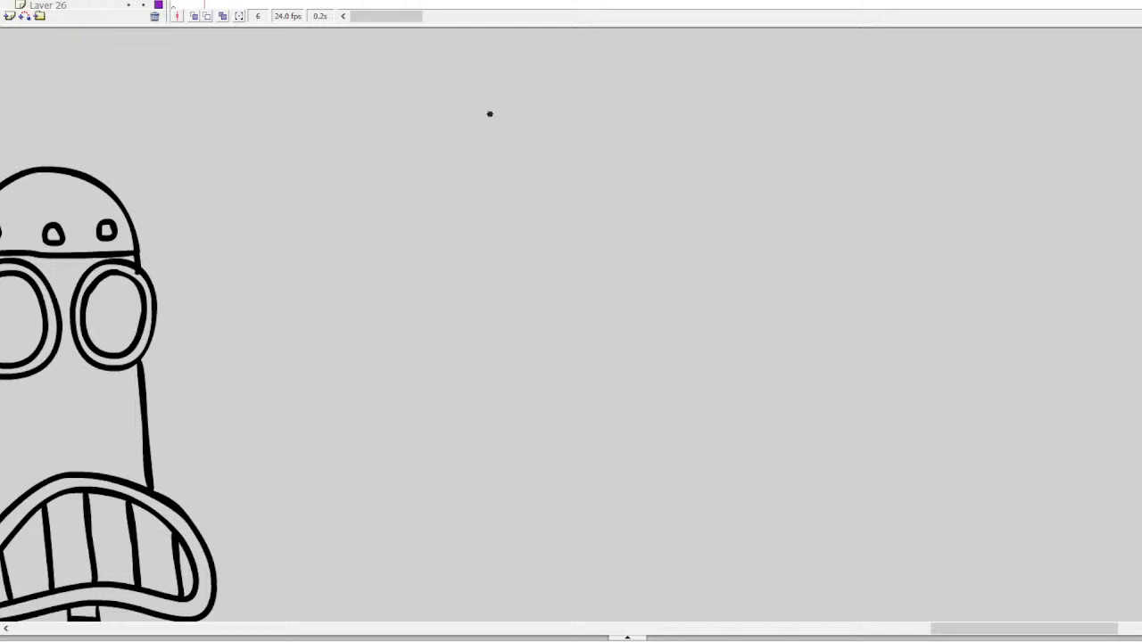
mouse_move(664, 150)
left_mouse_down()
mouse_move(613, 182)
mouse_move(623, 238)
mouse_move(693, 268)
mouse_move(733, 231)
mouse_move(725, 174)
mouse_move(663, 152)
left_mouse_up()
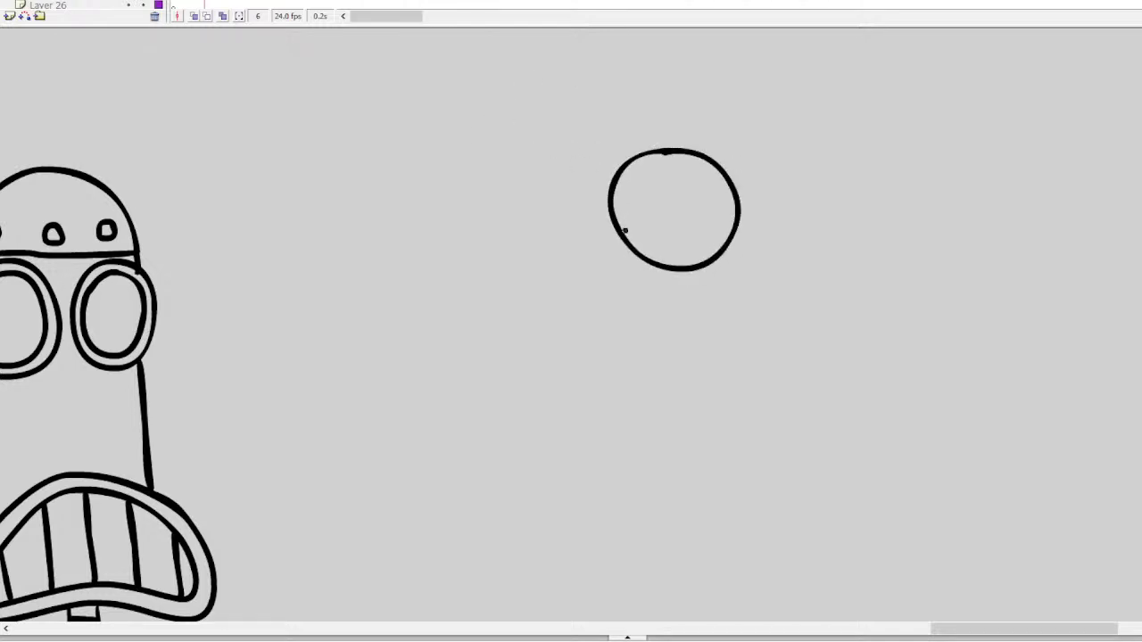
Fill in a pupil low in the circular eye, add a straight brow line above, and draw a smaller eye touching its left side
left_click_drag(625, 230, 627, 223)
left_click_drag(536, 145, 747, 147)
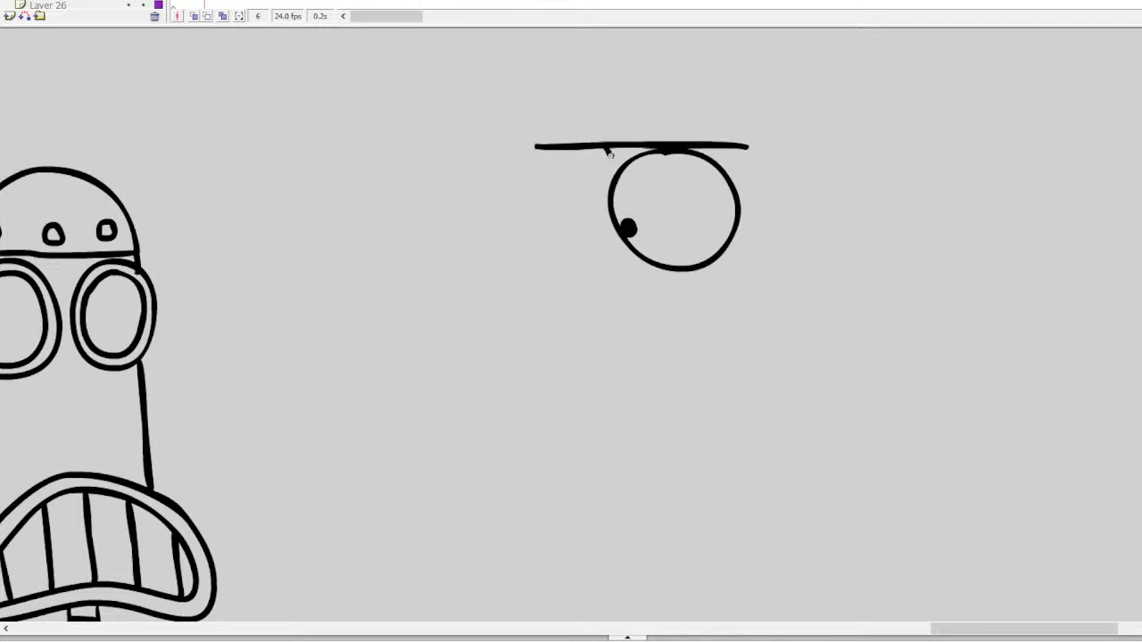
mouse_move(610, 153)
left_mouse_down()
mouse_move(573, 238)
mouse_move(534, 217)
mouse_move(532, 166)
mouse_move(524, 227)
mouse_move(579, 251)
mouse_move(612, 220)
mouse_move(607, 175)
mouse_move(575, 148)
left_mouse_up()
key("ctrl+z")
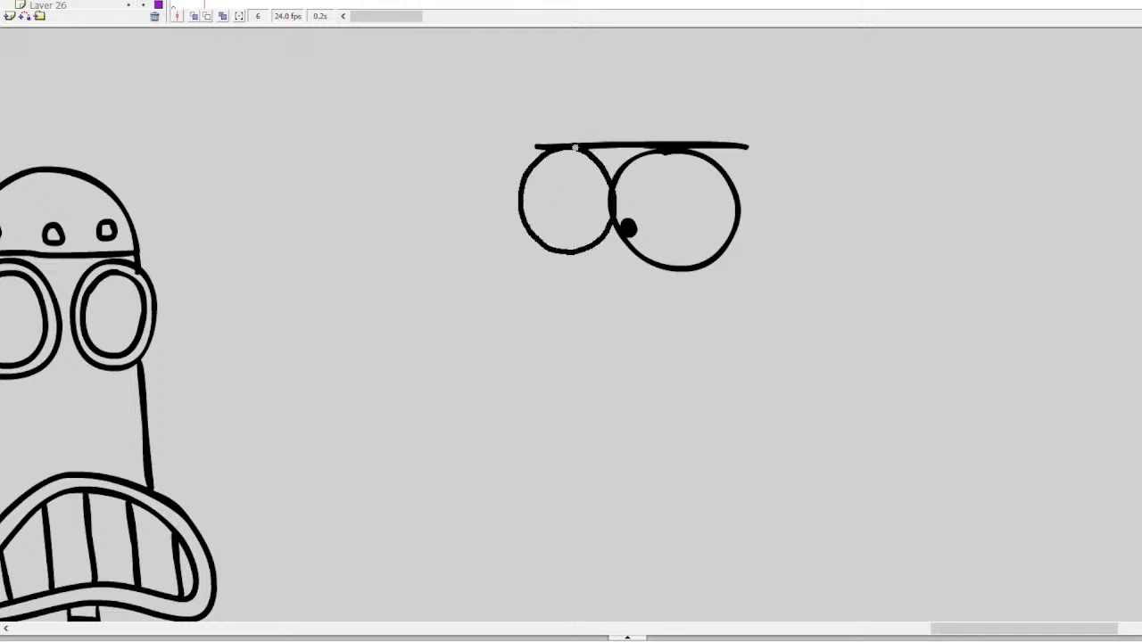
Add a pupil at the smaller eye's lower left edge and draw a drooping two-lobed nose beneath both eyes
mouse_move(530, 221)
left_mouse_down()
mouse_move(547, 290)
mouse_move(587, 270)
mouse_move(638, 311)
mouse_move(627, 251)
left_mouse_up()
left_click(595, 169)
key("ctrl+z")
key("ctrl+z")
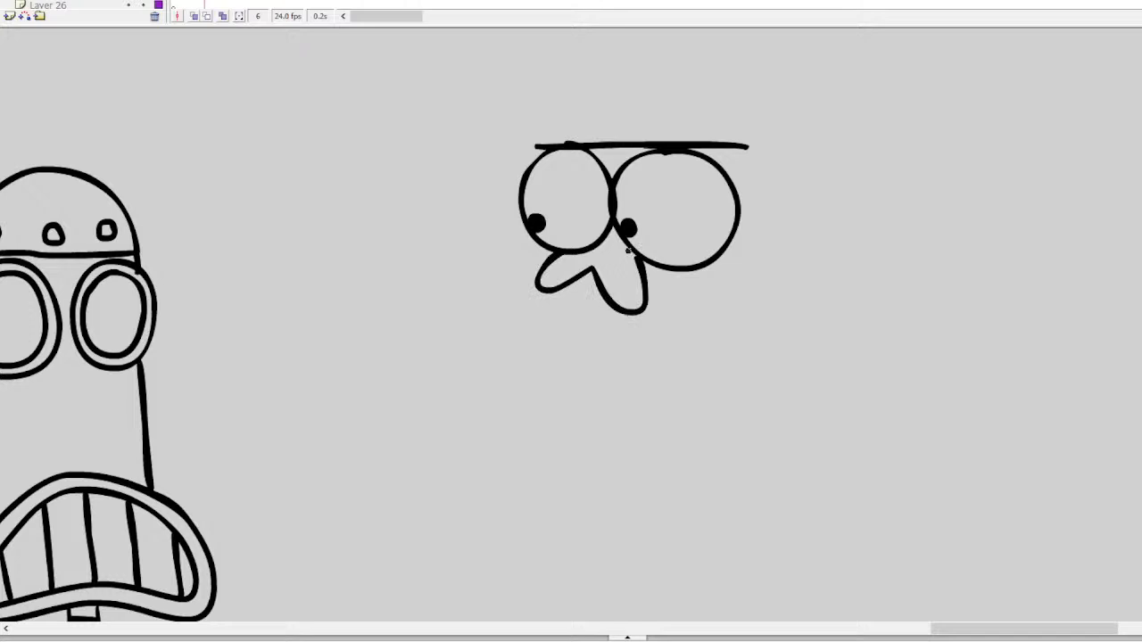
Draw a frowning mouth with short creases above and below, enclosed by a wide rounded jaw, plus a bag under the larger eye
mouse_move(527, 340)
left_mouse_down()
mouse_move(630, 336)
mouse_move(732, 362)
left_mouse_up()
mouse_move(575, 353)
left_mouse_down()
mouse_move(587, 376)
mouse_move(664, 392)
left_mouse_up()
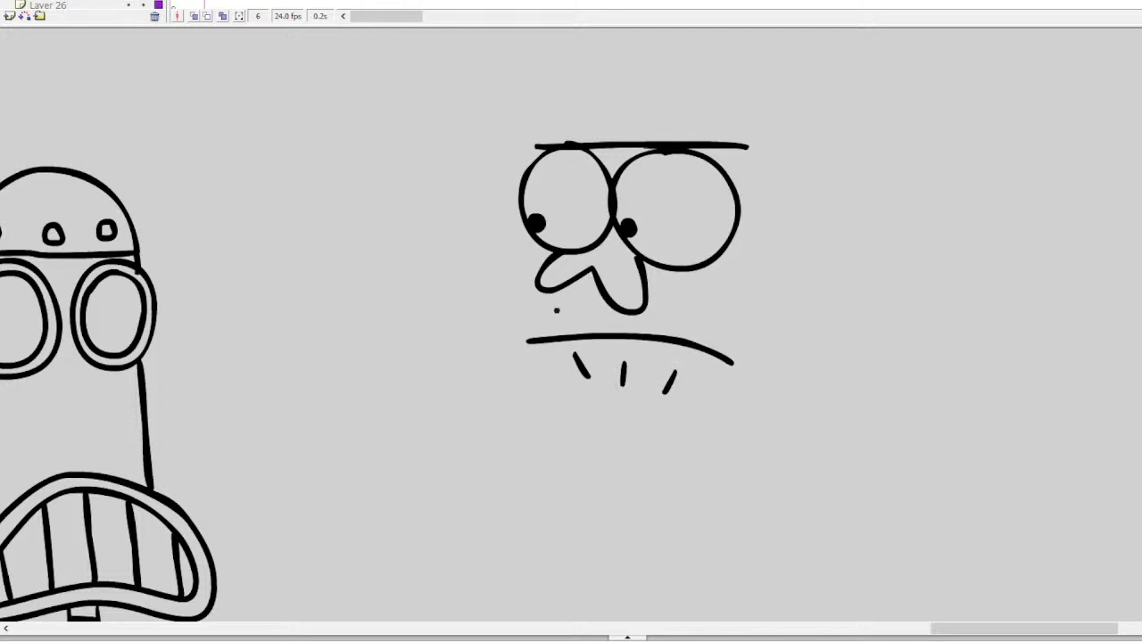
mouse_move(546, 318)
left_mouse_down()
mouse_move(569, 293)
mouse_move(593, 295)
left_mouse_up()
mouse_move(534, 242)
left_mouse_down()
mouse_move(504, 282)
mouse_move(493, 328)
mouse_move(531, 395)
mouse_move(612, 430)
mouse_move(695, 437)
mouse_move(741, 421)
mouse_move(784, 366)
mouse_move(785, 329)
mouse_move(739, 265)
left_mouse_up()
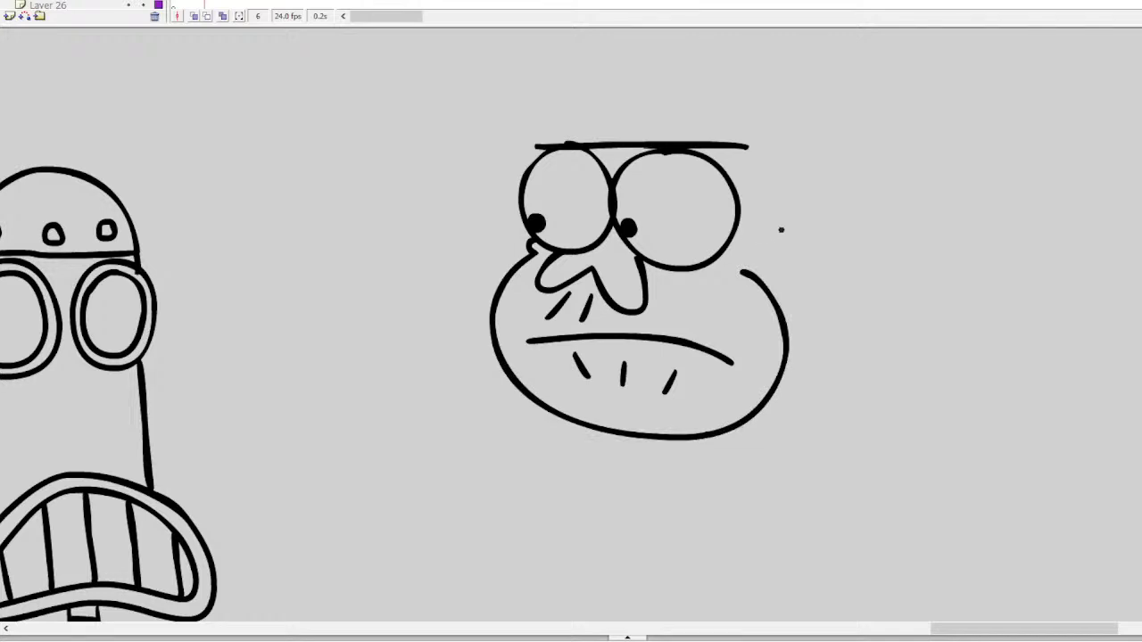
mouse_move(671, 280)
left_mouse_down()
mouse_move(718, 284)
mouse_move(733, 263)
left_mouse_up()
Extend the brow line and draw a tall forehead with a scalloped hairline stepping down to the right cheek, redoing its lower scallops
scroll(571, 321, "up", 5)
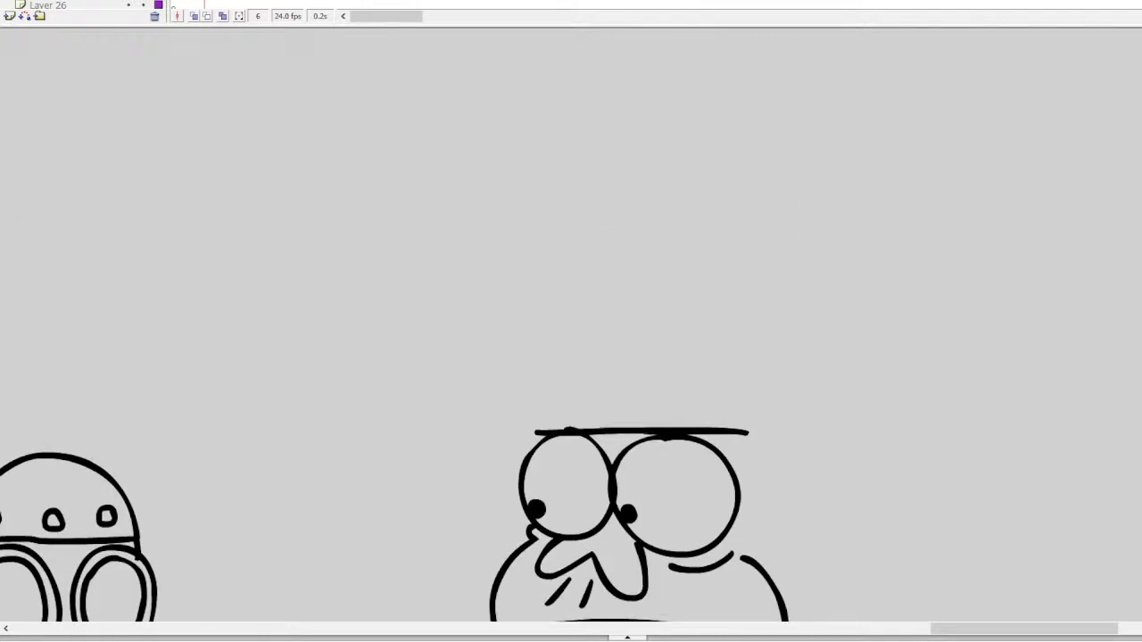
left_click_drag(539, 431, 518, 434)
scroll(571, 321, "down", 1)
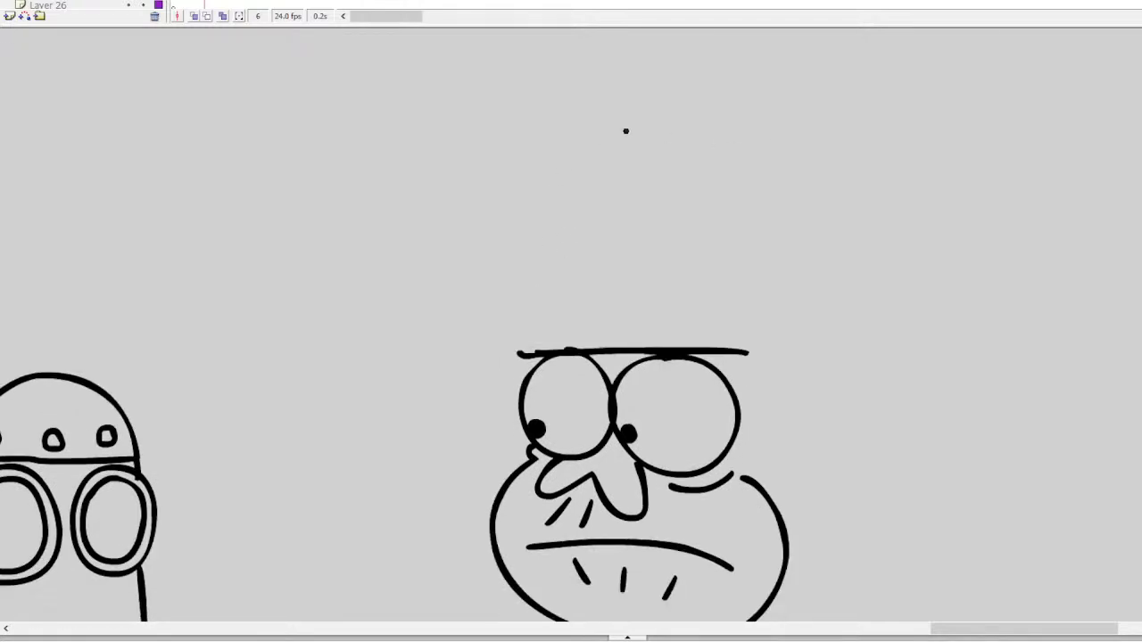
mouse_move(623, 173)
left_mouse_down()
mouse_move(598, 203)
mouse_move(644, 203)
mouse_move(664, 258)
mouse_move(706, 256)
left_mouse_up()
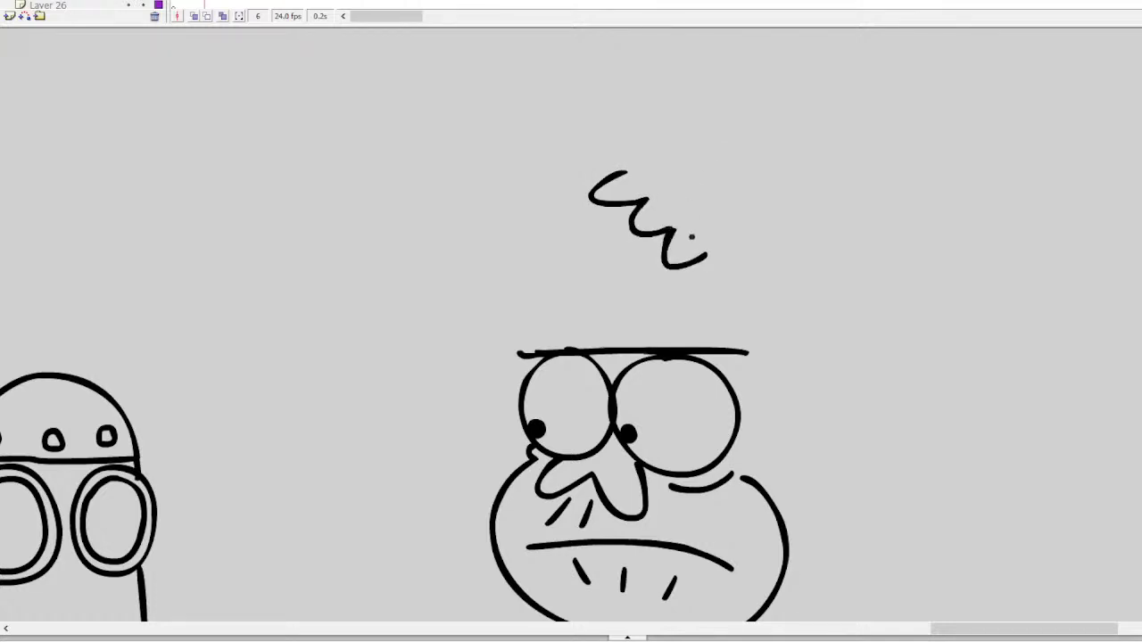
left_click_drag(604, 201, 544, 354)
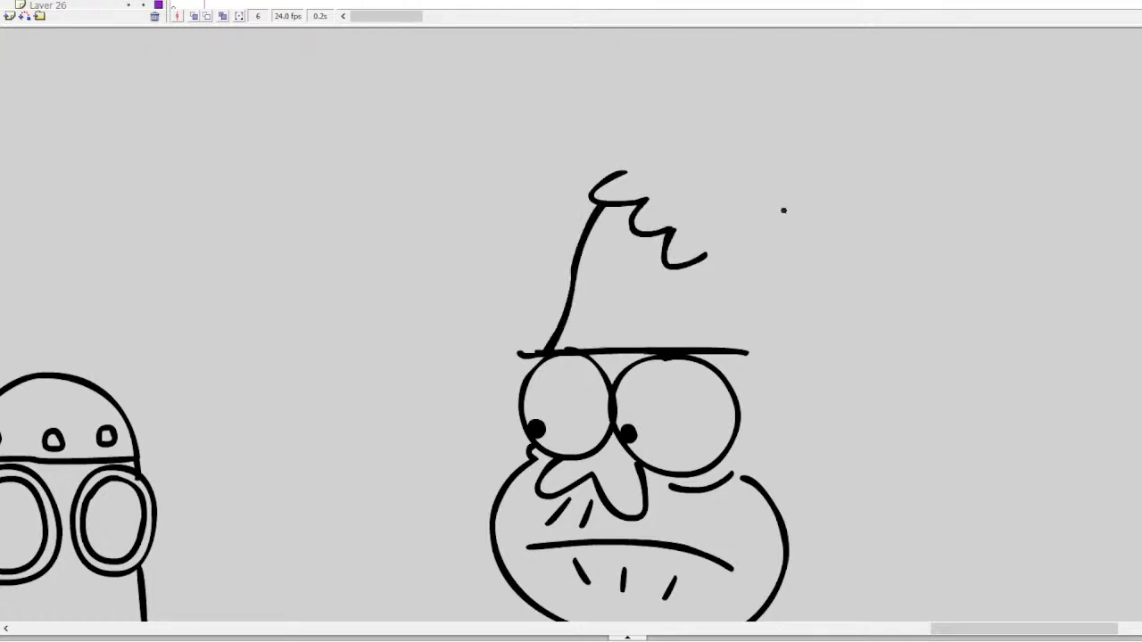
mouse_move(711, 259)
left_mouse_down()
mouse_move(700, 297)
mouse_move(728, 294)
left_mouse_up()
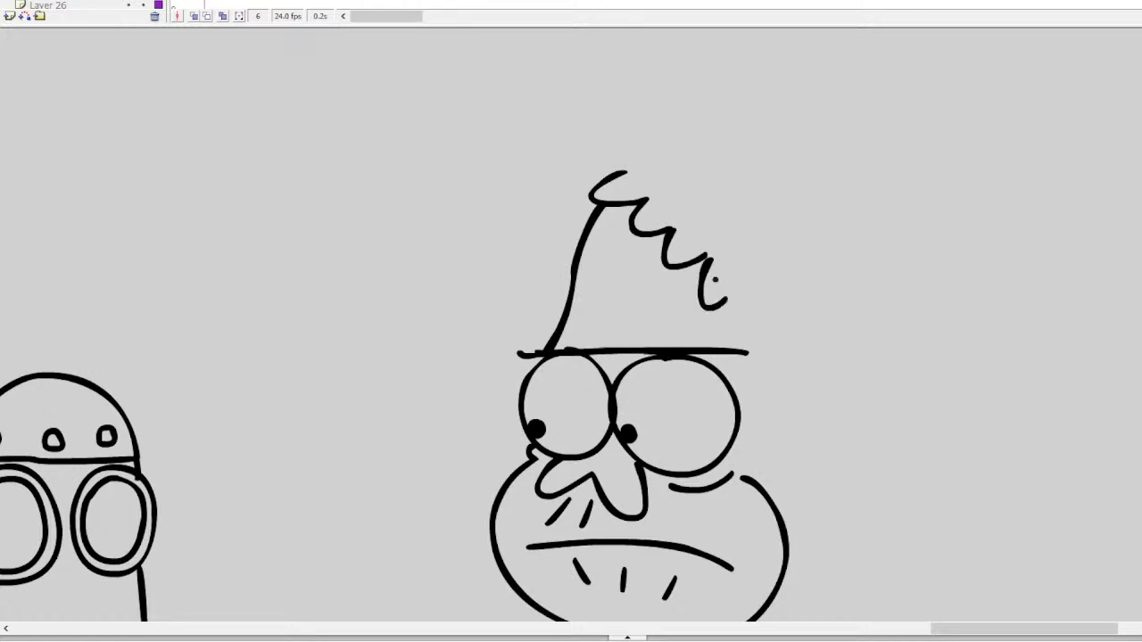
key("ctrl+z")
mouse_move(707, 257)
left_mouse_down()
mouse_move(730, 294)
mouse_move(729, 348)
mouse_move(756, 342)
mouse_move(748, 370)
left_mouse_up()
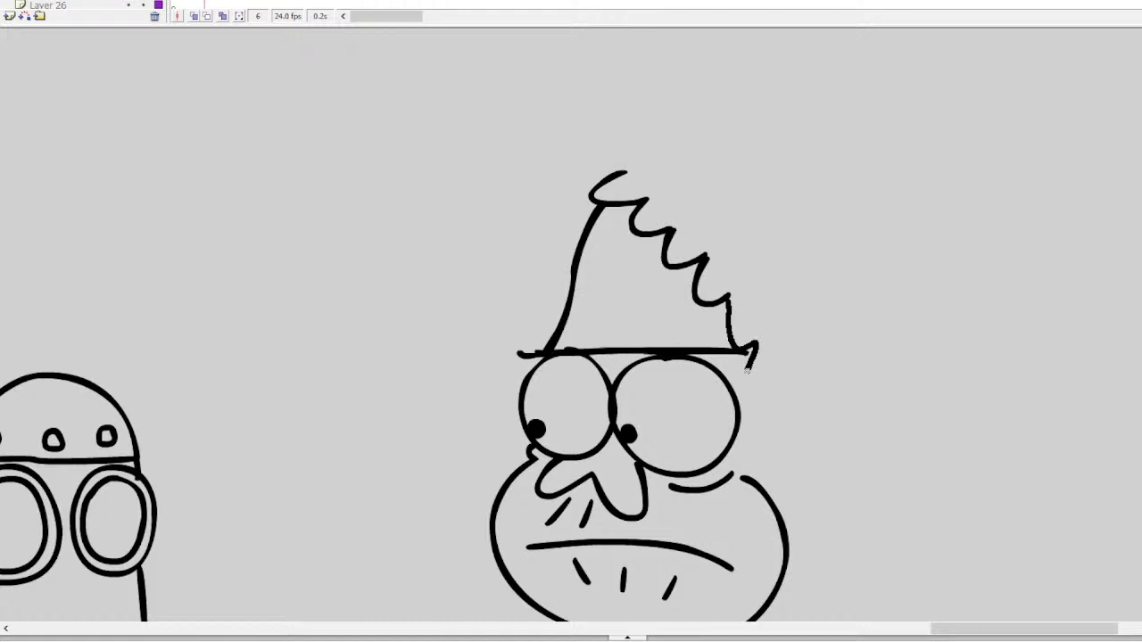
key("ctrl+z")
mouse_move(730, 300)
left_mouse_down()
mouse_move(739, 345)
mouse_move(761, 333)
mouse_move(755, 403)
mouse_move(775, 412)
mouse_move(748, 478)
left_mouse_up()
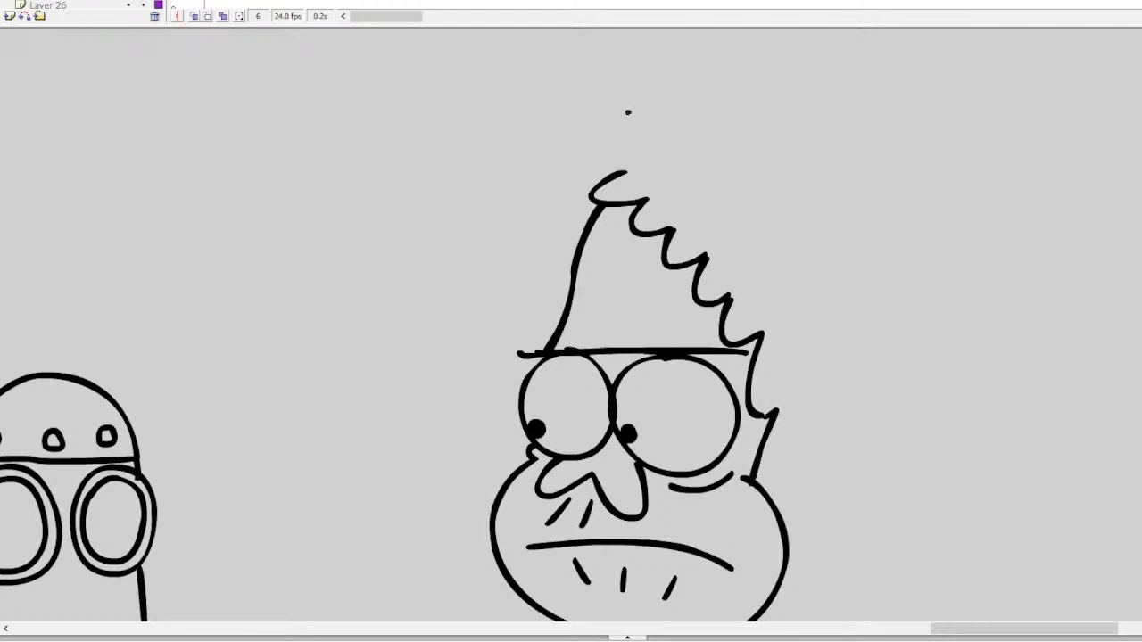
Draw the long hair's outer outline arching over the head and flaring down both sides, redoing the right side once
mouse_move(641, 131)
left_mouse_down()
mouse_move(598, 134)
mouse_move(532, 219)
mouse_move(452, 450)
mouse_move(402, 487)
left_mouse_up()
mouse_move(638, 130)
left_mouse_down()
mouse_move(718, 152)
mouse_move(770, 192)
mouse_move(821, 278)
mouse_move(838, 354)
left_mouse_up()
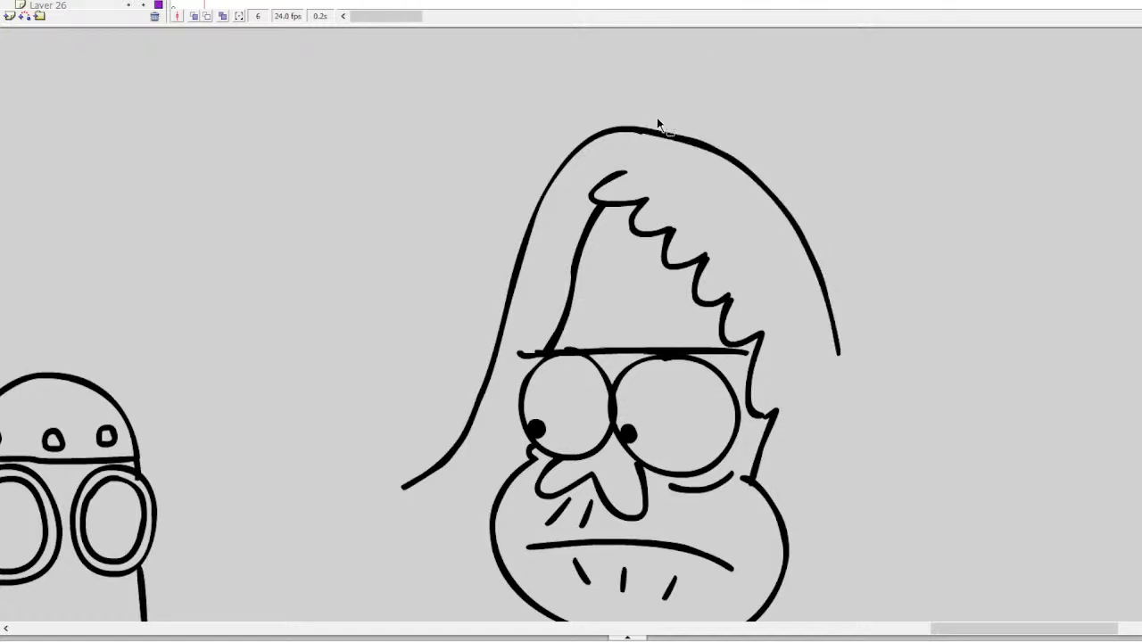
key("ctrl+z")
mouse_move(611, 130)
left_mouse_down()
mouse_move(713, 129)
mouse_move(802, 213)
mouse_move(852, 402)
mouse_move(908, 503)
left_mouse_up()
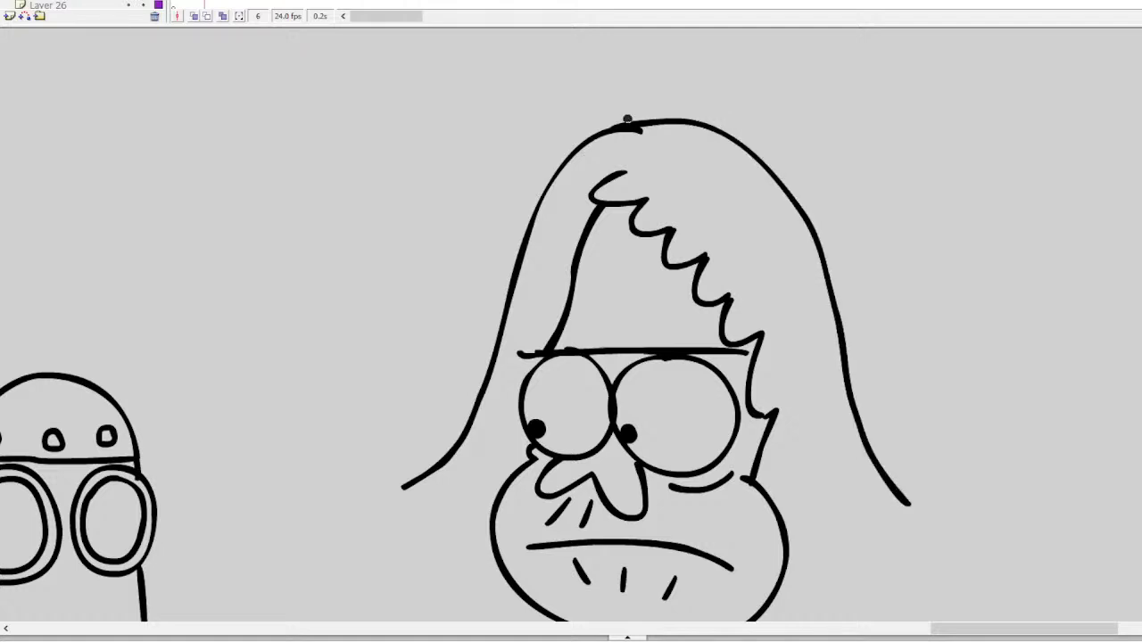
left_click_drag(623, 127, 643, 129)
Finish the hair on both sides of the jaw with two rounded, curled-under tips each
scroll(570, 357, "down", 5)
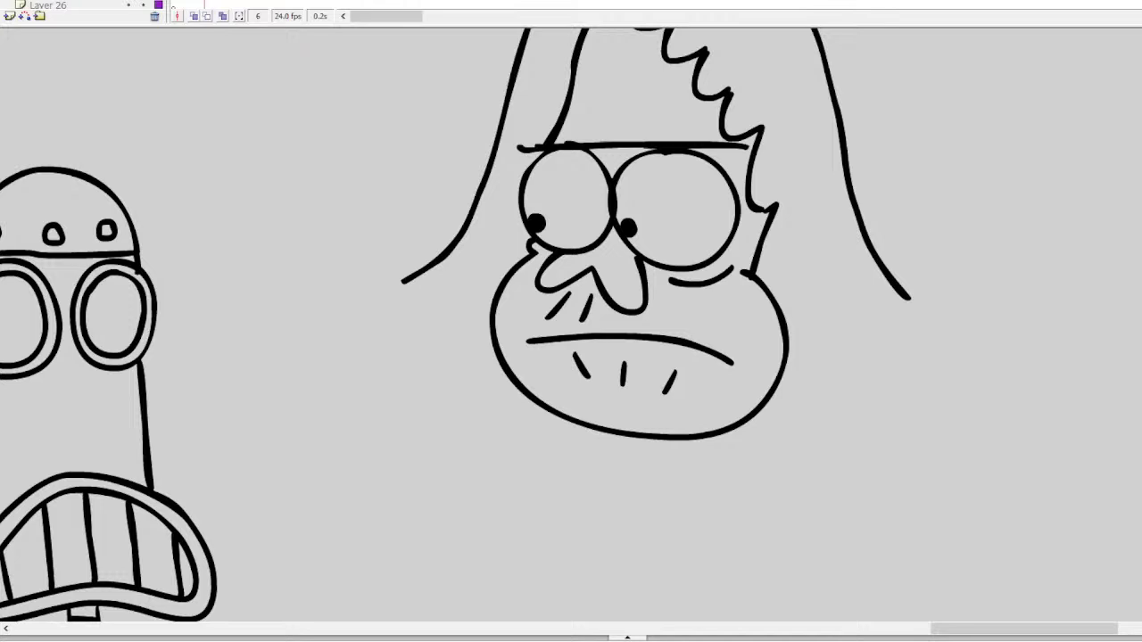
mouse_move(403, 282)
left_mouse_down()
mouse_move(377, 308)
mouse_move(411, 297)
mouse_move(419, 314)
mouse_move(377, 364)
mouse_move(473, 367)
left_mouse_up()
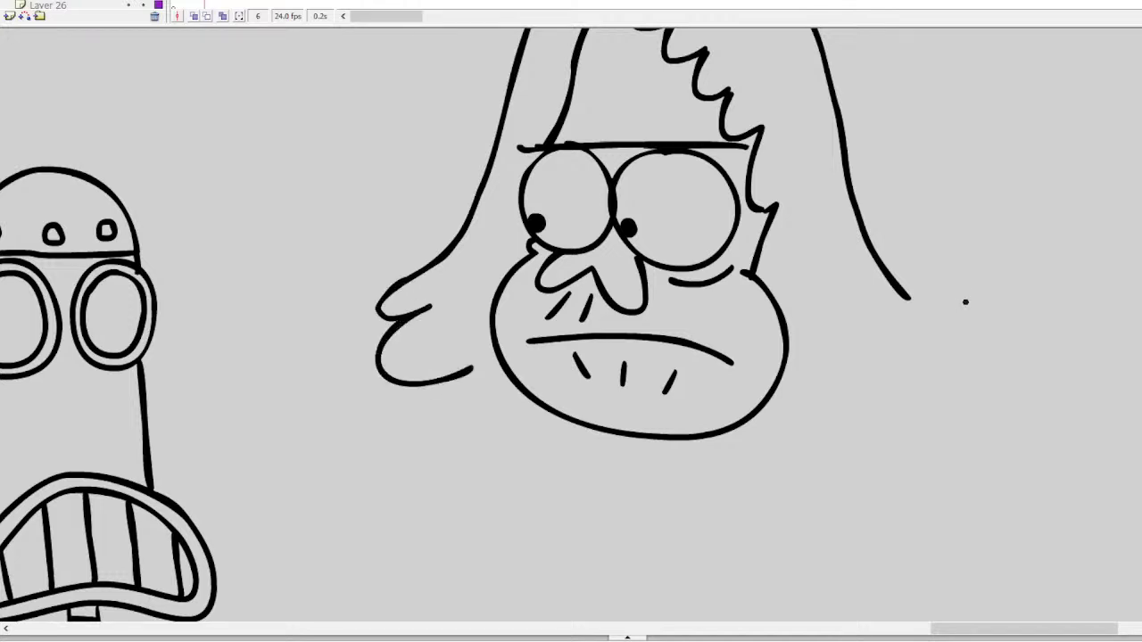
mouse_move(906, 297)
left_mouse_down()
mouse_move(965, 357)
mouse_move(927, 359)
mouse_move(935, 404)
mouse_move(861, 386)
left_mouse_up()
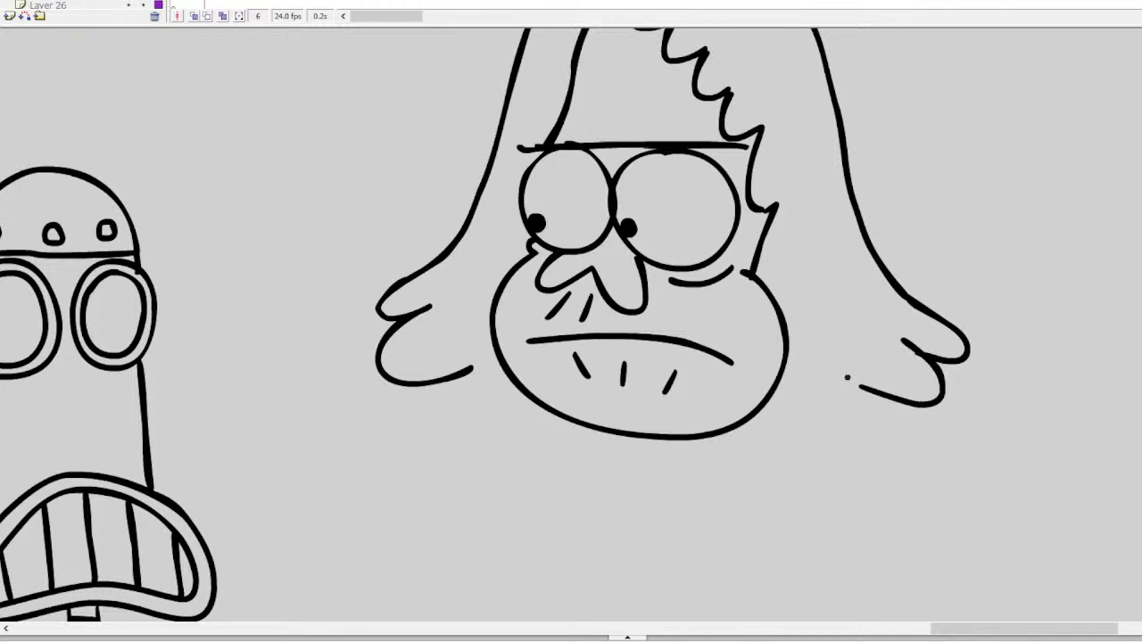
Insert a keyframe at frame 12 and move the whole long-haired head up and farther right, away from the robot
key("F6")
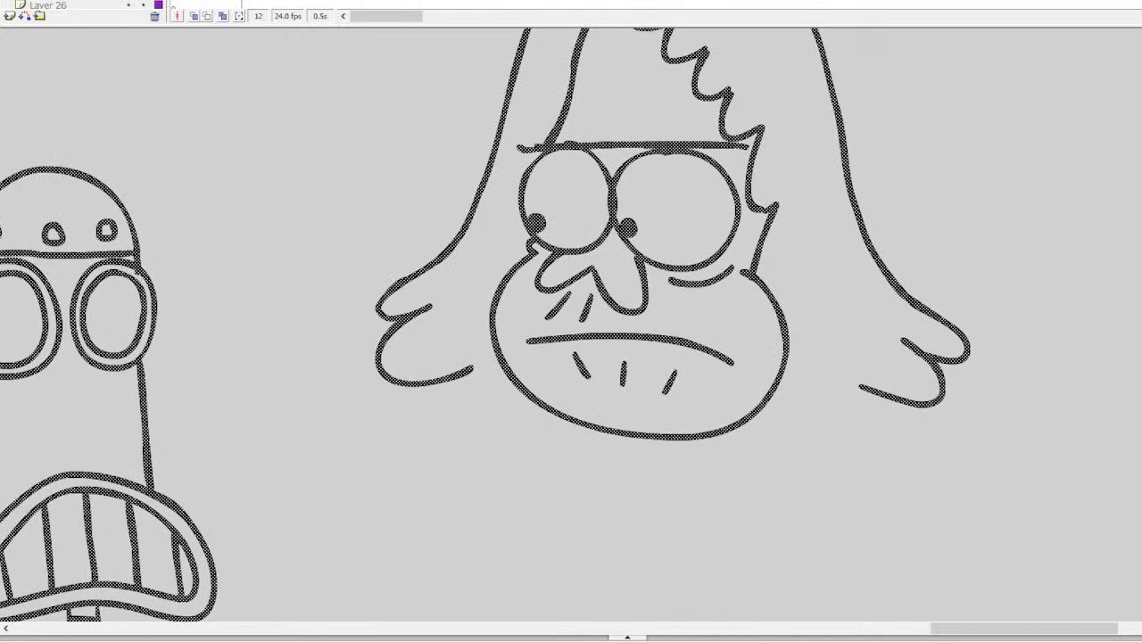
left_click(546, 482)
double_click(464, 368)
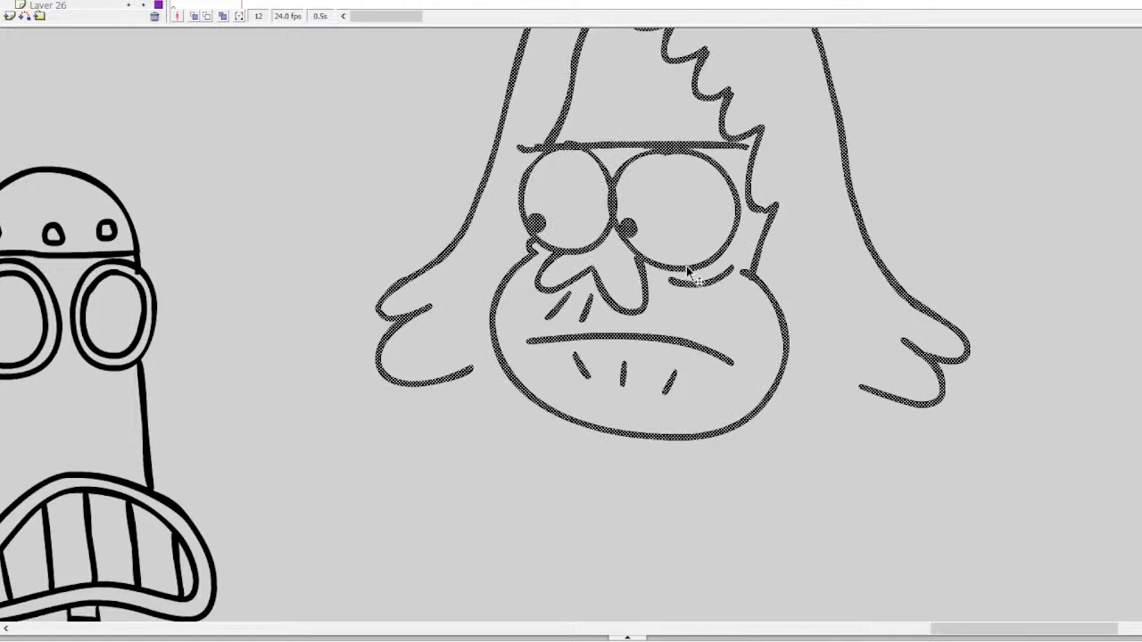
double_click(678, 439)
mouse_move(678, 439)
left_mouse_down()
mouse_move(734, 340)
mouse_move(995, 192)
left_mouse_up()
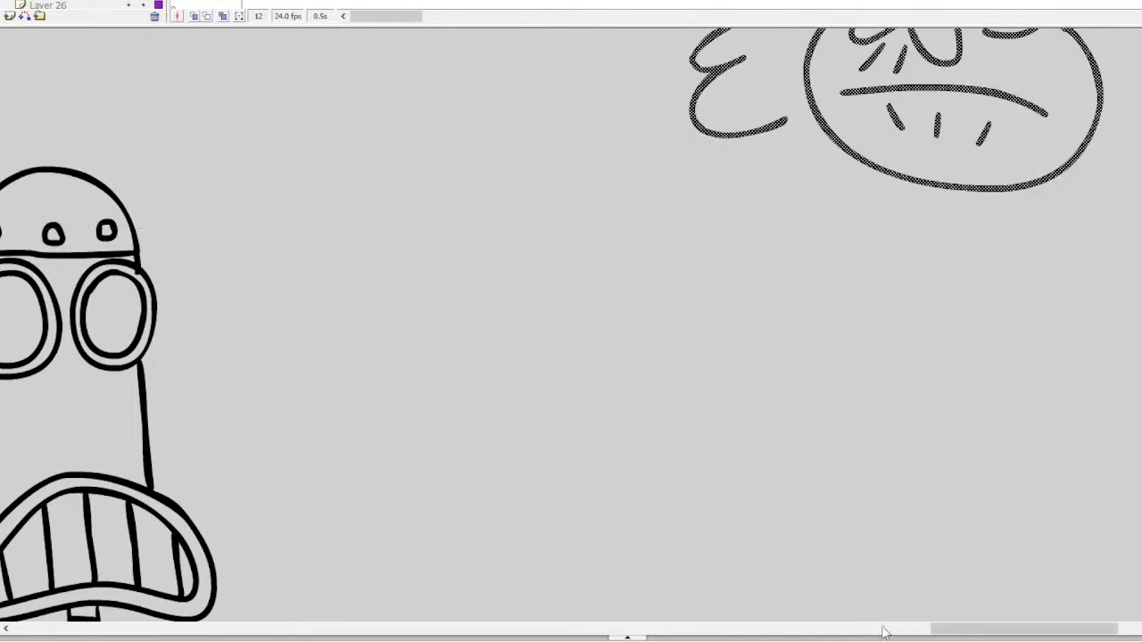
Draw a bulky upper arm below the right hair tips, with a curved outer edge and an inner edge, redoing the outer stroke once
left_click_drag(962, 629, 1047, 630)
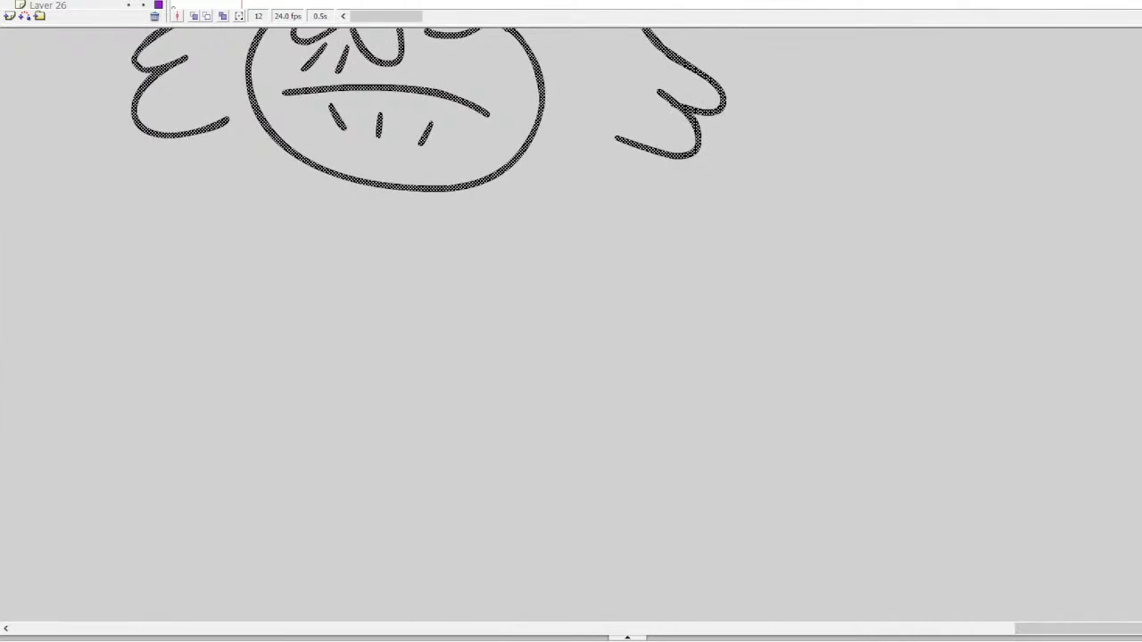
mouse_move(726, 111)
left_mouse_down()
mouse_move(833, 169)
mouse_move(892, 389)
left_mouse_up()
key("ctrl+z")
mouse_move(723, 83)
left_mouse_down()
mouse_move(838, 150)
mouse_move(854, 389)
left_mouse_up()
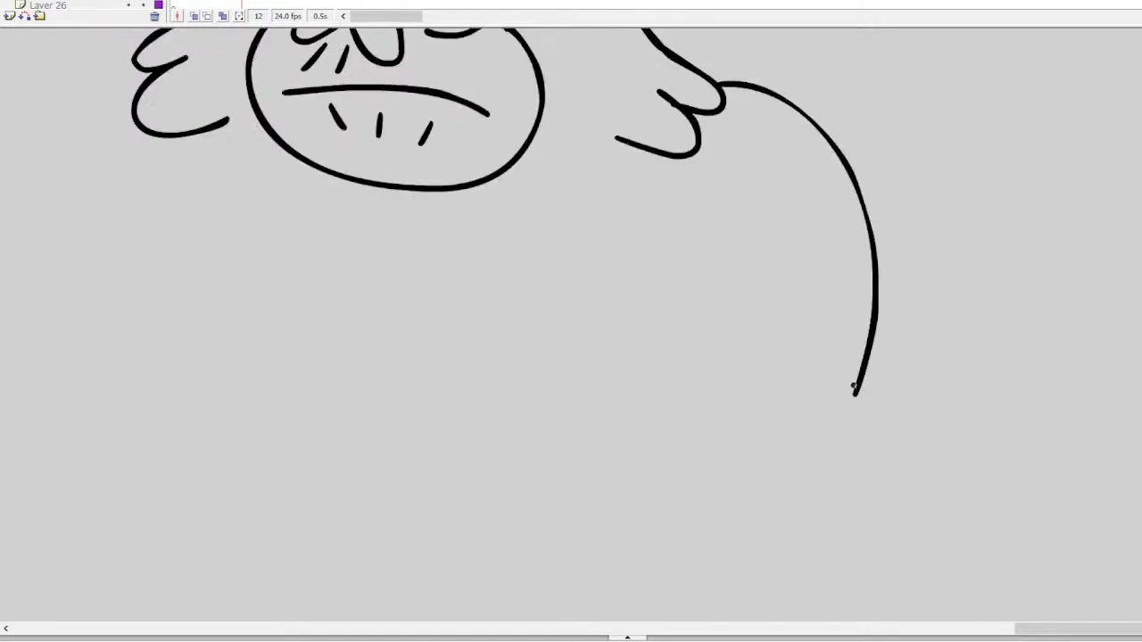
left_click_drag(577, 294, 646, 416)
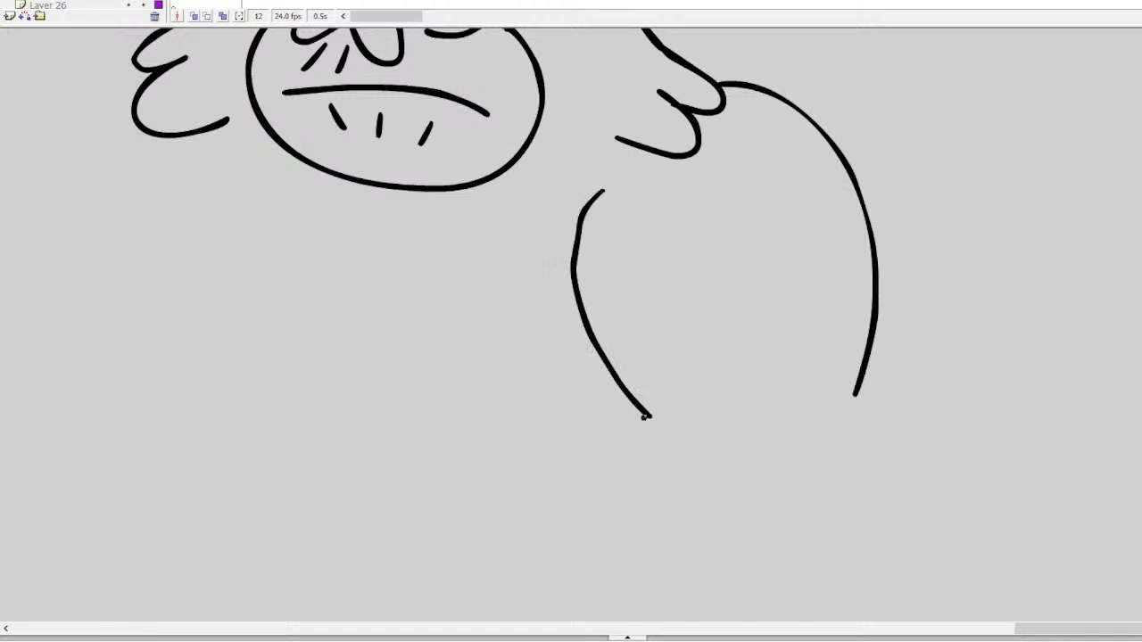
Continue the arm downward with a bulging middle section, drawing its inner and outer edges
scroll(571, 321, "down", 5)
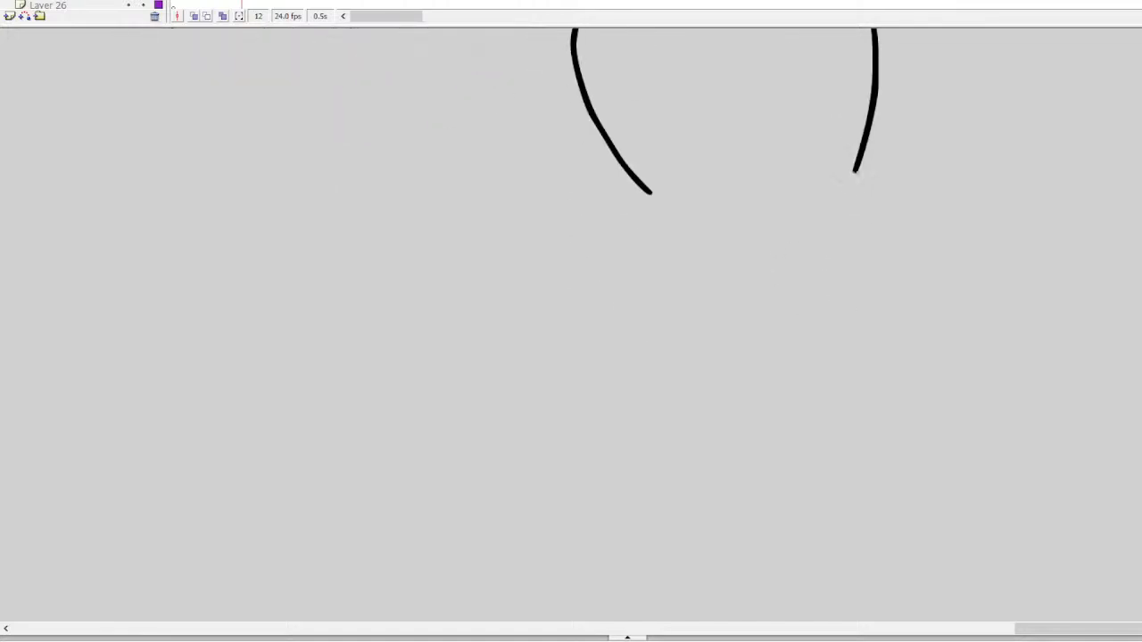
mouse_move(634, 179)
left_mouse_down()
mouse_move(603, 238)
mouse_move(647, 384)
left_mouse_up()
mouse_move(854, 168)
left_mouse_down()
mouse_move(890, 229)
mouse_move(896, 310)
mouse_move(855, 391)
left_mouse_up()
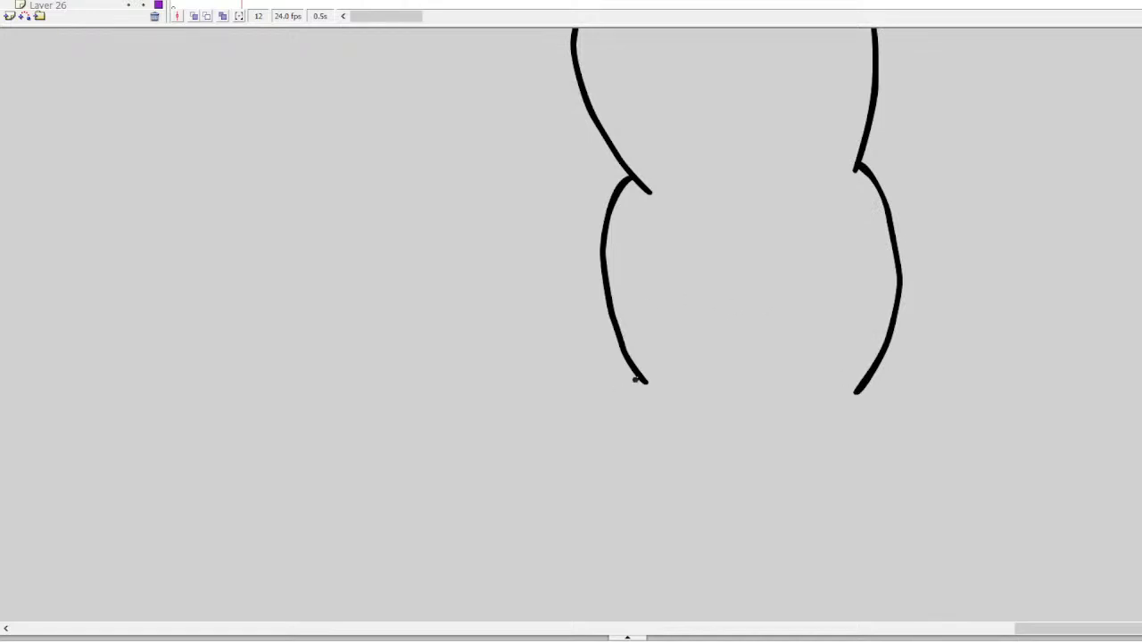
mouse_move(640, 382)
left_mouse_down()
mouse_move(651, 441)
mouse_move(740, 512)
left_mouse_up()
mouse_move(858, 389)
left_mouse_down()
mouse_move(842, 484)
mouse_move(811, 505)
left_mouse_up()
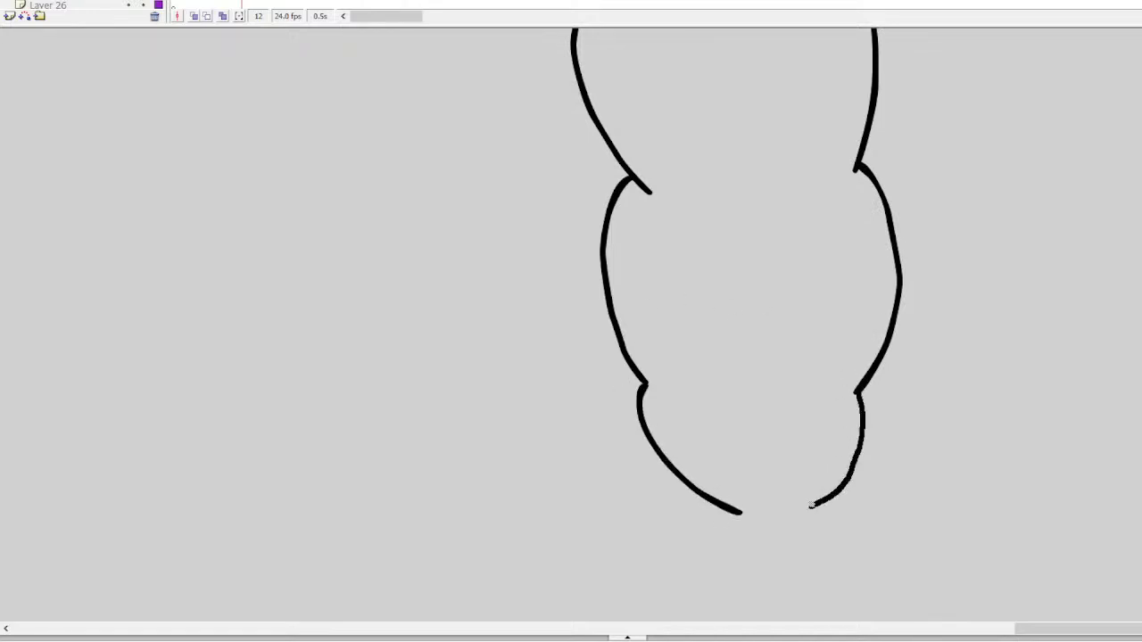
mouse_move(738, 511)
left_mouse_down()
mouse_move(805, 530)
mouse_move(814, 506)
left_mouse_up()
scroll(736, 283, "down", 4)
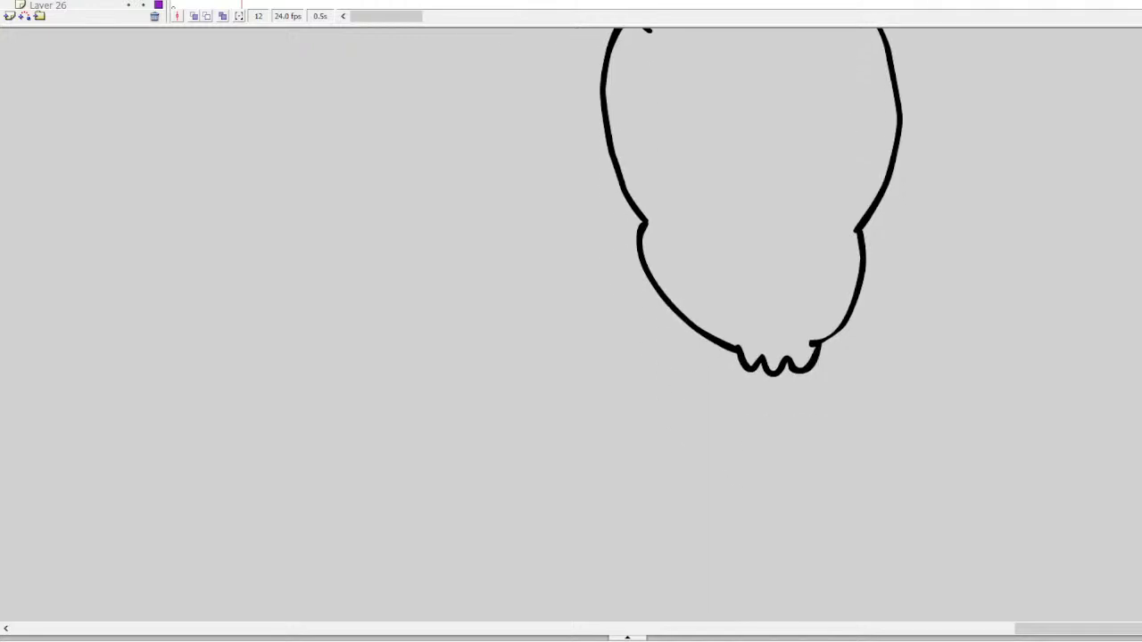
key("ctrl+z")
key("ctrl+z")
key("ctrl+z")
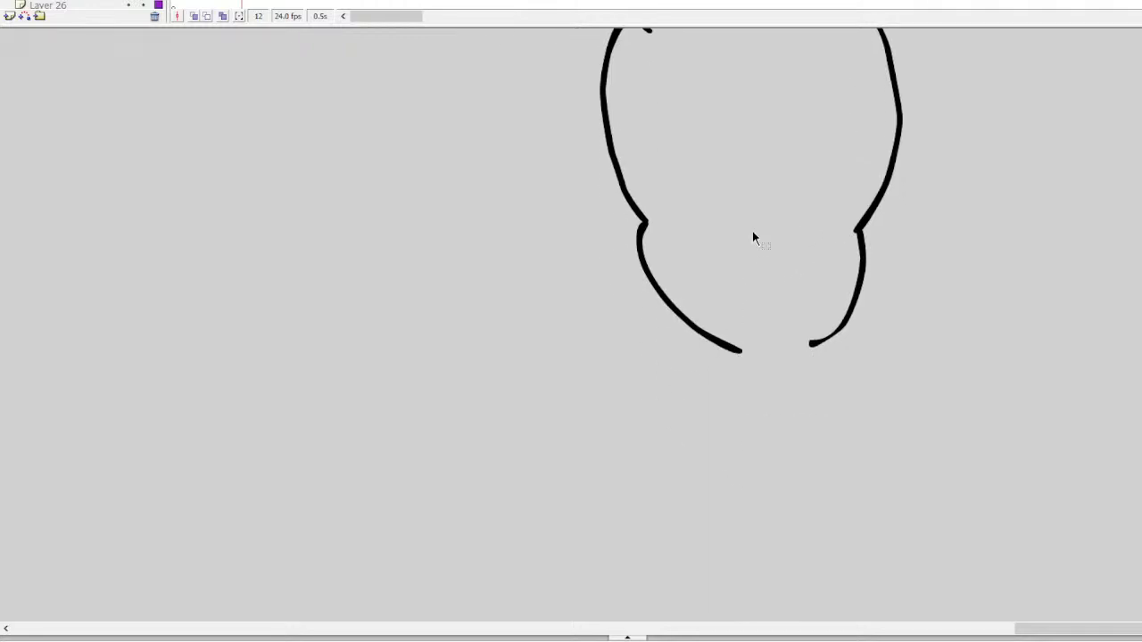
Draw a tapering lower arm section ending in a scalloped fur cuff and a hanging hand with a thumb and four fingers
mouse_move(644, 221)
left_mouse_down()
mouse_move(659, 293)
mouse_move(692, 329)
left_mouse_up()
mouse_move(861, 232)
left_mouse_down()
mouse_move(860, 284)
mouse_move(821, 326)
left_mouse_up()
mouse_move(692, 330)
left_mouse_down()
mouse_move(695, 360)
mouse_move(755, 356)
mouse_move(818, 316)
left_mouse_up()
mouse_move(698, 360)
left_mouse_down()
mouse_move(675, 402)
mouse_move(688, 413)
mouse_move(708, 391)
mouse_move(708, 459)
mouse_move(734, 402)
mouse_move(737, 467)
mouse_move(758, 402)
mouse_move(755, 444)
mouse_move(772, 460)
mouse_move(778, 421)
mouse_move(782, 453)
mouse_move(808, 426)
mouse_move(811, 364)
left_mouse_up()
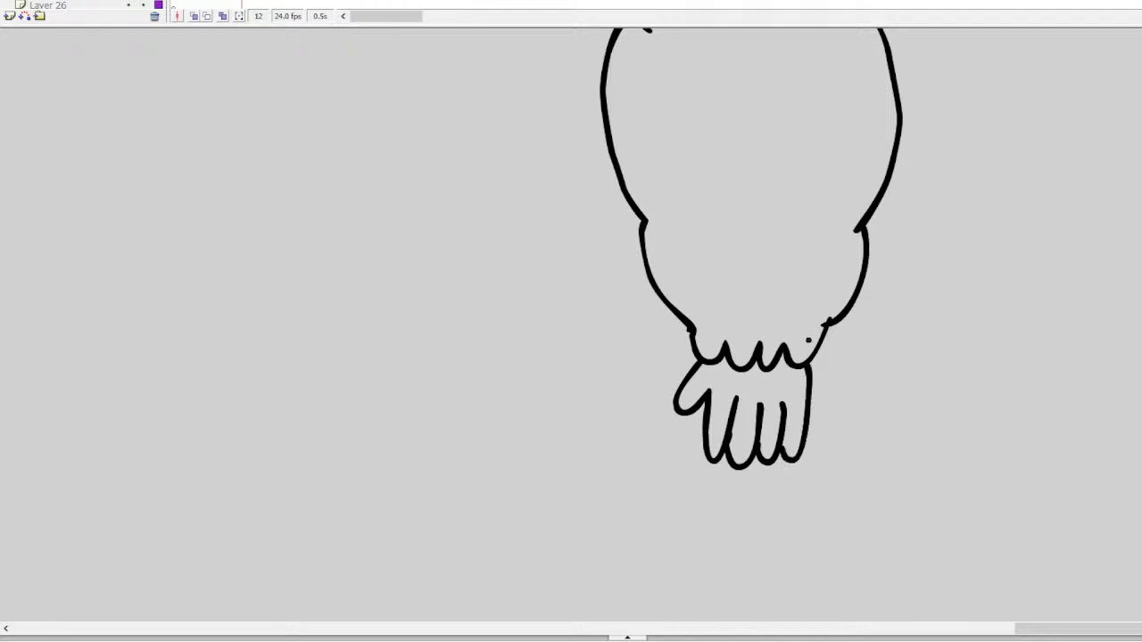
Draw a scalloped fur edge beneath the jaw, running left from the top of the upper arm
scroll(571, 326, "up", 5)
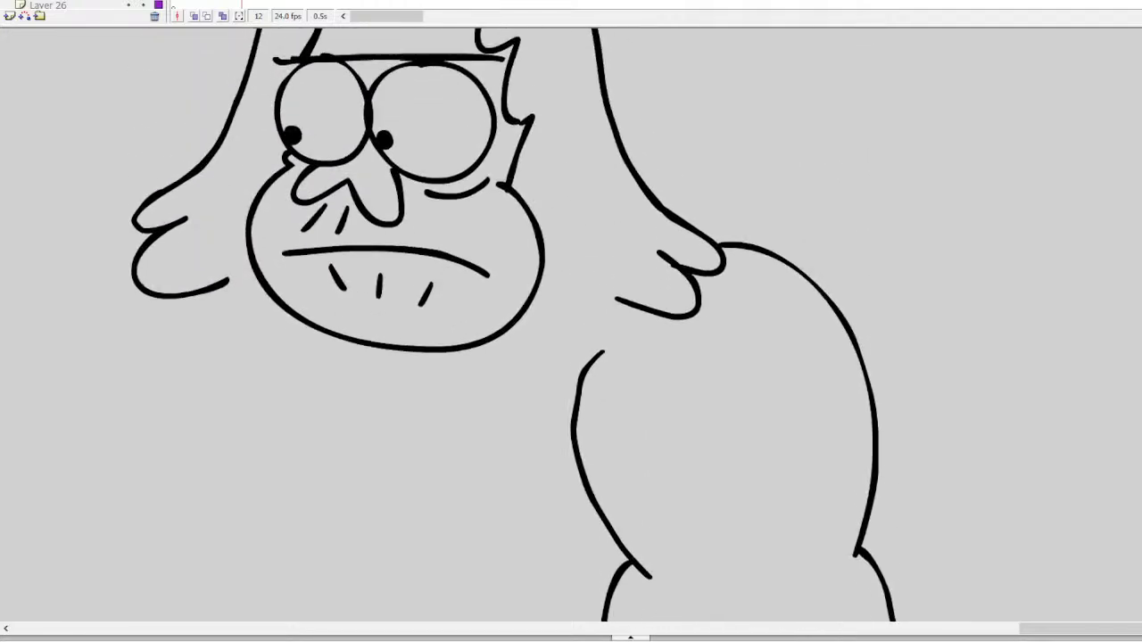
scroll(571, 325, "down", 1)
scroll(571, 325, "down", 1)
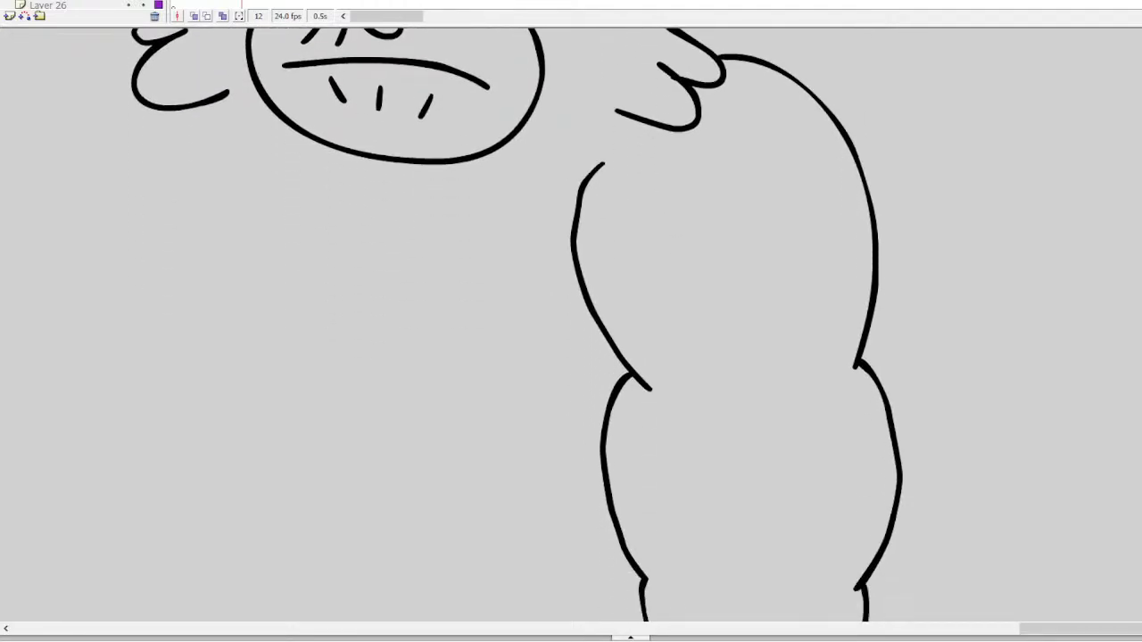
mouse_move(578, 185)
left_mouse_down()
mouse_move(518, 181)
mouse_move(367, 193)
mouse_move(331, 171)
mouse_move(239, 157)
left_mouse_up()
Draw two large rounded chest muscles below the fur edge, each with a circled nipple
mouse_move(387, 212)
left_mouse_down()
mouse_move(357, 224)
mouse_move(375, 425)
mouse_move(502, 465)
left_mouse_up()
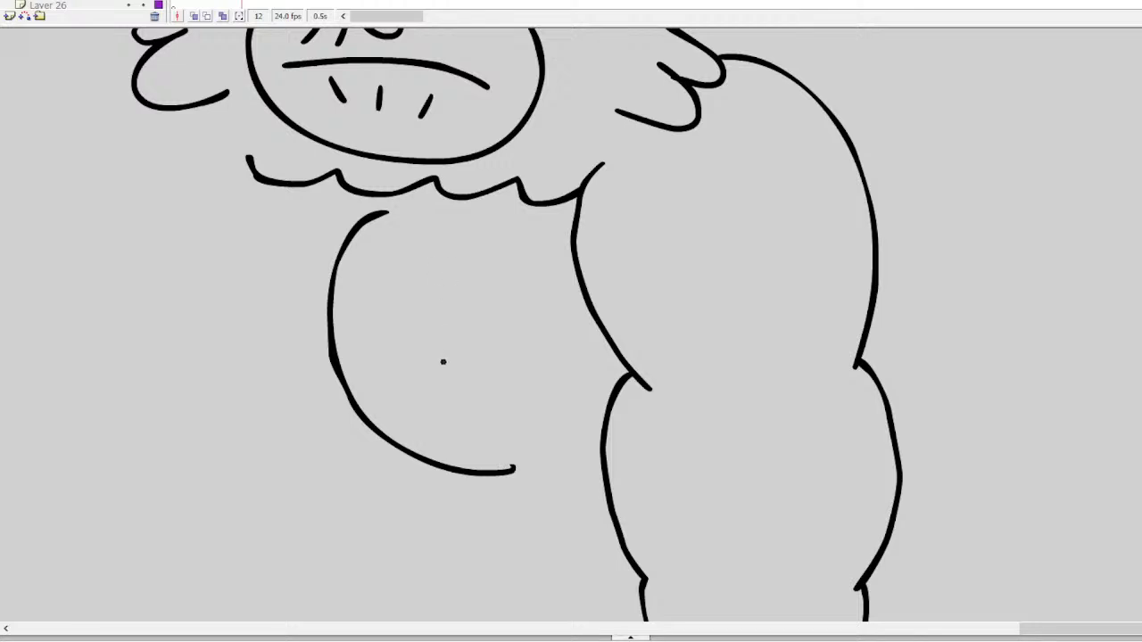
mouse_move(446, 345)
left_mouse_down()
mouse_move(416, 373)
mouse_move(460, 413)
mouse_move(481, 373)
mouse_move(443, 349)
mouse_move(461, 379)
left_mouse_up()
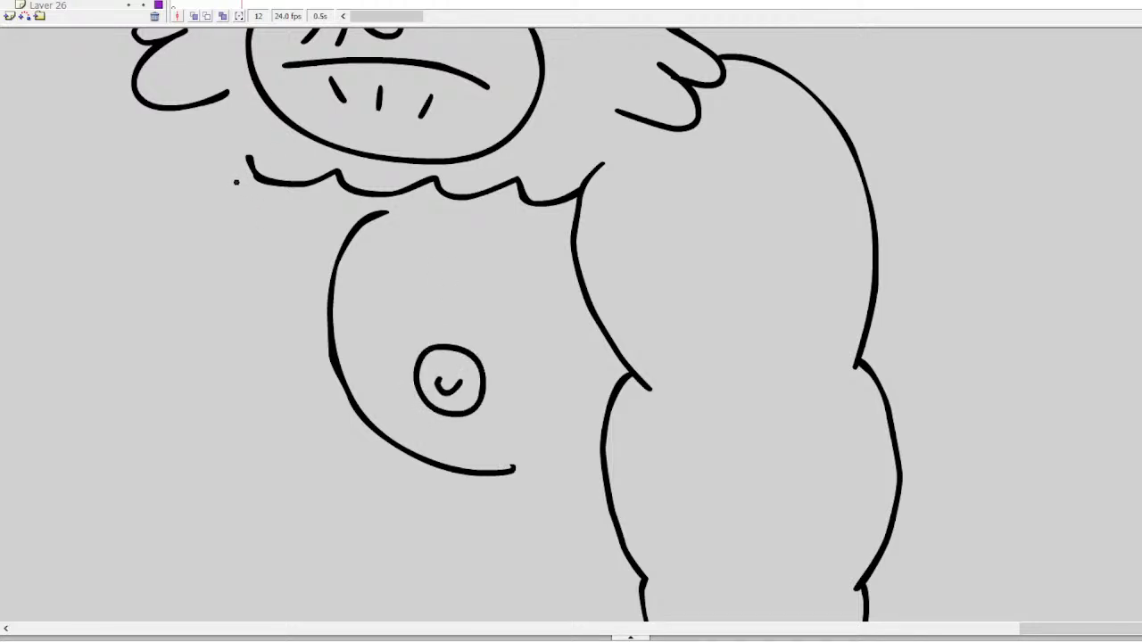
mouse_move(238, 181)
left_mouse_down()
mouse_move(180, 198)
mouse_move(134, 284)
mouse_move(156, 383)
mouse_move(237, 435)
mouse_move(291, 428)
left_mouse_up()
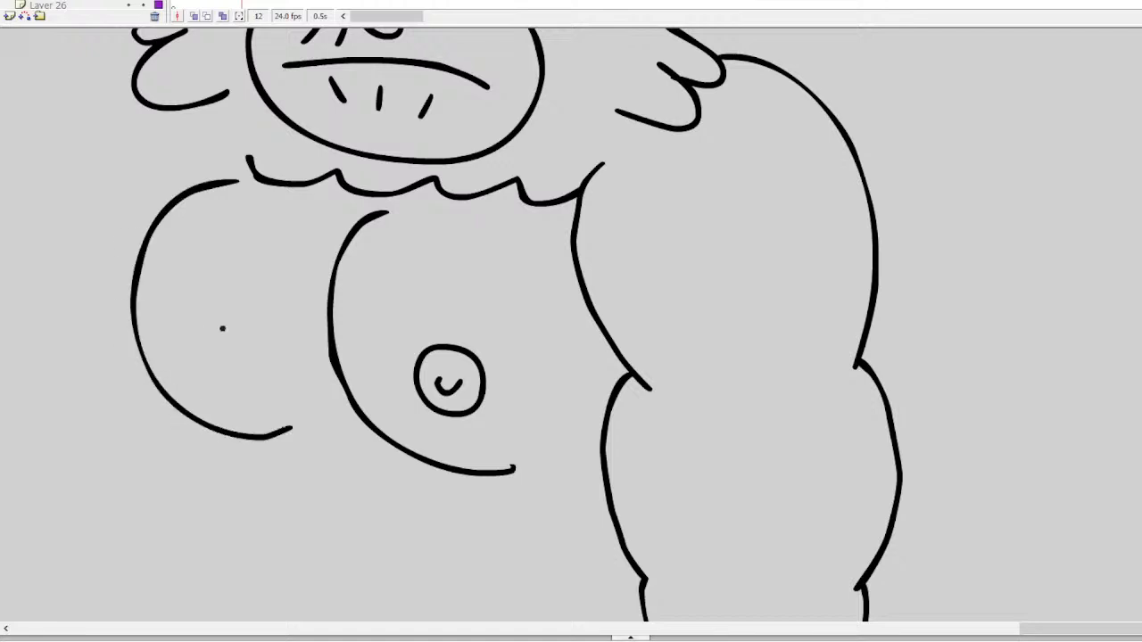
mouse_move(222, 329)
left_mouse_down()
mouse_move(190, 354)
mouse_move(238, 391)
mouse_move(233, 358)
left_mouse_up()
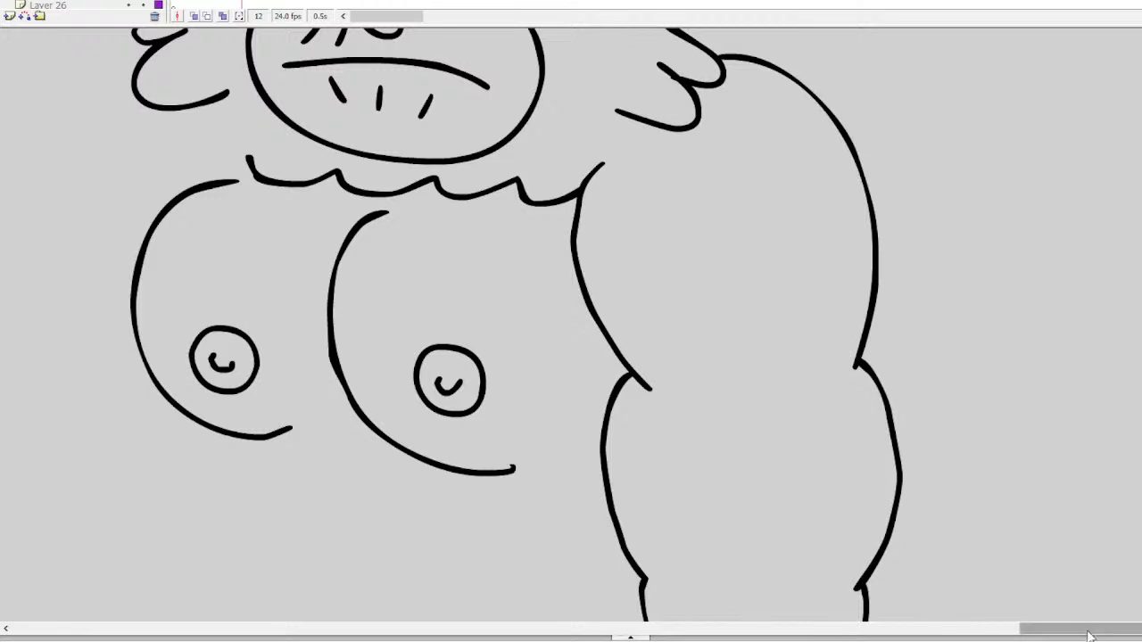
Draw the torso's curved side edge below the chest muscles, and a vertical abdomen line crossed by two short curves
scroll(922, 606, "left", 5)
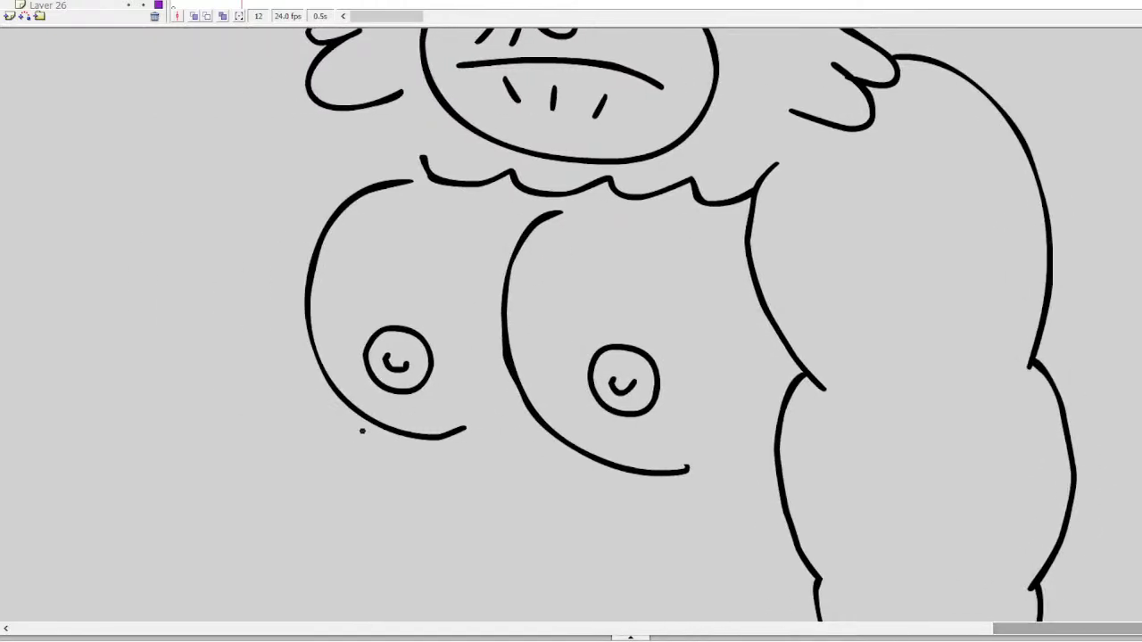
left_click_drag(368, 421, 362, 541)
scroll(571, 357, "down", 9)
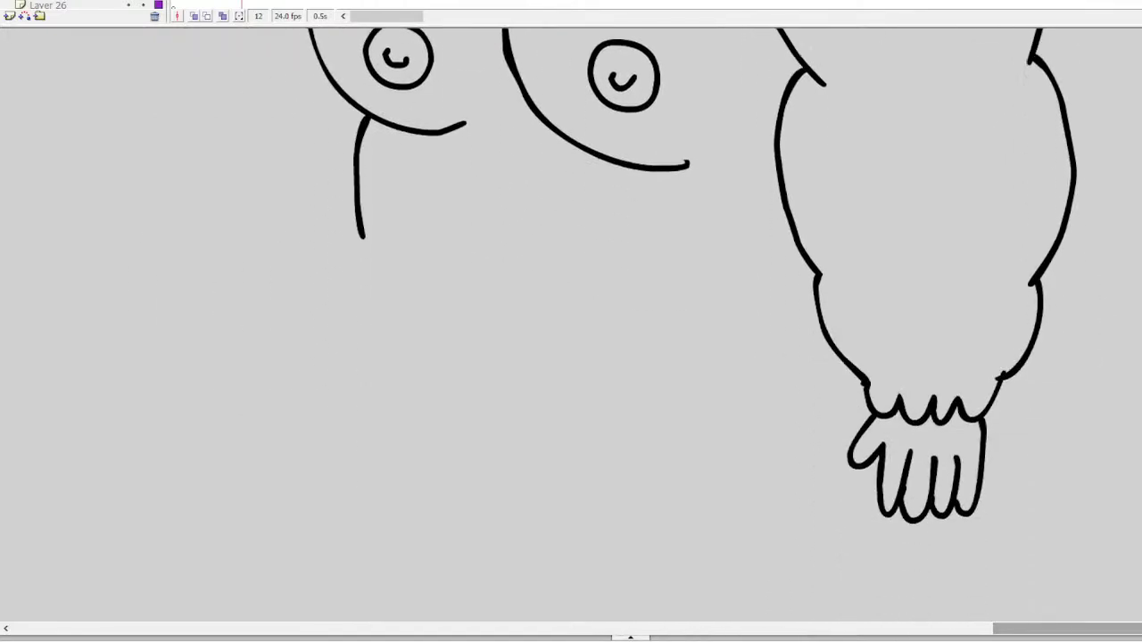
key("ctrl+z")
mouse_move(374, 93)
left_mouse_down()
mouse_move(355, 157)
mouse_move(379, 267)
mouse_move(439, 331)
left_mouse_up()
mouse_move(519, 206)
left_mouse_down()
mouse_move(512, 262)
mouse_move(554, 389)
left_mouse_up()
left_click_drag(478, 264, 586, 269)
mouse_move(496, 327)
left_mouse_down()
mouse_move(540, 337)
mouse_move(570, 318)
left_mouse_up()
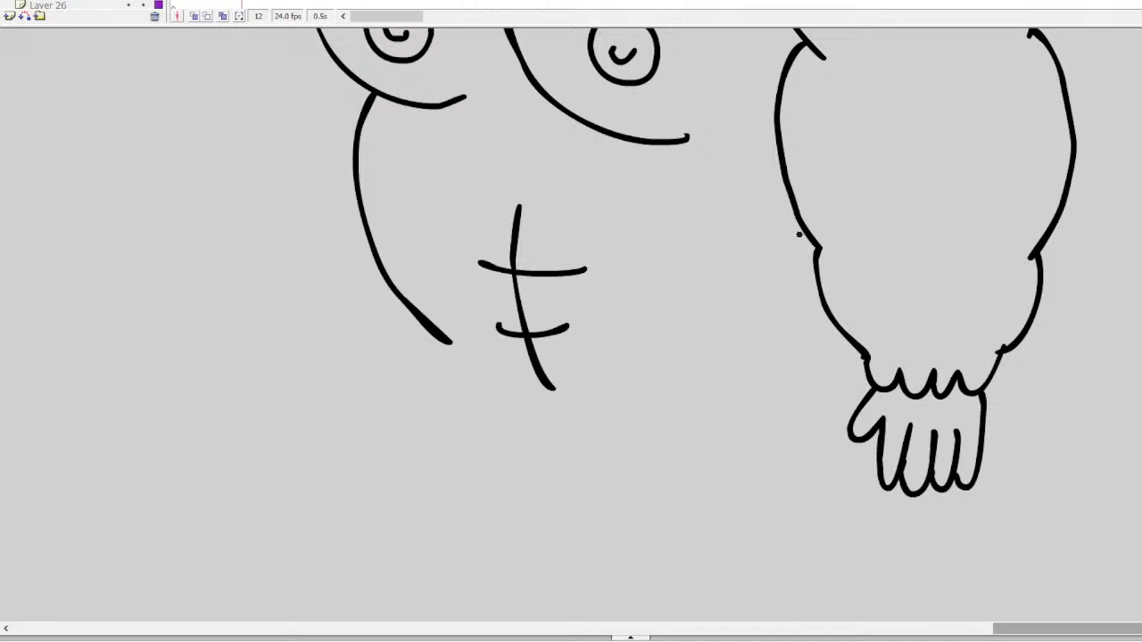
Draw a scalloped fur edge from the arm down to the waist, and close the torso with a waistline reaching the hand
mouse_move(799, 234)
left_mouse_down()
mouse_move(768, 266)
mouse_move(776, 306)
mouse_move(751, 361)
mouse_move(783, 236)
mouse_move(765, 339)
mouse_move(734, 397)
left_mouse_up()
key("ctrl+z")
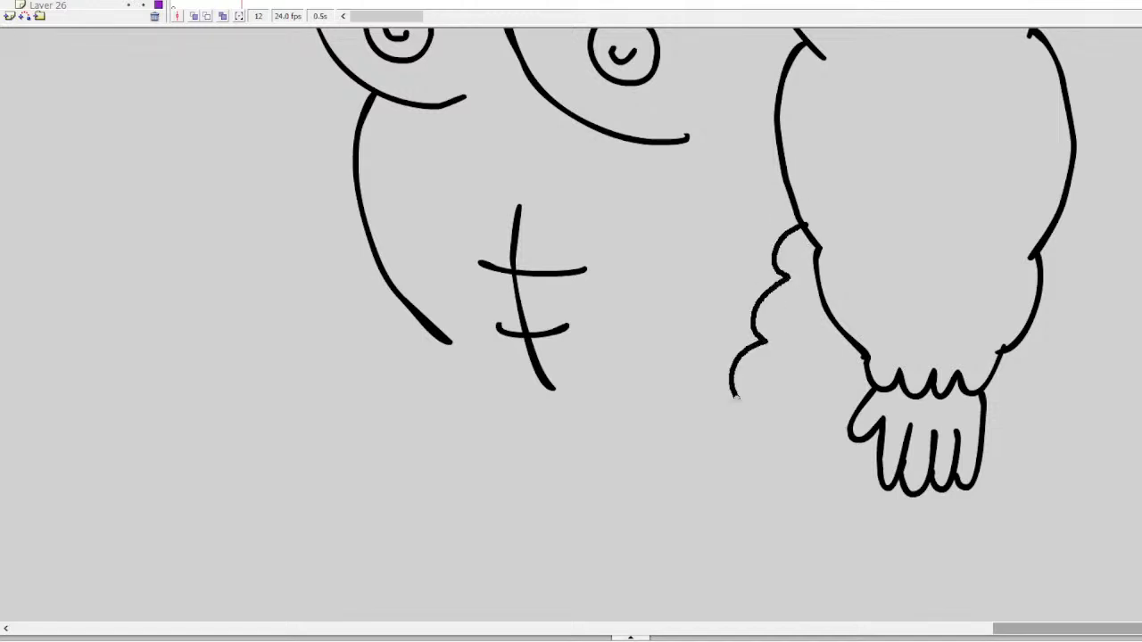
left_click_drag(854, 408, 489, 386)
left_click_drag(449, 338, 487, 382)
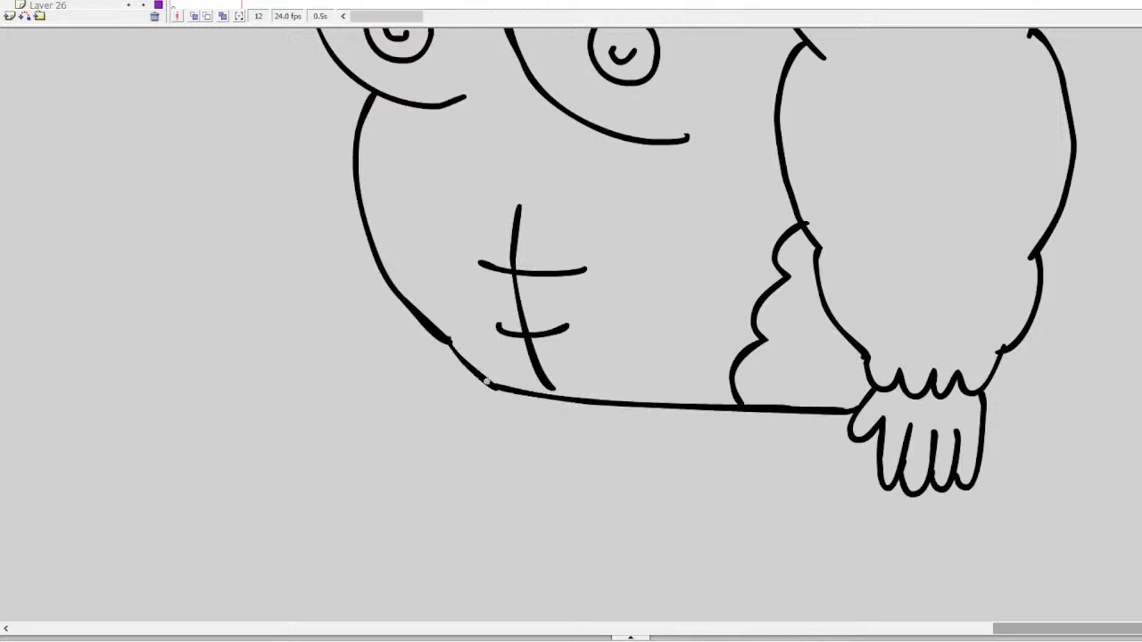
Draw a belt along the waistline with a rounded buckle and a pair of vertical belt-loop lines on each side
mouse_move(554, 400)
left_mouse_down()
mouse_move(583, 442)
mouse_move(621, 428)
mouse_move(615, 401)
mouse_move(664, 436)
mouse_move(737, 433)
mouse_move(737, 418)
mouse_move(737, 442)
mouse_move(852, 429)
left_mouse_up()
key("ctrl+z")
left_click_drag(777, 435, 853, 432)
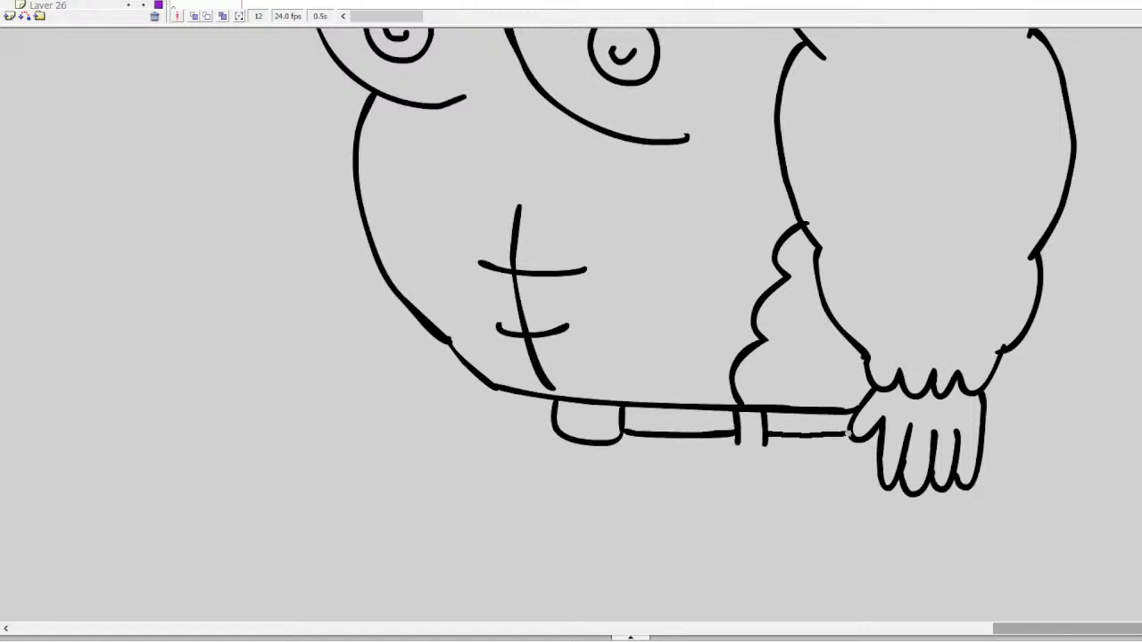
mouse_move(521, 398)
left_mouse_down()
mouse_move(519, 427)
mouse_move(553, 419)
left_mouse_up()
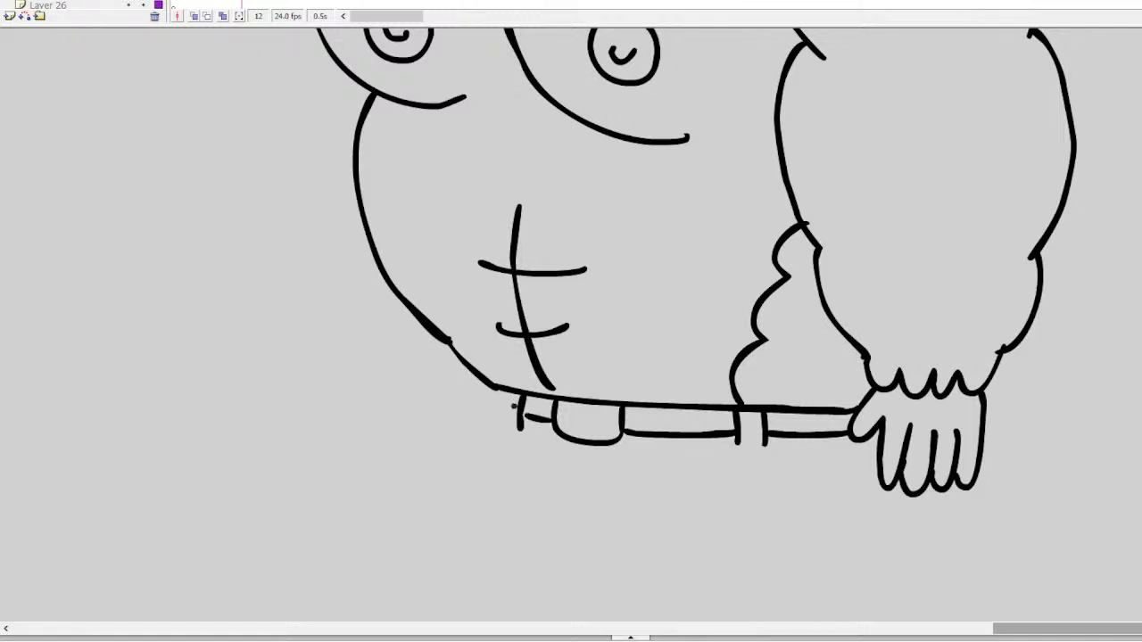
left_click_drag(495, 387, 503, 423)
key("ctrl+z")
mouse_move(504, 408)
left_mouse_down()
mouse_move(478, 407)
mouse_move(473, 376)
left_mouse_up()
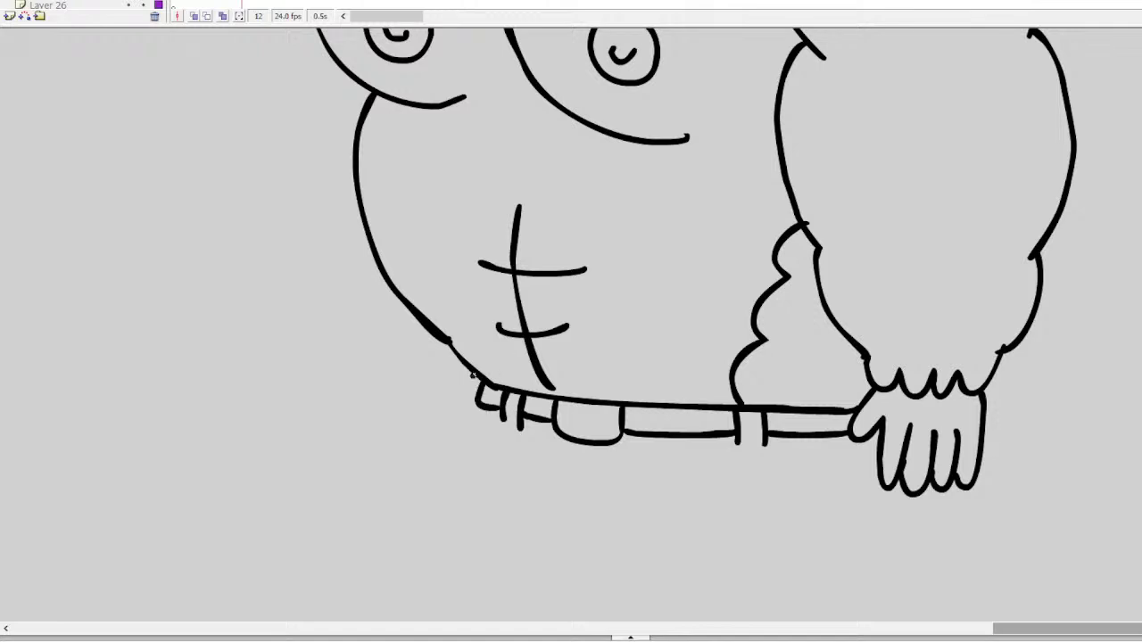
Draw the curved outer edges of the hips, and a thin leg with a toed foot below the hanging hand
scroll(571, 321, "down", 3)
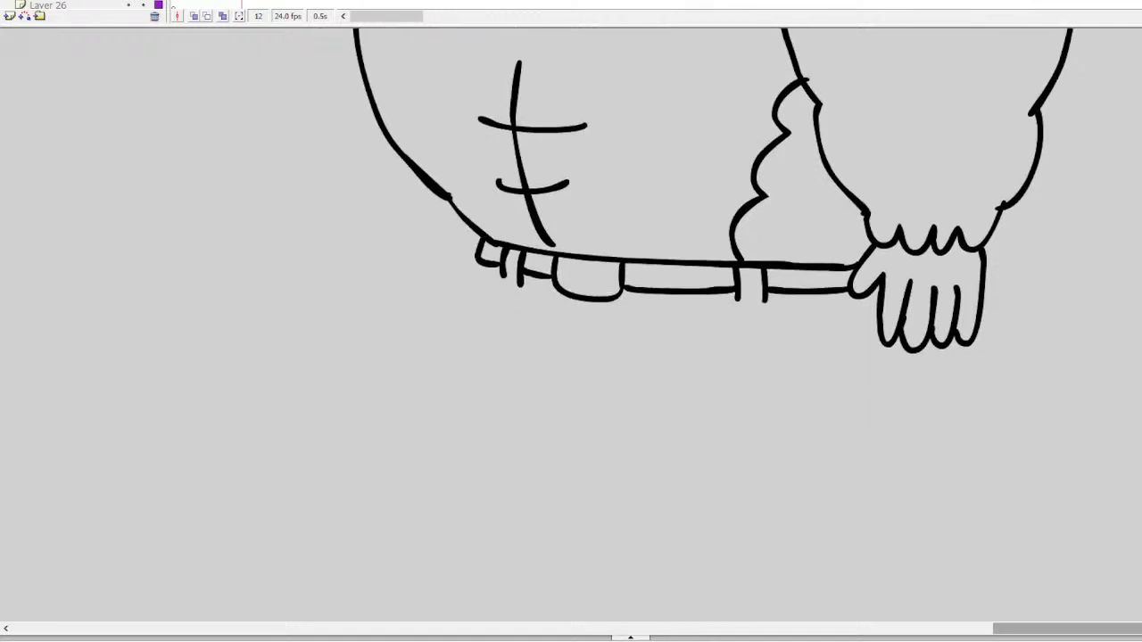
mouse_move(942, 346)
left_mouse_down()
mouse_move(893, 374)
mouse_move(828, 378)
left_mouse_up()
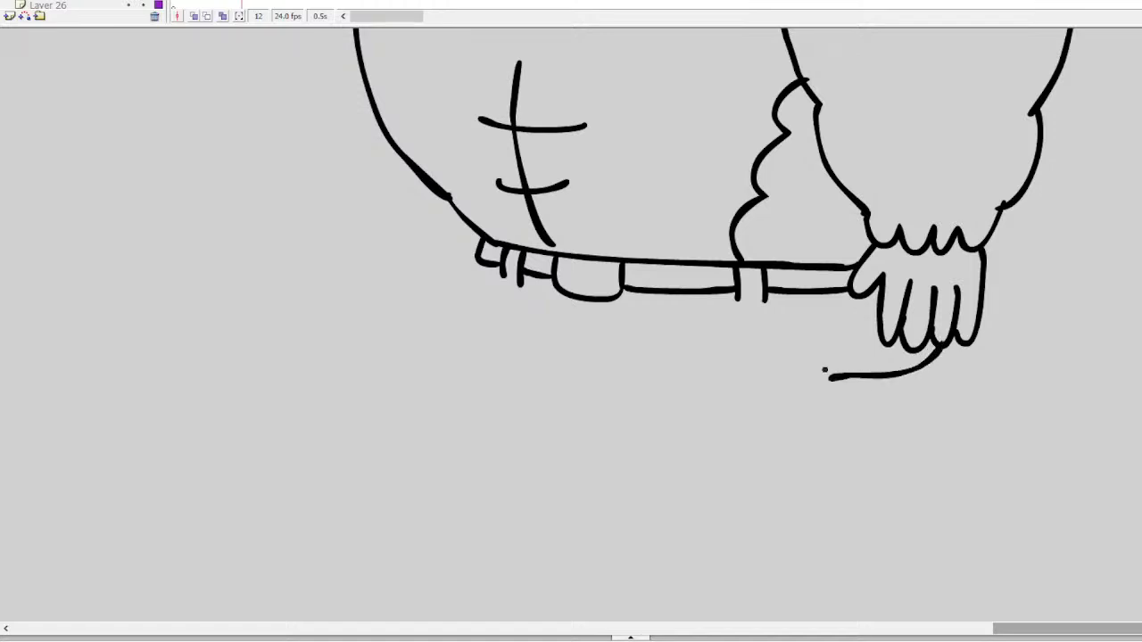
mouse_move(478, 263)
left_mouse_down()
mouse_move(488, 311)
mouse_move(511, 329)
left_mouse_up()
scroll(571, 321, "down", 3)
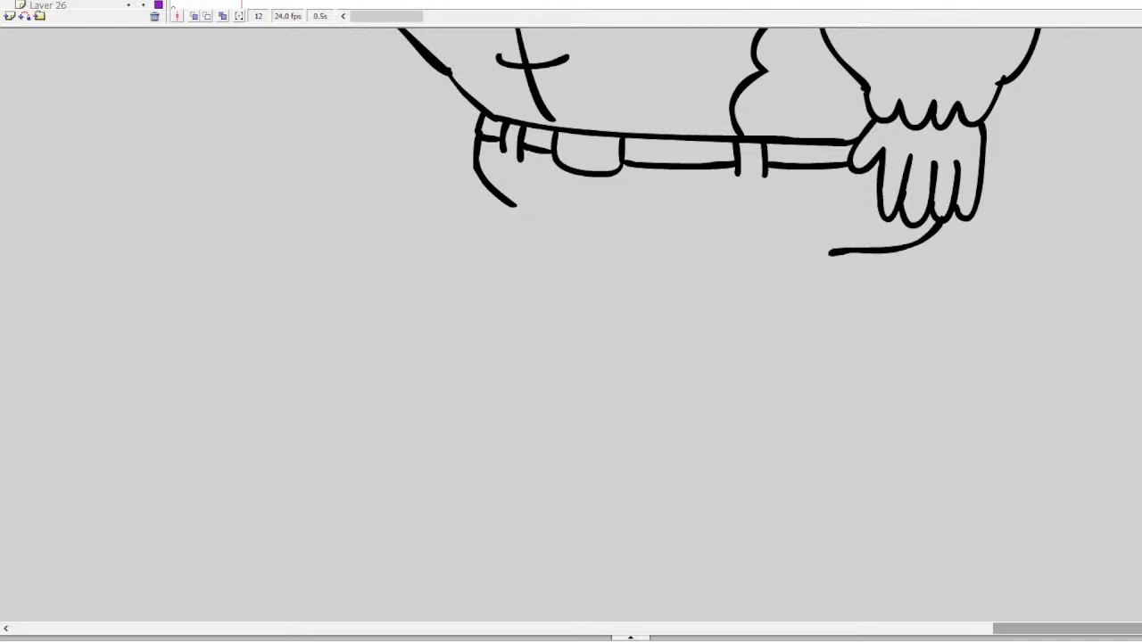
mouse_move(830, 255)
left_mouse_down()
mouse_move(817, 331)
mouse_move(824, 432)
left_mouse_up()
mouse_move(785, 256)
left_mouse_down()
mouse_move(767, 336)
mouse_move(776, 425)
mouse_move(822, 438)
mouse_move(715, 444)
mouse_move(748, 443)
mouse_move(690, 483)
mouse_move(735, 512)
mouse_move(821, 492)
mouse_move(824, 429)
left_mouse_up()
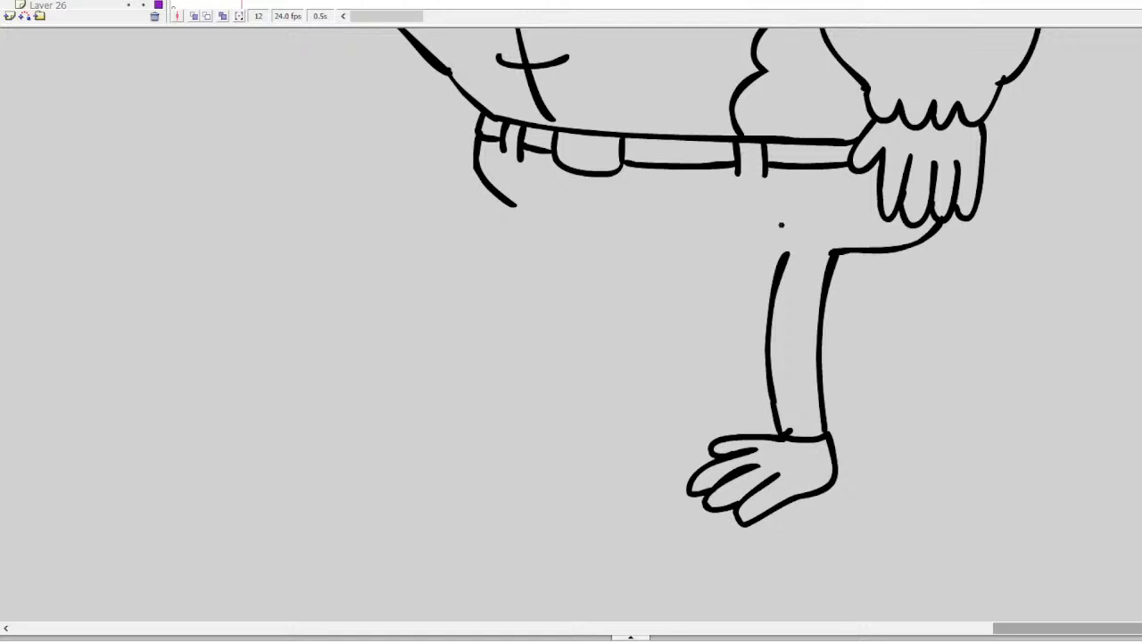
Draw the lower edge of the hips between the legs, and a matching second thin leg with a toed foot
mouse_move(787, 255)
left_mouse_down()
mouse_move(595, 233)
mouse_move(591, 404)
left_mouse_up()
mouse_move(566, 234)
left_mouse_down()
mouse_move(547, 328)
mouse_move(565, 416)
mouse_move(517, 413)
mouse_move(493, 428)
mouse_move(526, 431)
mouse_move(486, 452)
mouse_move(564, 455)
mouse_move(618, 432)
mouse_move(567, 463)
left_mouse_up()
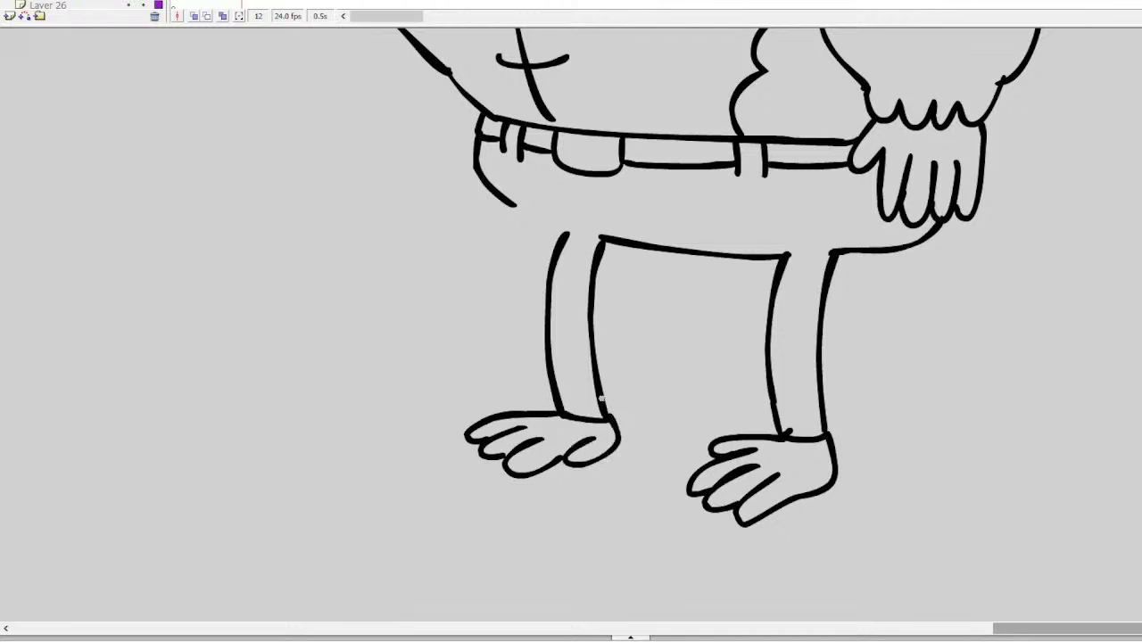
left_click_drag(514, 205, 568, 232)
Draw the outer edge of the creature's other arm in two bulging sections, starting from the hair at the shoulder
scroll(691, 325, "up", 10)
scroll(690, 325, "down", 6)
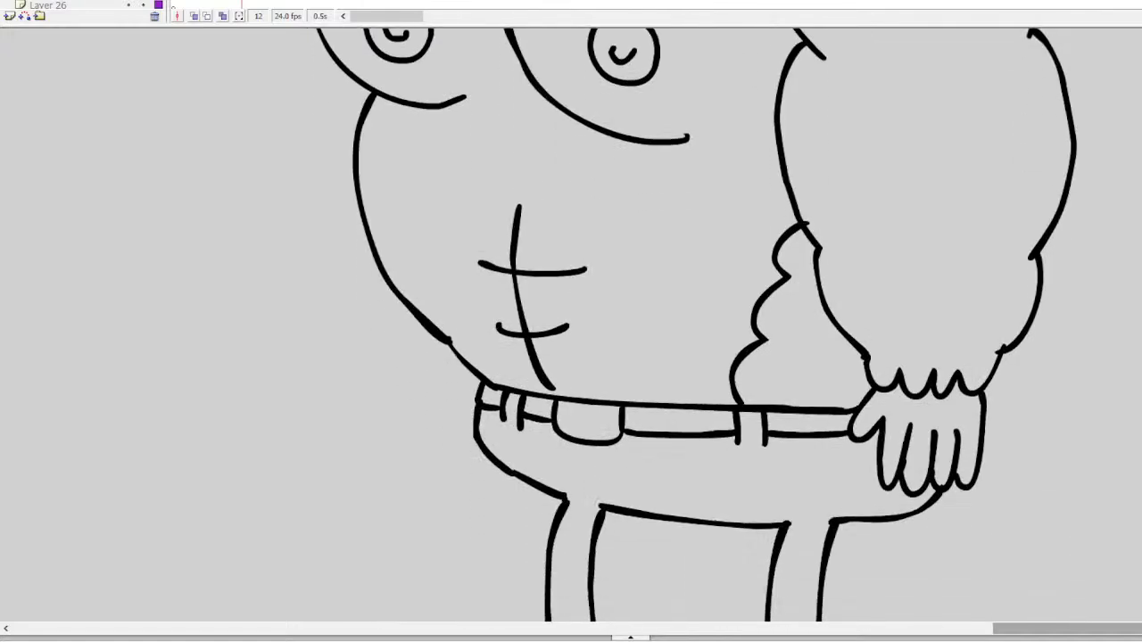
scroll(691, 325, "up", 8)
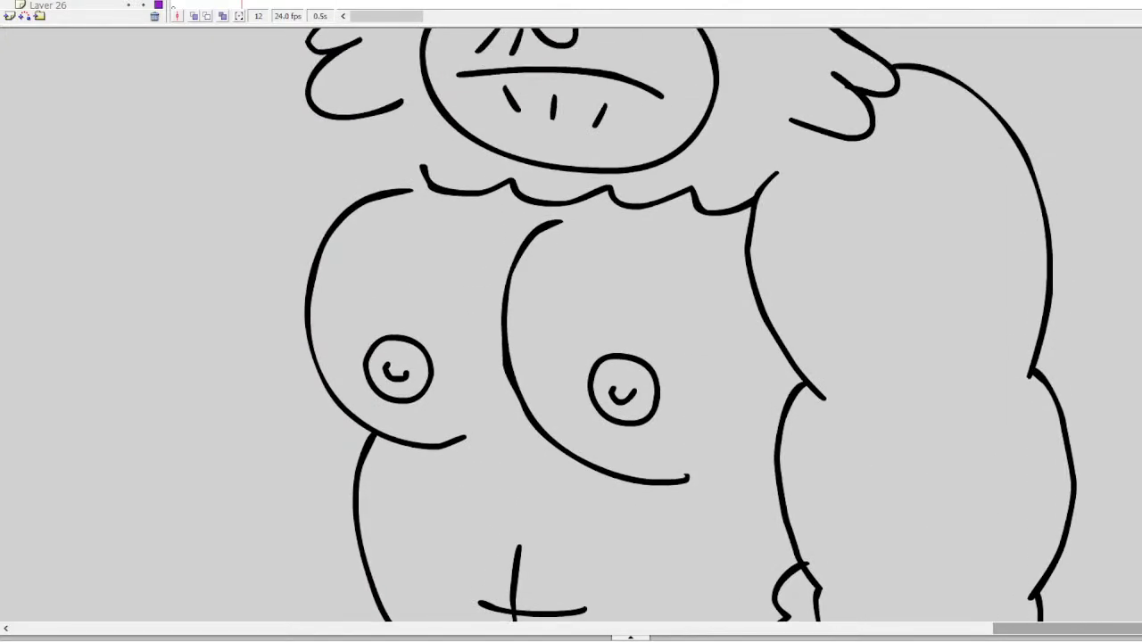
scroll(690, 325, "up", 2)
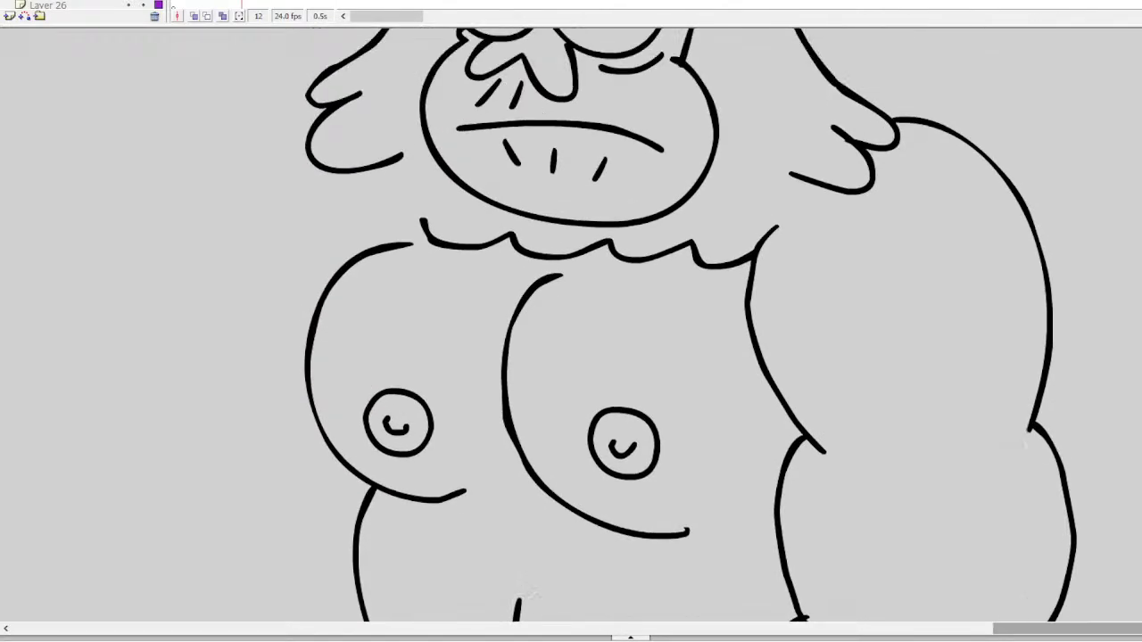
mouse_move(314, 102)
left_mouse_down()
mouse_move(178, 357)
mouse_move(183, 417)
left_mouse_up()
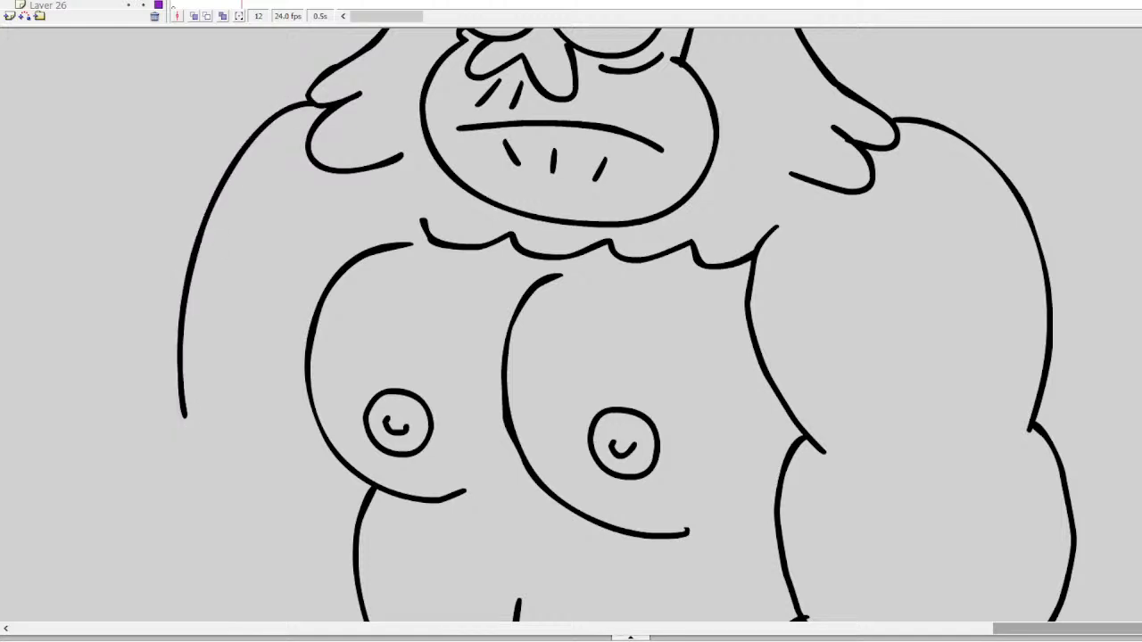
scroll(275, 127, "down", 10)
left_click_drag(183, 149, 194, 448)
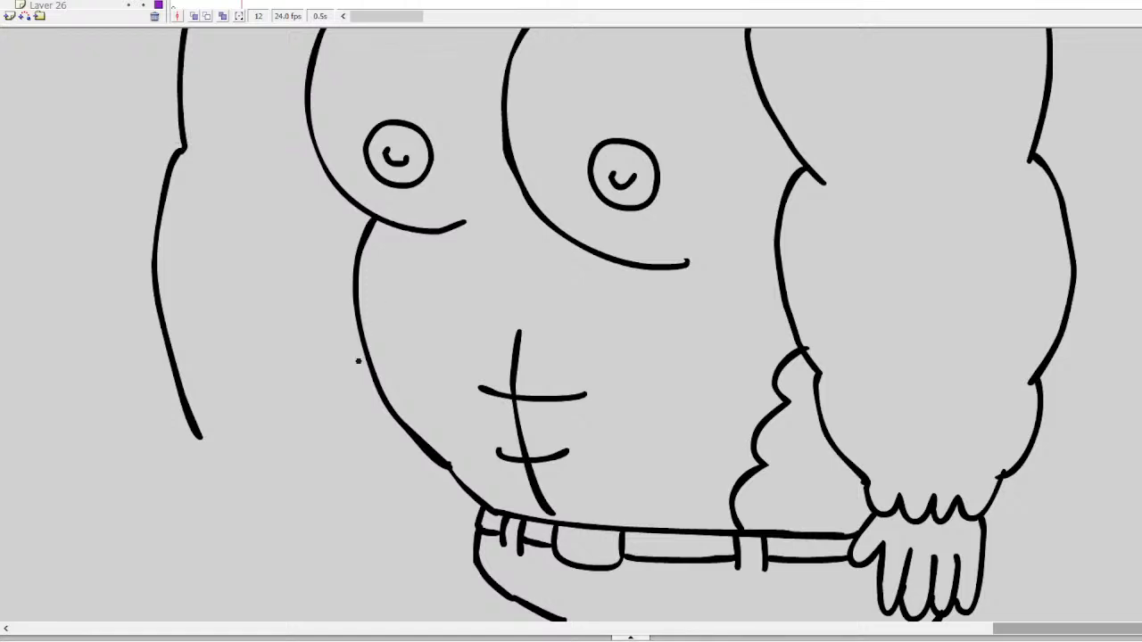
Draw the second arm's inner edge, a jagged fur cuff and a hanging hand with a thumb and four fingers
left_click_drag(364, 354, 349, 453)
scroll(571, 321, "down", 6)
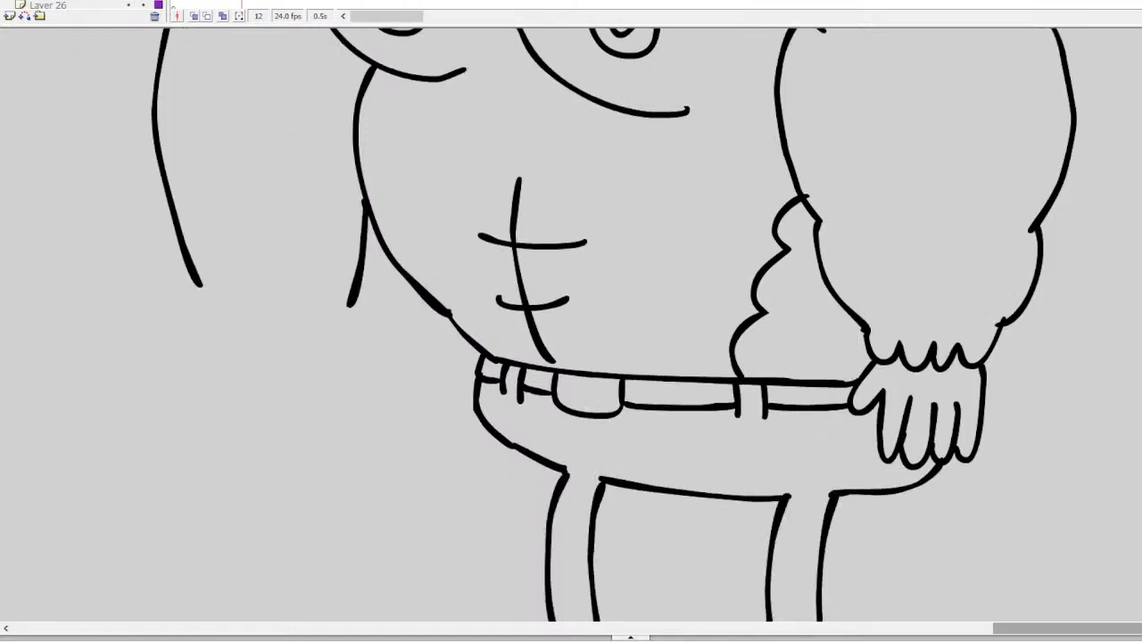
mouse_move(351, 301)
left_mouse_down()
mouse_move(319, 328)
mouse_move(288, 332)
mouse_move(239, 308)
mouse_move(221, 321)
mouse_move(196, 277)
left_mouse_up()
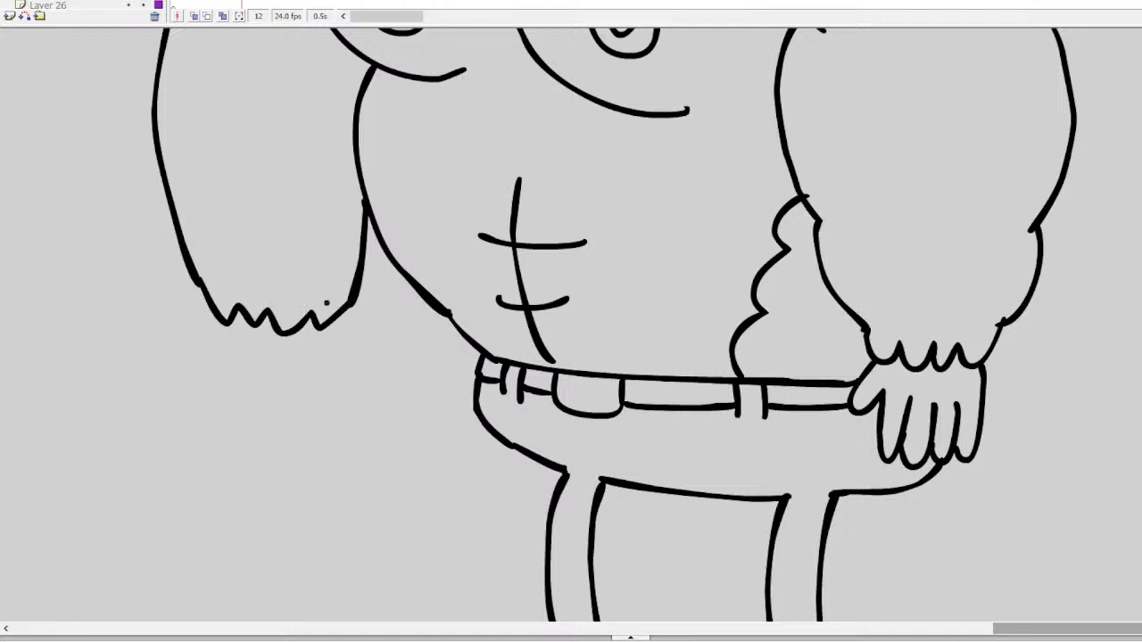
mouse_move(333, 321)
left_mouse_down()
mouse_move(348, 352)
mouse_move(333, 364)
mouse_move(320, 351)
mouse_move(315, 410)
mouse_move(292, 421)
mouse_move(287, 345)
left_mouse_up()
mouse_move(287, 433)
left_mouse_down()
mouse_move(262, 382)
mouse_move(265, 425)
mouse_move(245, 396)
mouse_move(246, 422)
mouse_move(231, 398)
mouse_move(221, 316)
left_mouse_up()
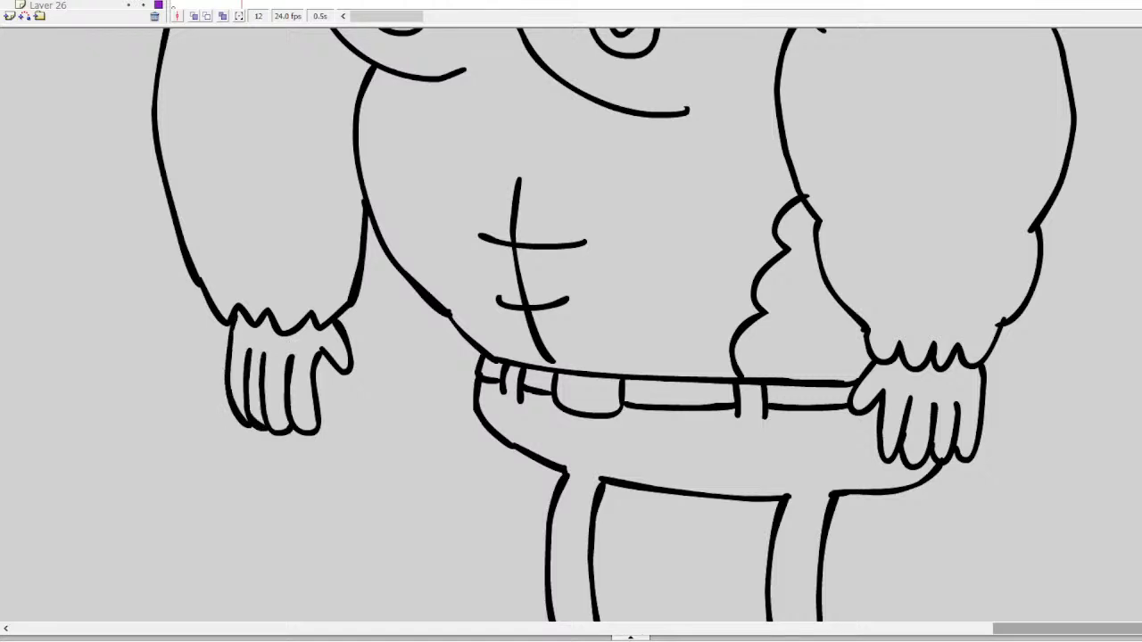
Cross out "Time squad" in the handwritten list with a red line on the layer of the other strike-throughs
scroll(614, 324, "down", 5)
scroll(614, 324, "up", 12)
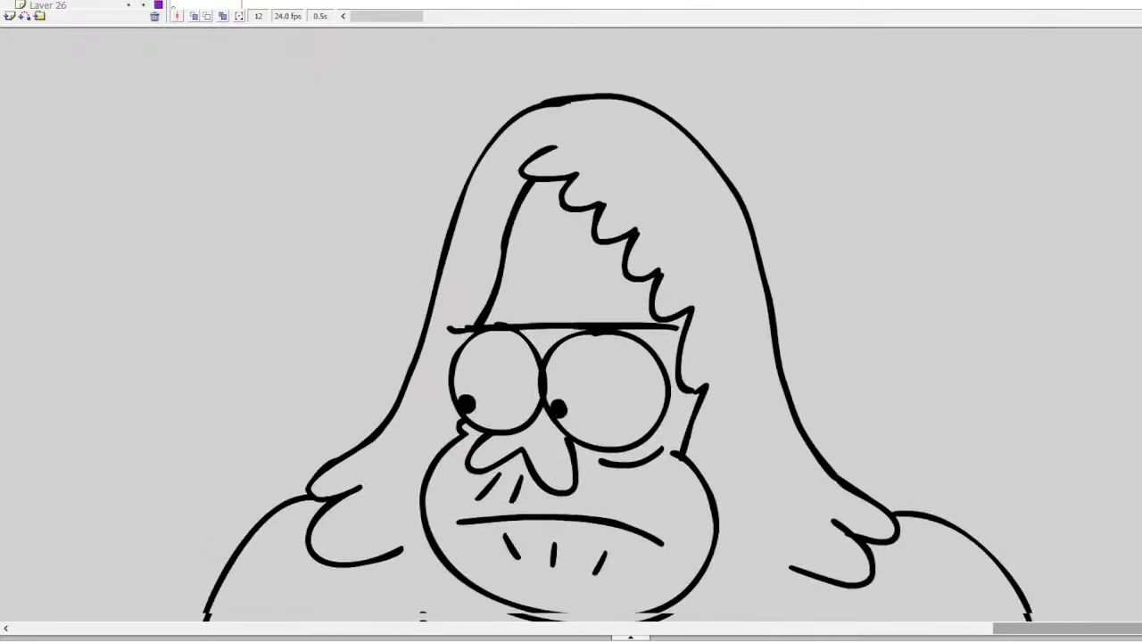
scroll(571, 325, "down", 3)
left_click_drag(1001, 629, 324, 627)
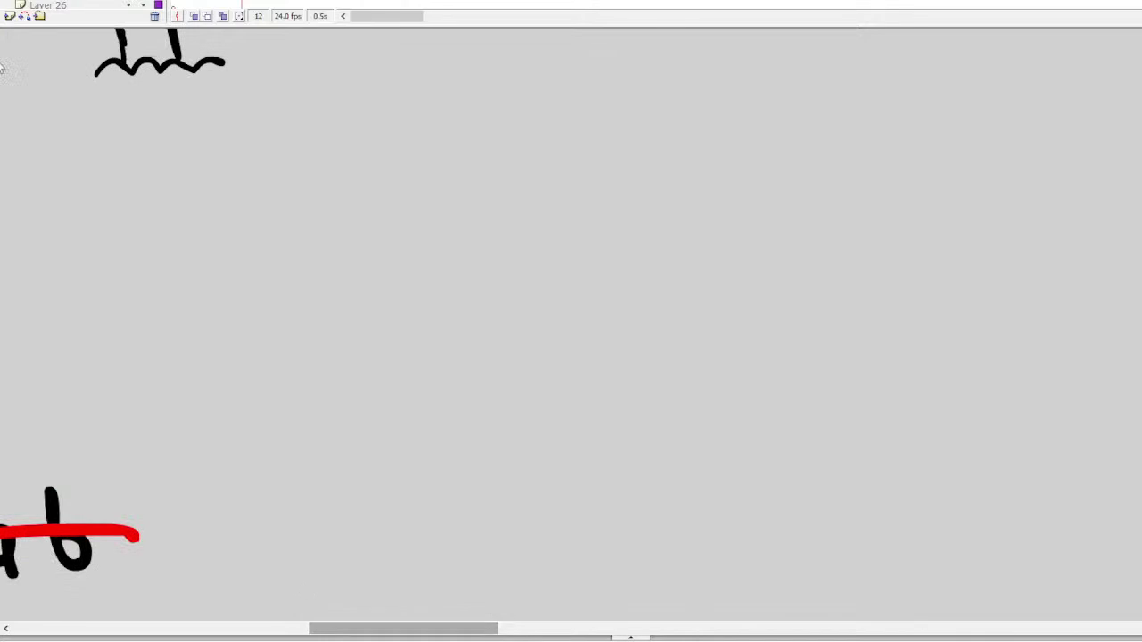
left_click(209, 329, "alt")
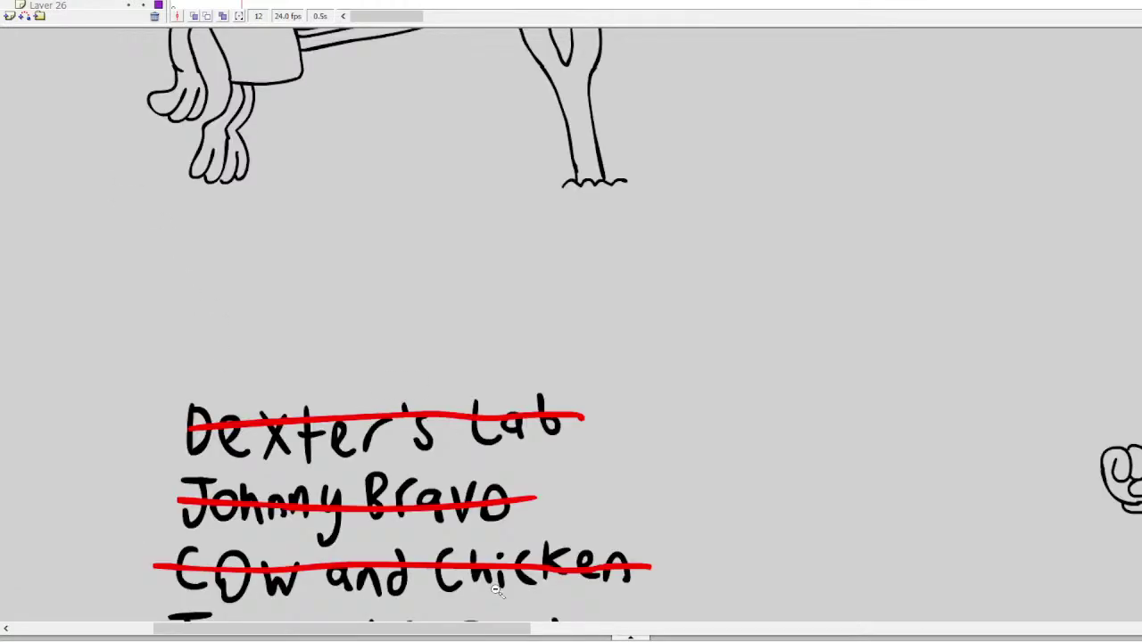
scroll(496, 589, "down", 15)
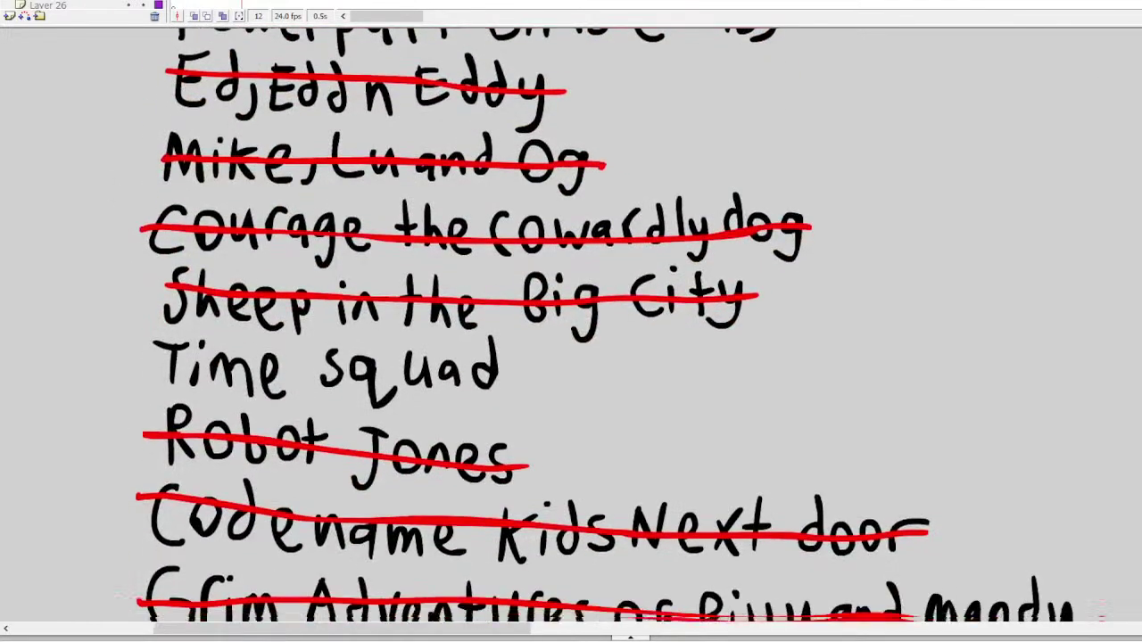
scroll(496, 589, "down", 4)
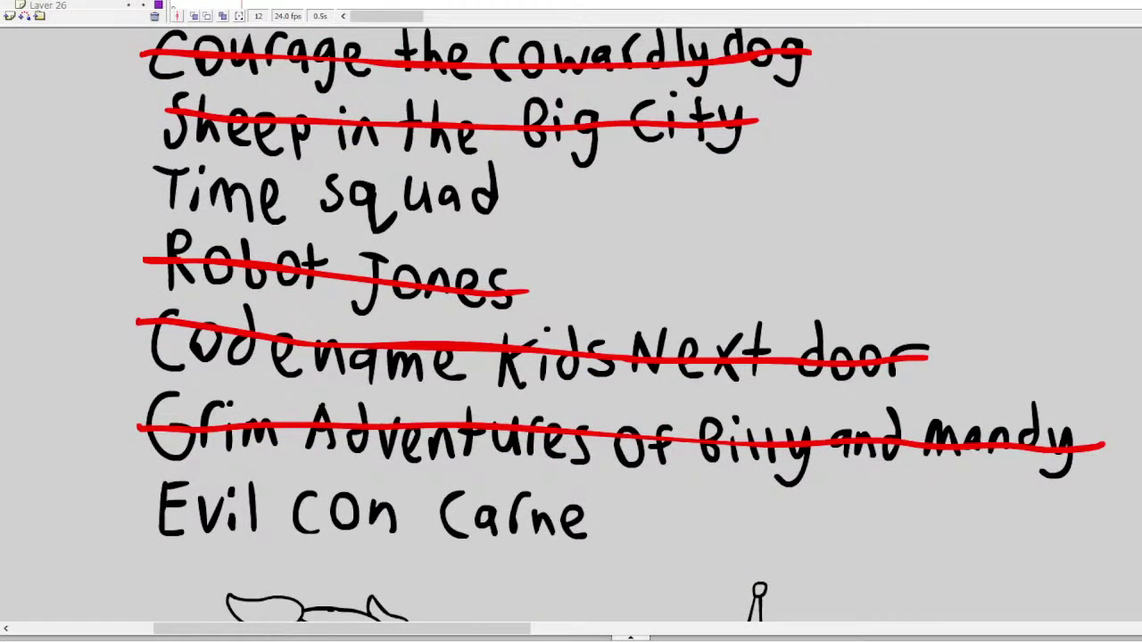
left_click(402, 123)
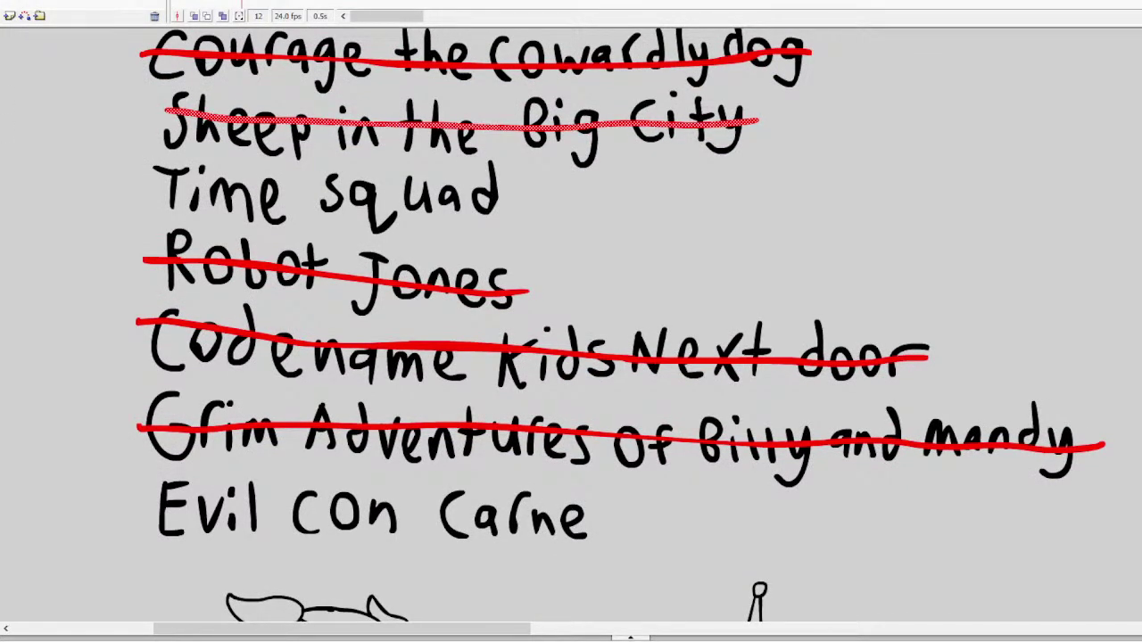
mouse_move(522, 187)
left_mouse_down()
mouse_move(426, 201)
mouse_move(210, 198)
mouse_move(145, 182)
left_mouse_up()
Thicken the pointed lower outline of the tall robot's left foot on the robot's own layer
scroll(571, 326, "right", 15)
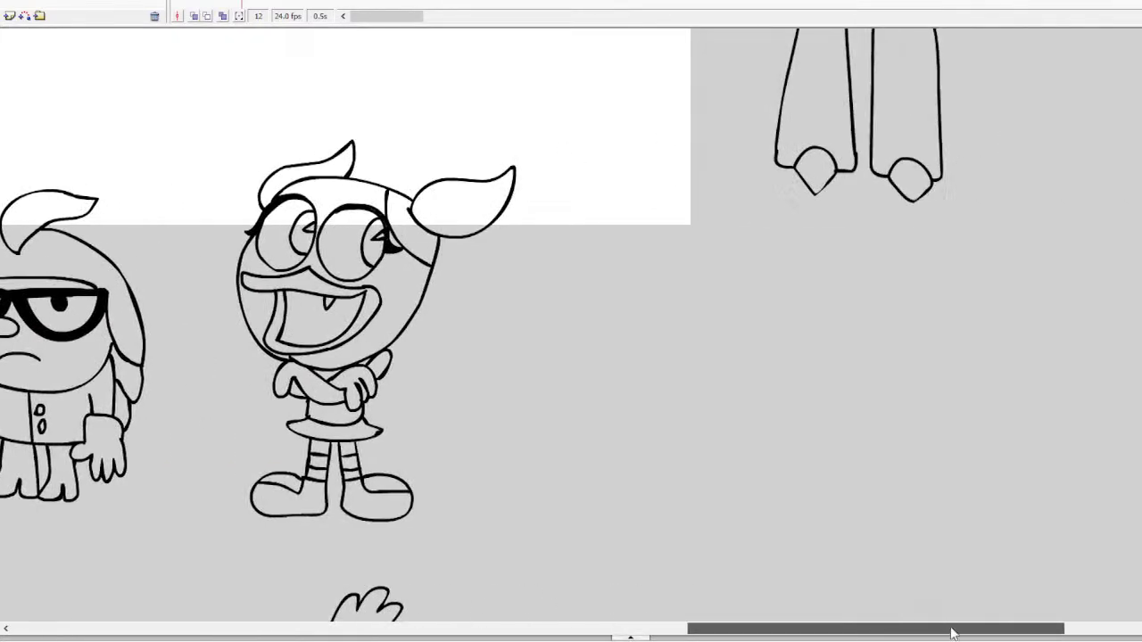
scroll(571, 326, "up", 10)
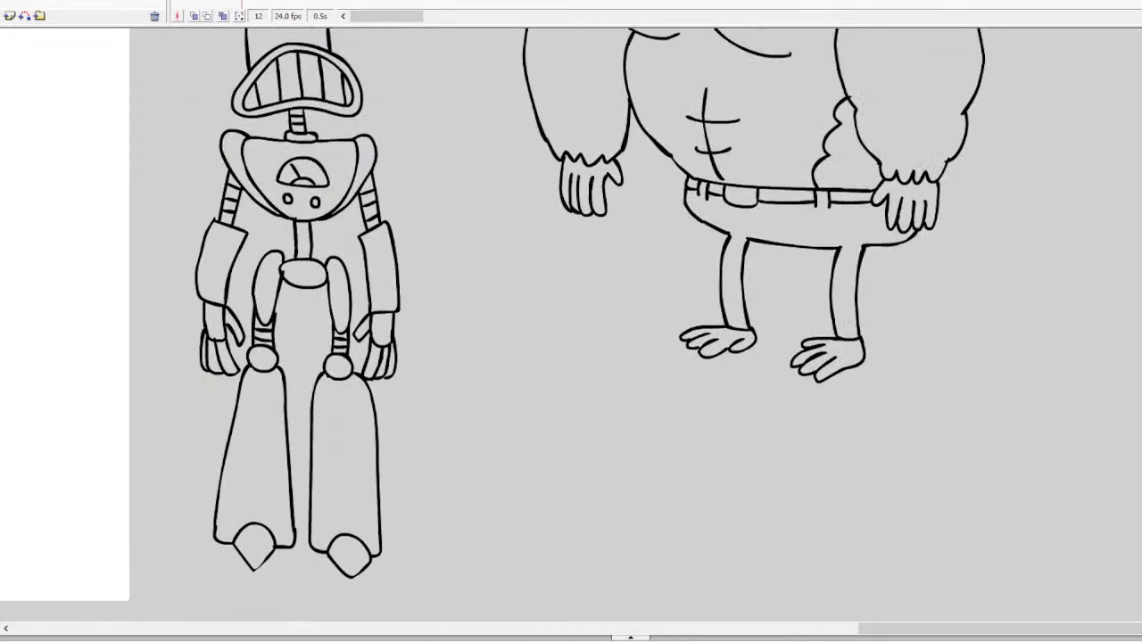
scroll(571, 325, "down", 5)
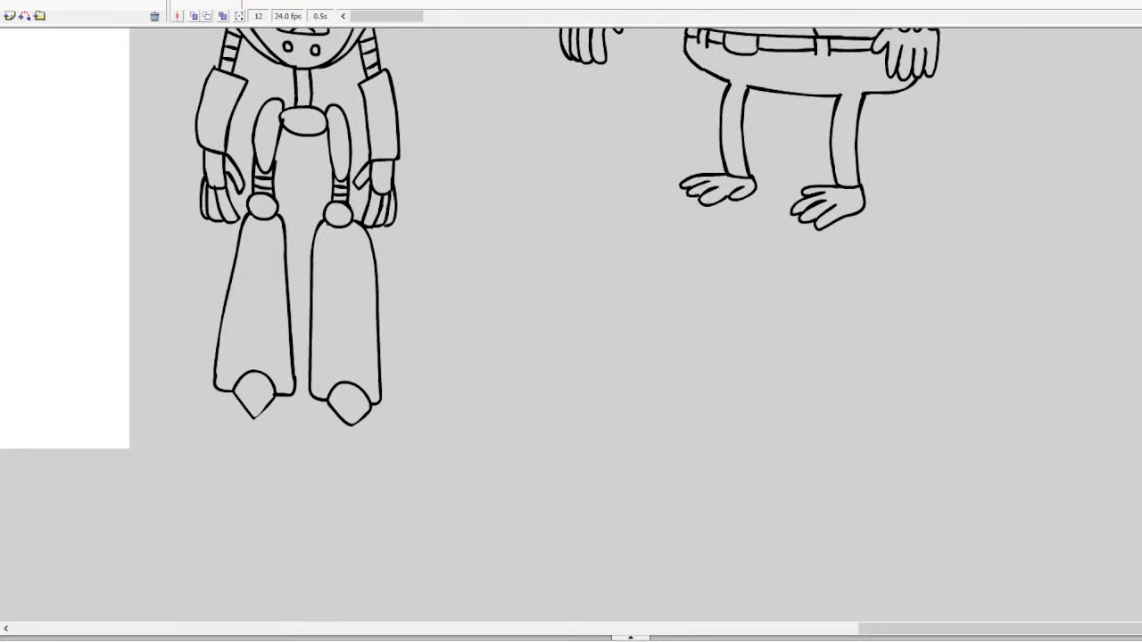
scroll(385, 309, "up", 2)
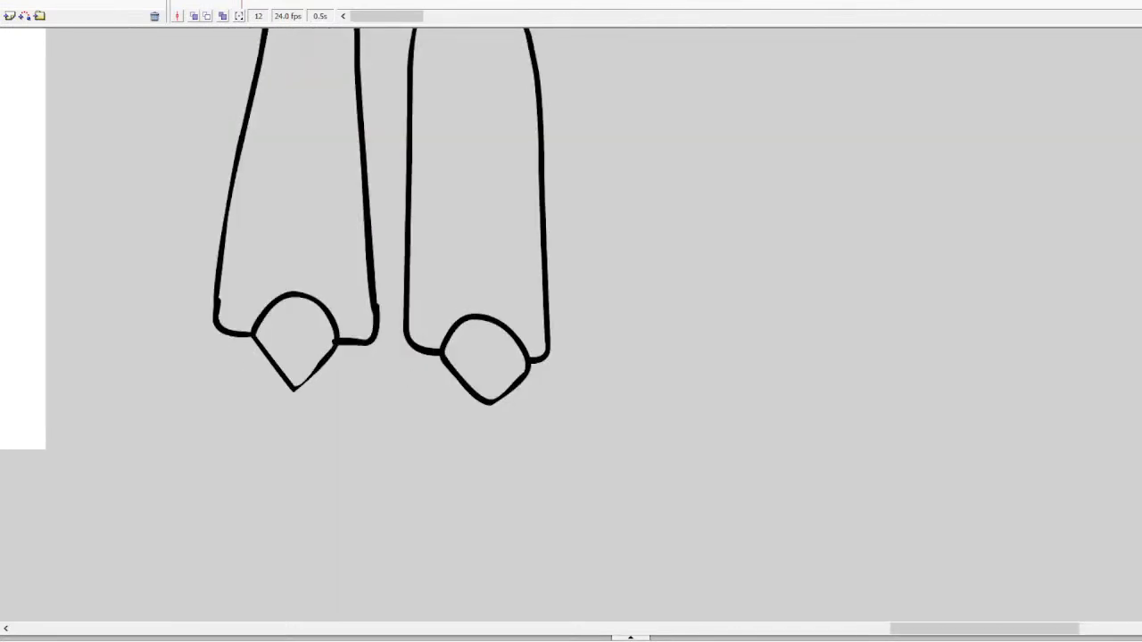
double_click(336, 321)
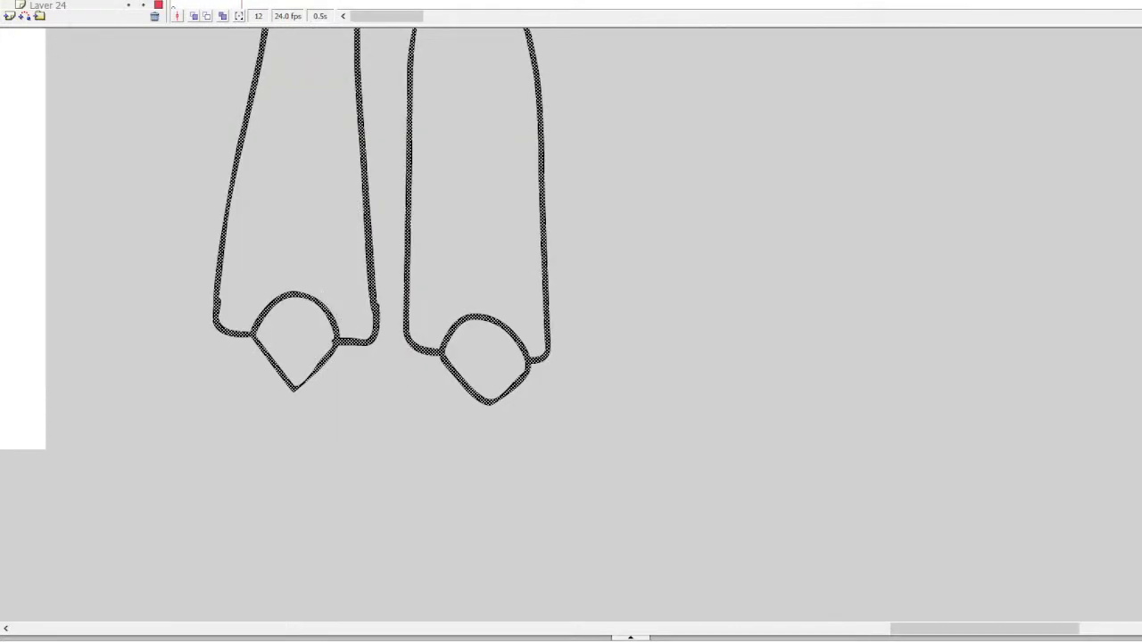
mouse_move(257, 337)
left_mouse_down()
mouse_move(288, 383)
mouse_move(316, 375)
mouse_move(327, 338)
left_mouse_up()
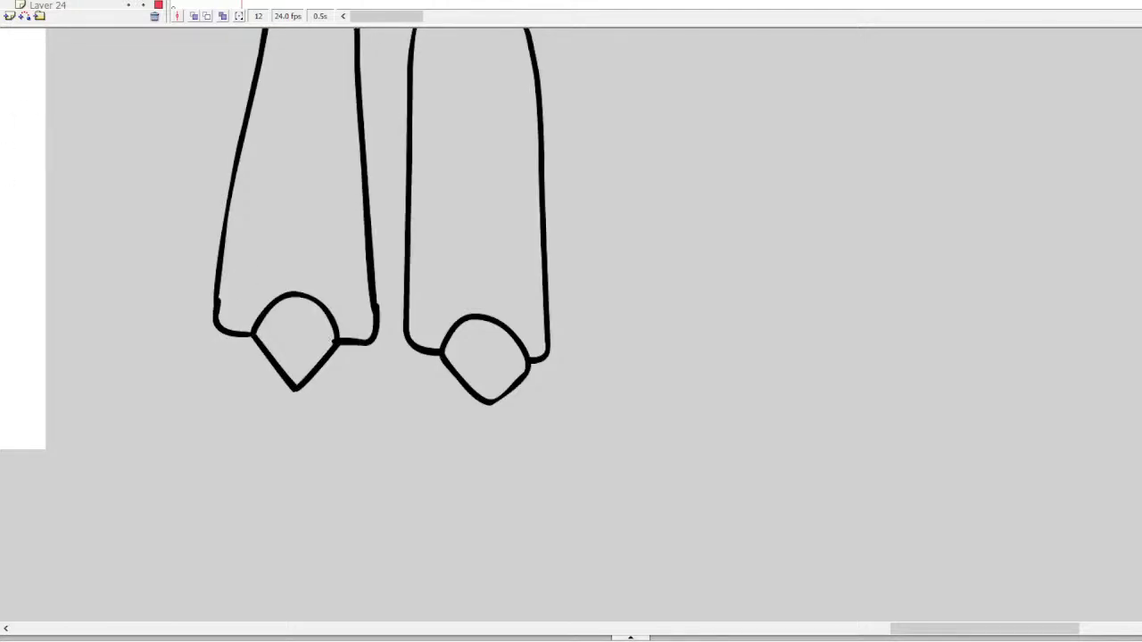
left_click(464, 455, "alt")
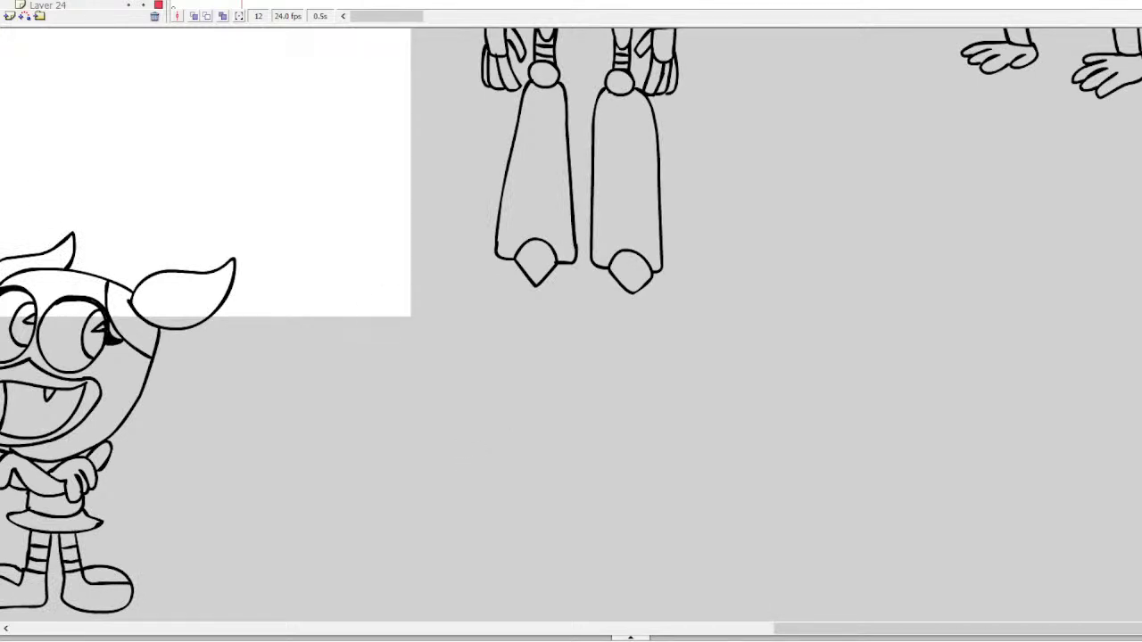
scroll(571, 326, "down", 10)
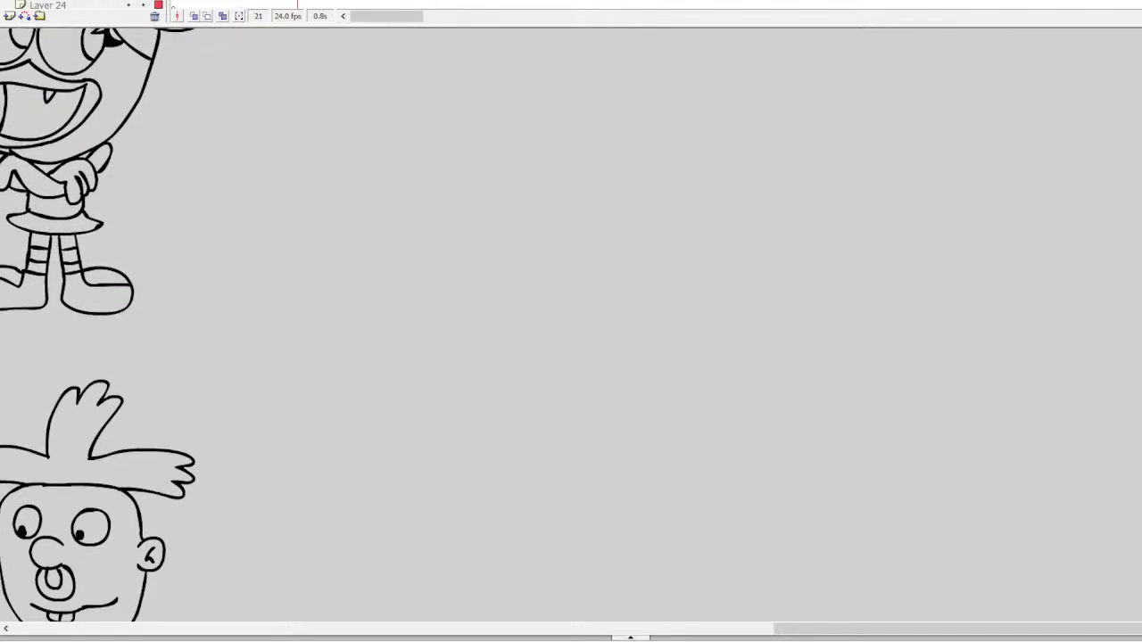
Draw two overlapping round eyes with spiral pupils in the empty area beside the girl with crossed arms
left_click(446, 168)
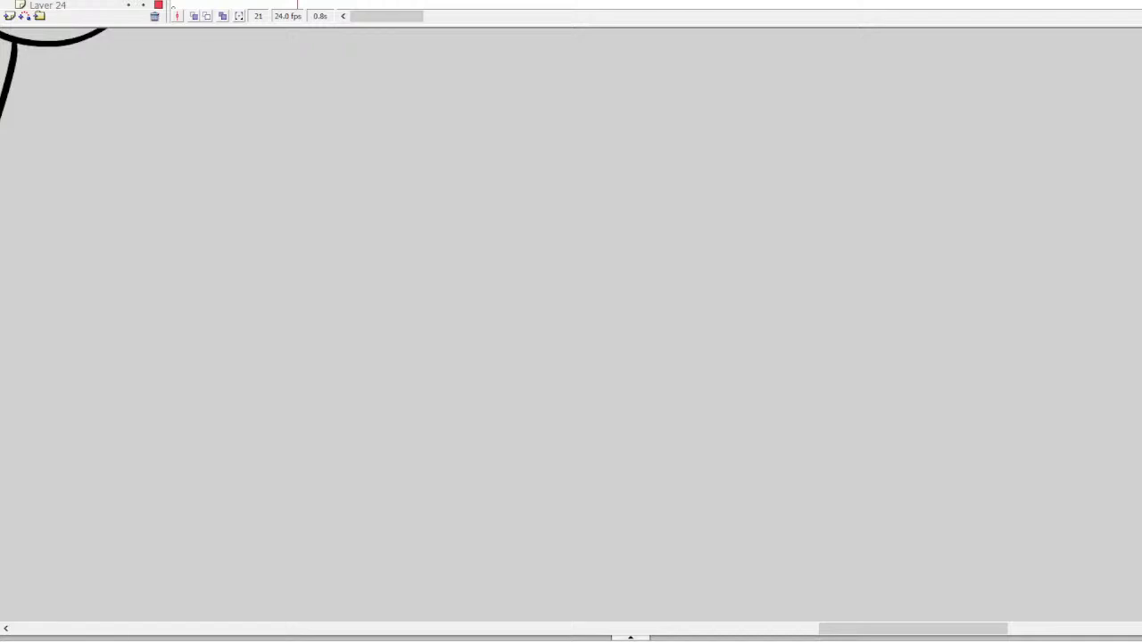
mouse_move(567, 191)
left_mouse_down()
mouse_move(535, 194)
mouse_move(528, 310)
mouse_move(612, 263)
mouse_move(586, 203)
mouse_move(558, 184)
left_mouse_up()
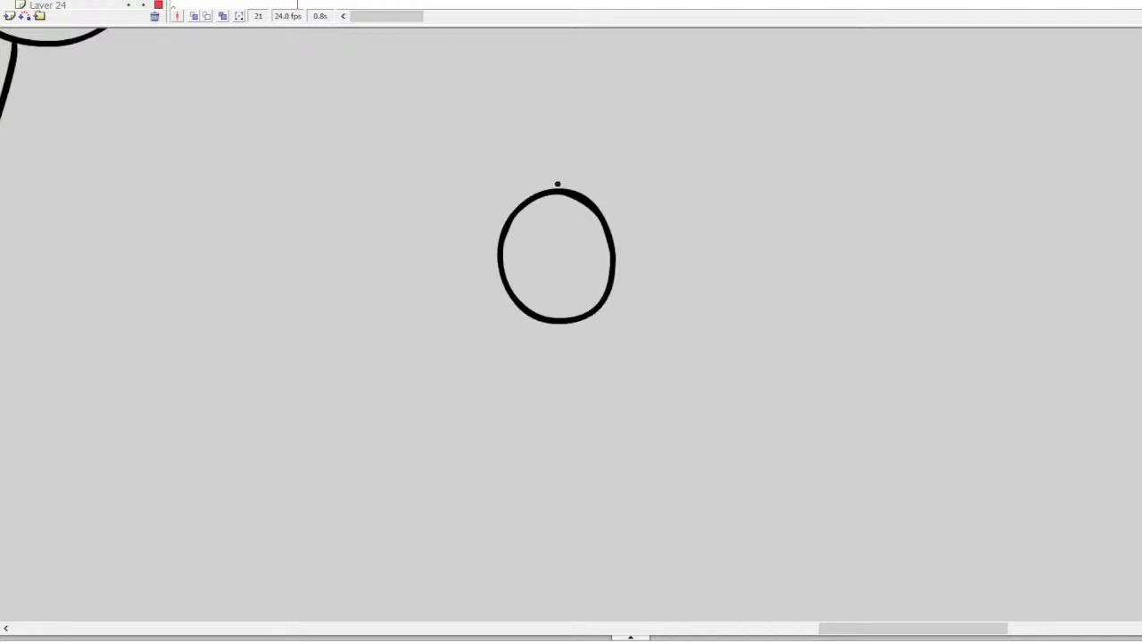
left_click(567, 264)
key("ctrl+z")
mouse_move(535, 238)
left_mouse_down()
mouse_move(583, 231)
mouse_move(594, 267)
mouse_move(547, 293)
mouse_move(566, 267)
left_mouse_up()
mouse_move(506, 220)
left_mouse_down()
mouse_move(452, 189)
mouse_move(402, 233)
mouse_move(425, 304)
mouse_move(513, 290)
left_mouse_up()
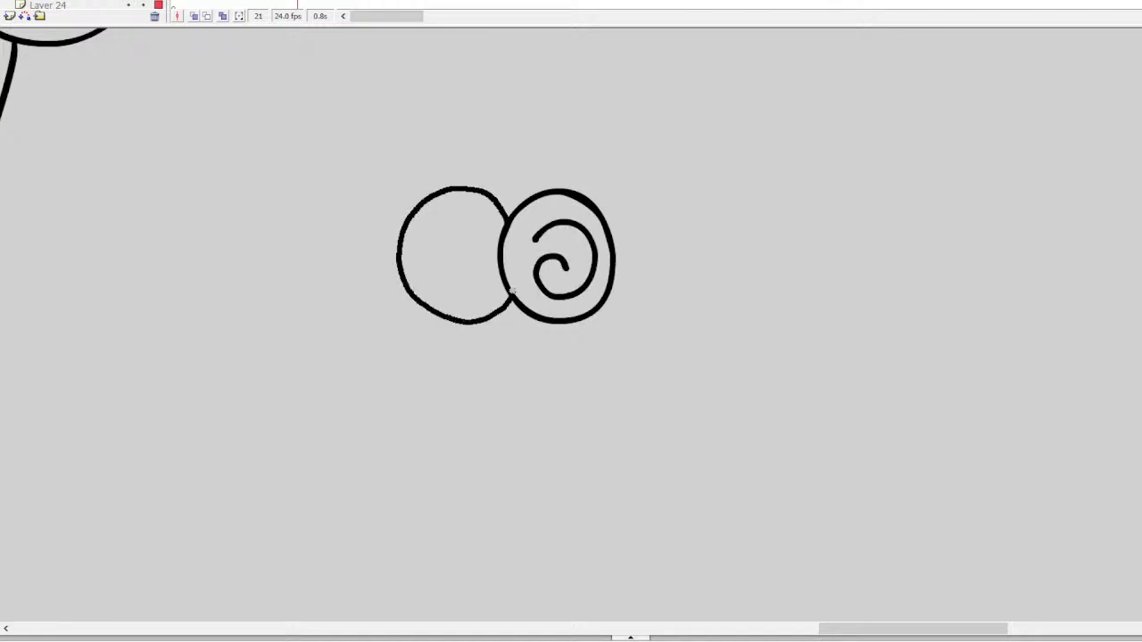
mouse_move(447, 215)
left_mouse_down()
mouse_move(480, 274)
mouse_move(434, 275)
mouse_move(454, 255)
left_mouse_up()
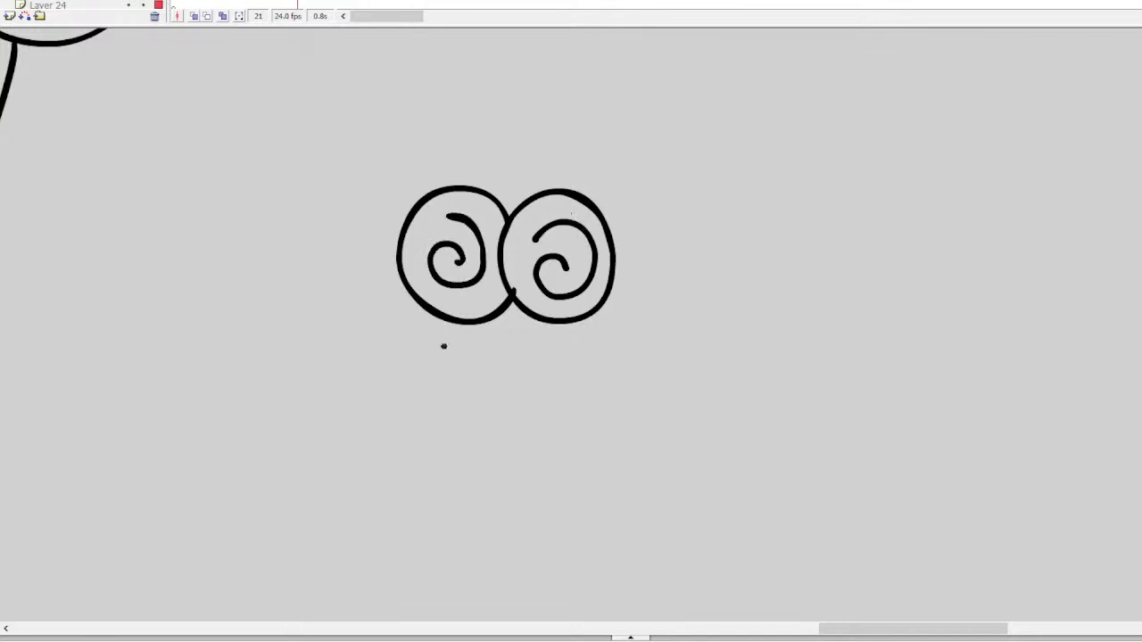
Draw a tiny oval mouth centred below the two spiral eyes
mouse_move(417, 364)
left_mouse_down()
mouse_move(477, 350)
mouse_move(553, 384)
left_mouse_up()
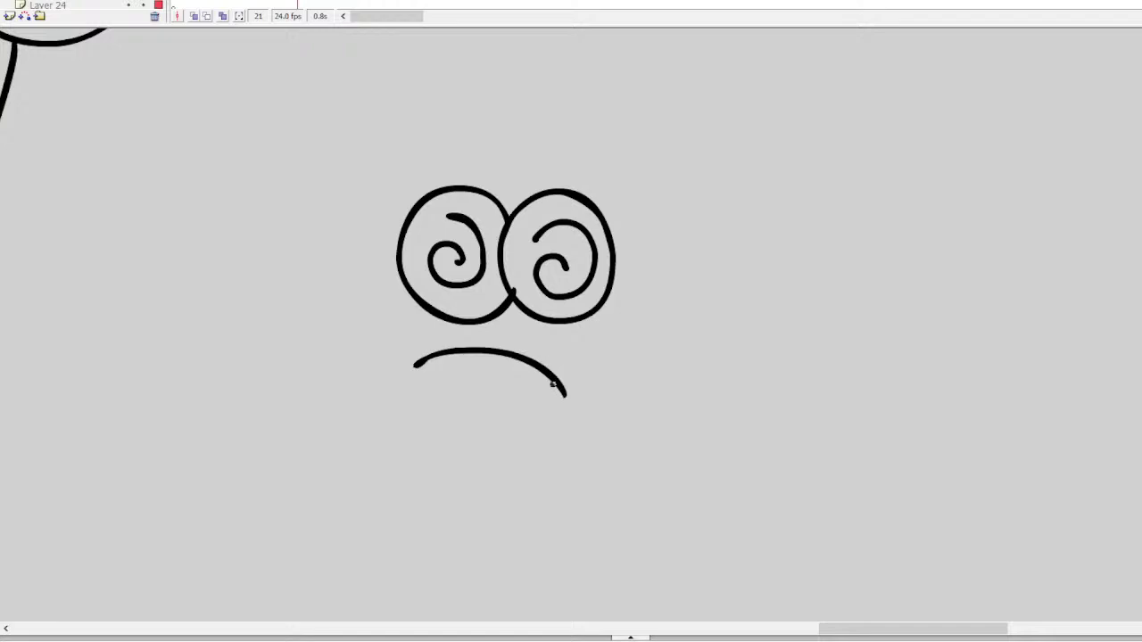
key("ctrl+z")
mouse_move(477, 372)
left_mouse_down()
mouse_move(489, 384)
mouse_move(493, 369)
left_mouse_up()
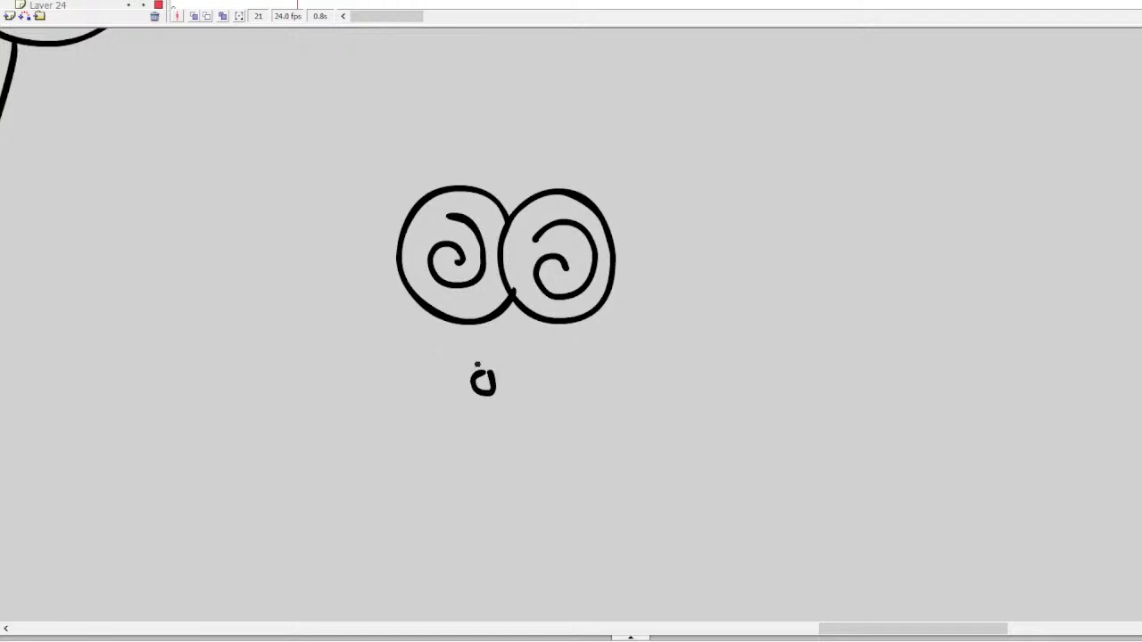
scroll(477, 364, "up", 3)
key("ctrl+z")
mouse_move(493, 438)
left_mouse_down()
mouse_move(500, 450)
mouse_move(490, 436)
left_mouse_up()
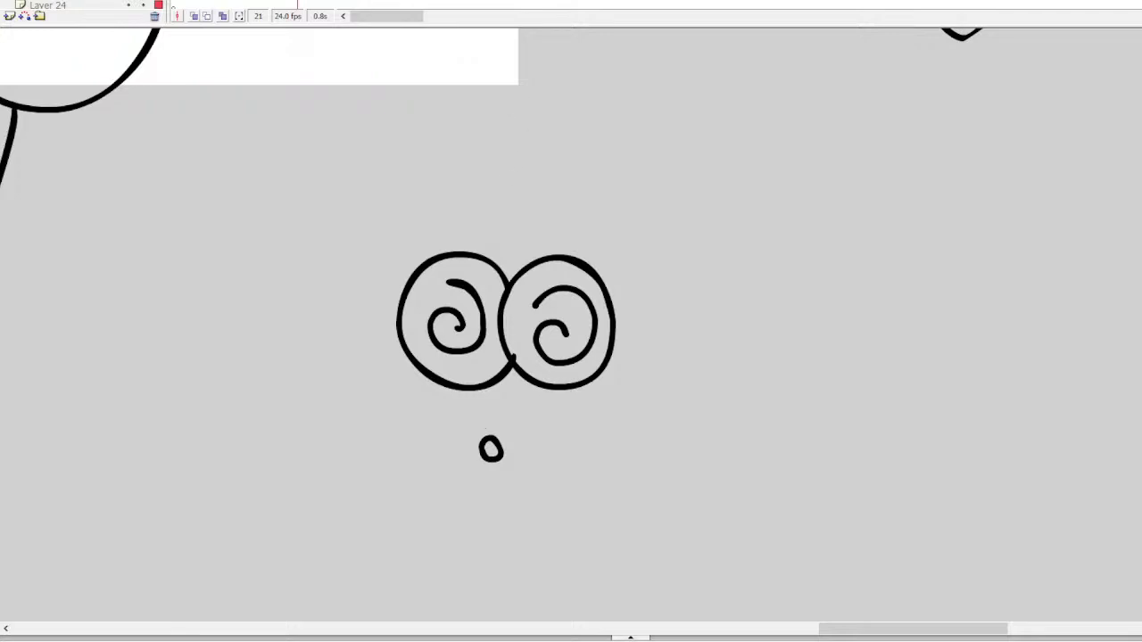
Draw a dome above the spiral eyes with a four-hole band at its base and an angry pair of eyes on a stalk inside
scroll(512, 321, "up", 6)
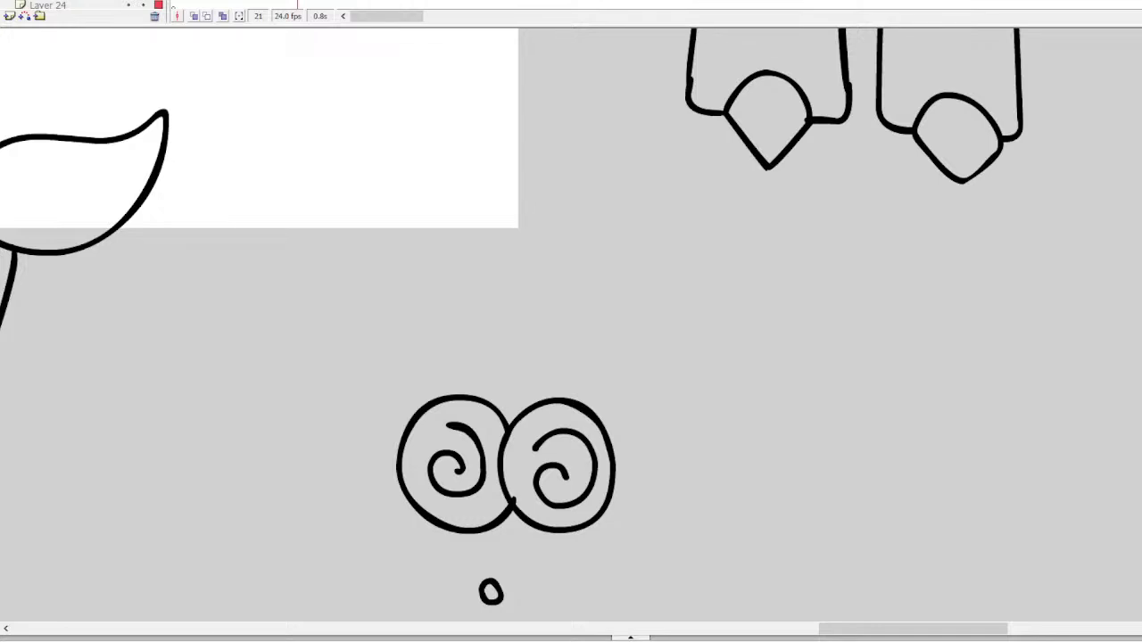
mouse_move(425, 337)
left_mouse_down()
mouse_move(446, 373)
mouse_move(629, 390)
mouse_move(627, 358)
mouse_move(439, 335)
mouse_move(441, 358)
mouse_move(449, 342)
mouse_move(502, 370)
mouse_move(560, 355)
left_mouse_up()
mouse_move(608, 353)
left_mouse_down()
mouse_move(596, 373)
mouse_move(612, 358)
left_mouse_up()
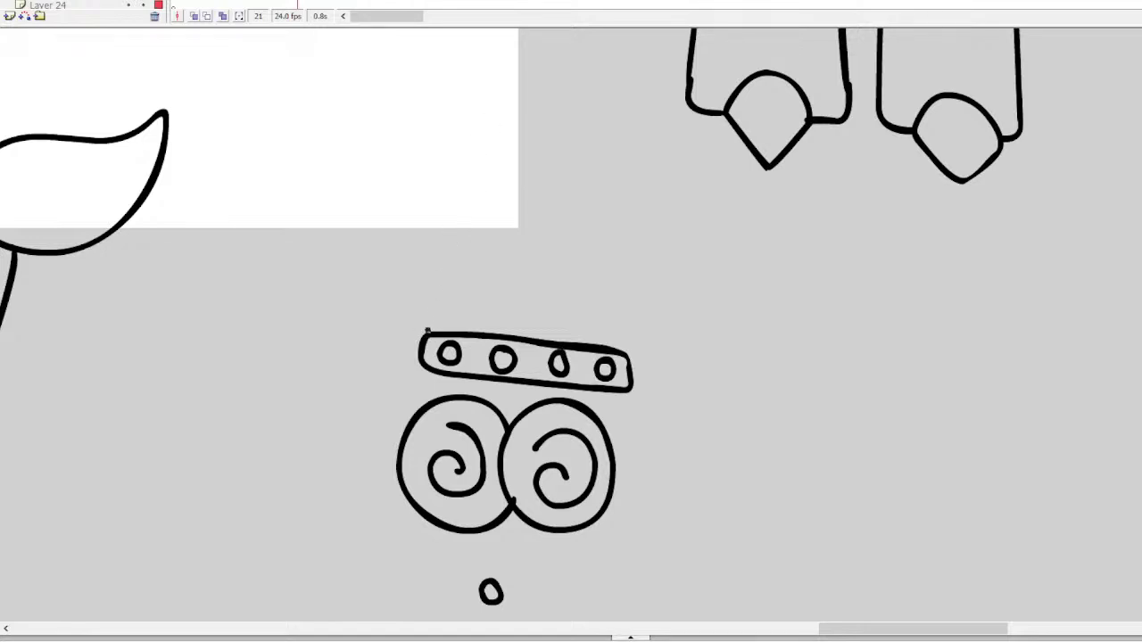
mouse_move(426, 331)
left_mouse_down()
mouse_move(468, 211)
mouse_move(532, 186)
mouse_move(591, 200)
mouse_move(615, 222)
mouse_move(624, 343)
left_mouse_up()
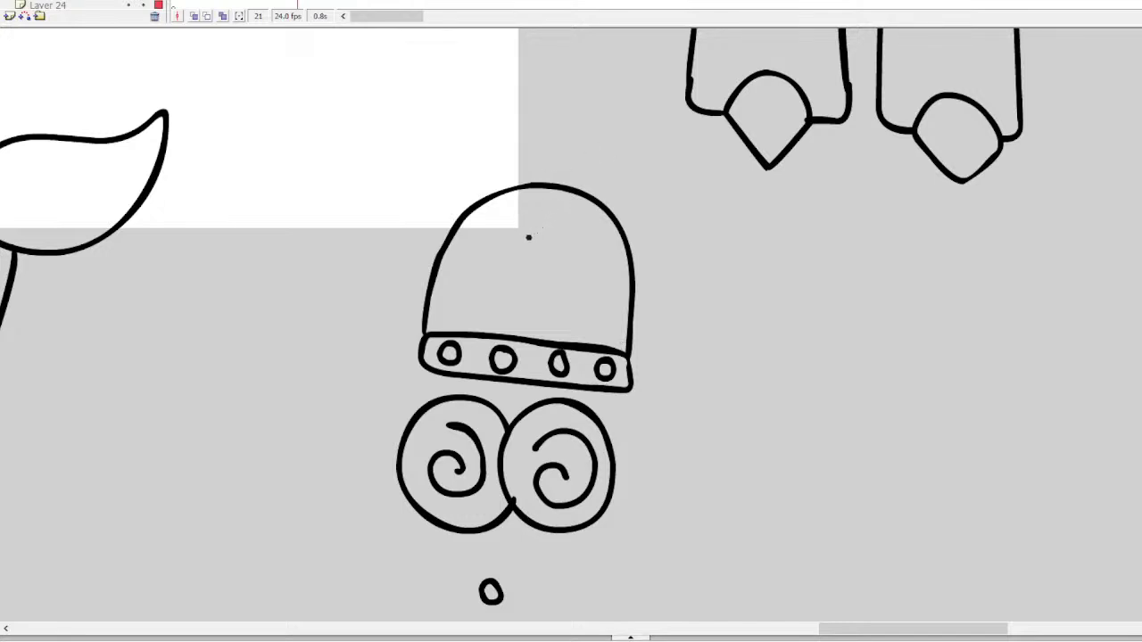
mouse_move(542, 233)
left_mouse_down()
mouse_move(502, 272)
mouse_move(552, 303)
mouse_move(593, 270)
mouse_move(573, 239)
mouse_move(536, 236)
mouse_move(539, 256)
mouse_move(519, 268)
mouse_move(540, 273)
mouse_move(522, 272)
mouse_move(495, 229)
mouse_move(467, 256)
mouse_move(484, 285)
mouse_move(502, 283)
mouse_move(483, 251)
mouse_move(492, 258)
mouse_move(541, 332)
mouse_move(535, 310)
mouse_move(562, 281)
mouse_move(541, 335)
mouse_move(557, 305)
left_mouse_up()
key("ctrl+z")
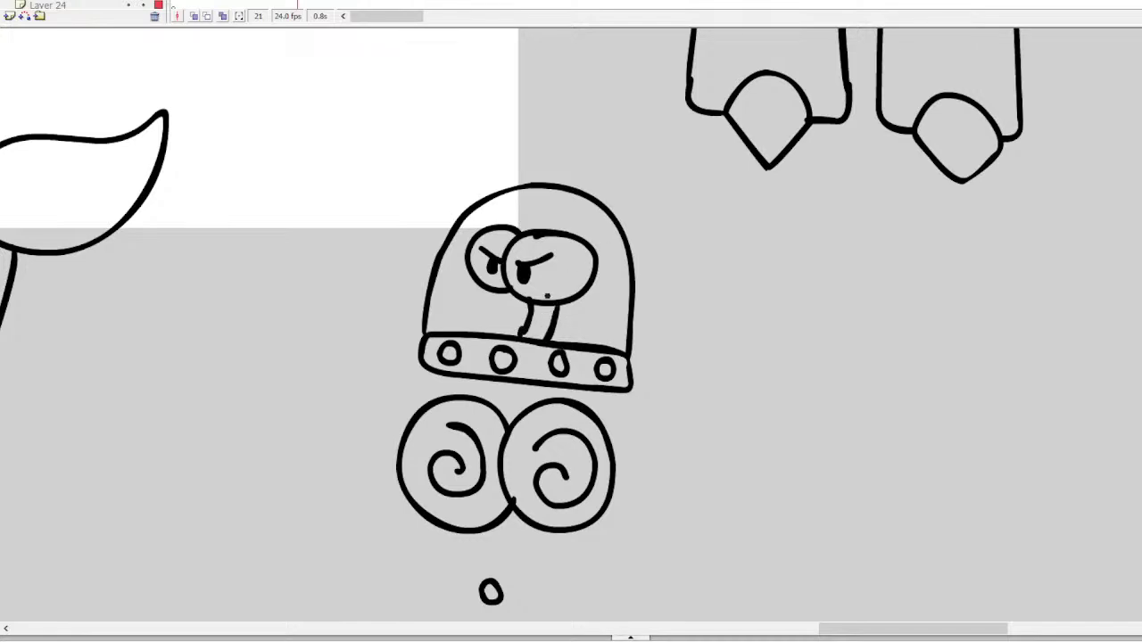
Outline the robot's rounded head from the dome's band down, closing it with a curved lower edge and adding an oval shoulder at one corner
scroll(571, 357, "down", 5)
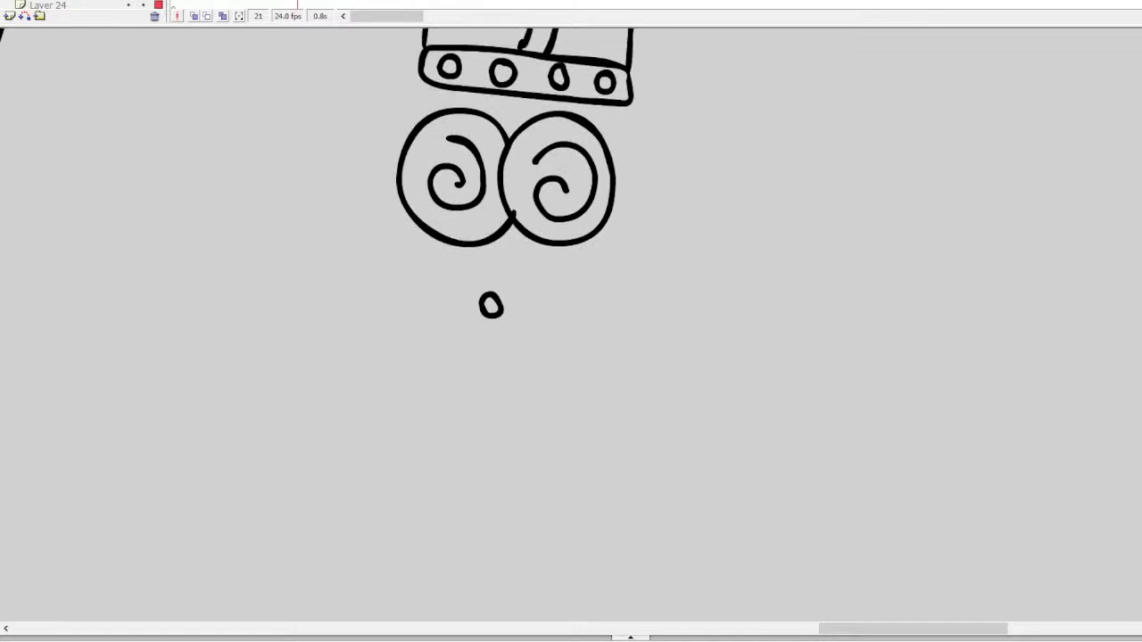
scroll(571, 357, "up", 1)
mouse_move(432, 153)
left_mouse_down()
mouse_move(408, 164)
mouse_move(348, 283)
mouse_move(350, 383)
left_mouse_up()
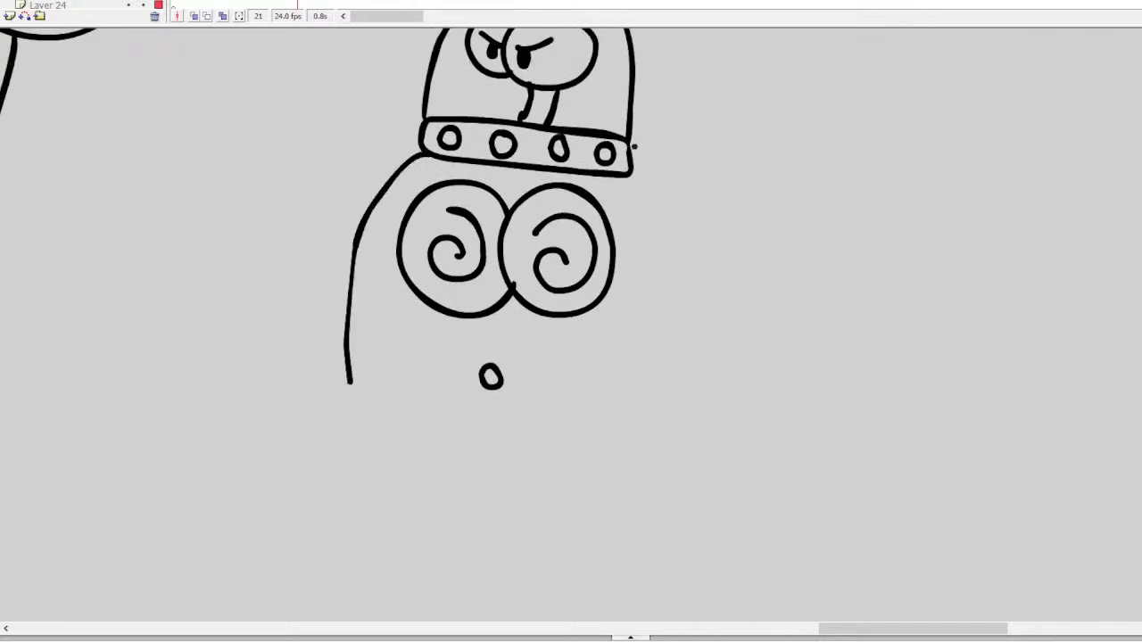
mouse_move(630, 177)
left_mouse_down()
mouse_move(676, 306)
mouse_move(673, 403)
left_mouse_up()
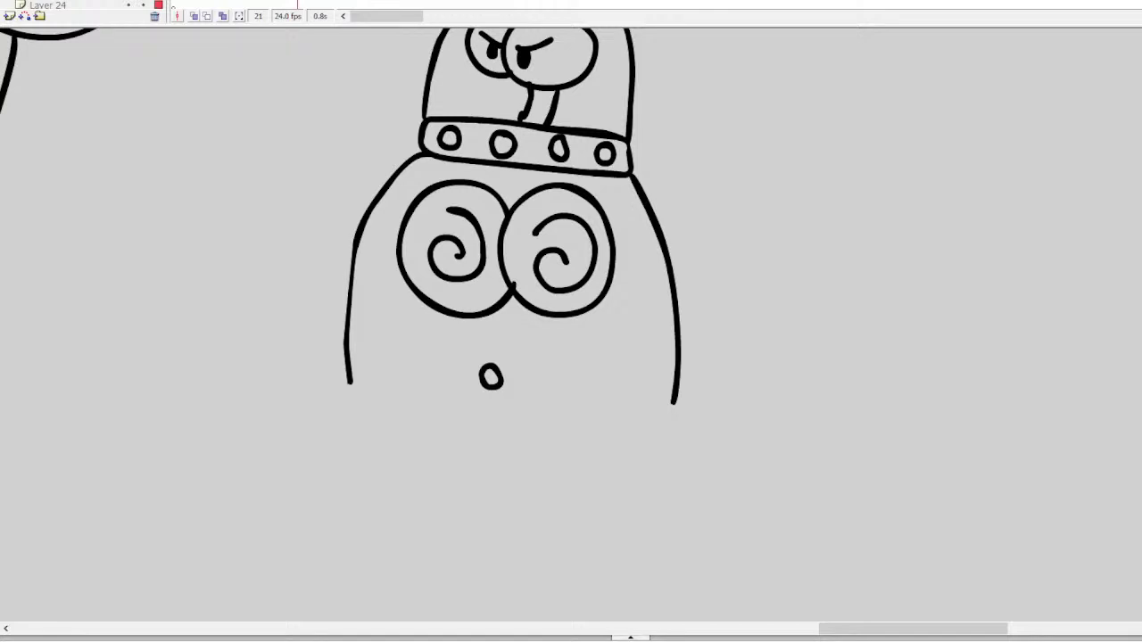
mouse_move(676, 401)
left_mouse_down()
mouse_move(636, 460)
mouse_move(666, 517)
mouse_move(724, 485)
mouse_move(717, 434)
mouse_move(678, 406)
left_mouse_up()
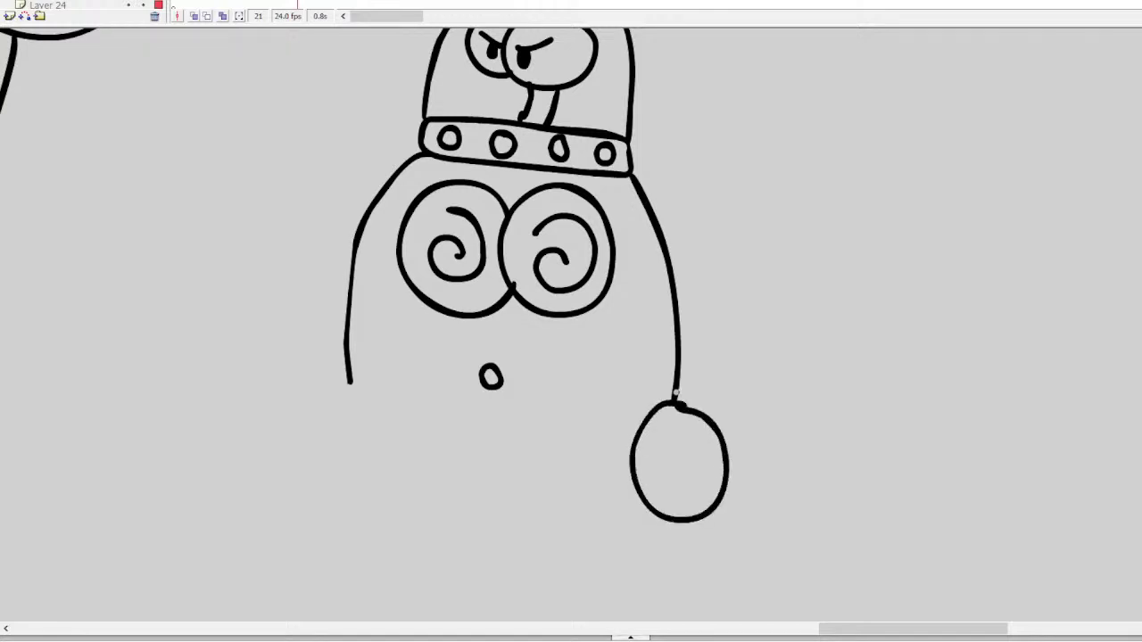
mouse_move(349, 383)
left_mouse_down()
mouse_move(461, 409)
mouse_move(635, 416)
left_mouse_up()
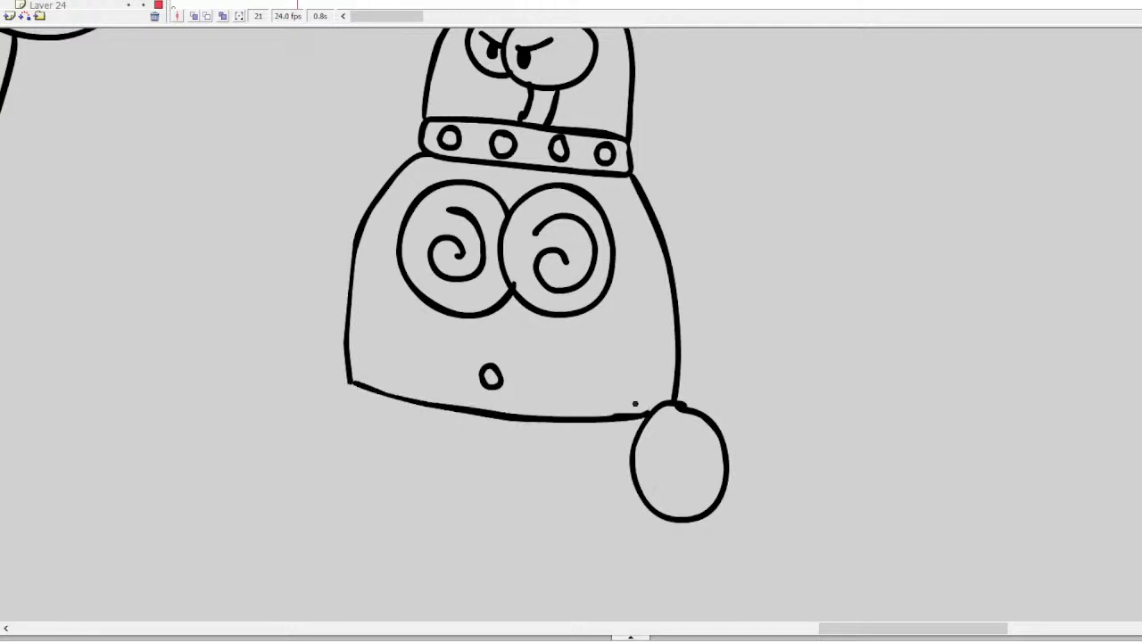
Draw an arm from the oval shoulder with a round elbow, a round palm and four segmented fingers
scroll(535, 321, "down", 5)
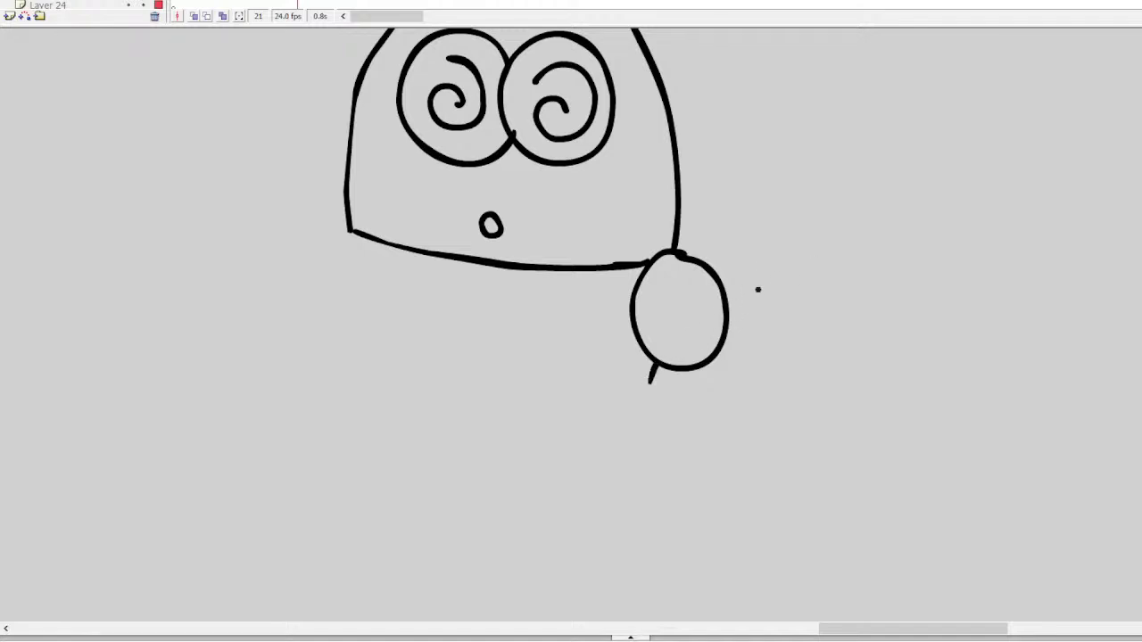
mouse_move(730, 316)
left_mouse_down()
mouse_move(767, 366)
mouse_move(730, 361)
mouse_move(738, 371)
left_mouse_up()
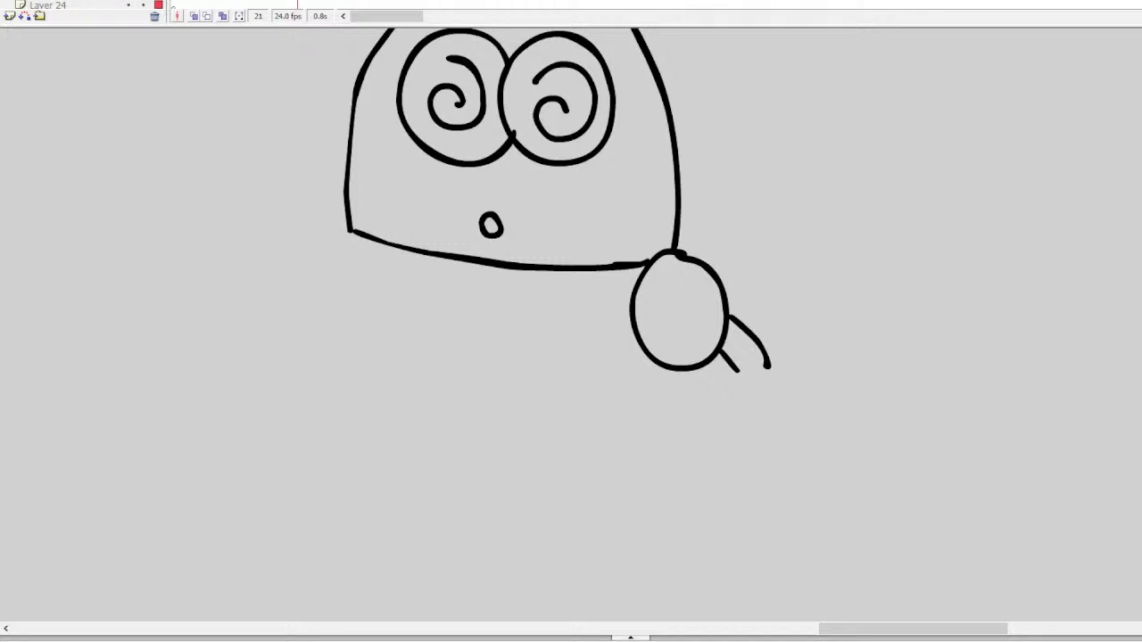
mouse_move(769, 366)
left_mouse_down()
mouse_move(734, 401)
mouse_move(777, 422)
mouse_move(766, 366)
left_mouse_up()
mouse_move(739, 414)
left_mouse_down()
mouse_move(719, 441)
mouse_move(749, 468)
mouse_move(735, 512)
mouse_move(677, 490)
mouse_move(706, 452)
mouse_move(697, 436)
mouse_move(655, 422)
mouse_move(685, 448)
left_mouse_up()
mouse_move(676, 465)
left_mouse_down()
mouse_move(614, 482)
mouse_move(651, 499)
mouse_move(678, 487)
mouse_move(631, 501)
left_mouse_up()
mouse_move(643, 470)
left_mouse_down()
mouse_move(676, 491)
mouse_move(630, 525)
mouse_move(651, 543)
mouse_move(686, 510)
mouse_move(652, 501)
mouse_move(652, 531)
mouse_move(690, 509)
mouse_move(671, 554)
mouse_move(683, 571)
mouse_move(695, 533)
left_mouse_up()
left_click_drag(673, 548, 688, 550)
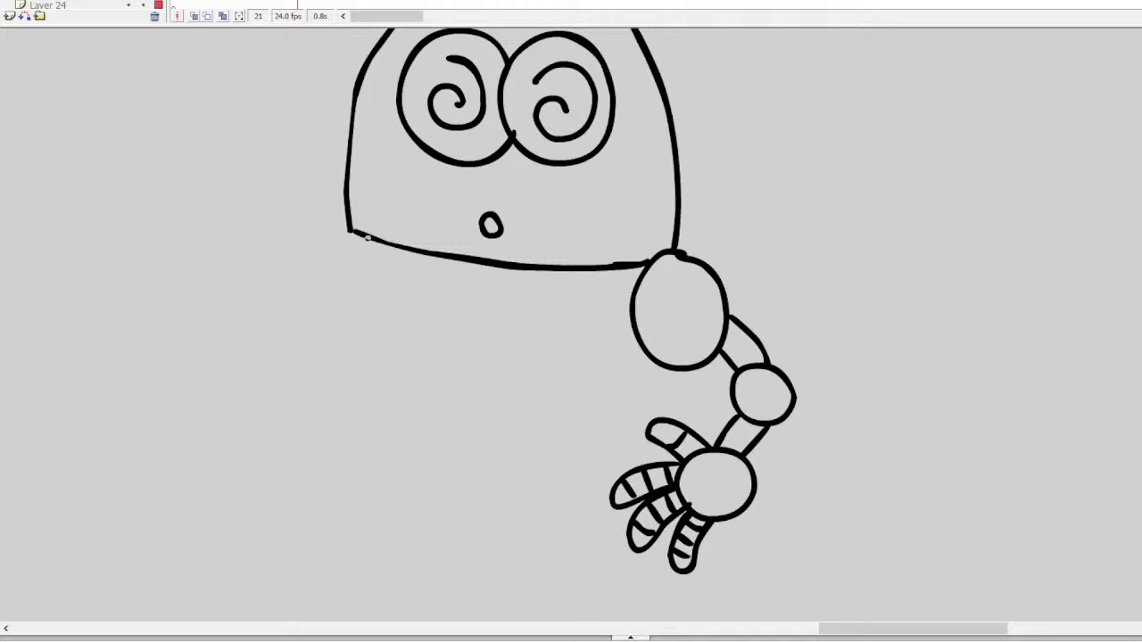
Draw the robot's lower body with a circled spiral on the front and a round shoulder on the opposite side
mouse_move(356, 232)
left_mouse_down()
mouse_move(356, 324)
mouse_move(439, 384)
mouse_move(584, 400)
mouse_move(669, 373)
left_mouse_up()
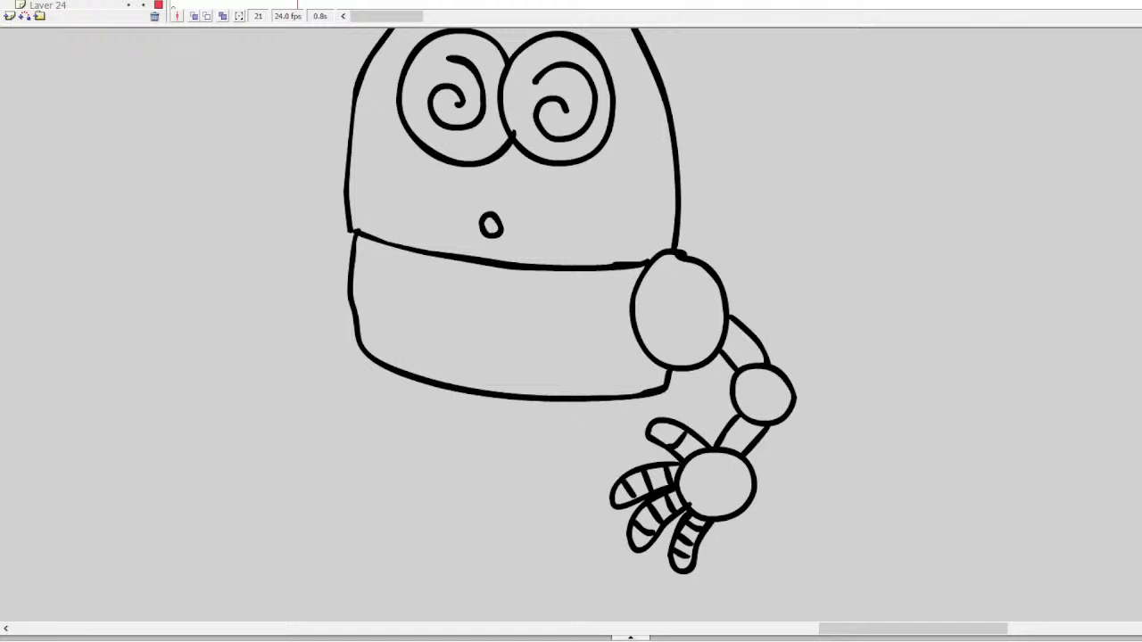
mouse_move(502, 269)
left_mouse_down()
mouse_move(446, 352)
mouse_move(546, 312)
mouse_move(495, 271)
mouse_move(507, 355)
mouse_move(488, 308)
left_mouse_up()
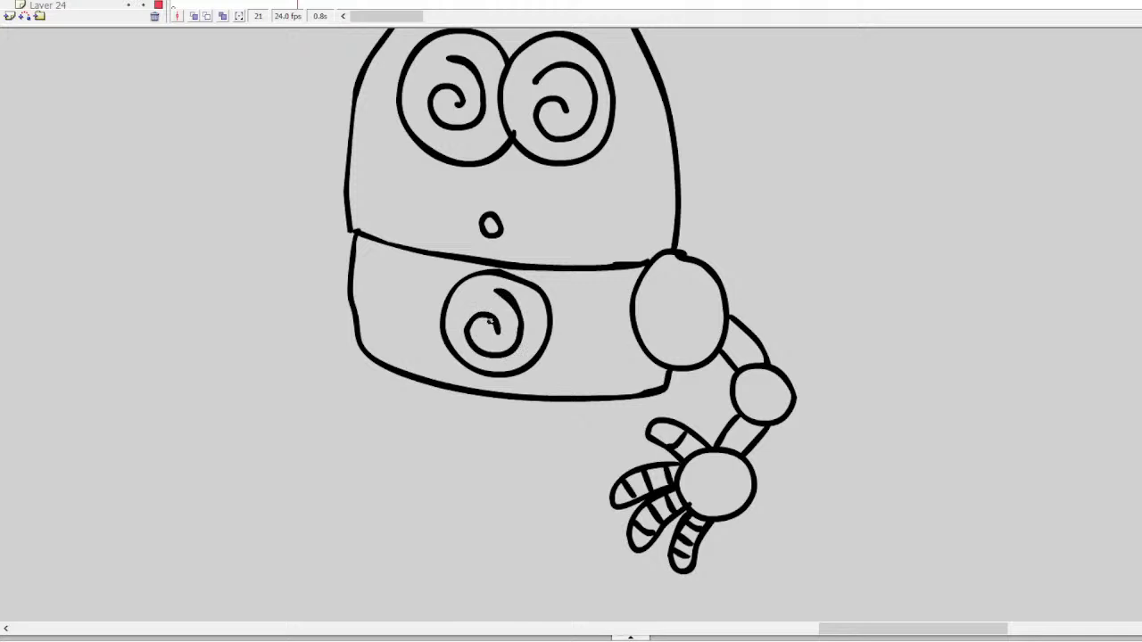
mouse_move(346, 229)
left_mouse_down()
mouse_move(285, 249)
mouse_move(303, 298)
mouse_move(344, 305)
mouse_move(348, 294)
left_mouse_up()
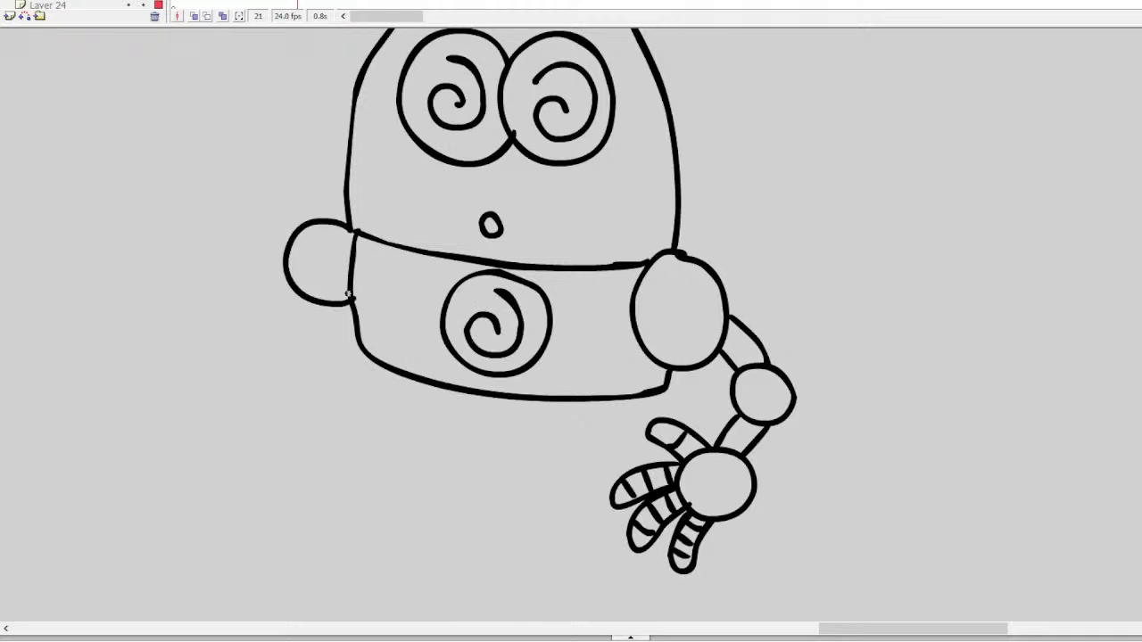
key("ctrl+z")
mouse_move(346, 230)
left_mouse_down()
mouse_move(267, 251)
mouse_move(274, 306)
mouse_move(348, 311)
left_mouse_up()
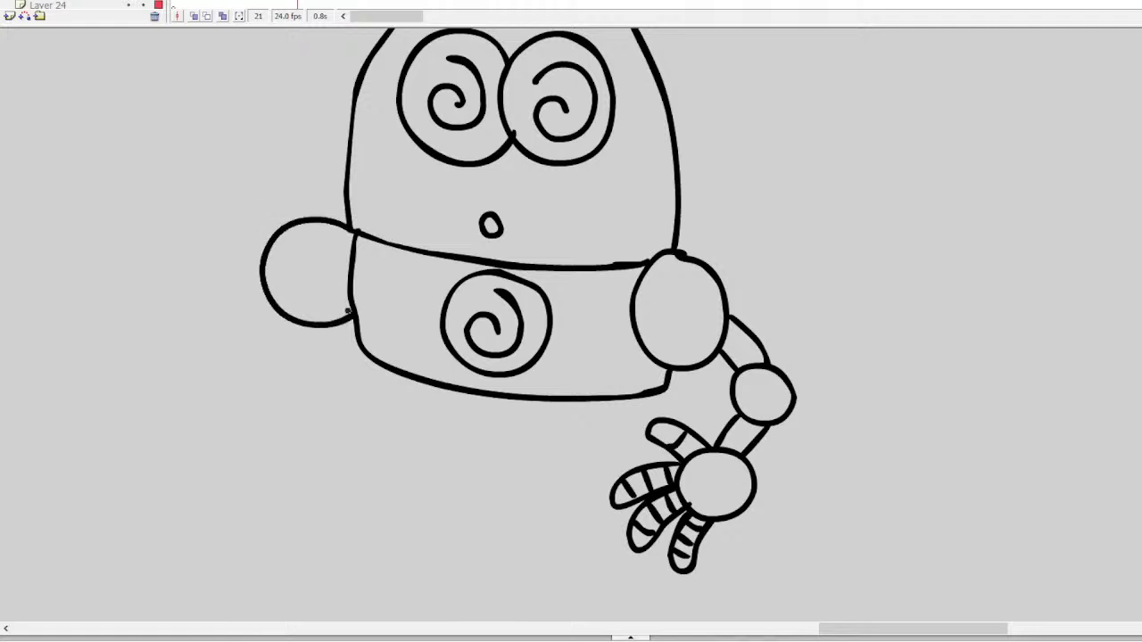
Draw the second arm with a round elbow joint, a round palm and four segmented fingers
mouse_move(271, 305)
left_mouse_down()
mouse_move(252, 337)
mouse_move(282, 348)
mouse_move(230, 393)
mouse_move(267, 343)
left_mouse_up()
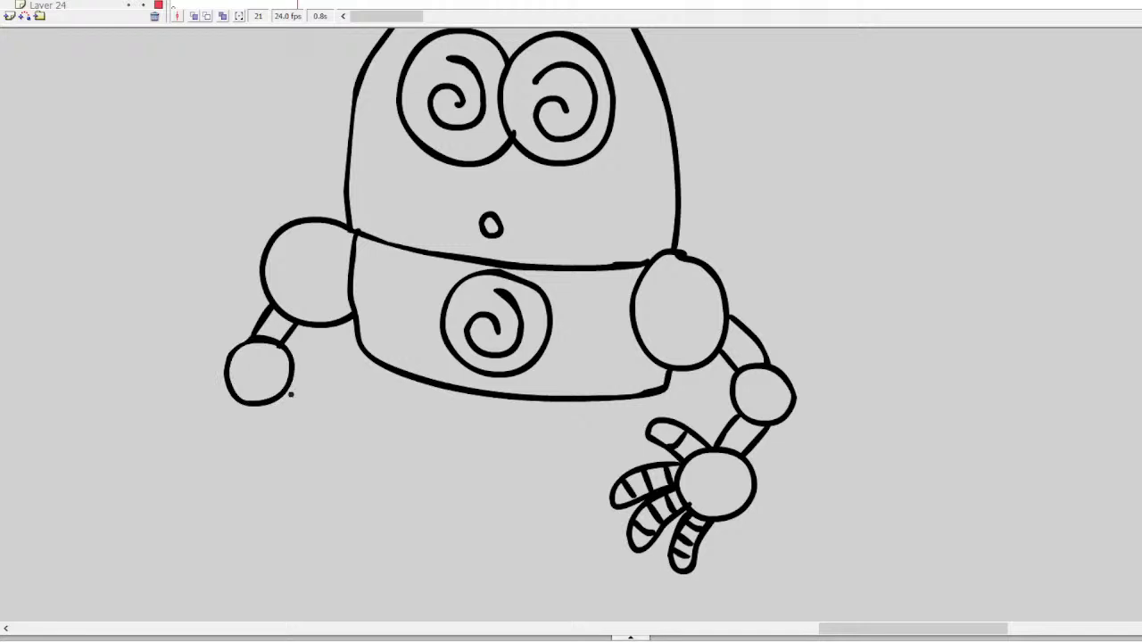
mouse_move(284, 399)
left_mouse_down()
mouse_move(301, 424)
mouse_move(275, 435)
mouse_move(307, 426)
mouse_move(302, 502)
mouse_move(316, 427)
mouse_move(304, 424)
mouse_move(382, 419)
mouse_move(318, 426)
mouse_move(372, 465)
mouse_move(361, 489)
mouse_move(339, 473)
mouse_move(381, 491)
left_mouse_up()
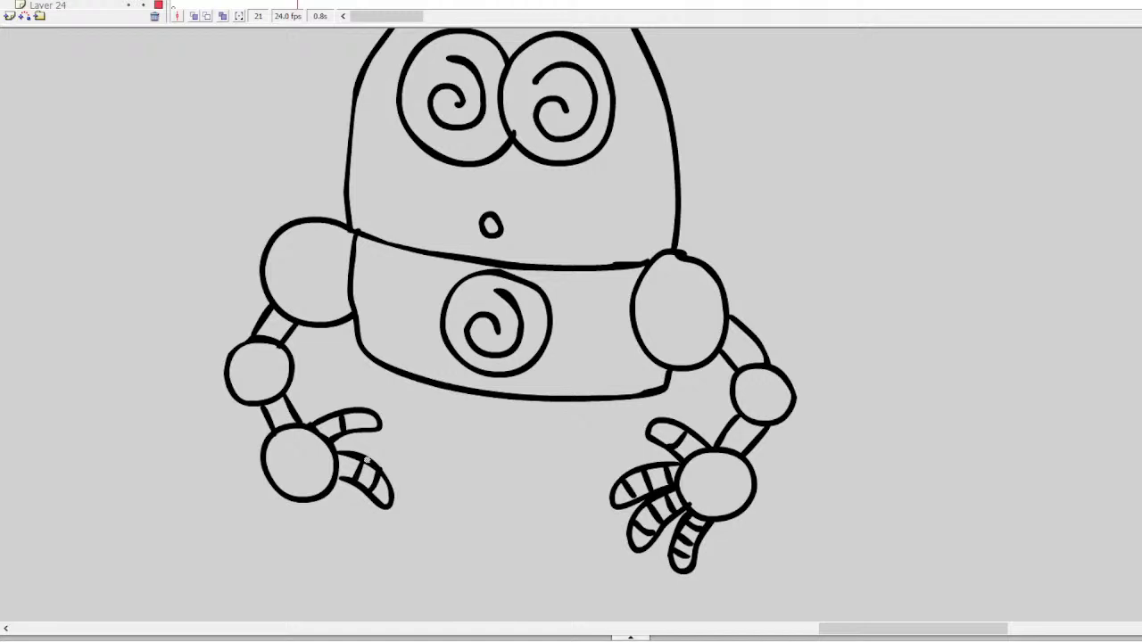
mouse_move(336, 482)
left_mouse_down()
mouse_move(356, 522)
mouse_move(341, 538)
left_mouse_up()
key("ctrl+z")
mouse_move(332, 485)
left_mouse_down()
mouse_move(332, 540)
mouse_move(321, 494)
mouse_move(354, 521)
left_mouse_up()
left_click_drag(336, 535, 354, 528)
mouse_move(295, 539)
left_mouse_down()
mouse_move(278, 492)
mouse_move(298, 512)
mouse_move(291, 541)
left_mouse_up()
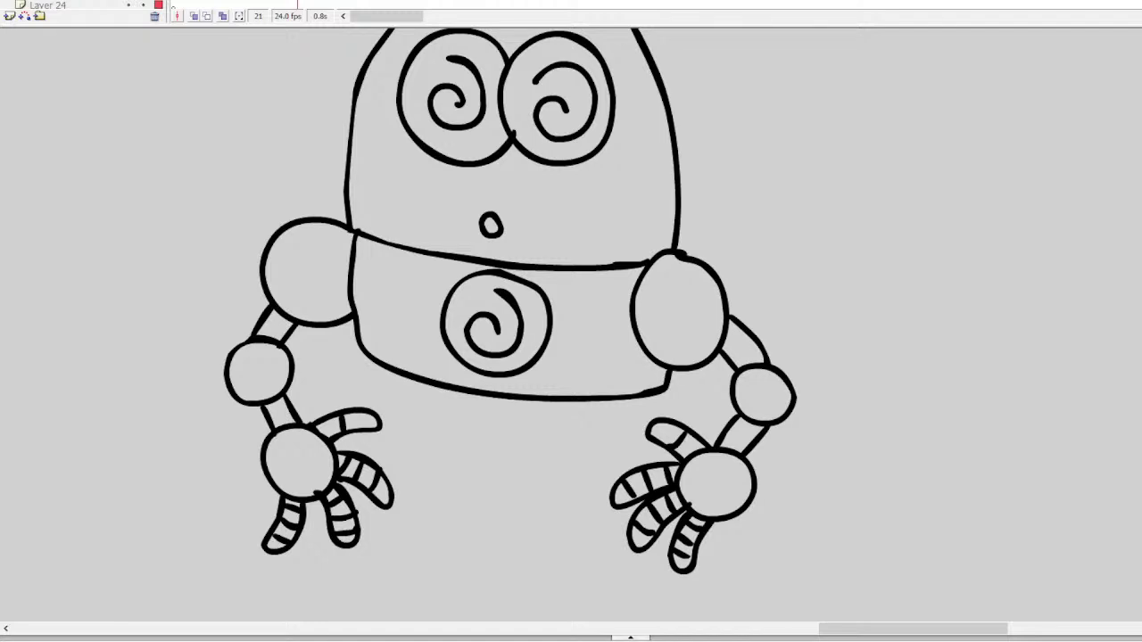
Draw two thin legs with round knee joints and lower shins hanging from the robot's body
left_click_drag(412, 380, 425, 431)
mouse_move(451, 389)
left_mouse_down()
mouse_move(460, 431)
mouse_move(419, 435)
mouse_move(458, 459)
mouse_move(423, 514)
left_mouse_up()
left_click_drag(458, 464, 444, 516)
key("ctrl+z")
key("ctrl+z")
mouse_move(429, 462)
left_mouse_down()
mouse_move(424, 505)
mouse_move(448, 508)
left_mouse_up()
left_click_drag(575, 404, 564, 442)
mouse_move(616, 399)
left_mouse_down()
mouse_move(605, 446)
mouse_move(565, 460)
mouse_move(607, 454)
mouse_move(559, 519)
left_mouse_up()
left_click_drag(594, 478, 584, 530)
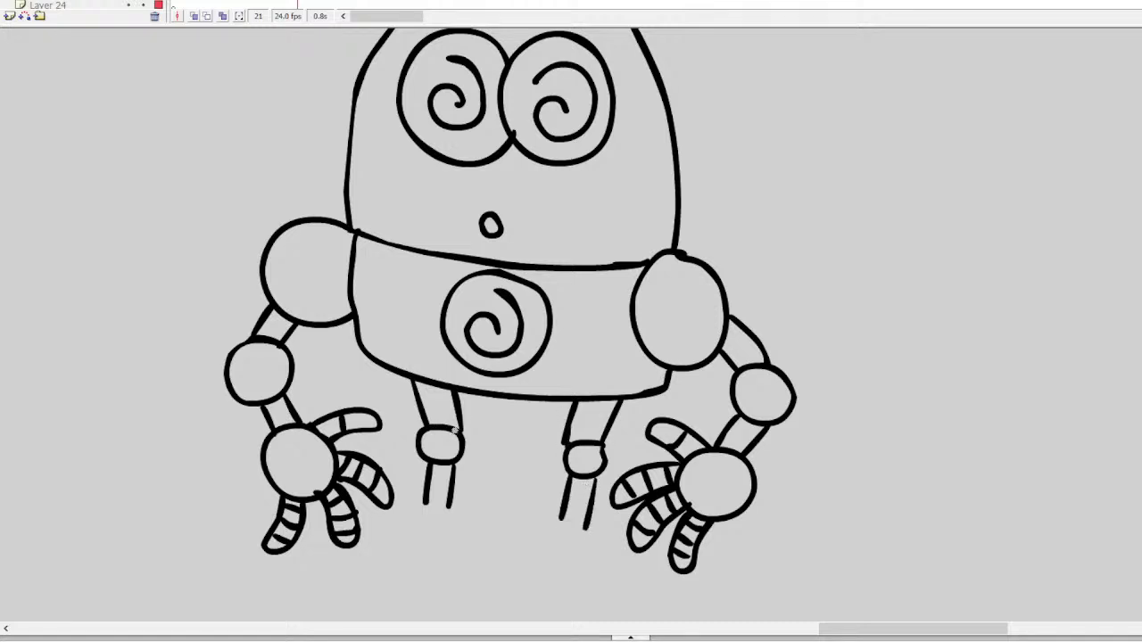
Draw a rounded shoe with a thick sole at the end of each robot leg
mouse_move(425, 504)
left_mouse_down()
mouse_move(468, 513)
mouse_move(488, 554)
mouse_move(390, 545)
mouse_move(419, 505)
left_mouse_up()
mouse_move(389, 544)
left_mouse_down()
mouse_move(403, 571)
mouse_move(464, 583)
mouse_move(490, 560)
left_mouse_up()
mouse_move(556, 515)
left_mouse_down()
mouse_move(612, 548)
mouse_move(612, 571)
mouse_move(545, 568)
mouse_move(531, 539)
mouse_move(553, 514)
left_mouse_up()
mouse_move(525, 562)
left_mouse_down()
mouse_move(598, 596)
mouse_move(622, 568)
left_mouse_up()
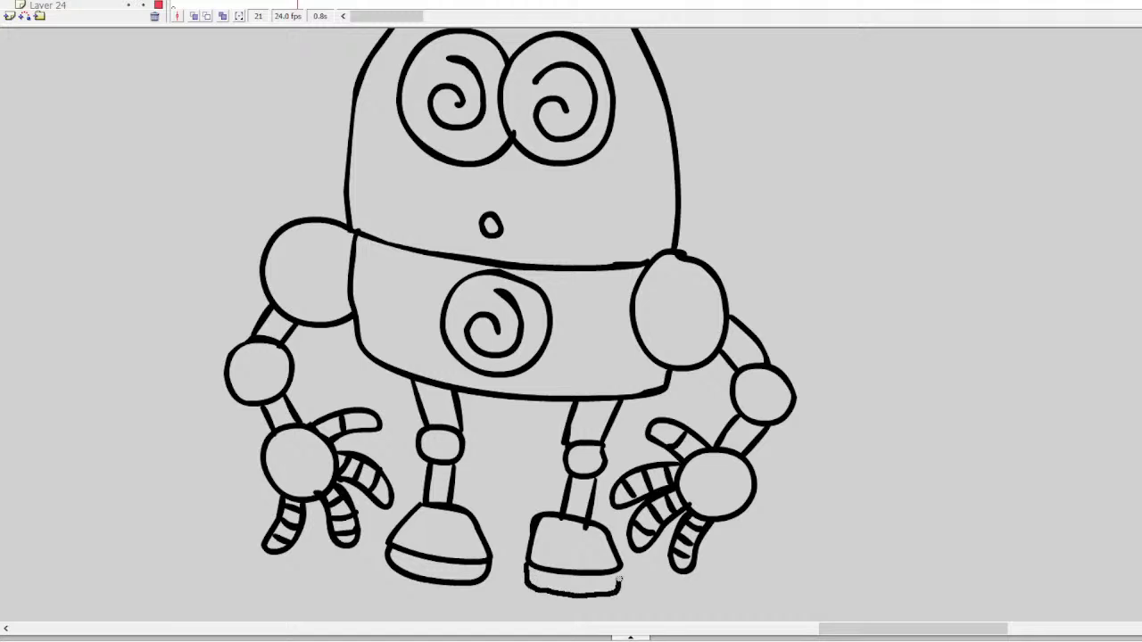
Cross out "Evil Con Carne" in the handwritten list with a red line on the layer of the other strike-throughs
scroll(399, 325, "up", 6)
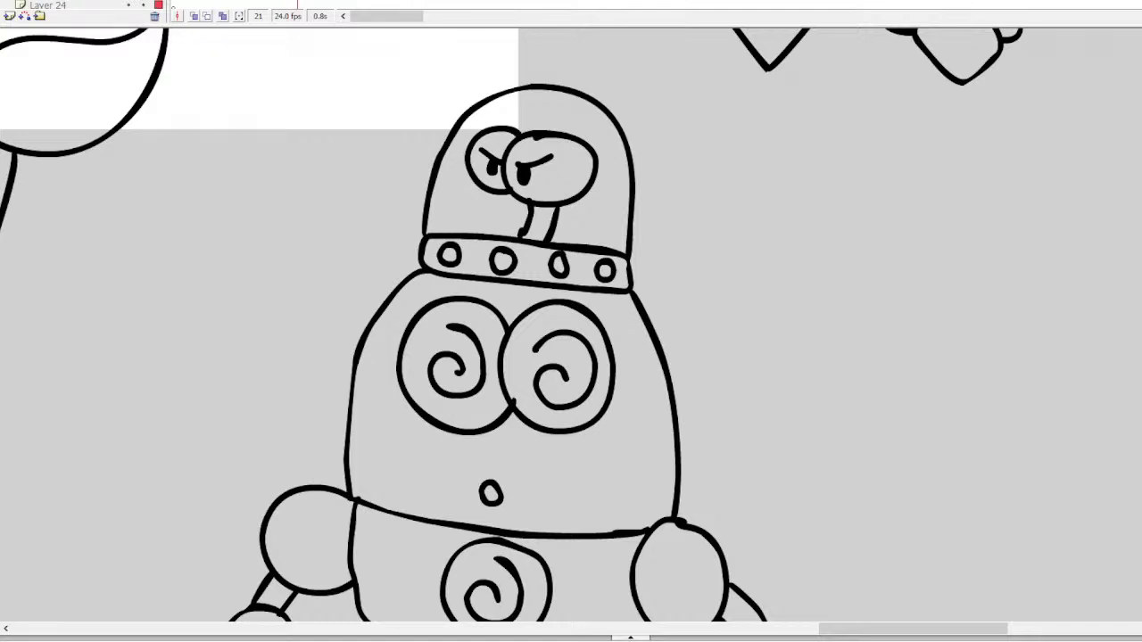
left_click(357, 284, "alt")
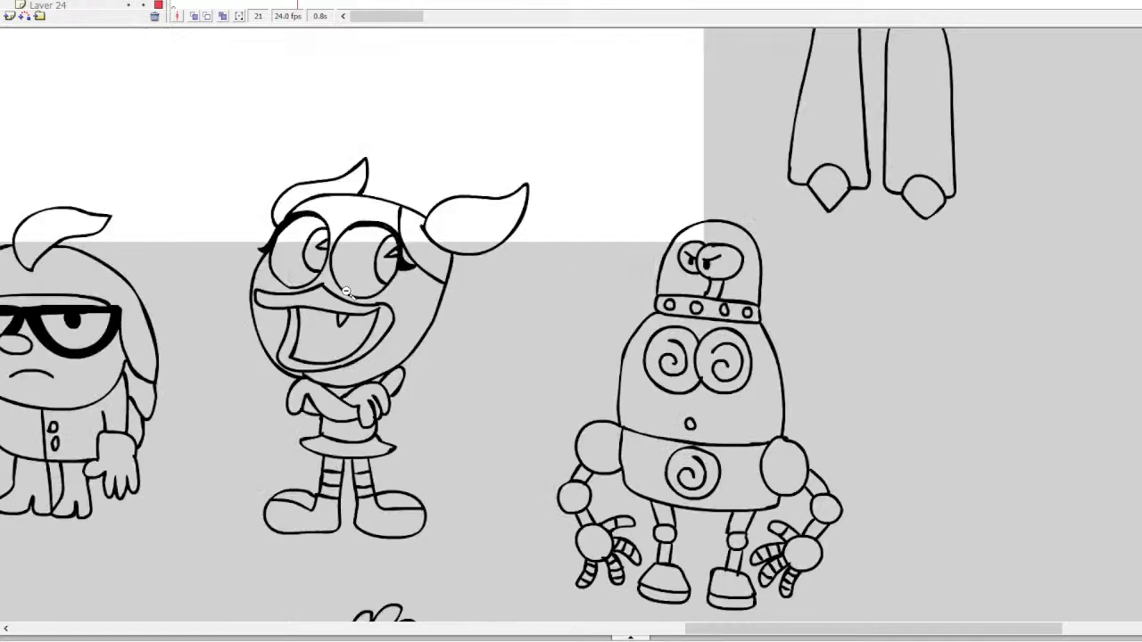
left_click_drag(949, 629, 413, 618)
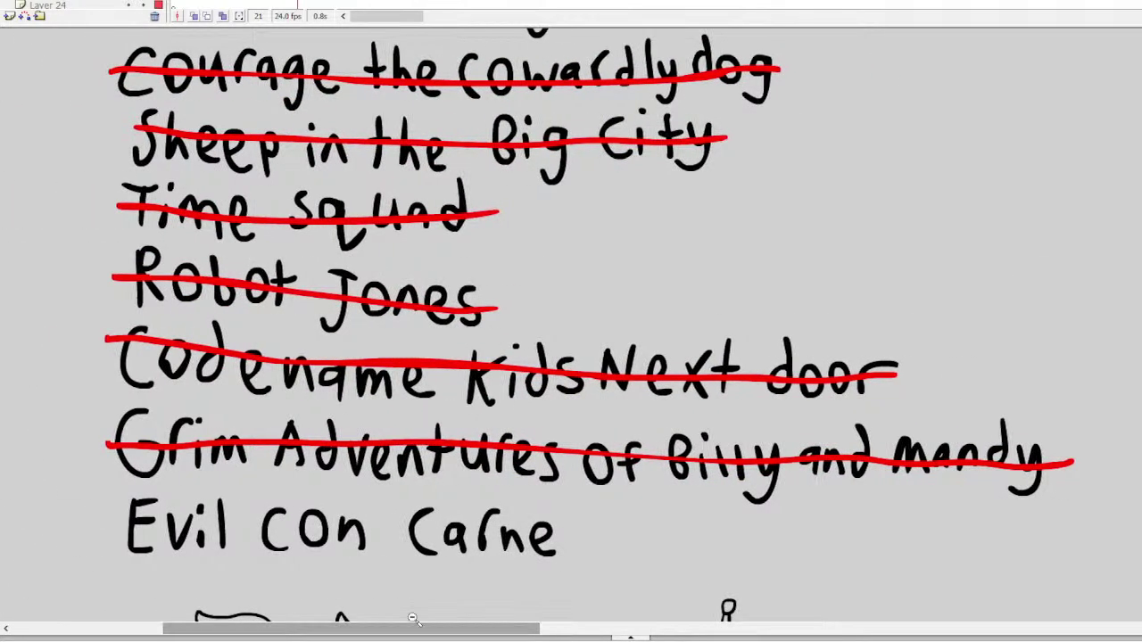
left_click(331, 357)
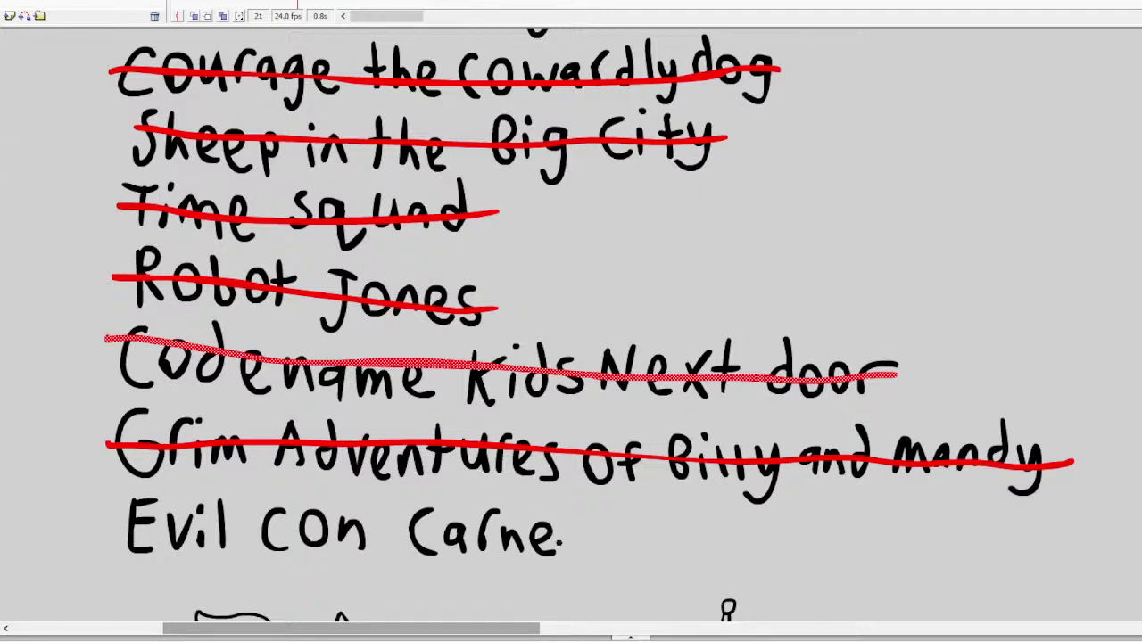
left_click_drag(571, 541, 119, 525)
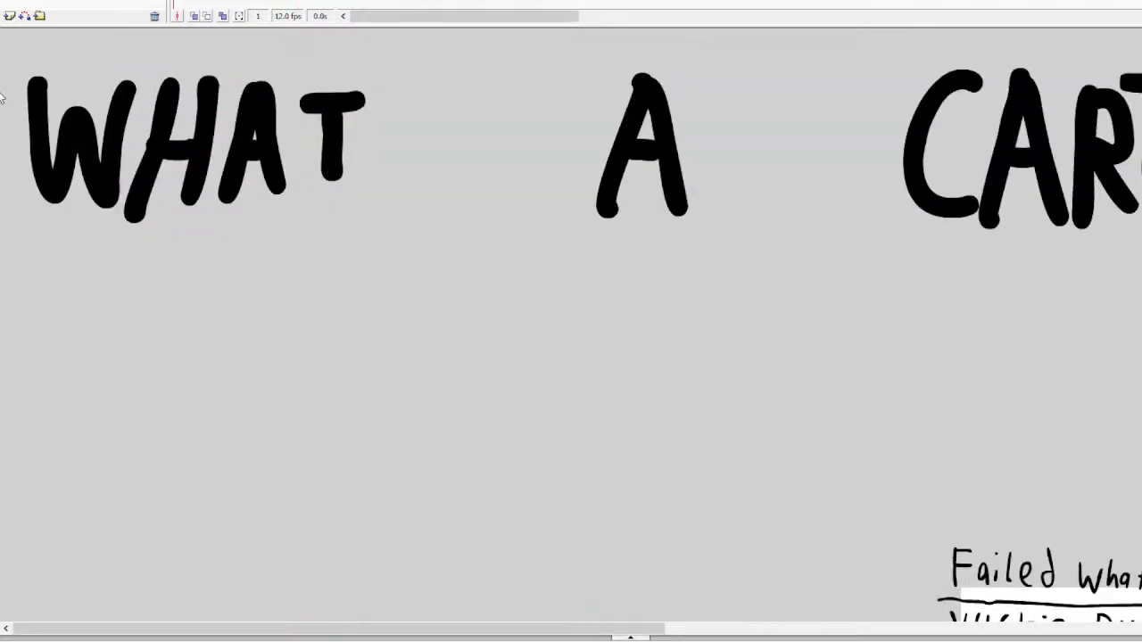
key("ctrl+equal")
scroll(298, 401, "up", 1)
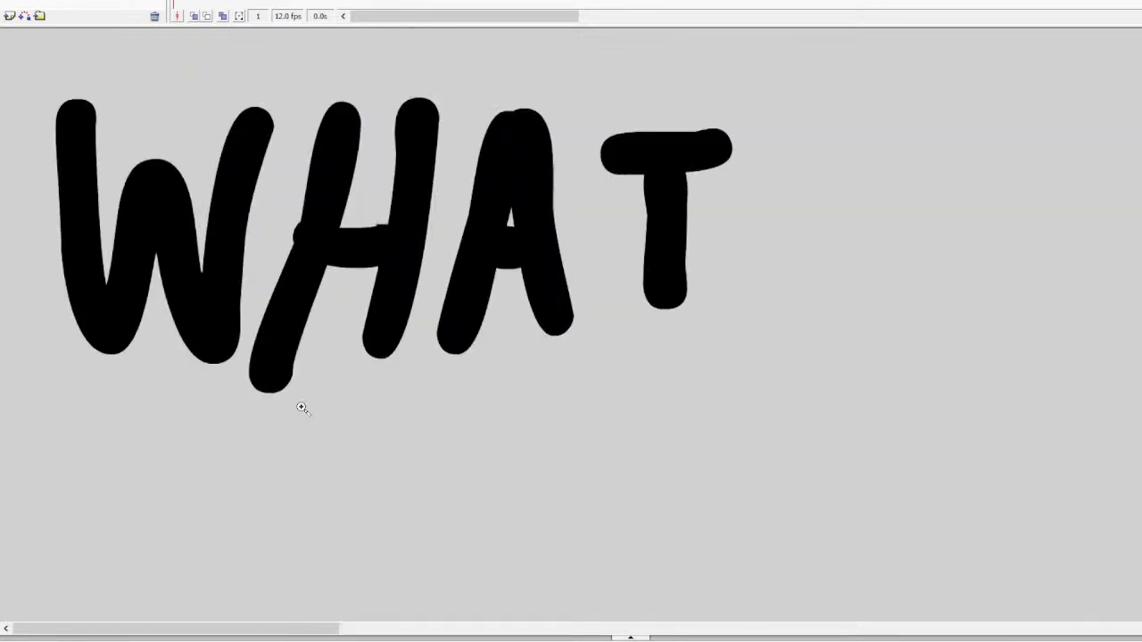
left_click_drag(312, 628, 777, 606)
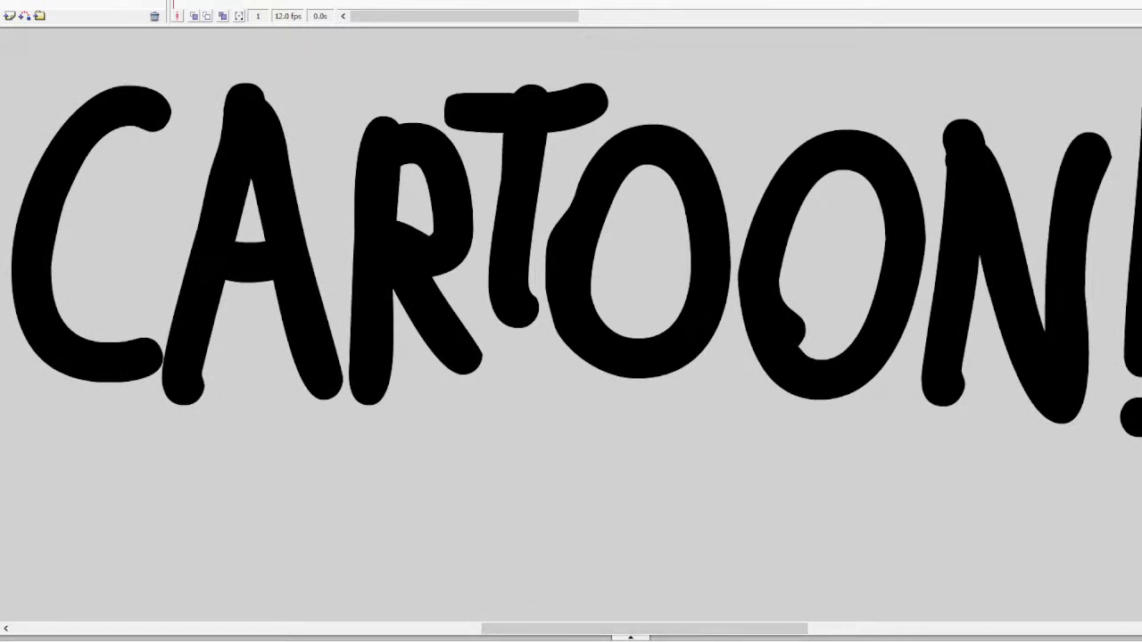
Delete the large "WHAT A CARTOON!" lettering above the list of failed pilots
left_click(286, 327, "alt")
left_click(232, 271, "alt")
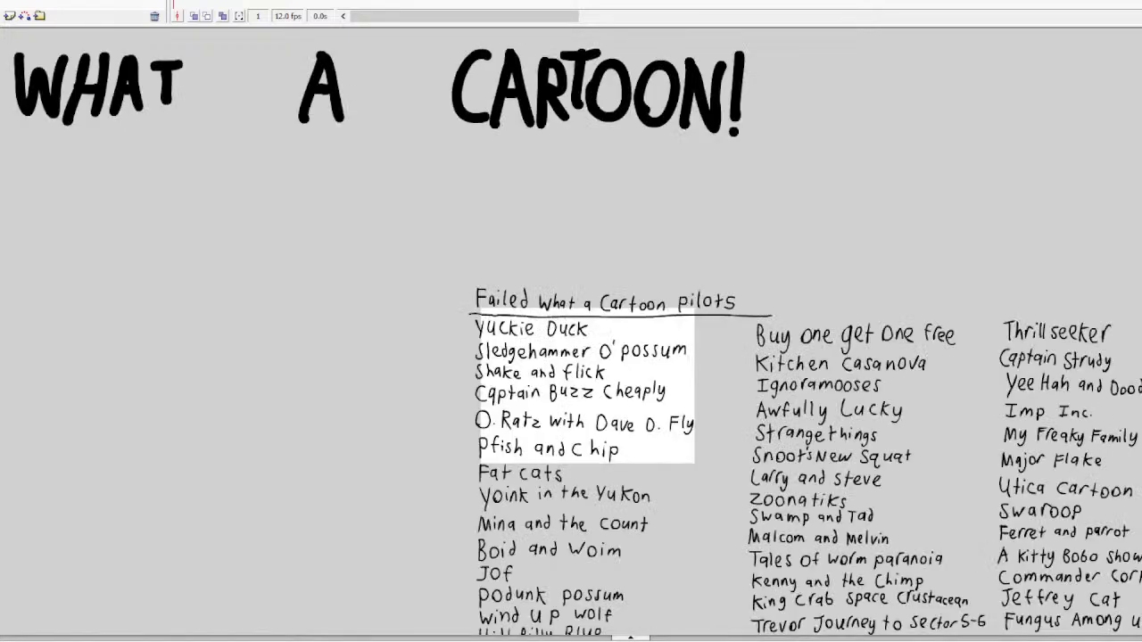
key("ctrl+a")
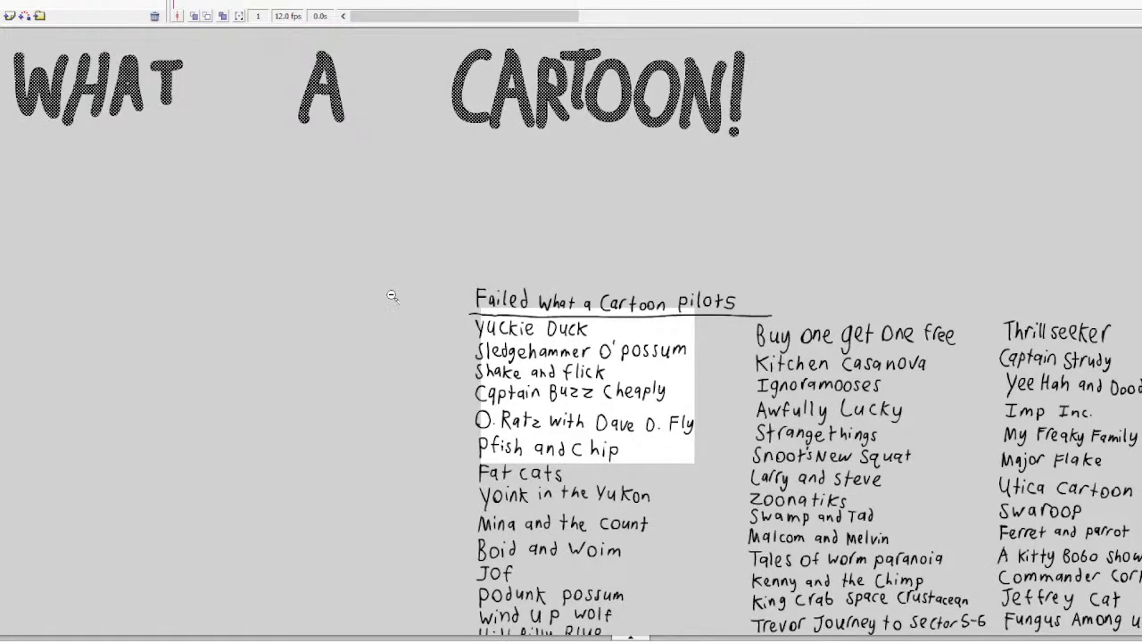
key("Delete")
Go to frame 13 on Layer 8 and find an empty drawing area there
scroll(24, 209, "down", 1)
scroll(24, 209, "down", 1)
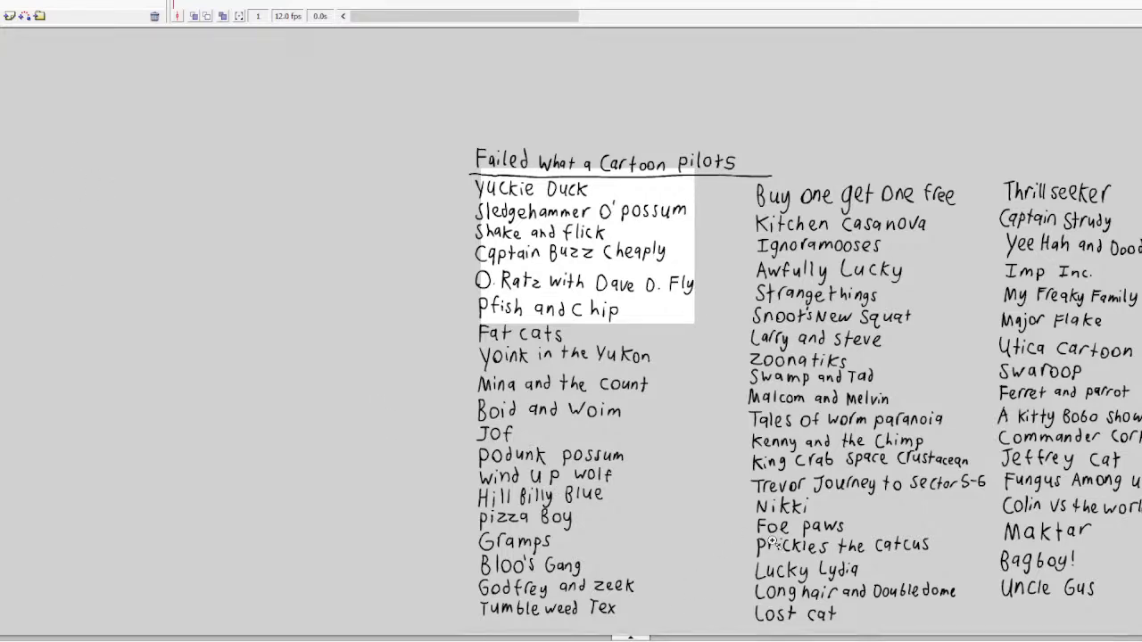
left_click(725, 536)
key("ctrl+minus")
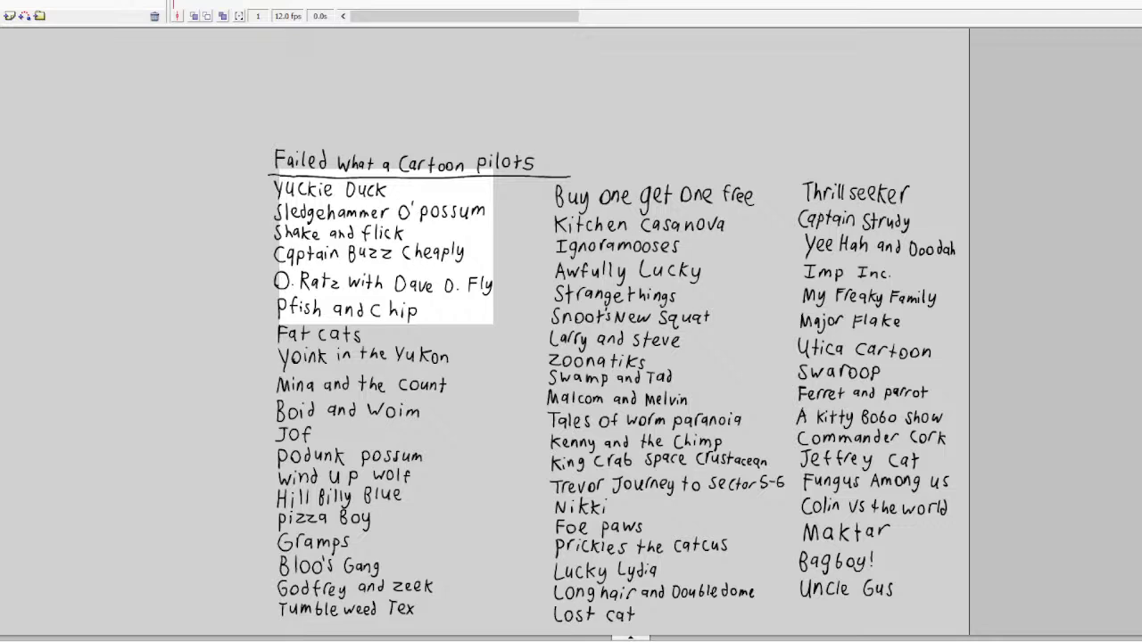
scroll(14, 11, "up", 1)
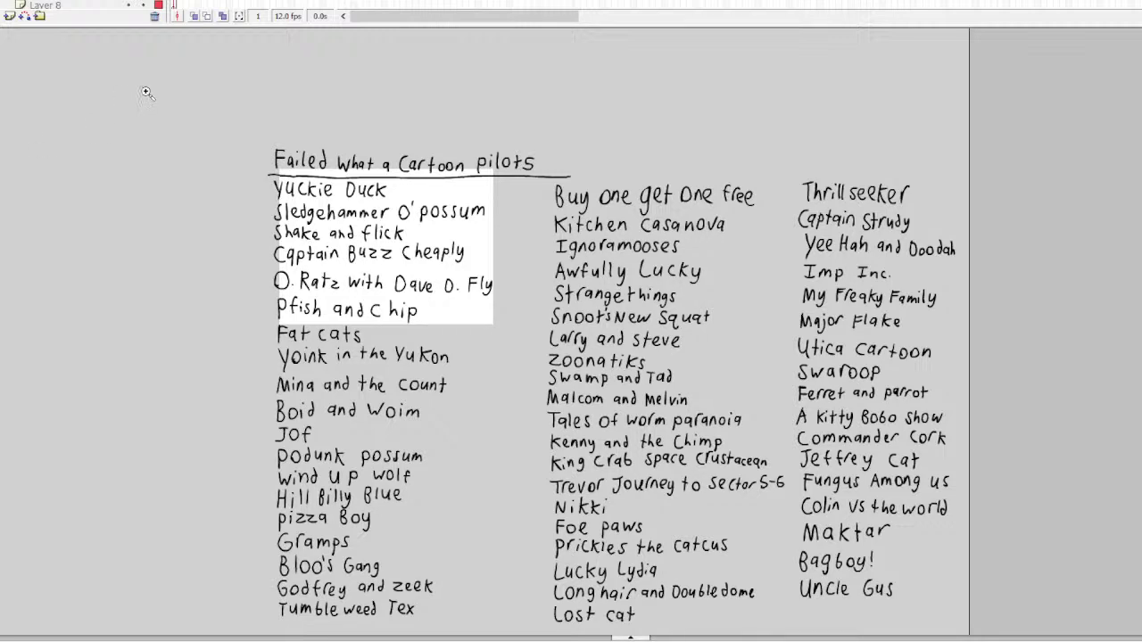
left_click(152, 50)
left_click(102, 81)
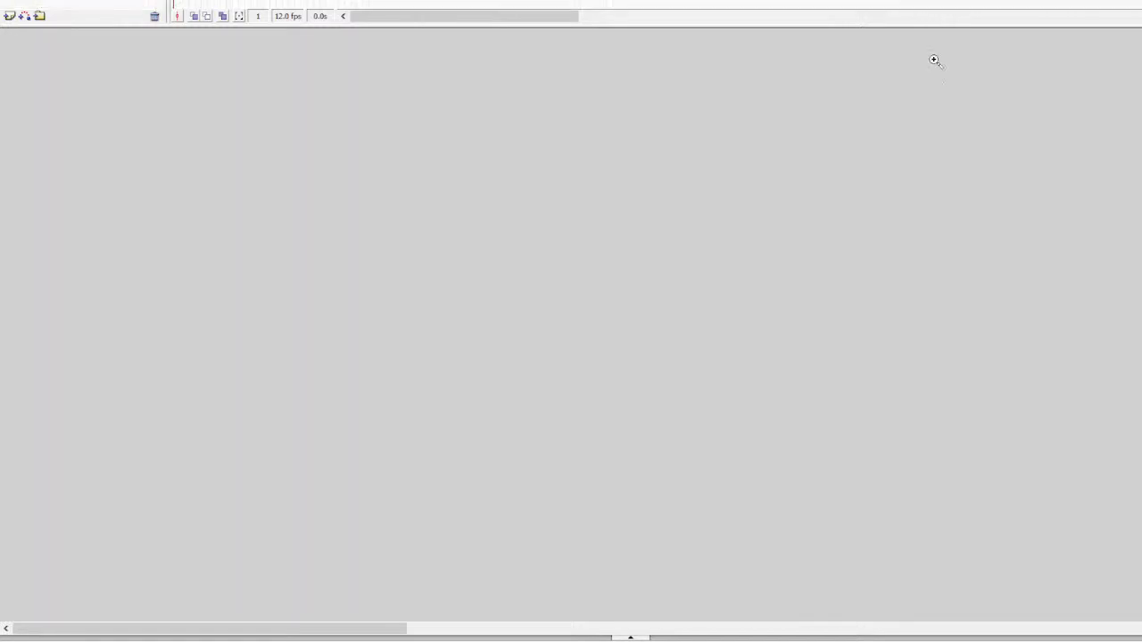
key("End")
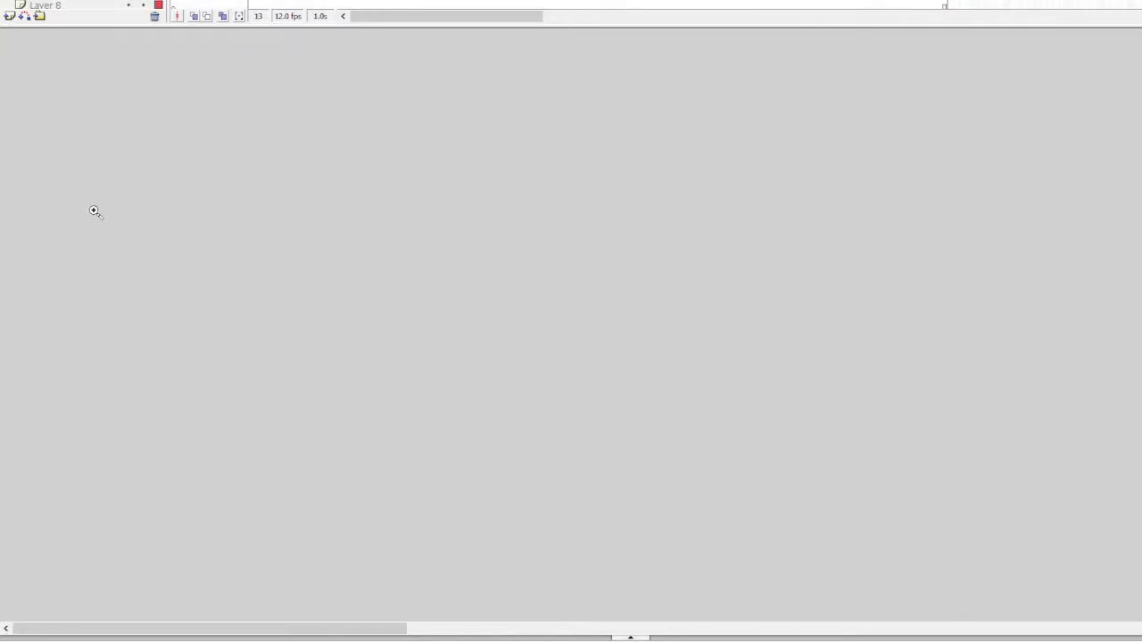
left_click(218, 96)
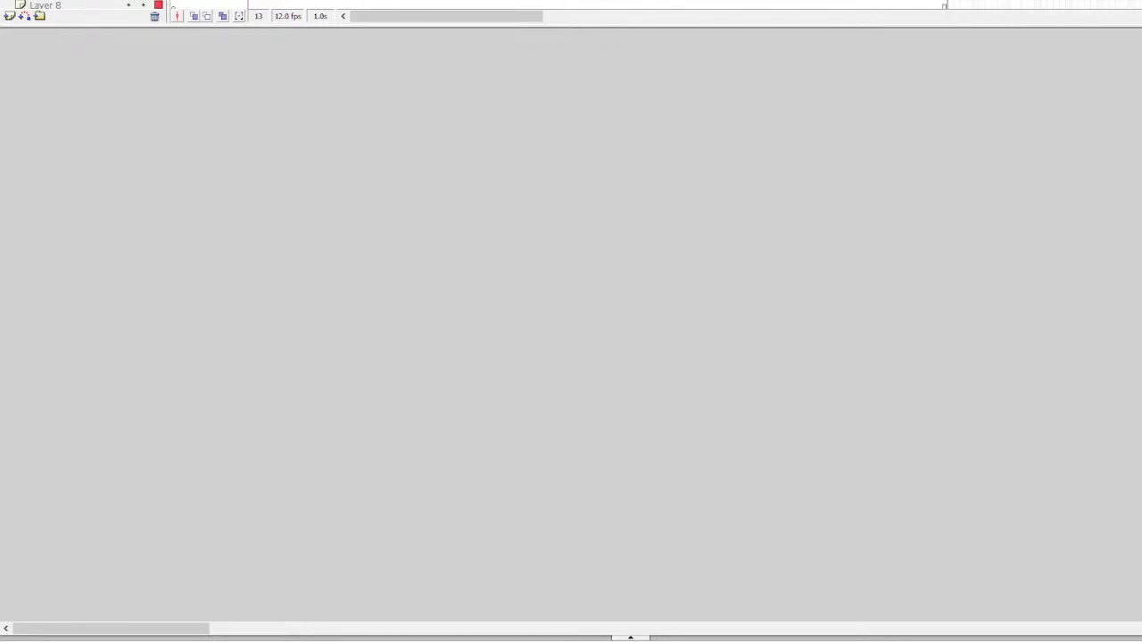
Draw the duck's two overlapping eyes with pupils, a long upturned bill and a rounded lower jaw
mouse_move(491, 90)
left_mouse_down()
mouse_move(454, 178)
mouse_move(517, 107)
mouse_move(495, 89)
left_mouse_up()
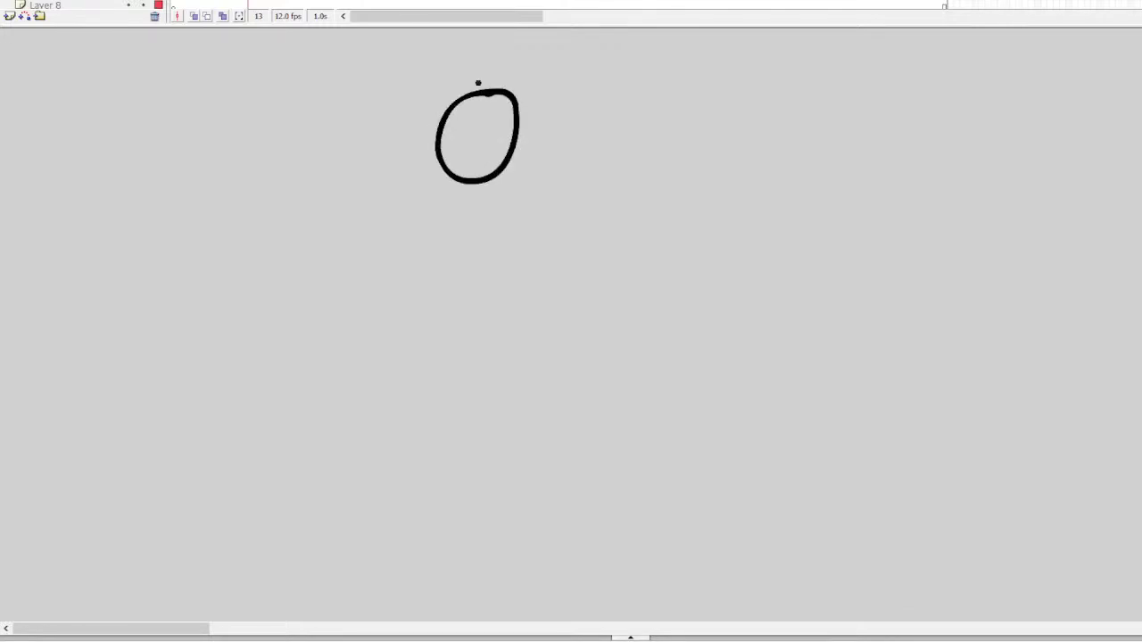
left_click_drag(452, 140, 456, 153)
mouse_move(469, 91)
left_mouse_down()
mouse_move(445, 77)
mouse_move(405, 95)
mouse_move(399, 141)
mouse_move(434, 164)
left_mouse_up()
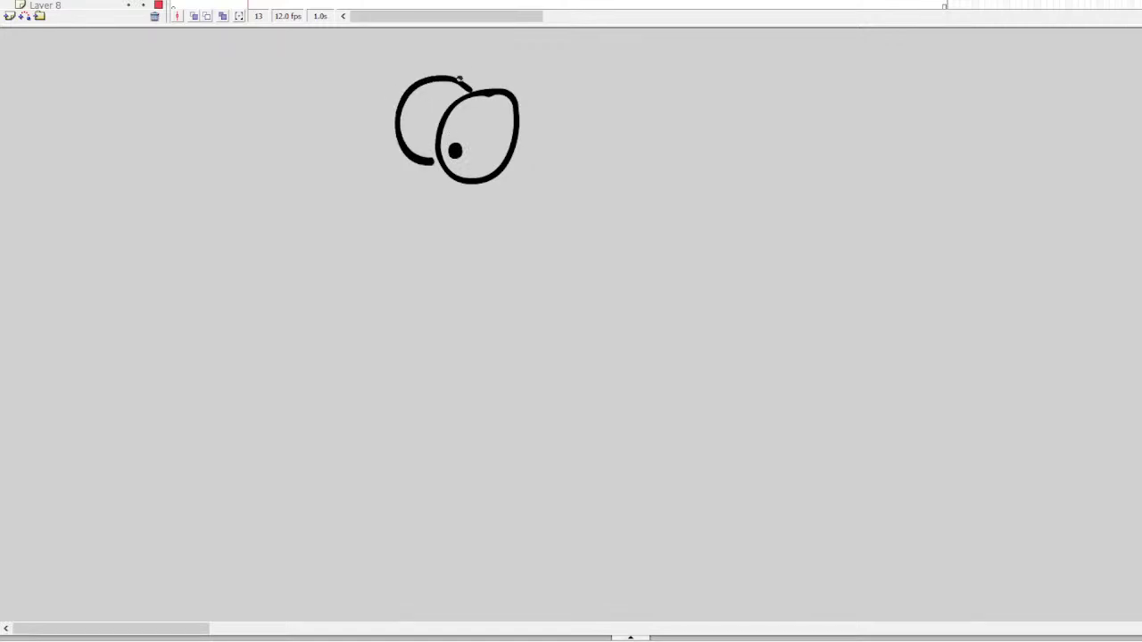
mouse_move(441, 119)
left_mouse_down()
mouse_move(421, 161)
mouse_move(324, 140)
mouse_move(303, 116)
mouse_move(305, 127)
mouse_move(320, 64)
mouse_move(272, 62)
mouse_move(239, 99)
mouse_move(239, 156)
mouse_move(301, 202)
mouse_move(419, 220)
mouse_move(496, 202)
mouse_move(532, 162)
mouse_move(550, 185)
mouse_move(502, 234)
mouse_move(438, 262)
mouse_move(418, 253)
mouse_move(418, 215)
left_mouse_up()
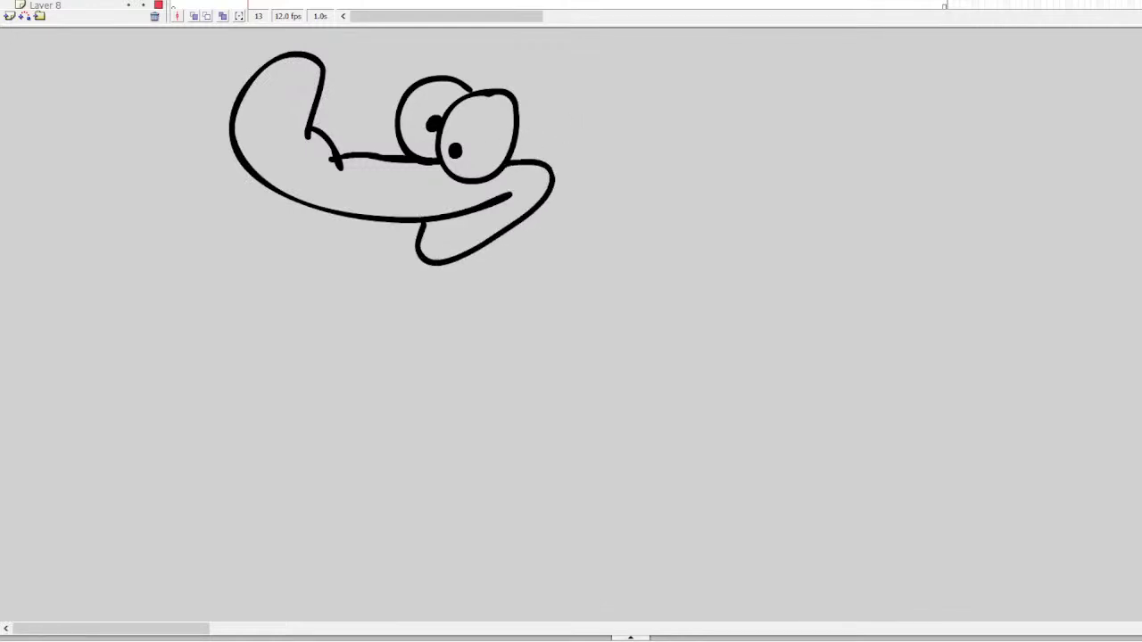
Draw one side of the tall forehead above the eyes and a four-lobed feather tuft on top
scroll(393, 206, "up", 3)
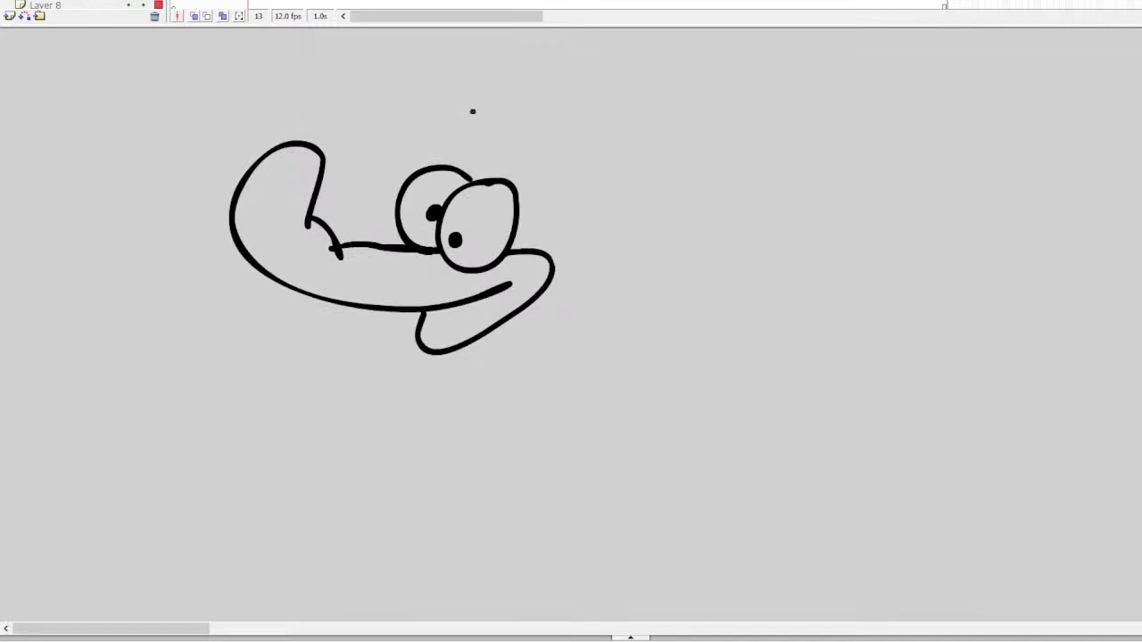
mouse_move(456, 166)
left_mouse_down()
mouse_move(453, 88)
mouse_move(439, 103)
mouse_move(391, 86)
mouse_move(464, 67)
mouse_move(532, 114)
mouse_move(595, 118)
mouse_move(525, 68)
left_mouse_up()
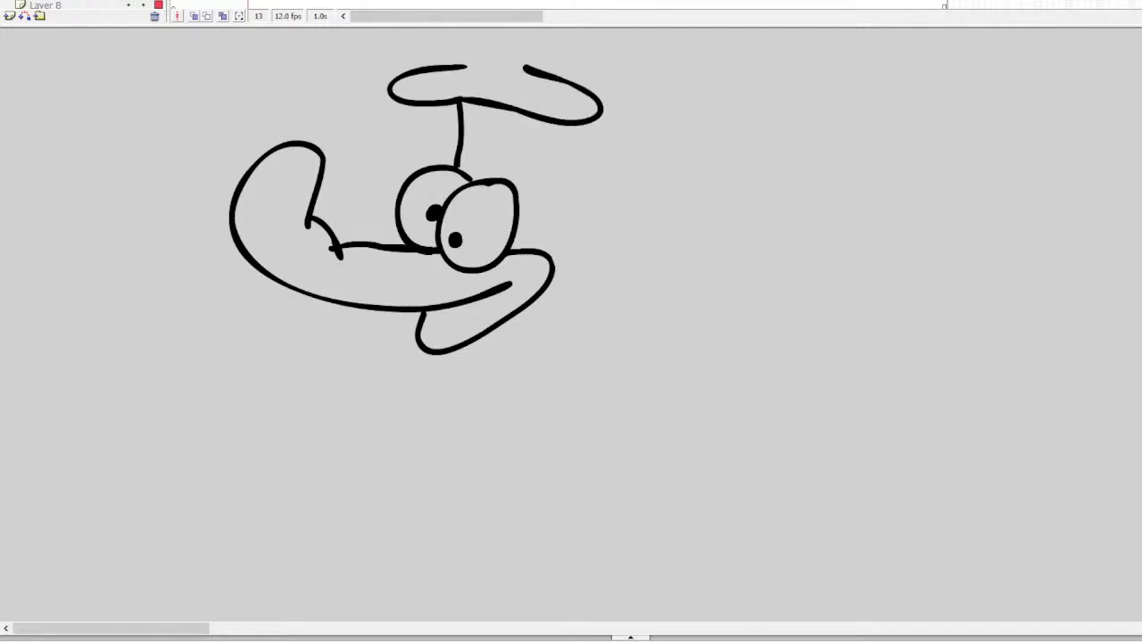
scroll(535, 72, "up", 3)
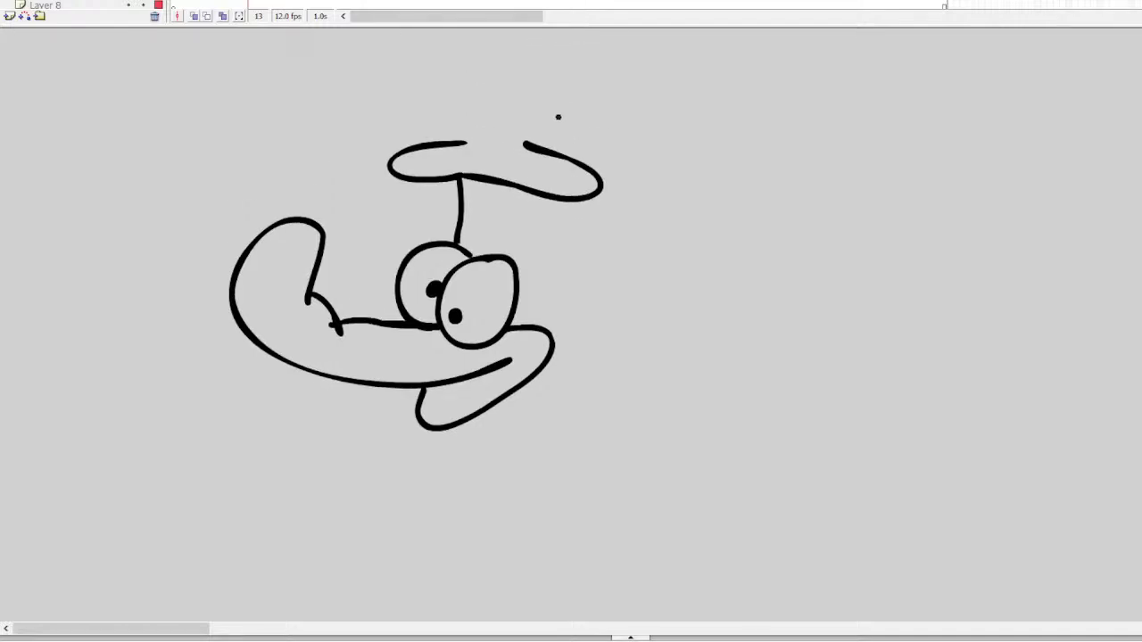
mouse_move(534, 139)
left_mouse_down()
mouse_move(597, 105)
mouse_move(525, 108)
mouse_move(482, 55)
mouse_move(473, 141)
left_mouse_up()
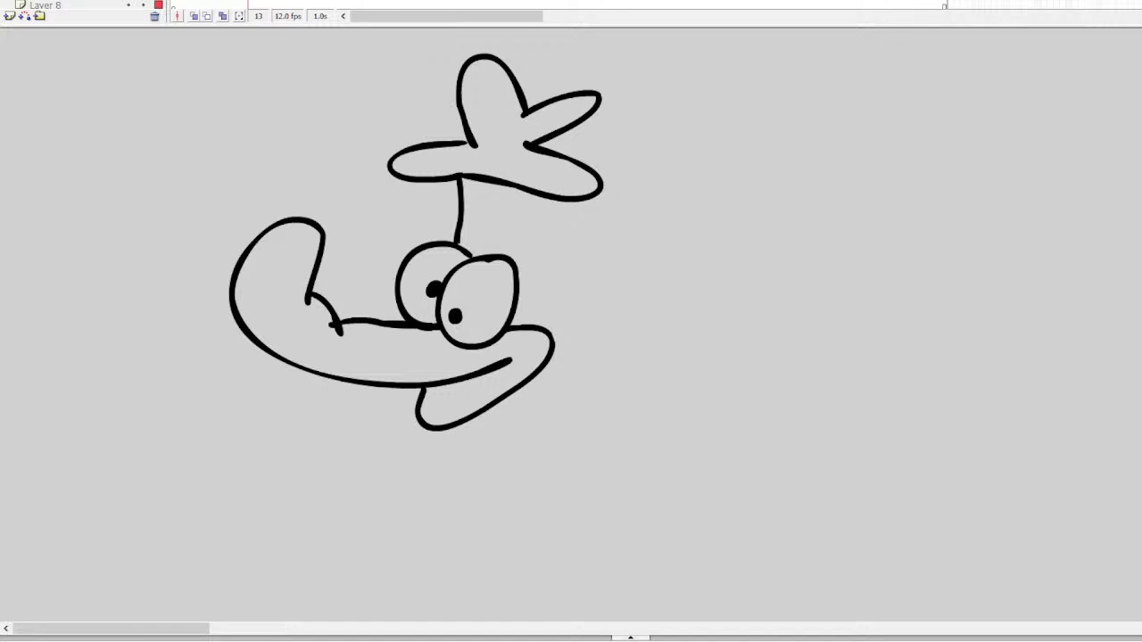
Redraw the lower jaw as an open grin with slanted teeth and add the other side of the forehead under the tuft
mouse_move(530, 333)
left_mouse_down()
mouse_move(550, 356)
mouse_move(471, 418)
mouse_move(446, 421)
mouse_move(457, 429)
mouse_move(430, 415)
mouse_move(419, 440)
mouse_move(442, 421)
mouse_move(423, 418)
mouse_move(430, 428)
mouse_move(423, 390)
left_mouse_up()
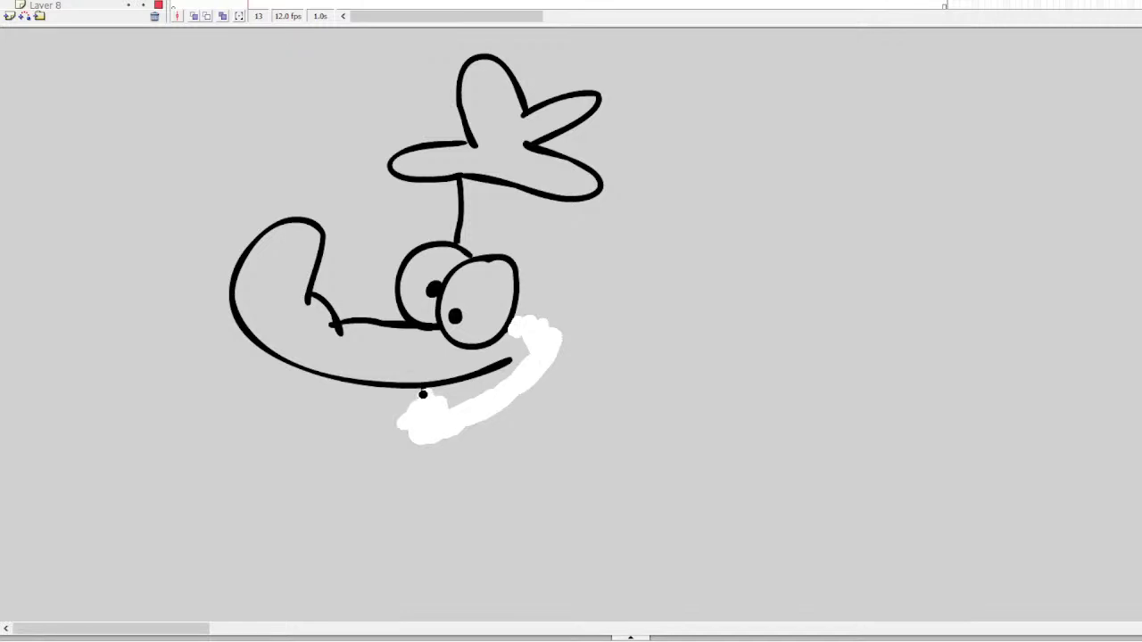
key("ctrl+z")
mouse_move(505, 359)
left_mouse_down()
mouse_move(541, 346)
mouse_move(511, 416)
mouse_move(470, 384)
mouse_move(538, 337)
mouse_move(501, 426)
mouse_move(439, 385)
mouse_move(457, 430)
left_mouse_up()
key("ctrl+z")
key("ctrl+z")
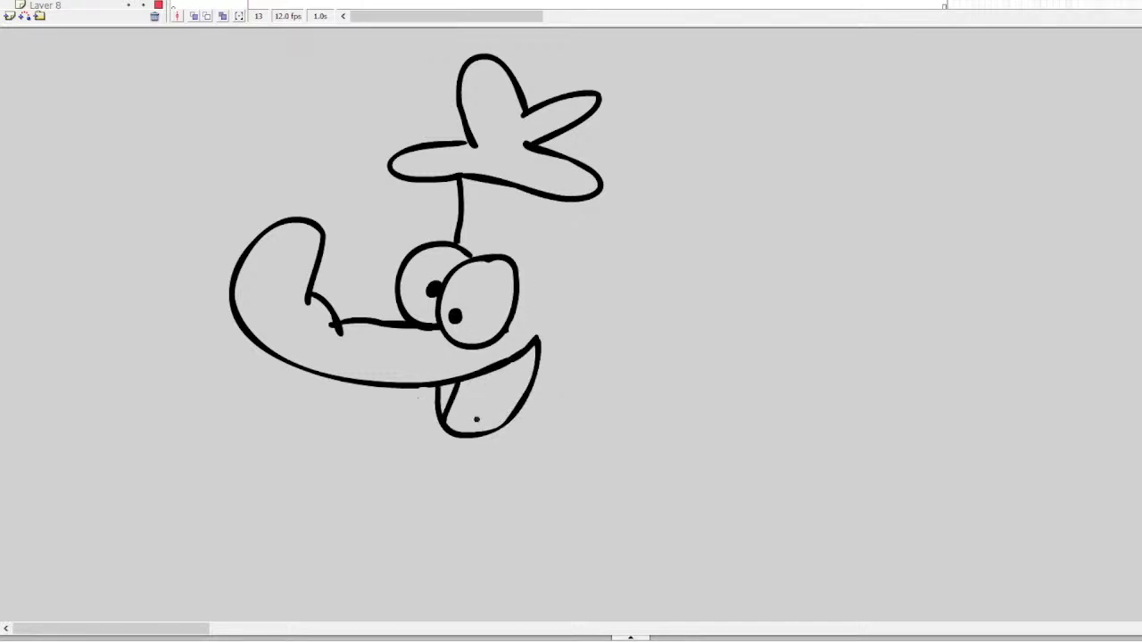
mouse_move(487, 369)
left_mouse_down()
mouse_move(467, 434)
mouse_move(481, 412)
left_mouse_up()
left_click_drag(518, 357, 502, 423)
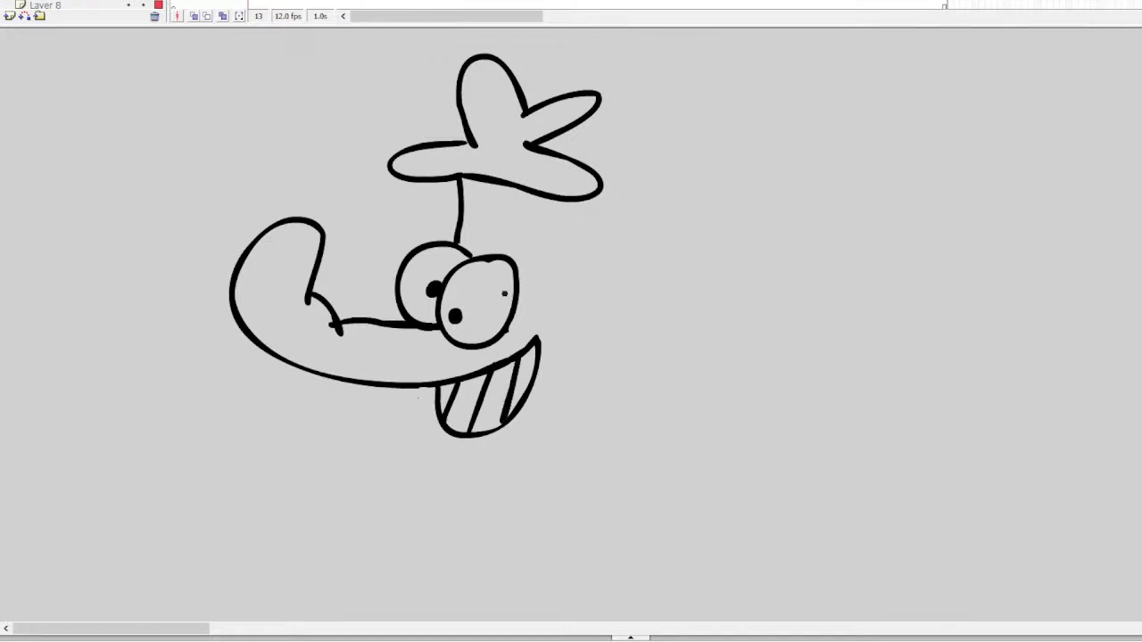
mouse_move(505, 323)
left_mouse_down()
mouse_move(563, 335)
mouse_move(558, 380)
mouse_move(513, 434)
mouse_move(413, 389)
left_mouse_up()
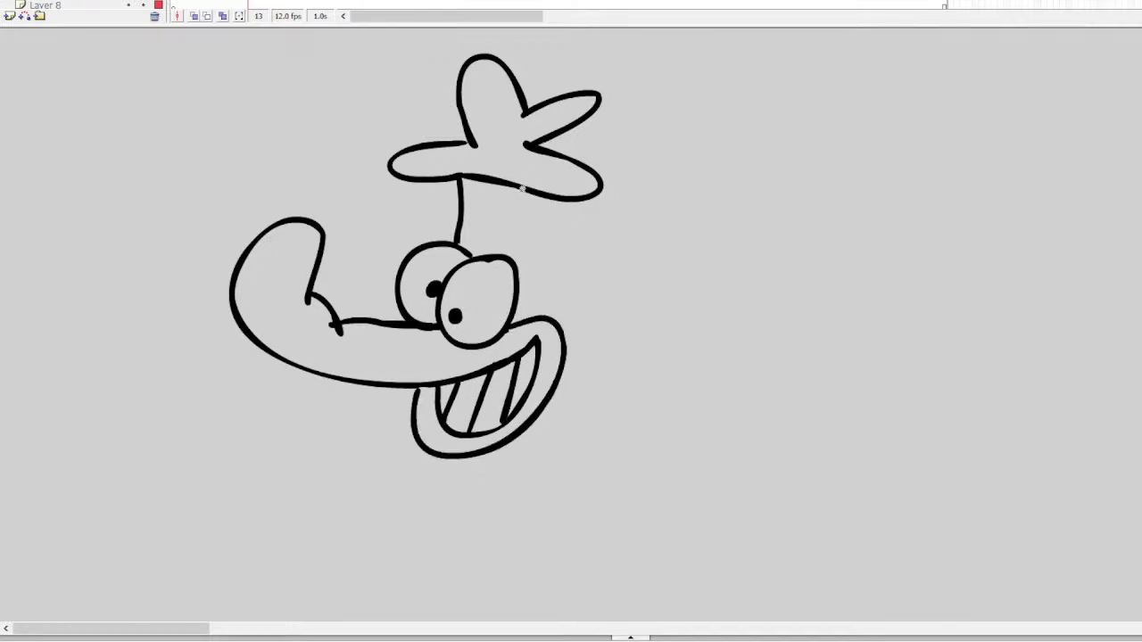
left_click_drag(526, 190, 514, 261)
Draw a small second duck face above the large head with two touching eyes, dot pupils and a drooping bill
scroll(417, 300, "up", 3)
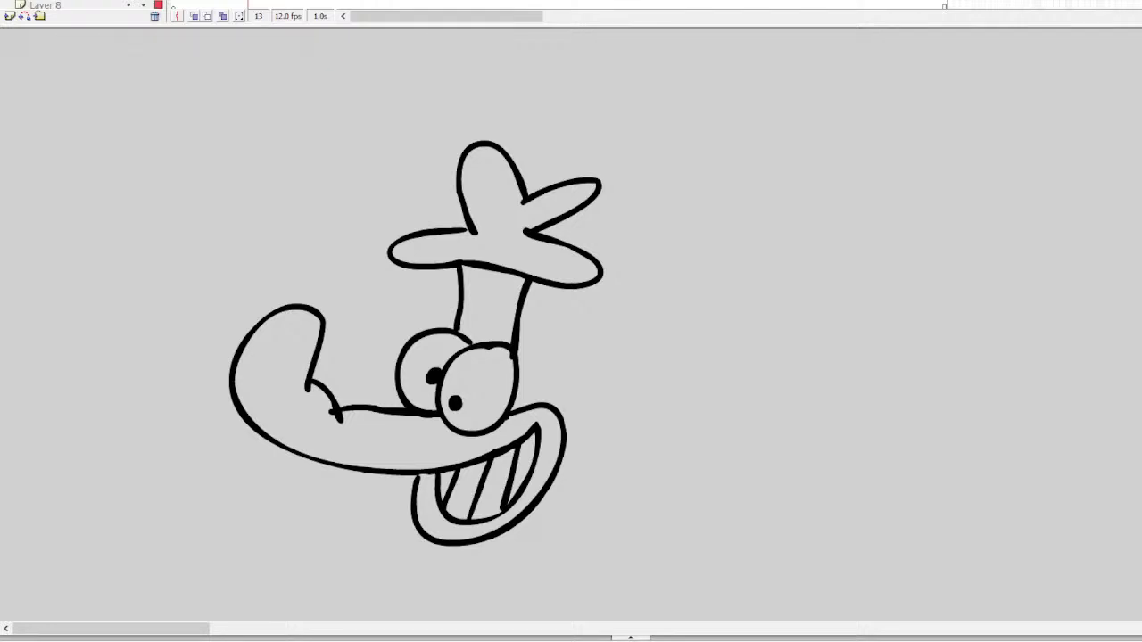
mouse_move(268, 46)
left_mouse_down()
mouse_move(250, 77)
mouse_move(266, 47)
mouse_move(222, 70)
mouse_move(259, 50)
left_mouse_up()
left_click(267, 79)
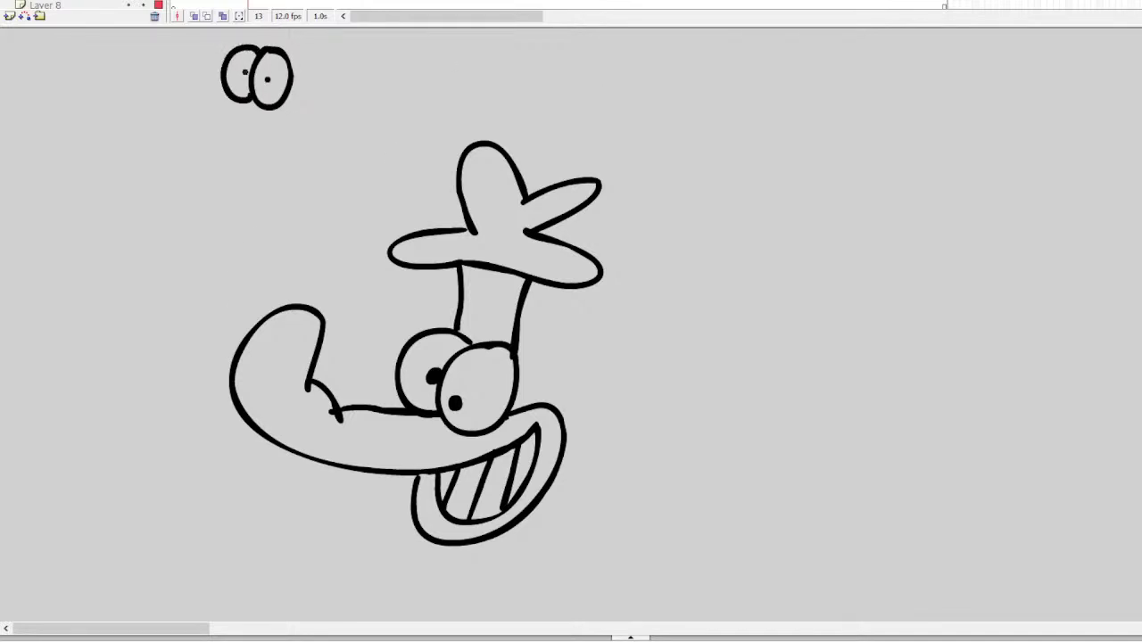
left_click(245, 73)
mouse_move(224, 108)
left_mouse_down()
mouse_move(200, 81)
mouse_move(181, 92)
mouse_move(182, 123)
mouse_move(303, 132)
left_mouse_up()
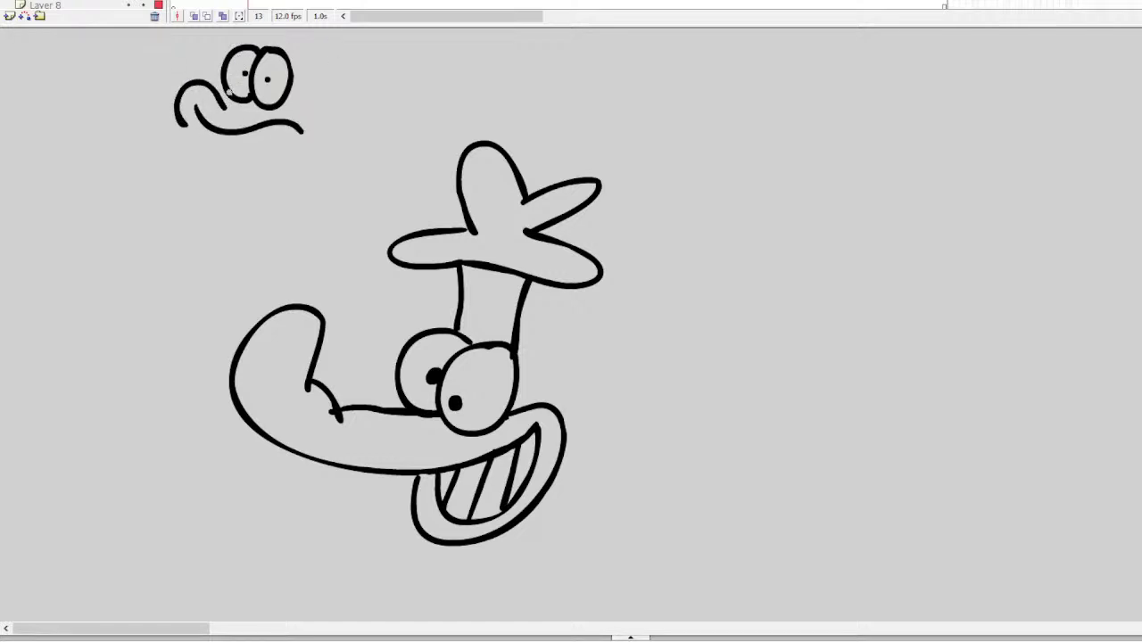
mouse_move(278, 110)
left_mouse_down()
mouse_move(305, 114)
mouse_move(264, 127)
mouse_move(309, 145)
mouse_move(282, 107)
mouse_move(279, 134)
left_mouse_up()
key("ctrl+z")
left_click_drag(189, 123, 198, 114)
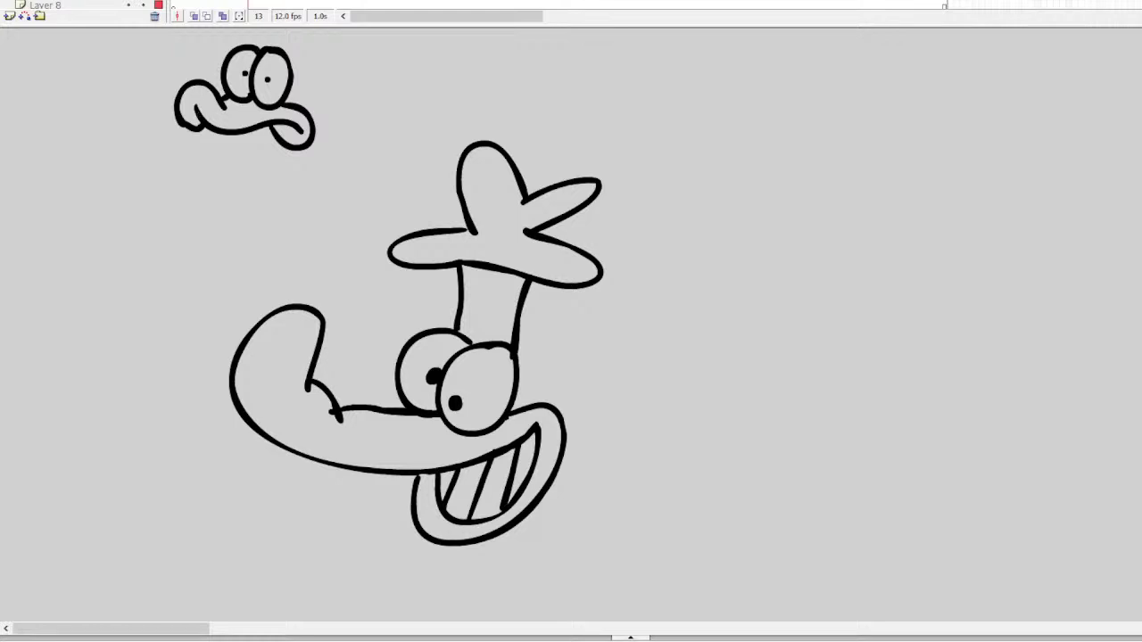
Add spiky feathers and a short neck edge behind the small duck's face
scroll(571, 330, "up", 3)
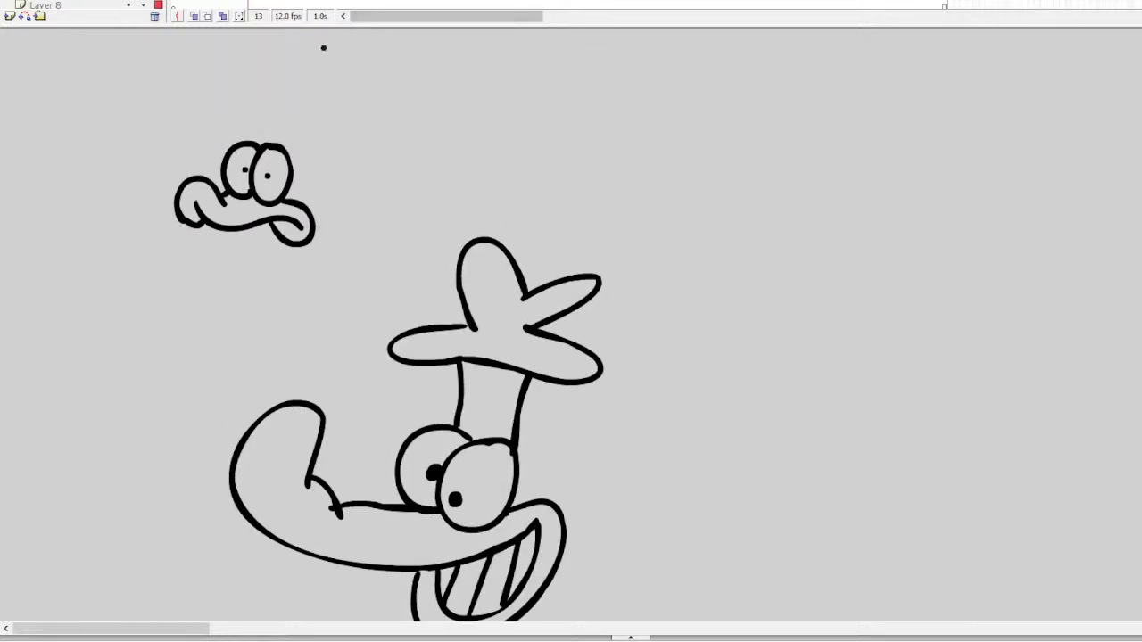
mouse_move(264, 144)
left_mouse_down()
mouse_move(336, 125)
mouse_move(316, 168)
mouse_move(327, 190)
left_mouse_up()
key("ctrl+z")
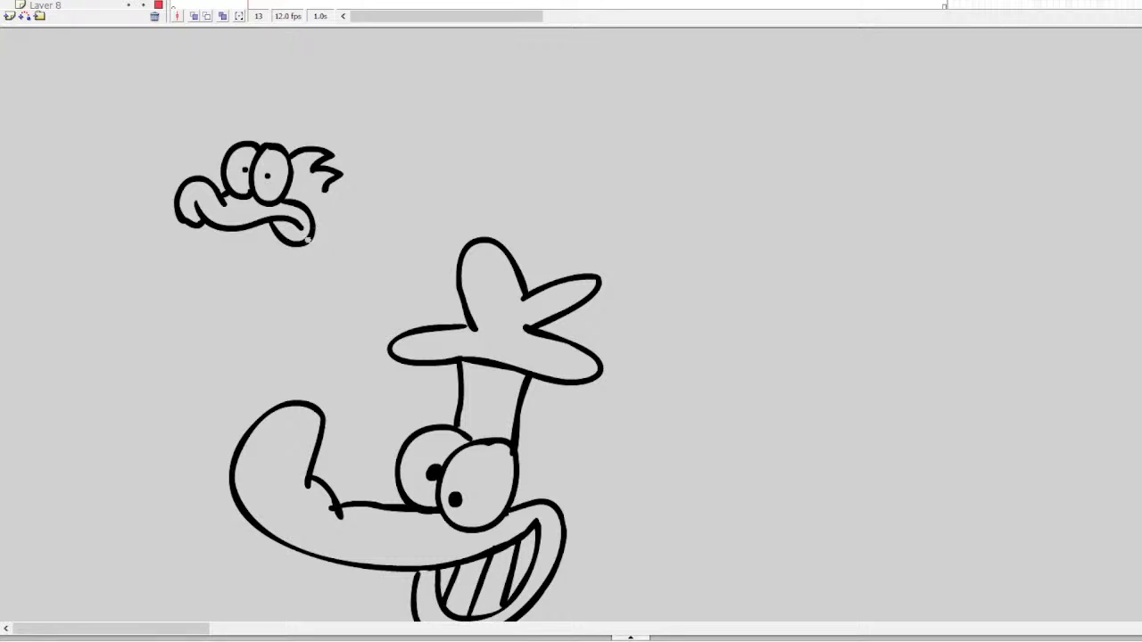
mouse_move(309, 239)
left_mouse_down()
mouse_move(348, 217)
mouse_move(346, 193)
mouse_move(348, 217)
left_mouse_up()
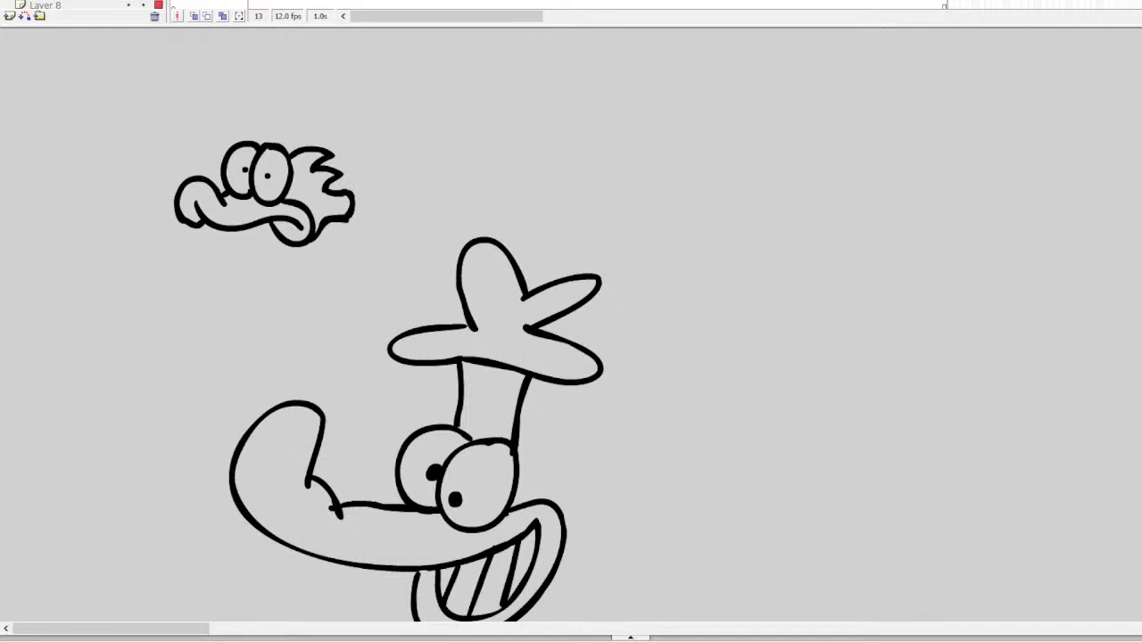
Move the small duck head above the large duck's tuft and draw a long oval swim ring outline behind it
double_click(337, 189)
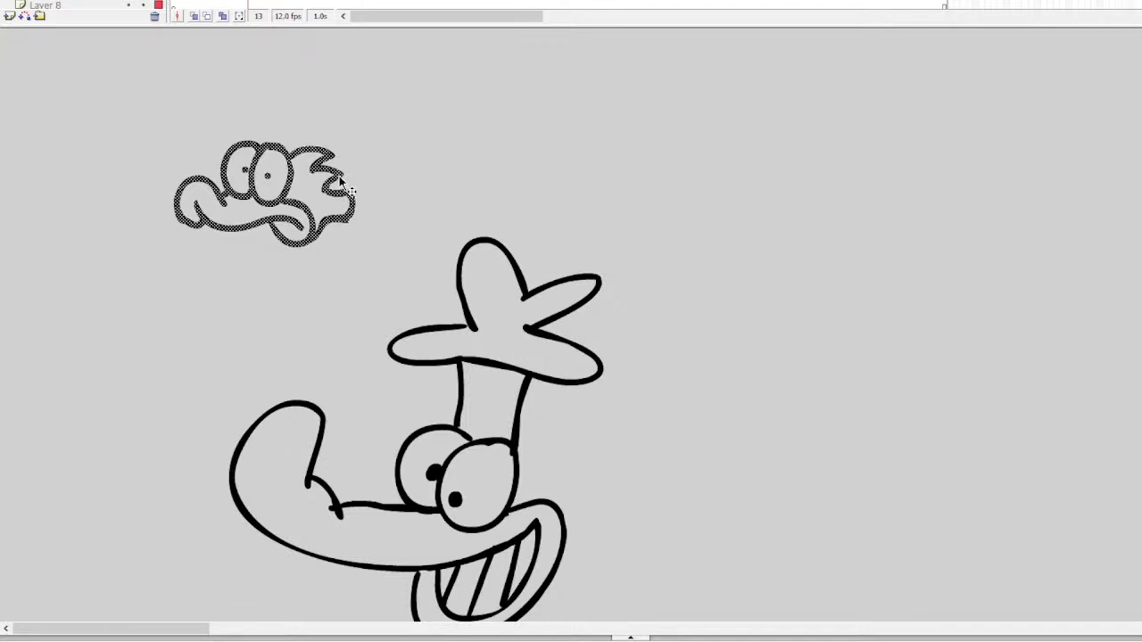
mouse_move(337, 189)
left_mouse_down()
mouse_move(411, 134)
mouse_move(512, 104)
left_mouse_up()
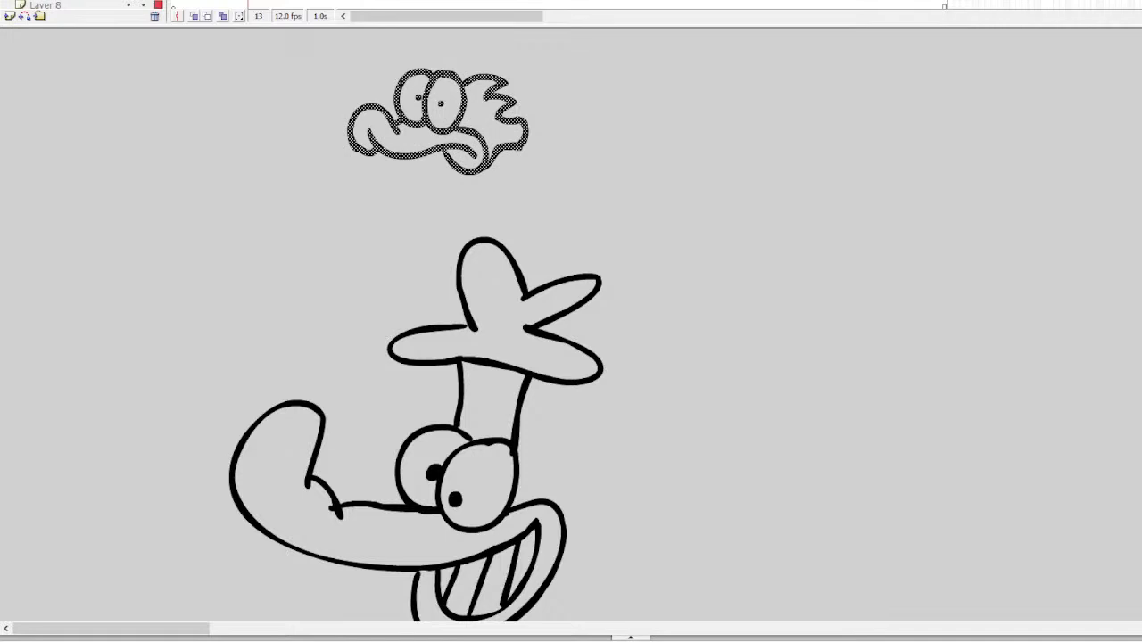
scroll(417, 346, "up", 2)
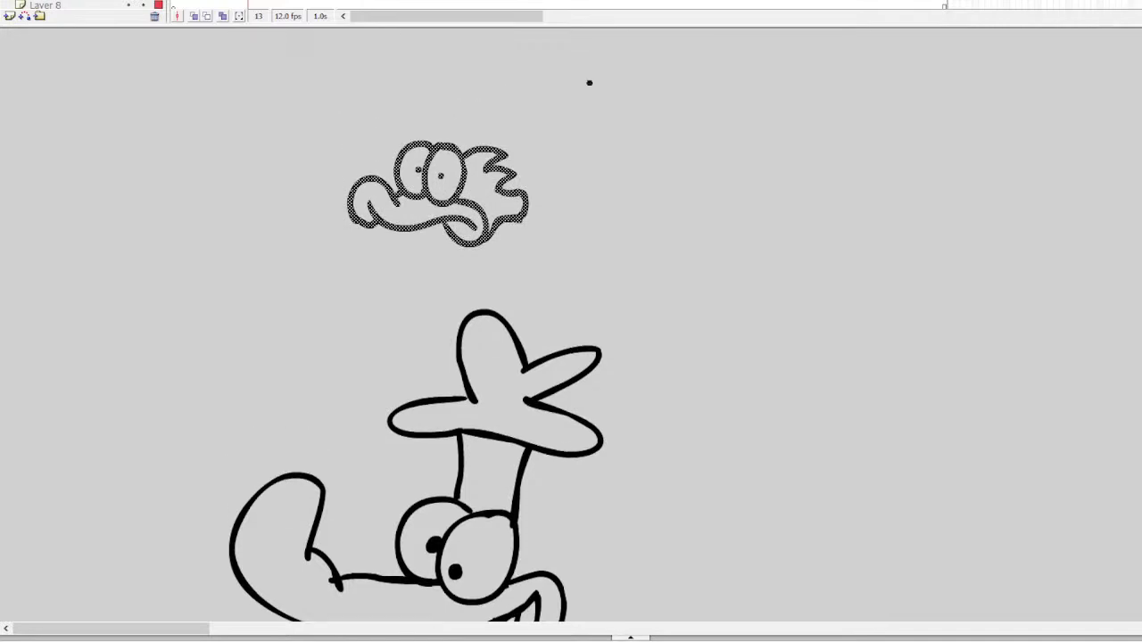
mouse_move(502, 160)
left_mouse_down()
mouse_move(672, 138)
mouse_move(751, 154)
mouse_move(815, 176)
mouse_move(840, 202)
mouse_move(838, 231)
mouse_move(783, 286)
mouse_move(664, 295)
mouse_move(546, 276)
mouse_move(473, 236)
left_mouse_up()
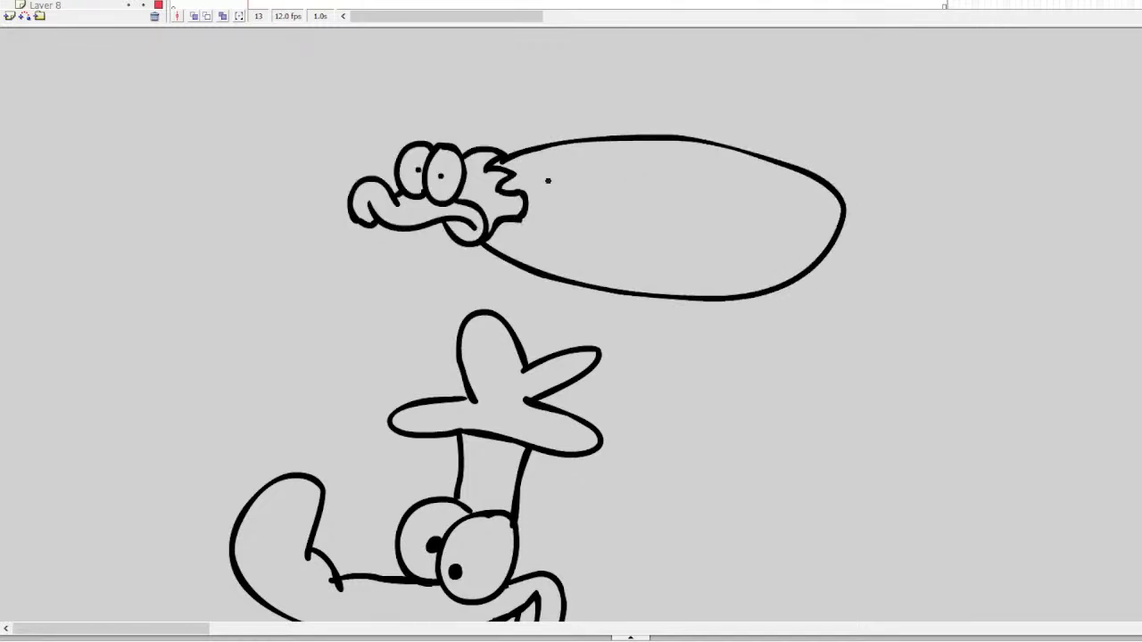
left_click_drag(526, 203, 807, 214)
mouse_move(679, 230)
left_mouse_down()
mouse_move(642, 231)
mouse_move(657, 258)
mouse_move(683, 230)
left_mouse_up()
key("ctrl+z")
key("ctrl+z")
mouse_move(671, 153)
left_mouse_down()
mouse_move(630, 152)
mouse_move(673, 187)
mouse_move(714, 174)
mouse_move(671, 153)
left_mouse_up()
mouse_move(526, 208)
left_mouse_down()
mouse_move(587, 230)
mouse_move(714, 239)
mouse_move(807, 241)
mouse_move(841, 219)
left_mouse_up()
key("ctrl+z")
key("ctrl+z")
Draw the swim ring's oval hole with its inner edge and a scalloped line around the ring's side
mouse_move(663, 158)
left_mouse_down()
mouse_move(619, 157)
mouse_move(655, 218)
mouse_move(789, 193)
mouse_move(665, 159)
mouse_move(767, 169)
left_mouse_up()
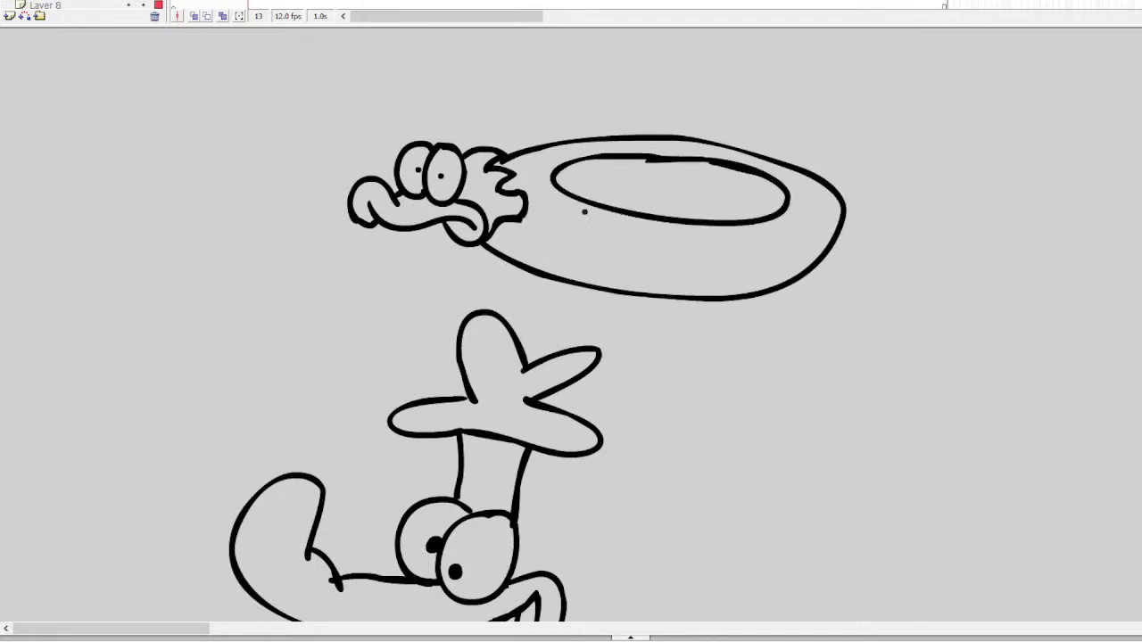
mouse_move(535, 215)
left_mouse_down()
mouse_move(679, 259)
mouse_move(831, 252)
left_mouse_up()
left_click_drag(765, 216, 581, 196)
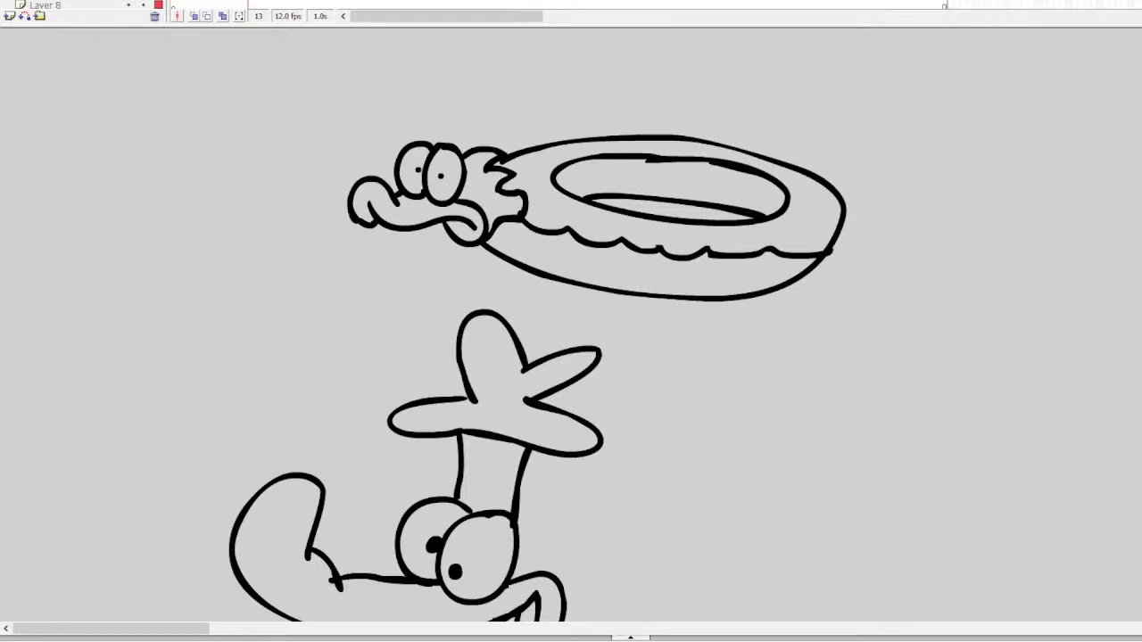
Draw a three-fingered hand gripping the front of the swim ring, with the start of an arm below it
scroll(624, 321, "down", 5)
scroll(625, 322, "up", 5)
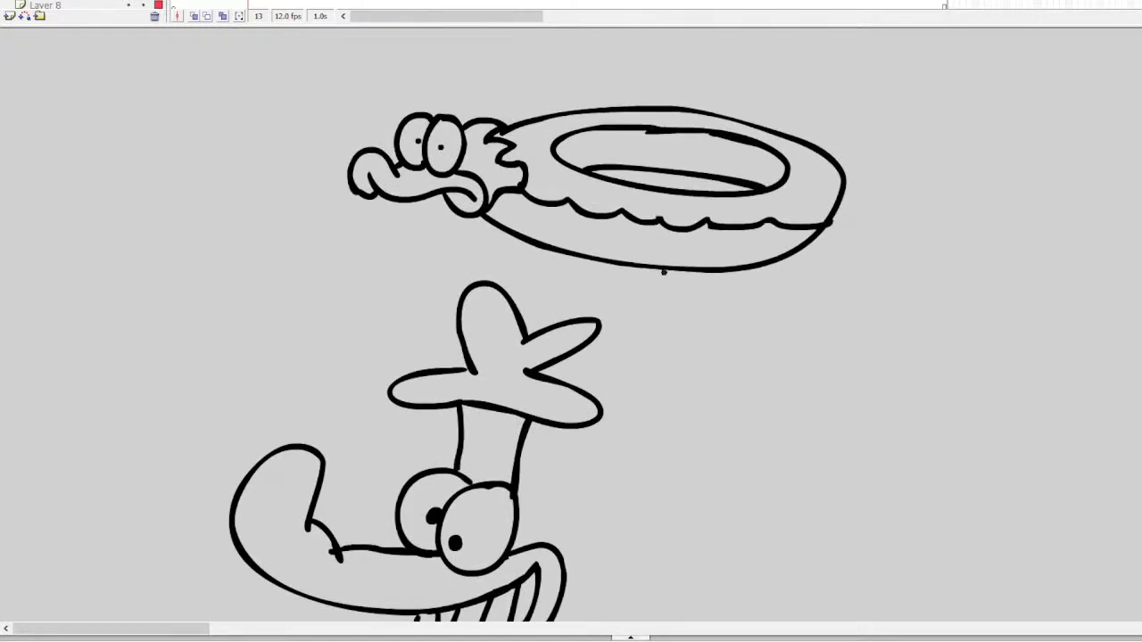
mouse_move(663, 272)
left_mouse_down()
mouse_move(676, 235)
mouse_move(666, 182)
mouse_move(703, 185)
mouse_move(725, 230)
mouse_move(717, 266)
mouse_move(667, 212)
mouse_move(692, 184)
mouse_move(709, 221)
mouse_move(706, 268)
left_mouse_up()
key("ctrl+z")
mouse_move(701, 193)
left_mouse_down()
mouse_move(741, 209)
mouse_move(741, 266)
left_mouse_up()
mouse_move(743, 186)
left_mouse_down()
mouse_move(769, 243)
mouse_move(765, 268)
mouse_move(690, 339)
left_mouse_up()
left_click_drag(668, 268, 641, 435)
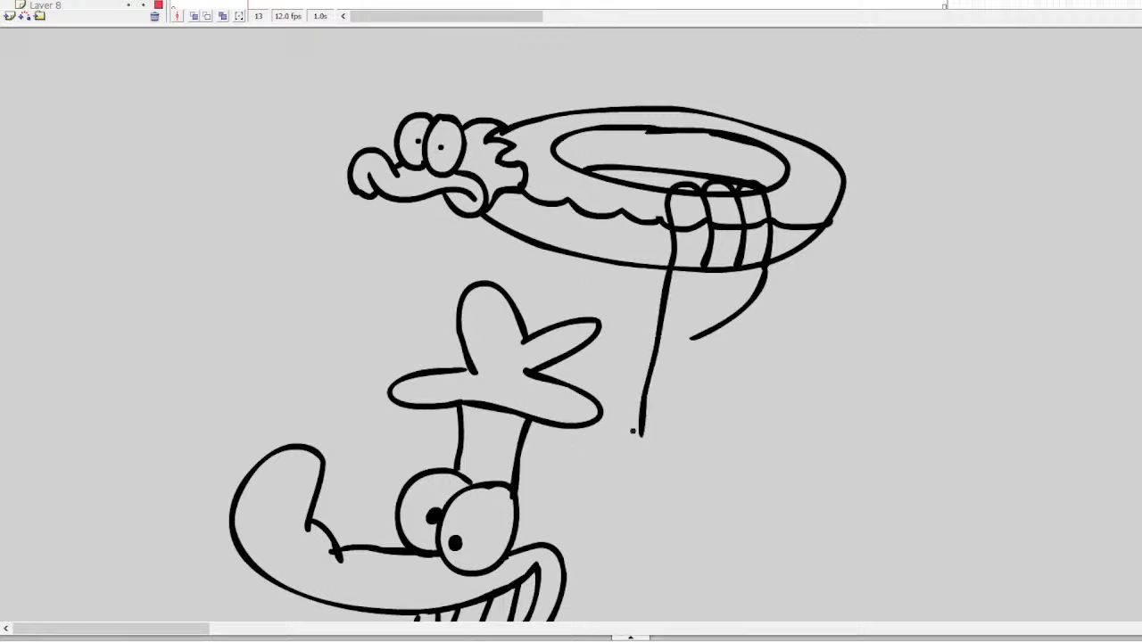
Draw both edges of the long arm running from the hand's wrist down behind the large duck's grin
scroll(571, 322, "down", 10)
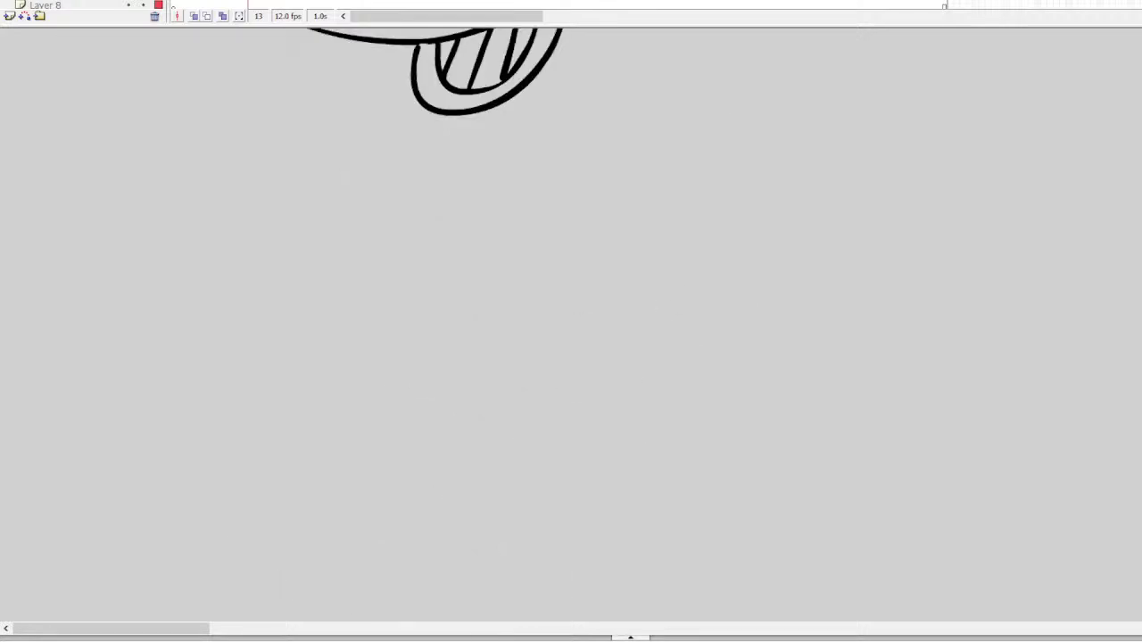
scroll(571, 321, "up", 7)
scroll(571, 321, "down", 1)
mouse_move(698, 124)
left_mouse_down()
mouse_move(632, 351)
mouse_move(590, 446)
left_mouse_up()
mouse_move(641, 213)
left_mouse_down()
mouse_move(581, 348)
mouse_move(538, 413)
left_mouse_up()
key("ctrl+z")
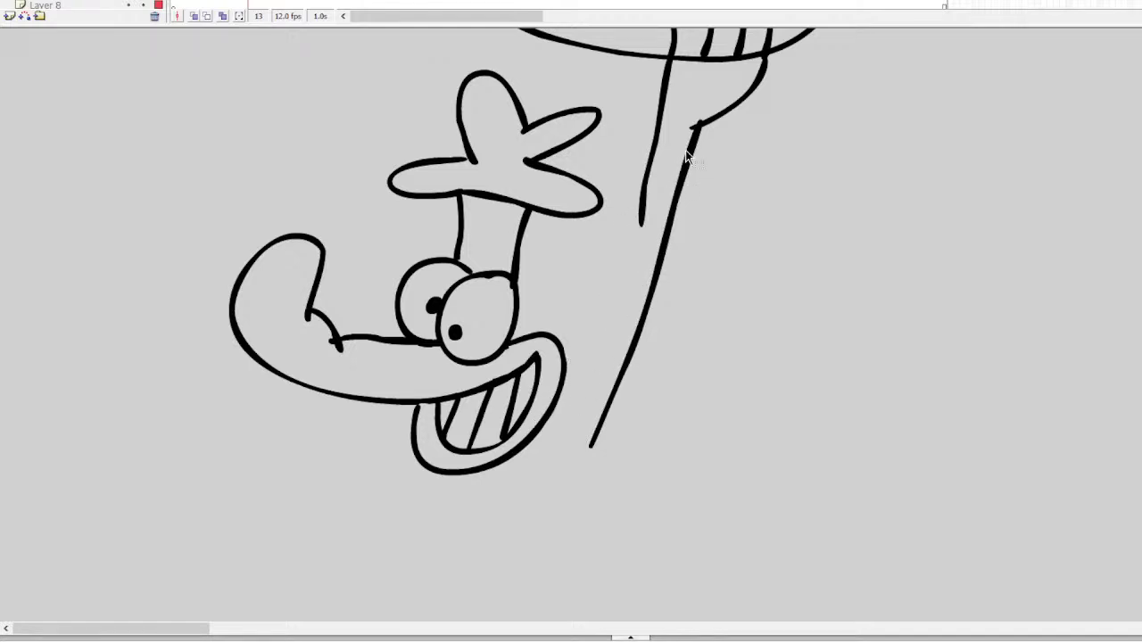
key("ctrl+z")
left_click_drag(698, 130, 561, 455)
key("ctrl+z")
key("ctrl+z")
mouse_move(671, 58)
left_mouse_down()
mouse_move(560, 386)
mouse_move(532, 430)
left_mouse_up()
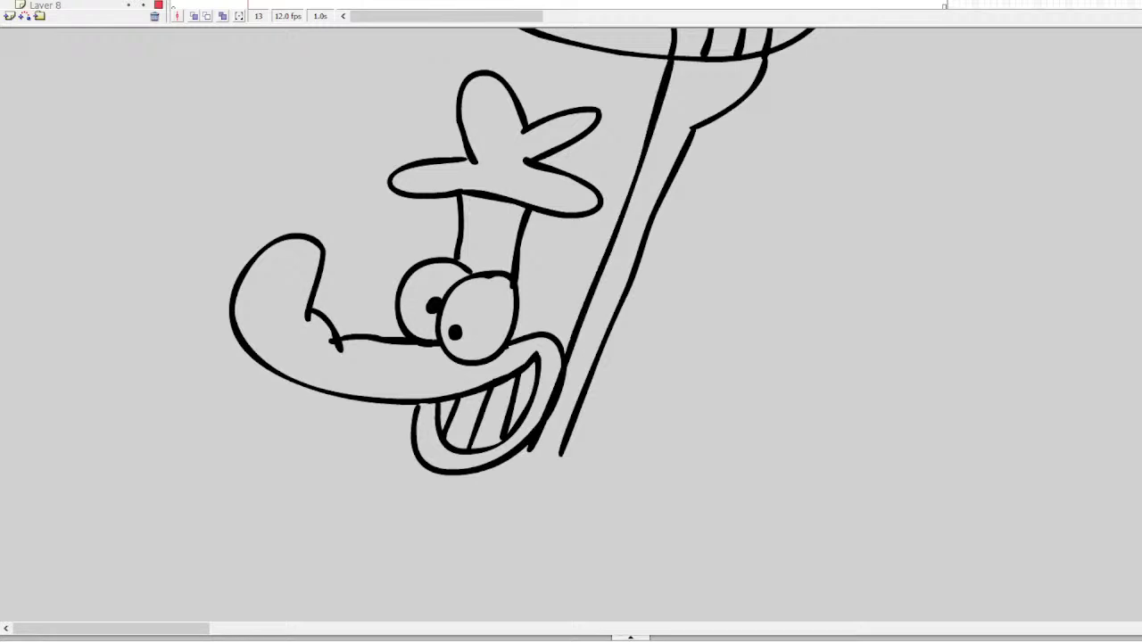
Erase the swim ring lines that cross the three fingers and the palm
scroll(571, 321, "up", 5)
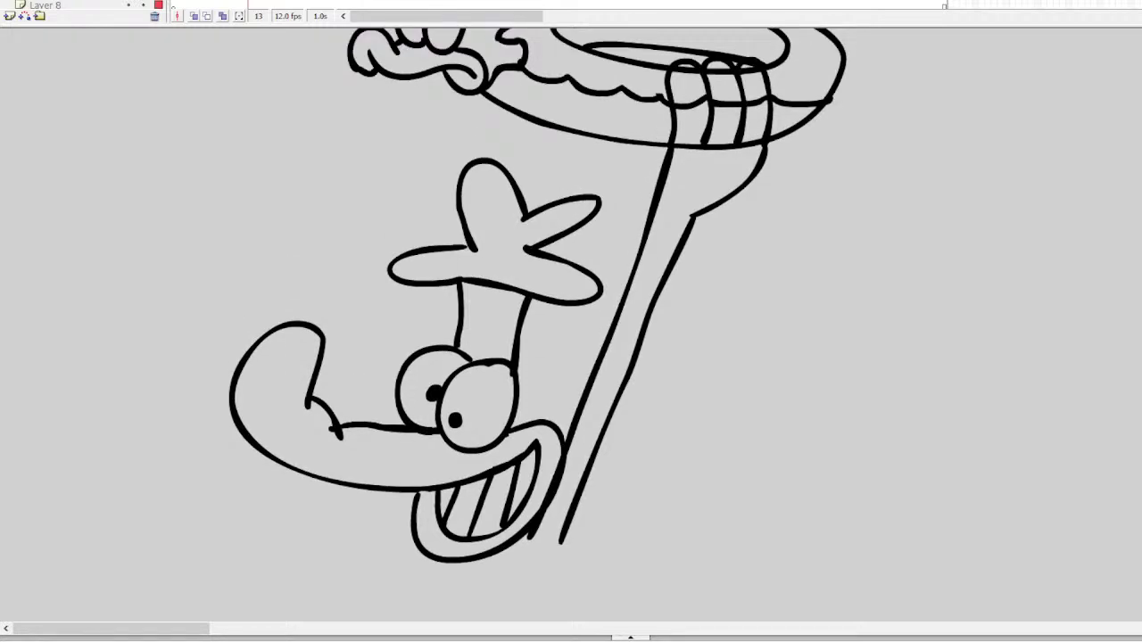
mouse_move(692, 93)
left_mouse_down()
mouse_move(684, 109)
mouse_move(687, 76)
left_mouse_up()
key("ctrl+z")
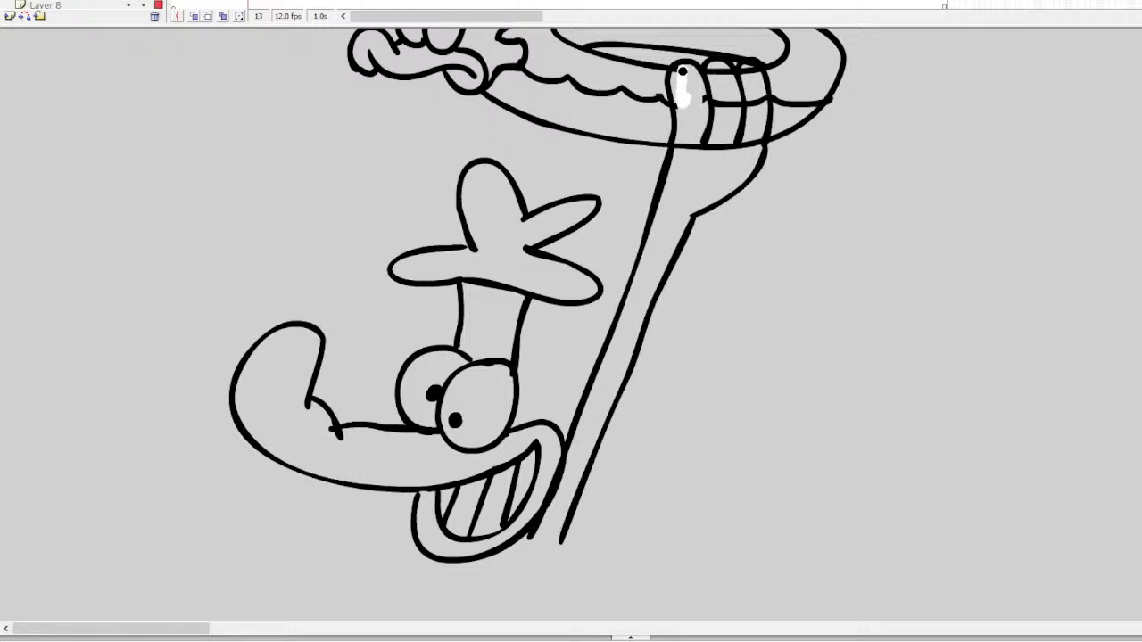
key("ctrl+z")
mouse_move(691, 134)
left_mouse_down()
mouse_move(682, 147)
mouse_move(707, 147)
left_mouse_up()
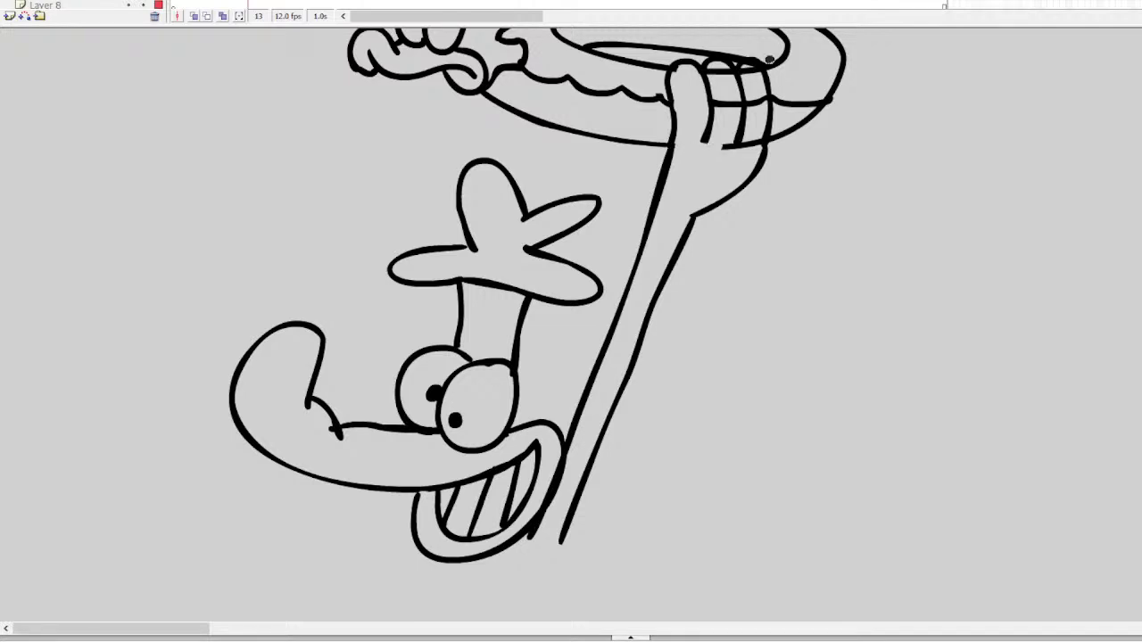
mouse_move(722, 95)
left_mouse_down()
mouse_move(721, 107)
mouse_move(713, 66)
mouse_move(725, 73)
mouse_move(734, 116)
left_mouse_up()
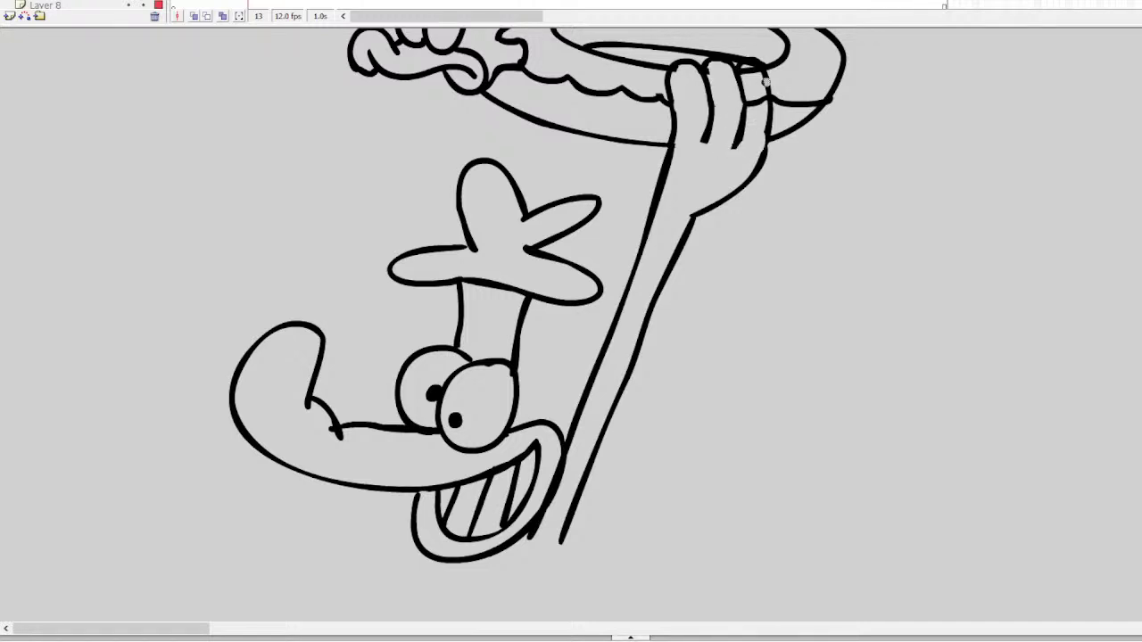
mouse_move(750, 74)
left_mouse_down()
mouse_move(754, 107)
mouse_move(755, 93)
left_mouse_up()
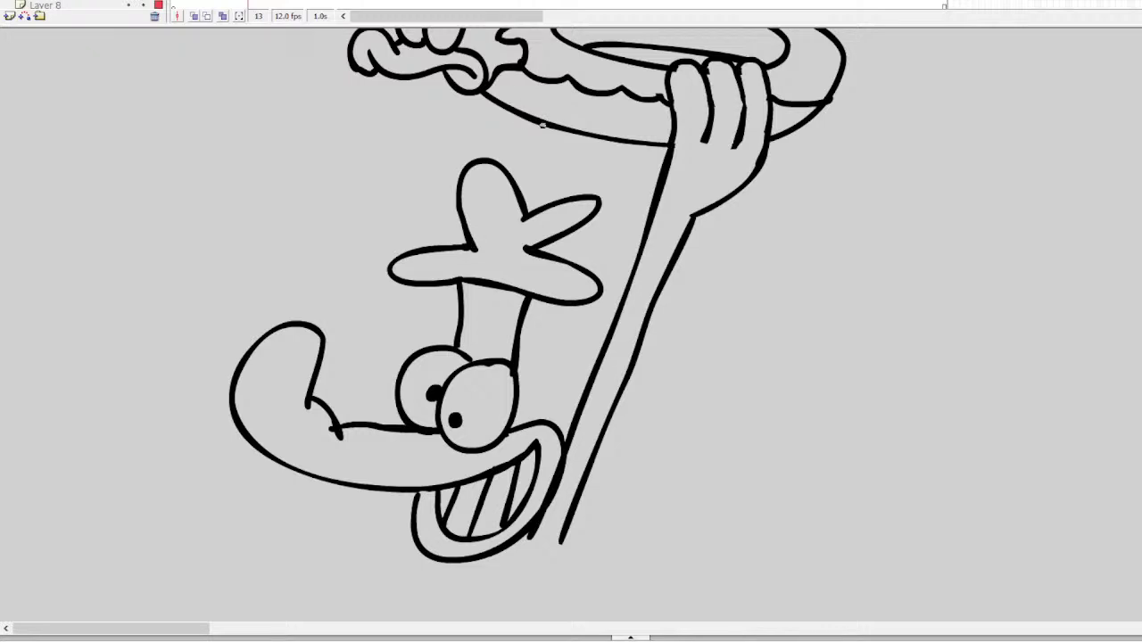
left_click_drag(581, 134, 531, 202)
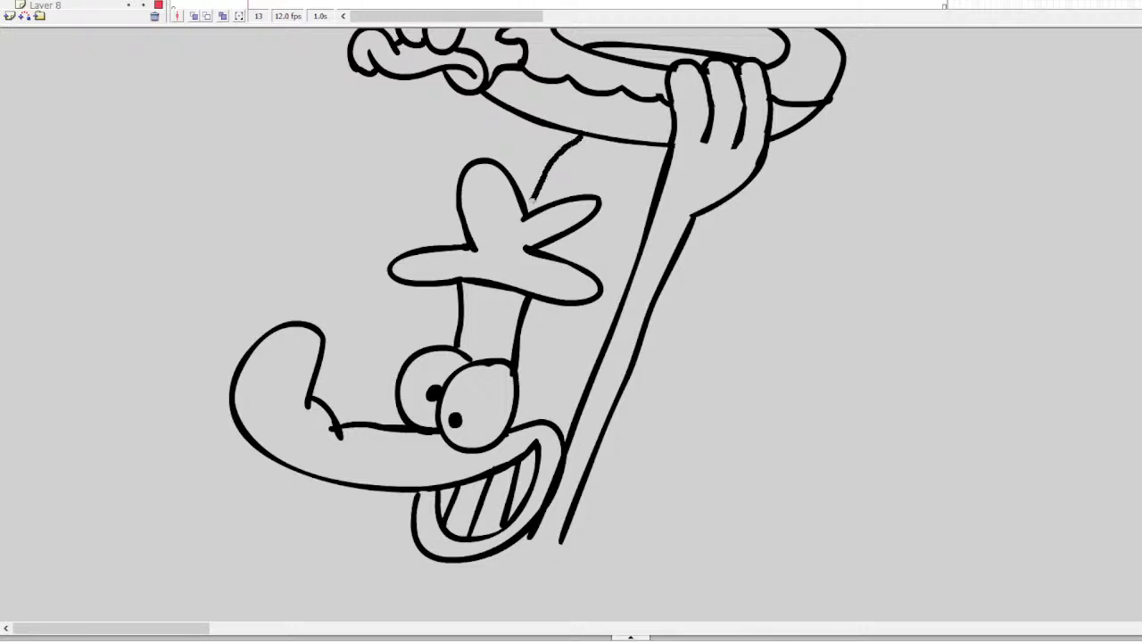
left_click_drag(533, 127, 510, 168)
key("ctrl+z")
key("ctrl+z")
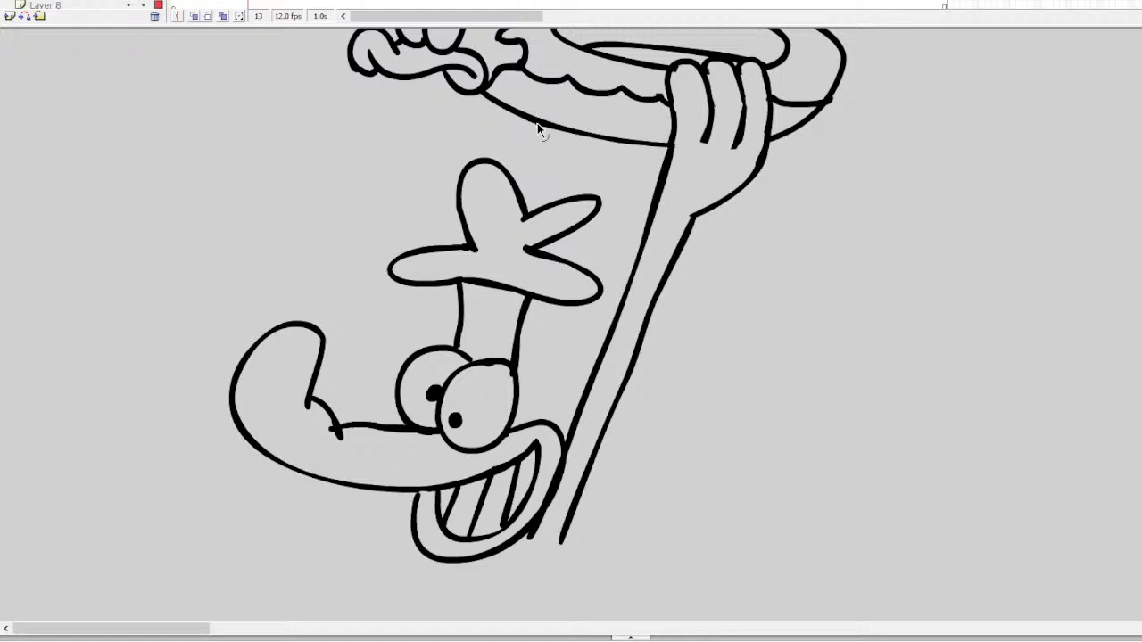
Draw the second arm from the ring's underside down behind the tuft to the duck's eyes
mouse_move(539, 127)
left_mouse_down()
mouse_move(508, 163)
mouse_move(523, 139)
mouse_move(477, 137)
mouse_move(492, 160)
mouse_move(446, 239)
left_mouse_up()
key("ctrl+z")
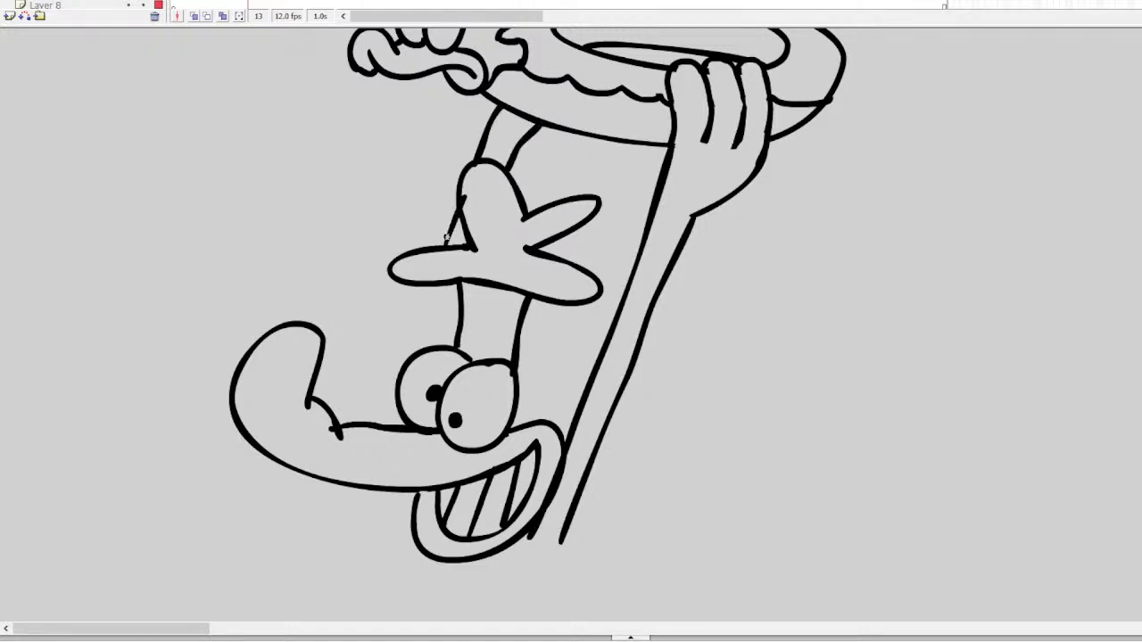
key("ctrl+z")
left_click_drag(463, 201, 427, 342)
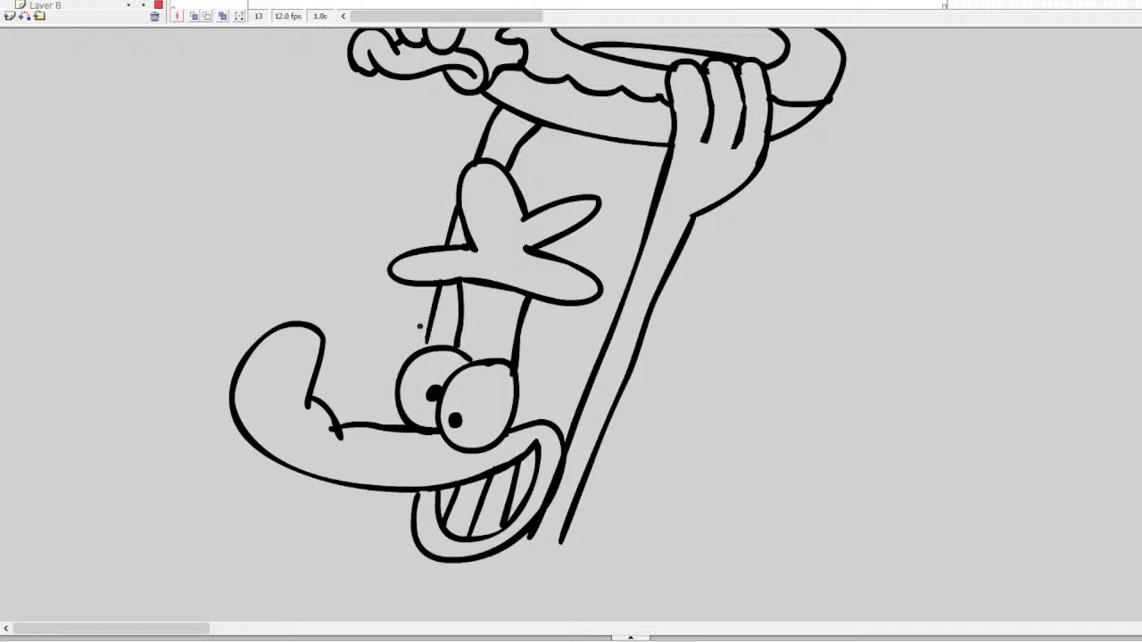
key("ctrl+z")
mouse_move(441, 284)
left_mouse_down()
mouse_move(424, 348)
mouse_move(449, 331)
mouse_move(455, 285)
left_mouse_up()
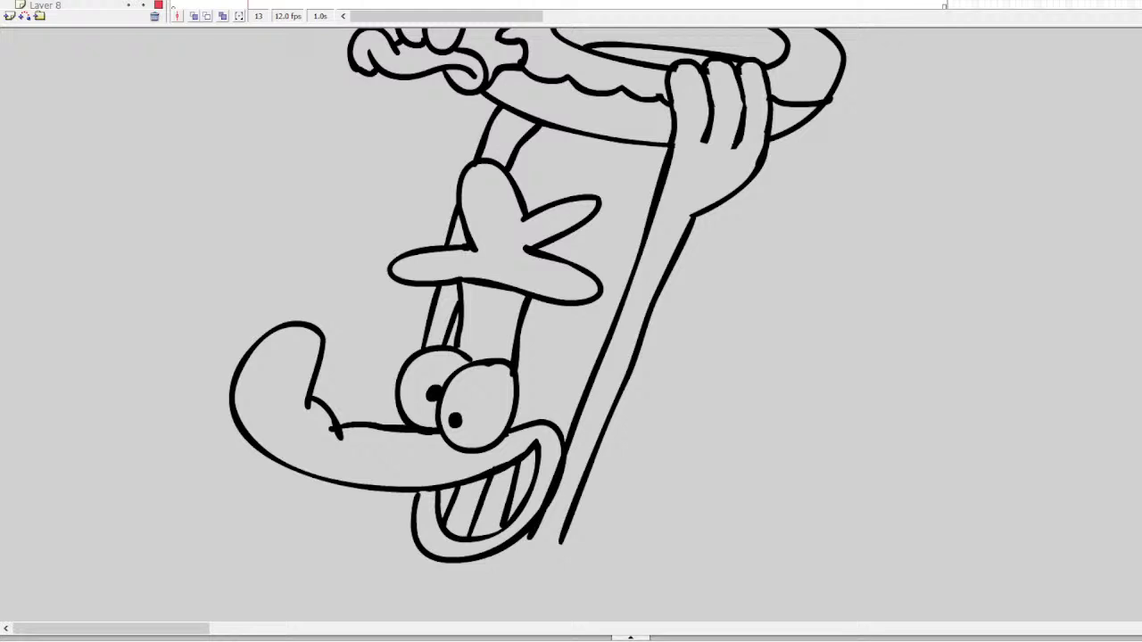
Draw the shoulder and back line, the jagged neck edge and pointed chest lines below the duck's grinning mouth
scroll(592, 60, "down", 5)
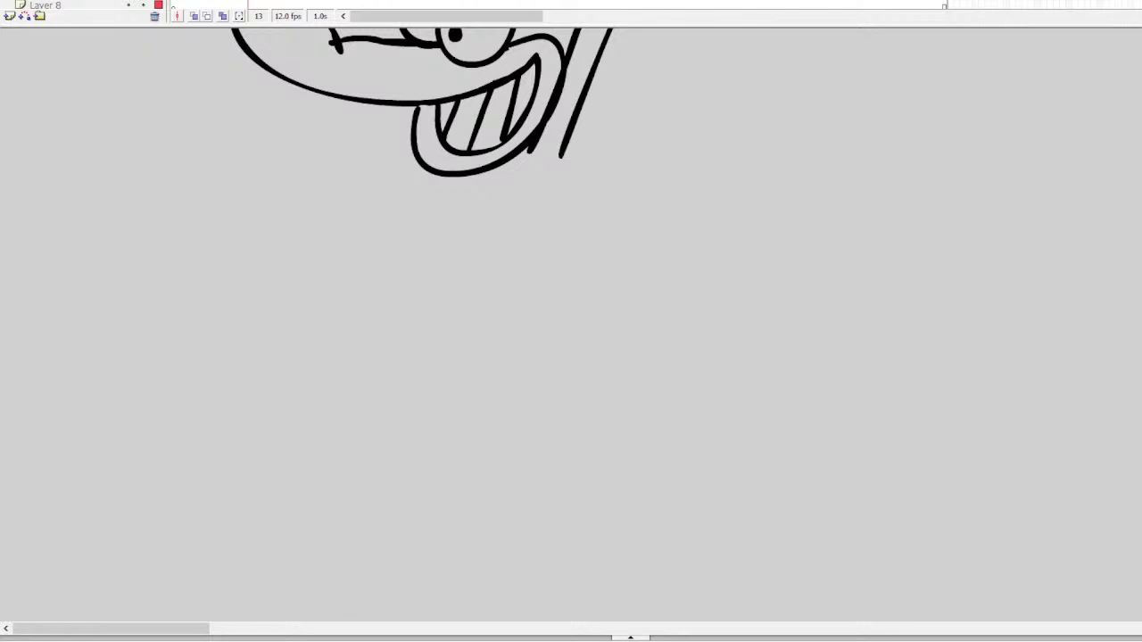
mouse_move(568, 150)
left_mouse_down()
mouse_move(523, 199)
mouse_move(474, 296)
left_mouse_up()
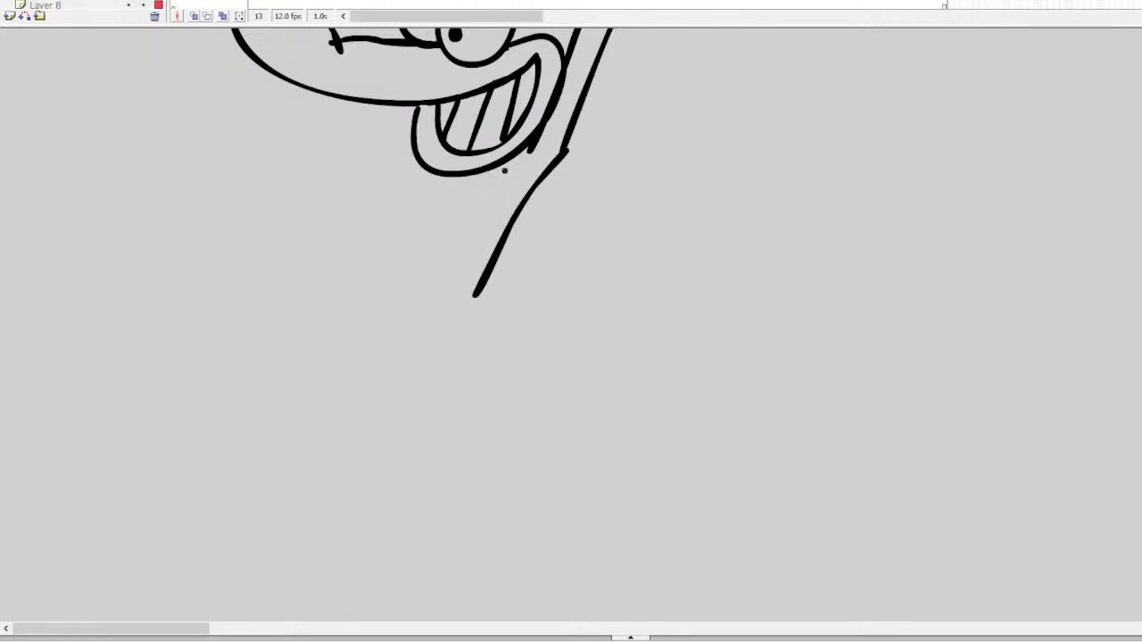
mouse_move(534, 148)
left_mouse_down()
mouse_move(485, 206)
mouse_move(464, 187)
mouse_move(452, 197)
mouse_move(427, 190)
left_mouse_up()
scroll(427, 191, "up", 5)
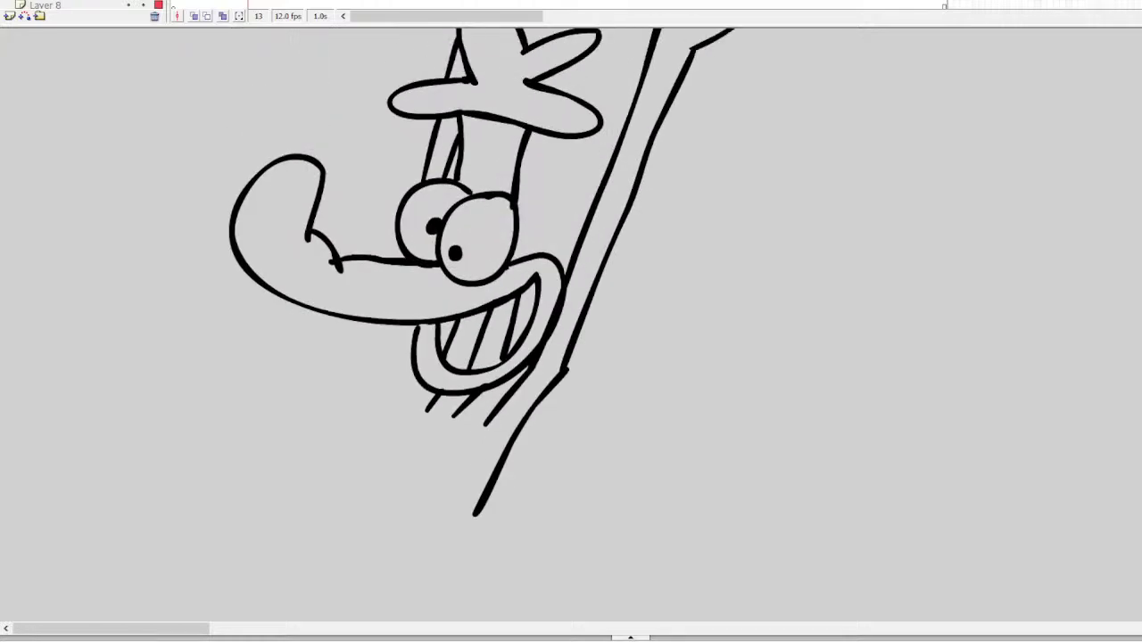
key("ctrl+z")
mouse_move(408, 287)
left_mouse_down()
mouse_move(400, 375)
mouse_move(437, 387)
mouse_move(459, 377)
mouse_move(471, 406)
left_mouse_up()
left_click_drag(407, 359, 399, 401)
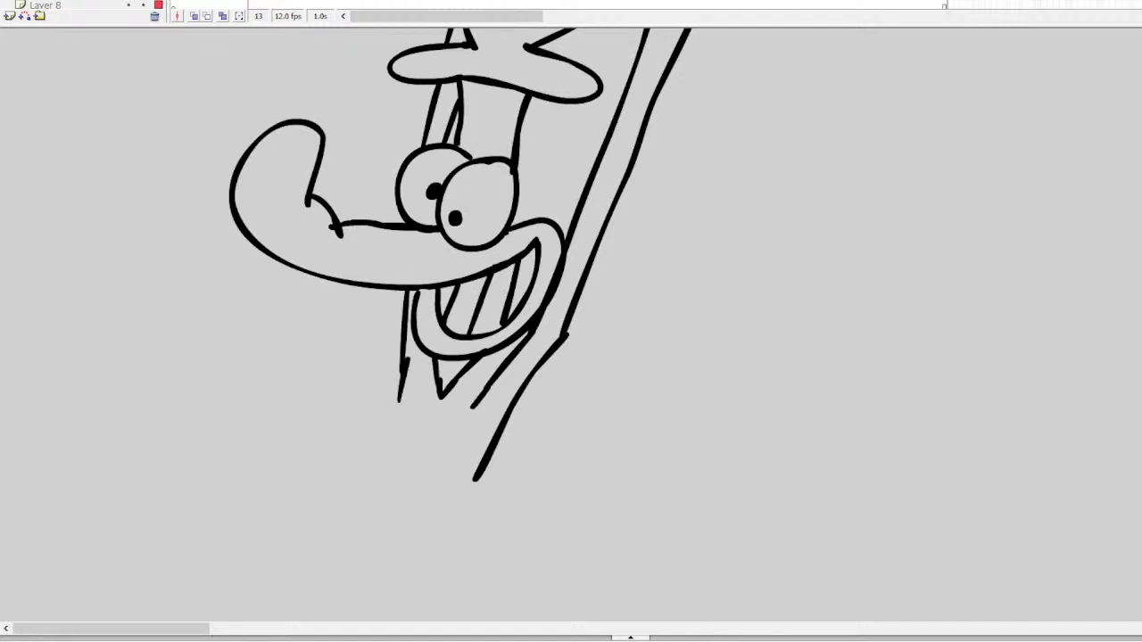
Draw the duck's pear-shaped body ending in spiky tail feathers, with a round tail curve behind them
scroll(571, 321, "down", 5)
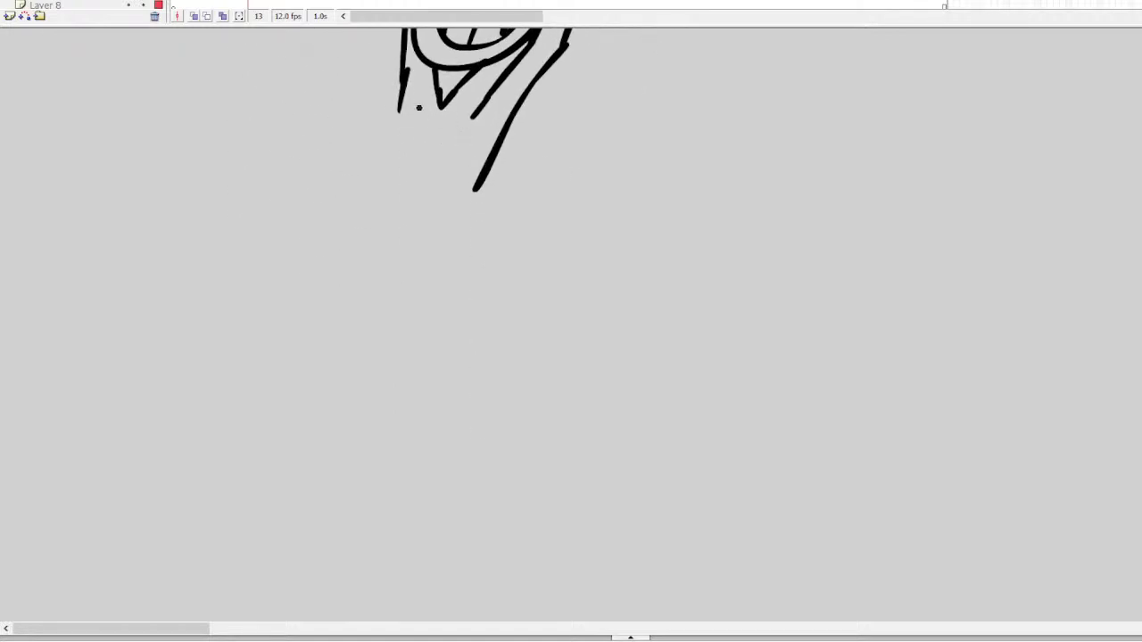
mouse_move(420, 120)
left_mouse_down()
mouse_move(382, 161)
mouse_move(344, 285)
mouse_move(383, 349)
left_mouse_up()
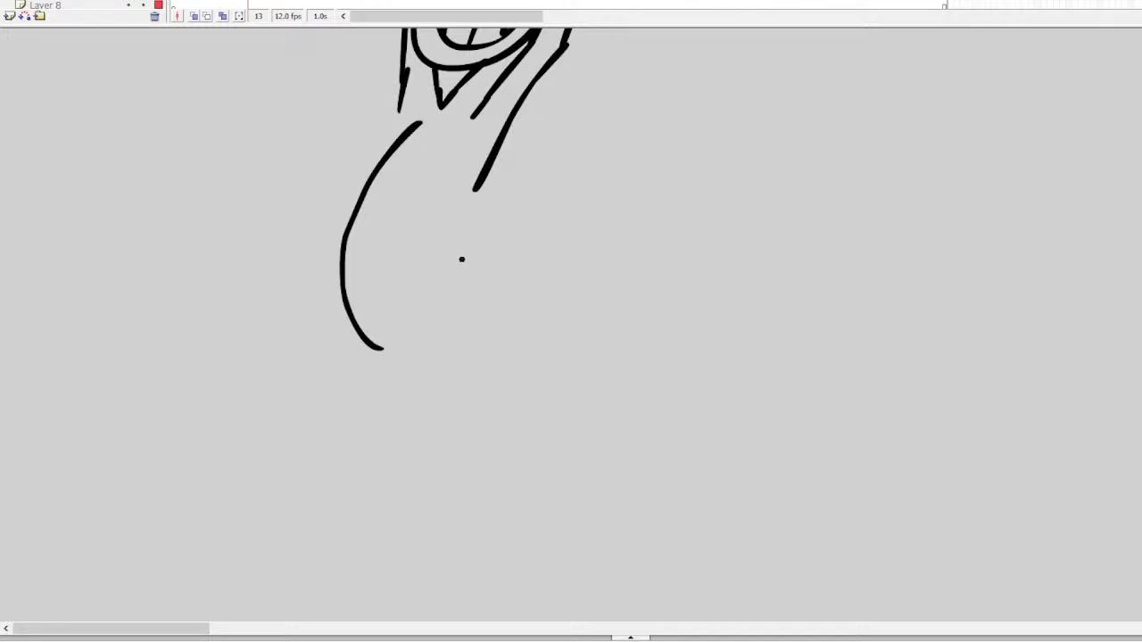
mouse_move(475, 189)
left_mouse_down()
mouse_move(482, 236)
mouse_move(540, 309)
mouse_move(600, 323)
left_mouse_up()
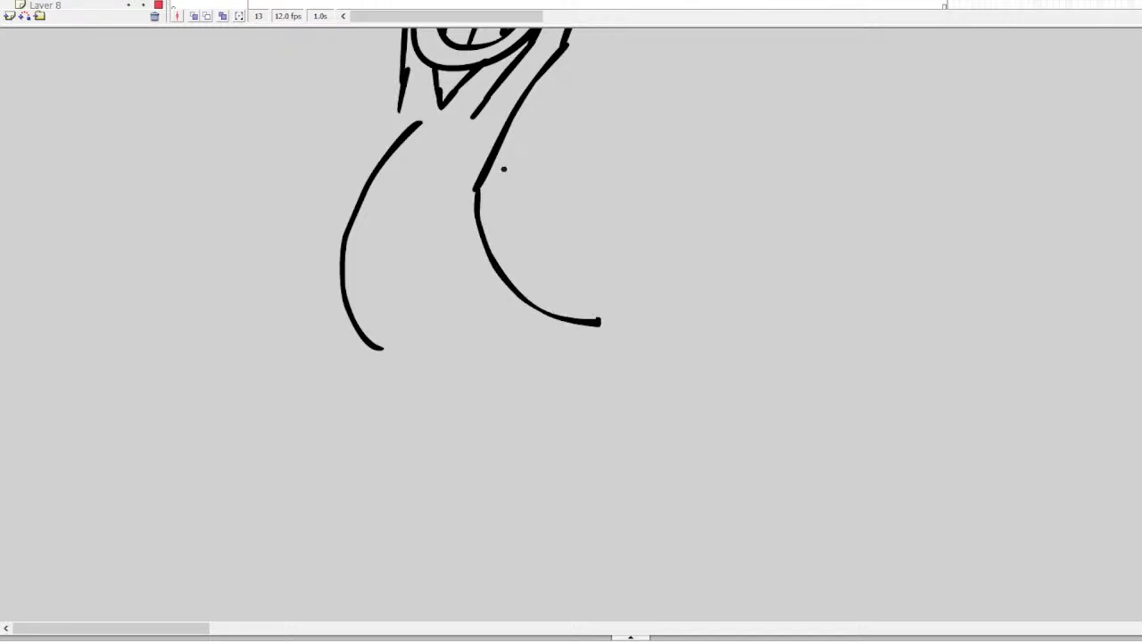
key("ctrl+z")
mouse_move(477, 187)
left_mouse_down()
mouse_move(474, 239)
mouse_move(524, 282)
mouse_move(538, 261)
mouse_move(540, 308)
mouse_move(580, 305)
mouse_move(559, 347)
mouse_move(580, 361)
mouse_move(442, 364)
mouse_move(357, 336)
left_mouse_up()
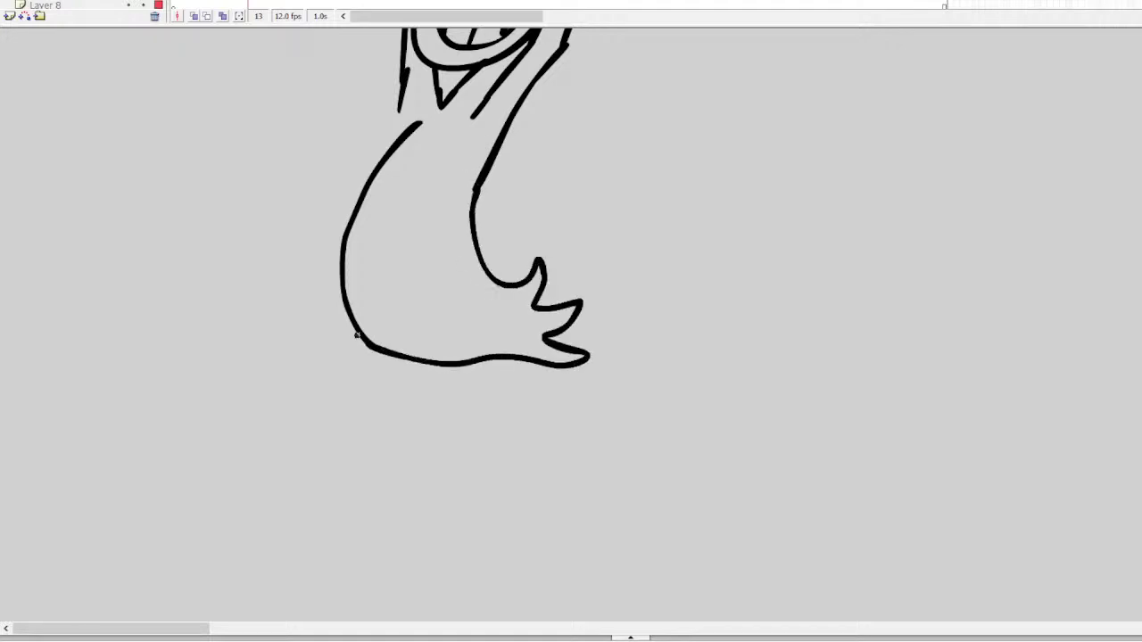
mouse_move(548, 274)
left_mouse_down()
mouse_move(606, 291)
mouse_move(570, 338)
left_mouse_up()
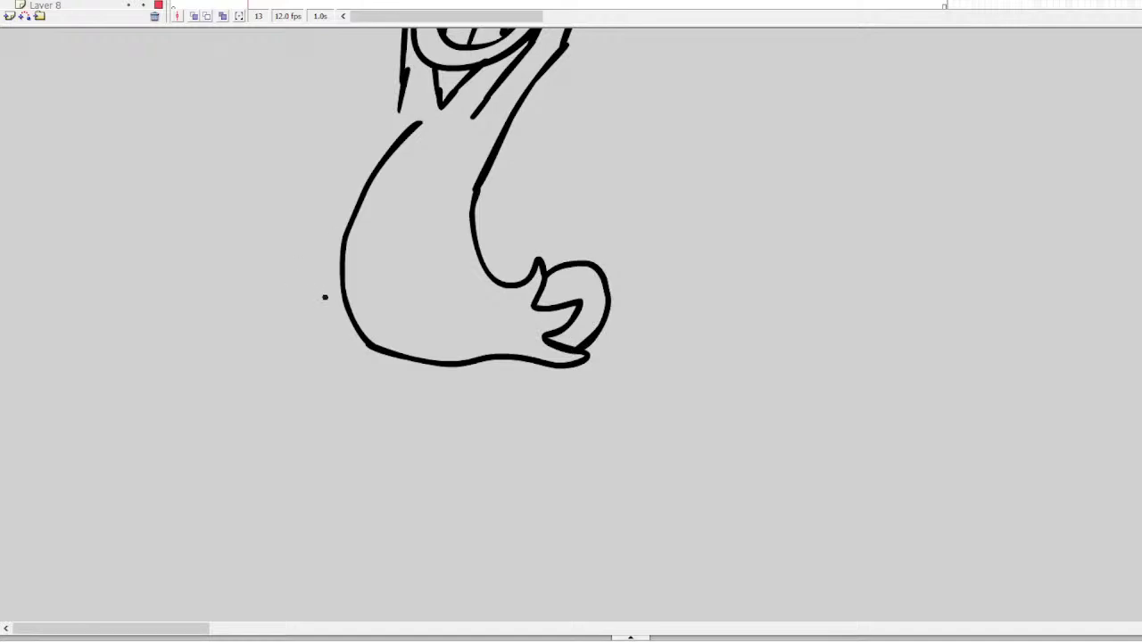
Draw two thin bent legs with large three-toed feet and extend the jagged neck edge toward the body
mouse_move(348, 306)
left_mouse_down()
mouse_move(307, 280)
mouse_move(245, 360)
left_mouse_up()
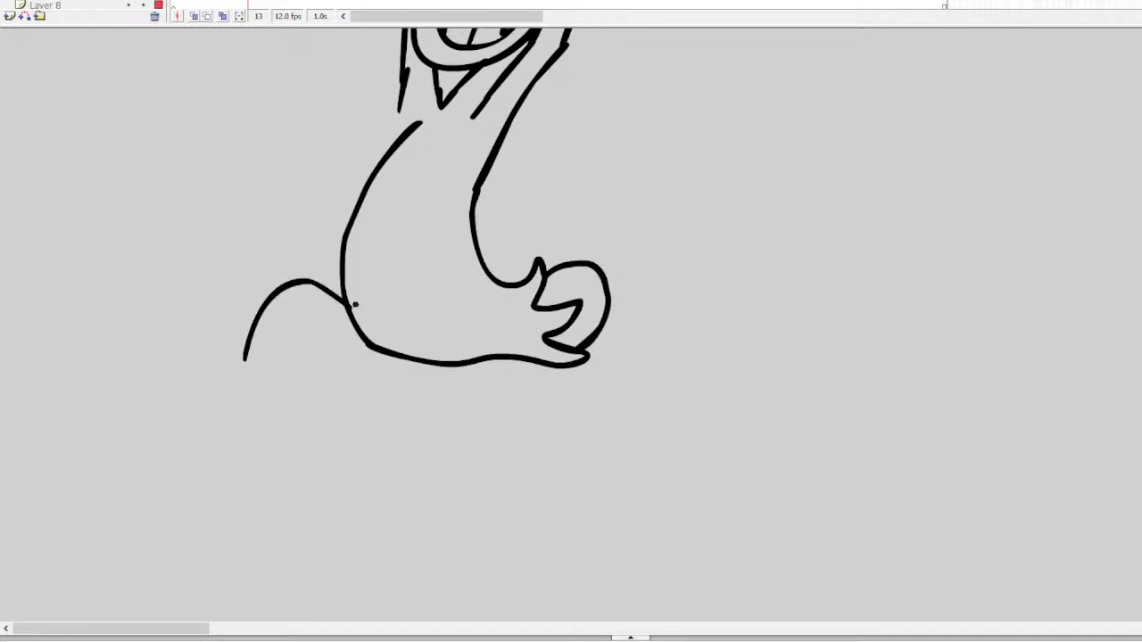
mouse_move(362, 340)
left_mouse_down()
mouse_move(290, 308)
mouse_move(253, 348)
mouse_move(277, 366)
mouse_move(289, 436)
mouse_move(223, 454)
mouse_move(172, 533)
mouse_move(137, 448)
mouse_move(140, 462)
mouse_move(96, 477)
mouse_move(129, 414)
mouse_move(76, 401)
mouse_move(249, 353)
left_mouse_up()
mouse_move(456, 364)
left_mouse_down()
mouse_move(487, 412)
mouse_move(602, 444)
mouse_move(600, 513)
mouse_move(648, 540)
mouse_move(694, 519)
mouse_move(651, 535)
mouse_move(708, 552)
mouse_move(688, 497)
mouse_move(724, 514)
mouse_move(747, 487)
mouse_move(703, 464)
mouse_move(650, 370)
mouse_move(612, 376)
mouse_move(604, 410)
mouse_move(575, 420)
mouse_move(533, 405)
mouse_move(492, 360)
left_mouse_up()
key("ctrl+z")
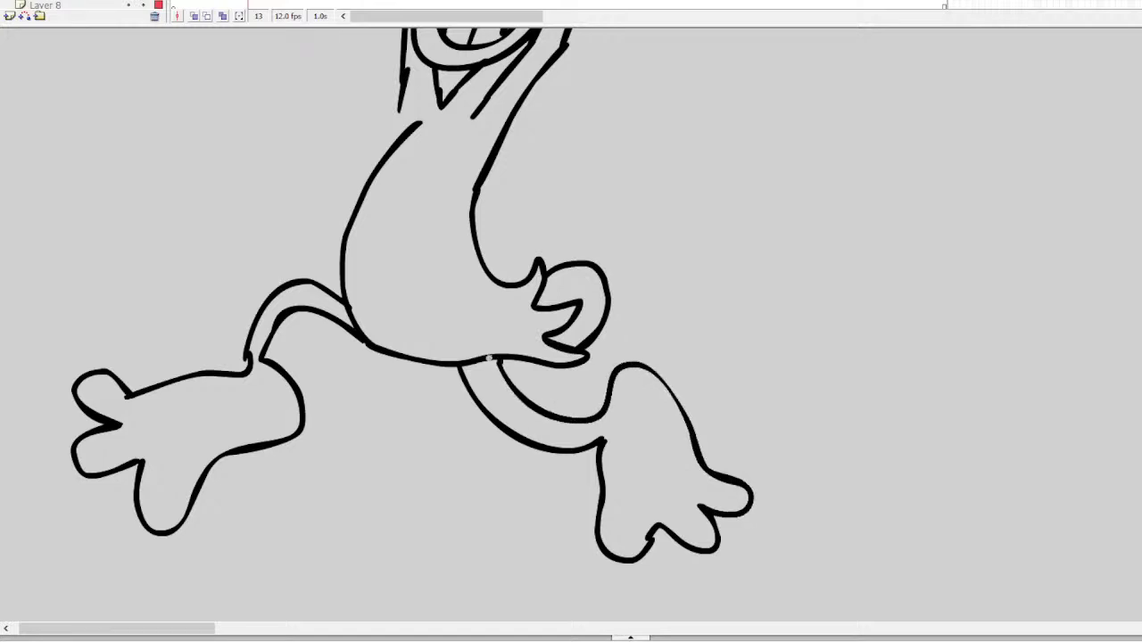
left_click_drag(401, 111, 395, 136)
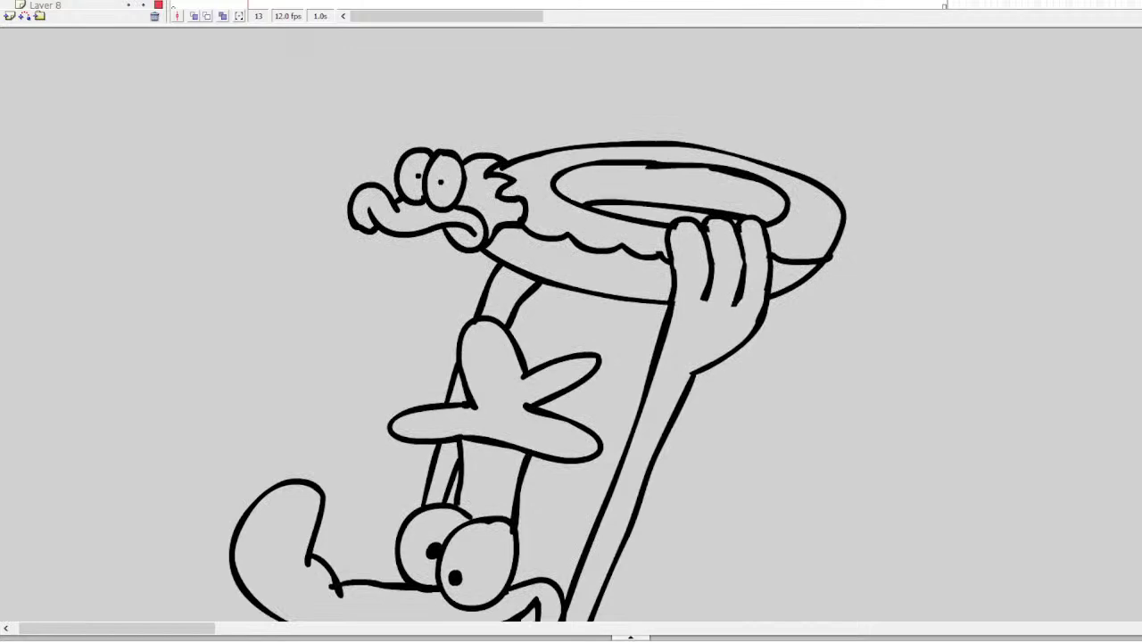
Cross out "Yuckie Duck" in the failed pilots list with a red line on its layer
scroll(571, 325, "down", 5)
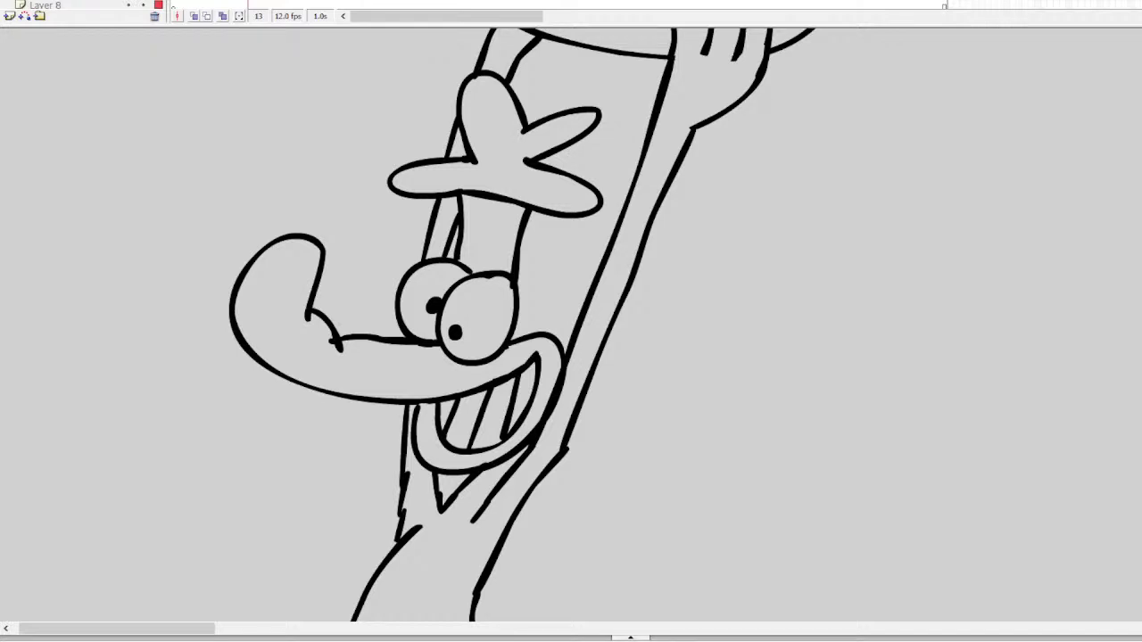
key("ctrl+minus")
scroll(250, 342, "down", 1)
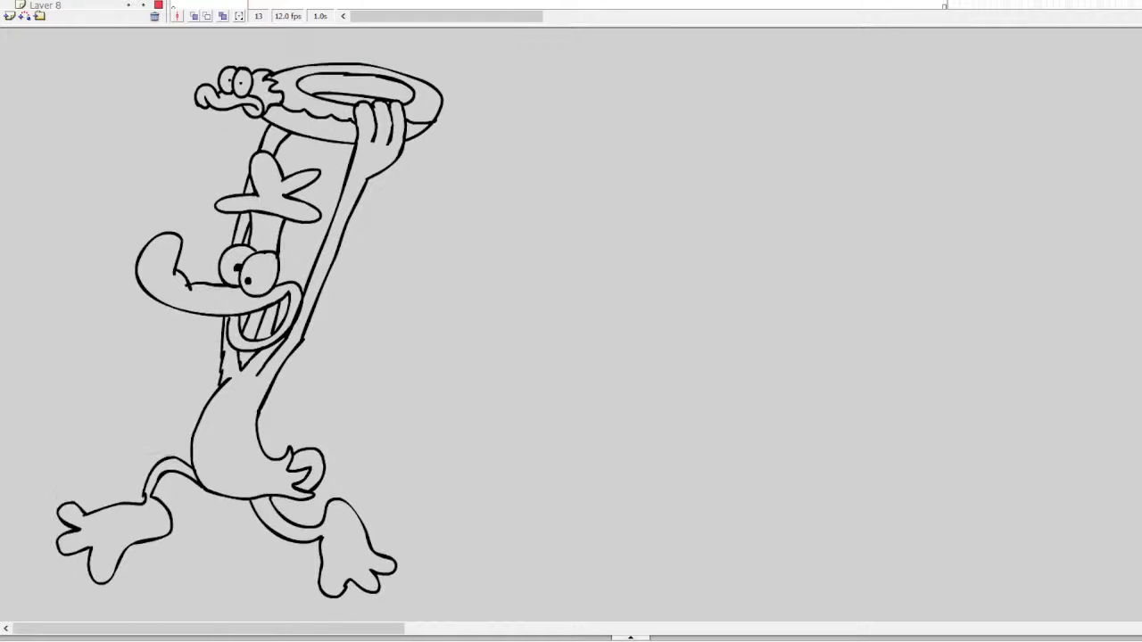
left_click_drag(331, 625, 580, 630)
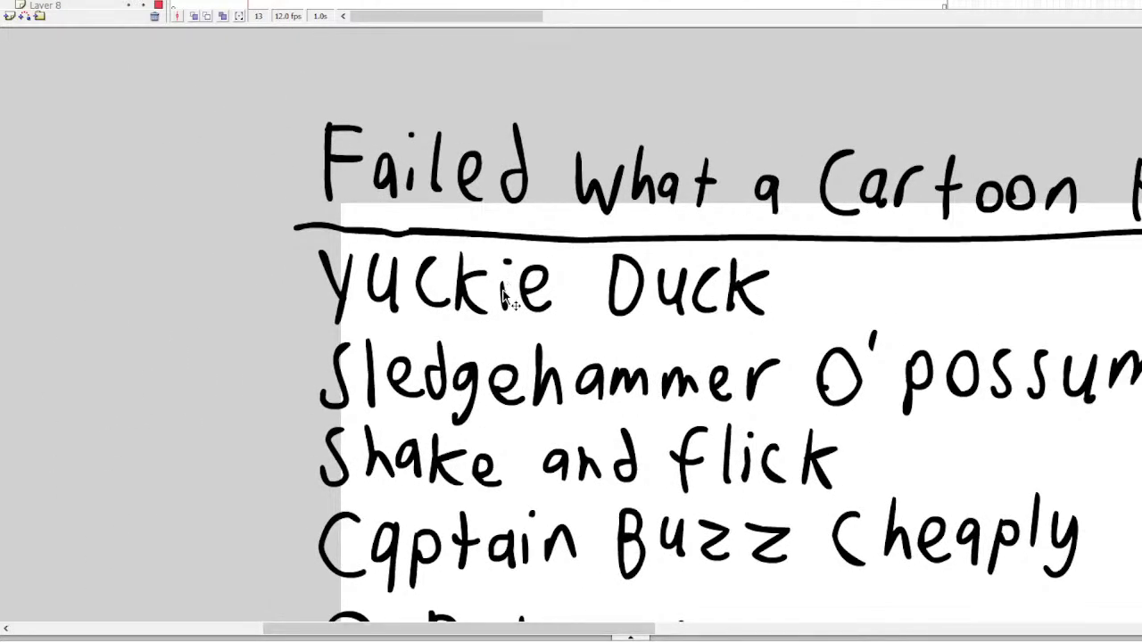
left_click(204, 4)
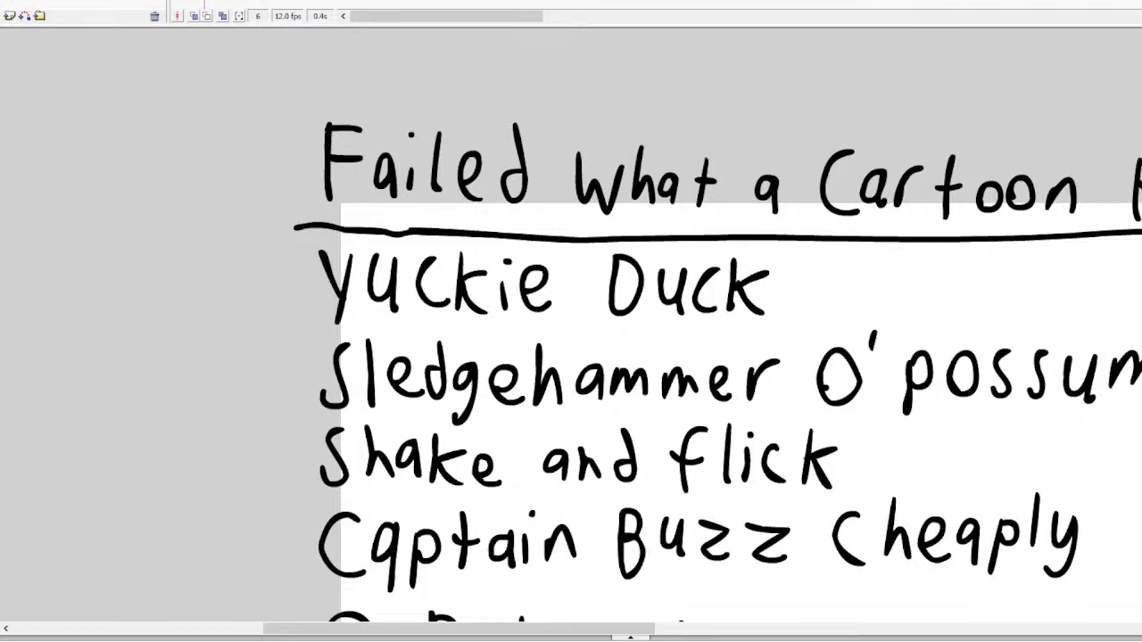
mouse_move(786, 291)
left_mouse_down()
mouse_move(496, 298)
mouse_move(314, 278)
left_mouse_up()
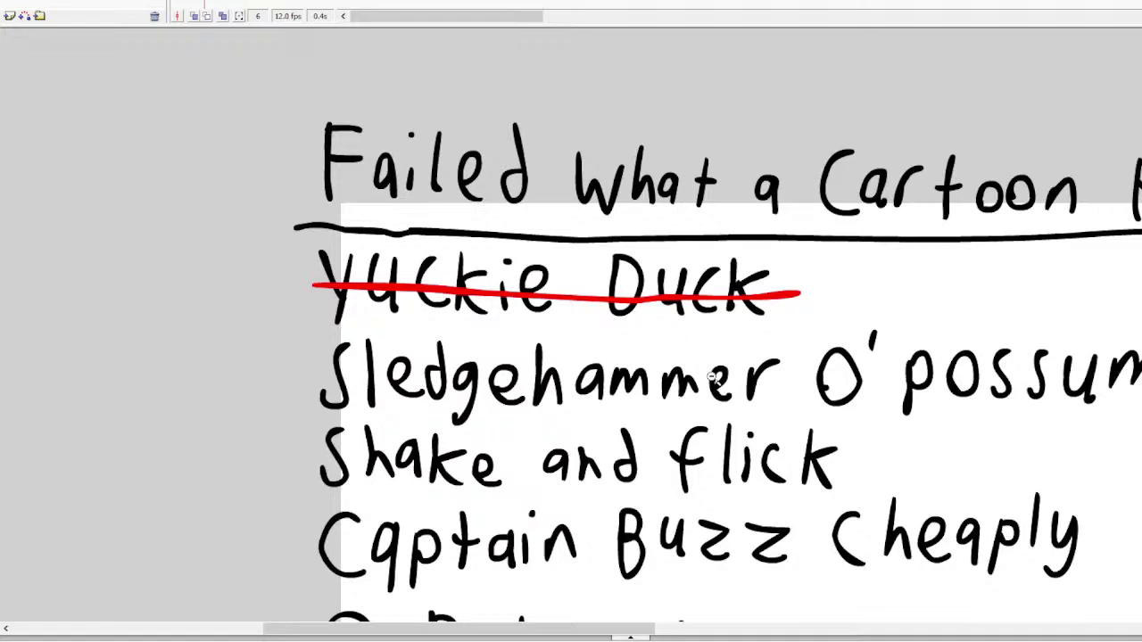
key("ctrl+minus")
left_click_drag(572, 629, 811, 620)
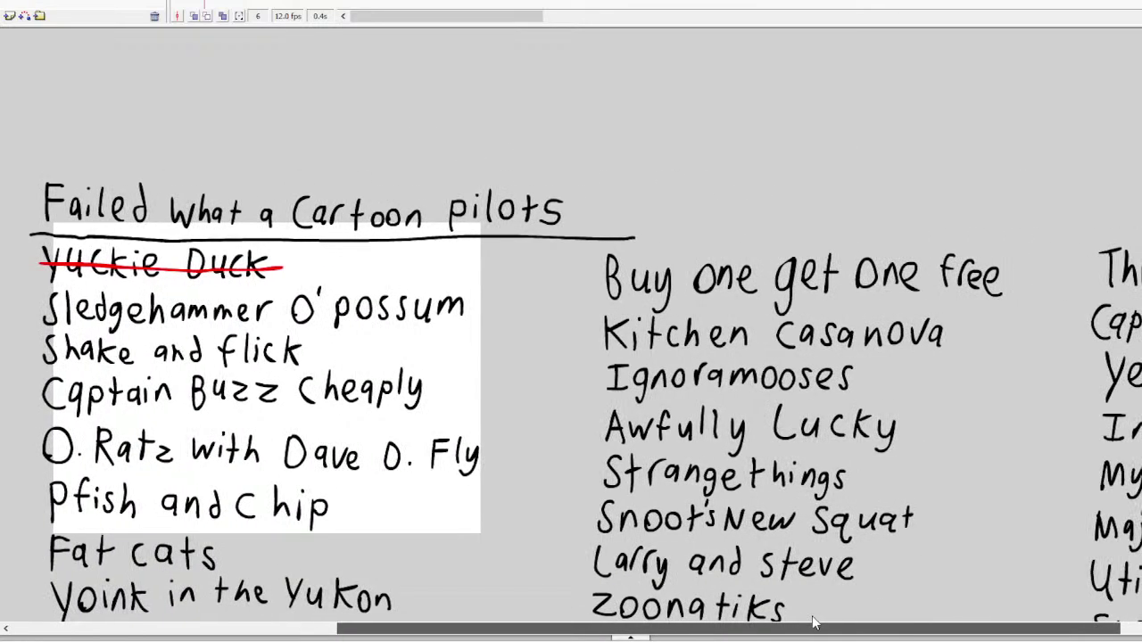
key("ctrl+minus")
scroll(486, 332, "down", 3)
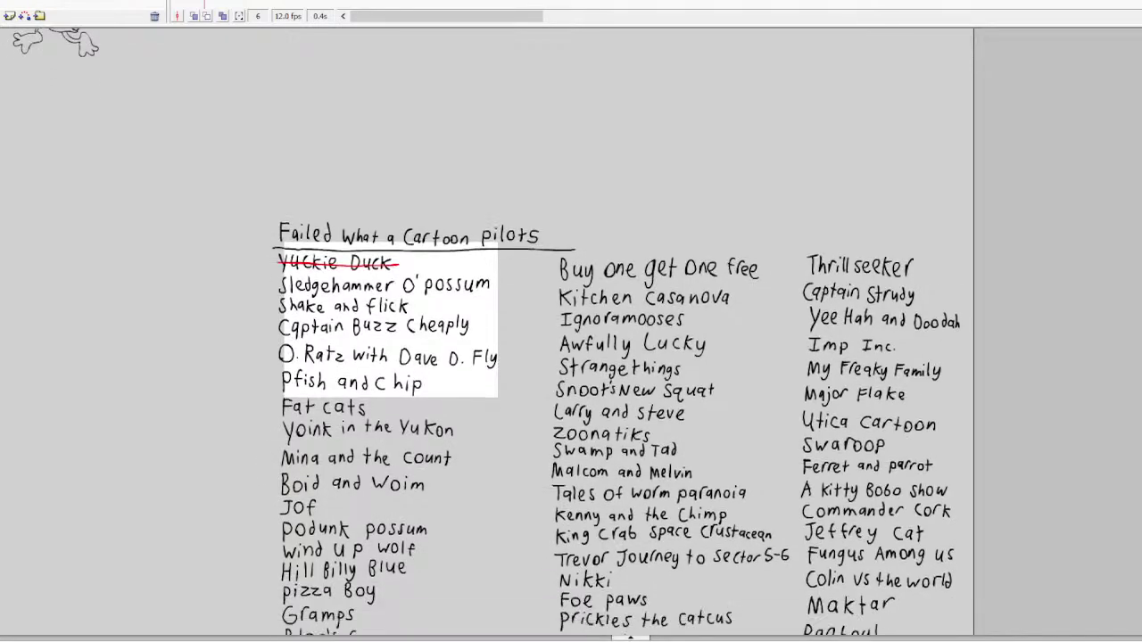
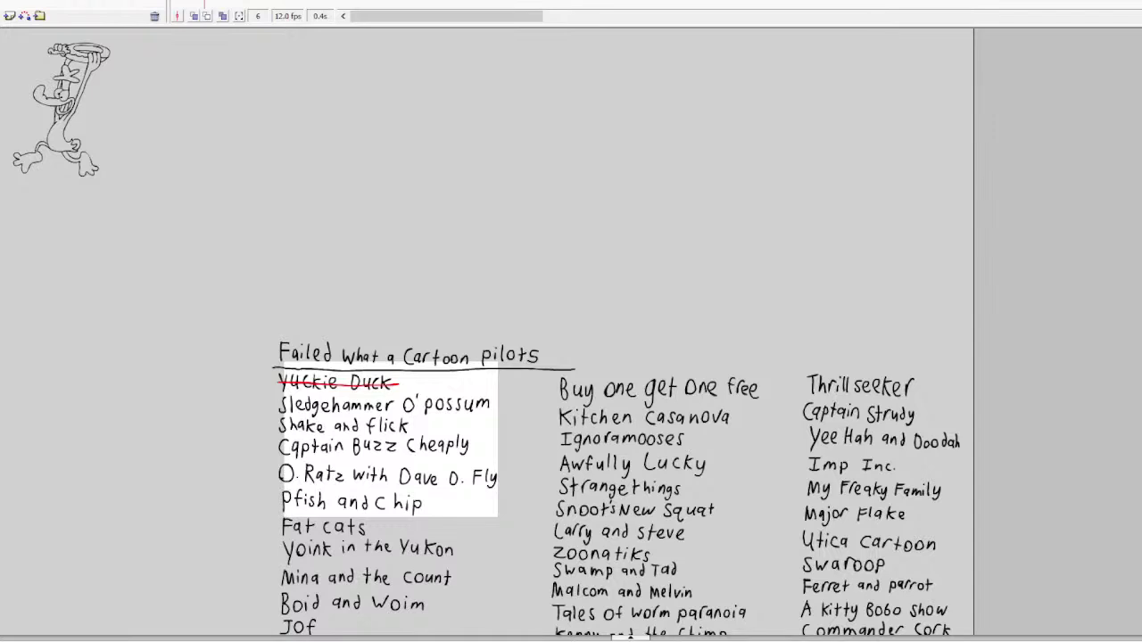
Draw a tall oval eye with a half-closed lid and black pupil in the empty area beside the duck
left_click(214, 117)
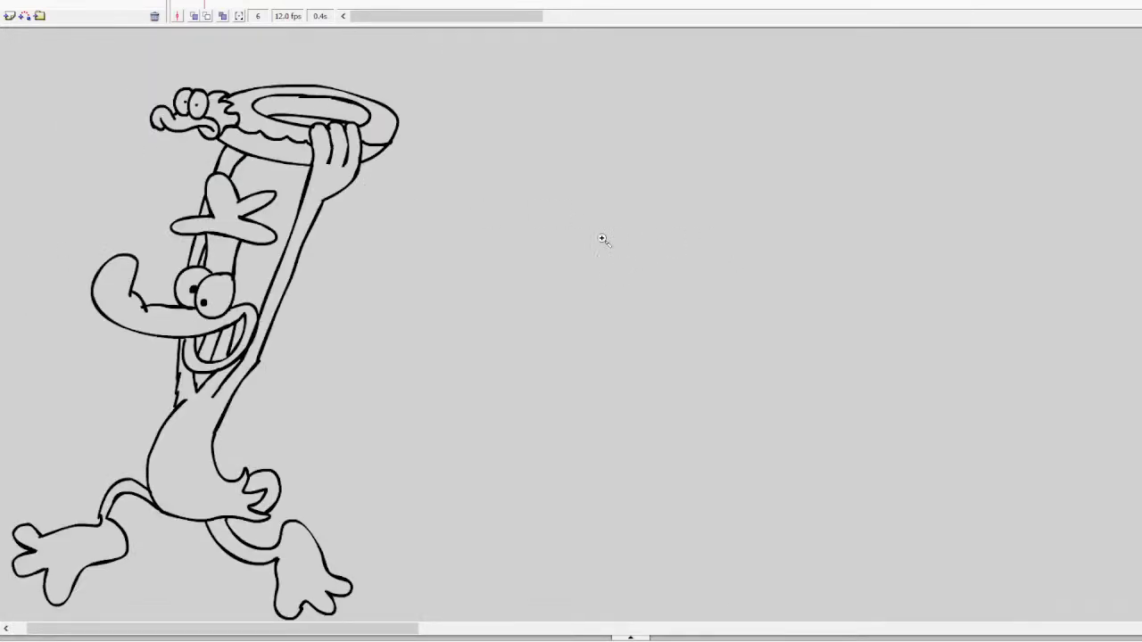
left_click(669, 250)
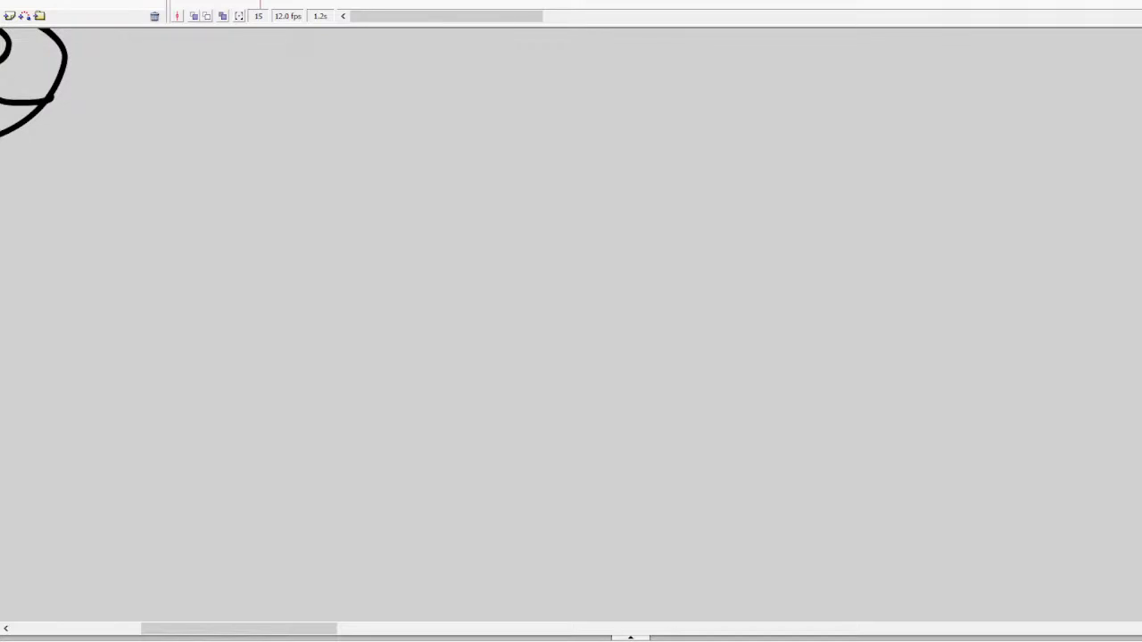
mouse_move(494, 123)
left_mouse_down()
mouse_move(467, 136)
mouse_move(448, 215)
mouse_move(489, 249)
mouse_move(522, 188)
mouse_move(492, 122)
left_mouse_up()
mouse_move(447, 192)
left_mouse_down()
mouse_move(521, 191)
mouse_move(489, 198)
left_mouse_up()
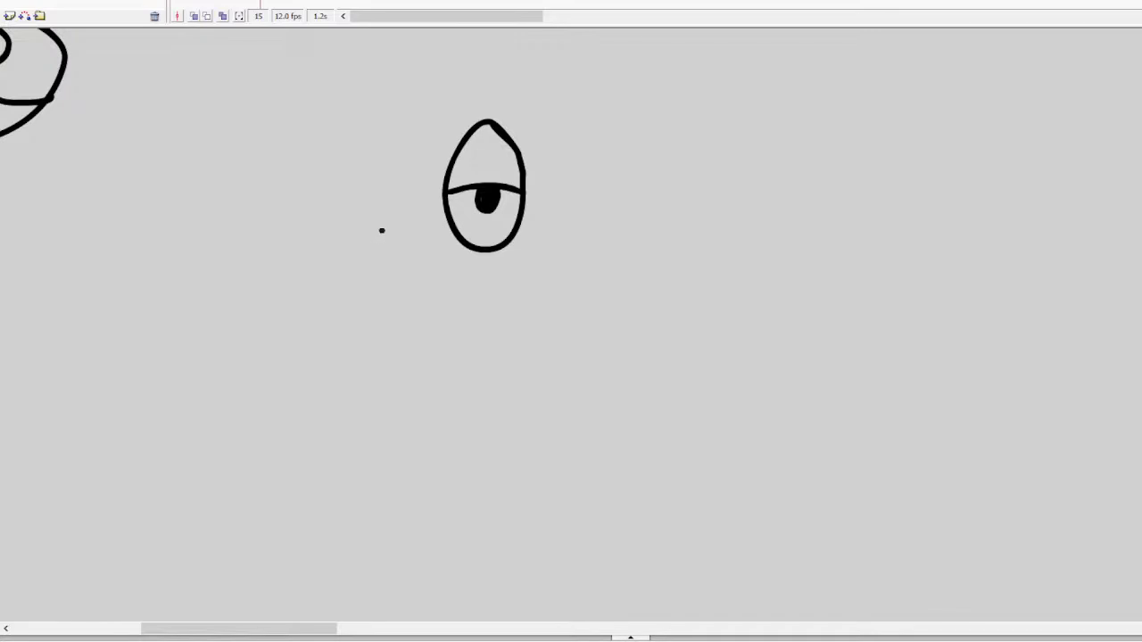
Draw a large round nose below the eye and a second half-lidded eye with a pupil tucked behind it
mouse_move(437, 296)
left_mouse_down()
mouse_move(408, 210)
mouse_move(340, 220)
mouse_move(323, 305)
mouse_move(383, 336)
mouse_move(385, 208)
mouse_move(289, 246)
mouse_move(296, 324)
mouse_move(372, 362)
mouse_move(423, 336)
mouse_move(441, 268)
left_mouse_up()
key("ctrl+z")
mouse_move(401, 207)
left_mouse_down()
mouse_move(452, 127)
mouse_move(449, 144)
mouse_move(442, 124)
mouse_move(413, 137)
mouse_move(400, 199)
mouse_move(457, 248)
left_mouse_up()
key("ctrl+z")
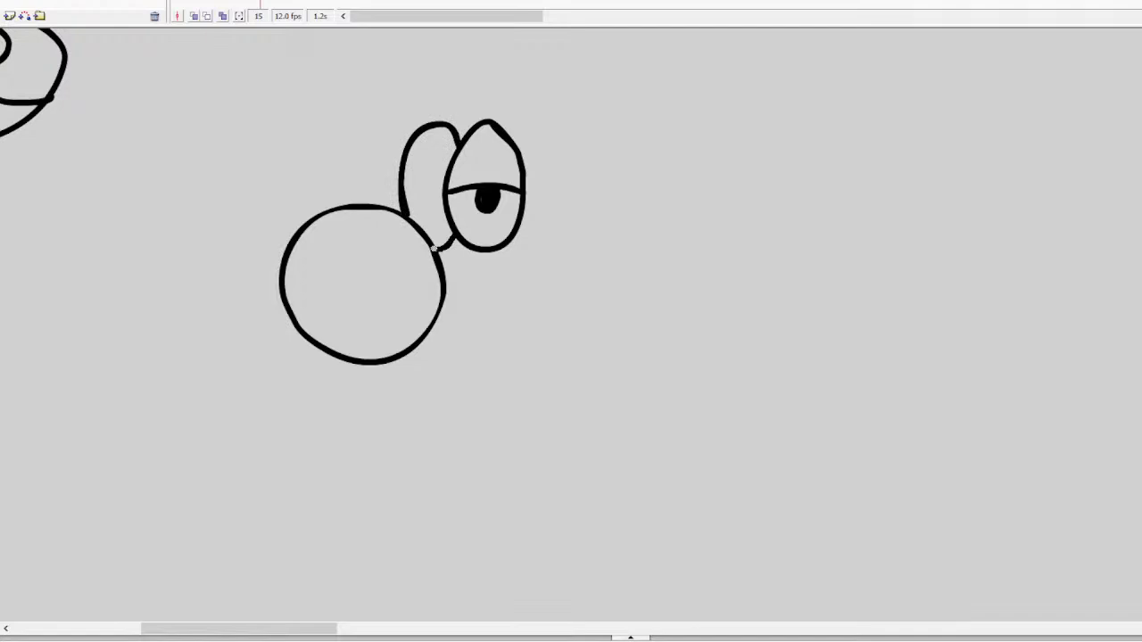
left_click_drag(434, 187, 430, 202)
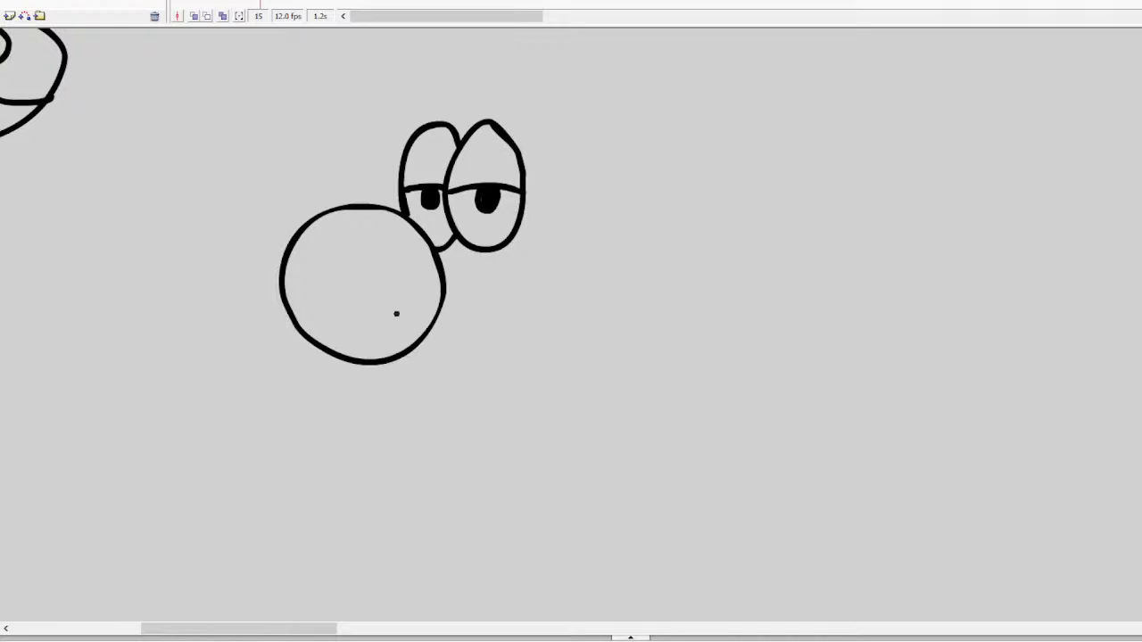
Draw the mouth line, curved cheek and start of the jaw below the nose, and fill the nose black
left_click_drag(371, 361, 450, 364)
mouse_move(468, 319)
left_mouse_down()
mouse_move(450, 374)
mouse_move(498, 407)
mouse_move(528, 403)
left_mouse_up()
left_click_drag(378, 364, 443, 417)
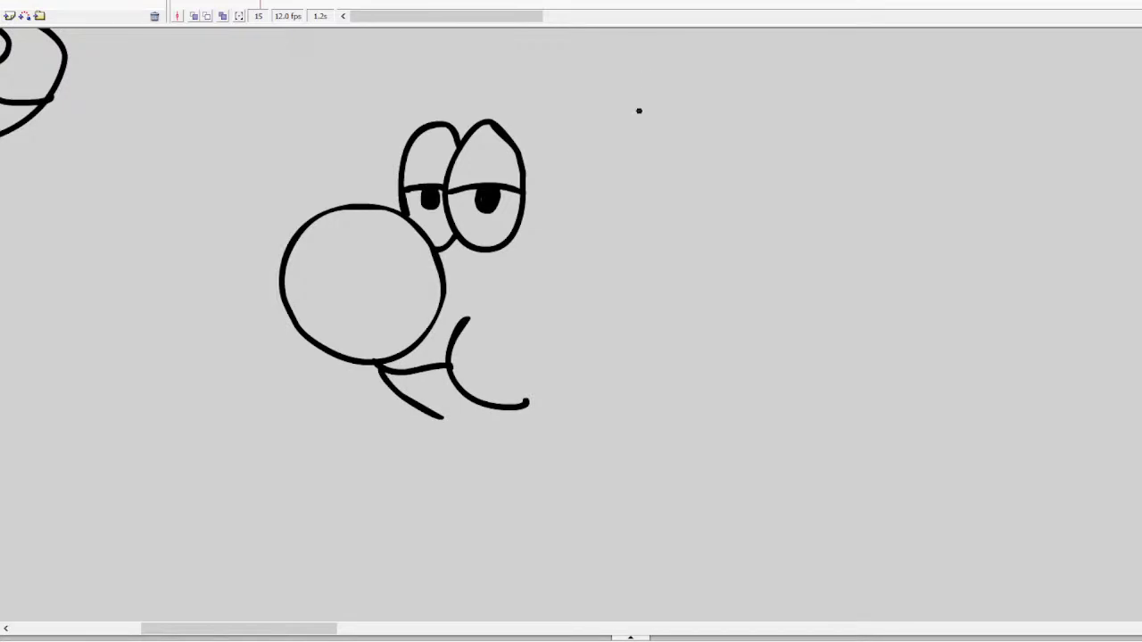
left_click(395, 280)
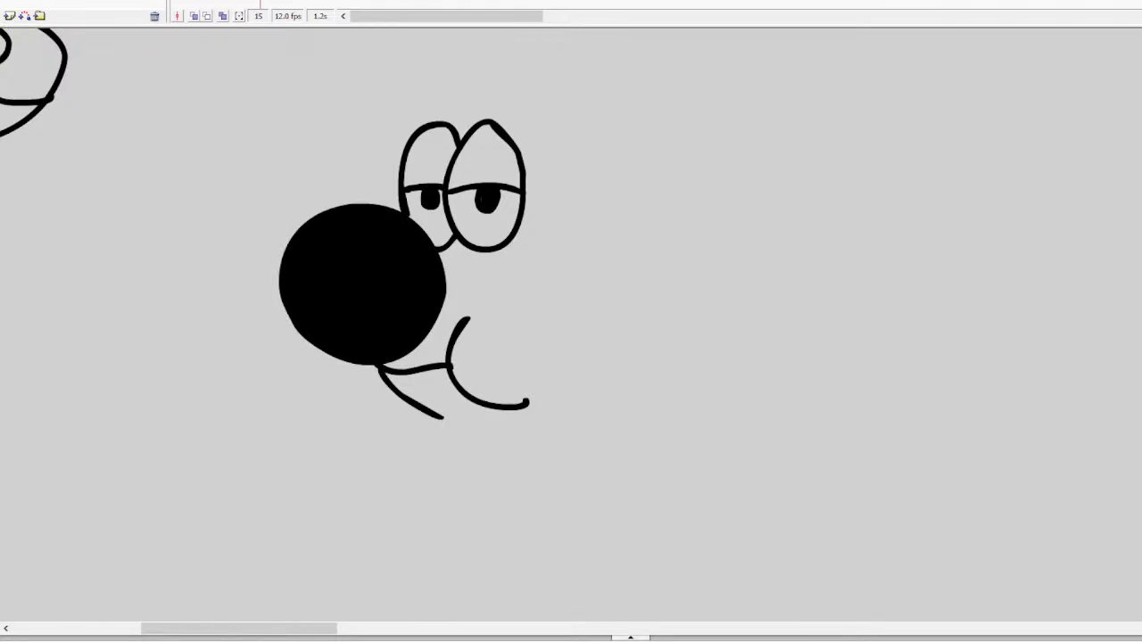
Draw the dog's pear-shaped head outline with a rounded forehead, a thick eyebrow and two drooping ears
scroll(571, 321, "up", 2)
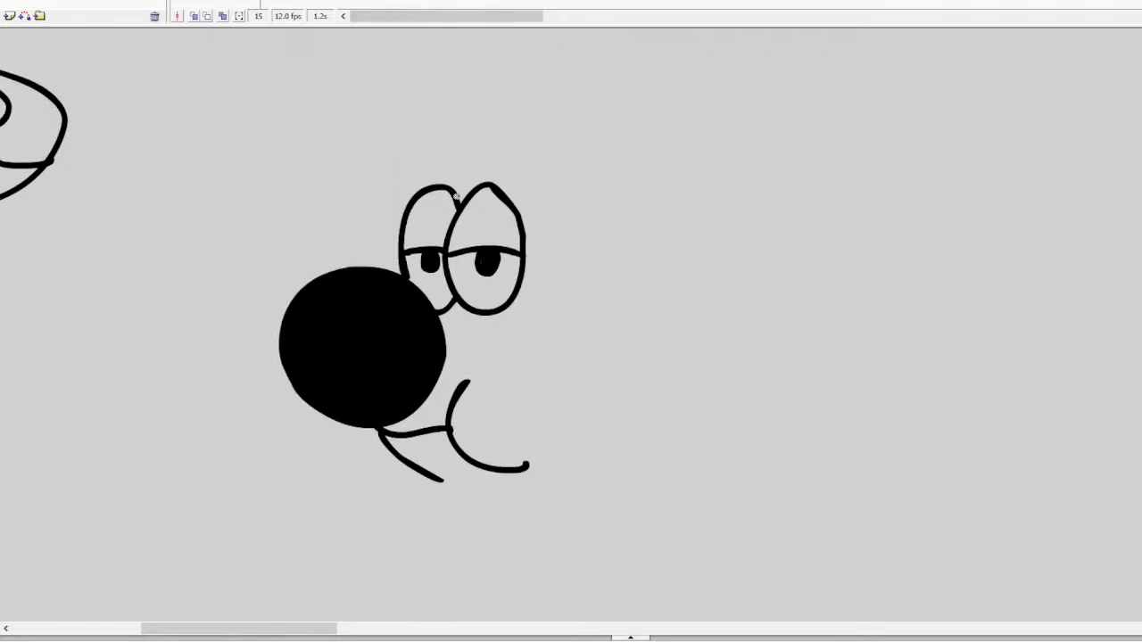
mouse_move(402, 223)
left_mouse_down()
mouse_move(422, 146)
mouse_move(471, 137)
mouse_move(525, 153)
mouse_move(557, 210)
mouse_move(585, 295)
mouse_move(589, 431)
mouse_move(555, 483)
mouse_move(498, 497)
mouse_move(459, 495)
mouse_move(435, 477)
mouse_move(499, 497)
mouse_move(566, 470)
mouse_move(595, 411)
mouse_move(590, 302)
mouse_move(536, 179)
left_mouse_up()
key("ctrl+z")
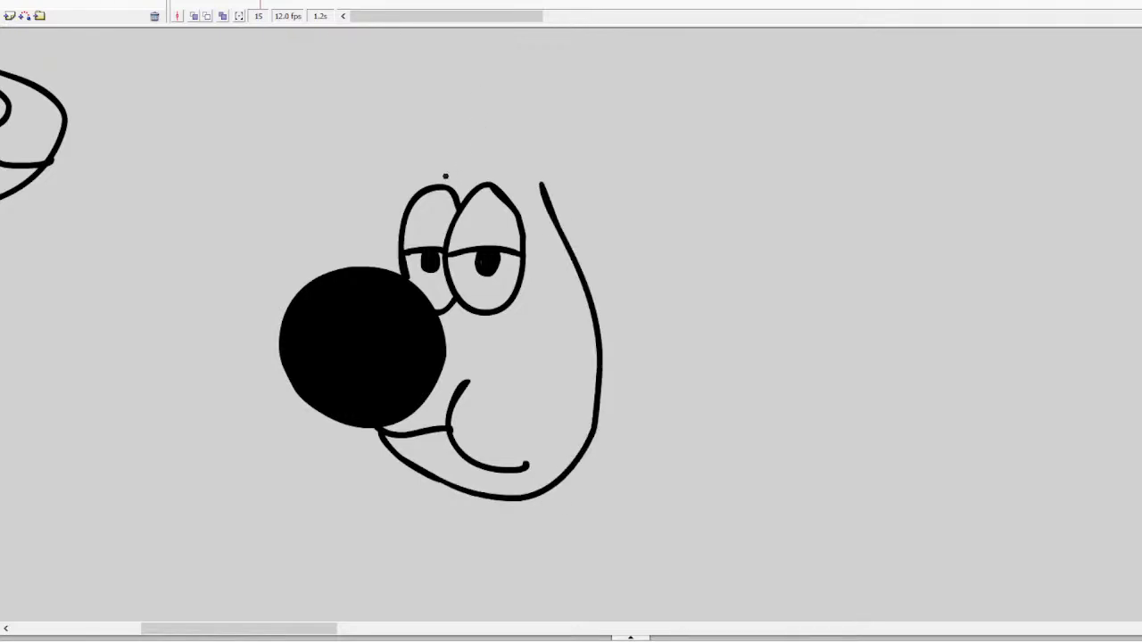
mouse_move(446, 175)
left_mouse_down()
mouse_move(453, 118)
mouse_move(499, 107)
mouse_move(542, 114)
left_mouse_up()
key("ctrl+z")
mouse_move(541, 183)
left_mouse_down()
mouse_move(538, 121)
mouse_move(483, 111)
mouse_move(444, 138)
mouse_move(431, 171)
mouse_move(452, 160)
mouse_move(508, 181)
mouse_move(492, 161)
mouse_move(425, 160)
left_mouse_up()
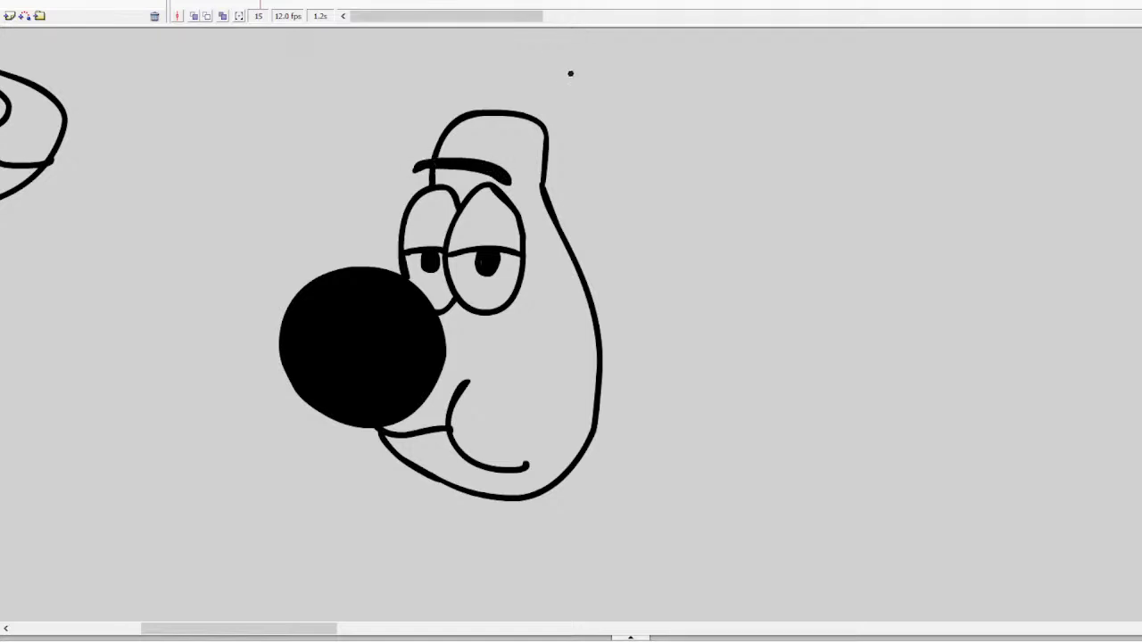
mouse_move(536, 116)
left_mouse_down()
mouse_move(607, 77)
mouse_move(637, 99)
mouse_move(644, 134)
mouse_move(631, 169)
mouse_move(573, 111)
mouse_move(546, 116)
left_mouse_up()
mouse_move(471, 111)
left_mouse_down()
mouse_move(396, 79)
mouse_move(358, 132)
mouse_move(448, 121)
left_mouse_up()
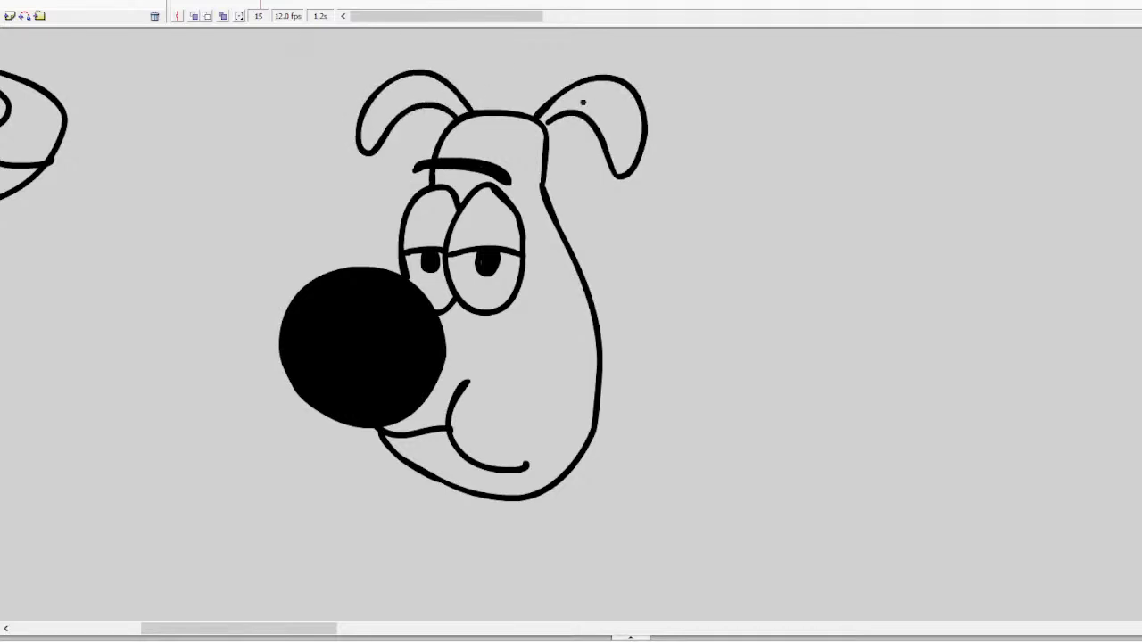
Draw the neck, a collar with a hanging tag, the near arm with its fingered hand, and the chest line
scroll(571, 322, "down", 5)
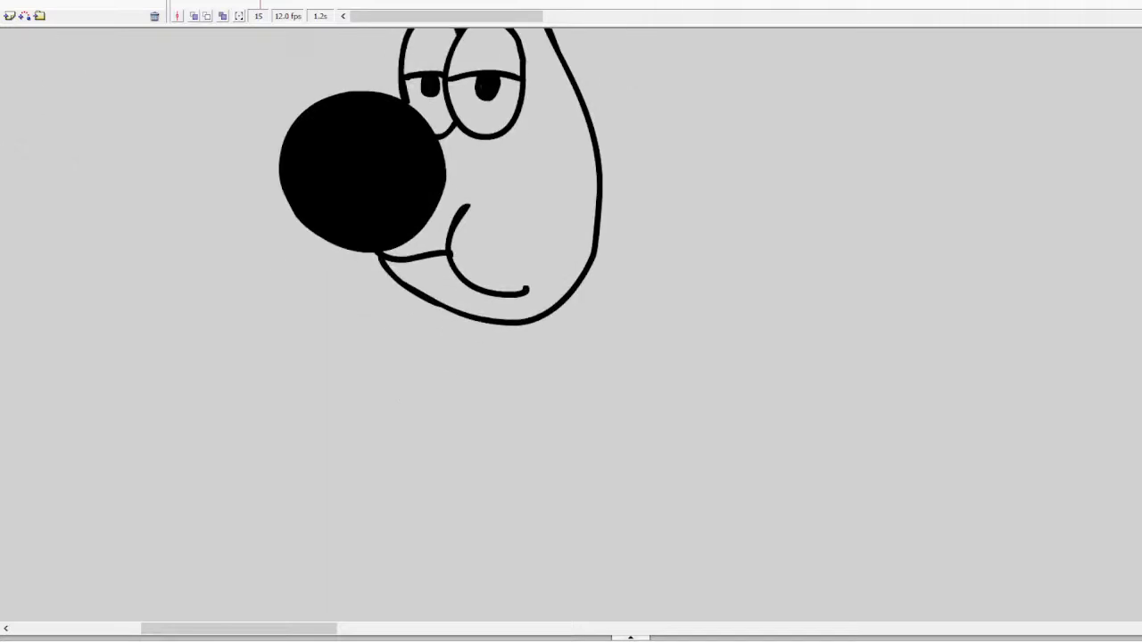
mouse_move(496, 273)
left_mouse_down()
mouse_move(552, 292)
mouse_move(473, 282)
mouse_move(467, 309)
mouse_move(497, 324)
mouse_move(545, 322)
mouse_move(571, 314)
mouse_move(574, 289)
mouse_move(474, 281)
mouse_move(474, 303)
mouse_move(486, 315)
mouse_move(559, 321)
mouse_move(575, 307)
mouse_move(572, 288)
mouse_move(553, 281)
mouse_move(511, 306)
mouse_move(527, 306)
mouse_move(503, 336)
mouse_move(516, 366)
mouse_move(577, 360)
mouse_move(584, 433)
left_mouse_up()
key("ctrl+z")
mouse_move(547, 341)
left_mouse_down()
mouse_move(550, 376)
mouse_move(515, 459)
mouse_move(543, 464)
mouse_move(529, 529)
mouse_move(563, 479)
left_mouse_up()
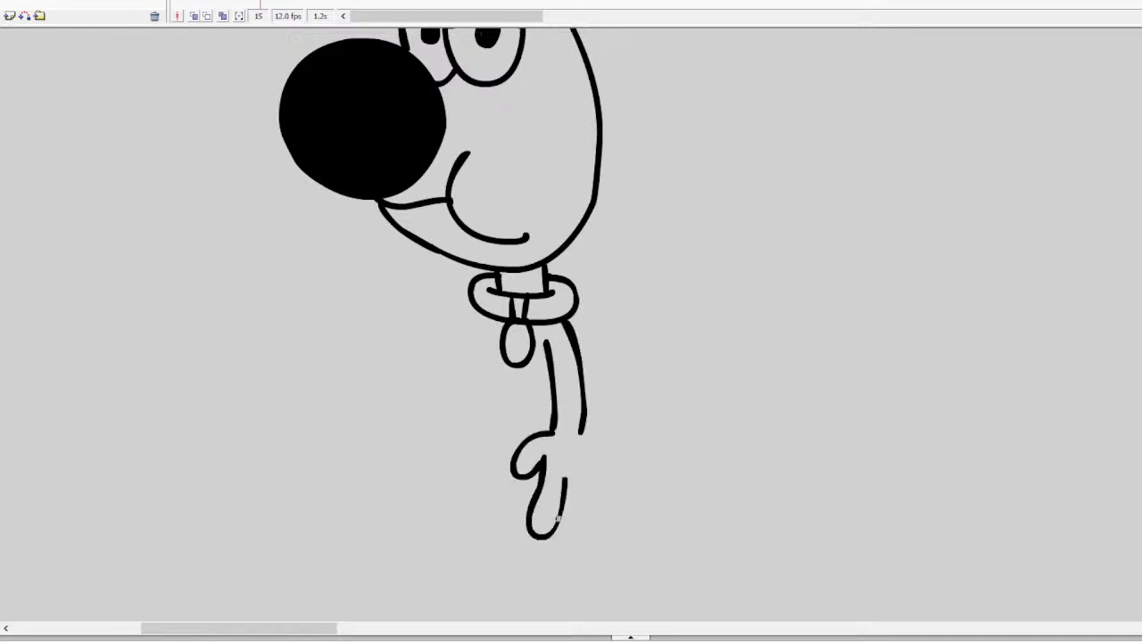
mouse_move(558, 518)
left_mouse_down()
mouse_move(576, 471)
mouse_move(578, 527)
mouse_move(599, 476)
mouse_move(586, 439)
mouse_move(598, 490)
mouse_move(564, 538)
left_mouse_up()
key("ctrl+z")
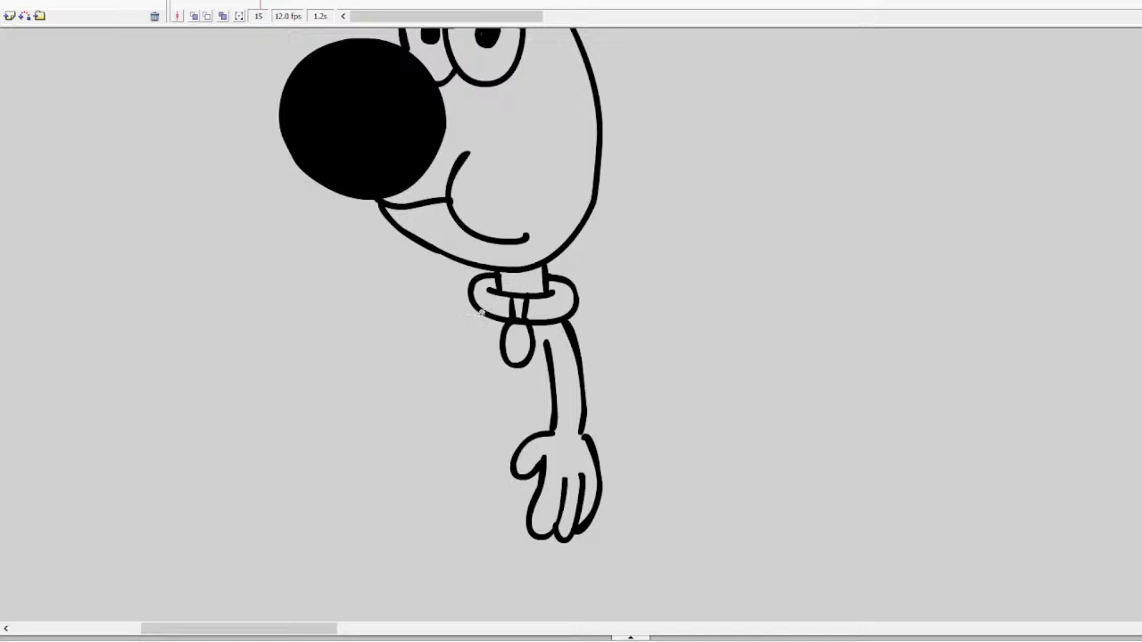
mouse_move(482, 314)
left_mouse_down()
mouse_move(460, 364)
mouse_move(479, 474)
left_mouse_up()
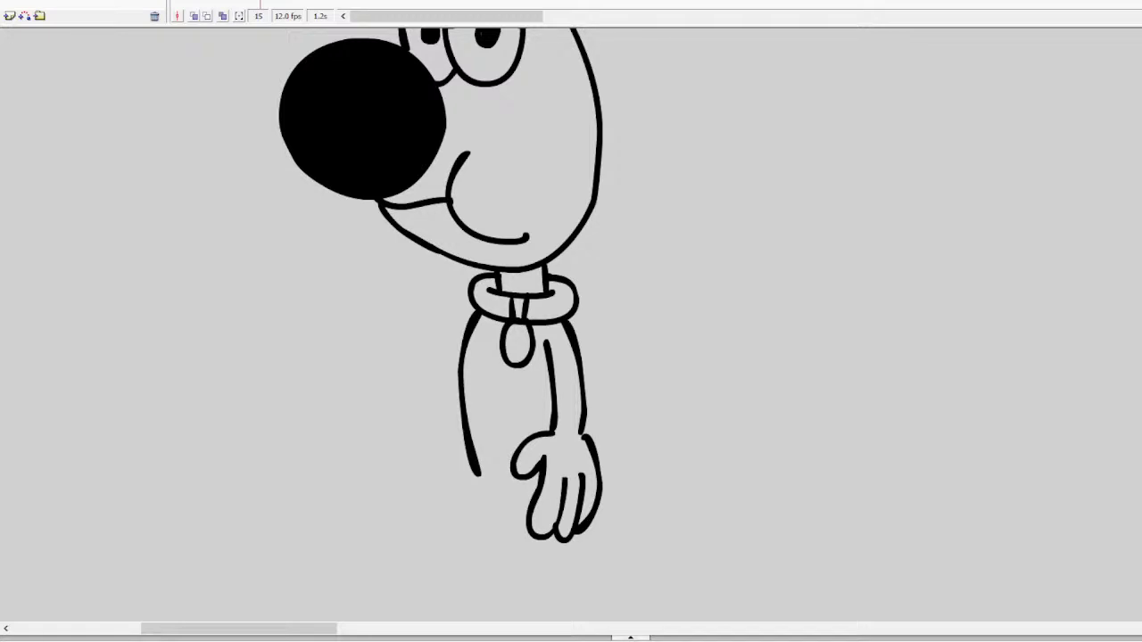
Draw the dog's near leg from beside the hand down to a large rounded foot
scroll(441, 286, "down", 5)
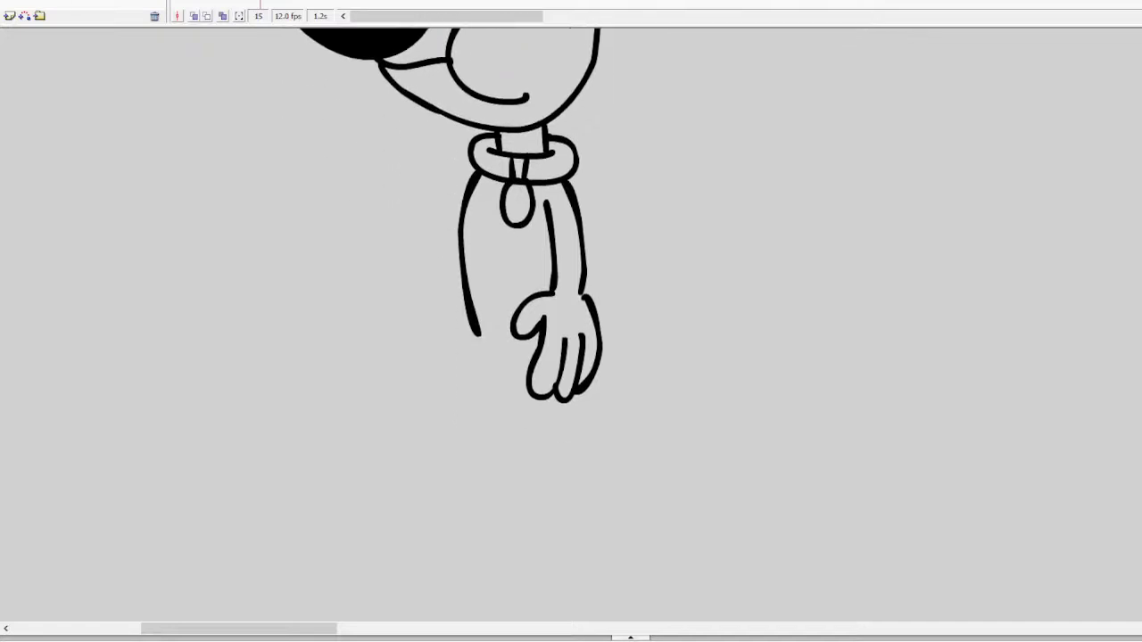
mouse_move(498, 338)
left_mouse_down()
mouse_move(498, 463)
mouse_move(460, 465)
mouse_move(421, 498)
left_mouse_up()
key("ctrl+z")
mouse_move(497, 337)
left_mouse_down()
mouse_move(489, 435)
mouse_move(432, 460)
mouse_move(408, 509)
mouse_move(466, 528)
mouse_move(570, 519)
mouse_move(578, 485)
mouse_move(551, 394)
left_mouse_up()
key("ctrl+z")
mouse_move(506, 339)
left_mouse_down()
mouse_move(489, 445)
mouse_move(475, 459)
mouse_move(391, 473)
mouse_move(363, 527)
mouse_move(444, 548)
mouse_move(516, 543)
mouse_move(560, 522)
mouse_move(541, 400)
left_mouse_up()
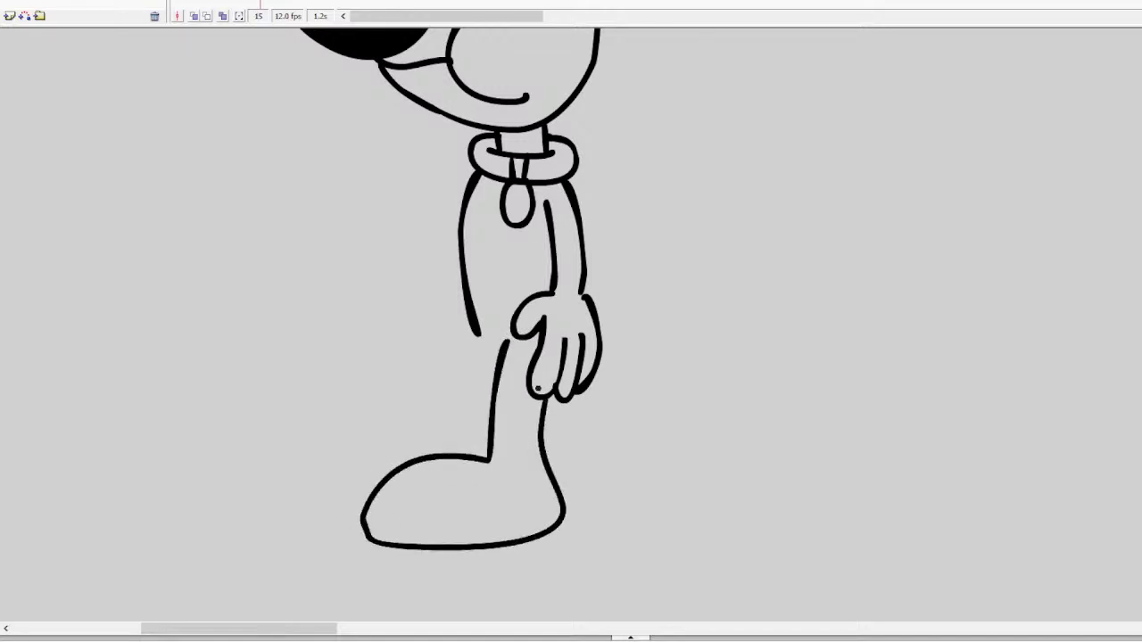
Draw the belly curve and far leg behind the near one, toe lines on both feet, and a short pointed tail
mouse_move(478, 326)
left_mouse_down()
mouse_move(455, 430)
mouse_move(348, 445)
mouse_move(315, 481)
mouse_move(360, 496)
left_mouse_up()
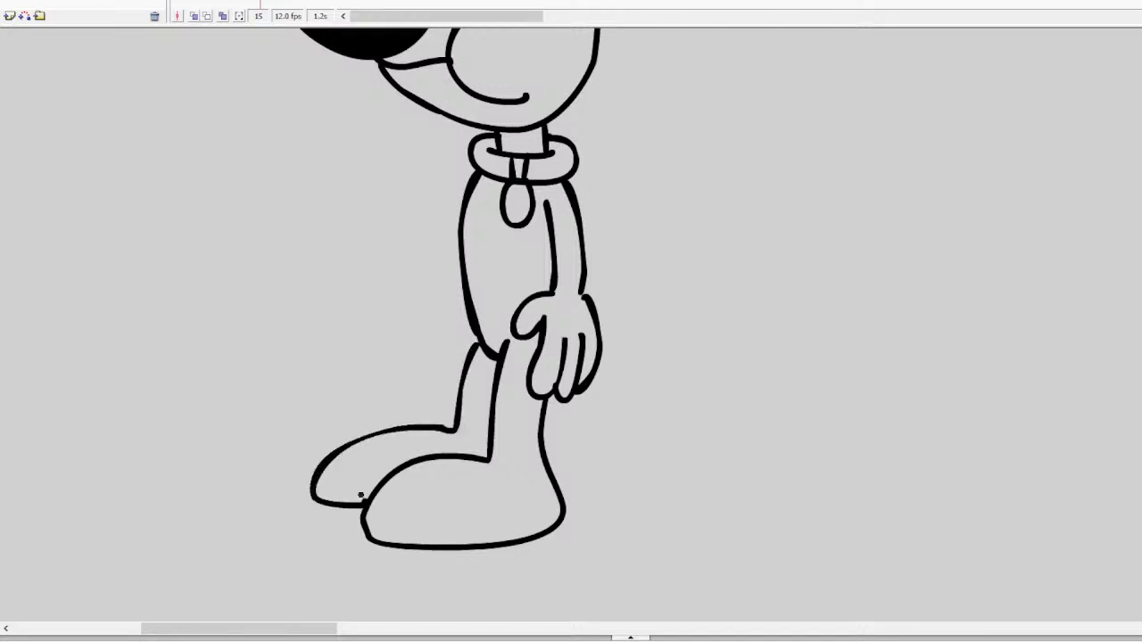
left_click_drag(384, 539, 408, 498)
left_click_drag(423, 544, 449, 505)
mouse_move(330, 498)
left_mouse_down()
mouse_move(355, 458)
mouse_move(358, 498)
mouse_move(378, 460)
left_mouse_up()
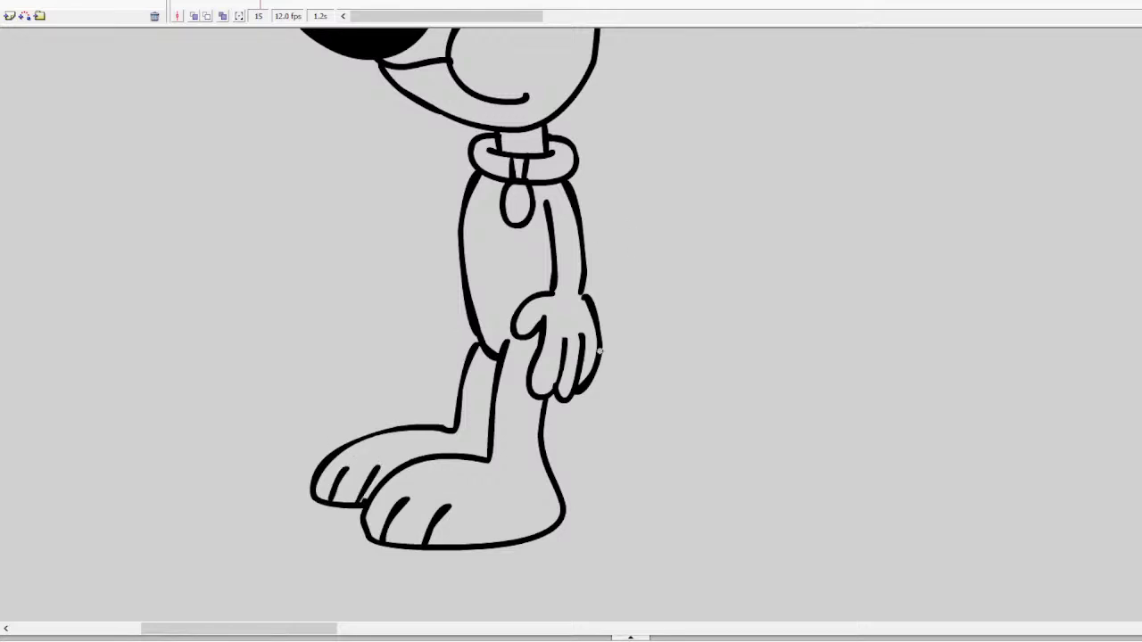
mouse_move(600, 351)
left_mouse_down()
mouse_move(647, 362)
mouse_move(592, 378)
left_mouse_up()
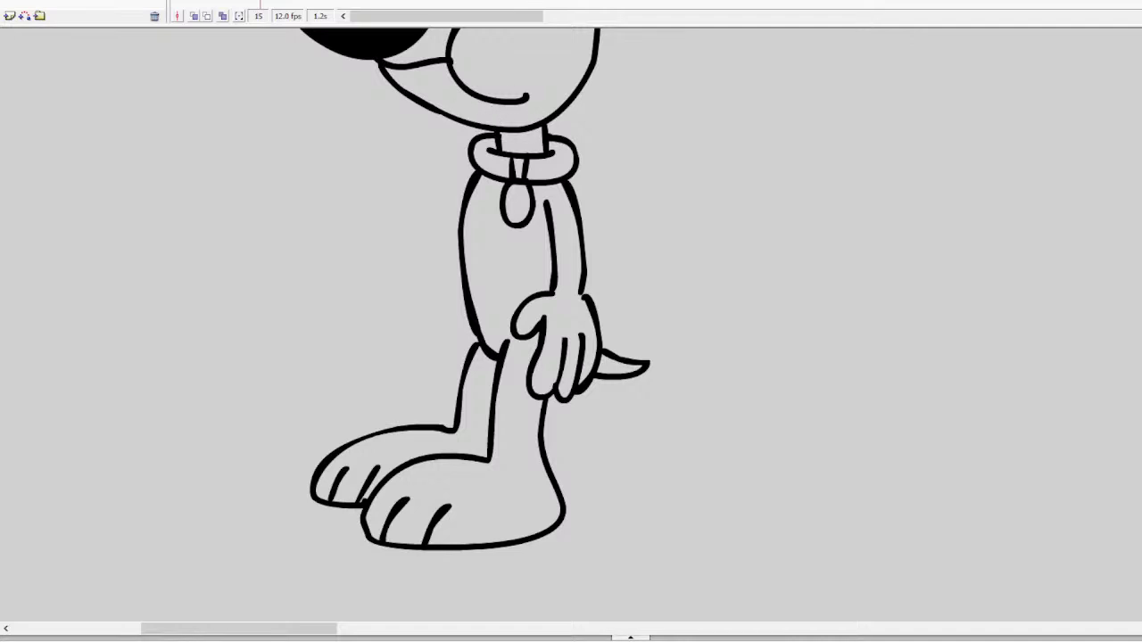
Draw the dog's raised far arm and hand holding a bitten sandwich in front of its chest
left_click_drag(468, 173, 384, 223)
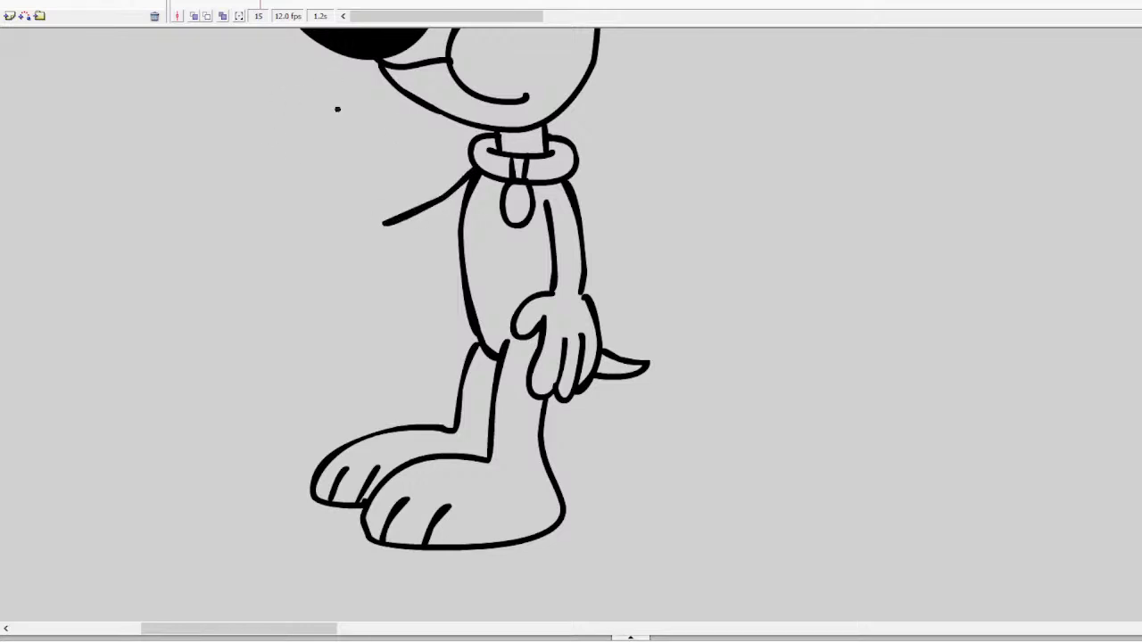
key("ctrl+z")
mouse_move(471, 172)
left_mouse_down()
mouse_move(417, 210)
mouse_move(428, 214)
left_mouse_up()
mouse_move(460, 250)
left_mouse_down()
mouse_move(417, 245)
mouse_move(384, 217)
mouse_move(395, 161)
mouse_move(377, 150)
mouse_move(379, 177)
mouse_move(358, 188)
mouse_move(356, 147)
mouse_move(394, 115)
mouse_move(420, 126)
mouse_move(399, 169)
mouse_move(351, 156)
mouse_move(266, 223)
mouse_move(293, 241)
mouse_move(344, 214)
mouse_move(415, 135)
mouse_move(365, 122)
mouse_move(256, 214)
mouse_move(280, 241)
mouse_move(377, 191)
left_mouse_up()
key("ctrl+z")
key("ctrl+z")
left_click_drag(362, 116, 273, 170)
key("ctrl+z")
mouse_move(368, 121)
left_mouse_down()
mouse_move(343, 119)
mouse_move(230, 200)
mouse_move(239, 234)
mouse_move(254, 234)
left_mouse_up()
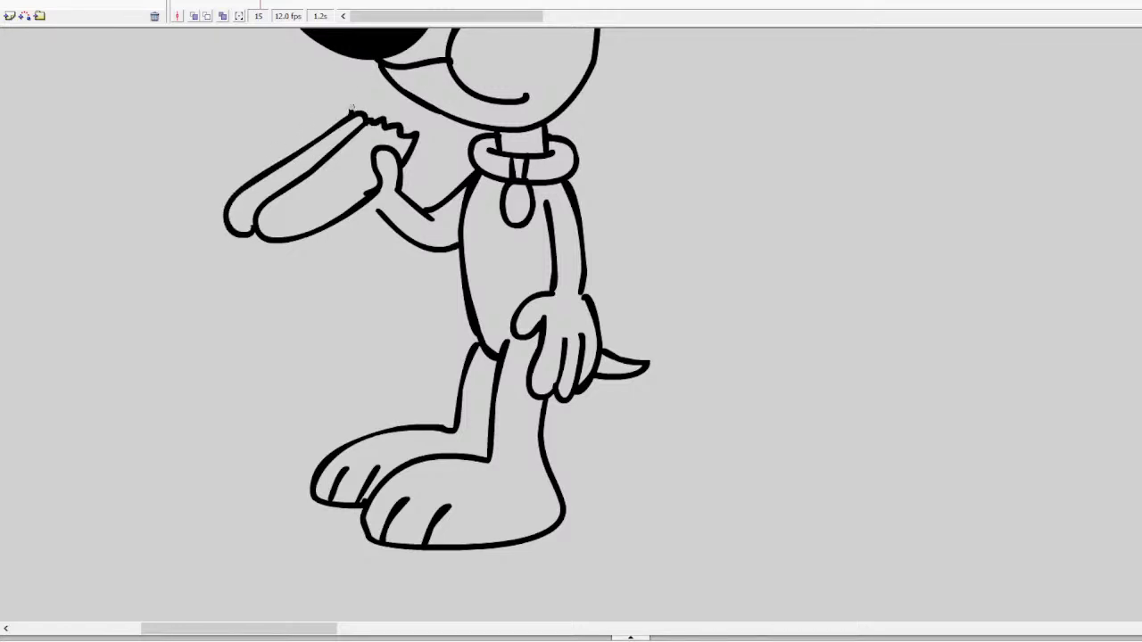
mouse_move(350, 108)
left_mouse_down()
mouse_move(323, 104)
mouse_move(226, 194)
left_mouse_up()
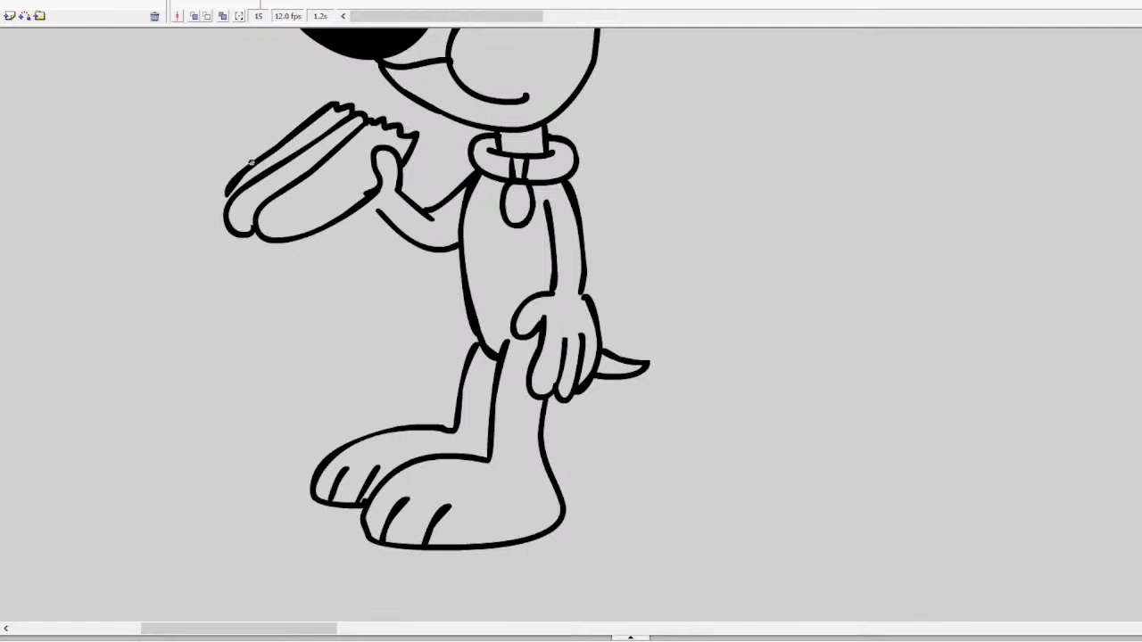
left_click_drag(373, 209, 336, 224)
Fill both of the dog's ears black
scroll(571, 325, "up", 10)
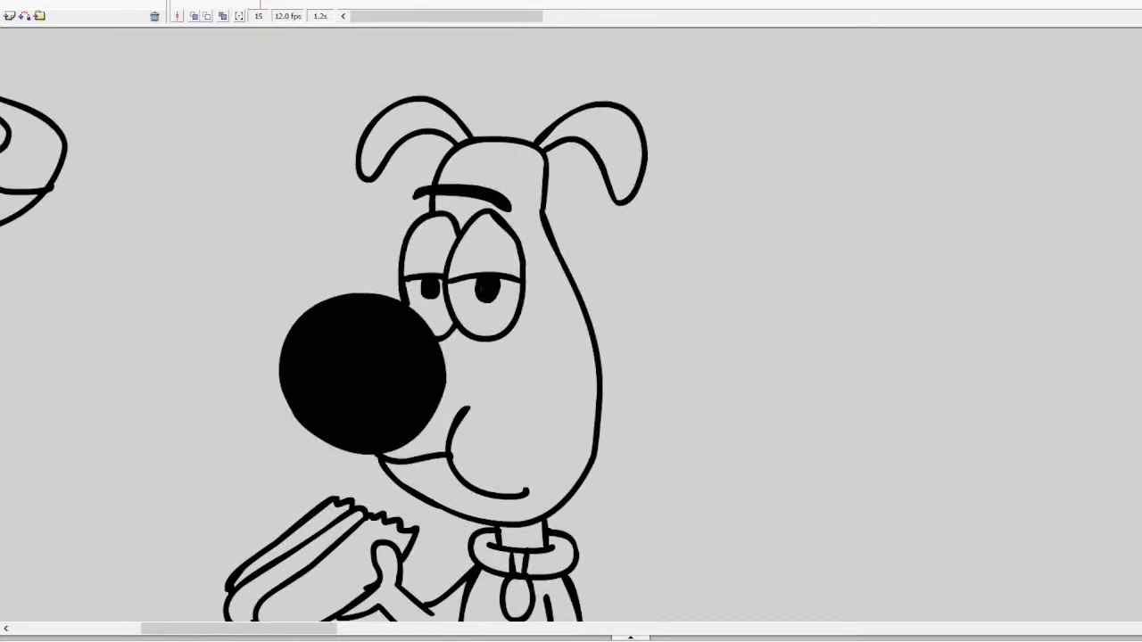
left_click(428, 107)
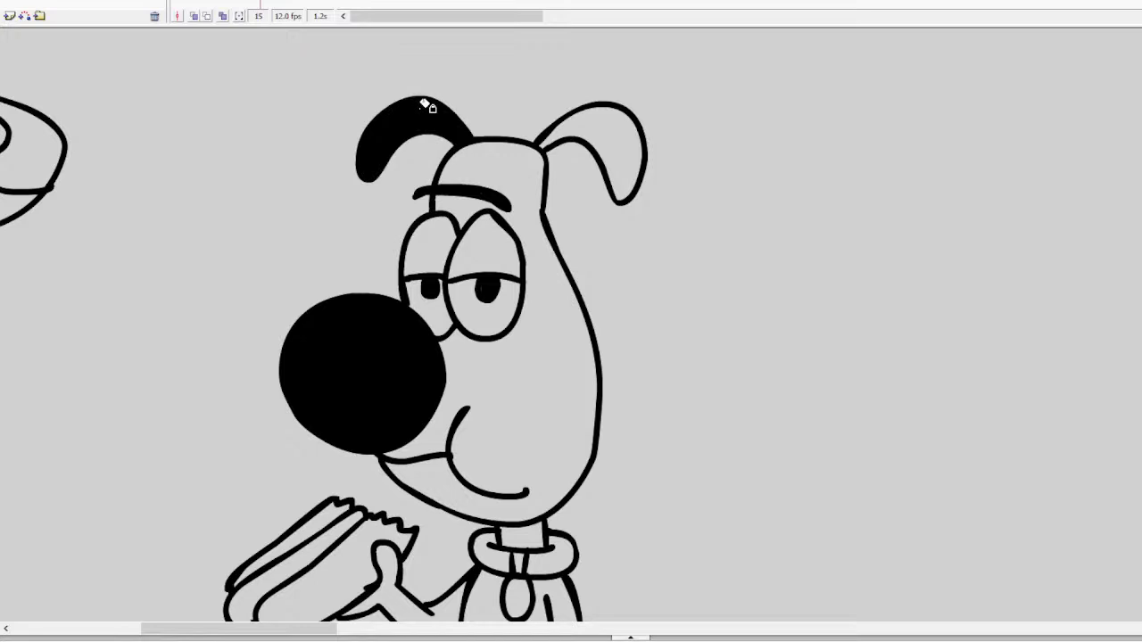
left_click(619, 115)
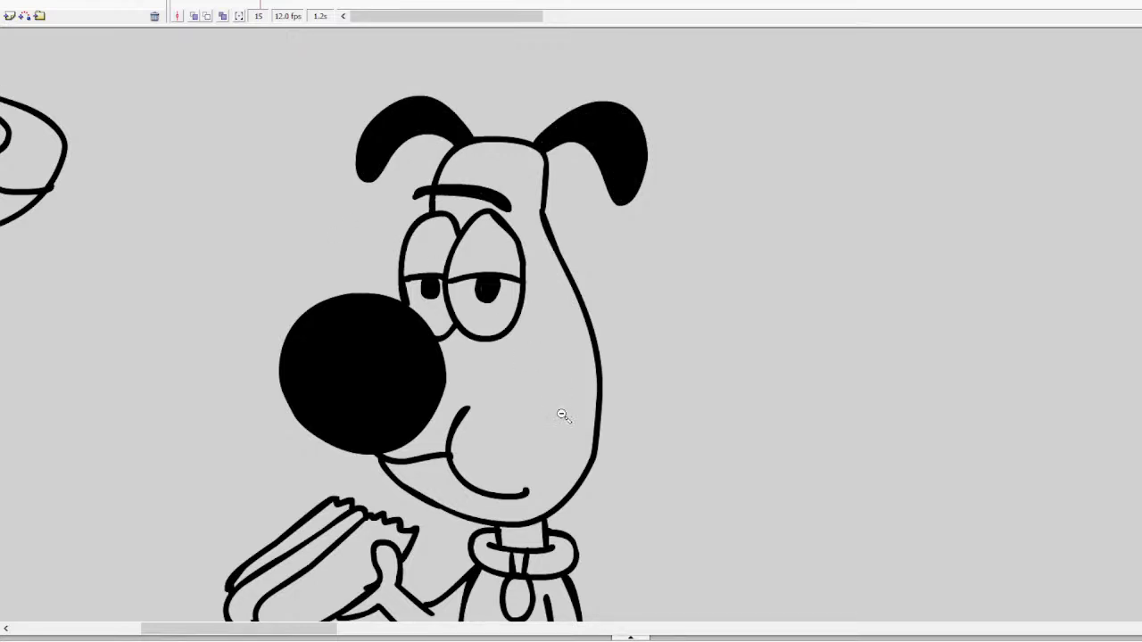
Examine the remaining titles in the failed pilots list and check the dog drawing beside the duck
key("ctrl+minus")
scroll(571, 325, "down", 6)
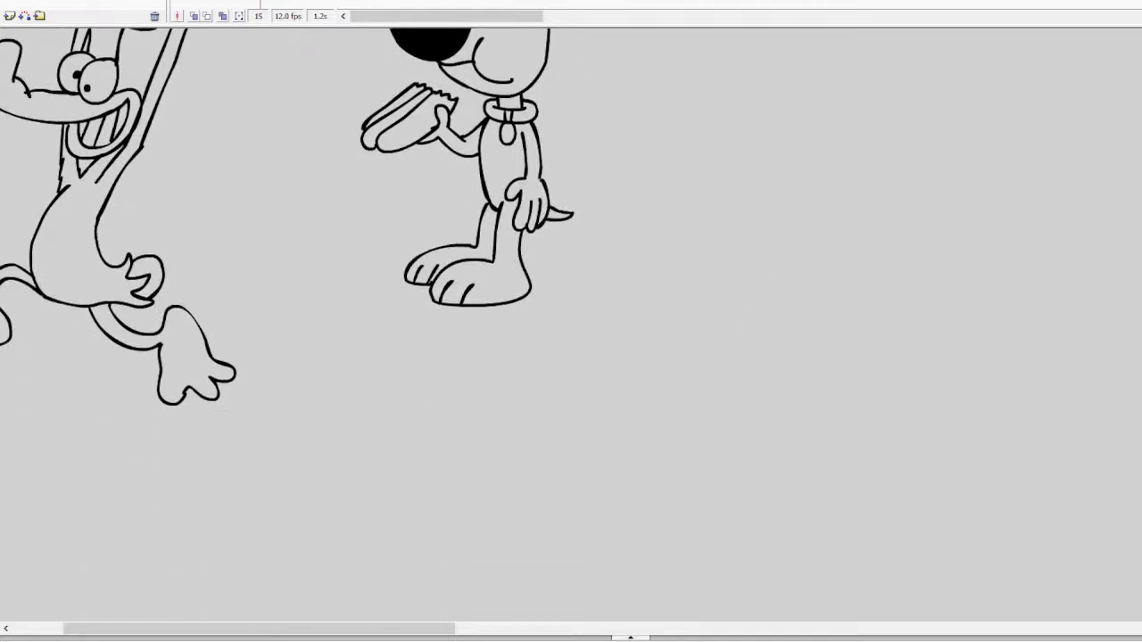
scroll(571, 325, "down", 10)
scroll(548, 502, "up", 1)
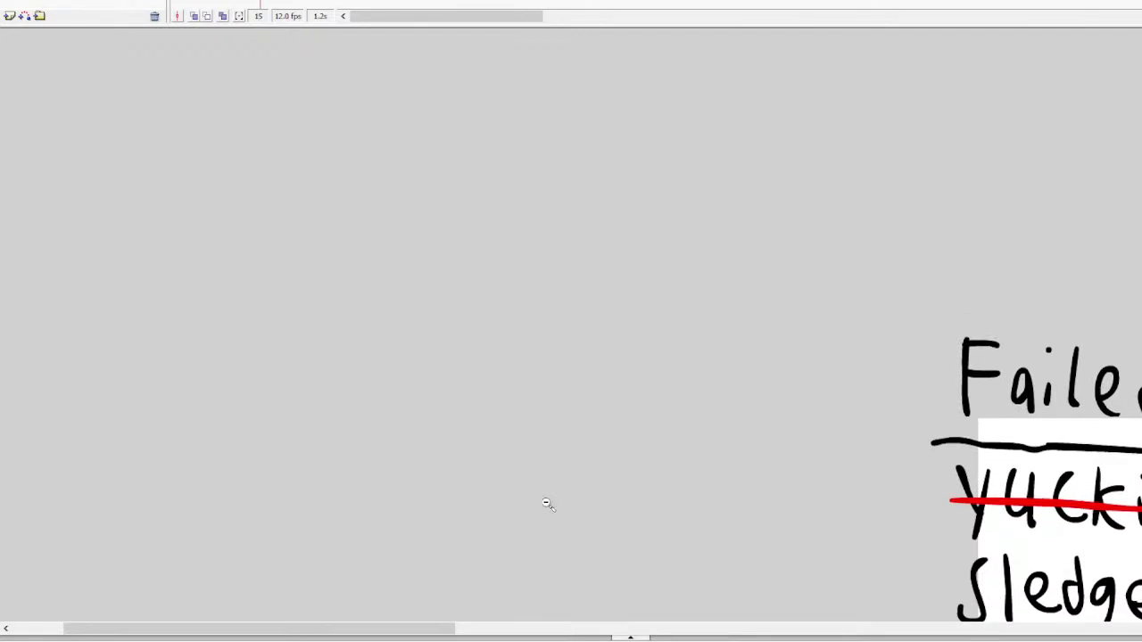
left_click_drag(402, 629, 741, 629)
key("ctrl+minus")
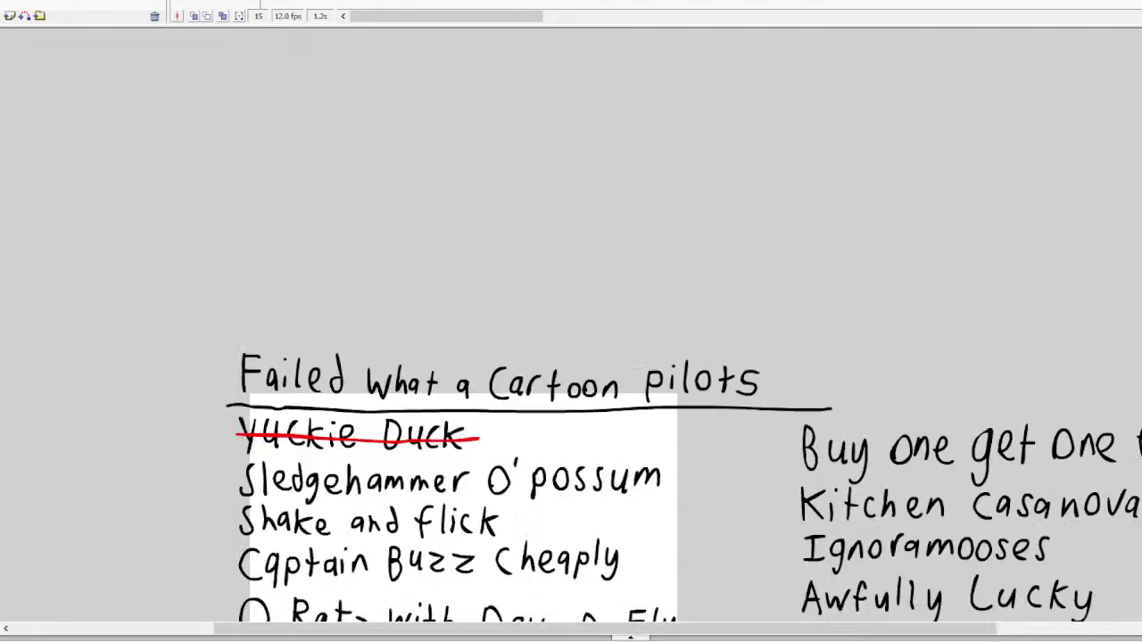
scroll(778, 268, "down", 8)
scroll(571, 325, "down", 2)
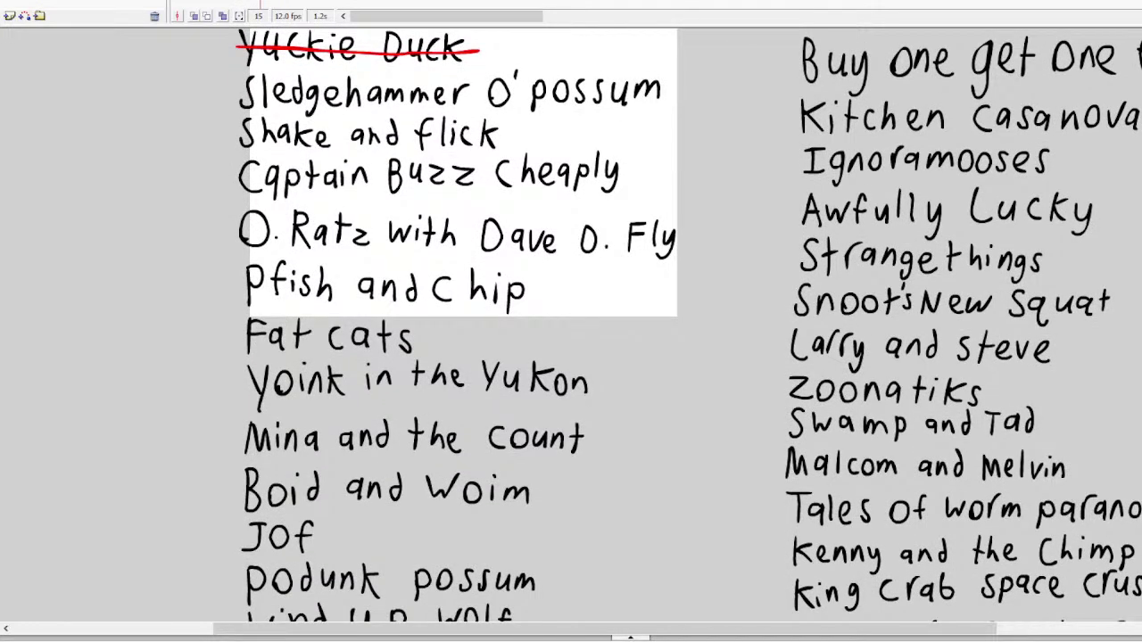
left_click(394, 51)
left_click_drag(1062, 348, 774, 339)
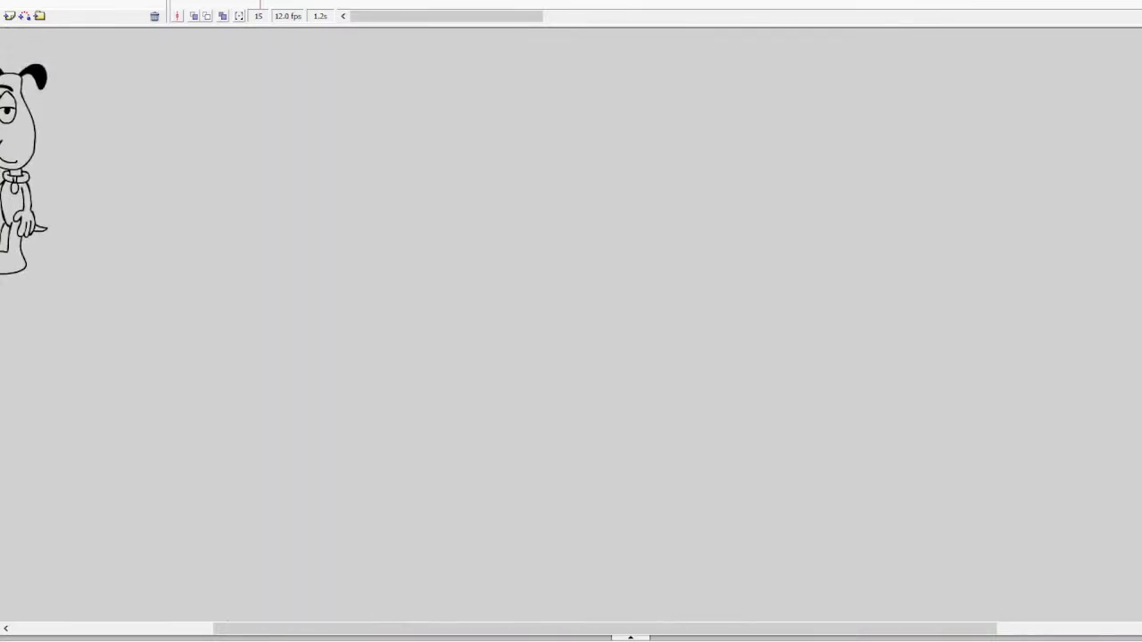
left_click_drag(553, 628, 306, 603)
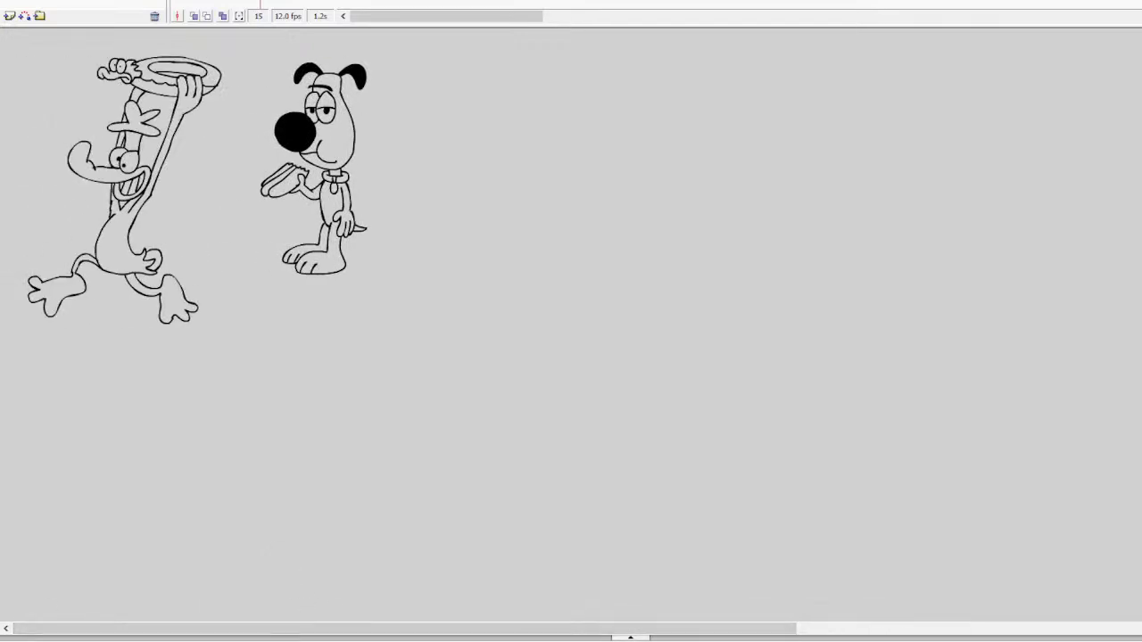
Separate the dog's raised arm from its body and delete the arm together with the sandwich
left_click(423, 215)
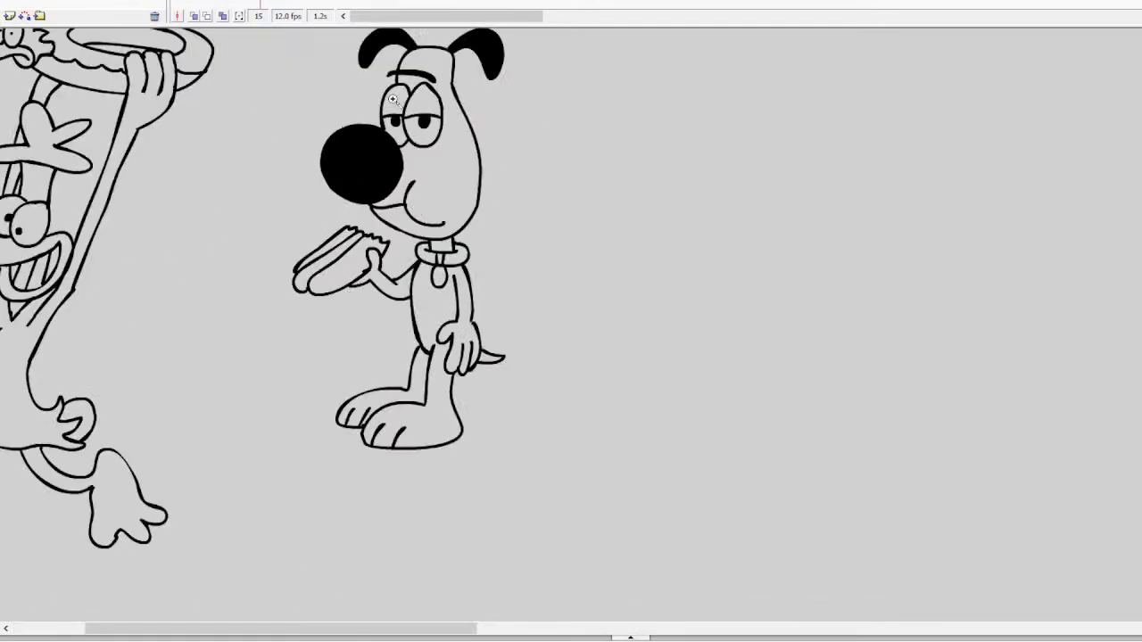
left_click(450, 301)
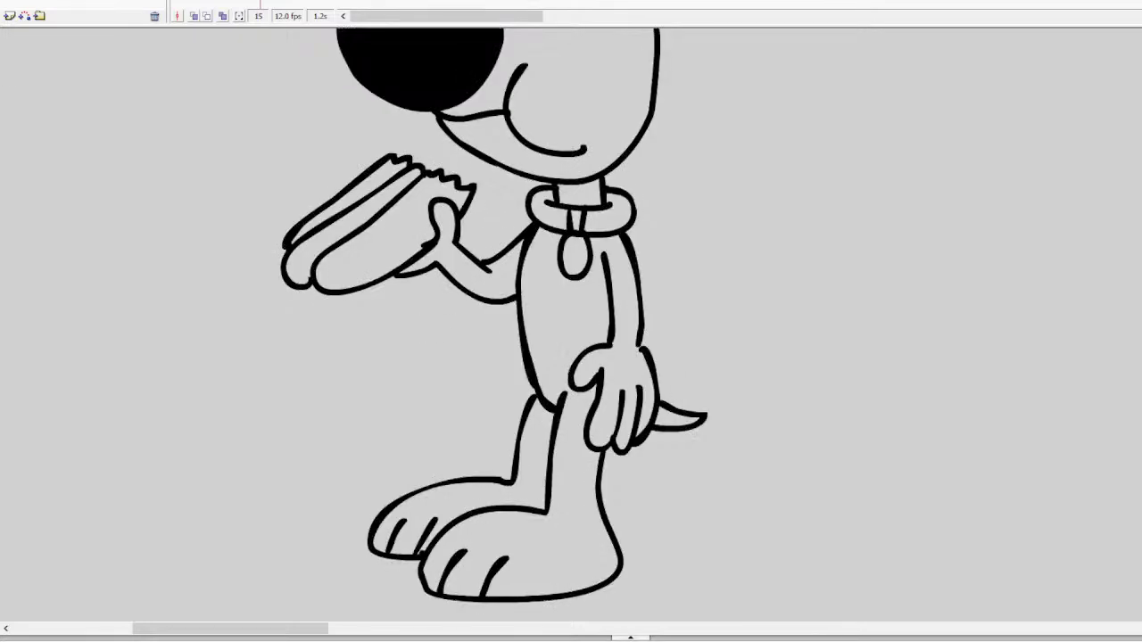
mouse_move(518, 229)
left_mouse_down()
mouse_move(510, 298)
mouse_move(499, 293)
left_mouse_up()
double_click(448, 174)
key("Delete")
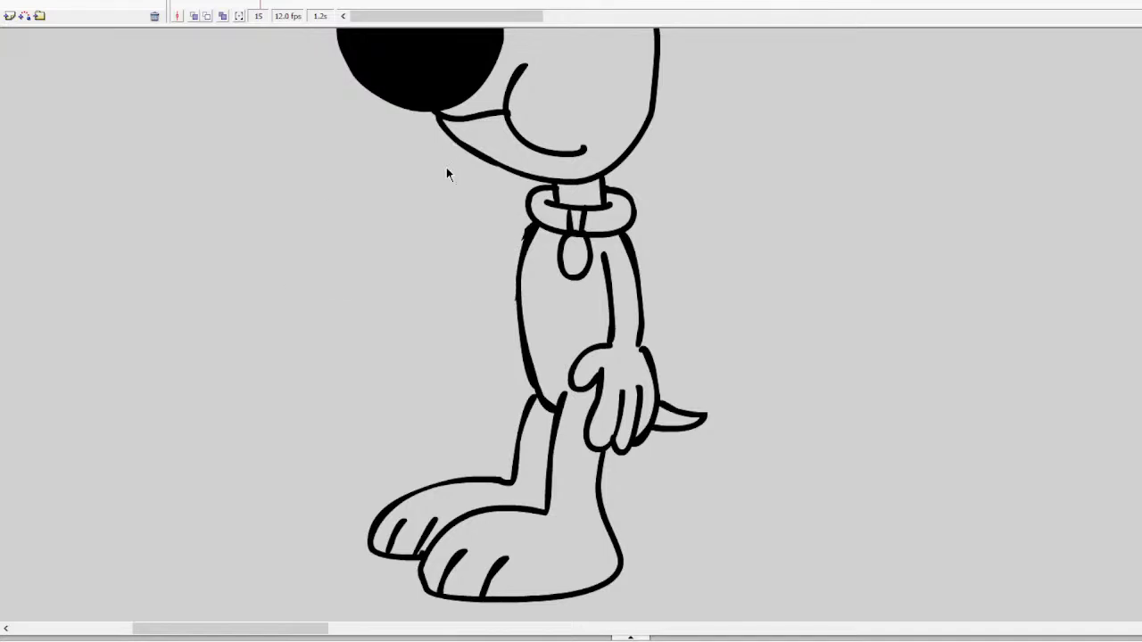
Move the whole big-nosed dog farther to the right, leaving a wide empty gap between it and the duck
scroll(353, 326, "up", 5)
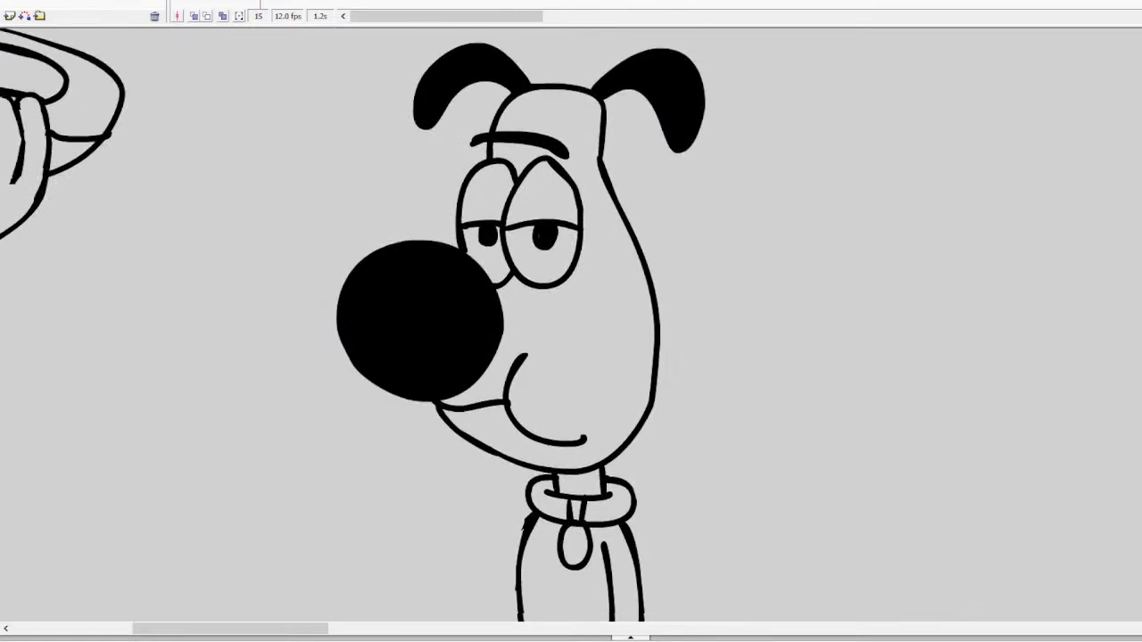
double_click(675, 82)
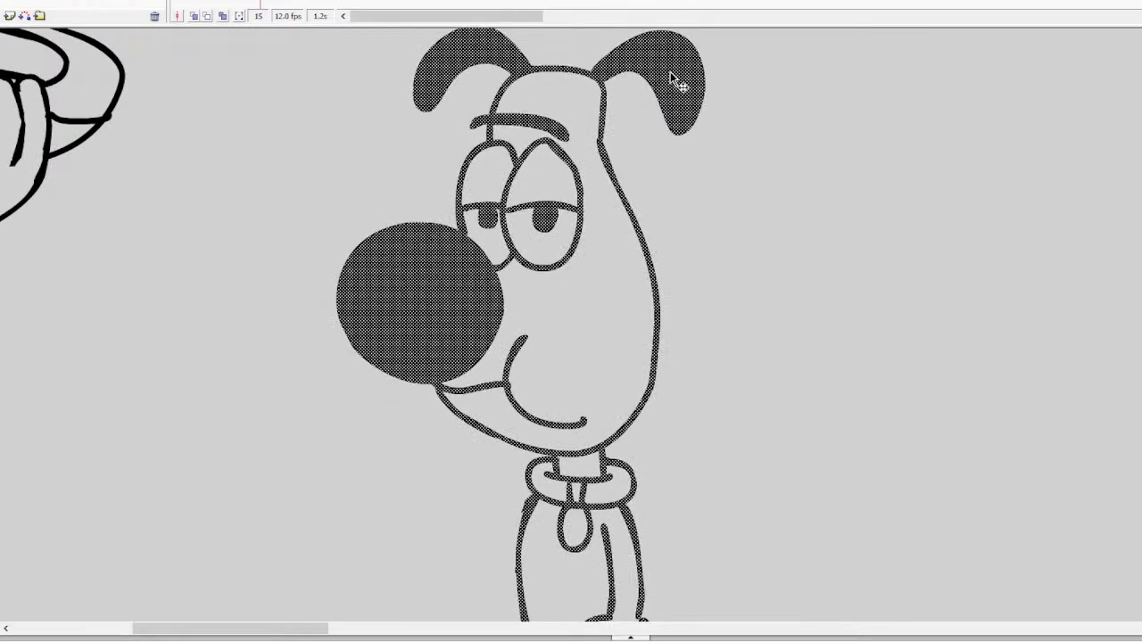
left_click_drag(675, 82, 1138, 113)
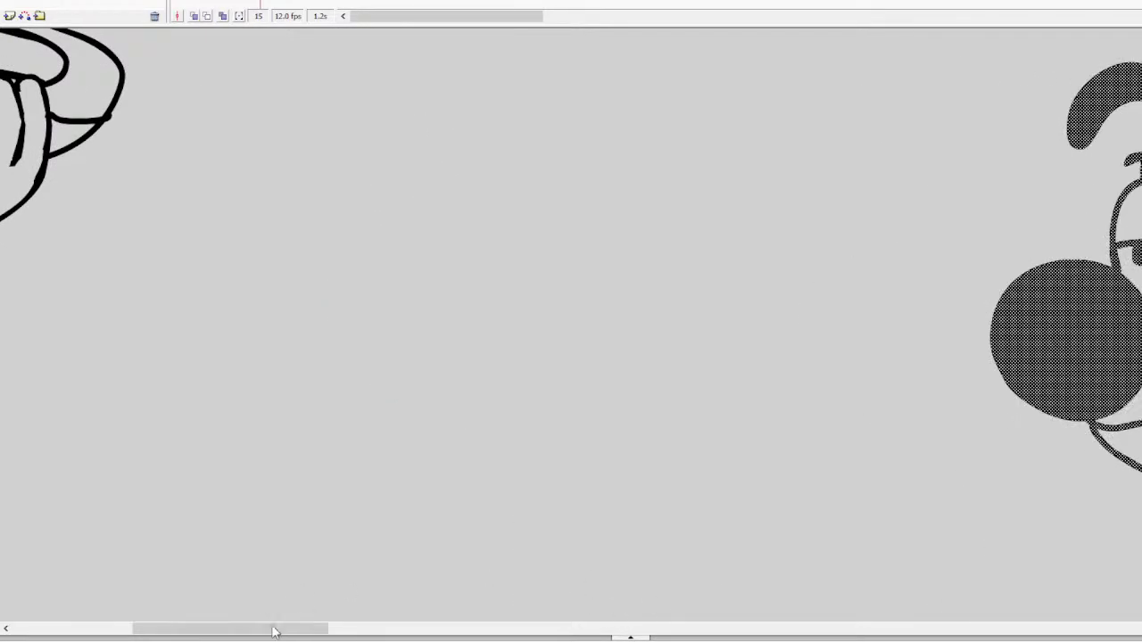
left_click_drag(275, 630, 318, 616)
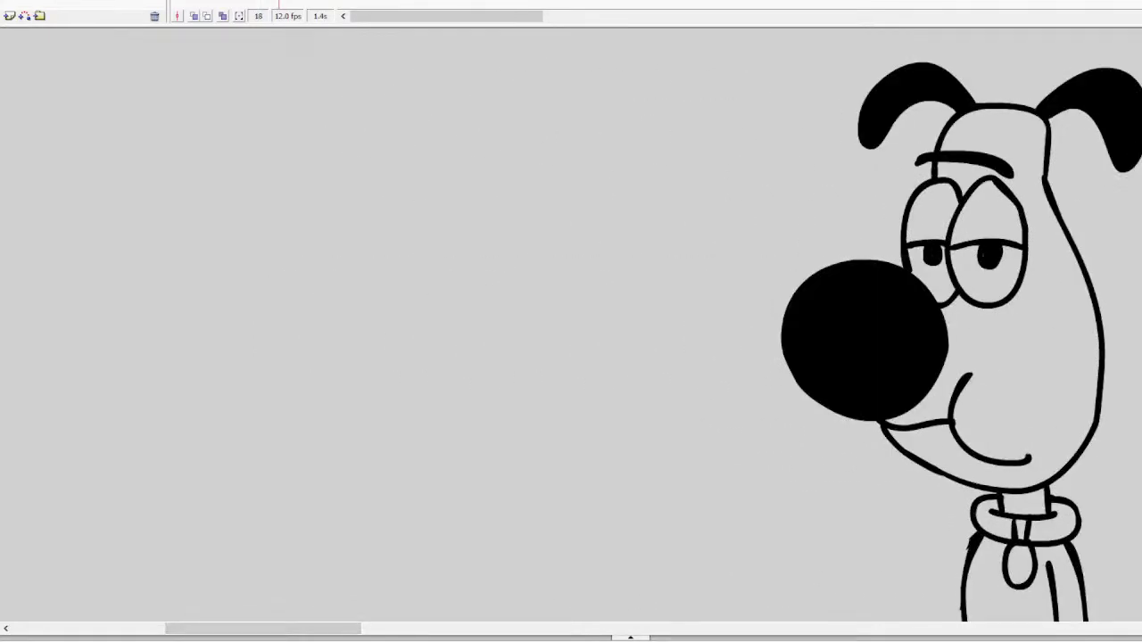
Erase the dog's smiling mouth and cheek line and redraw the mouth as a short downturned frown
scroll(570, 325, "down", 5)
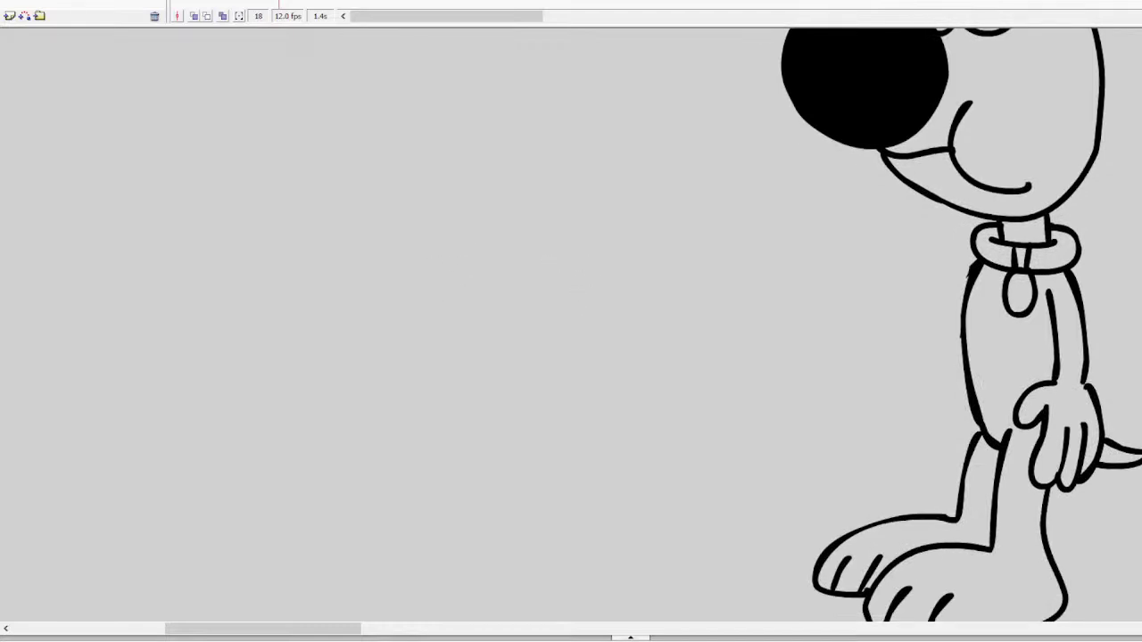
scroll(571, 325, "up", 2)
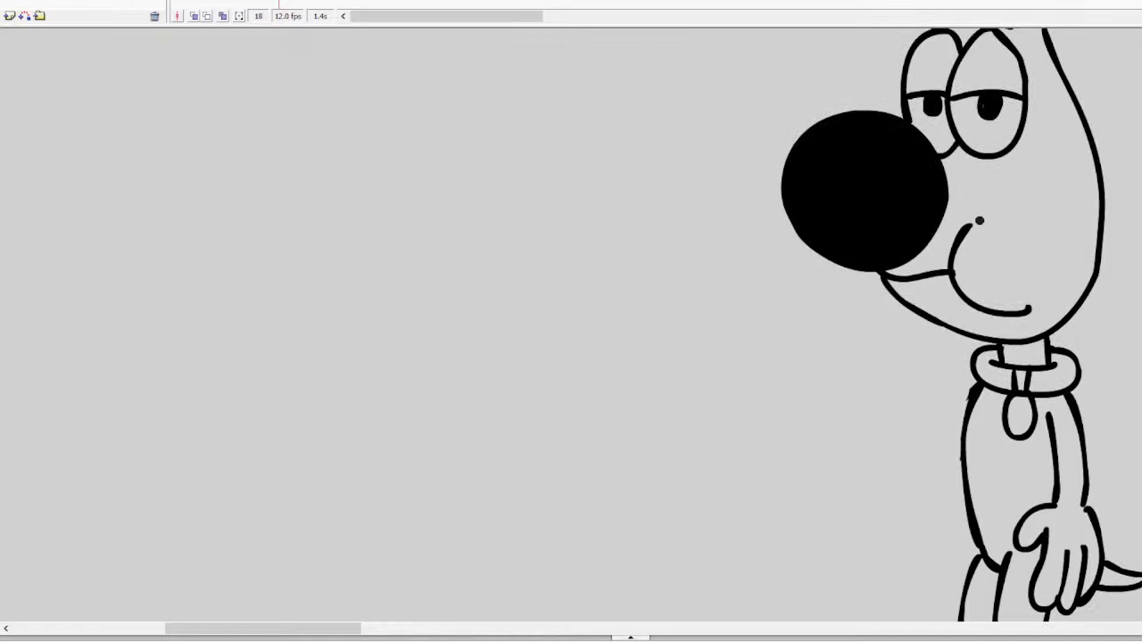
mouse_move(979, 219)
left_mouse_down()
mouse_move(945, 258)
mouse_move(956, 296)
mouse_move(956, 284)
mouse_move(1001, 315)
mouse_move(1033, 308)
left_mouse_up()
key("ctrl+z")
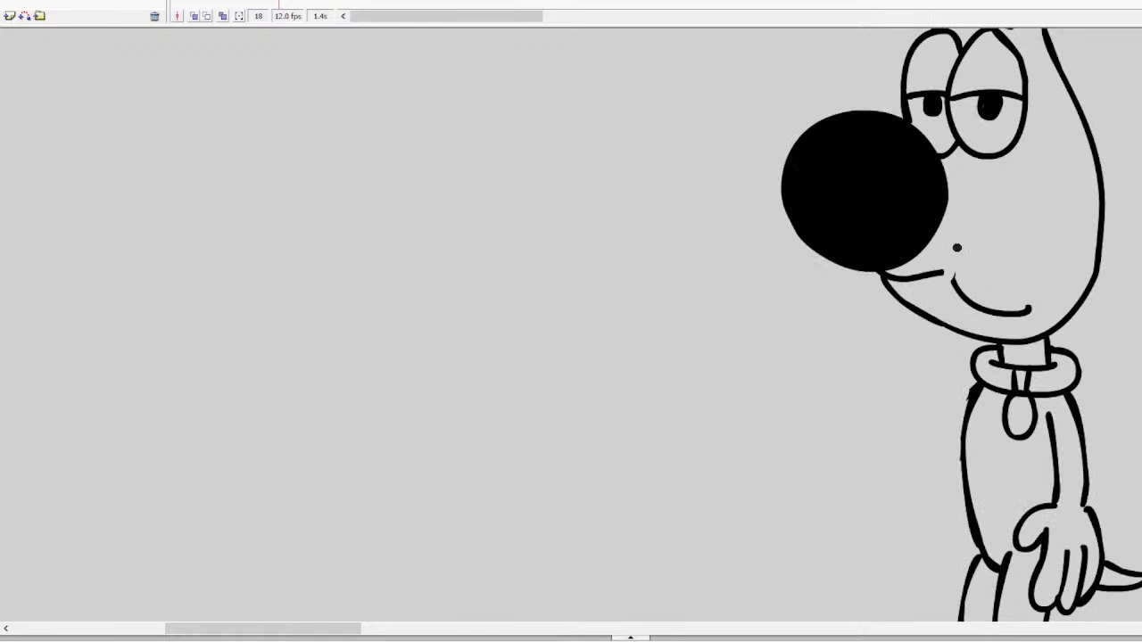
mouse_move(956, 248)
left_mouse_down()
mouse_move(968, 306)
mouse_move(1037, 320)
left_mouse_up()
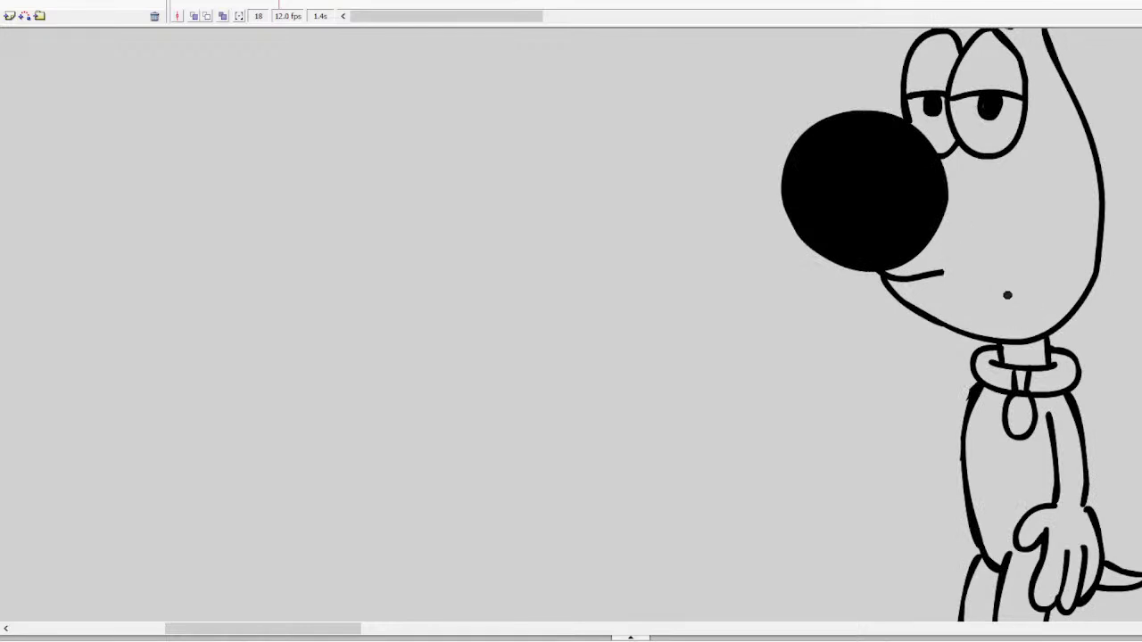
mouse_move(946, 271)
left_mouse_down()
mouse_move(895, 278)
mouse_move(963, 297)
left_mouse_up()
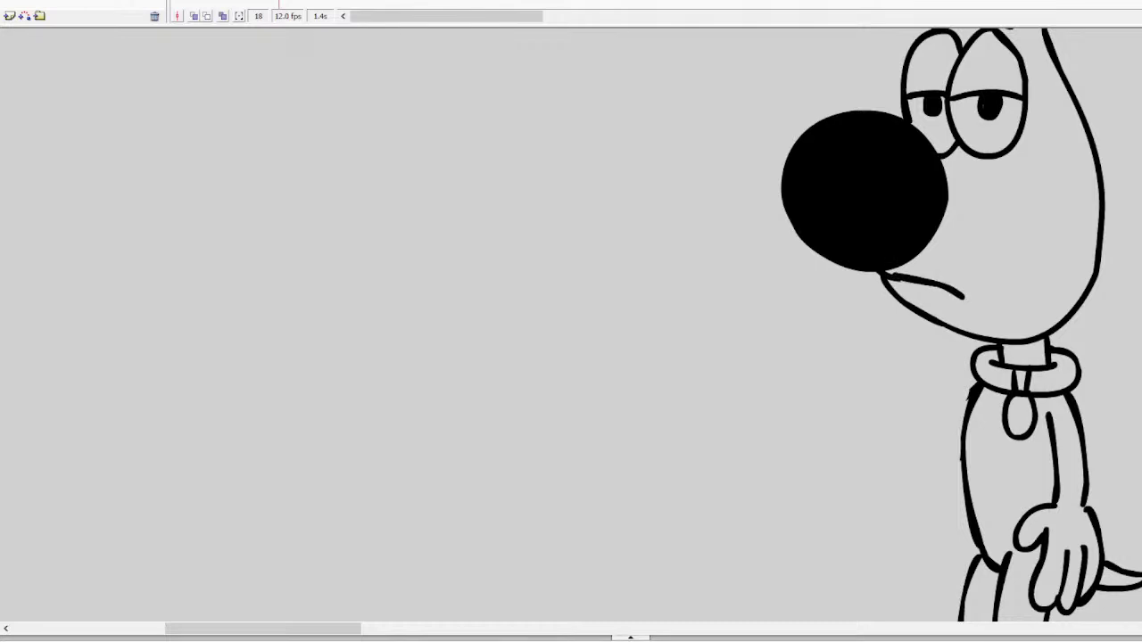
Start a small puppy in the gap beside the dog with a round eye, snout, nose and open fanged mouth with hanging tongue
scroll(961, 324, "down", 4)
mouse_move(431, 183)
left_mouse_down()
mouse_move(367, 224)
mouse_move(398, 297)
mouse_move(480, 271)
mouse_move(478, 211)
mouse_move(419, 182)
left_mouse_up()
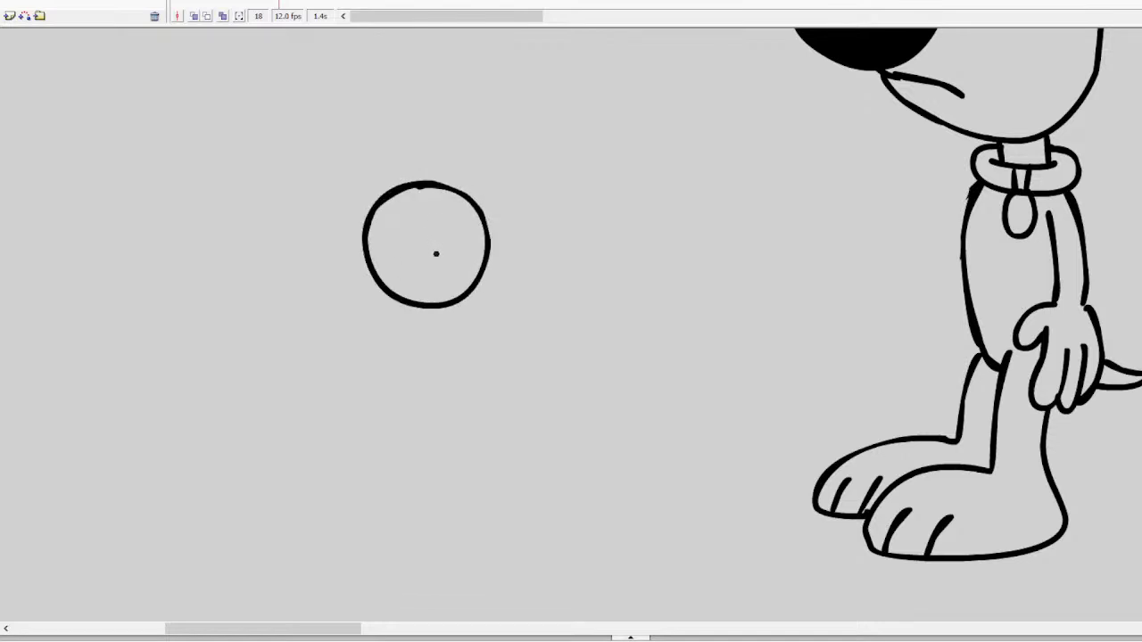
mouse_move(436, 254)
left_mouse_down()
mouse_move(441, 239)
mouse_move(442, 265)
mouse_move(428, 234)
left_mouse_up()
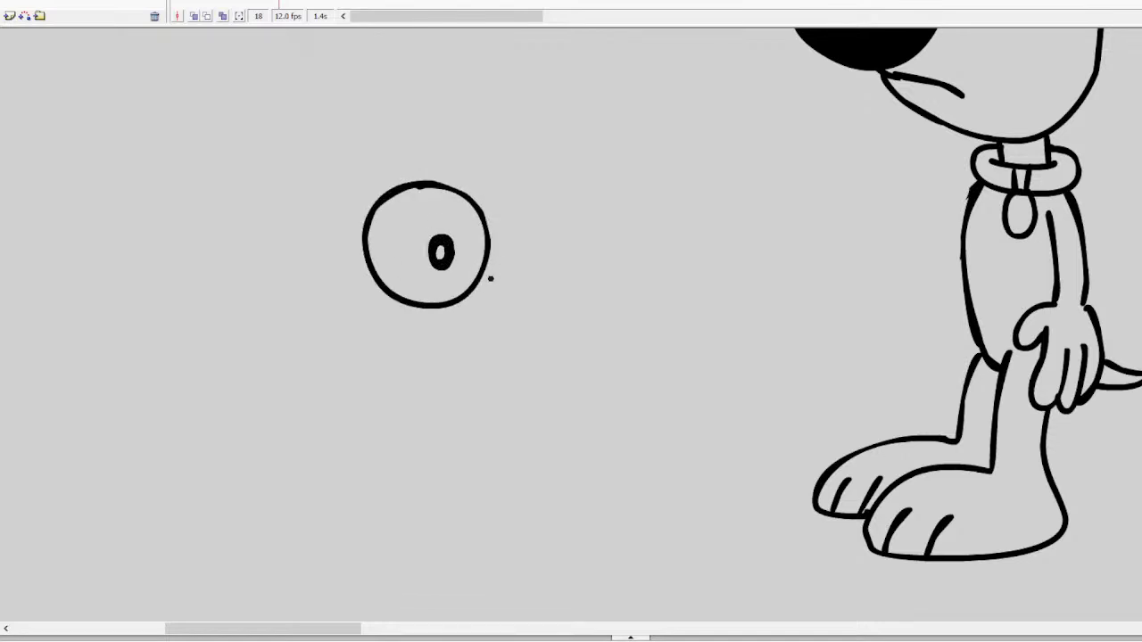
mouse_move(490, 278)
left_mouse_down()
mouse_move(543, 264)
mouse_move(567, 285)
mouse_move(555, 319)
mouse_move(482, 312)
left_mouse_up()
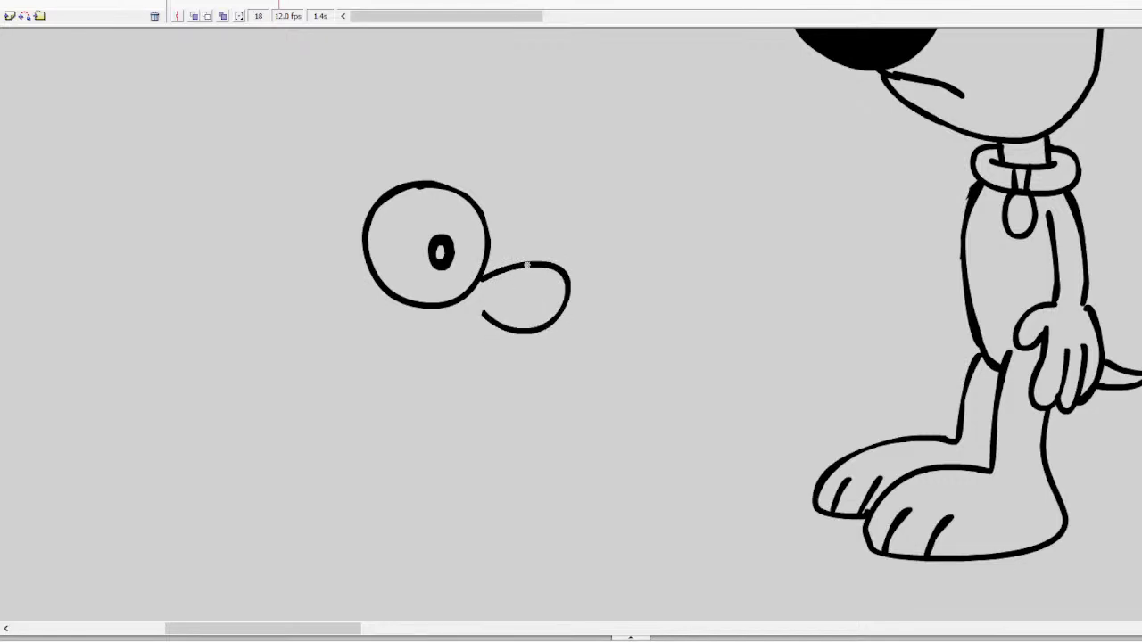
mouse_move(518, 272)
left_mouse_down()
mouse_move(551, 287)
mouse_move(565, 275)
left_mouse_up()
mouse_move(482, 314)
left_mouse_down()
mouse_move(484, 357)
mouse_move(507, 369)
mouse_move(516, 332)
mouse_move(558, 316)
mouse_move(528, 332)
mouse_move(541, 430)
mouse_move(548, 358)
mouse_move(527, 357)
mouse_move(539, 369)
mouse_move(547, 359)
mouse_move(536, 349)
left_mouse_up()
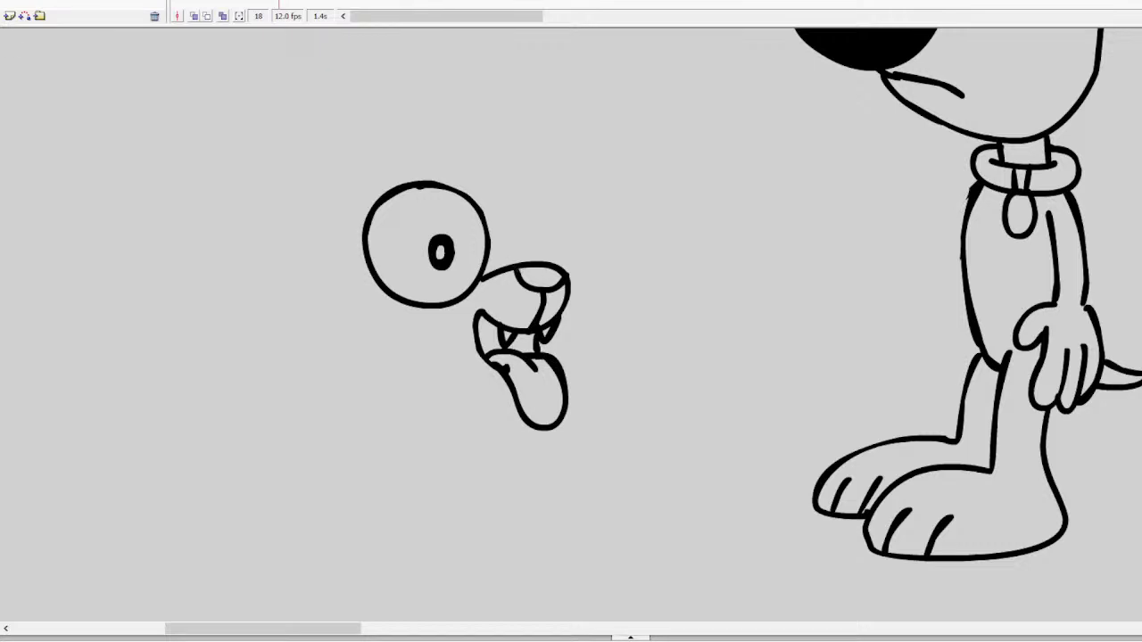
Draw the puppy's second eye behind the snout, both pointed ears and the curved top of the head
key("ctrl+z")
mouse_move(512, 266)
left_mouse_down()
mouse_move(501, 221)
mouse_move(582, 207)
mouse_move(569, 278)
mouse_move(535, 236)
mouse_move(548, 248)
mouse_move(533, 257)
mouse_move(529, 243)
left_mouse_up()
mouse_move(349, 178)
left_mouse_down()
mouse_move(278, 158)
mouse_move(271, 170)
mouse_move(307, 223)
left_mouse_up()
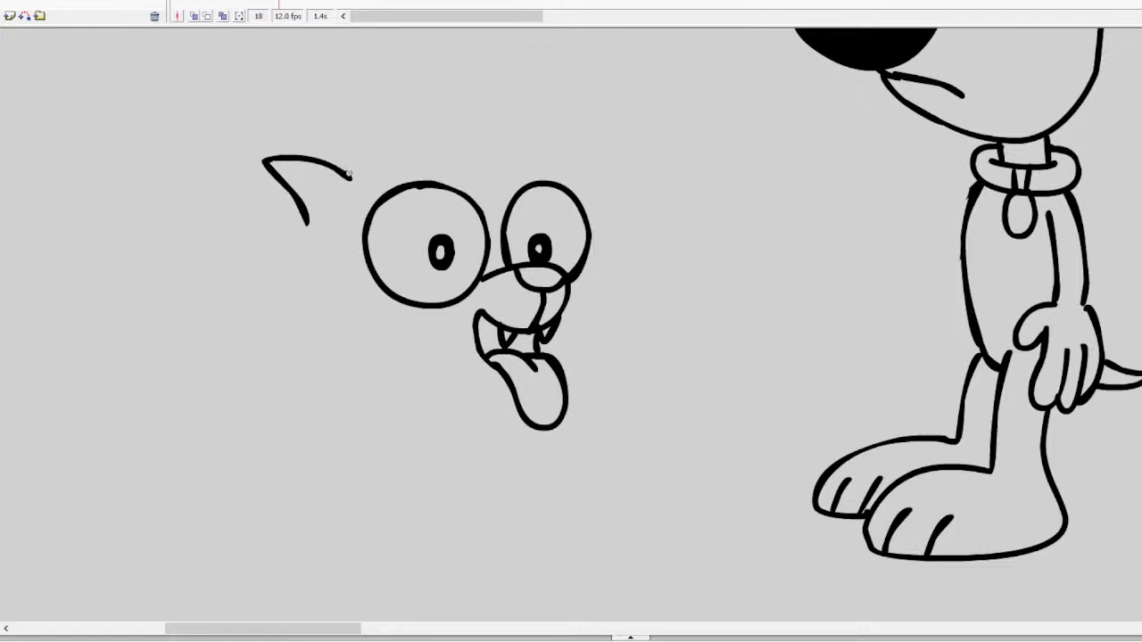
mouse_move(351, 175)
left_mouse_down()
mouse_move(435, 154)
mouse_move(545, 178)
left_mouse_up()
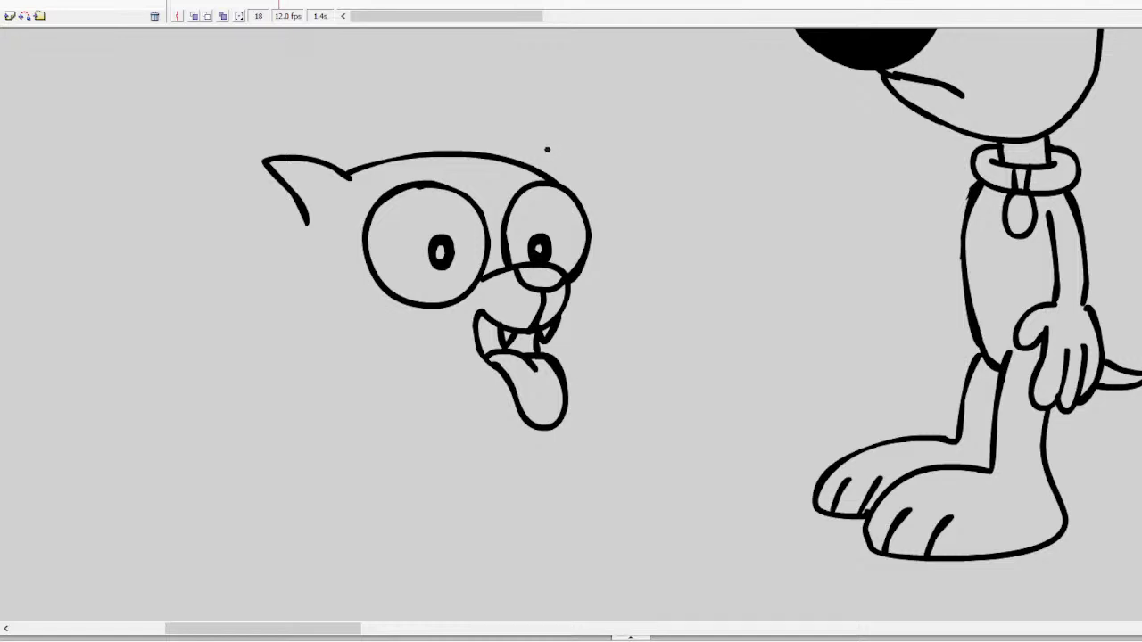
mouse_move(532, 168)
left_mouse_down()
mouse_move(586, 156)
mouse_move(604, 166)
mouse_move(581, 205)
left_mouse_up()
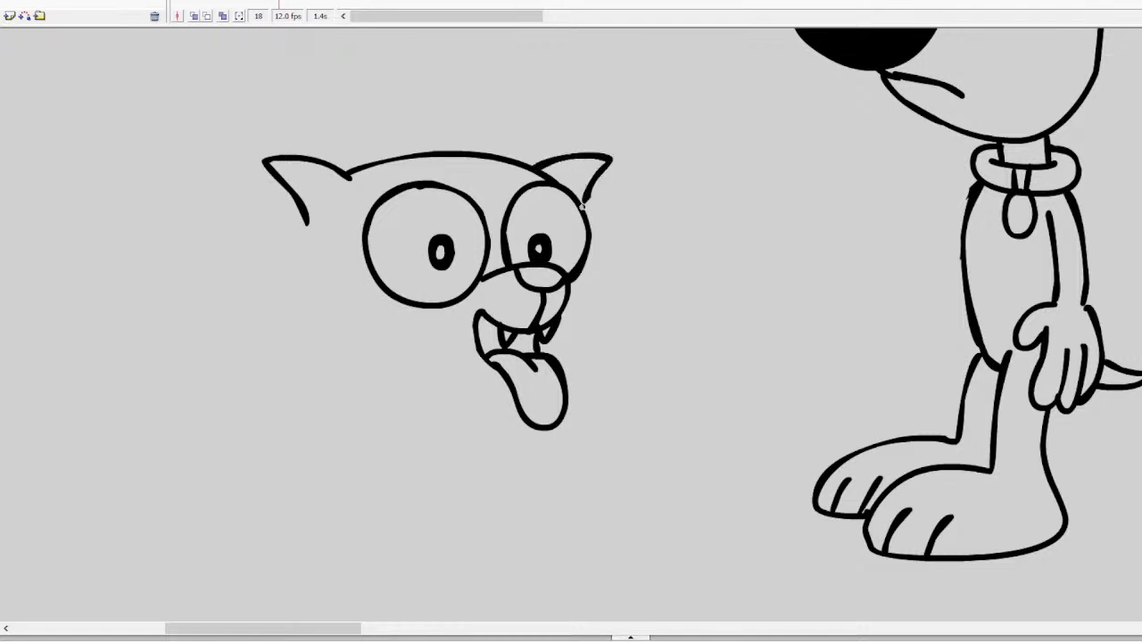
Draw the puppy's curved jaw line from the tongue and the back of its head and neck down from the ear
mouse_move(522, 419)
left_mouse_down()
mouse_move(434, 392)
mouse_move(513, 402)
left_mouse_up()
key("ctrl+z")
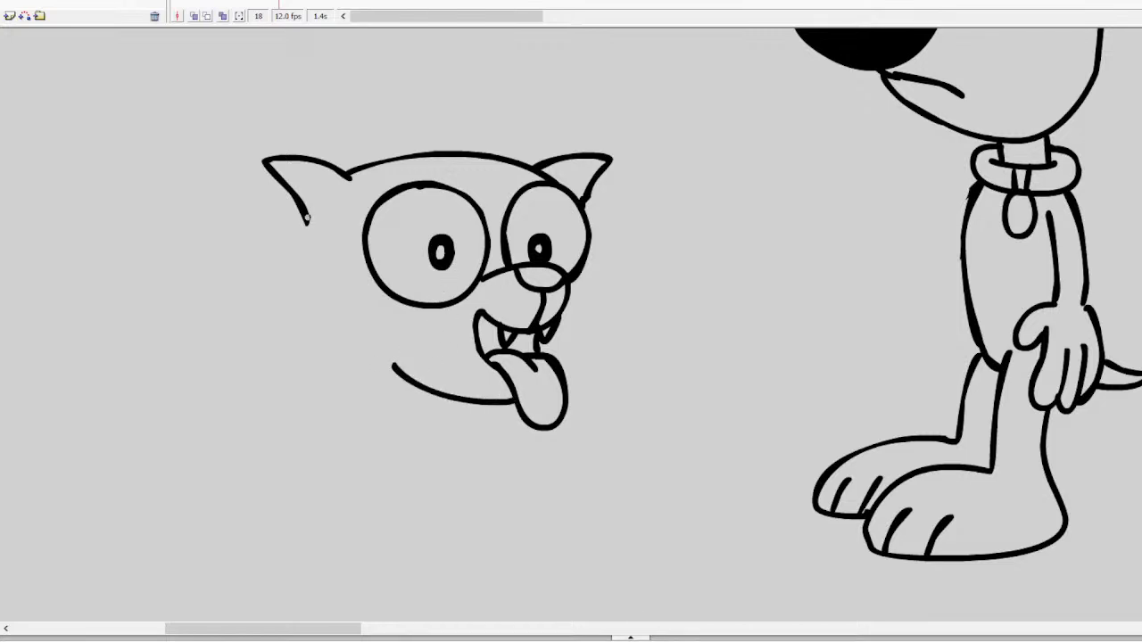
mouse_move(307, 218)
left_mouse_down()
mouse_move(320, 324)
mouse_move(289, 400)
left_mouse_up()
key("ctrl+z")
left_click_drag(317, 325, 330, 379)
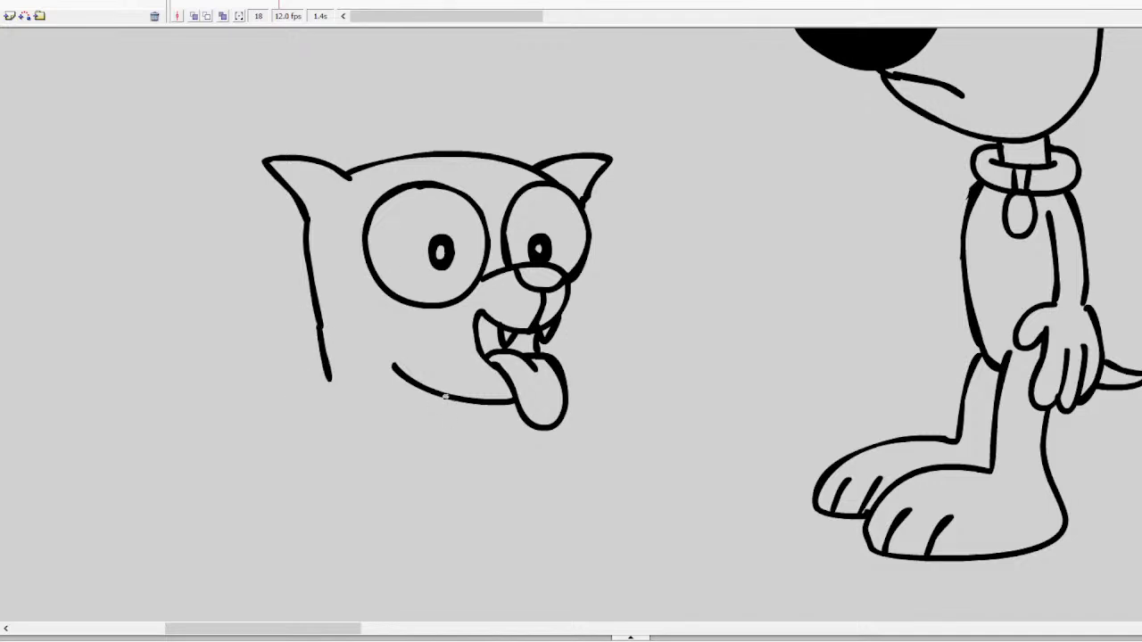
Draw the puppy's two front legs with rounded, toed paws below the jaw
left_click_drag(435, 396, 444, 436)
mouse_move(374, 398)
left_mouse_down()
mouse_move(369, 523)
mouse_move(402, 540)
mouse_move(435, 527)
mouse_move(368, 413)
mouse_move(365, 514)
mouse_move(408, 530)
mouse_move(444, 530)
left_mouse_up()
key("ctrl+z")
mouse_move(398, 488)
left_mouse_down()
mouse_move(444, 526)
mouse_move(471, 507)
mouse_move(438, 482)
left_mouse_up()
mouse_move(481, 515)
left_mouse_down()
mouse_move(421, 455)
mouse_move(406, 404)
left_mouse_up()
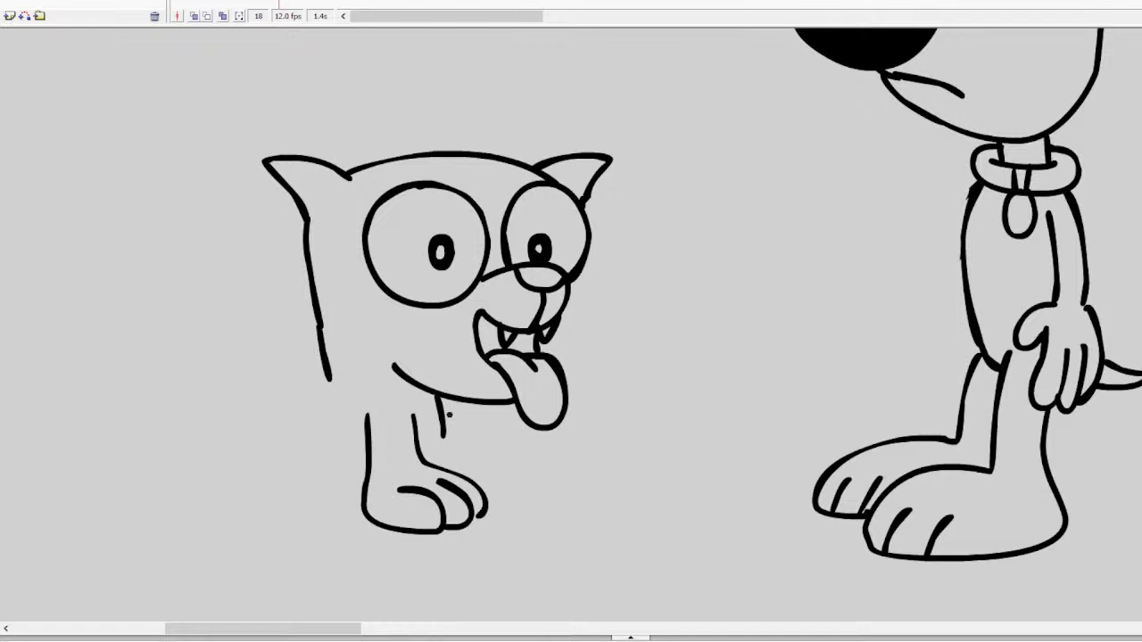
mouse_move(442, 435)
left_mouse_down()
mouse_move(413, 449)
mouse_move(443, 435)
mouse_move(430, 453)
mouse_move(505, 500)
left_mouse_up()
key("ctrl+z")
mouse_move(489, 459)
left_mouse_down()
mouse_move(518, 500)
mouse_move(520, 471)
mouse_move(444, 438)
left_mouse_up()
key("ctrl+z")
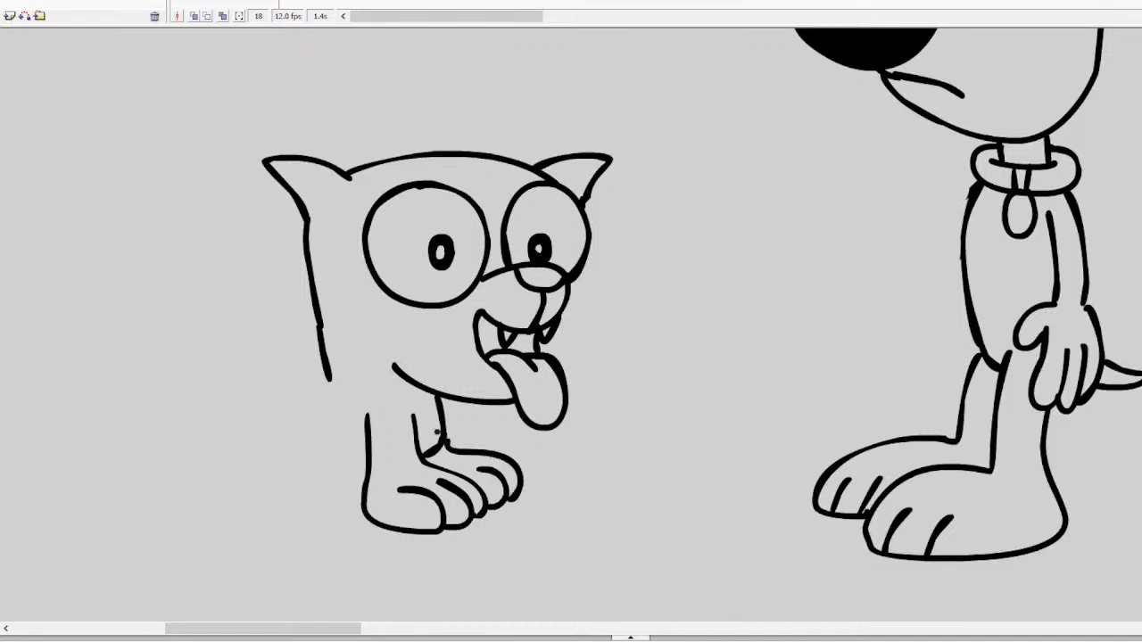
Draw the puppy's seated hind leg with a toed paw and the back line curving down from the neck
mouse_move(254, 428)
left_mouse_down()
mouse_move(313, 411)
mouse_move(341, 432)
mouse_move(341, 478)
left_mouse_up()
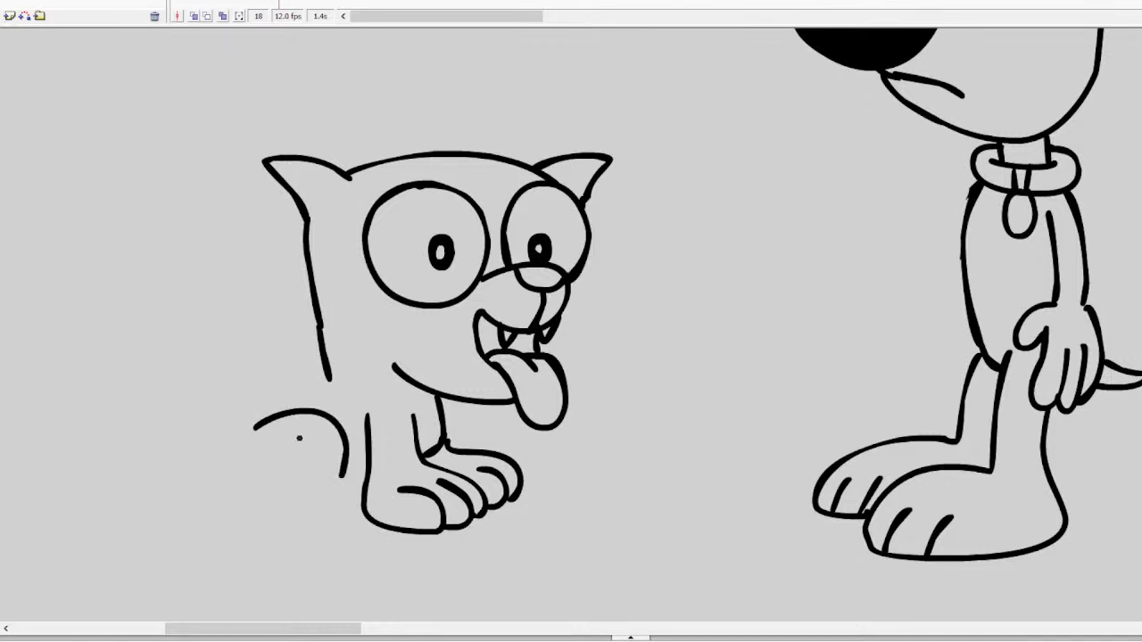
mouse_move(300, 437)
left_mouse_down()
mouse_move(273, 425)
mouse_move(313, 416)
mouse_move(340, 438)
mouse_move(277, 478)
mouse_move(288, 514)
mouse_move(323, 522)
mouse_move(309, 475)
mouse_move(277, 467)
mouse_move(273, 521)
mouse_move(322, 530)
mouse_move(305, 493)
mouse_move(326, 529)
mouse_move(325, 483)
mouse_move(341, 528)
left_mouse_up()
key("ctrl+z")
key("ctrl+z")
key("ctrl+z")
mouse_move(349, 473)
left_mouse_down()
mouse_move(359, 512)
mouse_move(326, 469)
left_mouse_up()
mouse_move(330, 378)
left_mouse_down()
mouse_move(268, 415)
mouse_move(241, 468)
mouse_move(259, 484)
left_mouse_up()
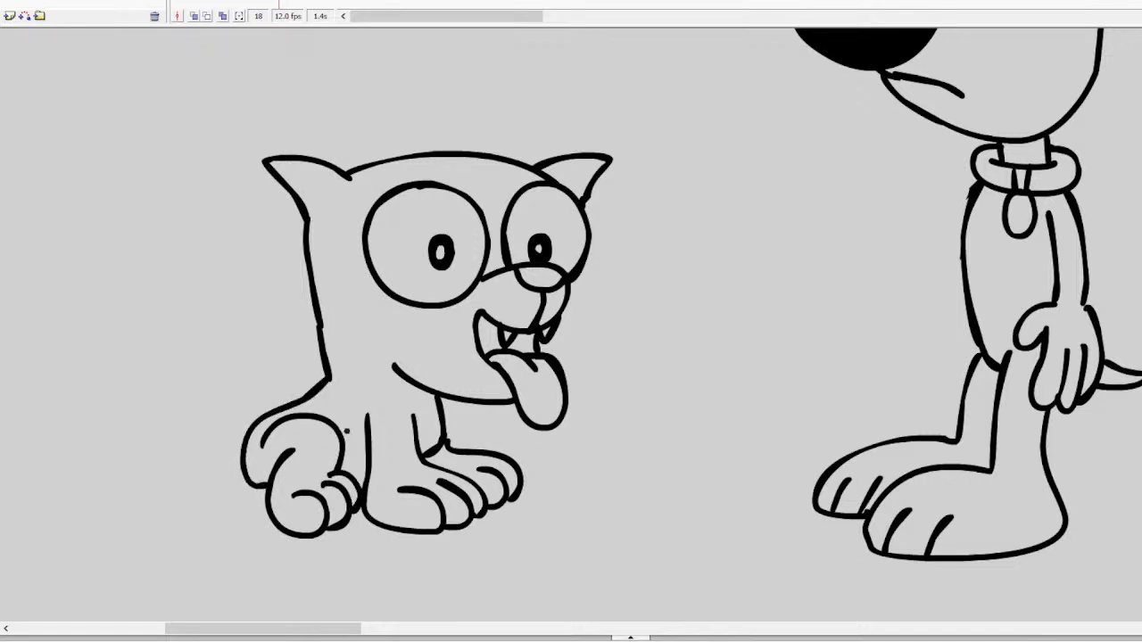
Draw the puppy's long pointed tail, its belly line and zigzag fur markings across the near legs
mouse_move(248, 466)
left_mouse_down()
mouse_move(212, 488)
mouse_move(154, 490)
mouse_move(123, 470)
mouse_move(140, 498)
mouse_move(195, 512)
mouse_move(236, 506)
mouse_move(265, 483)
mouse_move(113, 469)
mouse_move(116, 482)
mouse_move(175, 499)
mouse_move(251, 487)
left_mouse_up()
key("ctrl+z")
key("ctrl+z")
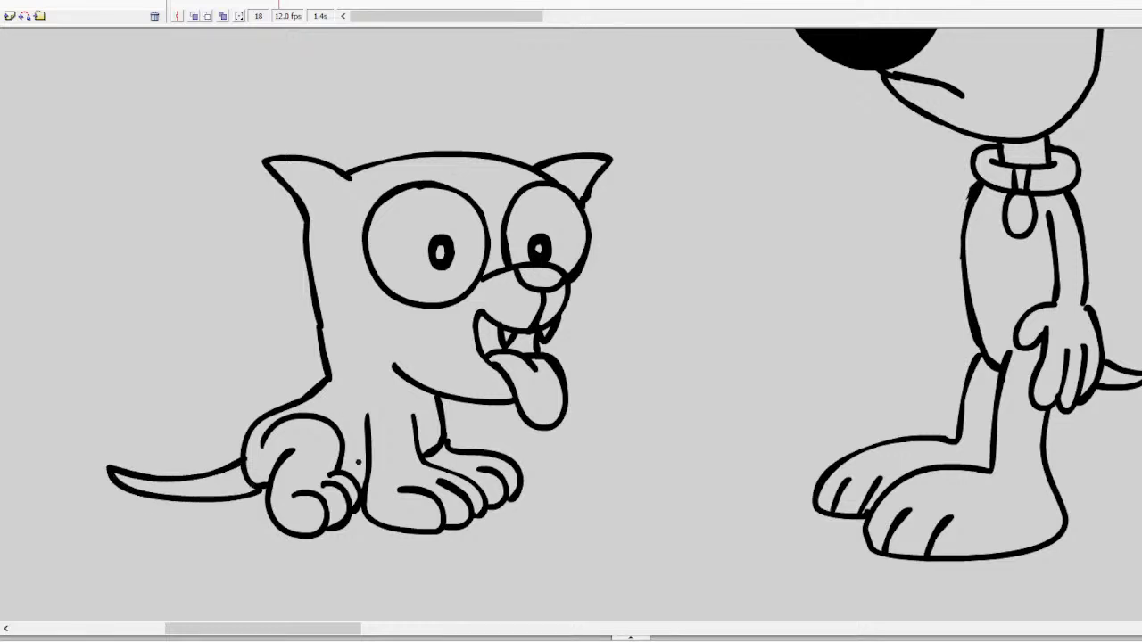
mouse_move(371, 467)
left_mouse_down()
mouse_move(347, 473)
mouse_move(302, 448)
mouse_move(419, 429)
left_mouse_up()
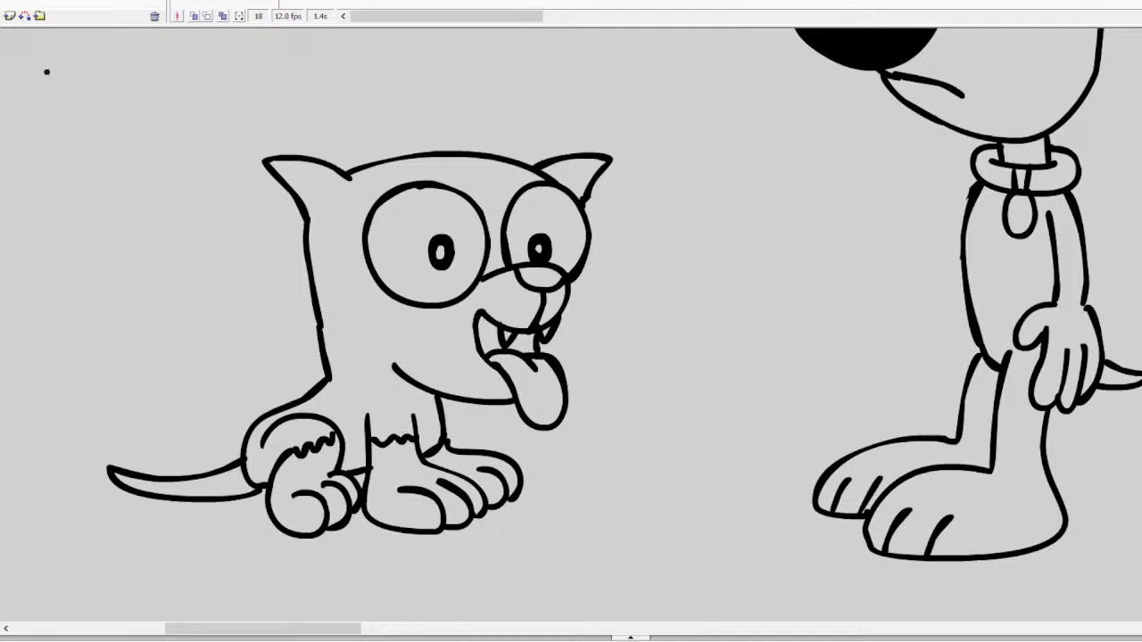
Check the finished puppy beside the dog and examine the remaining titles in the failed pilots list
key("ctrl+minus")
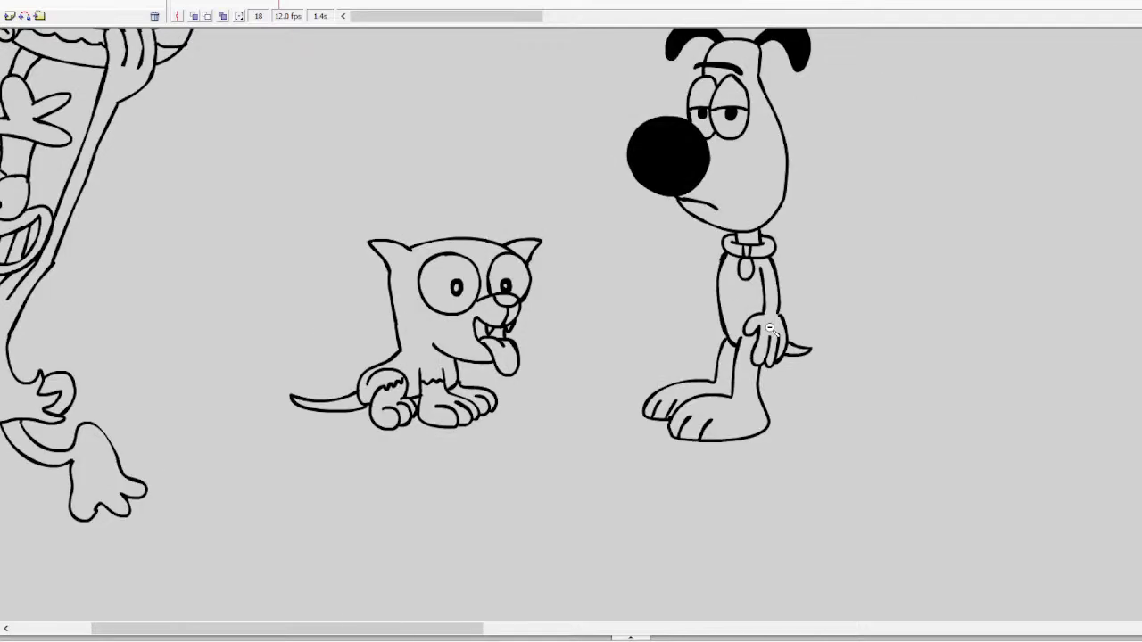
scroll(571, 321, "up", 2)
scroll(571, 321, "down", 10)
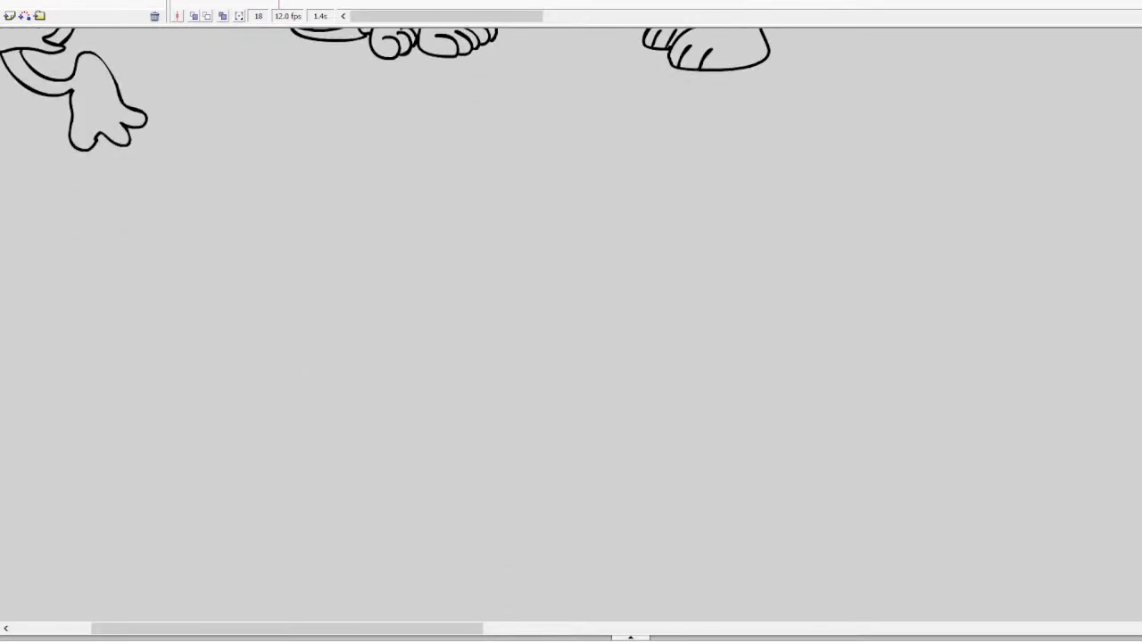
scroll(571, 321, "down", 4)
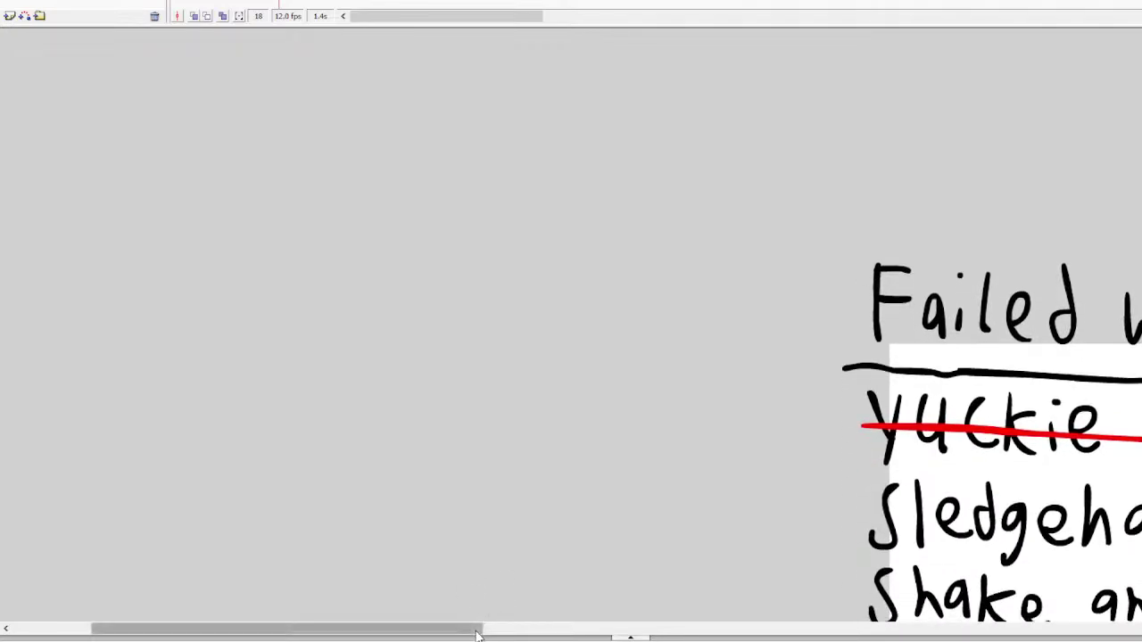
left_click_drag(478, 629, 718, 629)
left_click(752, 543, "alt")
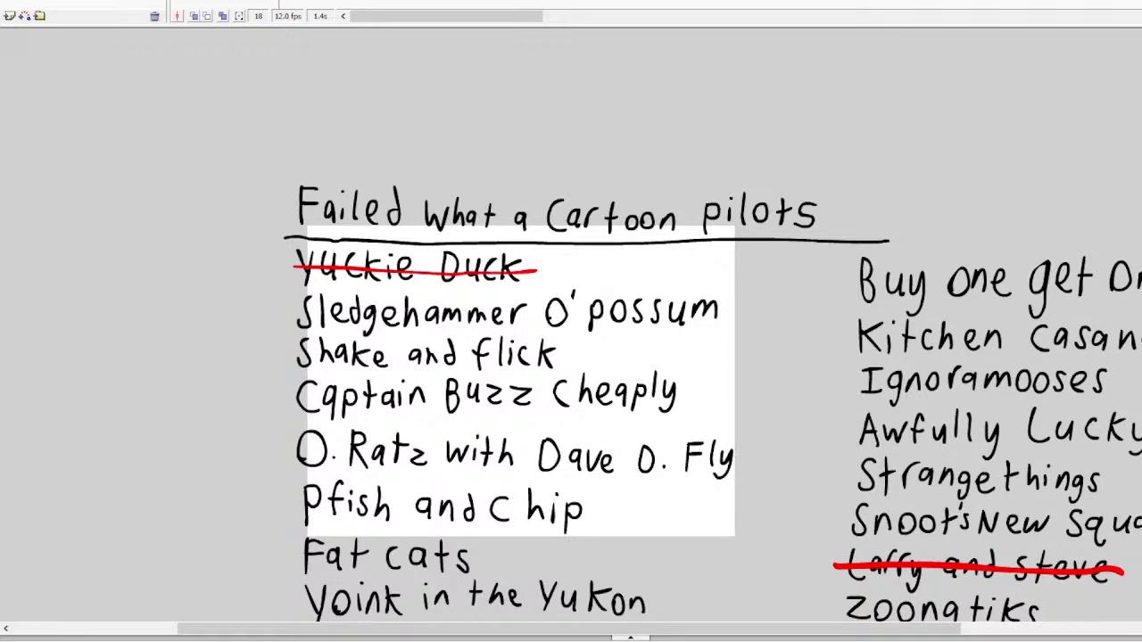
scroll(570, 321, "up", 10)
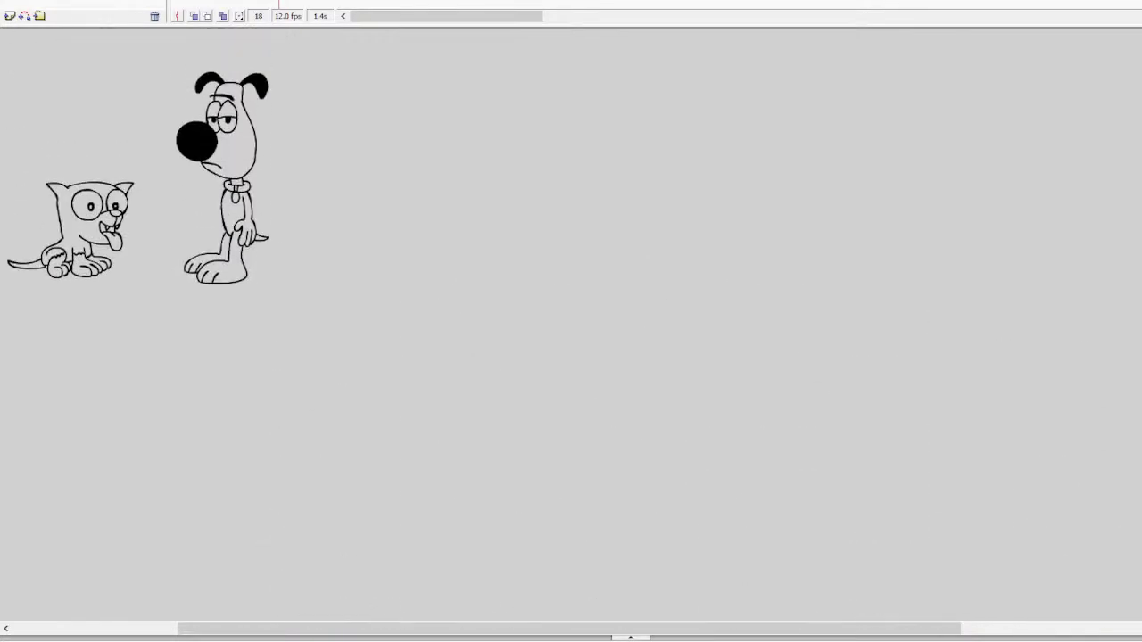
Draw the new character's face beyond the dog, with two oval eyes, a rounded nose, a wide pointed grin and the chin line
scroll(537, 187, "right", 3)
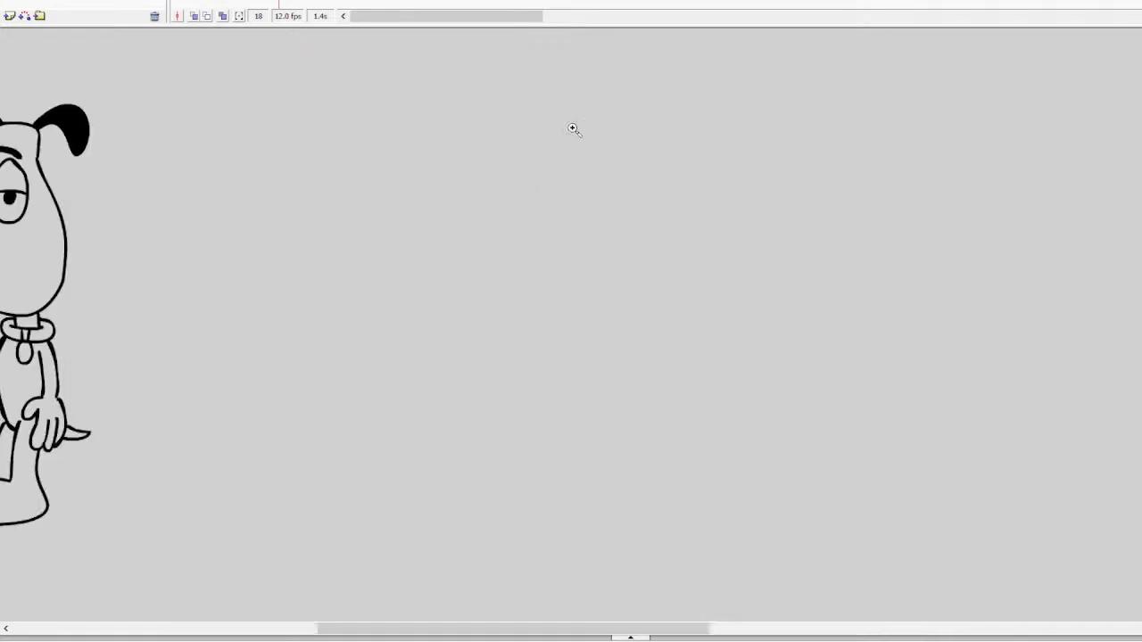
scroll(402, 194, "right", 2)
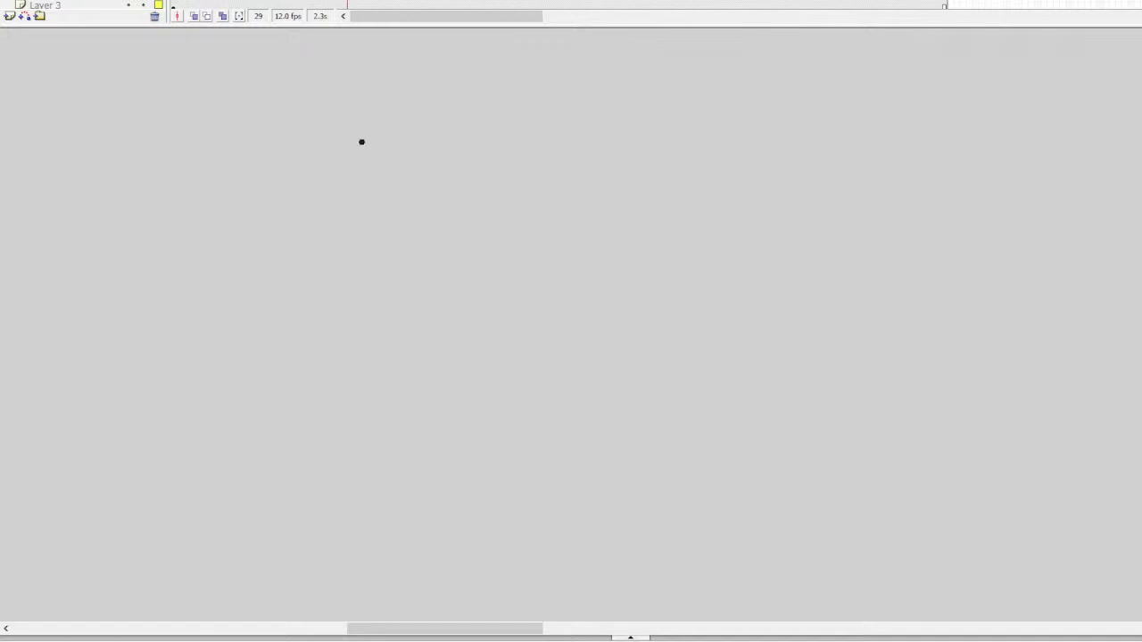
mouse_move(389, 157)
left_mouse_down()
mouse_move(348, 151)
mouse_move(345, 237)
mouse_move(402, 252)
mouse_move(406, 184)
mouse_move(372, 141)
left_mouse_up()
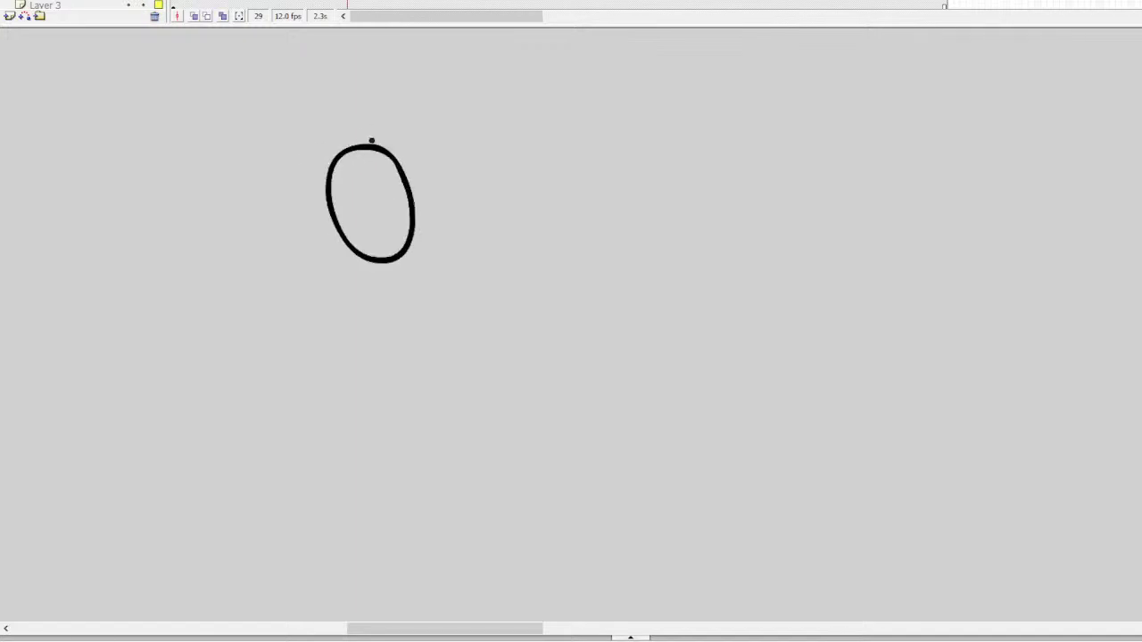
mouse_move(403, 214)
left_mouse_down()
mouse_move(400, 223)
mouse_move(497, 262)
mouse_move(445, 264)
left_mouse_up()
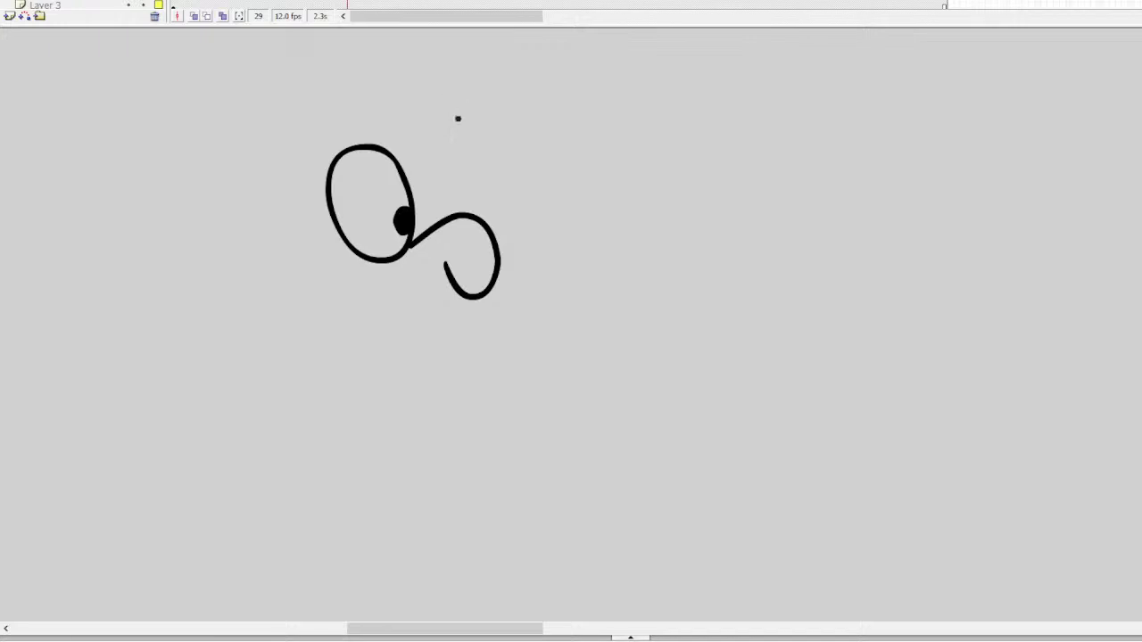
key("ctrl+z")
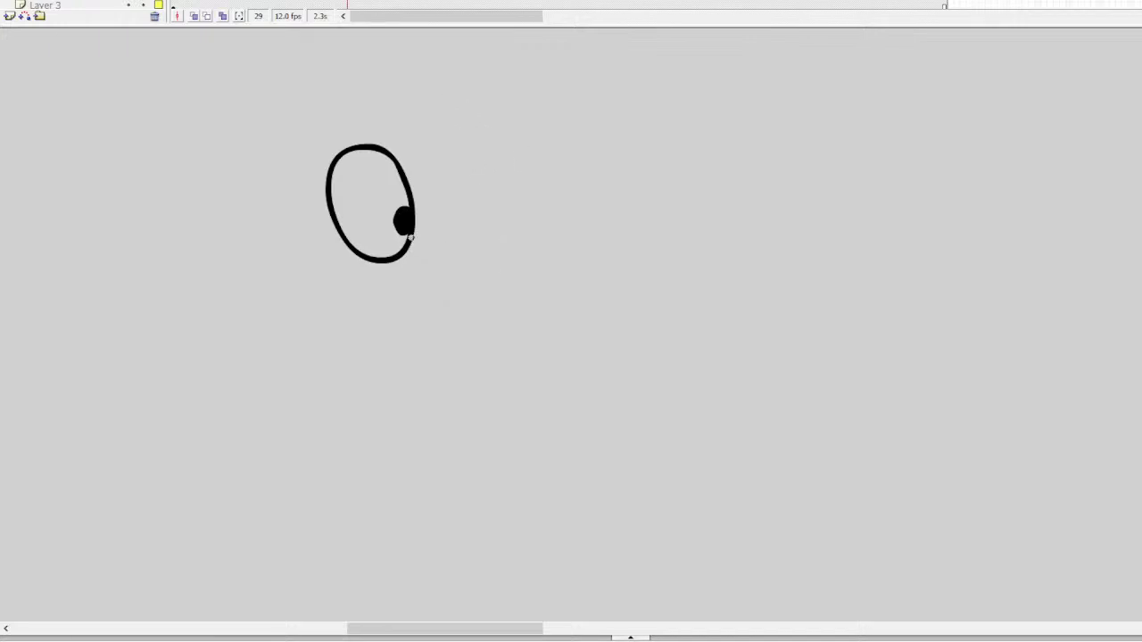
mouse_move(409, 241)
left_mouse_down()
mouse_move(464, 215)
mouse_move(496, 249)
mouse_move(482, 296)
mouse_move(426, 264)
left_mouse_up()
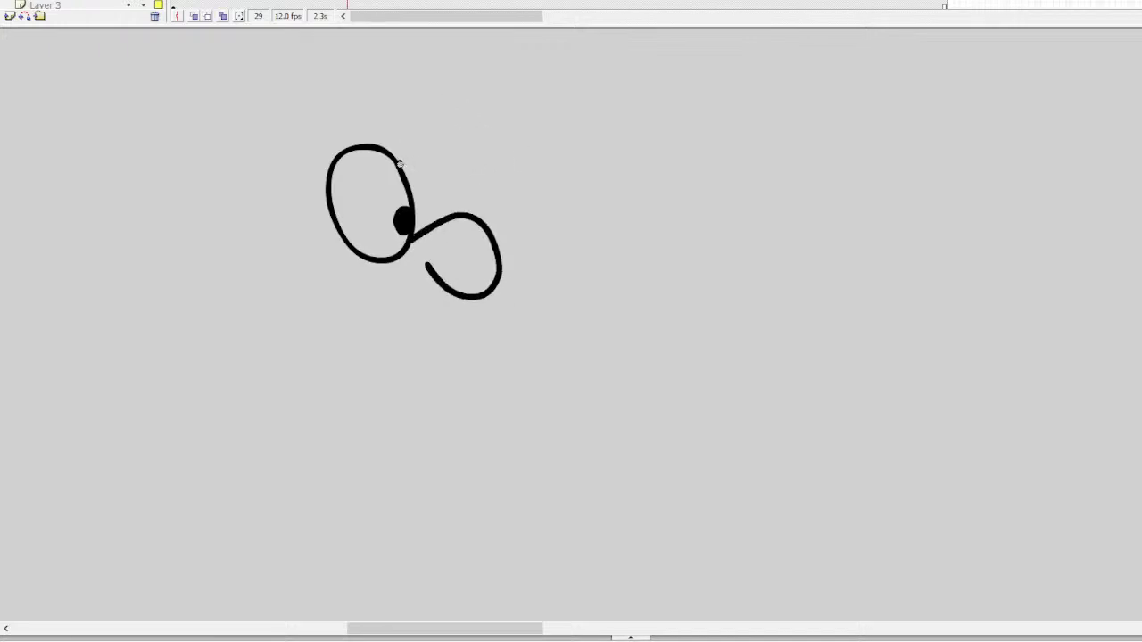
mouse_move(400, 164)
left_mouse_down()
mouse_move(458, 181)
mouse_move(460, 207)
mouse_move(429, 224)
left_mouse_up()
mouse_move(508, 292)
left_mouse_down()
mouse_move(562, 303)
mouse_move(479, 317)
mouse_move(379, 298)
mouse_move(304, 231)
left_mouse_up()
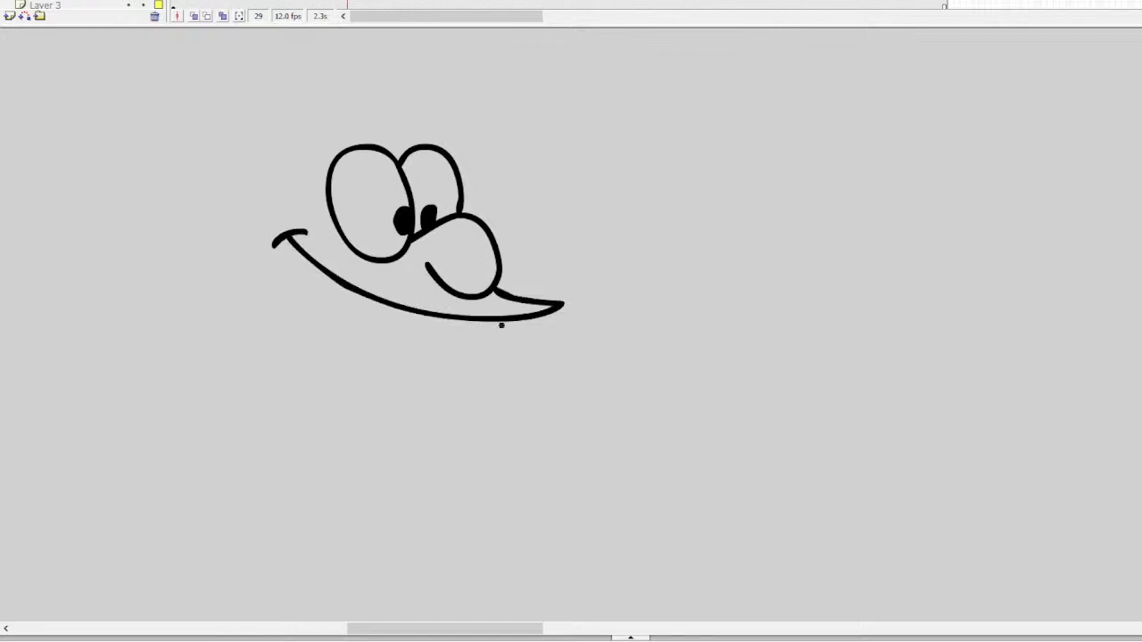
mouse_move(504, 323)
left_mouse_down()
mouse_move(483, 353)
mouse_move(387, 392)
left_mouse_up()
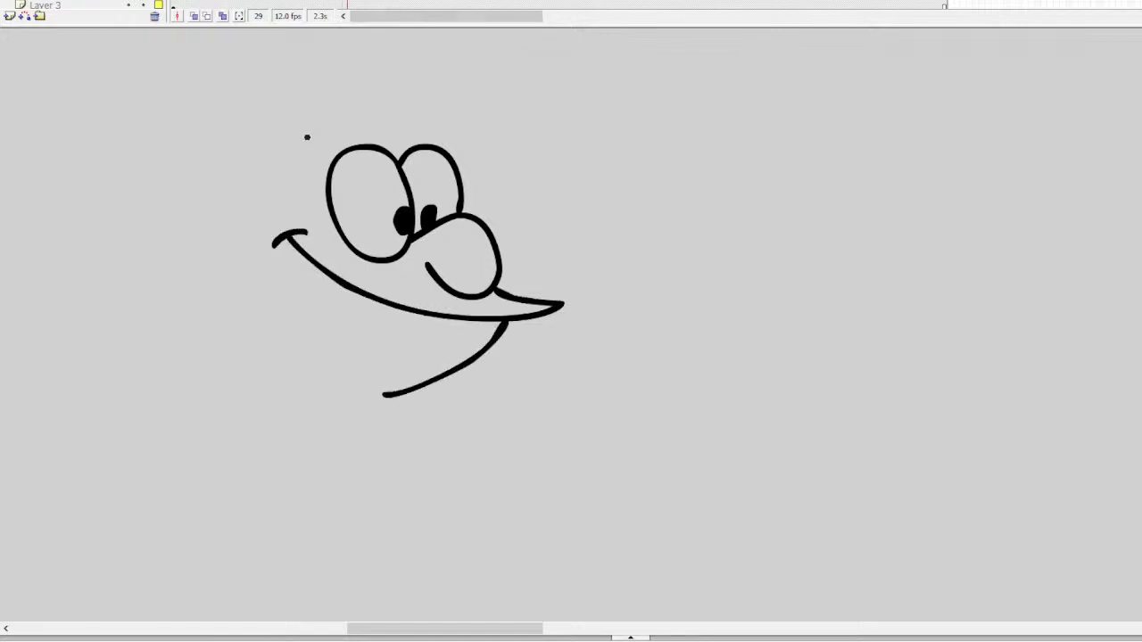
Complete the head with a backwards cap, round ear and rear jaw line, and add a bow tie under the chin
mouse_move(307, 138)
left_mouse_down()
mouse_move(441, 82)
mouse_move(392, 46)
mouse_move(318, 60)
mouse_move(289, 135)
mouse_move(299, 112)
mouse_move(309, 136)
mouse_move(125, 163)
mouse_move(111, 139)
mouse_move(290, 123)
left_mouse_up()
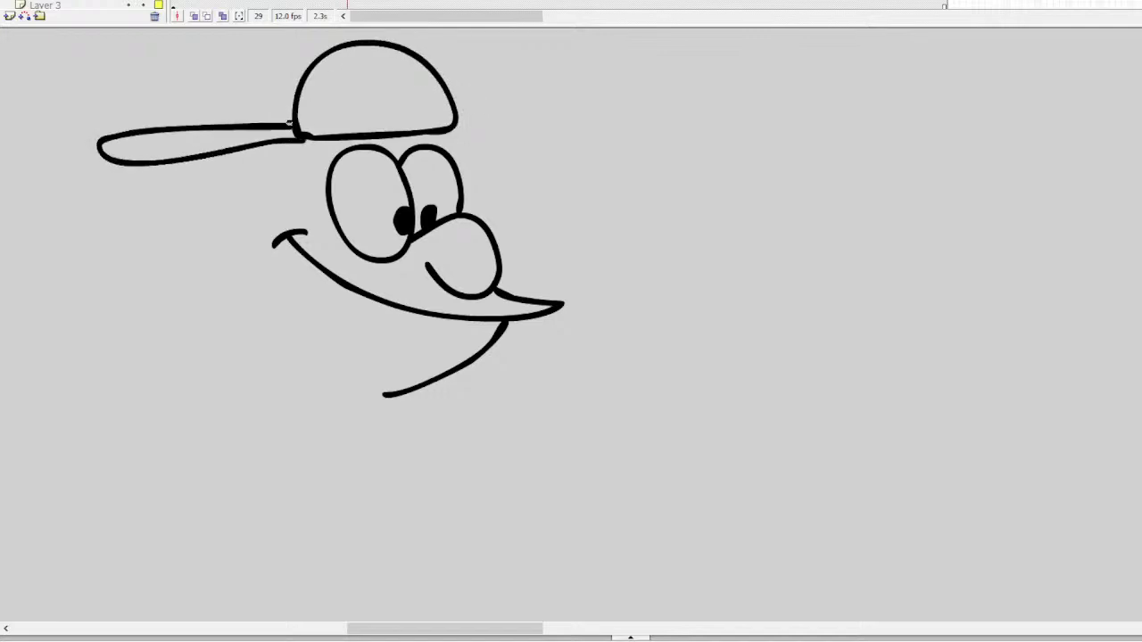
left_click_drag(413, 134, 414, 146)
mouse_move(298, 139)
left_mouse_down()
mouse_move(295, 190)
mouse_move(209, 179)
mouse_move(250, 227)
left_mouse_up()
left_click_drag(273, 183, 302, 141)
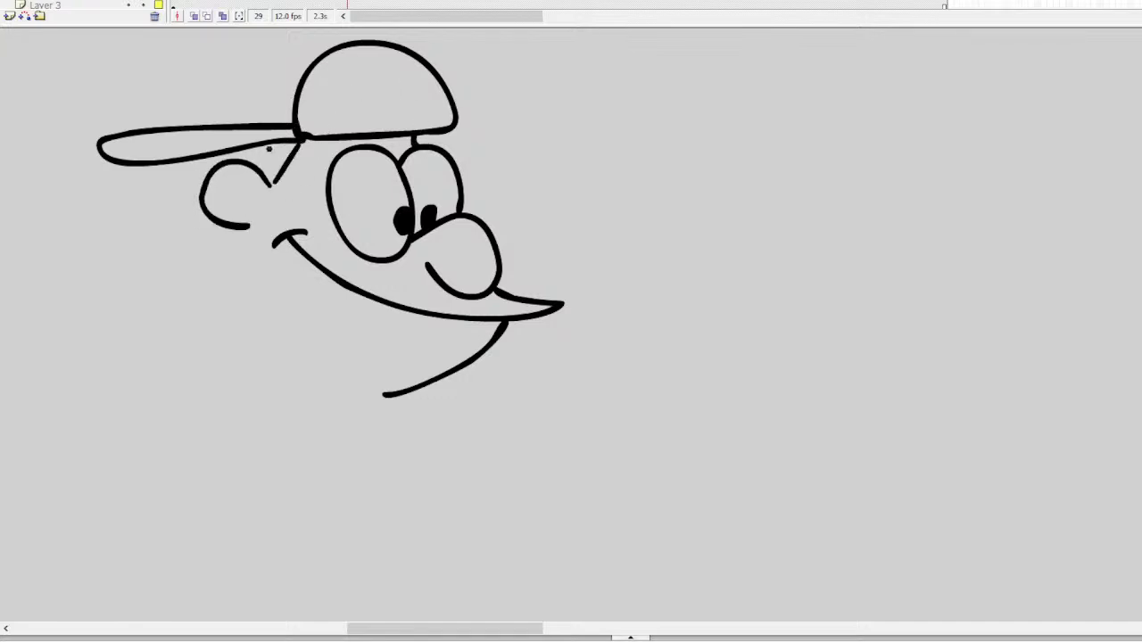
mouse_move(242, 227)
left_mouse_down()
mouse_move(279, 346)
mouse_move(310, 395)
left_mouse_up()
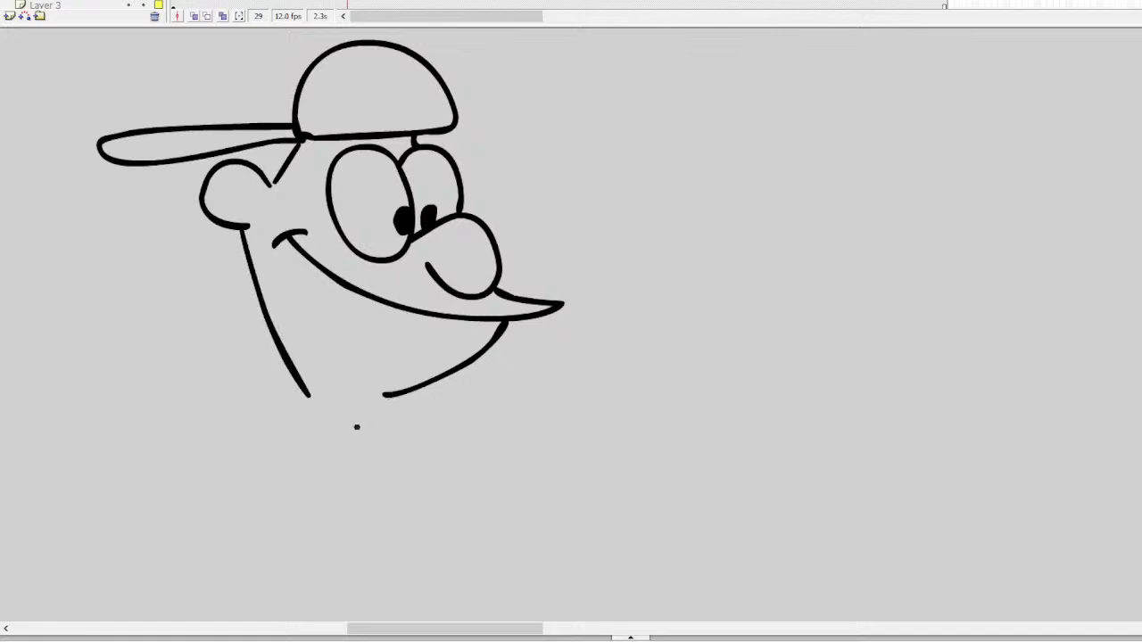
mouse_move(357, 427)
left_mouse_down()
mouse_move(314, 397)
mouse_move(355, 430)
mouse_move(392, 397)
mouse_move(345, 424)
left_mouse_up()
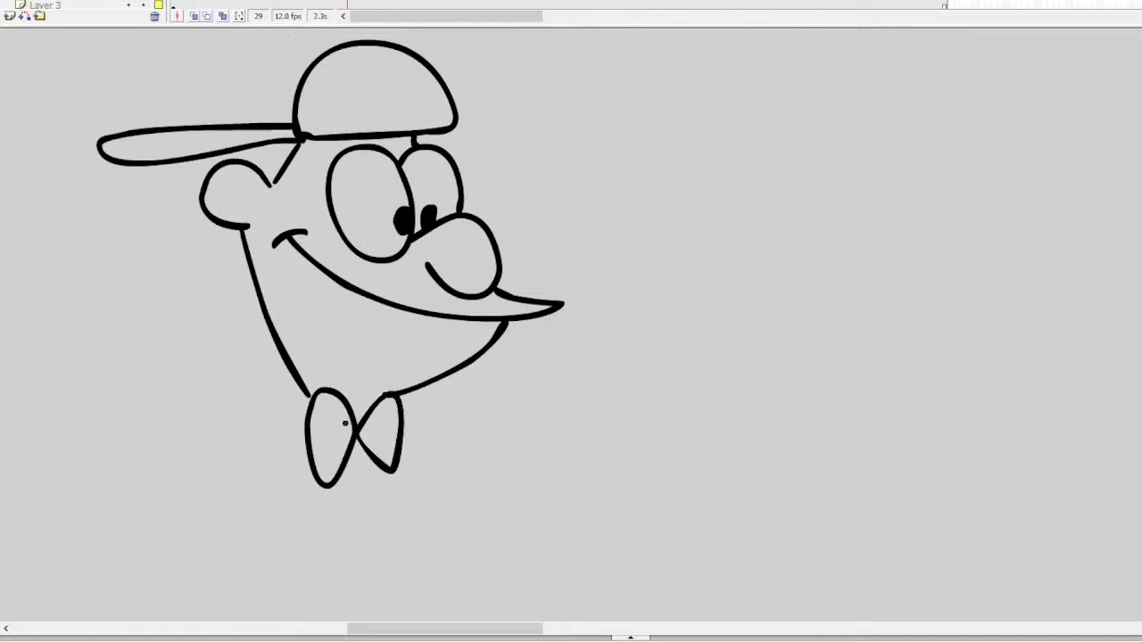
Draw the character's near arm bent outward from the bow tie, ending in a clenched hand
mouse_move(419, 629)
left_mouse_down()
mouse_move(388, 628)
mouse_move(423, 635)
left_mouse_up()
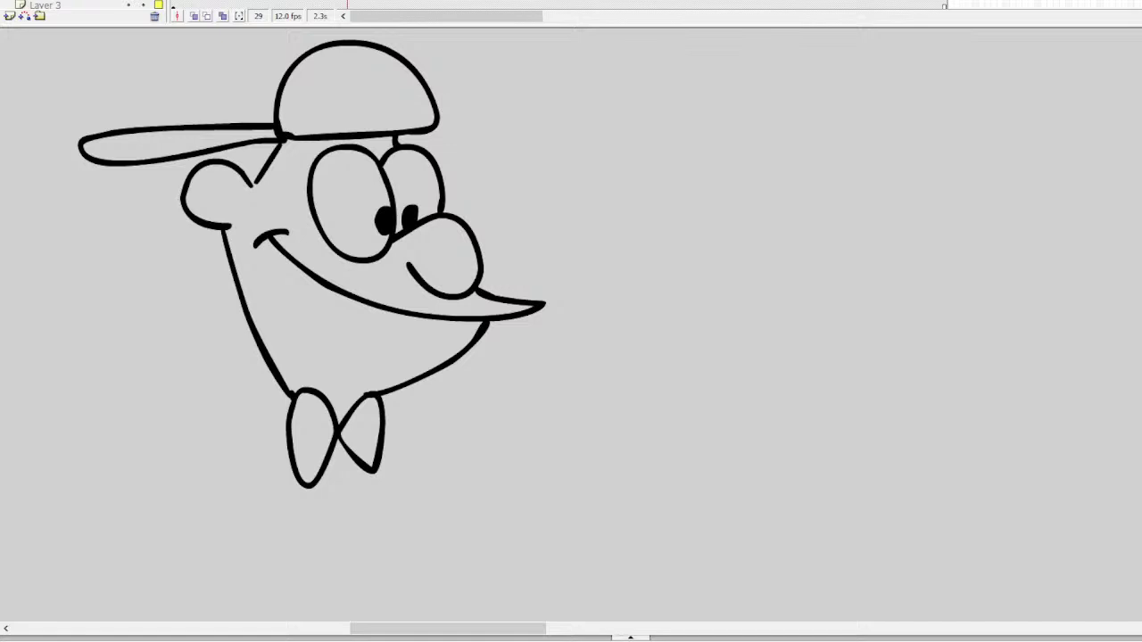
scroll(401, 596, "down", 3)
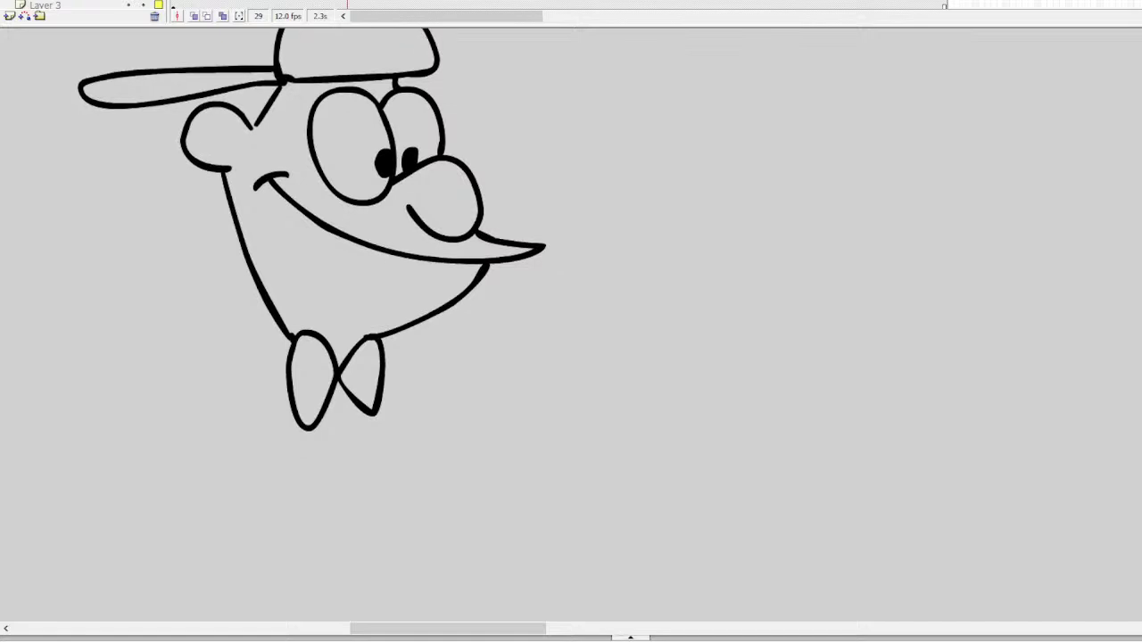
scroll(374, 594, "left", 5)
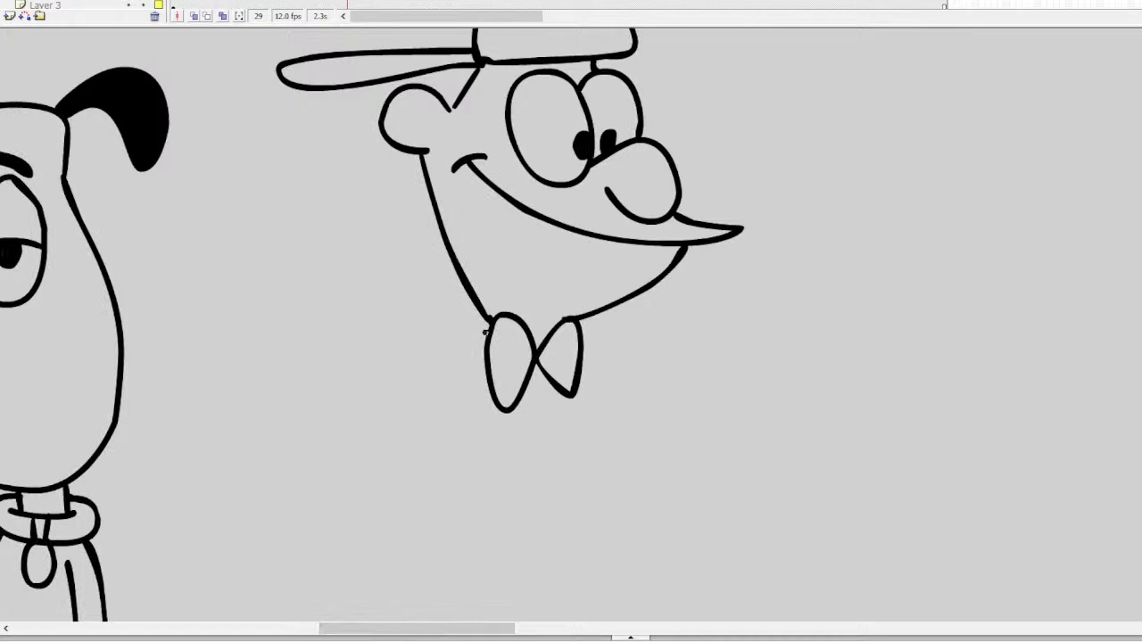
mouse_move(488, 320)
left_mouse_down()
mouse_move(374, 302)
mouse_move(284, 413)
left_mouse_up()
mouse_move(489, 396)
left_mouse_down()
mouse_move(402, 348)
mouse_move(330, 415)
left_mouse_up()
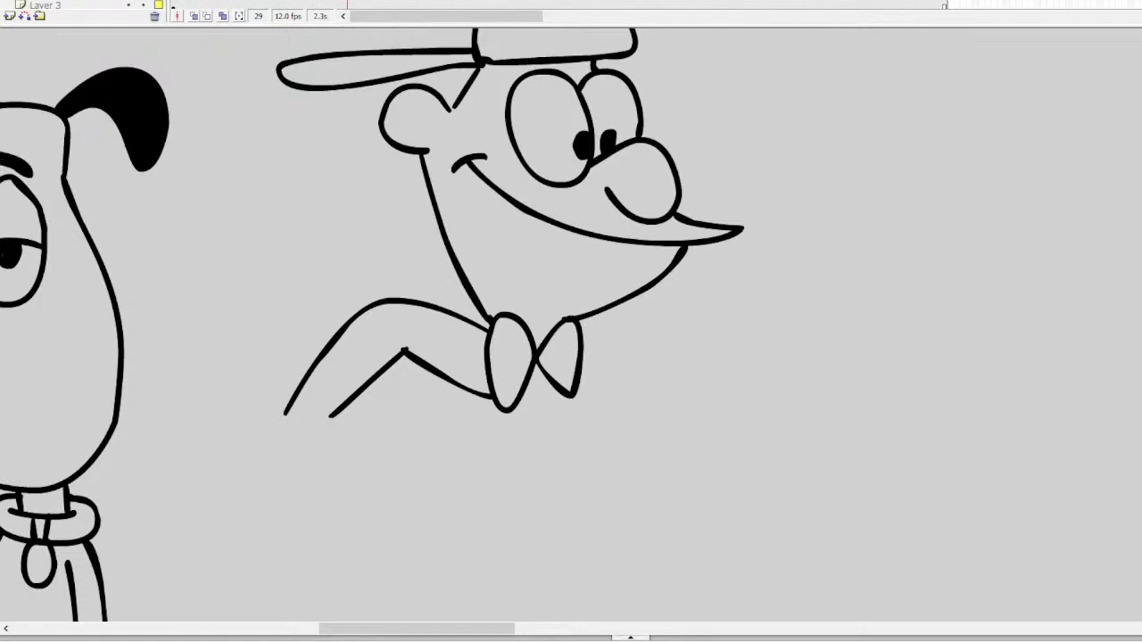
mouse_move(285, 413)
left_mouse_down()
mouse_move(340, 406)
mouse_move(343, 480)
mouse_move(308, 491)
mouse_move(308, 522)
mouse_move(288, 477)
mouse_move(242, 448)
mouse_move(289, 406)
left_mouse_up()
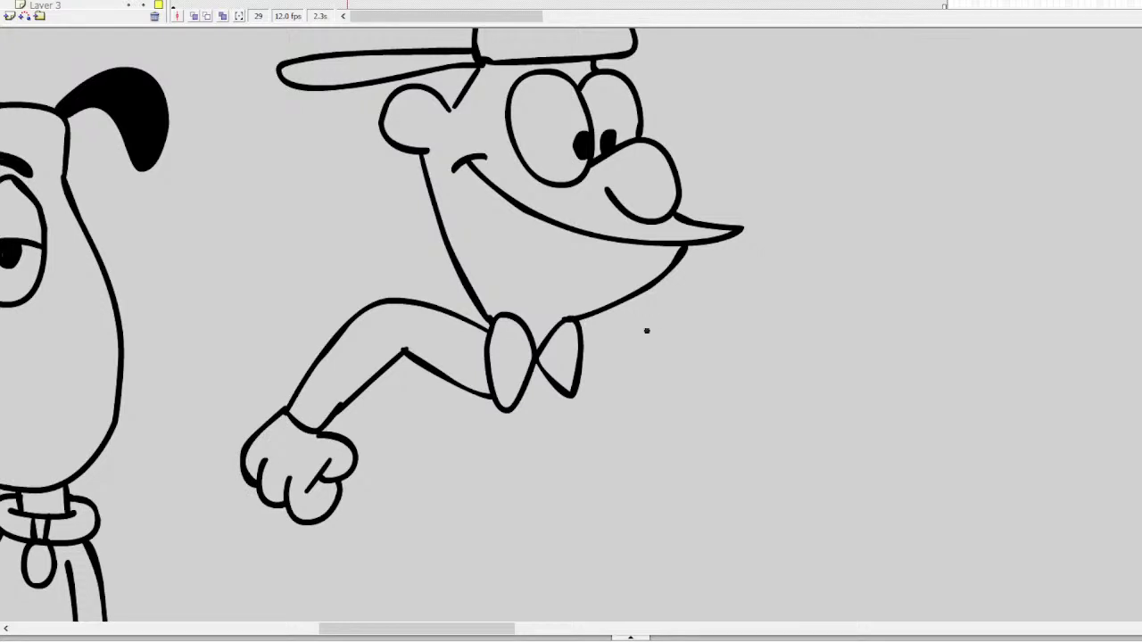
Draw the torso as a shape flaring downward from the bow tie with a rounded lower hem
scroll(571, 326, "down", 5)
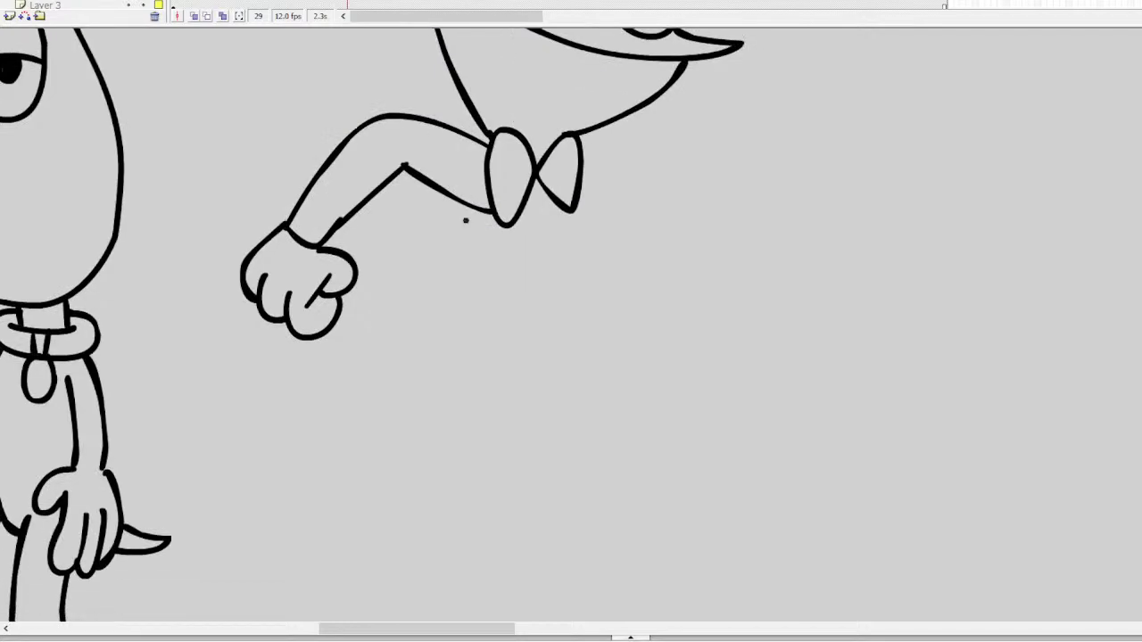
mouse_move(470, 212)
left_mouse_down()
mouse_move(484, 388)
mouse_move(506, 462)
mouse_move(691, 391)
mouse_move(629, 231)
mouse_move(577, 170)
left_mouse_up()
key("ctrl+z")
mouse_move(470, 211)
left_mouse_down()
mouse_move(372, 403)
mouse_move(422, 448)
mouse_move(544, 456)
mouse_move(576, 338)
mouse_move(569, 205)
left_mouse_up()
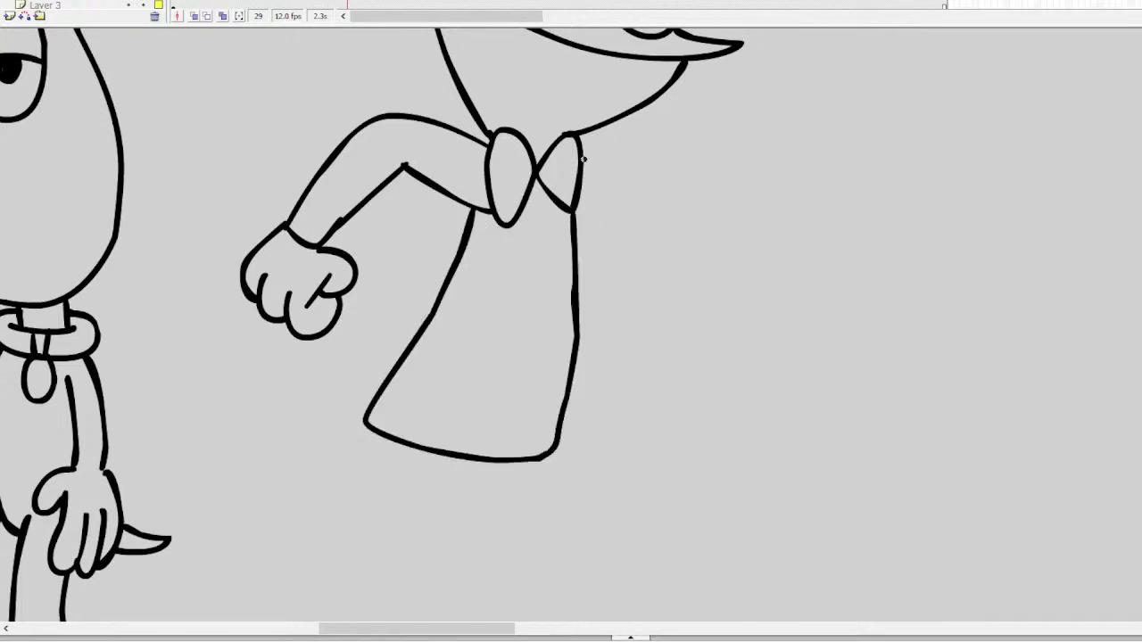
Draw the far arm reaching forward from the torso, with a rounded gripping hand beyond it
left_click_drag(582, 159, 676, 235)
key("ctrl+z")
left_click_drag(581, 187, 662, 232)
mouse_move(576, 244)
left_mouse_down()
mouse_move(661, 277)
mouse_move(755, 233)
mouse_move(806, 252)
mouse_move(752, 239)
left_mouse_up()
Draw a large flat box in perspective held by the far hand, with its top face and two thin sides
mouse_move(760, 277)
left_mouse_down()
mouse_move(608, 372)
mouse_move(634, 369)
mouse_move(621, 387)
mouse_move(838, 480)
mouse_move(971, 509)
left_mouse_up()
mouse_move(807, 242)
left_mouse_down()
mouse_move(848, 225)
mouse_move(1122, 311)
mouse_move(1108, 394)
mouse_move(967, 518)
left_mouse_up()
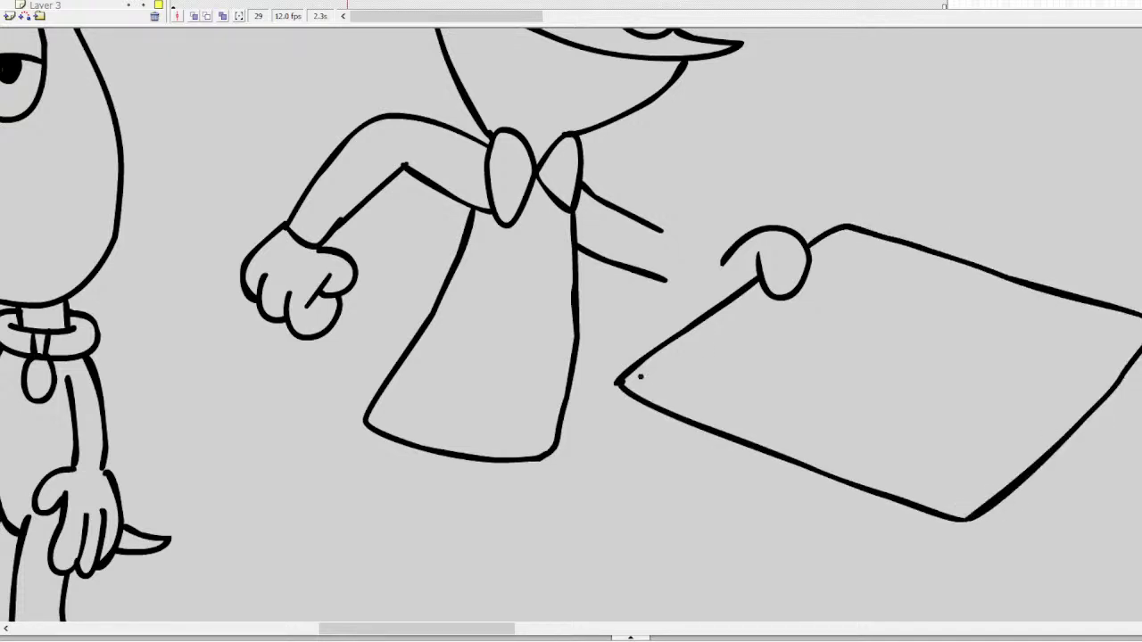
mouse_move(617, 383)
left_mouse_down()
mouse_move(630, 432)
mouse_move(665, 451)
mouse_move(924, 550)
mouse_move(965, 527)
left_mouse_up()
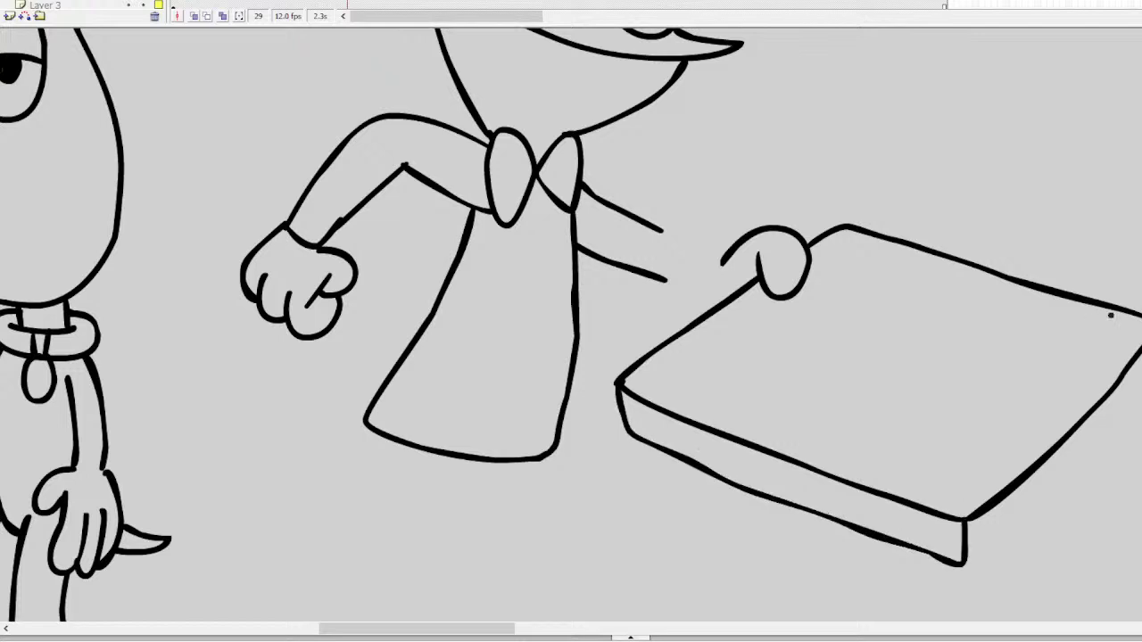
left_click_drag(1140, 399, 956, 565)
Draw a circle on the box's top face and divide it into eight slices with crossing lines
mouse_move(945, 291)
left_mouse_down()
mouse_move(875, 286)
mouse_move(768, 337)
mouse_move(774, 414)
mouse_move(861, 456)
mouse_move(943, 452)
mouse_move(990, 390)
mouse_move(997, 347)
mouse_move(980, 308)
mouse_move(908, 278)
mouse_move(811, 305)
mouse_move(776, 371)
mouse_move(829, 444)
mouse_move(902, 462)
mouse_move(975, 439)
mouse_move(1006, 393)
mouse_move(1006, 337)
mouse_move(995, 317)
mouse_move(915, 281)
mouse_move(887, 353)
mouse_move(811, 427)
left_mouse_up()
key("ctrl+z")
left_click_drag(810, 308, 951, 409)
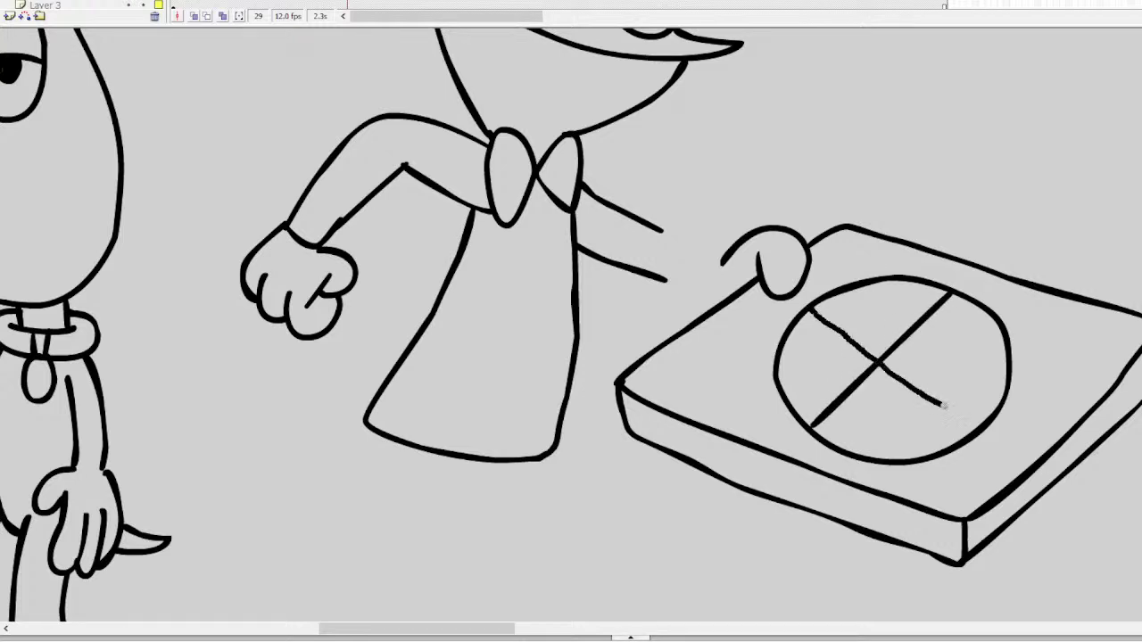
key("ctrl+z")
left_click_drag(806, 308, 994, 416)
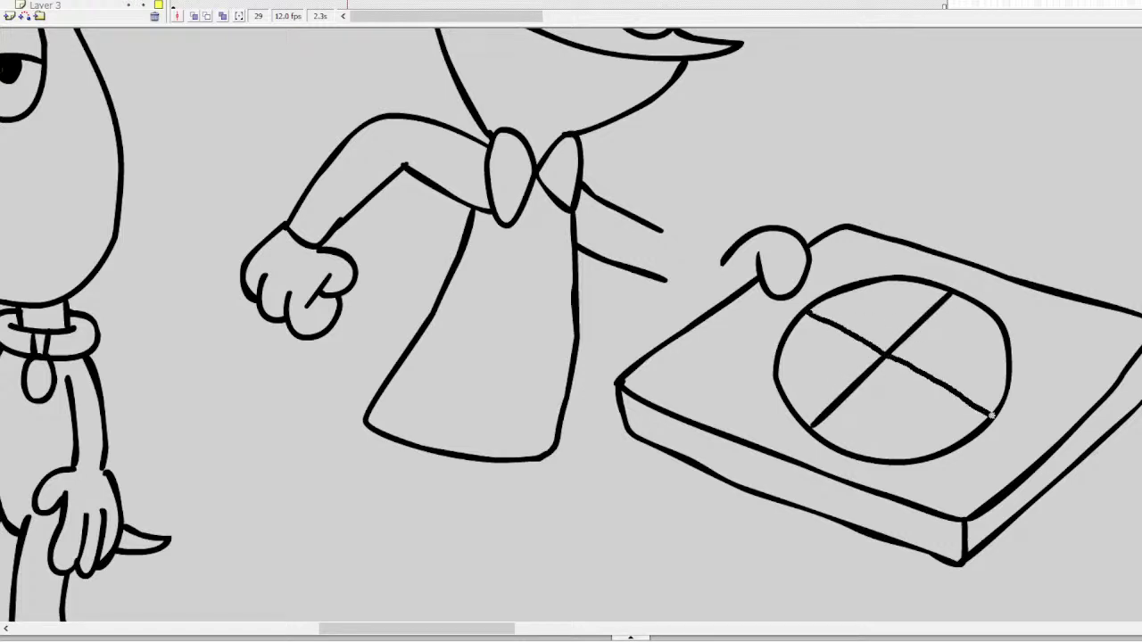
left_click_drag(783, 353, 1006, 340)
left_click_drag(885, 288, 889, 432)
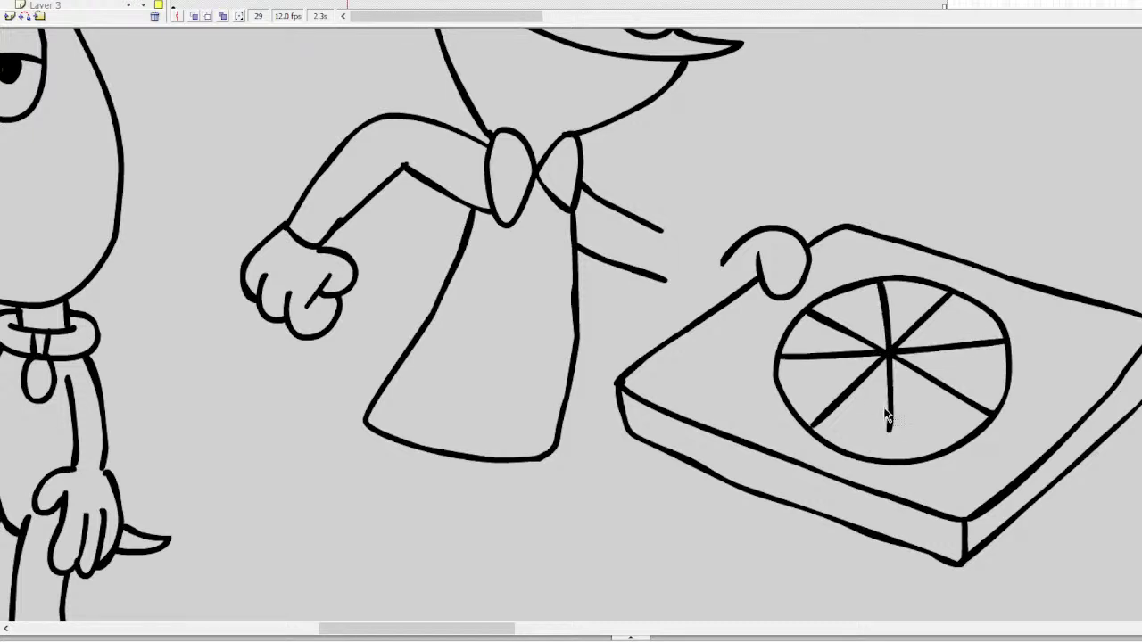
Replace the slice lines on the pizza with seven round toppings and draw a crust ring around it
key("ctrl+z")
key("ctrl+z")
key("ctrl+z")
key("ctrl+z")
left_click_drag(901, 299, 899, 296)
left_click_drag(932, 330, 971, 339)
key("ctrl+z")
mouse_move(846, 315)
left_mouse_down()
mouse_move(825, 332)
mouse_move(847, 314)
left_mouse_up()
mouse_move(915, 350)
left_mouse_down()
mouse_move(901, 350)
mouse_move(915, 351)
left_mouse_up()
mouse_move(808, 357)
left_mouse_down()
mouse_move(802, 373)
mouse_move(820, 360)
left_mouse_up()
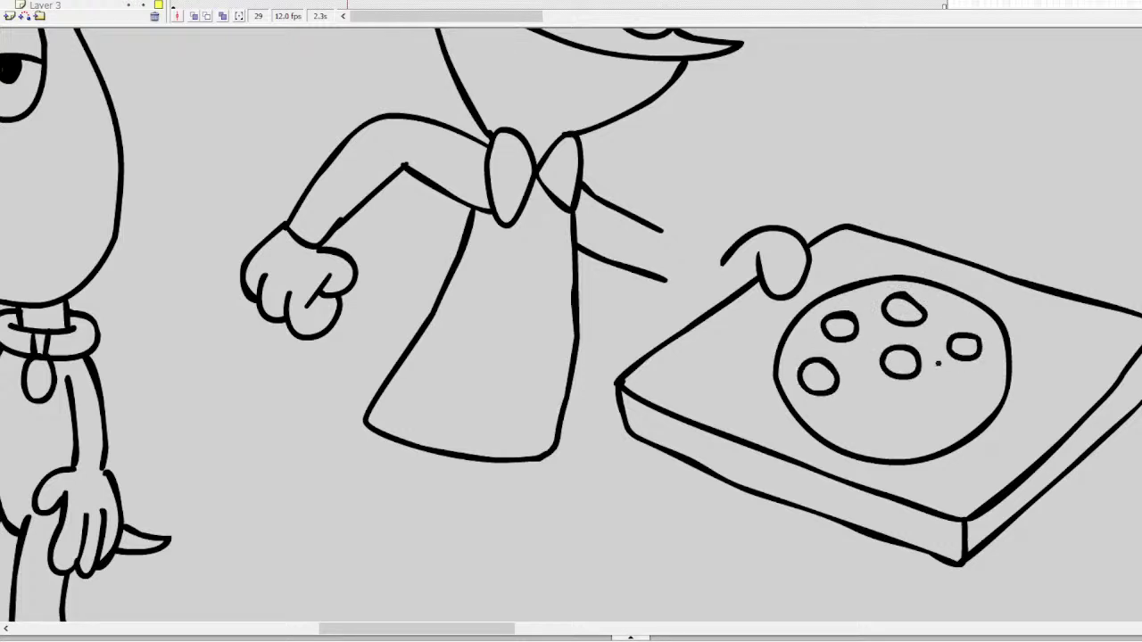
mouse_move(947, 382)
left_mouse_down()
mouse_move(933, 404)
mouse_move(950, 384)
mouse_move(875, 408)
mouse_move(903, 403)
left_mouse_up()
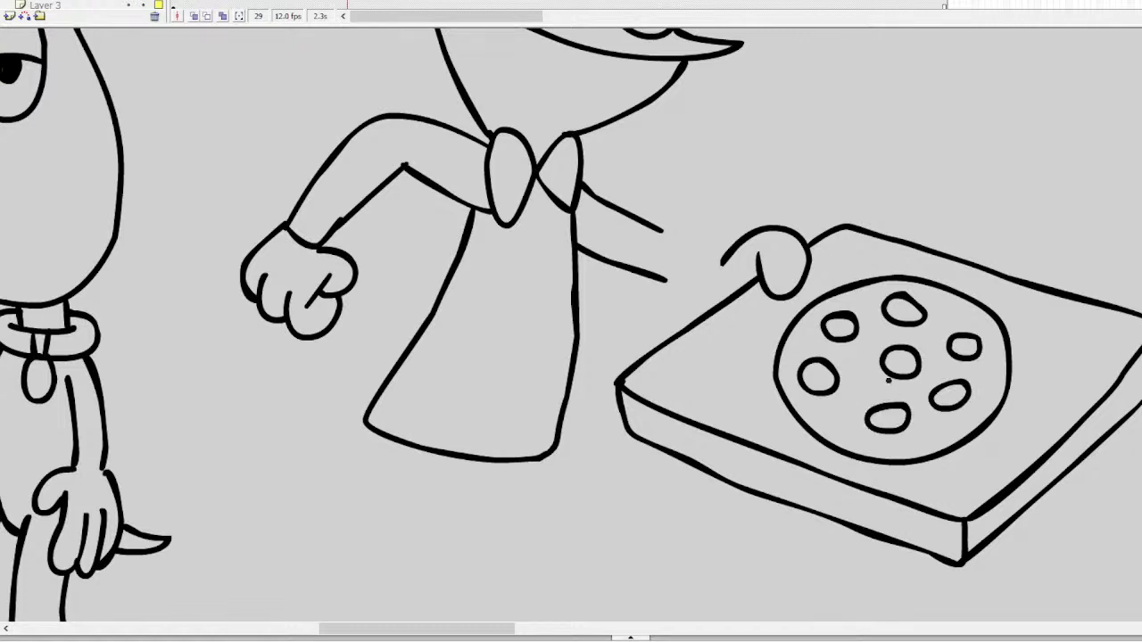
mouse_move(855, 268)
left_mouse_down()
mouse_move(817, 278)
mouse_move(771, 330)
mouse_move(759, 374)
mouse_move(775, 425)
mouse_move(819, 457)
mouse_move(901, 473)
mouse_move(995, 443)
mouse_move(1021, 409)
mouse_move(1031, 366)
mouse_move(1021, 336)
mouse_move(983, 292)
mouse_move(945, 273)
mouse_move(867, 263)
left_mouse_up()
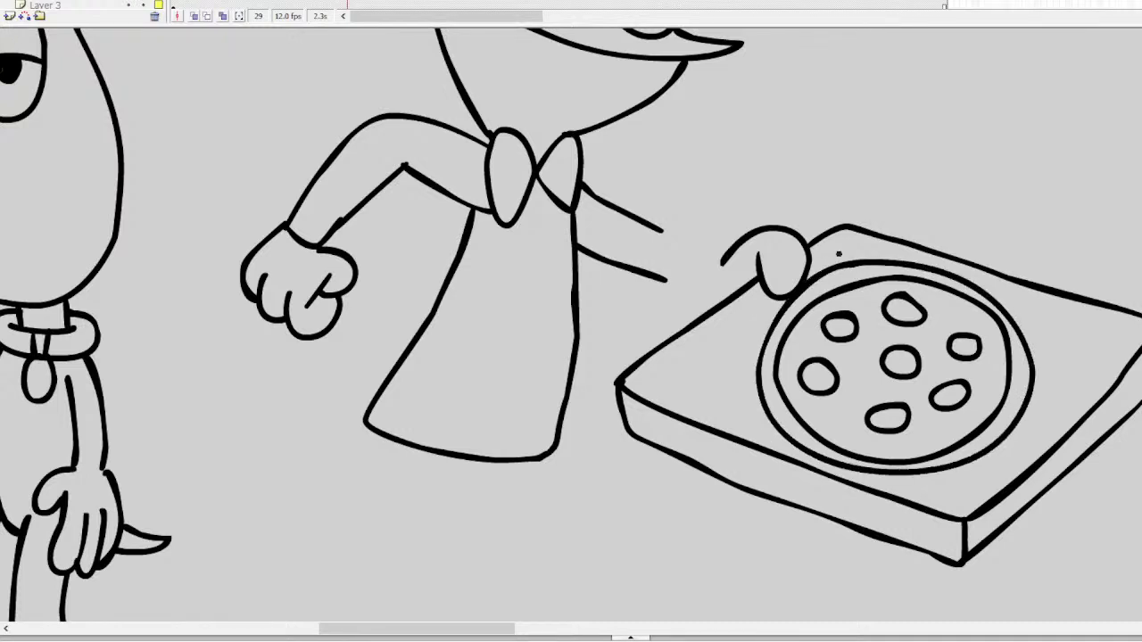
Connect the character's arm to the hand holding the pizza box and draw both legs with feet below the long garment
mouse_move(720, 265)
left_mouse_down()
mouse_move(706, 313)
mouse_move(683, 237)
mouse_move(642, 219)
left_mouse_up()
left_click_drag(666, 279, 704, 297)
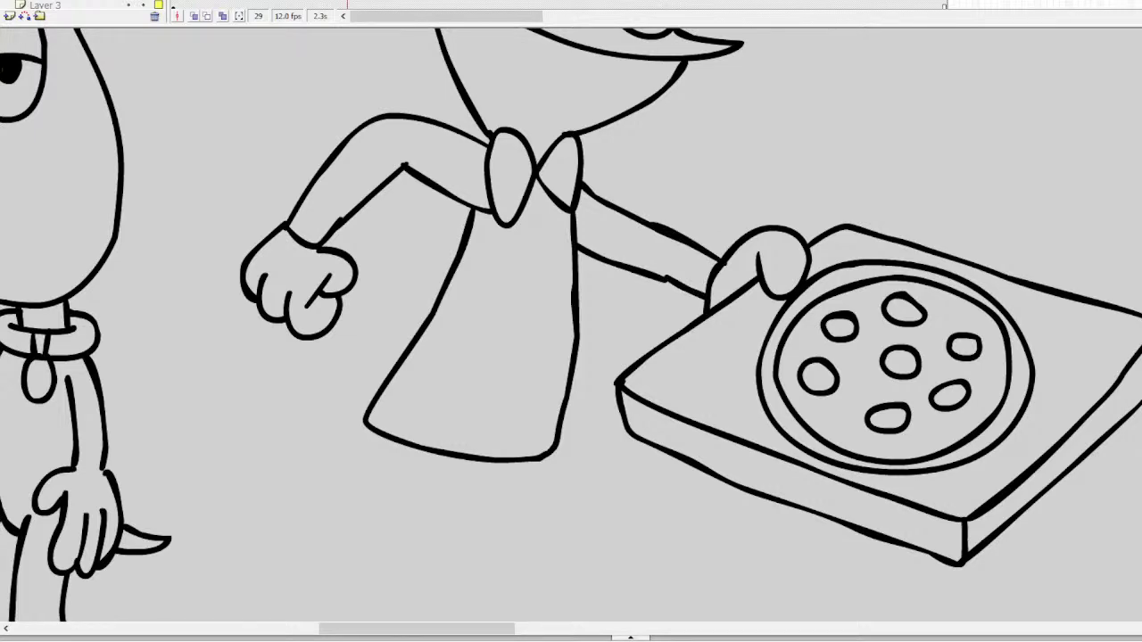
scroll(571, 324, "up", 5)
scroll(571, 324, "down", 6)
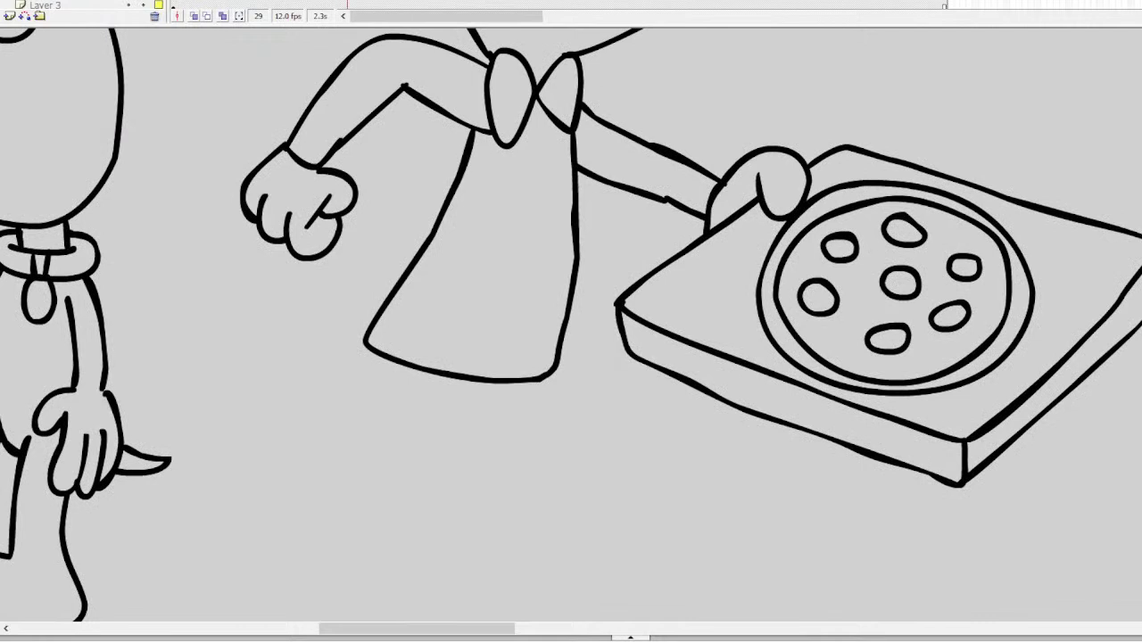
mouse_move(370, 350)
left_mouse_down()
mouse_move(397, 418)
mouse_move(355, 464)
mouse_move(355, 494)
mouse_move(447, 502)
mouse_move(417, 472)
mouse_move(451, 387)
left_mouse_up()
mouse_move(546, 378)
left_mouse_down()
mouse_move(508, 404)
mouse_move(457, 407)
mouse_move(494, 424)
mouse_move(454, 471)
mouse_move(492, 499)
mouse_move(543, 504)
mouse_move(500, 474)
mouse_move(526, 399)
left_mouse_up()
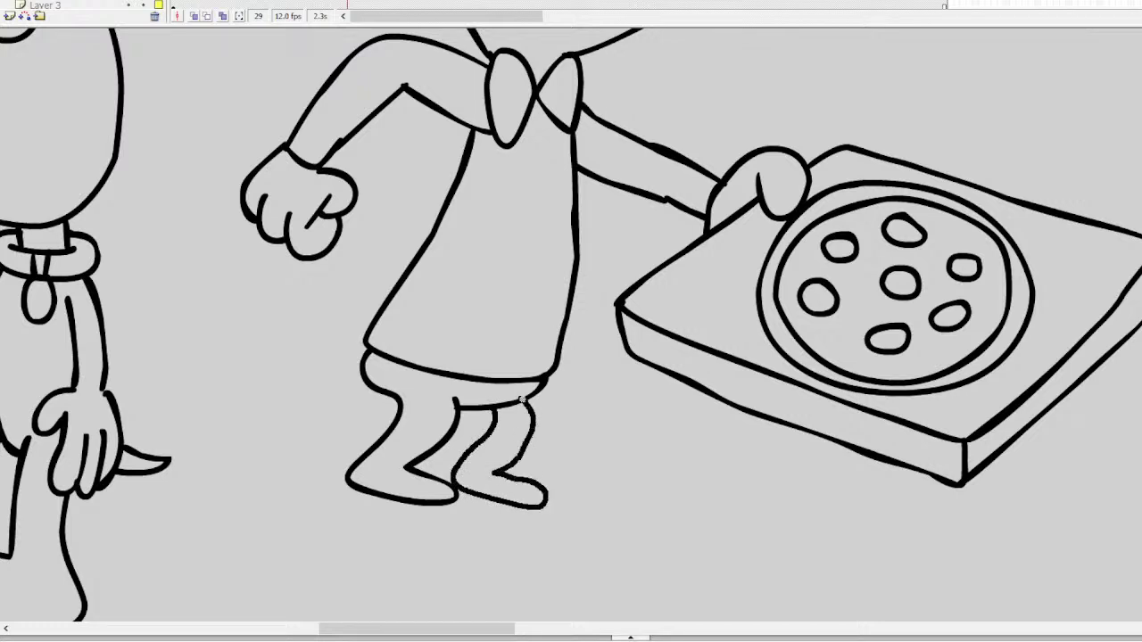
Draw a dog's oval eye with a black pupil, a nose bridge and a large nose beside the pizza box
left_click_drag(417, 629, 547, 629)
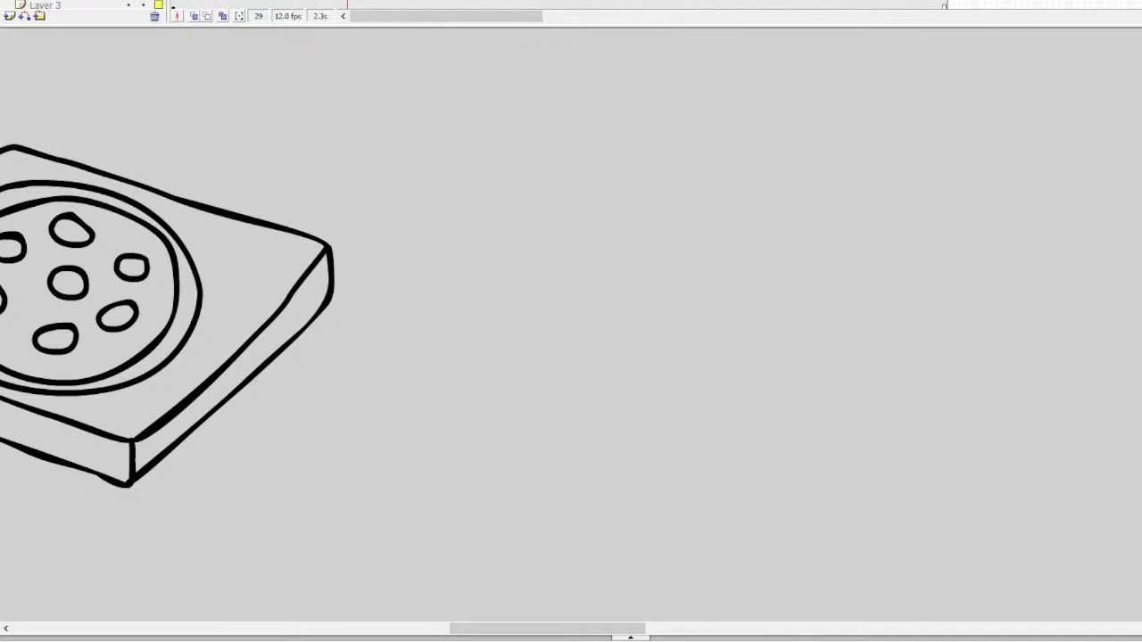
left_click(613, 619)
mouse_move(581, 104)
left_mouse_down()
mouse_move(536, 143)
mouse_move(585, 198)
mouse_move(610, 152)
mouse_move(576, 106)
left_mouse_up()
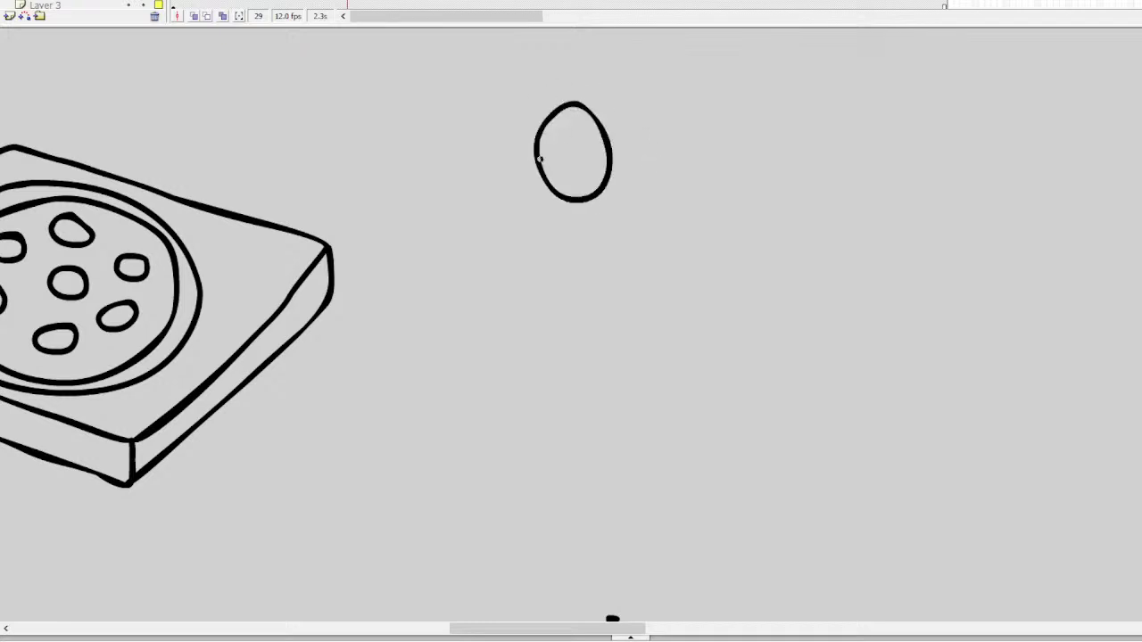
left_click_drag(540, 158, 545, 143)
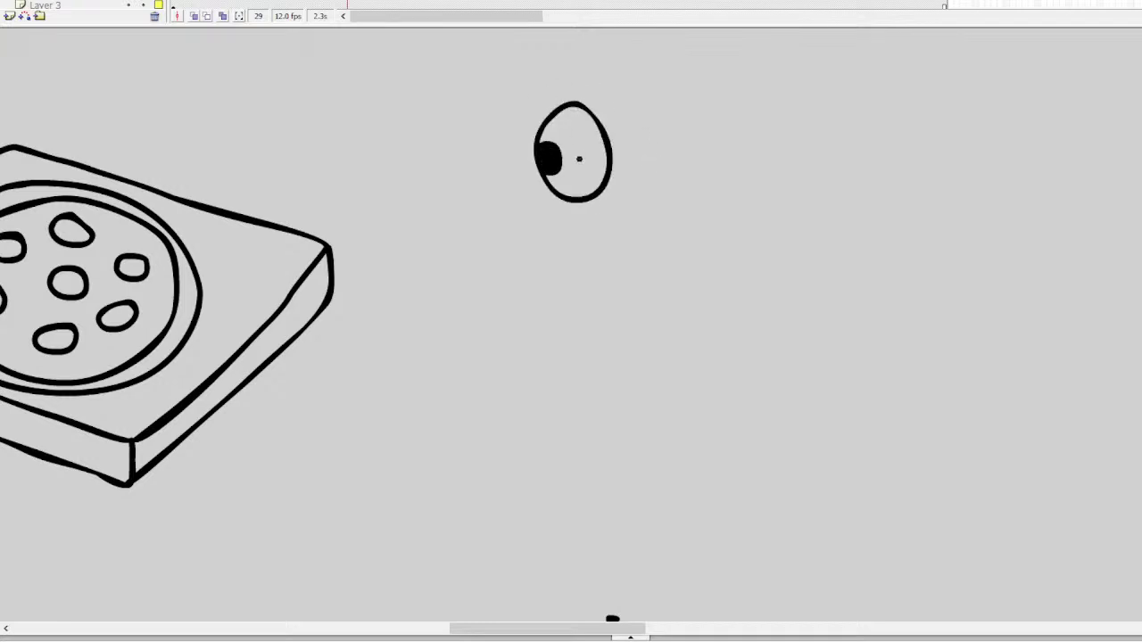
mouse_move(504, 195)
left_mouse_down()
mouse_move(434, 196)
mouse_move(535, 252)
mouse_move(505, 194)
mouse_move(390, 169)
mouse_move(469, 245)
mouse_move(462, 165)
mouse_move(541, 174)
left_mouse_up()
key("ctrl+z")
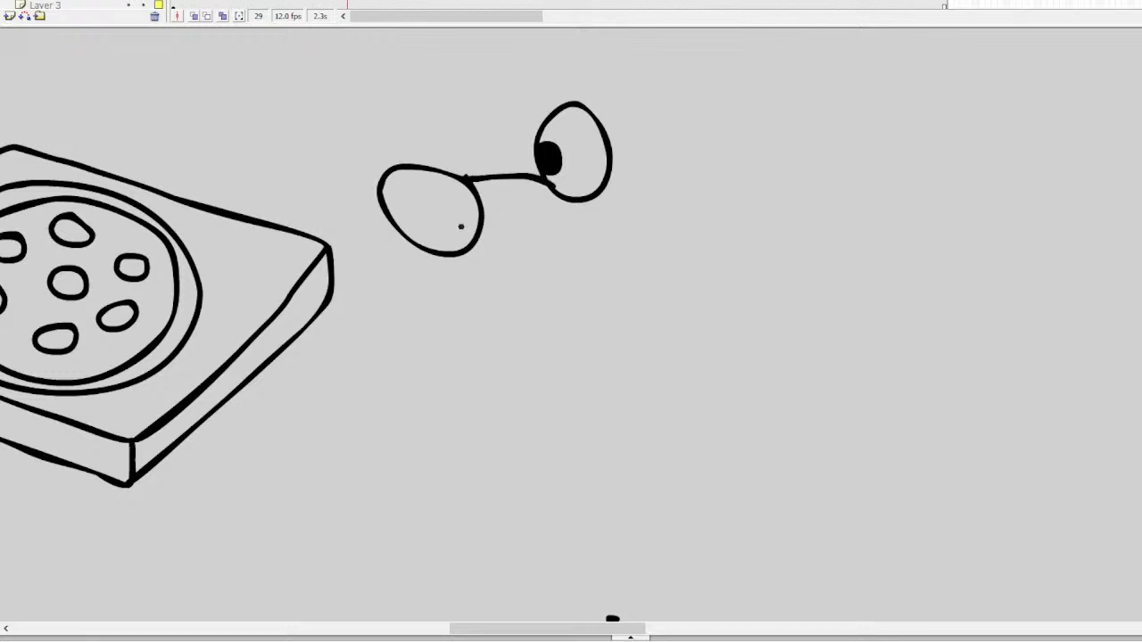
Draw the dog's muzzle with a smiling mouth, hanging tongue, rounded cheek and lower jaw
mouse_move(431, 253)
left_mouse_down()
mouse_move(581, 268)
mouse_move(629, 221)
mouse_move(655, 244)
mouse_move(665, 325)
mouse_move(592, 264)
mouse_move(650, 291)
left_mouse_up()
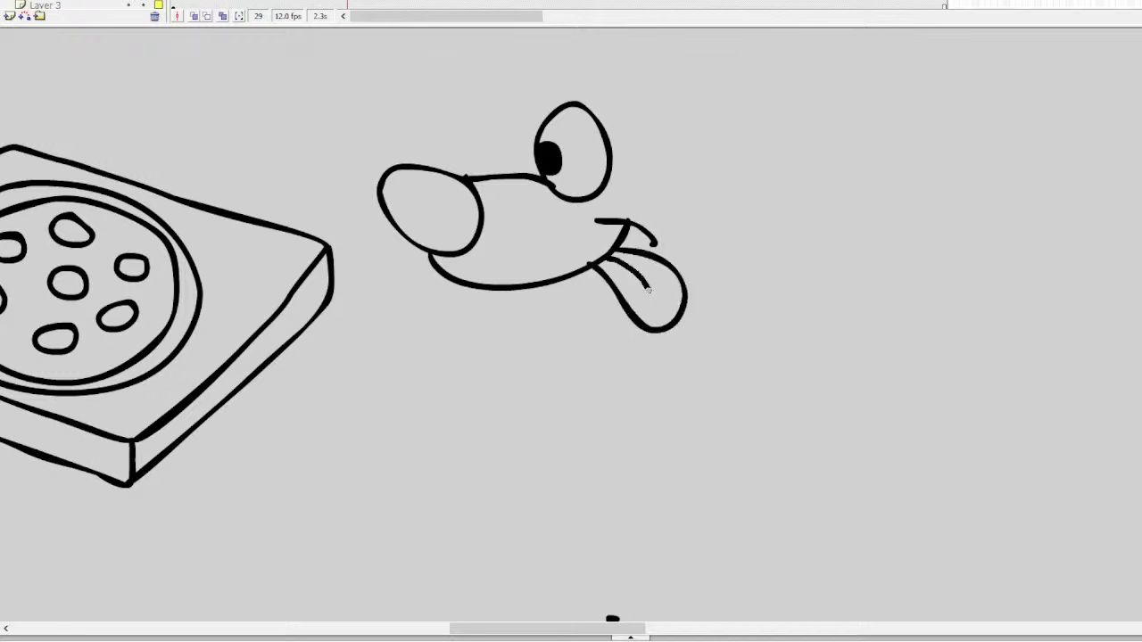
mouse_move(600, 191)
left_mouse_down()
mouse_move(653, 185)
mouse_move(684, 254)
mouse_move(673, 264)
left_mouse_up()
mouse_move(620, 294)
left_mouse_down()
mouse_move(573, 302)
mouse_move(533, 286)
left_mouse_up()
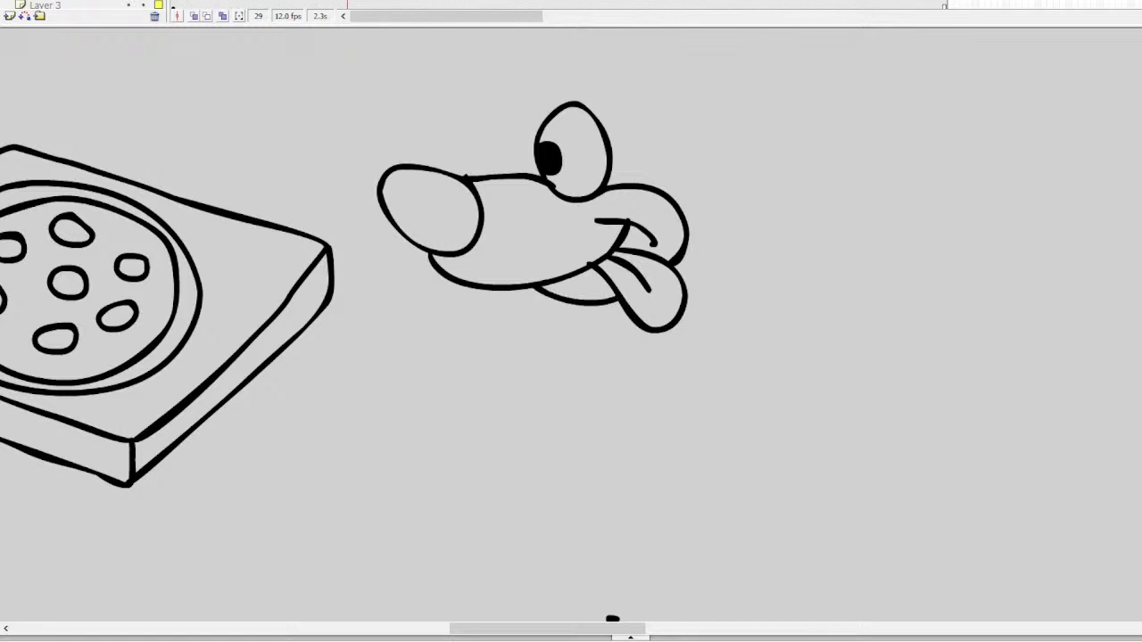
Draw the dog's forehead and back of the head, a three-pointed hair tuft and a floppy ear flying backward
scroll(612, 618, "up", 3)
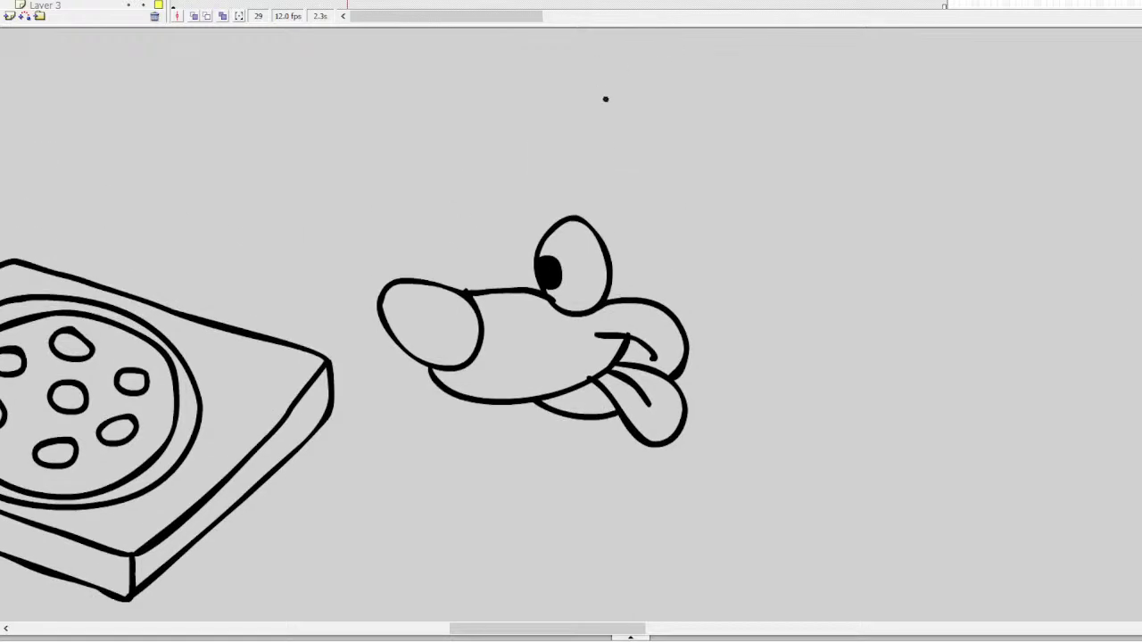
mouse_move(541, 232)
left_mouse_down()
mouse_move(604, 178)
mouse_move(675, 246)
left_mouse_up()
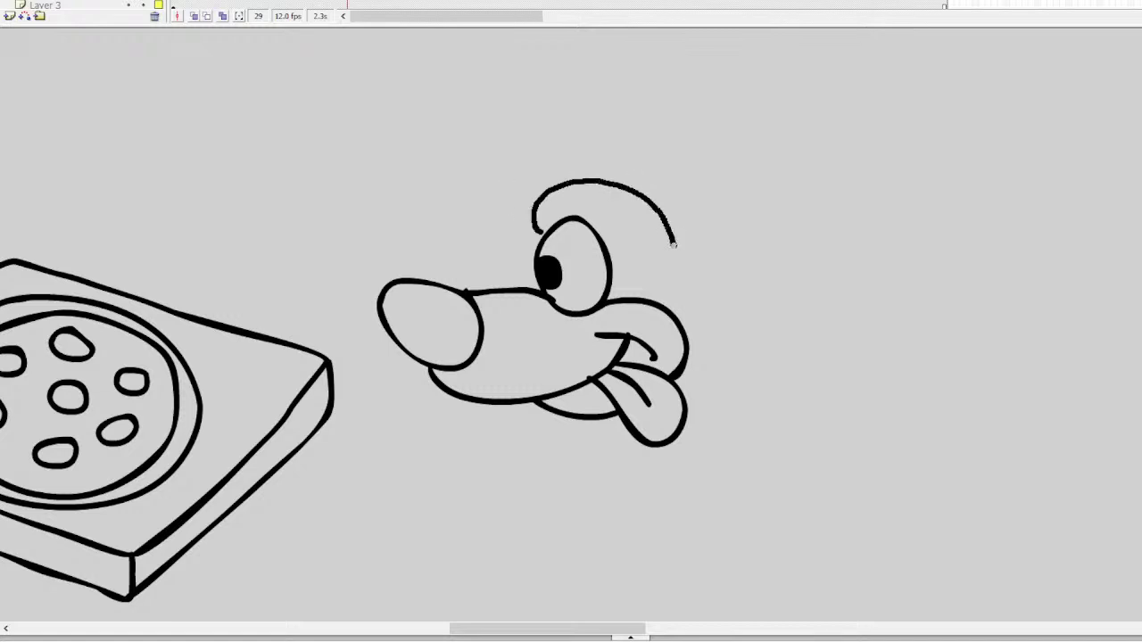
mouse_move(590, 179)
left_mouse_down()
mouse_move(607, 143)
mouse_move(644, 164)
mouse_move(632, 181)
mouse_move(810, 179)
mouse_move(740, 235)
mouse_move(667, 218)
mouse_move(669, 321)
left_mouse_up()
key("ctrl+z")
left_click_drag(673, 239, 678, 311)
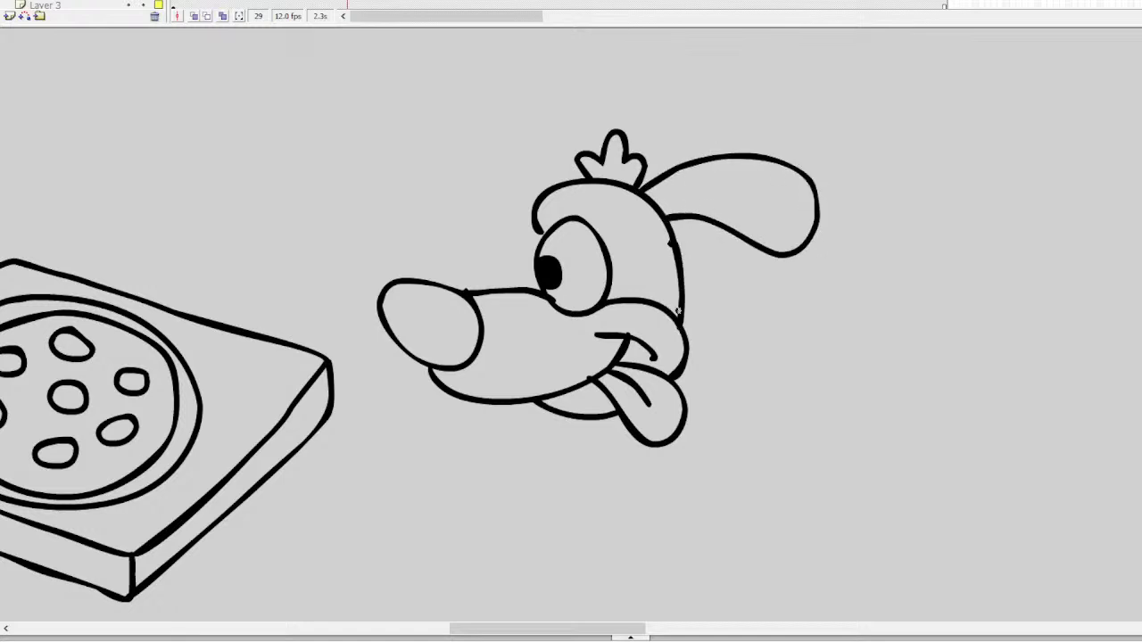
Draw the dog's arm reaching toward the pizza with an open hand, and undo the trial neck and back lines
scroll(411, 321, "down", 3)
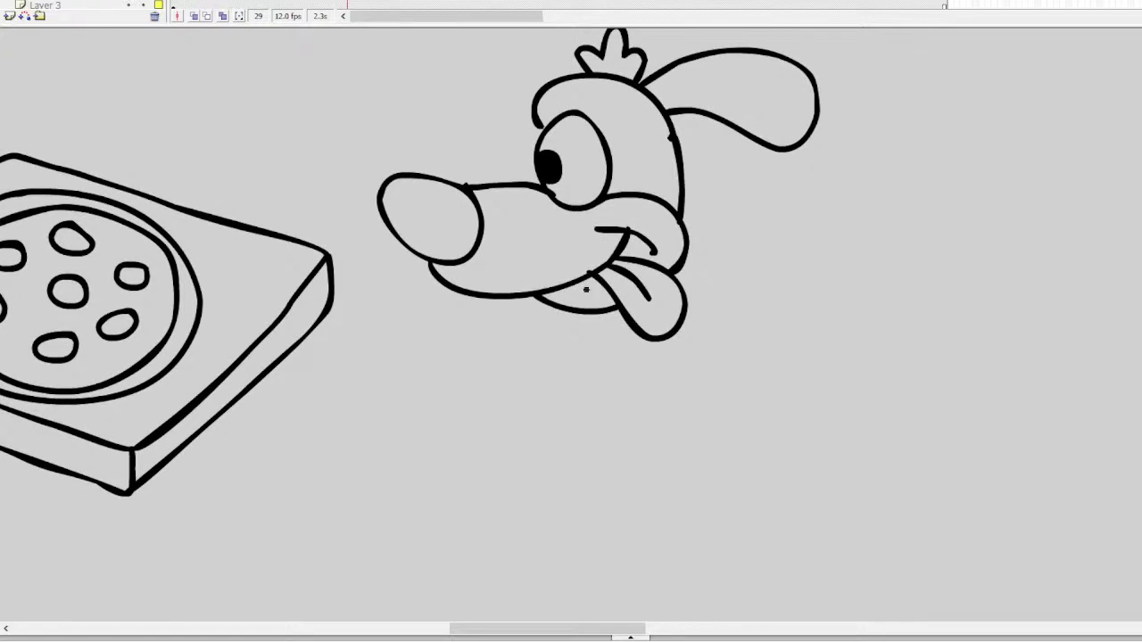
mouse_move(620, 338)
left_mouse_down()
mouse_move(522, 356)
mouse_move(484, 326)
mouse_move(438, 359)
mouse_move(446, 390)
mouse_move(488, 418)
mouse_move(646, 368)
left_mouse_up()
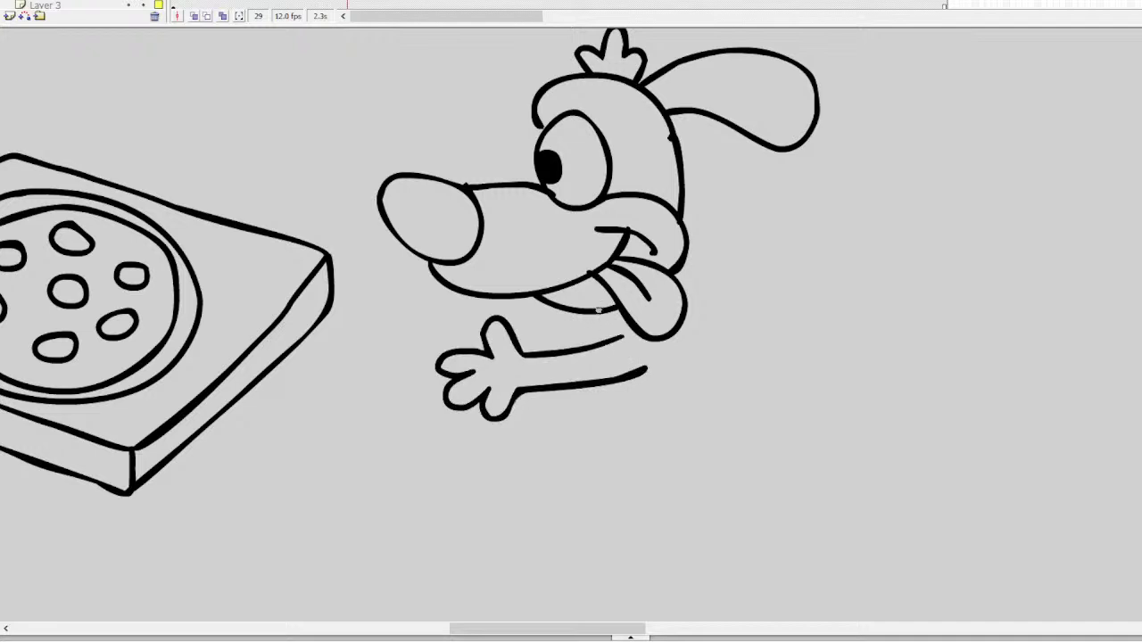
left_click_drag(597, 310, 605, 341)
left_click_drag(676, 278, 730, 398)
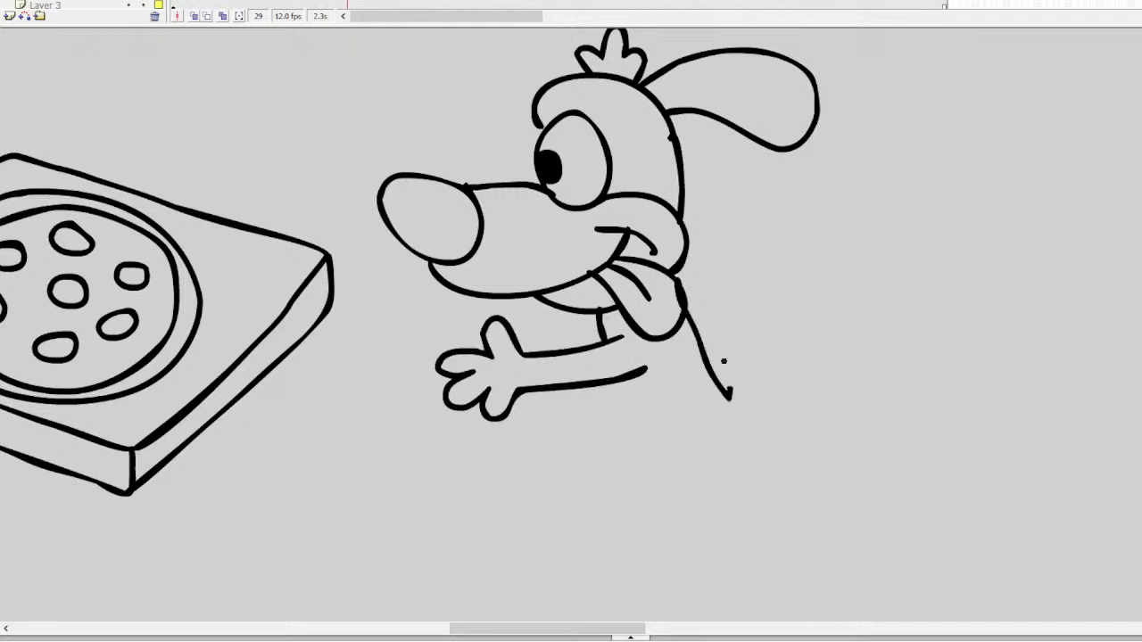
key("ctrl+z")
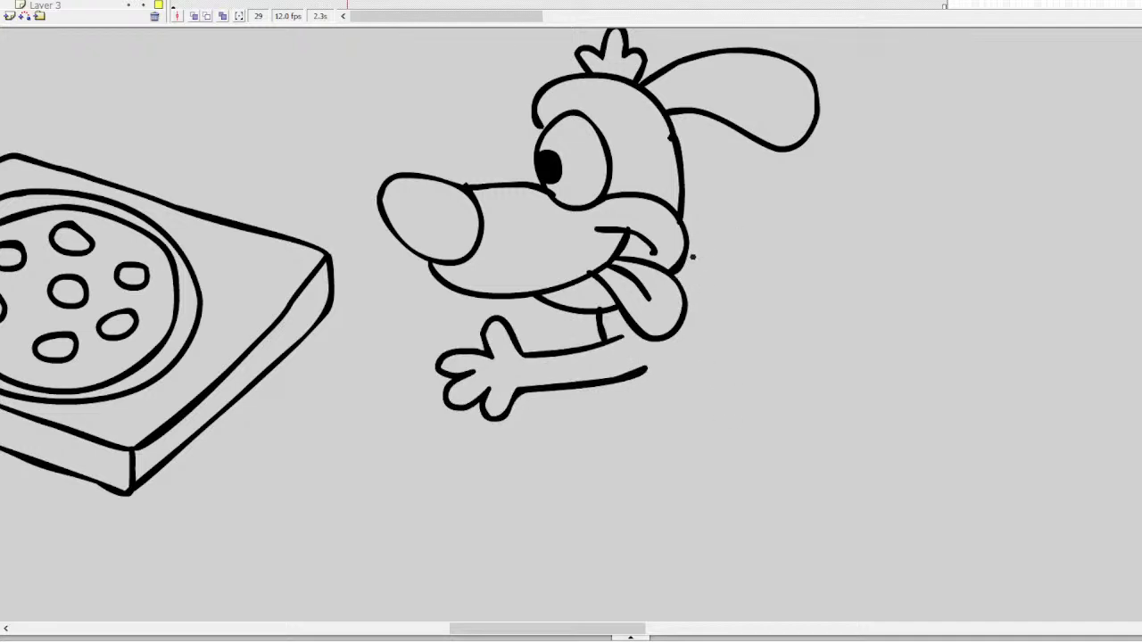
key("ctrl+z")
Draw the dog's shoulder and a collar around its neck behind the outstretched arm
mouse_move(596, 344)
left_mouse_down()
mouse_move(668, 326)
mouse_move(679, 355)
mouse_move(641, 378)
left_mouse_up()
mouse_move(613, 307)
left_mouse_down()
mouse_move(587, 331)
mouse_move(588, 345)
mouse_move(580, 323)
mouse_move(563, 346)
mouse_move(563, 325)
left_mouse_up()
key("ctrl+z")
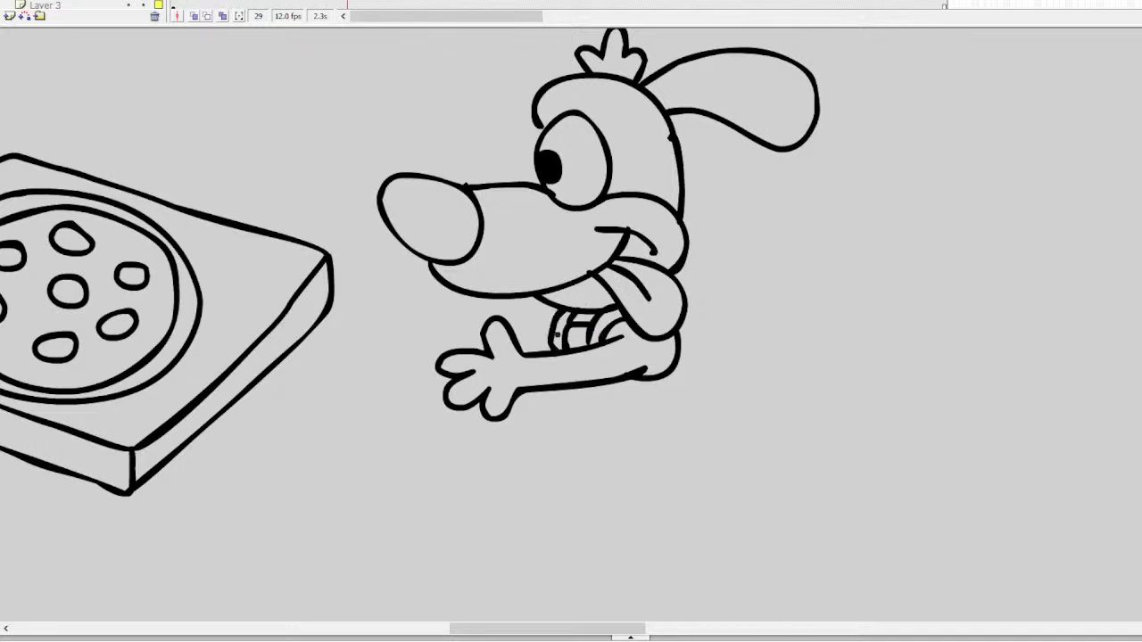
key("v")
key("b")
mouse_move(616, 380)
left_mouse_down()
mouse_move(673, 390)
mouse_move(694, 357)
mouse_move(680, 312)
left_mouse_up()
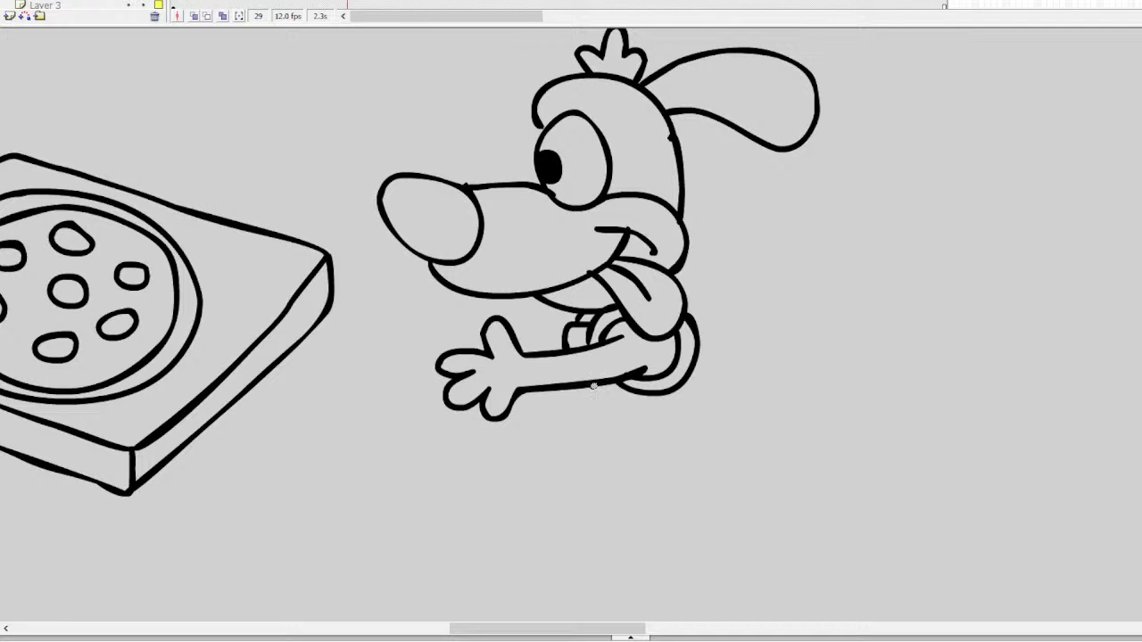
Draw the dog's belly and back, the rear leg stretched backward with toes, and a pointed shaggy tail
mouse_move(594, 385)
left_mouse_down()
mouse_move(648, 441)
mouse_move(706, 426)
left_mouse_up()
key("ctrl+z")
mouse_move(584, 393)
left_mouse_down()
mouse_move(653, 446)
mouse_move(601, 452)
mouse_move(602, 500)
left_mouse_up()
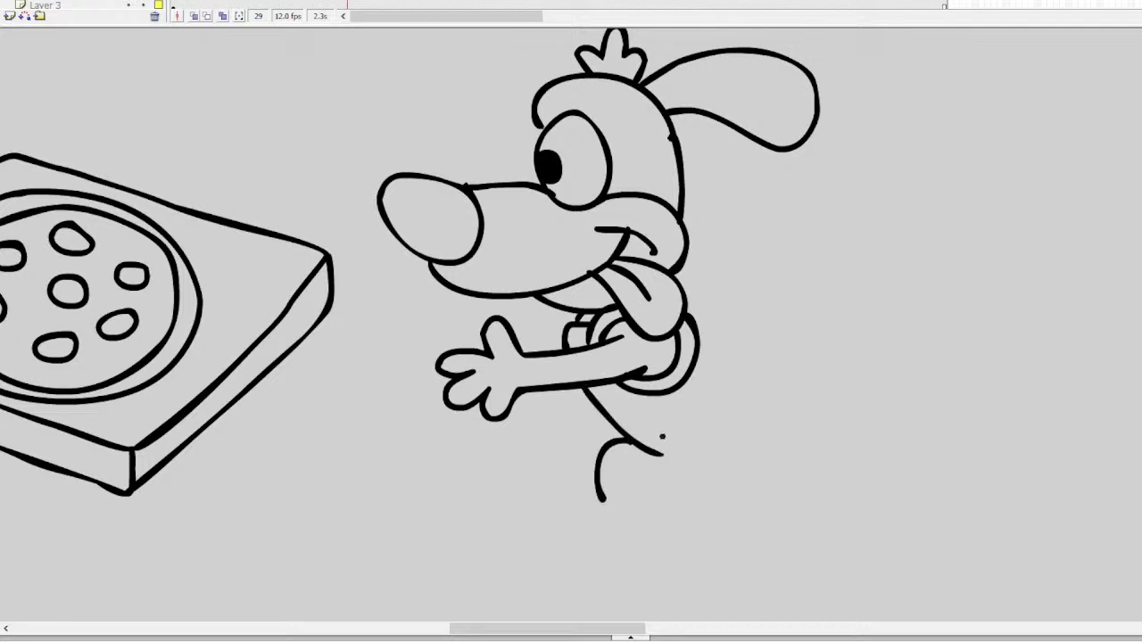
mouse_move(660, 437)
left_mouse_down()
mouse_move(752, 480)
mouse_move(721, 439)
mouse_move(829, 446)
mouse_move(822, 515)
left_mouse_up()
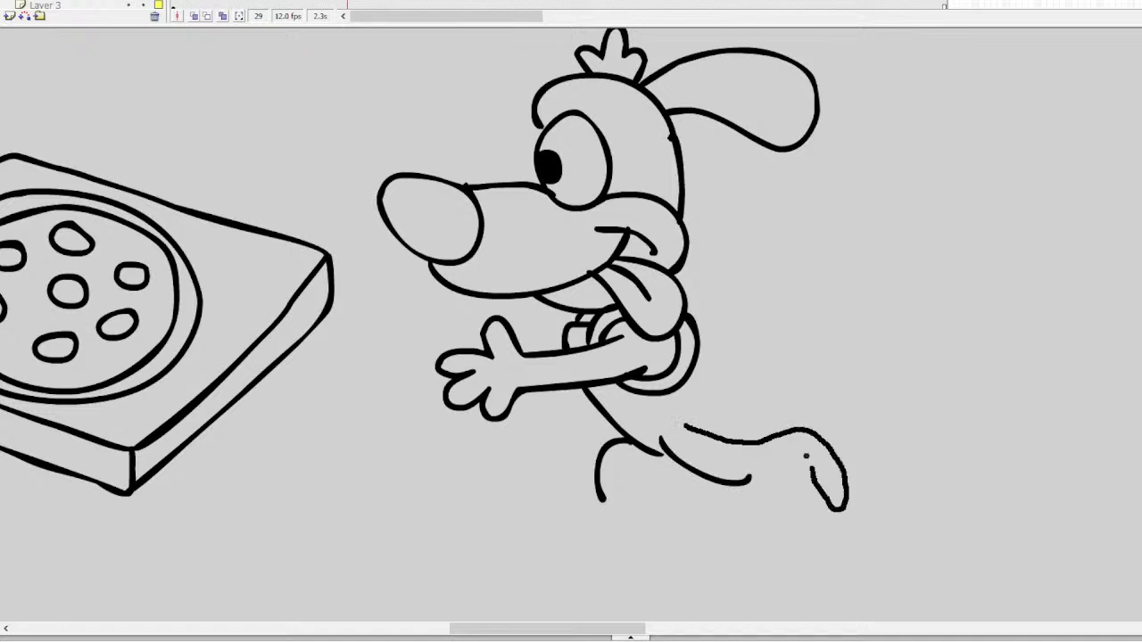
mouse_move(814, 469)
left_mouse_down()
mouse_move(831, 509)
mouse_move(810, 520)
mouse_move(772, 482)
mouse_move(737, 482)
left_mouse_up()
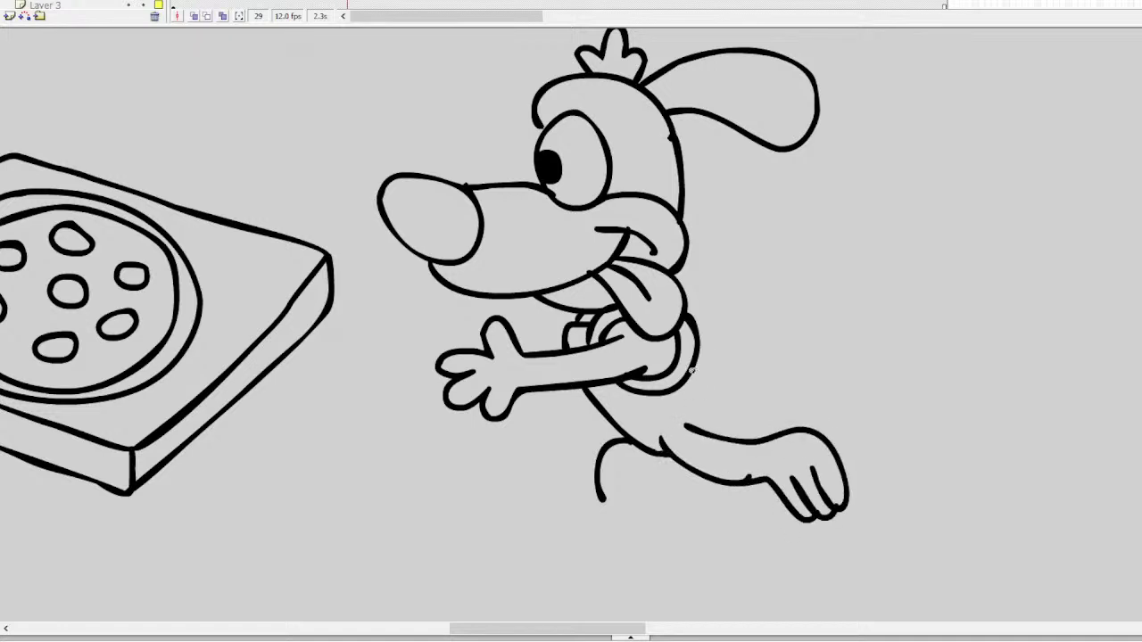
mouse_move(692, 370)
left_mouse_down()
mouse_move(706, 397)
mouse_move(766, 385)
mouse_move(778, 371)
mouse_move(770, 404)
mouse_move(793, 390)
mouse_move(717, 441)
left_mouse_up()
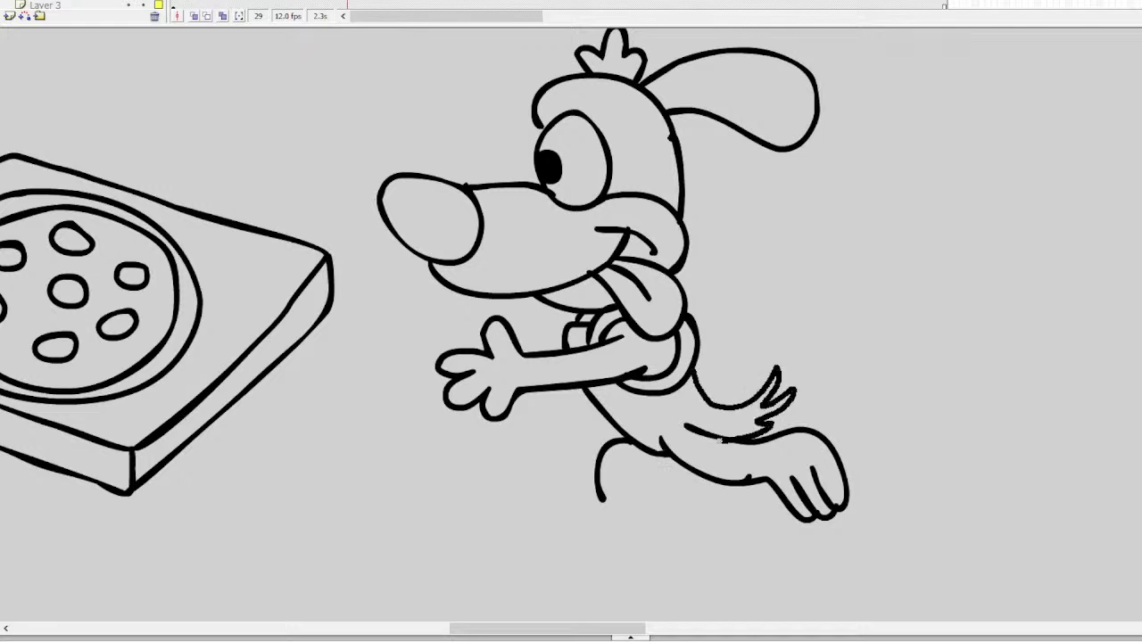
left_click_drag(776, 406, 693, 375)
Complete the dog's forward leg with a rounded foot and toes, undoing the strokes that miss
mouse_move(647, 458)
left_mouse_down()
mouse_move(672, 537)
mouse_move(616, 555)
mouse_move(596, 528)
left_mouse_up()
mouse_move(596, 534)
left_mouse_down()
mouse_move(633, 523)
mouse_move(566, 541)
mouse_move(600, 506)
mouse_move(575, 546)
left_mouse_up()
key("ctrl+z")
key("ctrl+z")
key("ctrl+z")
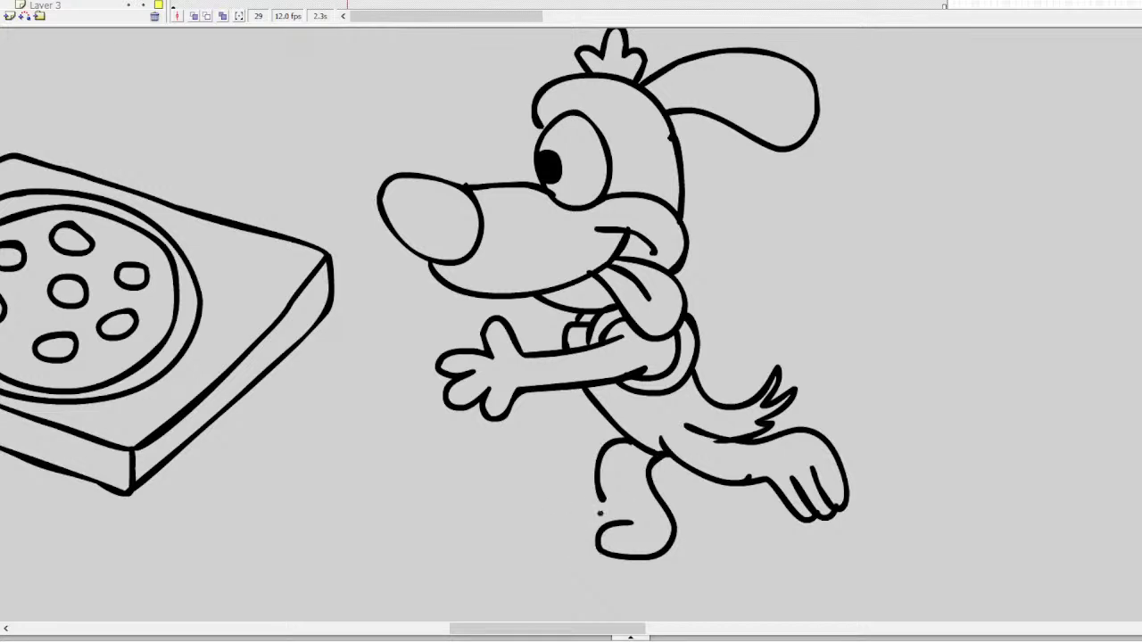
mouse_move(606, 510)
left_mouse_down()
mouse_move(575, 526)
mouse_move(603, 555)
left_mouse_up()
mouse_move(607, 498)
left_mouse_down()
mouse_move(556, 494)
mouse_move(576, 542)
left_mouse_up()
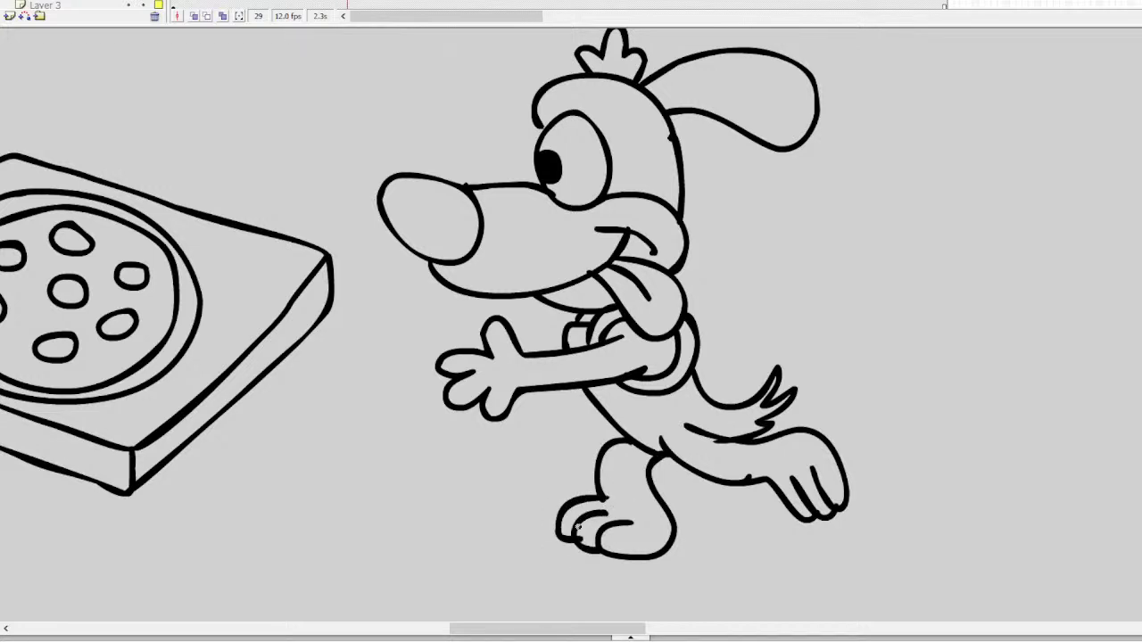
Go to frame 43 and cross out "Pizza Boy" in red in the handwritten list of failed What a Cartoon pilots
scroll(578, 526, "left", 10)
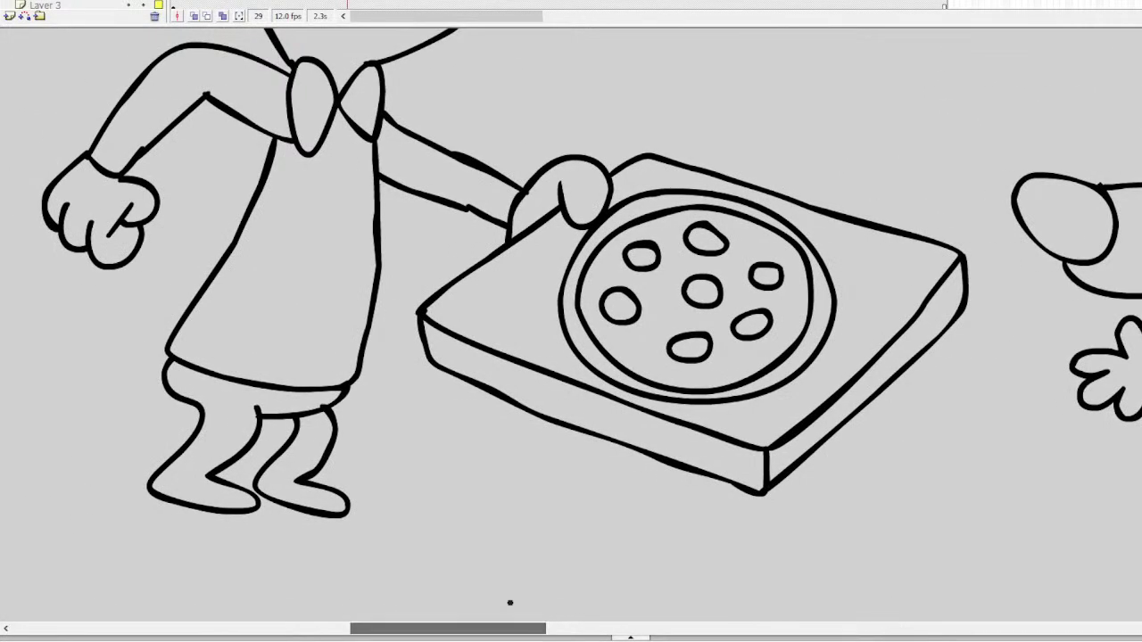
key("z")
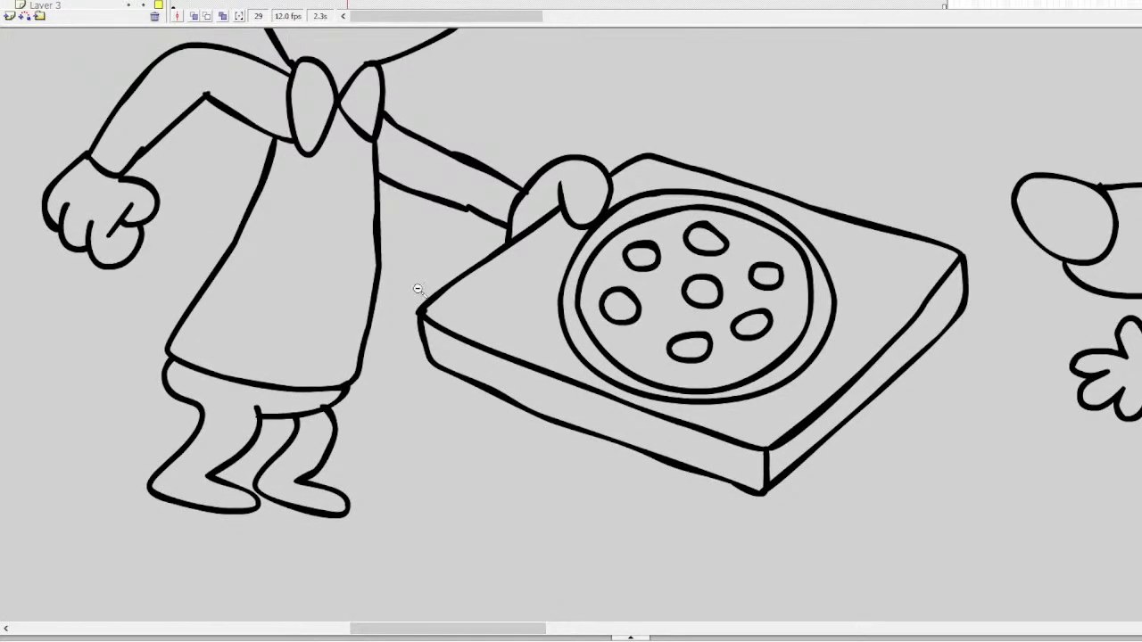
left_click(418, 289)
left_click(532, 412)
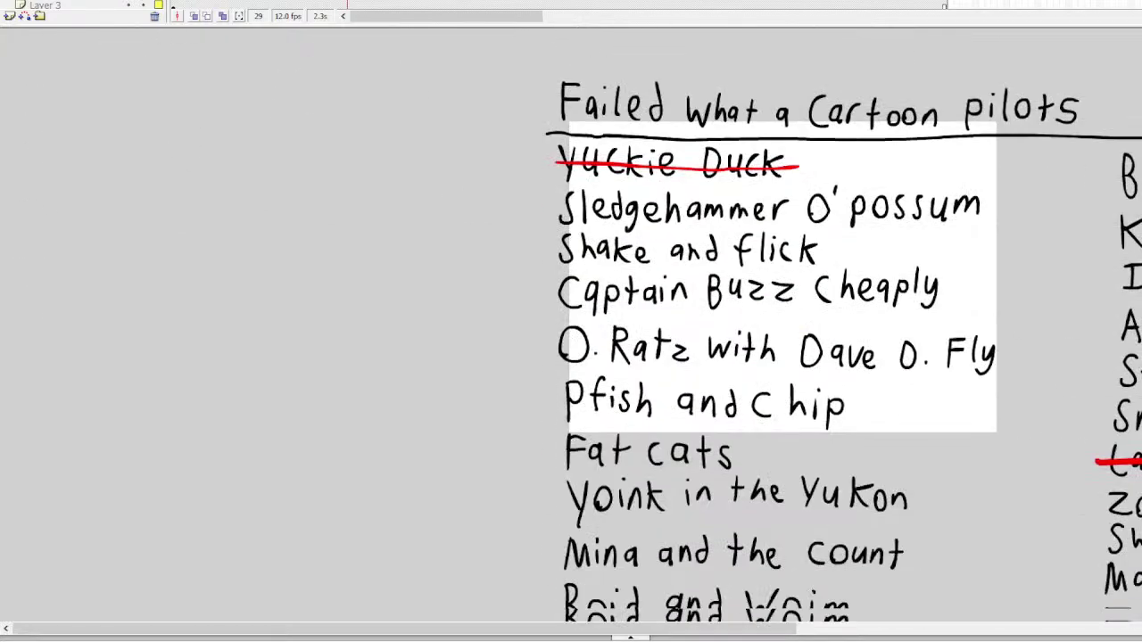
left_click_drag(487, 634, 728, 634)
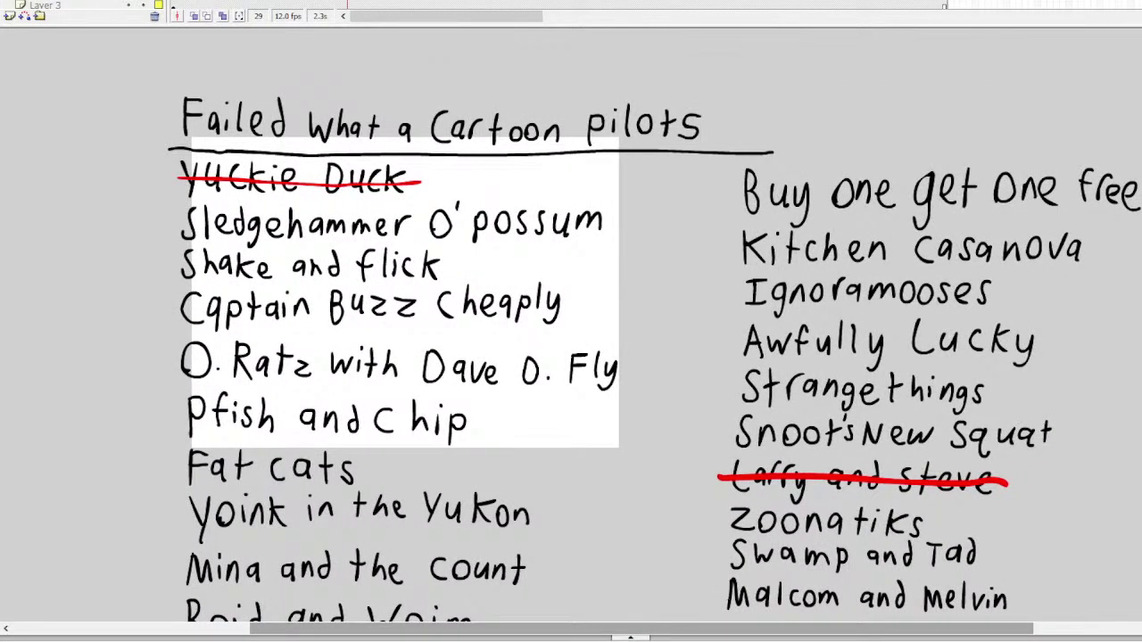
key("Return")
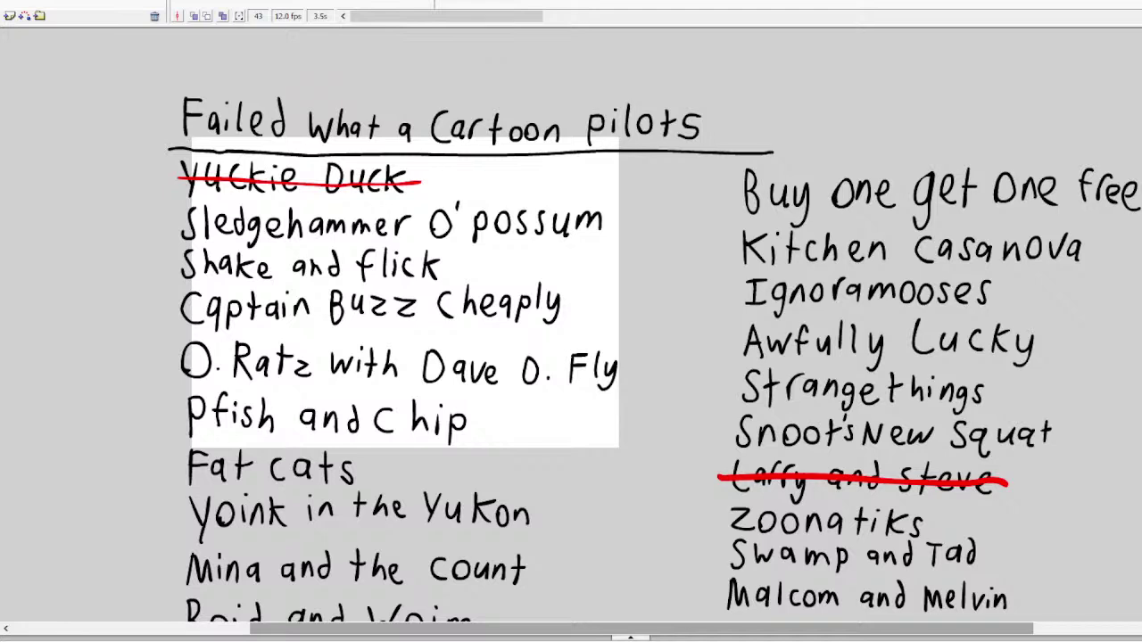
left_click(419, 184)
left_click_drag(484, 632, 552, 632)
scroll(571, 324, "down", 10)
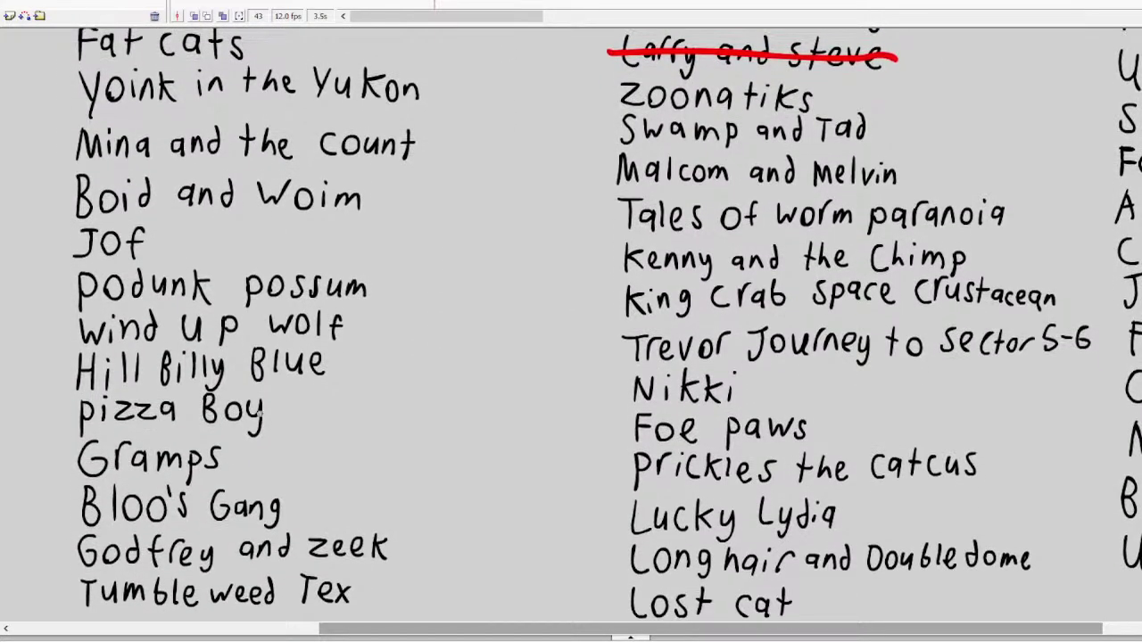
mouse_move(271, 415)
left_mouse_down()
mouse_move(59, 414)
mouse_move(277, 409)
left_mouse_up()
key("ctrl+z")
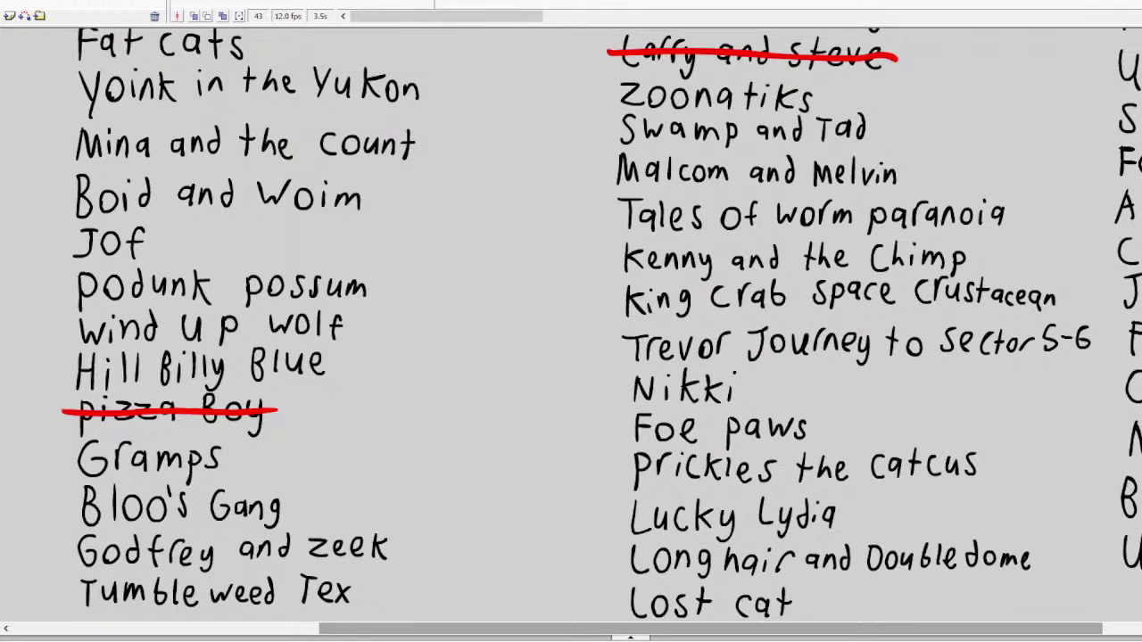
scroll(571, 321, "right", 3)
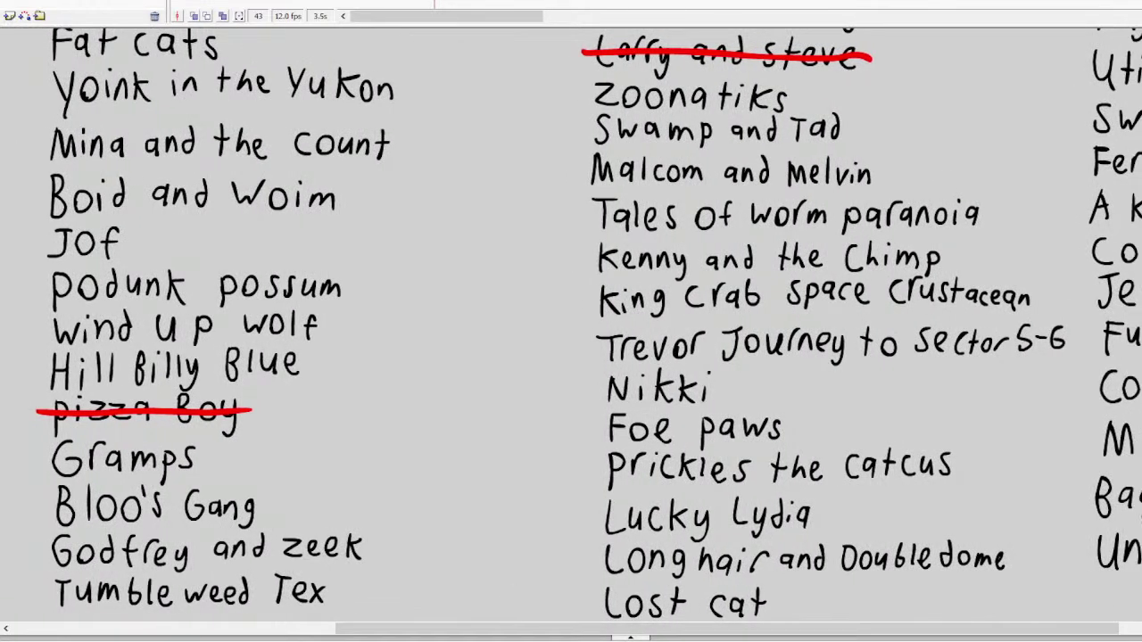
Look through the handwritten list of failed pilots for the next one to draw, and return to the empty area below the drawn characters
scroll(571, 321, "down", 1)
scroll(571, 321, "up", 5)
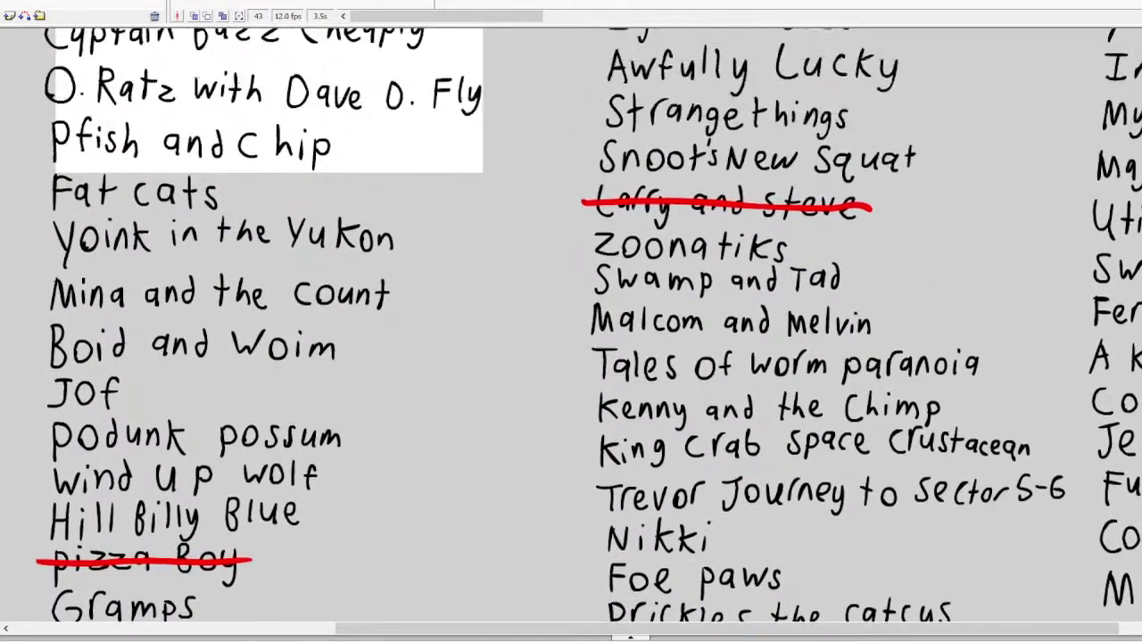
scroll(571, 321, "down", 5)
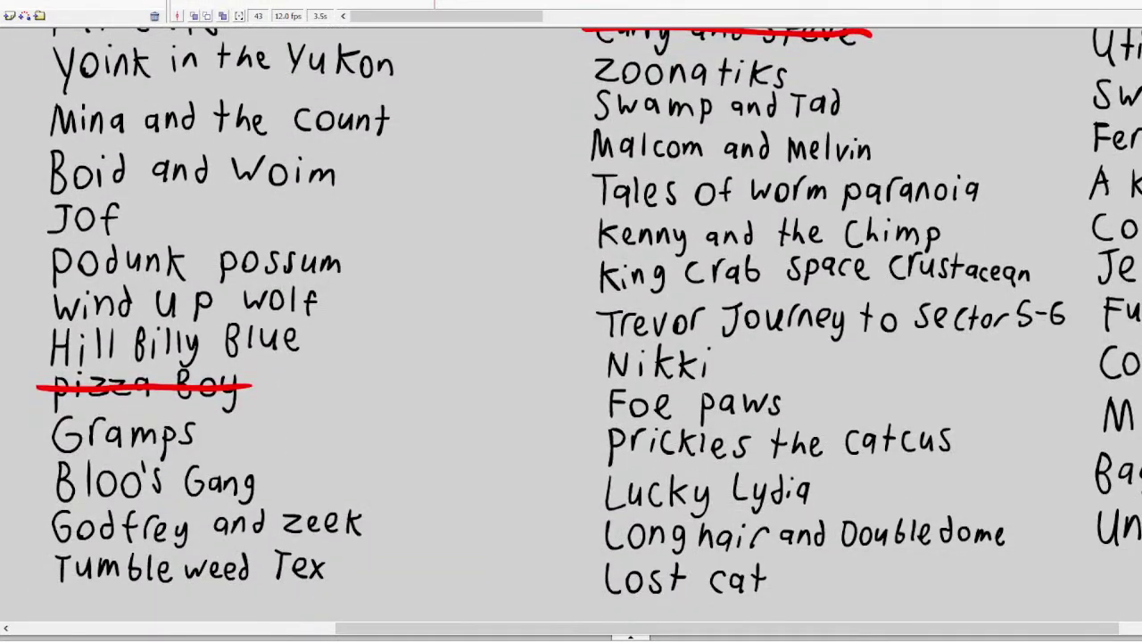
scroll(571, 321, "up", 5)
scroll(571, 321, "up", 5)
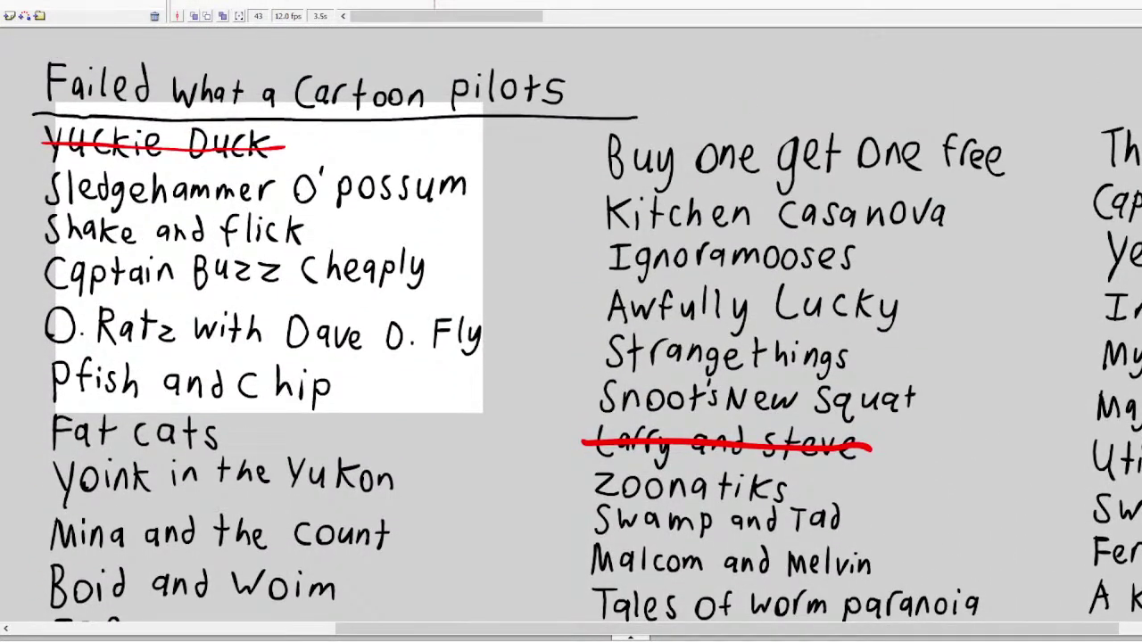
scroll(570, 321, "down", 1)
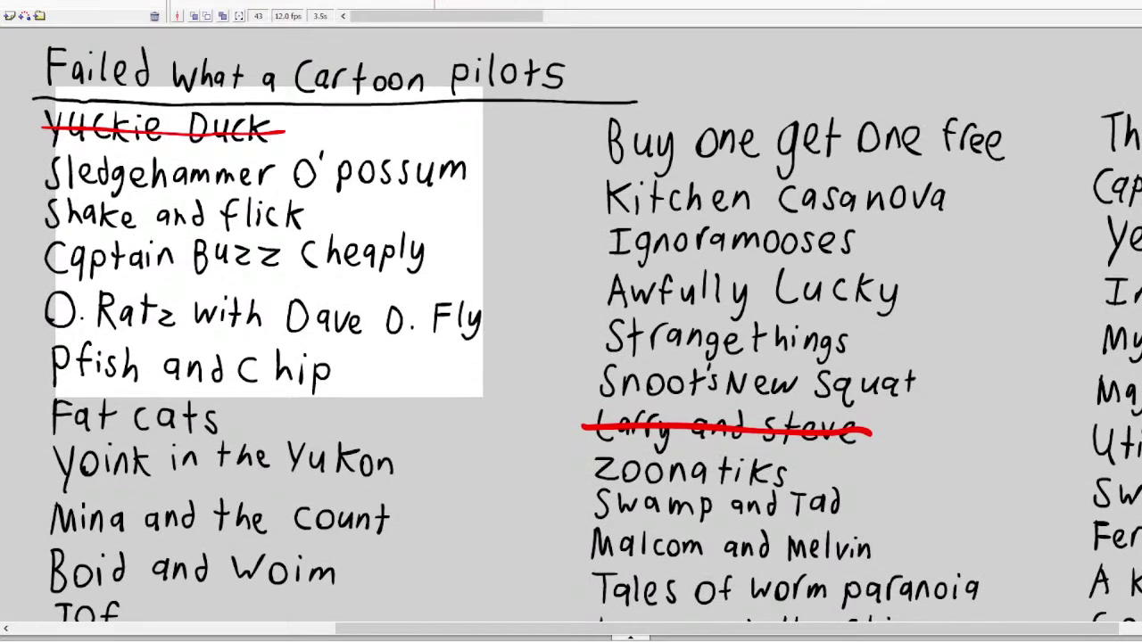
scroll(571, 321, "down", 1)
scroll(571, 321, "down", 1)
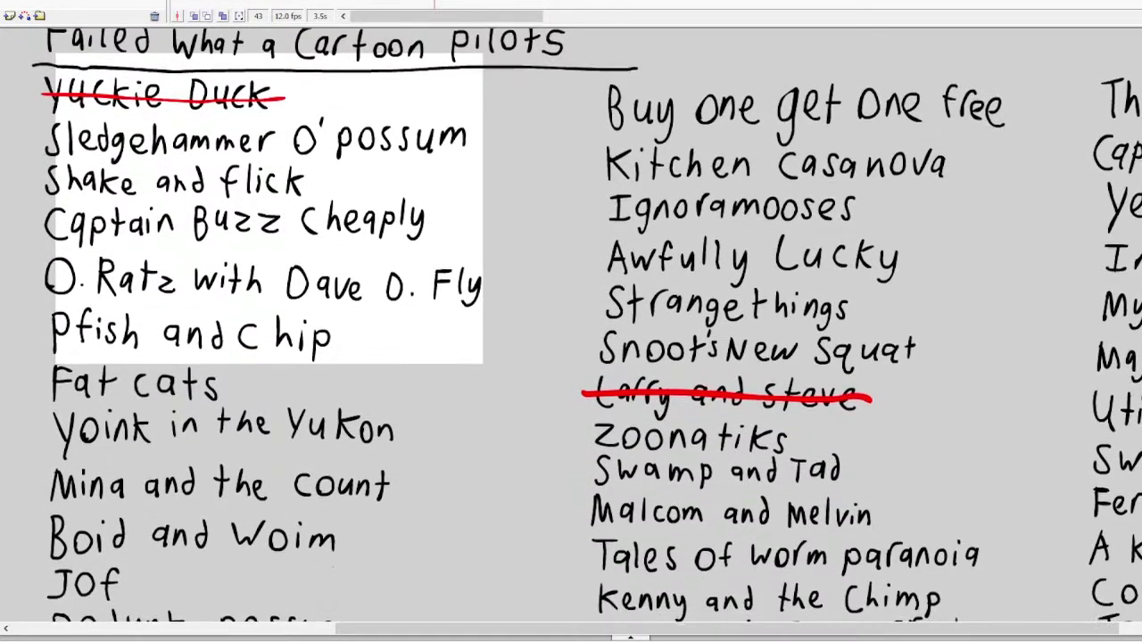
mouse_move(601, 627)
left_mouse_down()
mouse_move(717, 627)
mouse_move(612, 627)
left_mouse_up()
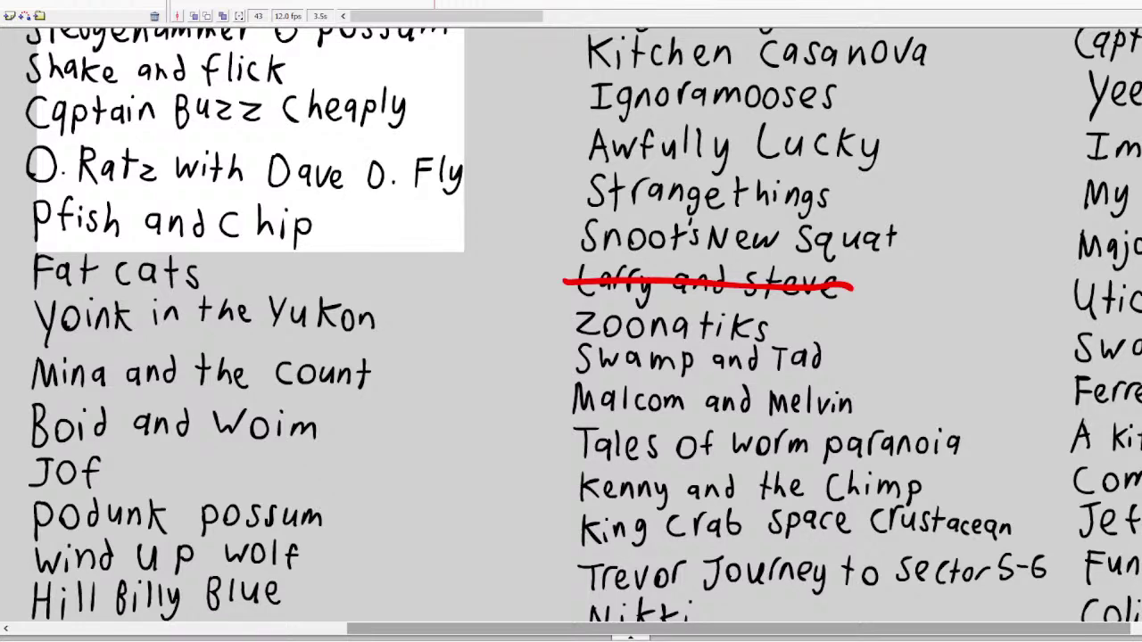
scroll(583, 325, "up", 3)
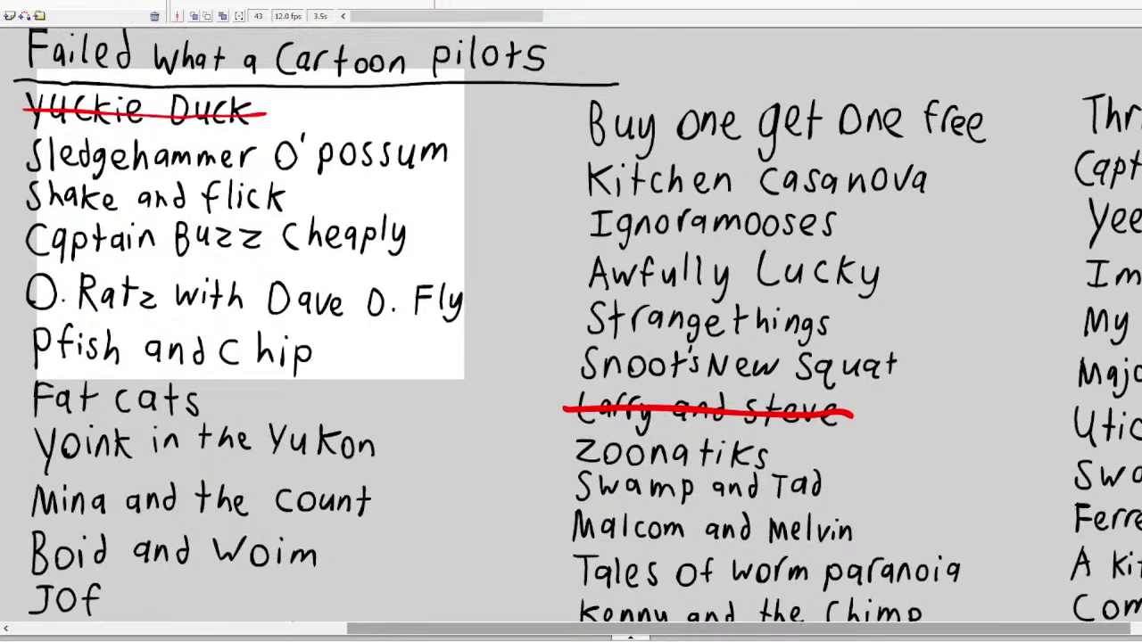
scroll(571, 325, "down", 2)
scroll(571, 325, "down", 1)
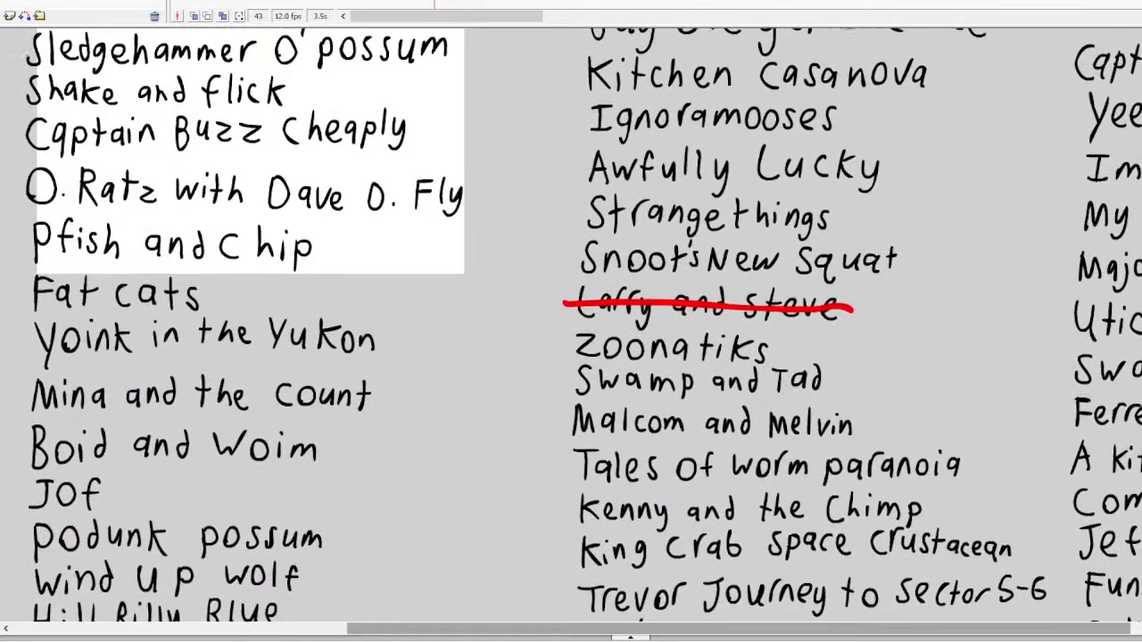
scroll(571, 324, "up", 2)
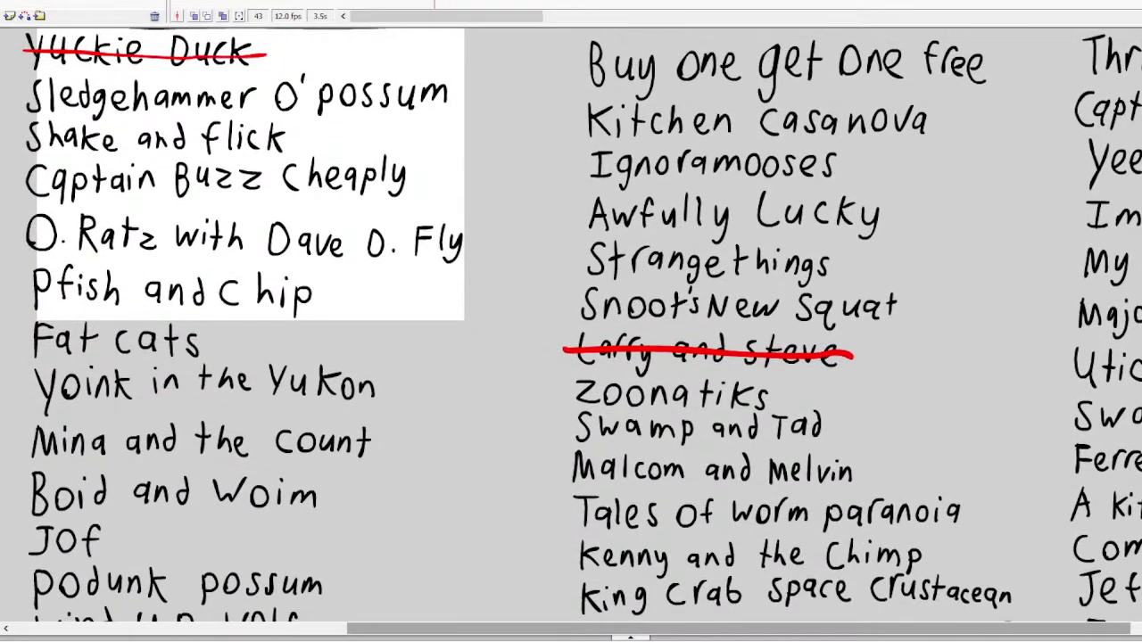
scroll(571, 325, "up", 1)
scroll(570, 325, "down", 5)
scroll(571, 325, "down", 5)
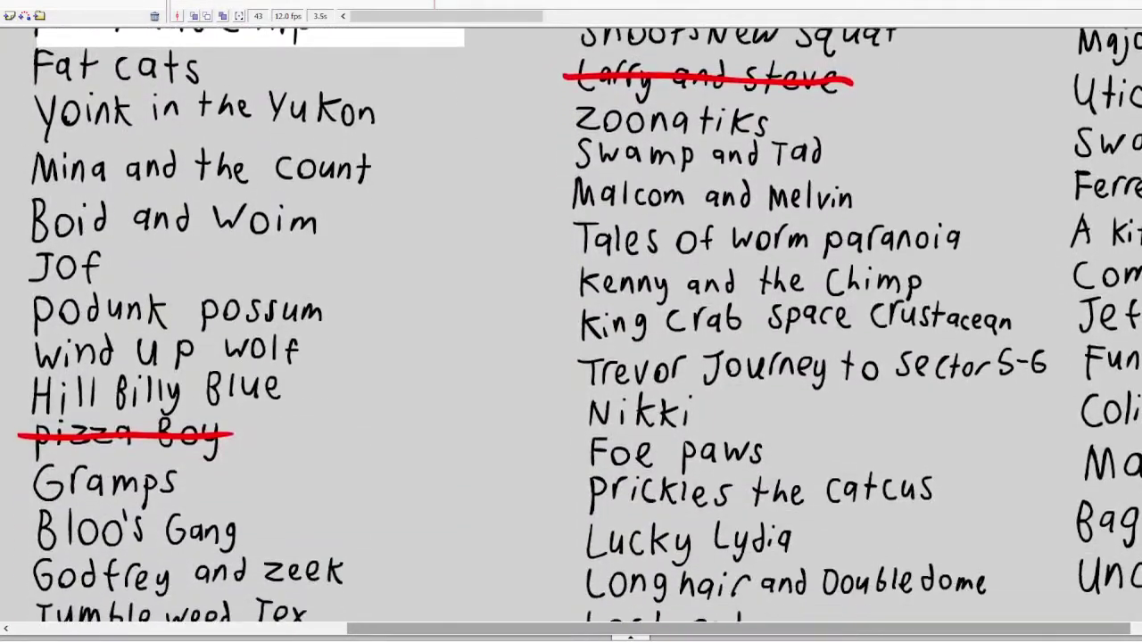
scroll(571, 325, "up", 10)
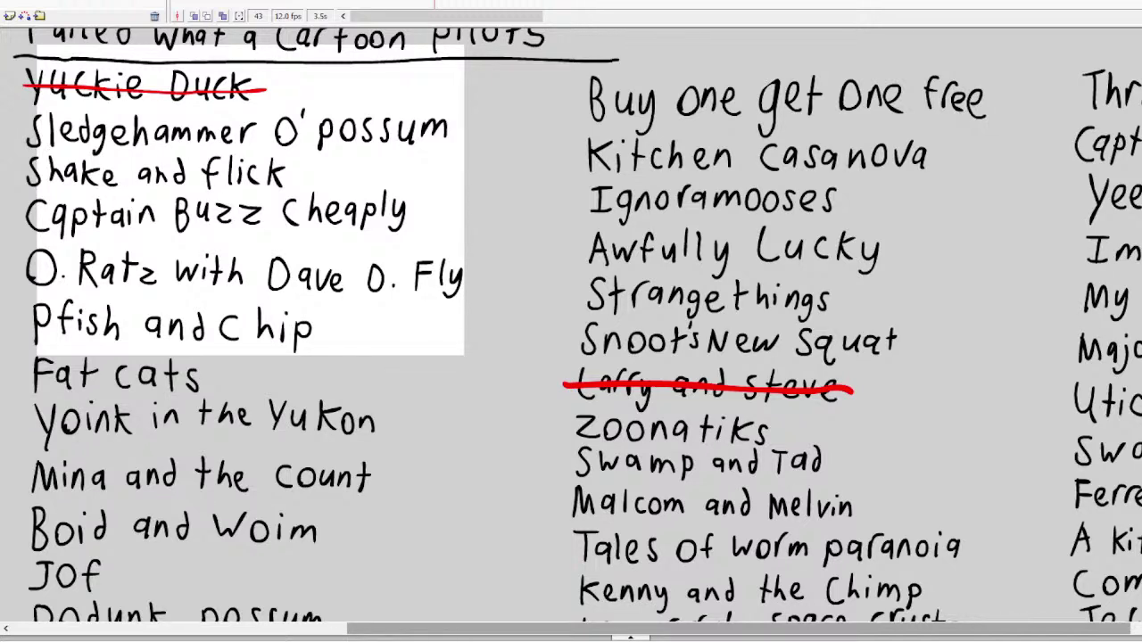
scroll(571, 330, "left", 10)
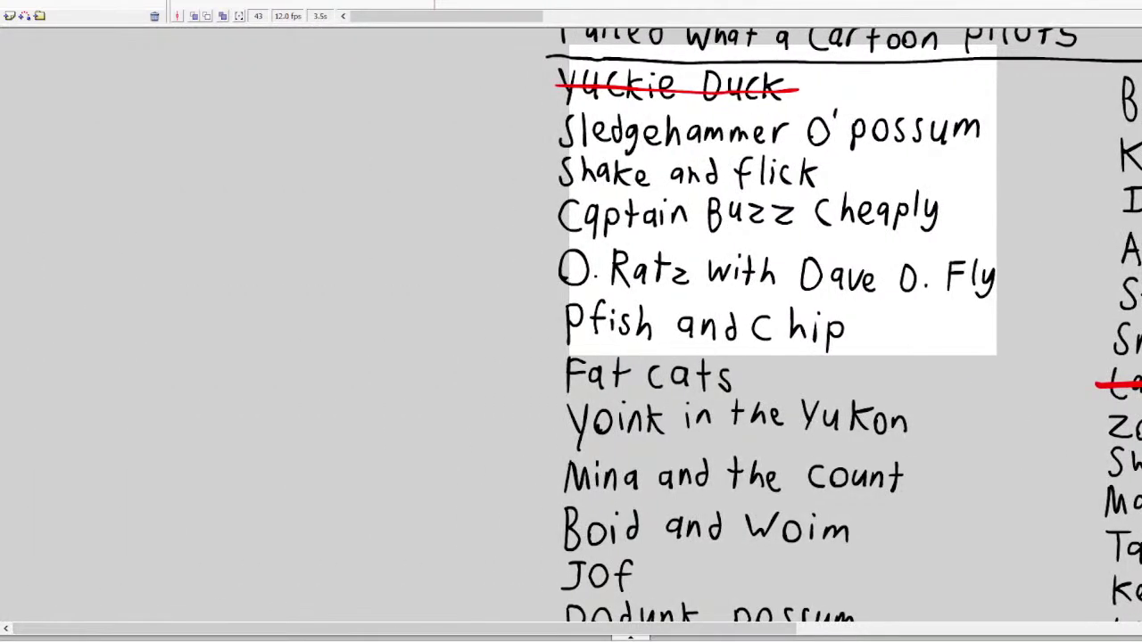
scroll(571, 326, "up", 10)
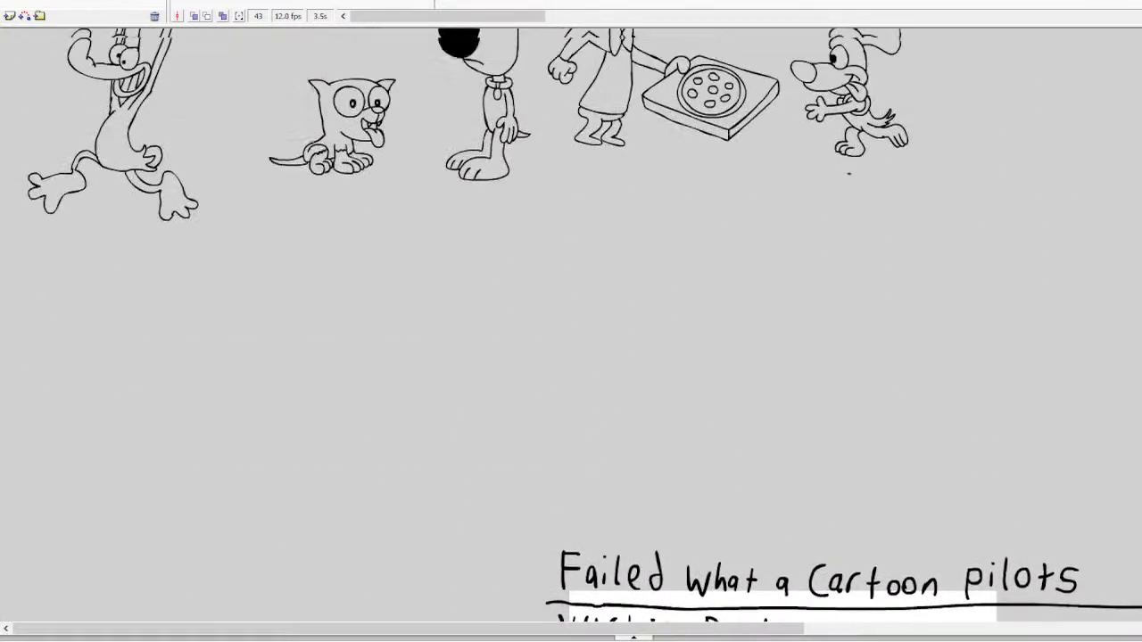
scroll(571, 326, "up", 1)
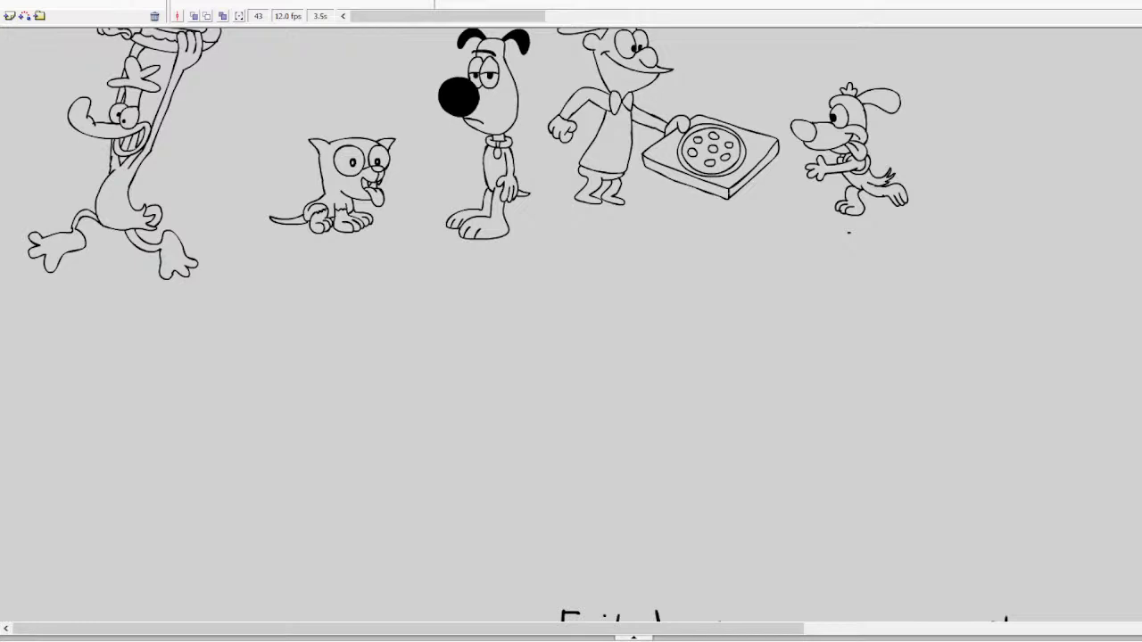
scroll(232, 426, "up", 2)
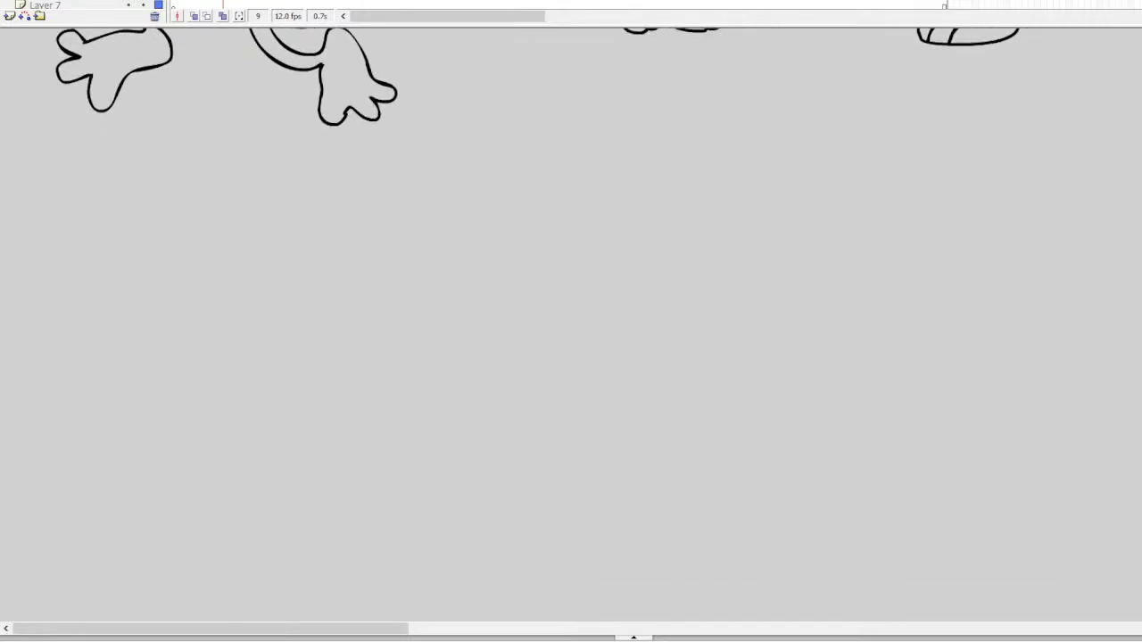
scroll(300, 300, "up", 2)
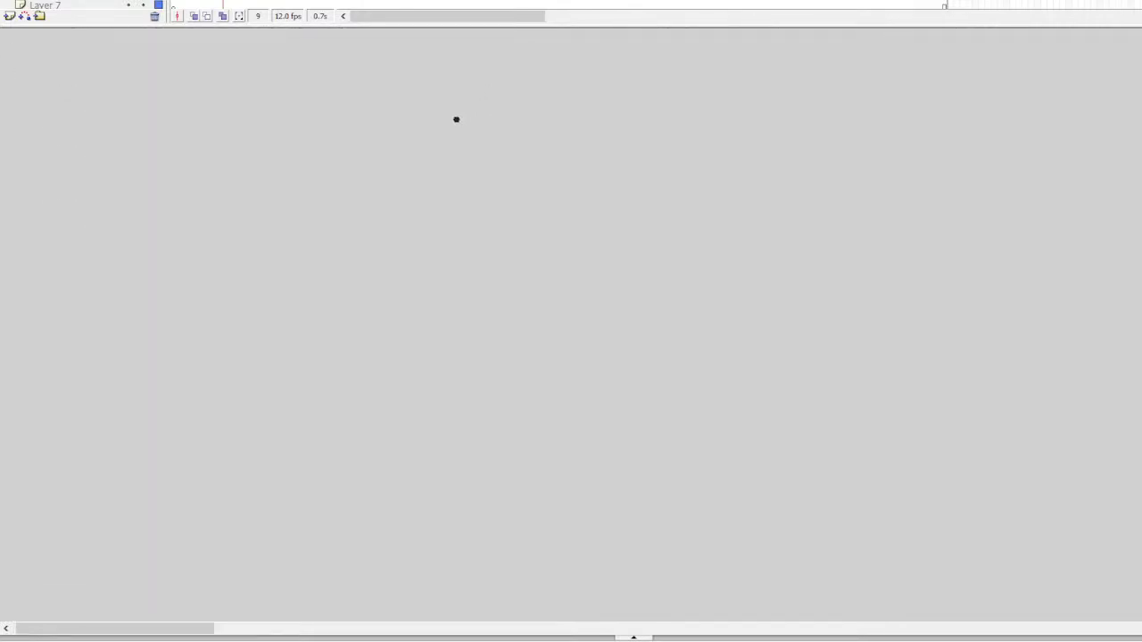
mouse_move(321, 63)
left_mouse_down()
mouse_move(270, 134)
mouse_move(303, 167)
mouse_move(323, 62)
left_mouse_up()
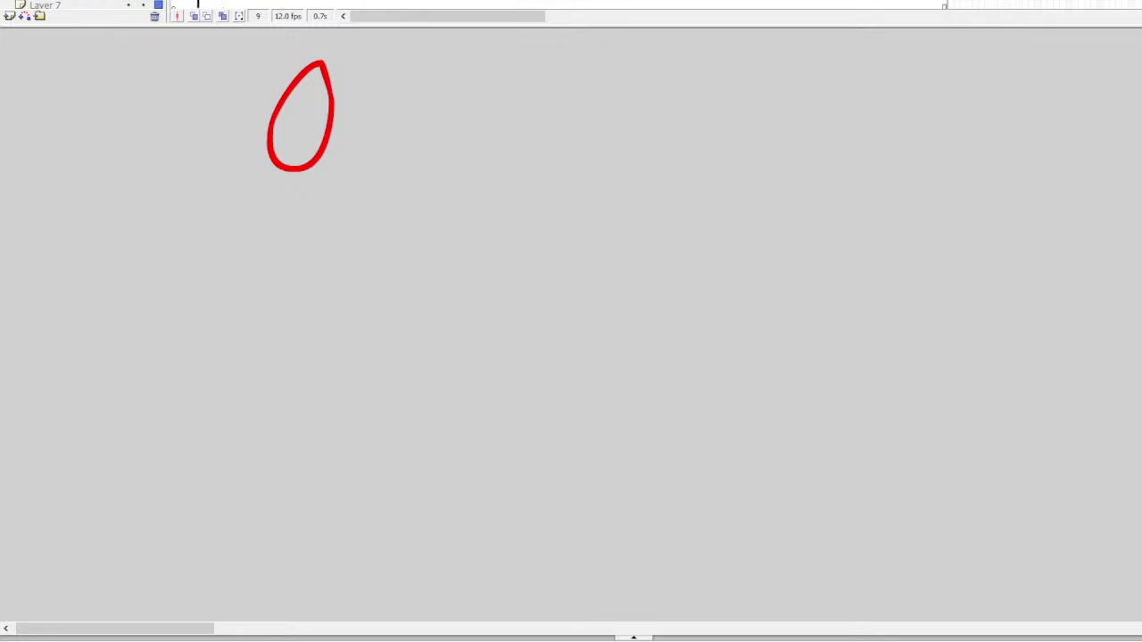
key("ctrl+a")
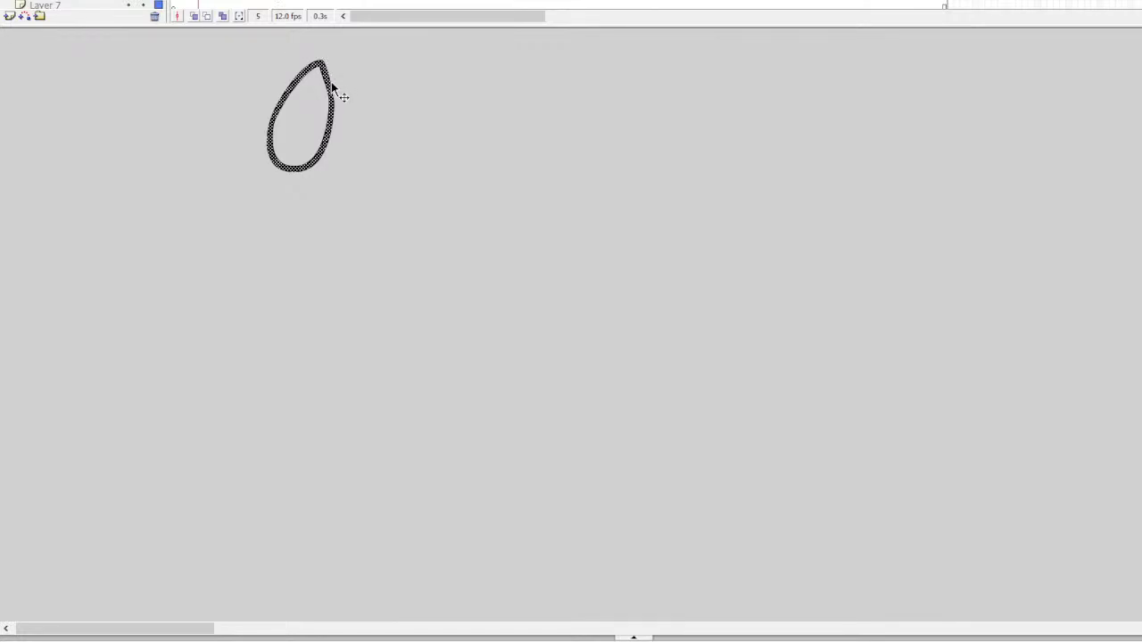
key("Delete")
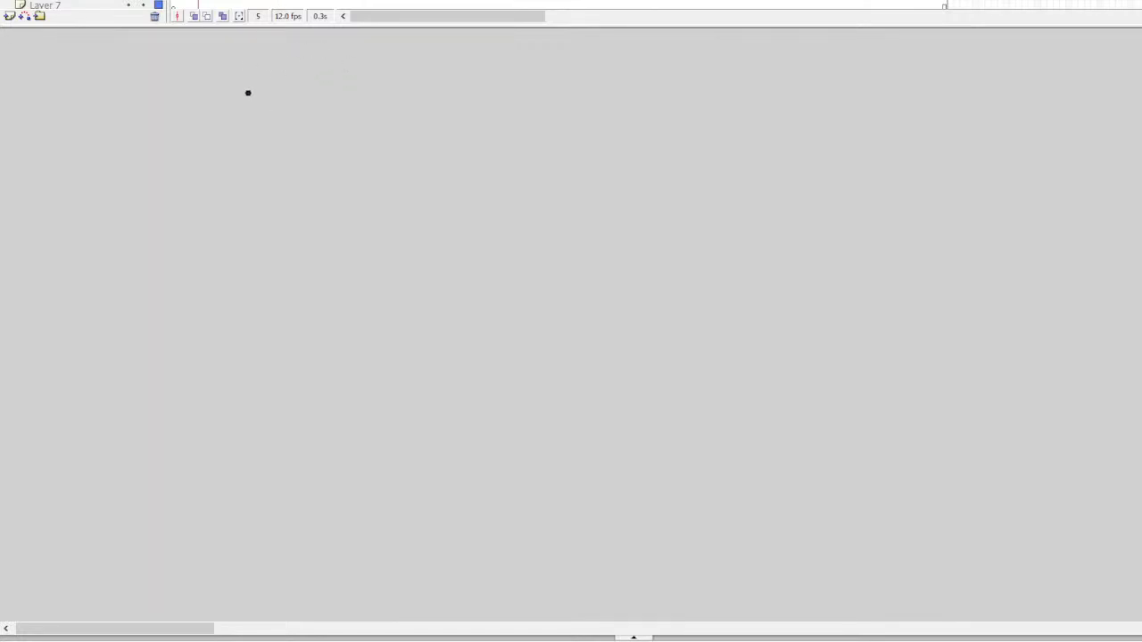
Draw two large overlapping goggle-like eyes in black, each a double-ringed tilted oval with a small oval pupil, on frame 5
mouse_move(270, 77)
left_mouse_down()
mouse_move(242, 86)
mouse_move(205, 162)
mouse_move(270, 197)
mouse_move(311, 131)
mouse_move(300, 84)
mouse_move(267, 75)
left_mouse_up()
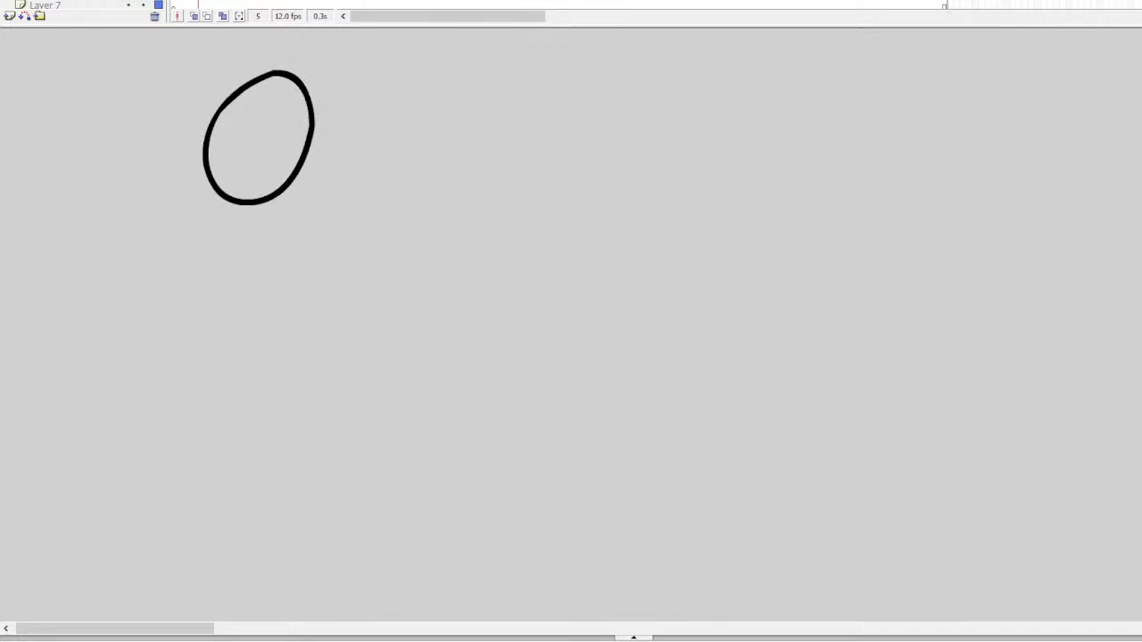
left_click_drag(268, 102, 270, 105)
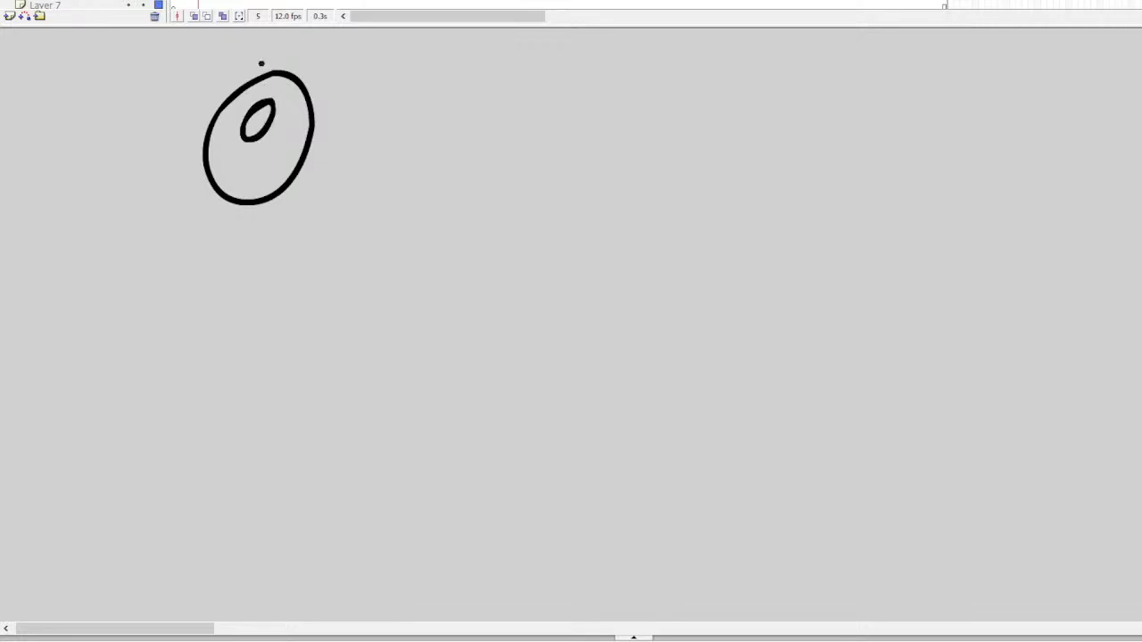
mouse_move(278, 60)
left_mouse_down()
mouse_move(224, 73)
mouse_move(188, 116)
mouse_move(177, 157)
mouse_move(203, 208)
mouse_move(259, 220)
mouse_move(312, 172)
mouse_move(320, 81)
mouse_move(262, 51)
mouse_move(160, 68)
mouse_move(124, 130)
mouse_move(178, 176)
left_mouse_up()
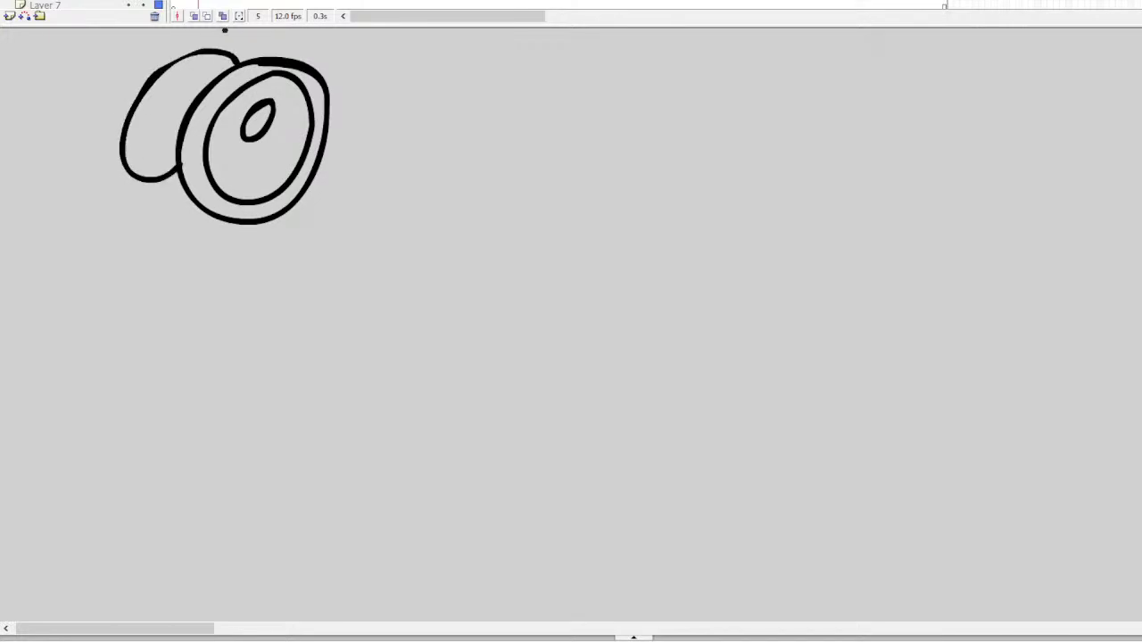
key("ctrl+z")
mouse_move(216, 73)
left_mouse_down()
mouse_move(162, 62)
mouse_move(127, 93)
mouse_move(123, 155)
mouse_move(157, 178)
mouse_move(234, 135)
mouse_move(220, 112)
mouse_move(145, 123)
mouse_move(111, 147)
mouse_move(91, 189)
mouse_move(94, 231)
mouse_move(130, 262)
mouse_move(170, 264)
left_mouse_up()
scroll(222, 174, "up", 2)
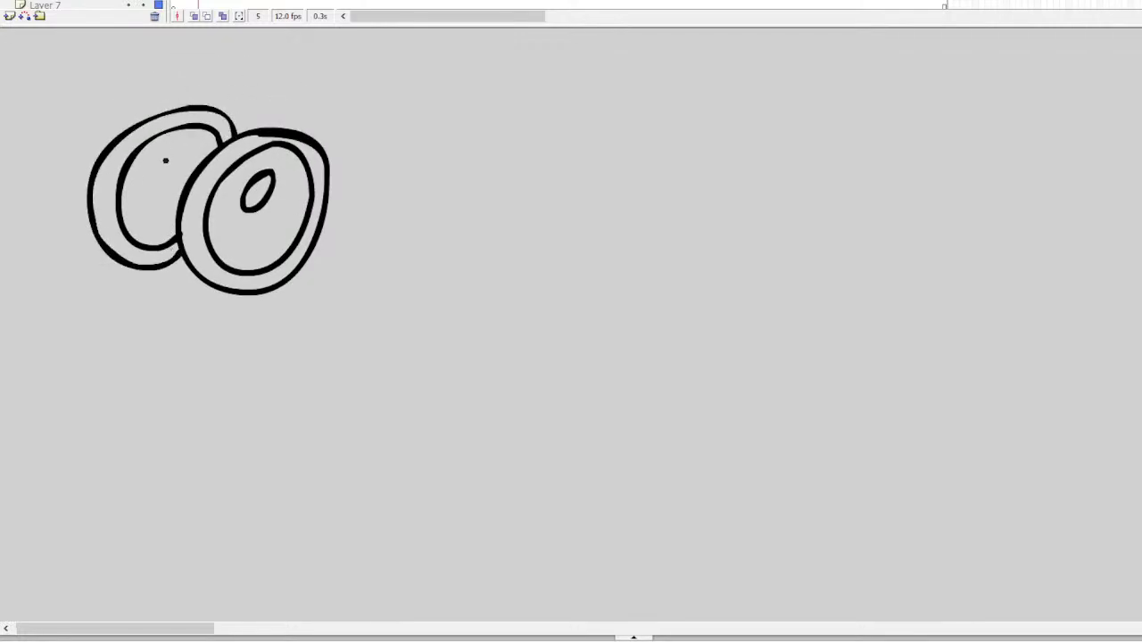
mouse_move(179, 157)
left_mouse_down()
mouse_move(160, 180)
mouse_move(181, 156)
left_mouse_up()
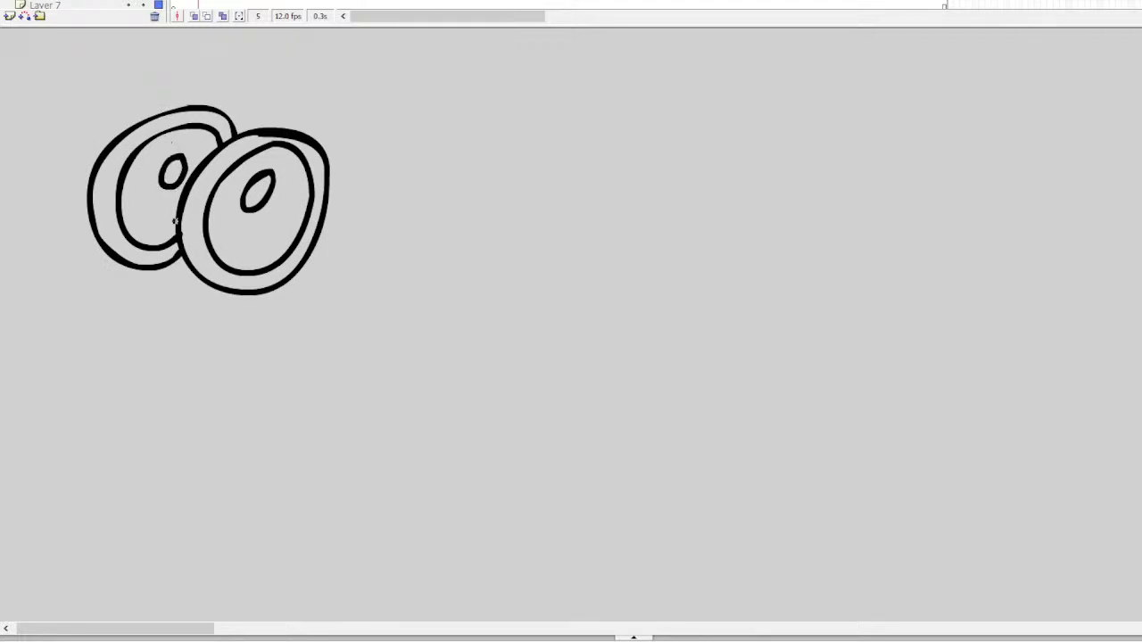
Draw a pointed snout and wide-open mouth below the eyes, with divided upper teeth and a black-filled back corner
mouse_move(106, 258)
left_mouse_down()
mouse_move(136, 317)
mouse_move(202, 325)
left_mouse_up()
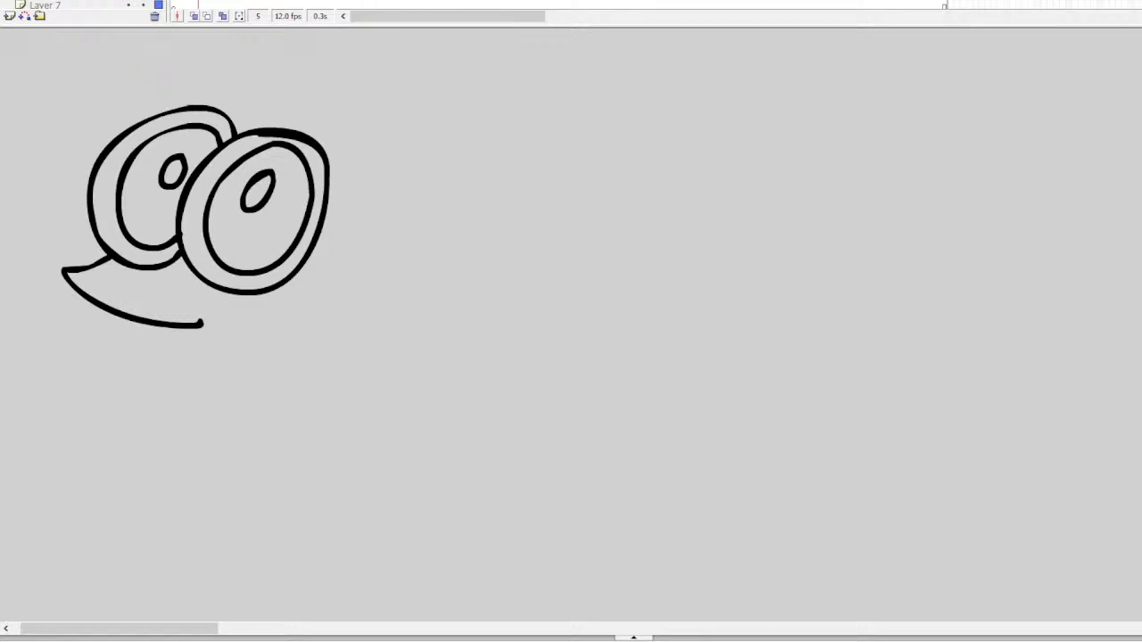
key("ctrl+z")
mouse_move(99, 249)
left_mouse_down()
mouse_move(60, 275)
mouse_move(176, 311)
mouse_move(197, 367)
mouse_move(165, 405)
mouse_move(117, 345)
mouse_move(127, 409)
left_mouse_up()
mouse_move(77, 289)
left_mouse_down()
mouse_move(194, 358)
mouse_move(101, 303)
mouse_move(168, 334)
mouse_move(189, 359)
mouse_move(150, 375)
mouse_move(141, 367)
left_mouse_up()
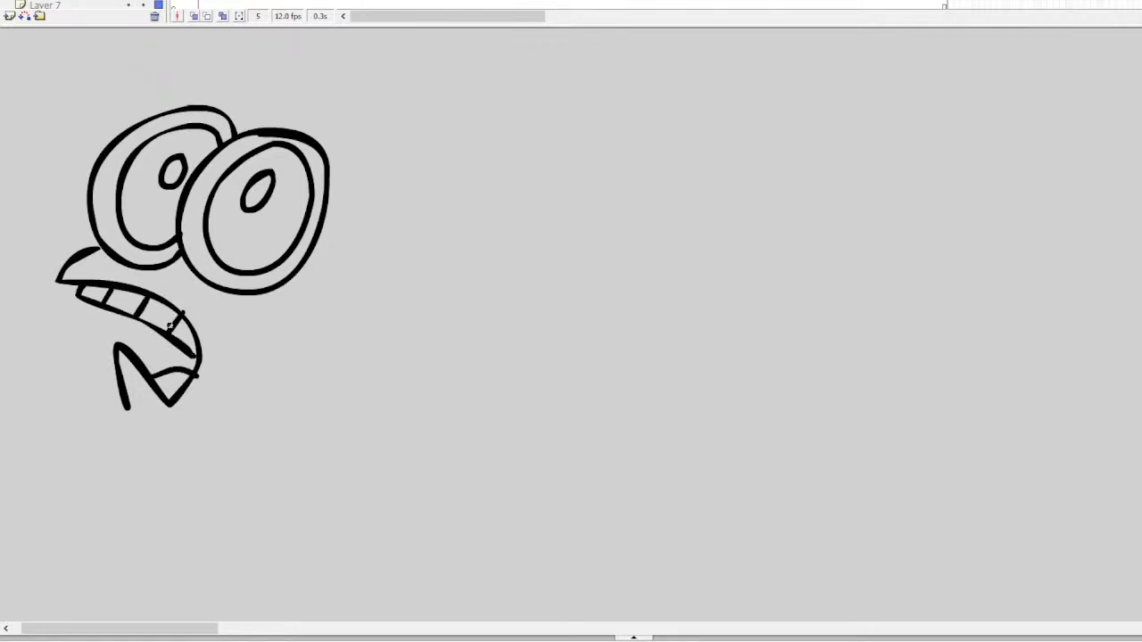
key("ctrl+z")
mouse_move(171, 351)
left_mouse_down()
mouse_move(160, 384)
mouse_move(191, 362)
mouse_move(171, 392)
mouse_move(184, 364)
left_mouse_up()
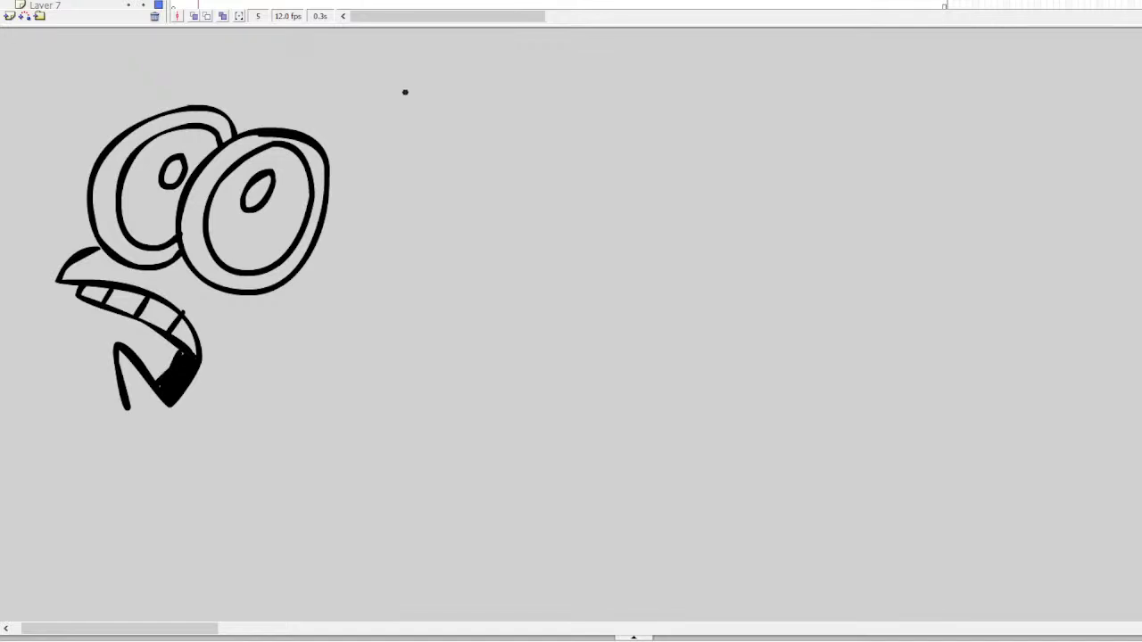
Draw the back of the head, the chin, and an arm extending behind the head that bends forward at the elbow
mouse_move(330, 182)
left_mouse_down()
mouse_move(322, 267)
mouse_move(280, 328)
left_mouse_up()
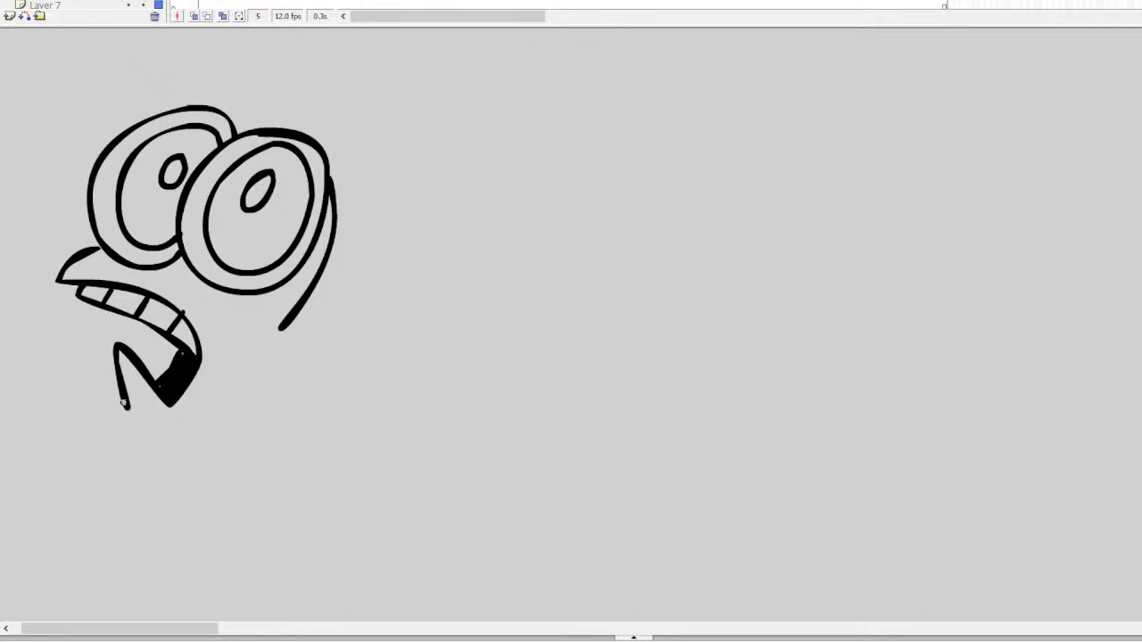
mouse_move(124, 403)
left_mouse_down()
mouse_move(195, 412)
mouse_move(227, 378)
left_mouse_up()
mouse_move(281, 332)
left_mouse_down()
mouse_move(349, 377)
mouse_move(353, 450)
left_mouse_up()
key("ctrl+z")
mouse_move(280, 329)
left_mouse_down()
mouse_move(390, 358)
mouse_move(401, 413)
mouse_move(253, 515)
left_mouse_up()
mouse_move(225, 379)
left_mouse_down()
mouse_move(289, 390)
mouse_move(312, 437)
mouse_move(241, 473)
mouse_move(255, 534)
mouse_move(233, 540)
left_mouse_up()
key("ctrl+z")
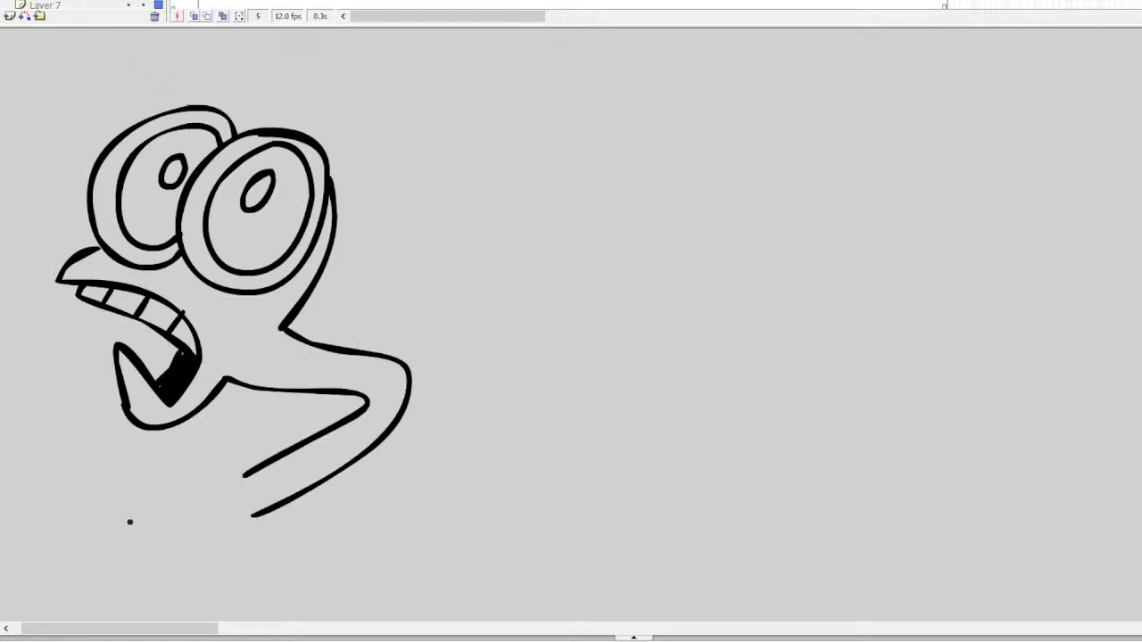
Draw a hand with three rounded, curled fingers at the end of the bent arm
mouse_move(119, 520)
left_mouse_down()
mouse_move(202, 524)
mouse_move(145, 509)
mouse_move(223, 486)
mouse_move(200, 537)
left_mouse_up()
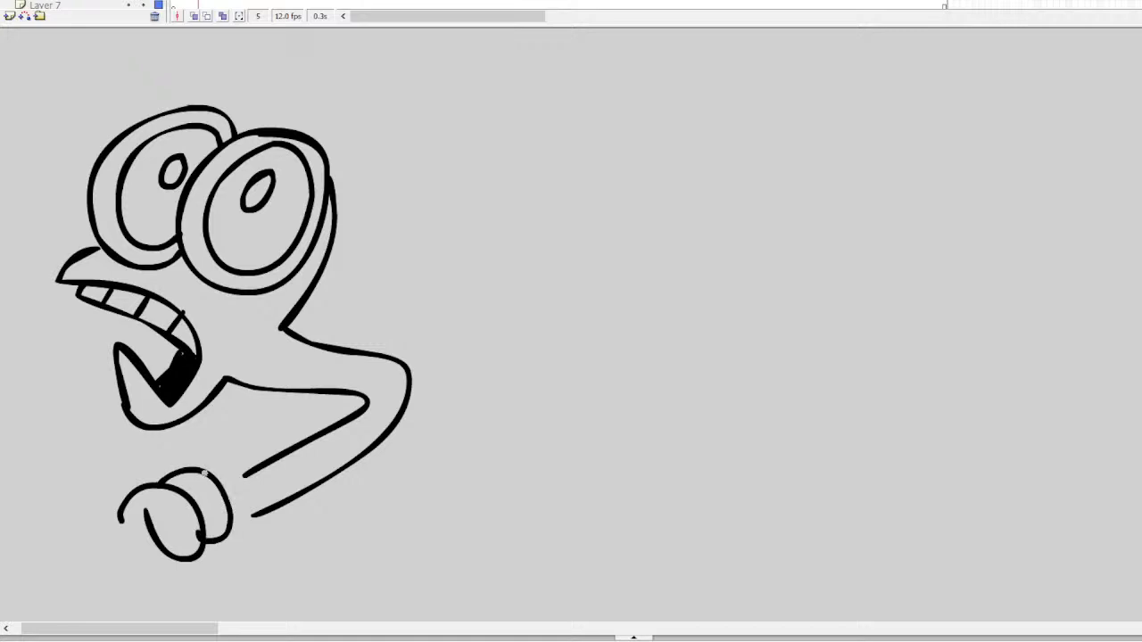
mouse_move(205, 471)
left_mouse_down()
mouse_move(243, 476)
mouse_move(254, 518)
left_mouse_up()
left_click_drag(214, 466, 232, 525)
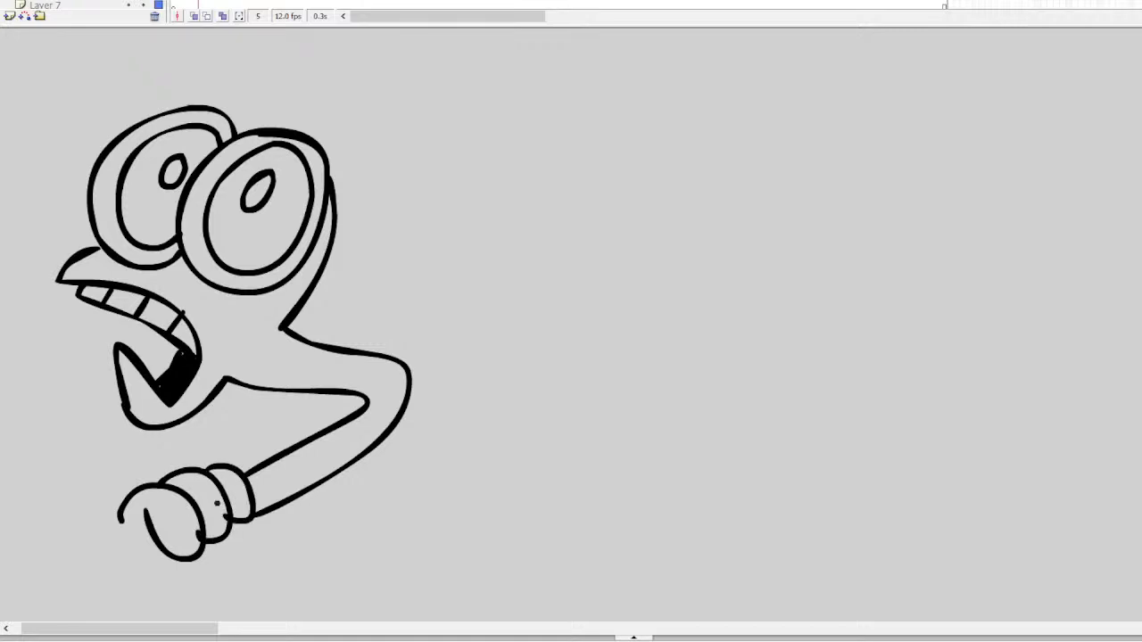
Draw a two-part block shape behind the near eye and a small rounded flap beneath it
scroll(571, 321, "up", 4)
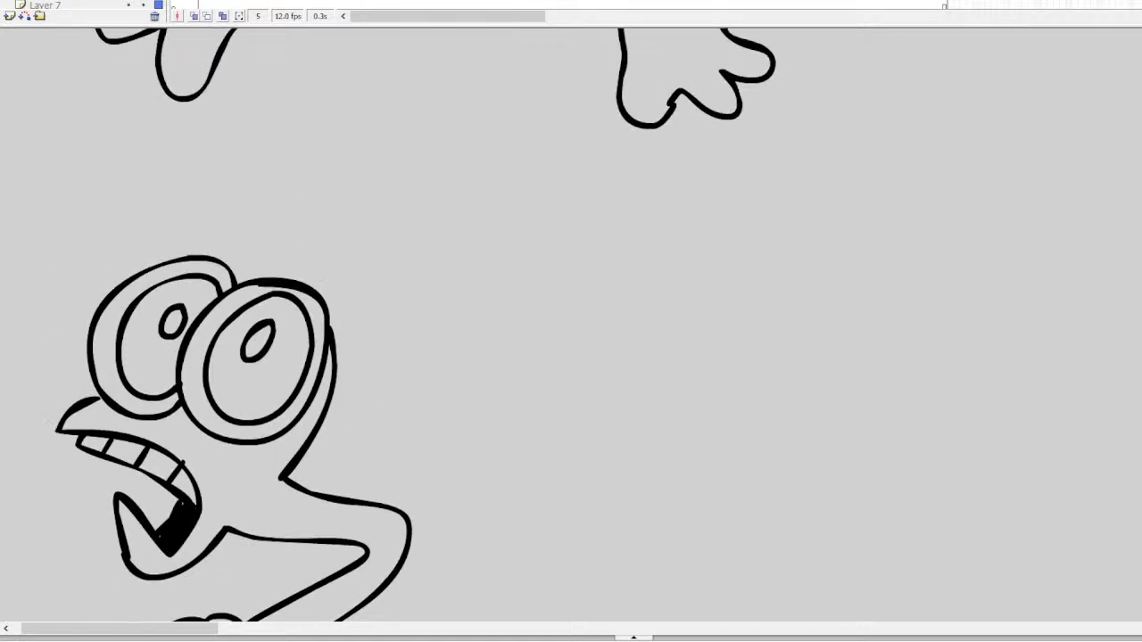
scroll(571, 321, "down", 3)
scroll(571, 321, "up", 2)
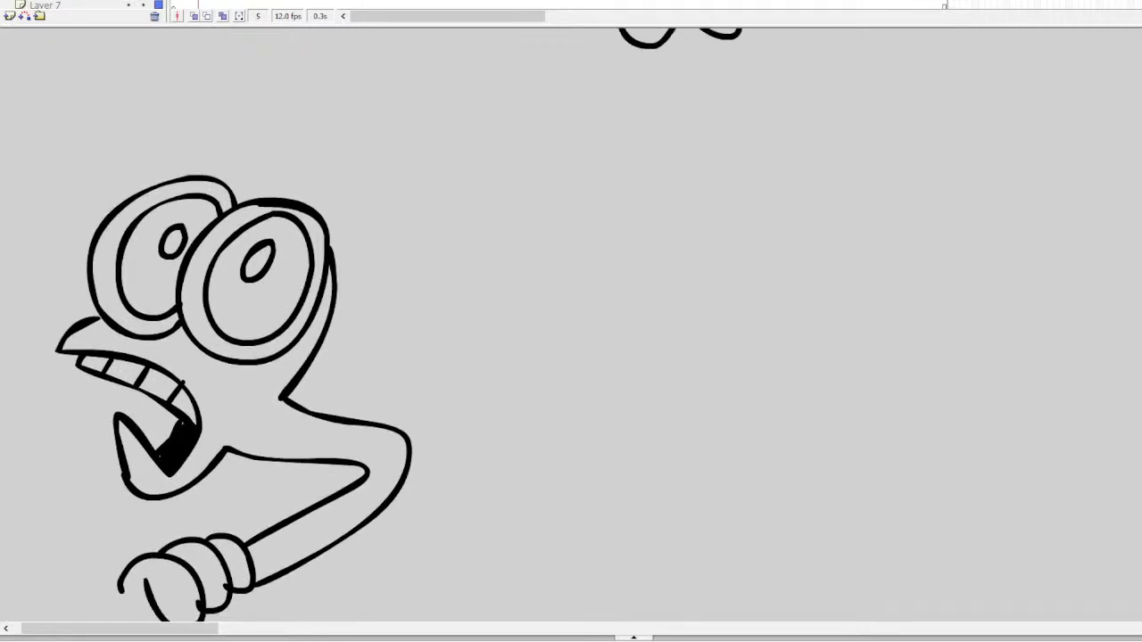
mouse_move(323, 223)
left_mouse_down()
mouse_move(350, 202)
mouse_move(375, 228)
mouse_move(382, 287)
mouse_move(326, 321)
left_mouse_up()
key("ctrl+z")
mouse_move(323, 216)
left_mouse_down()
mouse_move(362, 295)
mouse_move(328, 317)
left_mouse_up()
mouse_move(357, 220)
left_mouse_down()
mouse_move(401, 271)
mouse_move(373, 293)
mouse_move(356, 339)
mouse_move(367, 374)
mouse_move(323, 332)
left_mouse_up()
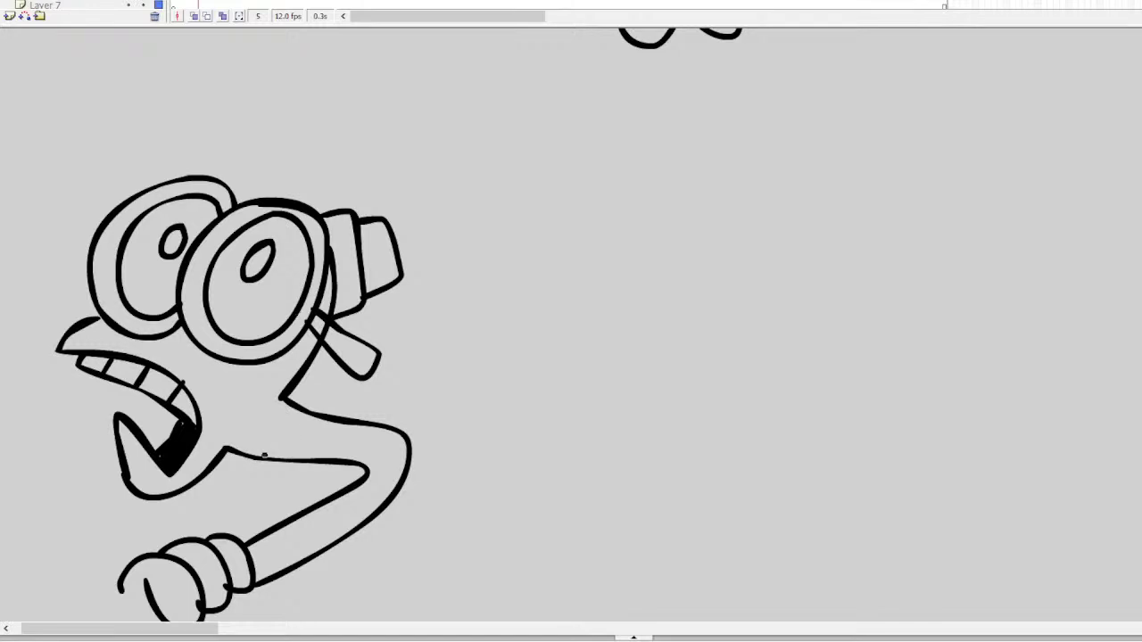
Draw curved bands across the bent arm from the head down to the fist, dividing it into segments
left_click_drag(266, 458, 299, 411)
mouse_move(320, 458)
left_mouse_down()
mouse_move(339, 422)
mouse_move(362, 467)
mouse_move(394, 488)
left_mouse_up()
left_click_drag(353, 531, 326, 502)
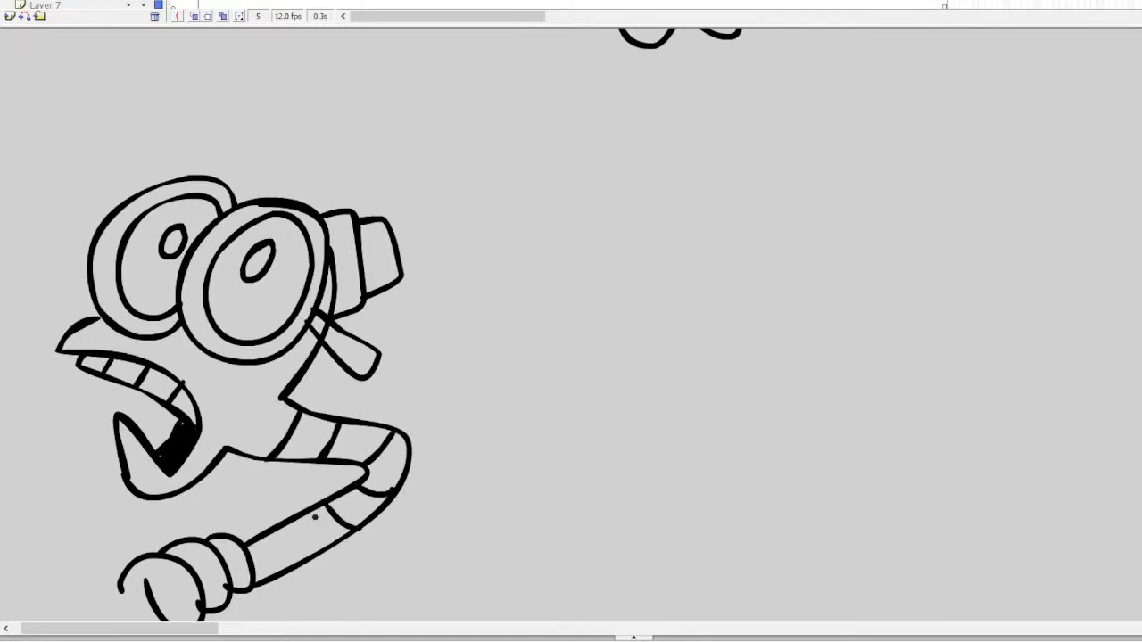
left_click_drag(316, 553, 287, 523)
left_click_drag(268, 576, 251, 543)
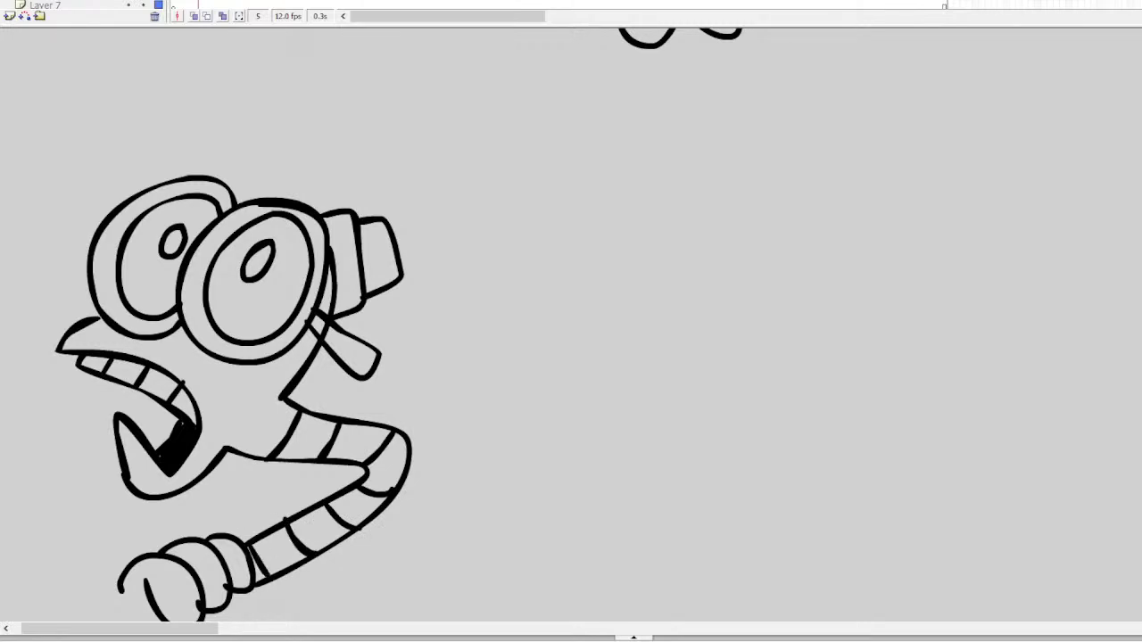
Draw a curved, banded tail with a rounded tip below the fist, and complete the hand with its thumb and palm edges
scroll(256, 347, "down", 5)
mouse_move(207, 364)
left_mouse_down()
mouse_move(206, 387)
mouse_move(237, 376)
mouse_move(209, 410)
mouse_move(140, 437)
mouse_move(167, 502)
mouse_move(243, 498)
mouse_move(239, 530)
mouse_move(123, 515)
mouse_move(114, 395)
mouse_move(140, 354)
mouse_move(161, 402)
mouse_move(145, 443)
left_mouse_up()
mouse_move(107, 478)
left_mouse_down()
mouse_move(141, 482)
mouse_move(159, 525)
mouse_move(190, 530)
mouse_move(240, 504)
left_mouse_up()
key("ctrl+z")
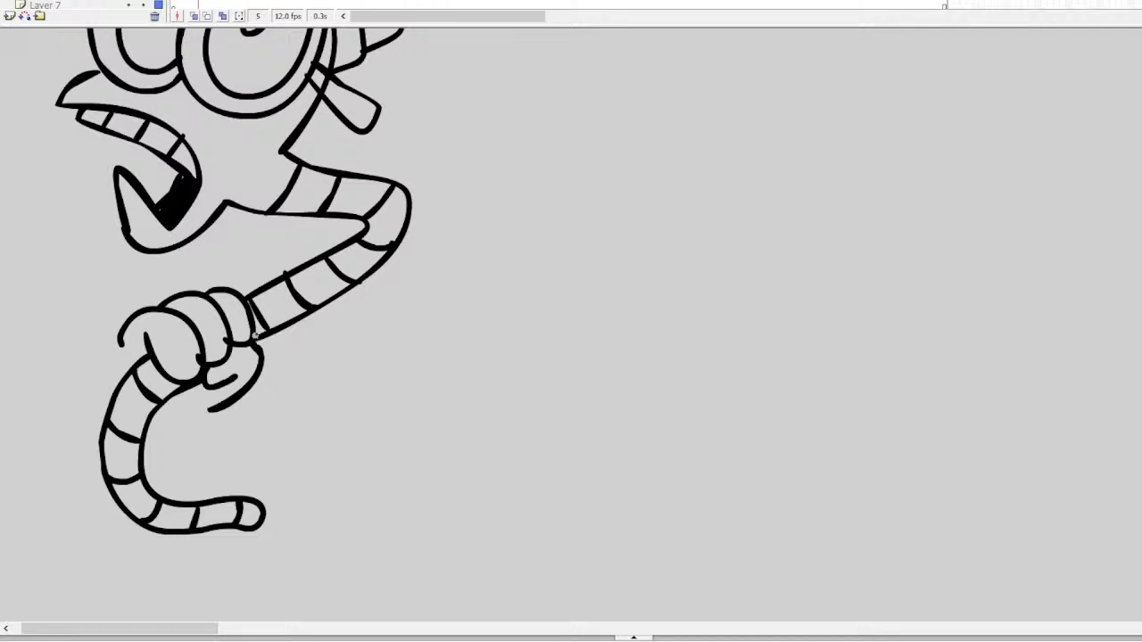
mouse_move(123, 334)
left_mouse_down()
mouse_move(119, 364)
mouse_move(124, 317)
left_mouse_up()
key("ctrl+z")
scroll(234, 325, "up", 5)
scroll(234, 324, "down", 3)
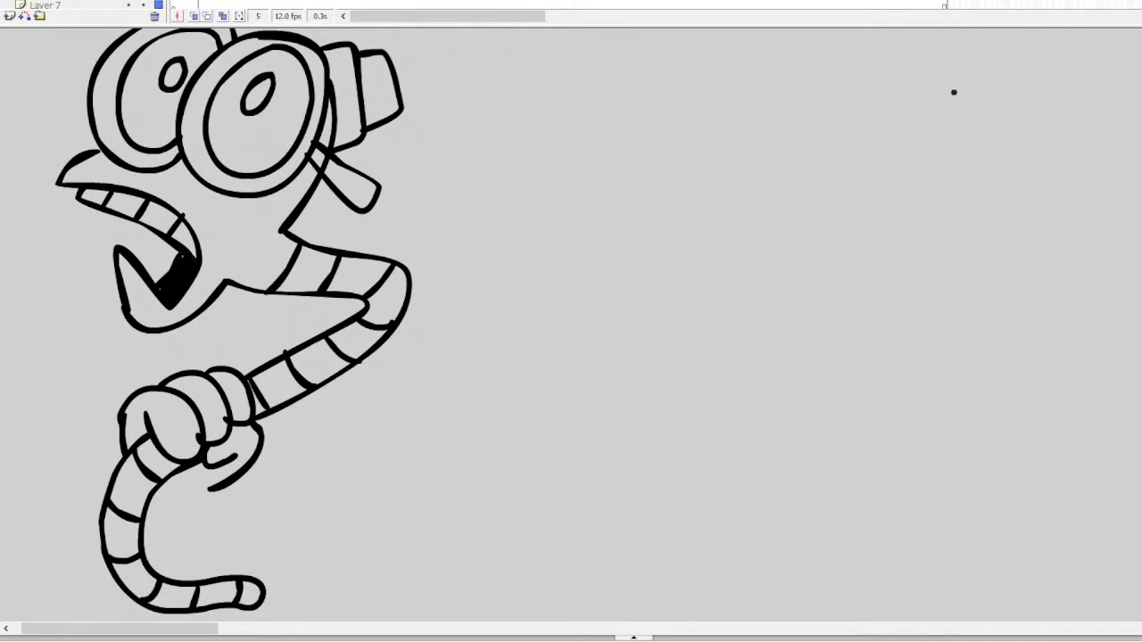
Try to draw an oval eye with an iris and black pupil for a bird character beside the goggle-eyed one
mouse_move(953, 92)
left_mouse_down()
mouse_move(927, 81)
mouse_move(950, 174)
mouse_move(995, 90)
mouse_move(953, 80)
left_mouse_up()
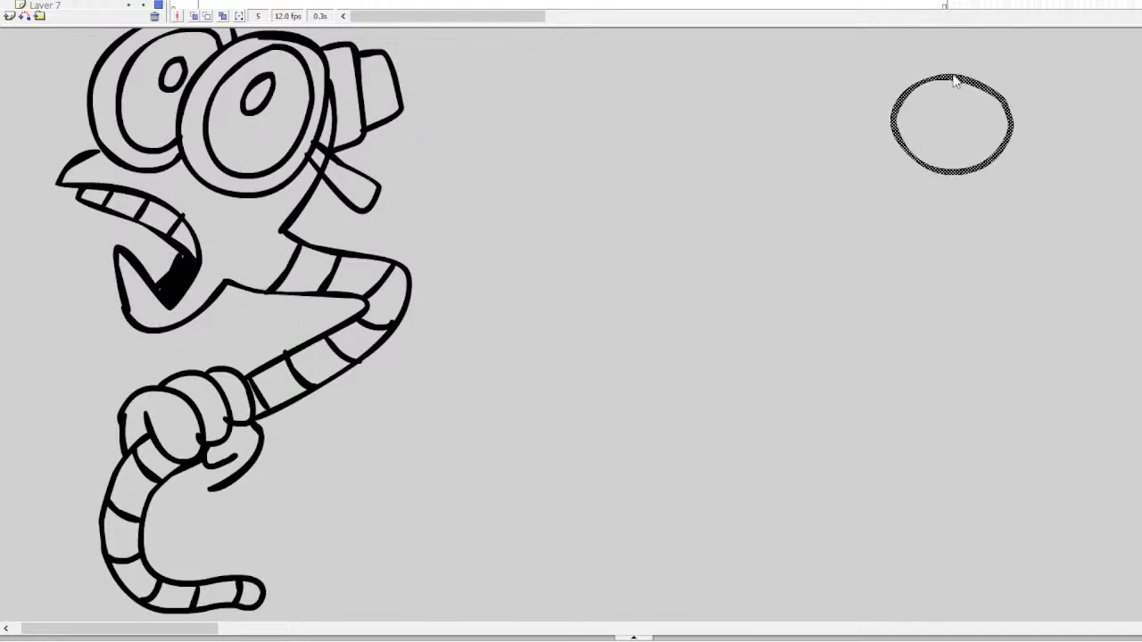
left_click(928, 116)
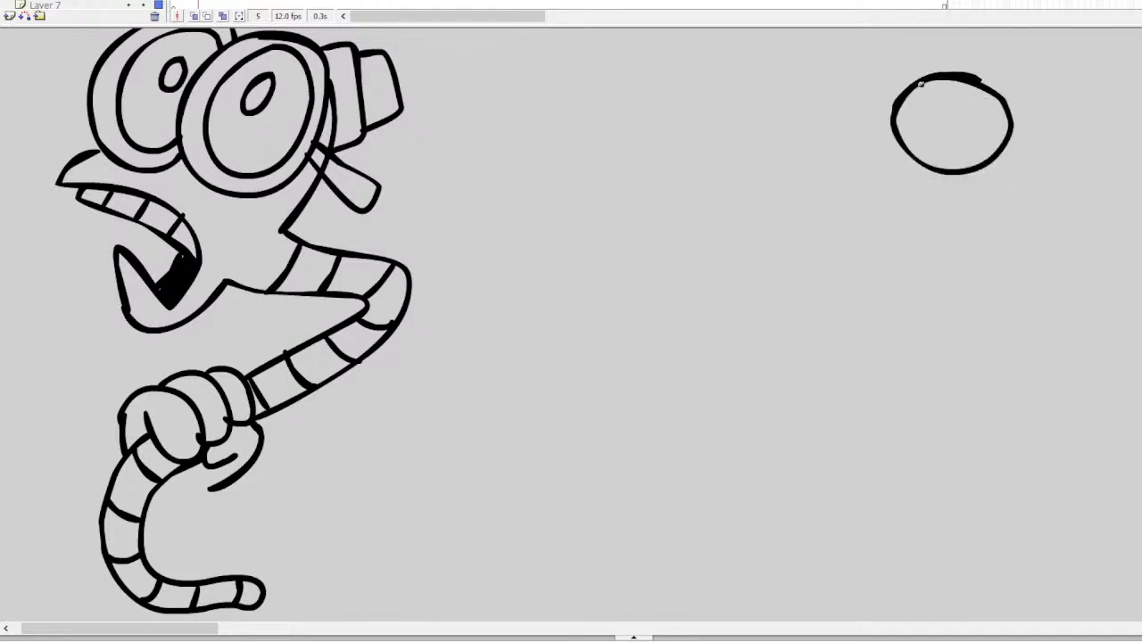
key("ctrl+z")
mouse_move(978, 70)
left_mouse_down()
mouse_move(895, 99)
mouse_move(942, 173)
mouse_move(1021, 157)
mouse_move(1028, 99)
mouse_move(987, 70)
mouse_move(915, 107)
mouse_move(919, 84)
mouse_move(966, 105)
mouse_move(944, 157)
mouse_move(909, 154)
mouse_move(919, 114)
left_mouse_up()
key("ctrl+z")
left_click_drag(226, 622, 241, 619)
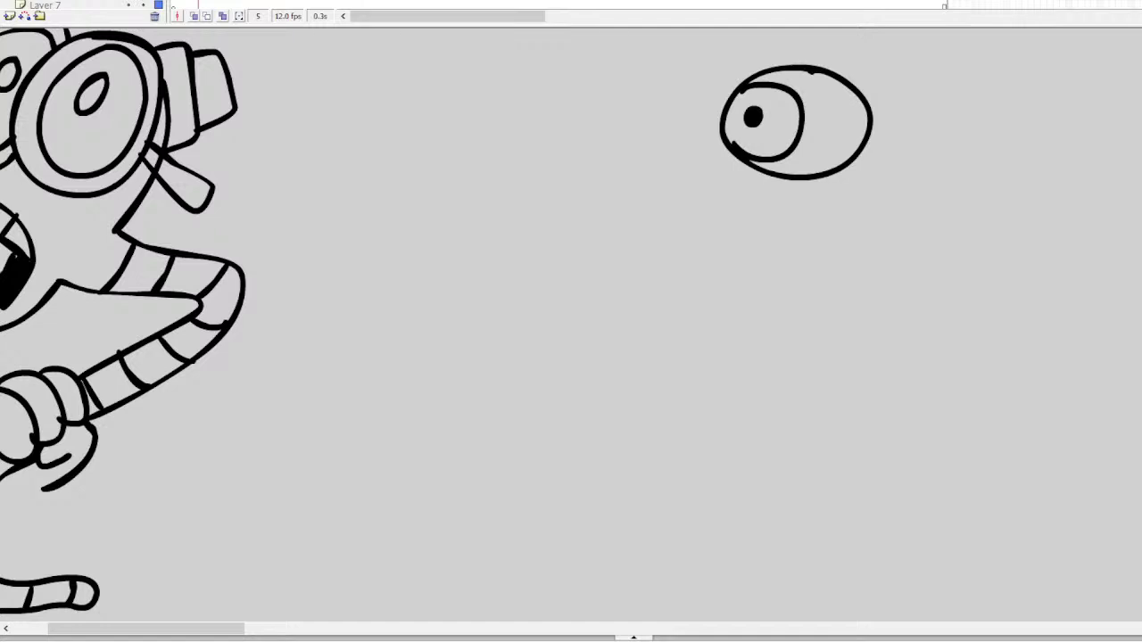
Try to draw a long, downward-curving pointed beak below the bird's eye
mouse_move(749, 199)
left_mouse_down()
mouse_move(898, 170)
mouse_move(1081, 198)
mouse_move(1082, 187)
mouse_move(962, 136)
mouse_move(868, 132)
left_mouse_up()
mouse_move(758, 176)
left_mouse_down()
mouse_move(726, 213)
mouse_move(799, 218)
mouse_move(842, 185)
left_mouse_up()
key("ctrl+z")
key("ctrl+z")
mouse_move(782, 213)
left_mouse_down()
mouse_move(852, 193)
mouse_move(977, 210)
mouse_move(1021, 234)
left_mouse_up()
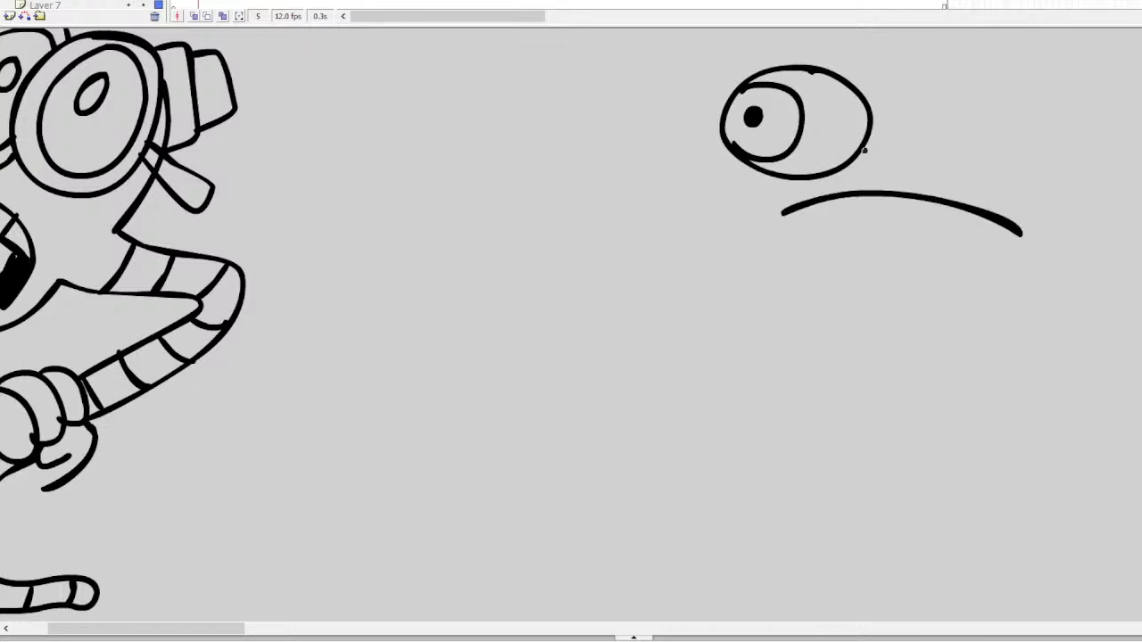
mouse_move(864, 152)
left_mouse_down()
mouse_move(950, 163)
mouse_move(995, 186)
mouse_move(1032, 241)
left_mouse_up()
Try to draw the bird's second eye behind the first, with an iris and black pupil looking the opposite way
mouse_move(856, 87)
left_mouse_down()
mouse_move(891, 69)
mouse_move(952, 96)
mouse_move(942, 153)
left_mouse_up()
mouse_move(948, 89)
left_mouse_down()
mouse_move(903, 114)
mouse_move(935, 111)
left_mouse_up()
key("ctrl+z")
mouse_move(924, 150)
left_mouse_down()
mouse_move(936, 89)
mouse_move(947, 150)
left_mouse_up()
left_click_drag(940, 123, 938, 125)
Try several rounded shapes for the bird's lower lip beneath the corner of the beak
mouse_move(781, 181)
left_mouse_down()
mouse_move(770, 182)
mouse_move(758, 237)
mouse_move(858, 184)
left_mouse_up()
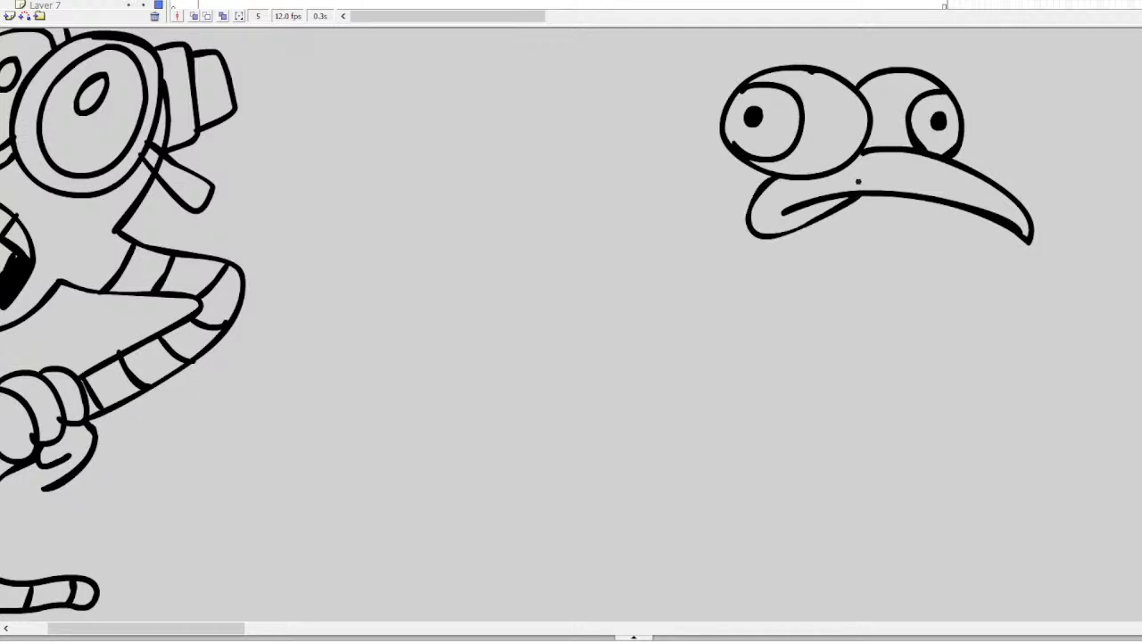
key("ctrl+z")
mouse_move(772, 177)
left_mouse_down()
mouse_move(764, 257)
mouse_move(831, 189)
left_mouse_up()
key("ctrl+z")
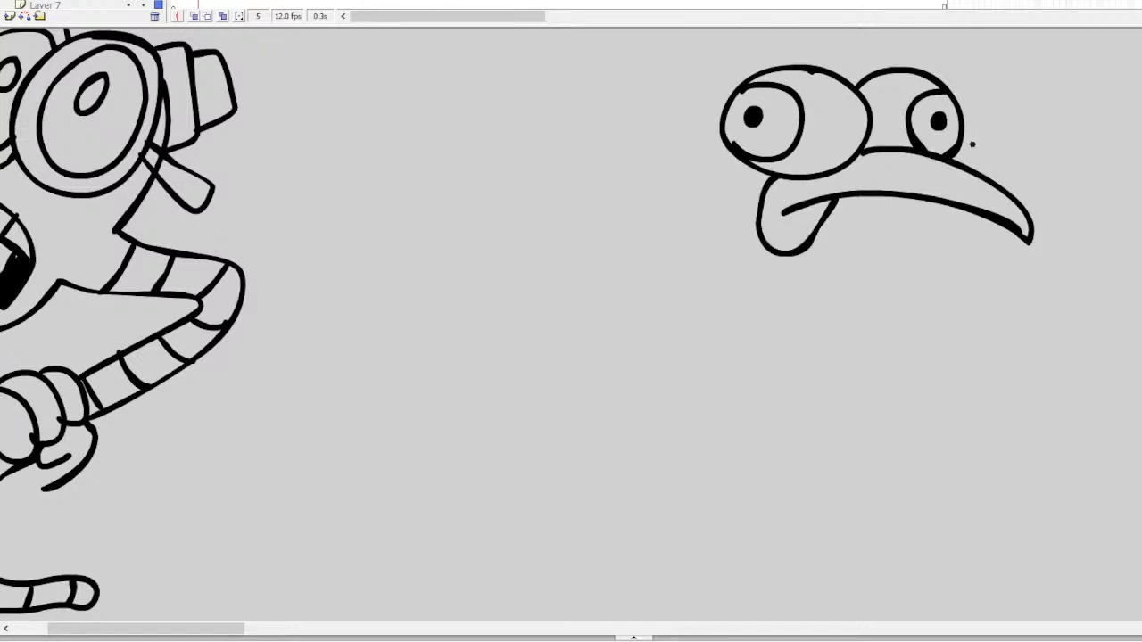
key("ctrl+z")
mouse_move(870, 196)
left_mouse_down()
mouse_move(844, 235)
mouse_move(763, 195)
mouse_move(763, 172)
left_mouse_up()
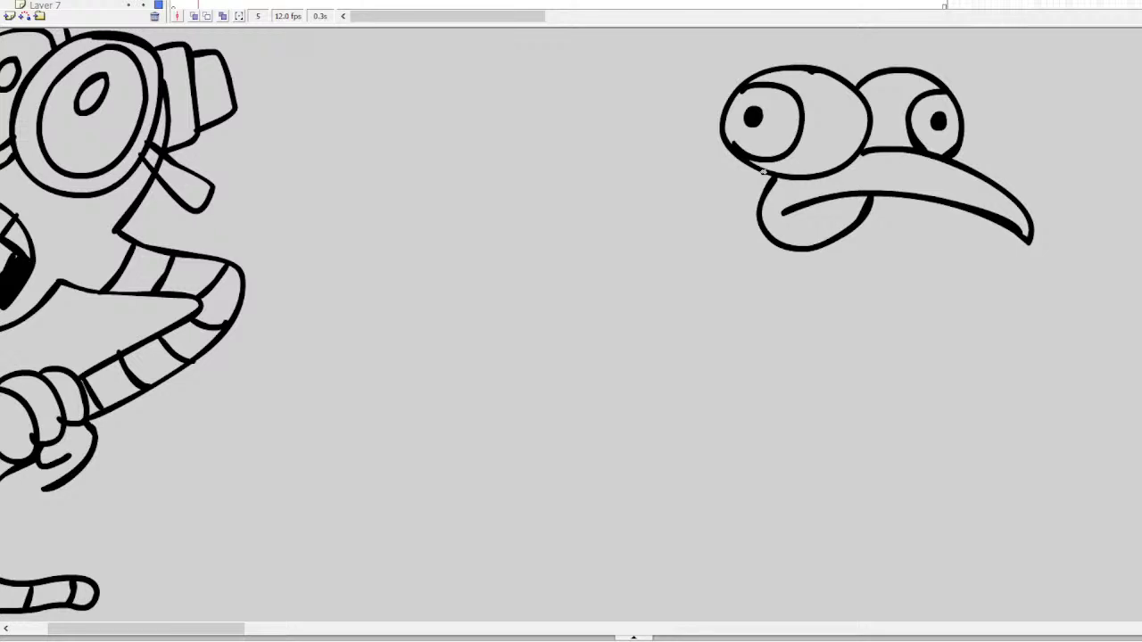
Try to outline the bird's head around the eyes and stack three ovals below the beak, then undo the ovals
scroll(571, 321, "up", 3)
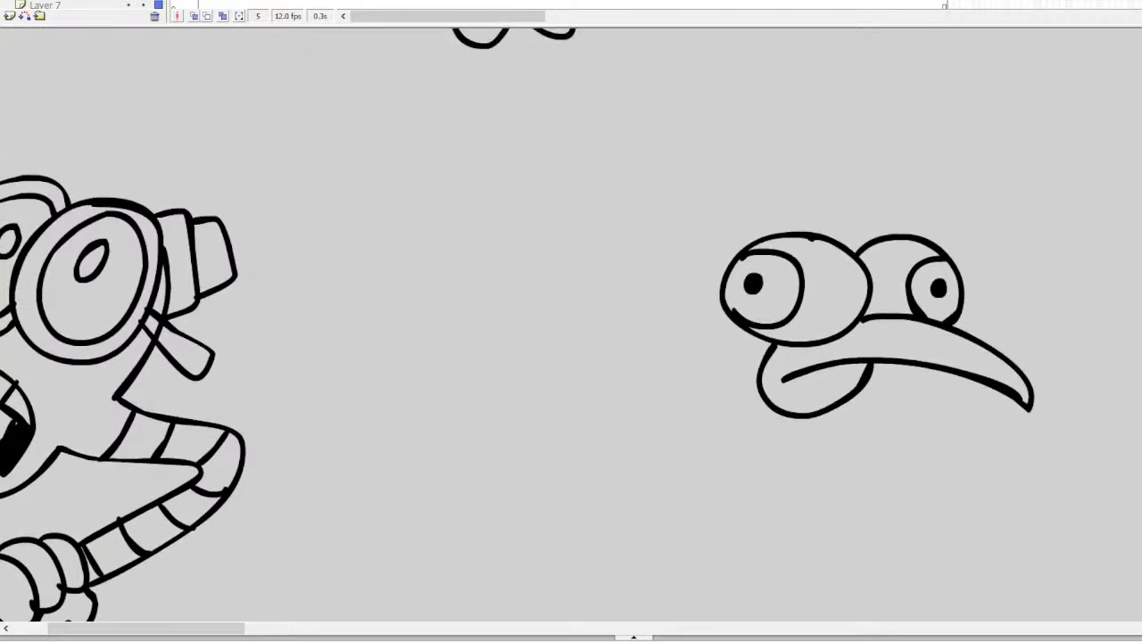
mouse_move(937, 222)
left_mouse_down()
mouse_move(968, 266)
mouse_move(963, 330)
mouse_move(883, 195)
mouse_move(752, 199)
mouse_move(680, 255)
mouse_move(672, 315)
mouse_move(708, 390)
mouse_move(757, 425)
left_mouse_up()
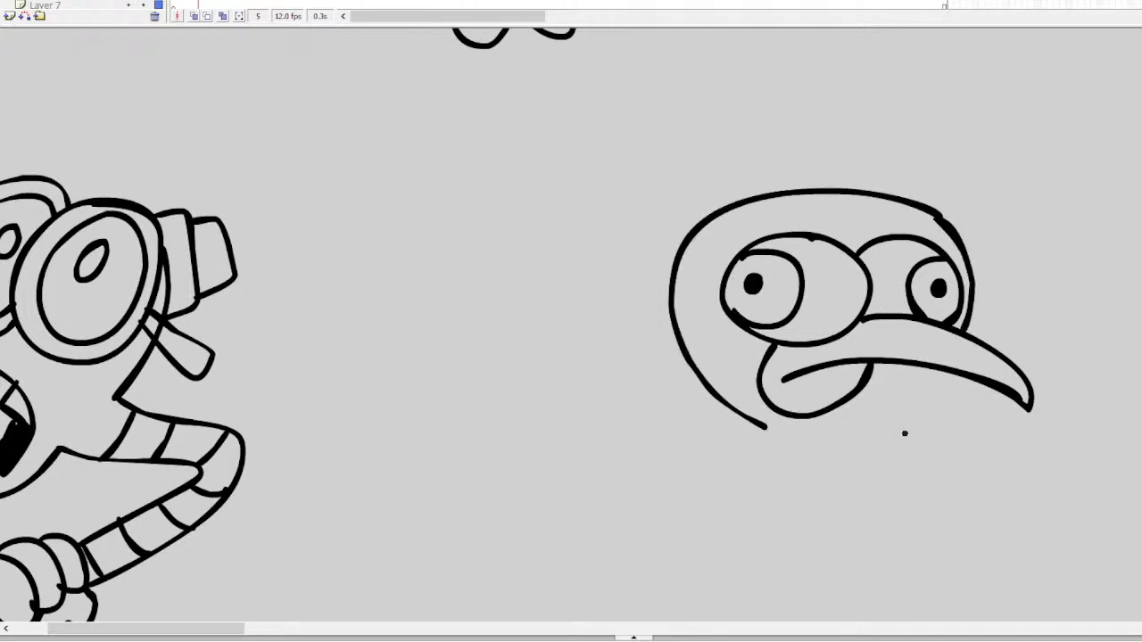
mouse_move(904, 433)
left_mouse_down()
mouse_move(854, 428)
mouse_move(844, 464)
mouse_move(909, 476)
mouse_move(886, 428)
left_mouse_up()
mouse_move(846, 474)
left_mouse_down()
mouse_move(843, 492)
mouse_move(922, 493)
mouse_move(923, 482)
left_mouse_up()
mouse_move(843, 510)
left_mouse_down()
mouse_move(892, 568)
mouse_move(907, 531)
left_mouse_up()
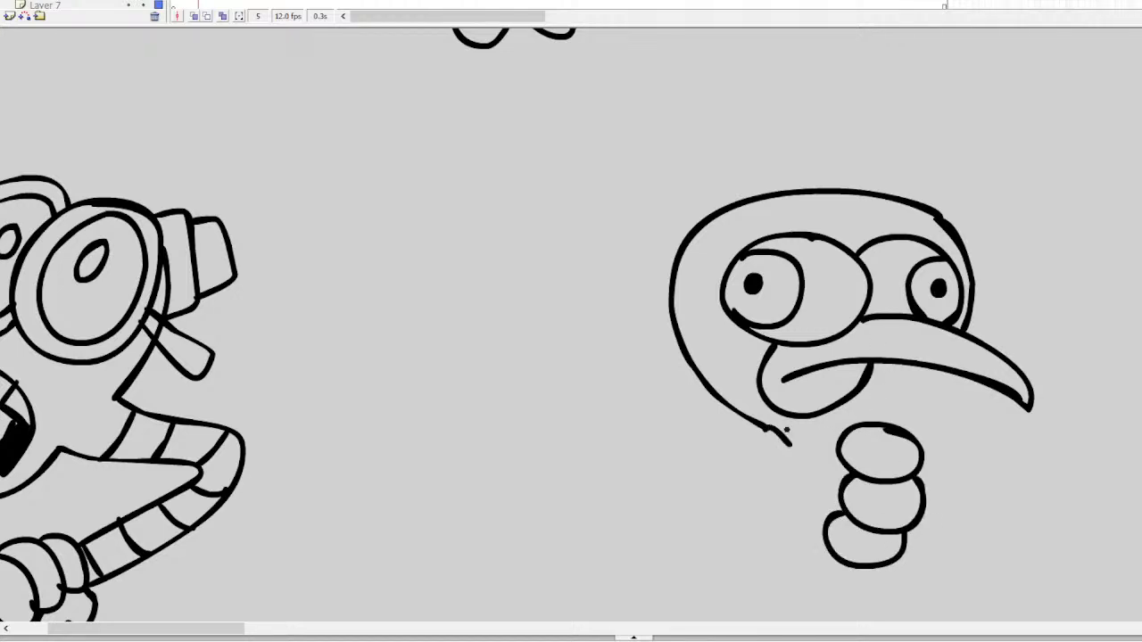
scroll(766, 428, "down", 4)
key("ctrl+z")
key("ctrl+z")
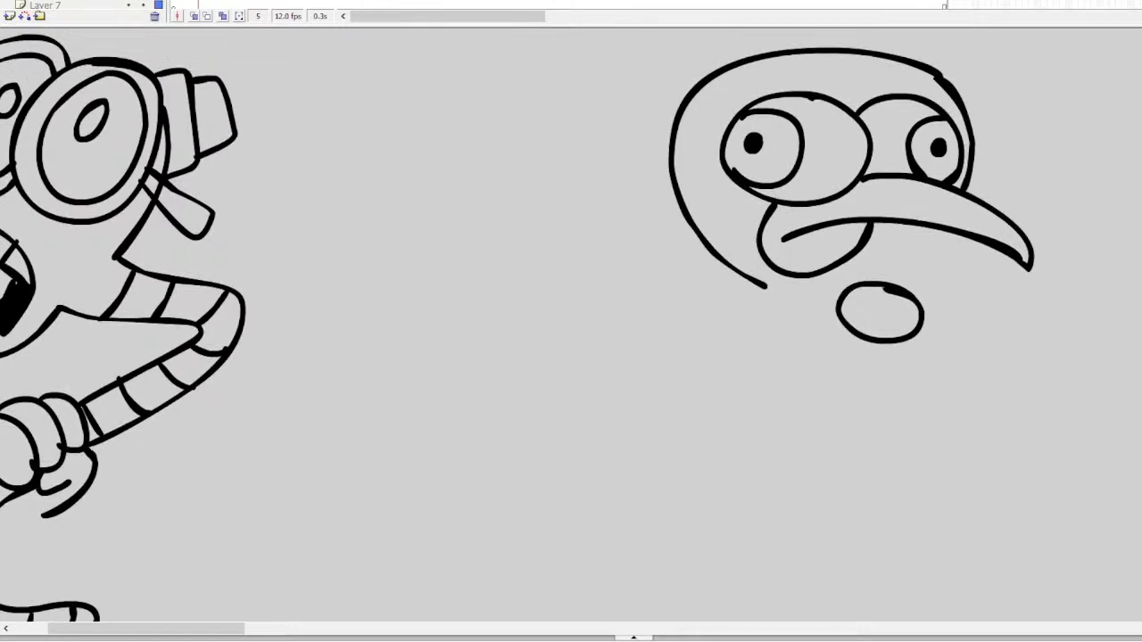
key("ctrl+z")
Delete the unfinished bird head, leaving the goggle-eyed character in place
left_click(542, 5)
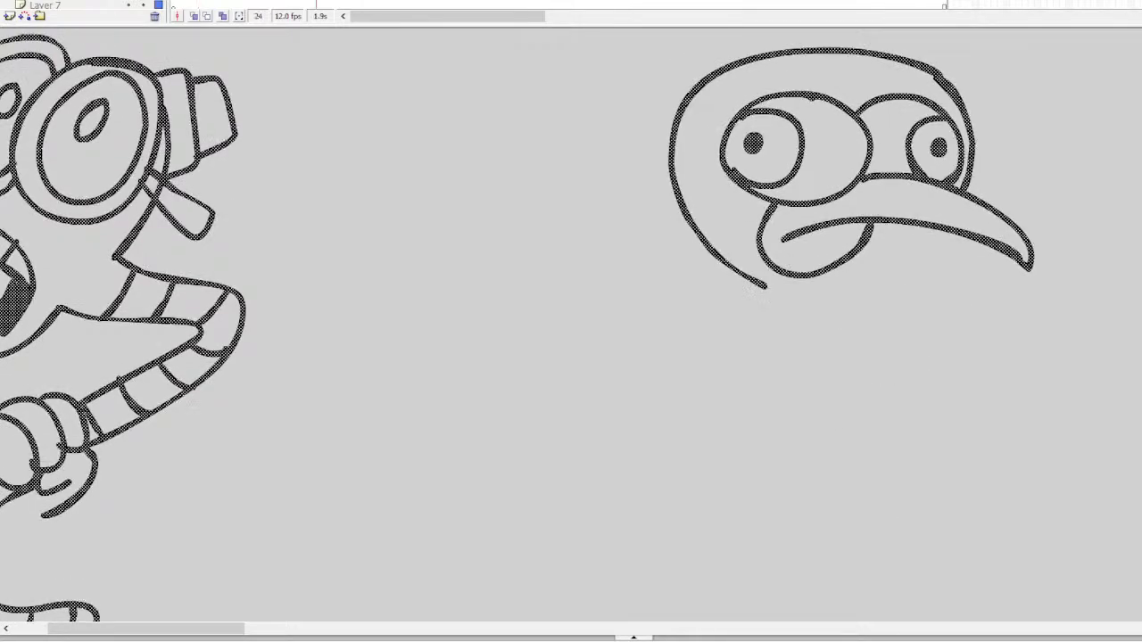
left_click(588, 237)
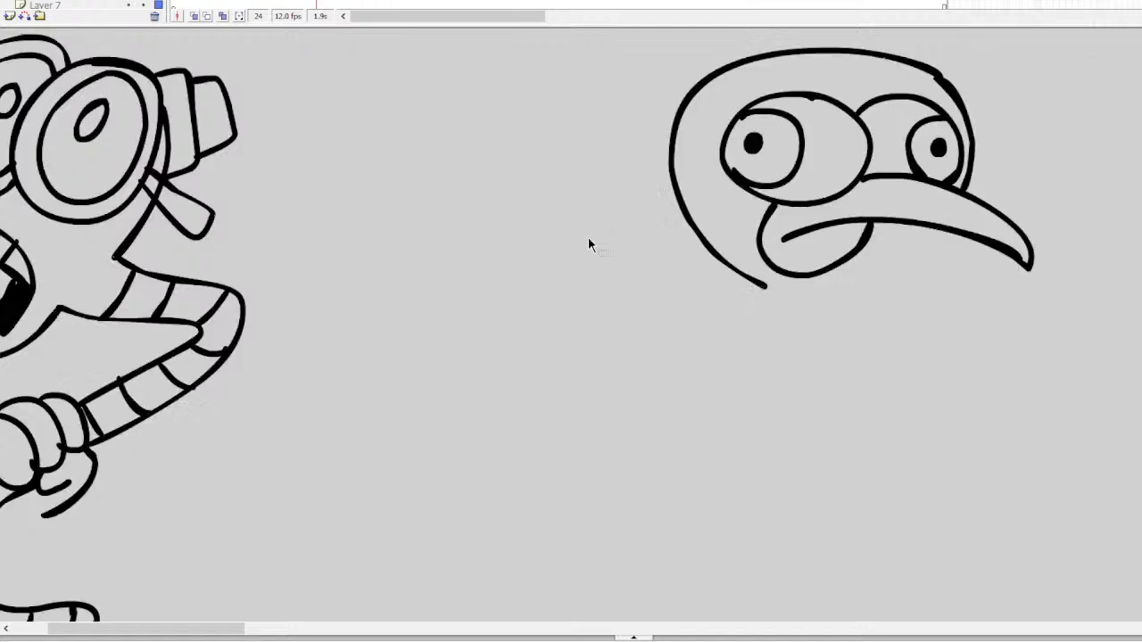
left_click(960, 94)
key("Delete")
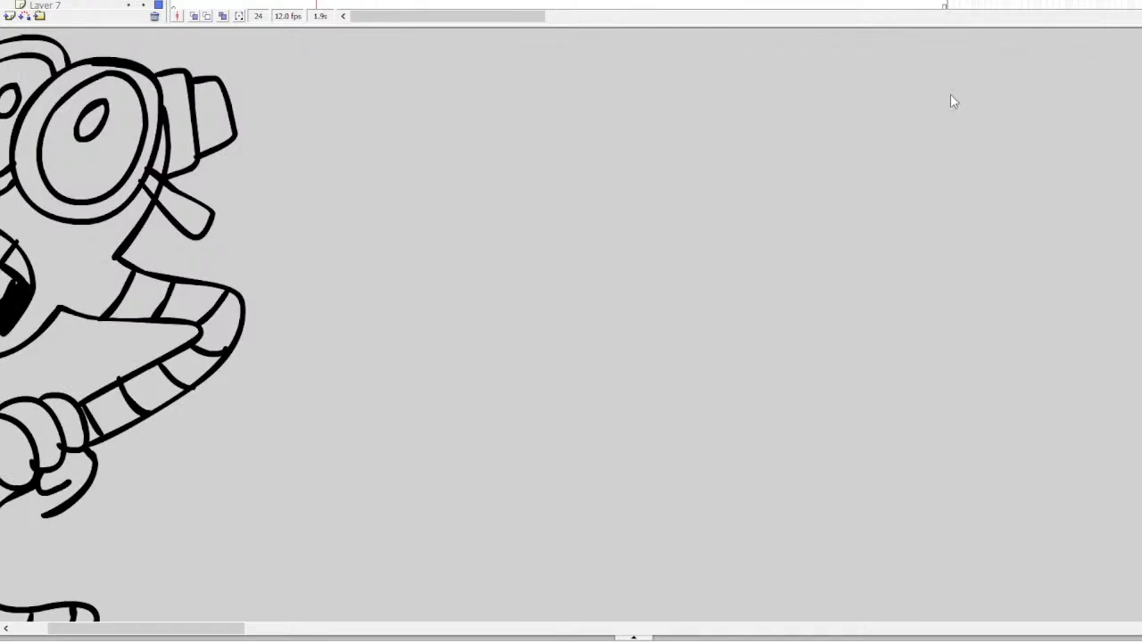
Draw a larger round bird eye beside the goggle-eyed character, with a big iris and a small black pupil
key("b")
mouse_move(759, 117)
left_mouse_down()
mouse_move(709, 115)
mouse_move(644, 167)
mouse_move(666, 234)
mouse_move(752, 251)
mouse_move(804, 215)
mouse_move(807, 160)
mouse_move(758, 116)
left_mouse_up()
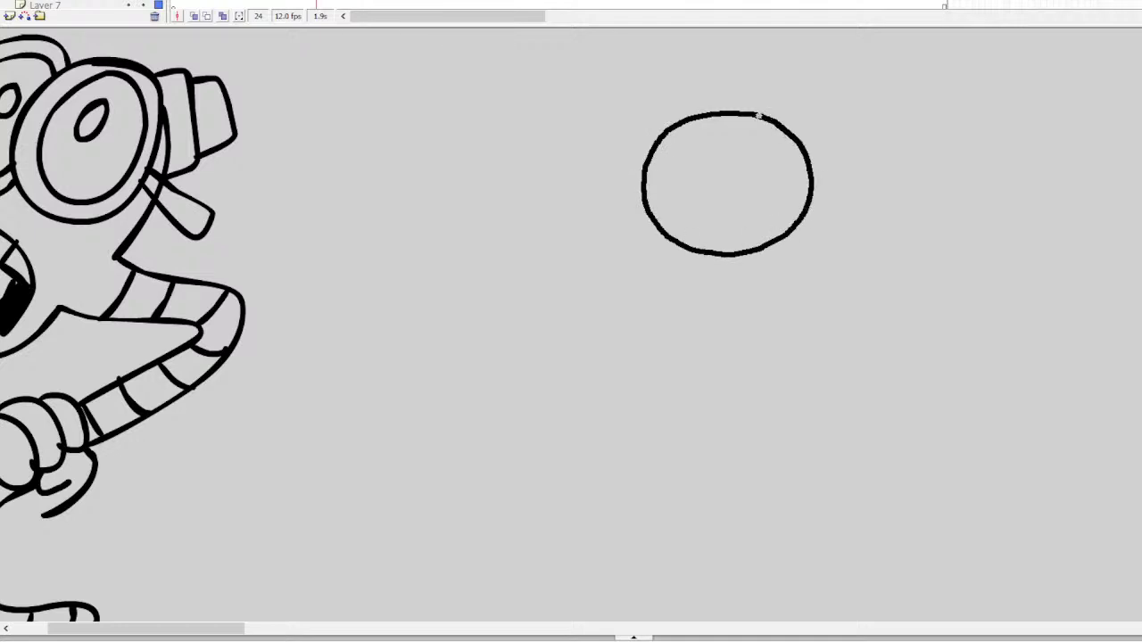
left_click_drag(671, 182, 671, 180)
mouse_move(662, 139)
left_mouse_down()
mouse_move(725, 147)
mouse_move(729, 204)
mouse_move(654, 216)
left_mouse_up()
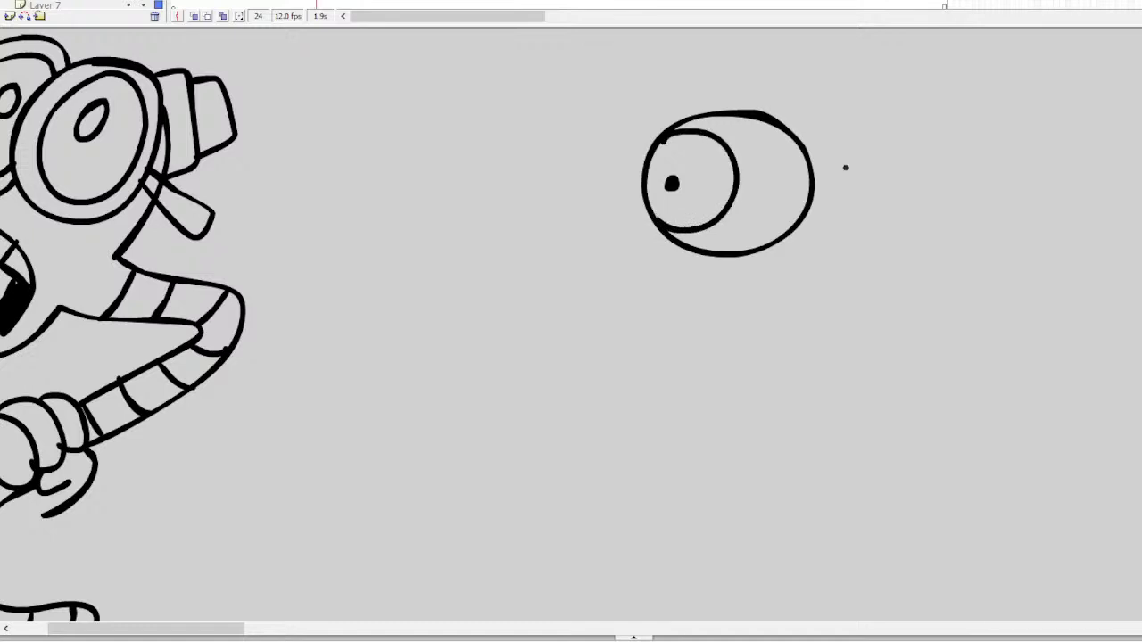
Draw a long pointed beak with a rounded lower lip, and a second eye with iris and pupil behind the first
mouse_move(810, 207)
left_mouse_down()
mouse_move(1004, 255)
mouse_move(849, 245)
mouse_move(786, 256)
mouse_move(696, 303)
mouse_move(773, 291)
mouse_move(806, 253)
left_mouse_up()
mouse_move(793, 131)
left_mouse_down()
mouse_move(866, 105)
mouse_move(932, 134)
mouse_move(945, 183)
mouse_move(932, 213)
left_mouse_up()
mouse_move(930, 161)
left_mouse_down()
mouse_move(927, 211)
mouse_move(930, 168)
mouse_move(877, 140)
mouse_move(889, 203)
left_mouse_up()
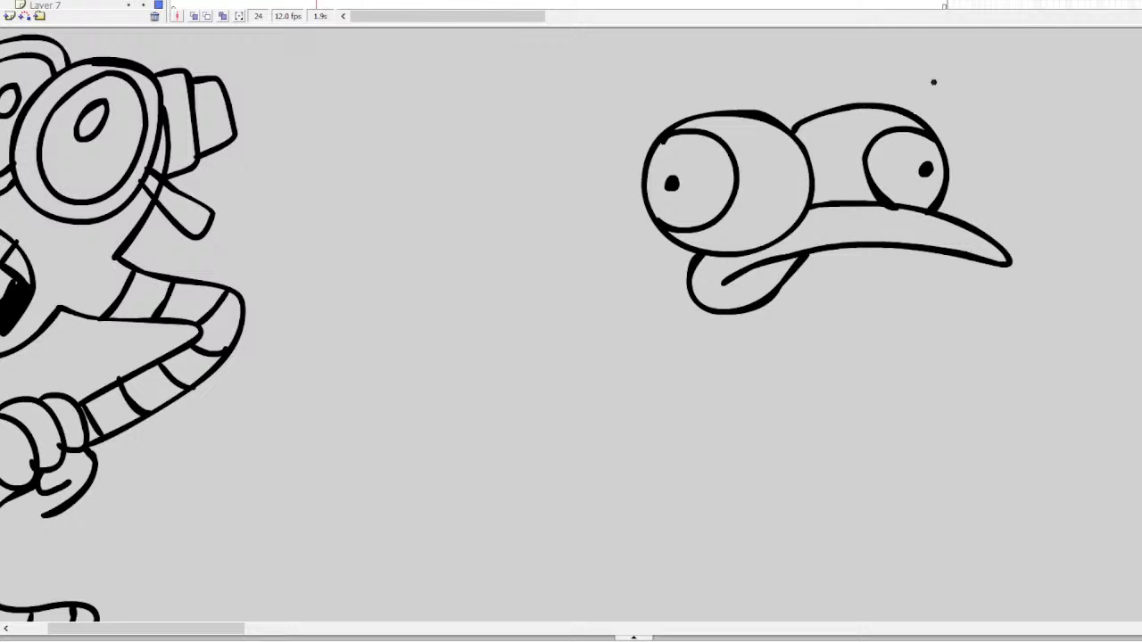
Outline the bird's large head around the face, and stack three rounded segments beneath its chin
left_click_drag(948, 259, 879, 371)
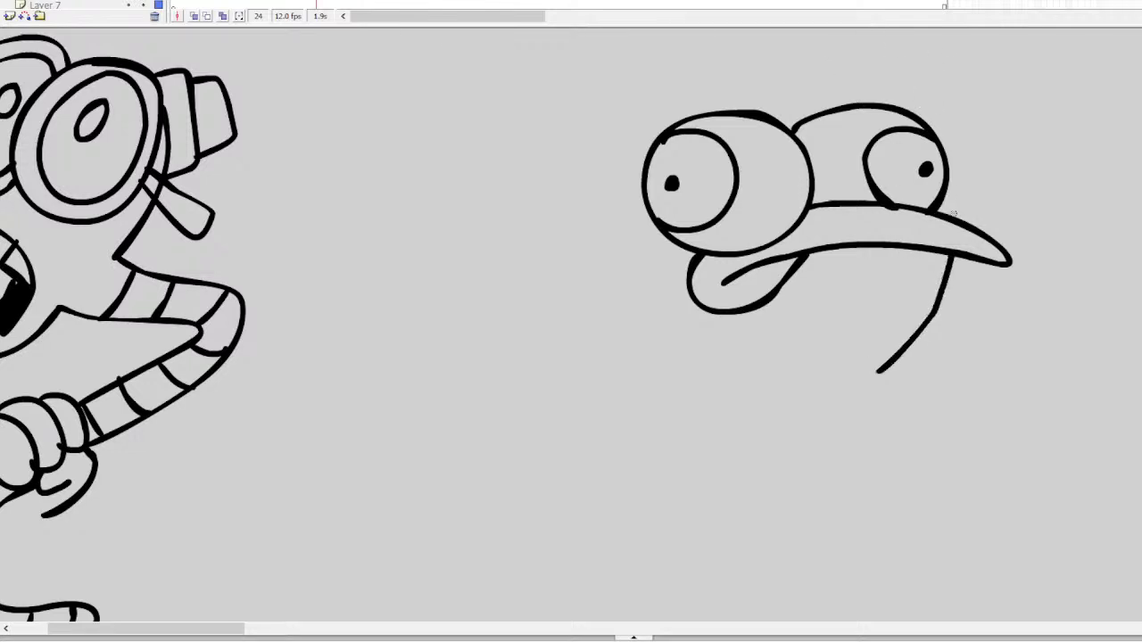
mouse_move(953, 213)
left_mouse_down()
mouse_move(910, 107)
mouse_move(839, 82)
mouse_move(690, 74)
mouse_move(582, 140)
mouse_move(577, 211)
mouse_move(720, 368)
left_mouse_up()
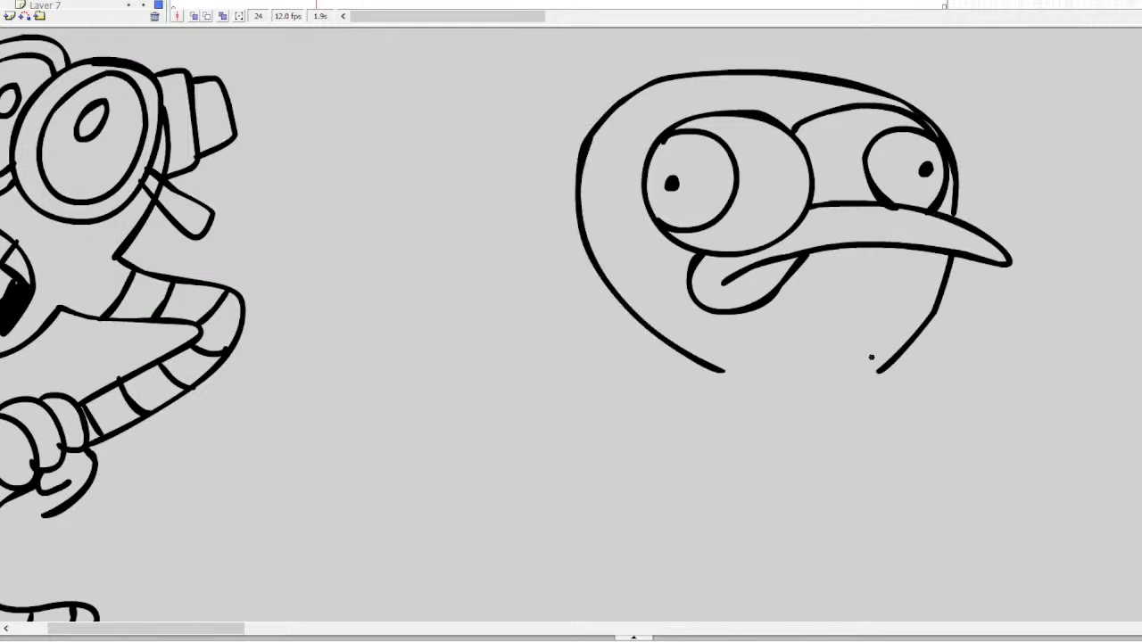
mouse_move(883, 370)
left_mouse_down()
mouse_move(817, 403)
mouse_move(849, 420)
mouse_move(885, 368)
left_mouse_up()
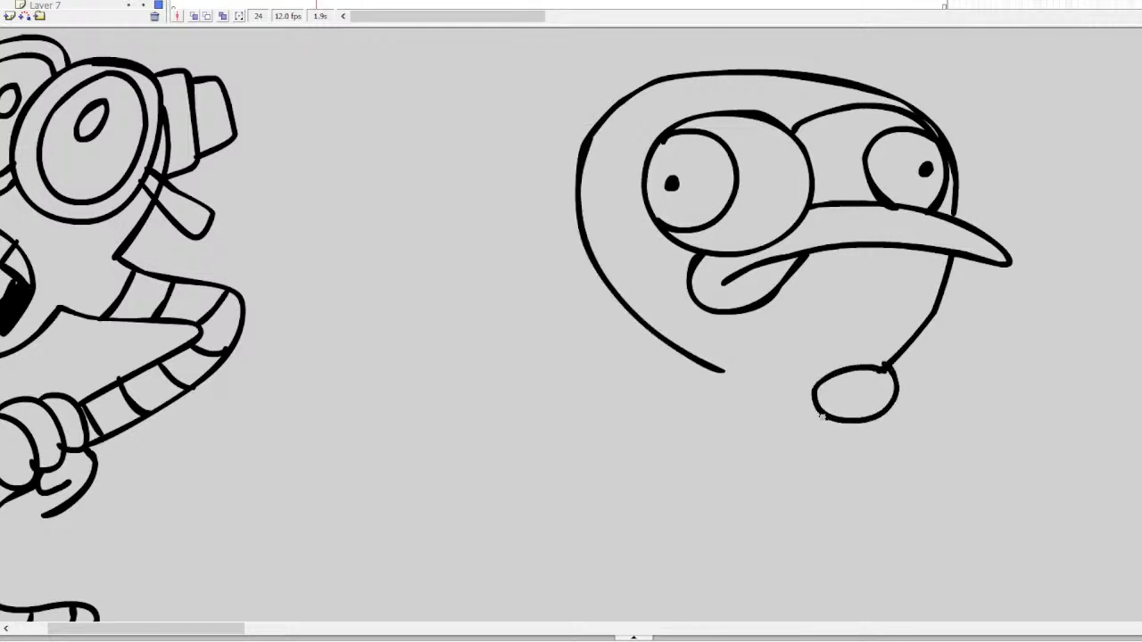
mouse_move(823, 414)
left_mouse_down()
mouse_move(869, 460)
mouse_move(879, 419)
left_mouse_up()
mouse_move(863, 459)
left_mouse_down()
mouse_move(812, 482)
mouse_move(869, 453)
left_mouse_up()
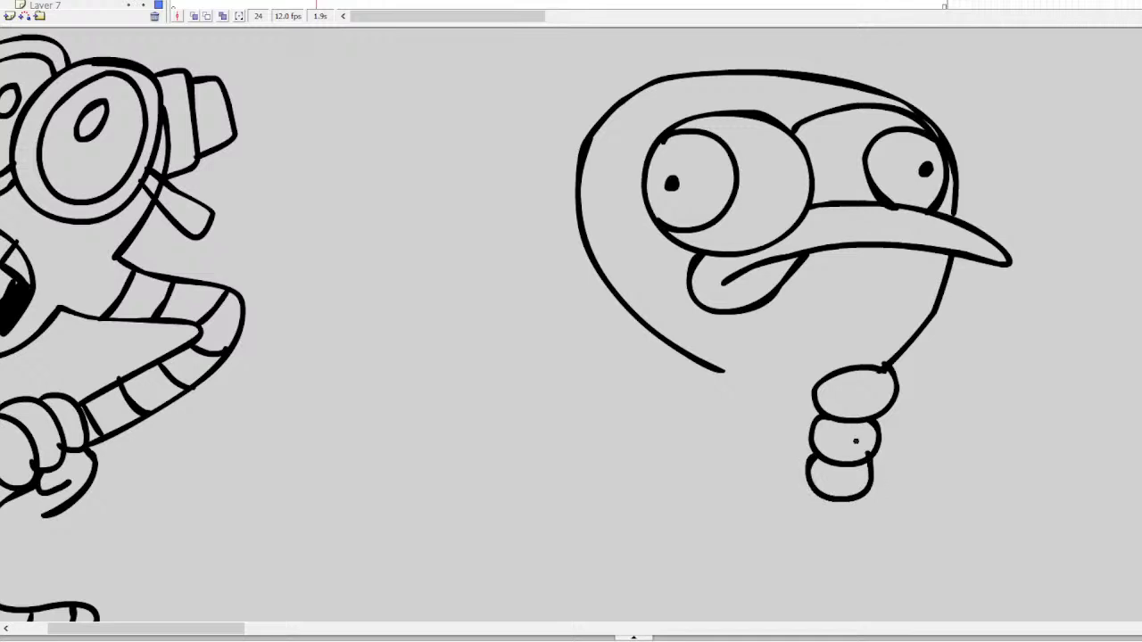
Draw the bird's rounded shoulder, a thin arm ending in pointed fingers, and the curved bottom of its body
mouse_move(730, 372)
left_mouse_down()
mouse_move(788, 372)
mouse_move(796, 411)
mouse_move(744, 400)
mouse_move(737, 366)
mouse_move(786, 376)
mouse_move(777, 425)
mouse_move(733, 453)
mouse_move(731, 481)
mouse_move(752, 479)
mouse_move(772, 433)
left_mouse_up()
key("ctrl+z")
mouse_move(747, 487)
left_mouse_down()
mouse_move(769, 530)
mouse_move(840, 494)
left_mouse_up()
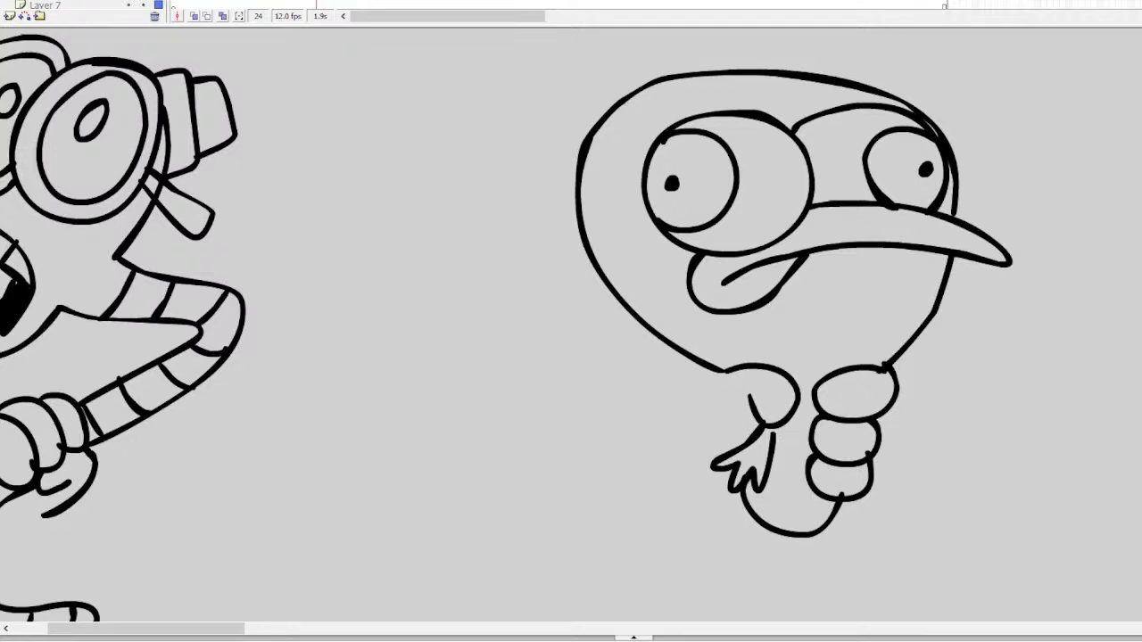
Draw two short legs spread apart with long flat feet at the bottom of the bird's body
mouse_move(751, 507)
left_mouse_down()
mouse_move(700, 507)
mouse_move(667, 486)
left_mouse_up()
key("ctrl+z")
mouse_move(749, 510)
left_mouse_down()
mouse_move(726, 526)
mouse_move(669, 494)
mouse_move(666, 510)
mouse_move(730, 532)
left_mouse_up()
mouse_move(839, 538)
left_mouse_down()
mouse_move(910, 535)
mouse_move(863, 553)
mouse_move(822, 526)
left_mouse_up()
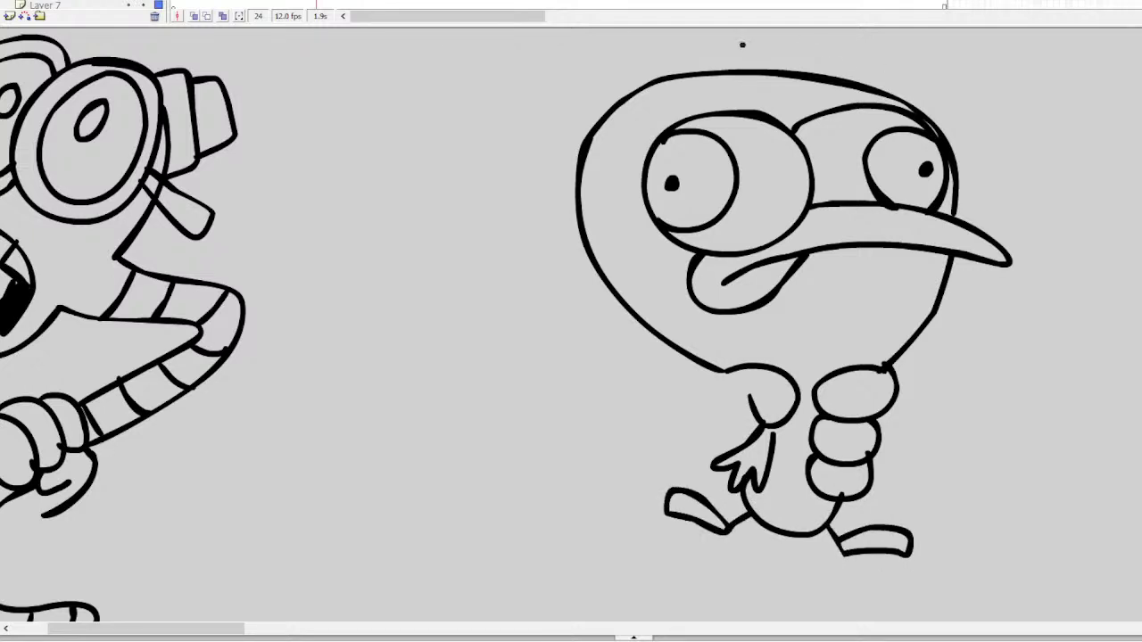
Draw a bent tuft with a long rounded plume above the bird's head, and add short curved strands at its base
scroll(571, 326, "up", 3)
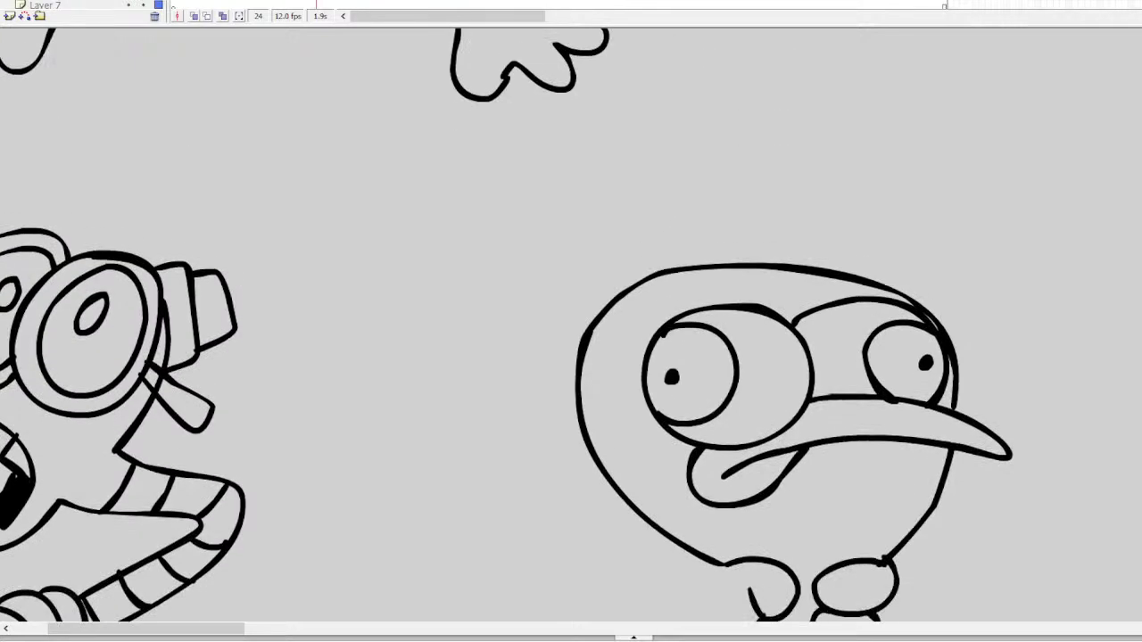
mouse_move(631, 289)
left_mouse_down()
mouse_move(609, 270)
mouse_move(830, 161)
mouse_move(748, 128)
mouse_move(571, 205)
mouse_move(577, 255)
mouse_move(667, 200)
left_mouse_up()
key("ctrl+z")
mouse_move(575, 244)
left_mouse_down()
mouse_move(749, 226)
mouse_move(803, 183)
mouse_move(699, 186)
mouse_move(600, 222)
mouse_move(575, 247)
mouse_move(572, 284)
mouse_move(593, 314)
mouse_move(589, 227)
left_mouse_up()
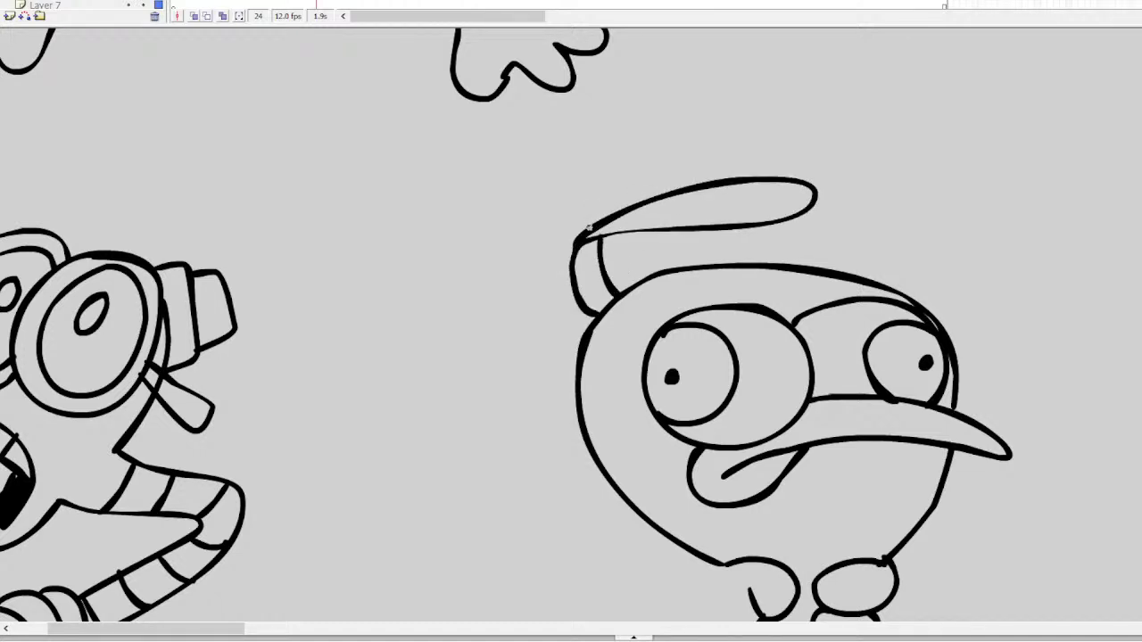
left_click_drag(591, 314, 518, 289)
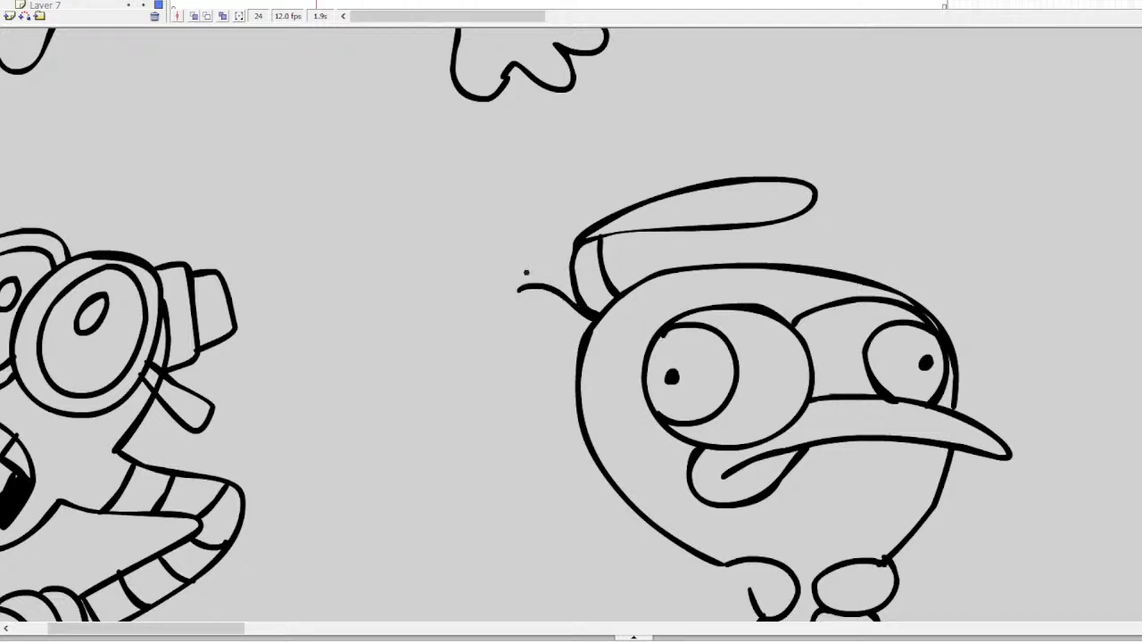
left_click_drag(615, 292, 660, 254)
Draw two large overlapping eyes between the goggle-eyed character and the bird, with ringed irises and tiny pupils pointing in different directions
scroll(607, 584, "down", 5)
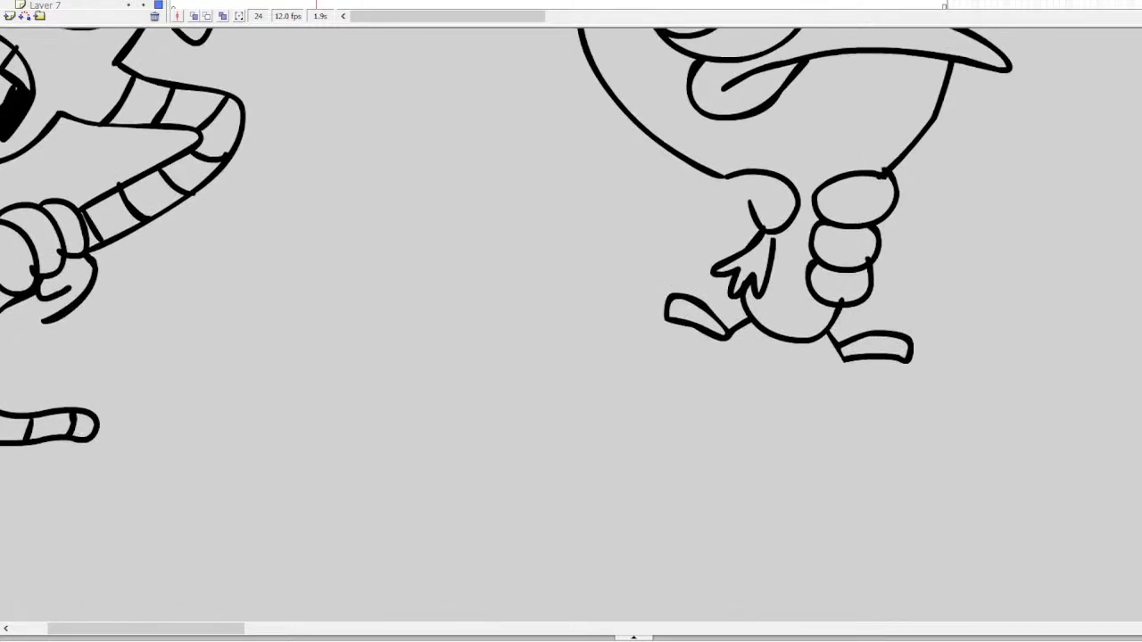
scroll(607, 583, "up", 1)
mouse_move(241, 636)
left_mouse_down()
mouse_move(205, 639)
mouse_move(221, 639)
left_mouse_up()
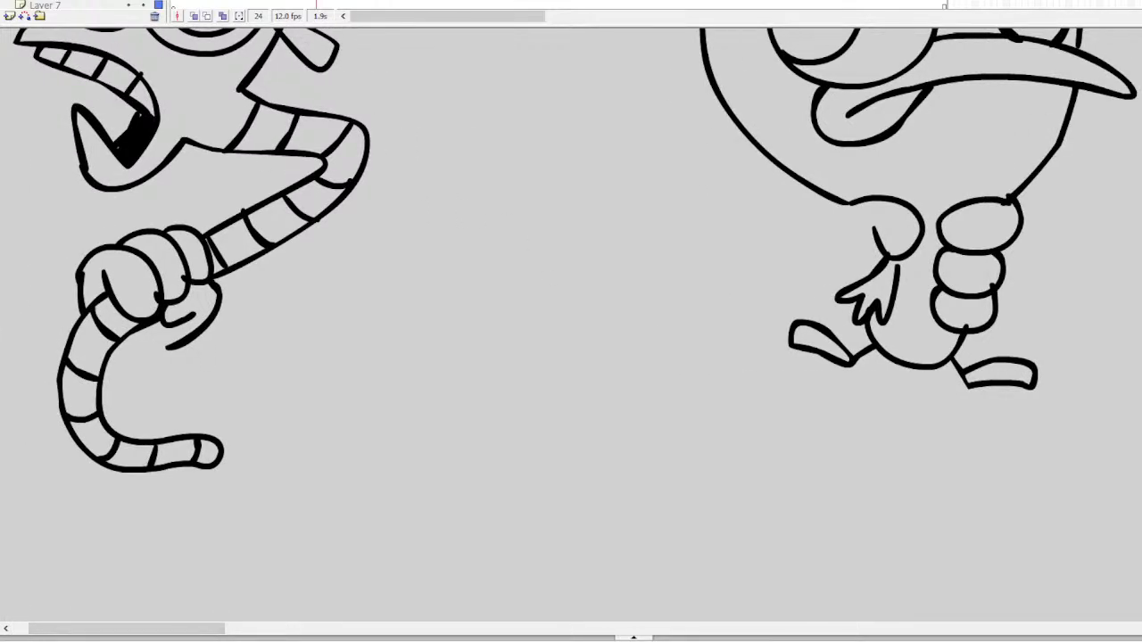
mouse_move(497, 229)
left_mouse_down()
mouse_move(430, 242)
mouse_move(502, 365)
mouse_move(524, 259)
mouse_move(492, 228)
left_mouse_up()
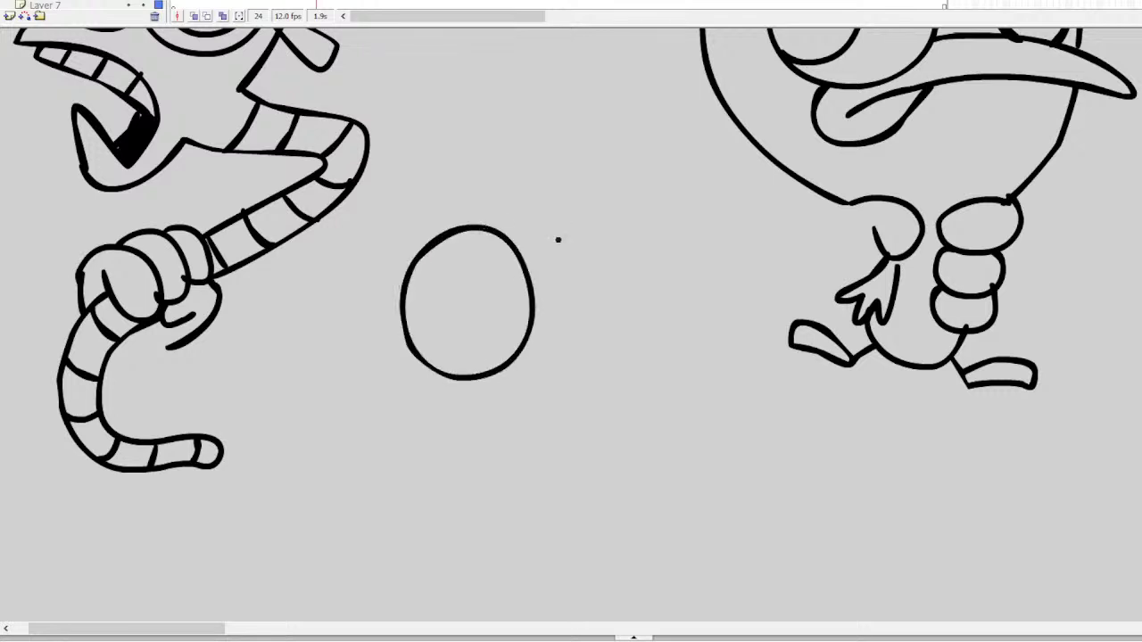
mouse_move(529, 270)
left_mouse_down()
mouse_move(548, 239)
mouse_move(612, 237)
mouse_move(643, 308)
mouse_move(613, 367)
mouse_move(547, 379)
mouse_move(516, 346)
left_mouse_up()
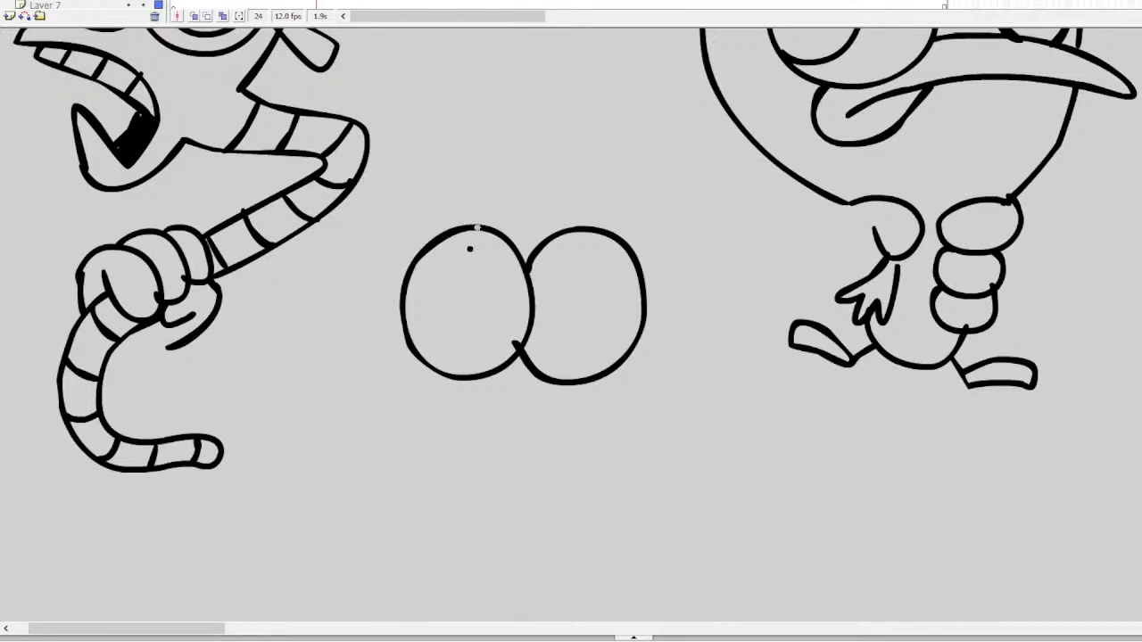
mouse_move(477, 229)
left_mouse_down()
mouse_move(451, 260)
mouse_move(477, 231)
left_mouse_up()
mouse_move(439, 234)
left_mouse_down()
mouse_move(429, 260)
mouse_move(474, 286)
mouse_move(505, 238)
left_mouse_up()
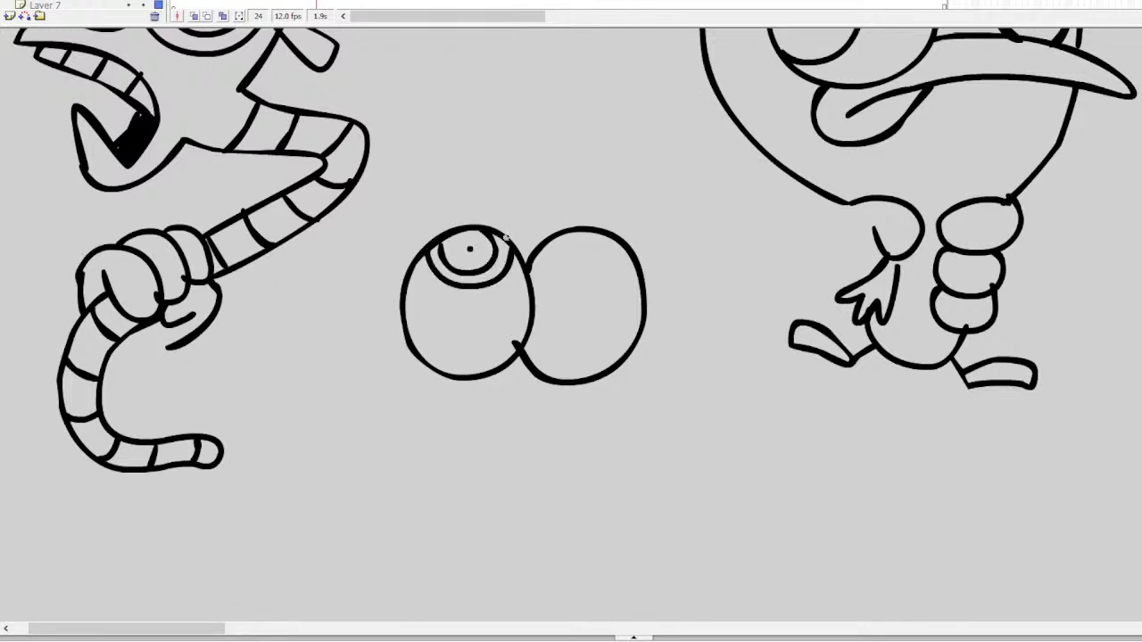
mouse_move(589, 285)
left_mouse_down()
mouse_move(563, 338)
mouse_move(608, 336)
mouse_move(601, 292)
mouse_move(550, 292)
mouse_move(549, 336)
mouse_move(570, 359)
mouse_move(603, 358)
mouse_move(625, 338)
mouse_move(589, 274)
mouse_move(553, 286)
mouse_move(544, 311)
mouse_move(558, 353)
mouse_move(589, 367)
mouse_move(619, 344)
mouse_move(623, 306)
mouse_move(566, 268)
left_mouse_up()
key("ctrl+z")
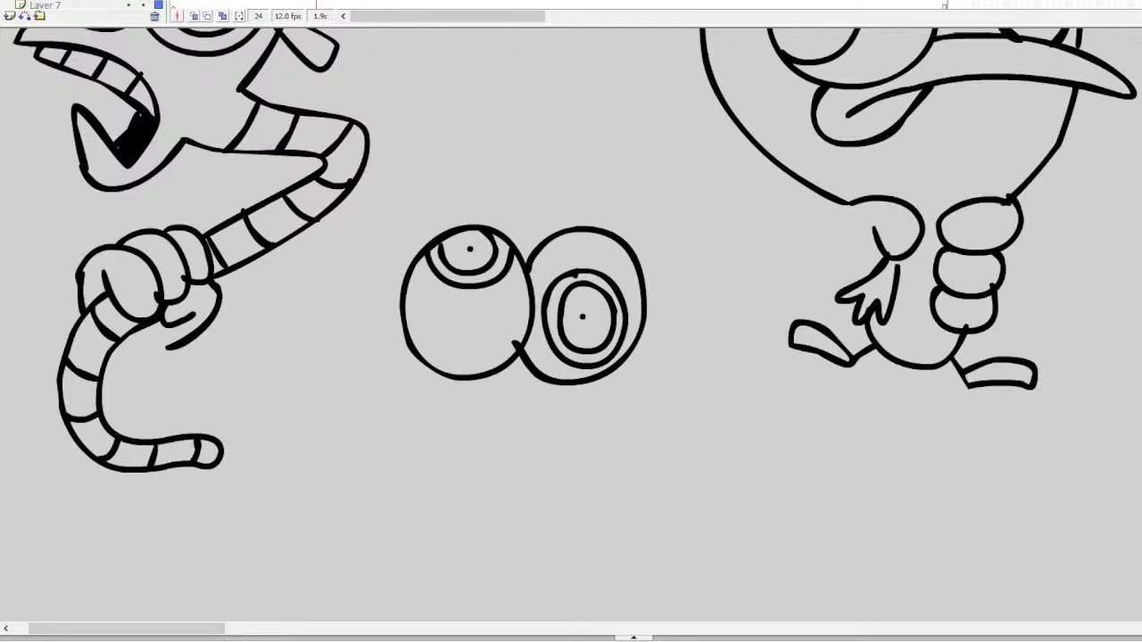
Draw a curved snout with two nostrils beneath the eyes, and a wide smile with cheek creases and a tongue hanging out
mouse_move(443, 410)
left_mouse_down()
mouse_move(489, 372)
mouse_move(567, 398)
mouse_move(584, 431)
left_mouse_up()
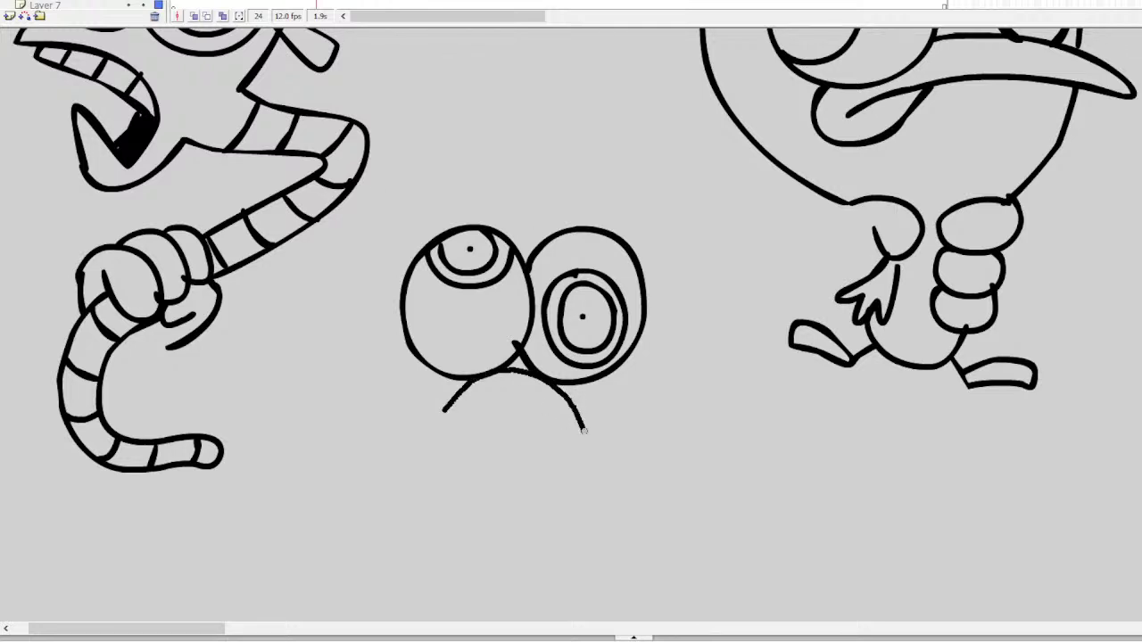
mouse_move(476, 417)
left_mouse_down()
mouse_move(495, 397)
mouse_move(550, 419)
left_mouse_up()
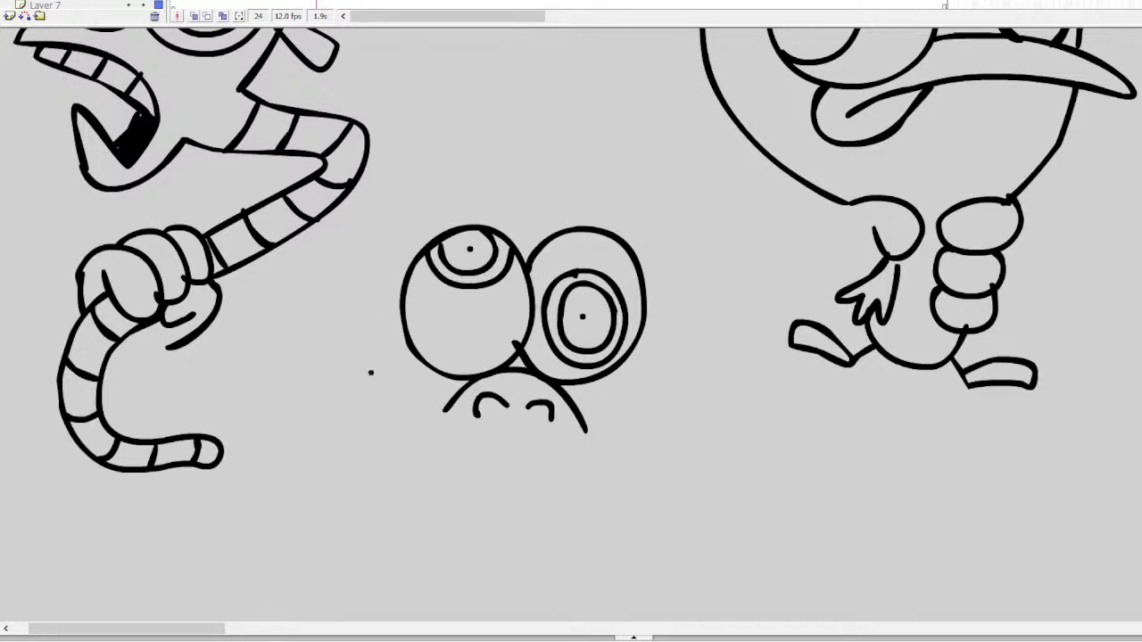
mouse_move(380, 364)
left_mouse_down()
mouse_move(477, 458)
mouse_move(567, 466)
mouse_move(626, 448)
mouse_move(662, 406)
mouse_move(703, 393)
left_mouse_up()
mouse_move(361, 369)
left_mouse_down()
mouse_move(408, 366)
mouse_move(332, 463)
mouse_move(410, 413)
mouse_move(353, 415)
mouse_move(439, 435)
mouse_move(412, 462)
mouse_move(437, 438)
left_mouse_up()
key("ctrl+z")
mouse_move(442, 443)
left_mouse_down()
mouse_move(480, 541)
mouse_move(509, 468)
mouse_move(580, 499)
mouse_move(600, 460)
mouse_move(644, 439)
left_mouse_up()
key("ctrl+z")
key("ctrl+z")
key("ctrl+z")
key("ctrl+z")
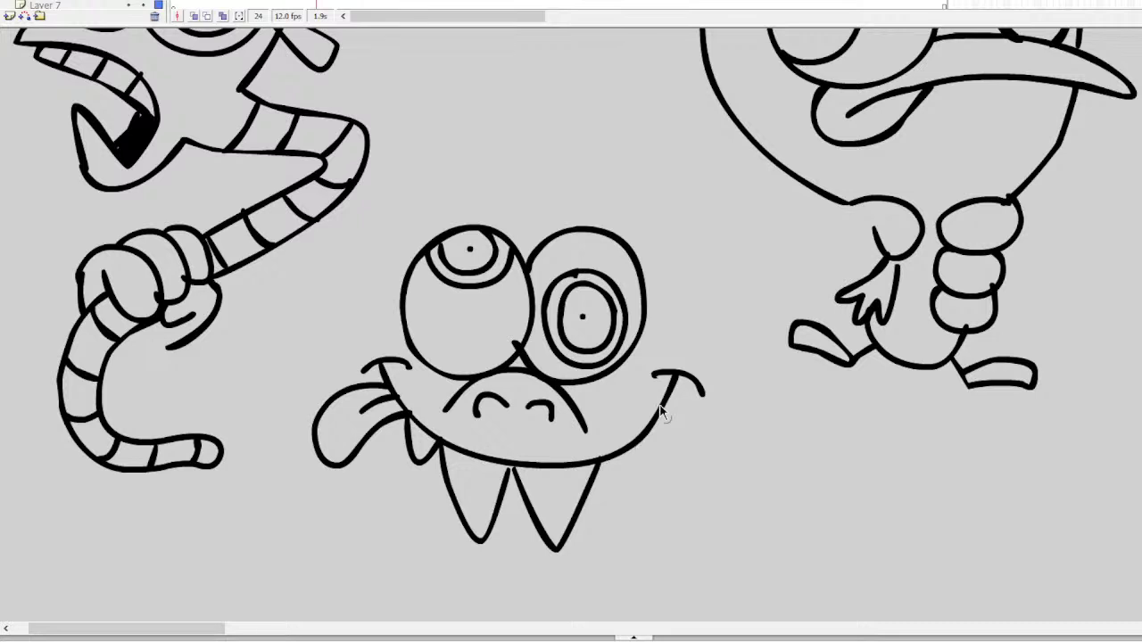
left_click_drag(406, 413, 402, 542)
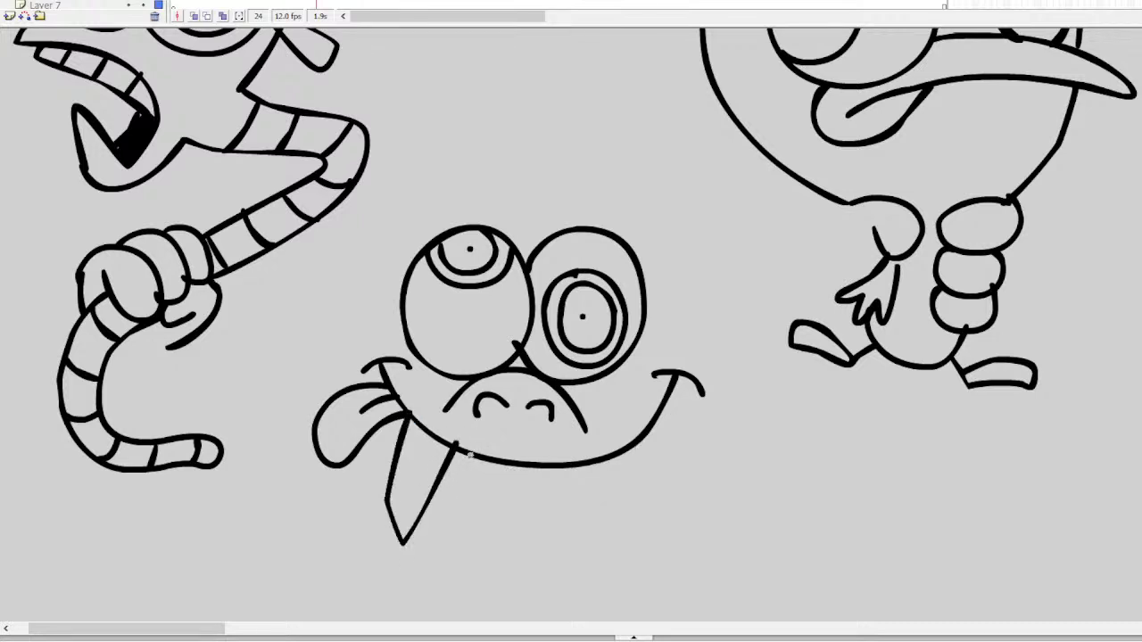
key("ctrl+z")
Draw two long outer fangs with two short pointed teeth between them along the smile
mouse_move(398, 417)
left_mouse_down()
mouse_move(421, 535)
mouse_move(465, 453)
mouse_move(499, 489)
mouse_move(515, 464)
mouse_move(582, 456)
left_mouse_up()
key("ctrl+z")
mouse_move(514, 471)
left_mouse_down()
mouse_move(584, 504)
mouse_move(595, 551)
mouse_move(640, 445)
left_mouse_up()
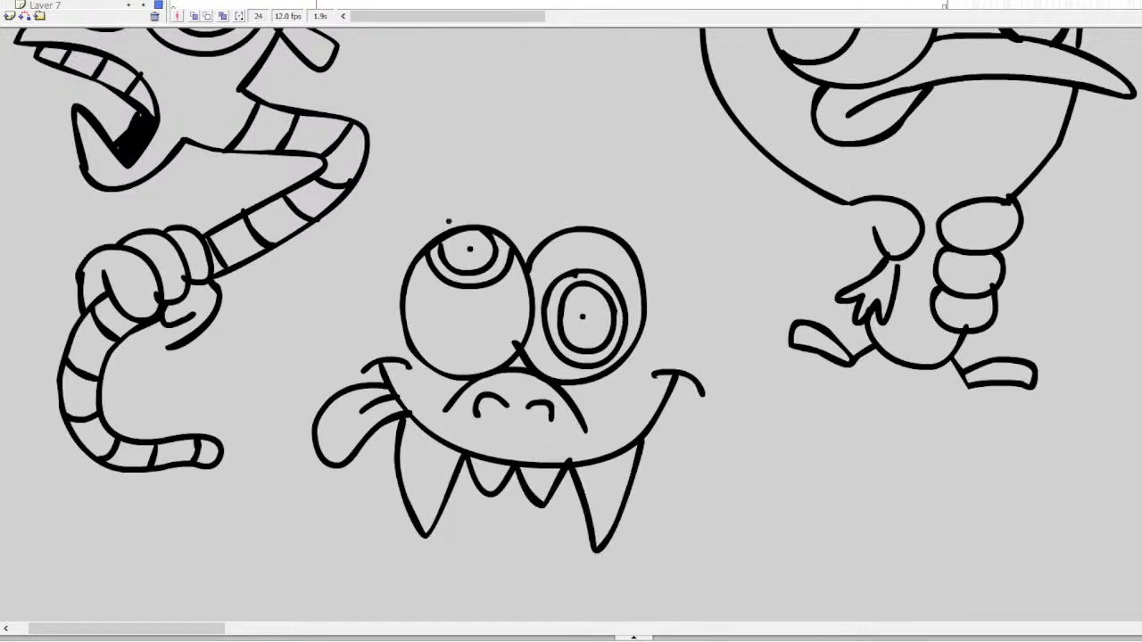
Outline the head with bulging cheeks, a curved lower jaw behind the teeth, and a double-arched brow over both eyes
mouse_move(406, 337)
left_mouse_down()
mouse_move(346, 331)
mouse_move(330, 385)
left_mouse_up()
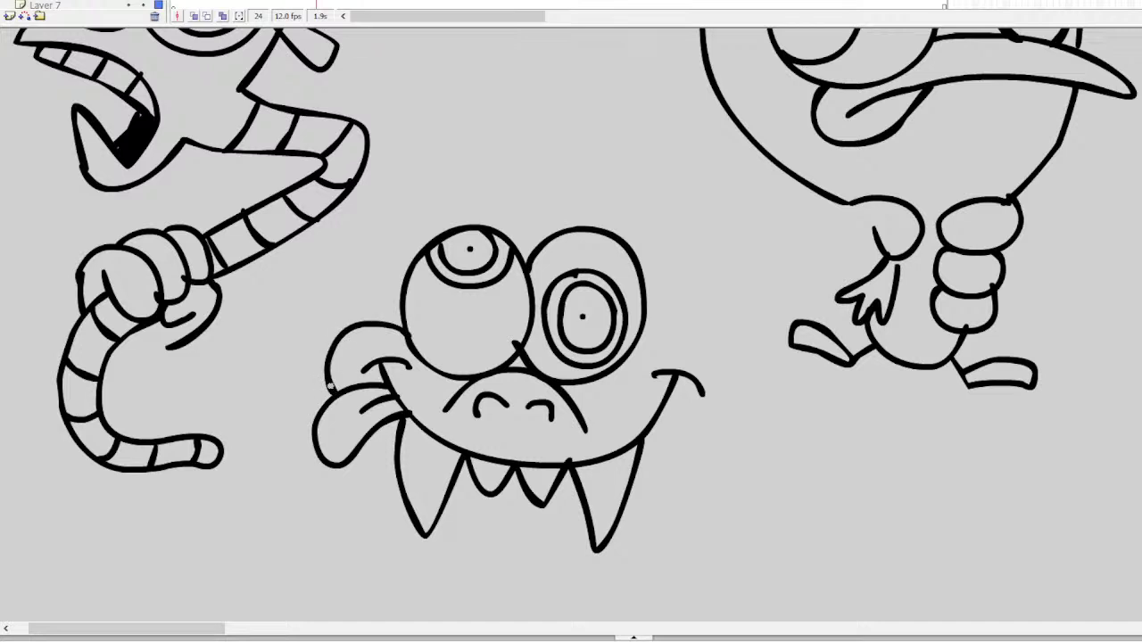
mouse_move(361, 431)
left_mouse_down()
mouse_move(385, 469)
mouse_move(511, 521)
mouse_move(589, 507)
left_mouse_up()
key("ctrl+z")
mouse_move(630, 342)
left_mouse_down()
mouse_move(705, 347)
mouse_move(720, 389)
mouse_move(693, 439)
mouse_move(631, 486)
left_mouse_up()
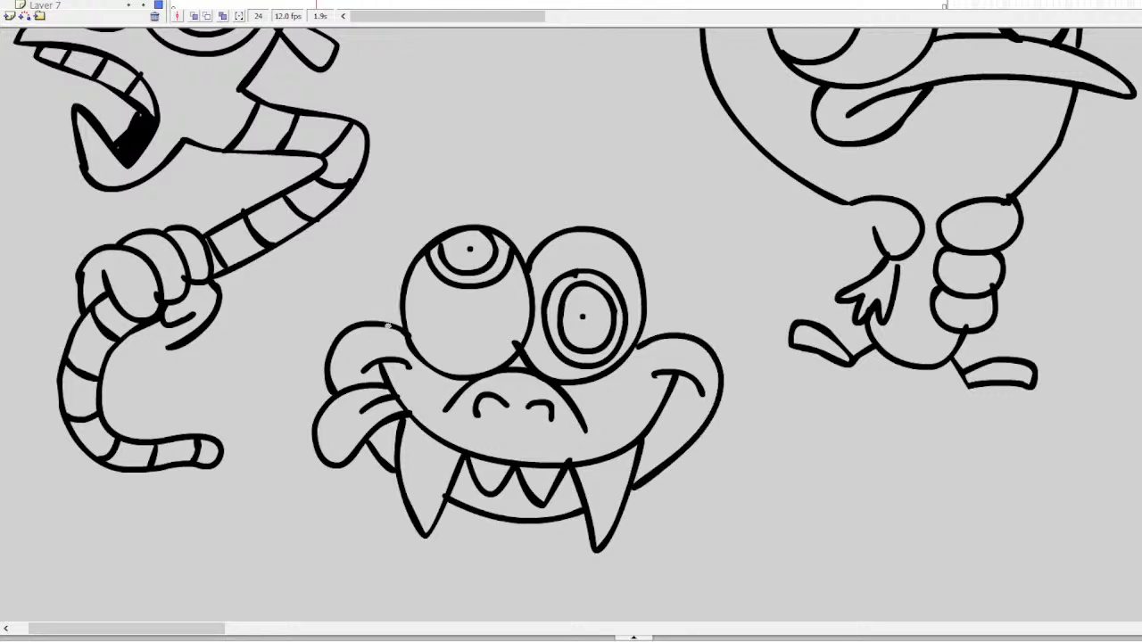
mouse_move(388, 326)
left_mouse_down()
mouse_move(393, 242)
mouse_move(461, 204)
mouse_move(530, 214)
mouse_move(522, 225)
mouse_move(582, 203)
mouse_move(642, 218)
mouse_move(657, 324)
left_mouse_up()
Draw a tall hair tuft on top of the head, with pointed locks spreading out to both sides like a palm tree
key("ctrl+minus")
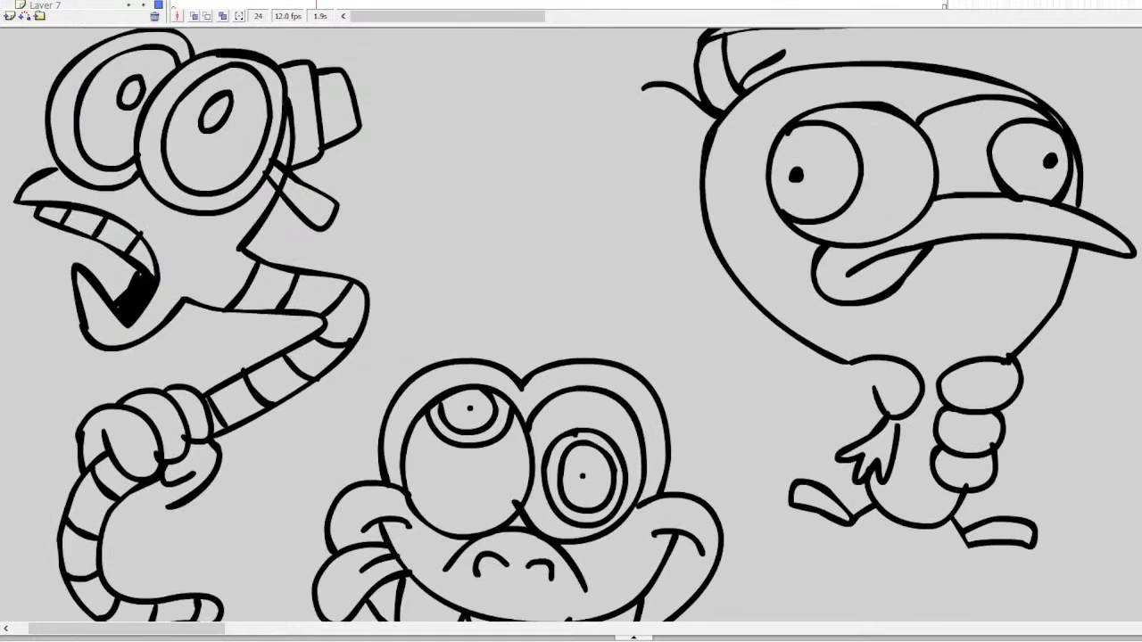
key("ctrl+equal")
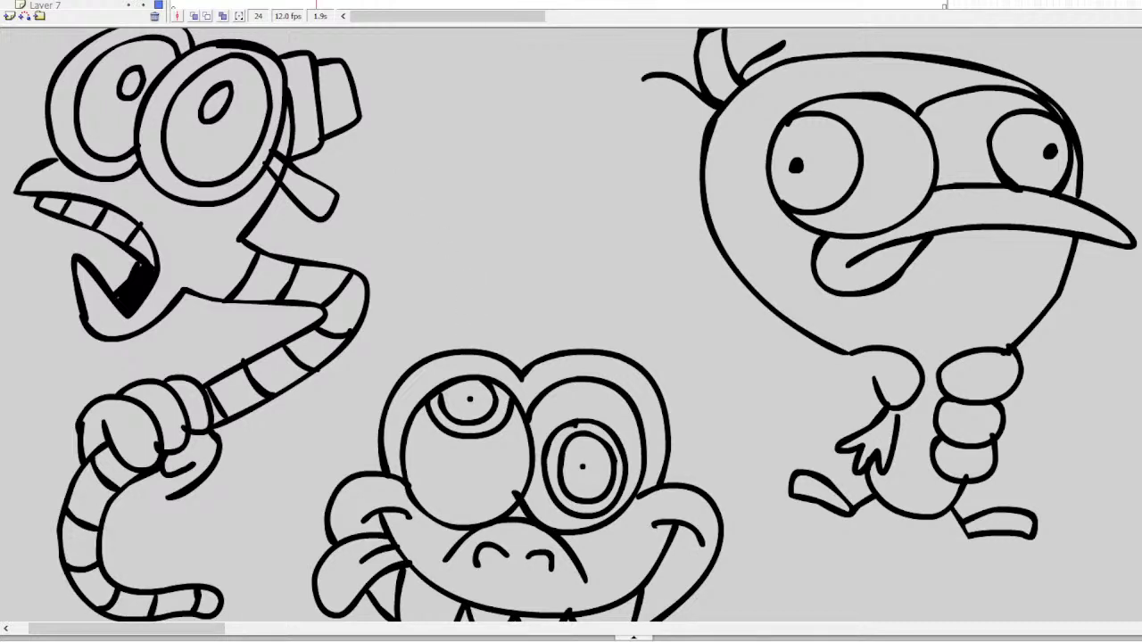
mouse_move(470, 349)
left_mouse_down()
mouse_move(479, 312)
mouse_move(425, 223)
mouse_move(459, 179)
mouse_move(493, 190)
mouse_move(417, 149)
mouse_move(637, 167)
mouse_move(562, 204)
mouse_move(644, 266)
mouse_move(557, 258)
mouse_move(558, 355)
left_mouse_up()
key("b")
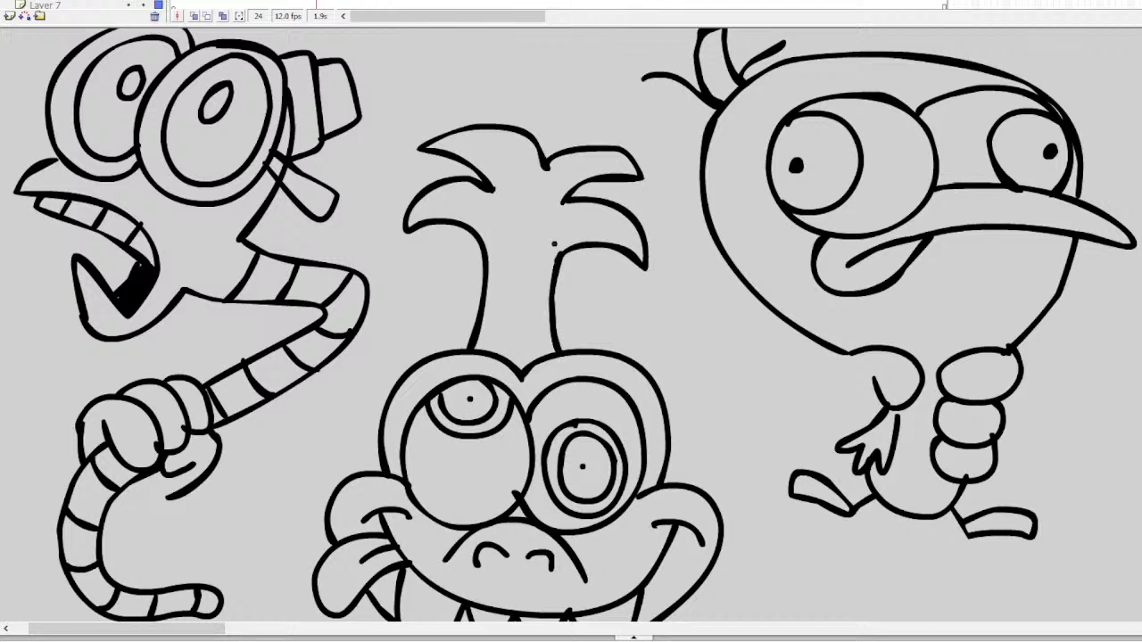
Draw two arms raised outward from the body, one reaching the fist around the striped neck, the other reaching the bird
scroll(571, 357, "down", 5)
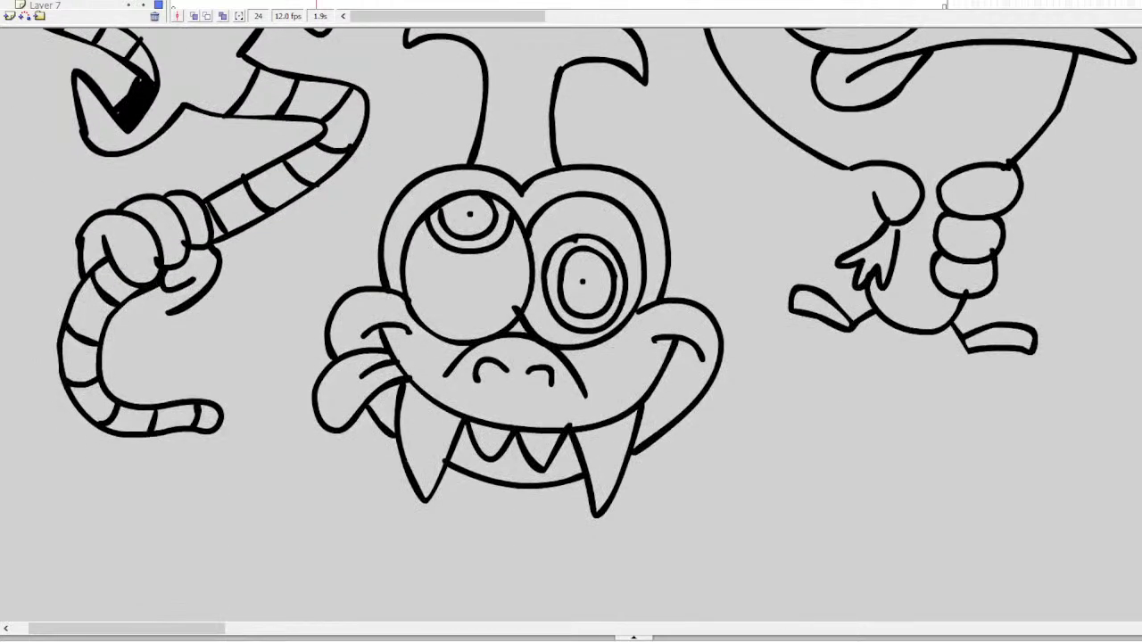
left_click_drag(191, 303, 299, 381)
mouse_move(121, 303)
left_mouse_down()
mouse_move(136, 335)
mouse_move(308, 458)
mouse_move(350, 467)
left_mouse_up()
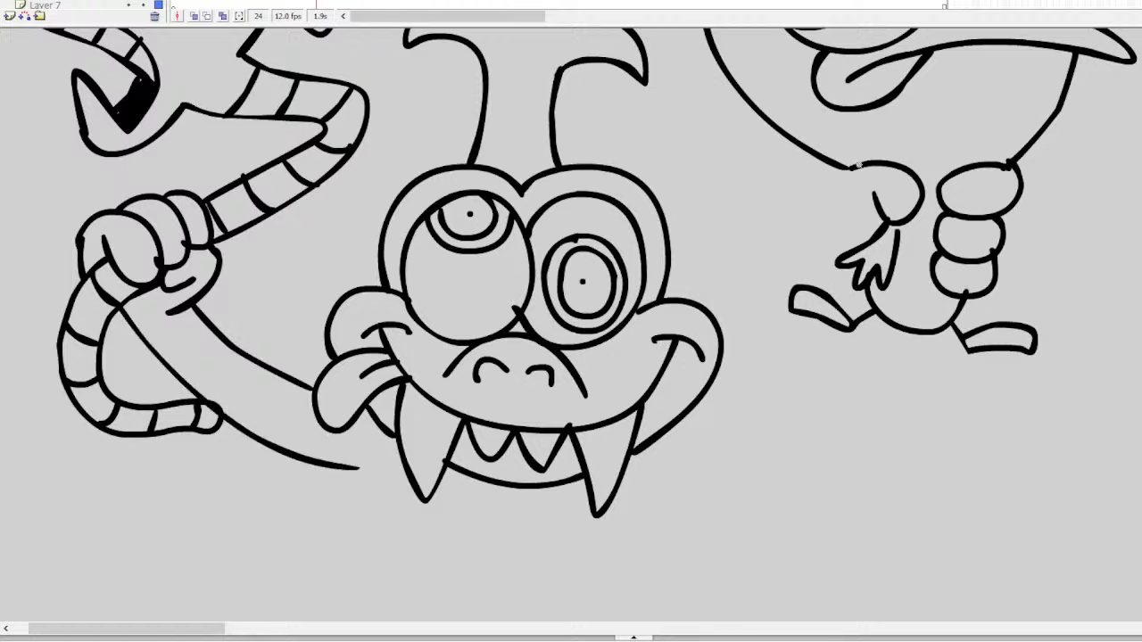
left_click_drag(858, 164, 717, 330)
mouse_move(868, 323)
left_mouse_down()
mouse_move(772, 411)
mouse_move(678, 468)
left_mouse_up()
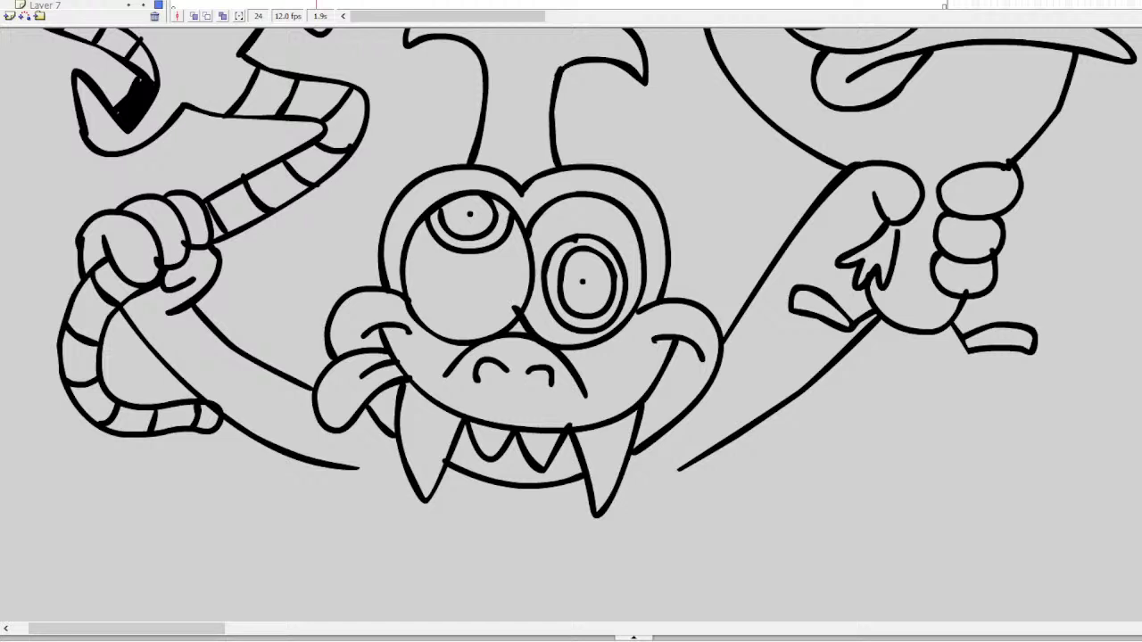
Draw a rounded belly with horizontal bands beneath the jaw, and curve the torso's sides down from both arms
scroll(571, 321, "down", 3)
mouse_move(447, 340)
left_mouse_down()
mouse_move(468, 456)
mouse_move(596, 459)
mouse_move(591, 368)
left_mouse_up()
mouse_move(439, 379)
left_mouse_down()
mouse_move(571, 399)
mouse_move(600, 384)
left_mouse_up()
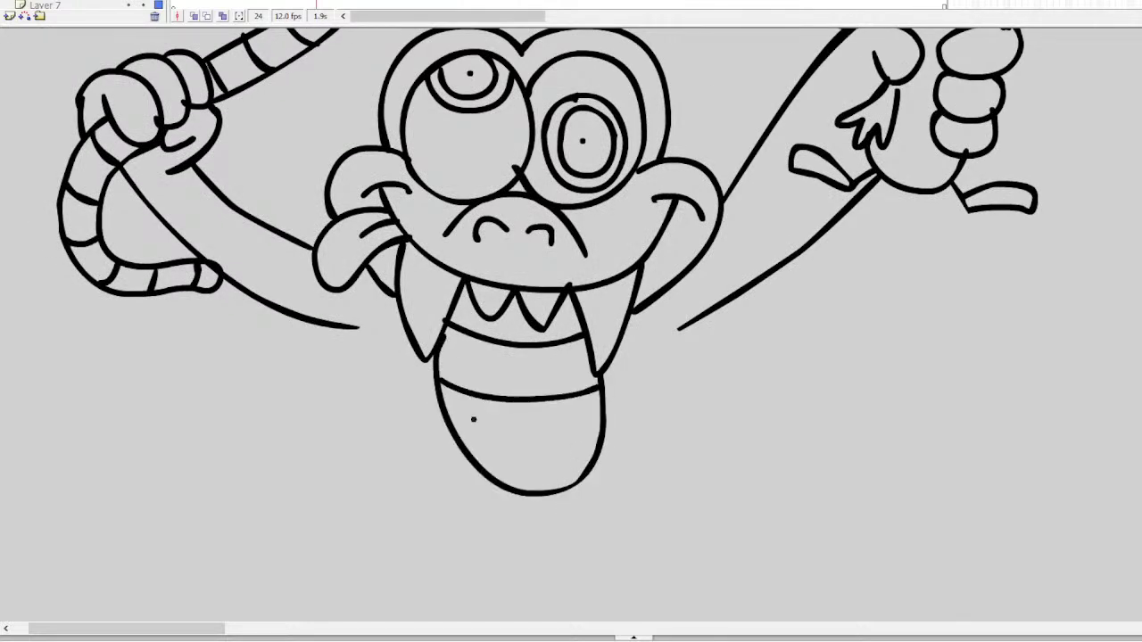
mouse_move(457, 433)
left_mouse_down()
mouse_move(477, 447)
mouse_move(582, 449)
mouse_move(601, 436)
left_mouse_up()
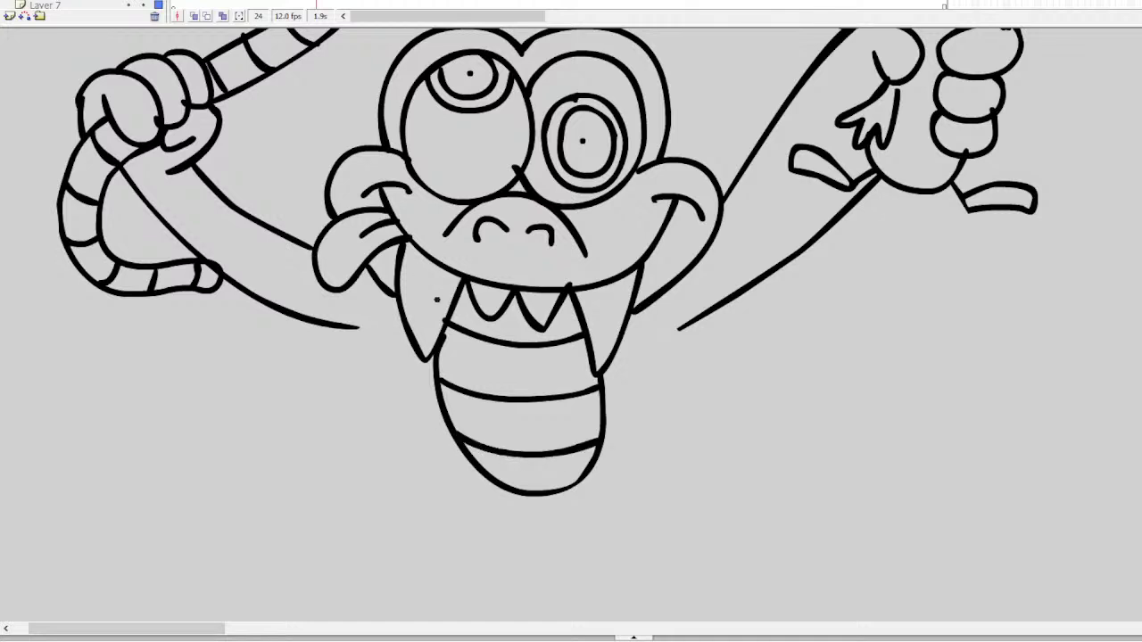
left_click_drag(389, 319, 463, 489)
left_click_drag(349, 321, 397, 329)
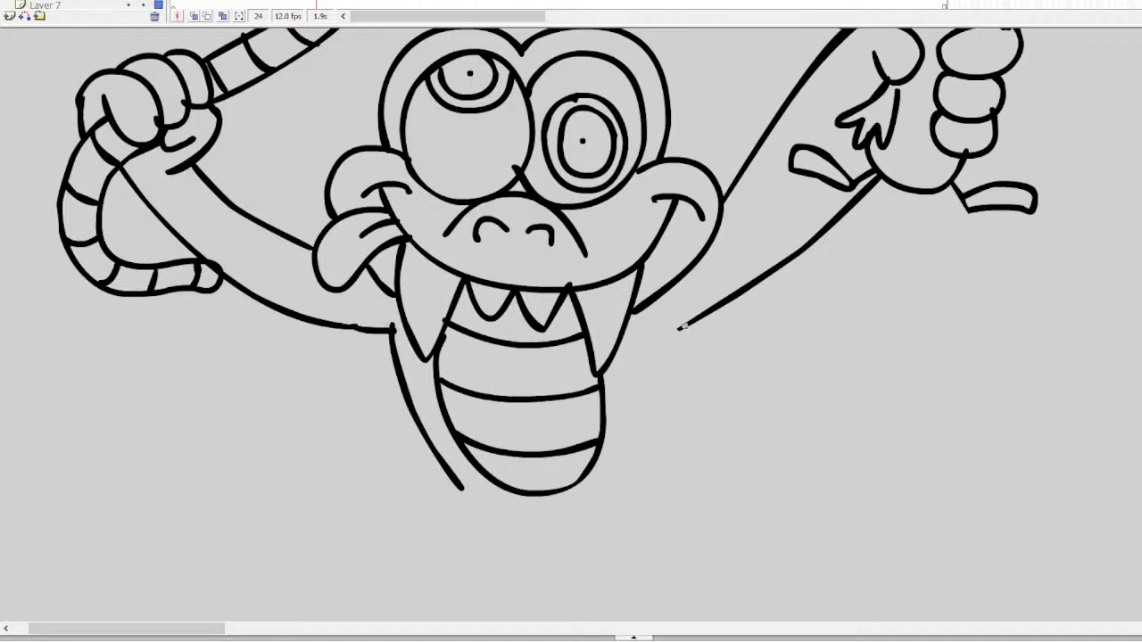
left_click_drag(683, 326, 604, 488)
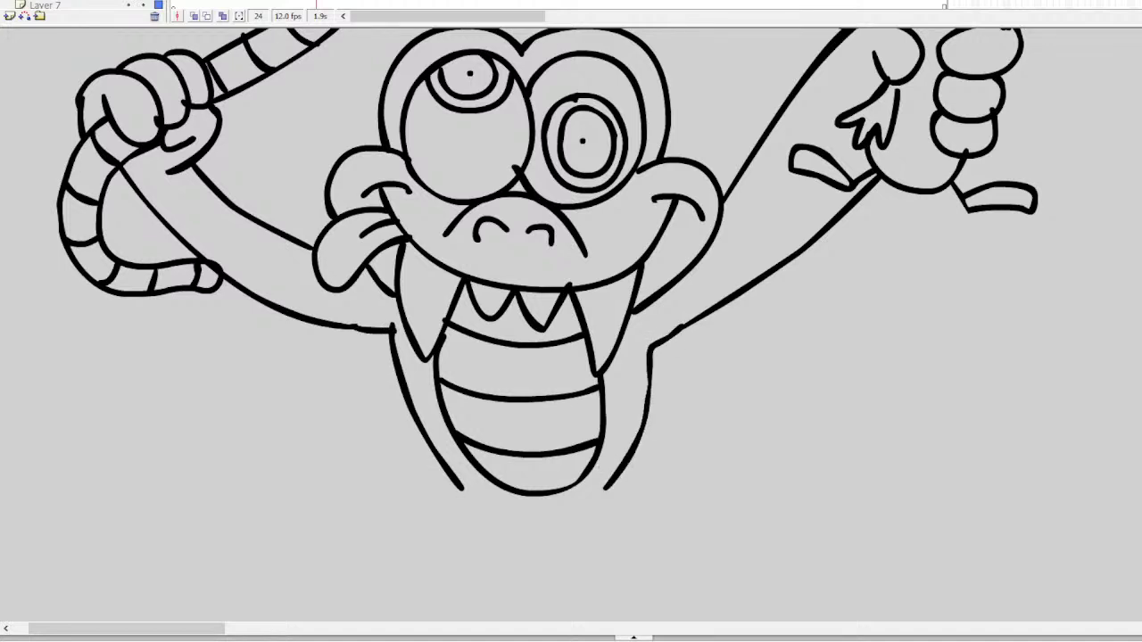
Draw a bent, raised leg beside the torso, ending in a foot with three pointed claws
scroll(571, 321, "down", 3)
mouse_move(646, 282)
left_mouse_down()
mouse_move(731, 299)
mouse_move(707, 361)
left_mouse_up()
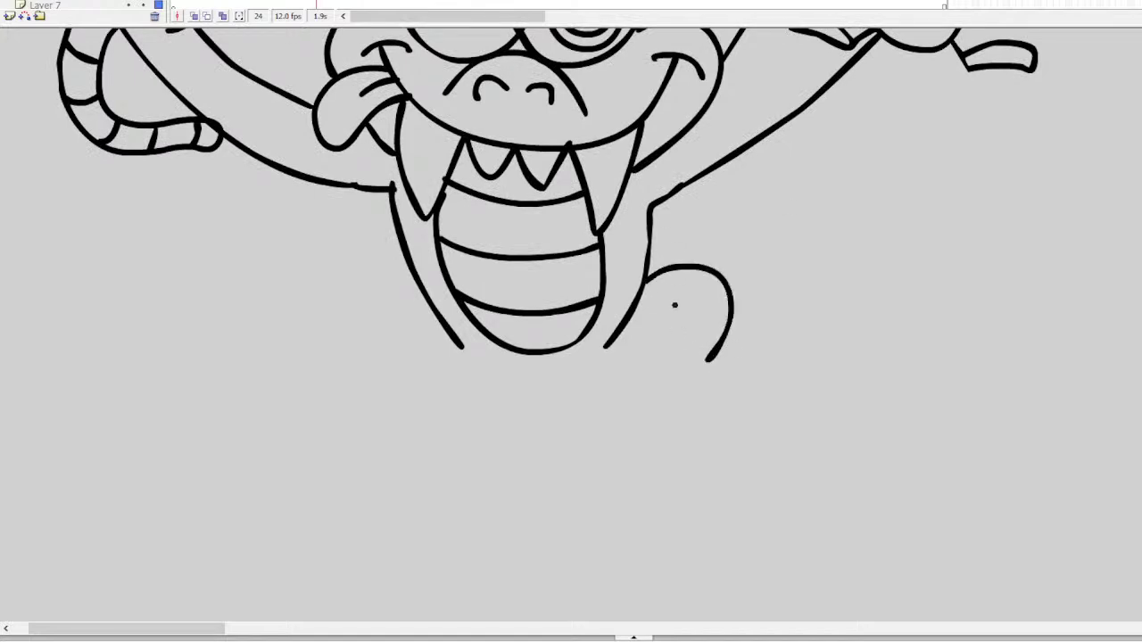
mouse_move(674, 305)
left_mouse_down()
mouse_move(595, 435)
mouse_move(639, 417)
mouse_move(666, 434)
mouse_move(711, 381)
mouse_move(711, 344)
left_mouse_up()
left_click_drag(619, 417, 669, 435)
key("ctrl+z")
left_click_drag(603, 407, 692, 441)
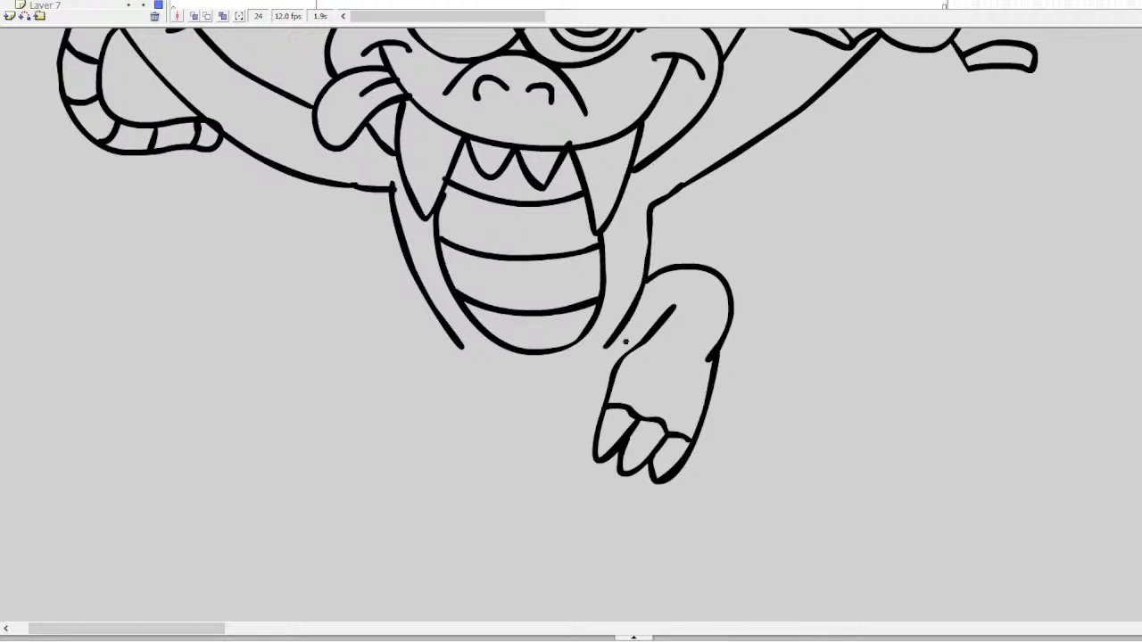
Draw the crotch line and a straight standing leg beneath the belly, ending in a foot with three pointed claws
left_click_drag(620, 356, 567, 364)
mouse_move(463, 345)
left_mouse_down()
mouse_move(461, 442)
mouse_move(387, 473)
mouse_move(423, 508)
left_mouse_up()
mouse_move(457, 474)
left_mouse_down()
mouse_move(403, 537)
mouse_move(441, 525)
left_mouse_up()
mouse_move(473, 498)
left_mouse_down()
mouse_move(434, 533)
mouse_move(540, 533)
mouse_move(548, 369)
mouse_move(569, 363)
left_mouse_up()
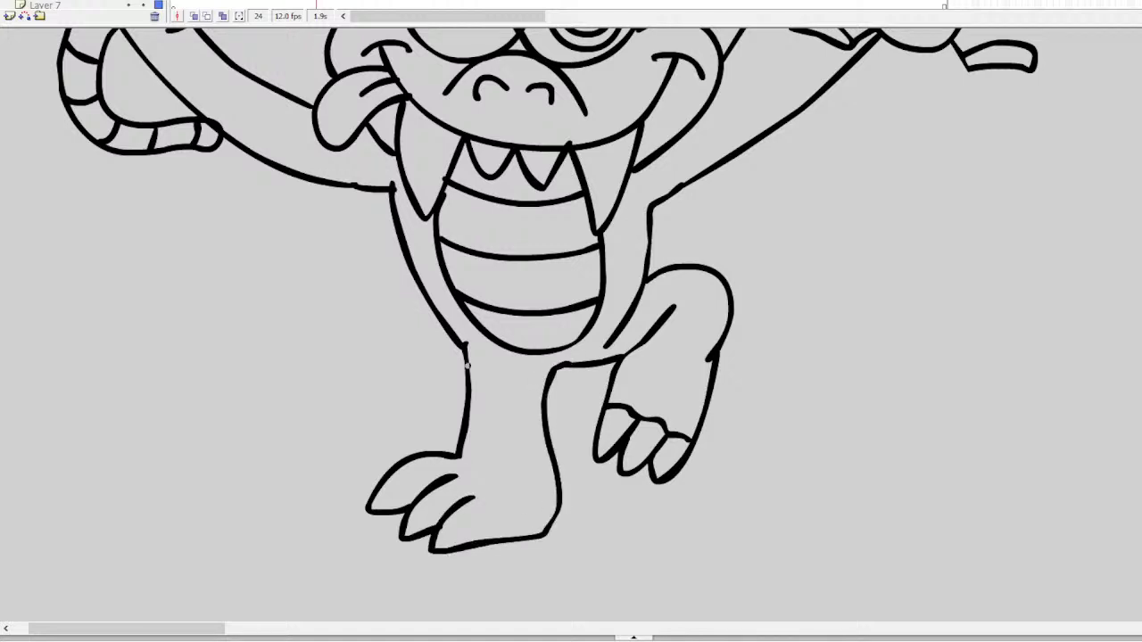
left_click_drag(472, 501, 487, 539)
left_click_drag(462, 475, 452, 507)
left_click_drag(427, 457, 444, 478)
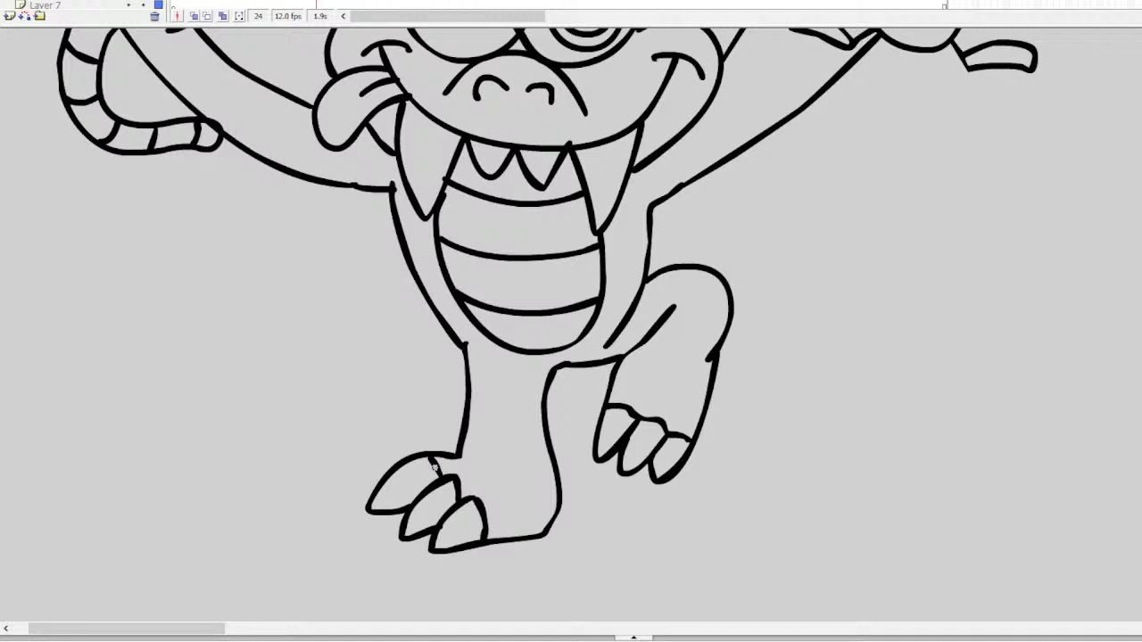
Add an outer curved line along each side of the torso, just beneath the arms
mouse_move(462, 349)
left_mouse_down()
mouse_move(413, 307)
mouse_move(381, 193)
left_mouse_up()
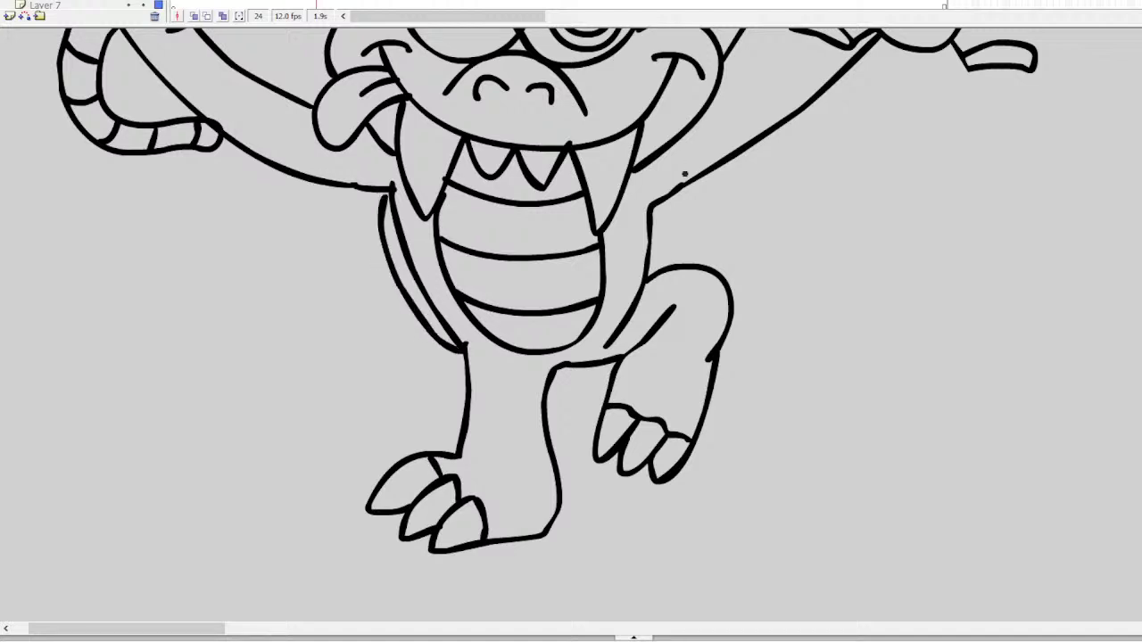
left_click_drag(665, 202, 667, 267)
left_click_drag(381, 207, 389, 187)
Cross out "Boid and Woim" in the pilot list with a thick red line
scroll(570, 326, "up", 10)
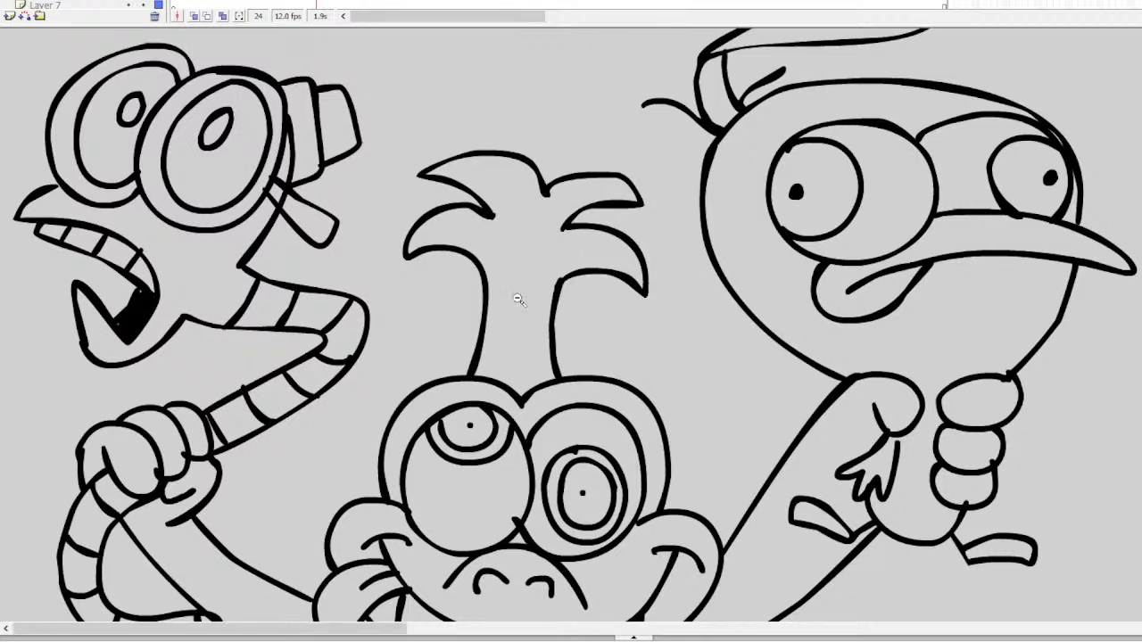
left_click(571, 326, "alt")
left_click(542, 389, "alt")
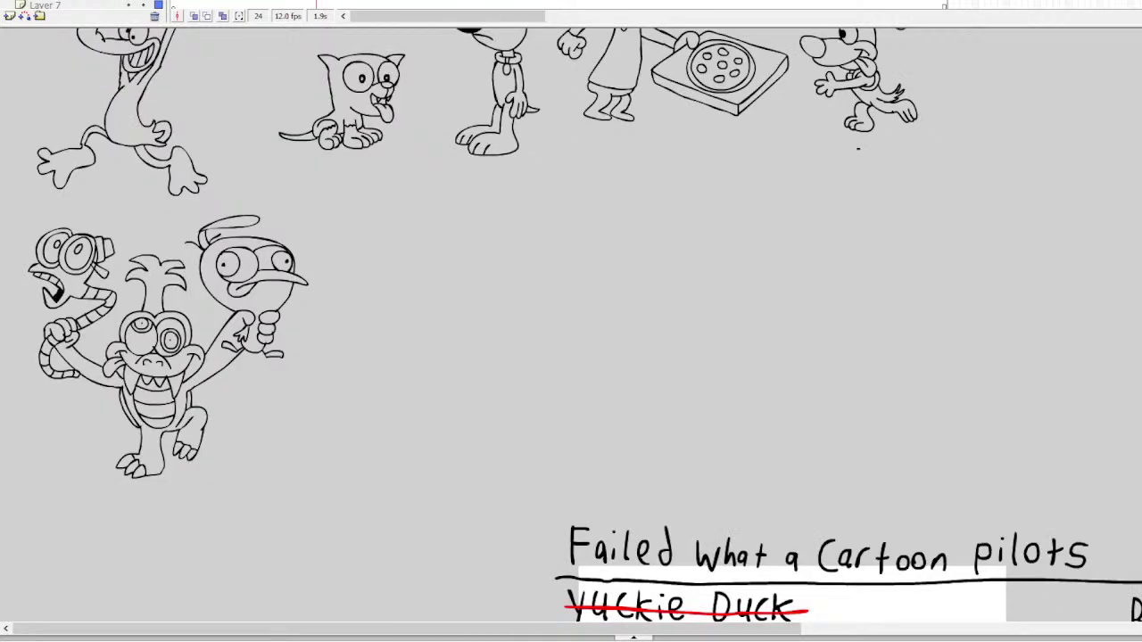
scroll(540, 375, "down", 4)
scroll(785, 357, "down", 5)
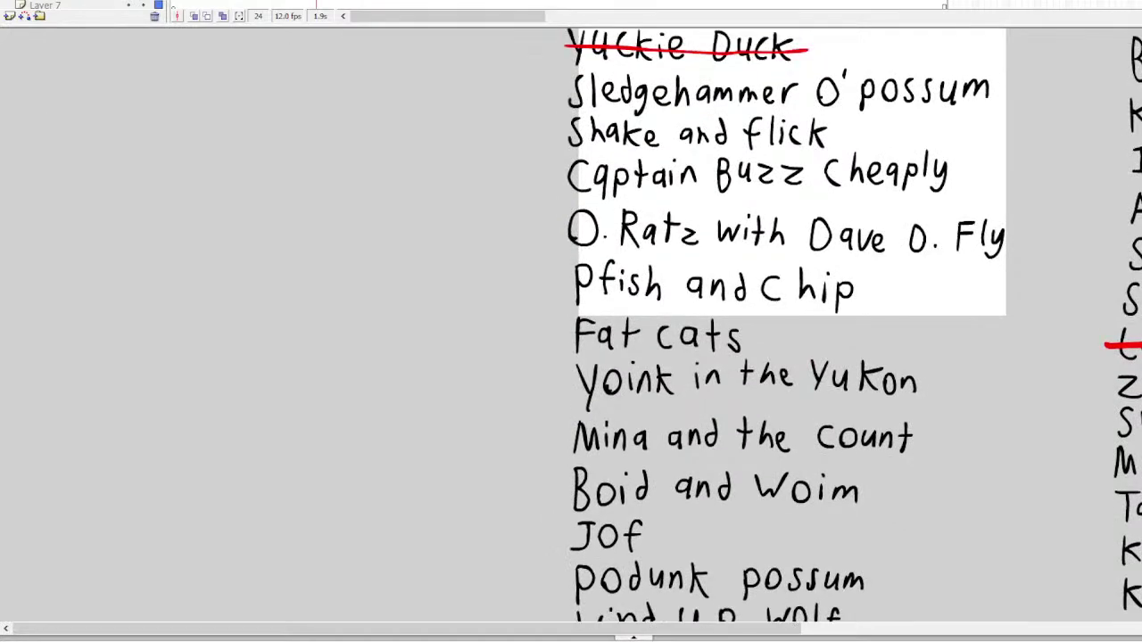
left_click_drag(642, 630, 886, 630)
left_click(838, 348)
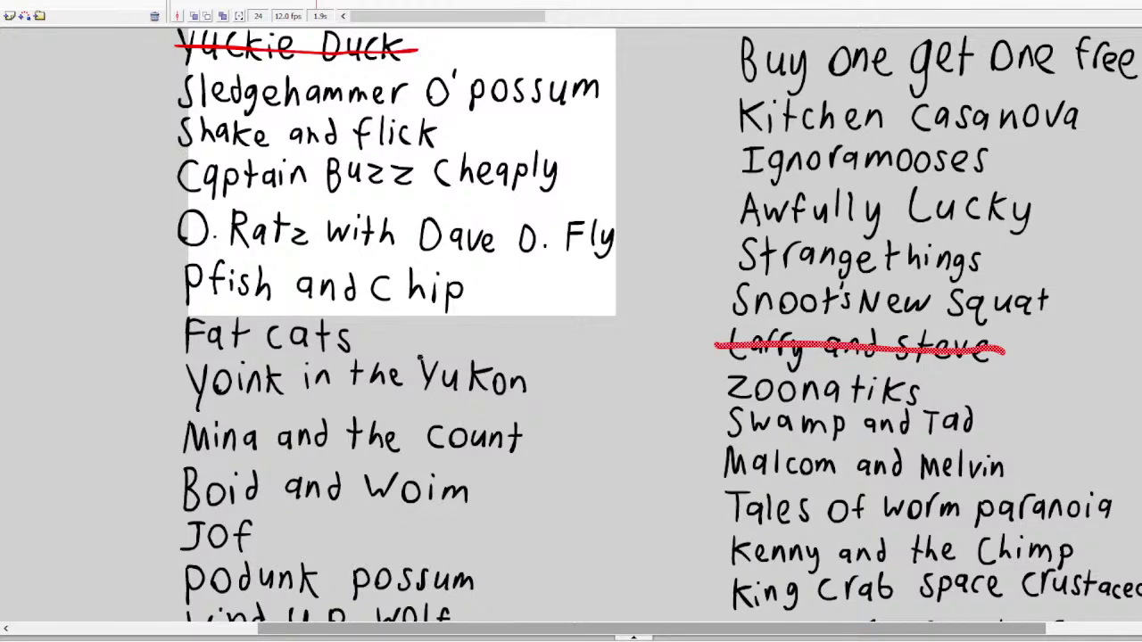
left_click_drag(487, 497, 170, 482)
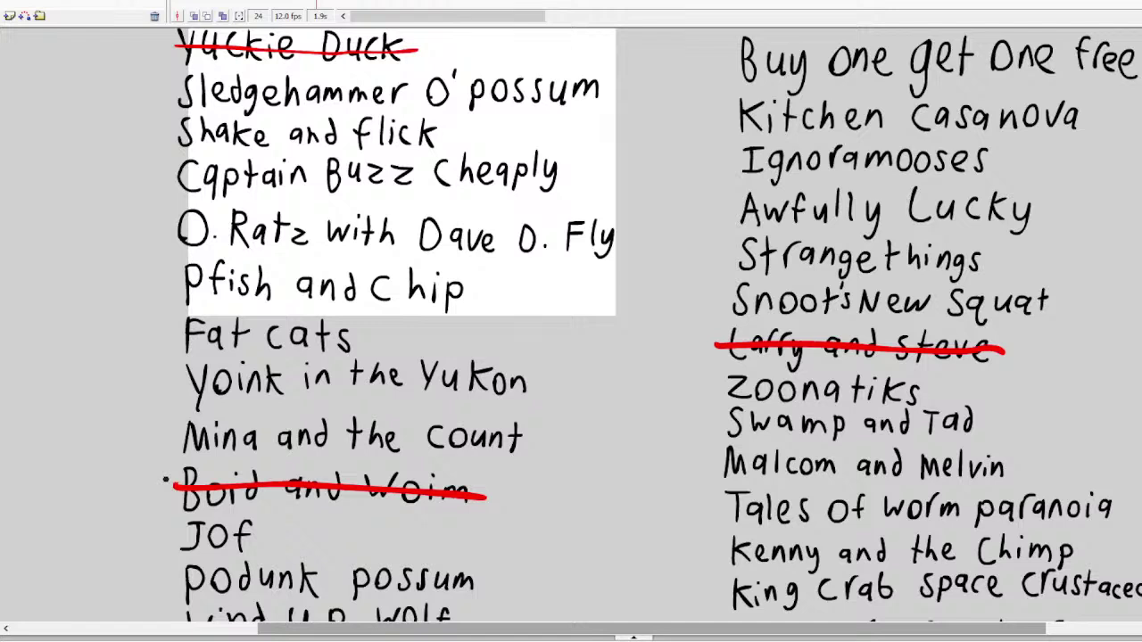
Look through the pilot list for the next title to draw and check the characters already drawn
key("v")
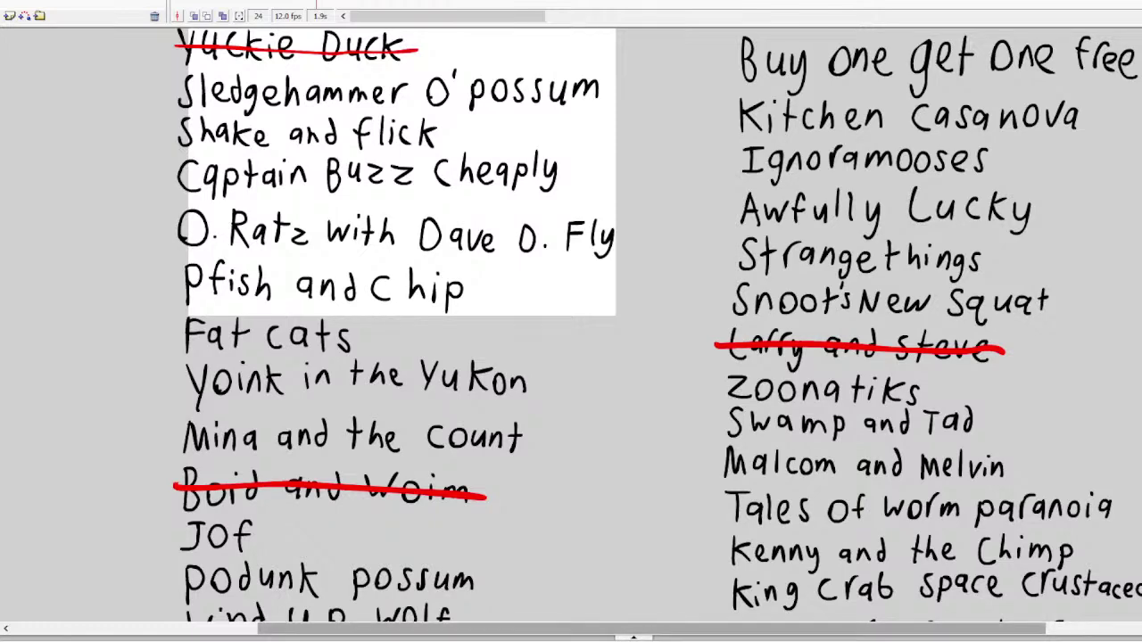
scroll(571, 321, "right", 5)
scroll(956, 533, "down", 4)
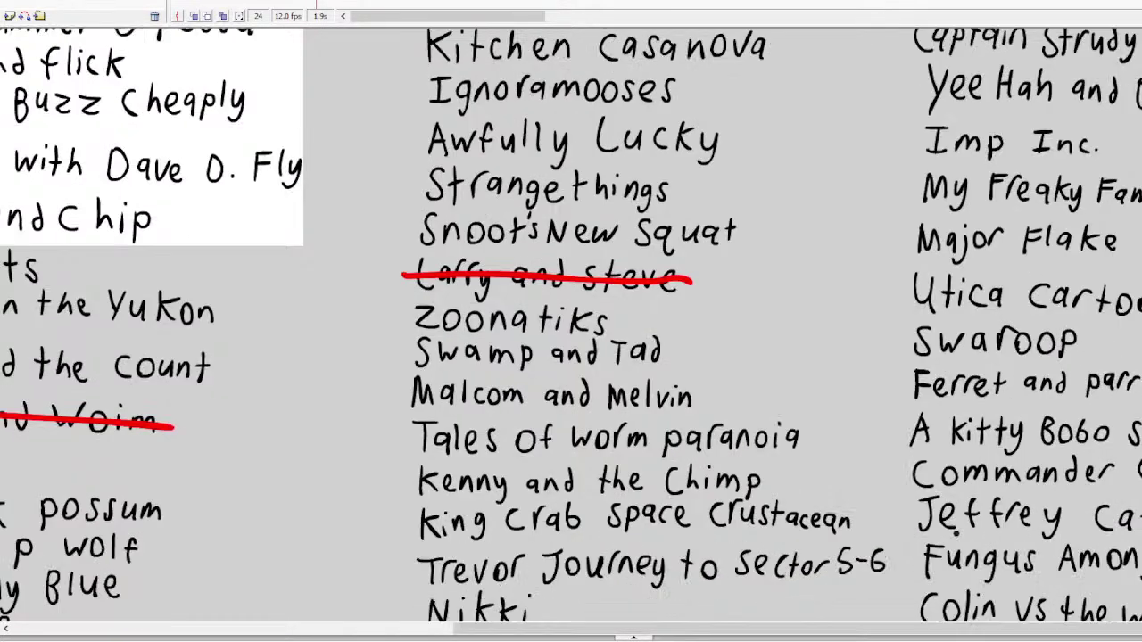
scroll(957, 534, "down", 2)
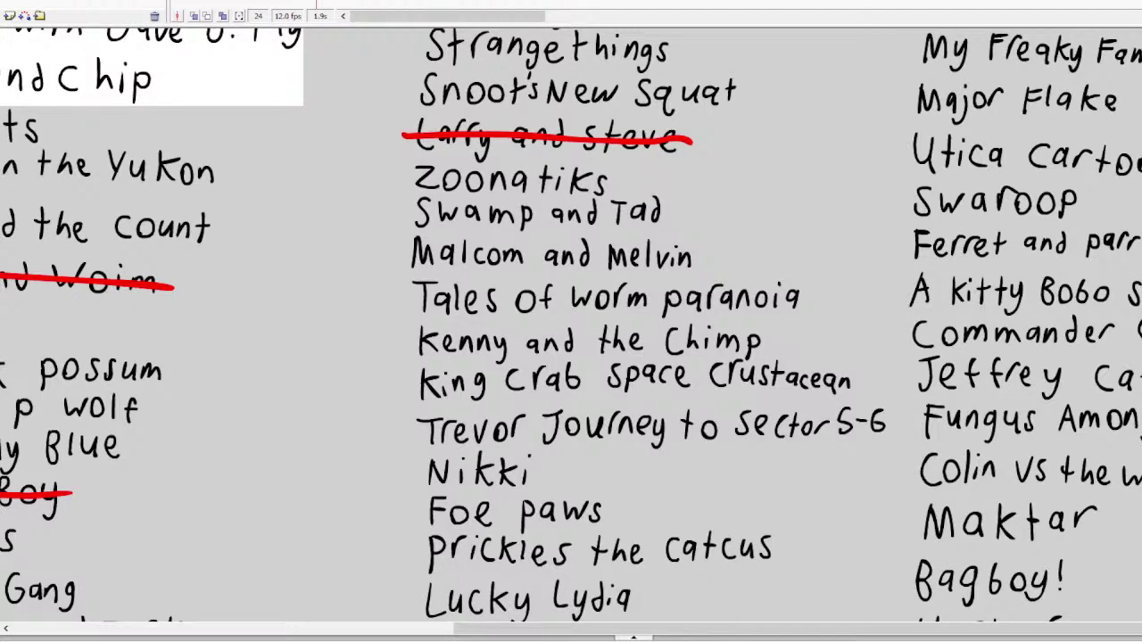
scroll(570, 321, "left", 10)
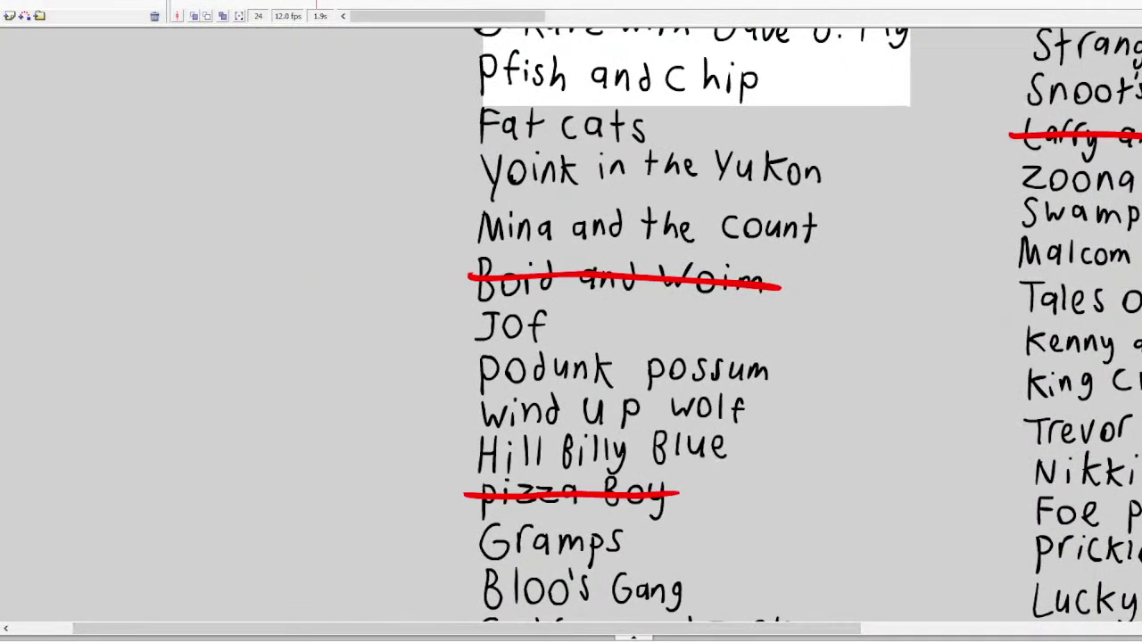
scroll(571, 321, "up", 15)
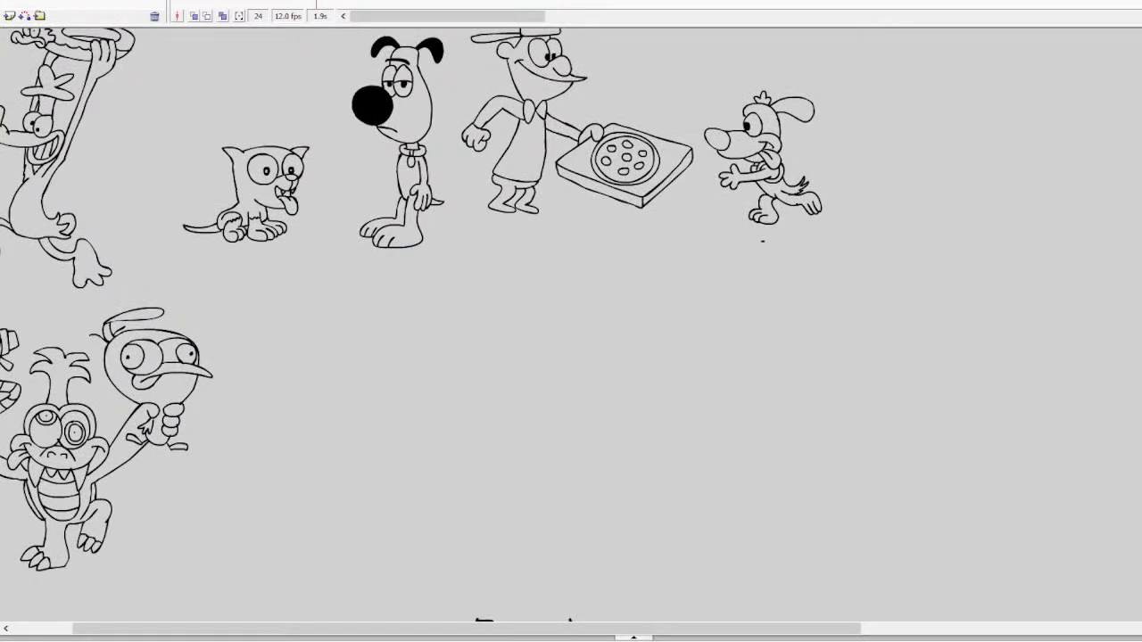
left_click_drag(744, 261, 793, 234)
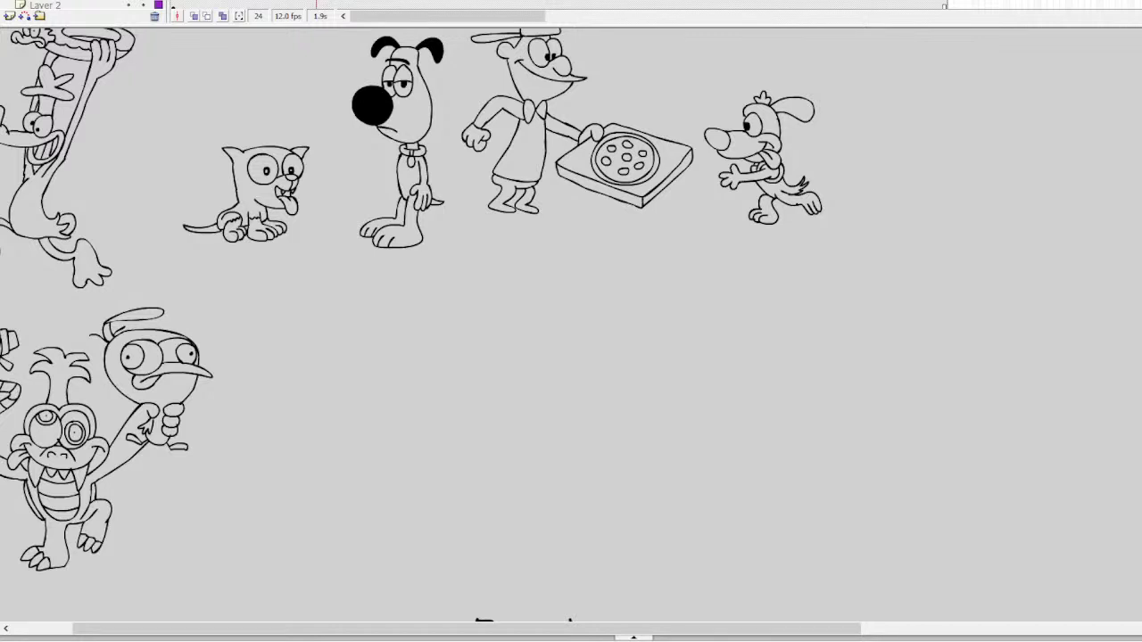
Draw a round eye with a black pupil in the empty area beyond the dog that ends the top row
scroll(982, 606, "right", 10)
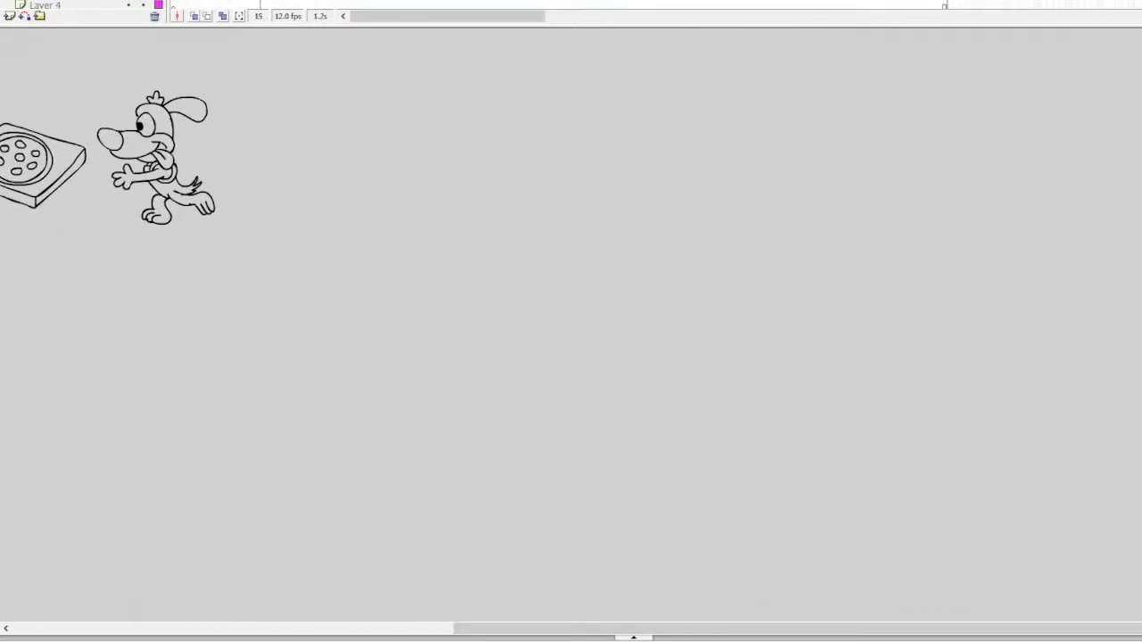
scroll(494, 115, "right", 10)
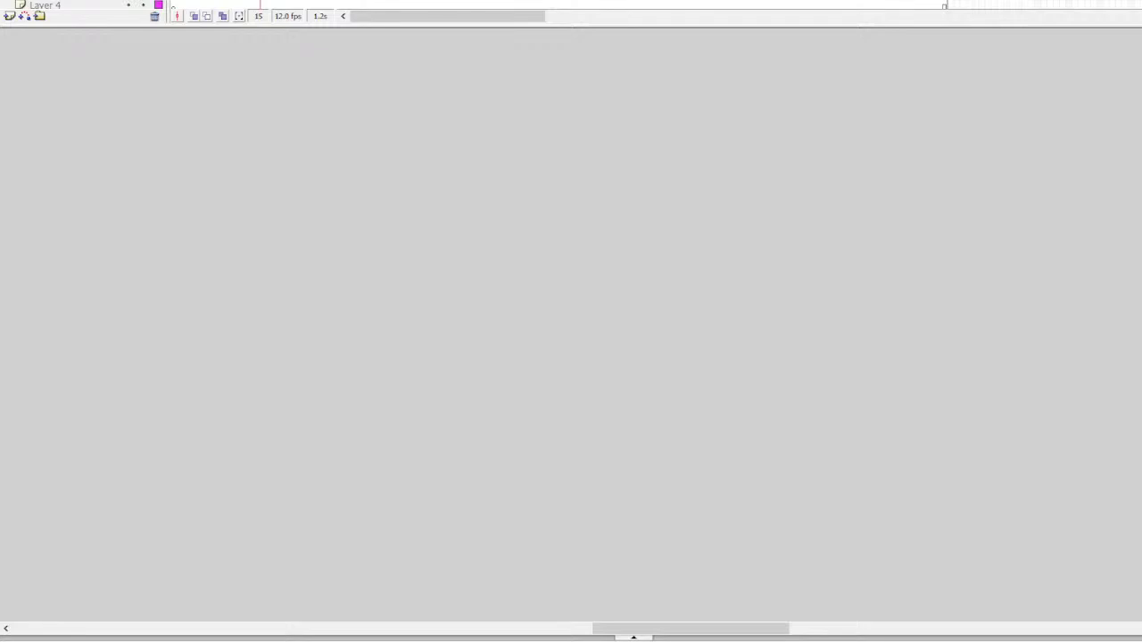
mouse_move(372, 104)
left_mouse_down()
mouse_move(316, 156)
mouse_move(349, 208)
mouse_move(395, 205)
mouse_move(414, 146)
mouse_move(403, 119)
mouse_move(357, 100)
left_mouse_up()
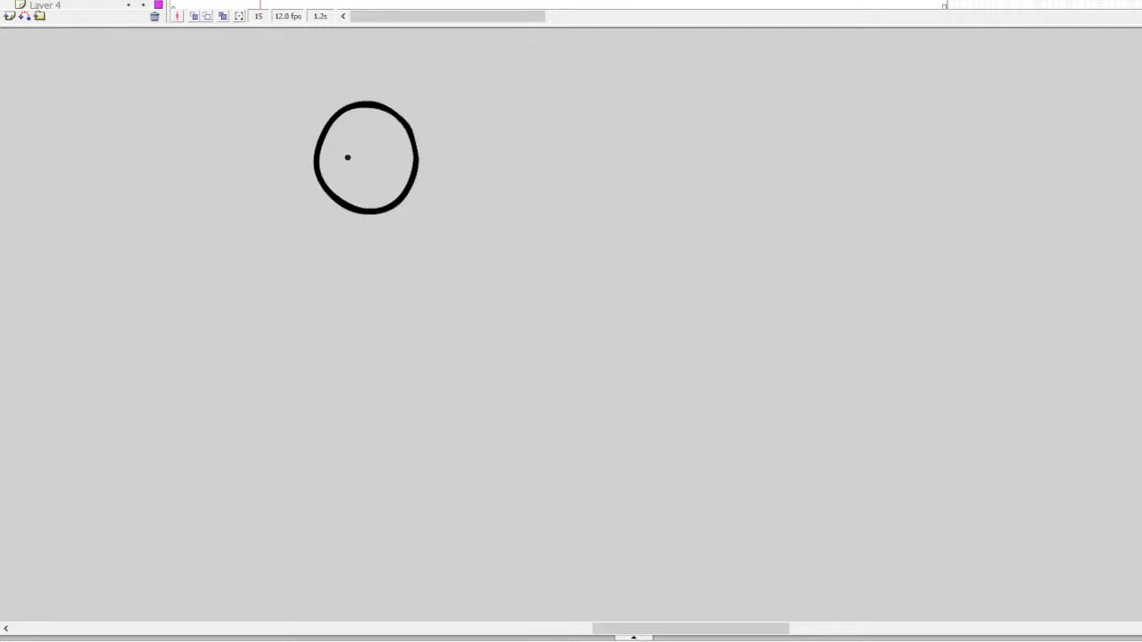
mouse_move(396, 169)
left_mouse_down()
mouse_move(405, 158)
mouse_move(396, 169)
mouse_move(393, 151)
left_mouse_up()
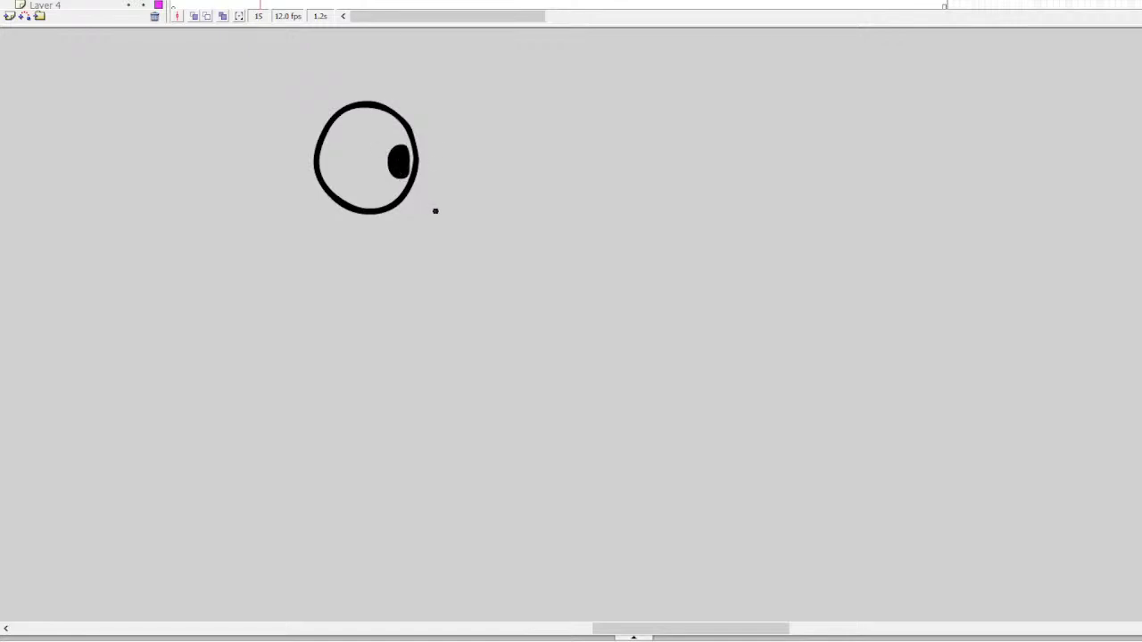
mouse_move(444, 201)
left_mouse_down()
mouse_move(462, 199)
mouse_move(446, 220)
mouse_move(464, 206)
mouse_move(444, 202)
mouse_move(496, 121)
mouse_move(555, 182)
mouse_move(473, 206)
mouse_move(520, 109)
left_mouse_up()
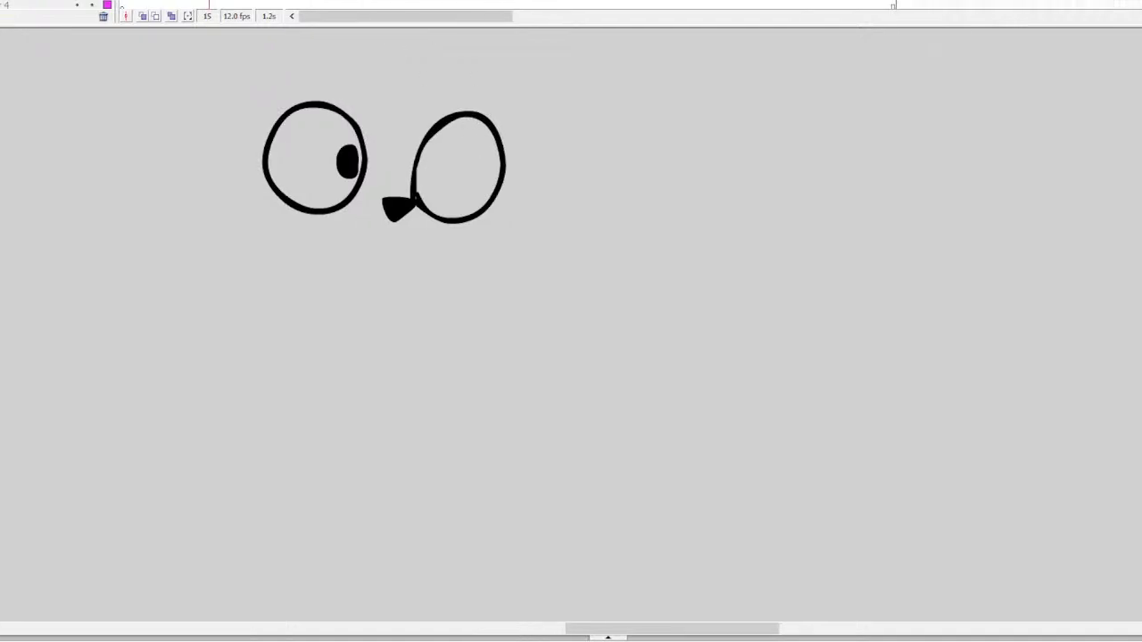
left_click_drag(382, 208, 387, 216)
key("ctrl+z")
key("ctrl+z")
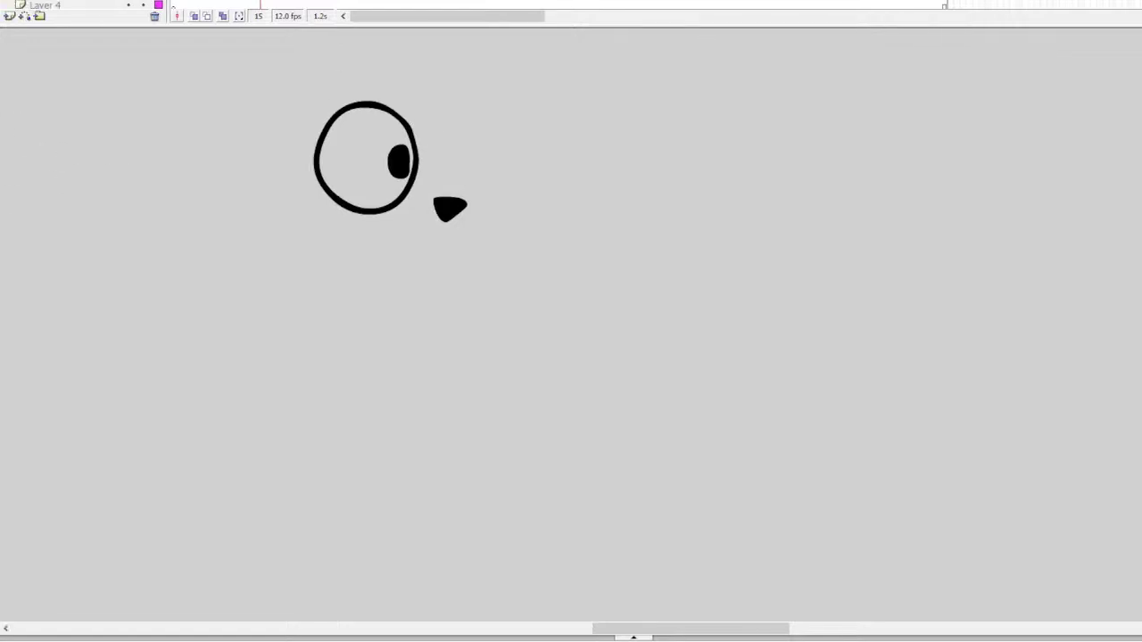
Draw a T-shaped nose and a second round eye, giving both eyes narrow, slanted black pupils
mouse_move(446, 216)
left_mouse_down()
mouse_move(419, 207)
mouse_move(442, 216)
mouse_move(451, 241)
mouse_move(487, 219)
mouse_move(489, 208)
mouse_move(457, 202)
mouse_move(484, 141)
mouse_move(528, 112)
mouse_move(565, 156)
mouse_move(495, 211)
left_mouse_up()
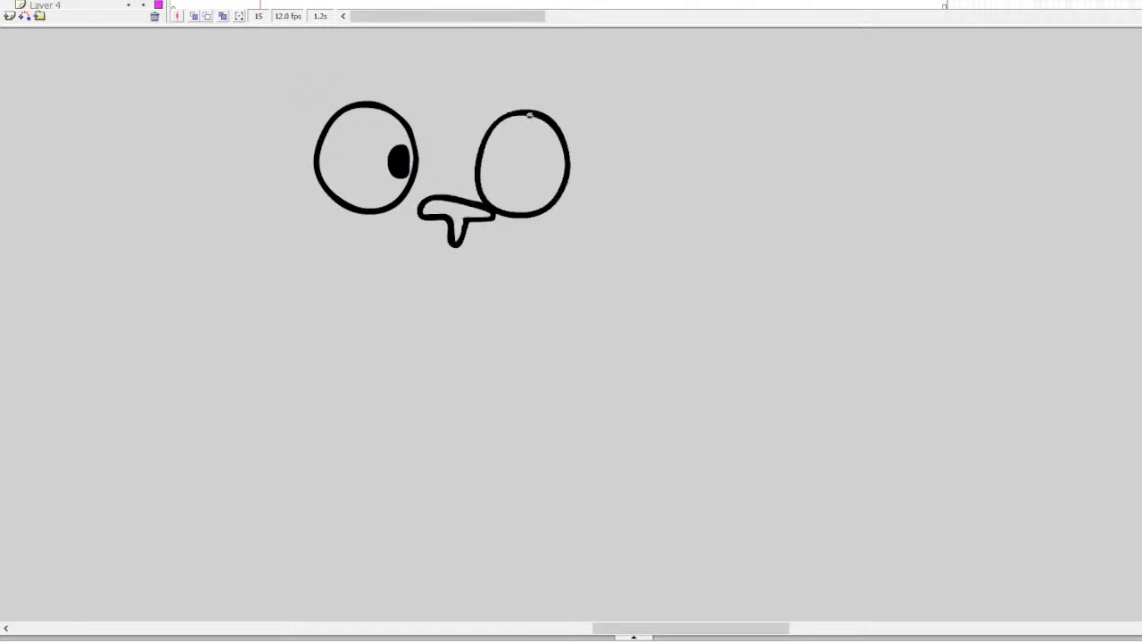
mouse_move(538, 164)
left_mouse_down()
mouse_move(539, 182)
mouse_move(550, 164)
mouse_move(541, 191)
mouse_move(548, 164)
left_mouse_up()
key("v")
left_click(397, 156)
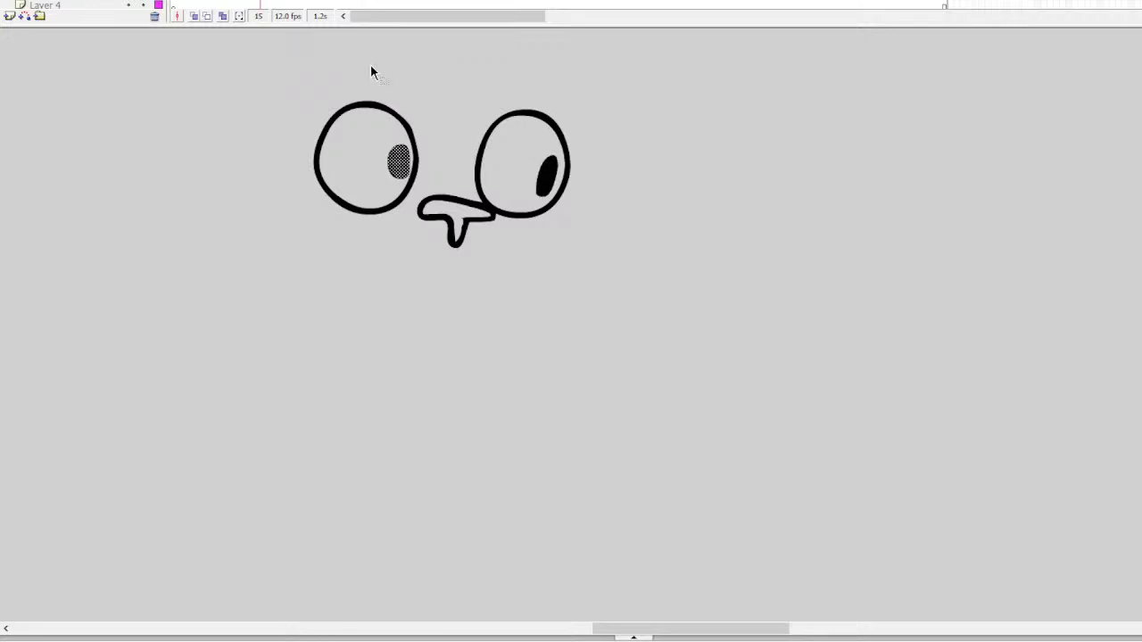
key("Delete")
mouse_move(398, 154)
left_mouse_down()
mouse_move(382, 185)
mouse_move(396, 177)
mouse_move(384, 164)
left_mouse_up()
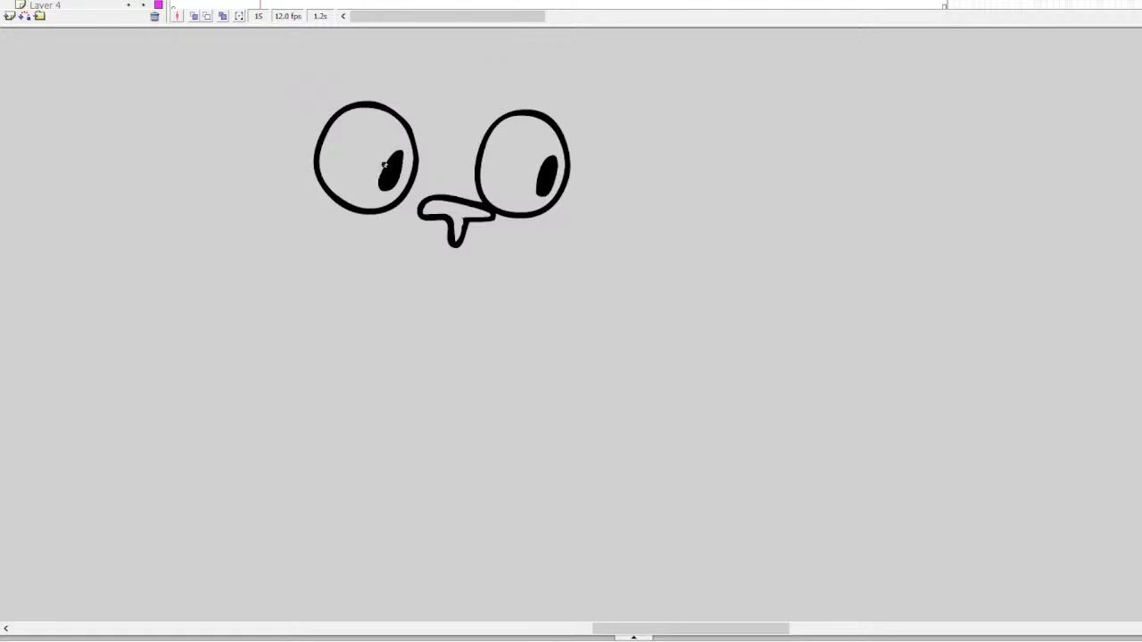
Draw a wide smile joined to the nose by a line, and a half-closed eyelid line across each eye
mouse_move(453, 244)
left_mouse_down()
mouse_move(435, 282)
mouse_move(389, 285)
mouse_move(342, 238)
mouse_move(382, 277)
mouse_move(450, 298)
mouse_move(514, 283)
mouse_move(541, 250)
mouse_move(444, 297)
left_mouse_up()
key("ctrl+z")
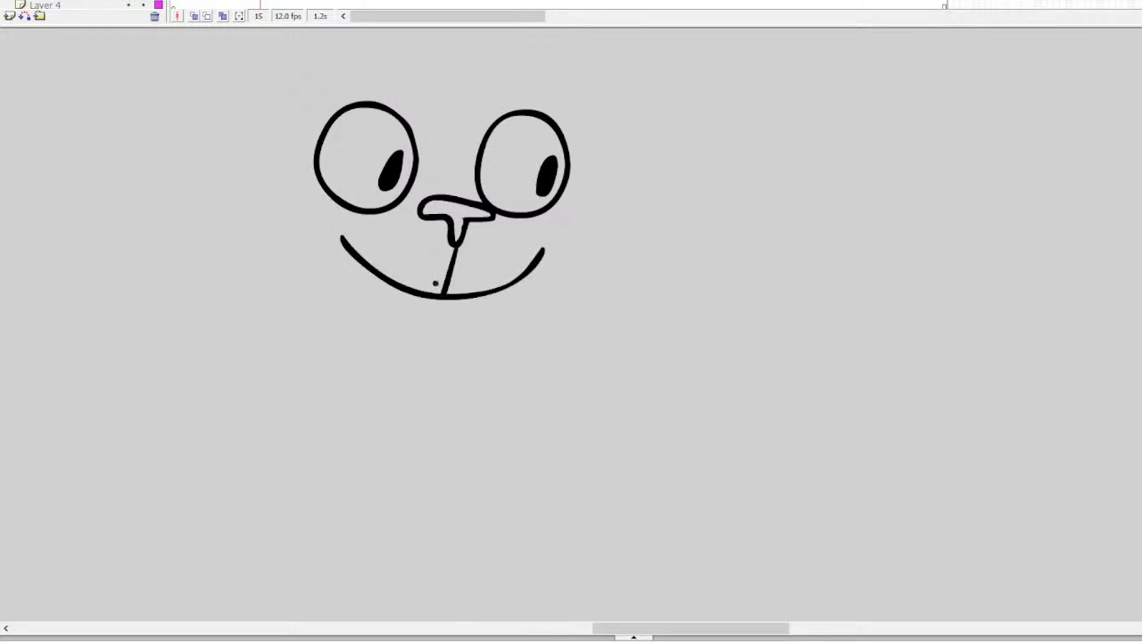
mouse_move(318, 148)
left_mouse_down()
mouse_move(409, 155)
mouse_move(323, 152)
left_mouse_up()
key("ctrl+z")
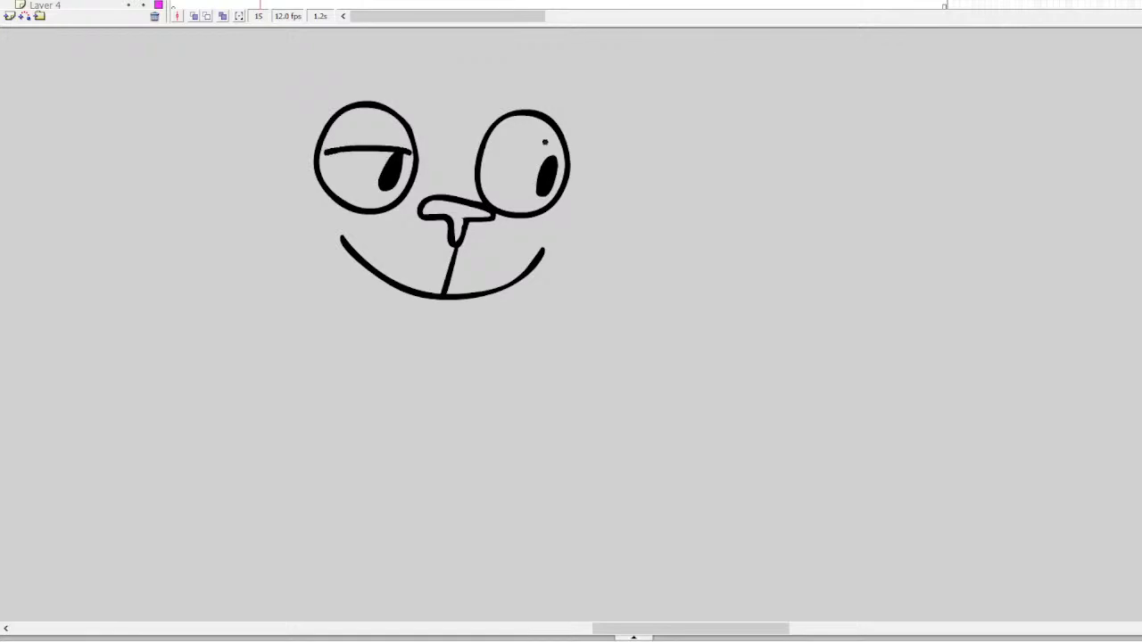
key("ctrl+z")
left_click_drag(569, 158, 477, 154)
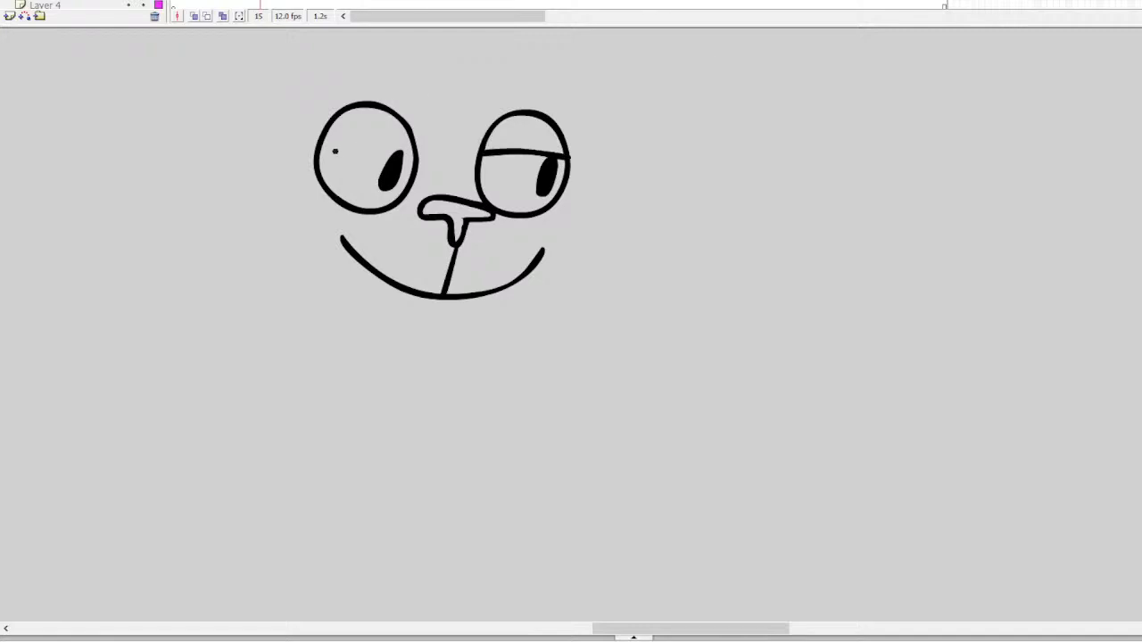
left_click_drag(320, 152, 414, 153)
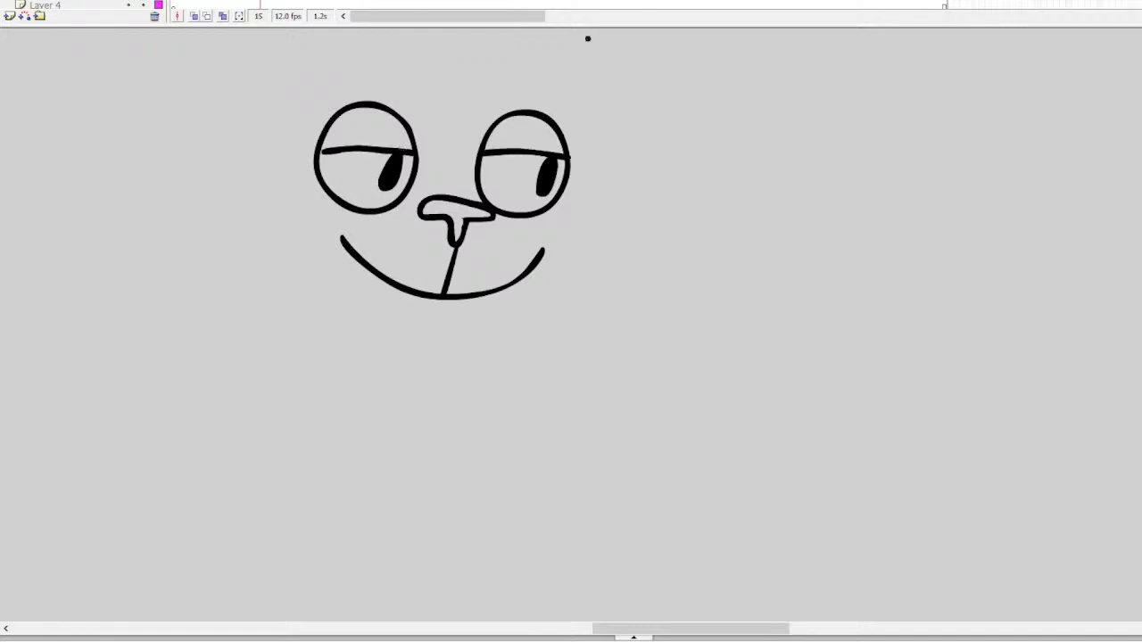
Draw two pointed ears with a jagged fringe between them, and close the face with a rounded head outline
scroll(342, 162, "up", 5)
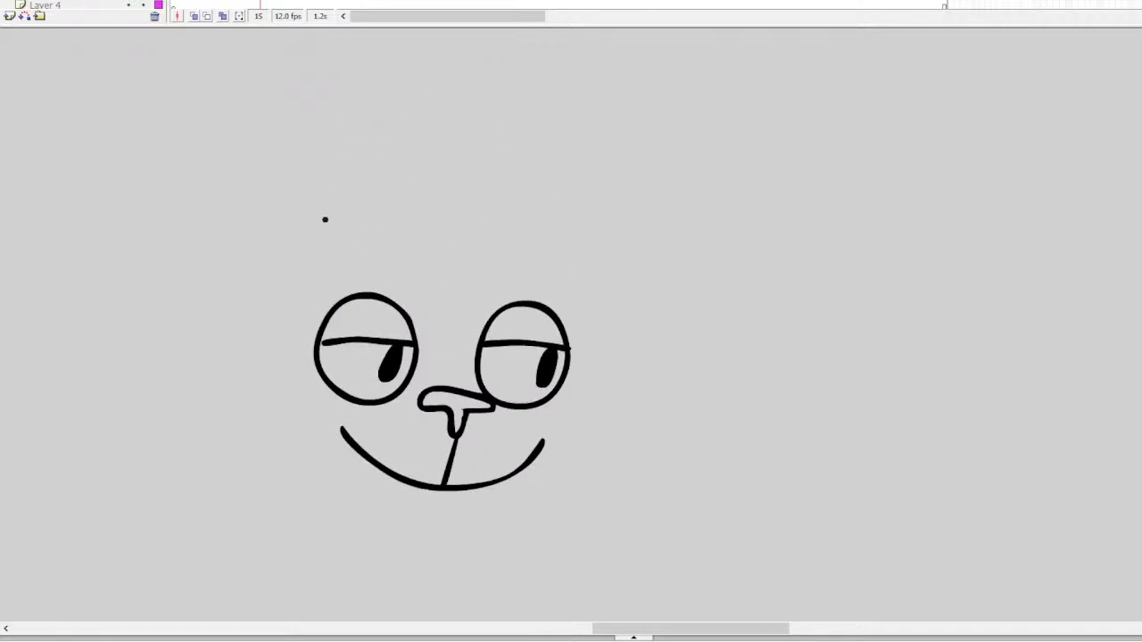
mouse_move(258, 295)
left_mouse_down()
mouse_move(271, 245)
mouse_move(323, 189)
mouse_move(328, 254)
mouse_move(412, 246)
mouse_move(537, 274)
left_mouse_up()
mouse_move(330, 255)
left_mouse_down()
mouse_move(376, 279)
mouse_move(414, 280)
mouse_move(431, 265)
mouse_move(538, 293)
mouse_move(576, 219)
mouse_move(591, 231)
mouse_move(581, 305)
left_mouse_up()
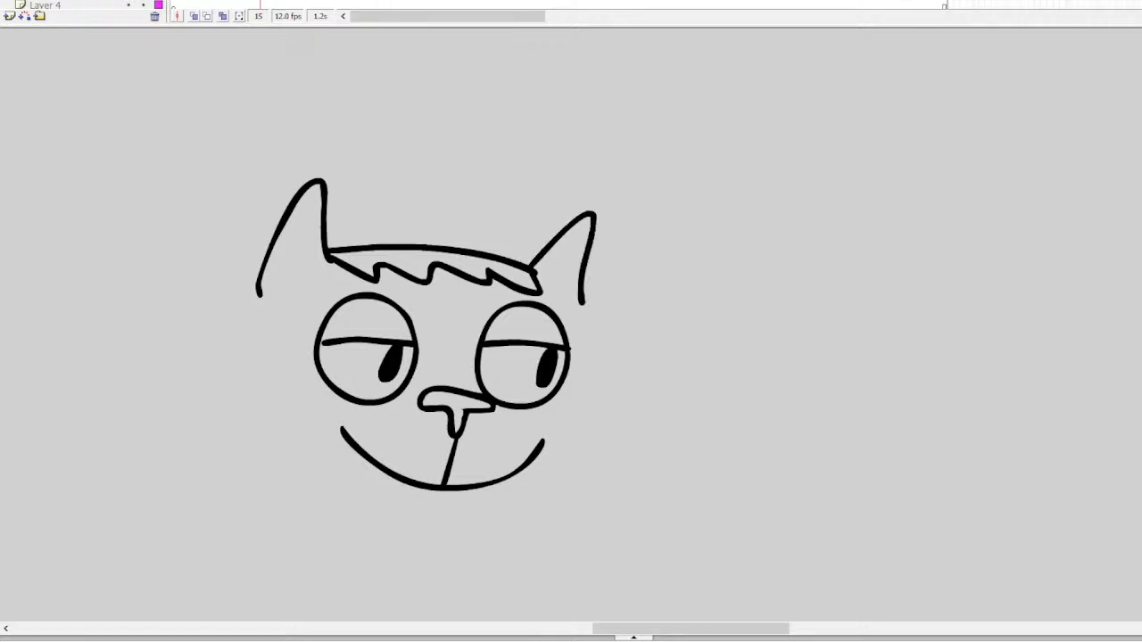
scroll(581, 305, "down", 3)
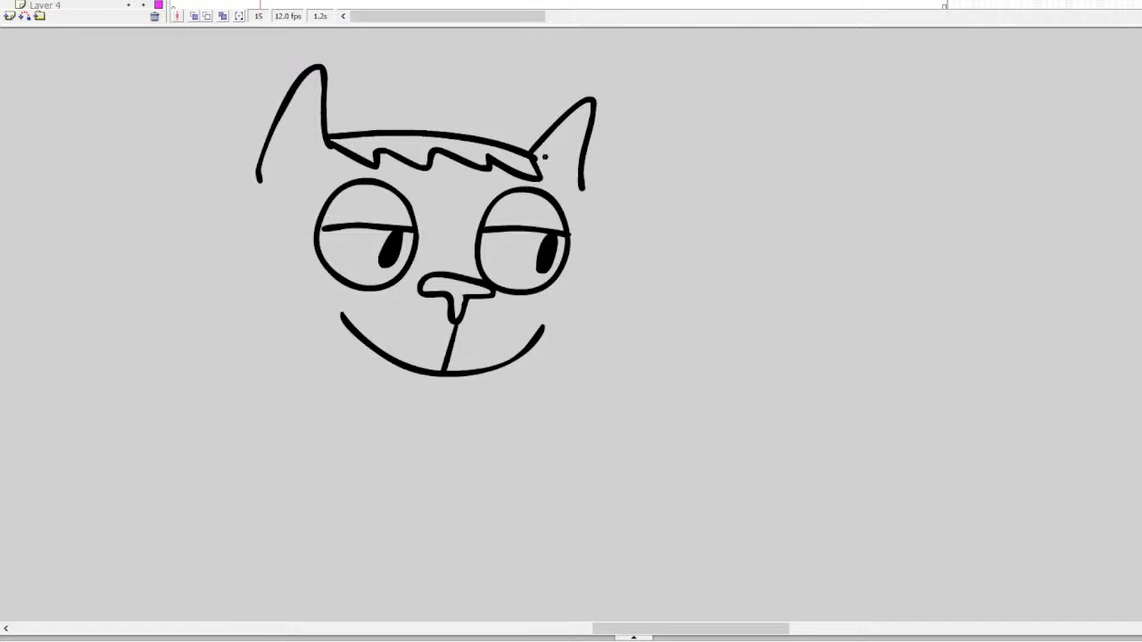
mouse_move(588, 236)
left_mouse_down()
mouse_move(517, 399)
mouse_move(429, 411)
mouse_move(348, 386)
mouse_move(303, 339)
mouse_move(257, 186)
mouse_move(267, 304)
mouse_move(345, 392)
mouse_move(445, 413)
mouse_move(512, 402)
mouse_move(556, 364)
mouse_move(578, 304)
mouse_move(583, 182)
left_mouse_up()
key("ctrl+z")
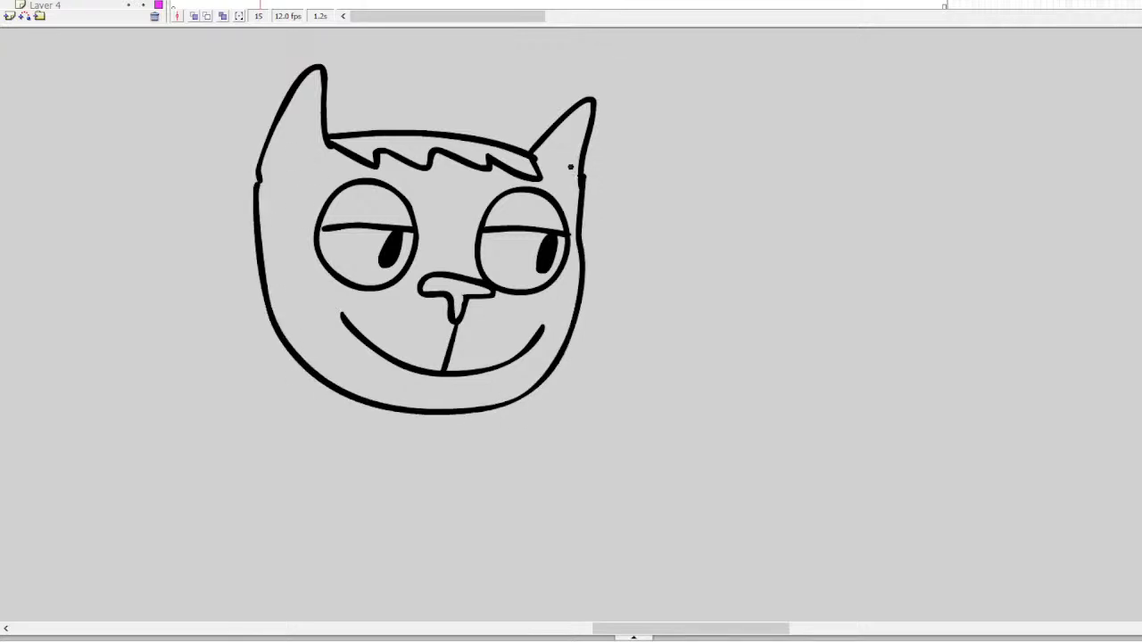
Place a freckle under the first eye and replace the wide smile with a smaller one beneath the nose
left_click(314, 290)
left_click_drag(340, 313, 353, 334)
left_click_drag(525, 329, 534, 339)
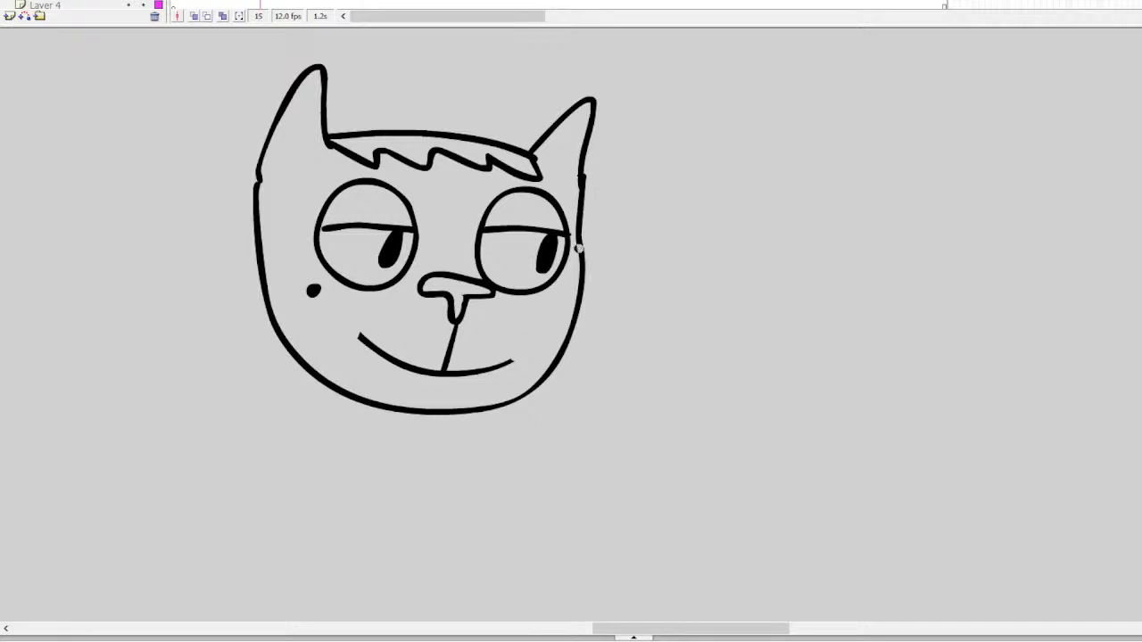
left_click(450, 324)
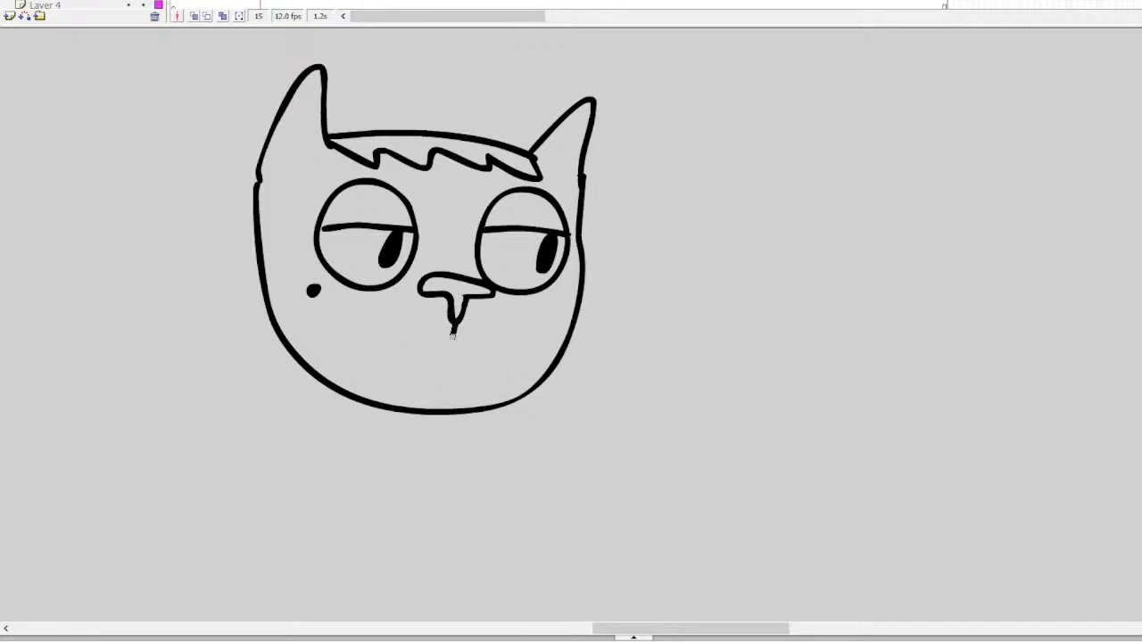
mouse_move(452, 335)
left_mouse_down()
mouse_move(394, 332)
mouse_move(383, 311)
mouse_move(437, 361)
mouse_move(510, 321)
mouse_move(453, 361)
left_mouse_up()
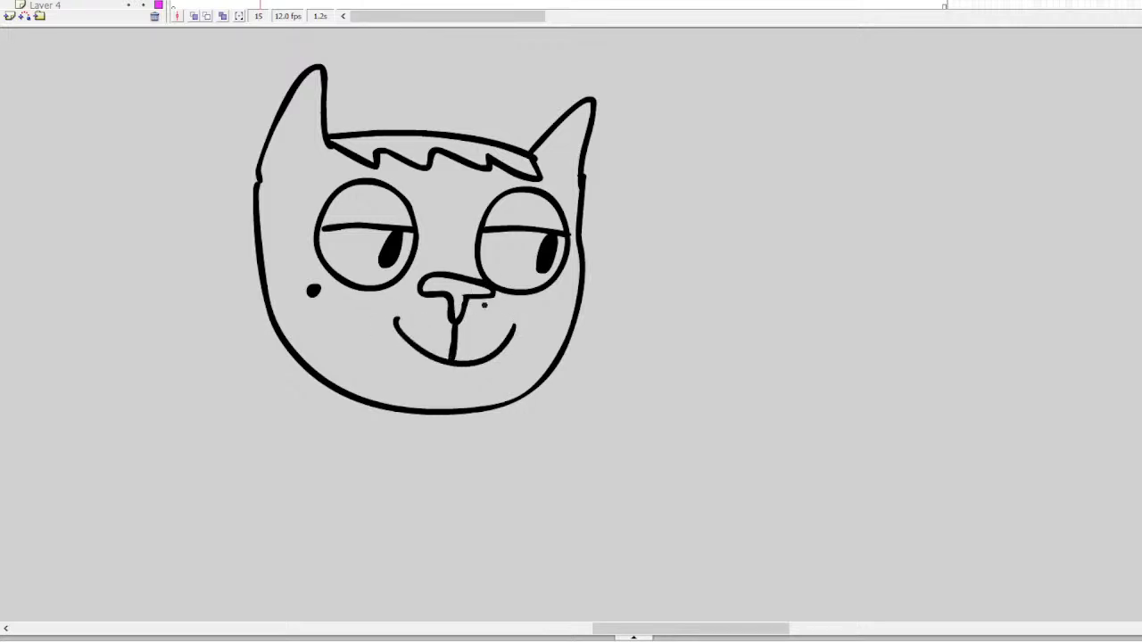
Add the remaining freckles so that each cheek has a cluster of three
left_click(344, 306)
left_click_drag(330, 314, 326, 323)
left_click(533, 306)
left_click_drag(550, 305, 554, 308)
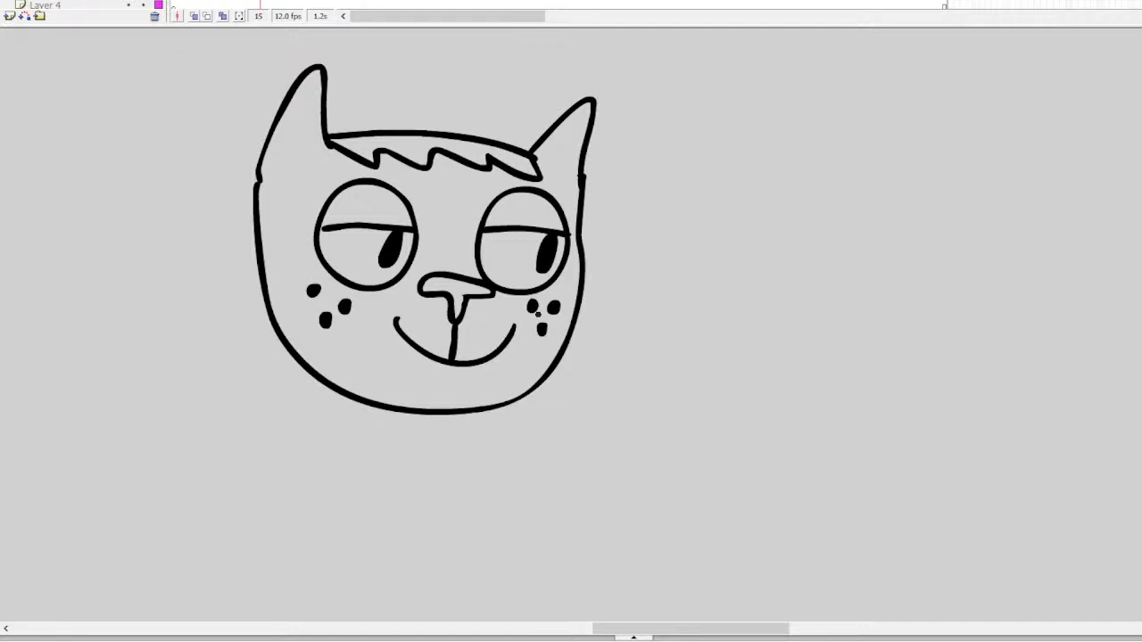
Draw a pointed shirt collar with a V-shaped neck under the chin and a rounded short sleeve beside it
mouse_move(380, 408)
left_mouse_down()
mouse_move(395, 451)
mouse_move(401, 421)
mouse_move(415, 471)
mouse_move(444, 430)
mouse_move(379, 417)
mouse_move(358, 450)
mouse_move(482, 451)
mouse_move(450, 414)
left_mouse_up()
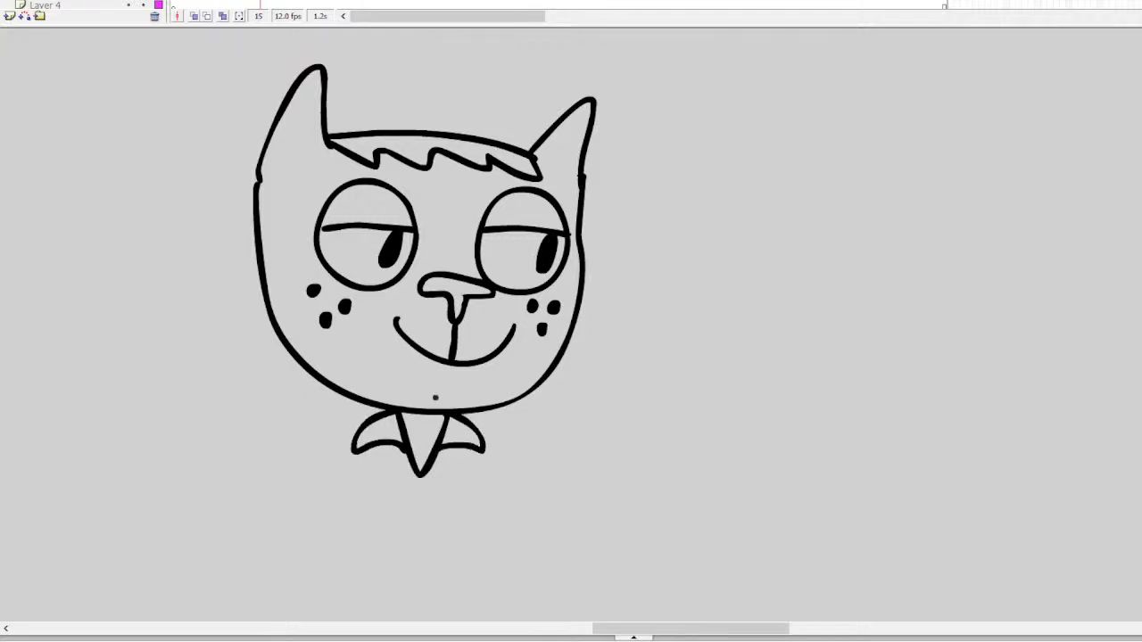
scroll(581, 195, "down", 4)
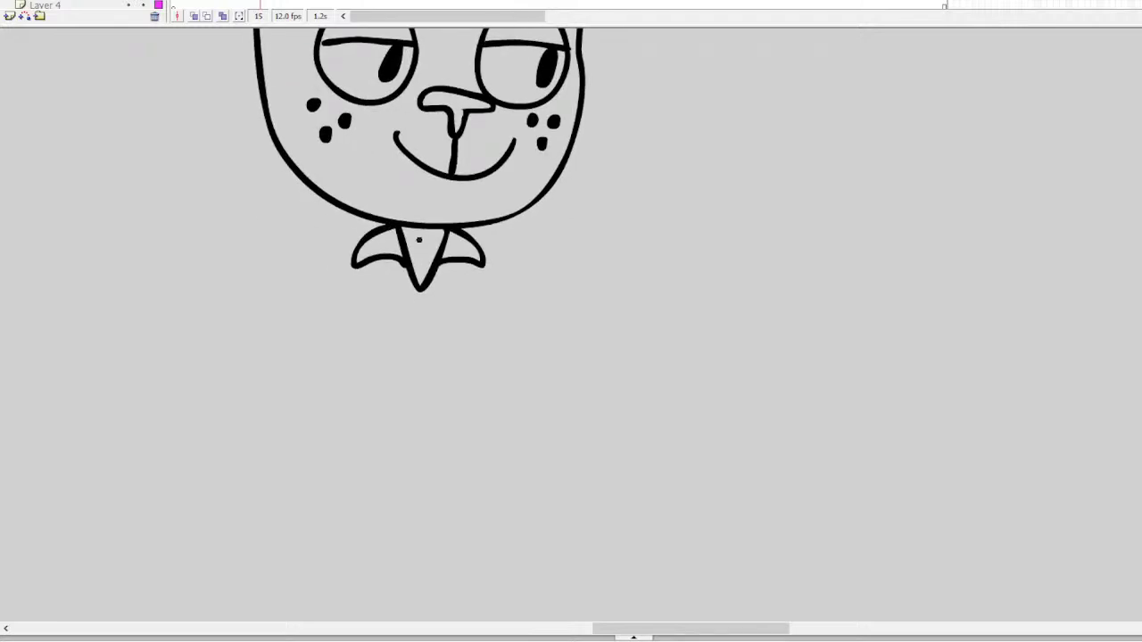
mouse_move(401, 227)
left_mouse_down()
mouse_move(344, 254)
mouse_move(331, 366)
mouse_move(387, 294)
left_mouse_up()
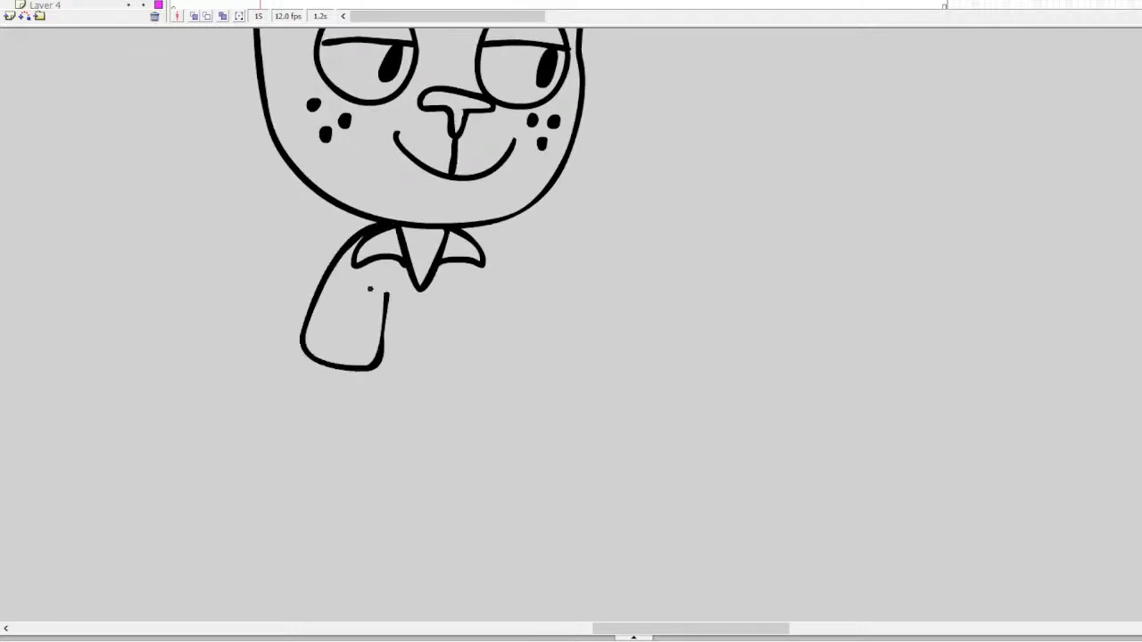
Draw a hanging arm from the sleeve, ending in a hand with three rounded fingers
left_click_drag(317, 364, 313, 427)
mouse_move(362, 371)
left_mouse_down()
mouse_move(352, 437)
mouse_move(273, 484)
mouse_move(273, 541)
mouse_move(303, 506)
left_mouse_up()
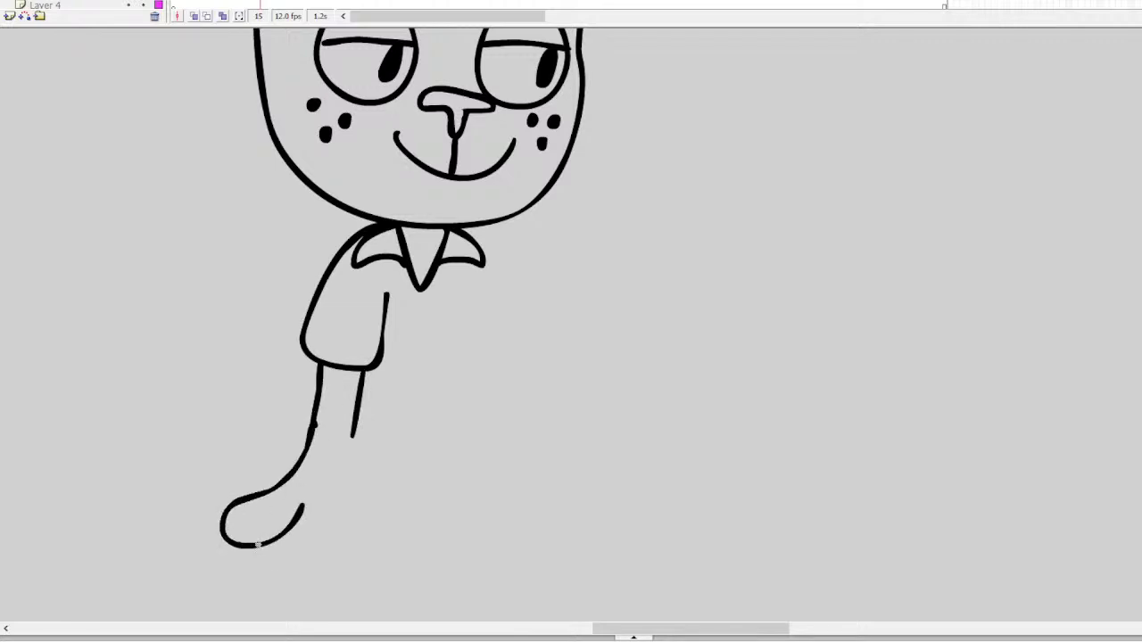
left_click_drag(255, 545, 326, 518)
mouse_move(291, 561)
left_mouse_down()
mouse_move(334, 558)
mouse_move(356, 493)
mouse_move(357, 415)
mouse_move(346, 540)
mouse_move(314, 577)
mouse_move(268, 561)
left_mouse_up()
key("ctrl+z")
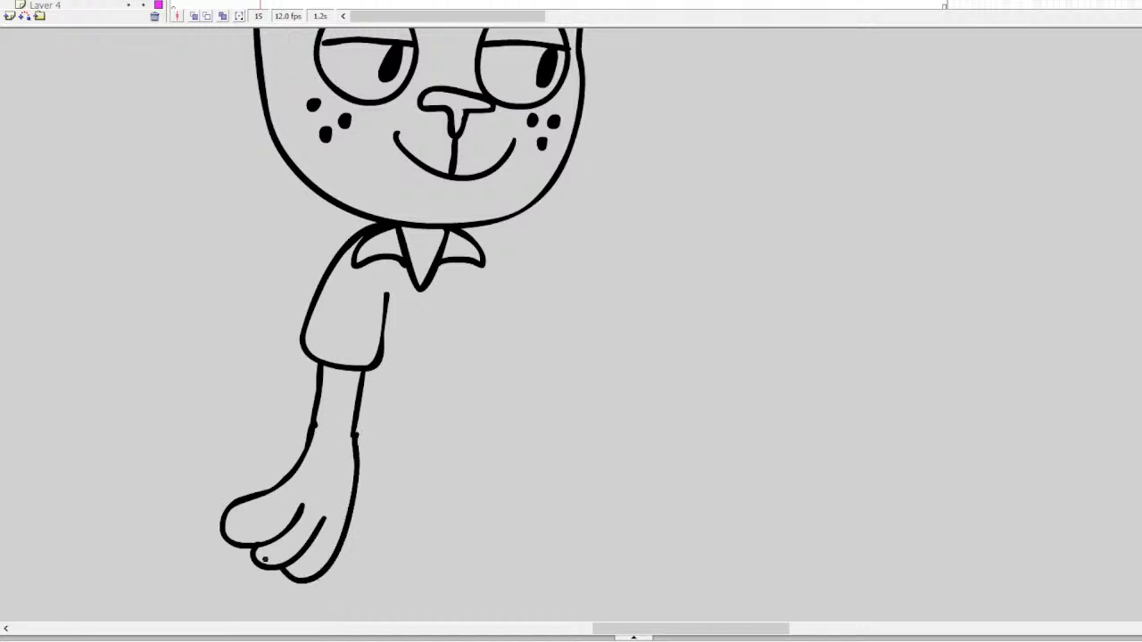
Draw the long shirt's sides and bottom hem beside the arm, and add two curved horizontal lines across the chest
left_click_drag(381, 322, 384, 521)
key("ctrl+z")
left_click_drag(378, 357, 360, 512)
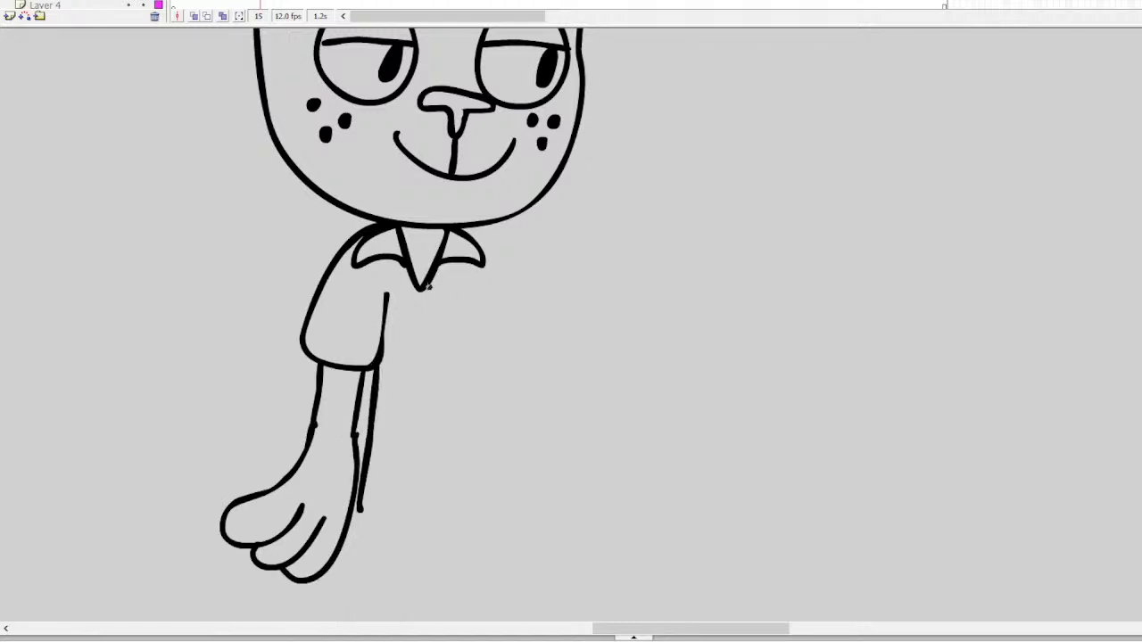
mouse_move(457, 300)
left_mouse_down()
mouse_move(454, 523)
mouse_move(403, 533)
mouse_move(355, 520)
left_mouse_up()
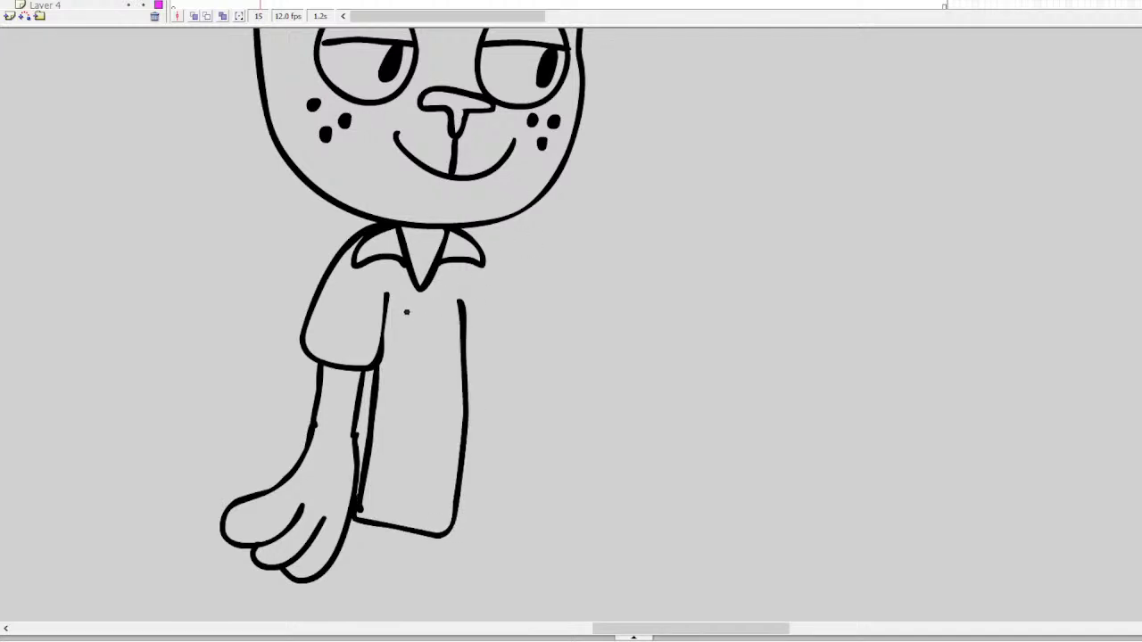
left_click_drag(390, 311, 450, 312)
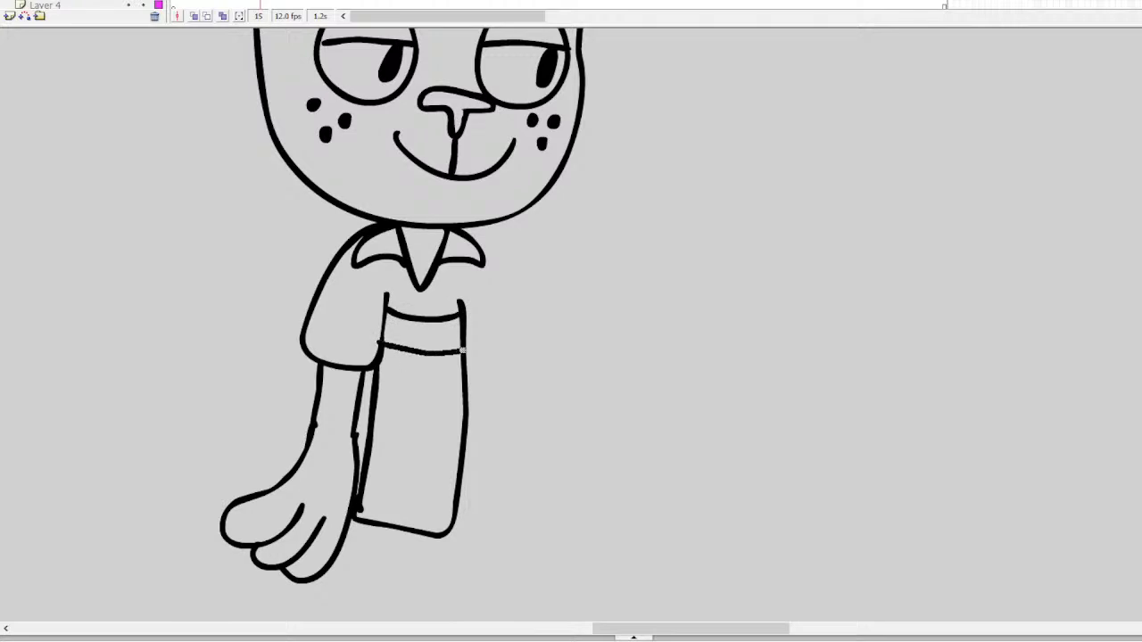
Draw more curved horizontal stripes down the cat's shirt so that they form three pairs across the torso
left_click_drag(385, 324, 458, 332)
left_click_drag(384, 351, 463, 360)
left_click_drag(383, 389, 464, 398)
key("ctrl+z")
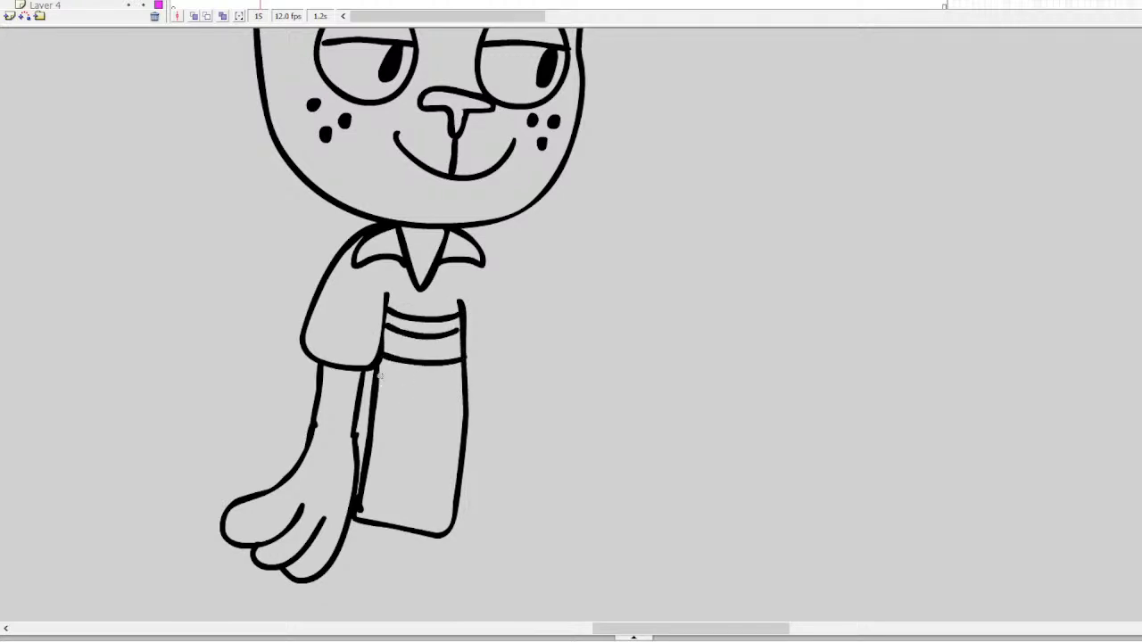
left_click_drag(379, 381, 463, 382)
left_click_drag(375, 412, 454, 410)
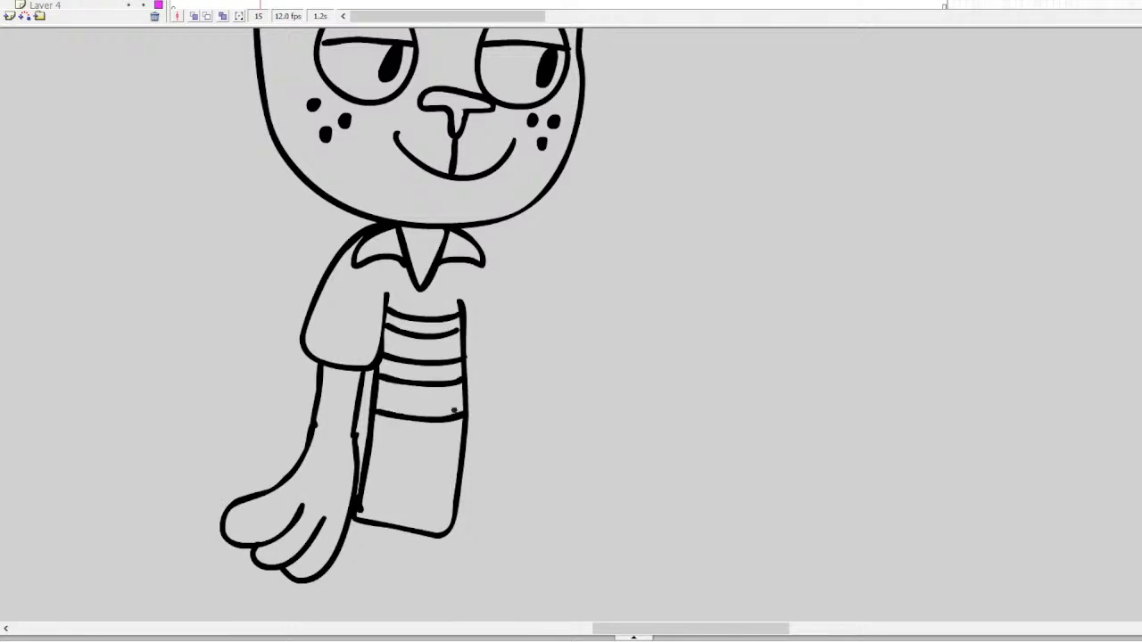
mouse_move(376, 429)
left_mouse_down()
mouse_move(446, 437)
mouse_move(462, 426)
left_mouse_up()
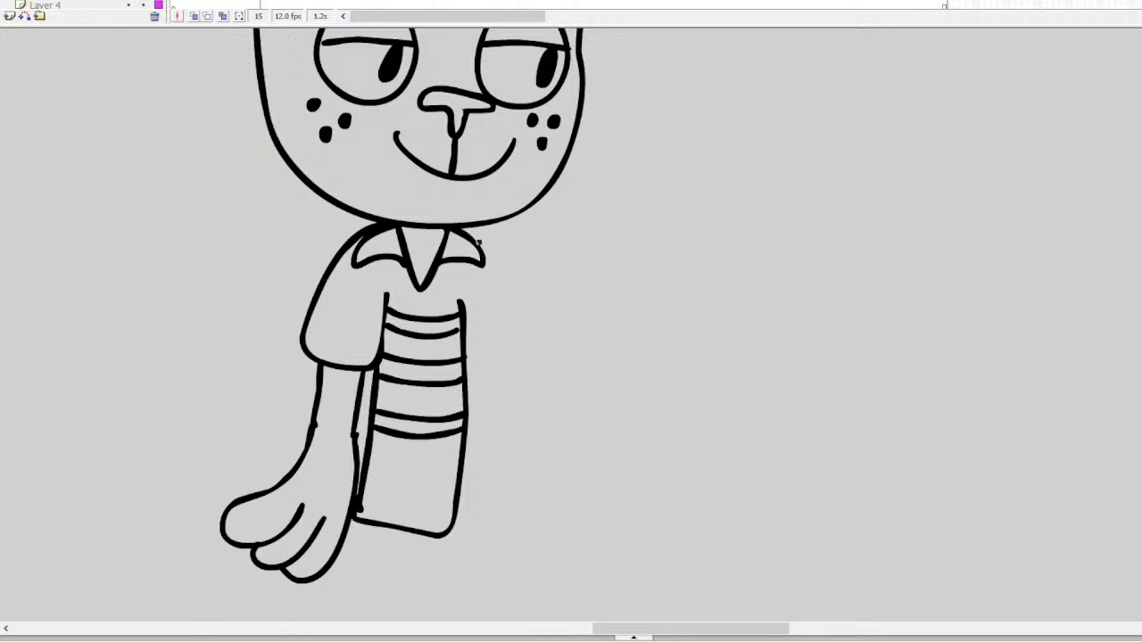
left_click_drag(478, 241, 527, 273)
scroll(571, 325, "up", 4)
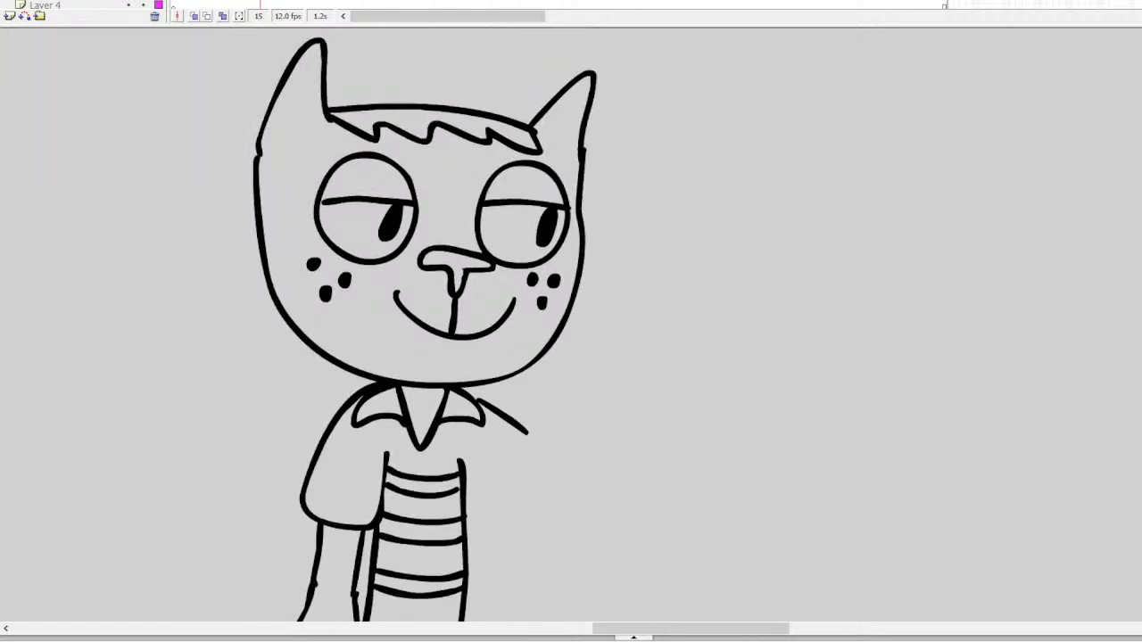
key("ctrl+z")
Draw a large round eye with a dark oval pupil beside the cat's head, with a pointed zigzag nose at its lower edge
mouse_move(821, 175)
left_mouse_down()
mouse_move(772, 237)
mouse_move(808, 303)
mouse_move(872, 290)
mouse_move(888, 249)
mouse_move(876, 205)
mouse_move(826, 170)
mouse_move(809, 187)
mouse_move(831, 181)
mouse_move(804, 187)
mouse_move(773, 244)
mouse_move(800, 307)
mouse_move(857, 311)
mouse_move(892, 264)
mouse_move(873, 199)
mouse_move(843, 178)
mouse_move(807, 188)
mouse_move(771, 236)
mouse_move(797, 302)
mouse_move(859, 303)
mouse_move(897, 252)
mouse_move(838, 184)
left_mouse_up()
key("ctrl+z")
key("ctrl+z")
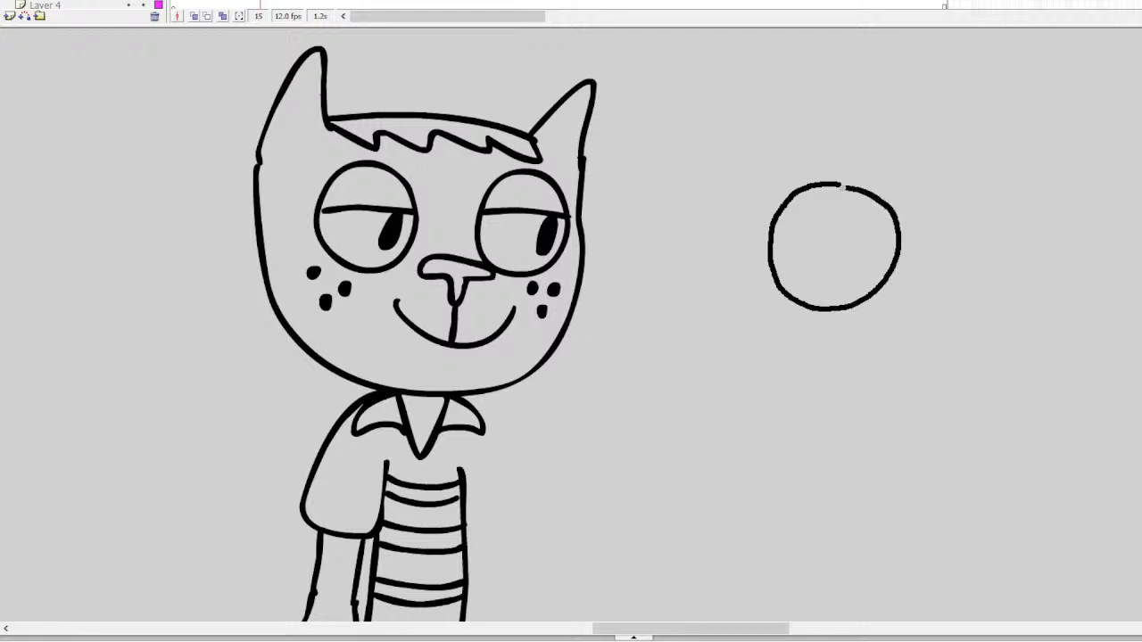
mouse_move(791, 250)
left_mouse_down()
mouse_move(772, 294)
mouse_move(726, 282)
mouse_move(725, 322)
left_mouse_up()
key("ctrl+z")
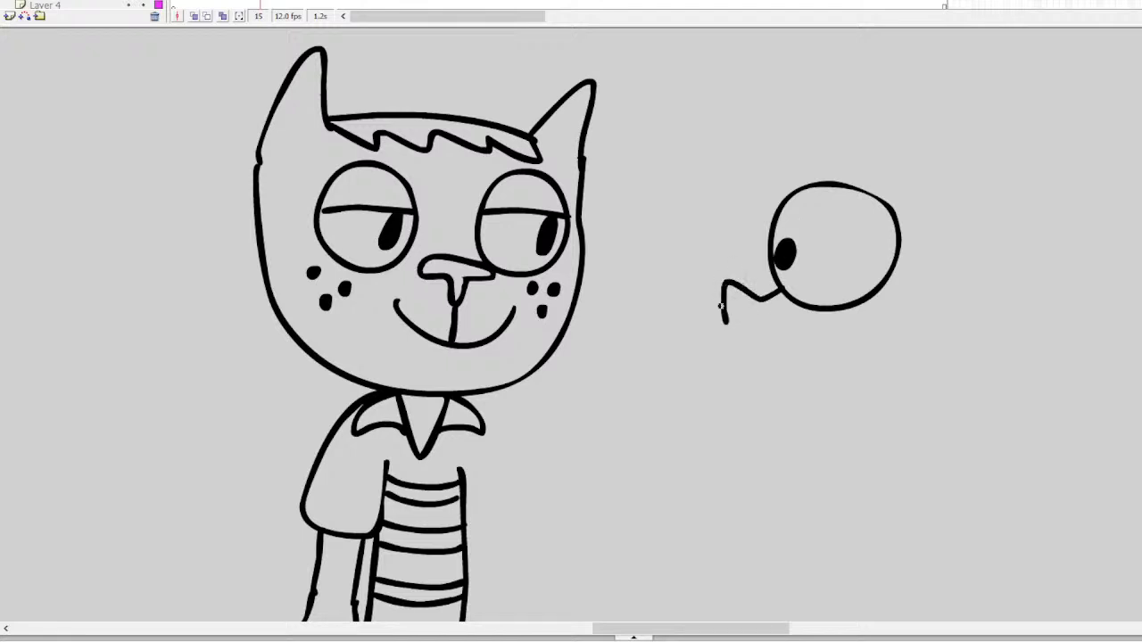
key("ctrl+z")
mouse_move(784, 290)
left_mouse_down()
mouse_move(748, 299)
mouse_move(737, 325)
left_mouse_up()
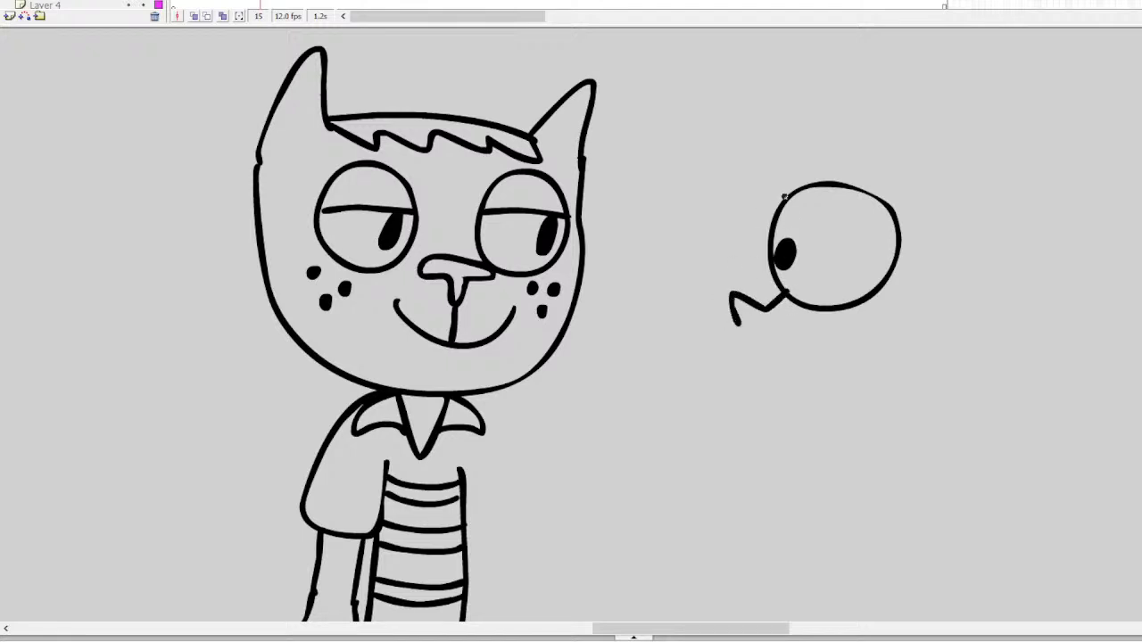
Draw a second round eye tucked behind the first, fill in its pupil, and add eyelashes at both outer edges
mouse_move(785, 198)
left_mouse_down()
mouse_move(744, 177)
mouse_move(696, 200)
mouse_move(680, 258)
mouse_move(731, 302)
left_mouse_up()
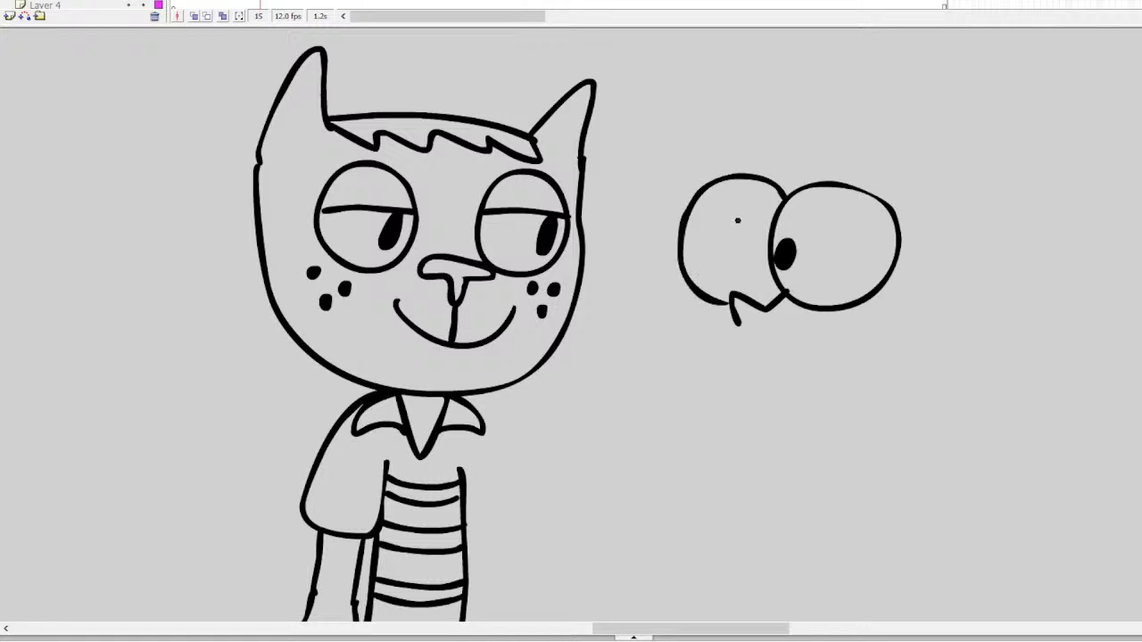
left_click_drag(693, 254, 689, 253)
mouse_move(901, 243)
left_mouse_down()
mouse_move(924, 228)
mouse_move(906, 251)
left_mouse_up()
left_click_drag(678, 234, 657, 220)
left_click_drag(678, 241, 655, 249)
Draw a wide open grin with upper teeth and a tongue, and curve the jaw line around it
mouse_move(732, 340)
left_mouse_down()
mouse_move(806, 350)
mouse_move(883, 313)
mouse_move(880, 354)
mouse_move(832, 404)
mouse_move(773, 398)
mouse_move(735, 352)
mouse_move(769, 370)
mouse_move(883, 346)
mouse_move(787, 360)
mouse_move(867, 356)
mouse_move(816, 403)
left_mouse_up()
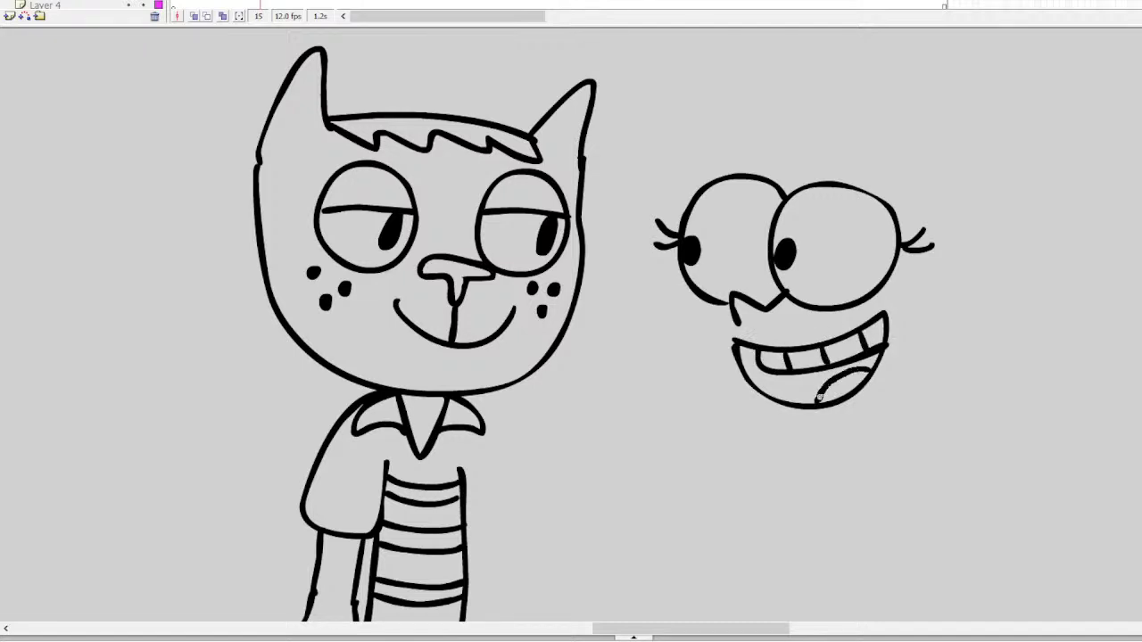
mouse_move(684, 286)
left_mouse_down()
mouse_move(680, 404)
mouse_move(699, 419)
mouse_move(680, 369)
mouse_move(729, 418)
mouse_move(785, 433)
mouse_move(898, 404)
left_mouse_up()
key("ctrl+z")
Draw scalloped bangs across the forehead above the eyes, with a short line joining them to the face
scroll(662, 114, "down", 5)
scroll(662, 114, "up", 5)
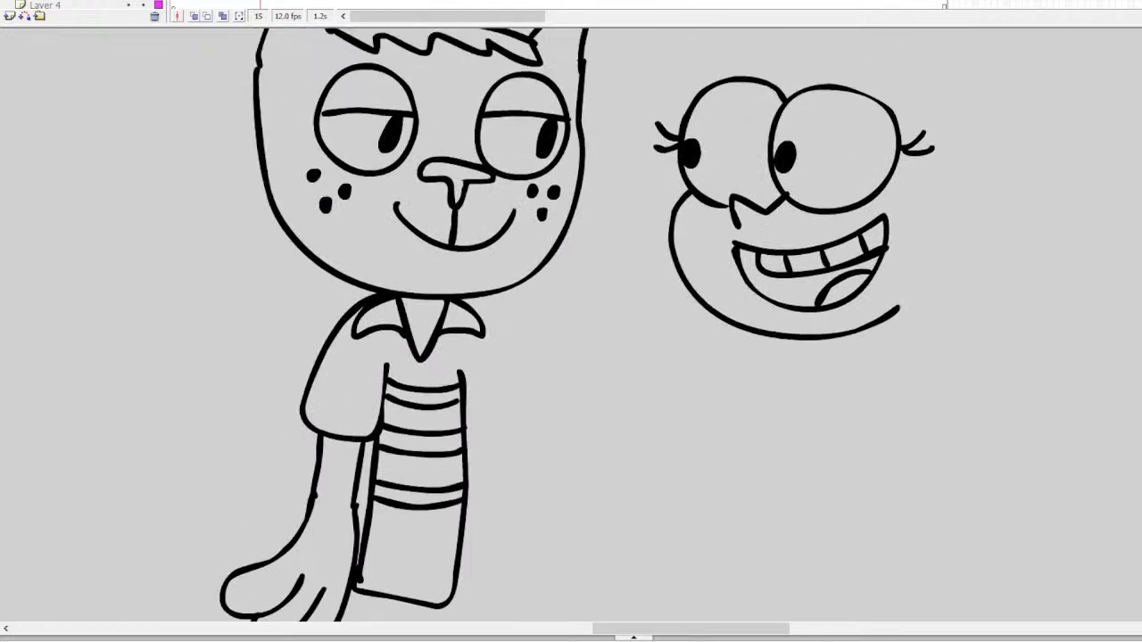
mouse_move(664, 116)
left_mouse_down()
mouse_move(627, 166)
mouse_move(781, 143)
mouse_move(812, 175)
mouse_move(901, 195)
mouse_move(944, 168)
left_mouse_up()
mouse_move(686, 176)
left_mouse_down()
mouse_move(596, 380)
mouse_move(601, 414)
mouse_move(641, 406)
left_mouse_up()
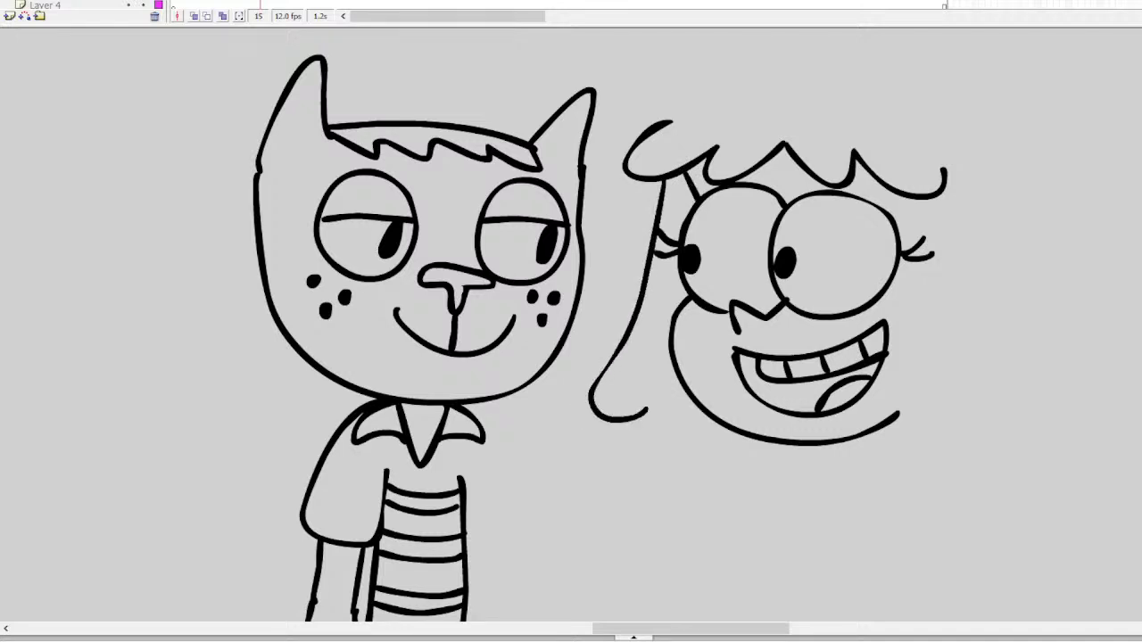
scroll(557, 215, "up", 2)
mouse_move(643, 132)
left_mouse_down()
mouse_move(963, 157)
mouse_move(990, 176)
mouse_move(1008, 223)
left_mouse_up()
key("ctrl+z")
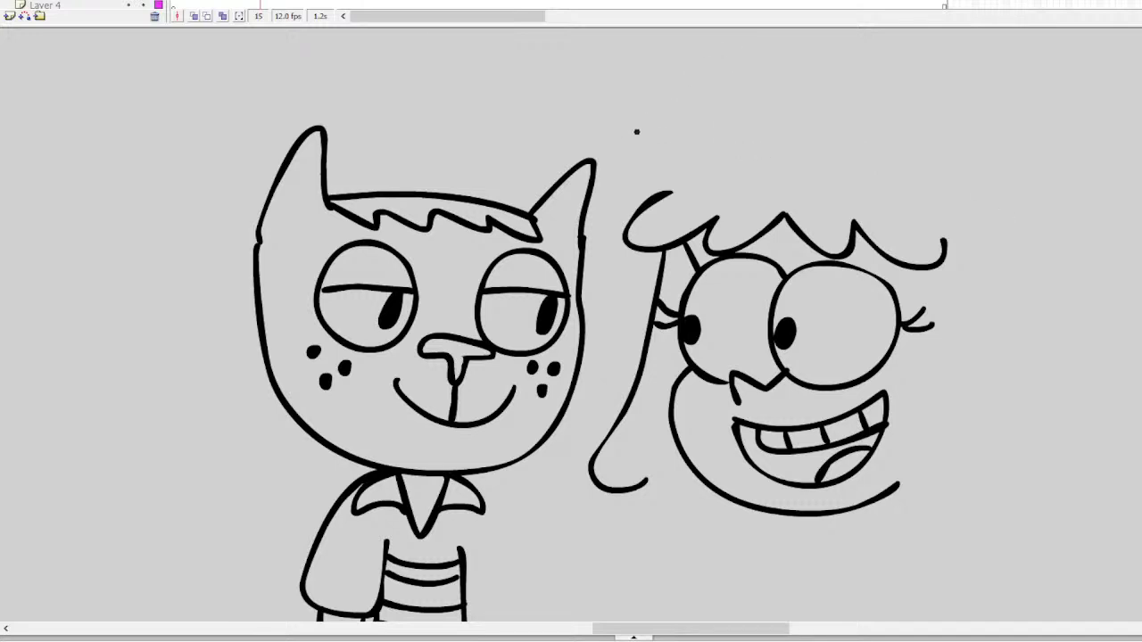
mouse_move(639, 135)
left_mouse_down()
mouse_move(606, 169)
mouse_move(576, 297)
left_mouse_up()
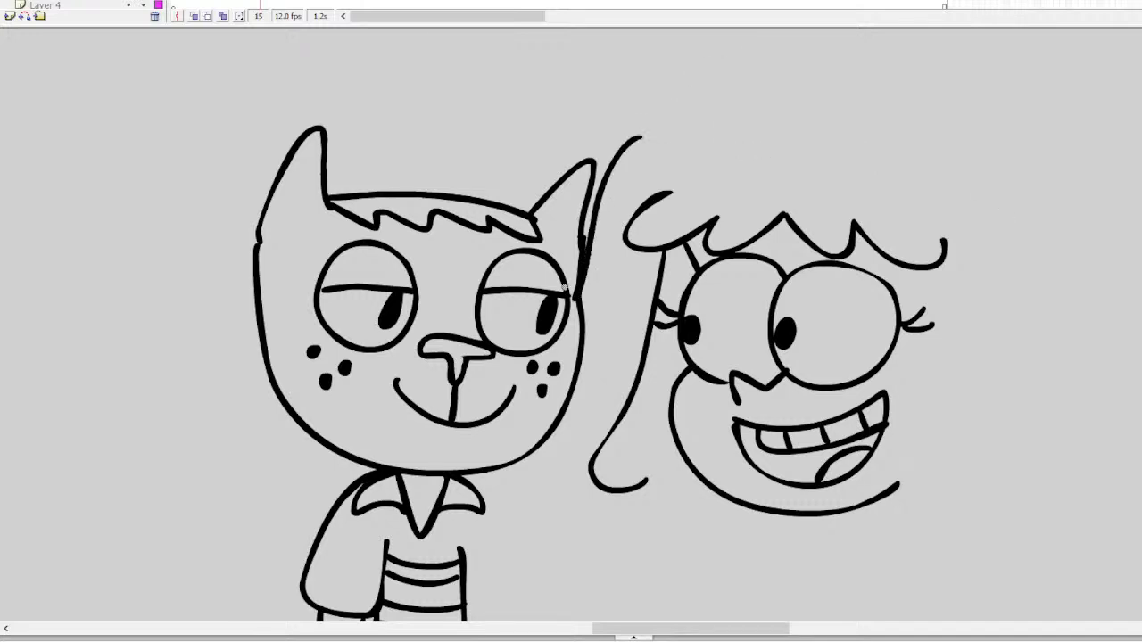
key("ctrl+z")
key("ctrl+z")
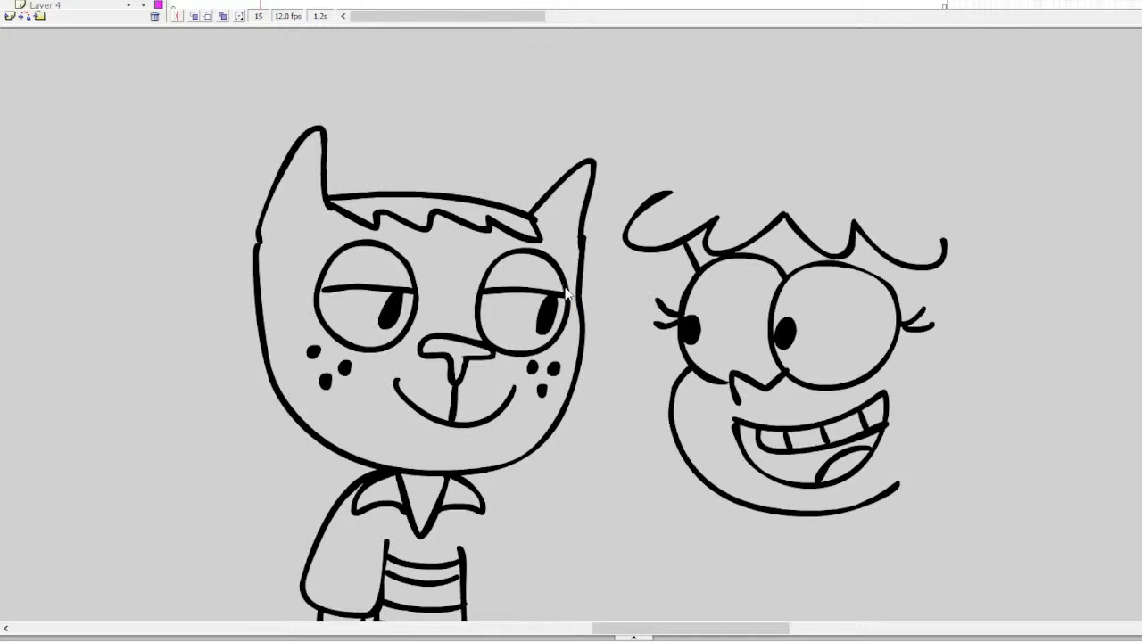
Outline the big hair around the girl's head and add an ear with a round drop earring between the jaw and a jagged side lock
mouse_move(644, 146)
left_mouse_down()
mouse_move(598, 276)
mouse_move(624, 339)
mouse_move(637, 304)
mouse_move(603, 212)
mouse_move(582, 294)
mouse_move(633, 283)
mouse_move(576, 463)
mouse_move(712, 161)
mouse_move(910, 161)
mouse_move(1014, 205)
mouse_move(1066, 365)
mouse_move(1030, 473)
left_mouse_up()
key("ctrl+z")
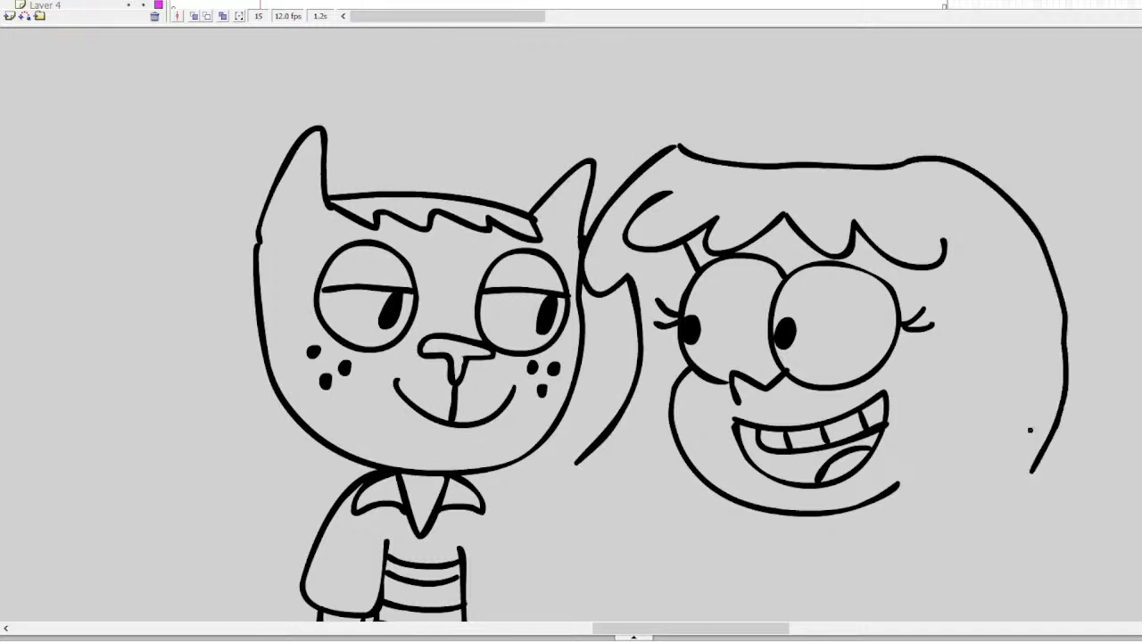
mouse_move(935, 353)
left_mouse_down()
mouse_move(999, 361)
mouse_move(961, 406)
mouse_move(959, 388)
mouse_move(957, 437)
mouse_move(978, 451)
mouse_move(937, 421)
mouse_move(894, 489)
left_mouse_up()
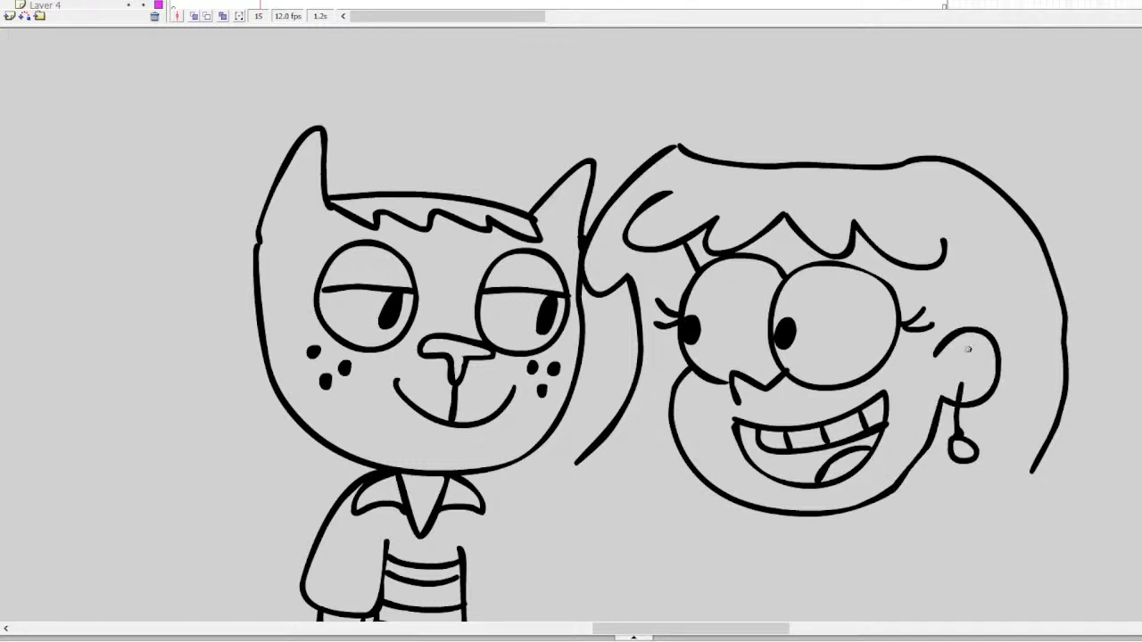
left_click_drag(968, 349, 976, 376)
mouse_move(911, 265)
left_mouse_down()
mouse_move(908, 303)
mouse_move(929, 323)
left_mouse_up()
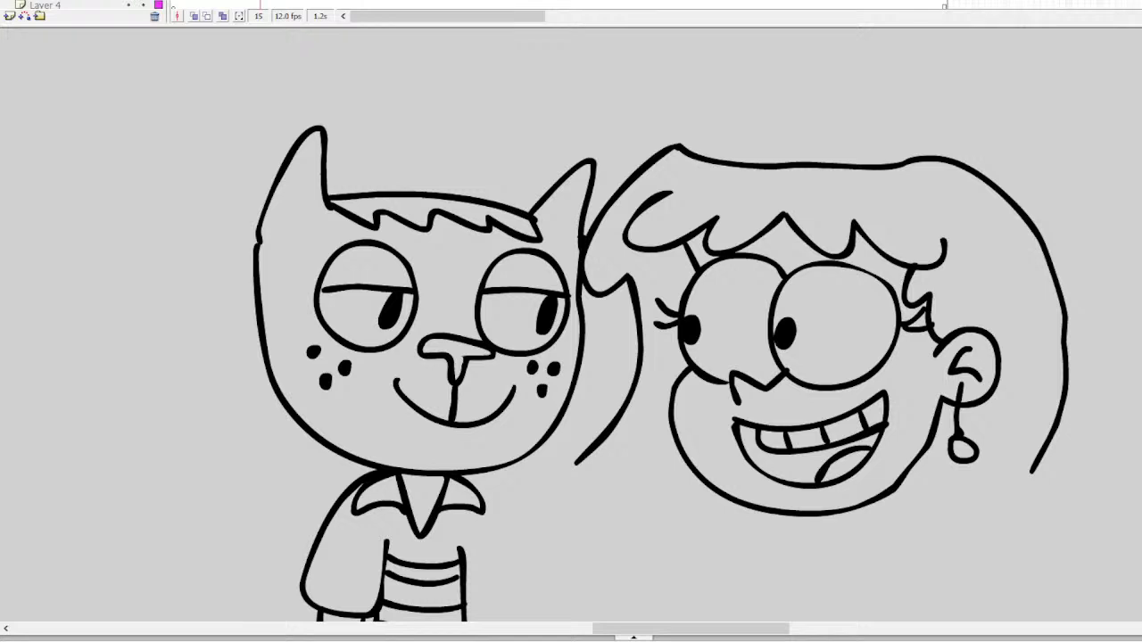
Draw the girl's short neck and a bent arm whose fingers wrap around a book held at her chest
scroll(571, 321, "down", 5)
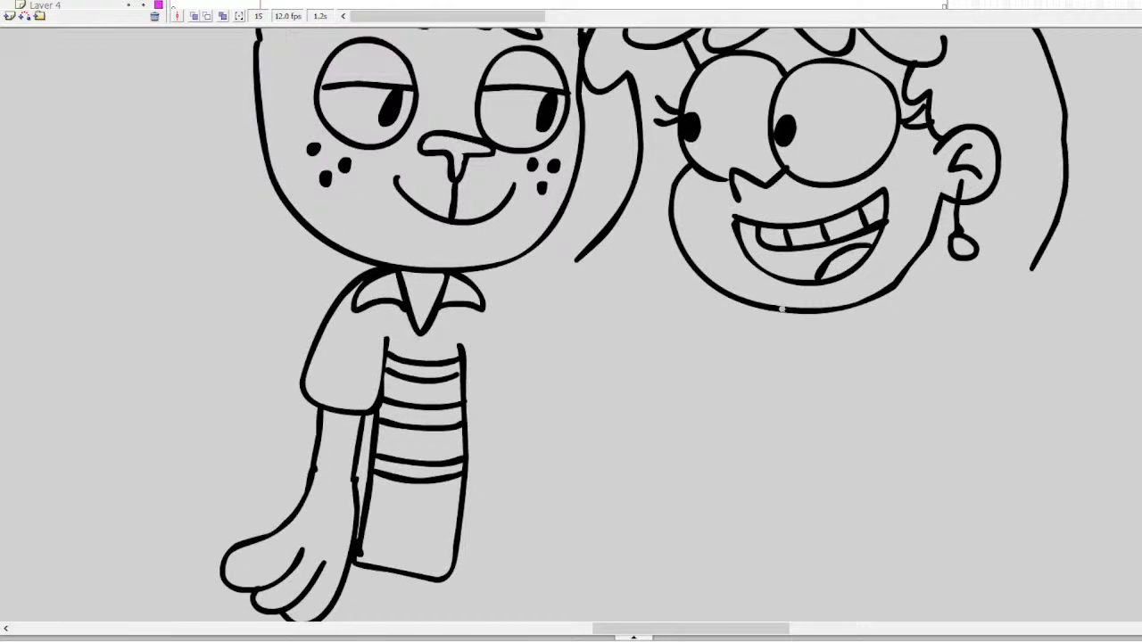
mouse_move(799, 313)
left_mouse_down()
mouse_move(823, 344)
mouse_move(835, 312)
mouse_move(750, 347)
mouse_move(689, 434)
left_mouse_up()
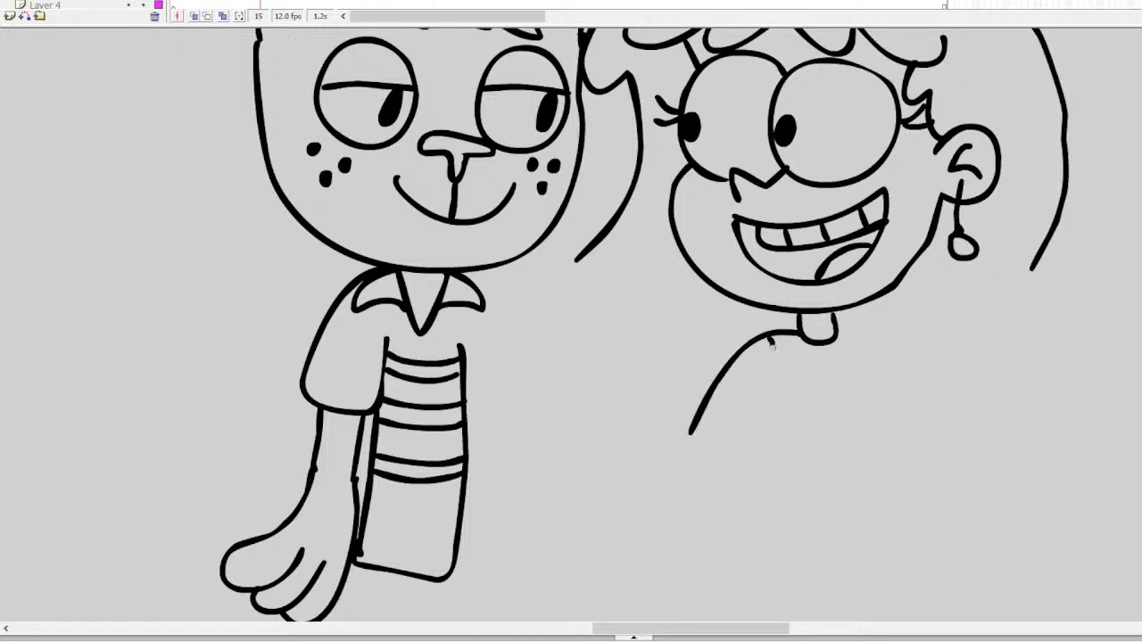
mouse_move(771, 343)
left_mouse_down()
mouse_move(746, 428)
mouse_move(782, 450)
mouse_move(809, 406)
mouse_move(839, 444)
mouse_move(894, 446)
mouse_move(906, 469)
mouse_move(896, 489)
mouse_move(840, 493)
left_mouse_up()
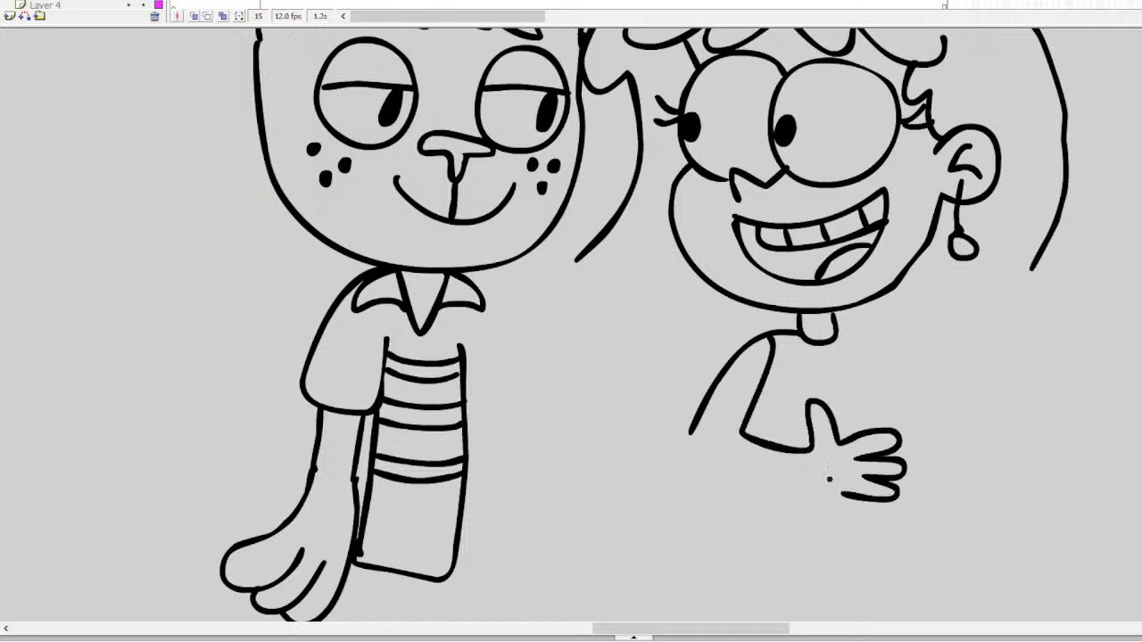
mouse_move(826, 397)
left_mouse_down()
mouse_move(849, 382)
mouse_move(847, 439)
left_mouse_up()
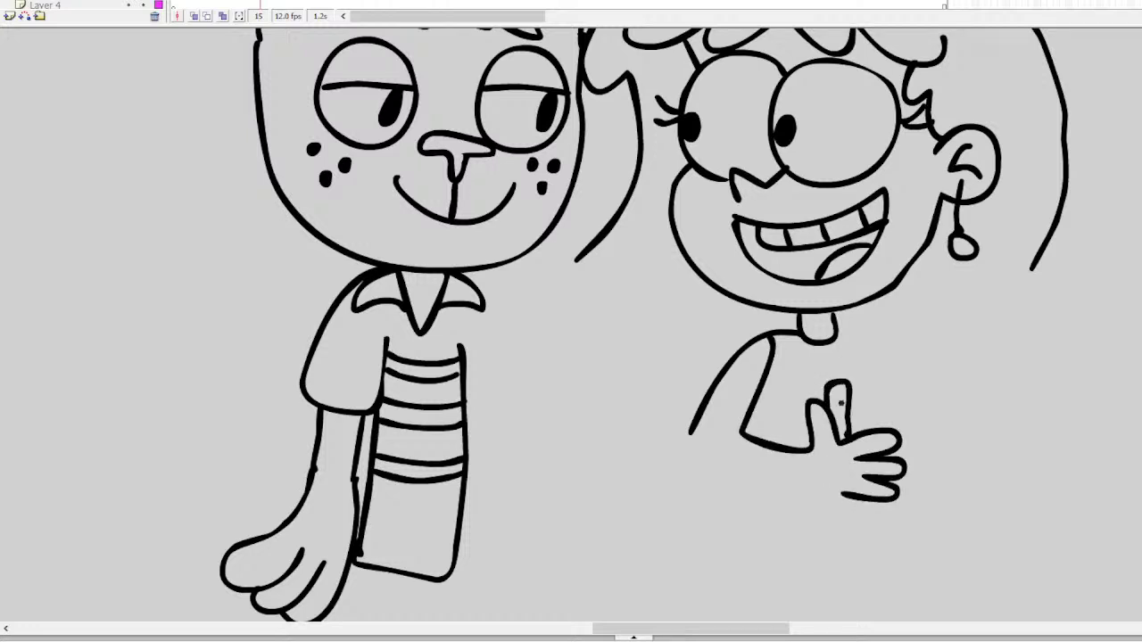
mouse_move(849, 378)
left_mouse_down()
mouse_move(883, 376)
mouse_move(917, 426)
mouse_move(919, 509)
mouse_move(854, 512)
mouse_move(782, 491)
mouse_move(694, 450)
mouse_move(686, 417)
left_mouse_up()
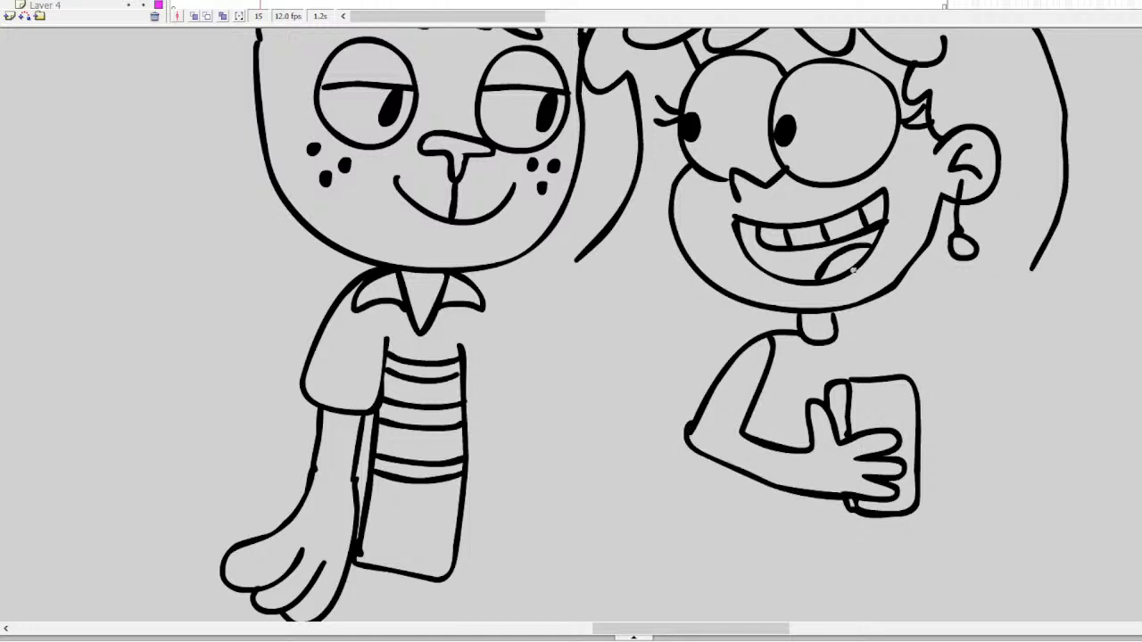
Erase the girl's upper arm and redraw it as a slimmer shape from the neck to the elbow
mouse_move(765, 331)
left_mouse_down()
mouse_move(797, 326)
mouse_move(742, 350)
mouse_move(764, 369)
mouse_move(754, 406)
left_mouse_up()
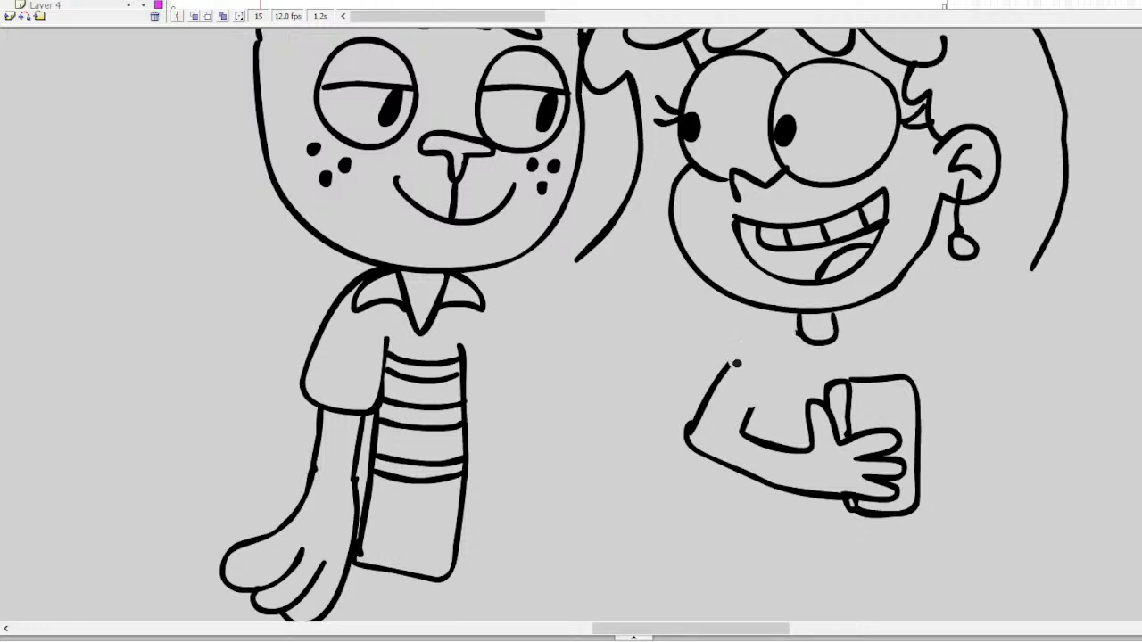
mouse_move(739, 359)
left_mouse_down()
mouse_move(695, 421)
mouse_move(747, 416)
mouse_move(746, 429)
mouse_move(767, 351)
mouse_move(803, 338)
mouse_move(801, 350)
left_mouse_up()
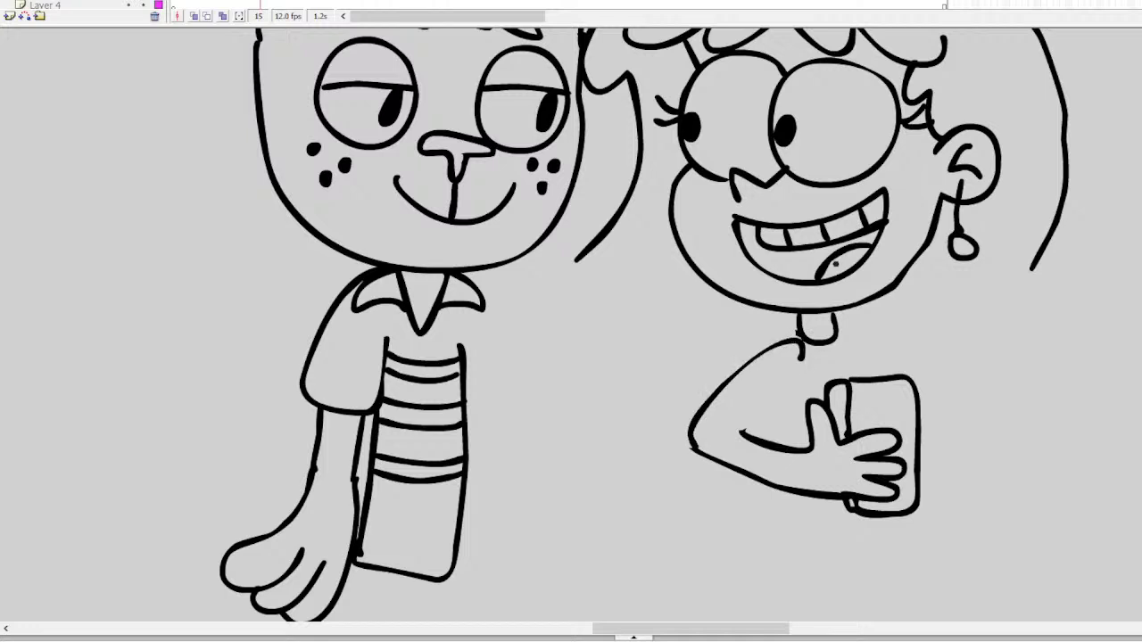
key("ctrl+z")
mouse_move(702, 452)
left_mouse_down()
mouse_move(694, 406)
mouse_move(772, 341)
mouse_move(800, 349)
mouse_move(740, 434)
left_mouse_up()
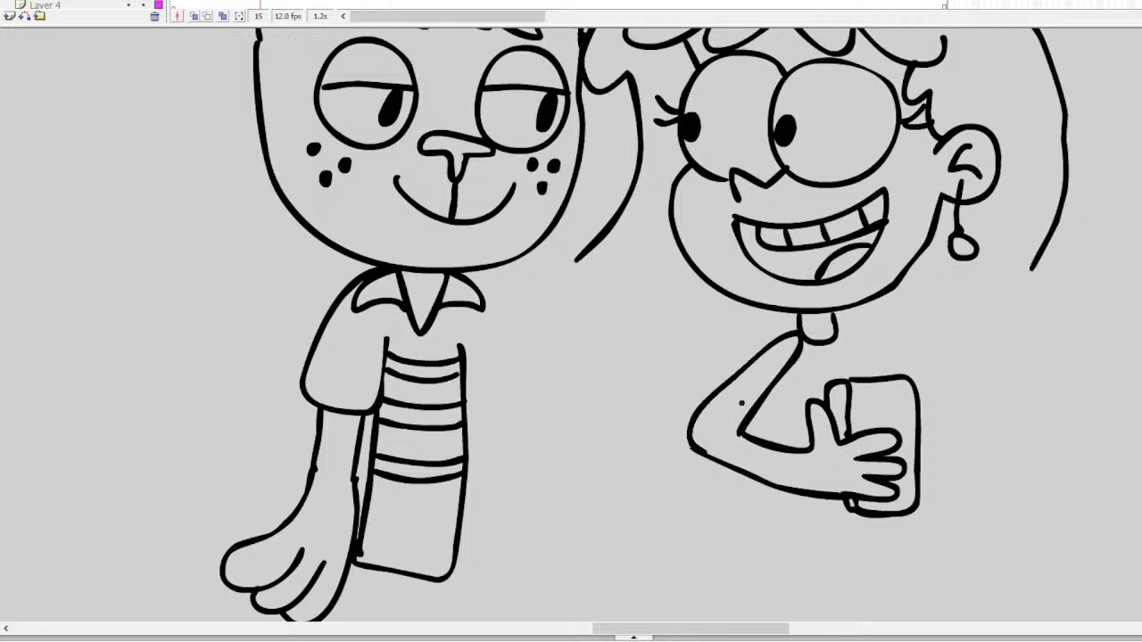
Draw the girl's other shoulder, the chest lines beside the book, and the torso side inside the bent arm
mouse_move(837, 356)
left_mouse_down()
mouse_move(848, 380)
mouse_move(802, 393)
left_mouse_up()
mouse_move(835, 335)
left_mouse_down()
mouse_move(856, 344)
mouse_move(871, 377)
left_mouse_up()
left_click_drag(776, 386, 783, 442)
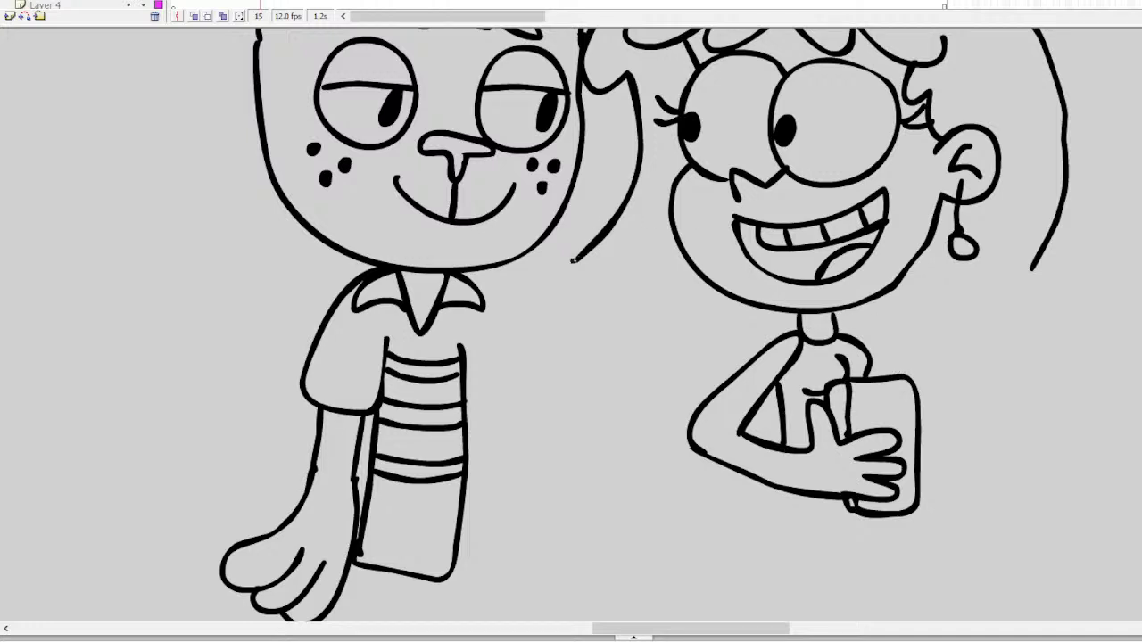
Close both sides of the girl's hair with wavy lower edges reaching the shoulders, and erase the leftover line end
mouse_move(572, 260)
left_mouse_down()
mouse_move(575, 323)
mouse_move(733, 328)
mouse_move(739, 349)
left_mouse_up()
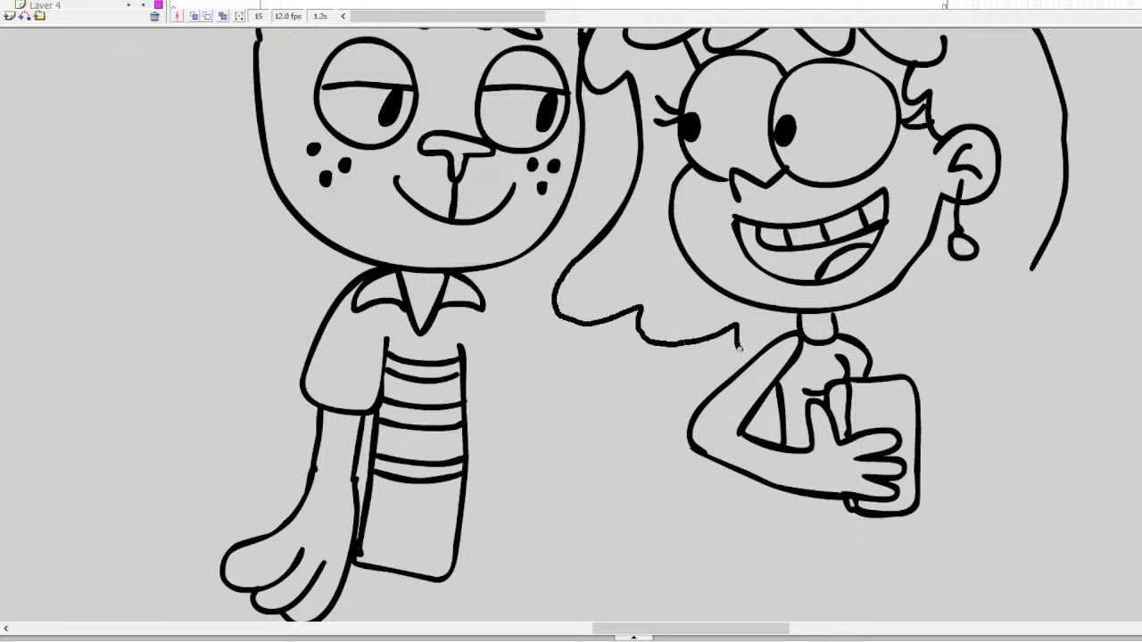
mouse_move(1068, 172)
left_mouse_down()
mouse_move(1034, 314)
mouse_move(870, 353)
left_mouse_up()
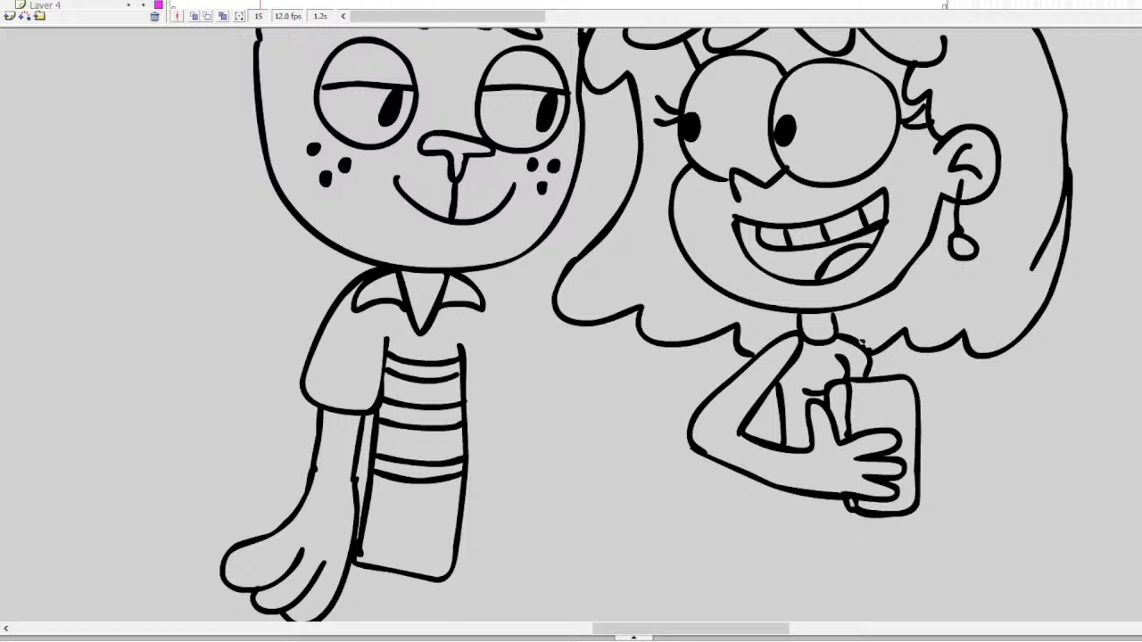
mouse_move(1016, 255)
left_mouse_down()
mouse_move(1032, 242)
mouse_move(1032, 255)
mouse_move(1058, 184)
mouse_move(1061, 219)
left_mouse_up()
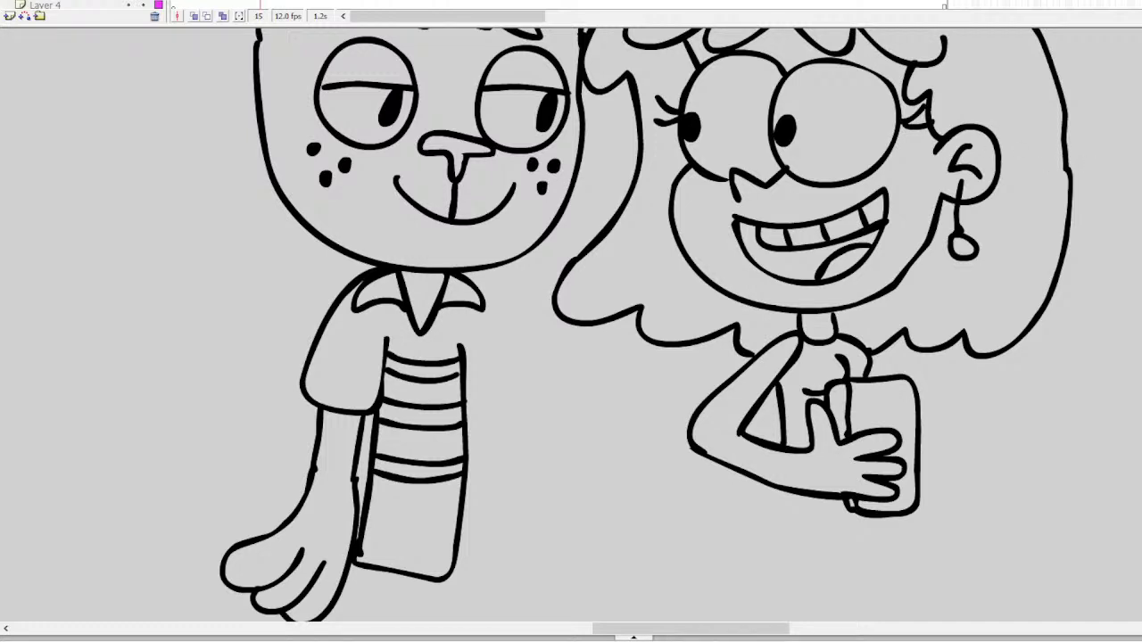
Add the far arm's line behind the book and draw the girl's waist with flared shorts below it
scroll(571, 321, "down", 3)
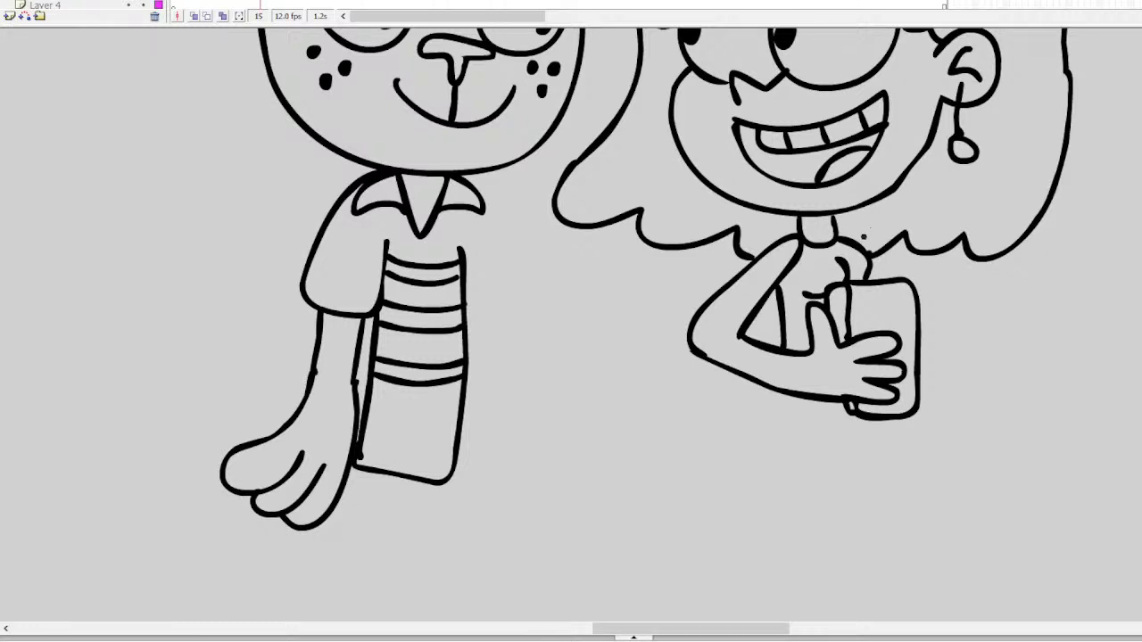
left_click_drag(862, 236, 883, 259)
scroll(901, 238, "down", 3)
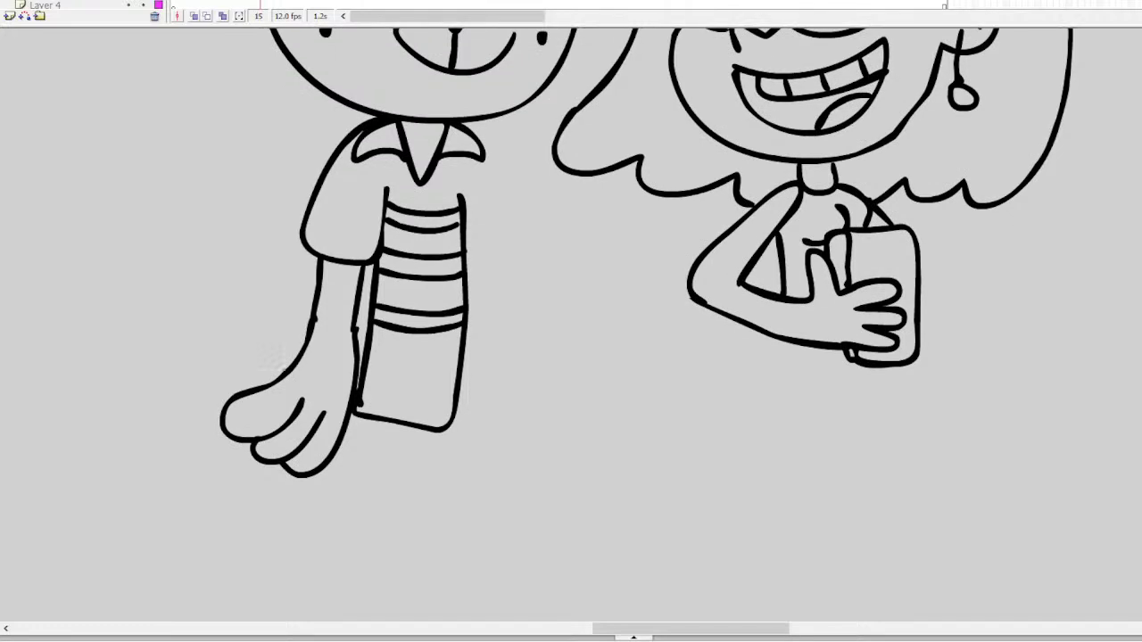
mouse_move(778, 331)
left_mouse_down()
mouse_move(775, 391)
mouse_move(844, 406)
mouse_move(839, 342)
left_mouse_up()
mouse_move(769, 404)
left_mouse_down()
mouse_move(734, 448)
mouse_move(807, 415)
mouse_move(772, 407)
mouse_move(749, 464)
mouse_move(812, 433)
left_mouse_up()
key("ctrl+z")
mouse_move(851, 400)
left_mouse_down()
mouse_move(869, 415)
mouse_move(863, 466)
mouse_move(815, 438)
left_mouse_up()
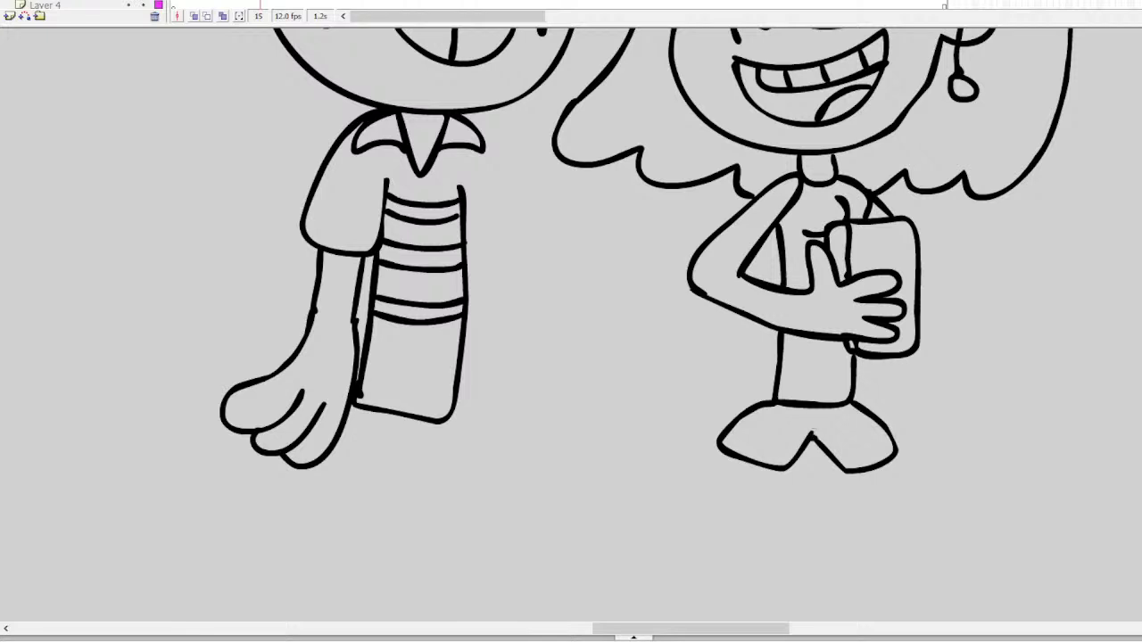
Draw the cat's two striding trouser legs below the shirt, closing each leg with a hem line
scroll(811, 434, "down", 4)
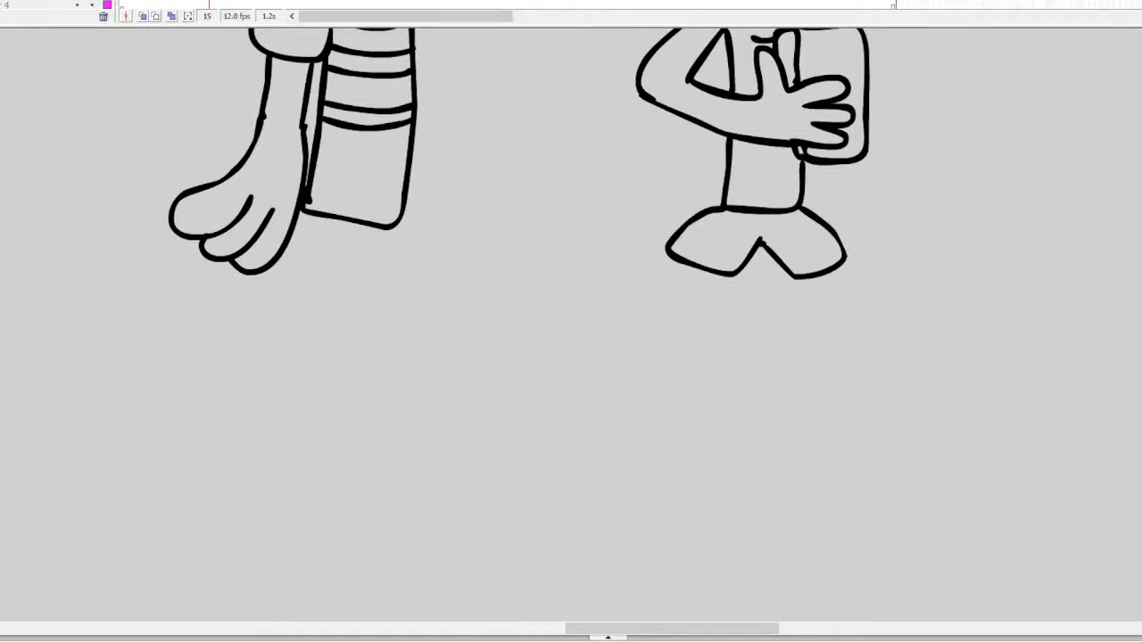
left_click_drag(396, 228, 475, 400)
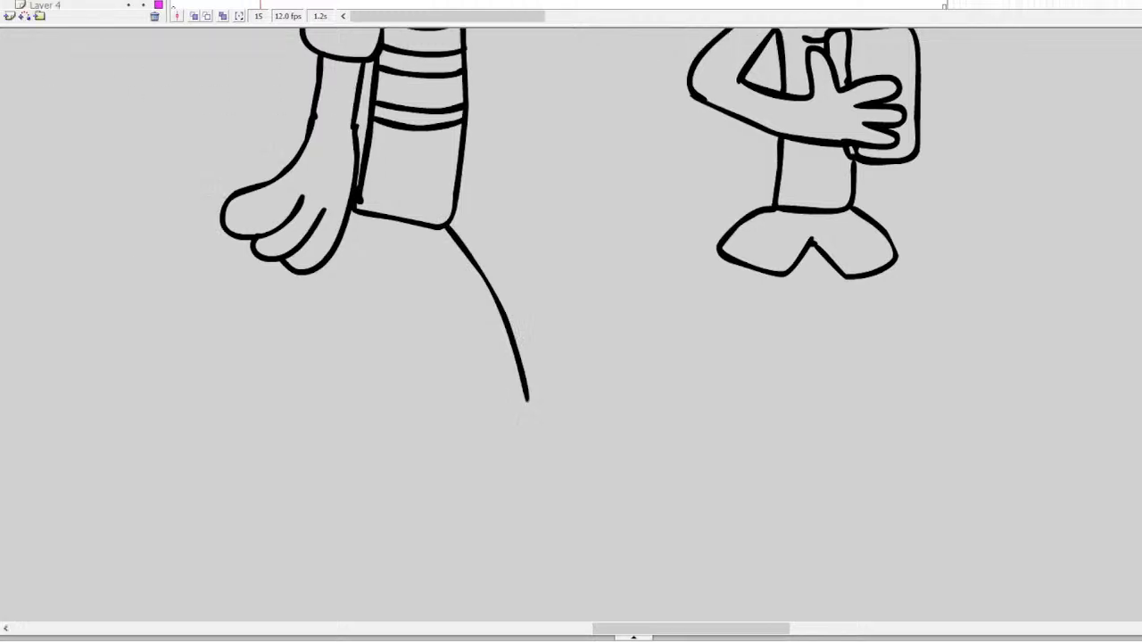
mouse_move(390, 249)
left_mouse_down()
mouse_move(422, 285)
mouse_move(475, 409)
left_mouse_up()
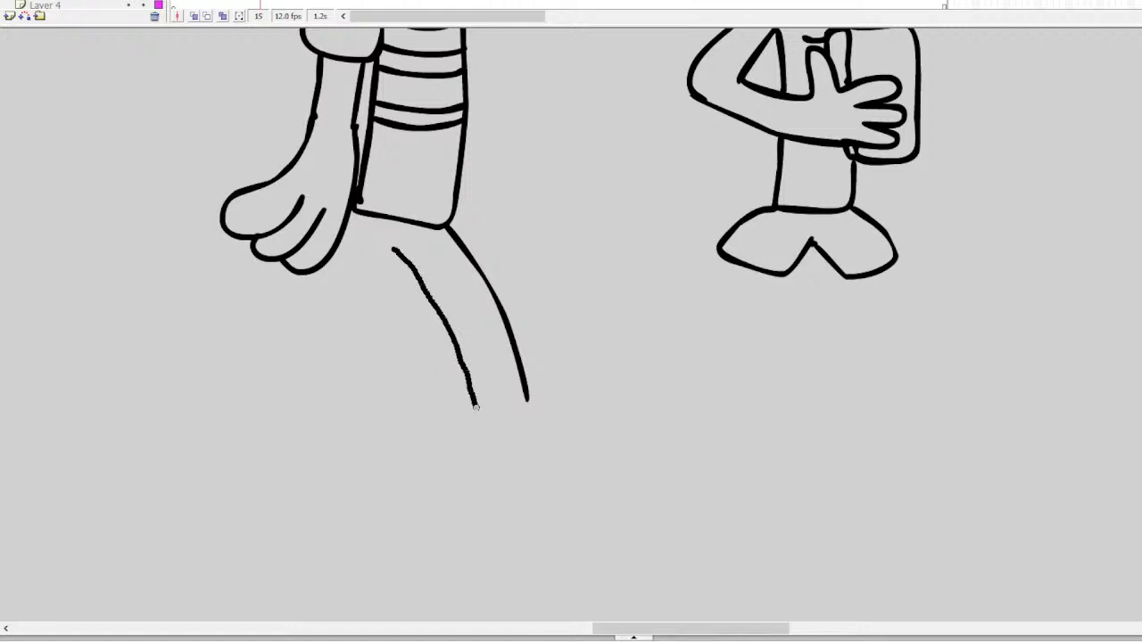
mouse_move(398, 249)
left_mouse_down()
mouse_move(344, 321)
mouse_move(257, 384)
left_mouse_up()
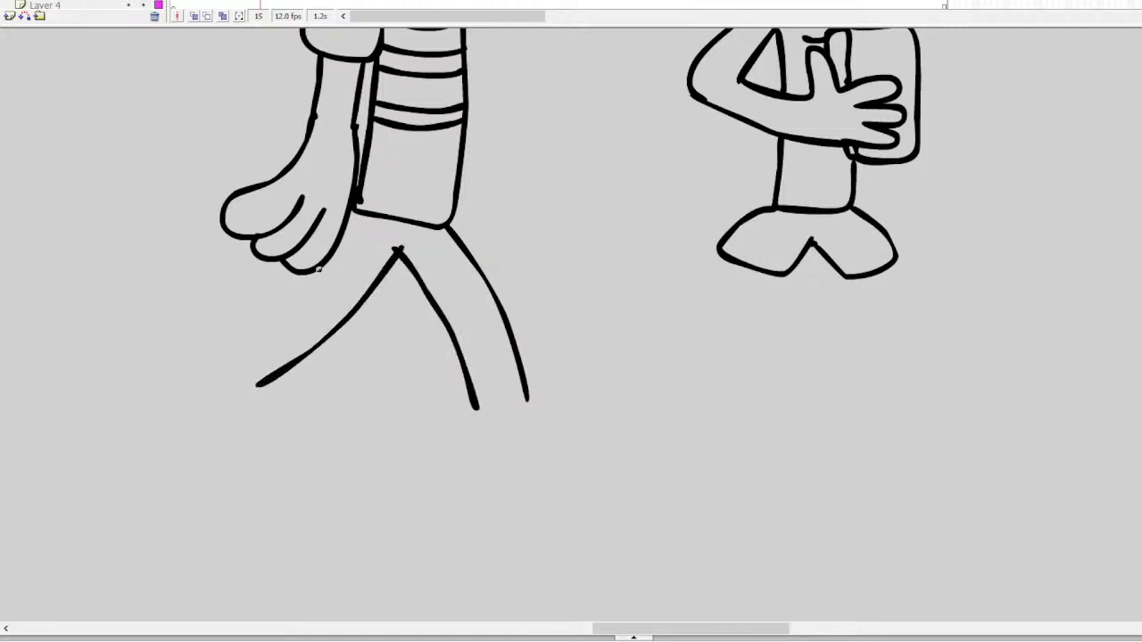
mouse_move(319, 270)
left_mouse_down()
mouse_move(200, 332)
mouse_move(234, 375)
mouse_move(254, 375)
left_mouse_up()
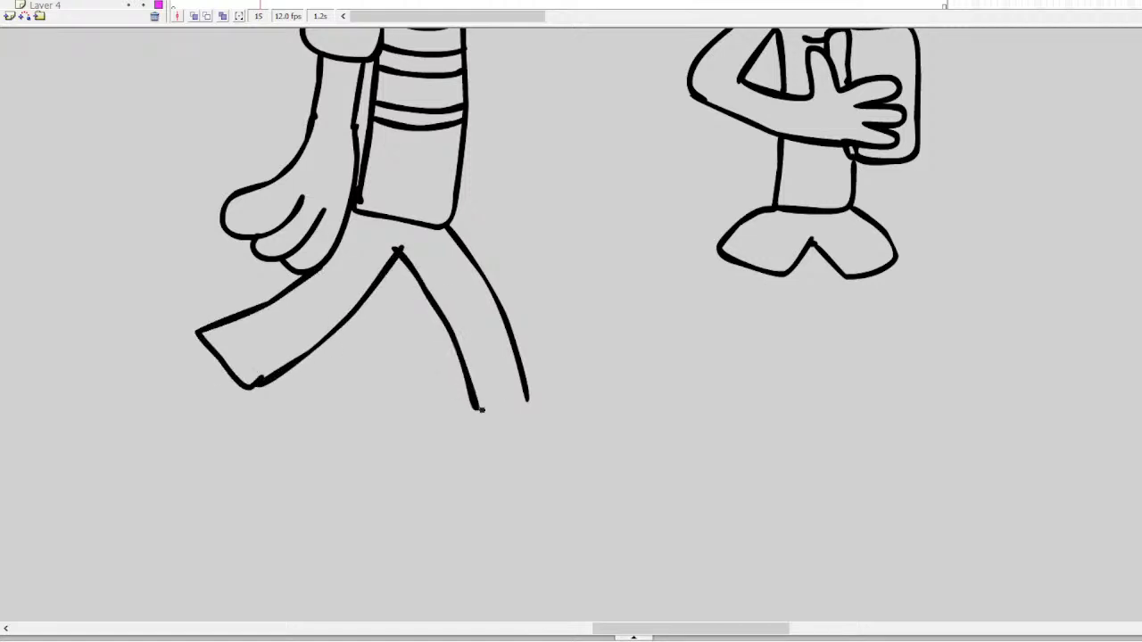
mouse_move(481, 409)
left_mouse_down()
mouse_move(527, 413)
mouse_move(529, 398)
left_mouse_up()
Draw a tilted rounded shoe on the cat's back leg and a flat rounded shoe on the front leg
mouse_move(195, 335)
left_mouse_down()
mouse_move(209, 433)
mouse_move(275, 463)
mouse_move(239, 382)
left_mouse_up()
key("ctrl+z")
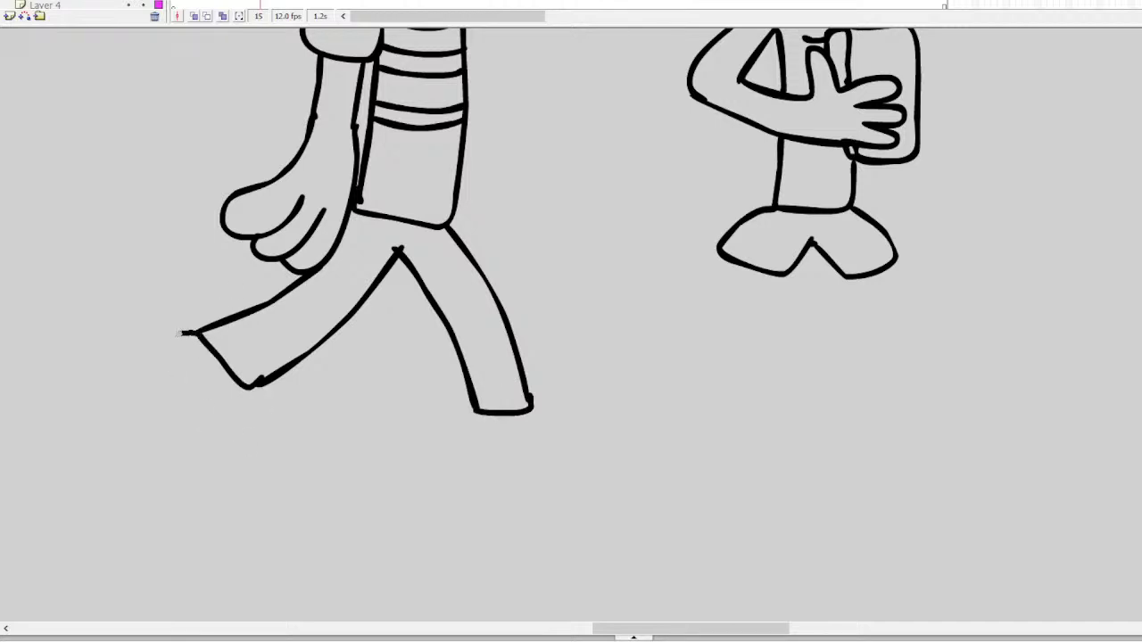
mouse_move(182, 333)
left_mouse_down()
mouse_move(185, 466)
mouse_move(254, 388)
left_mouse_up()
mouse_move(473, 409)
left_mouse_down()
mouse_move(465, 486)
mouse_move(641, 486)
mouse_move(616, 429)
mouse_move(527, 404)
left_mouse_up()
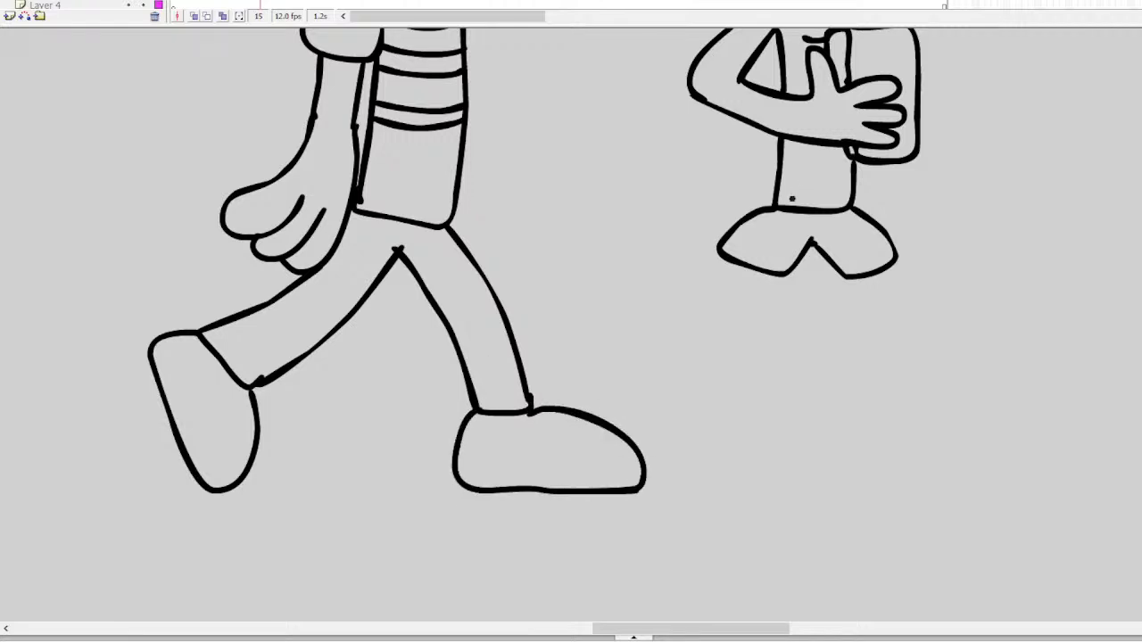
mouse_move(730, 261)
left_mouse_down()
mouse_move(668, 357)
mouse_move(698, 321)
mouse_move(684, 362)
left_mouse_up()
key("ctrl+z")
left_click_drag(772, 277, 730, 361)
left_click_drag(852, 277, 908, 393)
mouse_move(891, 263)
left_mouse_down()
mouse_move(950, 361)
mouse_move(956, 399)
left_mouse_up()
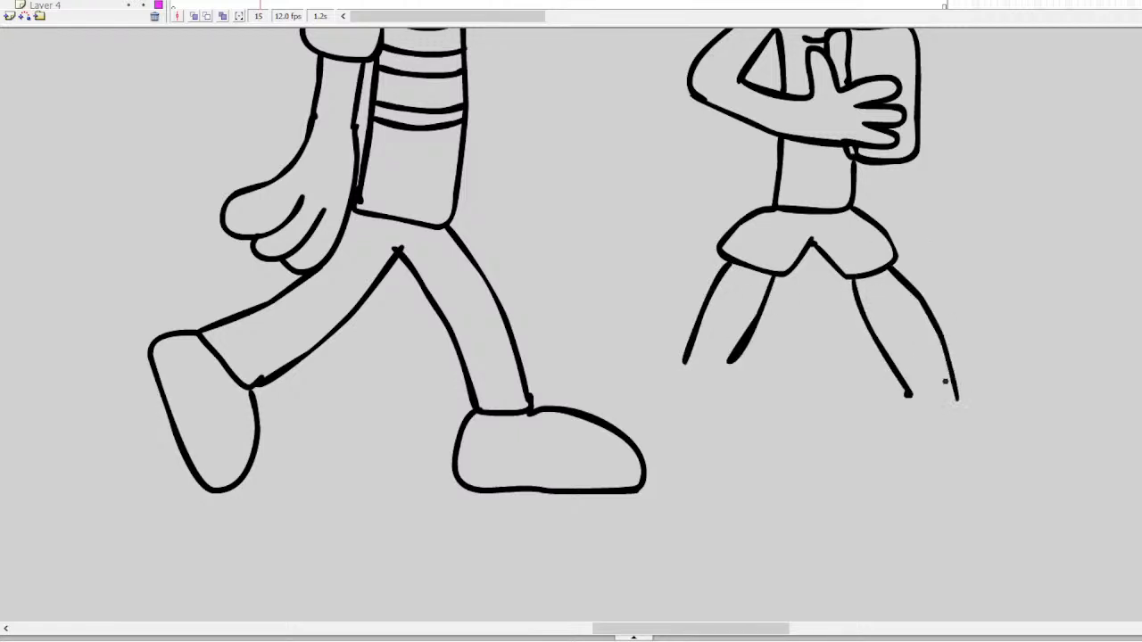
key("ctrl+z")
key("ctrl+z")
key("ctrl+z")
key("ctrl+z")
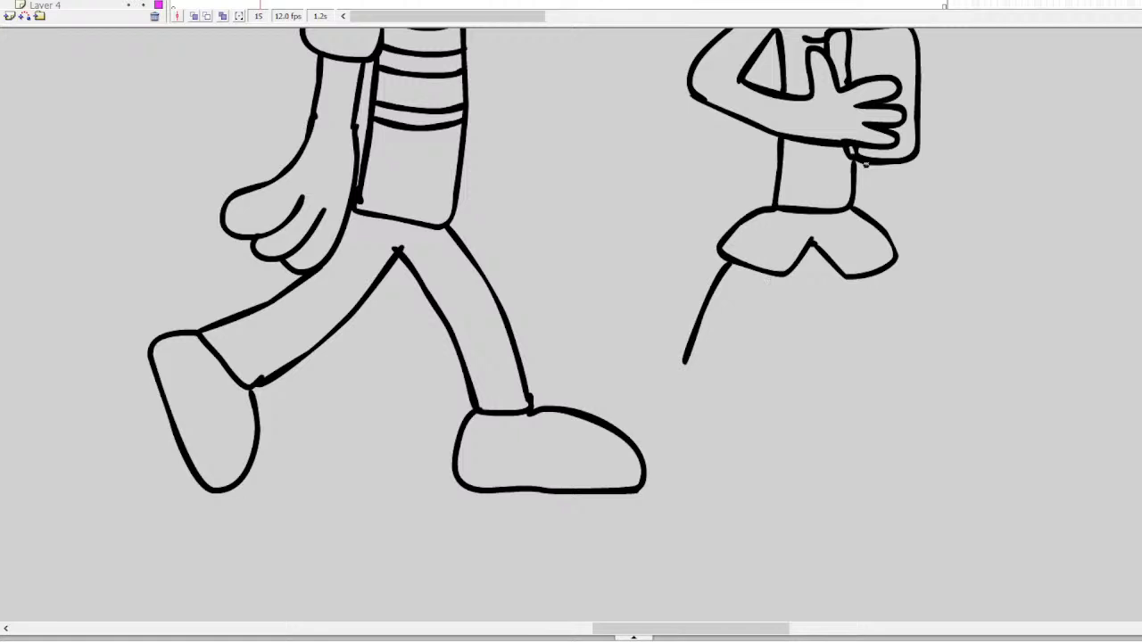
Redraw the inner leg edges of the girl's shorts with a narrower gap and add the two lines of her back leg
left_click_drag(814, 230, 788, 276)
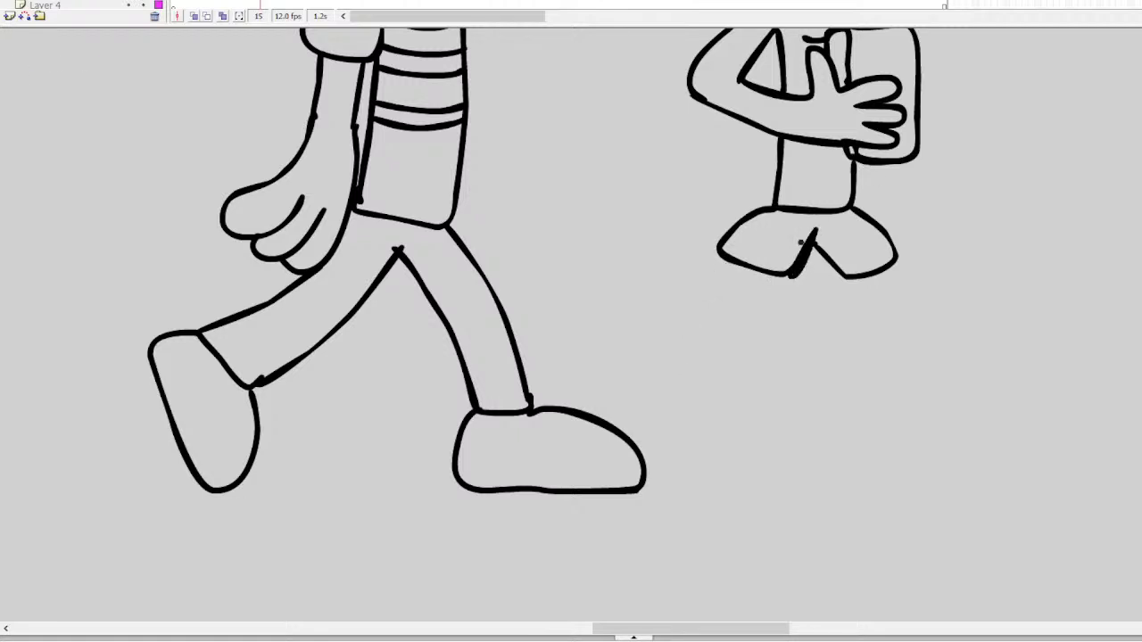
mouse_move(803, 234)
left_mouse_down()
mouse_move(782, 274)
mouse_move(819, 245)
mouse_move(849, 274)
mouse_move(800, 281)
mouse_move(797, 266)
mouse_move(787, 287)
mouse_move(810, 247)
mouse_move(799, 279)
mouse_move(760, 267)
left_mouse_up()
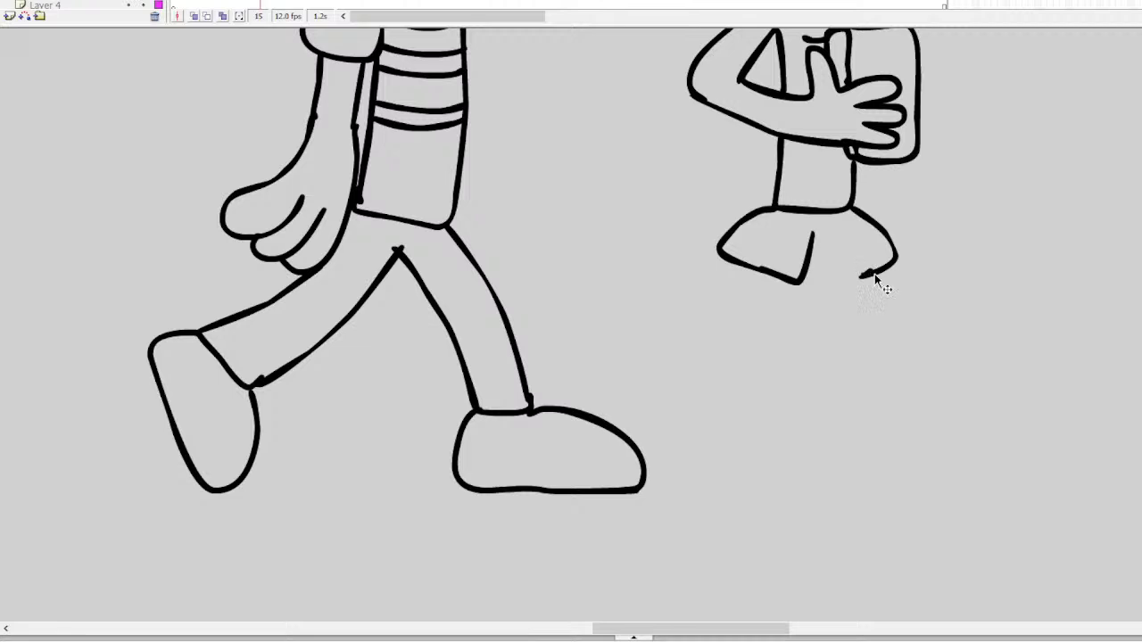
mouse_move(867, 276)
left_mouse_down()
mouse_move(840, 282)
mouse_move(809, 237)
left_mouse_up()
left_click_drag(784, 284, 714, 421)
mouse_move(737, 261)
left_mouse_down()
mouse_move(656, 446)
mouse_move(752, 452)
mouse_move(714, 421)
left_mouse_up()
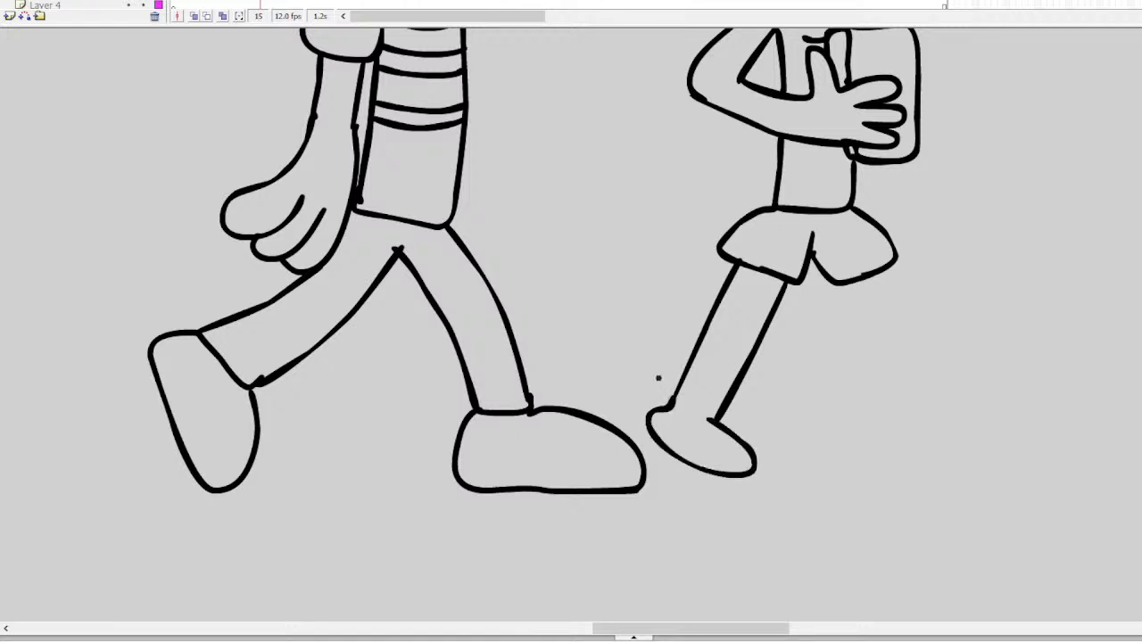
mouse_move(649, 407)
left_mouse_down()
mouse_move(690, 473)
mouse_move(752, 487)
mouse_move(782, 469)
left_mouse_up()
key("ctrl+z")
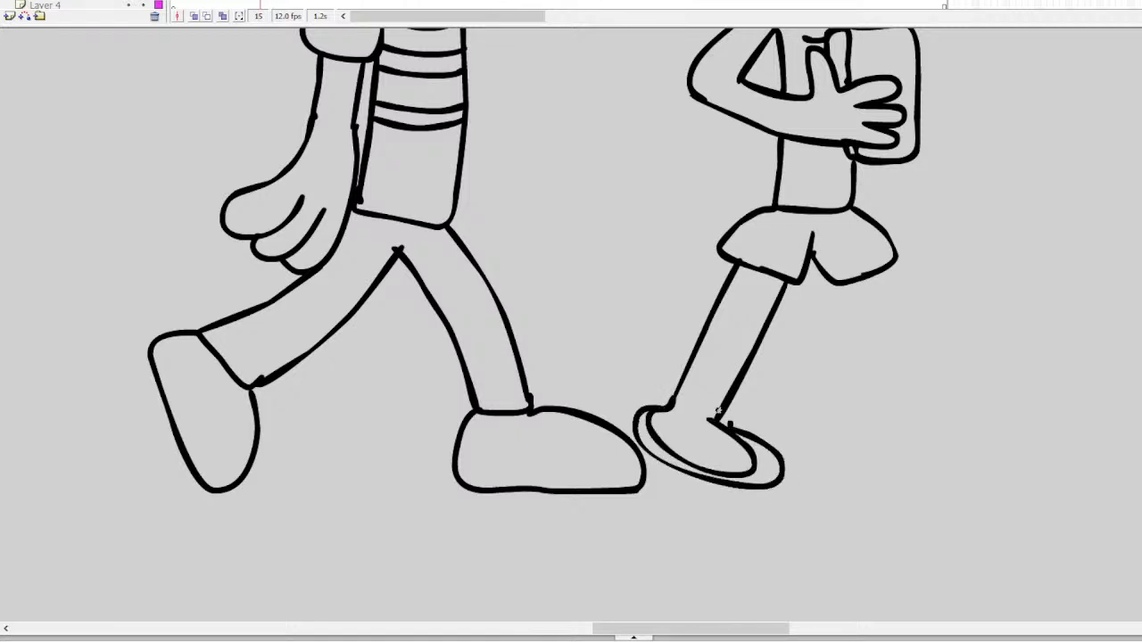
key("ctrl+z")
mouse_move(718, 420)
left_mouse_down()
mouse_move(755, 448)
mouse_move(766, 496)
left_mouse_up()
key("ctrl+z")
key("ctrl+z")
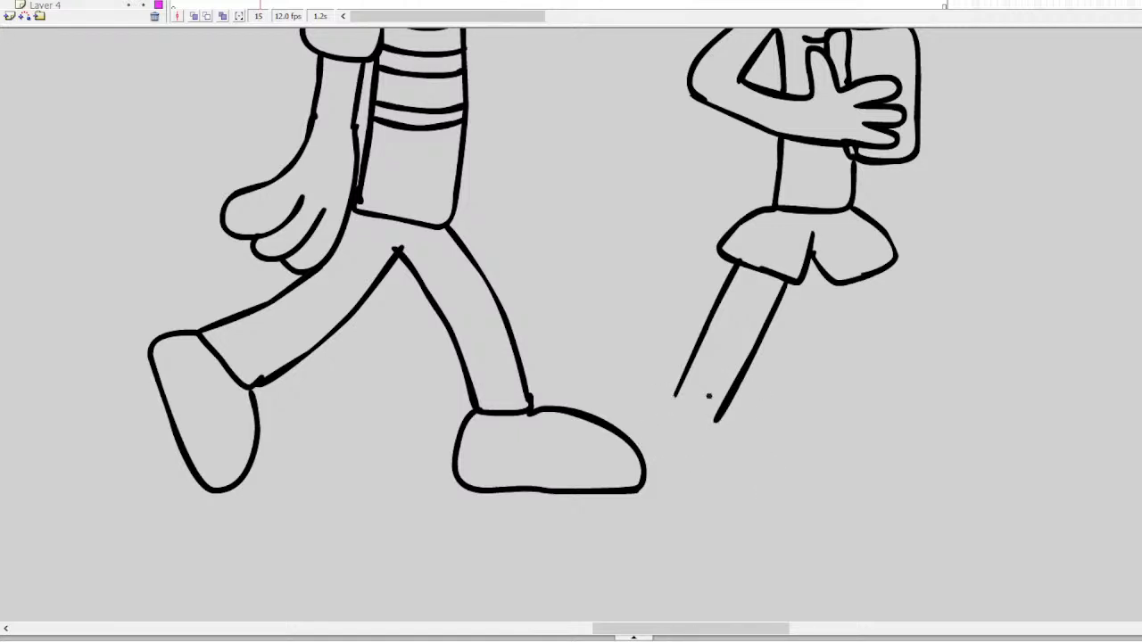
Draw a flat shoe around the foot of the girl's back leg, and her front leg stretched forward with a matching shoe
mouse_move(713, 417)
left_mouse_down()
mouse_move(737, 438)
mouse_move(738, 465)
mouse_move(673, 436)
mouse_move(644, 403)
mouse_move(652, 444)
mouse_move(712, 482)
mouse_move(770, 495)
mouse_move(777, 467)
mouse_move(728, 418)
left_mouse_up()
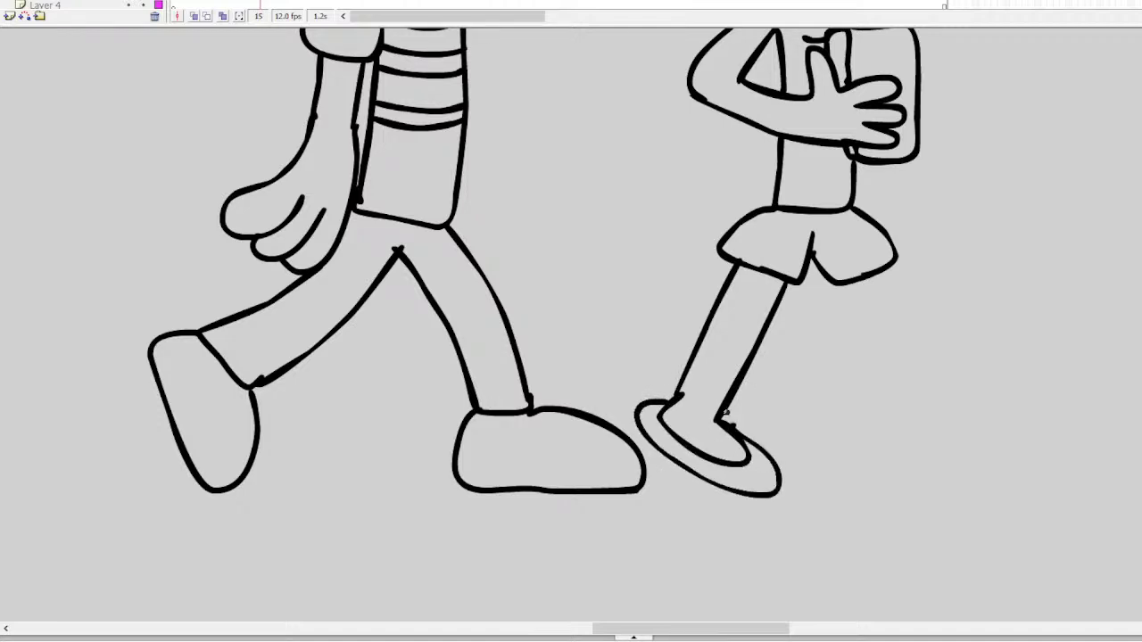
left_click_drag(852, 283, 953, 442)
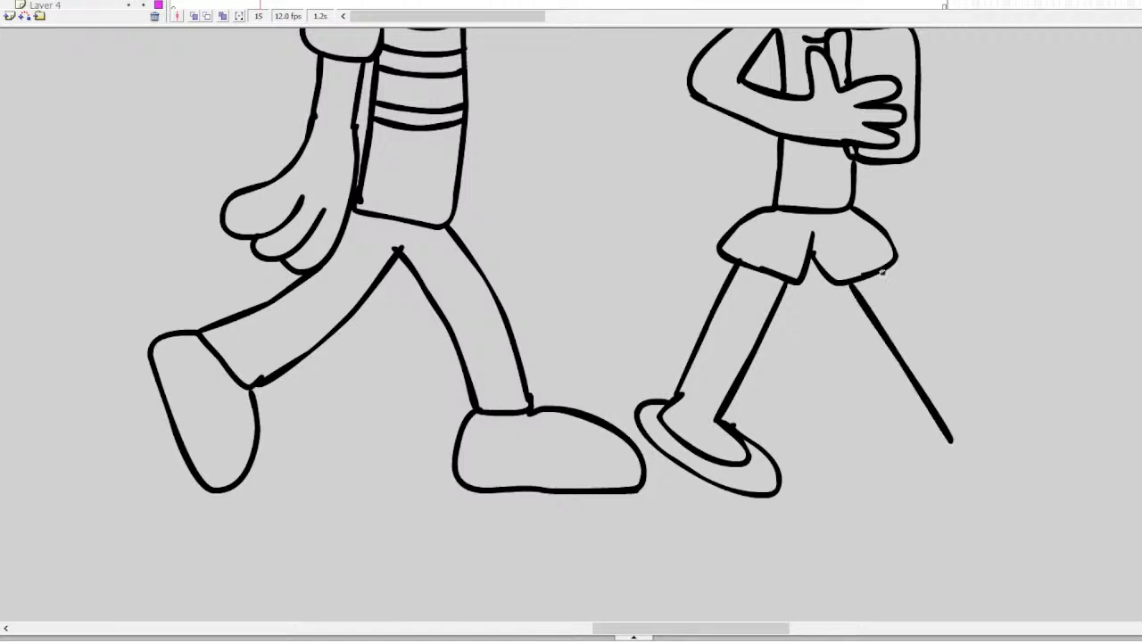
mouse_move(881, 272)
left_mouse_down()
mouse_move(978, 412)
mouse_move(1030, 423)
mouse_move(1006, 452)
mouse_move(957, 459)
mouse_move(947, 421)
mouse_move(945, 464)
mouse_move(965, 483)
mouse_move(1022, 476)
mouse_move(1067, 452)
mouse_move(1089, 421)
mouse_move(992, 410)
left_mouse_up()
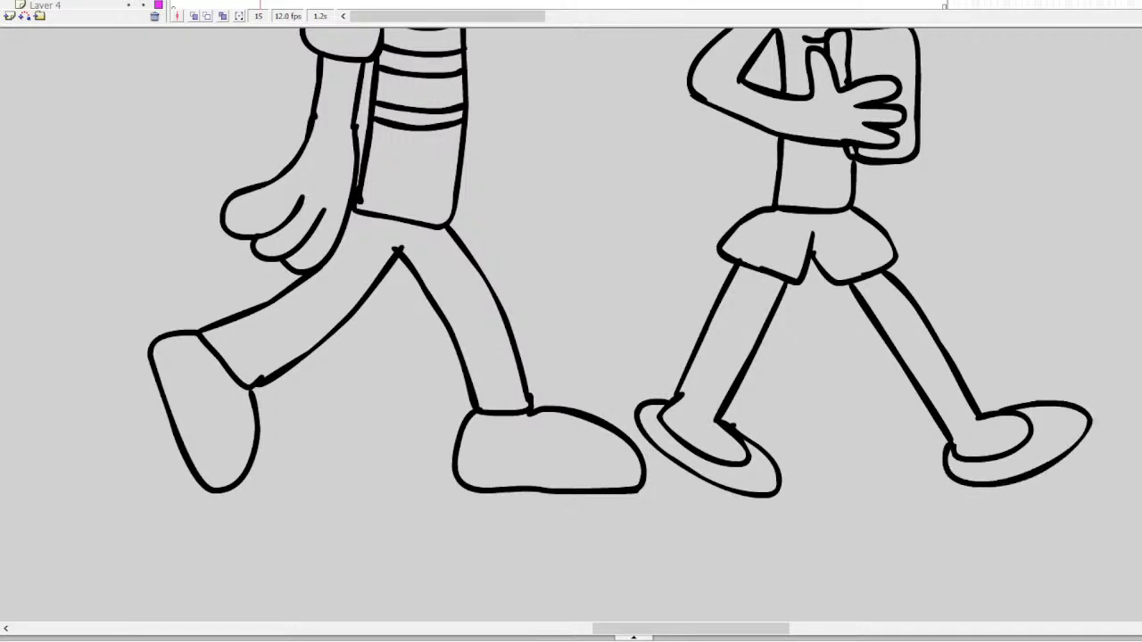
Draw the cat's hand resting on the girl's shoulder with separate fingers, and erase the overlapping arm, neck and hair lines
scroll(571, 321, "up", 6)
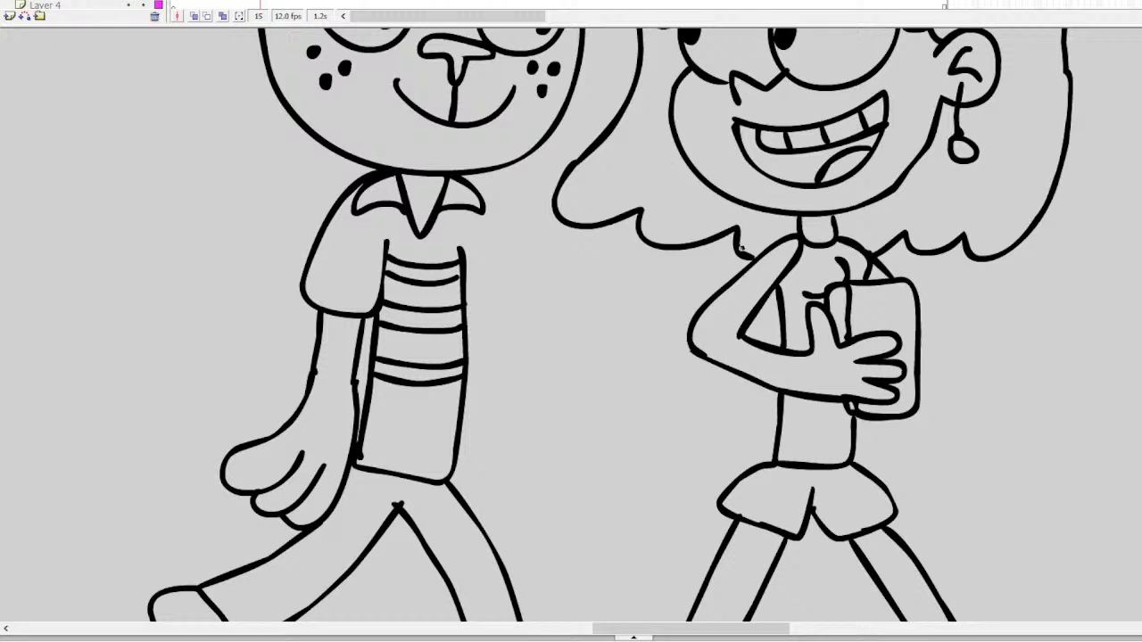
mouse_move(748, 263)
left_mouse_down()
mouse_move(774, 292)
mouse_move(768, 239)
mouse_move(789, 285)
mouse_move(795, 258)
mouse_move(776, 228)
mouse_move(801, 265)
mouse_move(800, 223)
mouse_move(768, 212)
mouse_move(685, 233)
left_mouse_up()
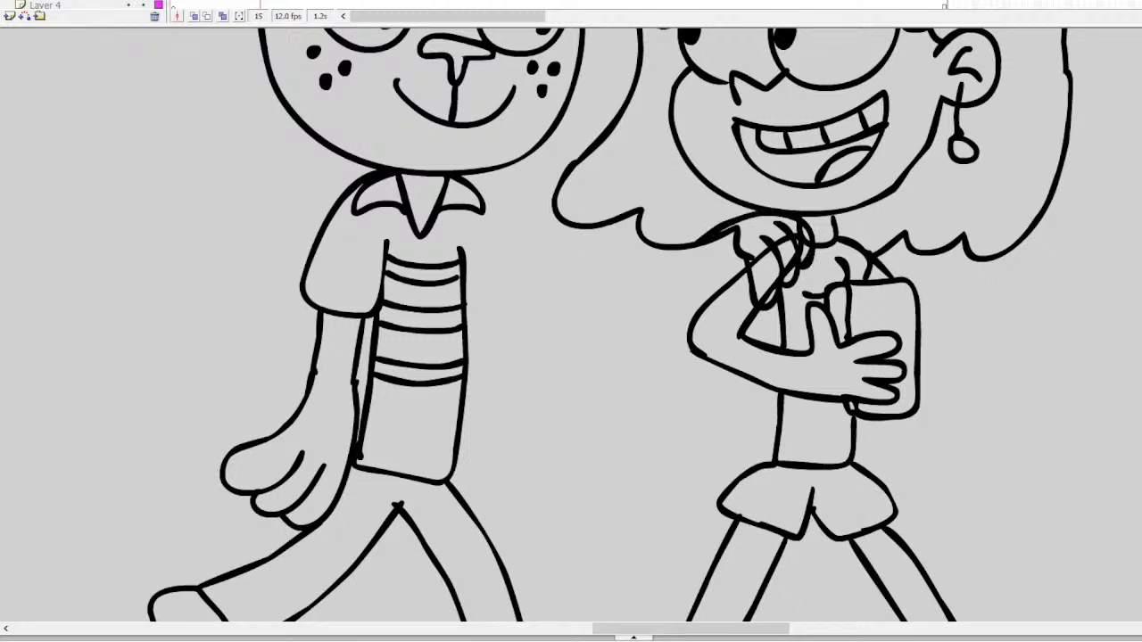
mouse_move(788, 239)
left_mouse_down()
mouse_move(758, 256)
mouse_move(764, 296)
mouse_move(771, 289)
mouse_move(763, 300)
left_mouse_up()
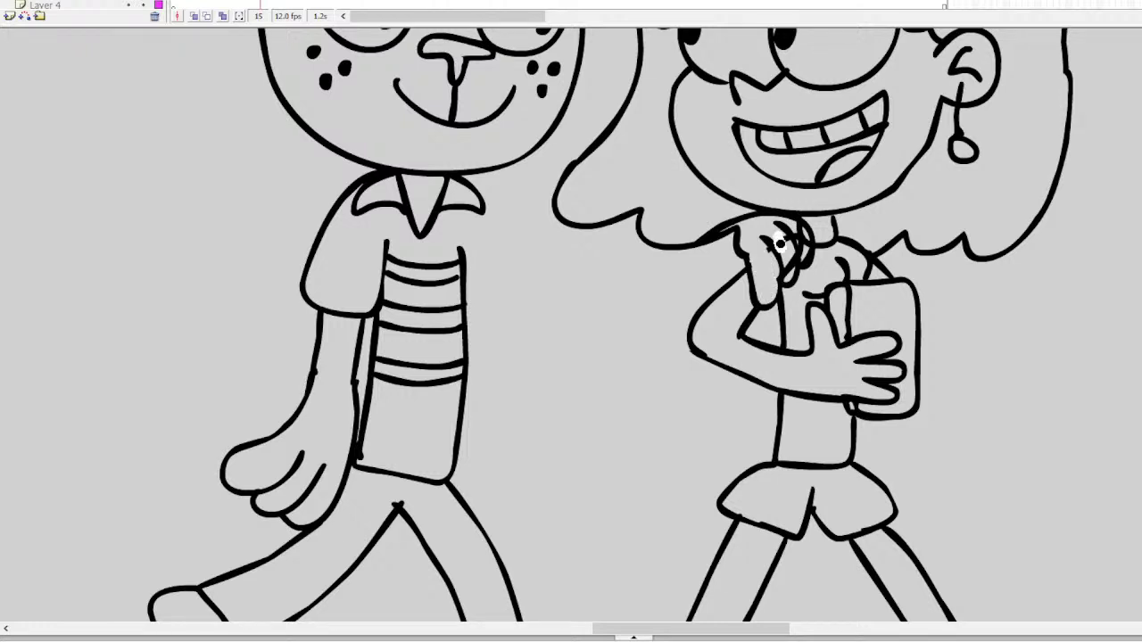
mouse_move(780, 243)
left_mouse_down()
mouse_move(788, 267)
mouse_move(800, 224)
mouse_move(803, 252)
mouse_move(802, 234)
mouse_move(765, 246)
mouse_move(789, 280)
mouse_move(780, 225)
mouse_move(788, 249)
mouse_move(792, 239)
left_mouse_up()
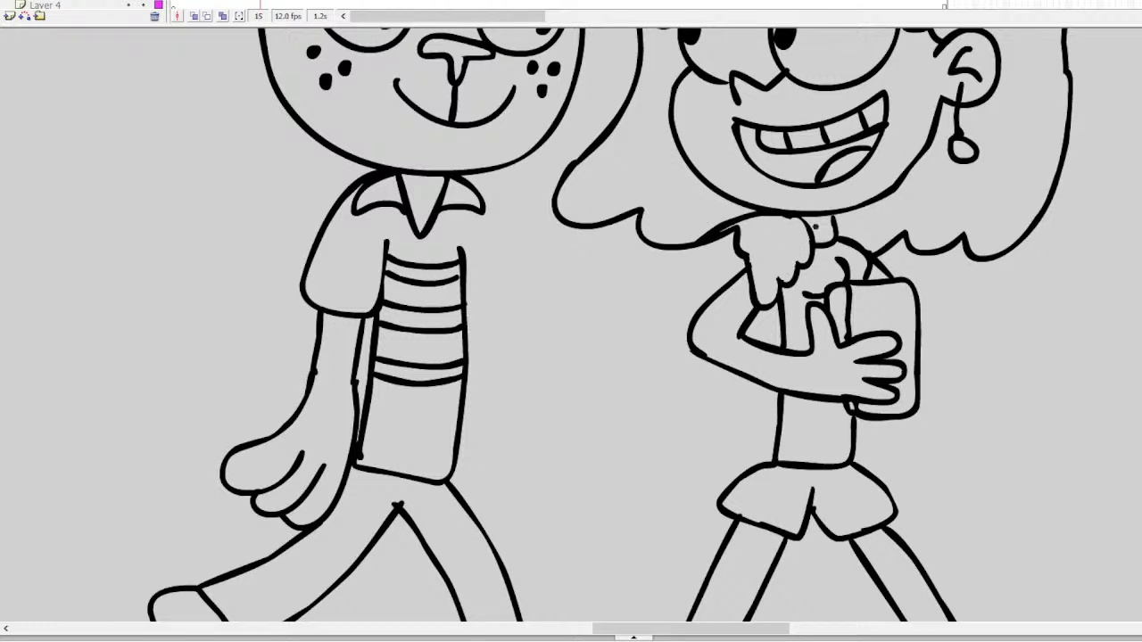
mouse_move(778, 282)
left_mouse_down()
mouse_move(787, 254)
mouse_move(768, 241)
mouse_move(783, 226)
mouse_move(801, 269)
left_mouse_up()
left_click_drag(782, 223, 793, 252)
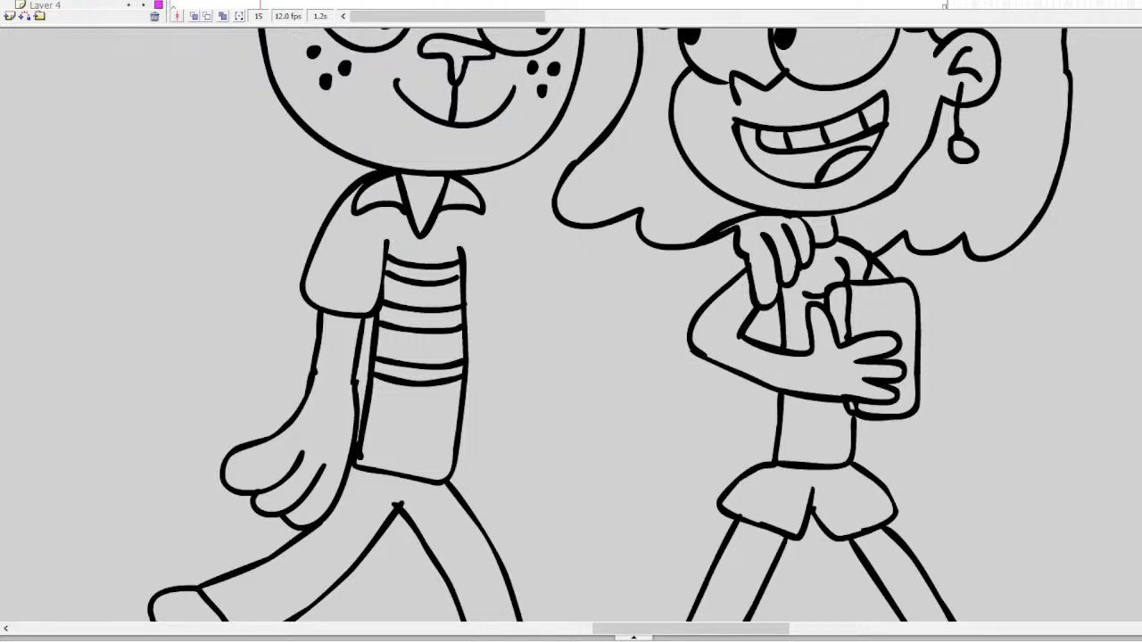
mouse_move(748, 236)
left_mouse_down()
mouse_move(739, 253)
mouse_move(737, 239)
mouse_move(714, 234)
left_mouse_up()
Draw the cat's other short sleeve and the bent arm joining it to the hand on the girl's shoulder
mouse_move(458, 180)
left_mouse_down()
mouse_move(535, 230)
mouse_move(528, 276)
mouse_move(492, 307)
mouse_move(458, 274)
left_mouse_up()
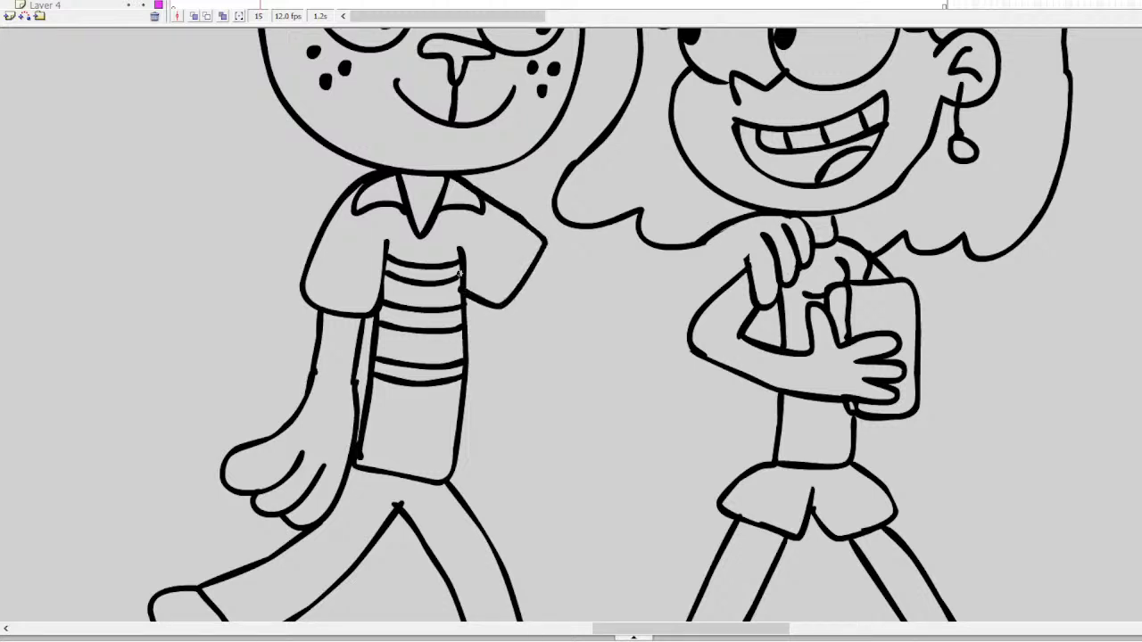
mouse_move(713, 234)
left_mouse_down()
mouse_move(641, 278)
mouse_move(598, 280)
mouse_move(540, 261)
left_mouse_up()
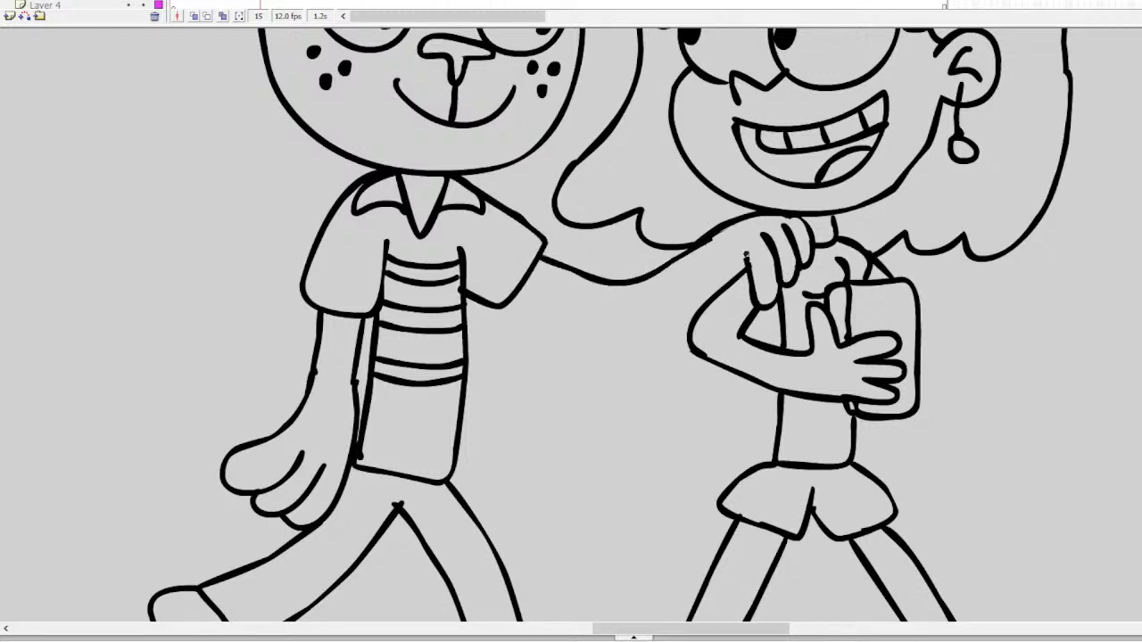
mouse_move(745, 265)
left_mouse_down()
mouse_move(657, 319)
mouse_move(585, 314)
mouse_move(521, 286)
left_mouse_up()
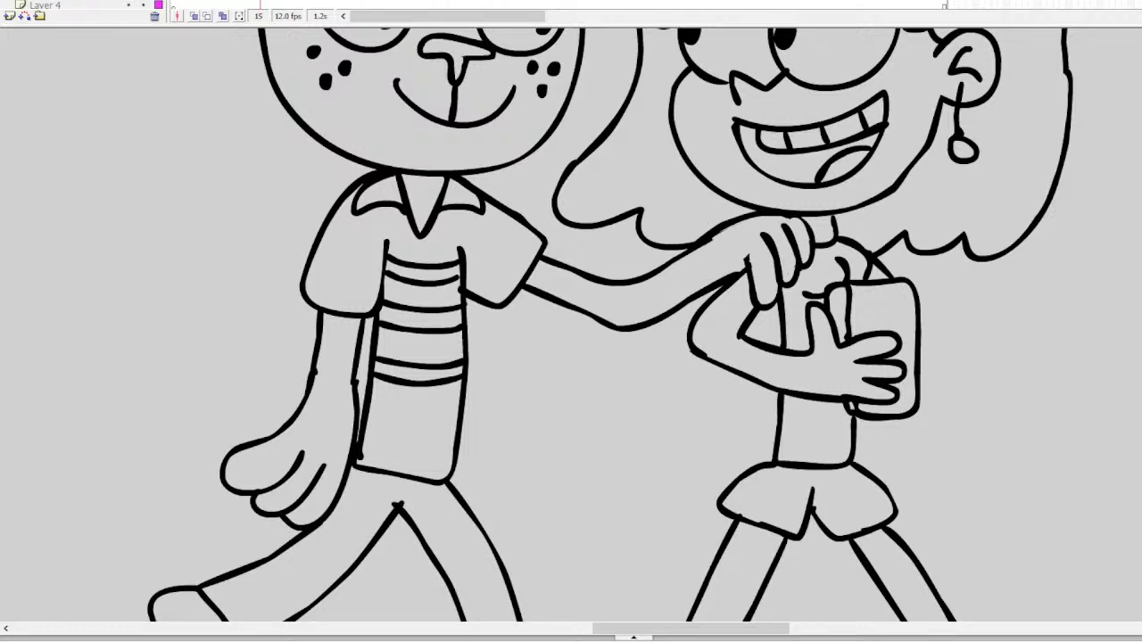
Add zigzag laces and thin sole lines to both of the cat's shoes
scroll(203, 361, "down", 5)
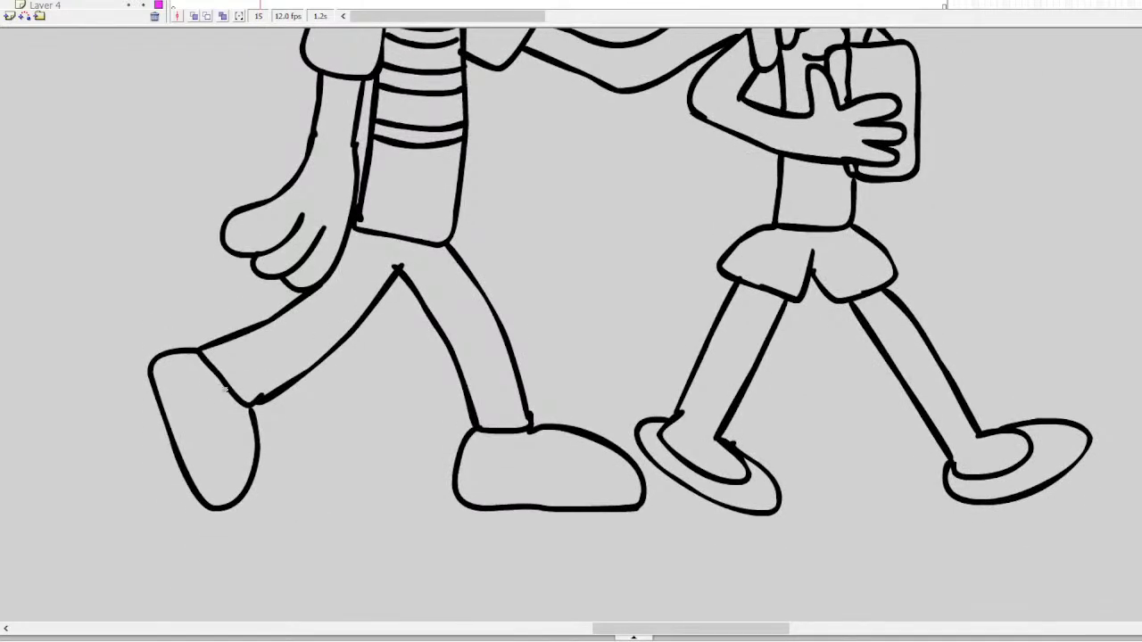
mouse_move(224, 388)
left_mouse_down()
mouse_move(225, 425)
mouse_move(242, 419)
left_mouse_up()
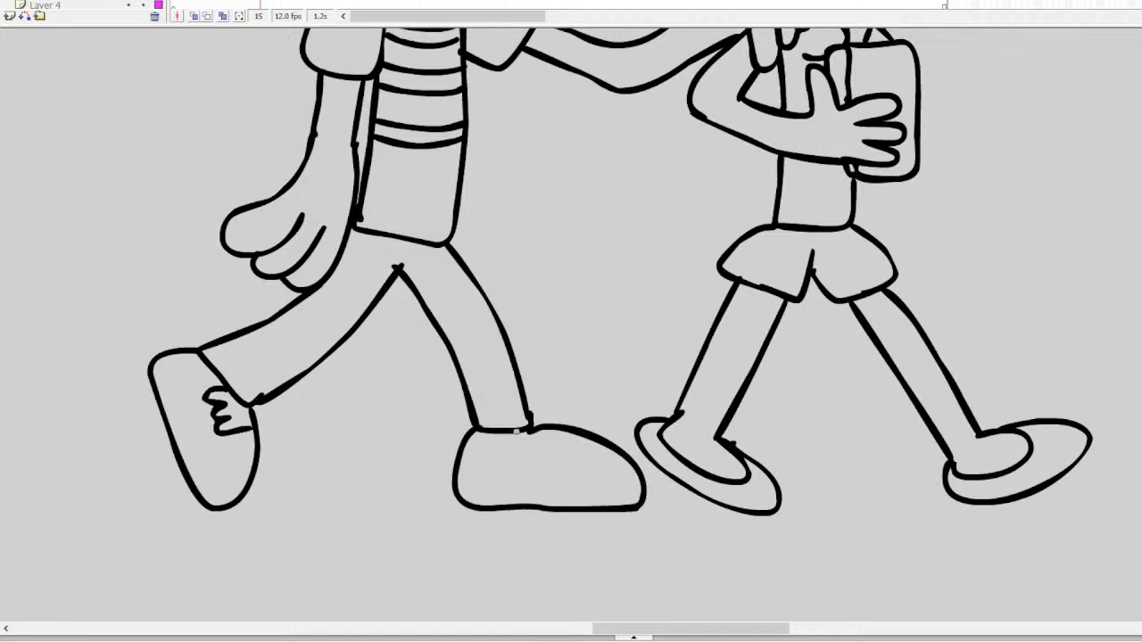
mouse_move(518, 431)
left_mouse_down()
mouse_move(536, 462)
mouse_move(555, 446)
mouse_move(578, 455)
mouse_move(585, 436)
left_mouse_up()
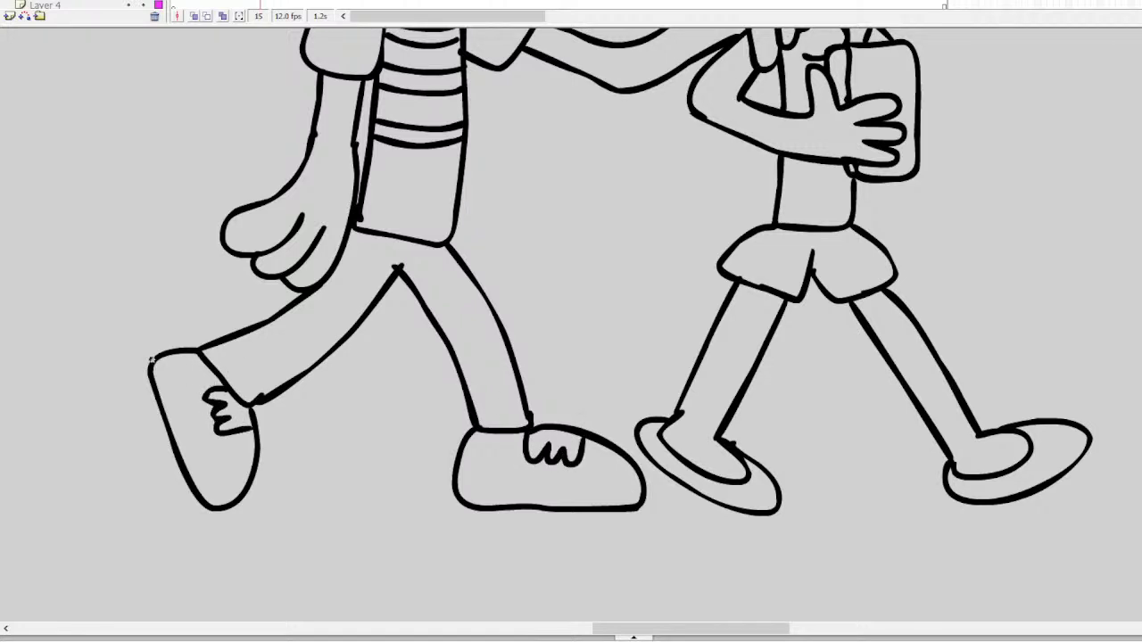
mouse_move(152, 359)
left_mouse_down()
mouse_move(141, 400)
mouse_move(171, 480)
mouse_move(212, 505)
left_mouse_up()
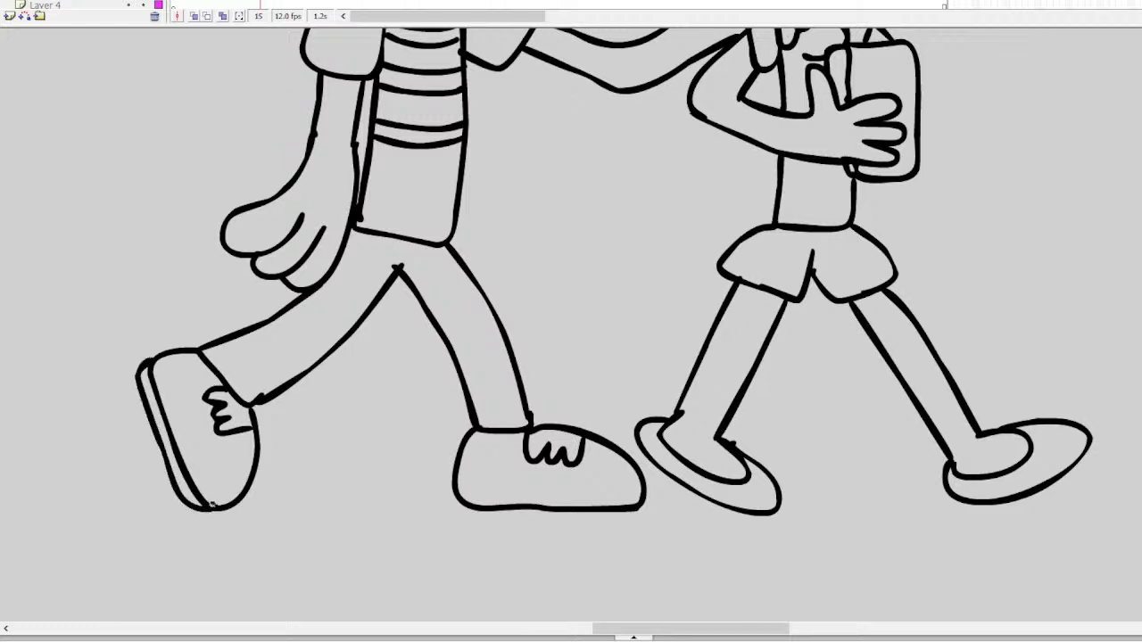
mouse_move(452, 497)
left_mouse_down()
mouse_move(465, 518)
mouse_move(545, 525)
mouse_move(610, 524)
mouse_move(642, 505)
left_mouse_up()
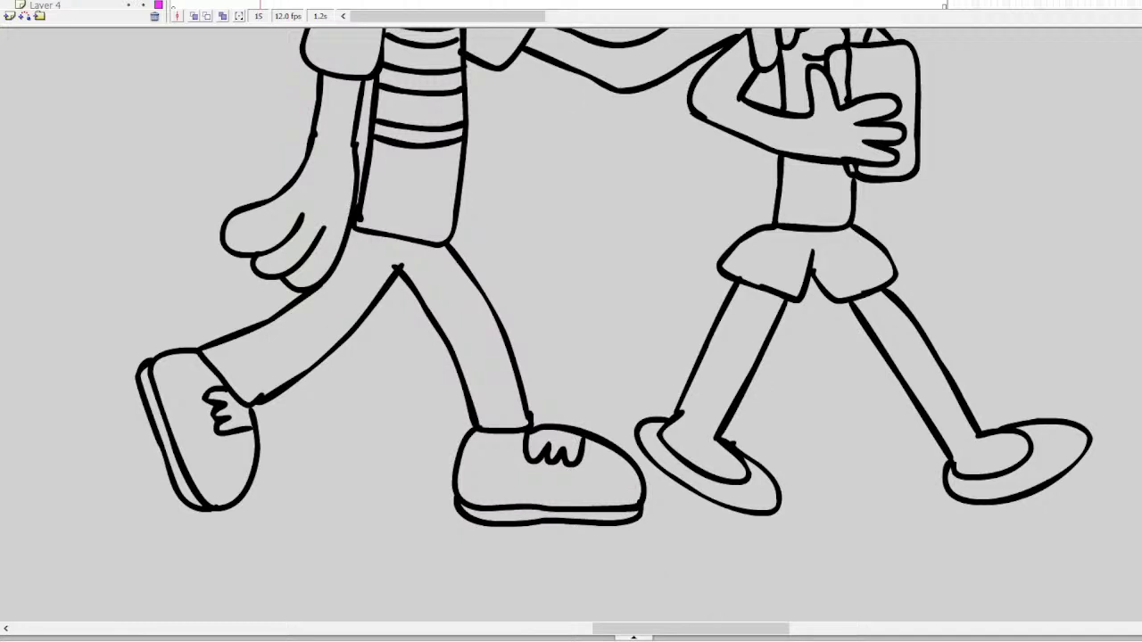
Draw the girl's far forearm hanging down behind the book, ending in an open hand with spread fingers
scroll(571, 357, "up", 10)
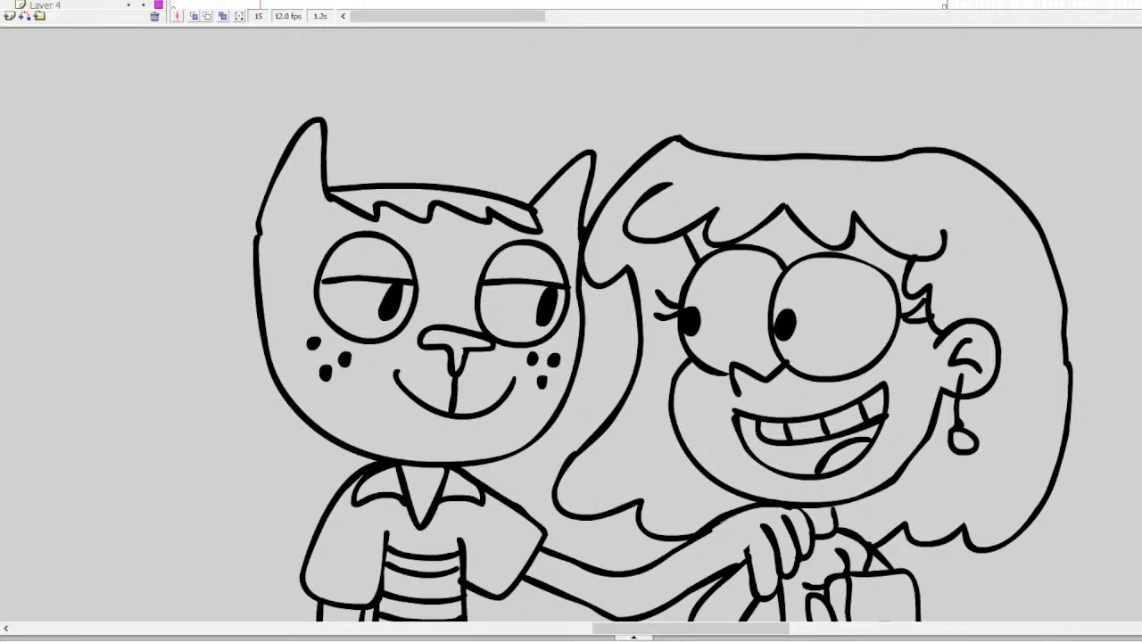
key("ctrl+minus")
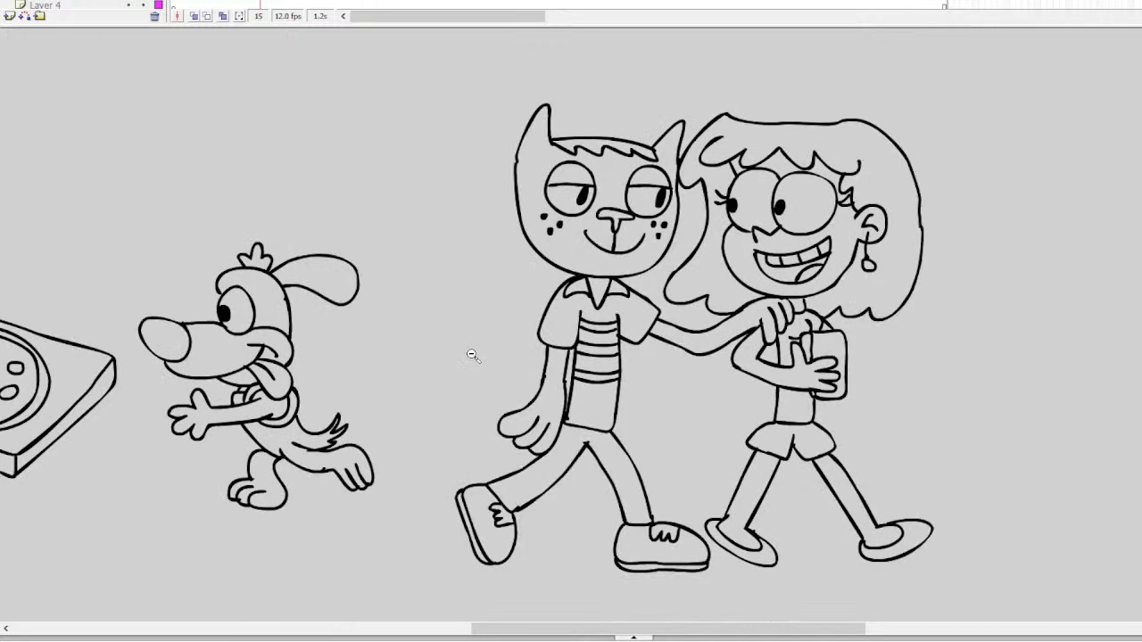
key("ctrl+equal")
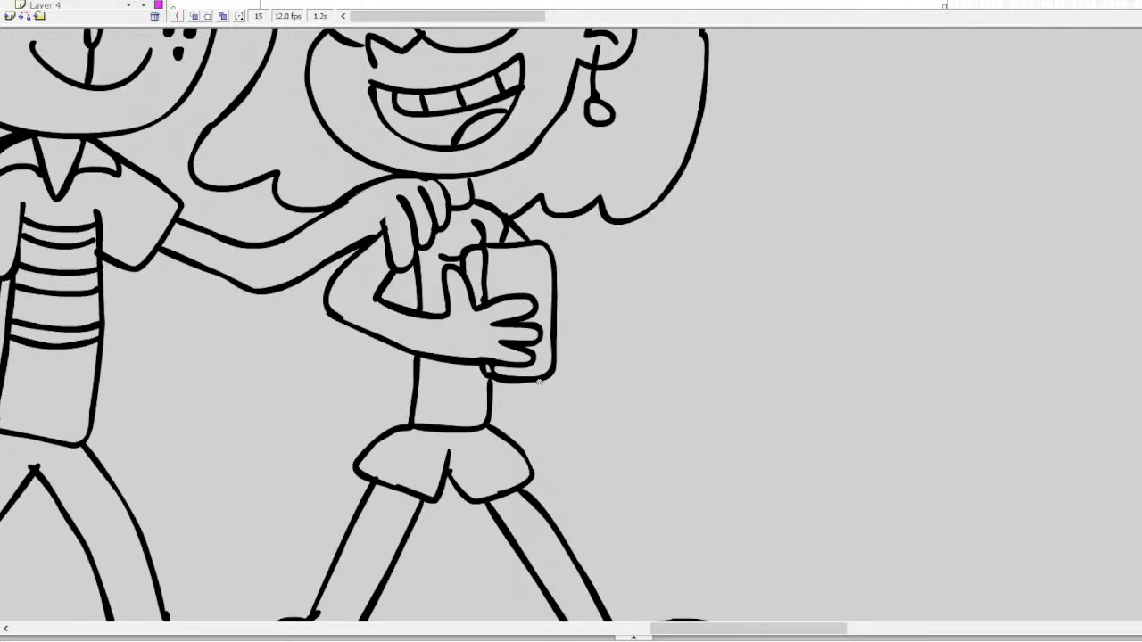
mouse_move(527, 382)
left_mouse_down()
mouse_move(536, 413)
mouse_move(578, 391)
mouse_move(604, 428)
mouse_move(612, 408)
mouse_move(584, 328)
mouse_move(550, 272)
left_mouse_up()
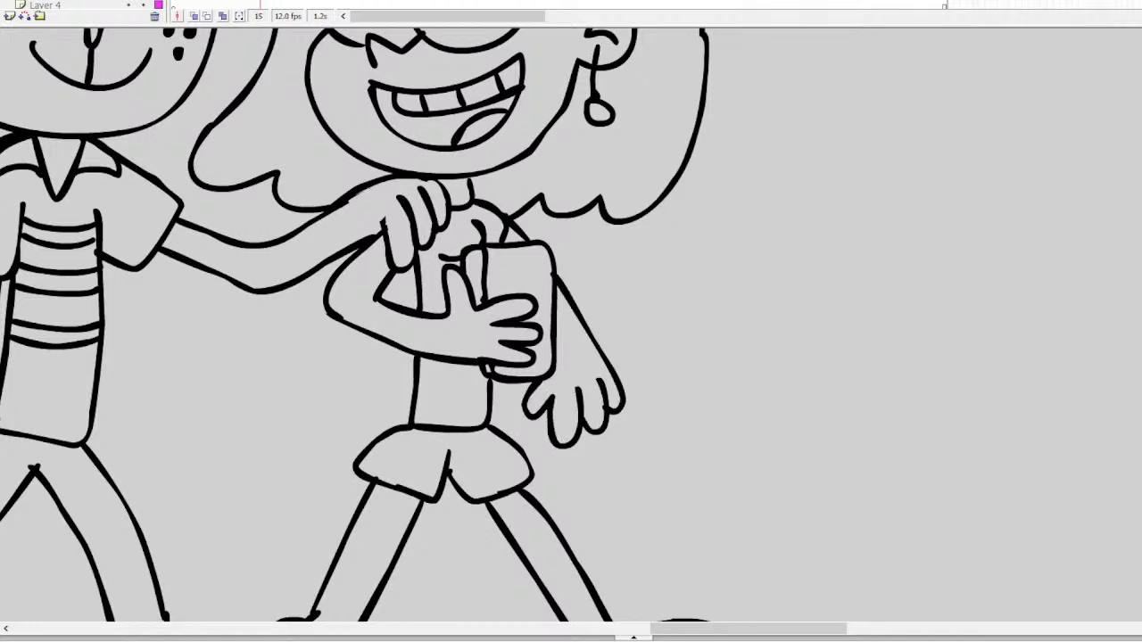
left_click(198, 402, "alt")
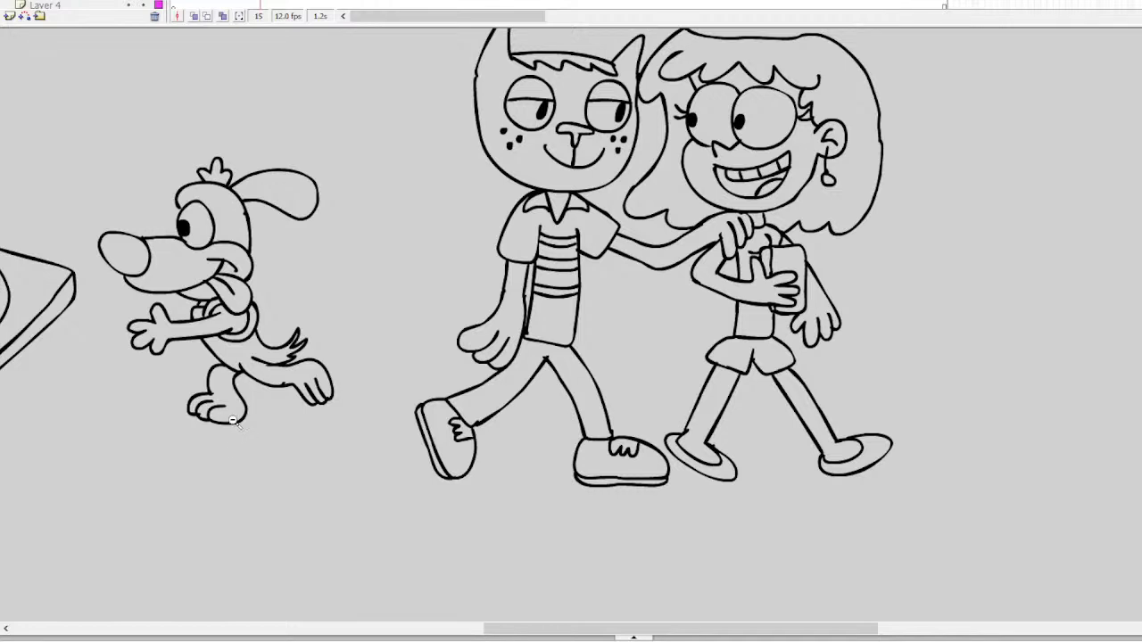
Cross off the "A Kitty Bobo" title in the list of failed pilots with a thick red line
left_click(226, 425, "alt")
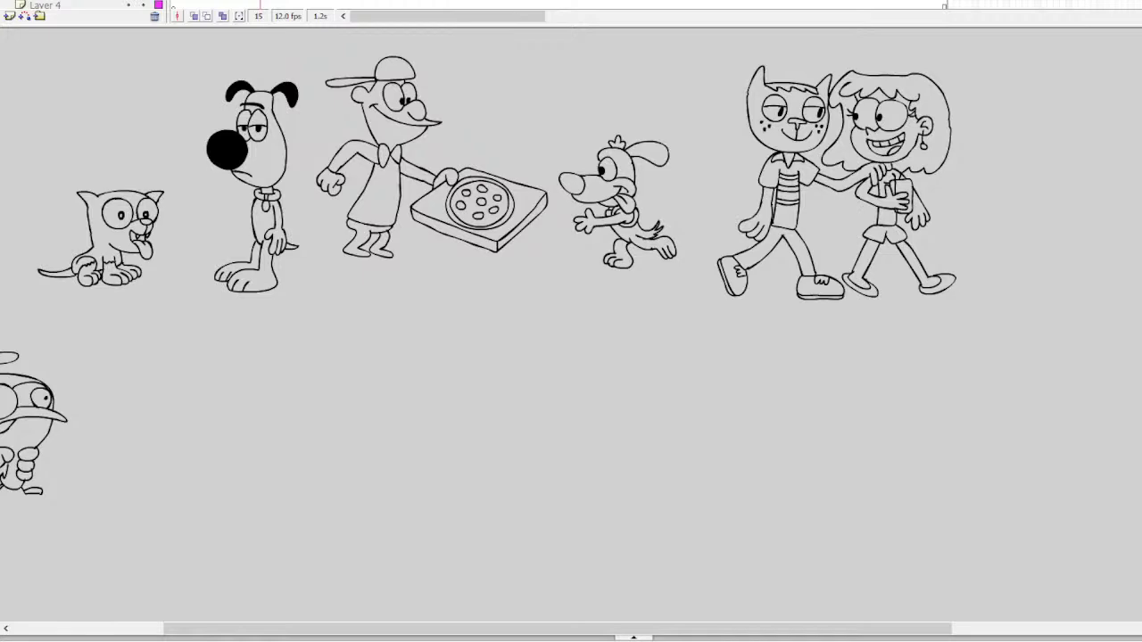
scroll(571, 326, "down", 10)
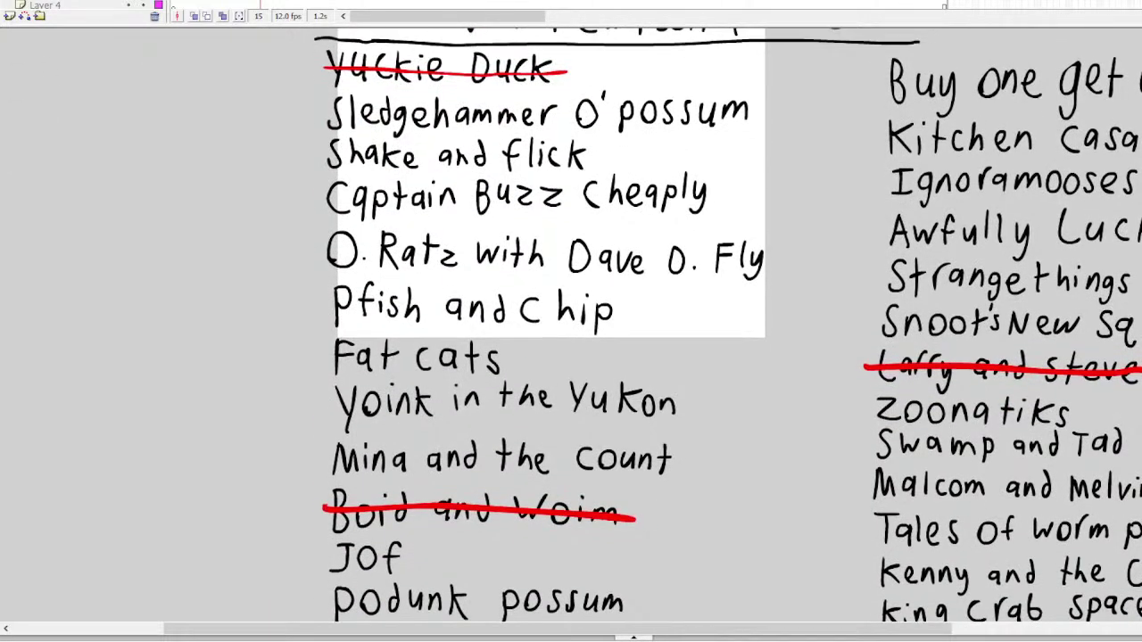
scroll(782, 586, "down", 2)
left_click_drag(782, 629, 1082, 635)
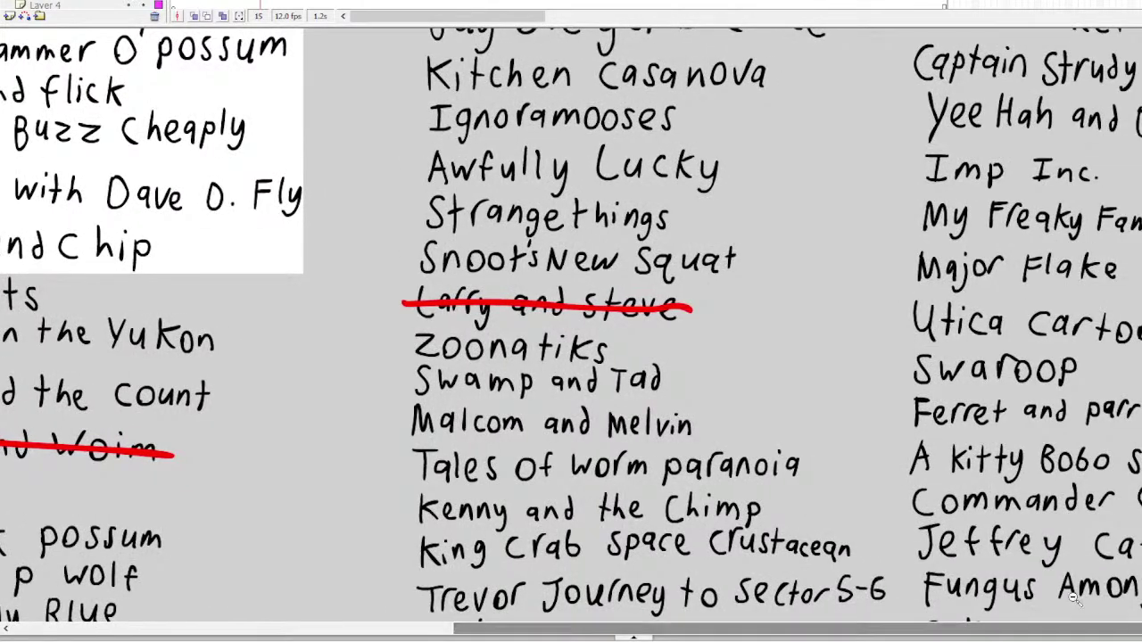
scroll(571, 324, "down", 3)
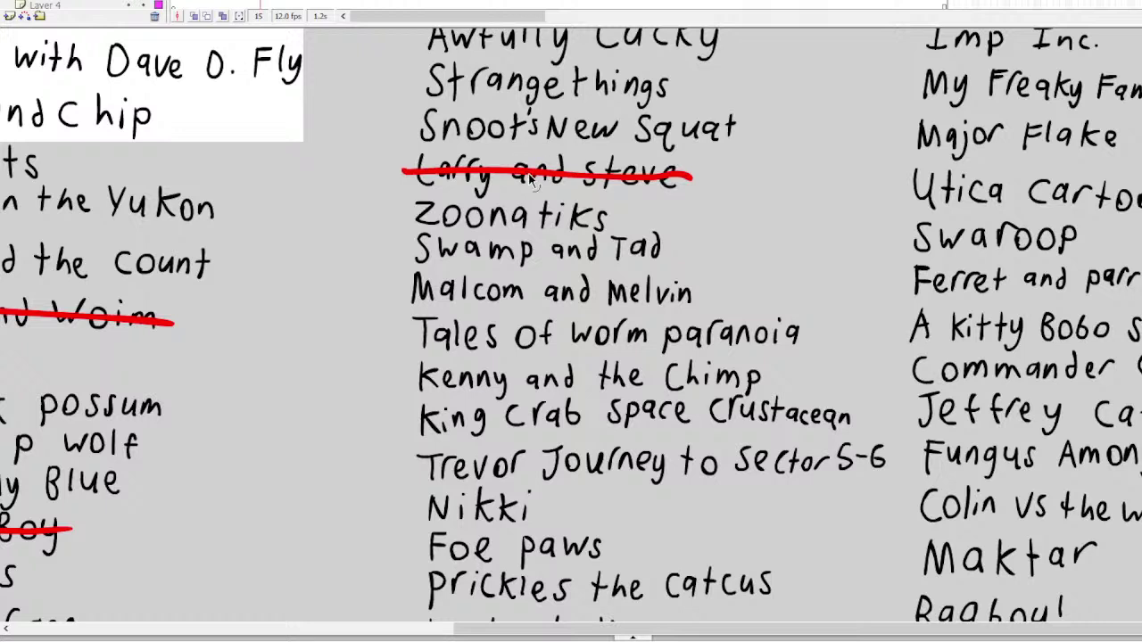
left_click(528, 174)
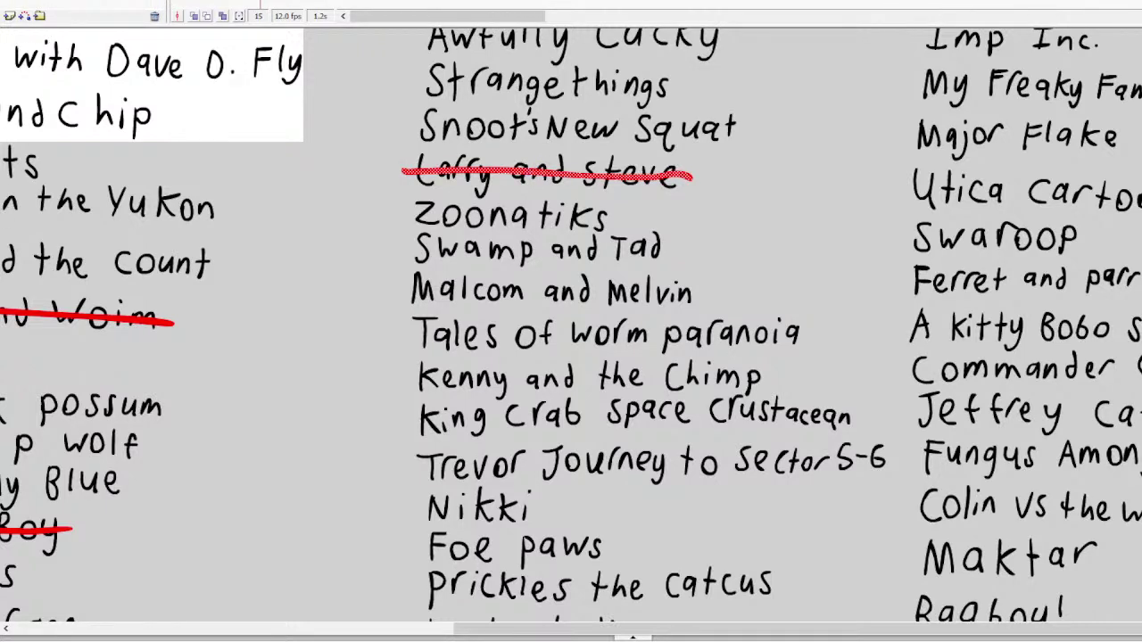
left_click_drag(904, 319, 1141, 328)
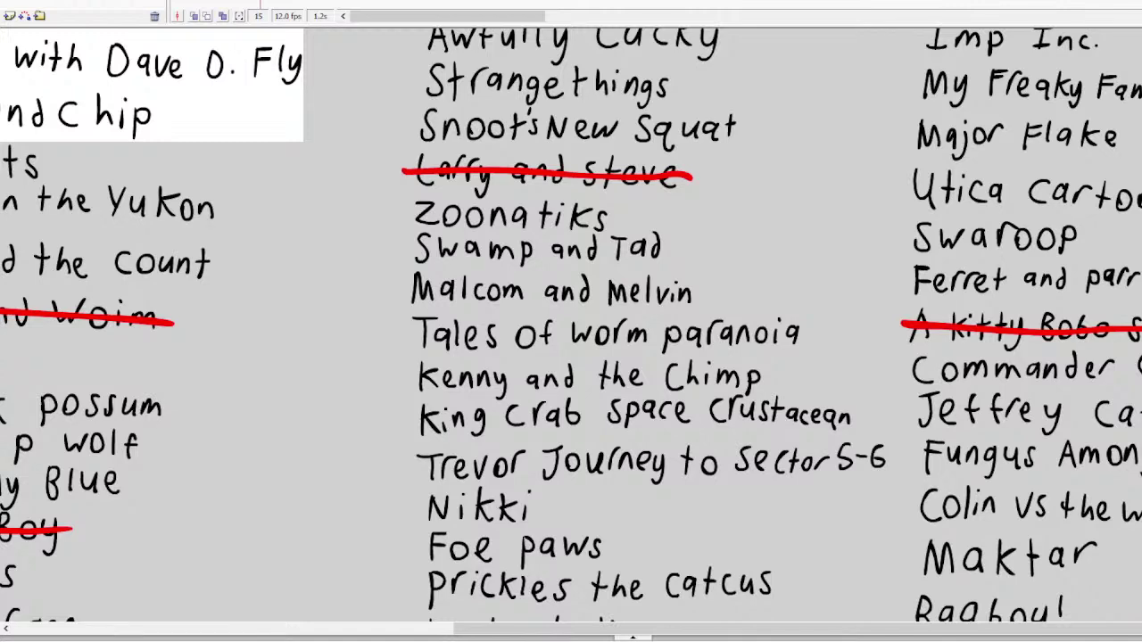
scroll(95, 596, "left", 10)
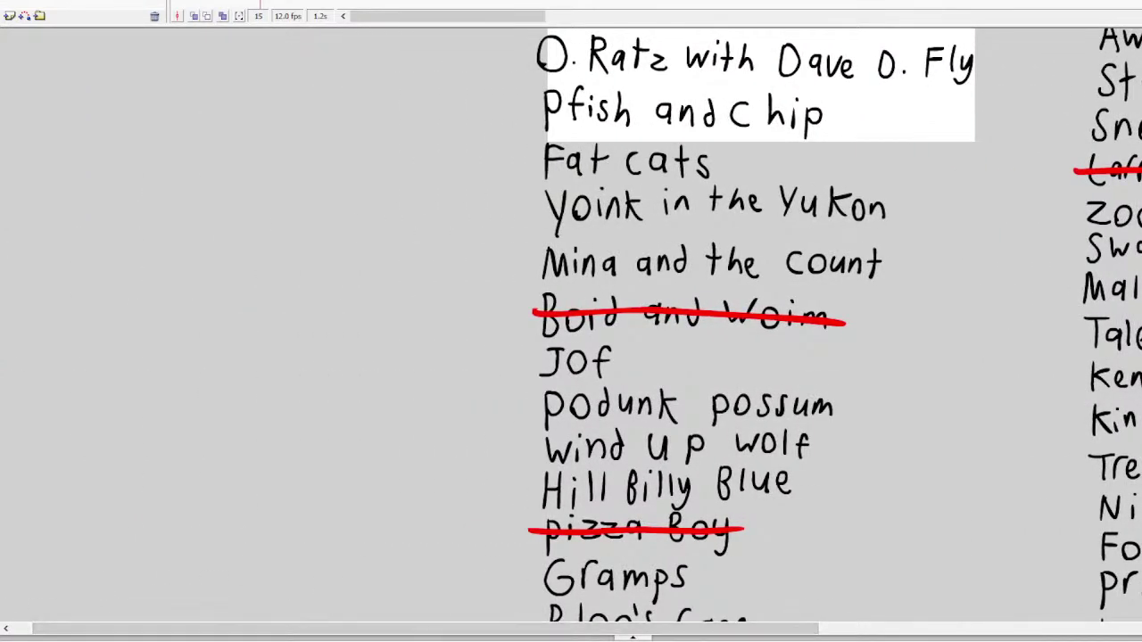
scroll(571, 325, "up", 10)
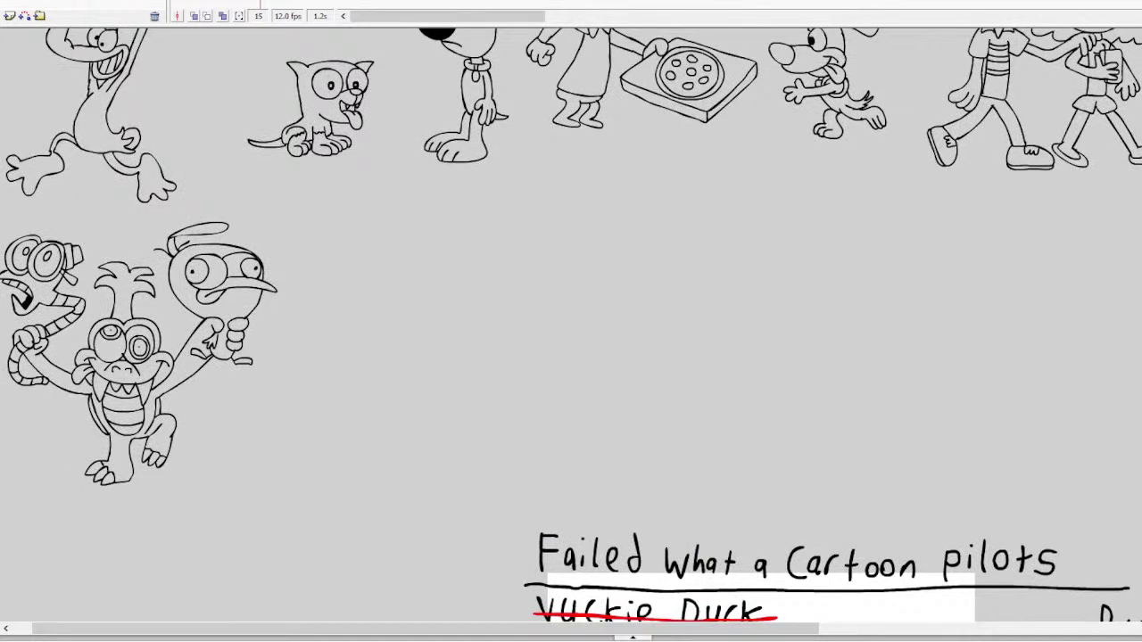
scroll(548, 247, "right", 5)
scroll(479, 272, "right", 10)
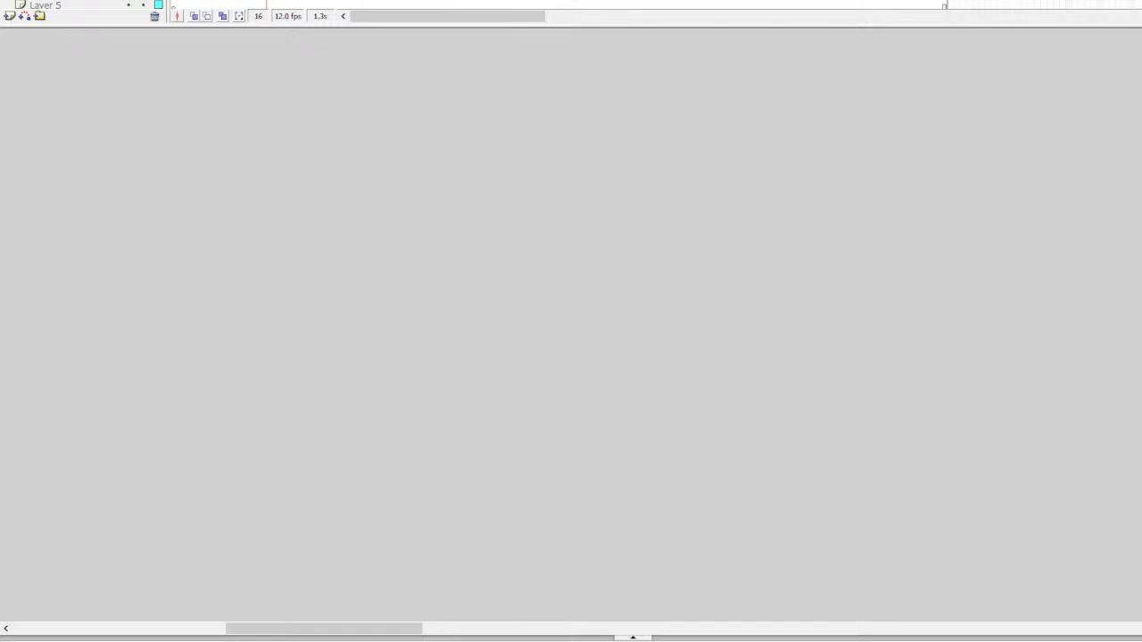
mouse_move(648, 124)
left_mouse_down()
mouse_move(624, 205)
mouse_move(678, 141)
mouse_move(649, 125)
left_mouse_up()
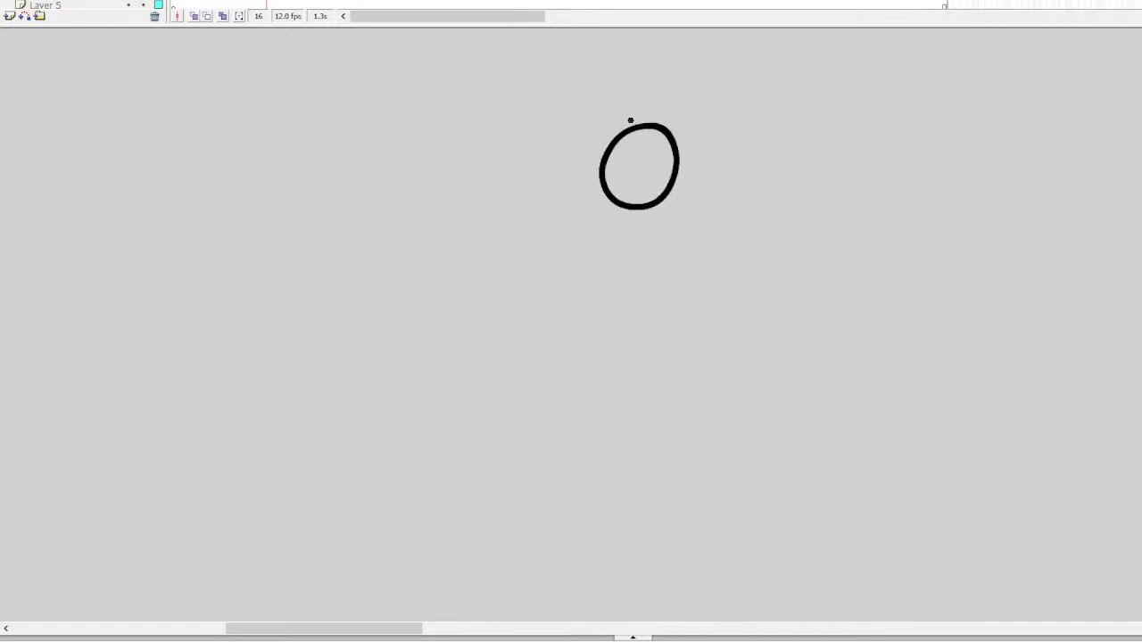
left_click_drag(616, 189, 615, 183)
mouse_move(611, 141)
left_mouse_down()
mouse_move(576, 116)
mouse_move(569, 190)
mouse_move(603, 179)
mouse_move(582, 183)
left_mouse_up()
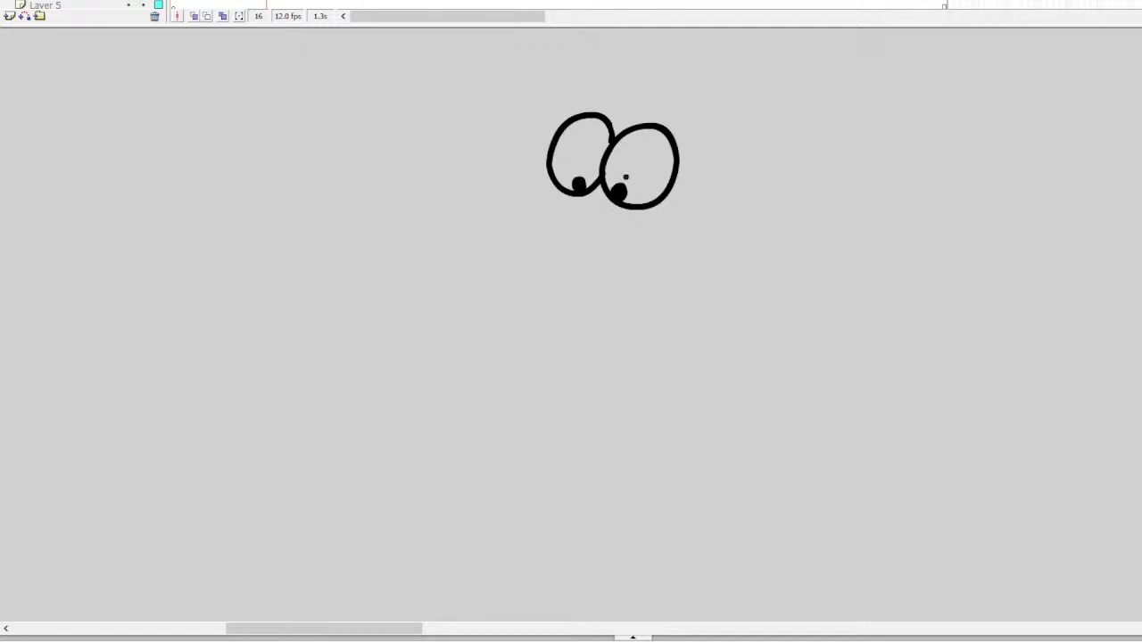
key("ctrl+z")
key("ctrl+z")
key("ctrl+z")
key("ctrl+z")
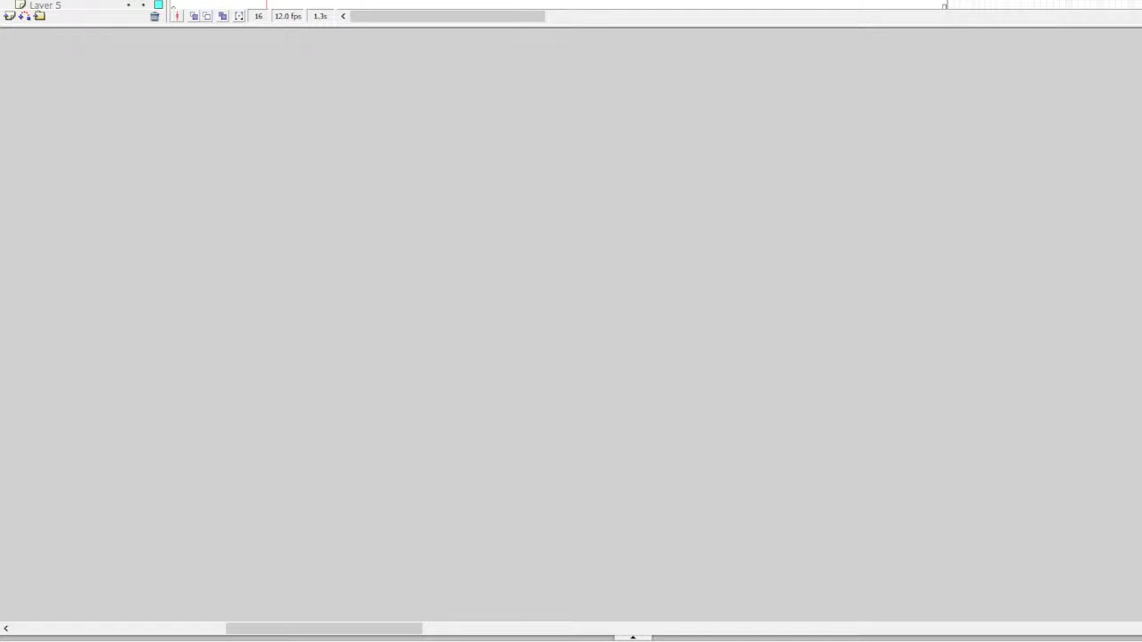
Draw a new character's face with two touching eyes and pupils, a large bulbous nose, and a smiling mouth with its tongue out
mouse_move(671, 159)
left_mouse_down()
mouse_move(611, 214)
mouse_move(692, 176)
mouse_move(669, 156)
left_mouse_up()
mouse_move(625, 214)
left_mouse_down()
mouse_move(626, 161)
mouse_move(568, 166)
mouse_move(595, 212)
mouse_move(611, 198)
mouse_move(558, 215)
mouse_move(437, 219)
mouse_move(490, 318)
mouse_move(581, 288)
left_mouse_up()
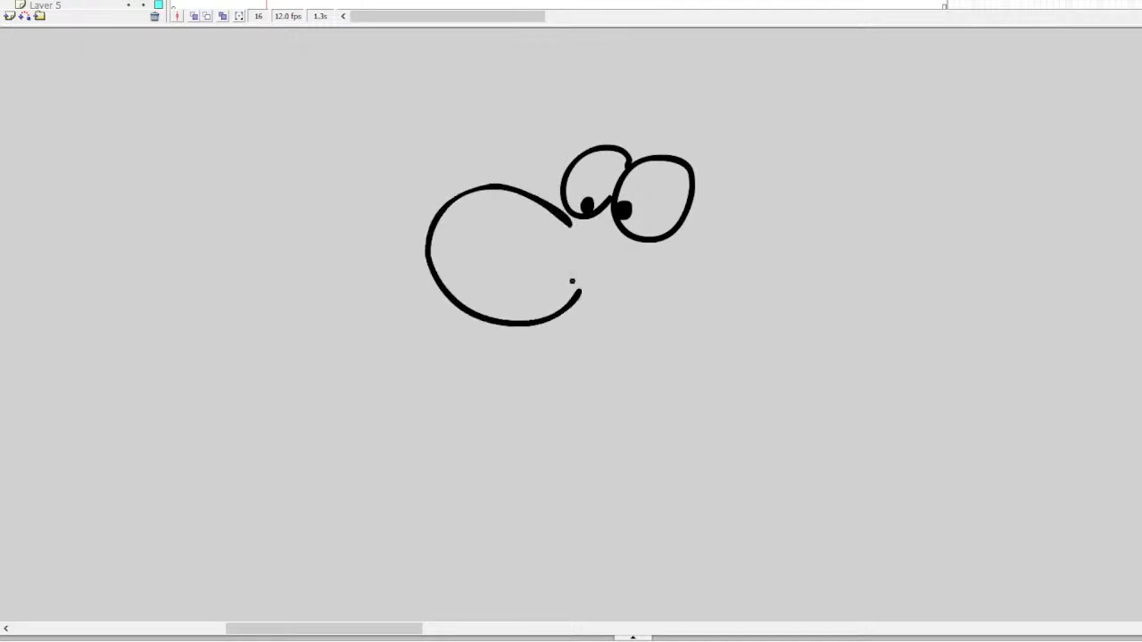
mouse_move(566, 329)
left_mouse_down()
mouse_move(707, 277)
mouse_move(690, 274)
mouse_move(642, 311)
mouse_move(555, 327)
left_mouse_up()
key("ctrl+z")
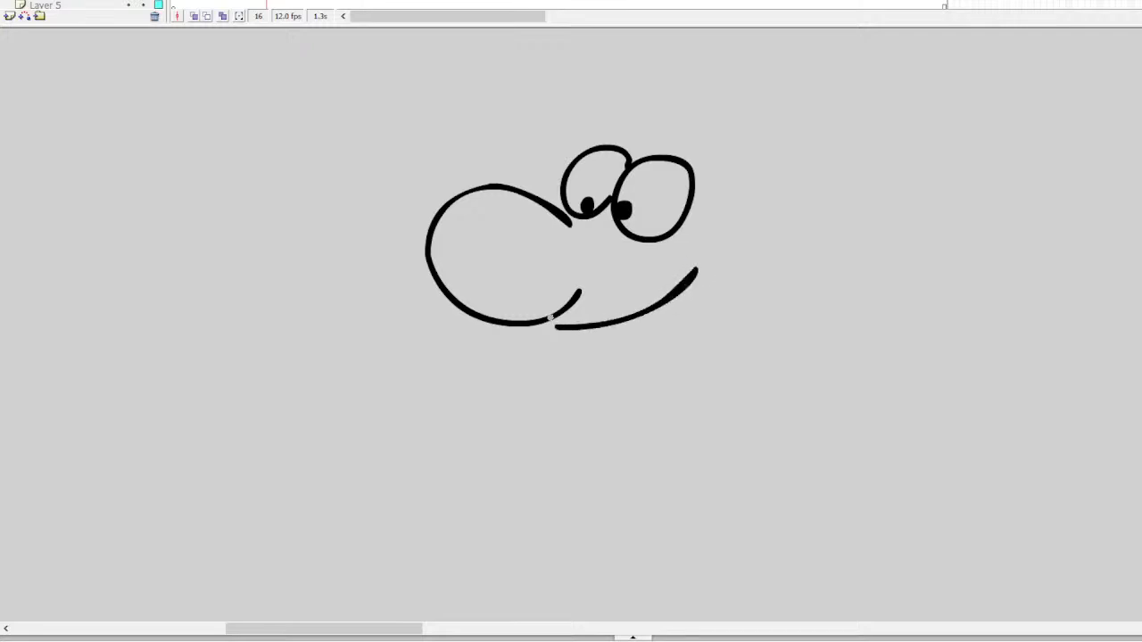
mouse_move(675, 298)
left_mouse_down()
mouse_move(654, 345)
mouse_move(609, 327)
left_mouse_up()
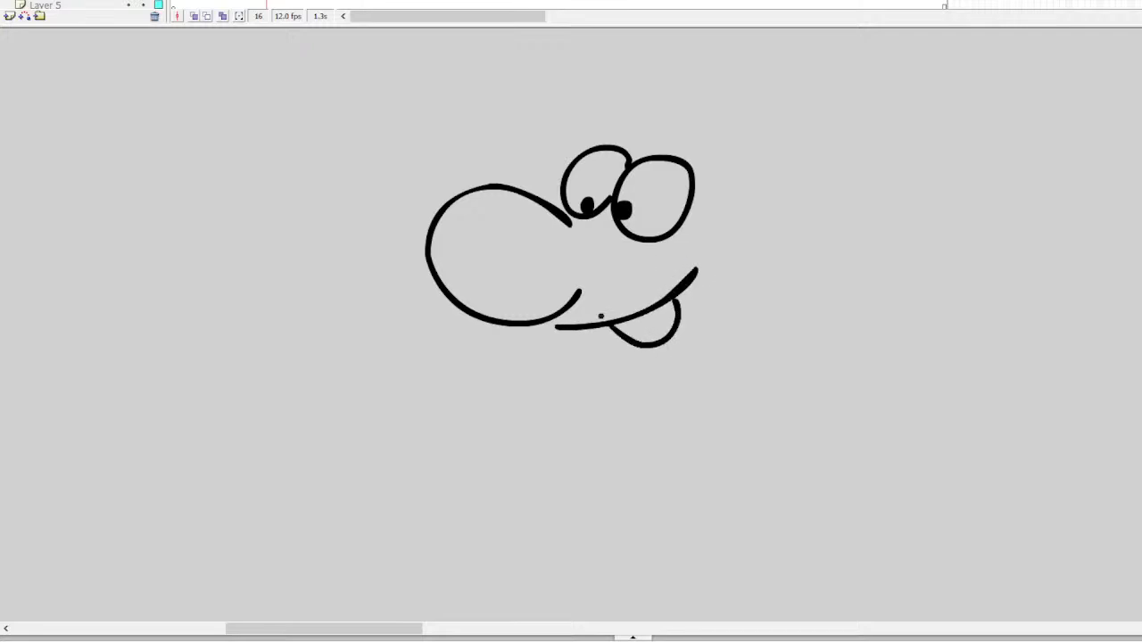
Draw the round jaw below the nose, the small ear, and the curved top of the head joining the ear to the eyes
mouse_move(496, 323)
left_mouse_down()
mouse_move(511, 368)
mouse_move(578, 423)
mouse_move(654, 436)
mouse_move(716, 416)
mouse_move(742, 385)
mouse_move(759, 301)
left_mouse_up()
key("ctrl+z")
mouse_move(506, 326)
left_mouse_down()
mouse_move(561, 406)
mouse_move(644, 434)
mouse_move(726, 418)
mouse_move(768, 365)
mouse_move(777, 286)
left_mouse_up()
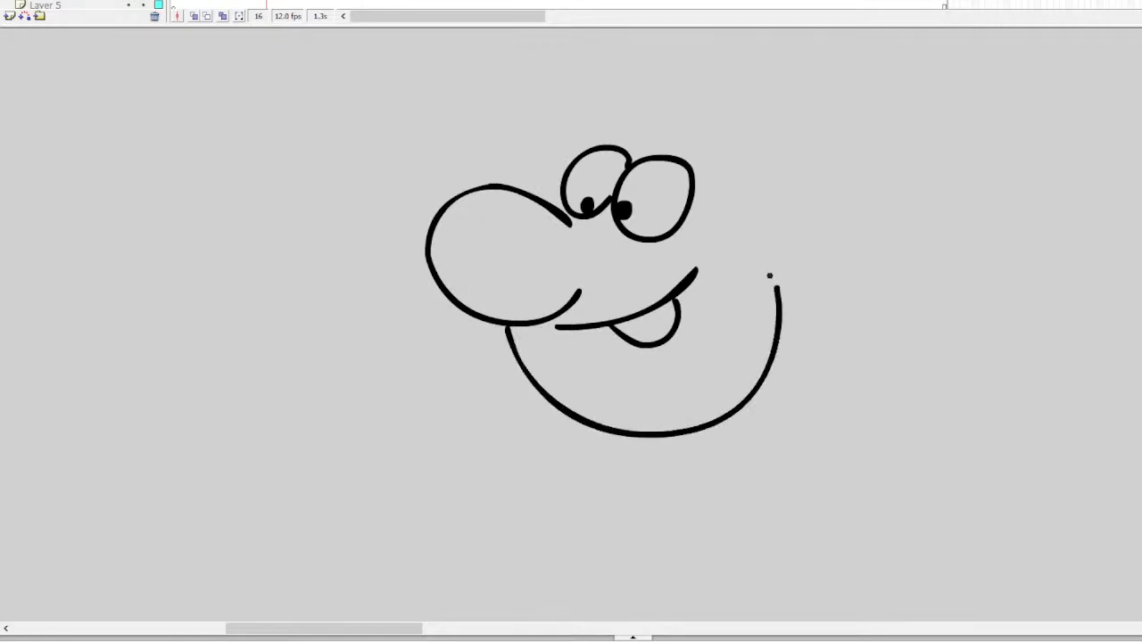
mouse_move(773, 241)
left_mouse_down()
mouse_move(802, 232)
mouse_move(813, 258)
mouse_move(774, 284)
left_mouse_up()
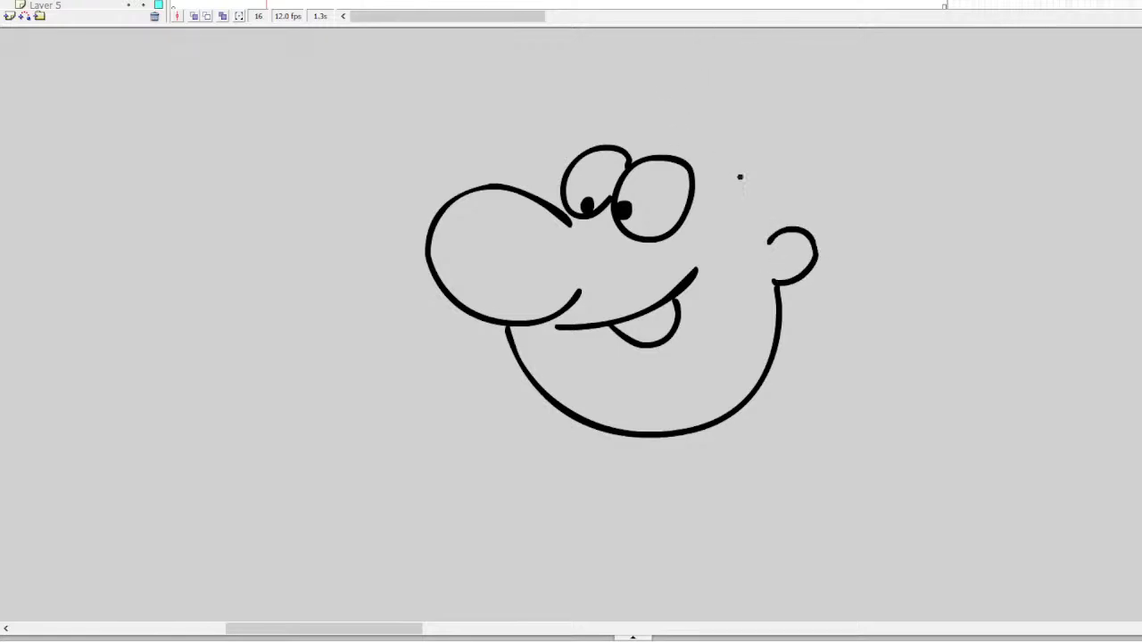
mouse_move(780, 226)
left_mouse_down()
mouse_move(722, 139)
mouse_move(631, 145)
mouse_move(668, 129)
mouse_move(727, 141)
mouse_move(769, 169)
mouse_move(794, 229)
left_mouse_up()
key("ctrl+z")
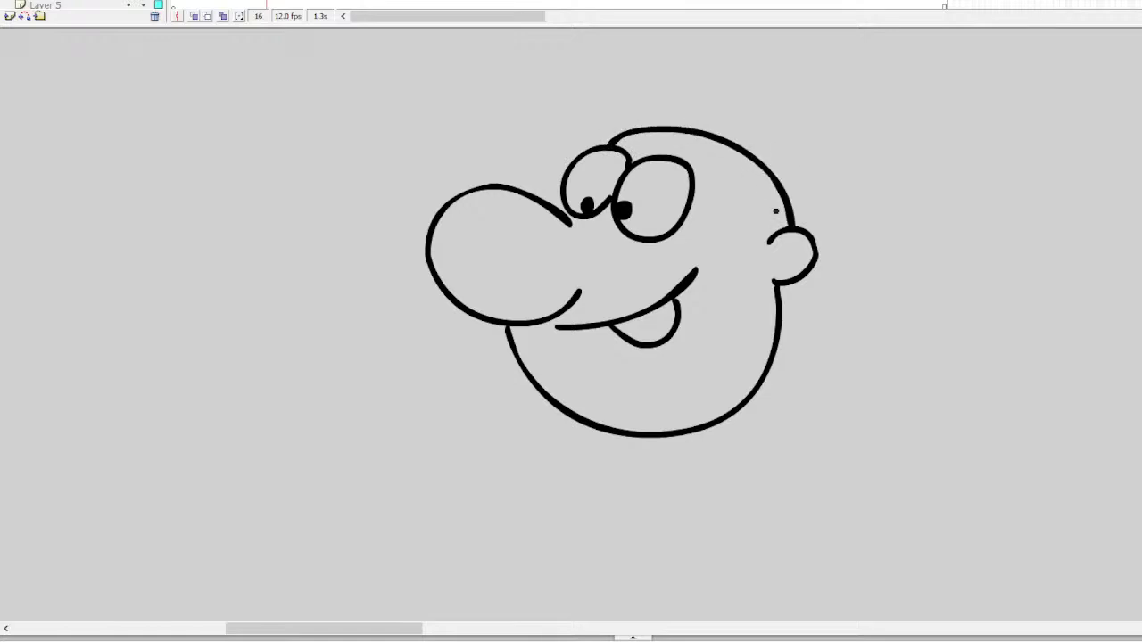
Add a slanted hairline in front of the ear, a rounded bun behind the head, and two curved strands on top
left_click_drag(701, 133, 769, 241)
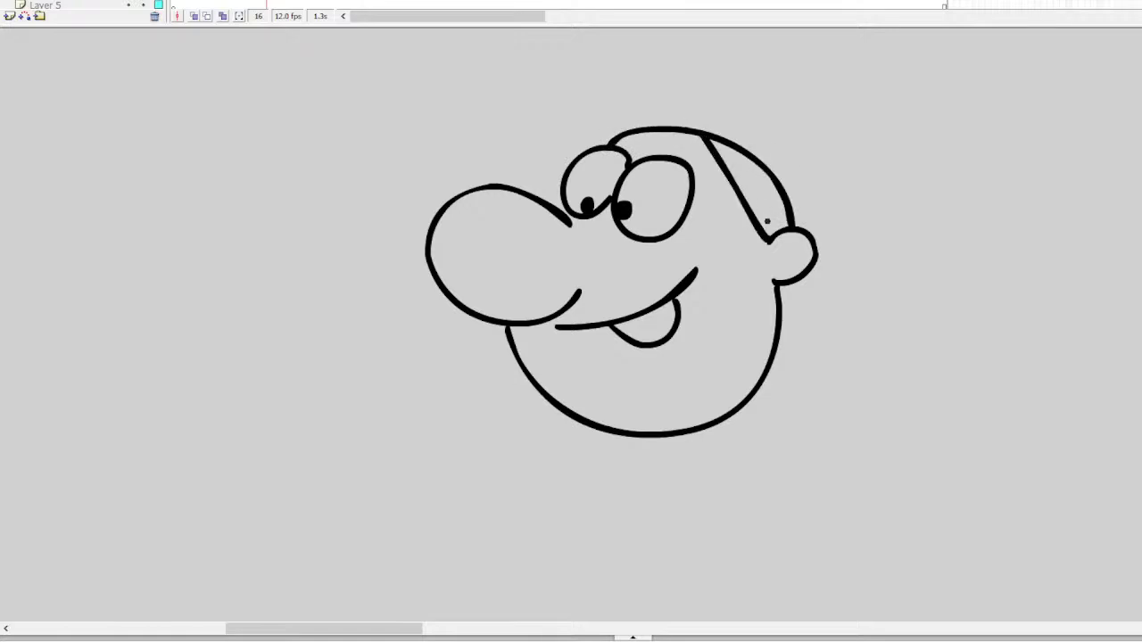
mouse_move(761, 155)
left_mouse_down()
mouse_move(795, 131)
mouse_move(828, 159)
mouse_move(833, 202)
mouse_move(776, 182)
left_mouse_up()
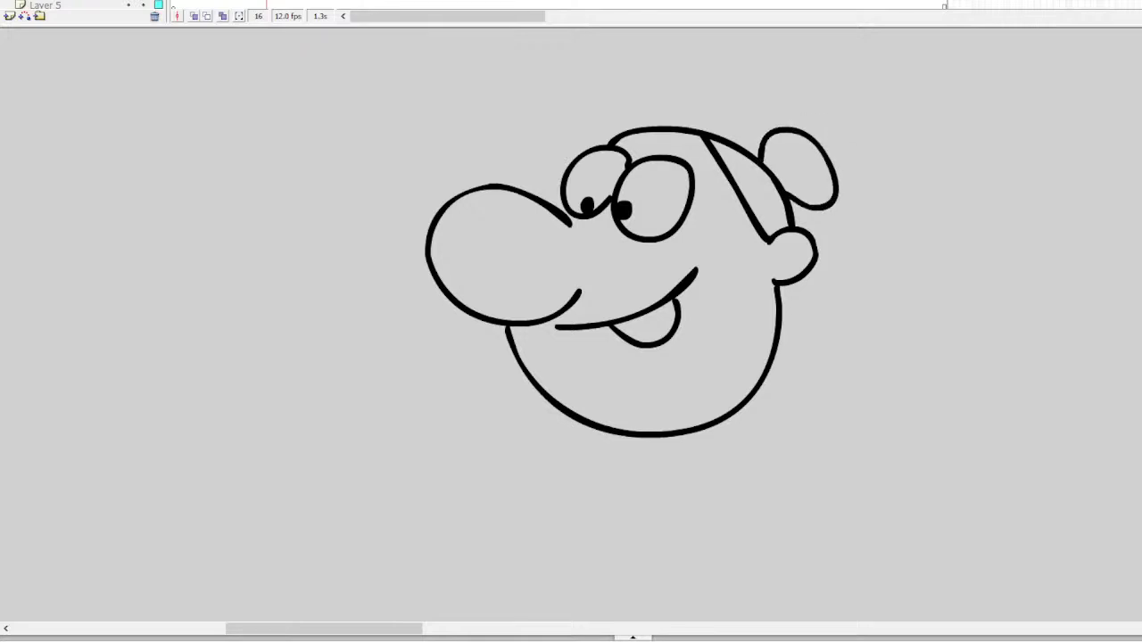
scroll(663, 135, "up", 3)
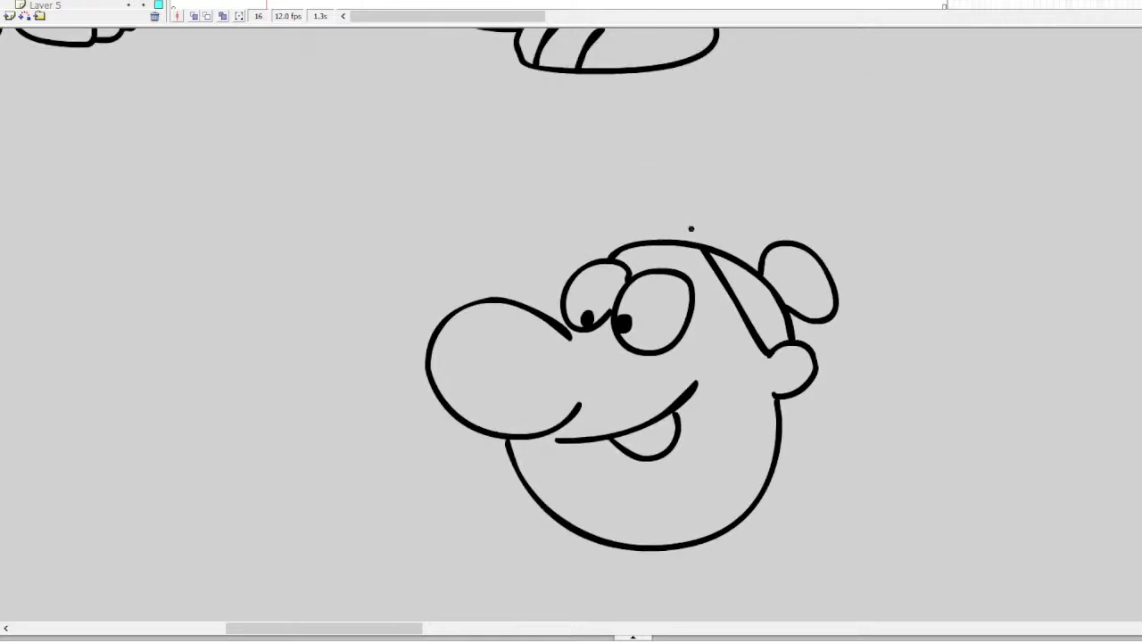
mouse_move(702, 240)
left_mouse_down()
mouse_move(702, 161)
mouse_move(667, 131)
mouse_move(636, 143)
left_mouse_up()
mouse_move(693, 238)
left_mouse_down()
mouse_move(648, 168)
mouse_move(596, 167)
left_mouse_up()
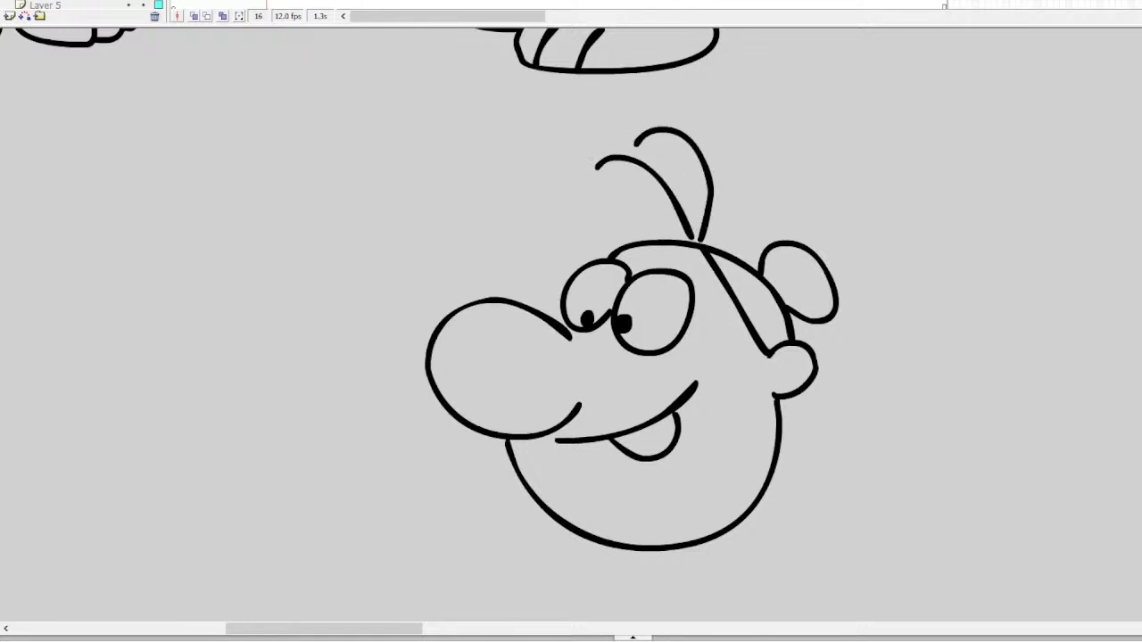
Reshape the forehead outline so it arches over the far eye and runs down to the nose
scroll(645, 114, "down", 5)
scroll(645, 114, "up", 2)
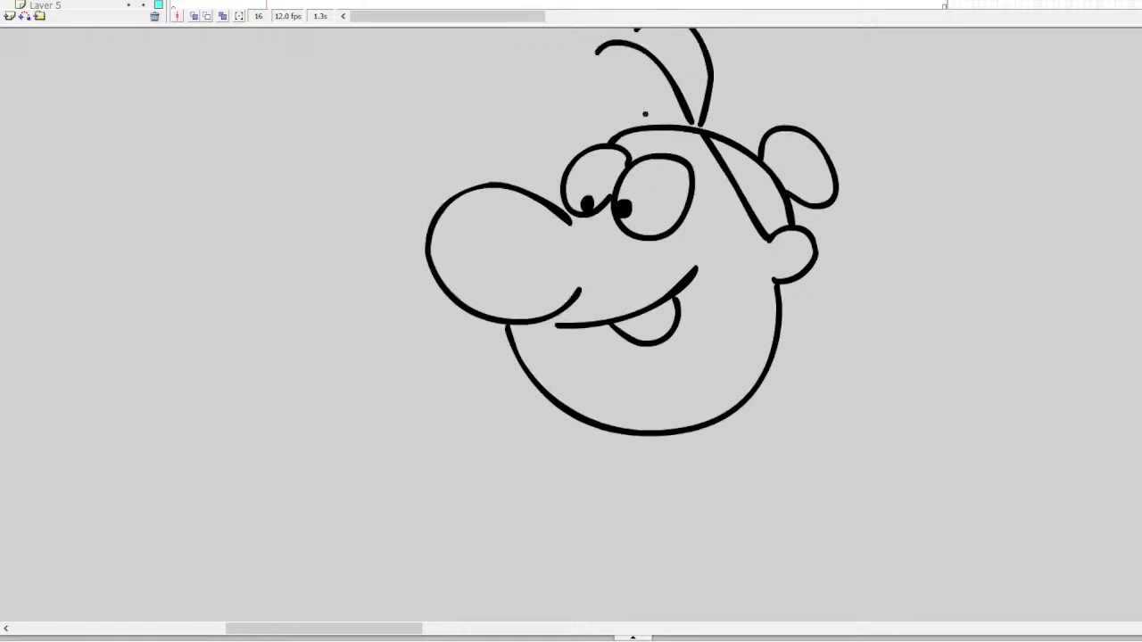
mouse_move(643, 129)
left_mouse_down()
mouse_move(580, 141)
mouse_move(533, 187)
left_mouse_up()
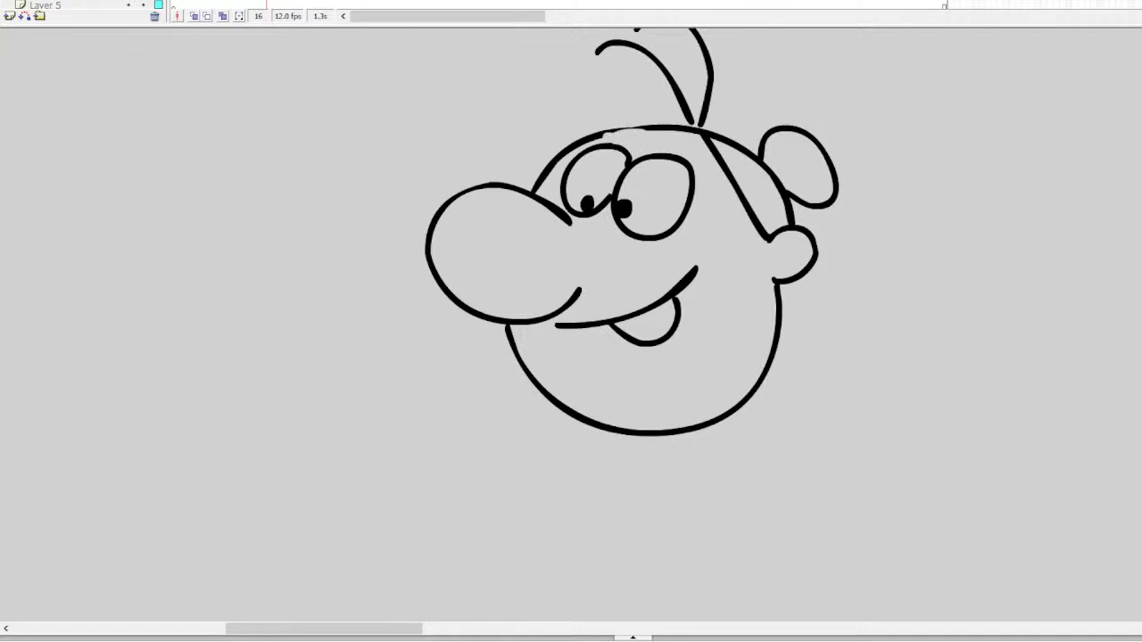
left_click_drag(624, 134, 654, 127)
left_click_drag(665, 126, 590, 138)
Draw a chest curve and the near arm ending in a fingered hand below the head, and redraw both pupils higher in the eyes
mouse_move(668, 449)
left_mouse_down()
mouse_move(635, 471)
mouse_move(675, 492)
left_mouse_up()
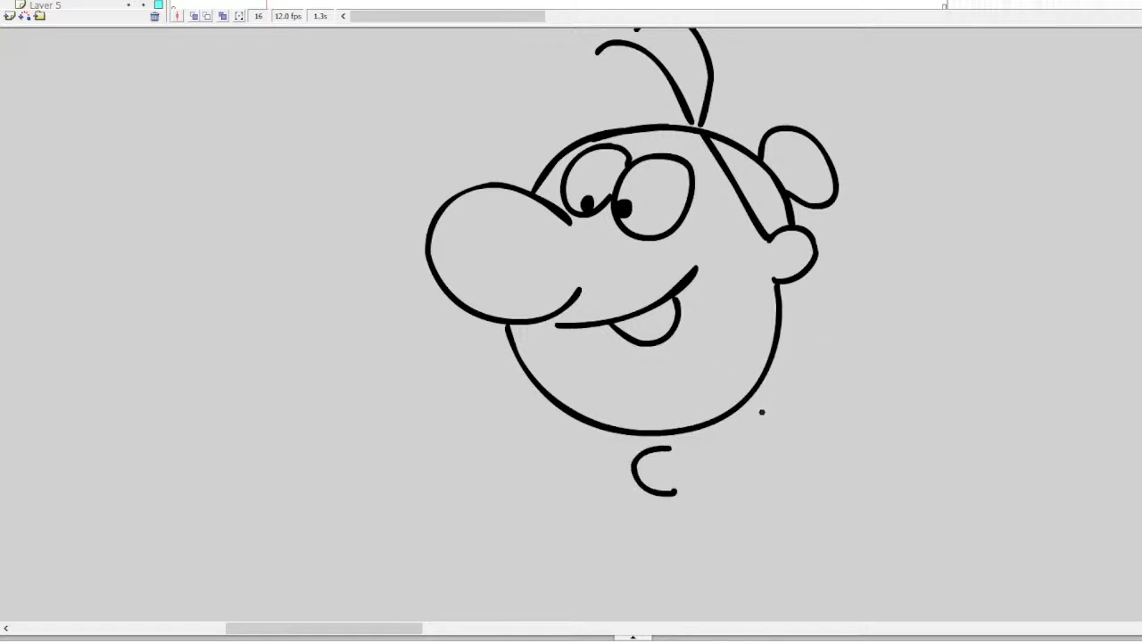
mouse_move(762, 412)
left_mouse_down()
mouse_move(728, 415)
mouse_move(707, 508)
left_mouse_up()
mouse_move(757, 410)
left_mouse_down()
mouse_move(773, 484)
mouse_move(756, 534)
left_mouse_up()
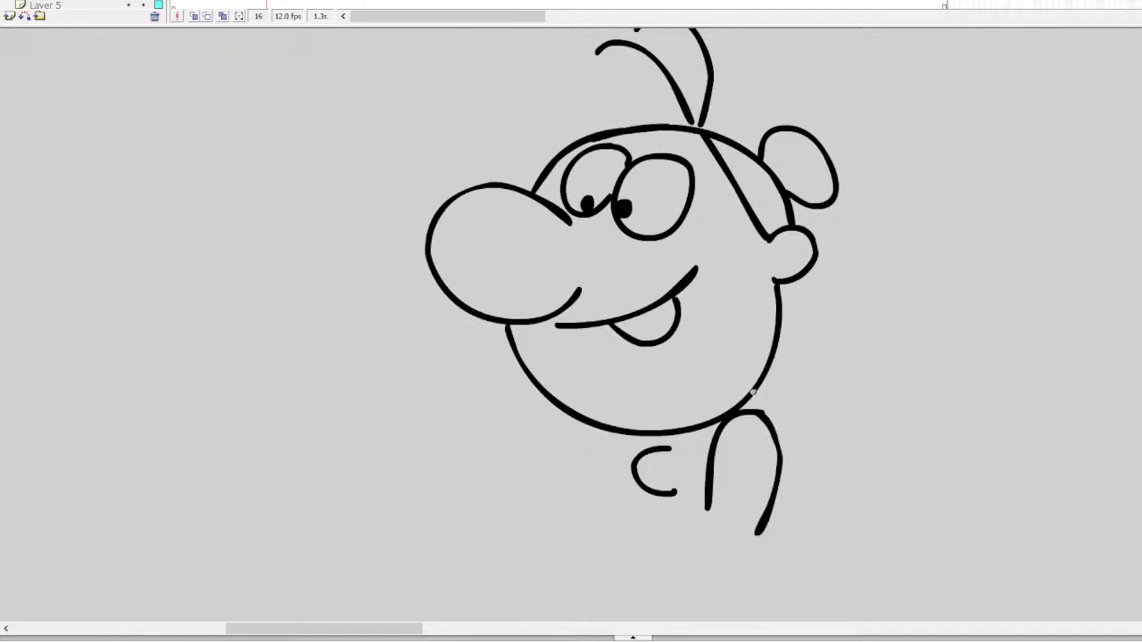
mouse_move(630, 198)
left_mouse_down()
mouse_move(624, 212)
mouse_move(585, 206)
mouse_move(571, 182)
mouse_move(626, 189)
left_mouse_up()
key("b")
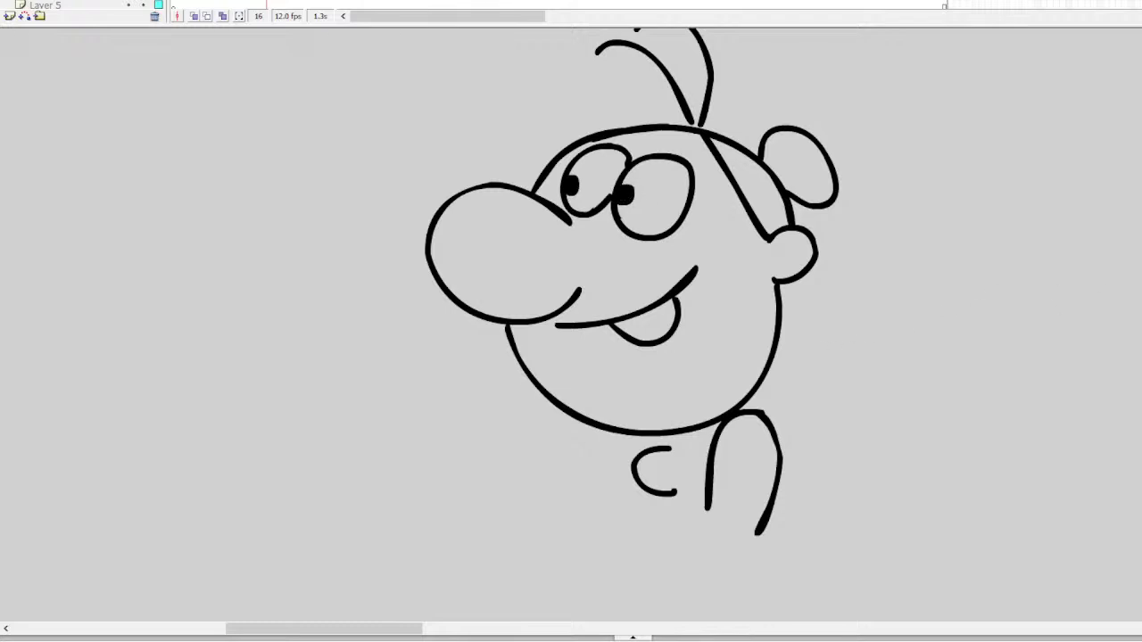
scroll(736, 378, "down", 3)
mouse_move(708, 419)
left_mouse_down()
mouse_move(685, 441)
mouse_move(712, 488)
mouse_move(722, 468)
mouse_move(737, 495)
mouse_move(756, 444)
left_mouse_up()
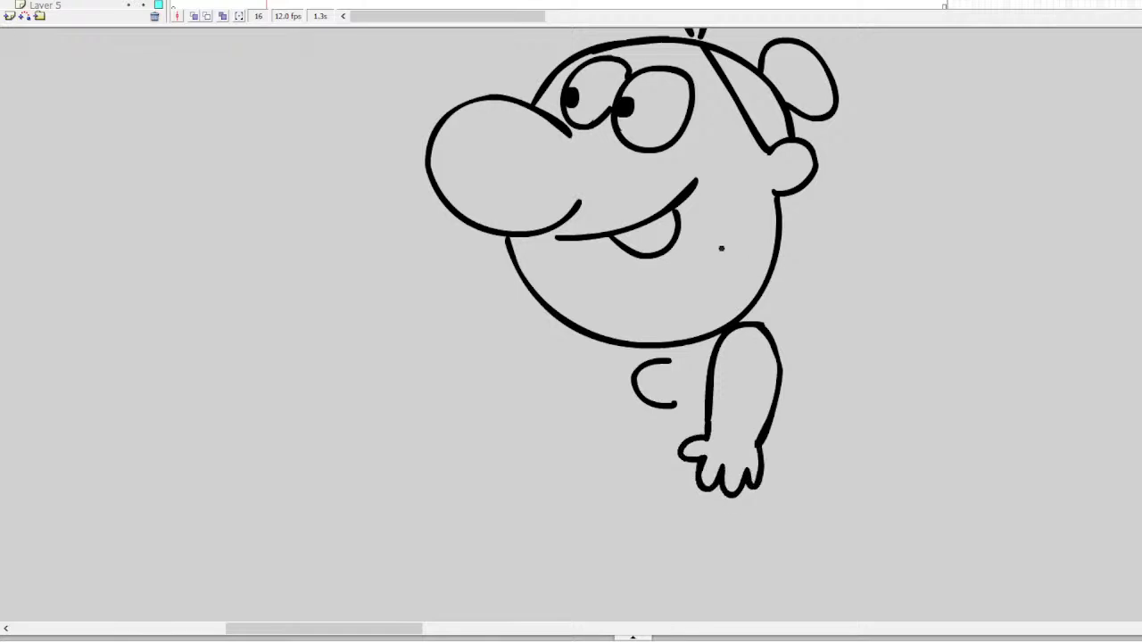
Draw the torso with a second chest curve, front and side edges, and a rounded band below the waist
mouse_move(608, 355)
left_mouse_down()
mouse_move(568, 384)
mouse_move(610, 393)
left_mouse_up()
mouse_move(692, 344)
left_mouse_down()
mouse_move(683, 439)
mouse_move(586, 441)
mouse_move(580, 395)
left_mouse_up()
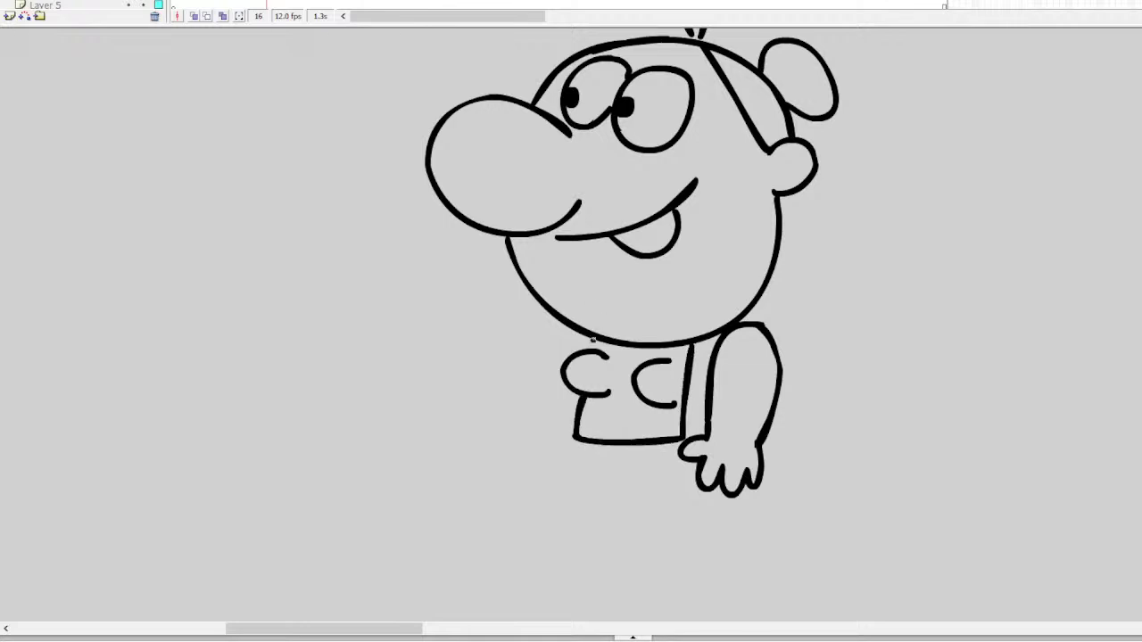
left_click_drag(586, 339, 585, 353)
key("ctrl+z")
left_click_drag(587, 350, 590, 337)
mouse_move(579, 437)
left_mouse_down()
mouse_move(574, 460)
mouse_move(668, 471)
mouse_move(691, 461)
left_mouse_up()
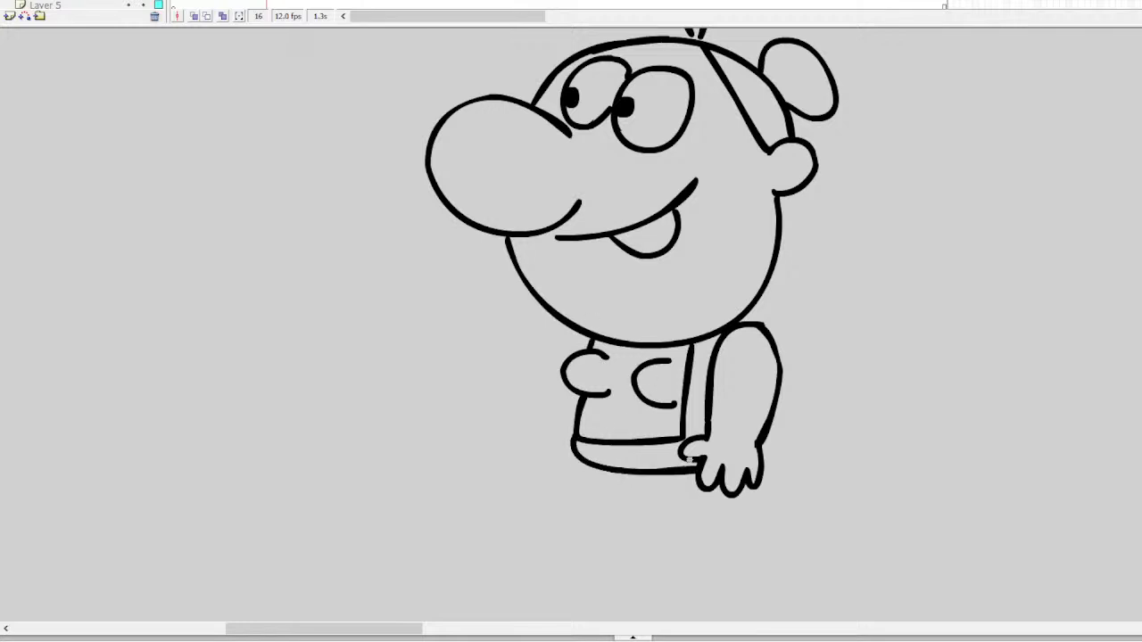
Draw the back curving out into a rounded rump behind the arm, and add a small looped bow above it
mouse_move(756, 303)
left_mouse_down()
mouse_move(788, 394)
mouse_move(813, 402)
mouse_move(821, 432)
mouse_move(814, 461)
mouse_move(763, 466)
left_mouse_up()
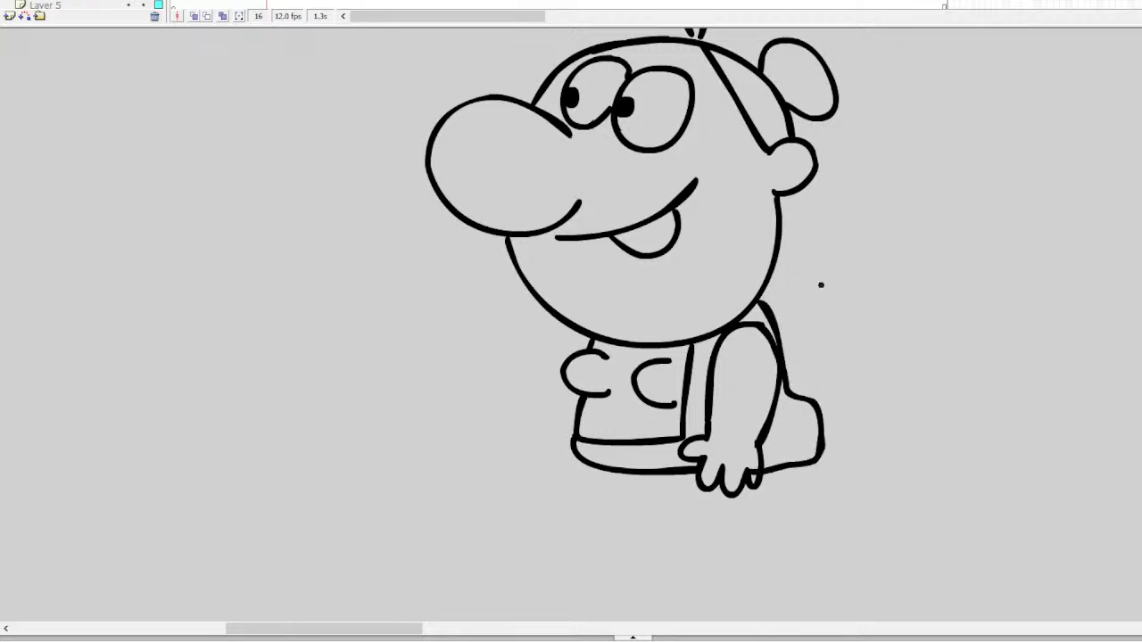
key("ctrl+z")
mouse_move(754, 305)
left_mouse_down()
mouse_move(784, 391)
mouse_move(810, 422)
mouse_move(812, 452)
mouse_move(757, 468)
left_mouse_up()
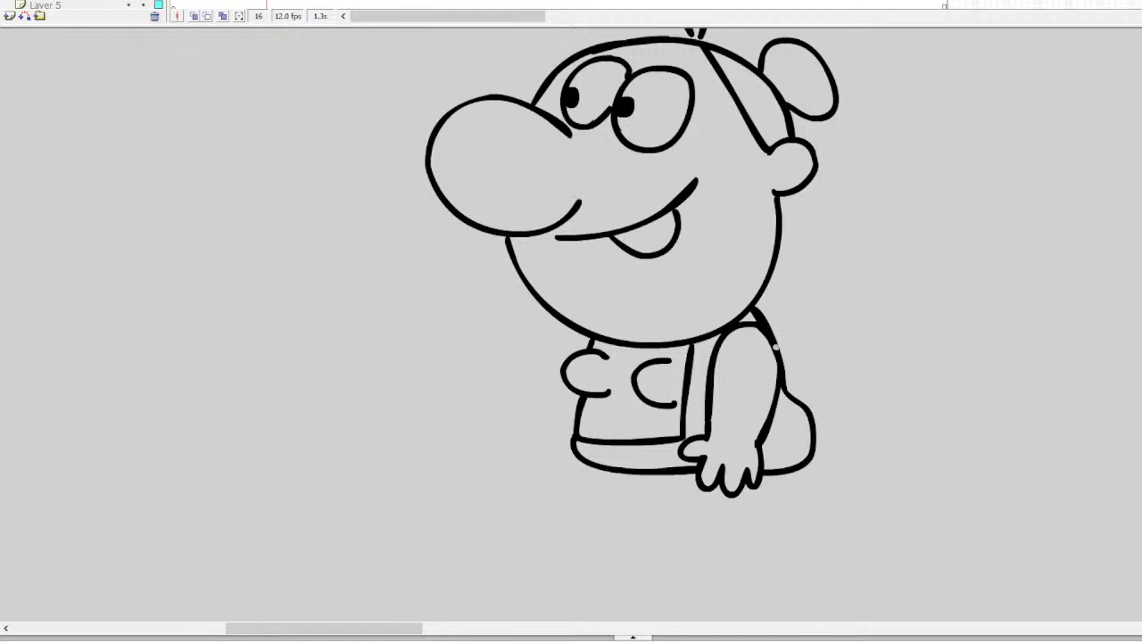
mouse_move(788, 383)
left_mouse_down()
mouse_move(815, 384)
mouse_move(787, 383)
mouse_move(792, 365)
left_mouse_up()
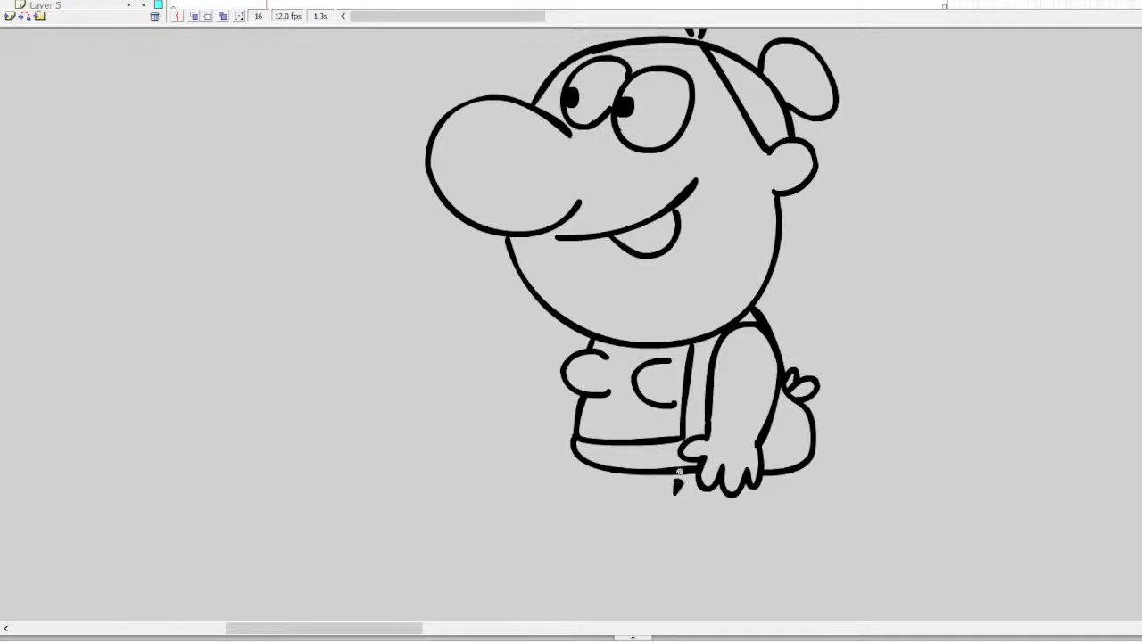
Draw both short legs with rounded shoes beneath the body
mouse_move(678, 468)
left_mouse_down()
mouse_move(698, 505)
mouse_move(675, 498)
mouse_move(650, 516)
mouse_move(667, 538)
mouse_move(739, 545)
mouse_move(772, 541)
mouse_move(782, 474)
left_mouse_up()
mouse_move(683, 504)
left_mouse_down()
mouse_move(709, 509)
mouse_move(736, 539)
left_mouse_up()
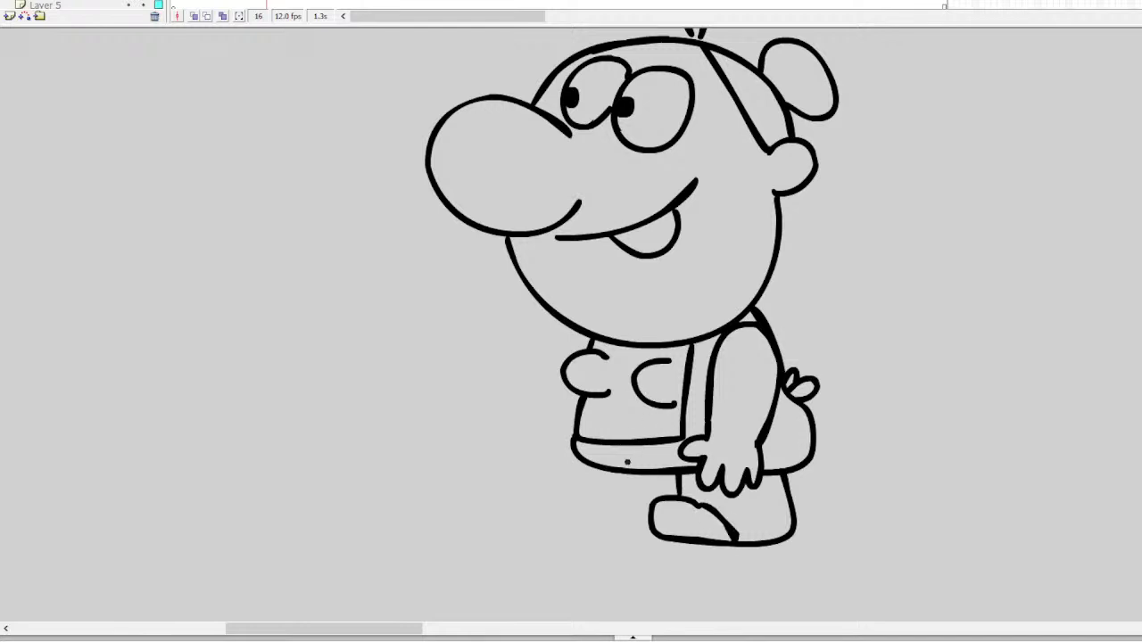
mouse_move(614, 471)
left_mouse_down()
mouse_move(622, 496)
mouse_move(605, 487)
mouse_move(594, 526)
mouse_move(650, 531)
left_mouse_up()
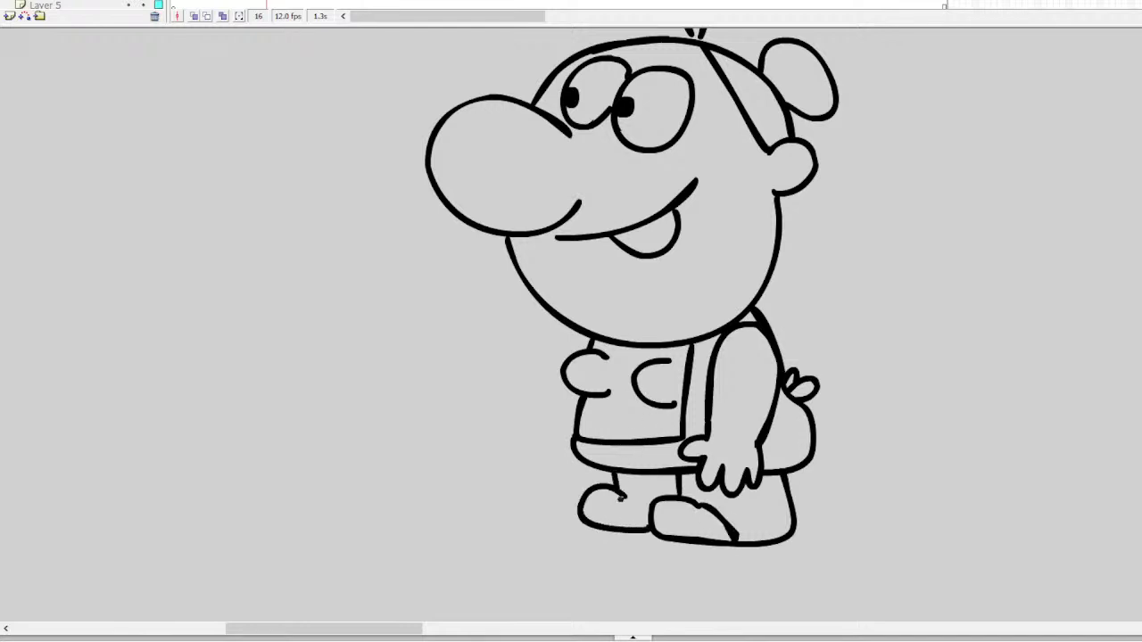
Close the top line of the front shoe and redraw the jaw farther forward beneath the nose, erasing the old jaw line
left_click_drag(623, 491, 649, 519)
mouse_move(473, 227)
left_mouse_down()
mouse_move(488, 262)
mouse_move(587, 335)
left_mouse_up()
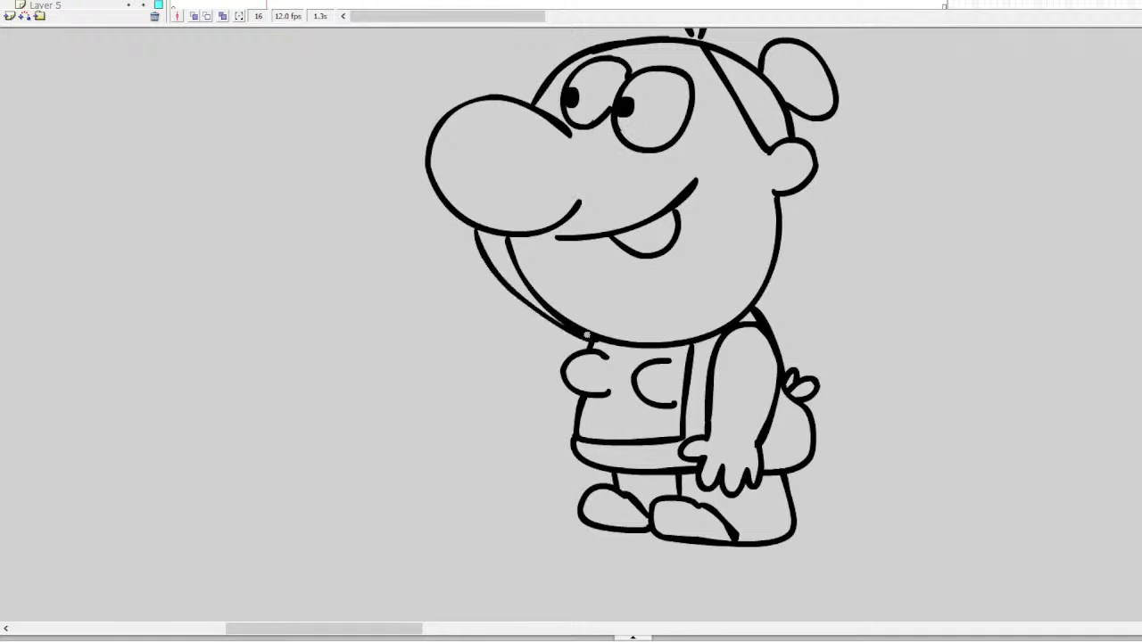
mouse_move(511, 246)
left_mouse_down()
mouse_move(556, 312)
mouse_move(546, 302)
left_mouse_up()
mouse_move(552, 310)
left_mouse_down()
mouse_move(586, 331)
mouse_move(610, 325)
left_mouse_up()
left_click_drag(535, 299, 522, 289)
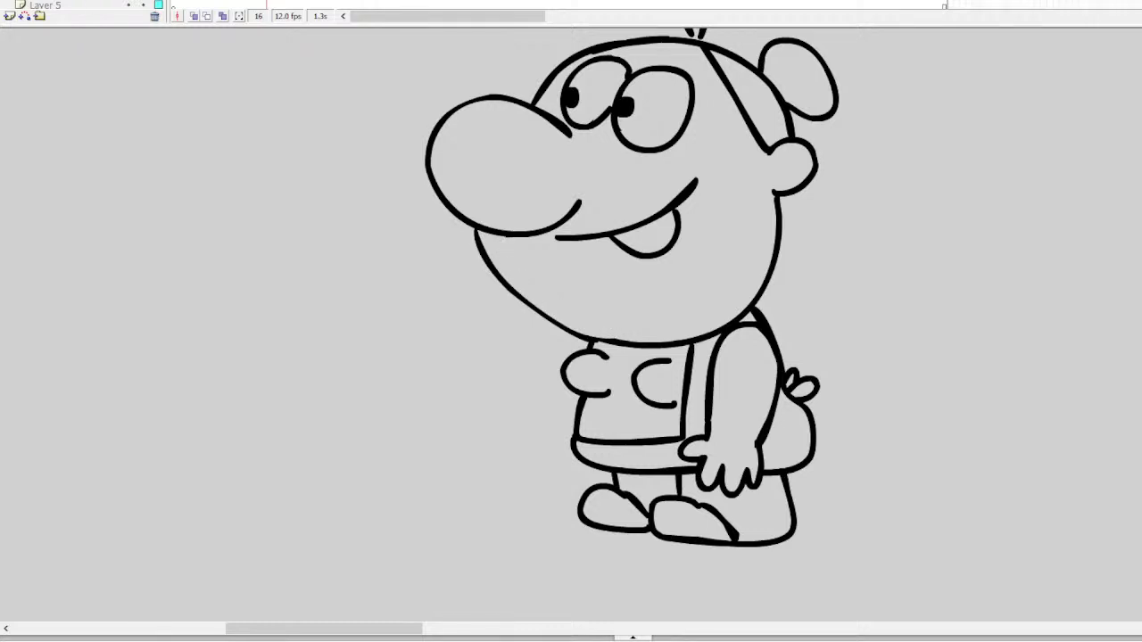
Move the finished big-nosed character to the right to clear canvas space for a new character beside it
scroll(632, 325, "up", 3)
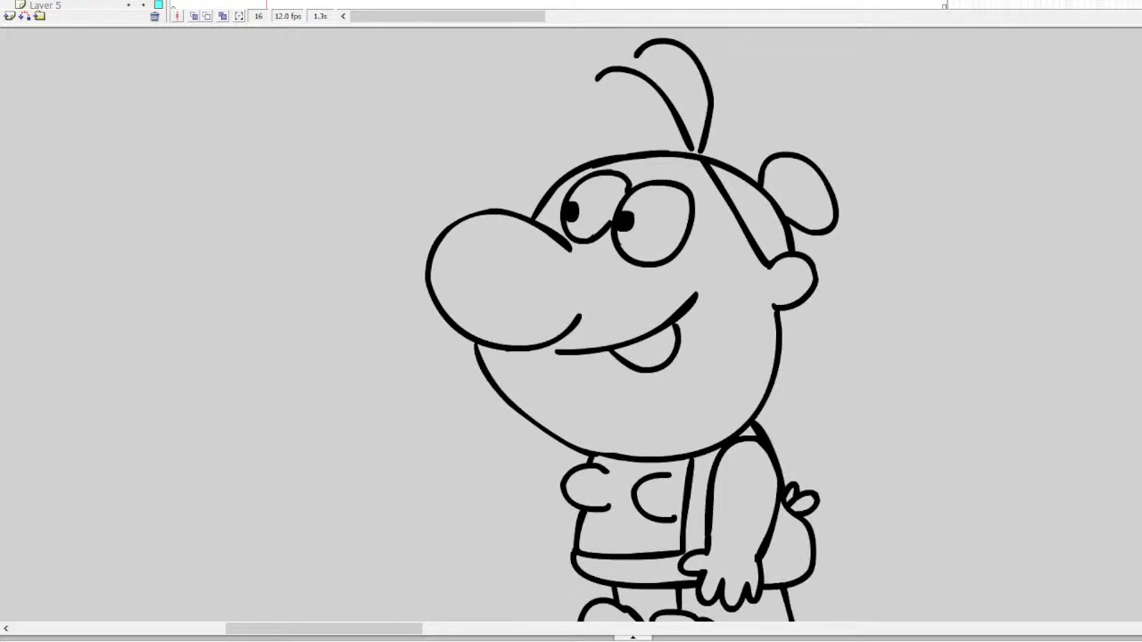
scroll(571, 325, "up", 5)
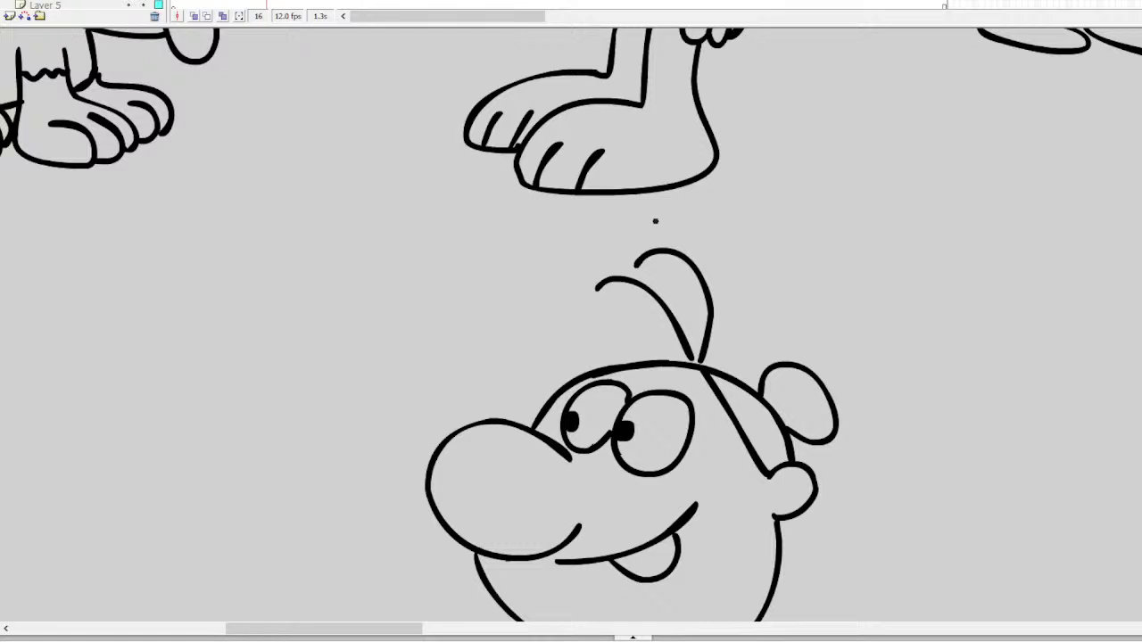
scroll(655, 222, "down", 7)
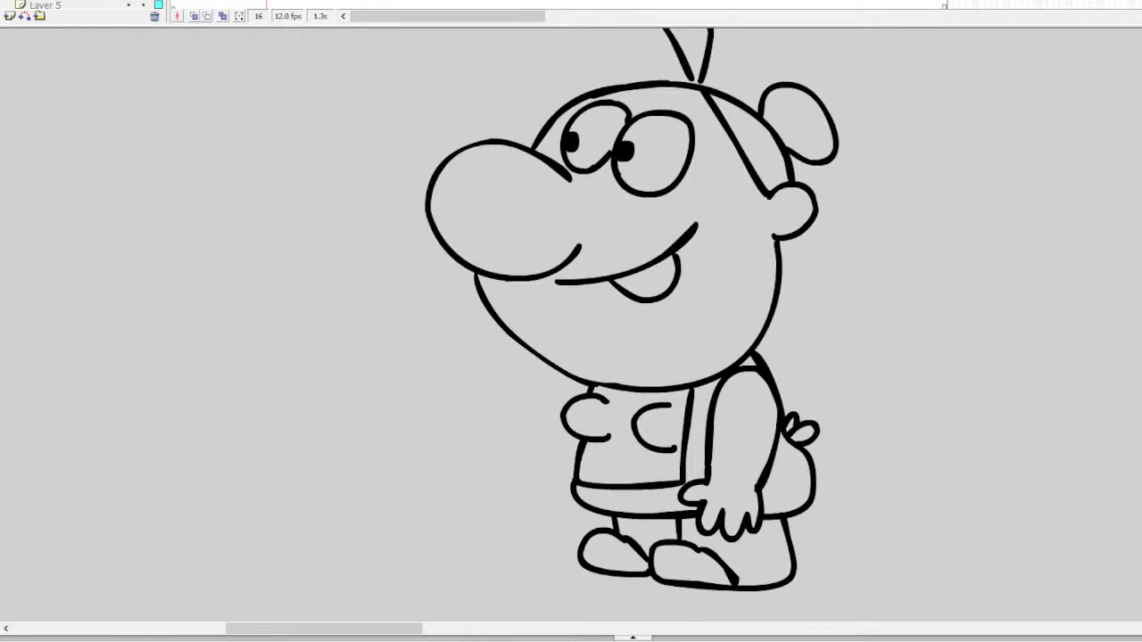
scroll(571, 321, "left", 5)
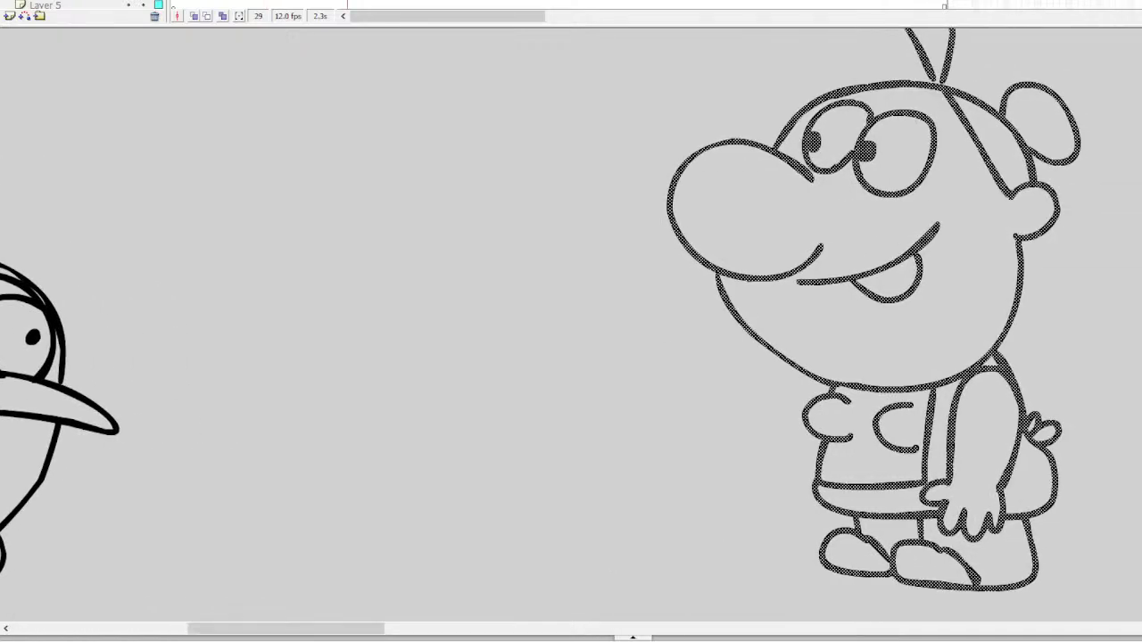
left_click_drag(678, 205, 981, 205)
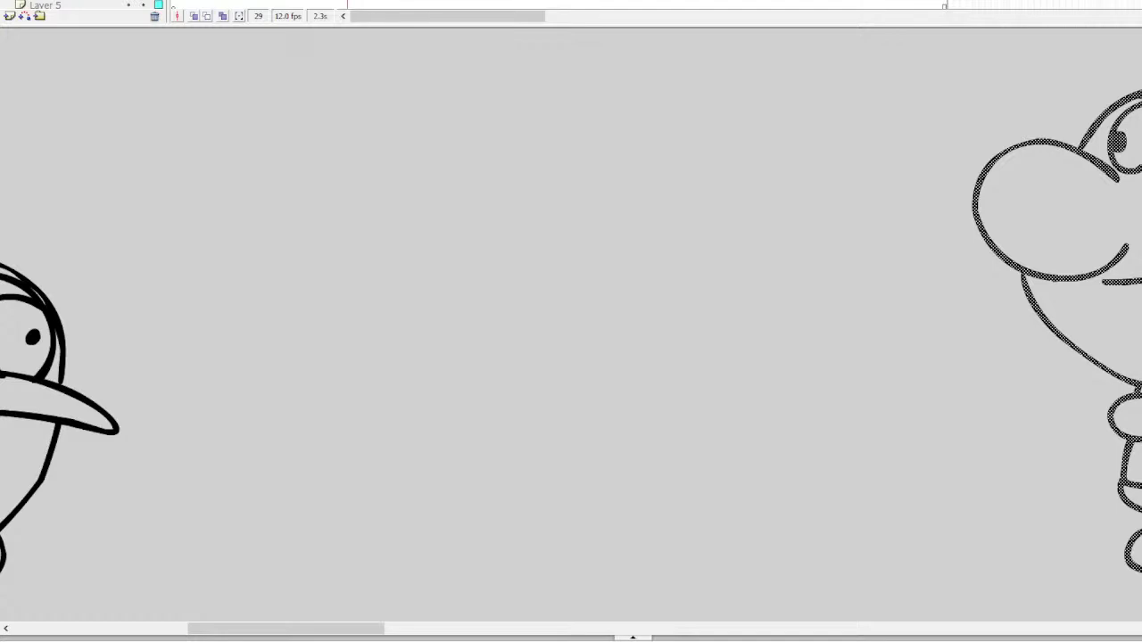
scroll(571, 321, "up", 2)
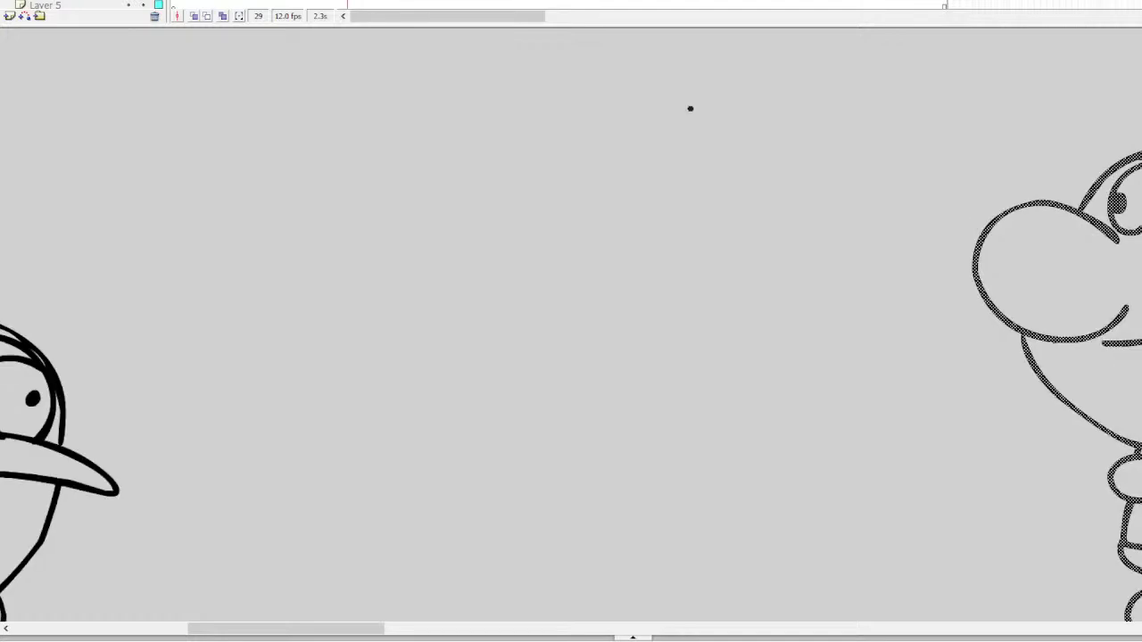
Draw an angry face with two solid oval eyes, a slanted brow, a long bulbous nose with three wrinkle lines and an open toothed mouth
mouse_move(468, 189)
left_mouse_down()
mouse_move(464, 199)
mouse_move(473, 177)
mouse_move(461, 179)
mouse_move(471, 193)
mouse_move(456, 176)
mouse_move(500, 198)
mouse_move(496, 171)
mouse_move(492, 182)
mouse_move(469, 172)
mouse_move(480, 148)
left_mouse_up()
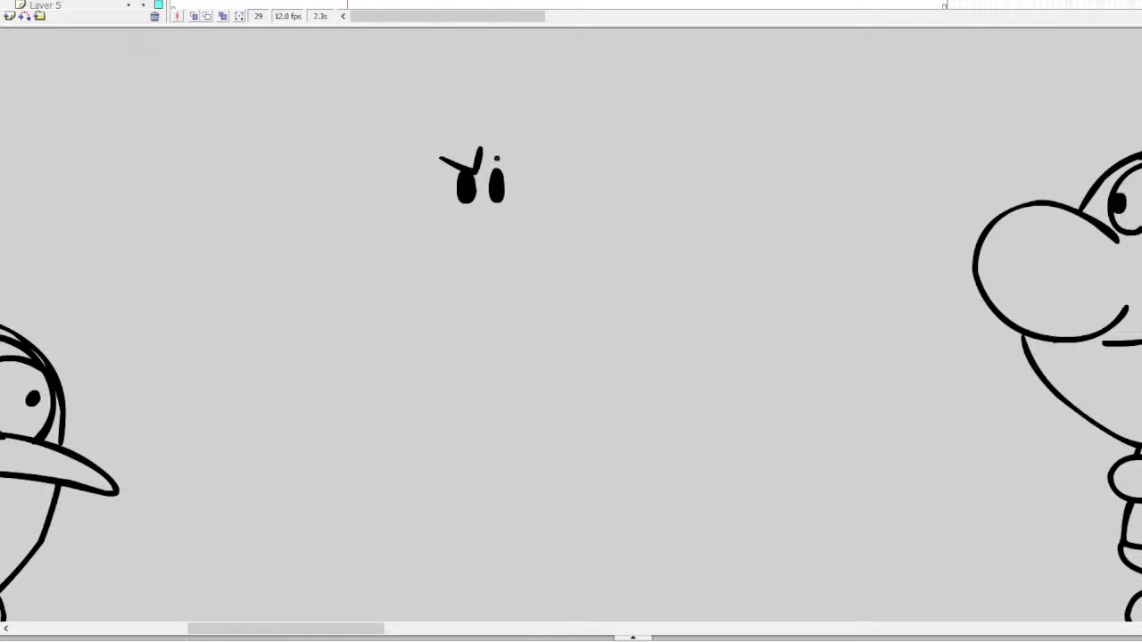
mouse_move(530, 204)
left_mouse_down()
mouse_move(519, 213)
mouse_move(668, 186)
mouse_move(612, 286)
mouse_move(515, 264)
left_mouse_up()
mouse_move(440, 271)
left_mouse_down()
mouse_move(488, 280)
mouse_move(514, 325)
mouse_move(491, 341)
mouse_move(411, 293)
mouse_move(434, 275)
mouse_move(491, 277)
left_mouse_up()
left_click_drag(419, 277, 454, 318)
key("ctrl+z")
left_click_drag(425, 279, 445, 301)
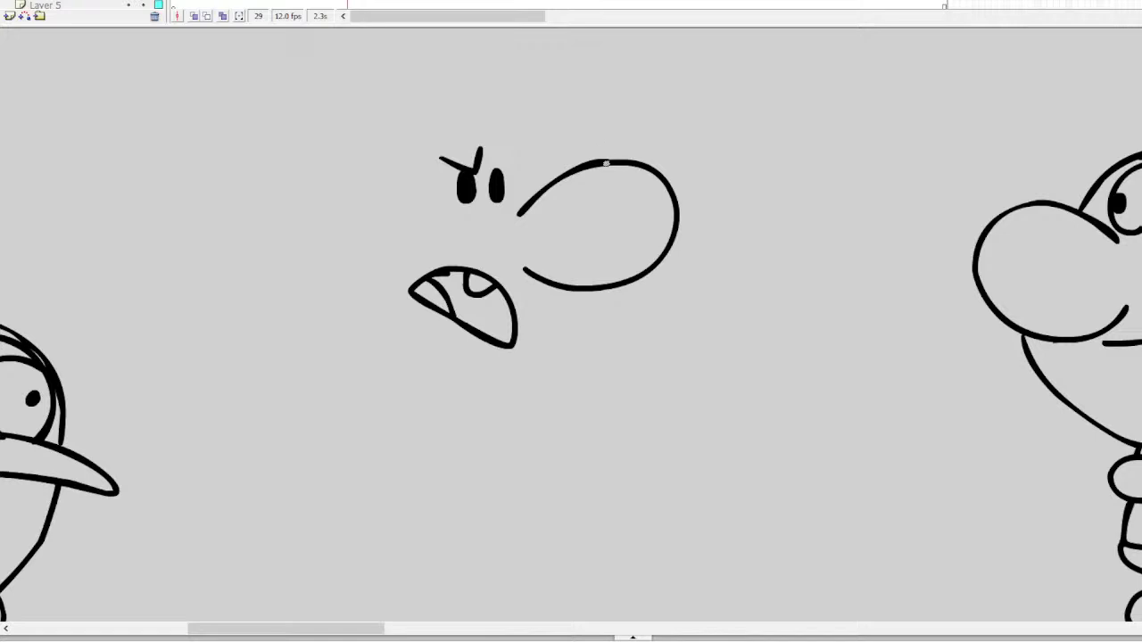
mouse_move(660, 183)
left_mouse_down()
mouse_move(630, 188)
mouse_move(636, 243)
left_mouse_up()
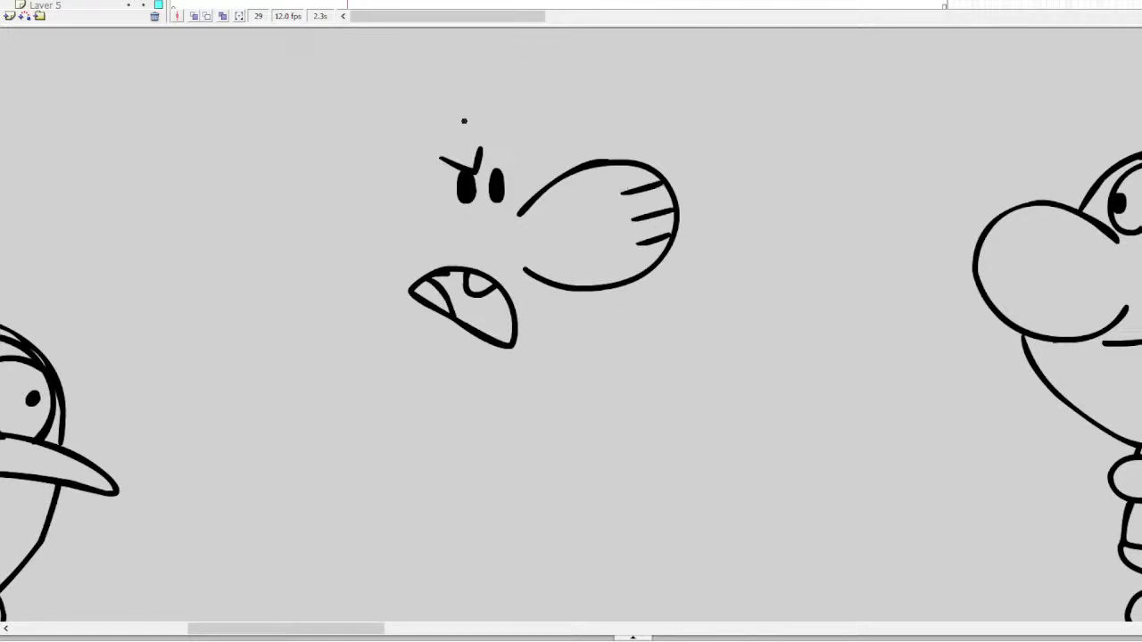
Draw a heart-shaped hairline with a curl and a far eyebrow, and add an ear with inner lines and a round earring
mouse_move(477, 122)
left_mouse_down()
mouse_move(443, 104)
mouse_move(407, 113)
left_mouse_up()
key("ctrl+z")
left_click_drag(494, 139, 530, 147)
mouse_move(479, 114)
left_mouse_down()
mouse_move(432, 91)
mouse_move(398, 104)
mouse_move(387, 125)
mouse_move(394, 190)
mouse_move(425, 202)
mouse_move(385, 224)
mouse_move(360, 220)
mouse_move(477, 108)
mouse_move(528, 95)
mouse_move(549, 132)
mouse_move(537, 178)
left_mouse_up()
left_click_drag(361, 629, 383, 629)
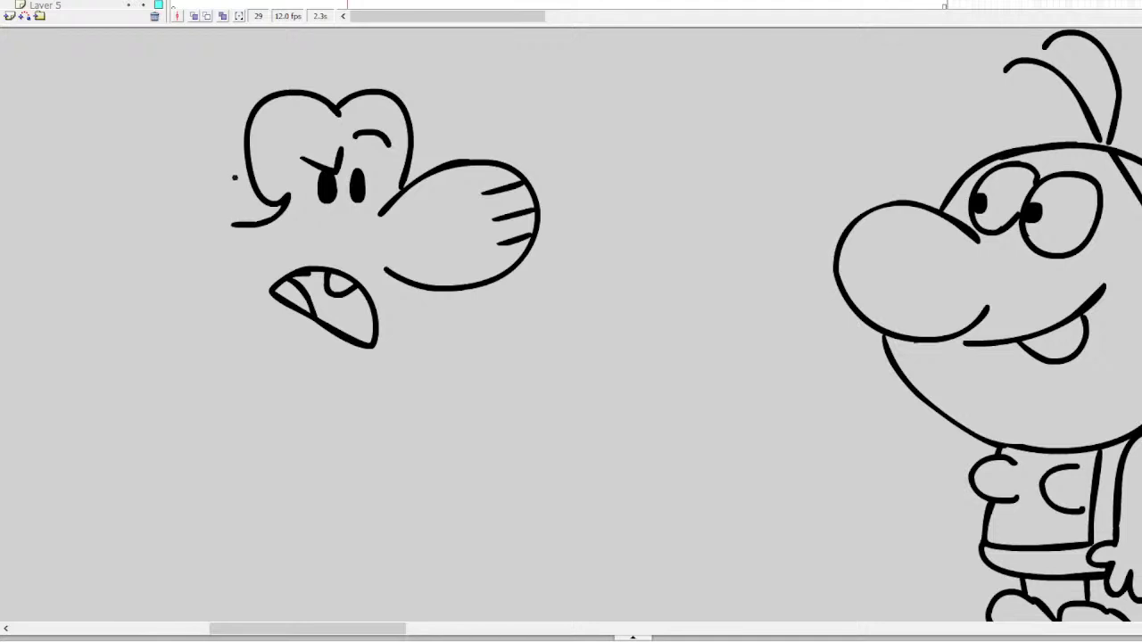
mouse_move(232, 223)
left_mouse_down()
mouse_move(175, 170)
mouse_move(179, 234)
mouse_move(203, 236)
mouse_move(185, 239)
left_mouse_up()
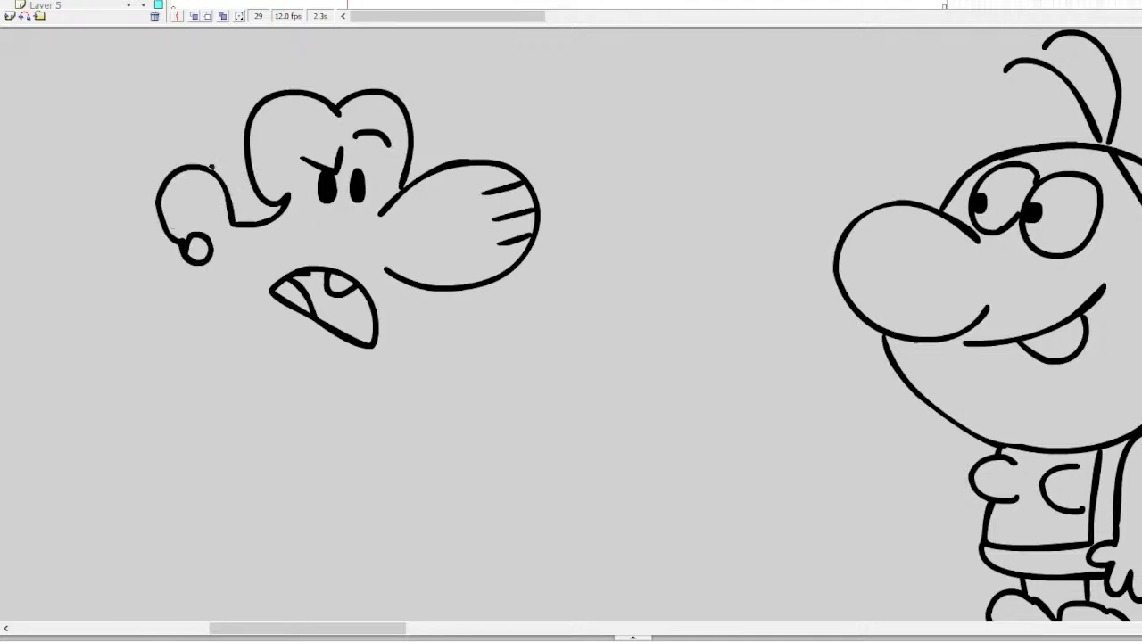
mouse_move(193, 184)
left_mouse_down()
mouse_move(206, 223)
mouse_move(179, 210)
left_mouse_up()
Outline the wide jaw from the earring round to the nose, and the top of the head from the forehead back to the ear
mouse_move(468, 286)
left_mouse_down()
mouse_move(463, 386)
mouse_move(356, 419)
mouse_move(290, 399)
mouse_move(241, 339)
mouse_move(204, 255)
mouse_move(198, 284)
mouse_move(245, 380)
mouse_move(270, 399)
left_mouse_up()
key("ctrl+z")
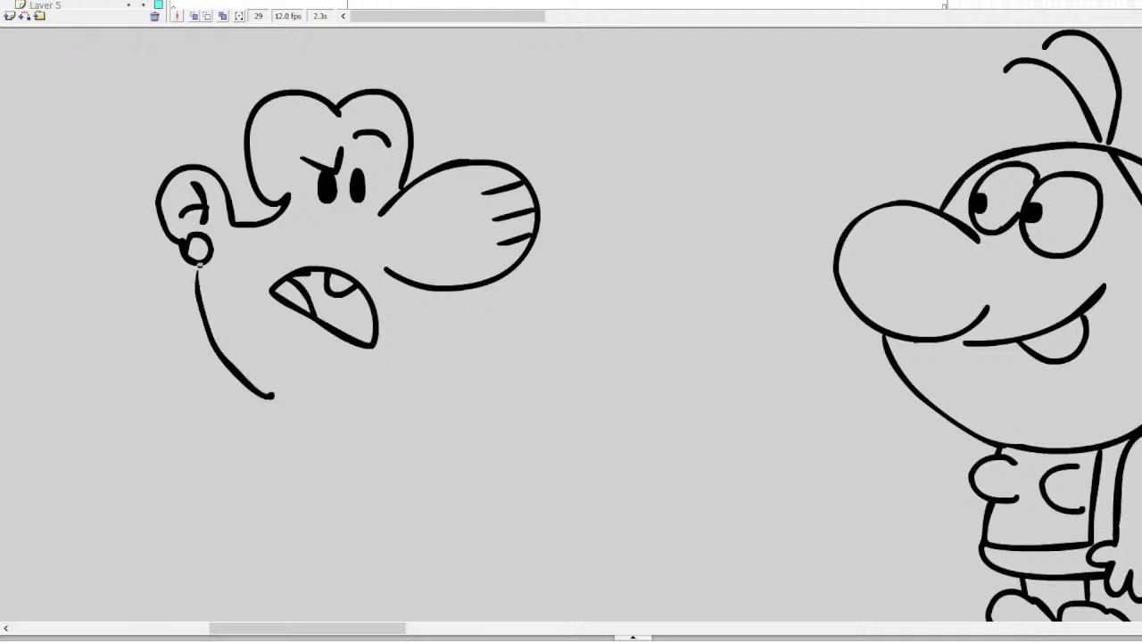
key("ctrl+z")
mouse_move(195, 266)
left_mouse_down()
mouse_move(221, 338)
mouse_move(285, 392)
mouse_move(370, 411)
mouse_move(437, 399)
mouse_move(476, 364)
mouse_move(483, 315)
mouse_move(455, 281)
left_mouse_up()
scroll(571, 325, "up", 2)
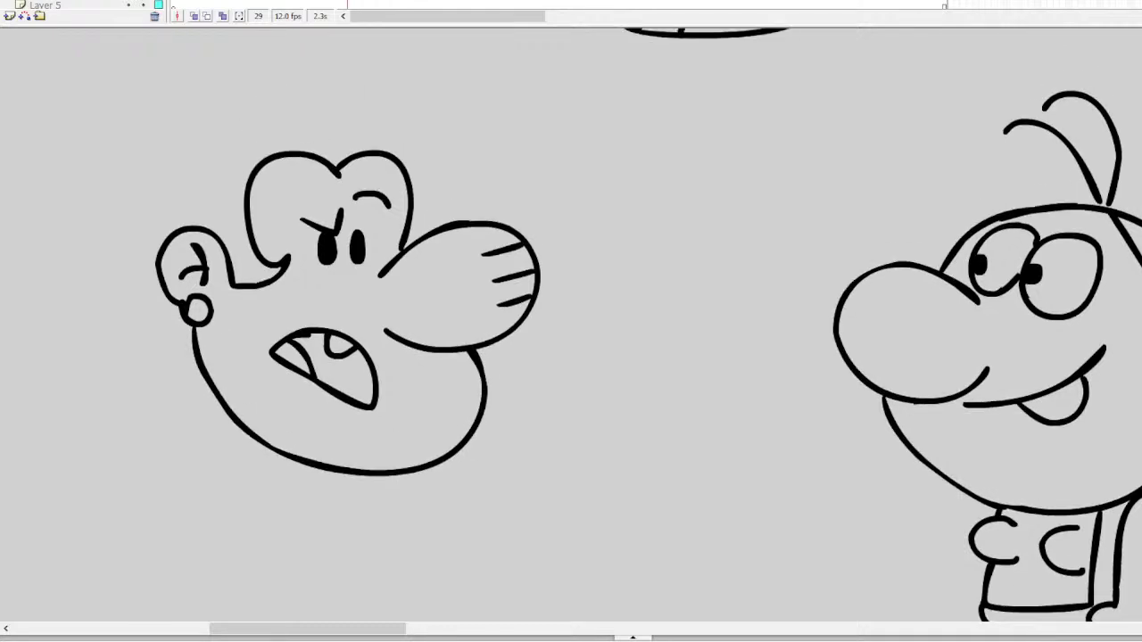
mouse_move(403, 164)
left_mouse_down()
mouse_move(382, 141)
mouse_move(318, 125)
mouse_move(245, 142)
mouse_move(170, 223)
left_mouse_up()
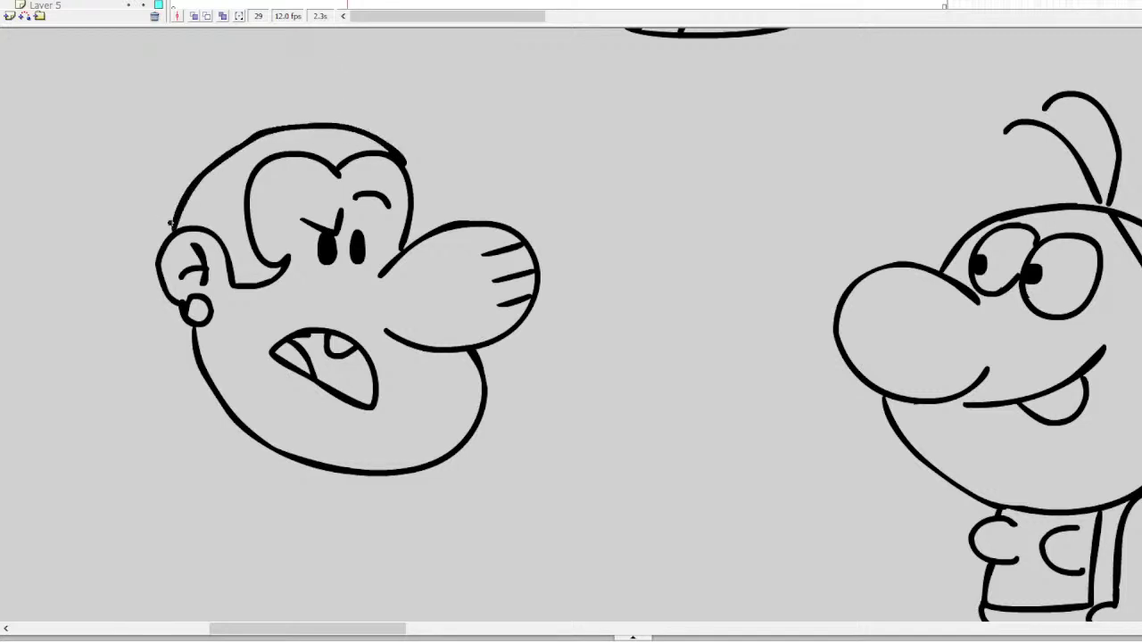
Draw two curled hair strands on top of the head and a spiral bun with a band at the back
left_click_drag(341, 117, 413, 69)
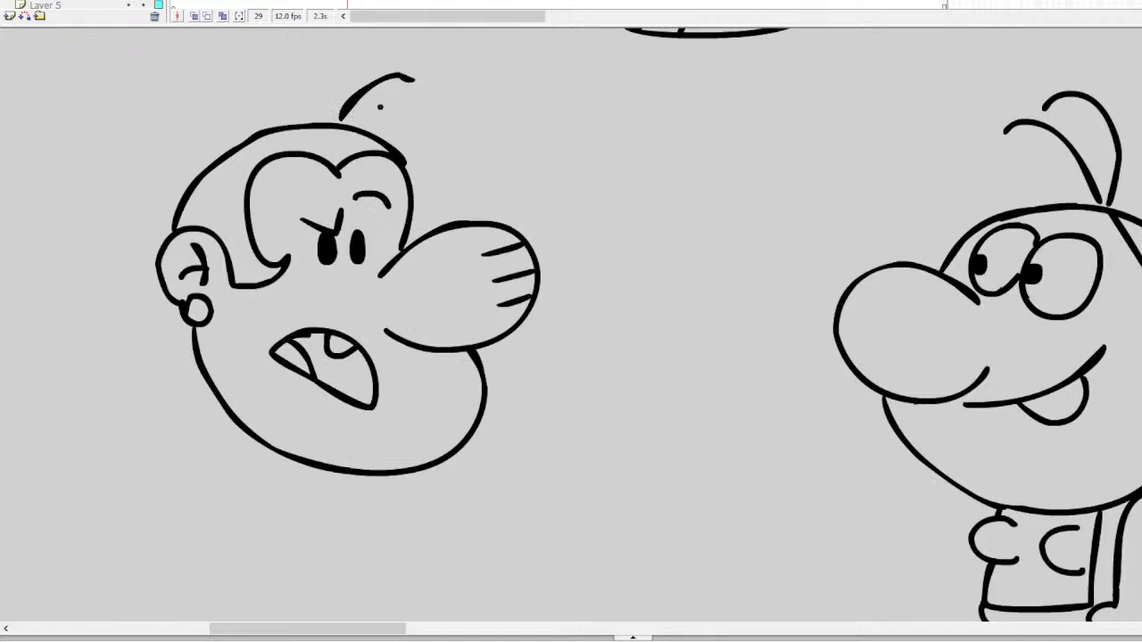
mouse_move(373, 120)
left_mouse_down()
mouse_move(441, 104)
mouse_move(421, 127)
left_mouse_up()
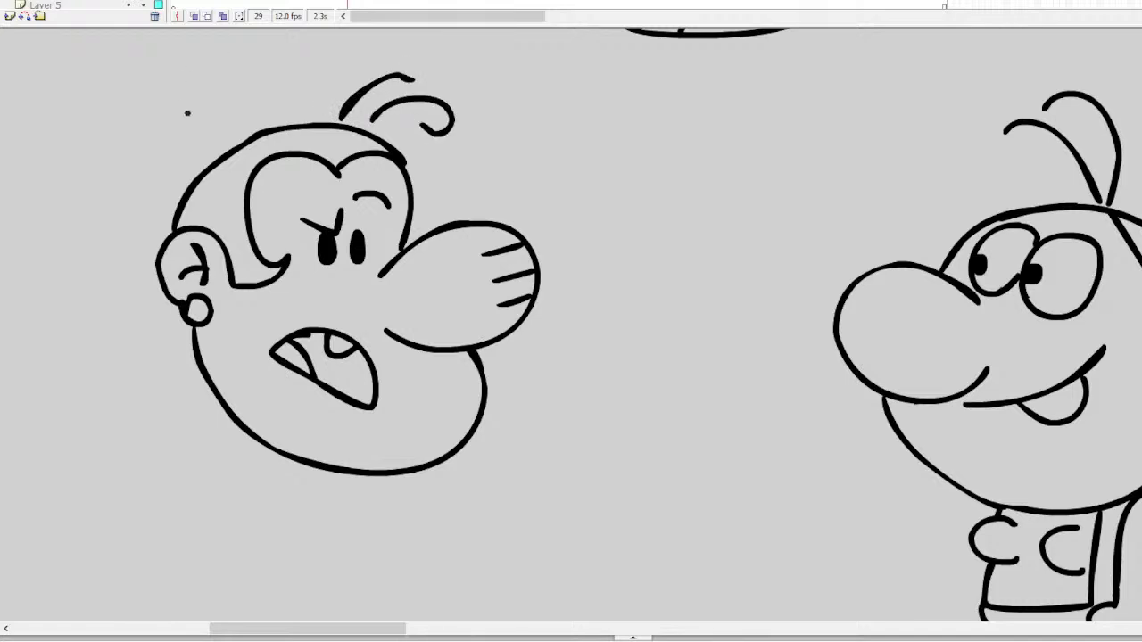
mouse_move(243, 137)
left_mouse_down()
mouse_move(218, 130)
mouse_move(184, 176)
left_mouse_up()
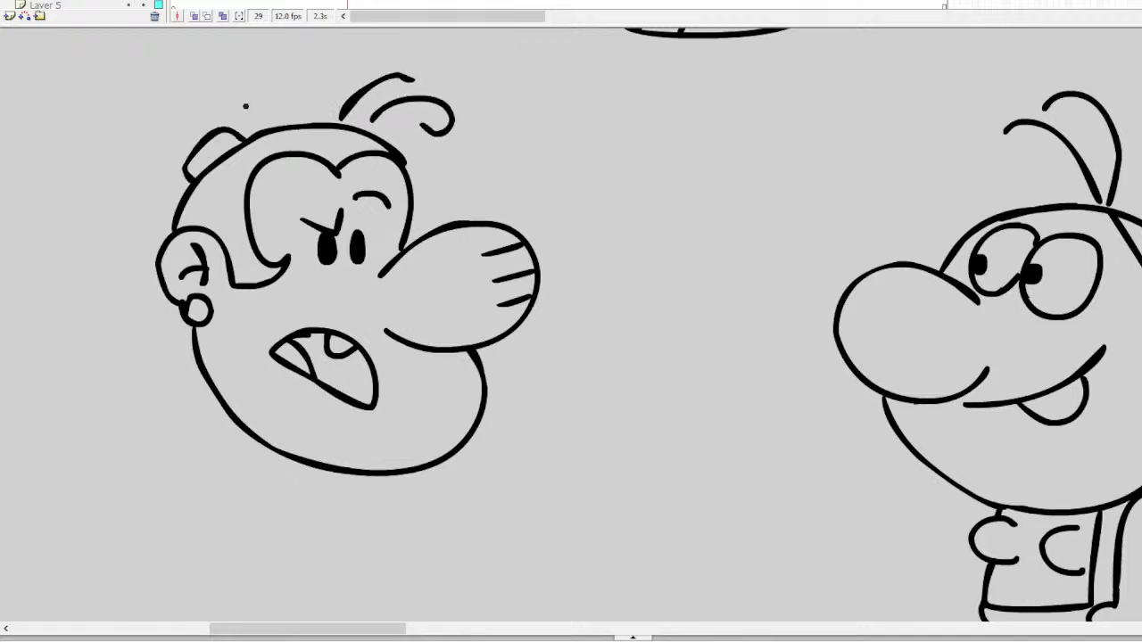
mouse_move(228, 109)
left_mouse_down()
mouse_move(190, 89)
mouse_move(133, 121)
mouse_move(132, 165)
mouse_move(172, 183)
mouse_move(190, 149)
mouse_move(173, 155)
mouse_move(166, 124)
mouse_move(191, 112)
mouse_move(186, 134)
mouse_move(203, 131)
mouse_move(205, 112)
mouse_move(156, 114)
mouse_move(147, 150)
mouse_move(178, 167)
left_mouse_up()
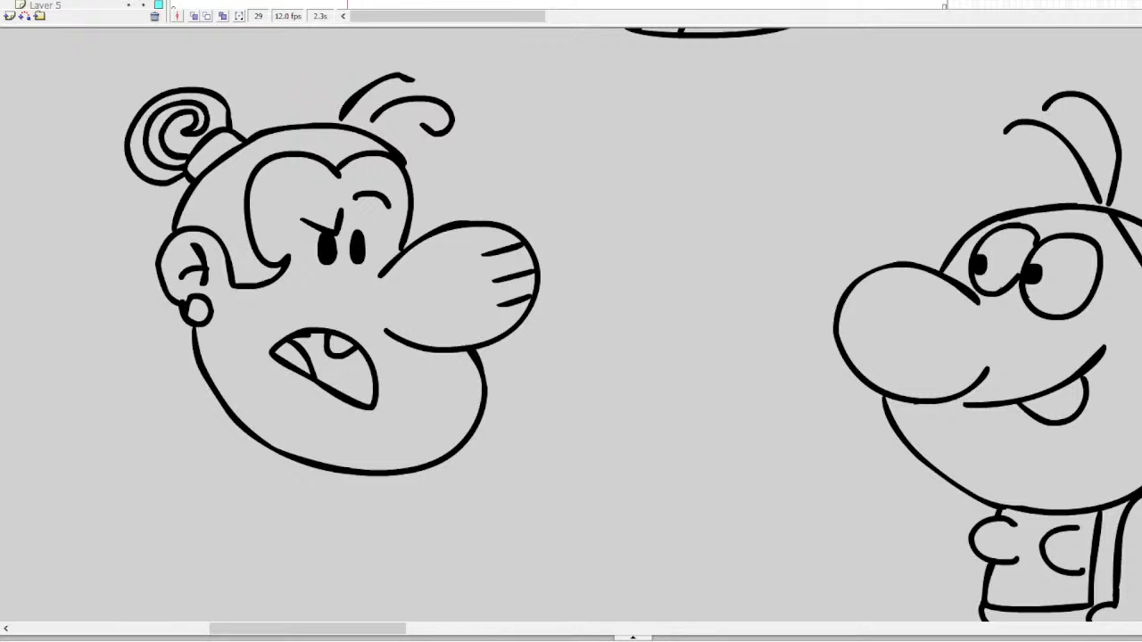
Draw a puffed near sleeve below the jaw with a cuff band filled with small scallops
scroll(571, 325, "down", 3)
scroll(570, 314, "down", 1)
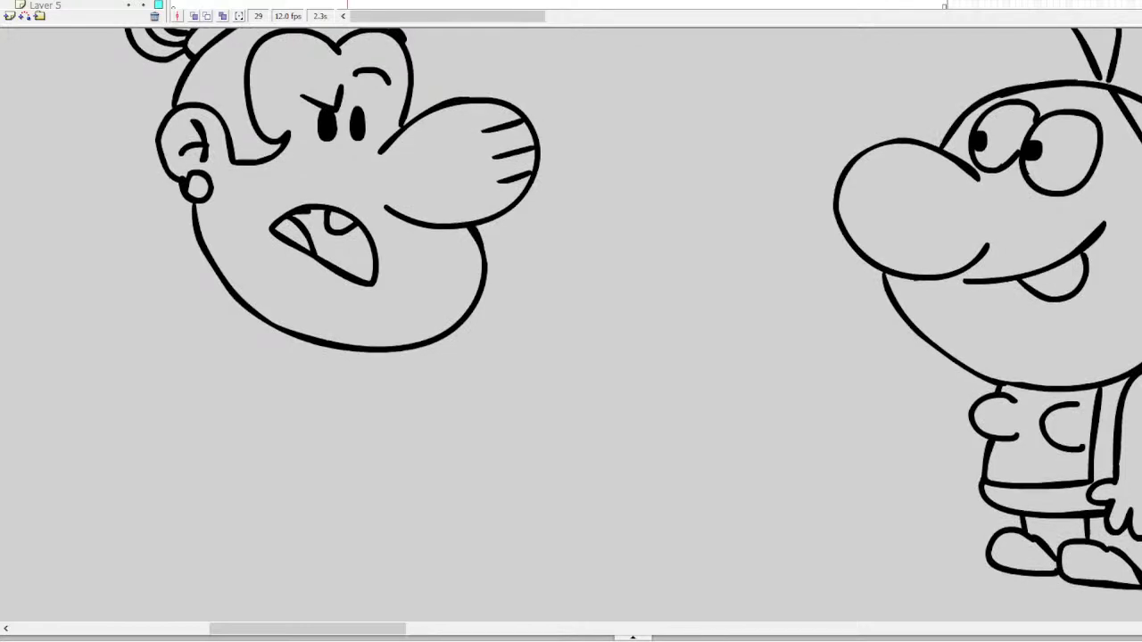
mouse_move(227, 291)
left_mouse_down()
mouse_move(166, 359)
mouse_move(264, 375)
mouse_move(215, 280)
left_mouse_up()
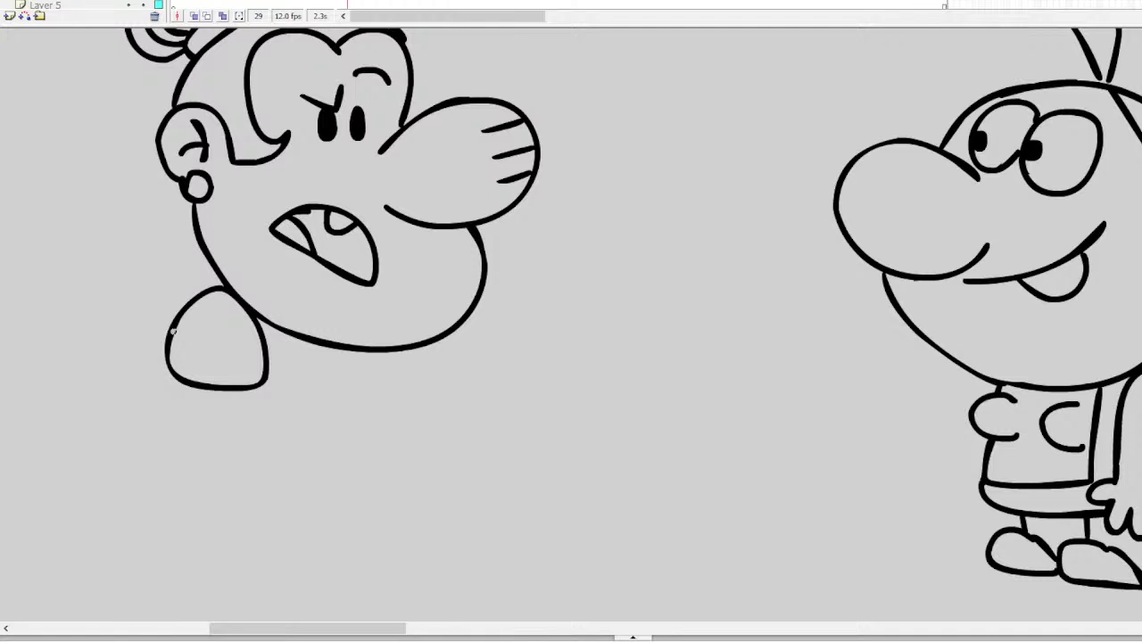
left_click_drag(170, 344, 264, 355)
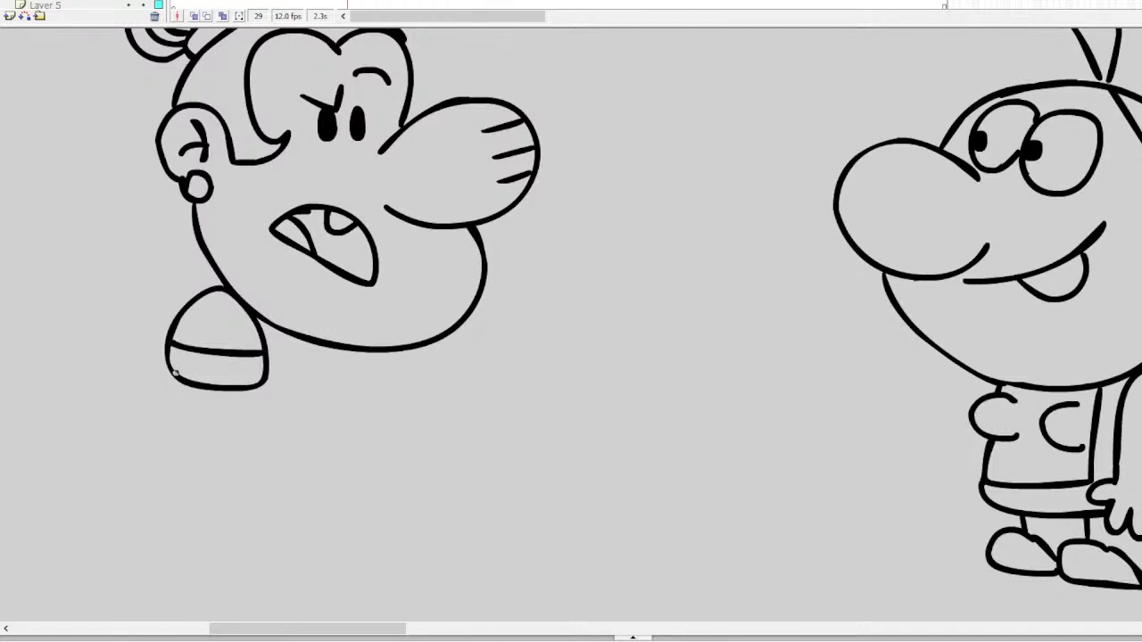
mouse_move(174, 373)
left_mouse_down()
mouse_move(198, 355)
mouse_move(219, 383)
mouse_move(230, 358)
mouse_move(243, 381)
mouse_move(252, 354)
left_mouse_up()
key("ctrl+z")
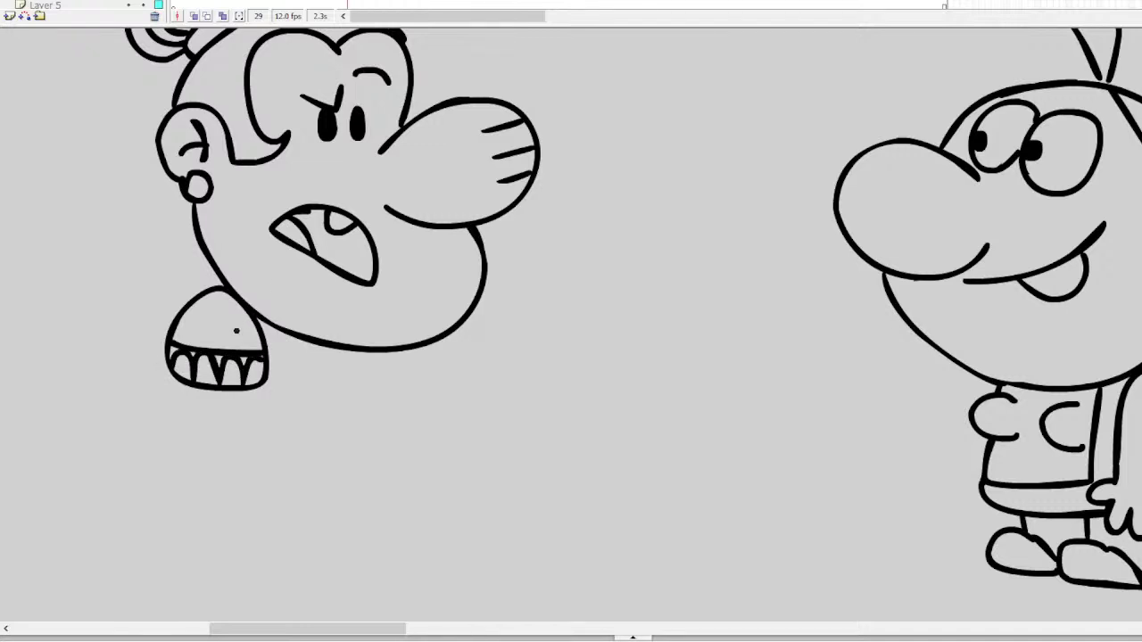
Draw the near forearm hanging from the cuff, ending in a fingered hand with the thumb out
left_click_drag(170, 374, 177, 428)
mouse_move(261, 382)
left_mouse_down()
mouse_move(257, 423)
mouse_move(283, 442)
mouse_move(259, 445)
mouse_move(251, 492)
mouse_move(226, 455)
mouse_move(224, 498)
mouse_move(184, 466)
left_mouse_up()
left_click_drag(178, 424, 185, 490)
key("ctrl+z")
mouse_move(175, 419)
left_mouse_down()
mouse_move(182, 487)
mouse_move(197, 473)
left_mouse_up()
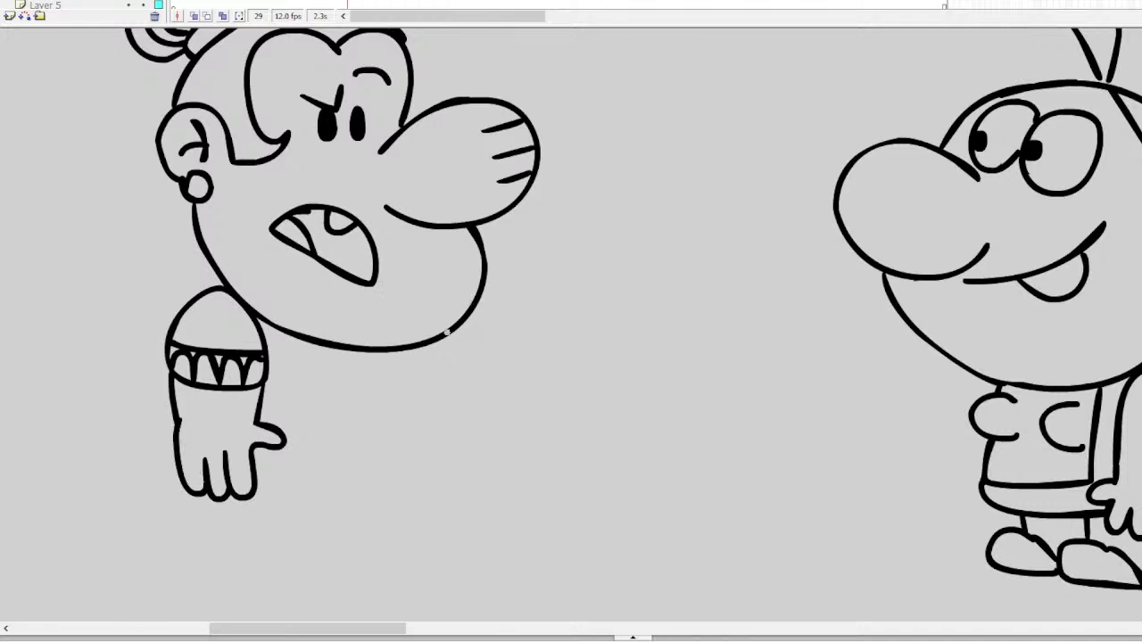
Draw the rounded bodice with a square neckline and two small curves, and the far arm with a striped cuff and pointing finger
mouse_move(451, 334)
left_mouse_down()
mouse_move(449, 394)
mouse_move(373, 434)
mouse_move(276, 428)
left_mouse_up()
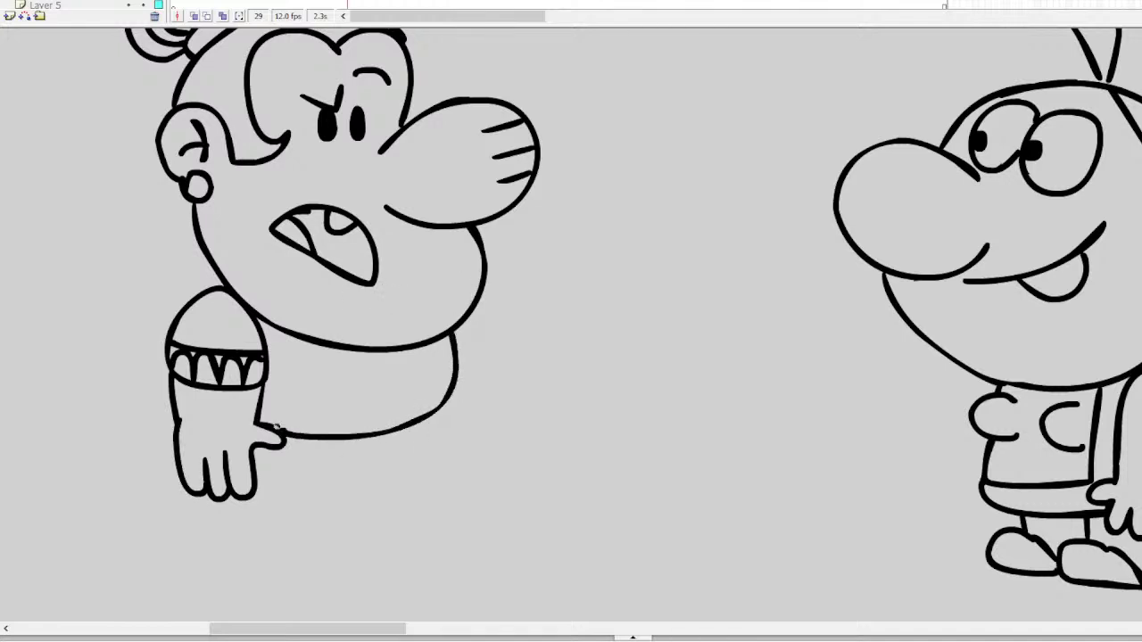
mouse_move(310, 342)
left_mouse_down()
mouse_move(321, 385)
mouse_move(384, 389)
mouse_move(420, 386)
mouse_move(426, 346)
left_mouse_up()
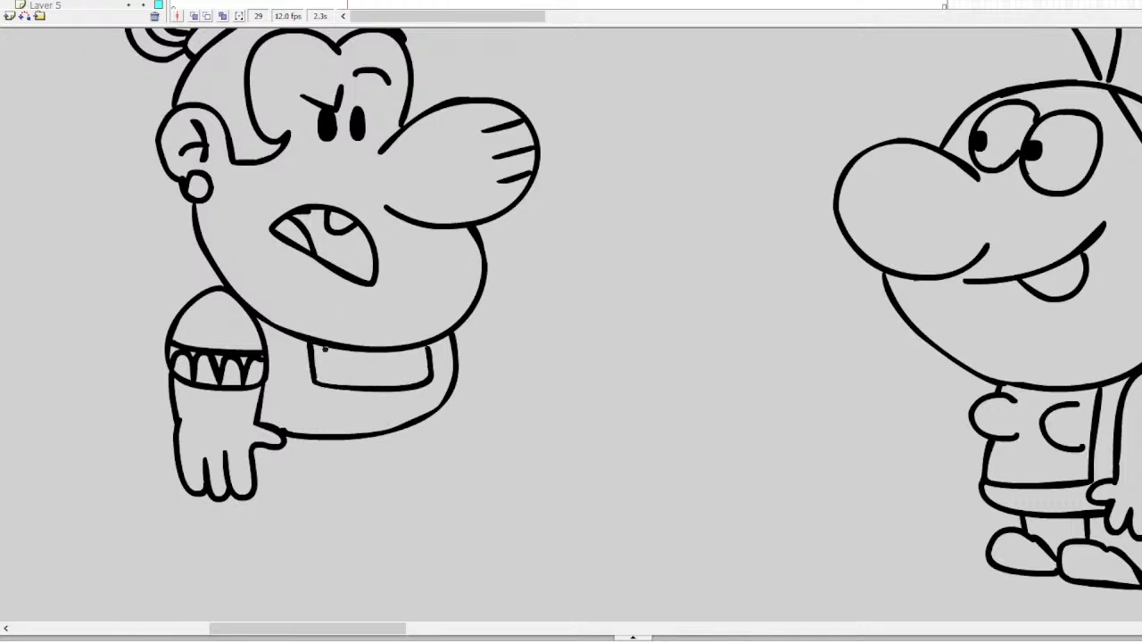
mouse_move(317, 345)
left_mouse_down()
mouse_move(342, 361)
mouse_move(430, 346)
left_mouse_up()
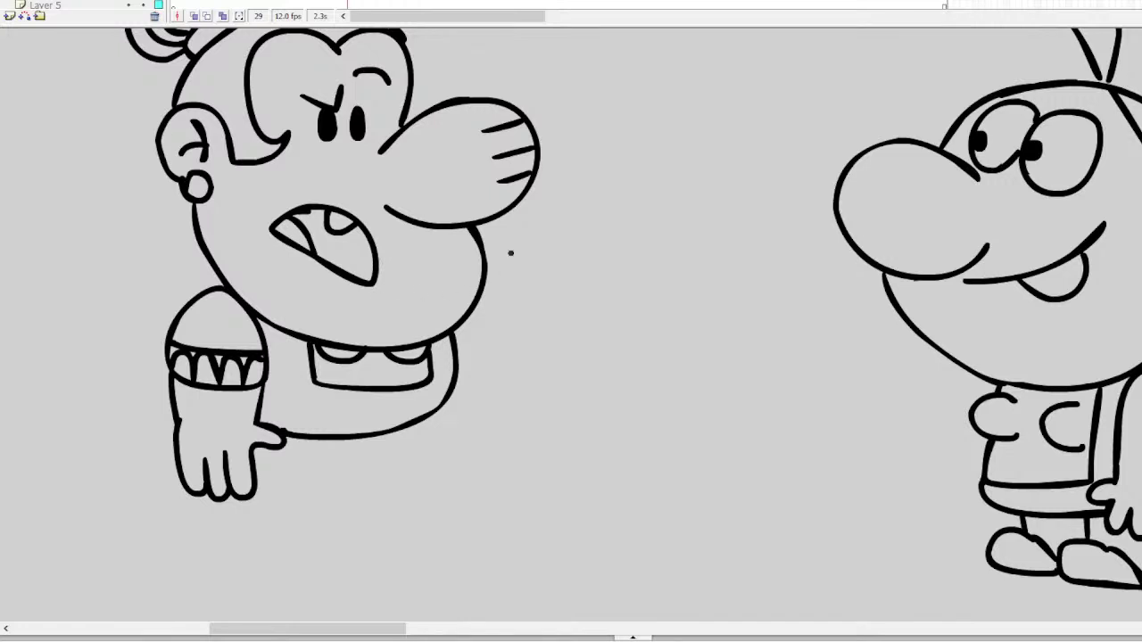
mouse_move(473, 306)
left_mouse_down()
mouse_move(469, 377)
mouse_move(442, 366)
mouse_move(458, 313)
mouse_move(497, 287)
mouse_move(477, 325)
mouse_move(486, 330)
mouse_move(465, 342)
mouse_move(478, 346)
mouse_move(467, 376)
left_mouse_up()
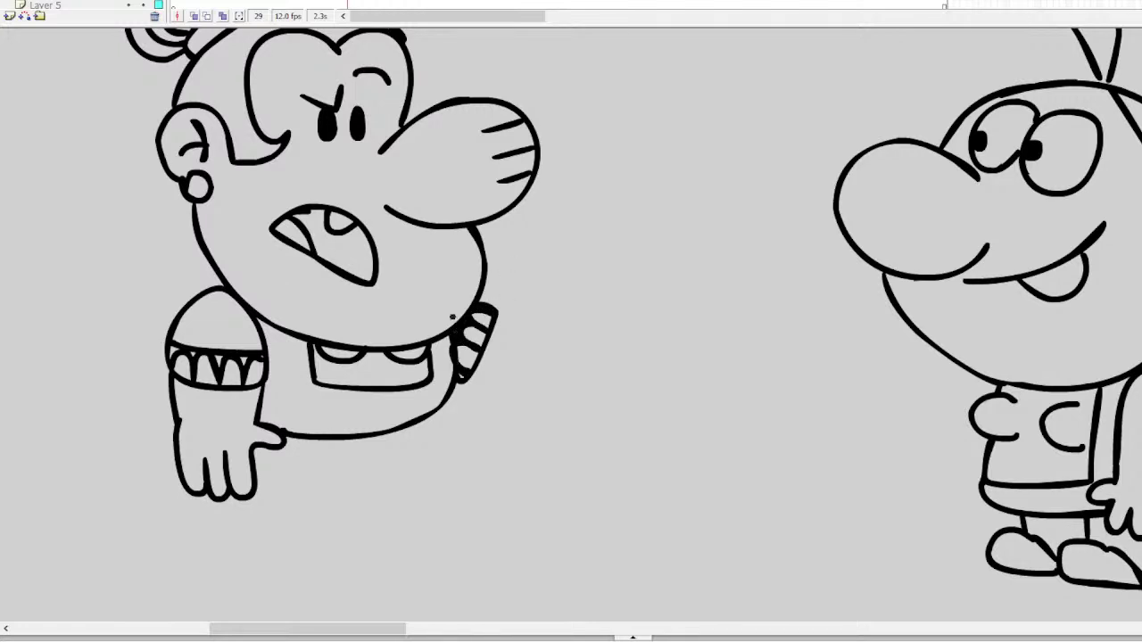
mouse_move(499, 317)
left_mouse_down()
mouse_move(575, 337)
mouse_move(598, 317)
mouse_move(627, 331)
mouse_move(611, 349)
mouse_move(623, 326)
mouse_move(677, 329)
mouse_move(668, 348)
mouse_move(614, 373)
mouse_move(634, 354)
mouse_move(622, 398)
mouse_move(520, 392)
mouse_move(462, 370)
left_mouse_up()
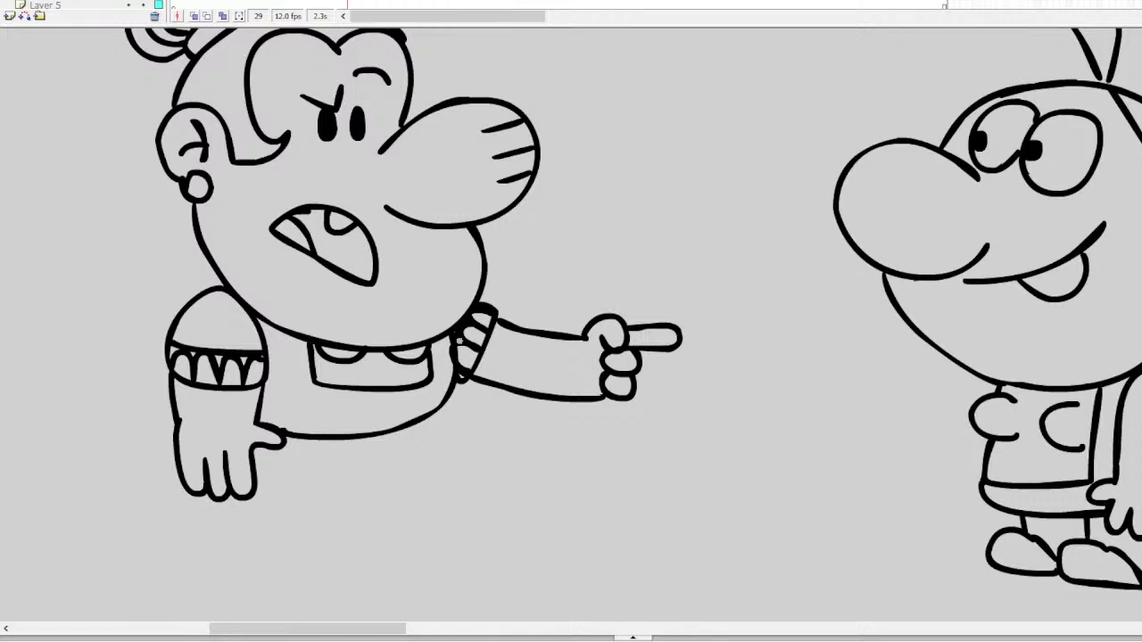
Draw the front skirt panel below the waist, redrawing it longer with its side edge beside the near hand
mouse_move(450, 402)
left_mouse_down()
mouse_move(471, 442)
mouse_move(474, 505)
mouse_move(394, 510)
mouse_move(230, 492)
mouse_move(229, 482)
mouse_move(278, 516)
mouse_move(452, 502)
mouse_move(461, 480)
mouse_move(442, 414)
left_mouse_up()
key("ctrl+z")
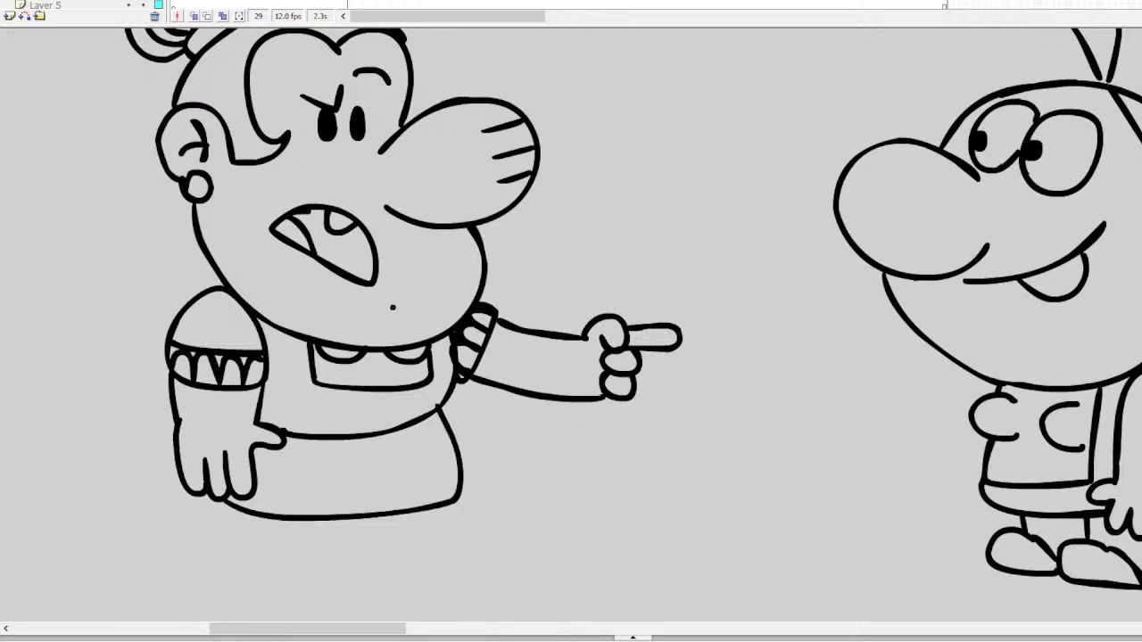
key("ctrl+z")
mouse_move(269, 446)
left_mouse_down()
mouse_move(270, 496)
mouse_move(357, 516)
mouse_move(461, 496)
mouse_move(443, 413)
mouse_move(434, 509)
mouse_move(330, 519)
mouse_move(272, 482)
mouse_move(272, 447)
mouse_move(269, 485)
mouse_move(339, 540)
mouse_move(455, 516)
mouse_move(439, 419)
mouse_move(420, 407)
left_mouse_up()
key("ctrl+z")
key("ctrl+z")
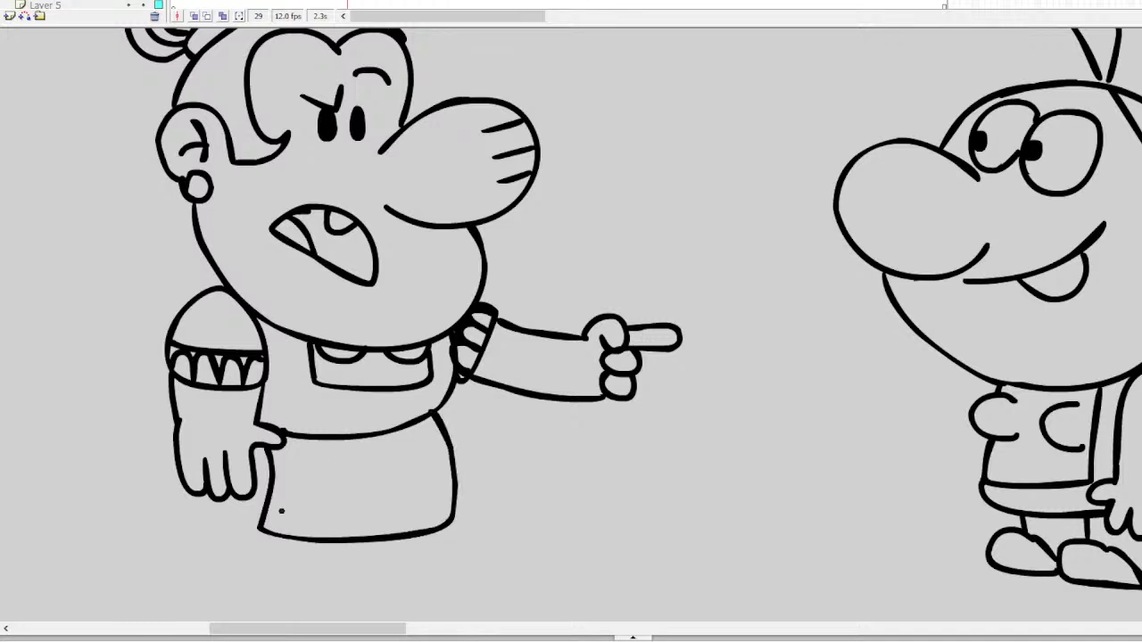
Add a scalloped trim along the skirt panel's hem and outline the outer skirt bulging behind the near hand and under the trim
mouse_move(260, 529)
left_mouse_down()
mouse_move(288, 540)
mouse_move(304, 558)
mouse_move(324, 545)
mouse_move(334, 556)
mouse_move(357, 545)
mouse_move(390, 552)
mouse_move(397, 540)
mouse_move(423, 550)
mouse_move(451, 525)
left_mouse_up()
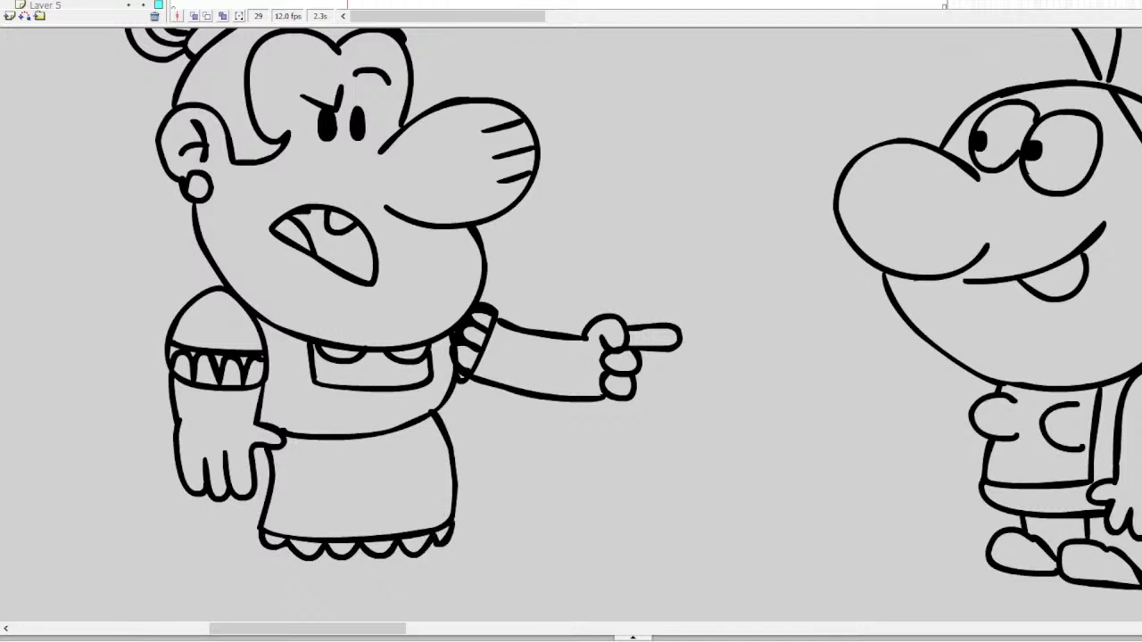
scroll(571, 321, "down", 3)
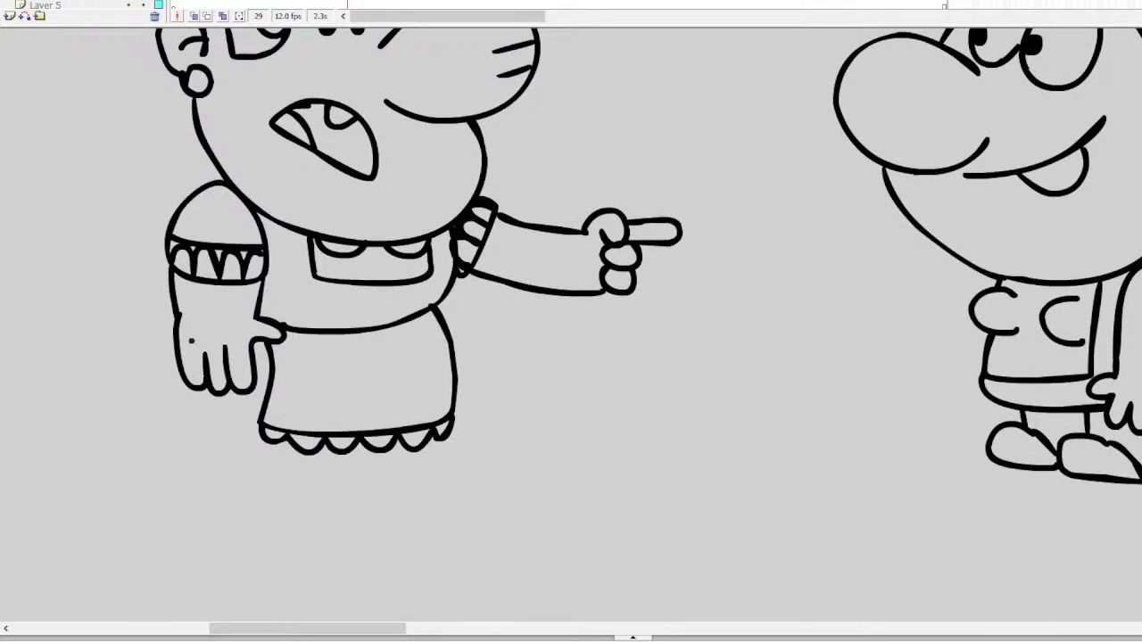
mouse_move(176, 319)
left_mouse_down()
mouse_move(159, 339)
mouse_move(174, 434)
mouse_move(314, 464)
mouse_move(416, 460)
mouse_move(455, 422)
mouse_move(451, 402)
left_mouse_up()
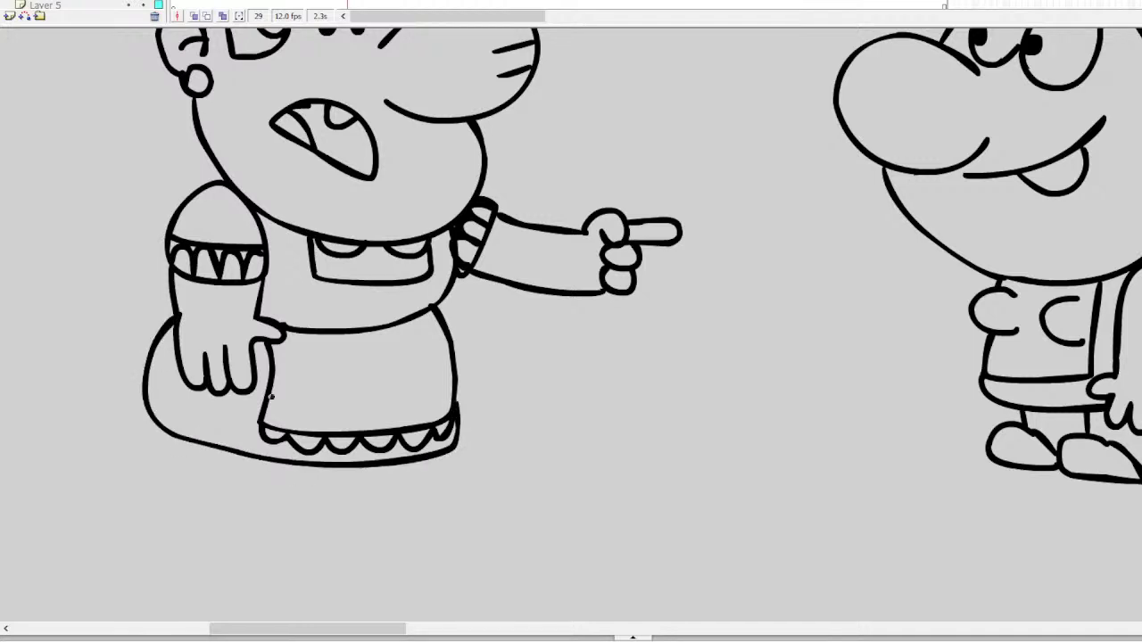
Draw two rounded shoes sticking out beneath the hem of the angry woman's skirt
mouse_move(198, 443)
left_mouse_down()
mouse_move(214, 477)
mouse_move(323, 488)
mouse_move(303, 466)
left_mouse_up()
mouse_move(453, 446)
left_mouse_down()
mouse_move(473, 461)
mouse_move(397, 479)
mouse_move(371, 468)
left_mouse_up()
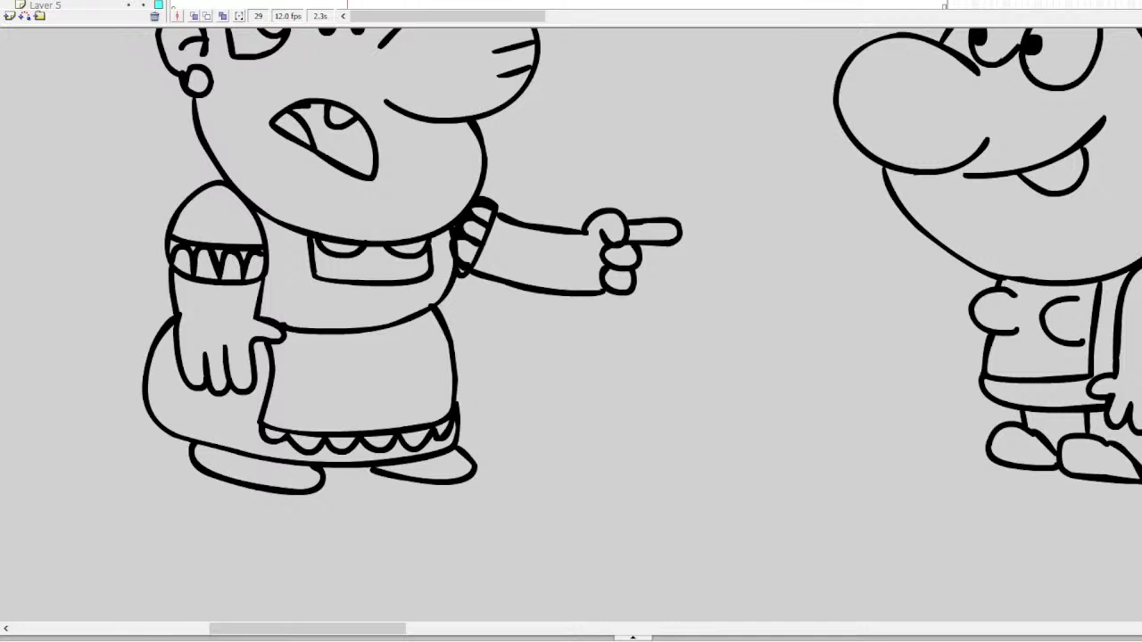
scroll(571, 321, "up", 3)
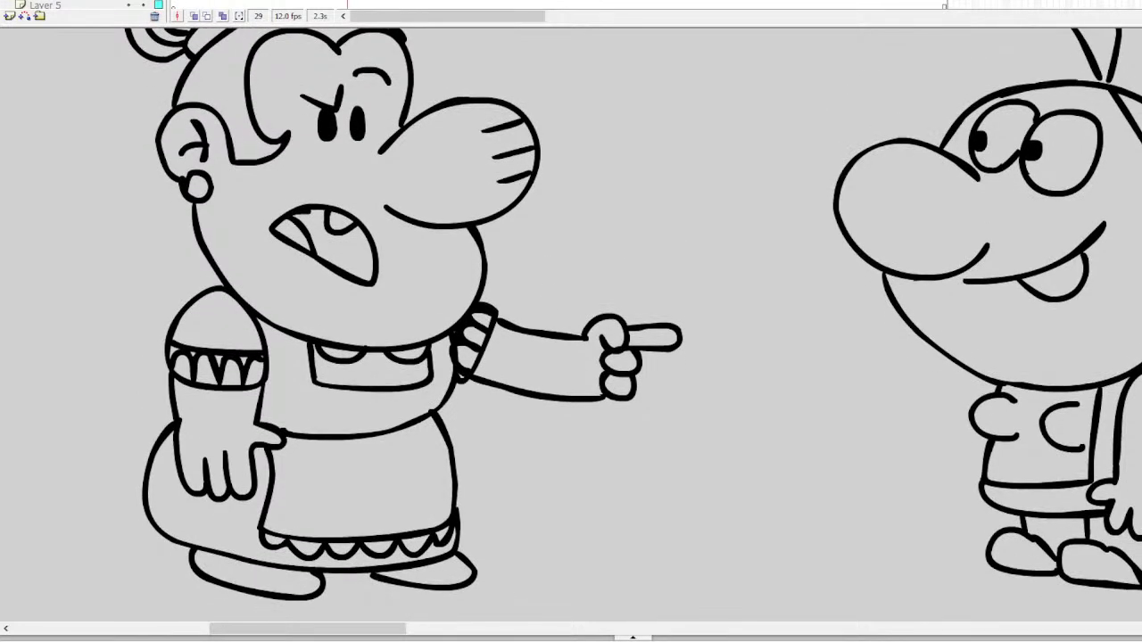
Select the smiling big-nosed character's drawing and shift it slightly lower beside the angry woman
left_click(459, 5)
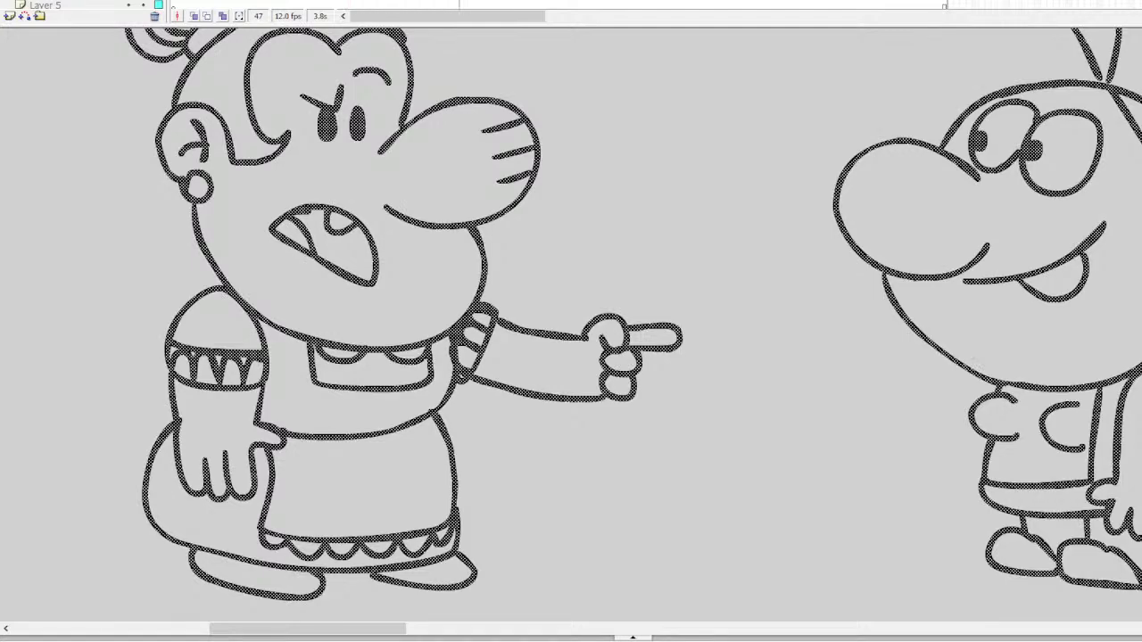
left_click(819, 264)
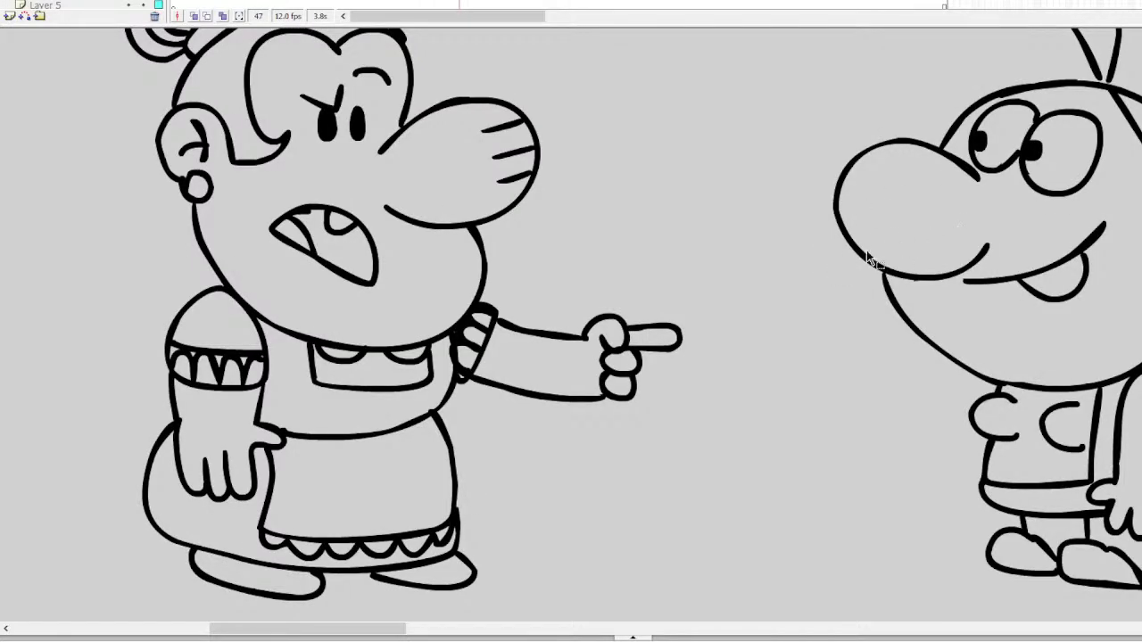
left_click_drag(384, 628, 421, 628)
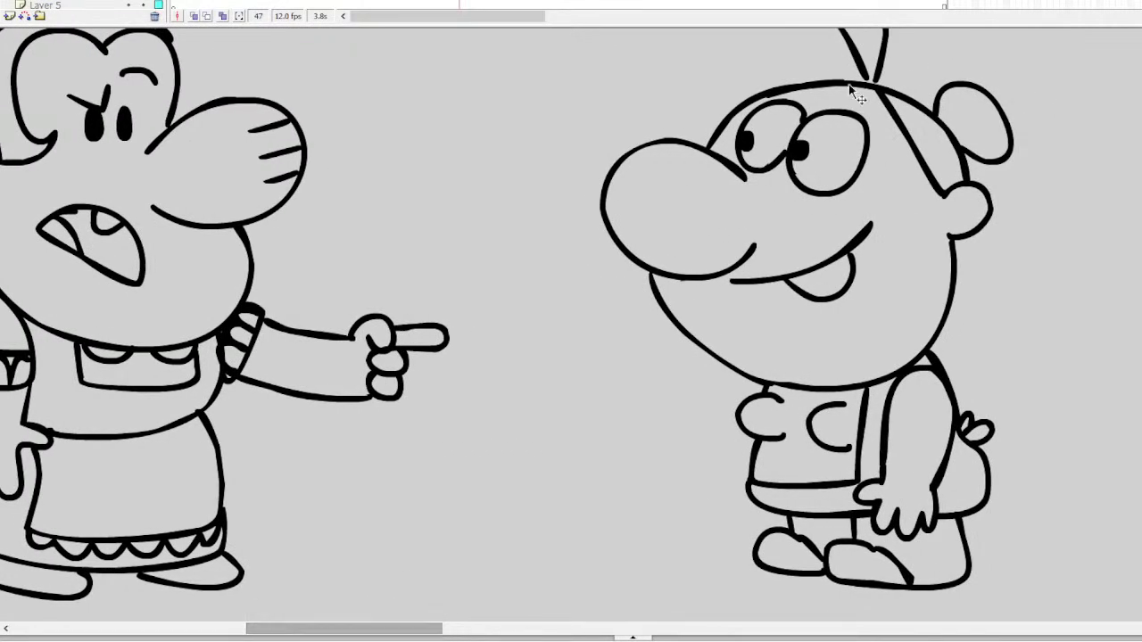
double_click(817, 113)
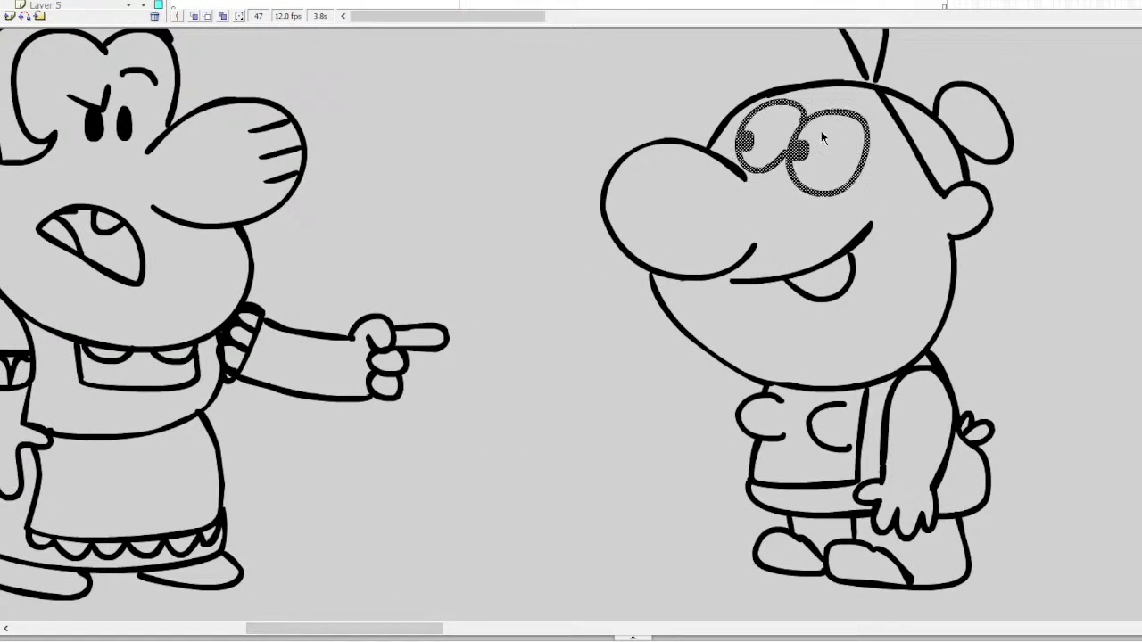
double_click(910, 140, "shift")
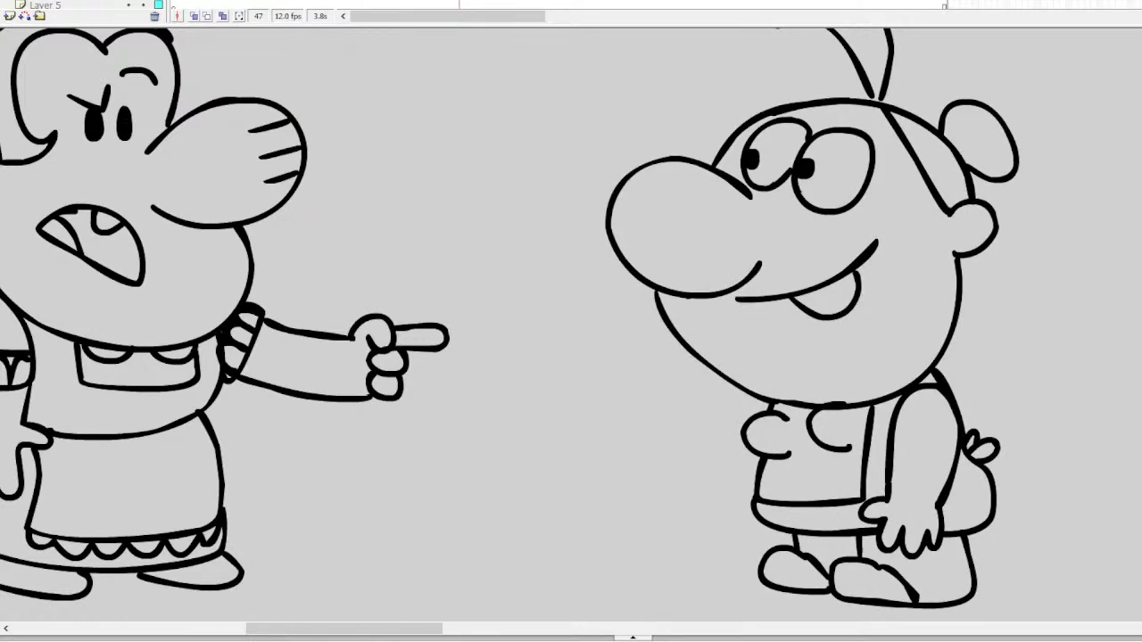
Cross off "Foe paws" in the second column of the failed pilots list with a red line
left_click(418, 385, "alt")
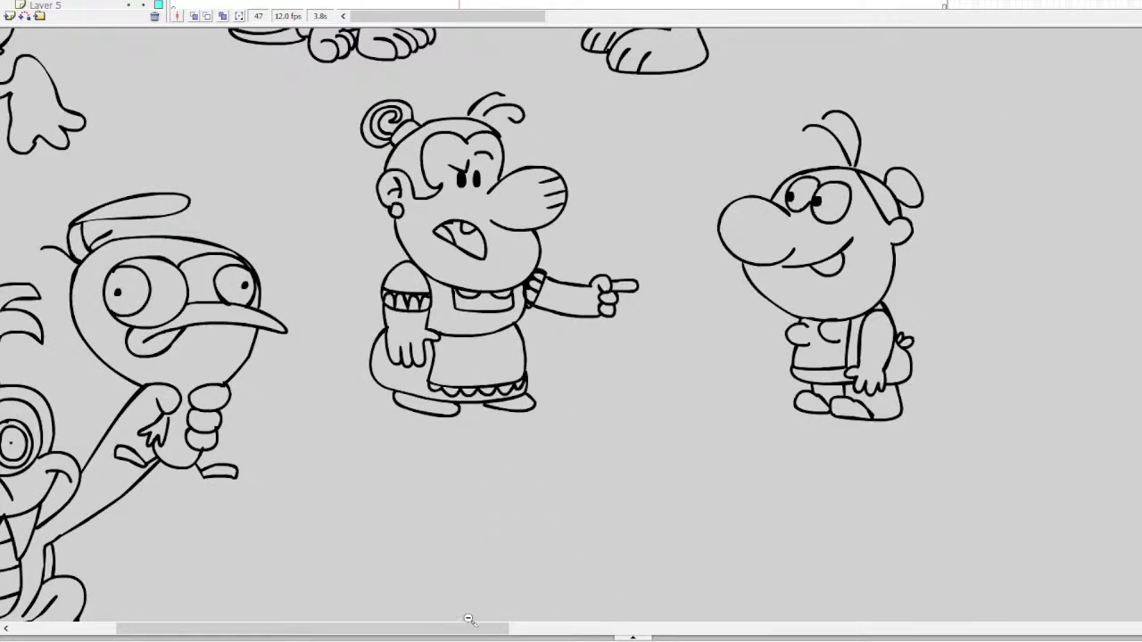
left_click_drag(400, 619, 400, 619)
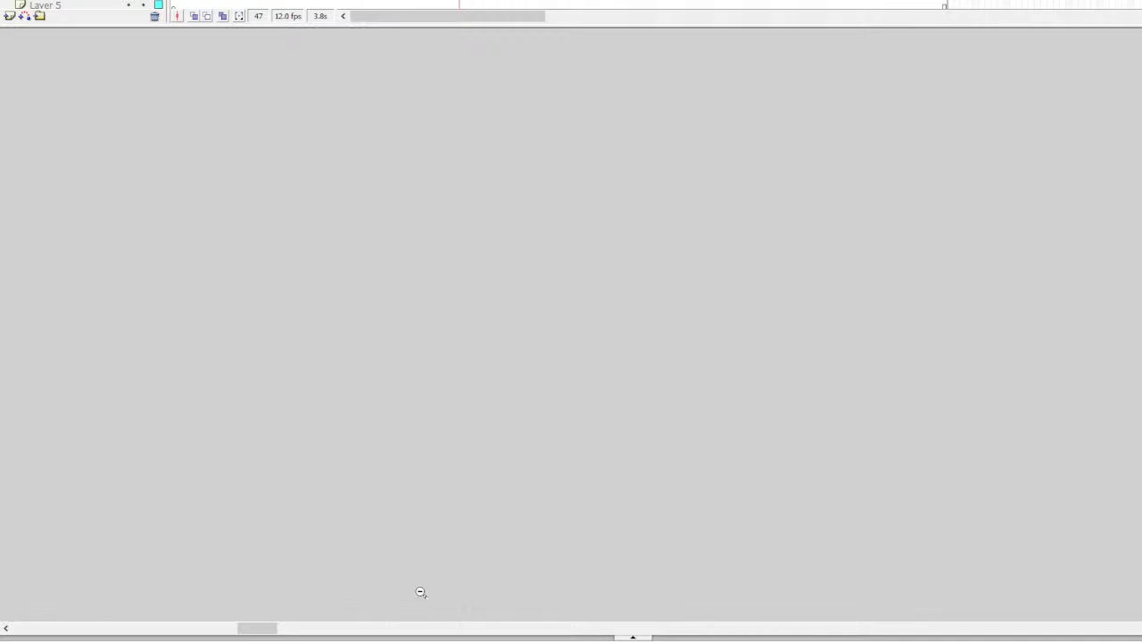
left_click(546, 427, "alt")
left_click(546, 427, "alt")
left_click(586, 419, "alt")
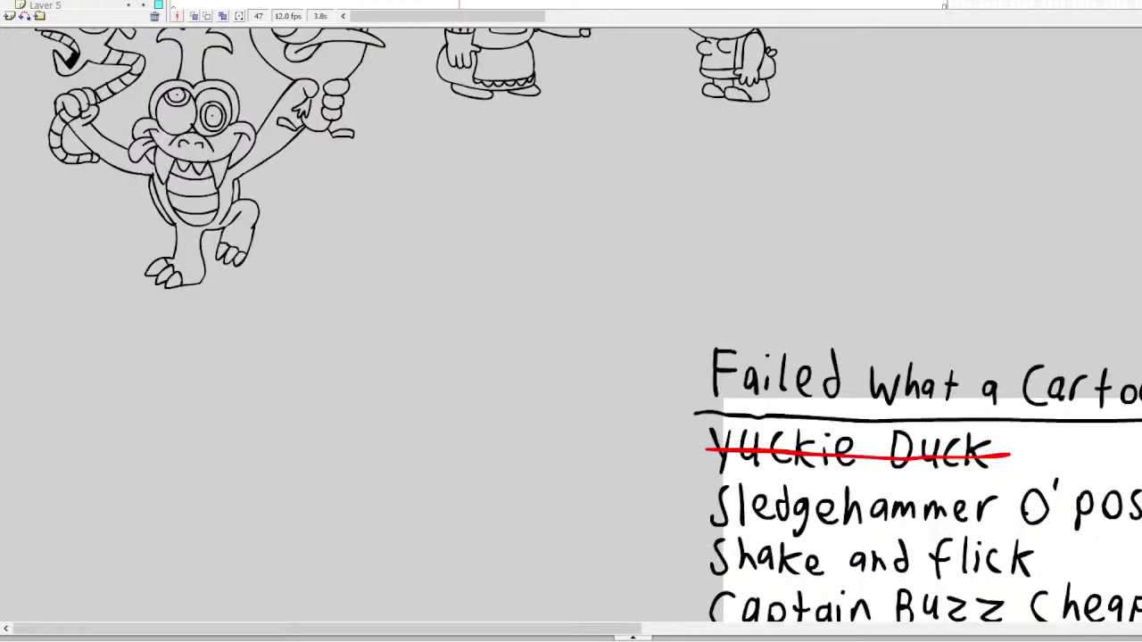
left_click(586, 415)
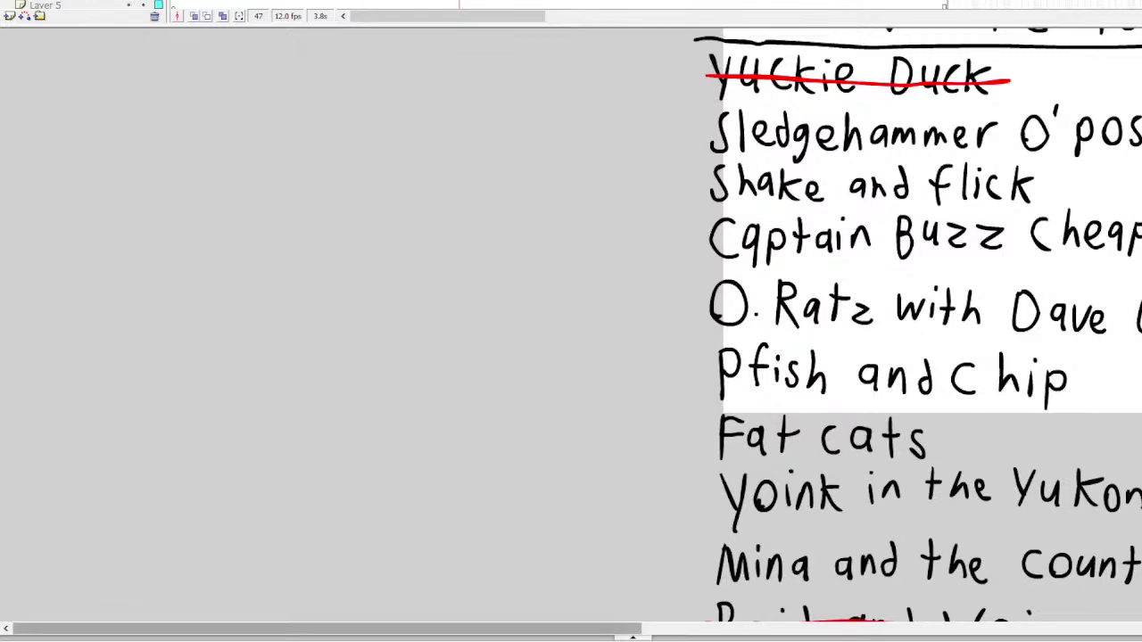
scroll(959, 578, "right", 8)
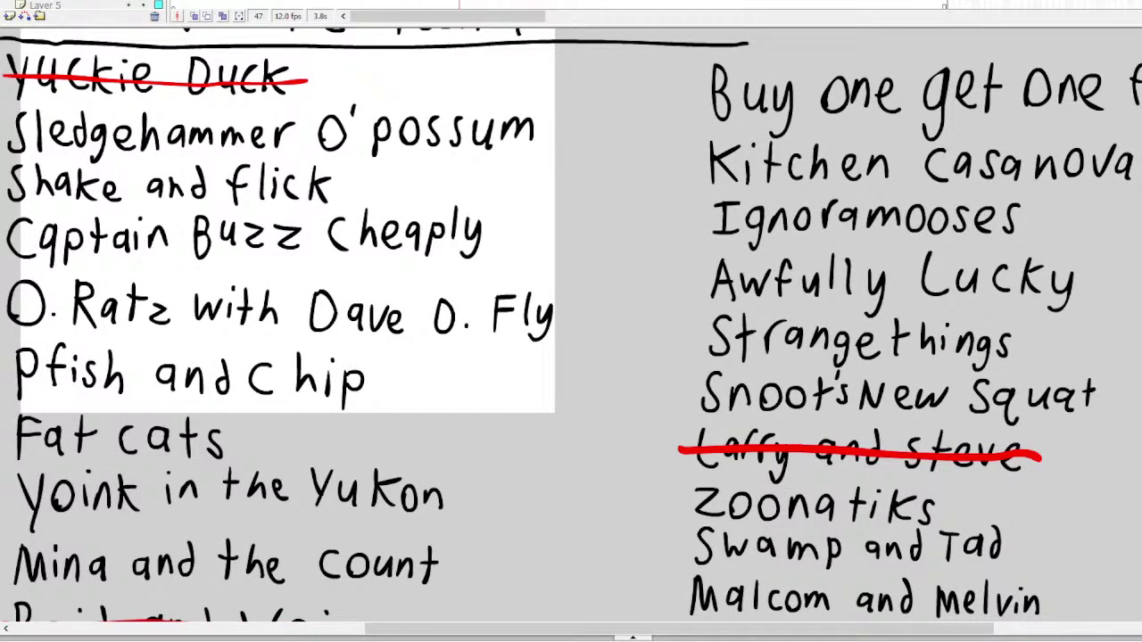
left_click(279, 81)
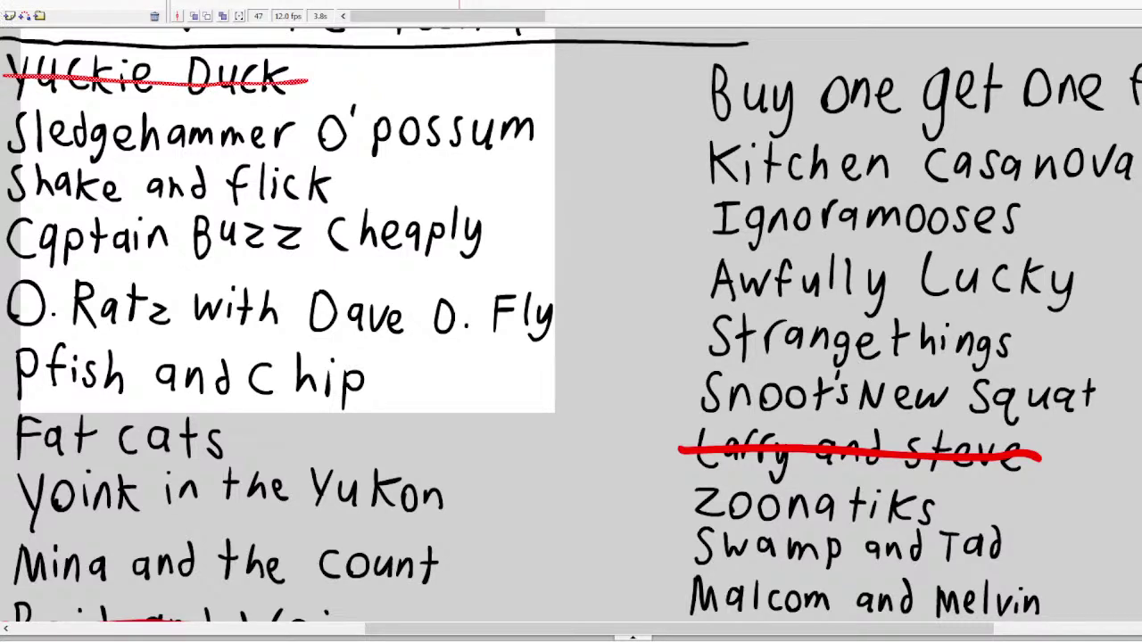
left_click_drag(516, 630, 567, 629)
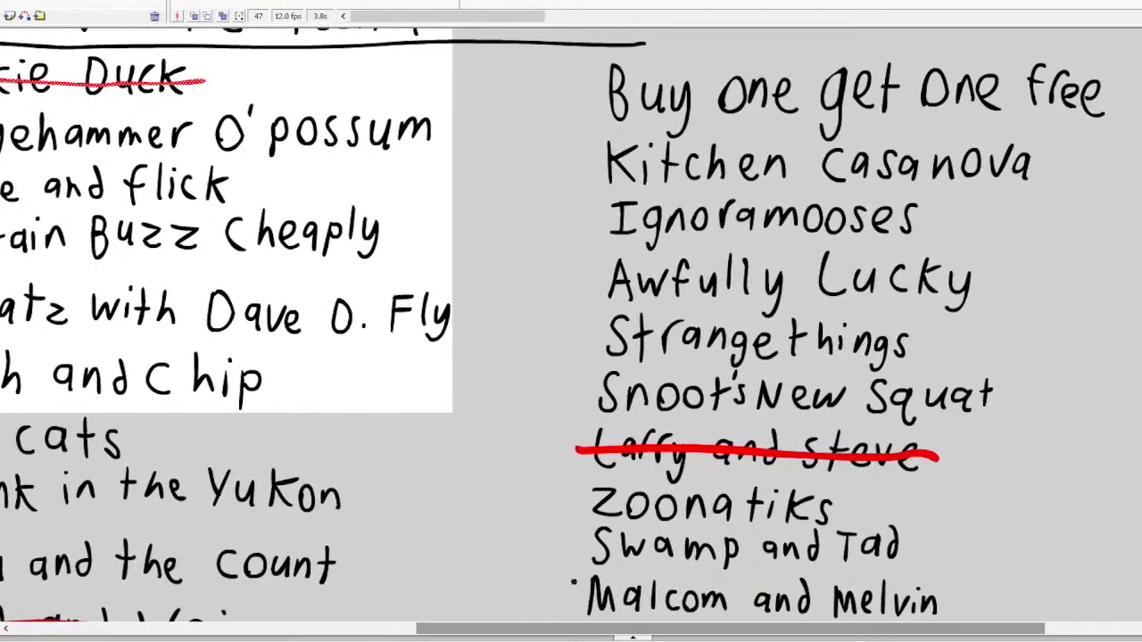
scroll(571, 325, "down", 5)
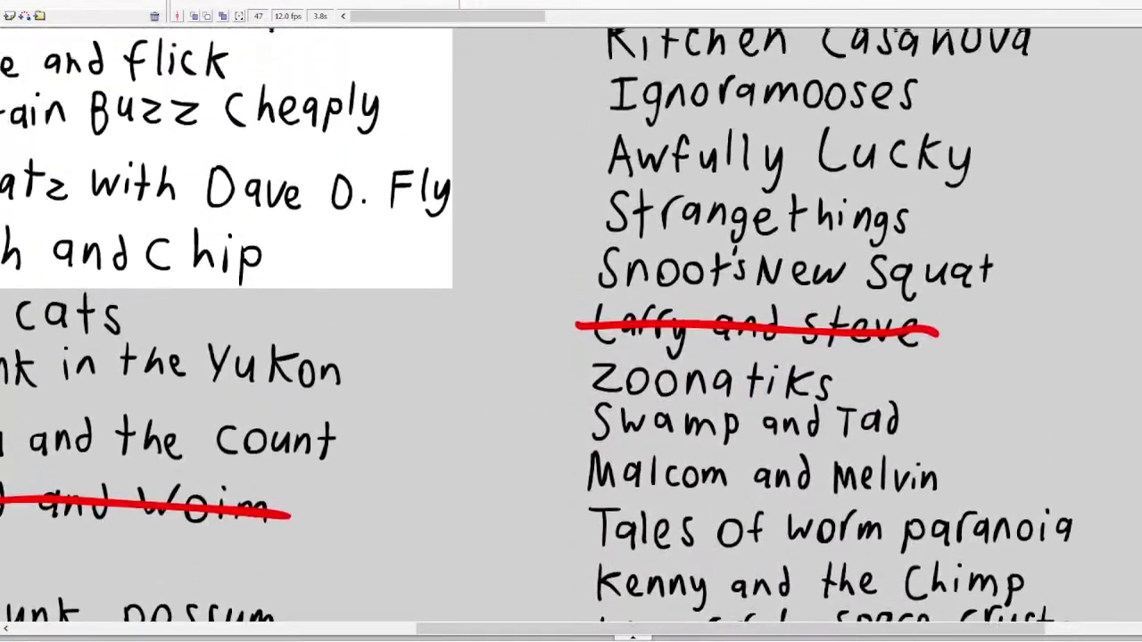
scroll(571, 325, "down", 10)
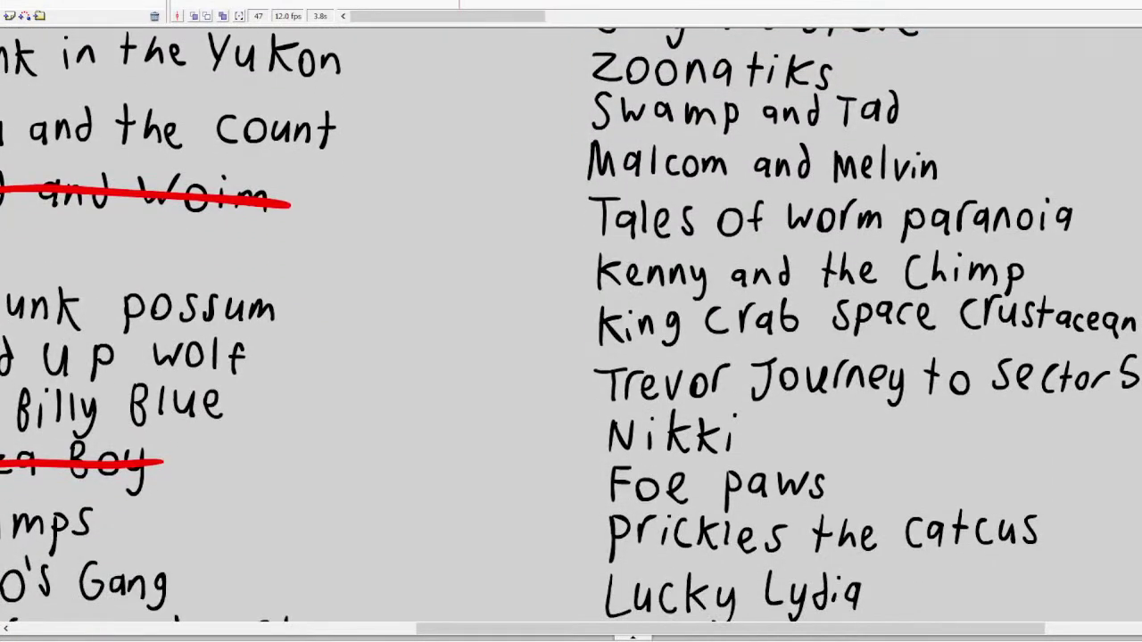
left_click_drag(837, 488, 628, 472)
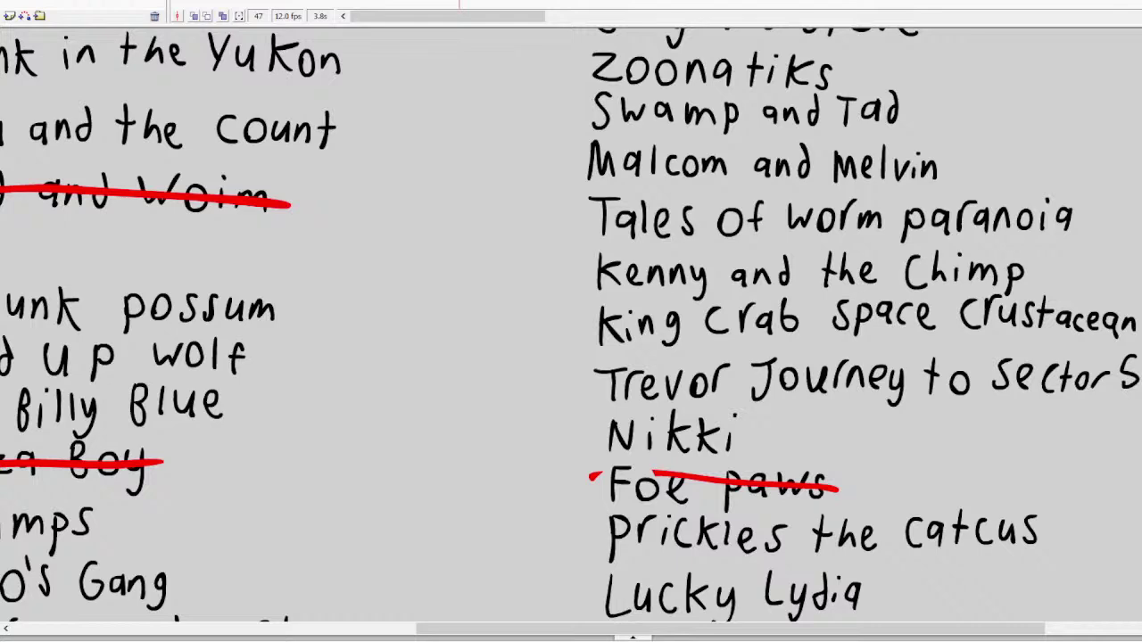
On Layer 13, draw a round eye with a highlighted black pupil in the empty space beside the smiling character
scroll(570, 330, "left", 10)
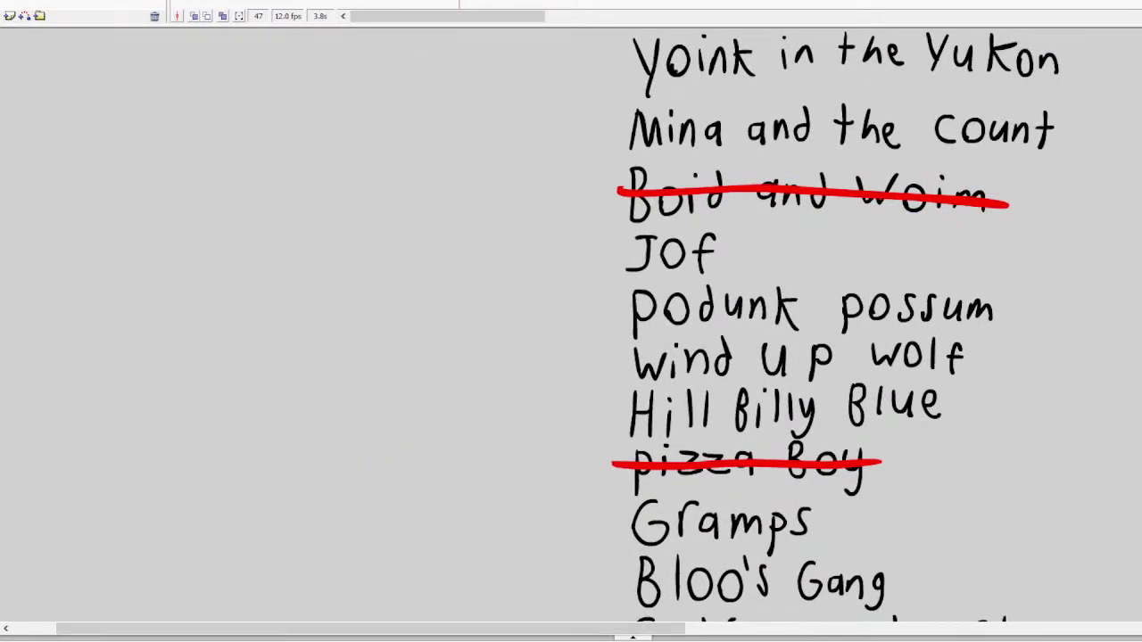
scroll(571, 326, "up", 15)
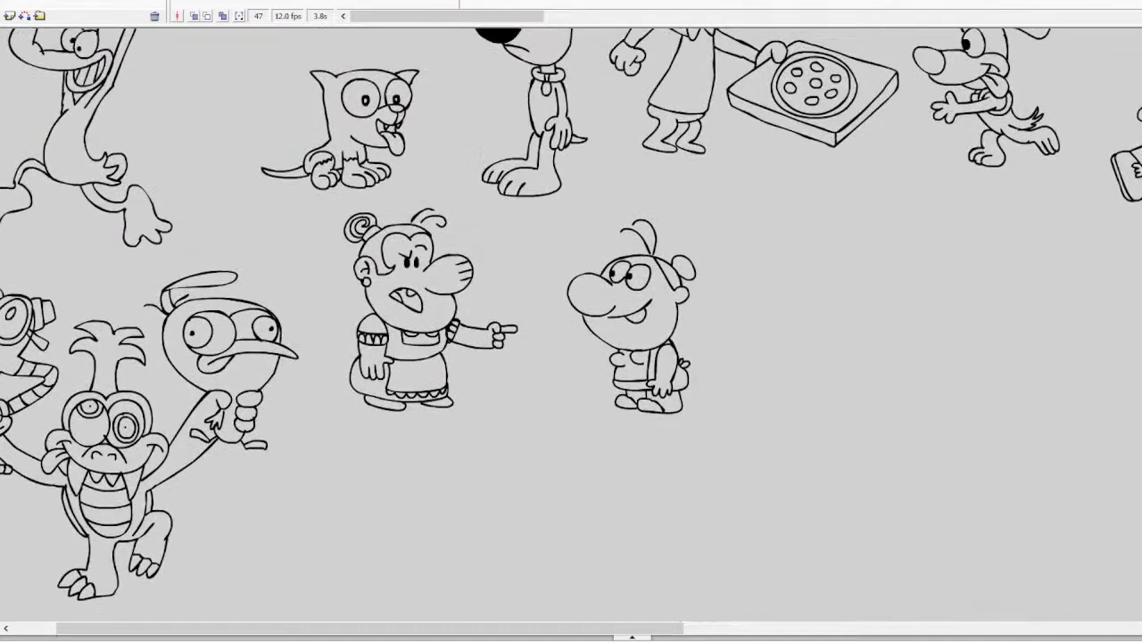
left_click_drag(504, 632, 701, 579)
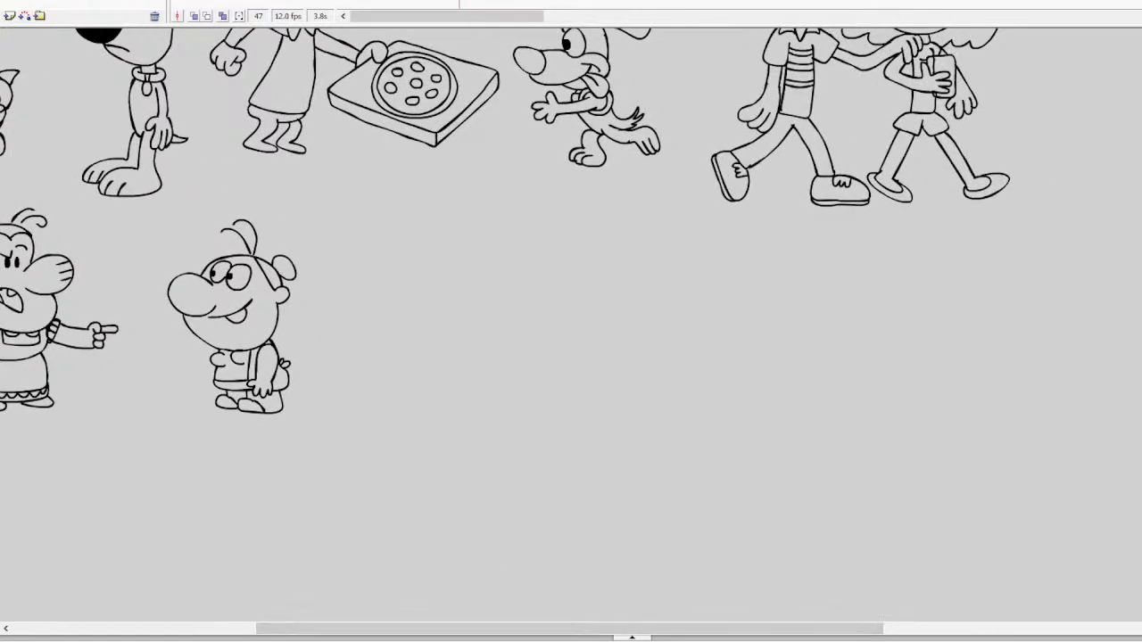
left_click(45, 5)
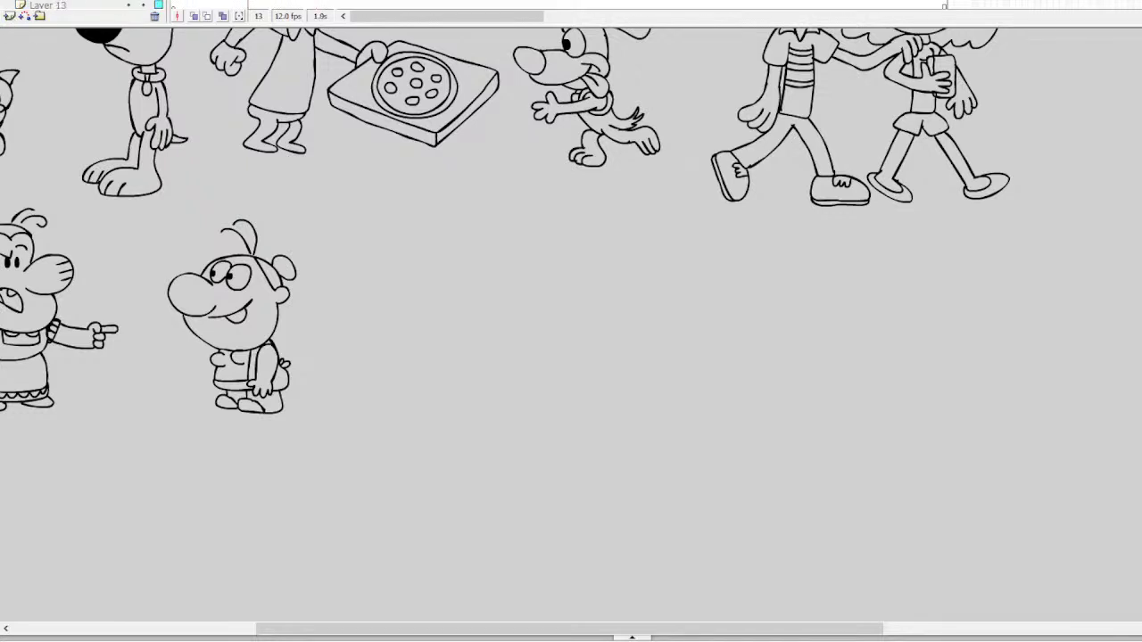
key("ctrl+equal")
key("ctrl+equal")
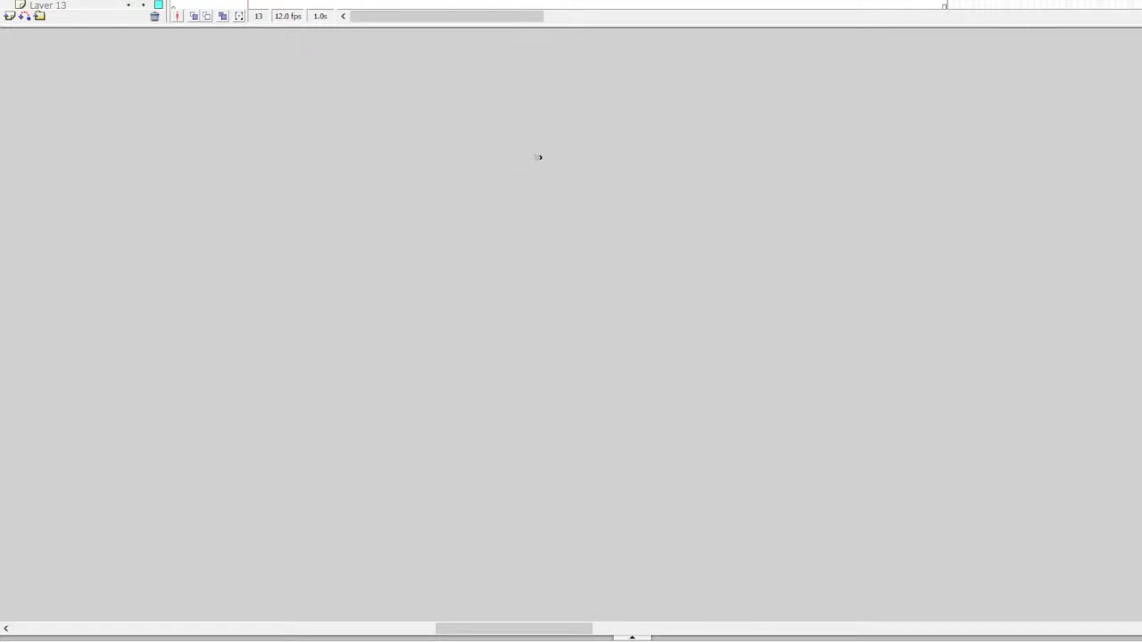
mouse_move(539, 157)
left_mouse_down()
mouse_move(517, 242)
mouse_move(567, 228)
mouse_move(573, 181)
mouse_move(539, 155)
left_mouse_up()
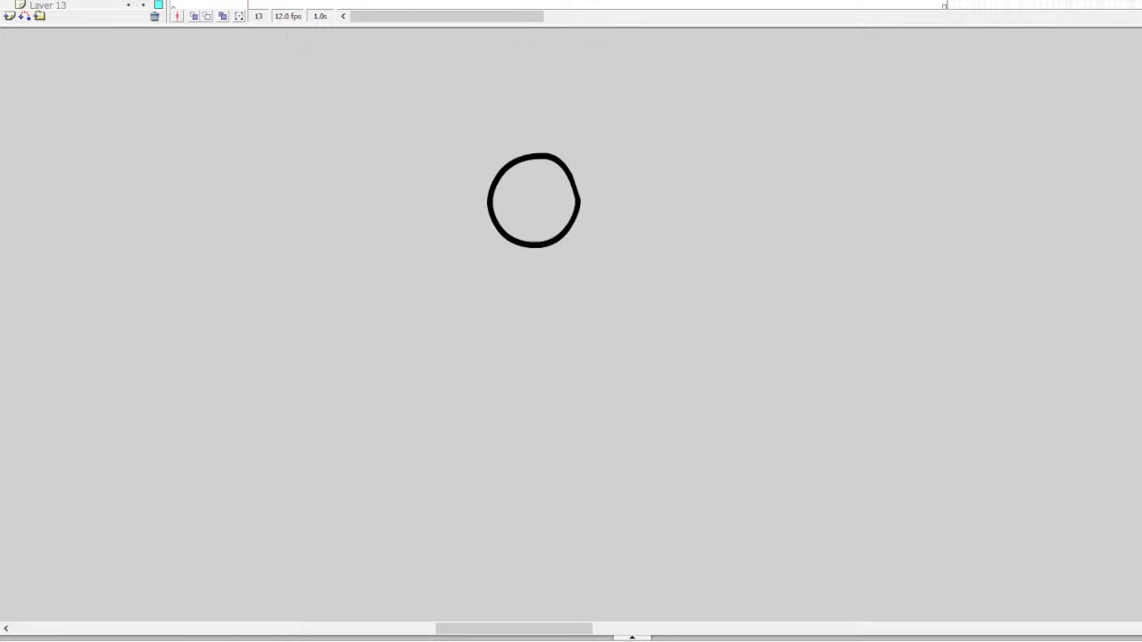
mouse_move(523, 182)
left_mouse_down()
mouse_move(509, 223)
mouse_move(526, 204)
mouse_move(521, 220)
mouse_move(508, 214)
mouse_move(517, 205)
mouse_move(524, 216)
left_mouse_up()
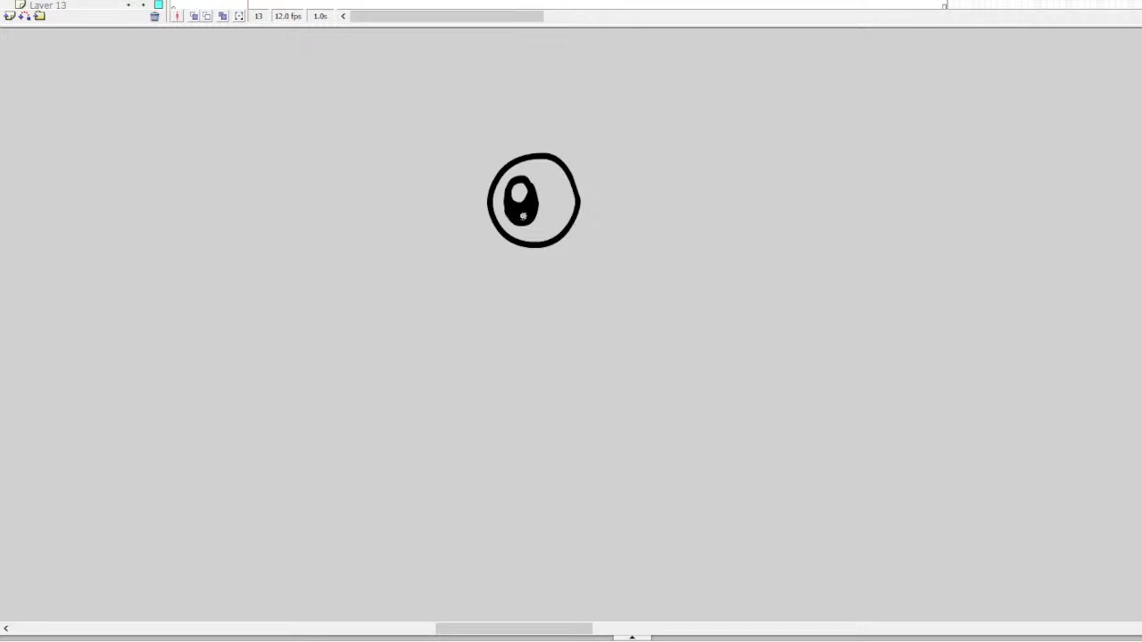
Draw a small oval nose, a curved smile with a cheek crease, and the second eye with its highlighted pupil
mouse_move(455, 240)
left_mouse_down()
mouse_move(414, 253)
mouse_move(456, 262)
mouse_move(439, 231)
left_mouse_up()
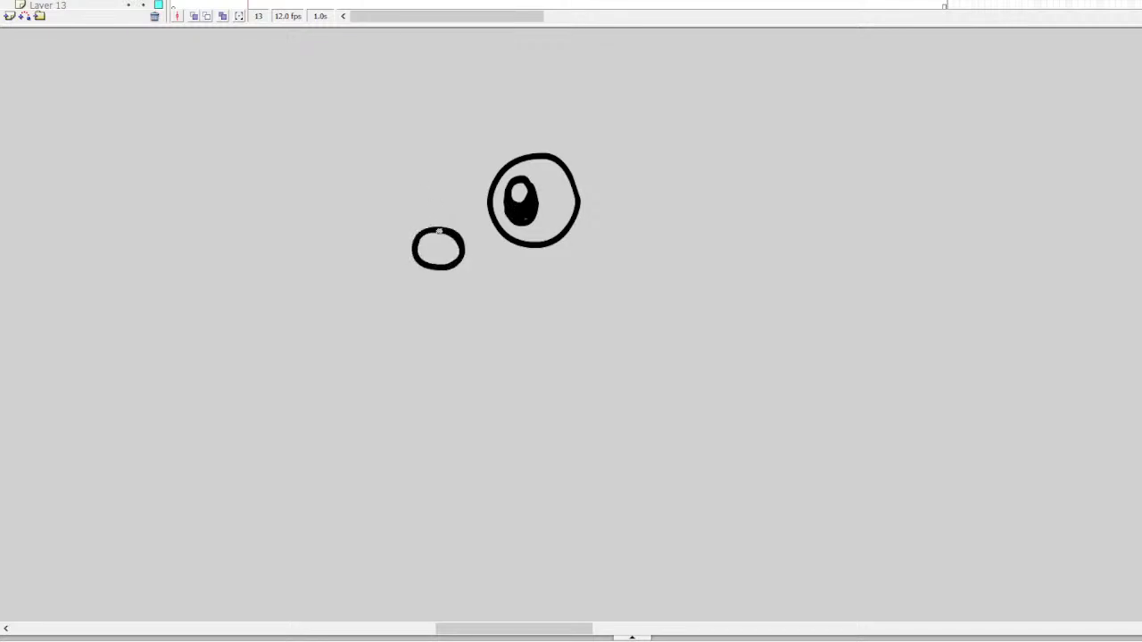
mouse_move(400, 282)
left_mouse_down()
mouse_move(412, 295)
mouse_move(511, 270)
mouse_move(526, 283)
left_mouse_up()
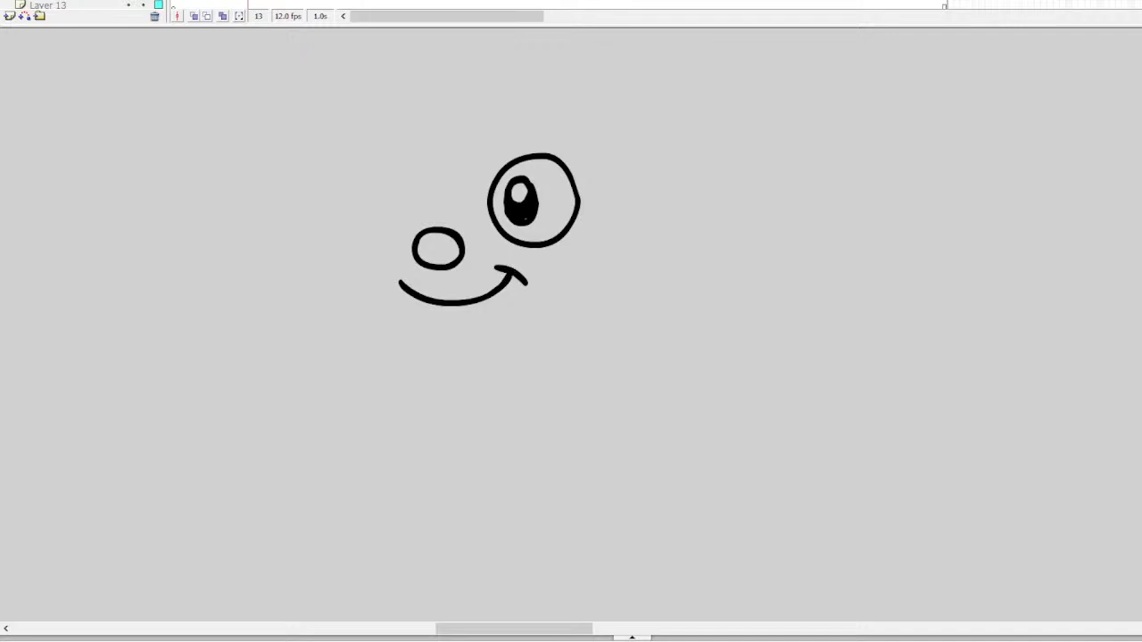
mouse_move(419, 230)
left_mouse_down()
mouse_move(430, 204)
mouse_move(422, 163)
mouse_move(385, 164)
mouse_move(364, 200)
mouse_move(387, 237)
mouse_move(417, 233)
left_mouse_up()
mouse_move(403, 180)
left_mouse_down()
mouse_move(407, 214)
mouse_move(395, 184)
mouse_move(406, 209)
mouse_move(396, 186)
mouse_move(412, 203)
mouse_move(408, 185)
left_mouse_up()
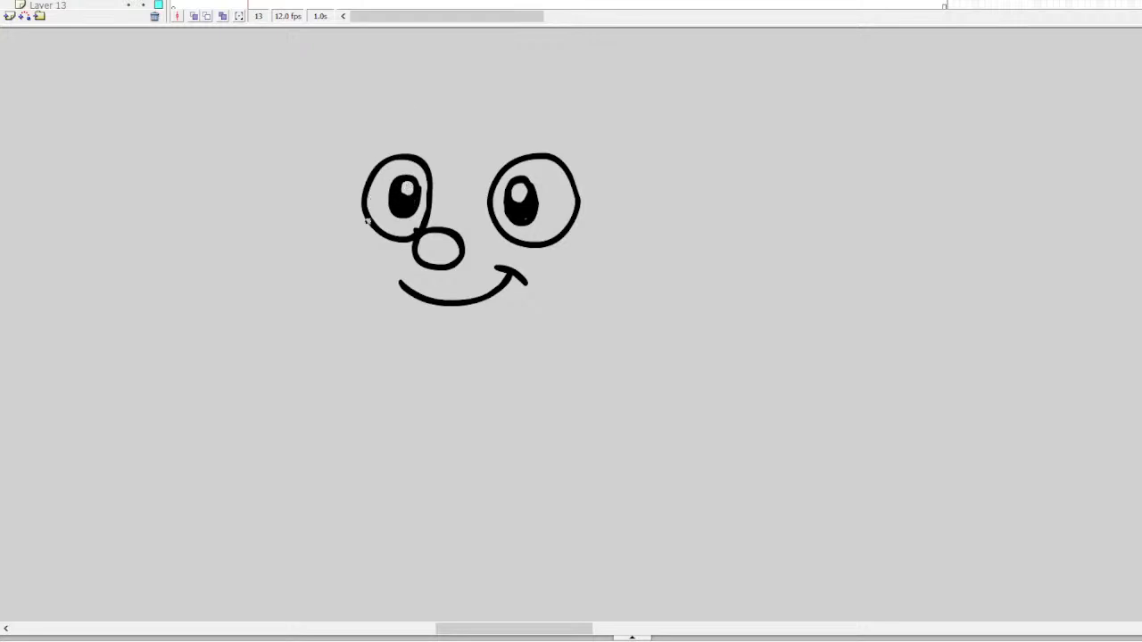
Draw the rounded jaw around the smile, with a two-pointed fur tuft on each cheek
mouse_move(368, 222)
left_mouse_down()
mouse_move(356, 282)
mouse_move(389, 319)
mouse_move(448, 342)
mouse_move(584, 321)
left_mouse_up()
mouse_move(616, 223)
left_mouse_down()
mouse_move(662, 239)
mouse_move(647, 258)
mouse_move(651, 289)
mouse_move(571, 325)
left_mouse_up()
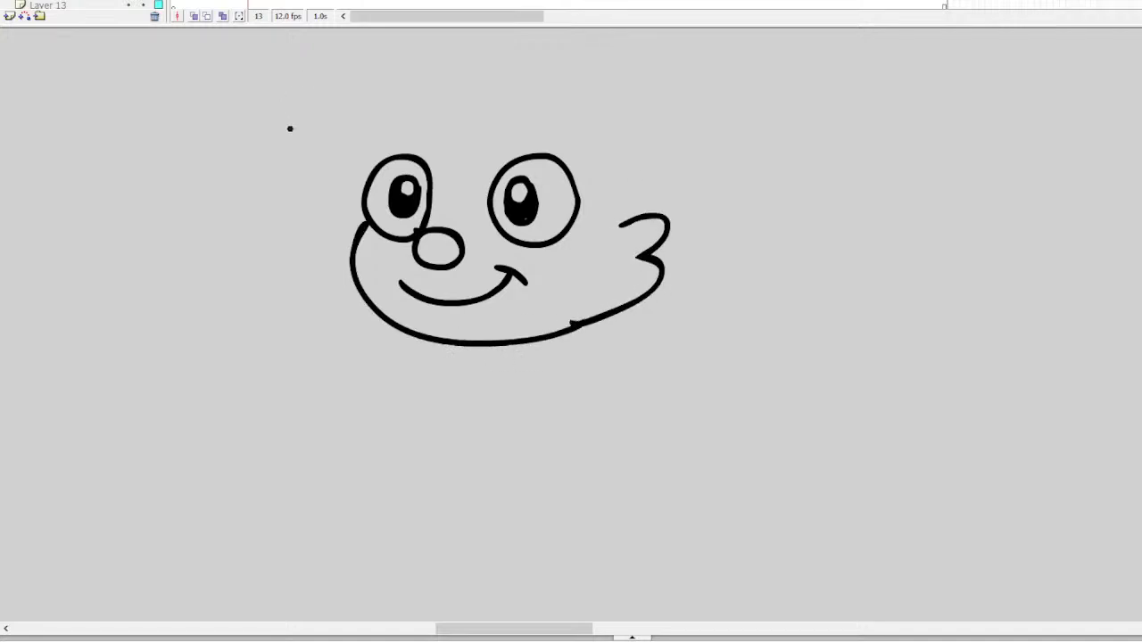
mouse_move(361, 214)
left_mouse_down()
mouse_move(325, 206)
mouse_move(339, 227)
mouse_move(322, 239)
mouse_move(338, 282)
left_mouse_up()
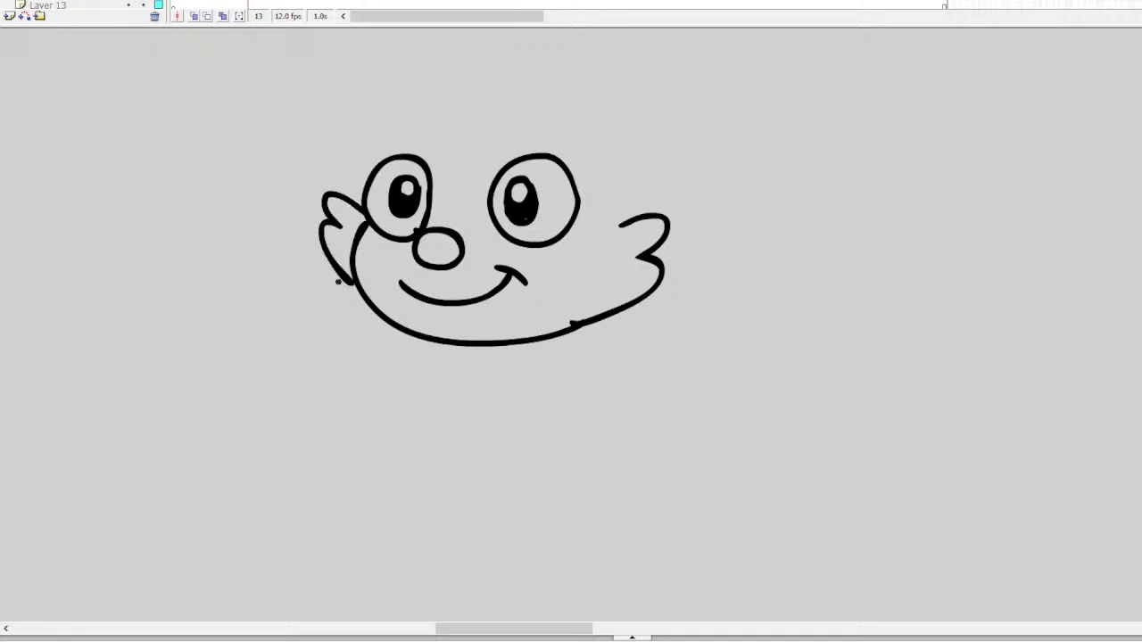
Draw the near ear and head side, and a forehead line dipping to a point with a straight edge above it
scroll(495, 330, "up", 3)
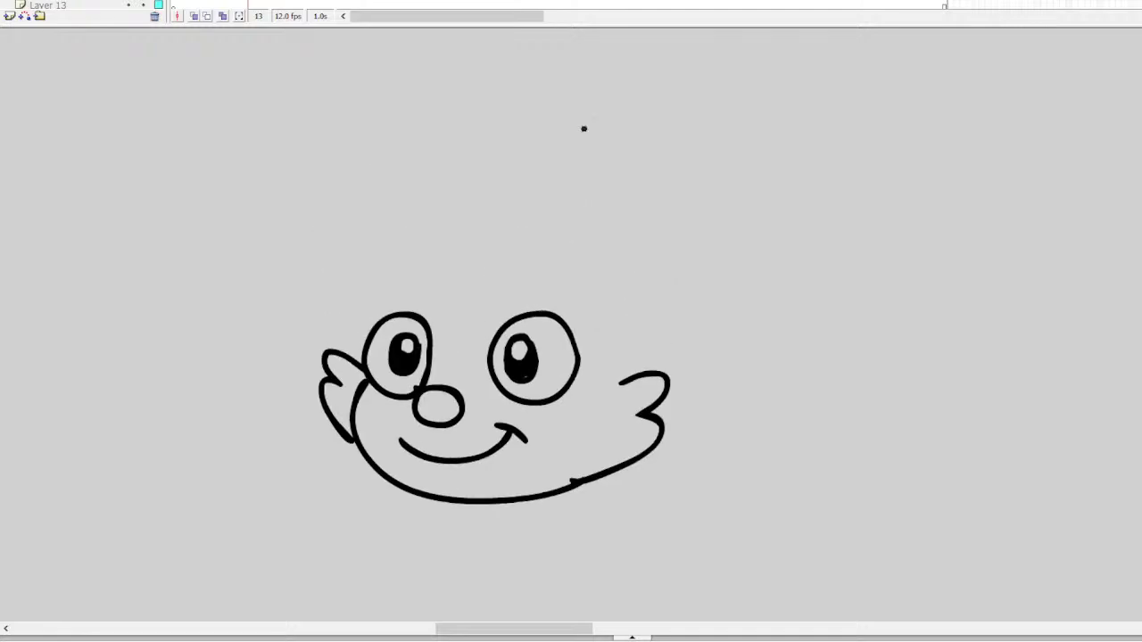
mouse_move(560, 227)
left_mouse_down()
mouse_move(678, 188)
mouse_move(628, 310)
mouse_move(622, 379)
left_mouse_up()
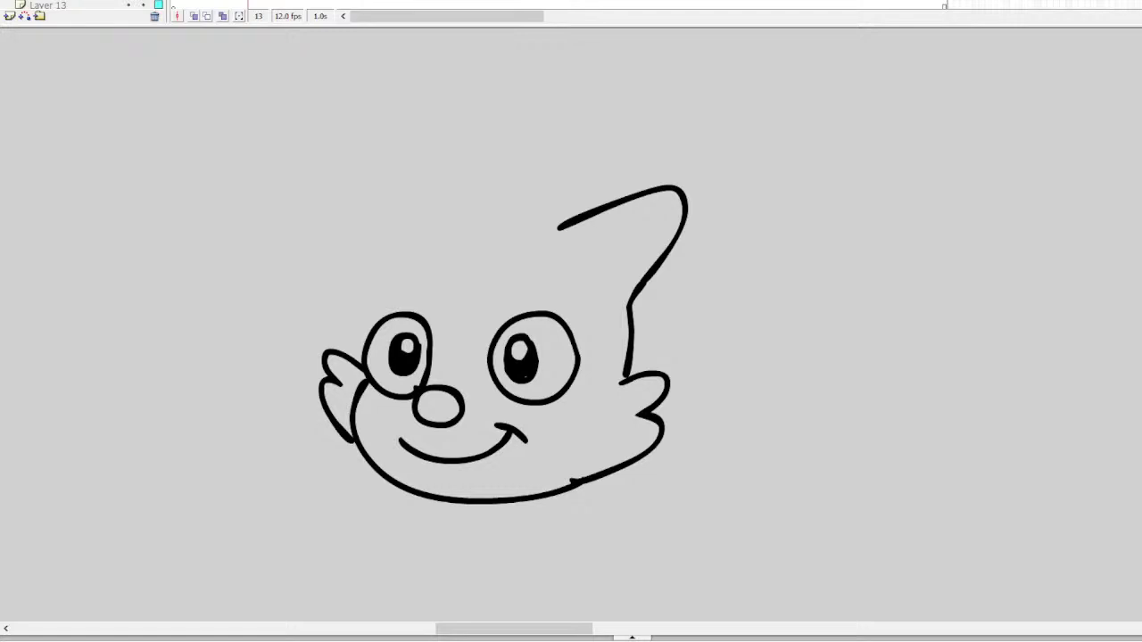
mouse_move(561, 225)
left_mouse_down()
mouse_move(499, 237)
mouse_move(459, 276)
mouse_move(434, 225)
left_mouse_up()
mouse_move(595, 204)
left_mouse_down()
mouse_move(438, 196)
mouse_move(418, 214)
mouse_move(439, 245)
left_mouse_up()
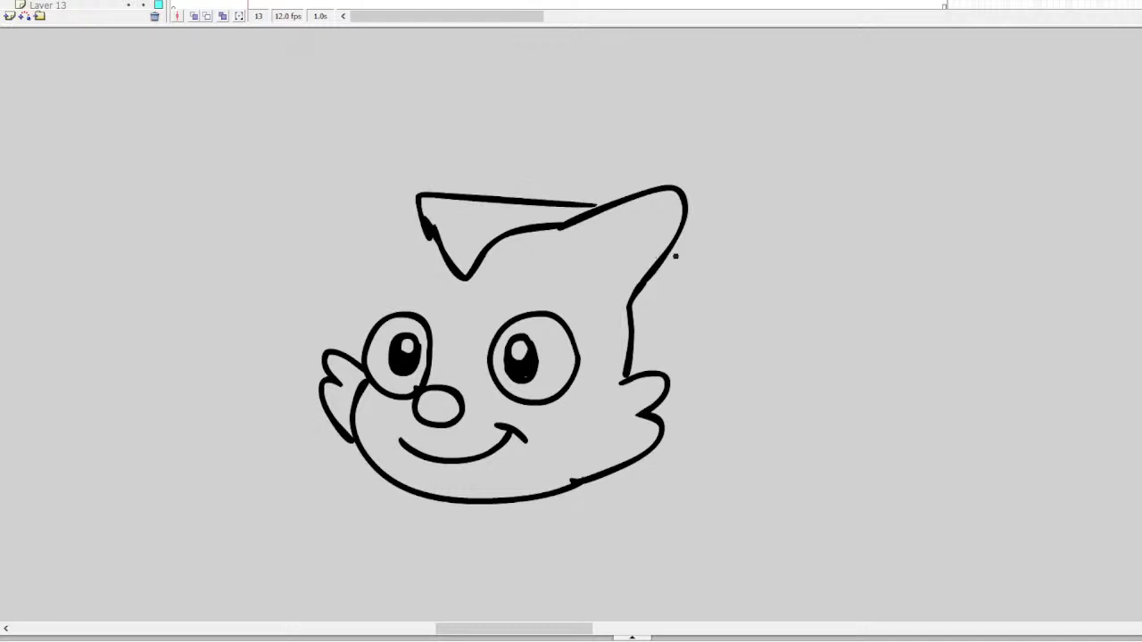
Add the far ear and head side, with narrow angular flaps behind the near ear and the far cheek
mouse_move(684, 226)
left_mouse_down()
mouse_move(703, 248)
mouse_move(628, 365)
left_mouse_up()
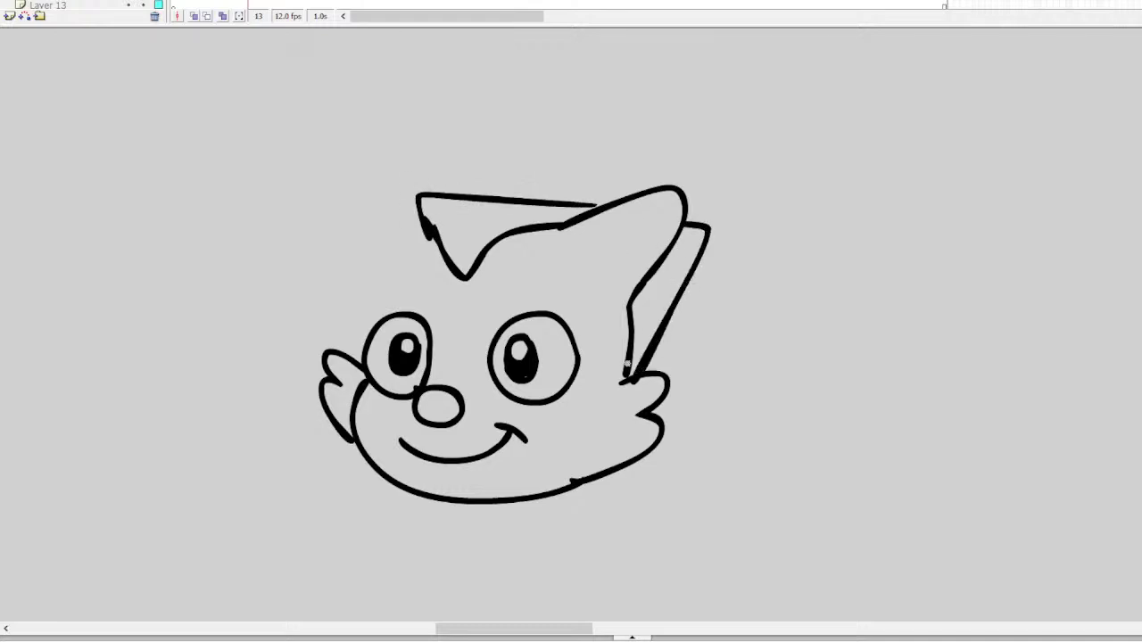
mouse_move(416, 211)
left_mouse_down()
mouse_move(371, 168)
mouse_move(355, 206)
mouse_move(353, 251)
mouse_move(375, 251)
mouse_move(362, 258)
mouse_move(352, 372)
left_mouse_up()
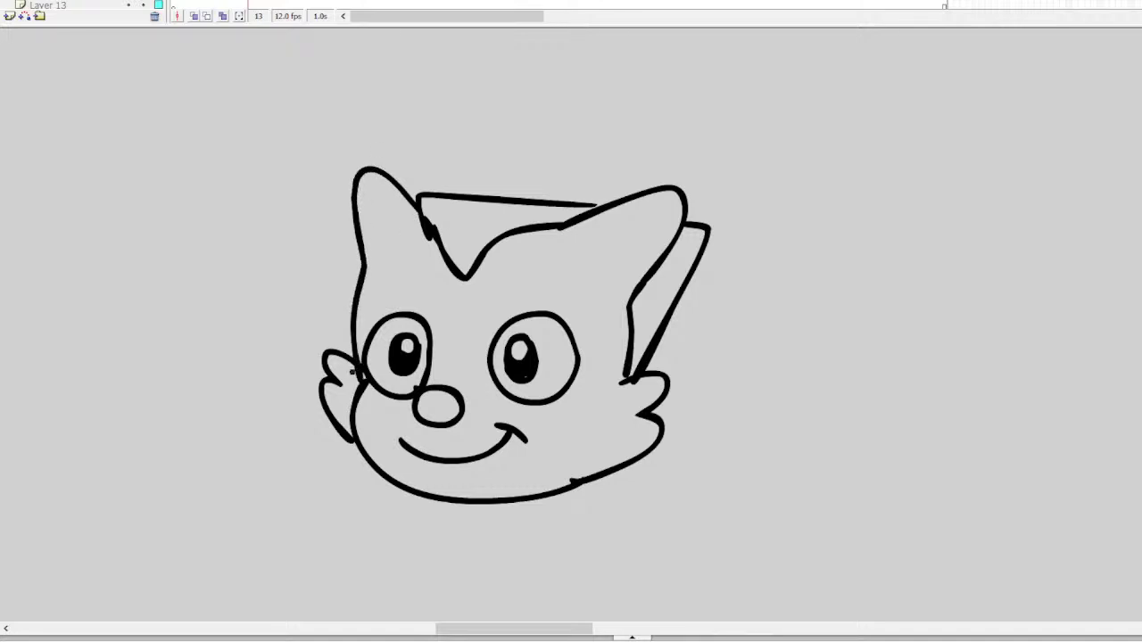
mouse_move(356, 318)
left_mouse_down()
mouse_move(339, 386)
mouse_move(342, 437)
left_mouse_up()
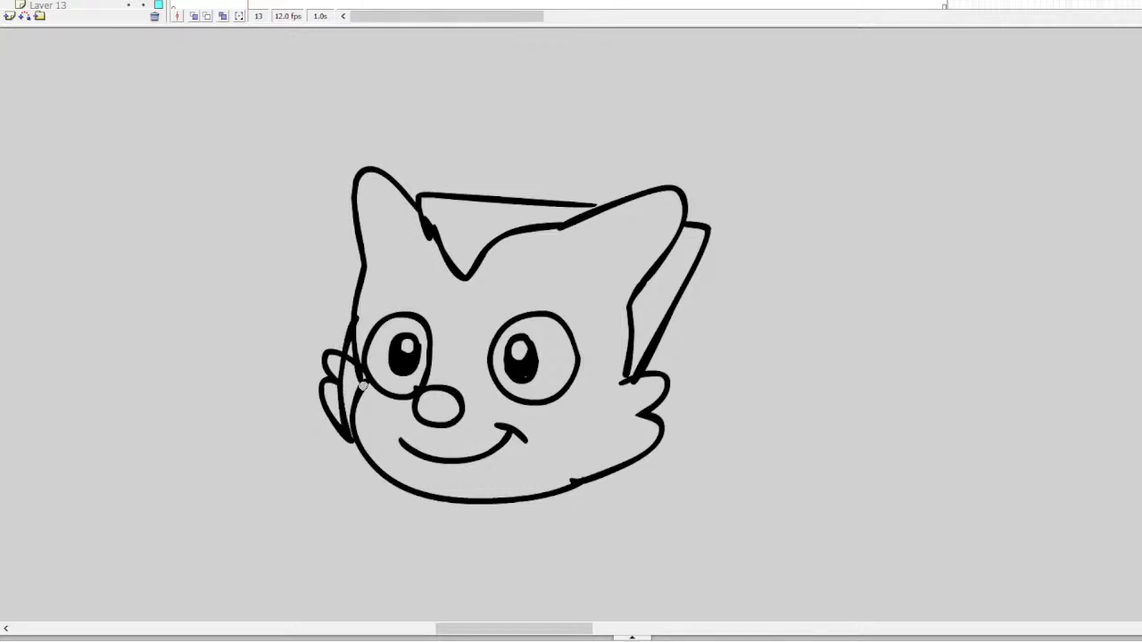
Redraw the far cheek with a two-pointed fur tuft joining the jaw, and add a triangular inner ear to each ear
mouse_move(364, 397)
left_mouse_down()
mouse_move(359, 329)
mouse_move(357, 442)
mouse_move(341, 409)
mouse_move(342, 357)
mouse_move(320, 365)
mouse_move(340, 431)
left_mouse_up()
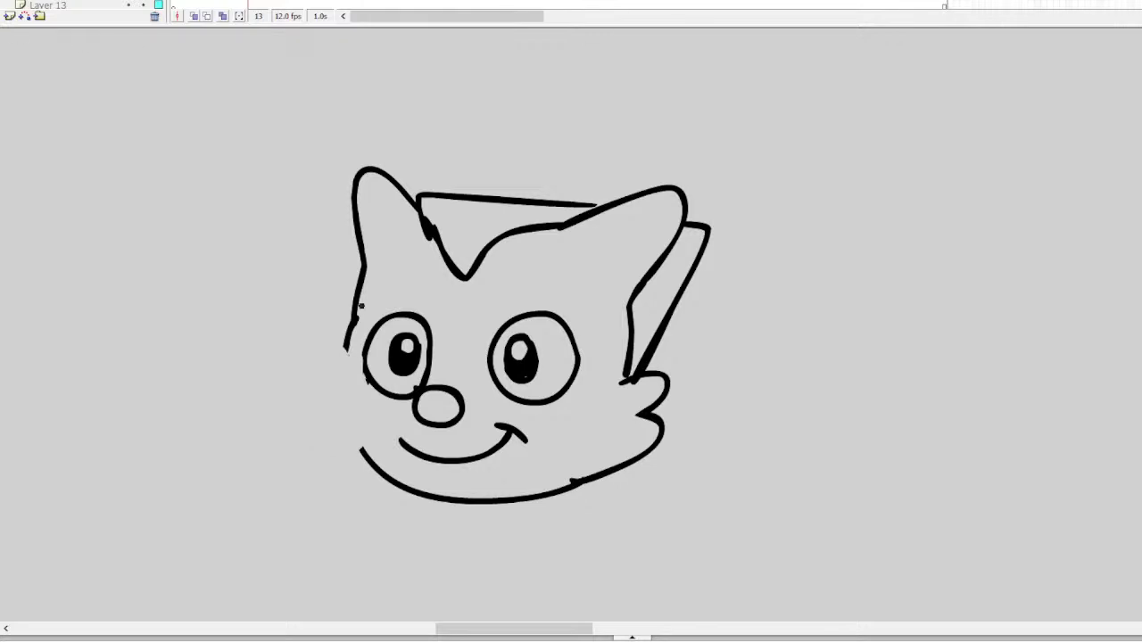
mouse_move(355, 319)
left_mouse_down()
mouse_move(346, 358)
mouse_move(328, 348)
mouse_move(314, 359)
mouse_move(317, 409)
mouse_move(362, 457)
left_mouse_up()
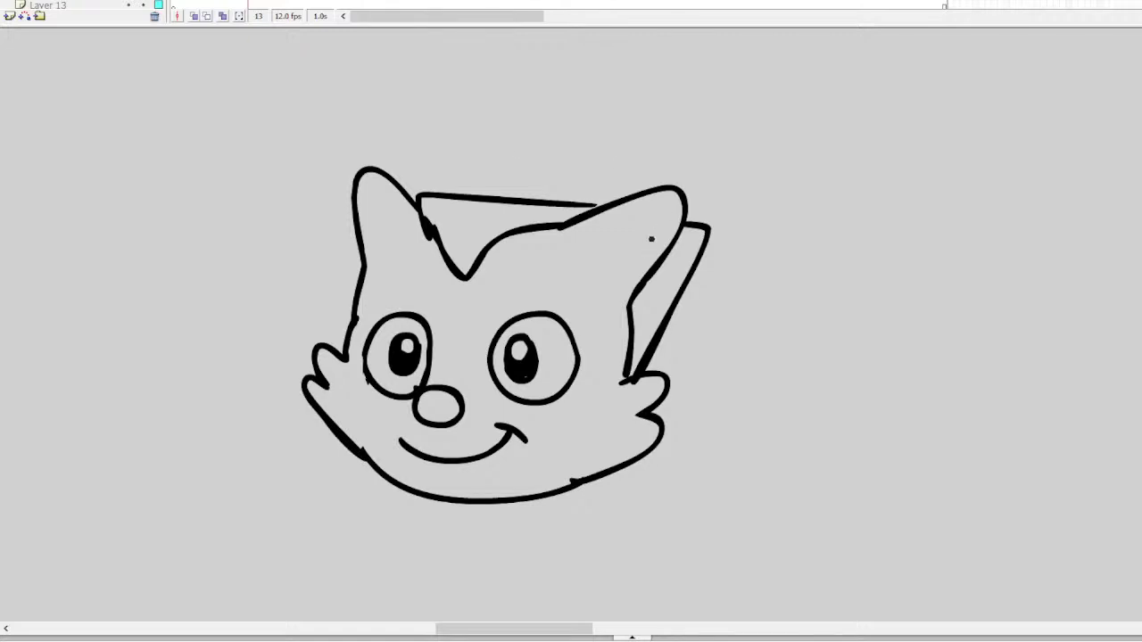
mouse_move(653, 213)
left_mouse_down()
mouse_move(615, 265)
mouse_move(646, 243)
mouse_move(650, 201)
left_mouse_up()
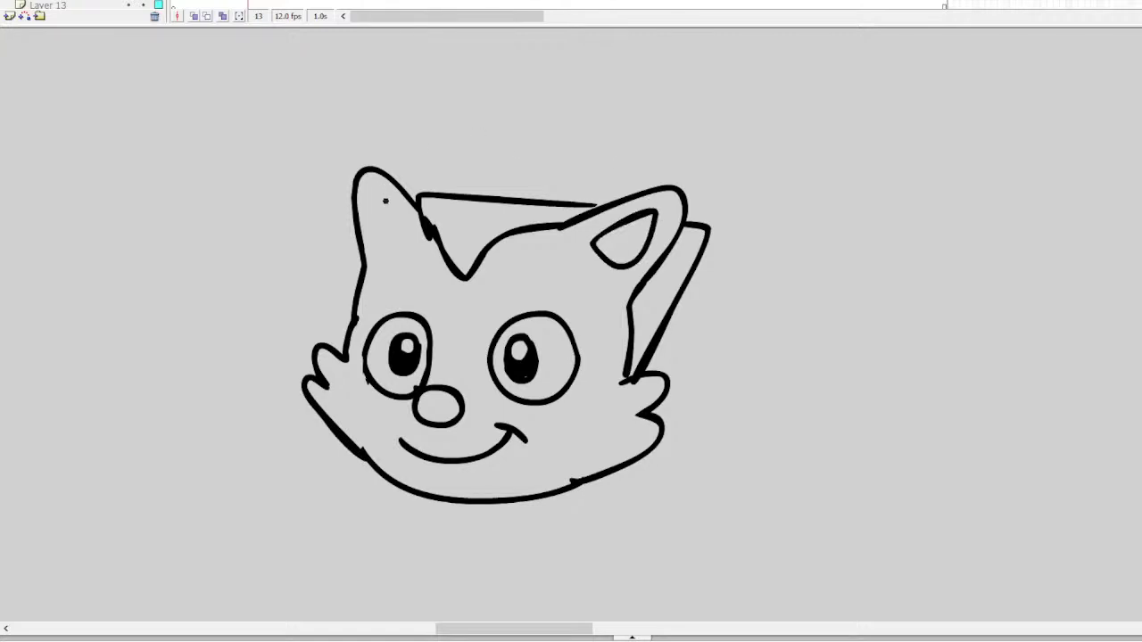
mouse_move(385, 201)
left_mouse_down()
mouse_move(419, 253)
mouse_move(381, 262)
mouse_move(373, 201)
left_mouse_up()
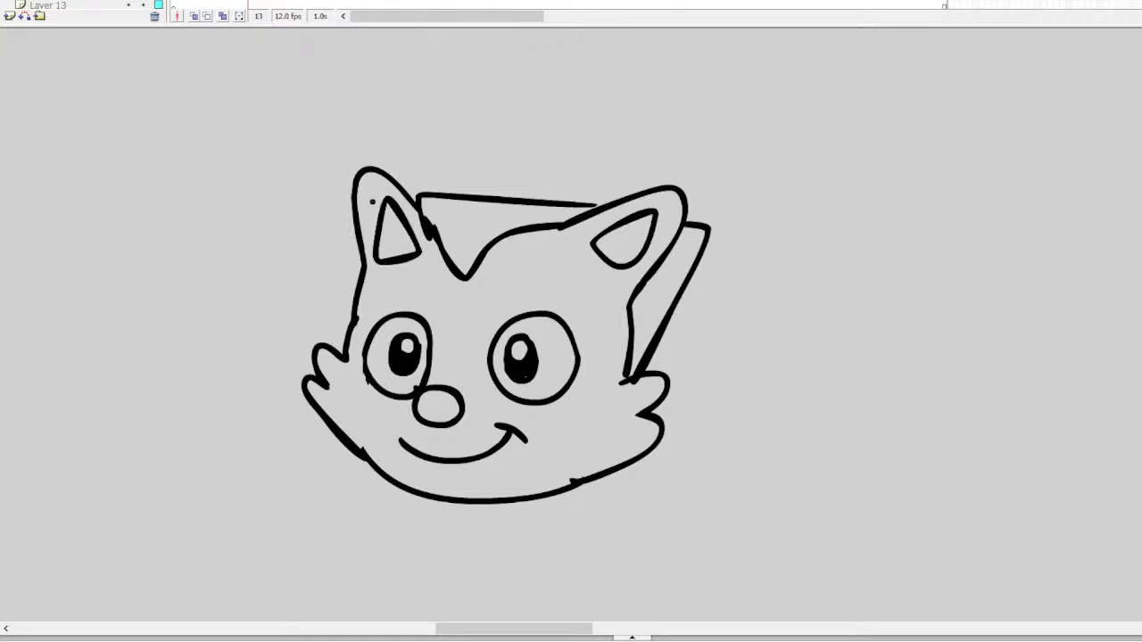
Add two small fangs under the smile and a curved flap with a pointed lower corner behind each cheek
mouse_move(499, 450)
left_mouse_down()
mouse_move(495, 471)
mouse_move(474, 457)
mouse_move(426, 473)
mouse_move(435, 460)
left_mouse_up()
scroll(607, 196, "down", 5)
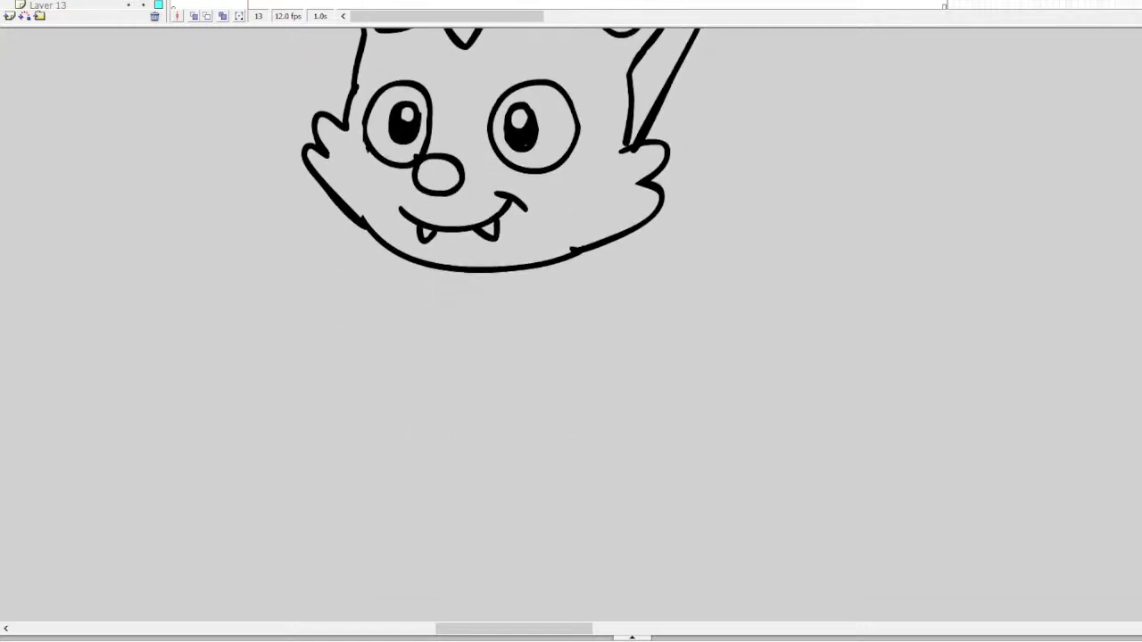
mouse_move(653, 112)
left_mouse_down()
mouse_move(712, 160)
mouse_move(704, 222)
mouse_move(629, 220)
left_mouse_up()
mouse_move(351, 89)
left_mouse_down()
mouse_move(269, 157)
mouse_move(360, 216)
left_mouse_up()
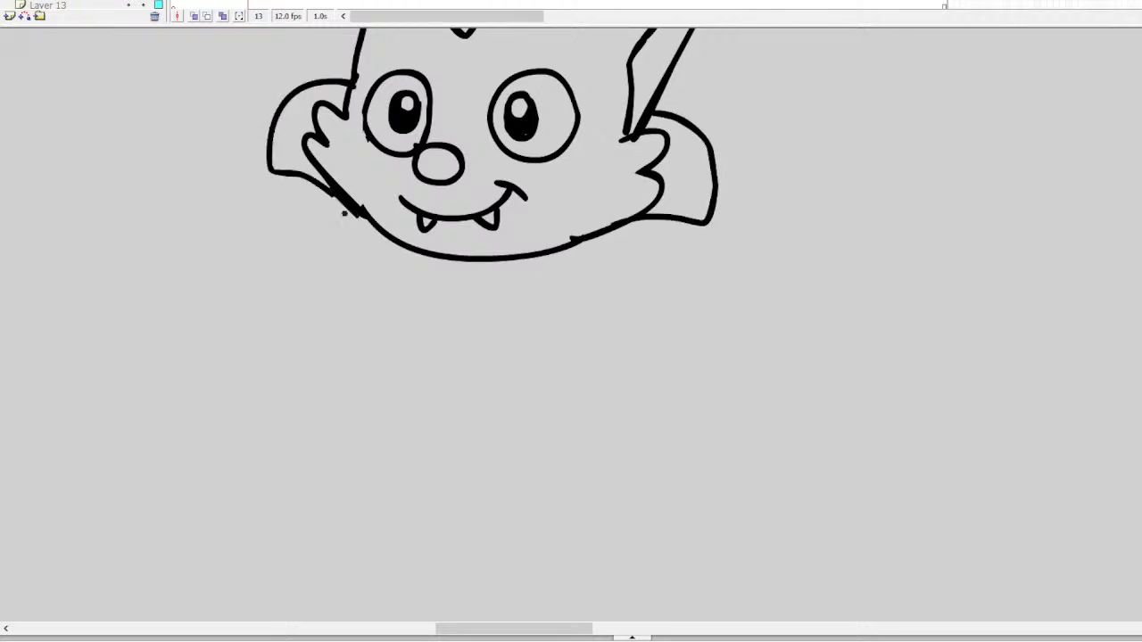
Draw a small heart-shaped ornament overlapping the chin line below the mouth
left_click_drag(675, 466, 680, 480)
key("ctrl+z")
mouse_move(453, 259)
left_mouse_down()
mouse_move(467, 250)
mouse_move(457, 294)
mouse_move(421, 253)
mouse_move(462, 248)
mouse_move(442, 258)
mouse_move(474, 264)
mouse_move(453, 295)
mouse_move(429, 243)
mouse_move(446, 295)
mouse_move(437, 284)
left_mouse_up()
key("ctrl+z")
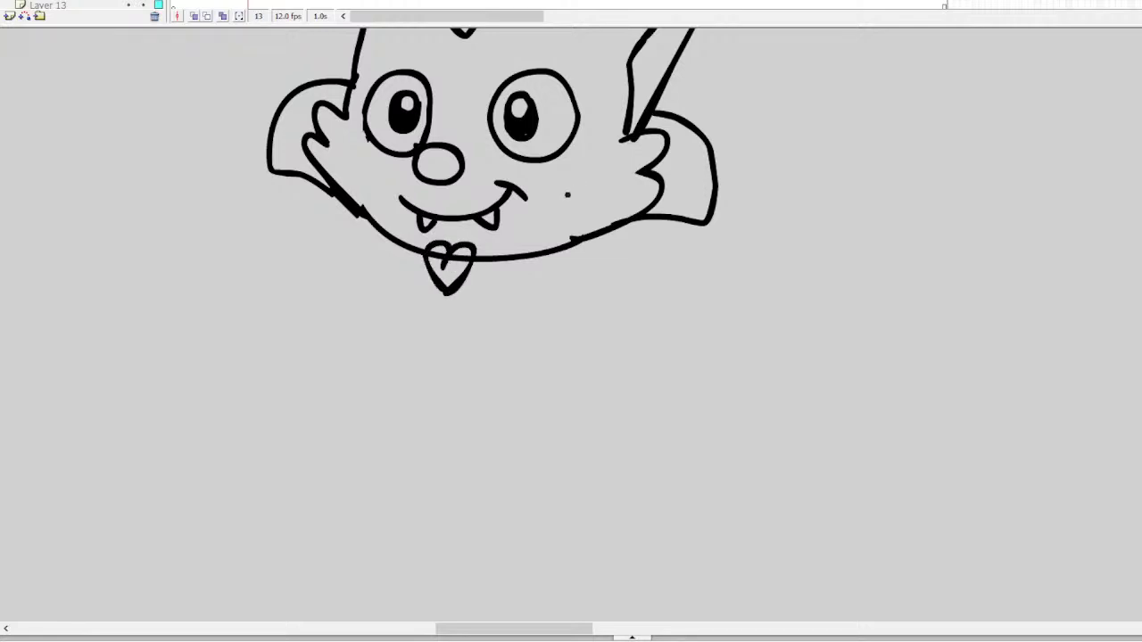
Draw the near arm hanging down with a wide wrist cuff and fingered hand, and the rounded torso beside it
left_click_drag(557, 252, 586, 330)
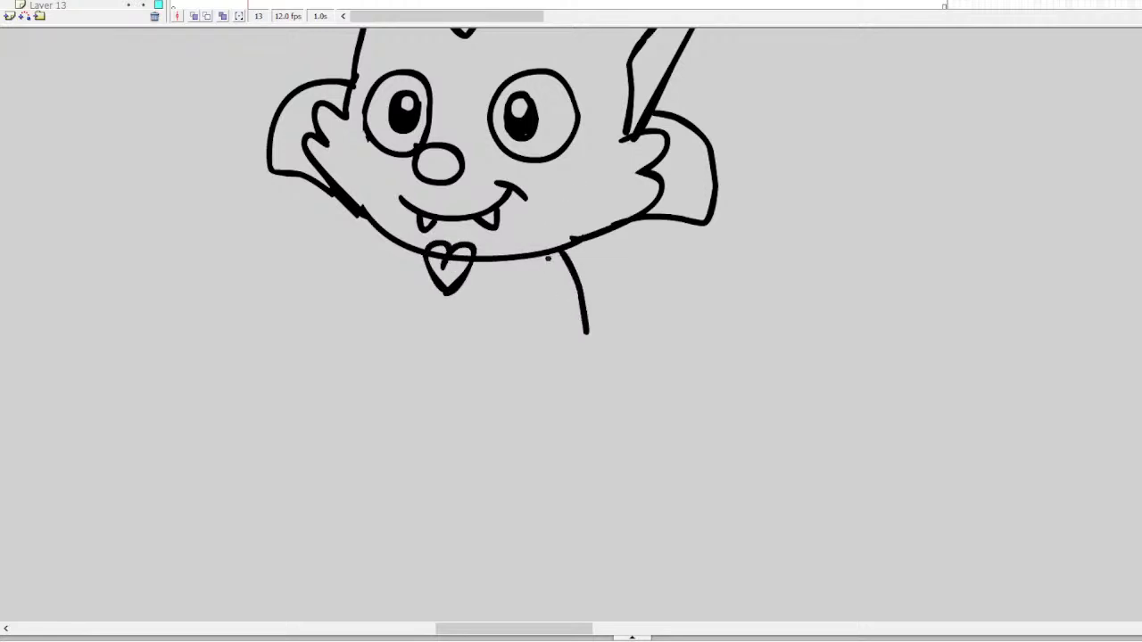
mouse_move(553, 253)
left_mouse_down()
mouse_move(535, 274)
mouse_move(542, 330)
mouse_move(573, 334)
mouse_move(603, 359)
mouse_move(537, 332)
mouse_move(542, 383)
mouse_move(572, 399)
left_mouse_up()
mouse_move(591, 403)
left_mouse_down()
mouse_move(608, 392)
mouse_move(605, 361)
left_mouse_up()
mouse_move(412, 248)
left_mouse_down()
mouse_move(411, 287)
mouse_move(442, 332)
mouse_move(537, 340)
left_mouse_up()
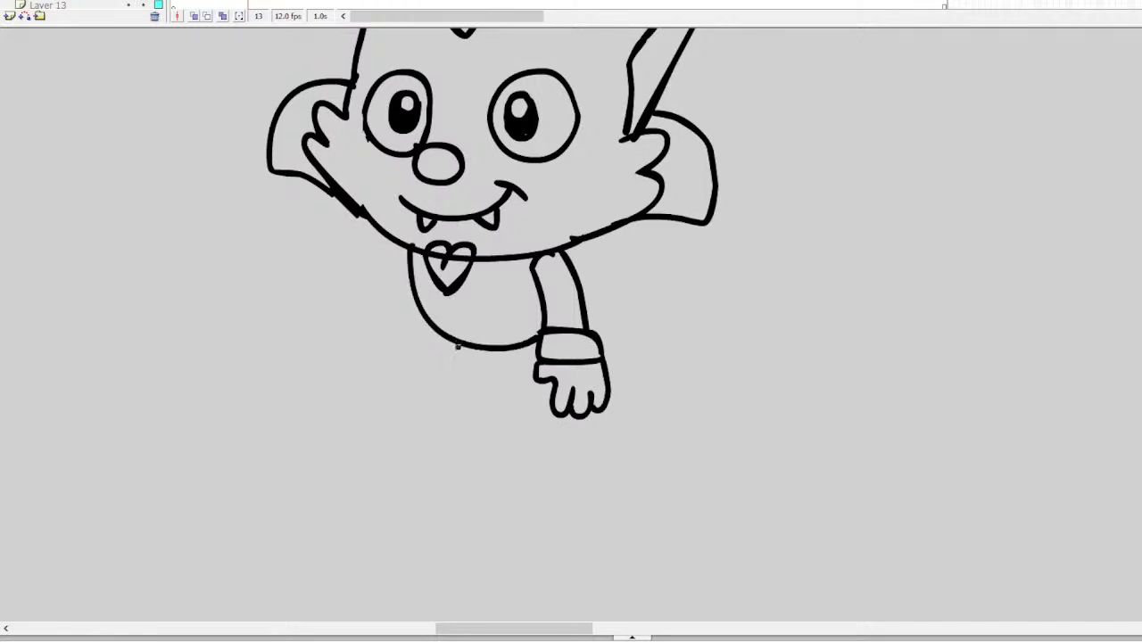
Draw two short straight legs below the torso, separated by a vertical line and closed at the ankles
left_click_drag(444, 337, 447, 423)
mouse_move(490, 365)
left_mouse_down()
mouse_move(487, 437)
mouse_move(532, 443)
mouse_move(548, 412)
left_mouse_up()
key("ctrl+z")
key("ctrl+z")
mouse_move(483, 365)
left_mouse_down()
mouse_move(483, 424)
mouse_move(511, 439)
mouse_move(535, 418)
mouse_move(537, 382)
left_mouse_up()
left_click_drag(446, 419, 476, 424)
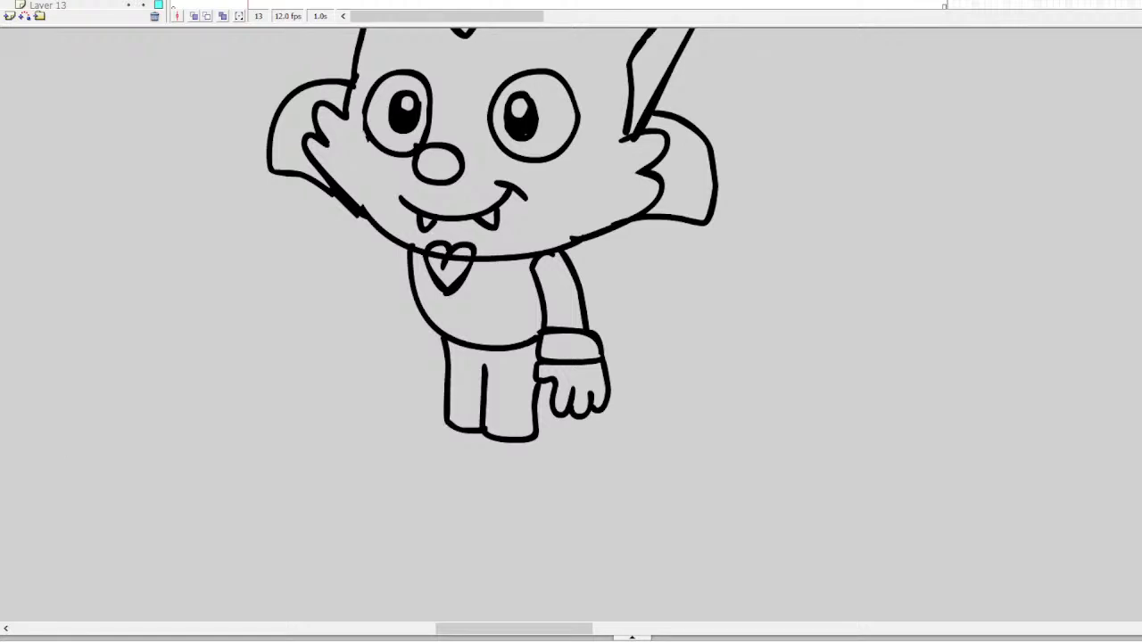
Draw a large rounded shoe with a small heel on each leg, and clear the chin line from inside the heart
mouse_move(446, 421)
left_mouse_down()
mouse_move(379, 451)
mouse_move(435, 466)
left_mouse_up()
mouse_move(482, 433)
left_mouse_down()
mouse_move(489, 479)
mouse_move(503, 466)
mouse_move(551, 504)
mouse_move(581, 508)
mouse_move(583, 476)
mouse_move(533, 437)
left_mouse_up()
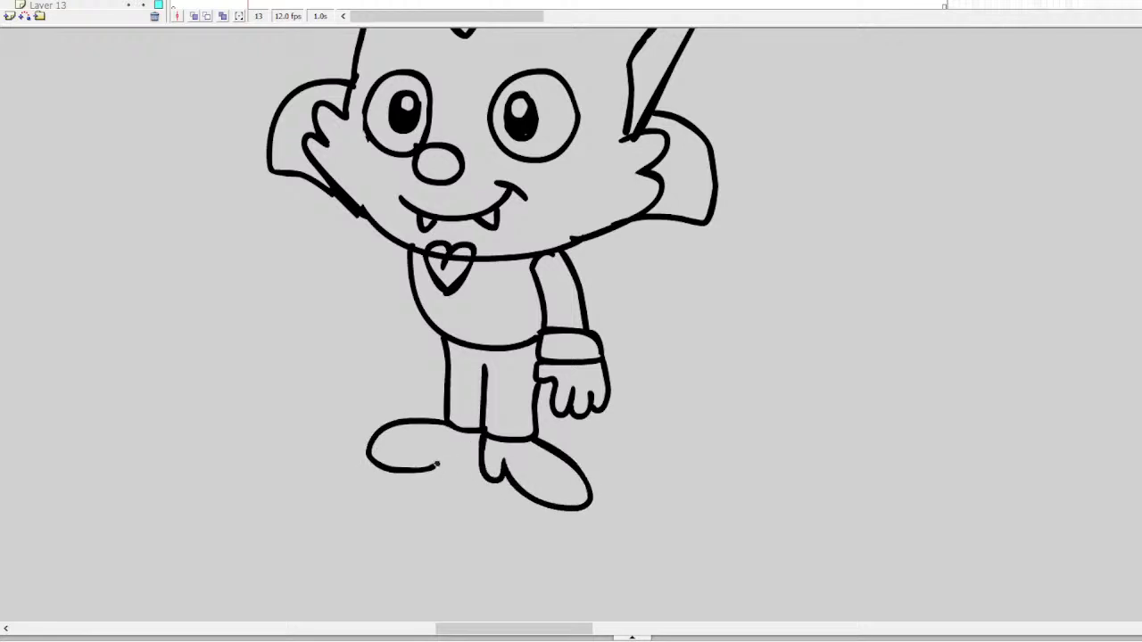
left_click_drag(437, 463, 485, 466)
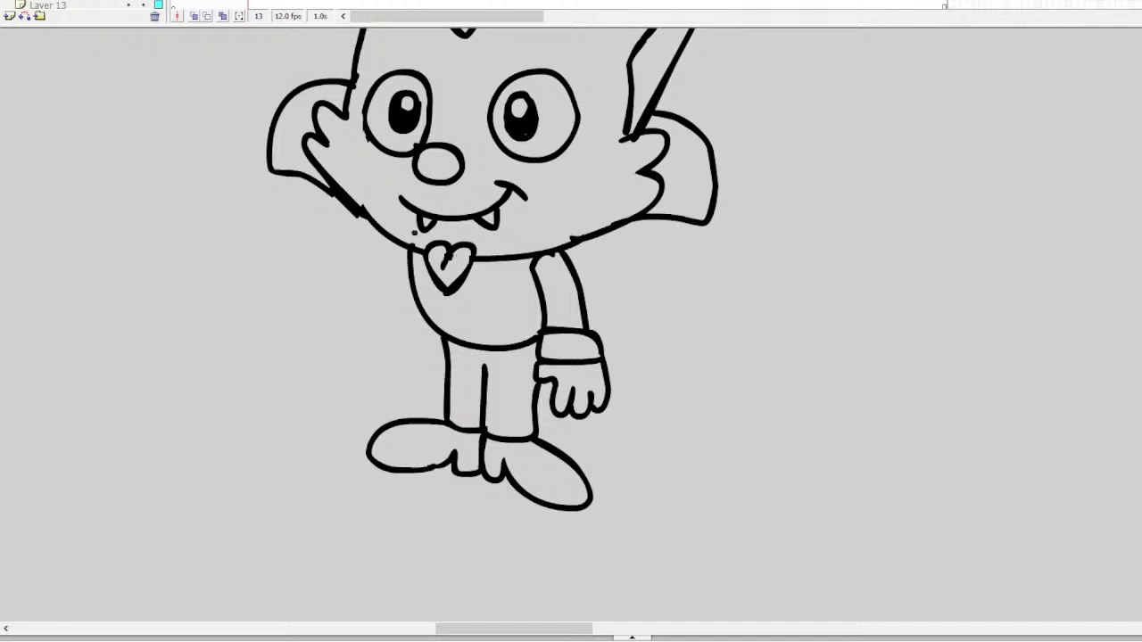
Draw the far arm with its cuff and hand, and a bushy pointed tail with a jagged line marking off its tip
mouse_move(400, 248)
left_mouse_down()
mouse_move(392, 301)
mouse_move(415, 310)
mouse_move(386, 310)
mouse_move(392, 335)
mouse_move(431, 334)
mouse_move(412, 310)
mouse_move(416, 343)
mouse_move(433, 334)
mouse_move(423, 380)
mouse_move(382, 334)
left_mouse_up()
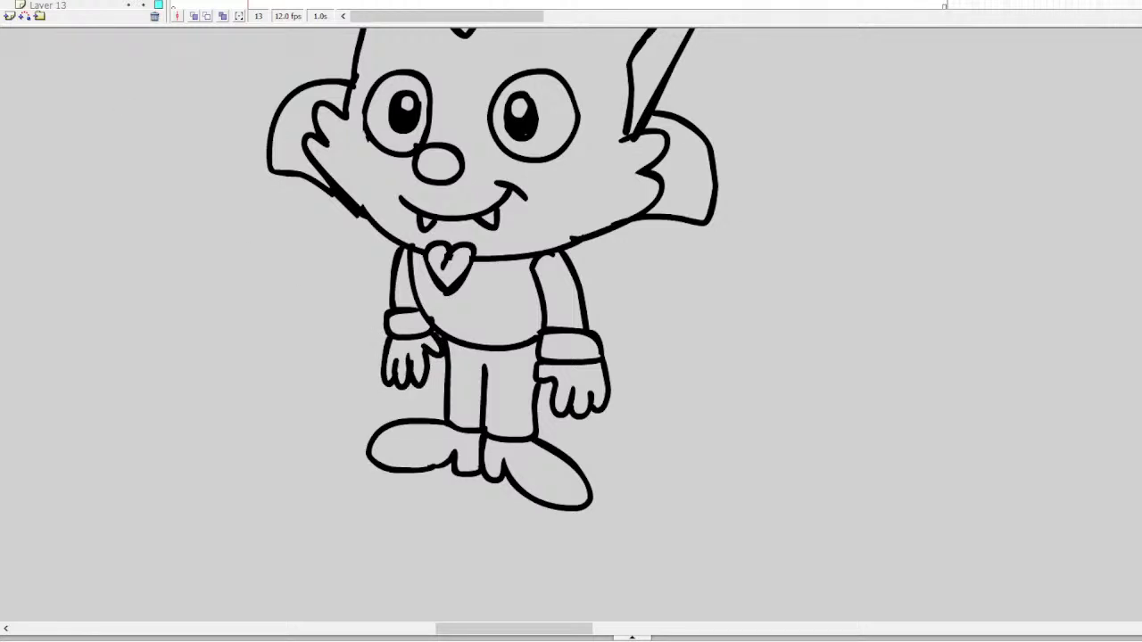
mouse_move(585, 300)
left_mouse_down()
mouse_move(676, 251)
mouse_move(727, 267)
mouse_move(752, 313)
mouse_move(745, 354)
mouse_move(702, 339)
mouse_move(608, 375)
left_mouse_up()
mouse_move(680, 325)
left_mouse_down()
mouse_move(685, 339)
mouse_move(719, 257)
left_mouse_up()
scroll(512, 326, "up", 5)
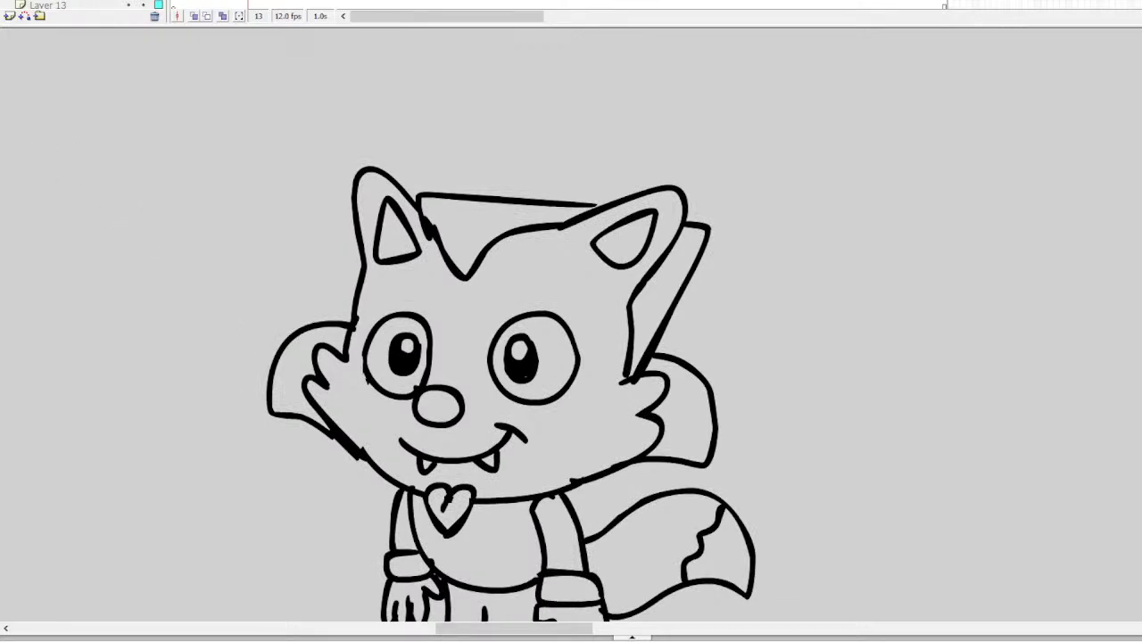
Cross off "Mina and the Count" in the failed pilots list with a red line matching the other strikethroughs
left_click(592, 417, "alt")
left_click(591, 421, "alt")
left_click(597, 425, "alt")
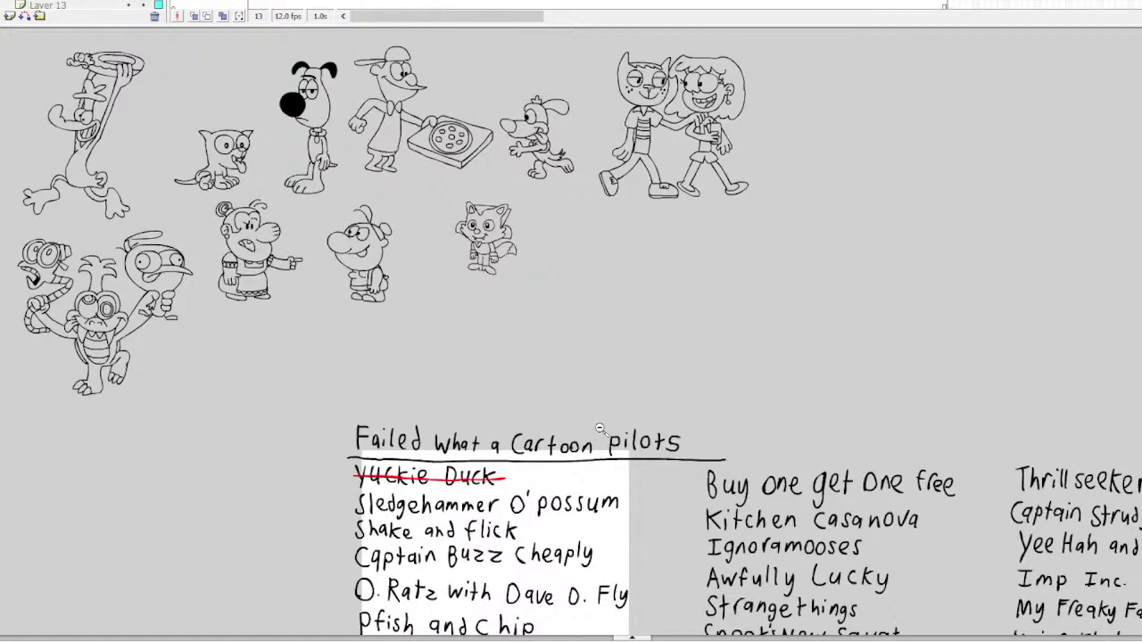
scroll(599, 428, "down", 8)
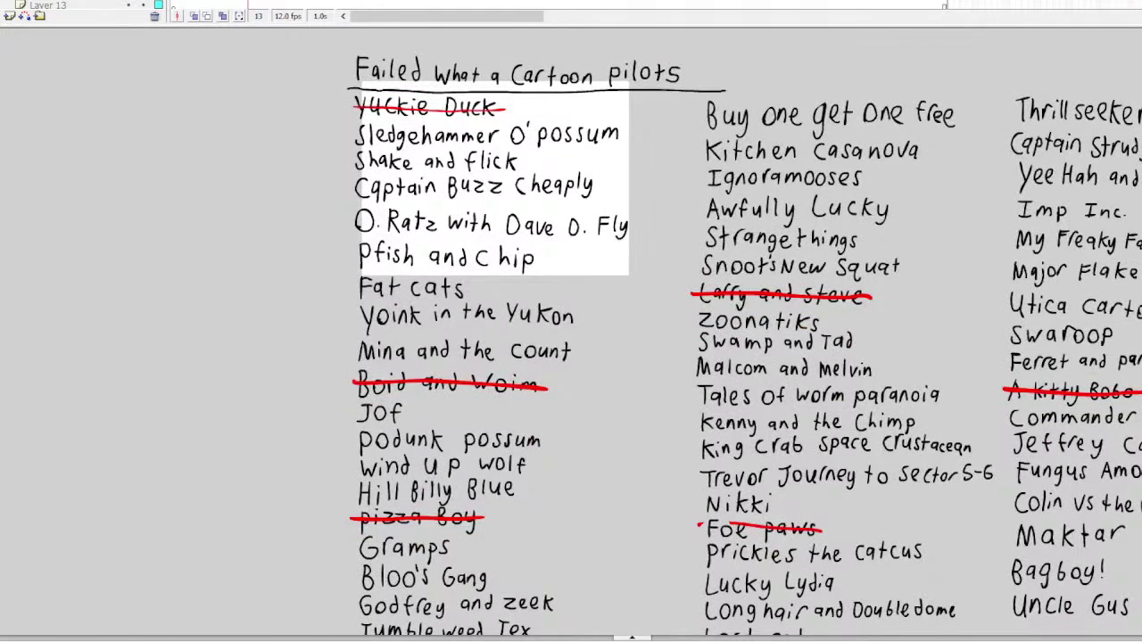
left_click(593, 384)
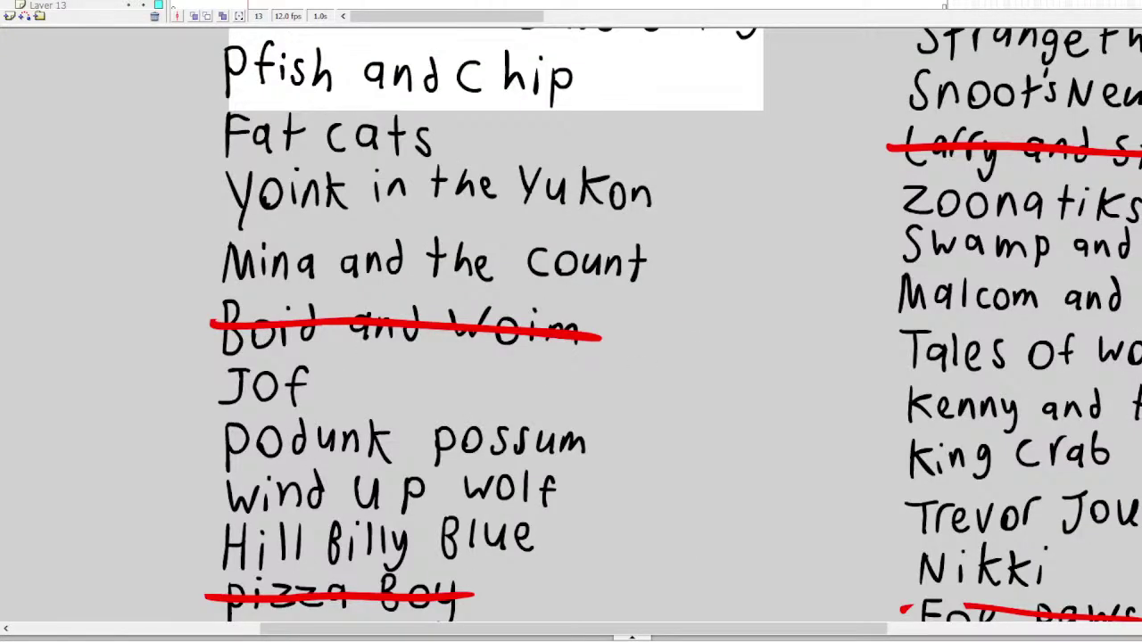
left_click(505, 326)
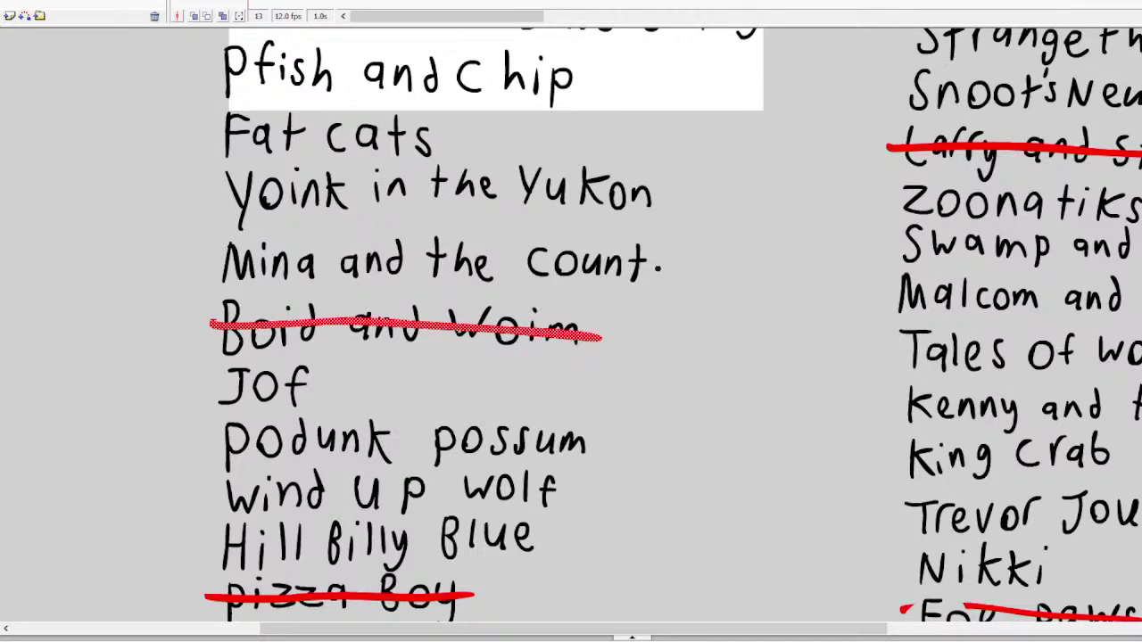
left_click_drag(660, 270, 211, 264)
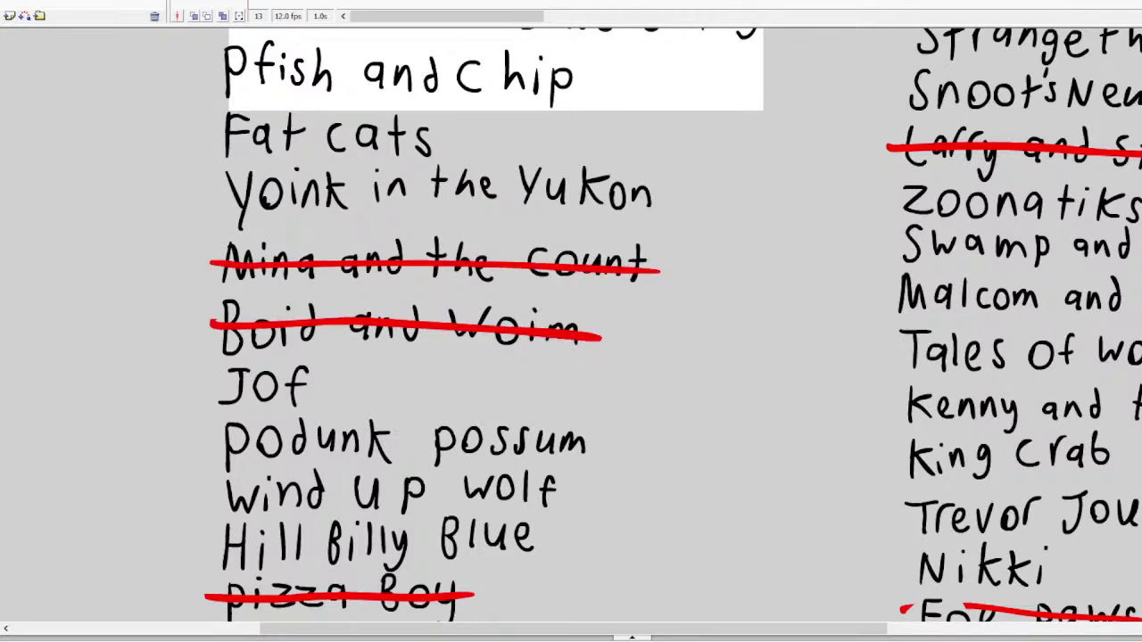
key("ctrl+minus")
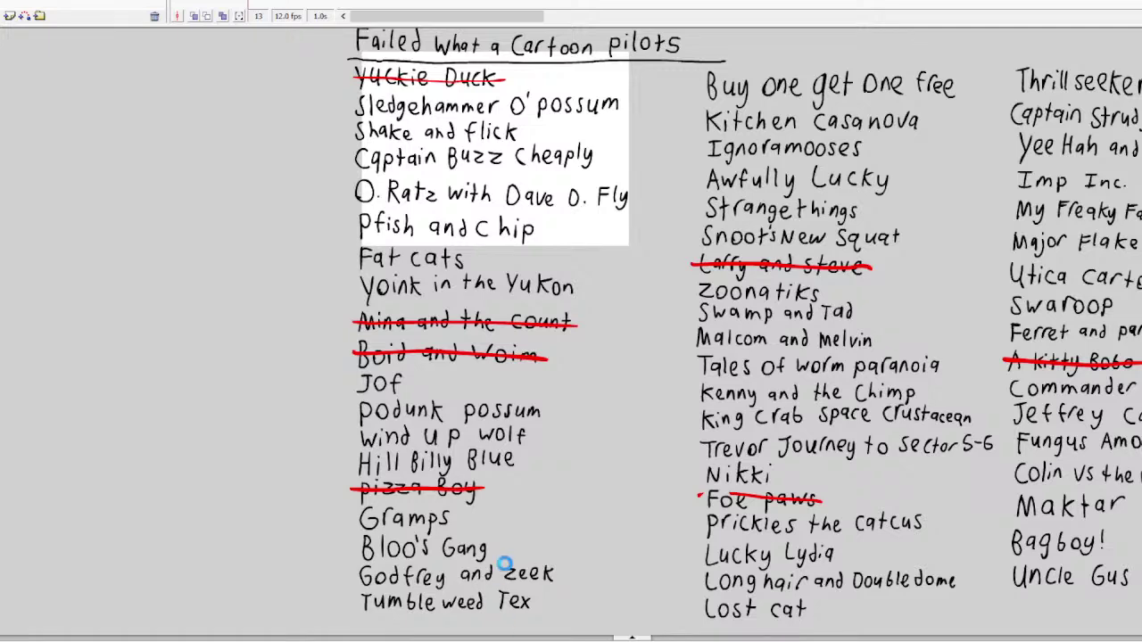
Look over the finished character sketches and the titles still open in the failed What a Cartoon pilots list
scroll(527, 446, "up", 5)
scroll(524, 438, "up", 1)
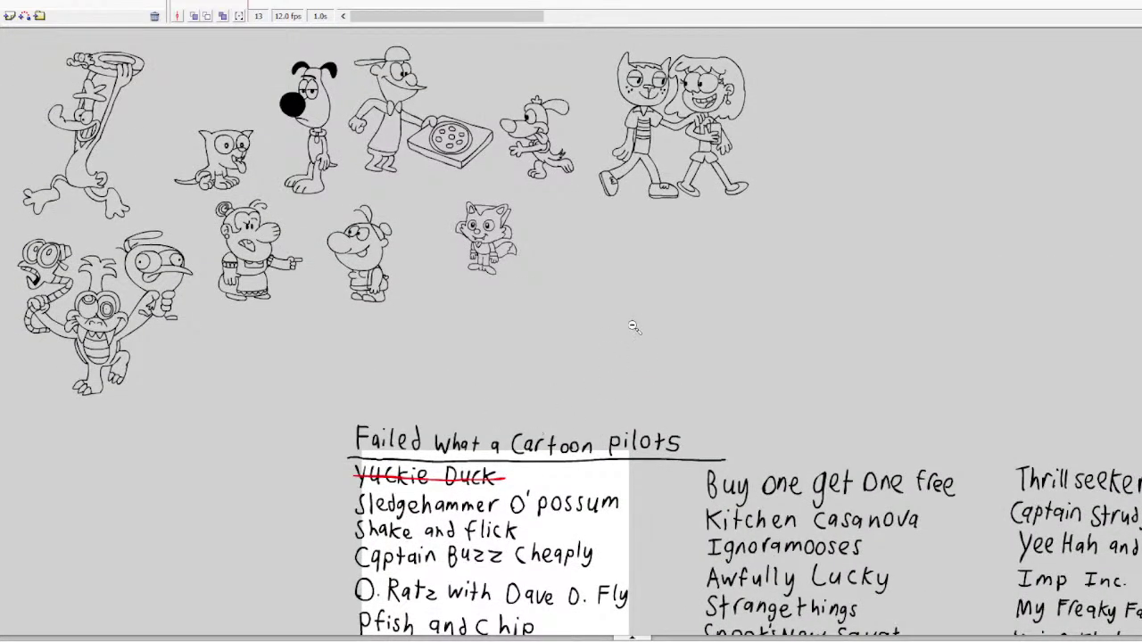
scroll(633, 321, "down", 5)
scroll(633, 316, "up", 5)
scroll(633, 316, "down", 6)
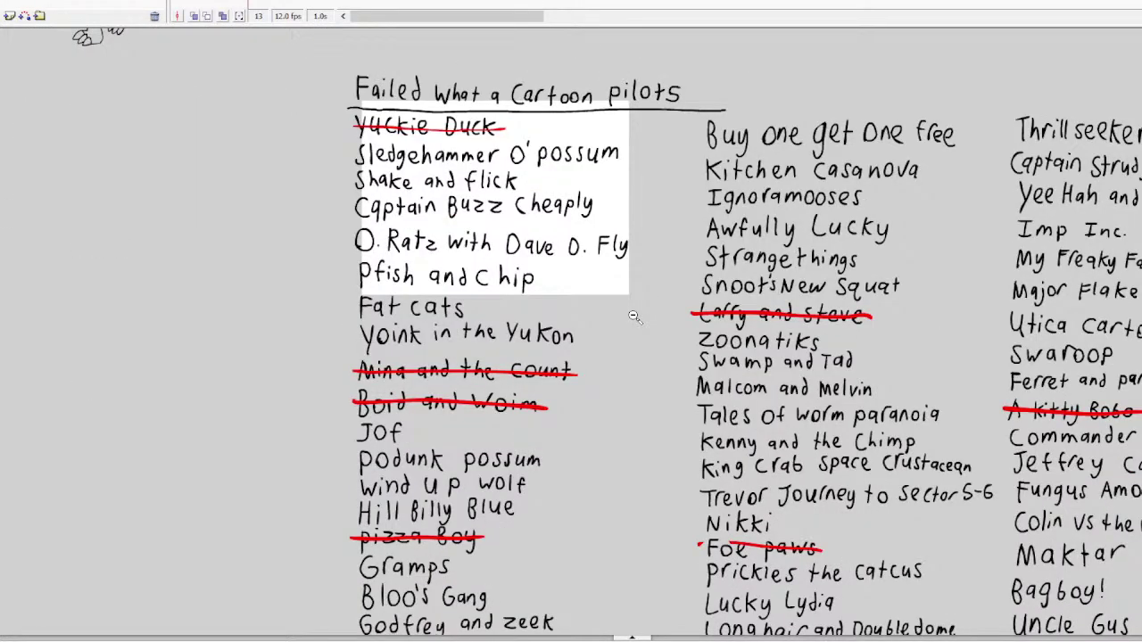
scroll(634, 316, "down", 1)
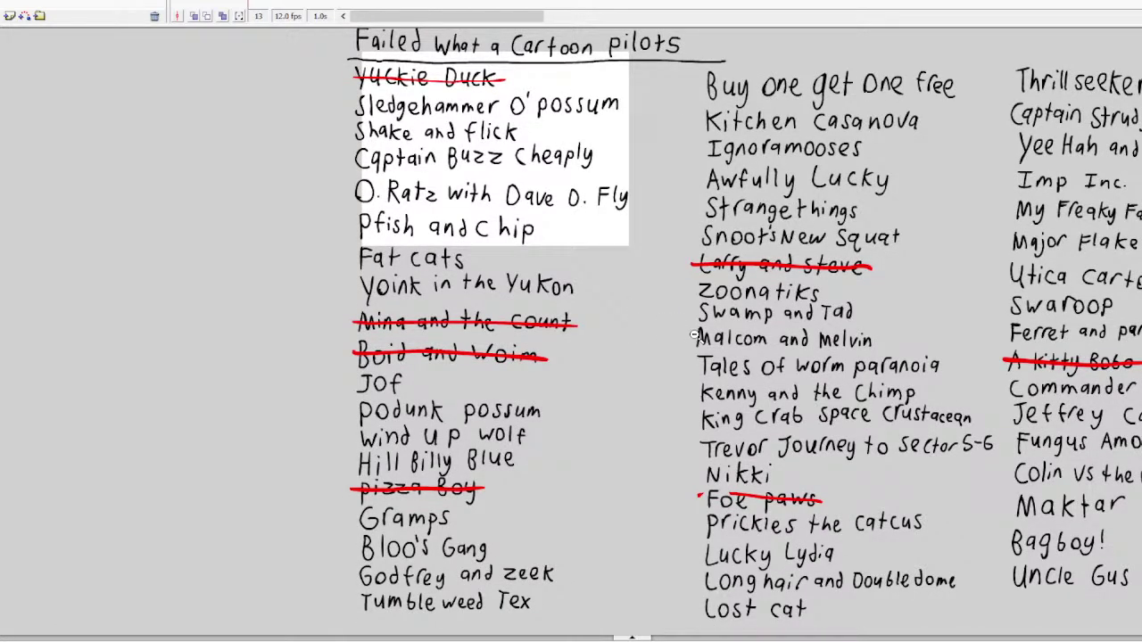
scroll(694, 335, "up", 8)
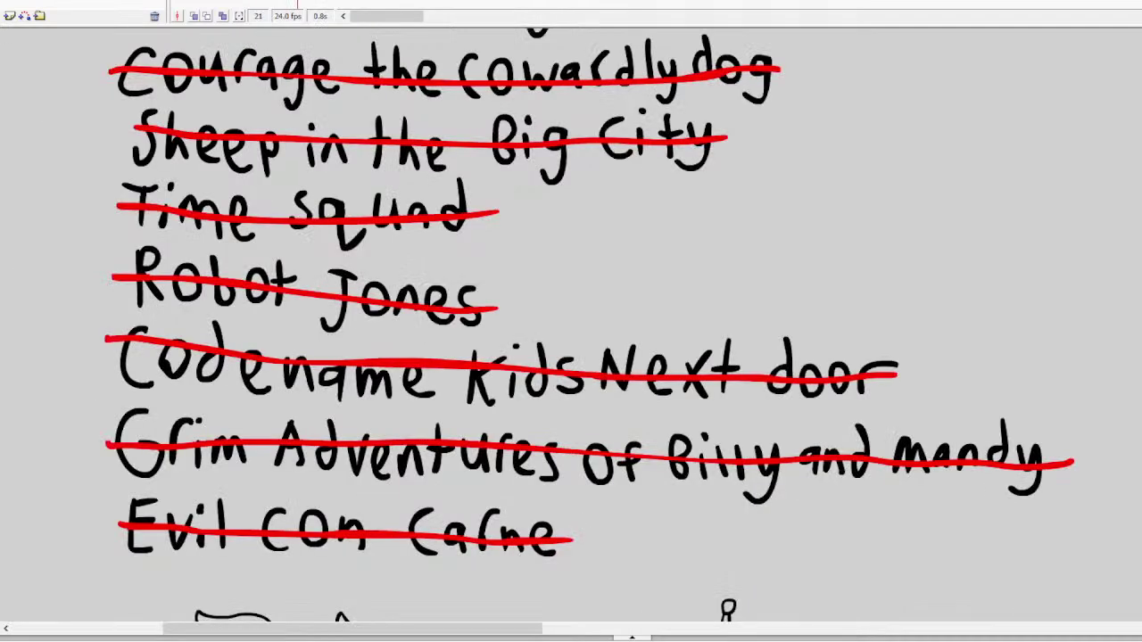
View the crossed-off series list together with the character drawings around it in the other document
left_click(562, 284, "alt")
left_click(600, 285, "alt")
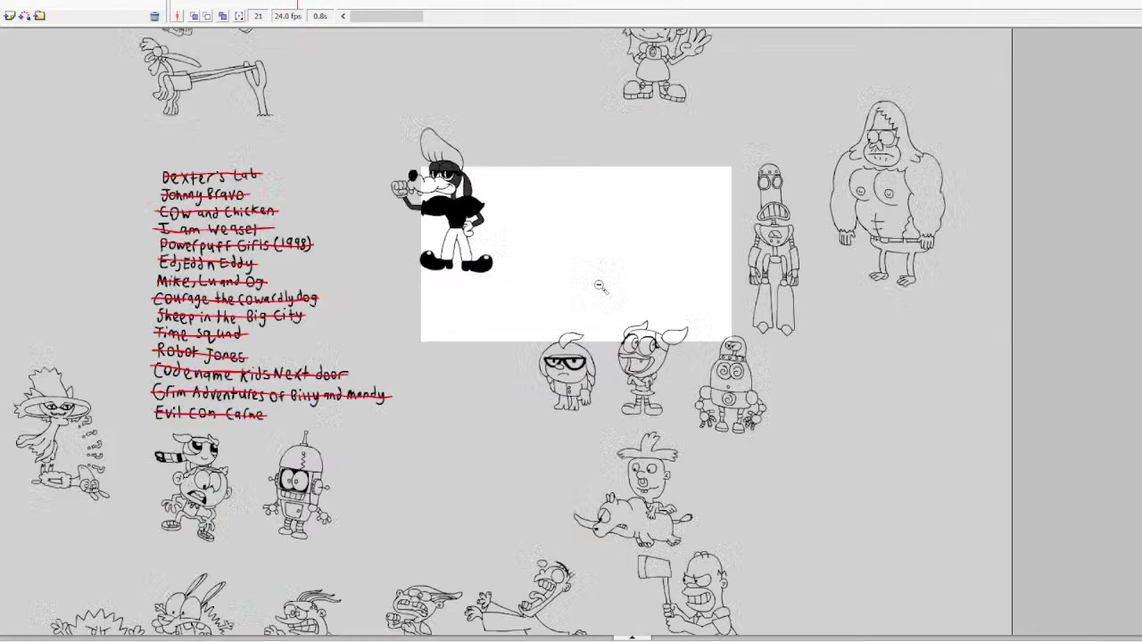
scroll(530, 280, "up", 4)
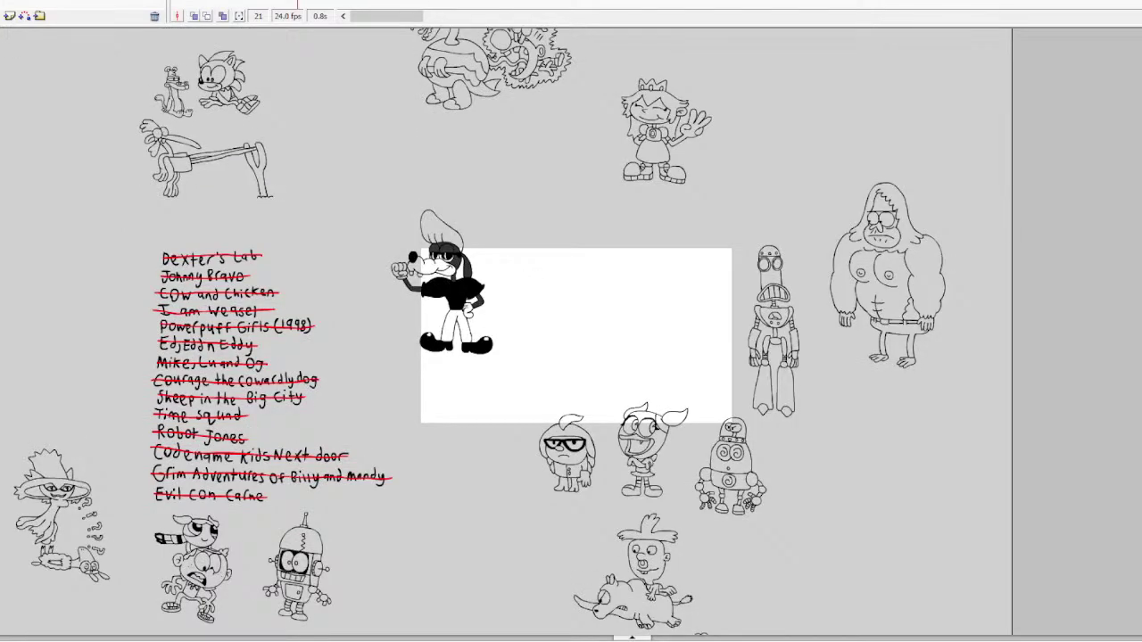